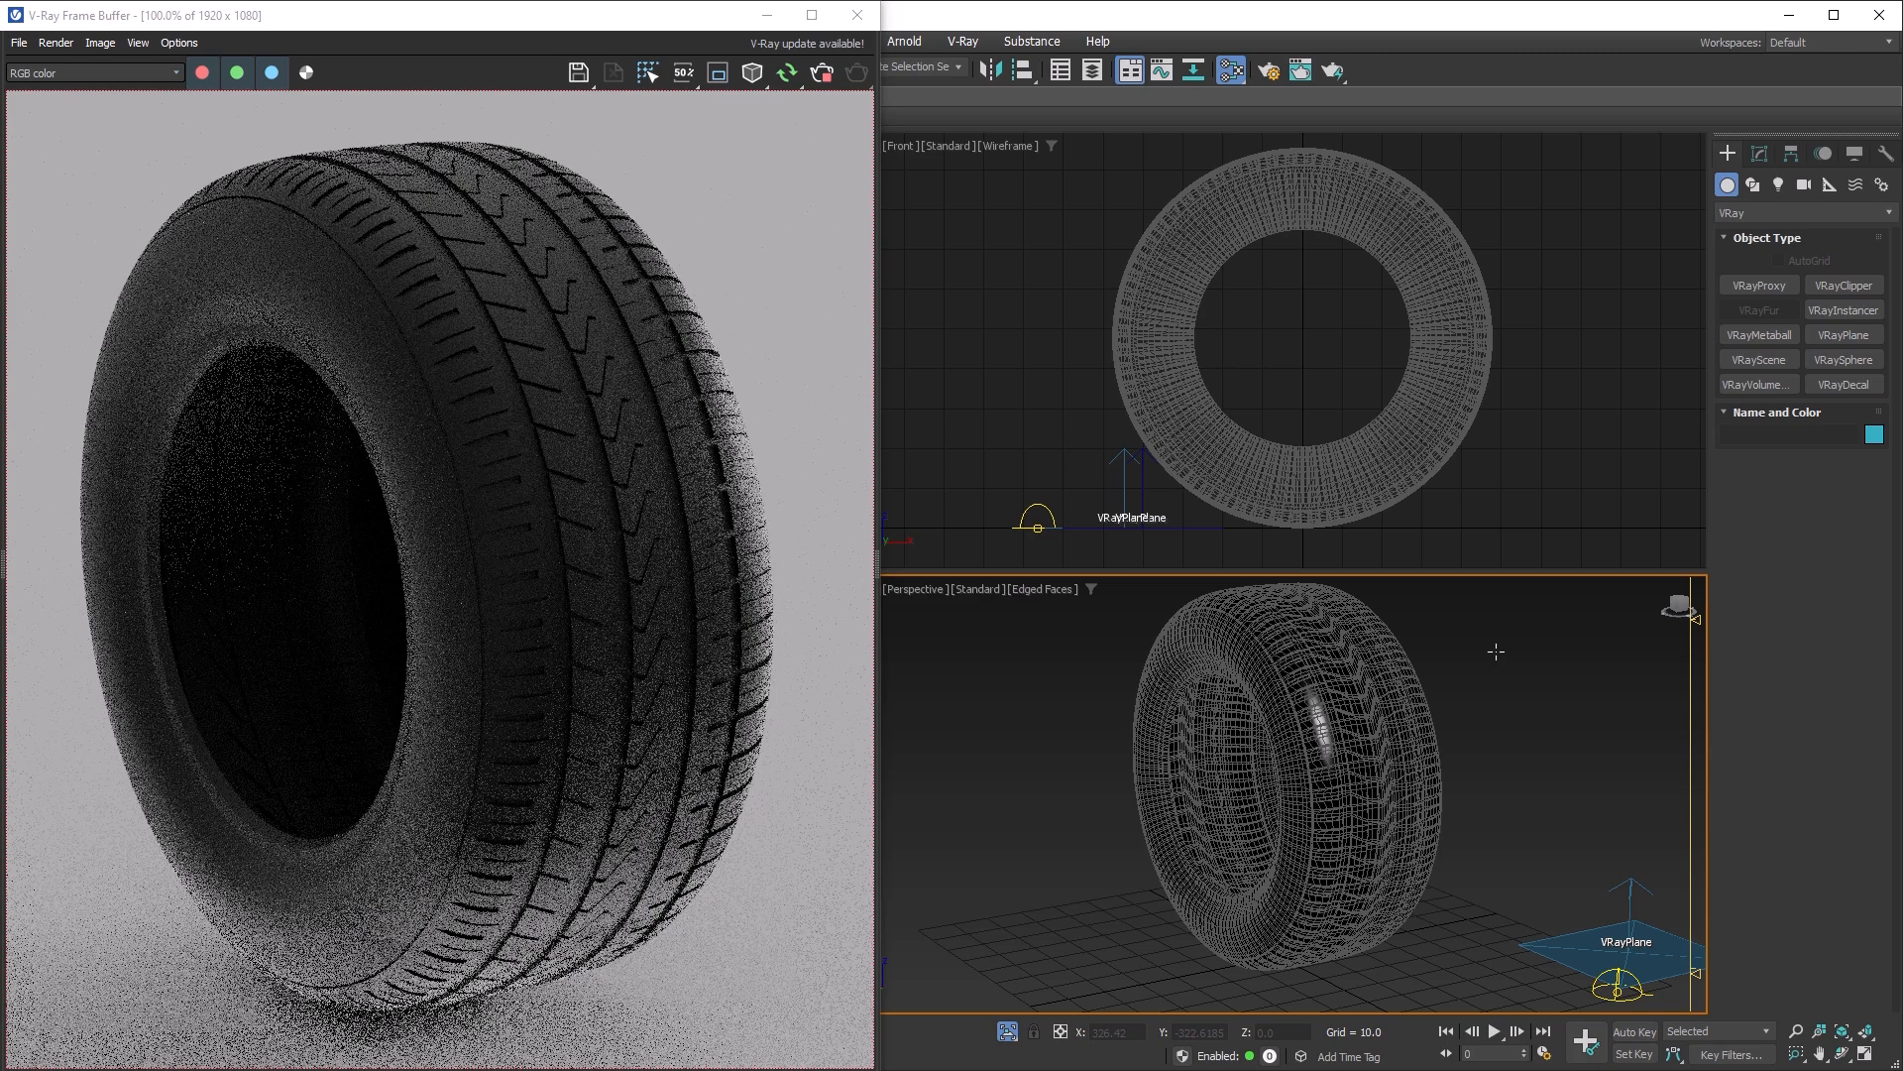
Examine the finished tire model's tread and sidewalls from both sides and close up in the perspective view.
{"action": "middle_click_drag", "start_coordinate": [1496, 651], "coordinate": [1294, 750], "text": "alt"}
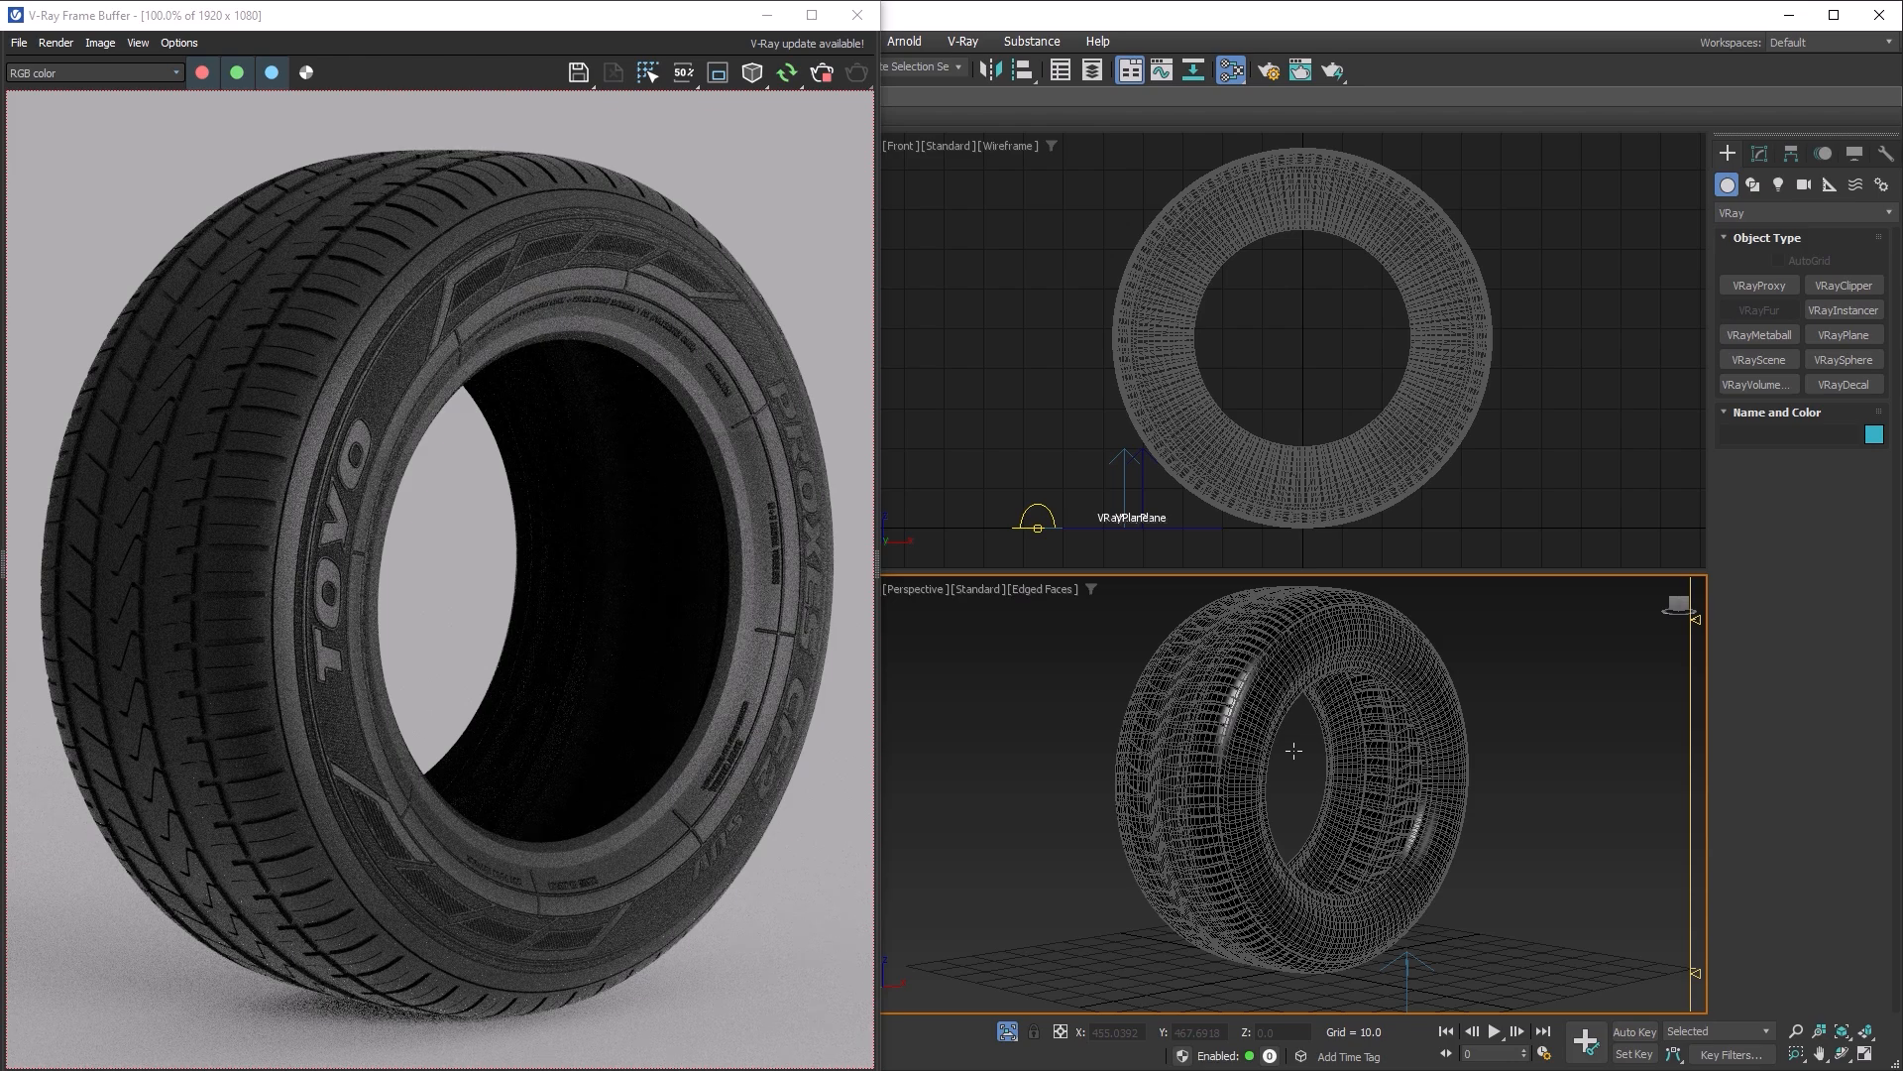
{"action": "middle_click_drag", "start_coordinate": [1294, 751], "coordinate": [1478, 758], "text": "alt"}
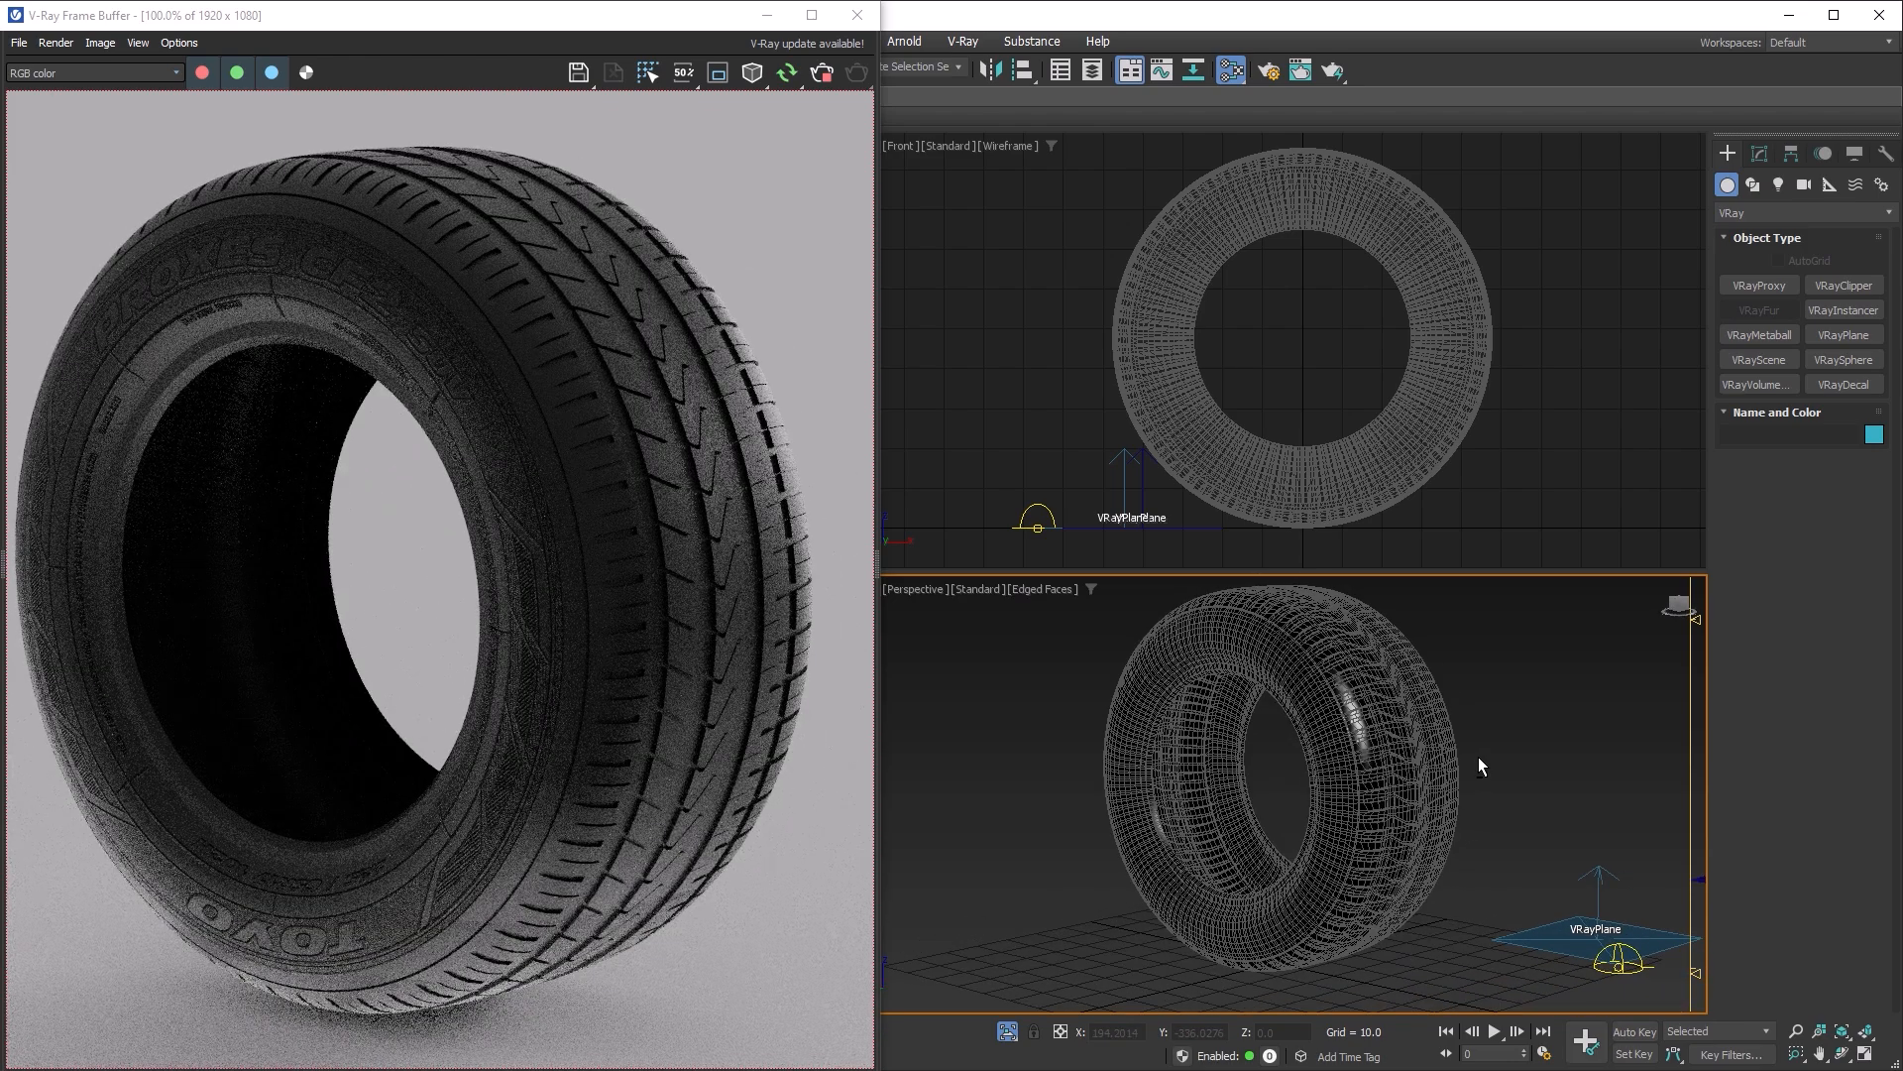
{"action": "middle_click_drag", "start_coordinate": [1478, 757], "coordinate": [1253, 744], "text": "alt"}
{"action": "scroll", "coordinate": [1253, 743], "scroll_direction": "up", "scroll_amount": 8}
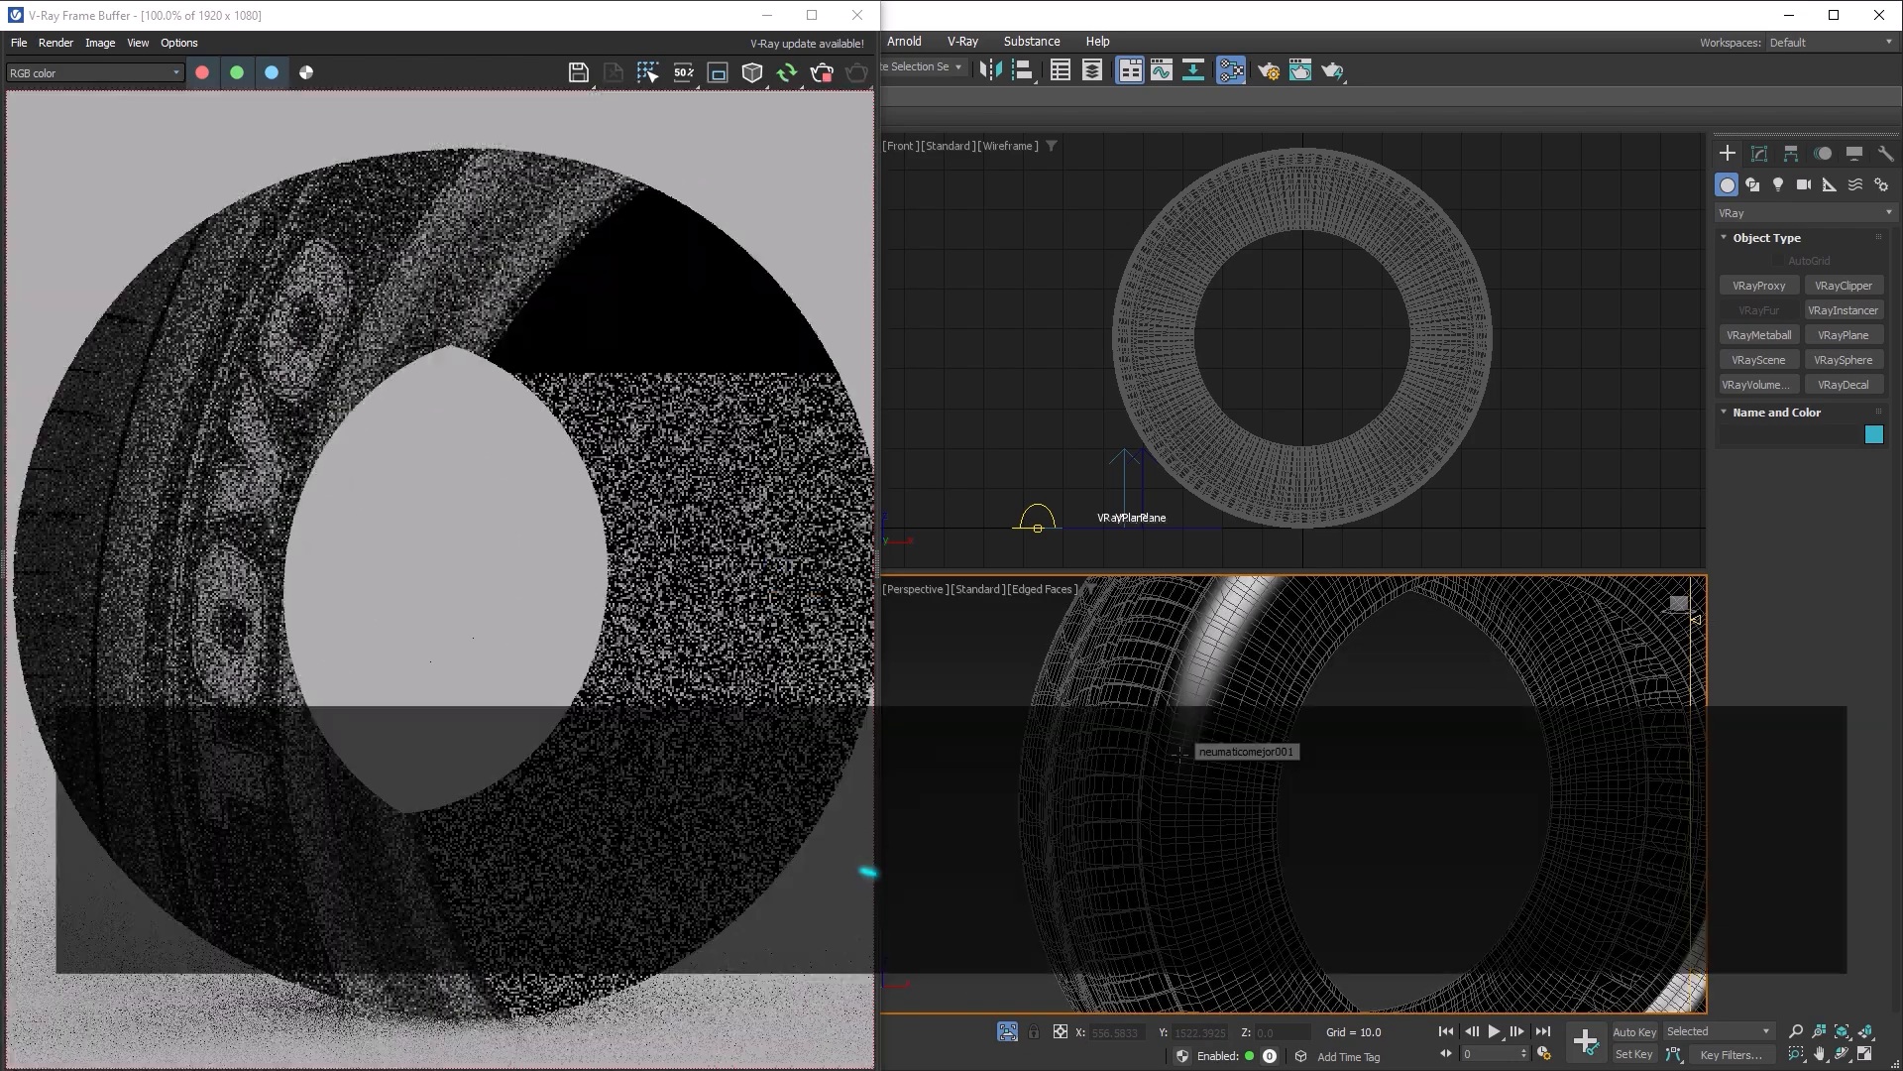
{"action": "middle_click_drag", "start_coordinate": [1177, 753], "coordinate": [1256, 759]}
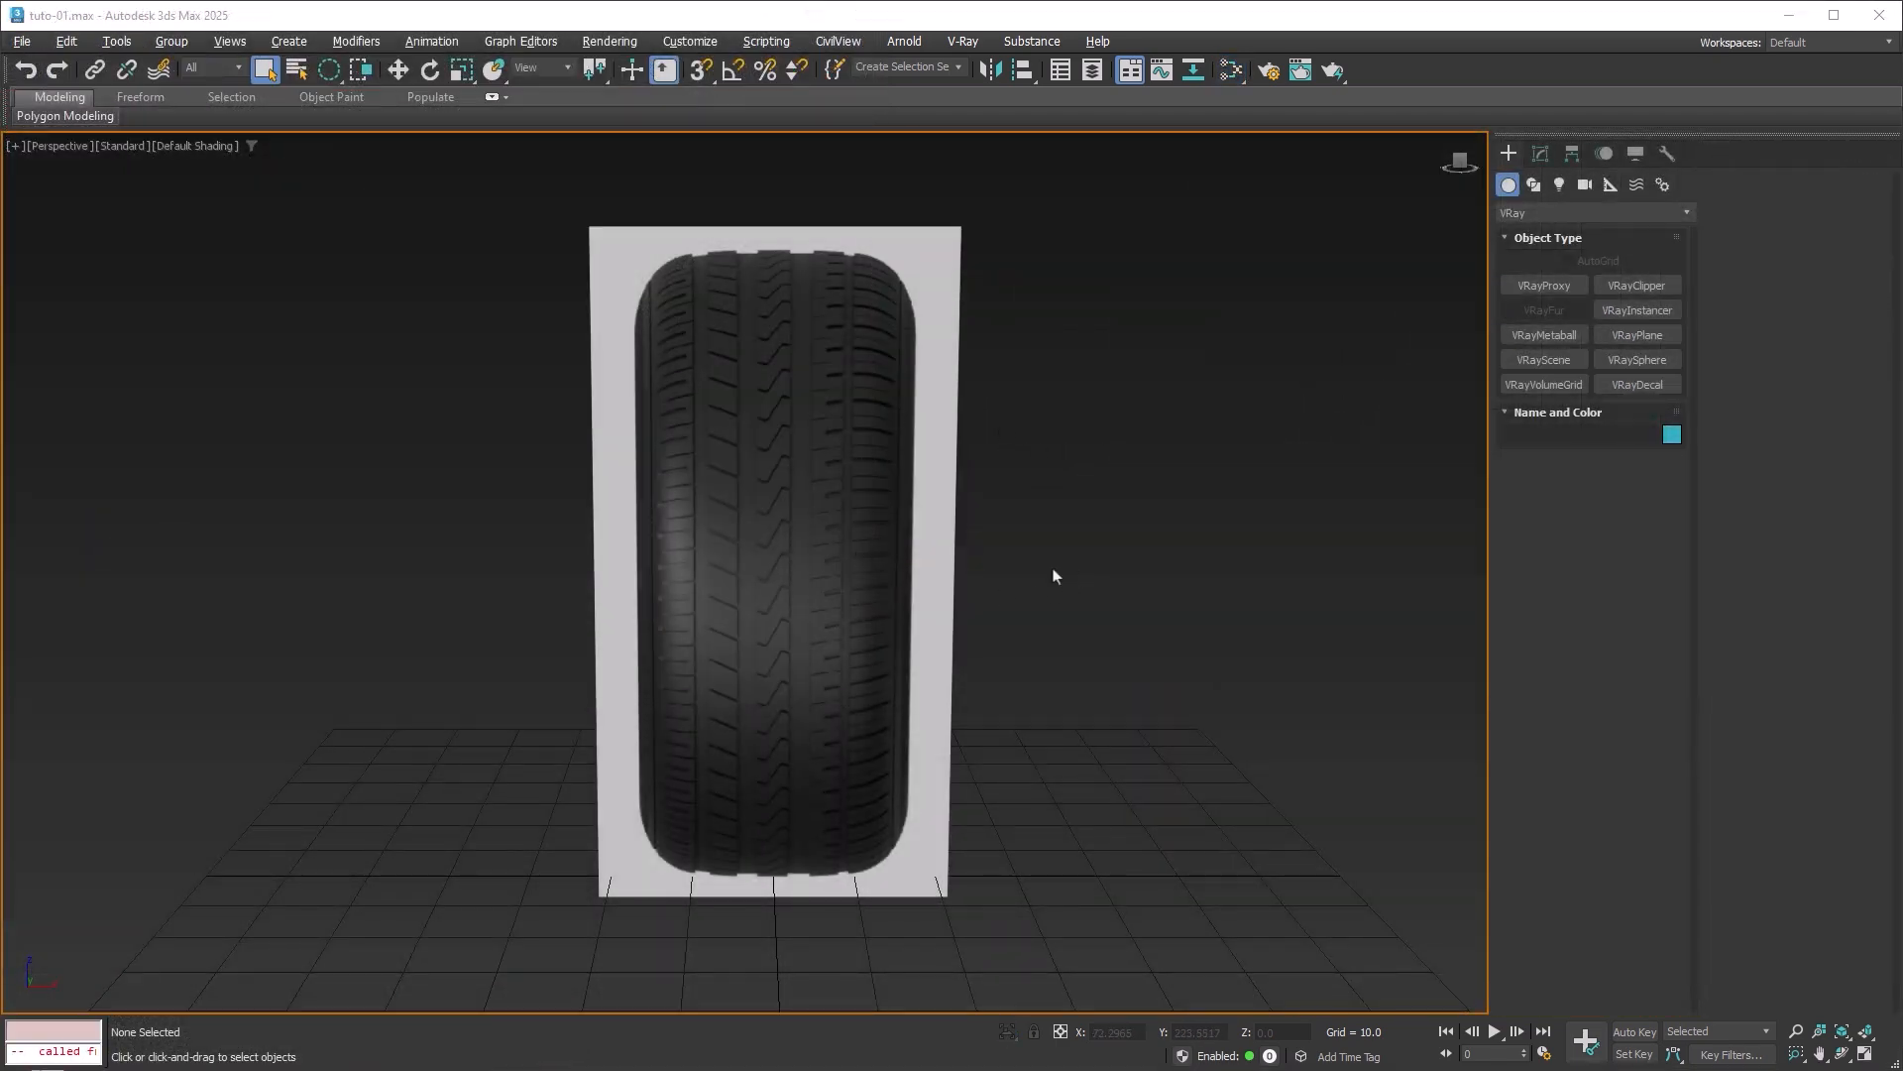
Show the tire reference image in the Front view with default shading, close up on the shoulder tread blocks.
{"action": "mouse_move", "coordinate": [1053, 574]}
{"action": "middle_mouse_down", "text": "alt"}
{"action": "mouse_move", "coordinate": [991, 572]}
{"action": "mouse_move", "coordinate": [1079, 556]}
{"action": "middle_mouse_up", "text": "alt"}
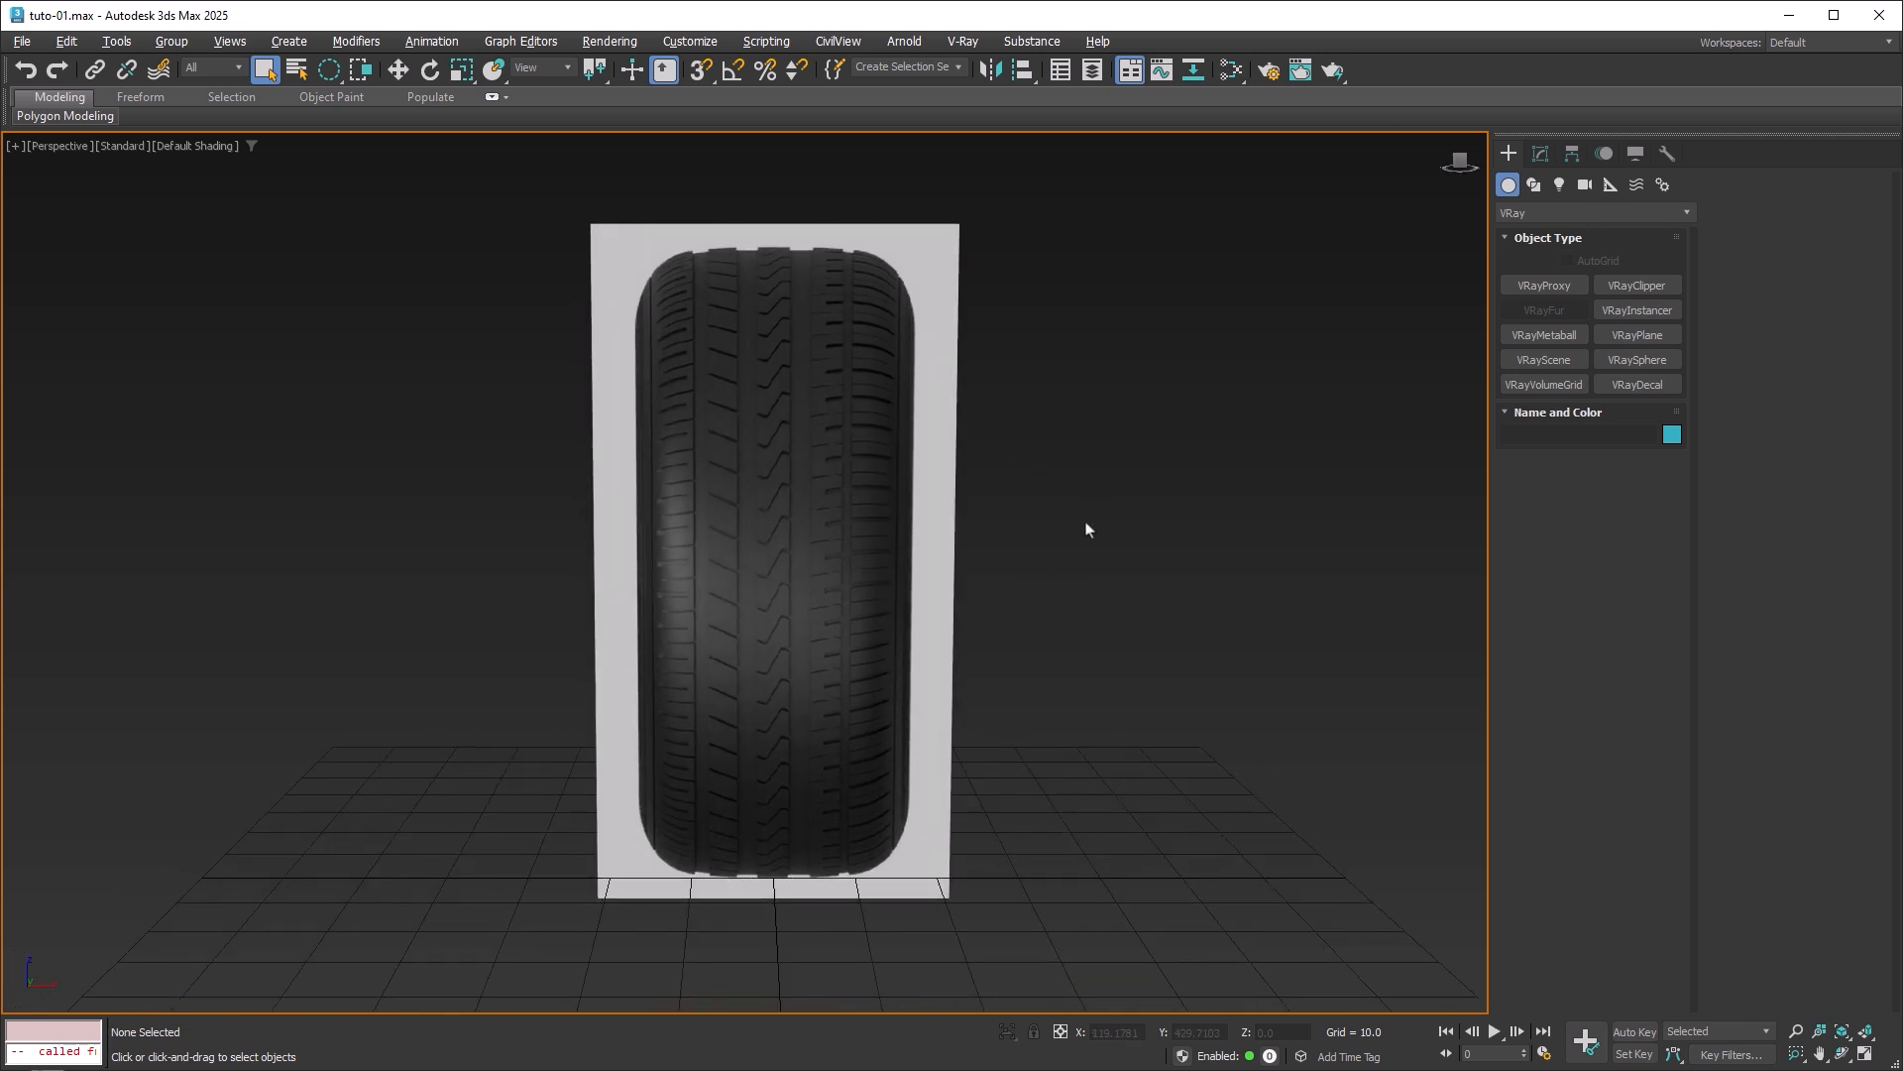
{"action": "mouse_move", "coordinate": [1087, 529]}
{"action": "middle_mouse_down", "text": "alt"}
{"action": "mouse_move", "coordinate": [1053, 532]}
{"action": "mouse_move", "coordinate": [1083, 526]}
{"action": "middle_mouse_up", "text": "alt"}
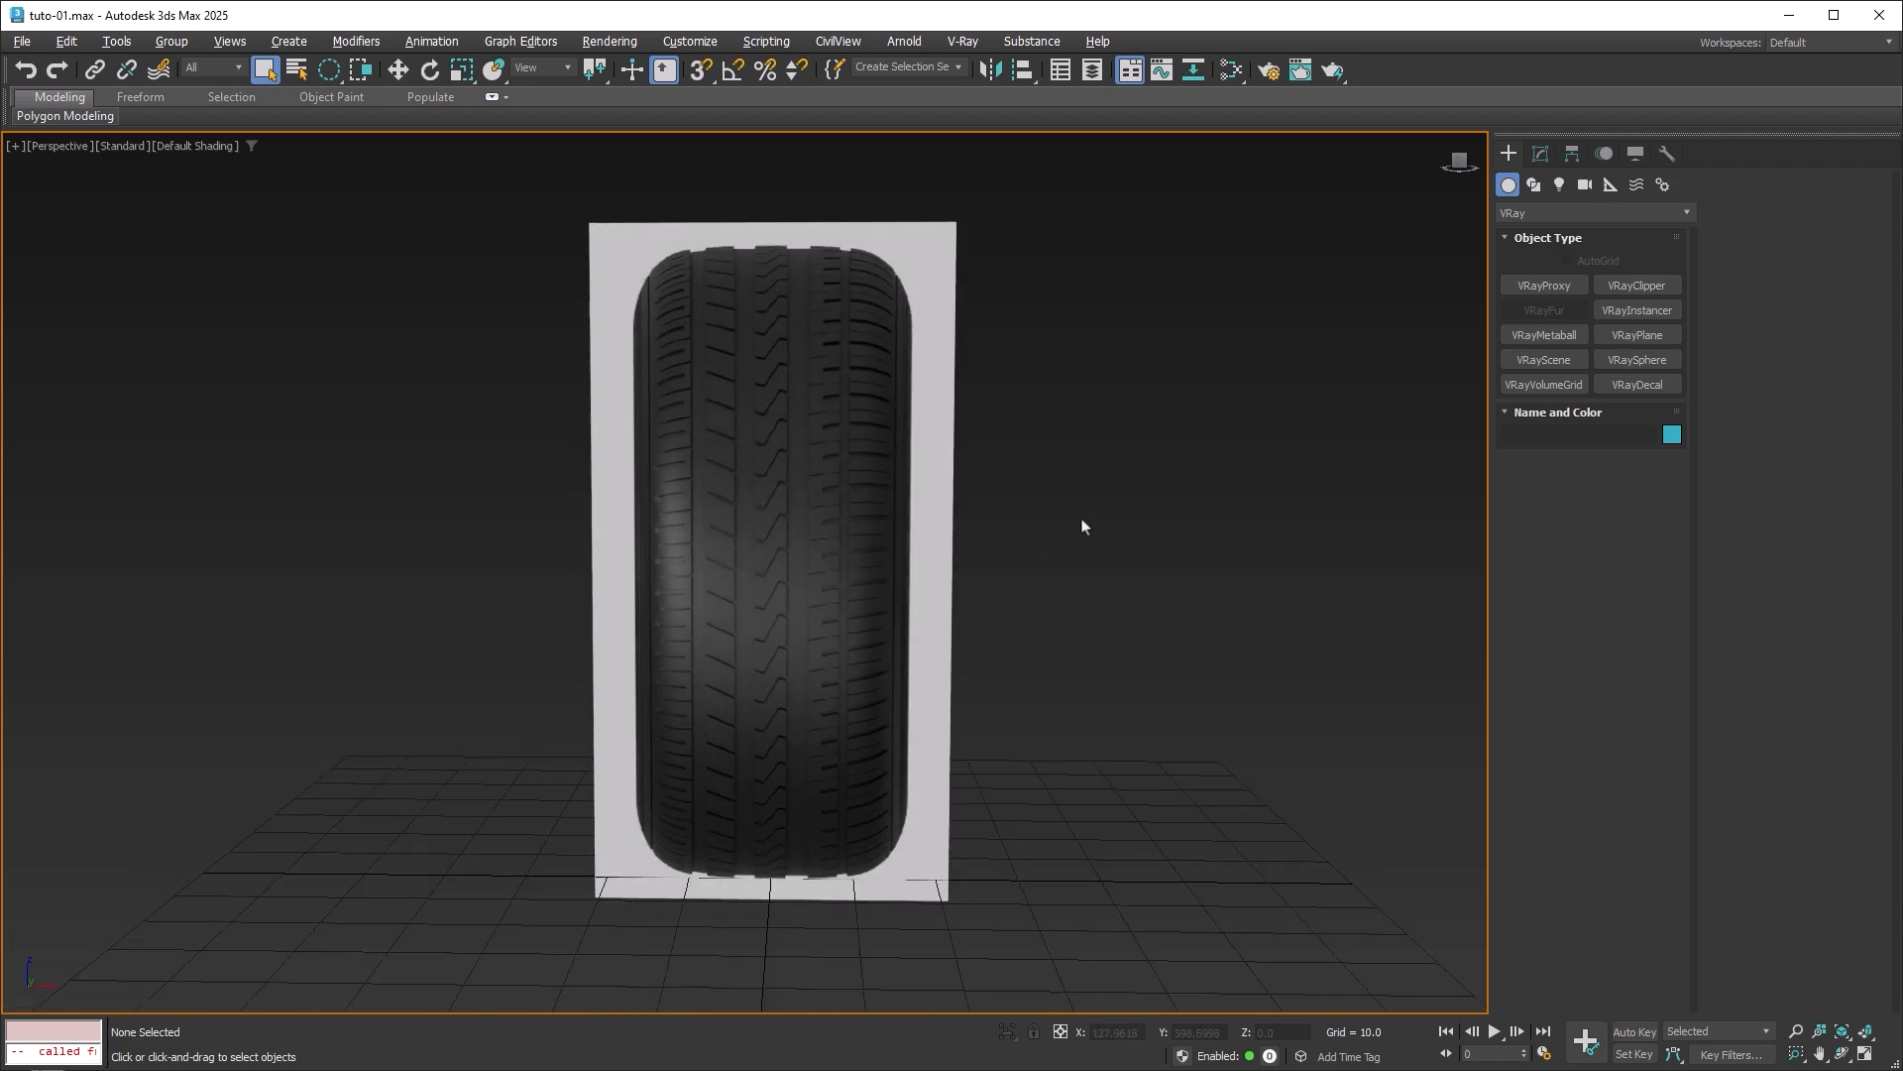
{"action": "mouse_move", "coordinate": [1062, 519]}
{"action": "middle_mouse_down", "text": "alt"}
{"action": "mouse_move", "coordinate": [1003, 518]}
{"action": "mouse_move", "coordinate": [1064, 518]}
{"action": "middle_mouse_up", "text": "alt"}
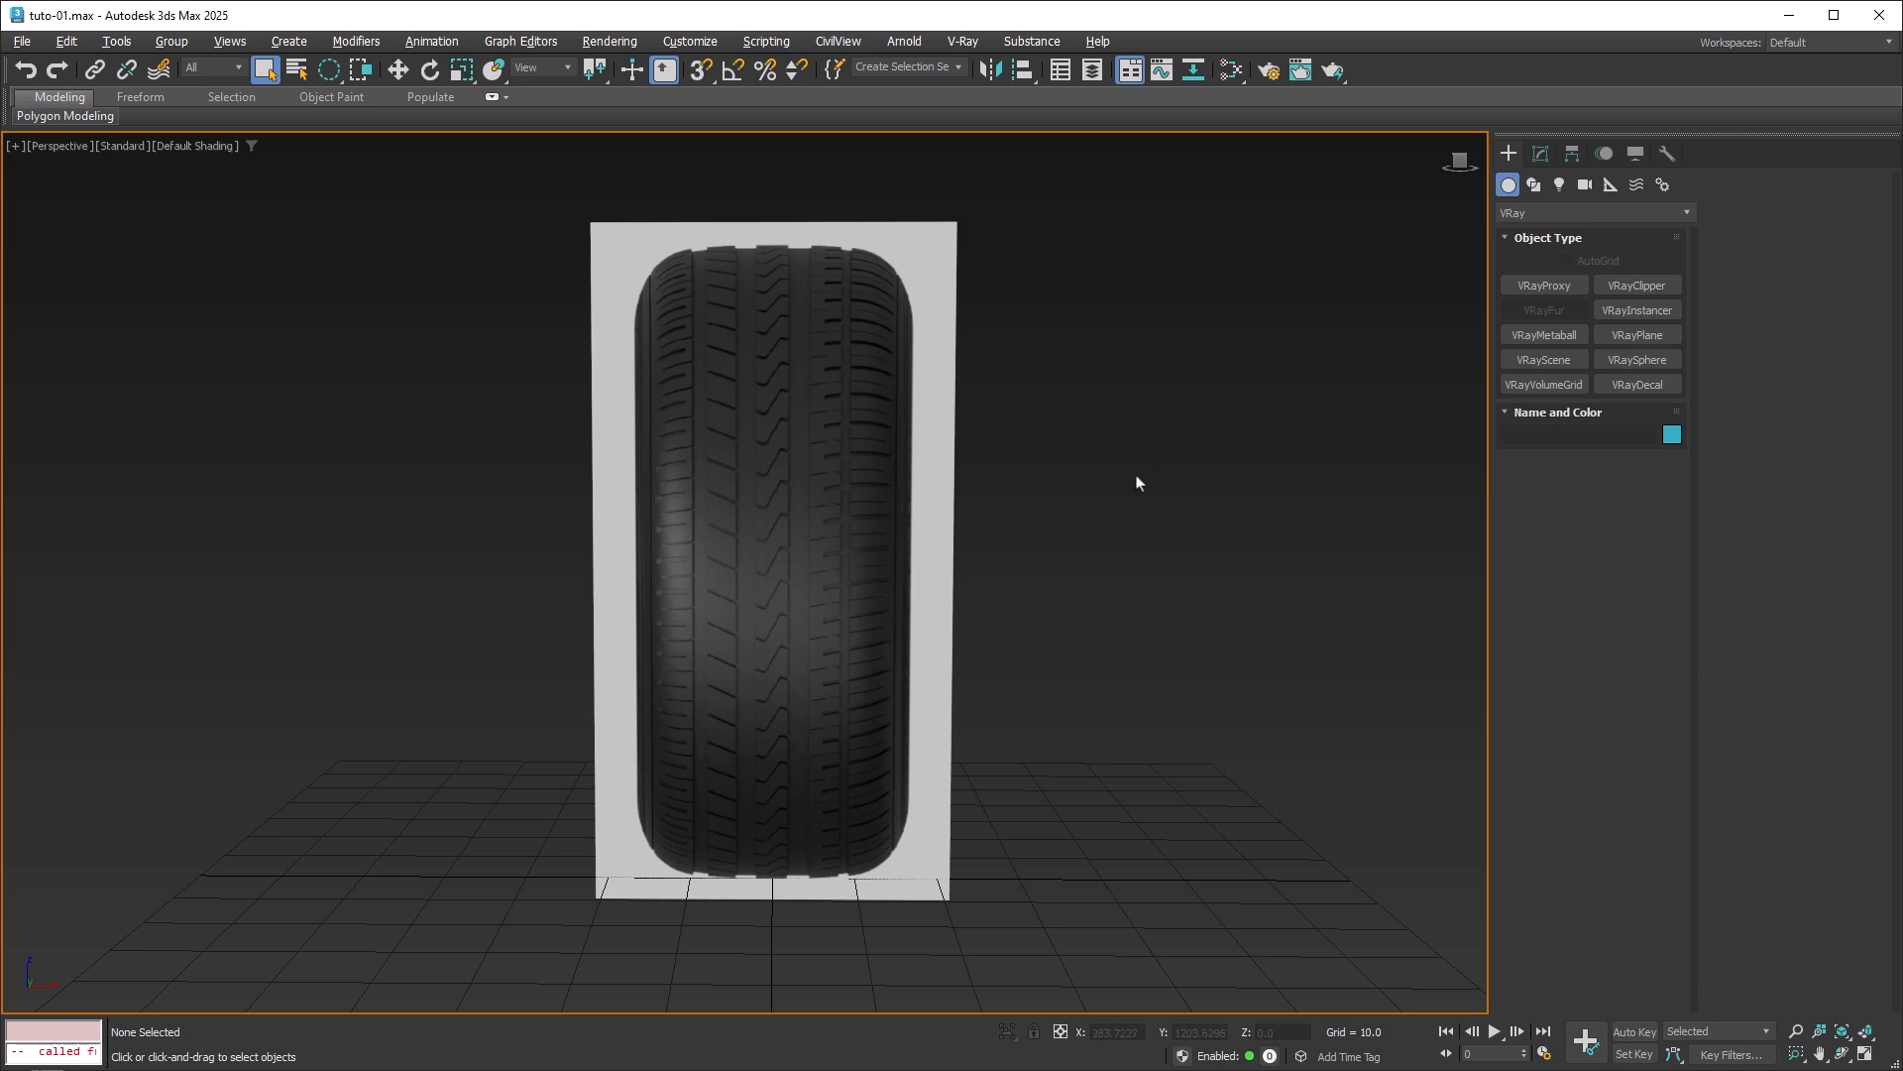
{"action": "key", "text": "f"}
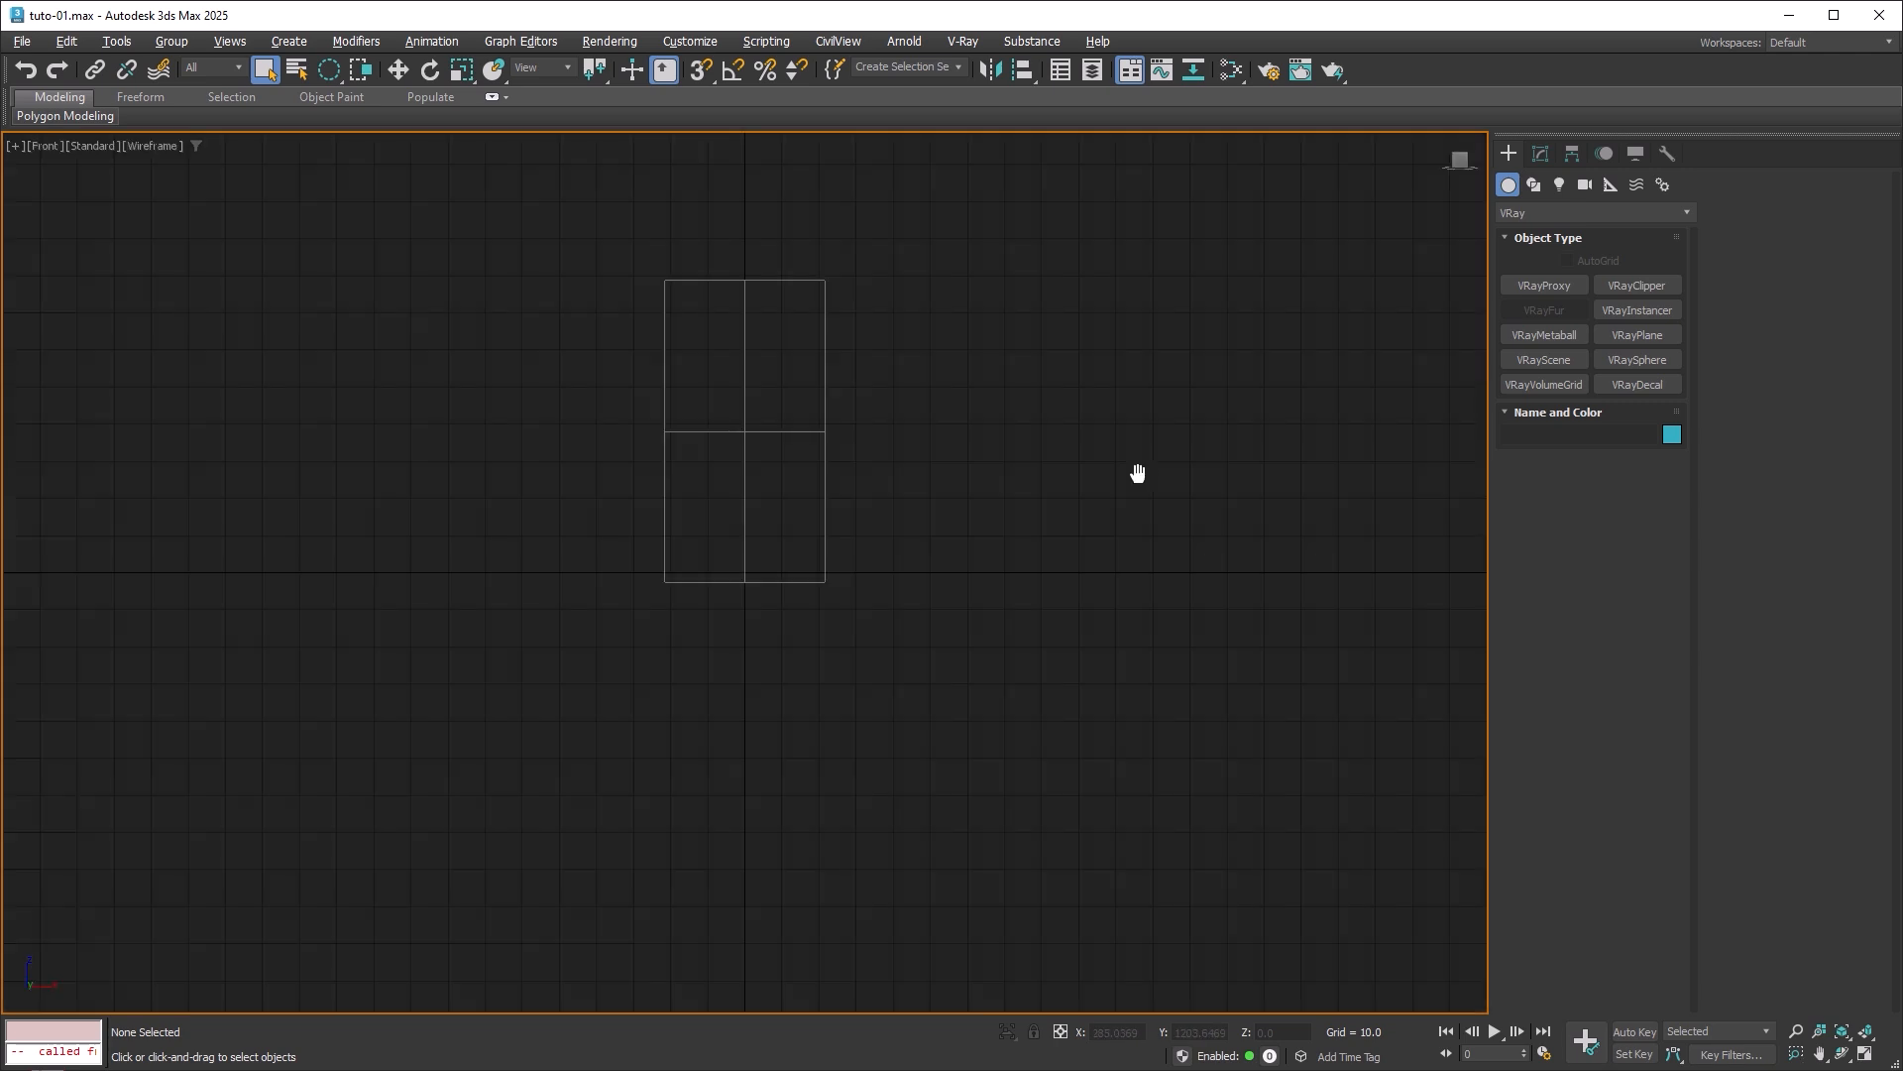
{"action": "key", "text": "F3"}
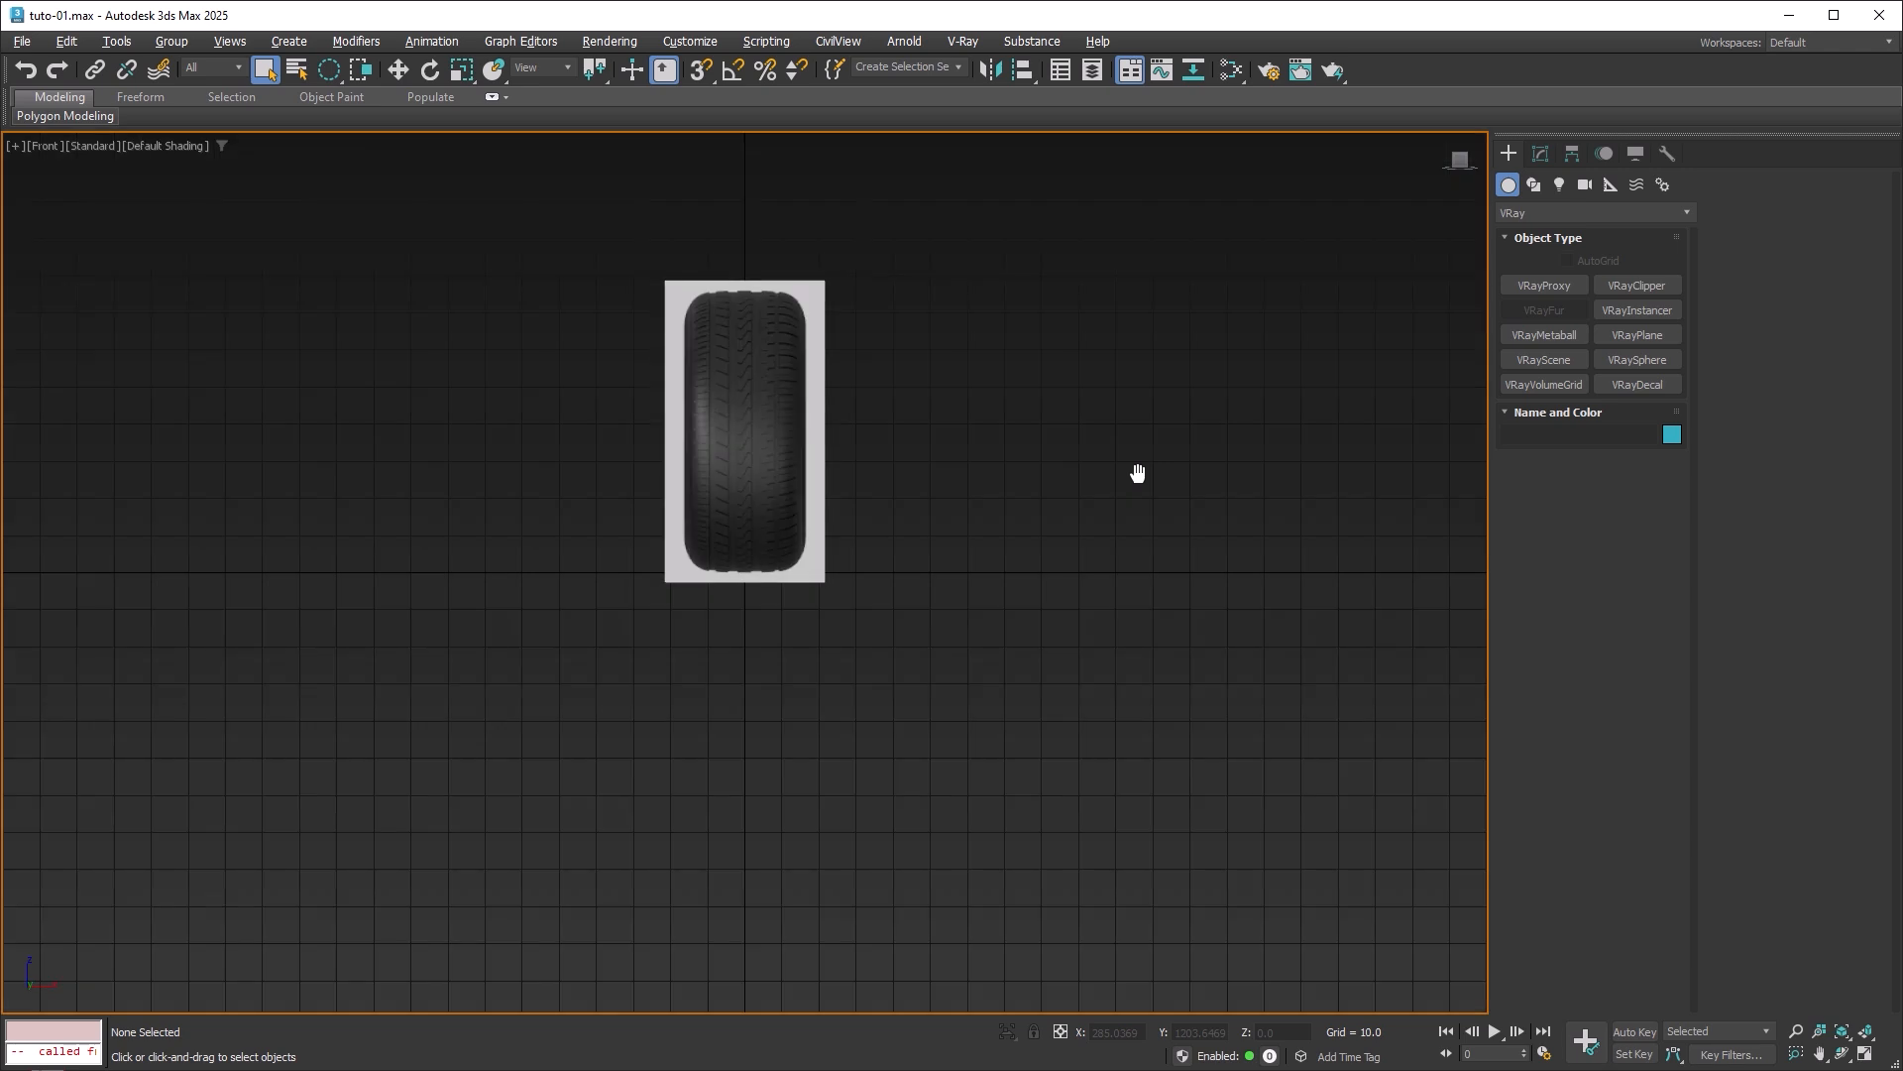
{"action": "scroll", "coordinate": [710, 451], "scroll_direction": "up", "scroll_amount": 10}
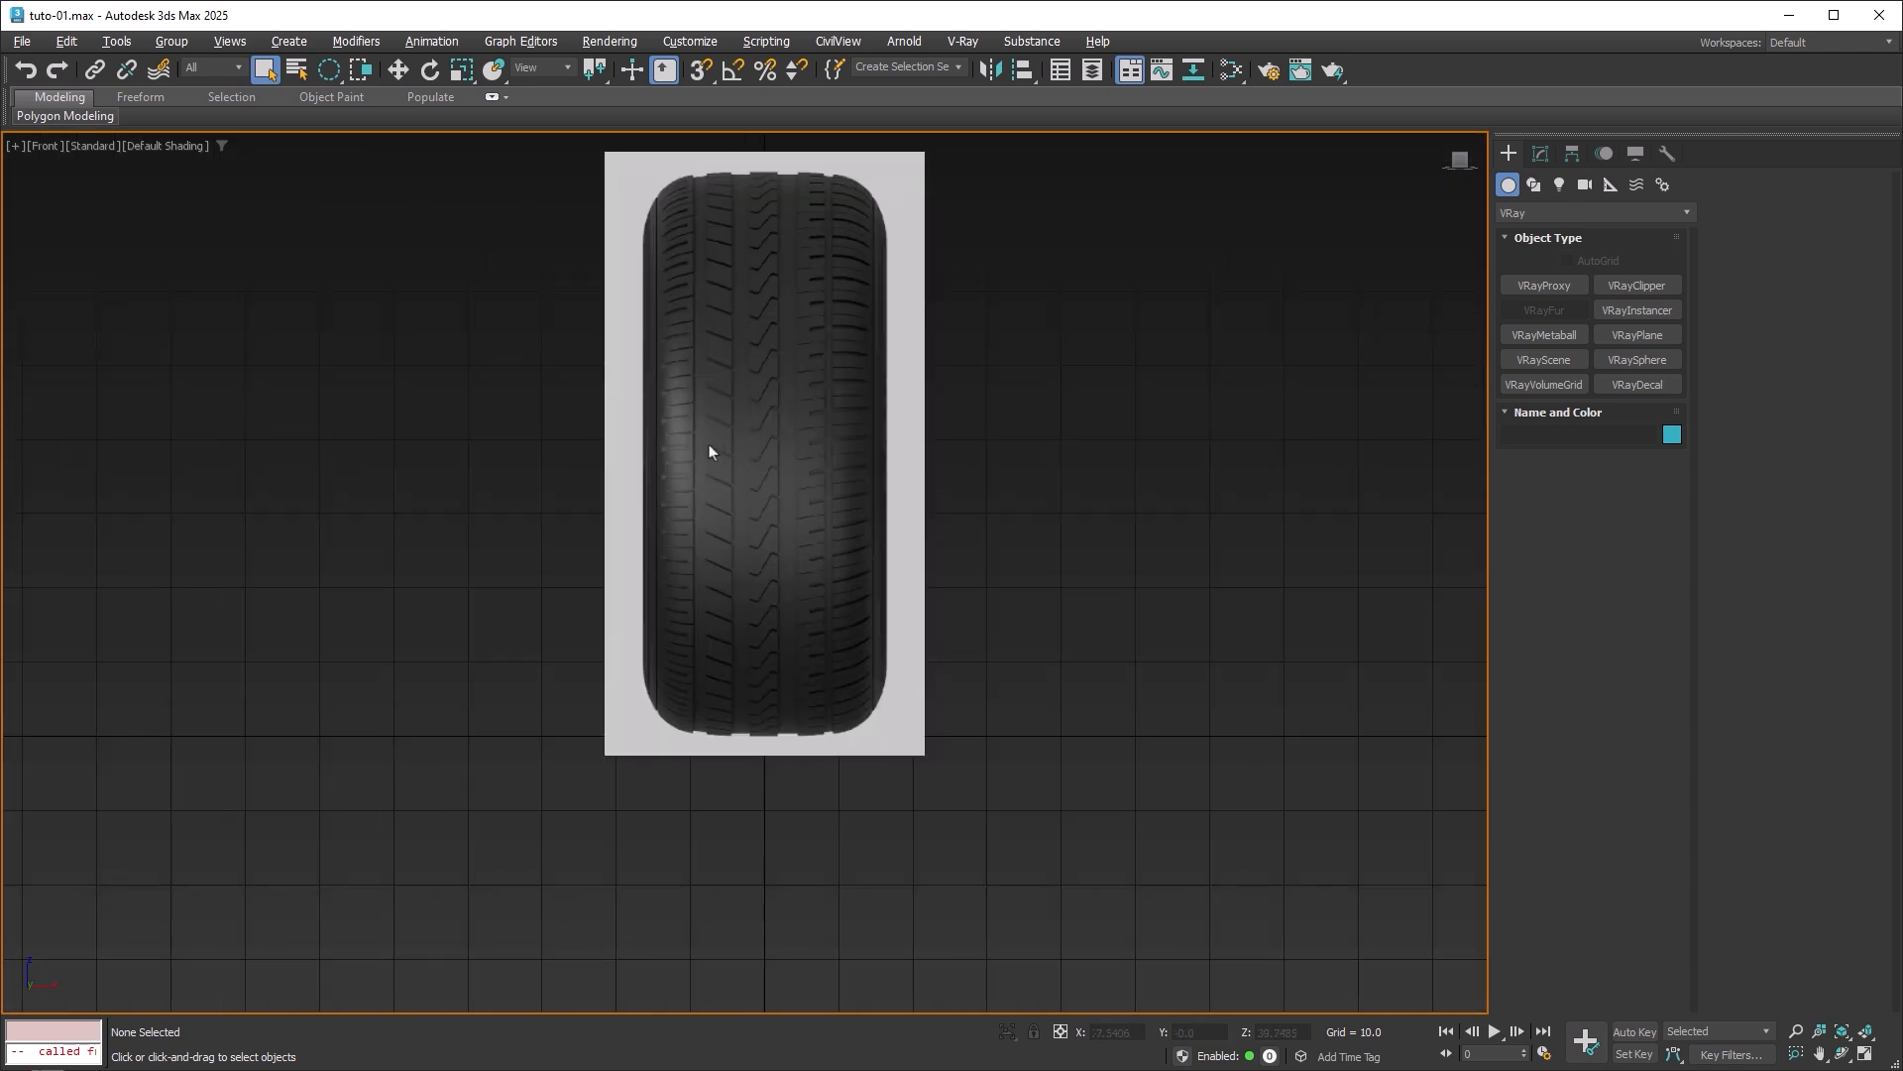
{"action": "middle_click_drag", "start_coordinate": [790, 480], "coordinate": [790, 488]}
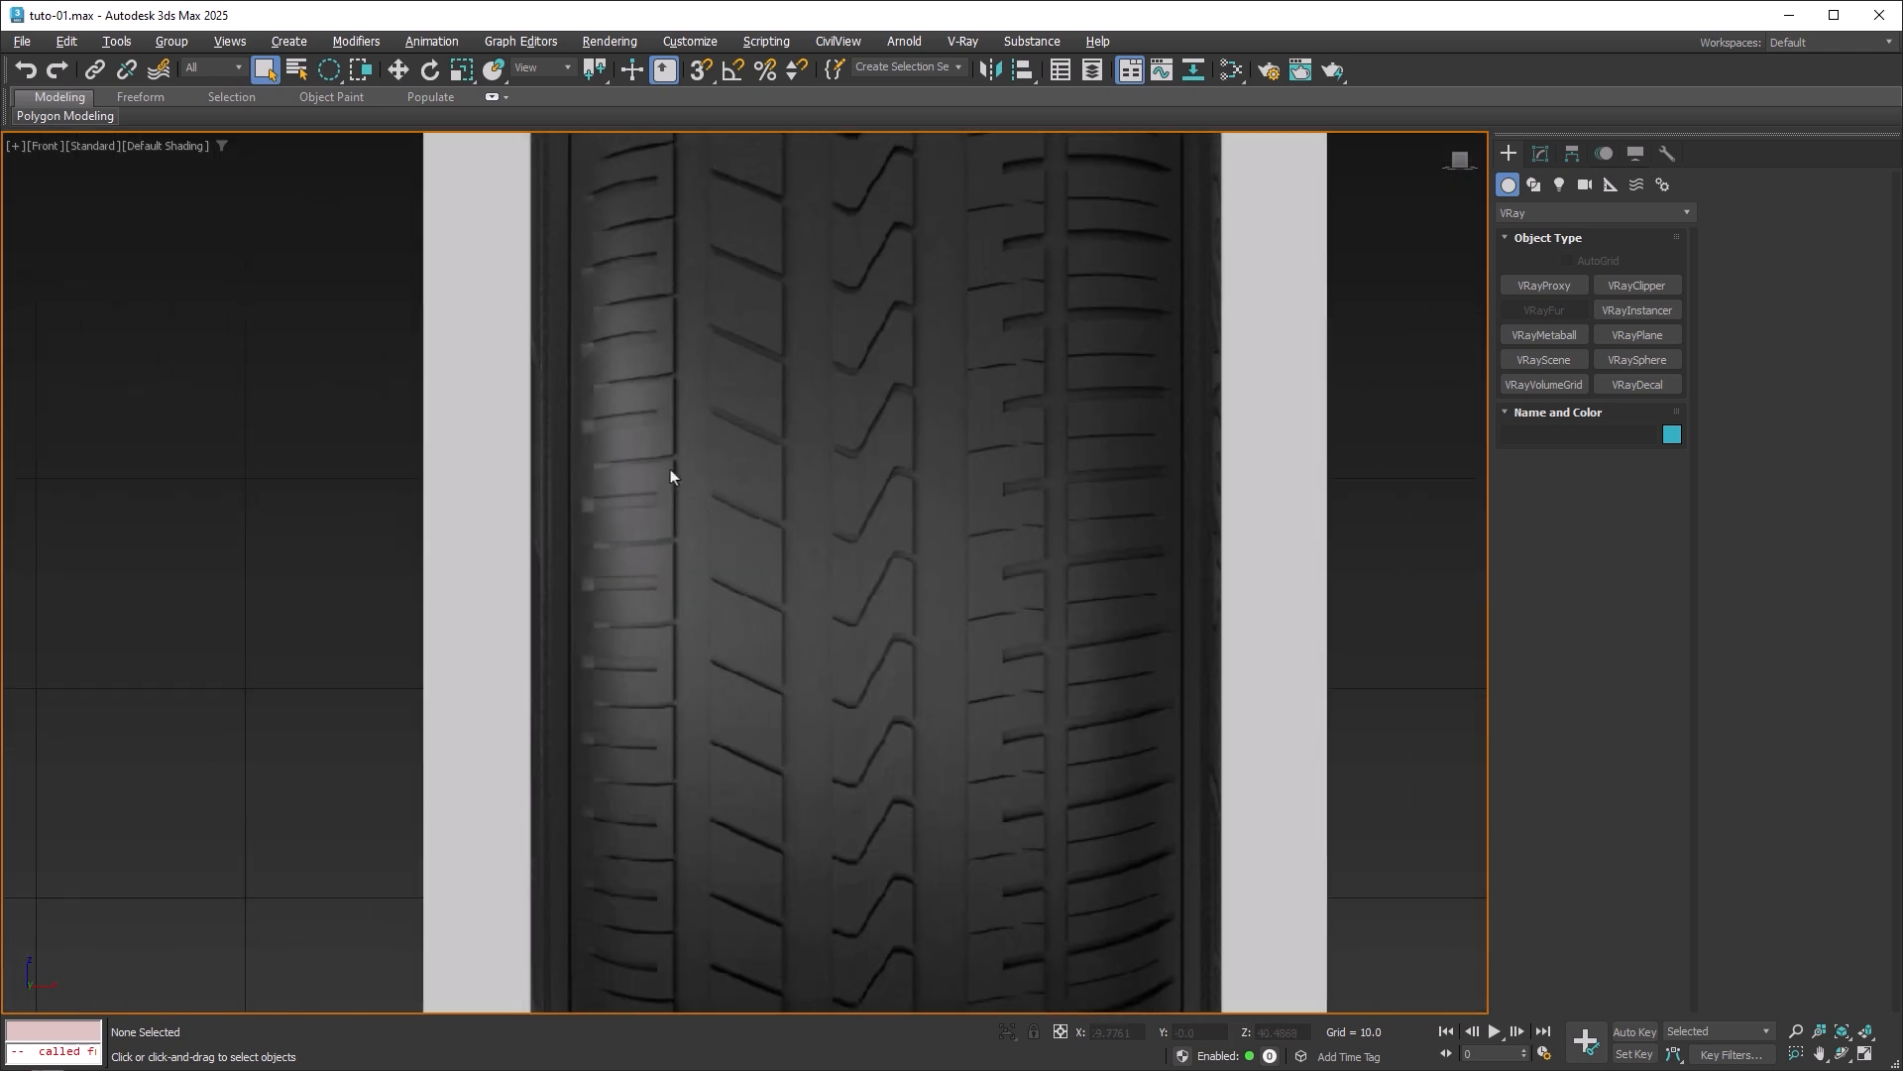
{"action": "scroll", "coordinate": [720, 538], "scroll_direction": "up", "scroll_amount": 2}
{"action": "scroll", "coordinate": [682, 544], "scroll_direction": "up", "scroll_amount": 2}
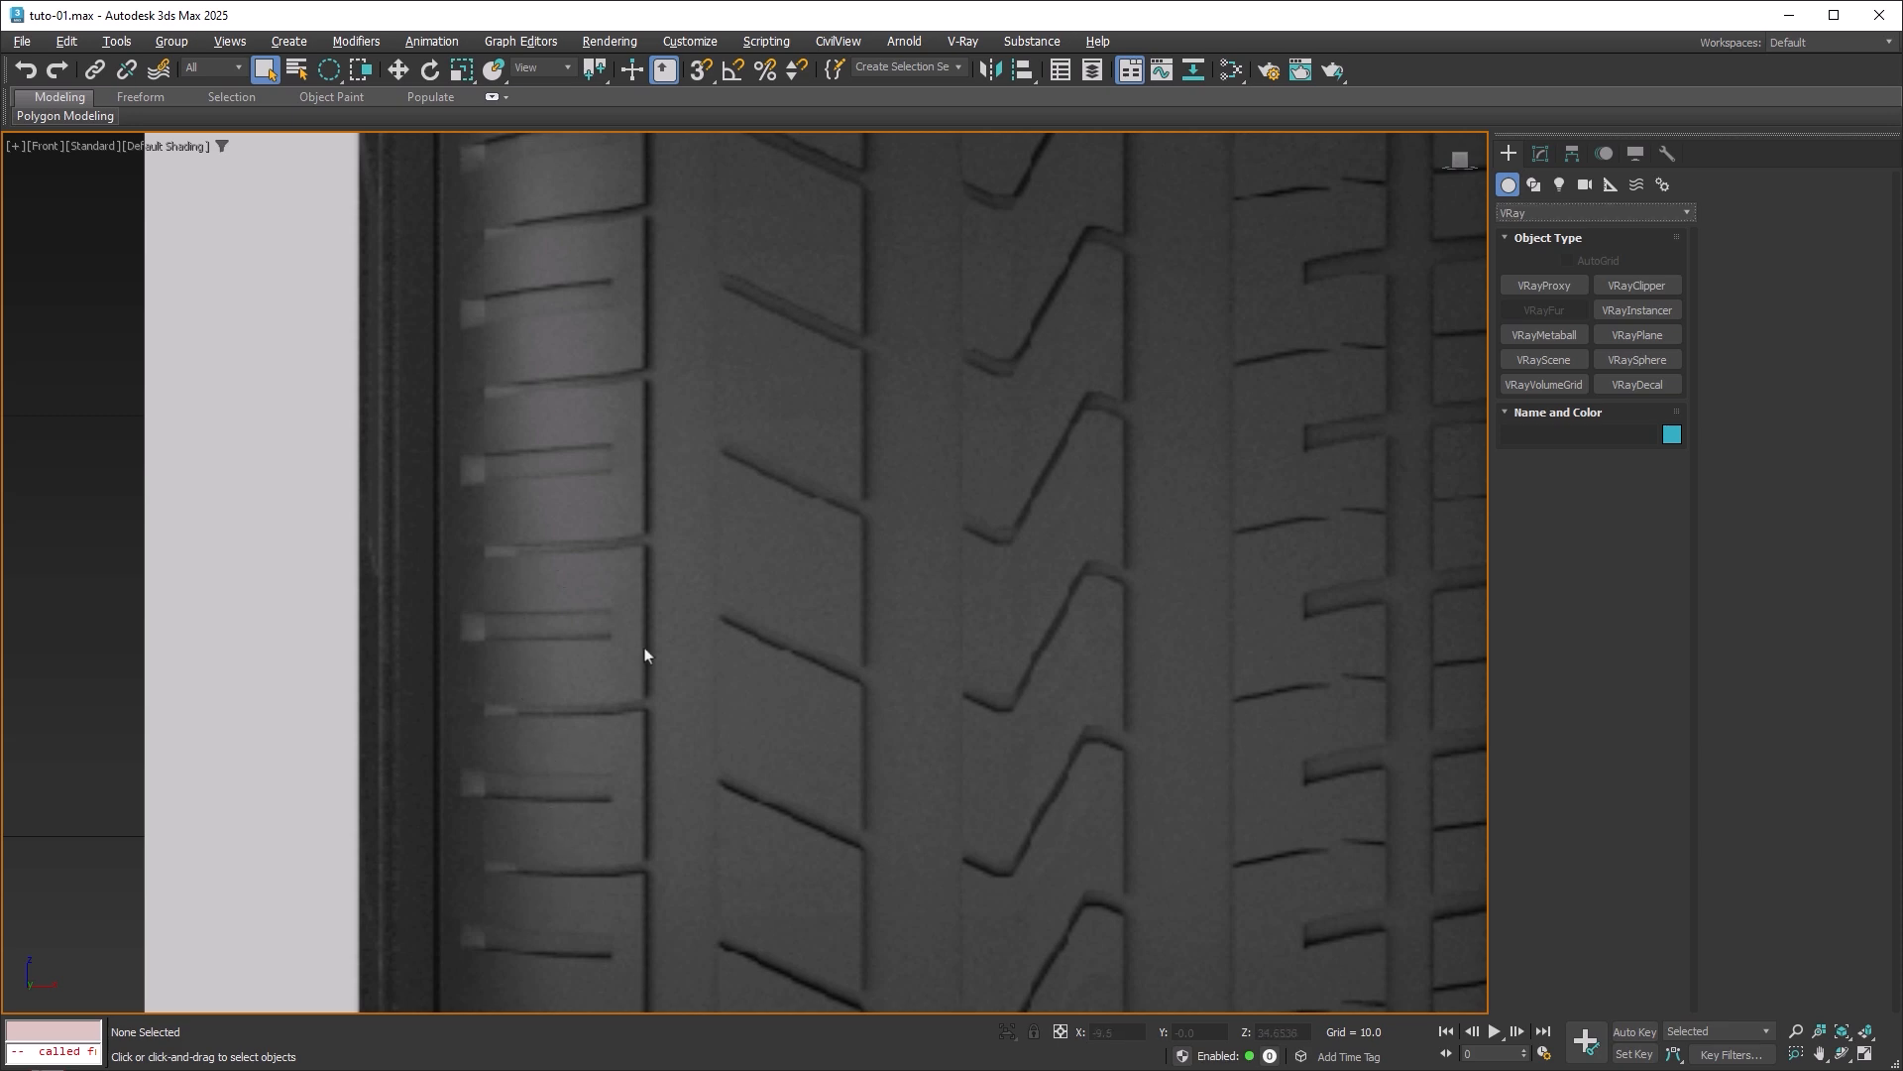
Draw a standard primitive plane about 3.94 long and 3.14 wide over a shoulder tread block of the reference.
{"action": "left_click", "coordinate": [1578, 213]}
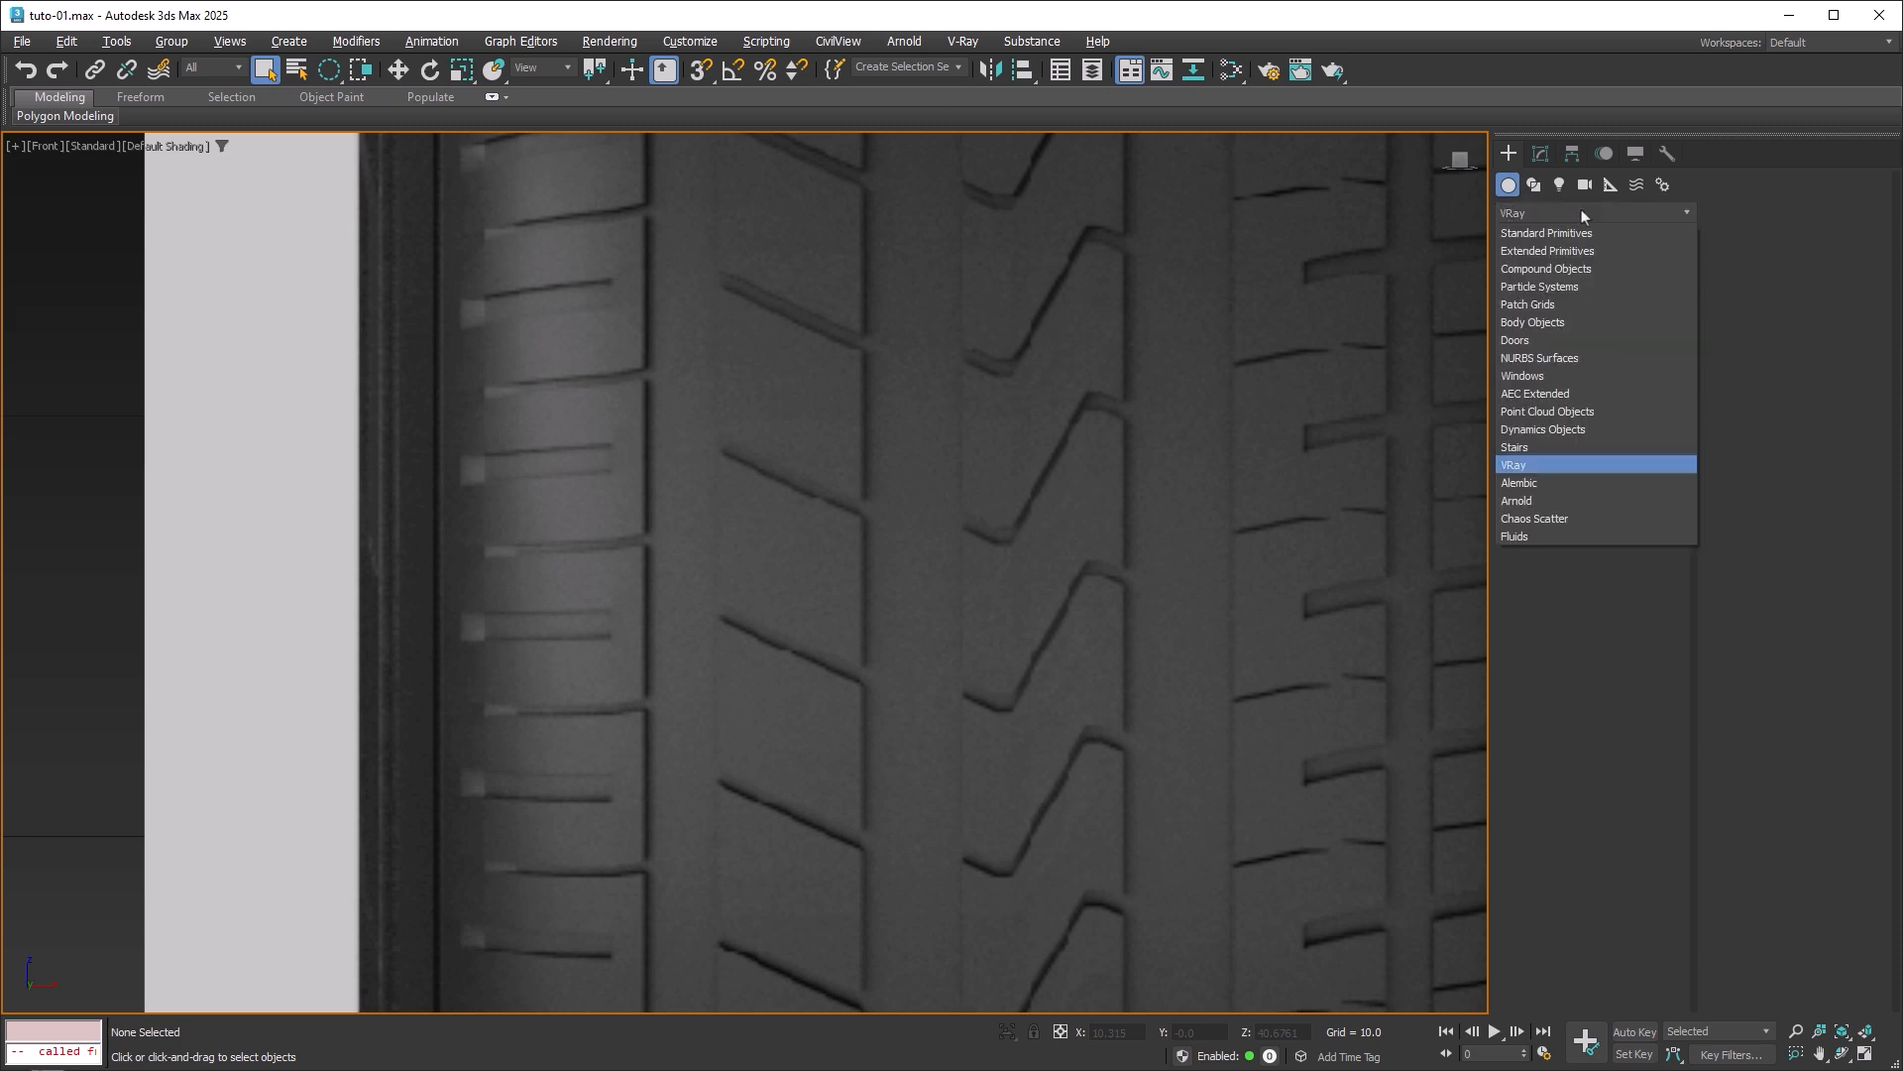
{"action": "left_click", "coordinate": [1575, 211]}
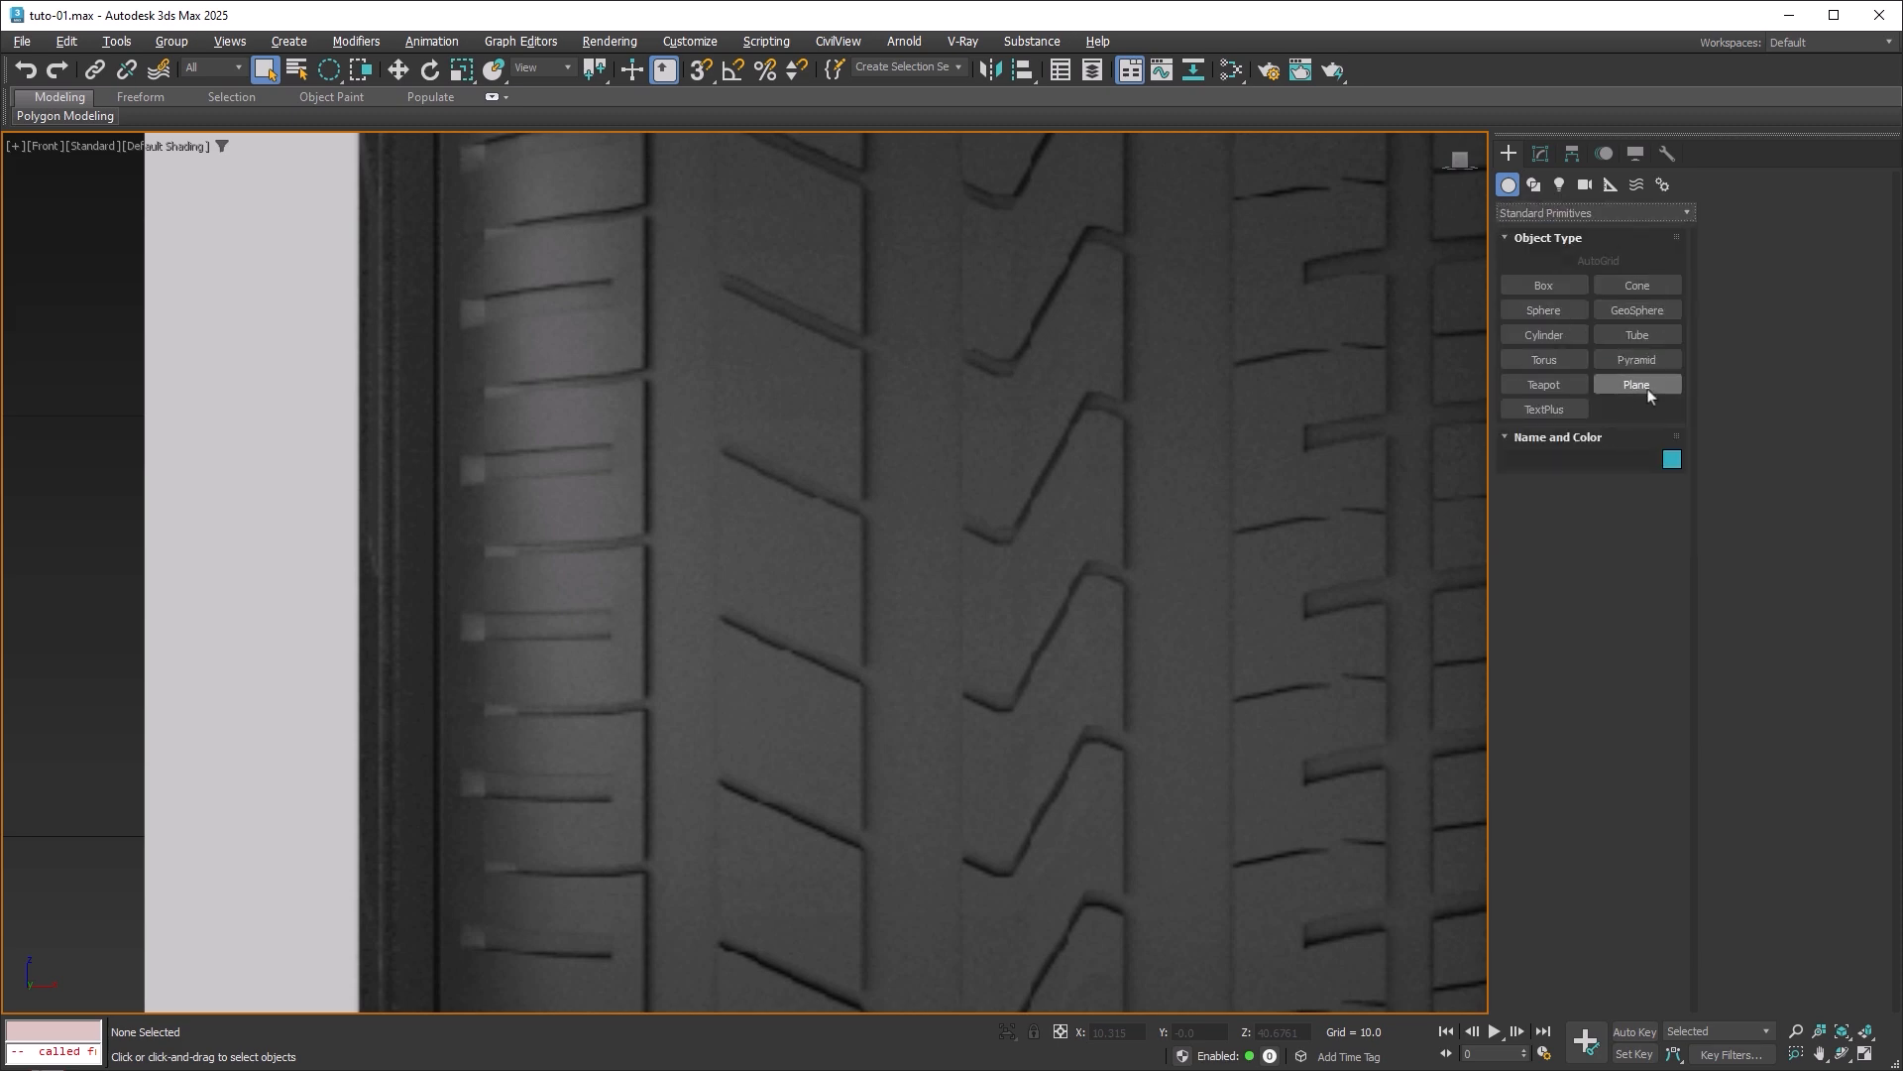
{"action": "left_click", "coordinate": [1637, 384]}
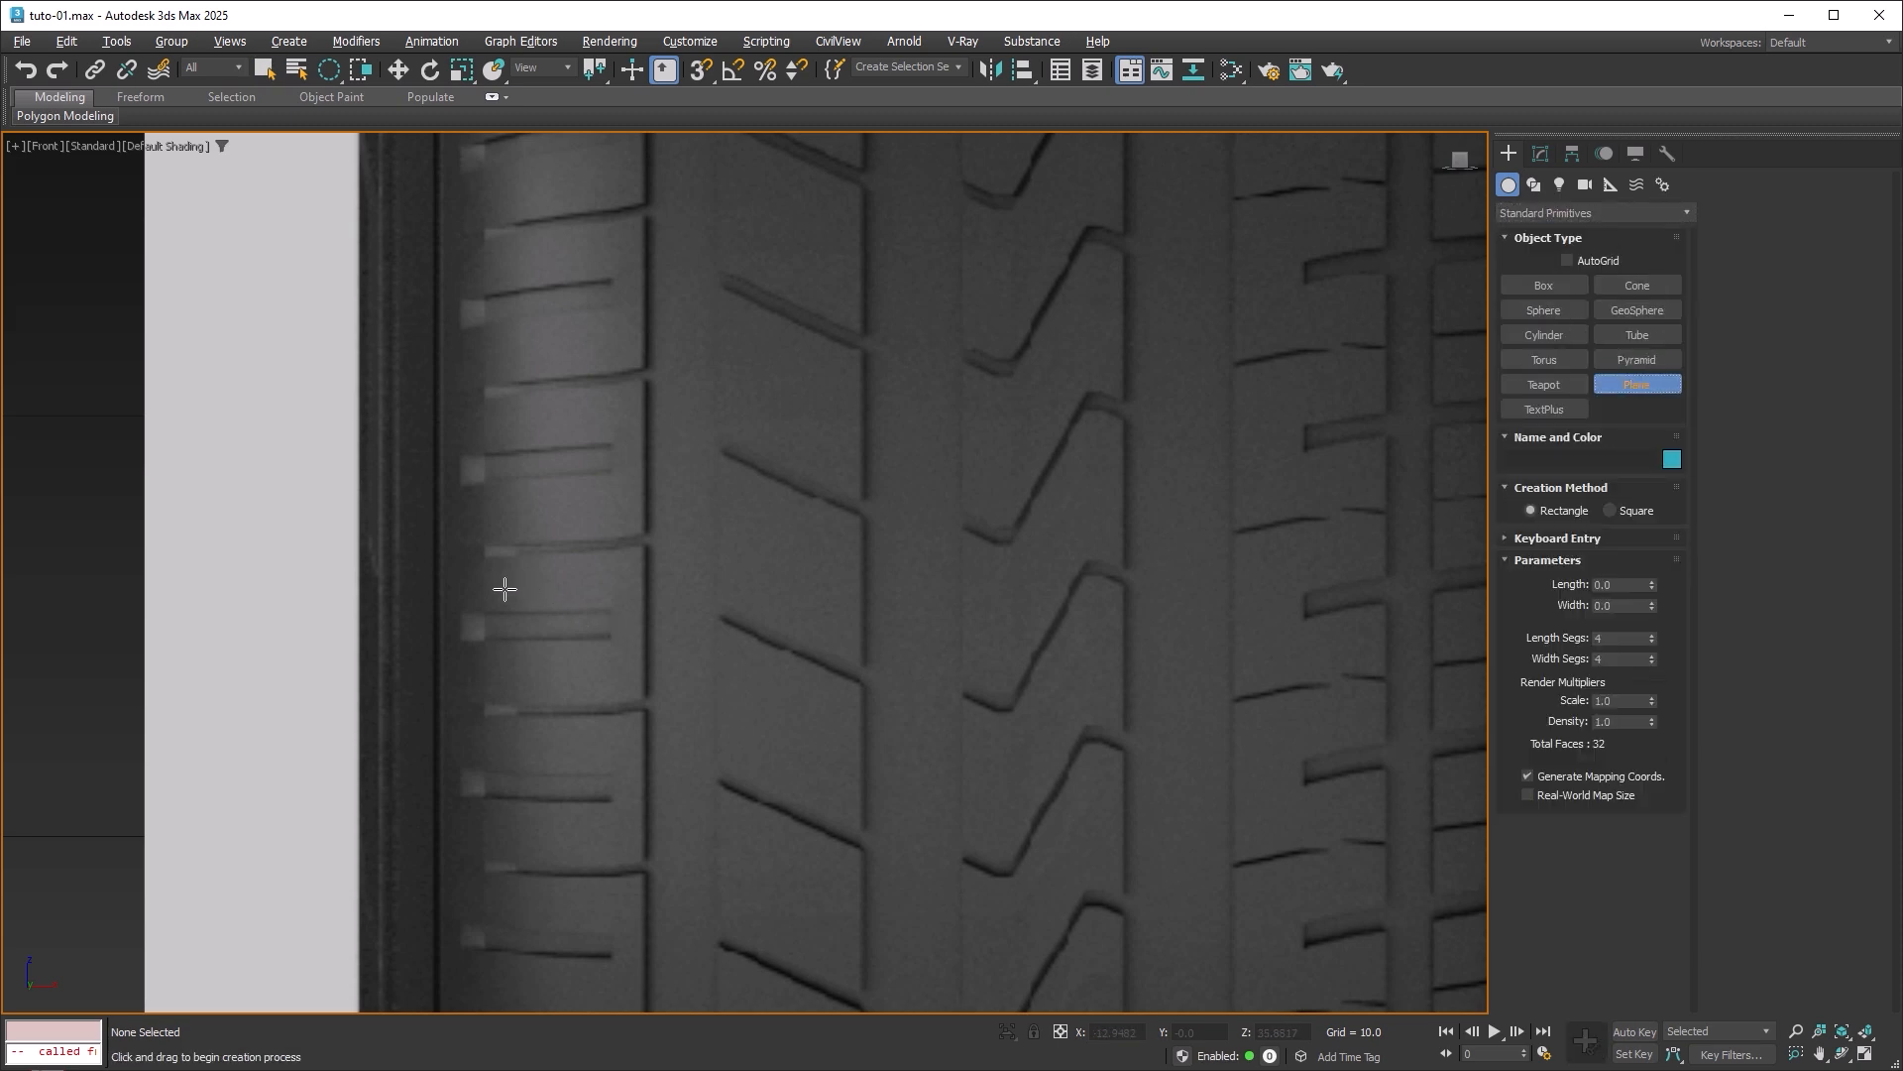
{"action": "left_click_drag", "start_coordinate": [504, 589], "coordinate": [637, 755]}
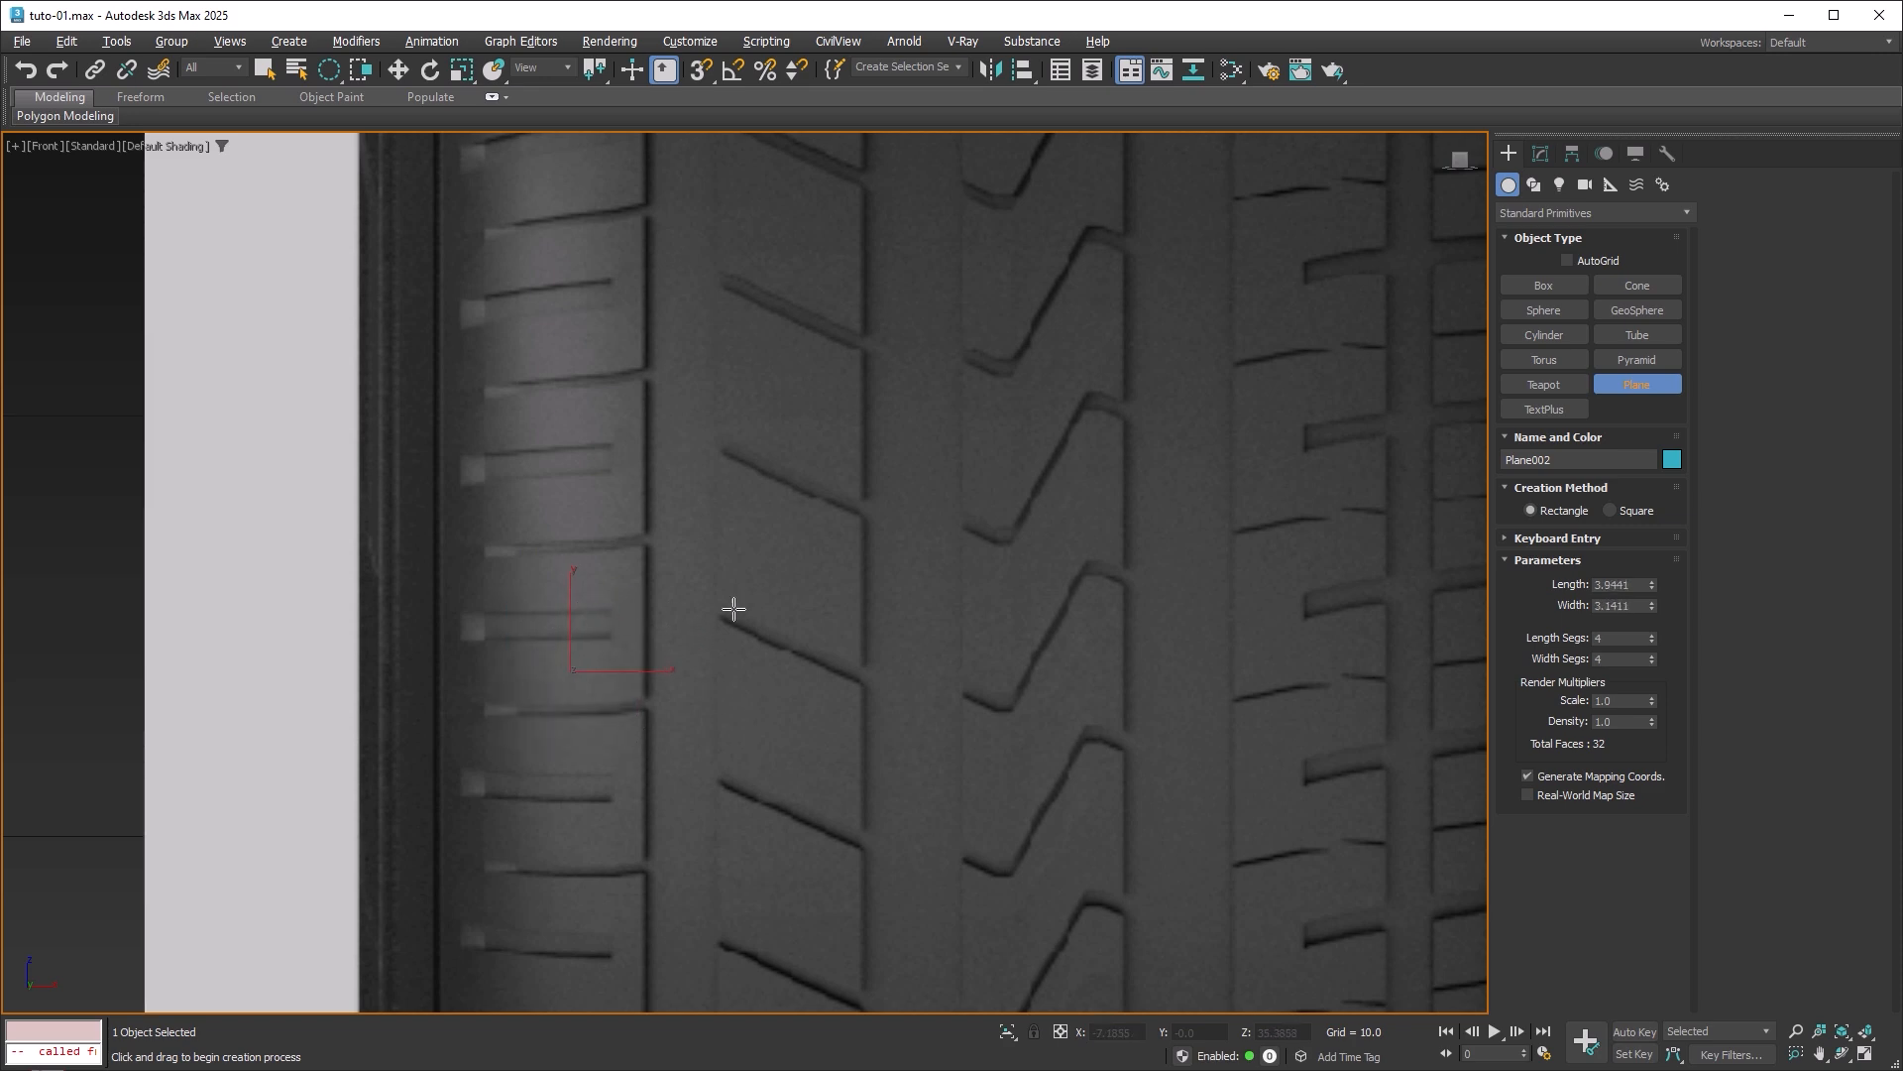
In the Top view, move the new plane along Y to about -2.69, in front of the reference image.
{"action": "middle_click_drag", "start_coordinate": [867, 614], "coordinate": [877, 655]}
{"action": "key", "text": "alt+w"}
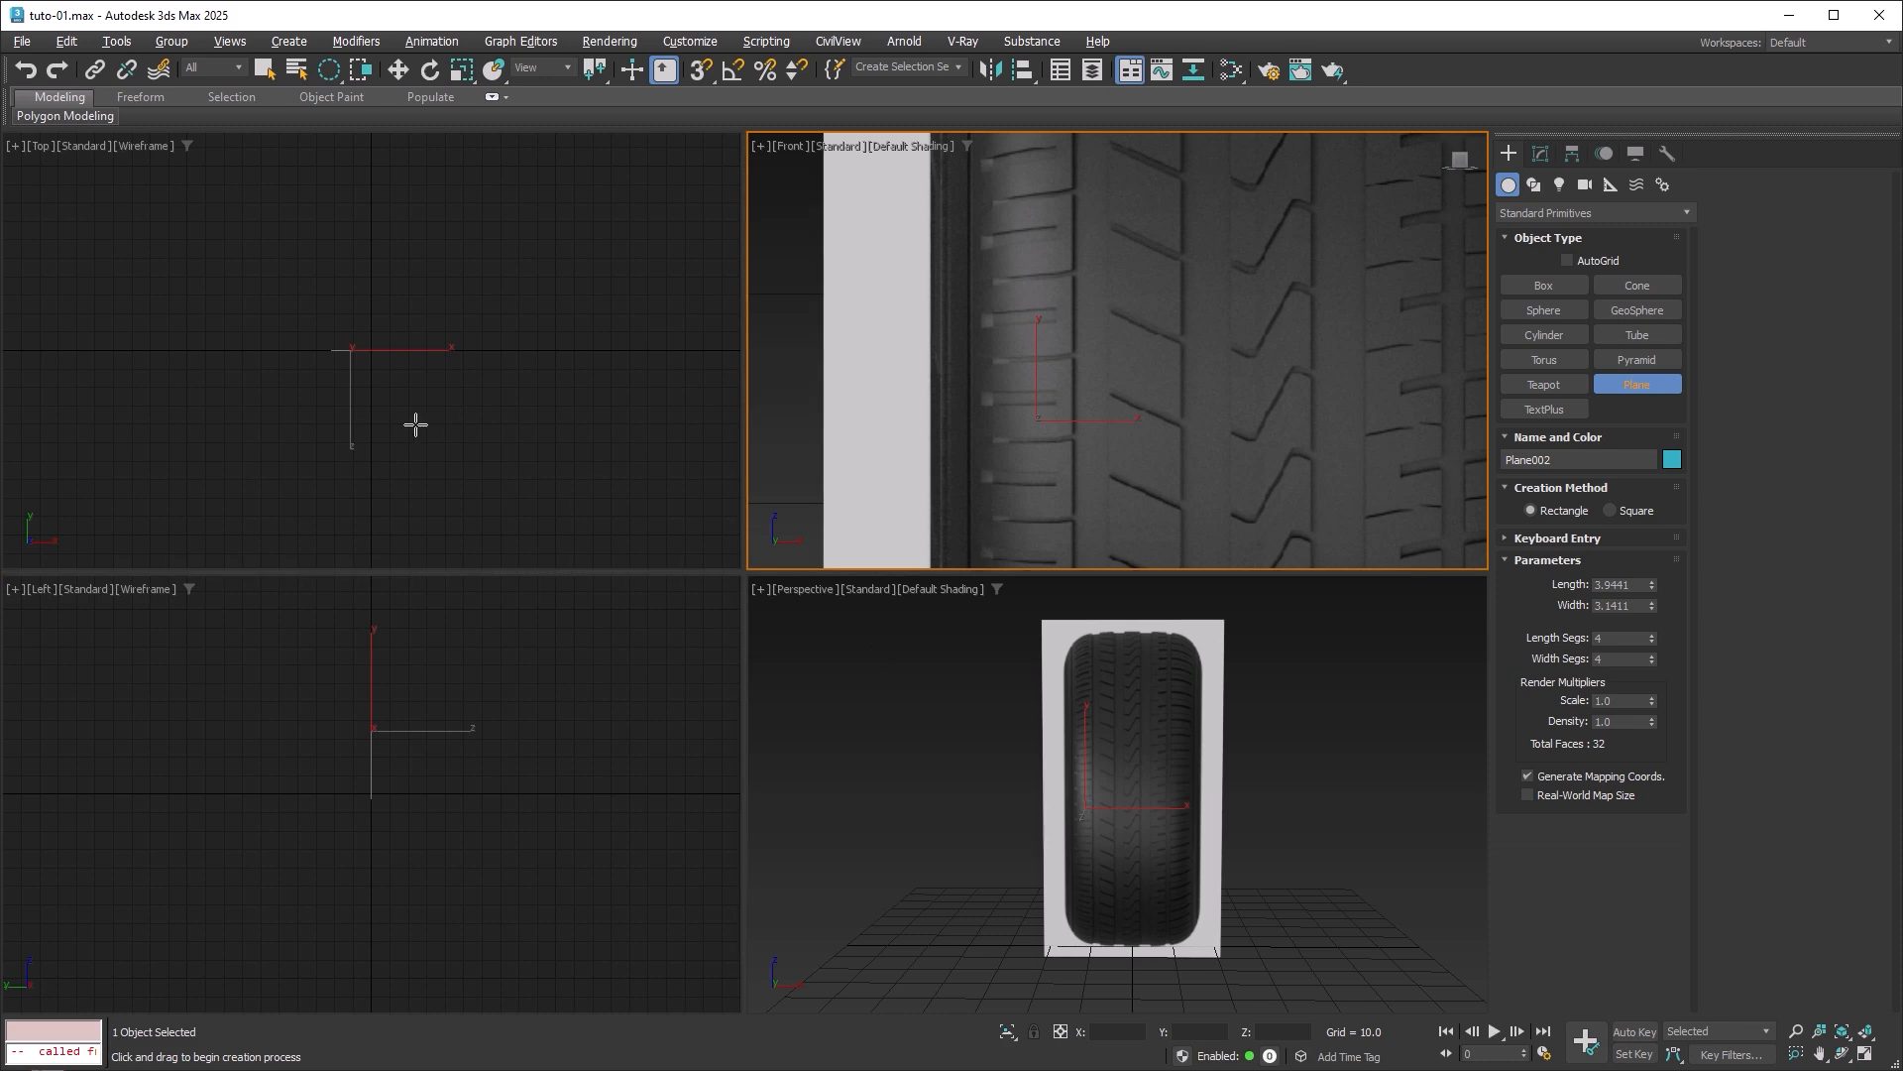
{"action": "key", "text": "alt+w"}
{"action": "scroll", "coordinate": [710, 574], "scroll_direction": "up", "scroll_amount": 4}
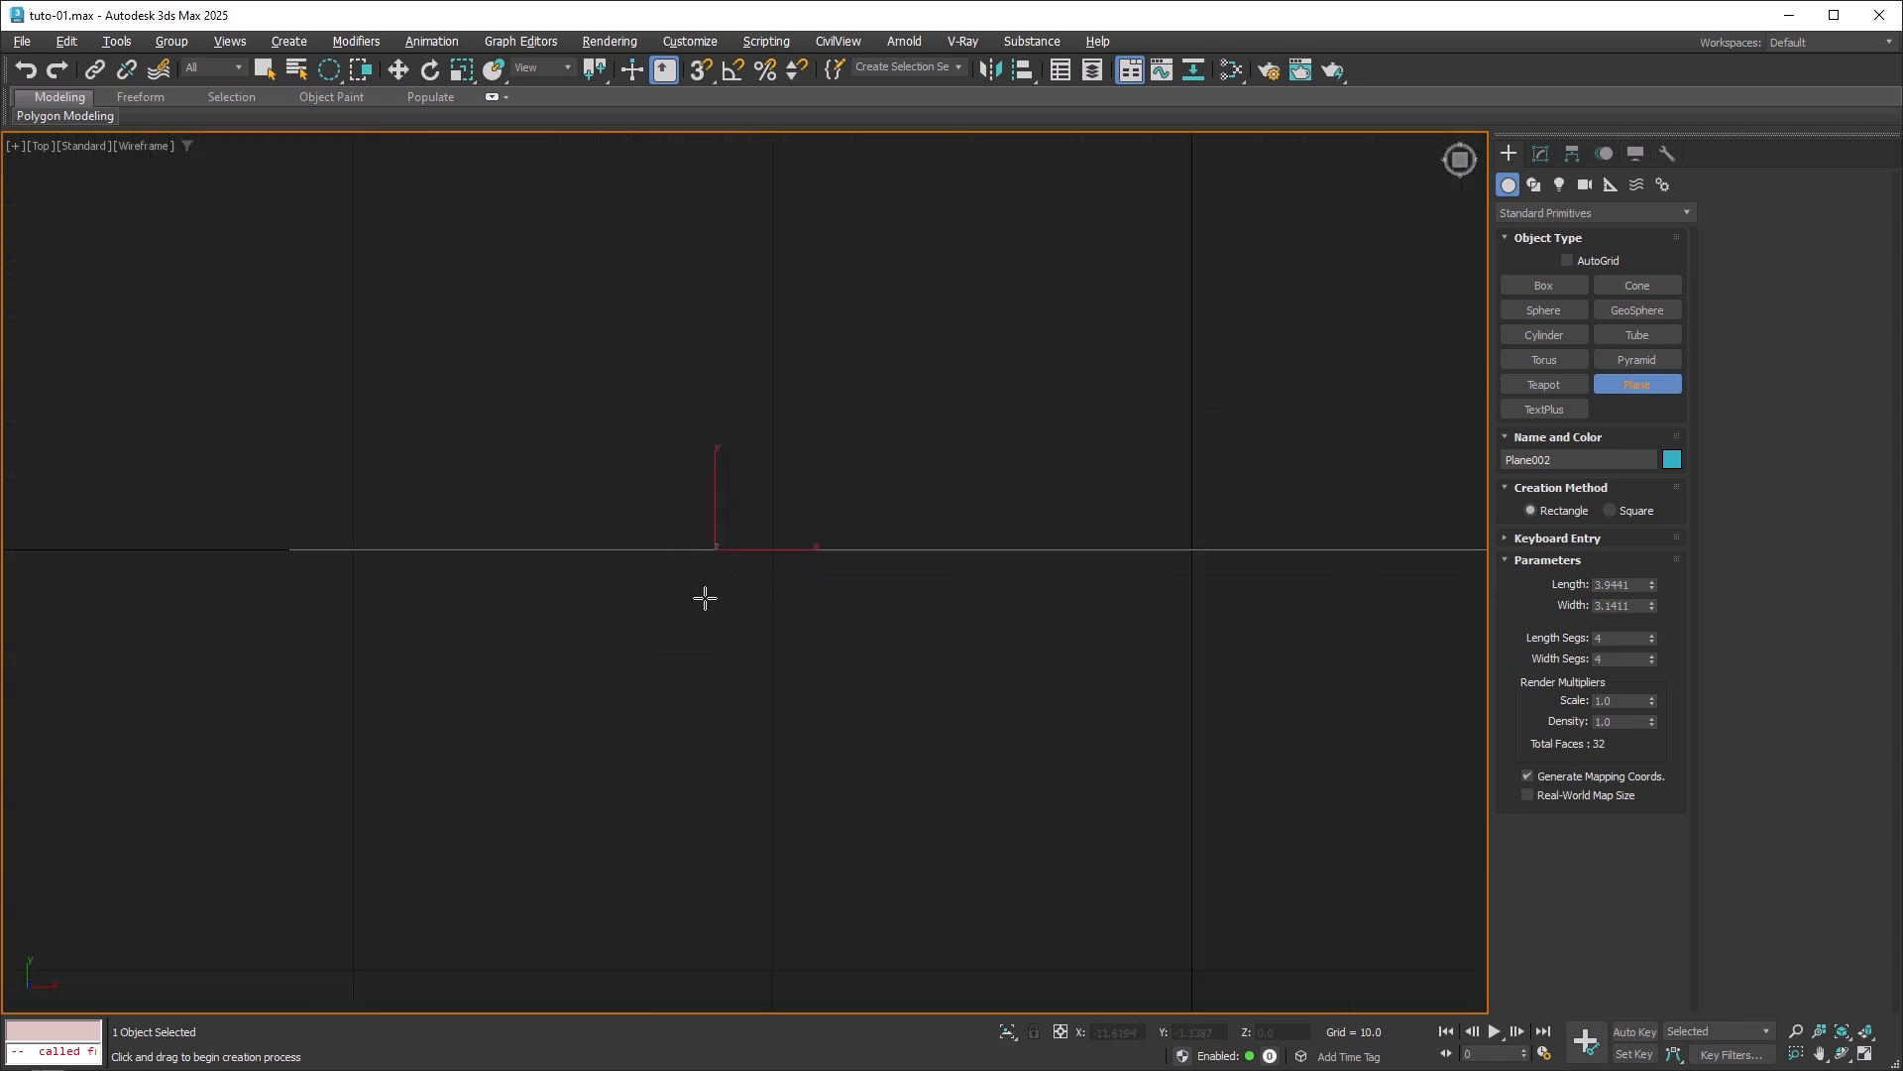
{"action": "left_click", "coordinate": [397, 70]}
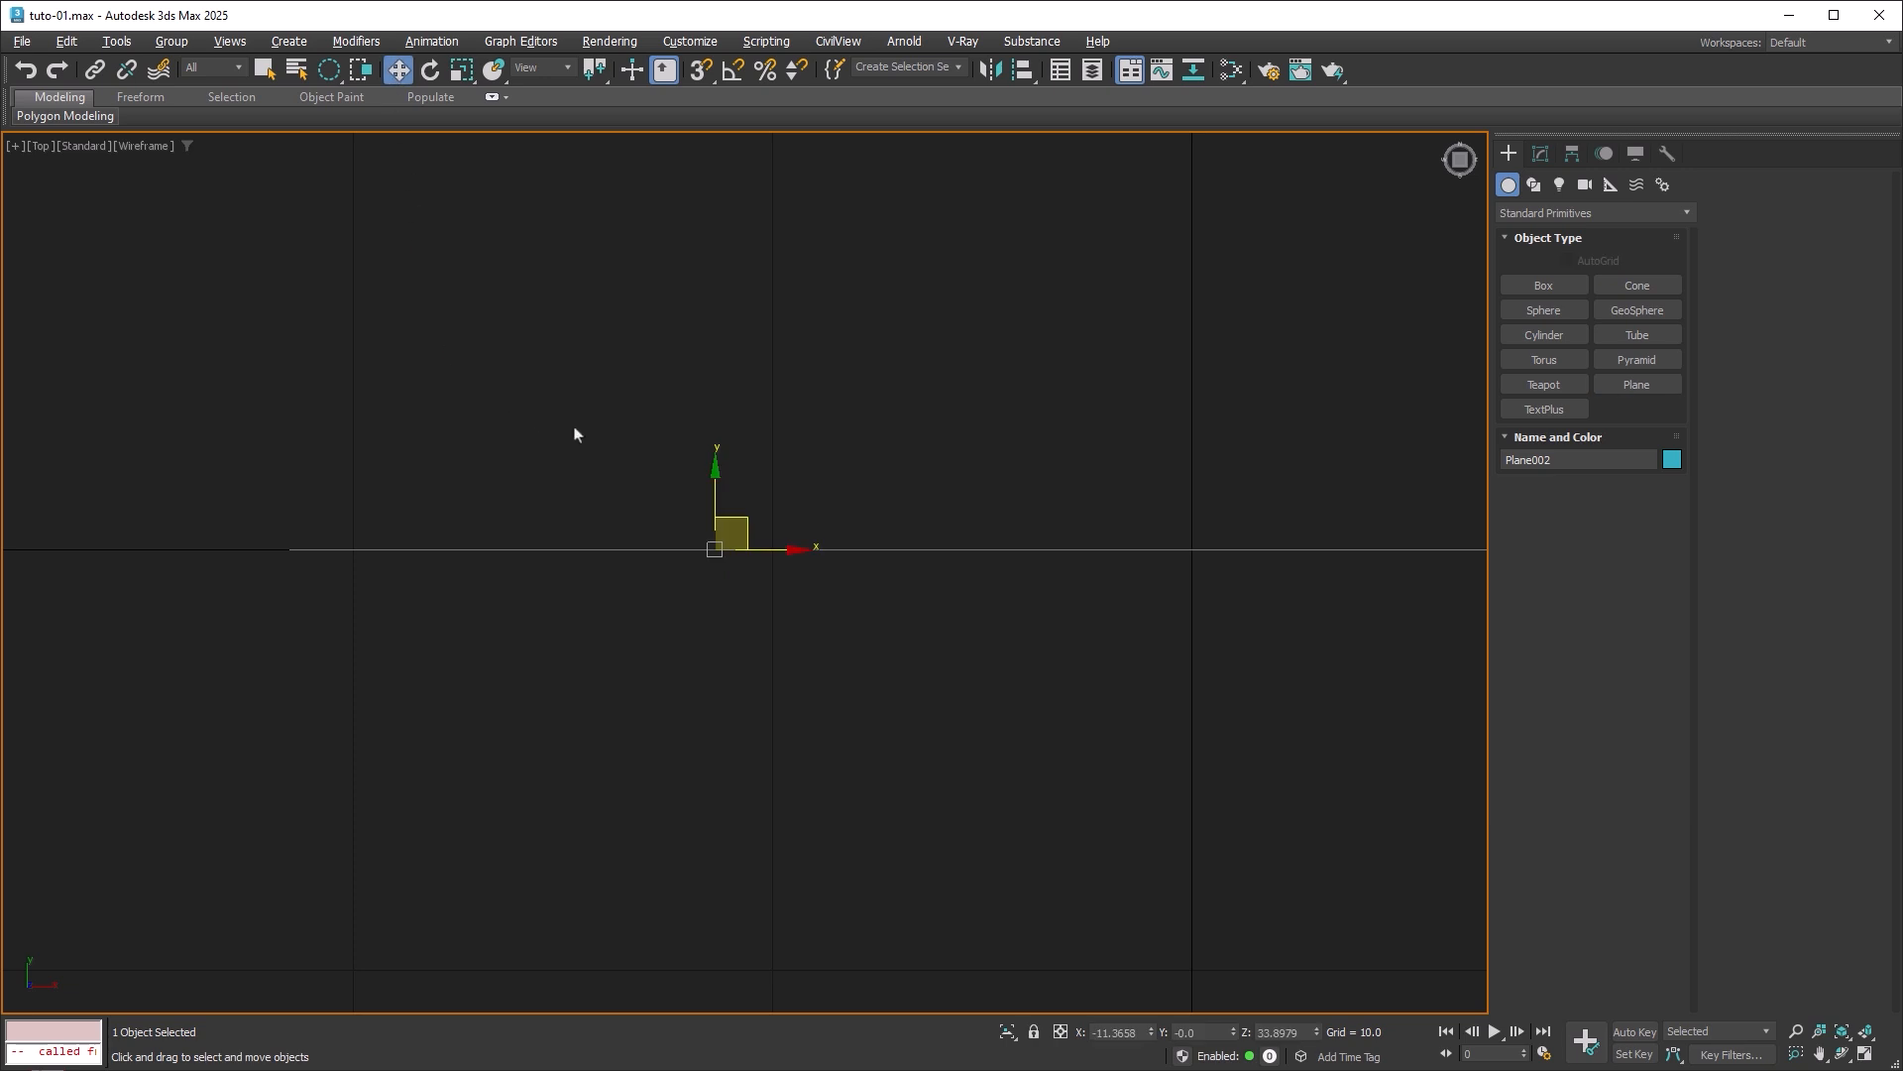
{"action": "left_click_drag", "start_coordinate": [717, 486], "coordinate": [717, 599]}
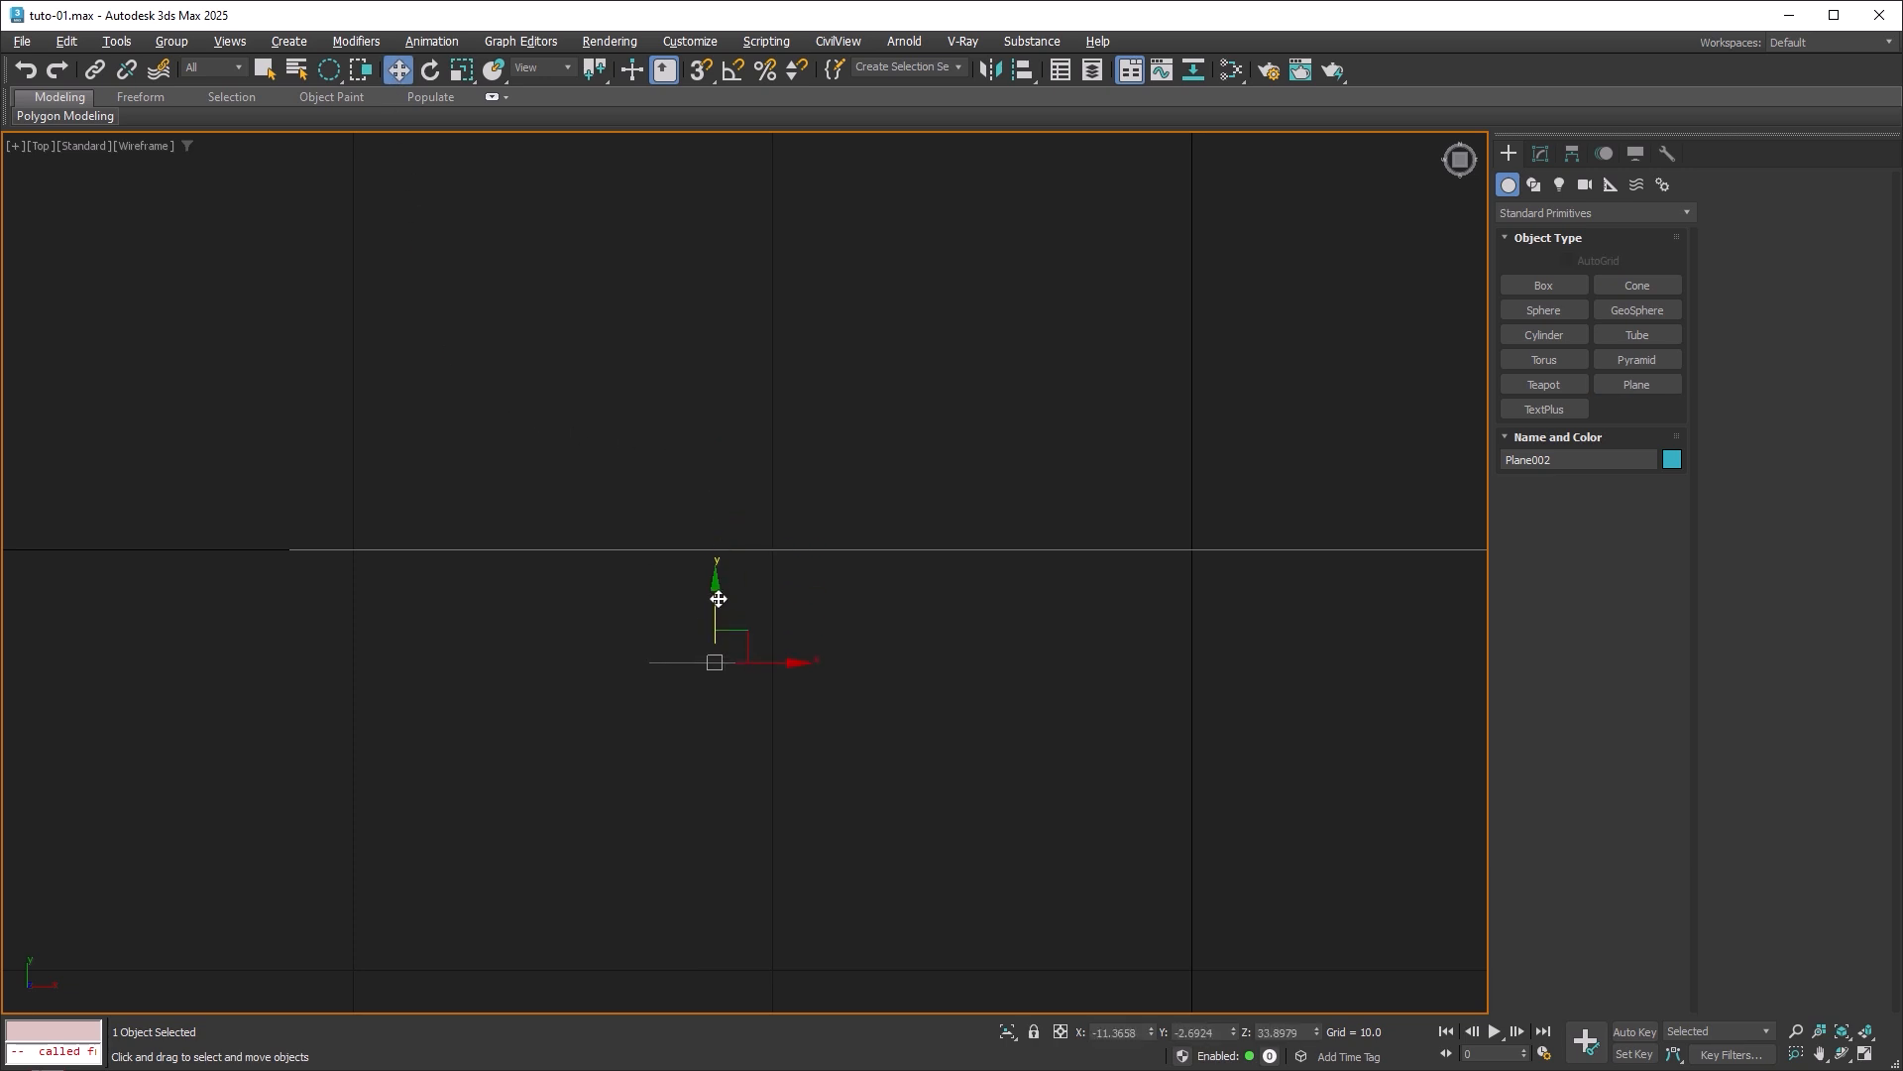
{"action": "key", "text": "alt+w"}
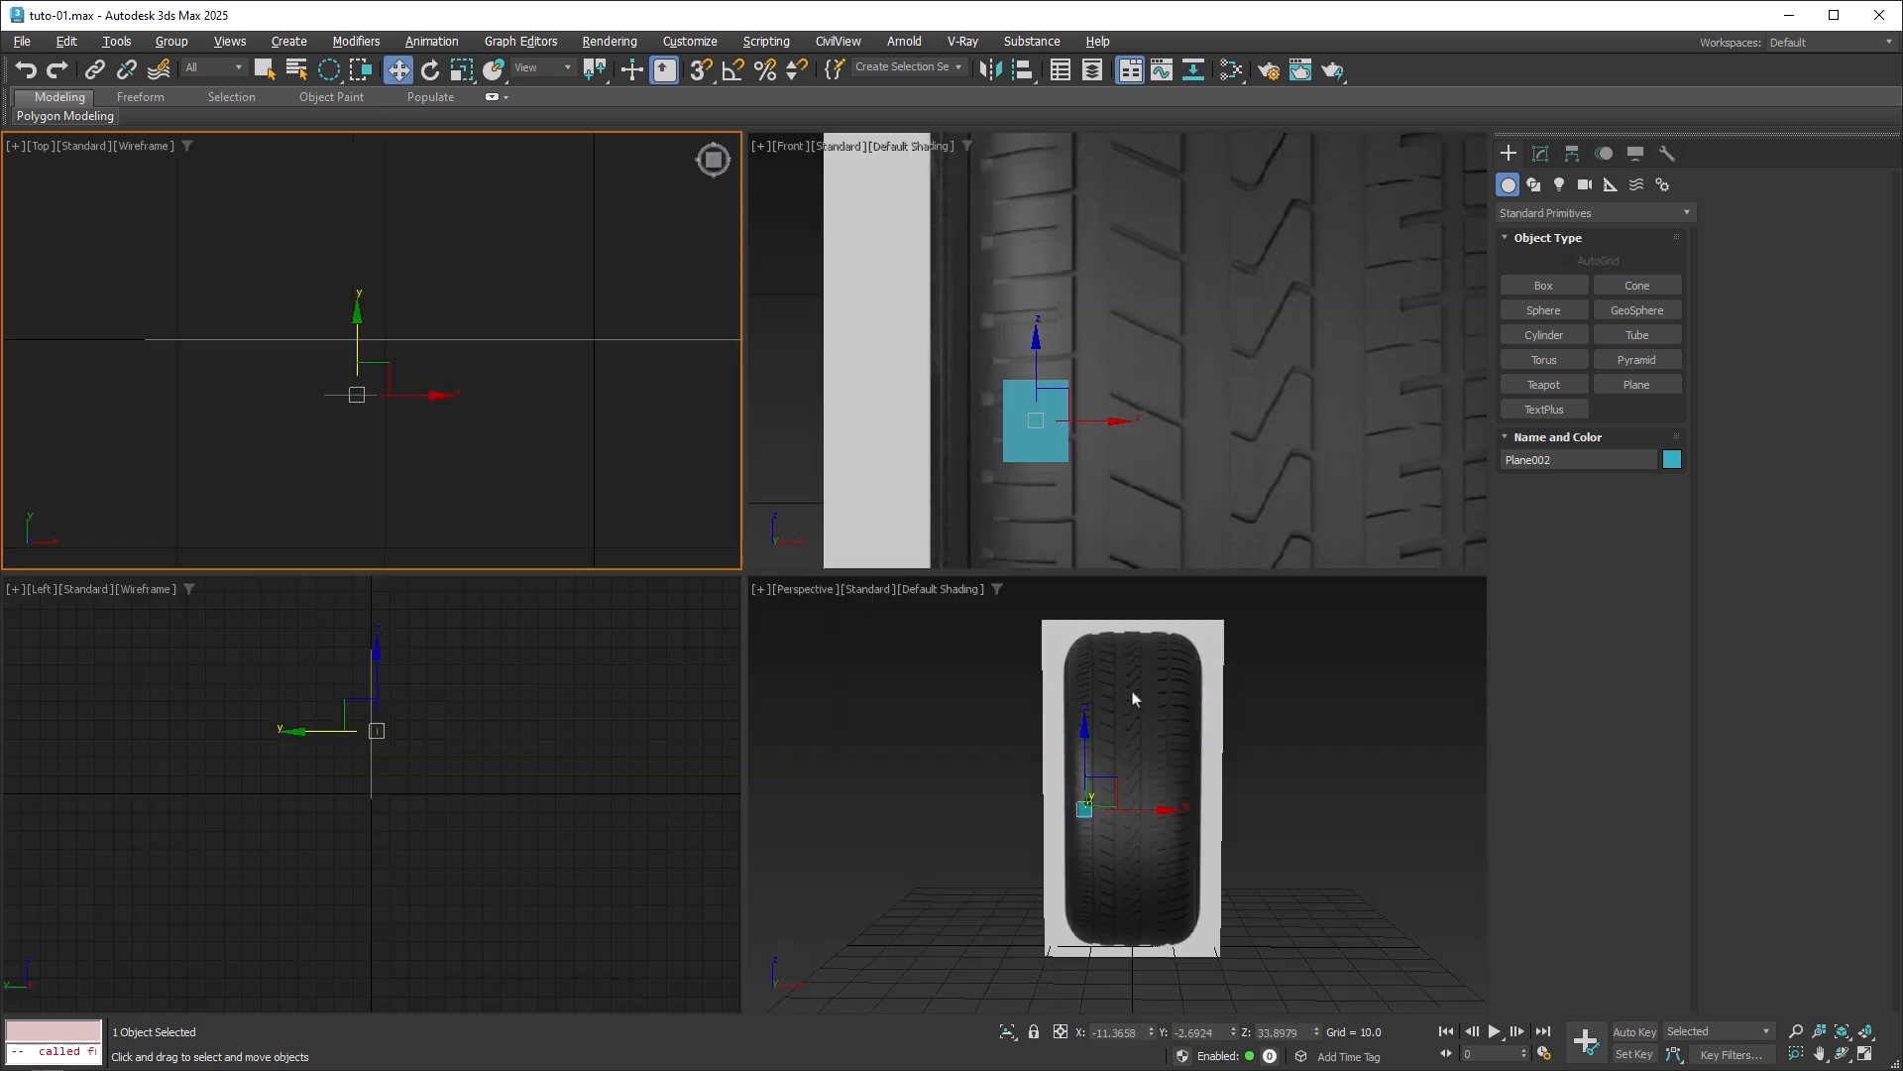
{"action": "key", "text": "alt+w"}
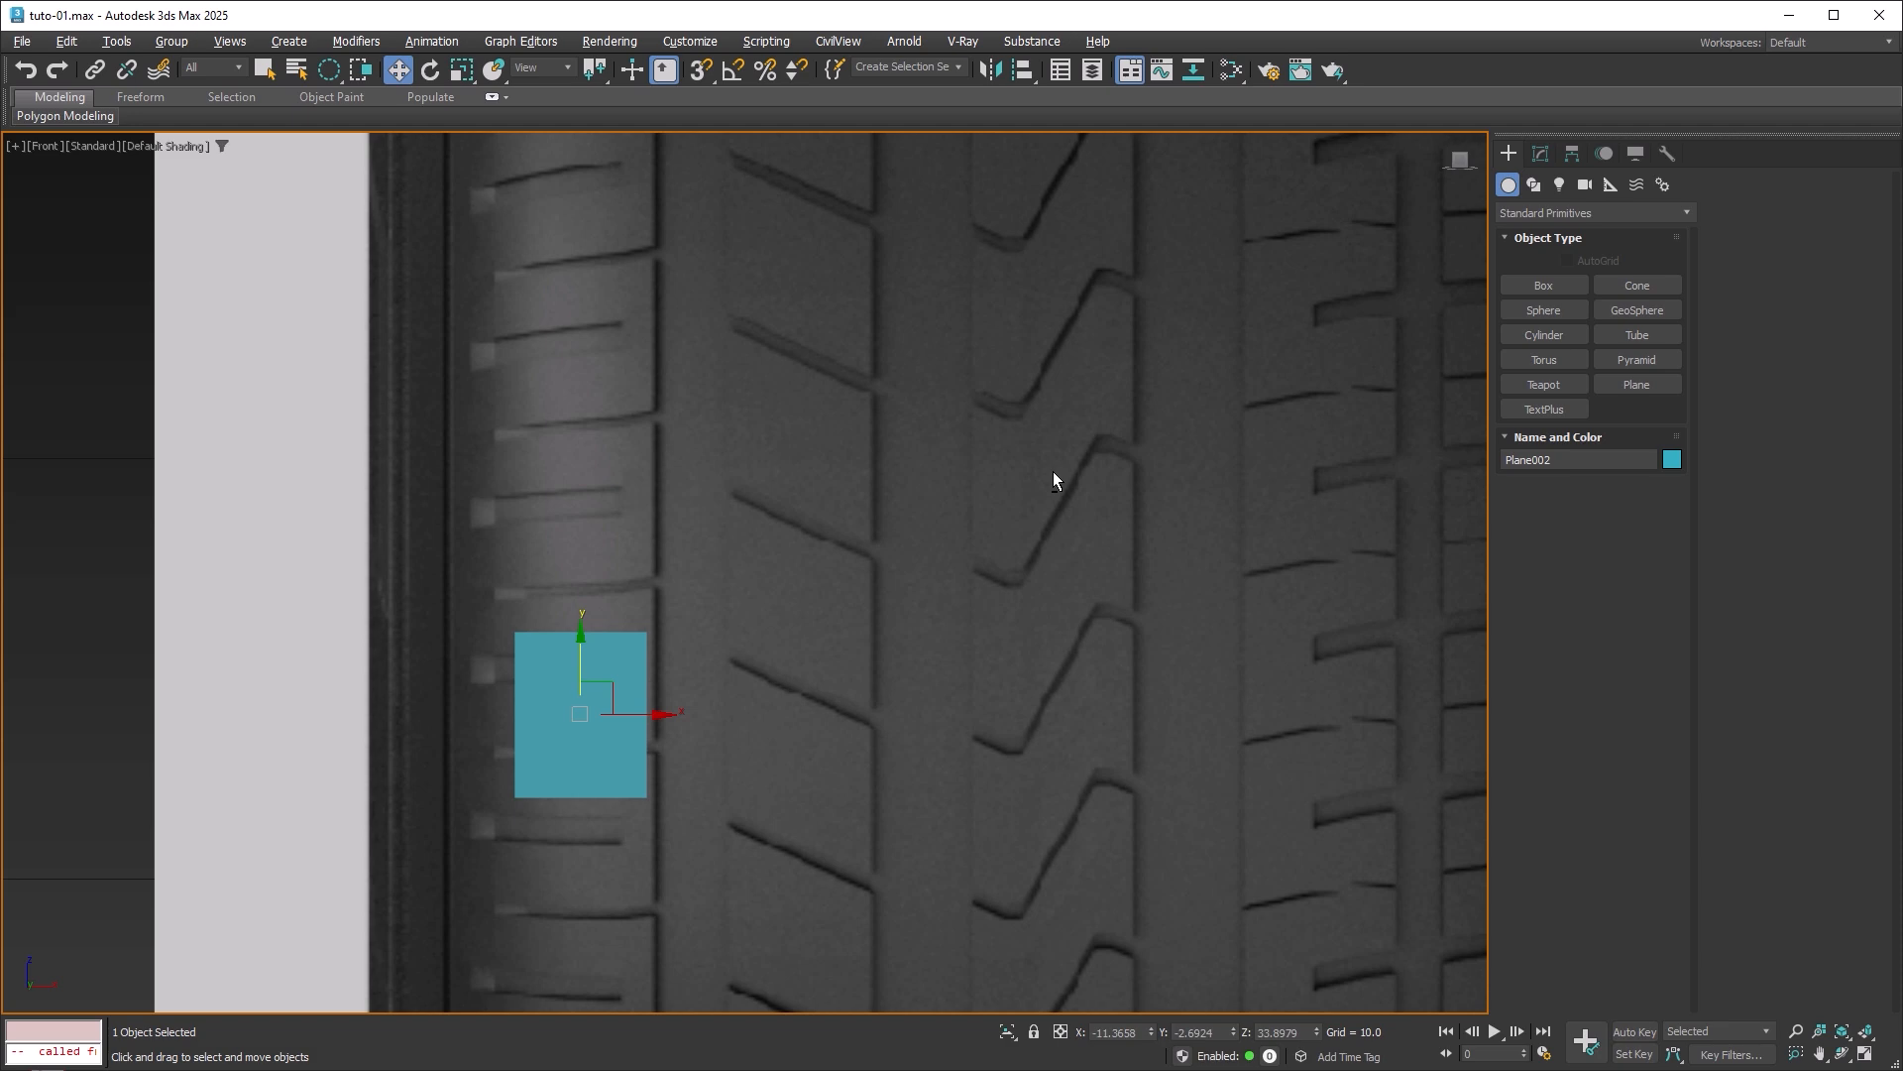
Display edged faces in the Front view and set the plane's length and width segments to 1.
{"action": "key", "text": "F4"}
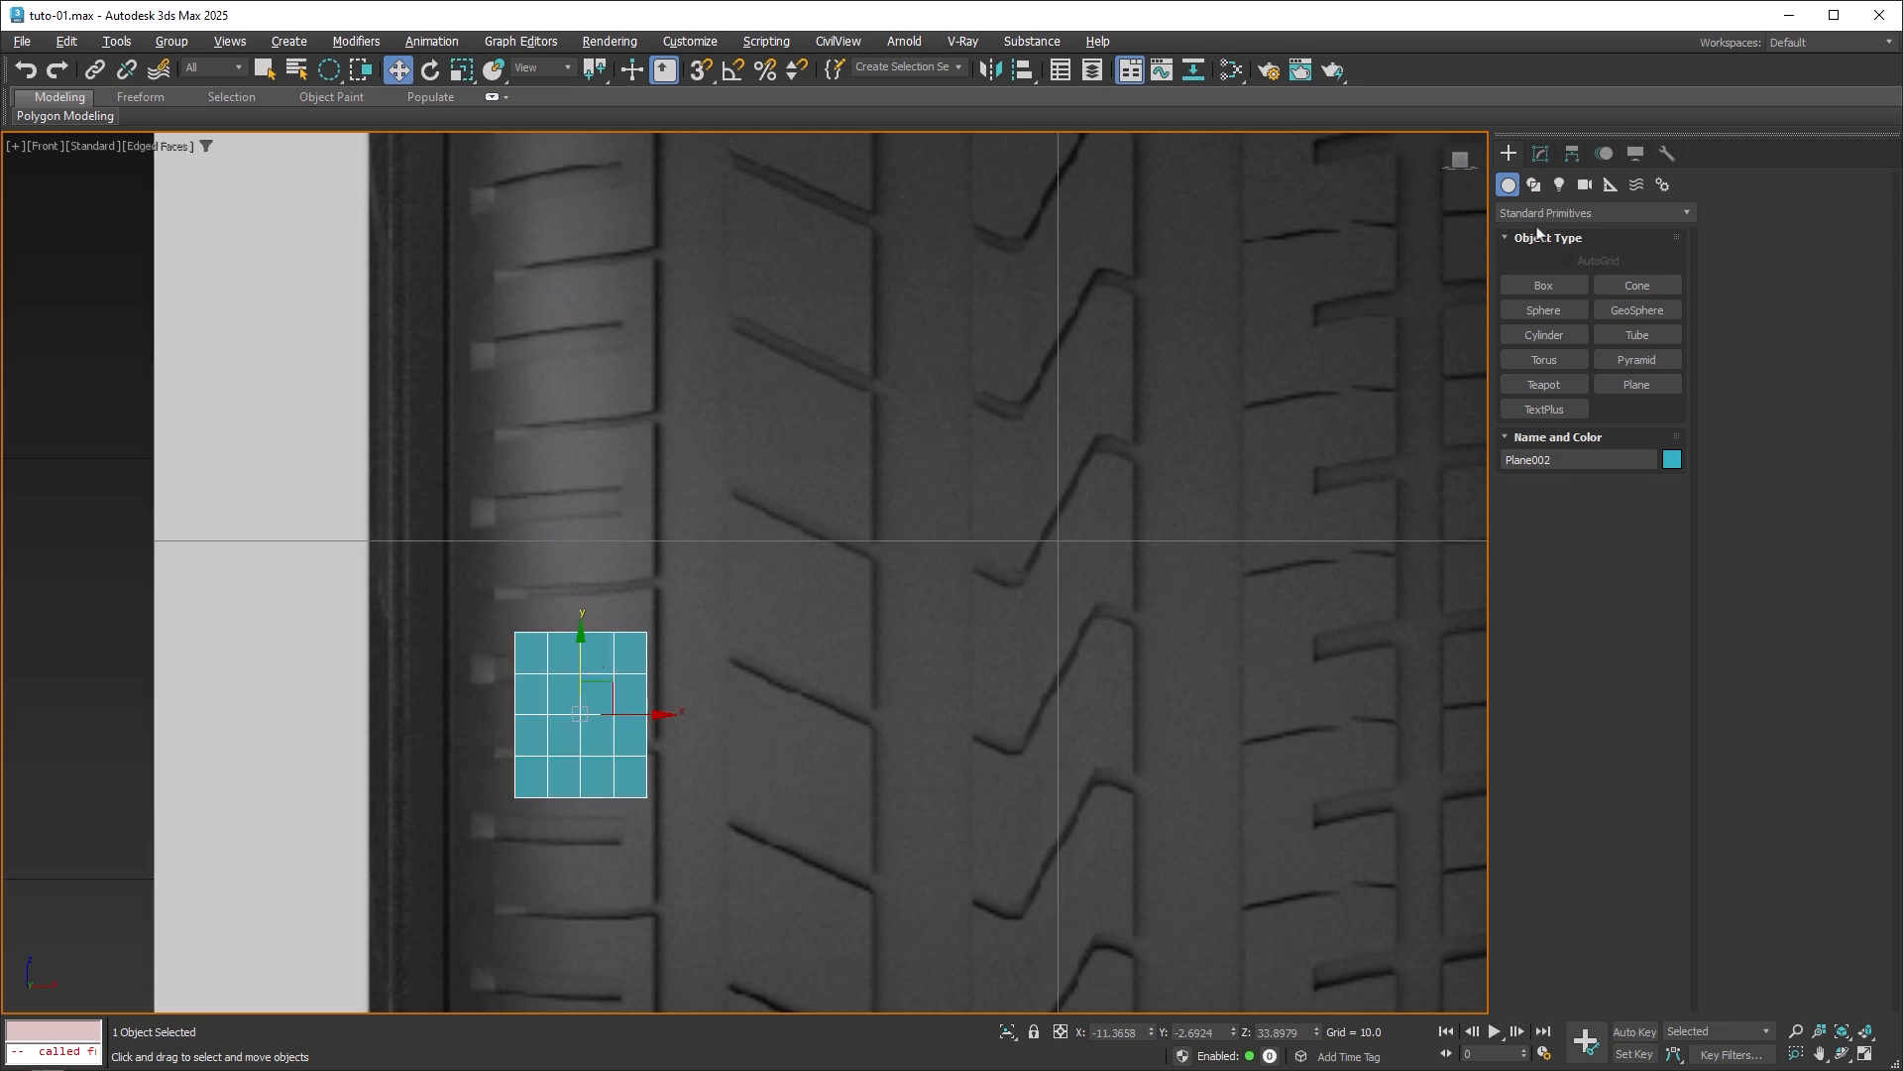
{"action": "left_click", "coordinate": [1542, 155]}
{"action": "left_click", "coordinate": [1651, 601]}
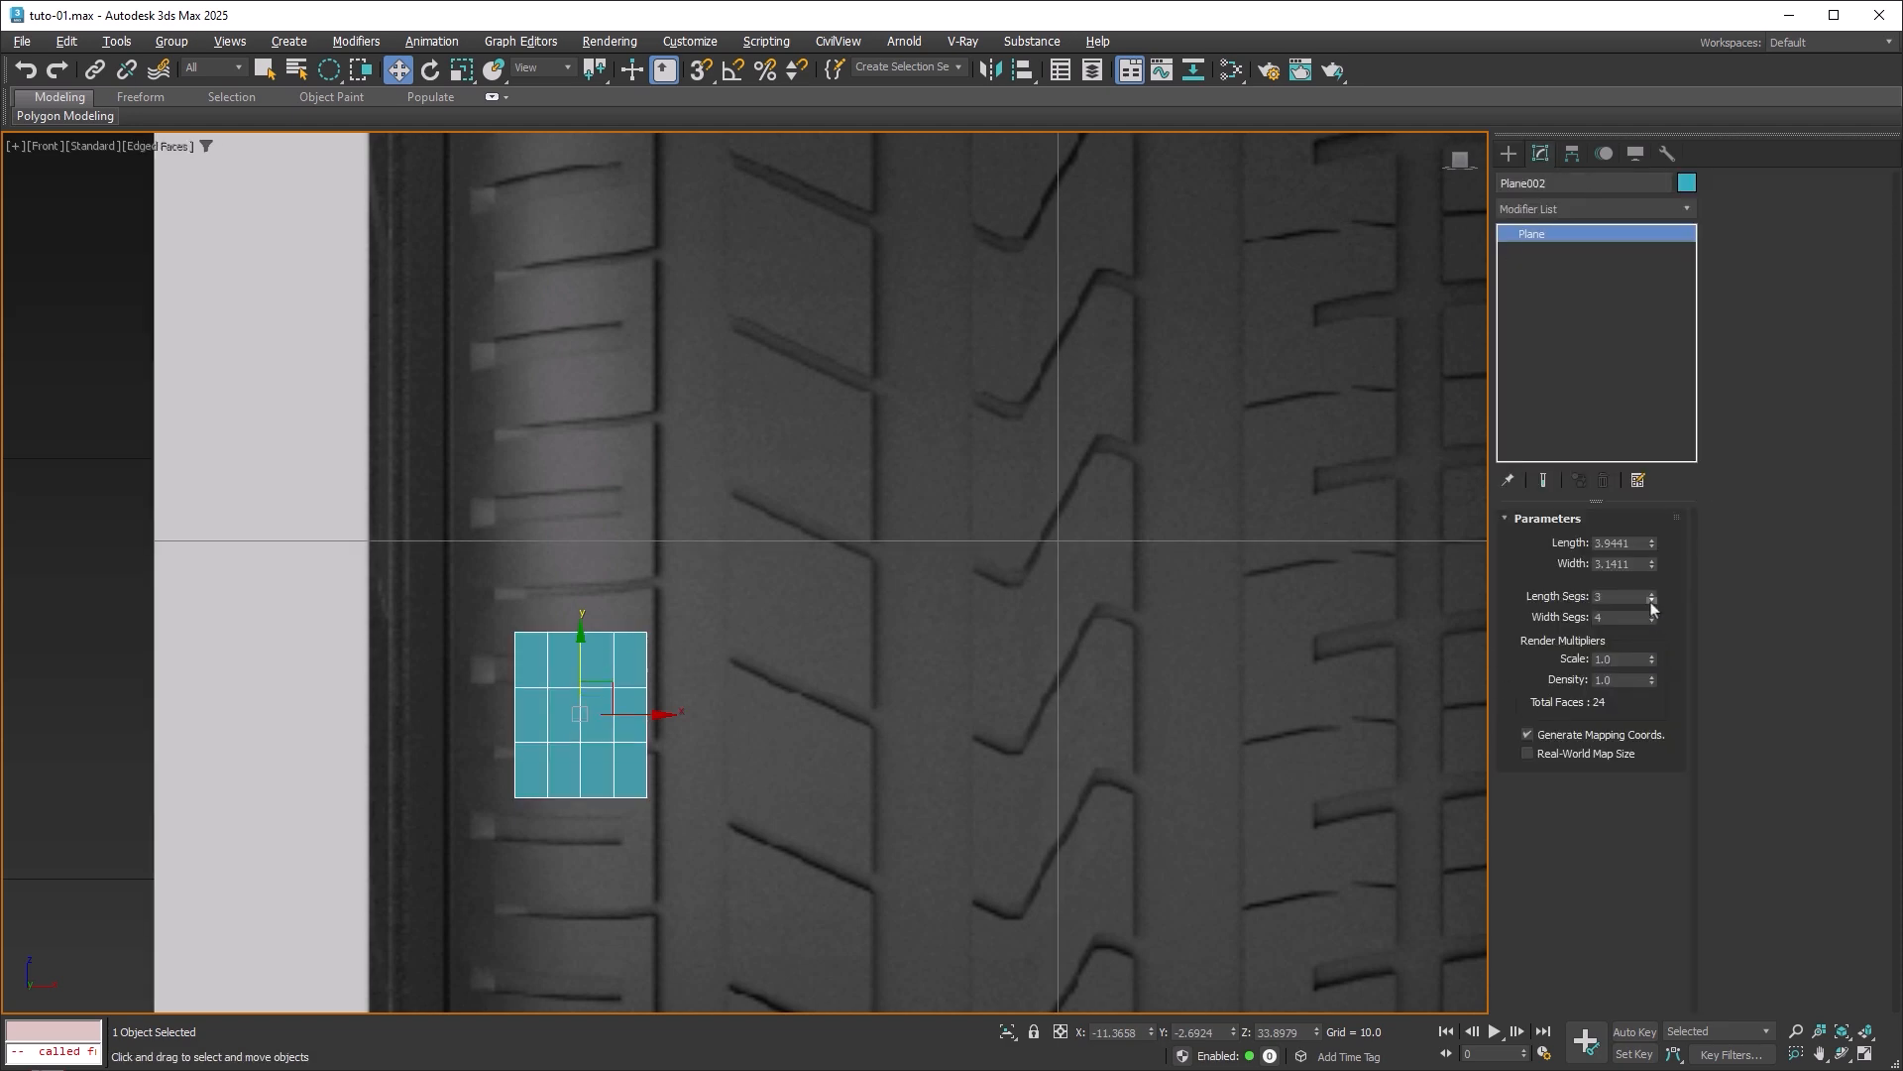
{"action": "left_click_drag", "start_coordinate": [1652, 607], "coordinate": [1655, 663]}
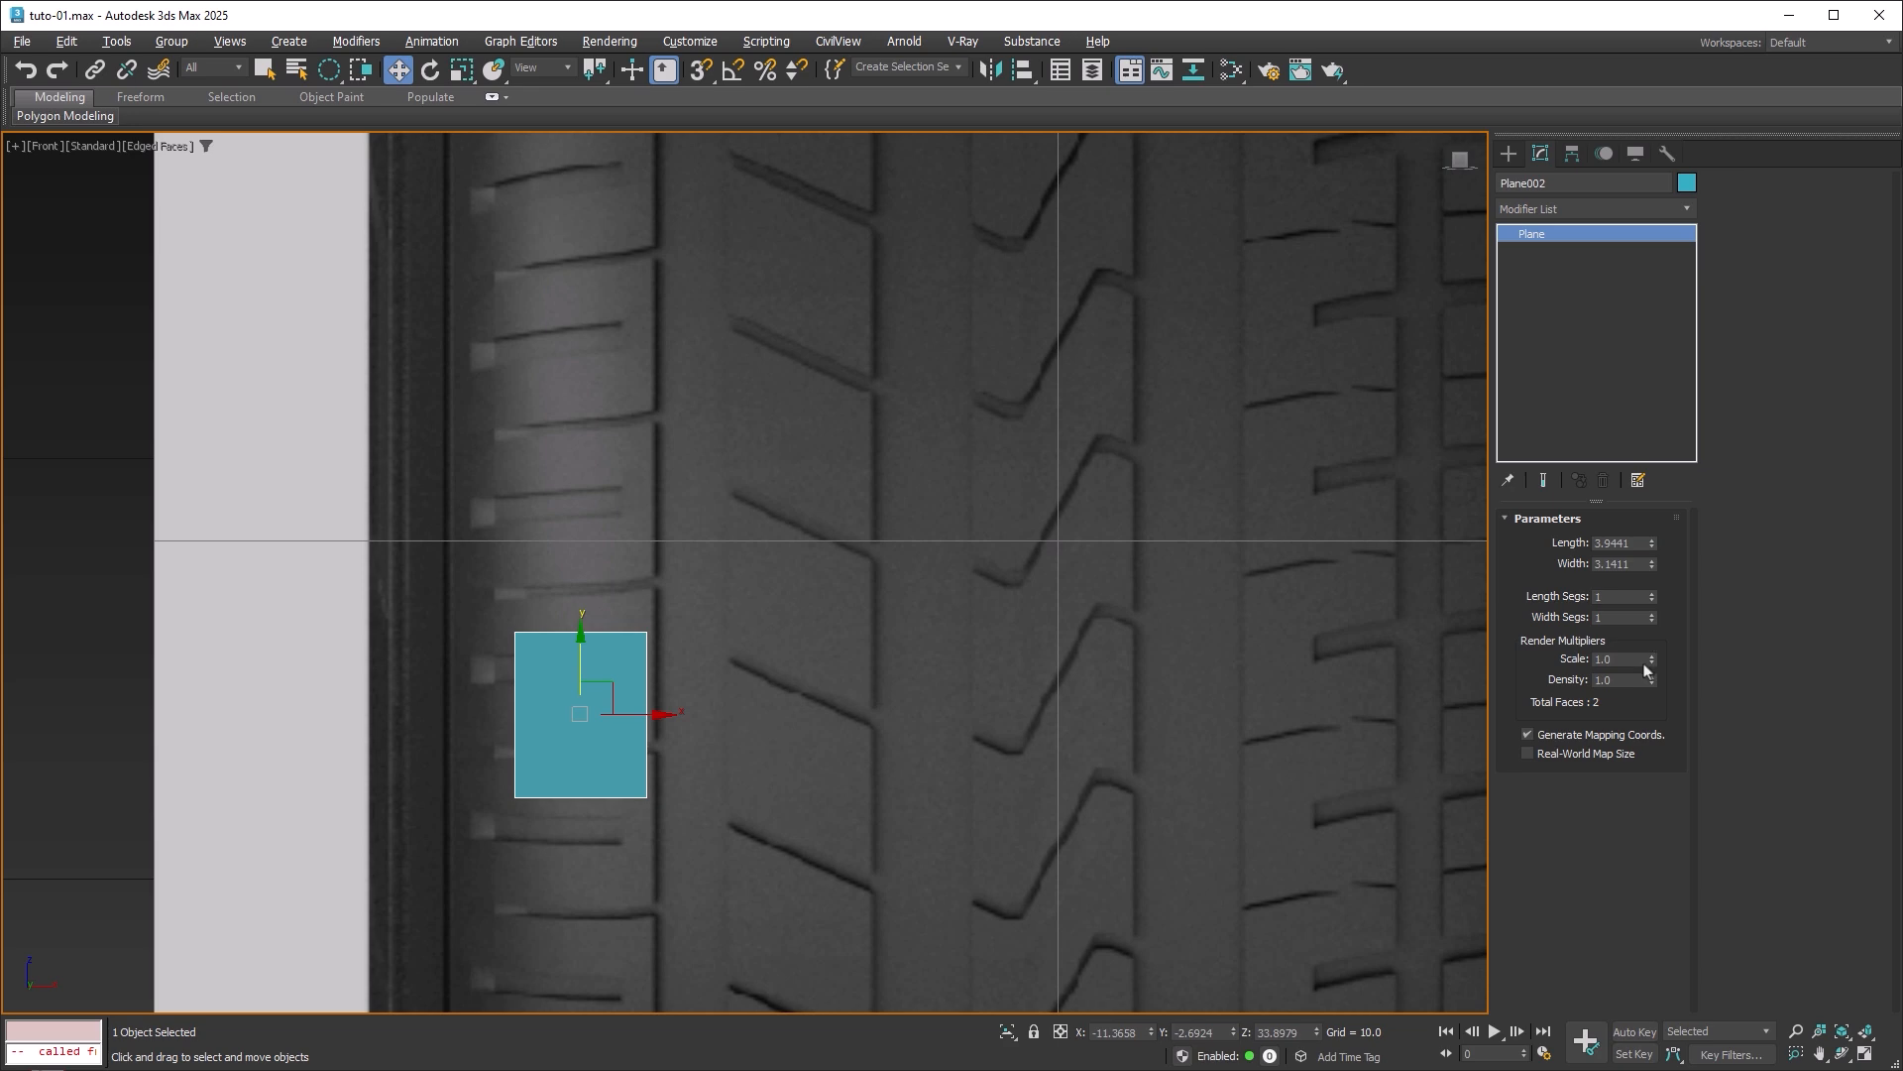
Convert the small plane to an Editable Poly and make it see-through over the tread reference.
{"action": "right_click", "coordinate": [692, 664]}
{"action": "mouse_move", "coordinate": [800, 901]}
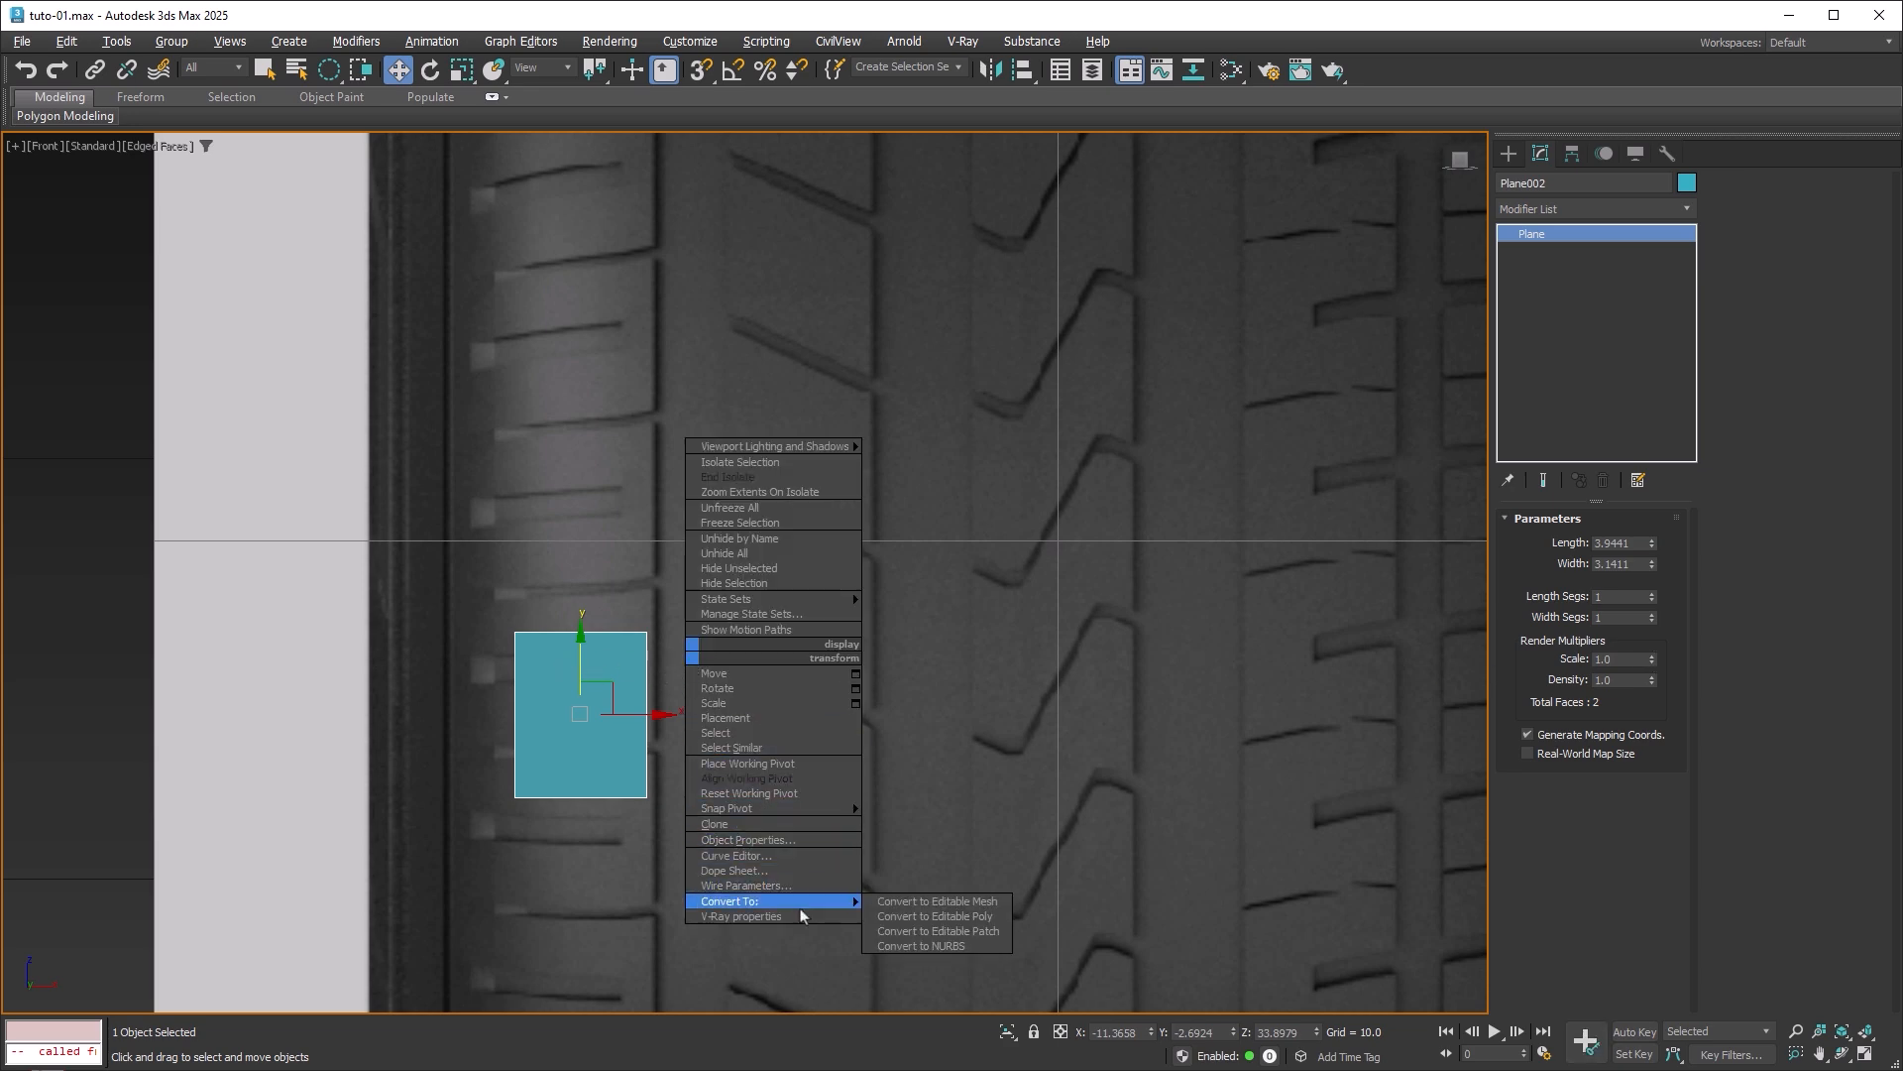
{"action": "left_click", "coordinate": [999, 914]}
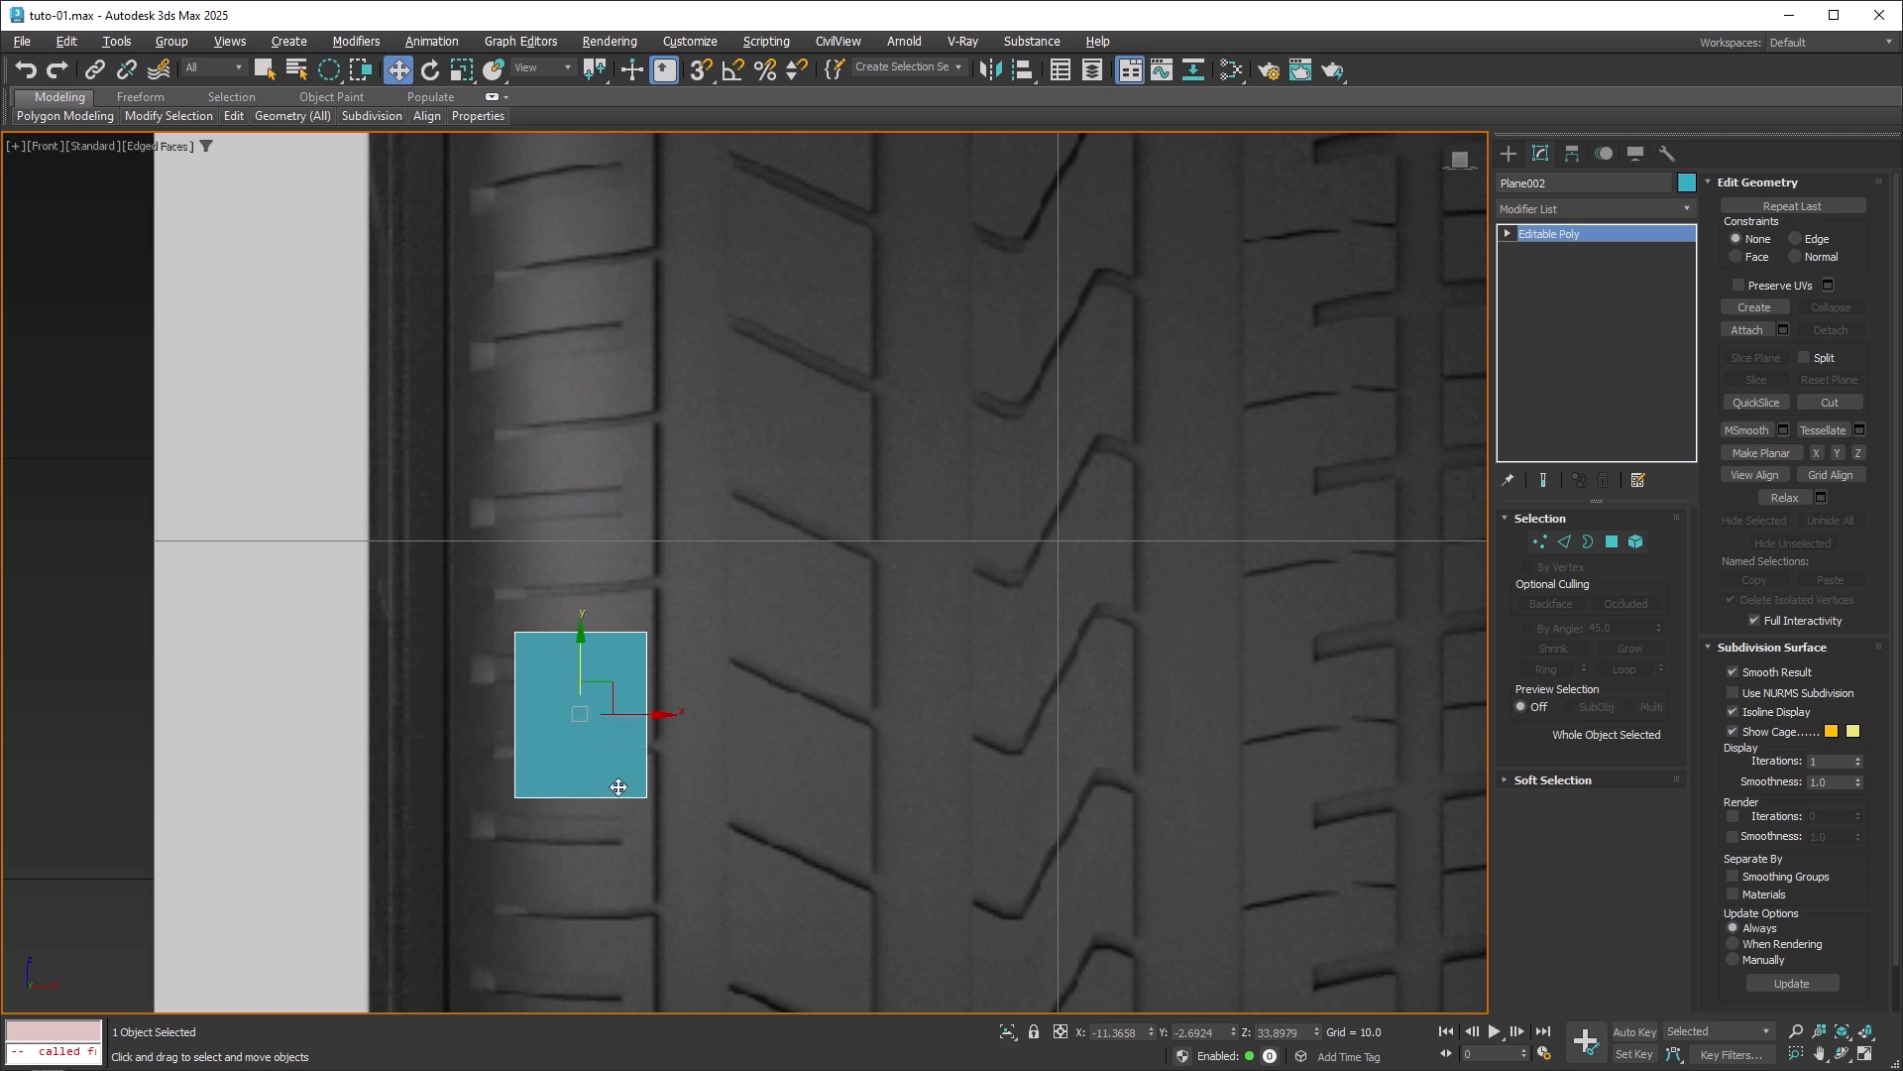
{"action": "key", "text": "alt+x"}
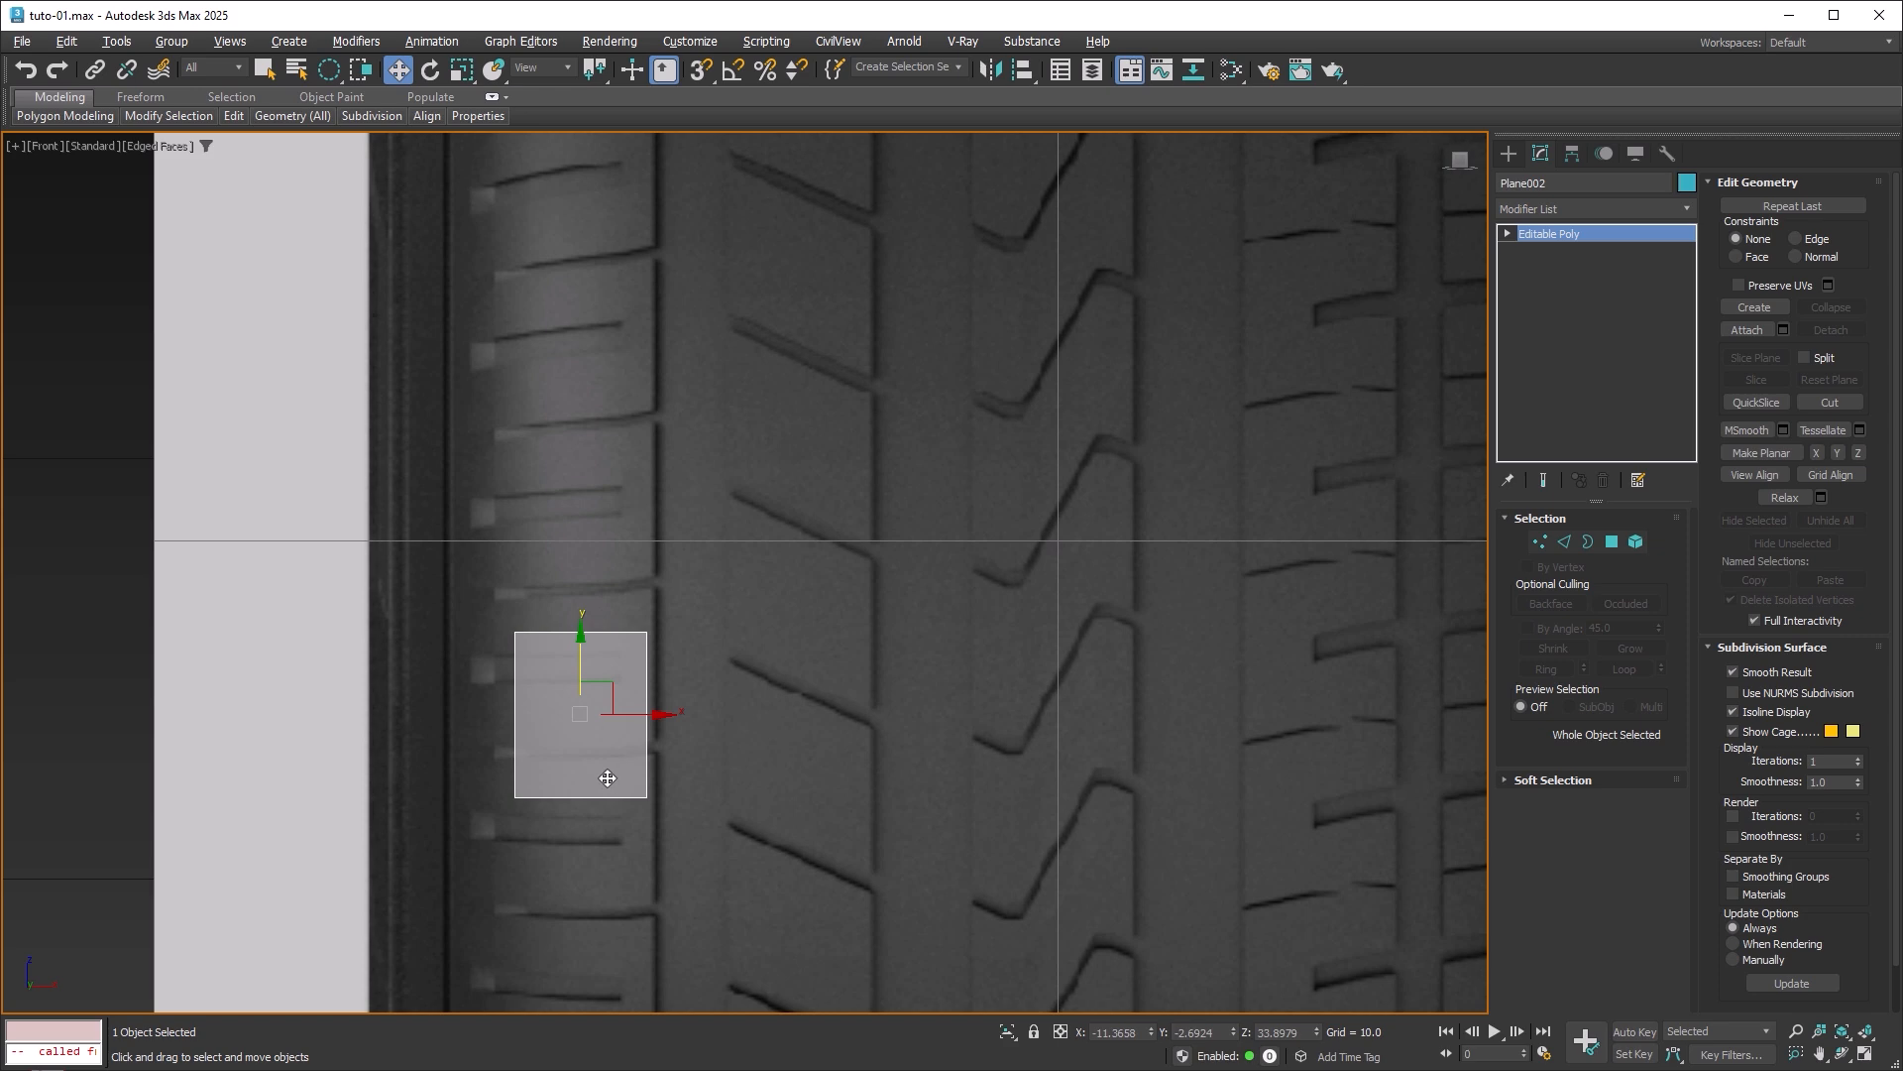
Connect the small plane's two vertical side edges with 4 evenly spaced horizontal segments.
{"action": "scroll", "coordinate": [595, 739], "scroll_direction": "up", "scroll_amount": 8}
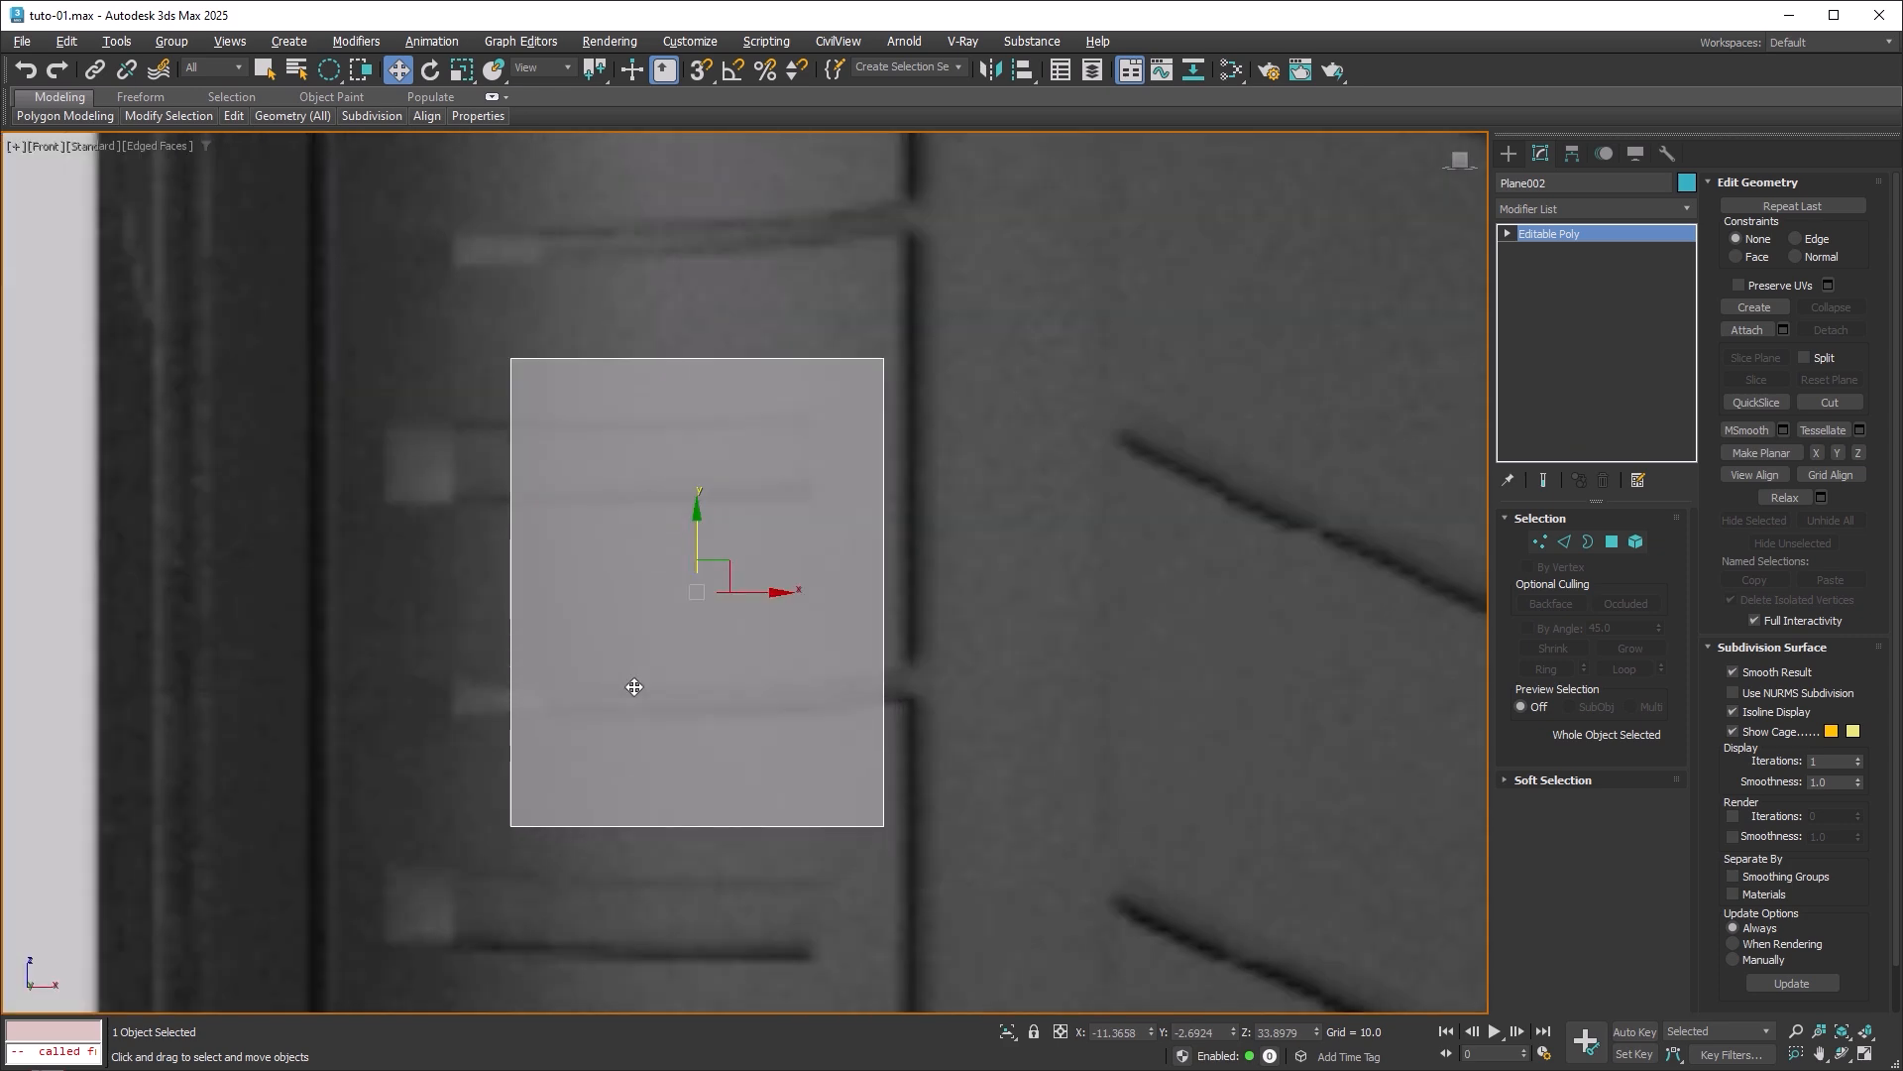
{"action": "key", "text": "2"}
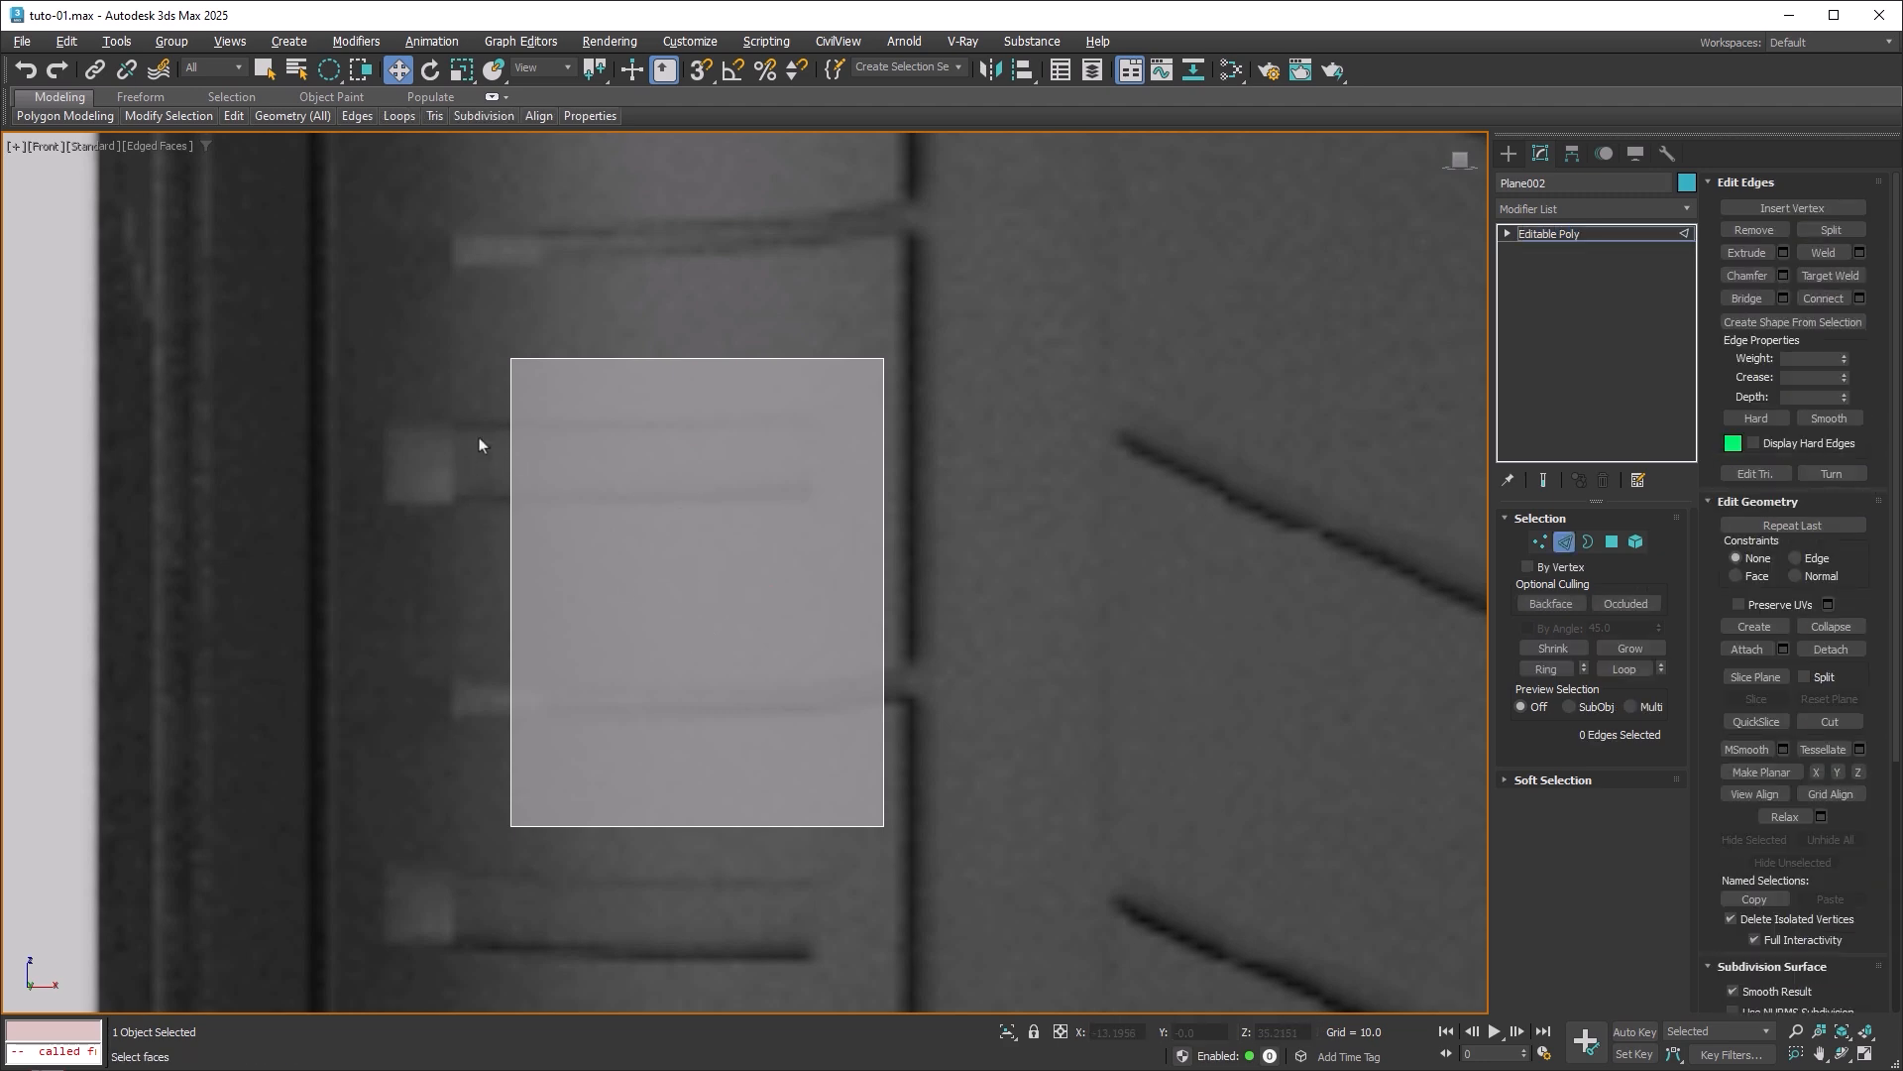
{"action": "left_click_drag", "start_coordinate": [464, 467], "coordinate": [623, 579]}
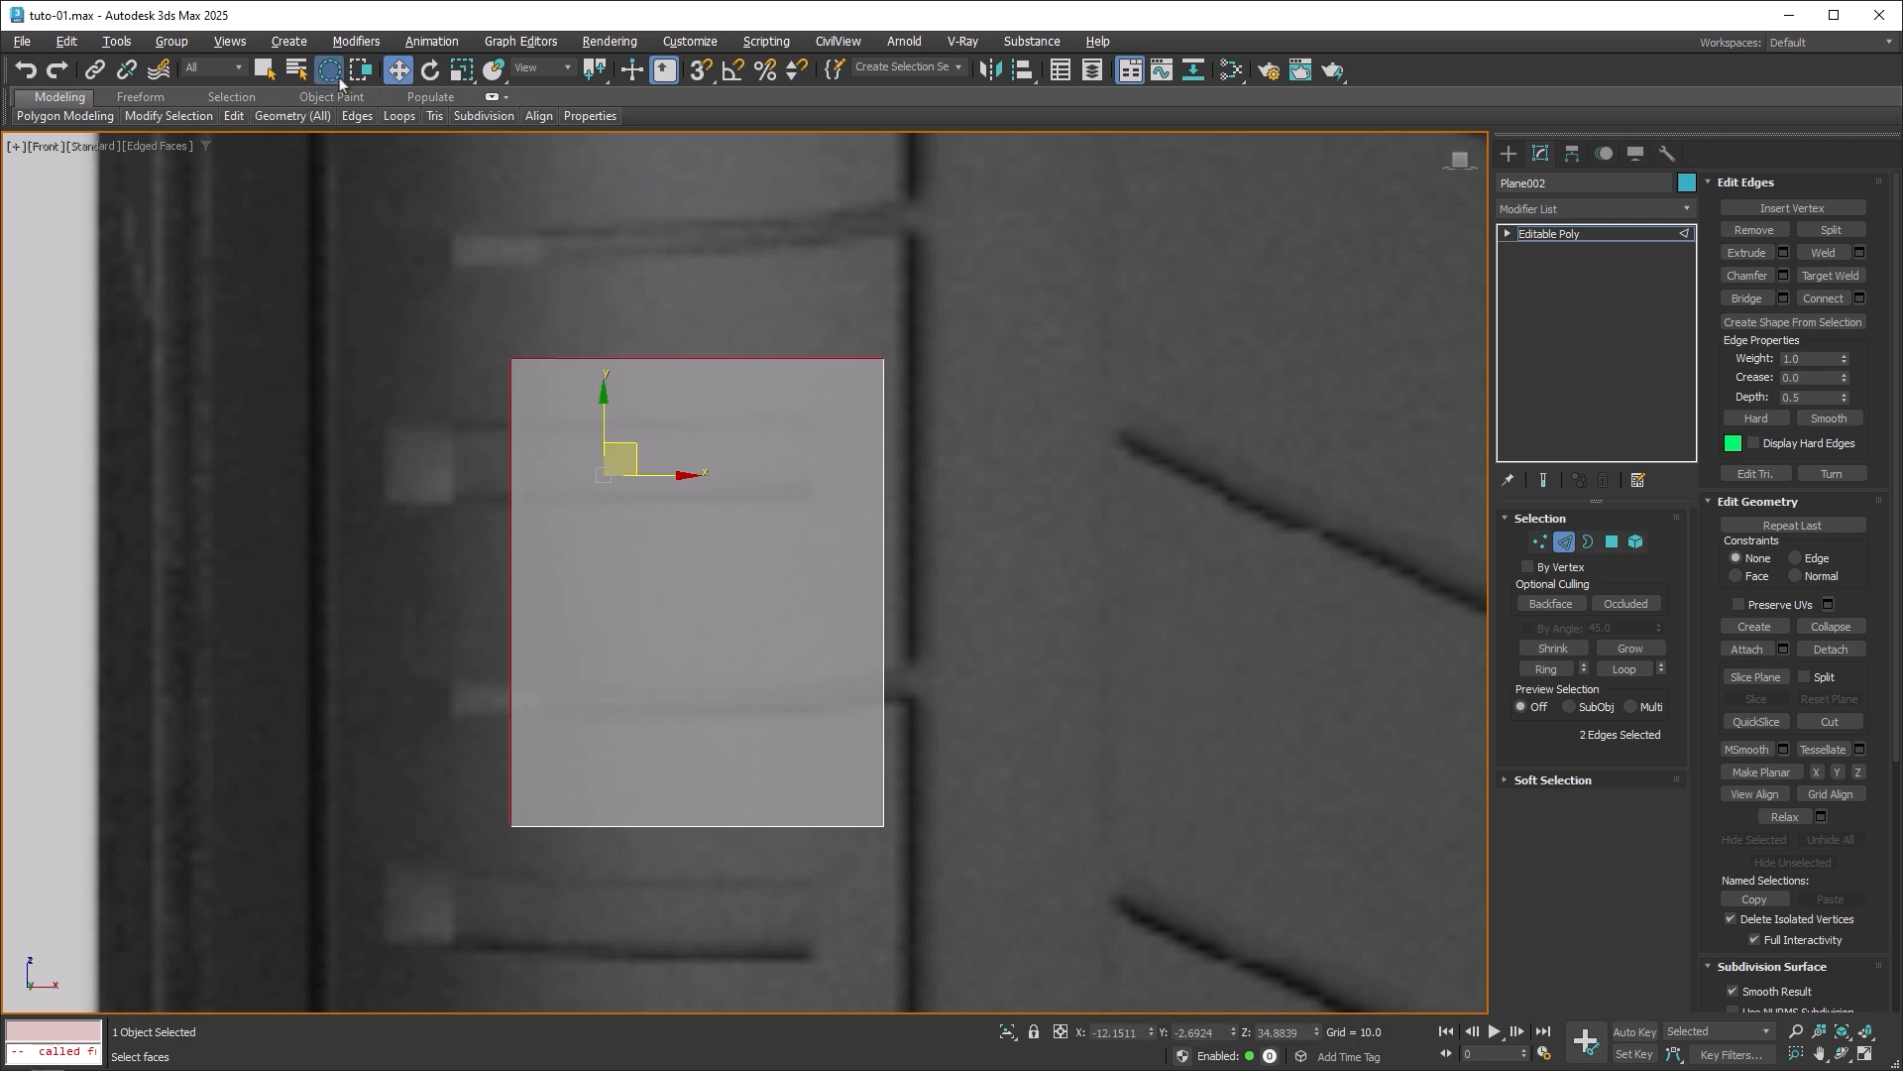
{"action": "left_click_drag", "start_coordinate": [330, 69], "coordinate": [329, 69]}
{"action": "left_click_drag", "start_coordinate": [444, 535], "coordinate": [1020, 627]}
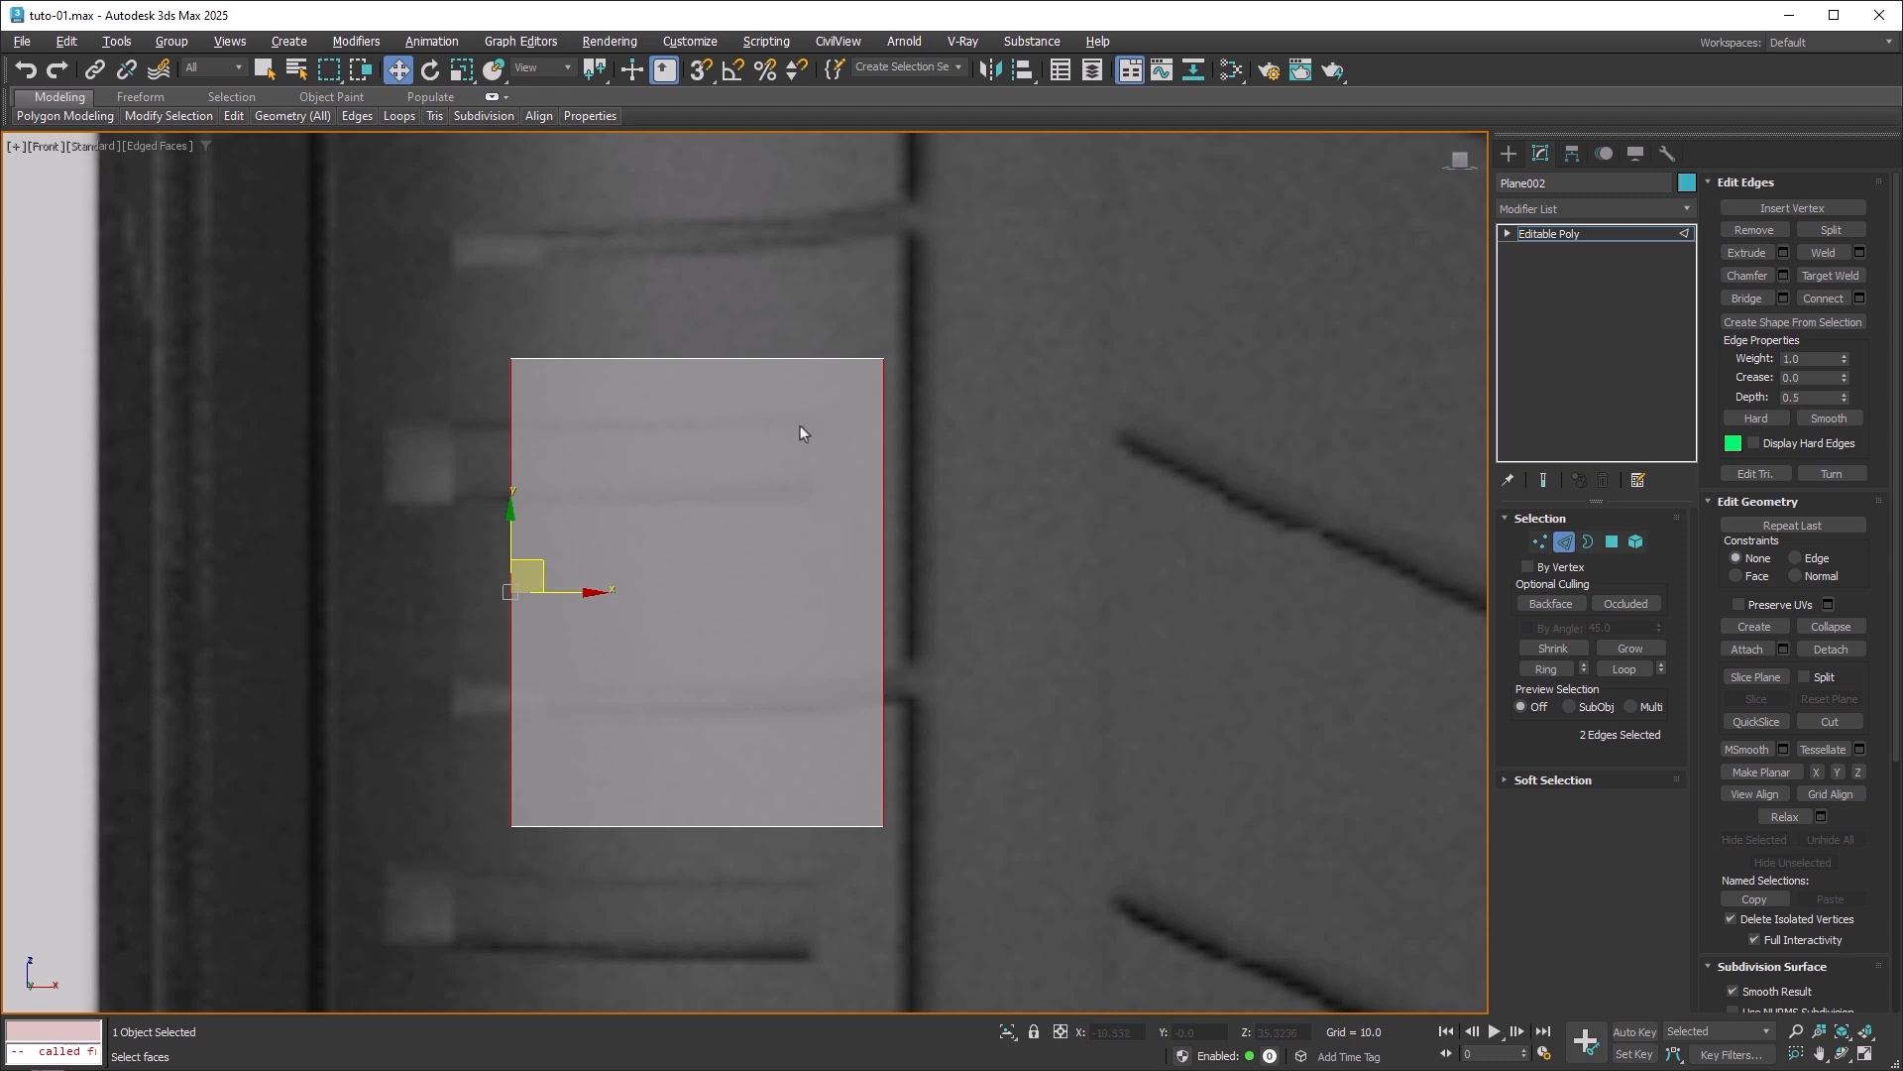
{"action": "right_click", "coordinate": [706, 539]}
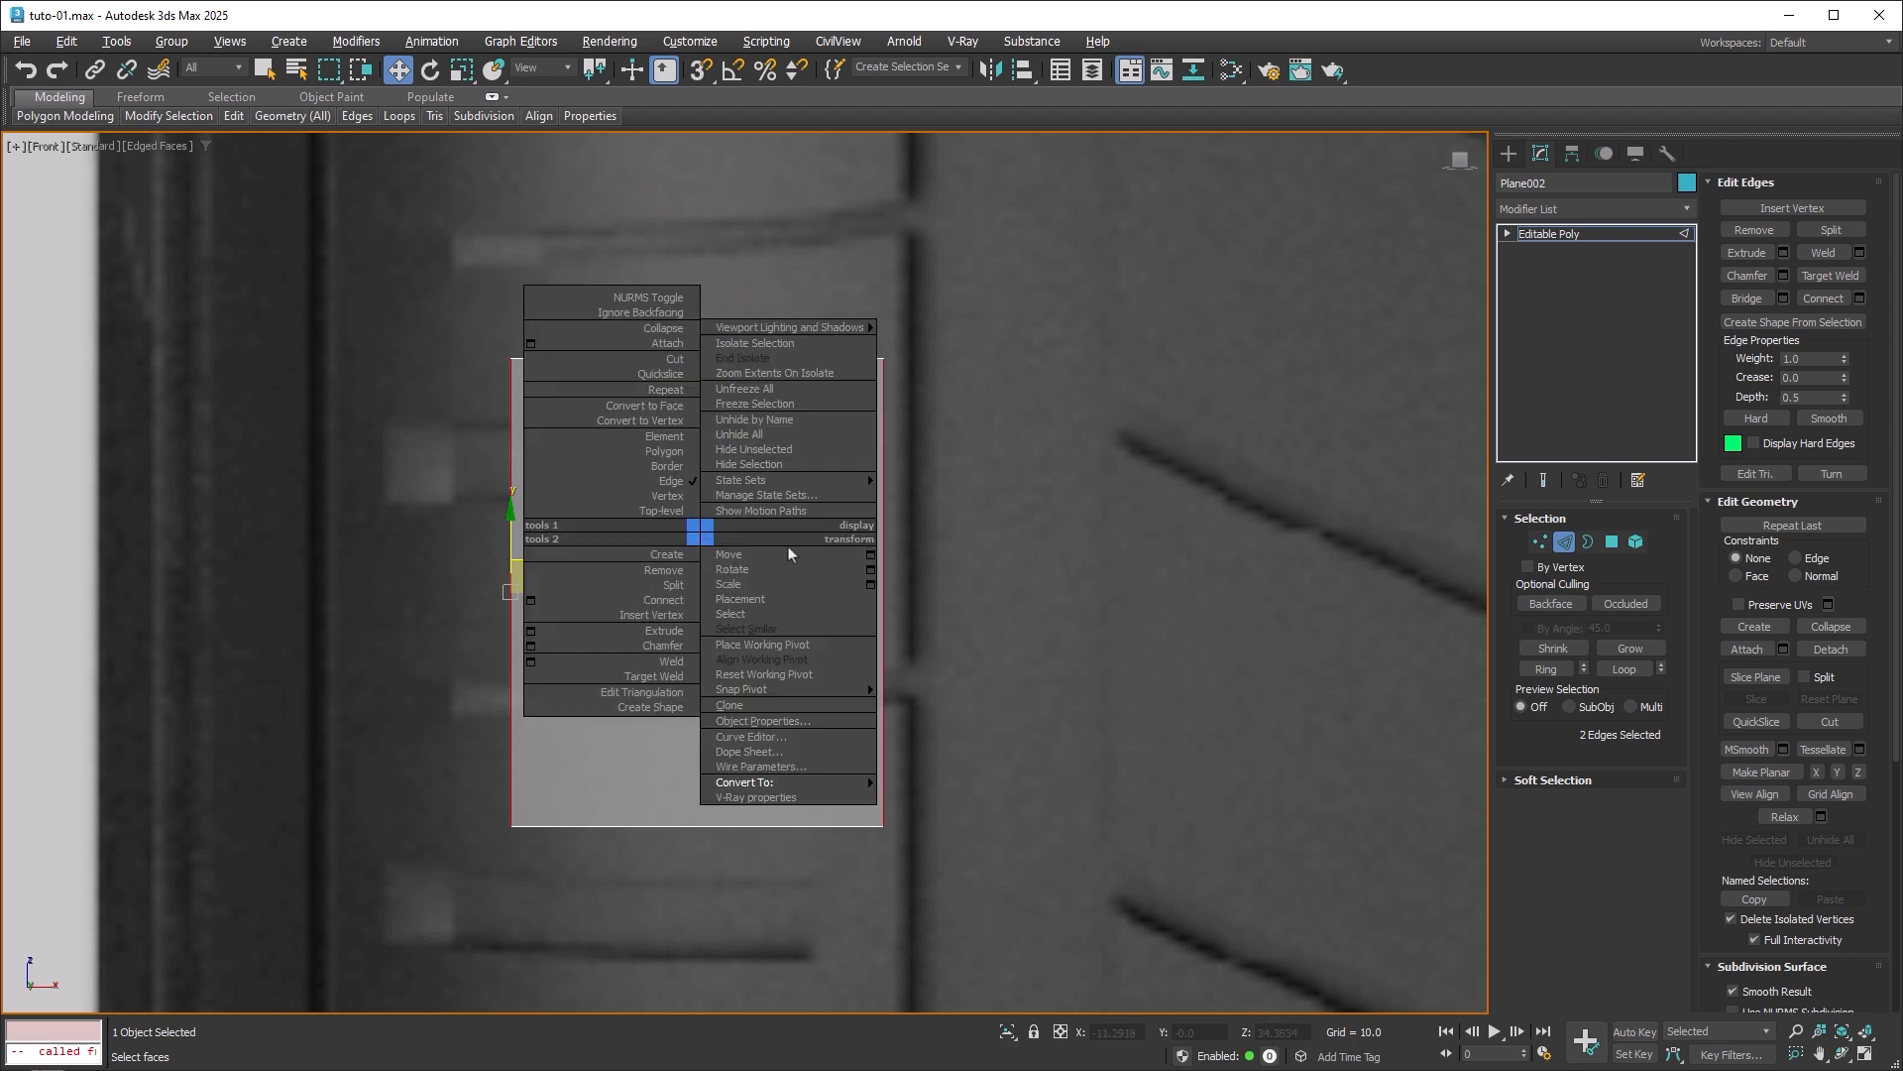
{"action": "left_click", "coordinate": [533, 601]}
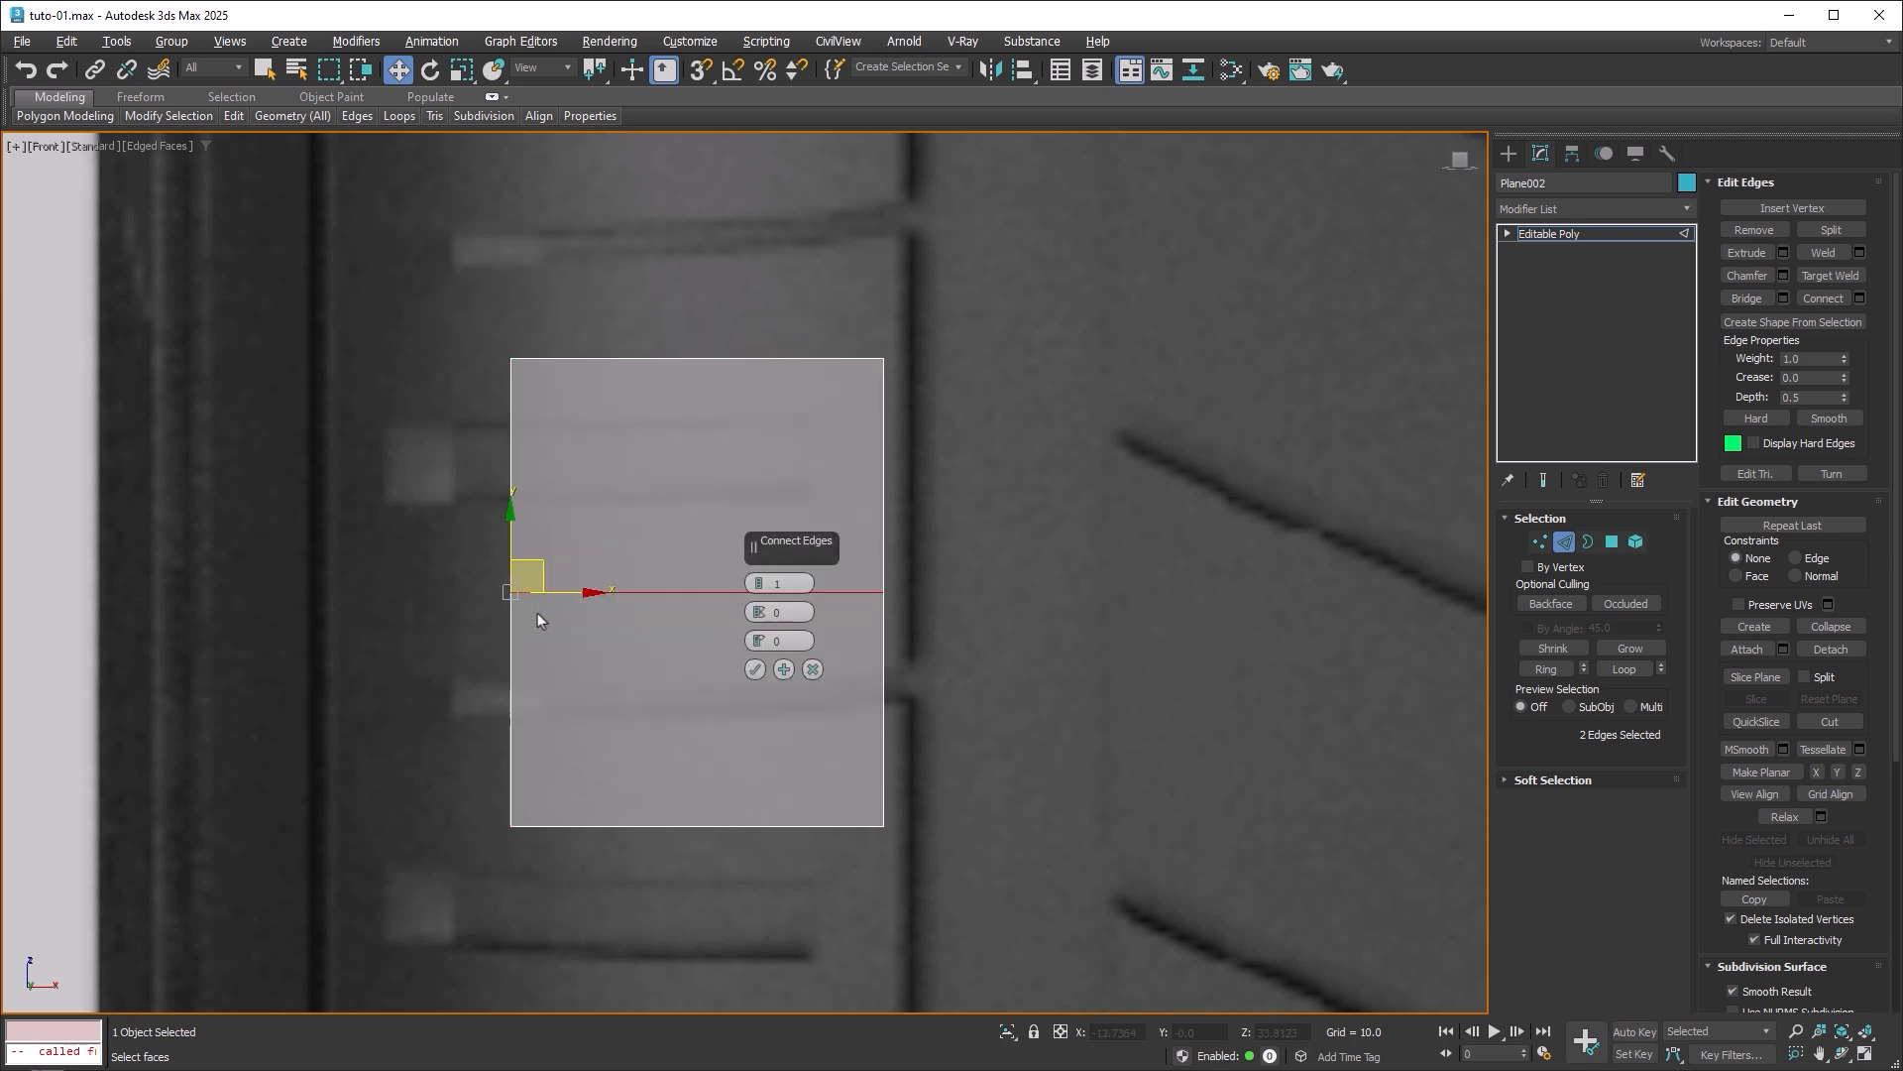
{"action": "left_click", "coordinate": [759, 577]}
{"action": "left_click", "coordinate": [758, 577]}
{"action": "left_click", "coordinate": [758, 577]}
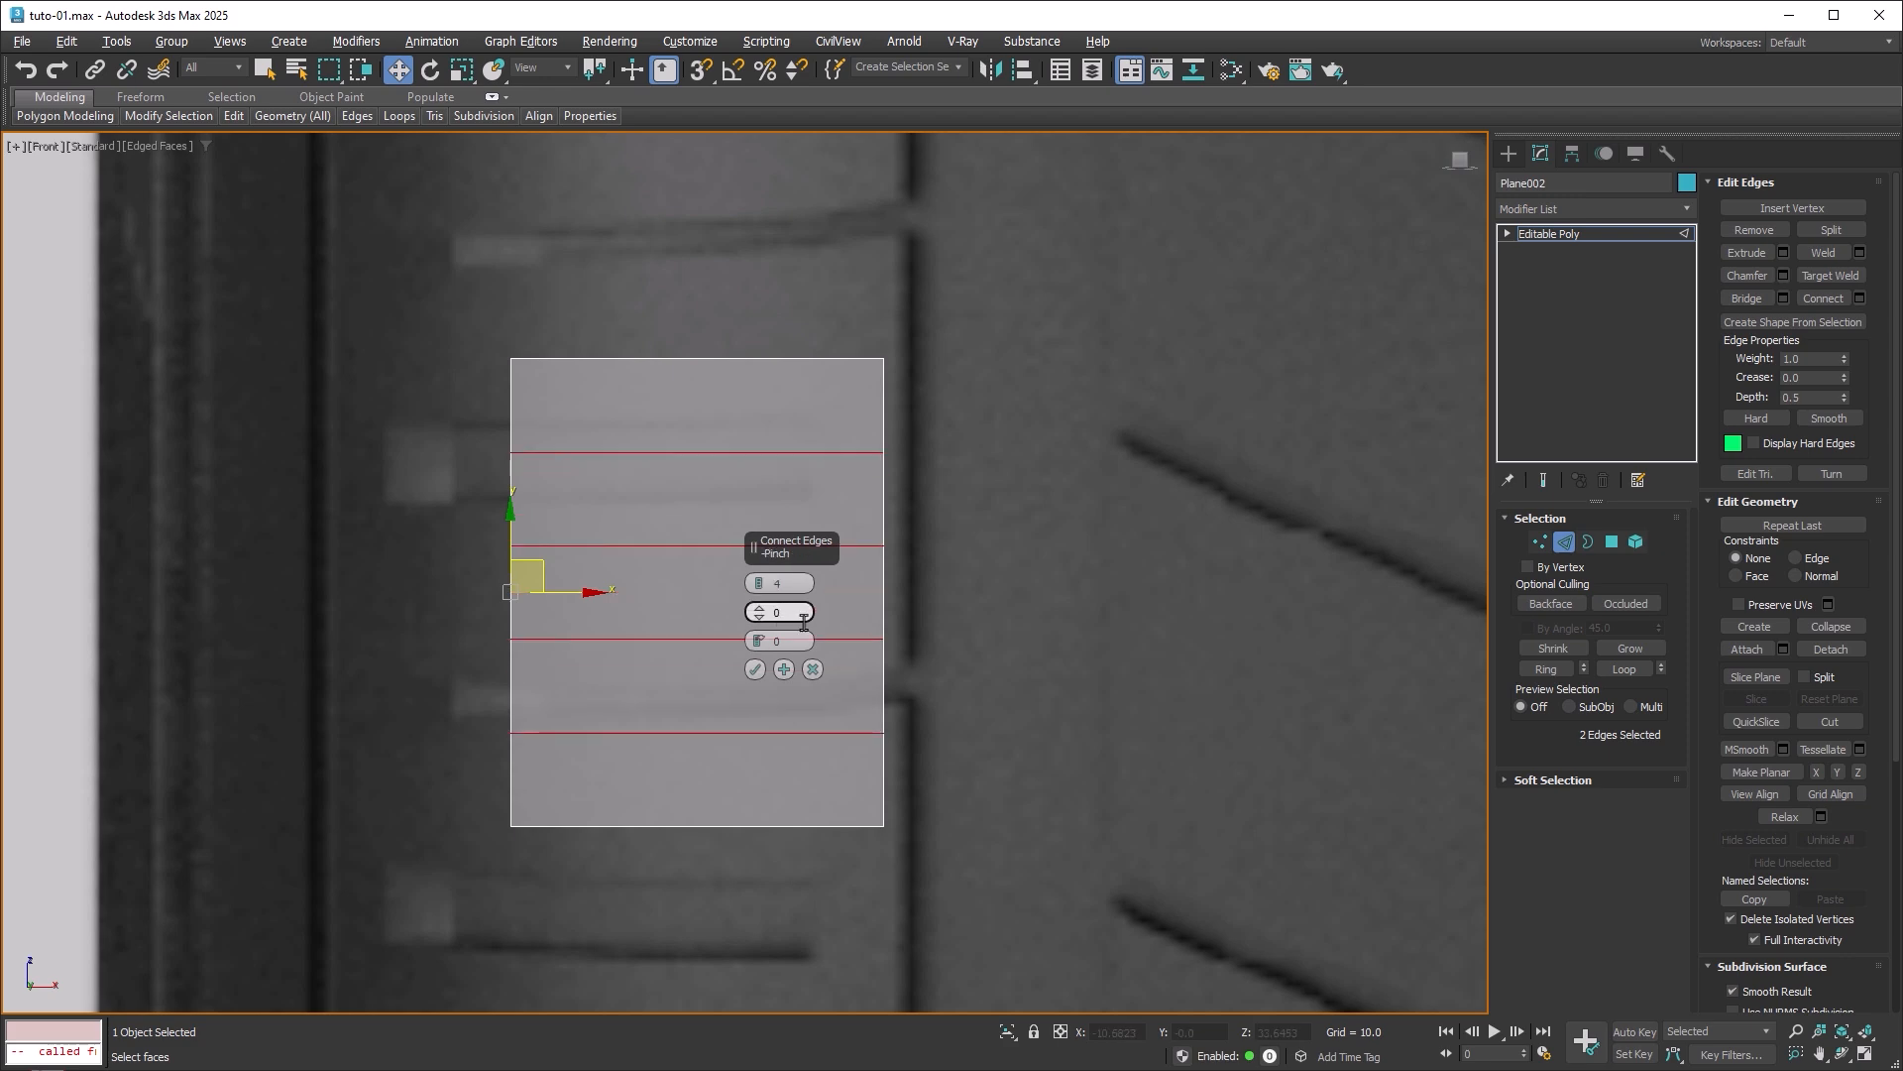
{"action": "left_click", "coordinate": [756, 669]}
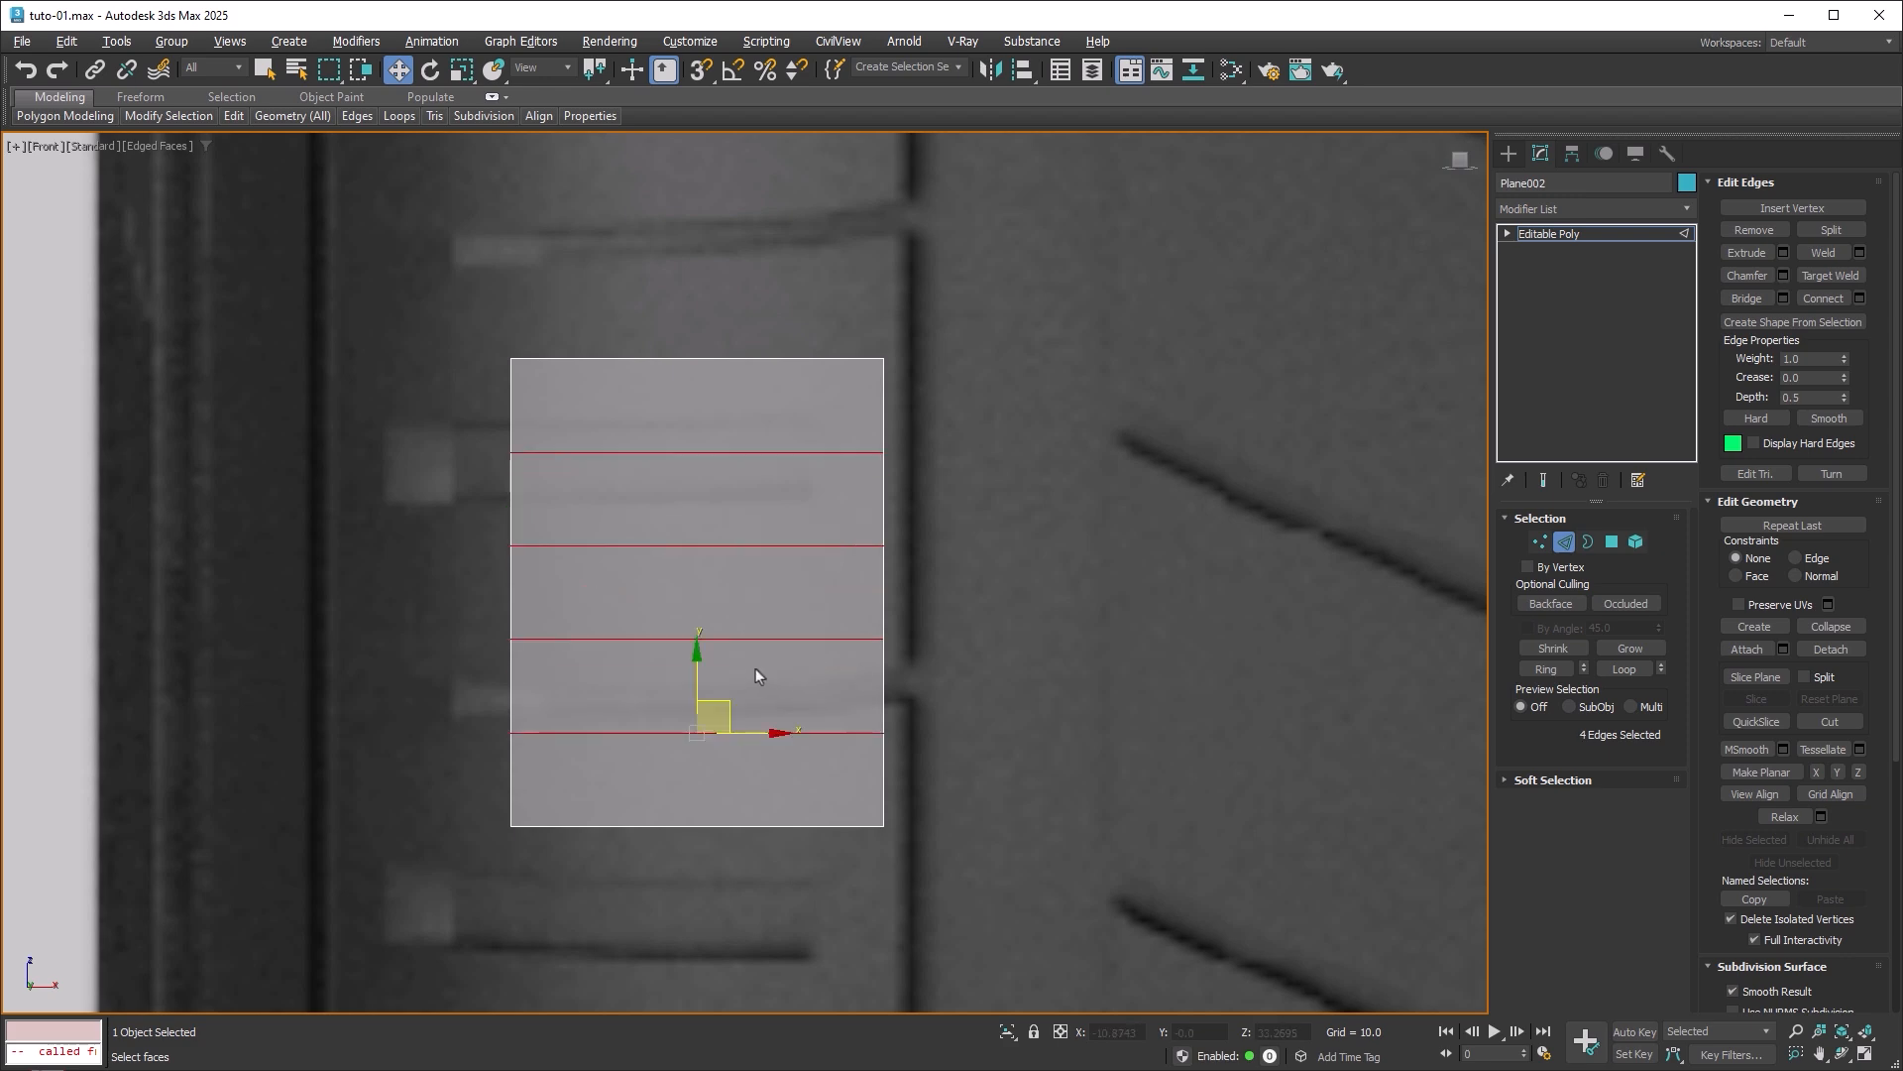
Move the four new horizontal edges vertically onto the borders of the horizontal grooves in the reference shoulder block.
{"action": "left_click", "coordinate": [660, 453]}
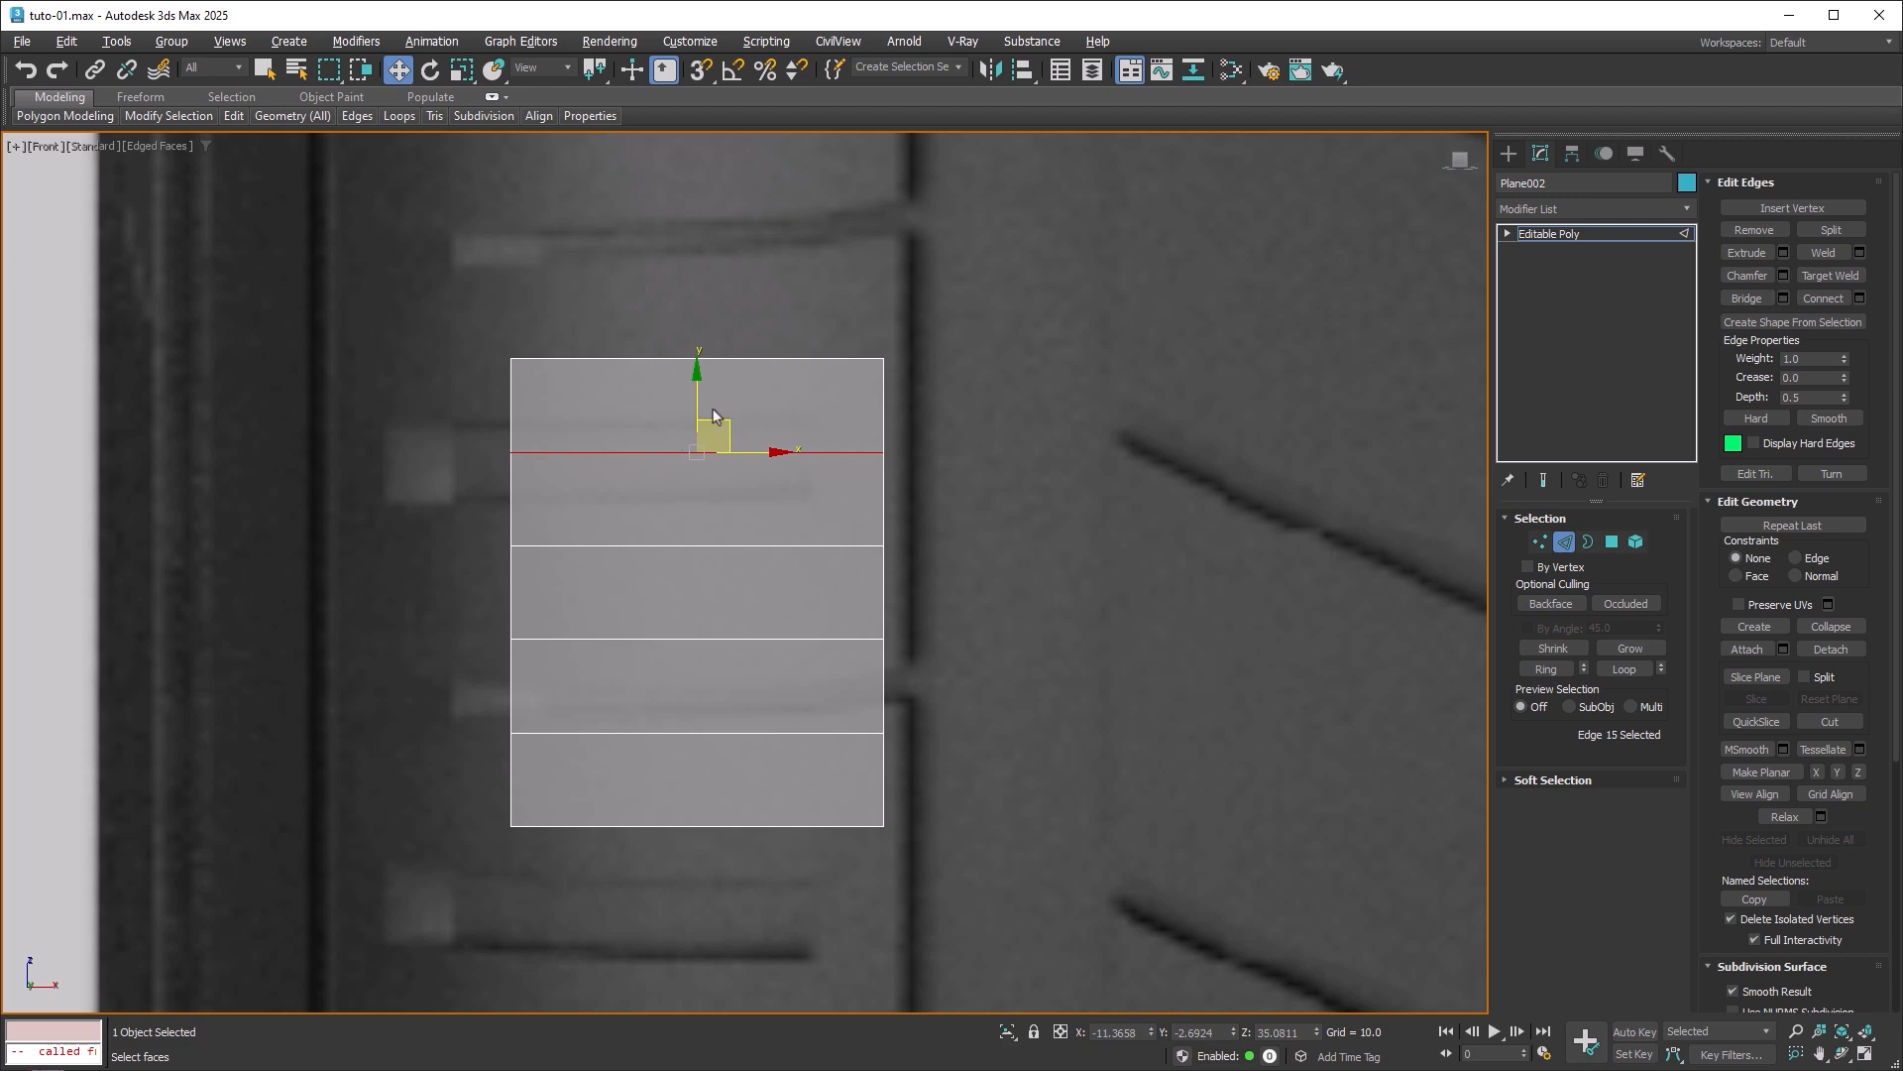
{"action": "left_click_drag", "start_coordinate": [696, 394], "coordinate": [696, 365]}
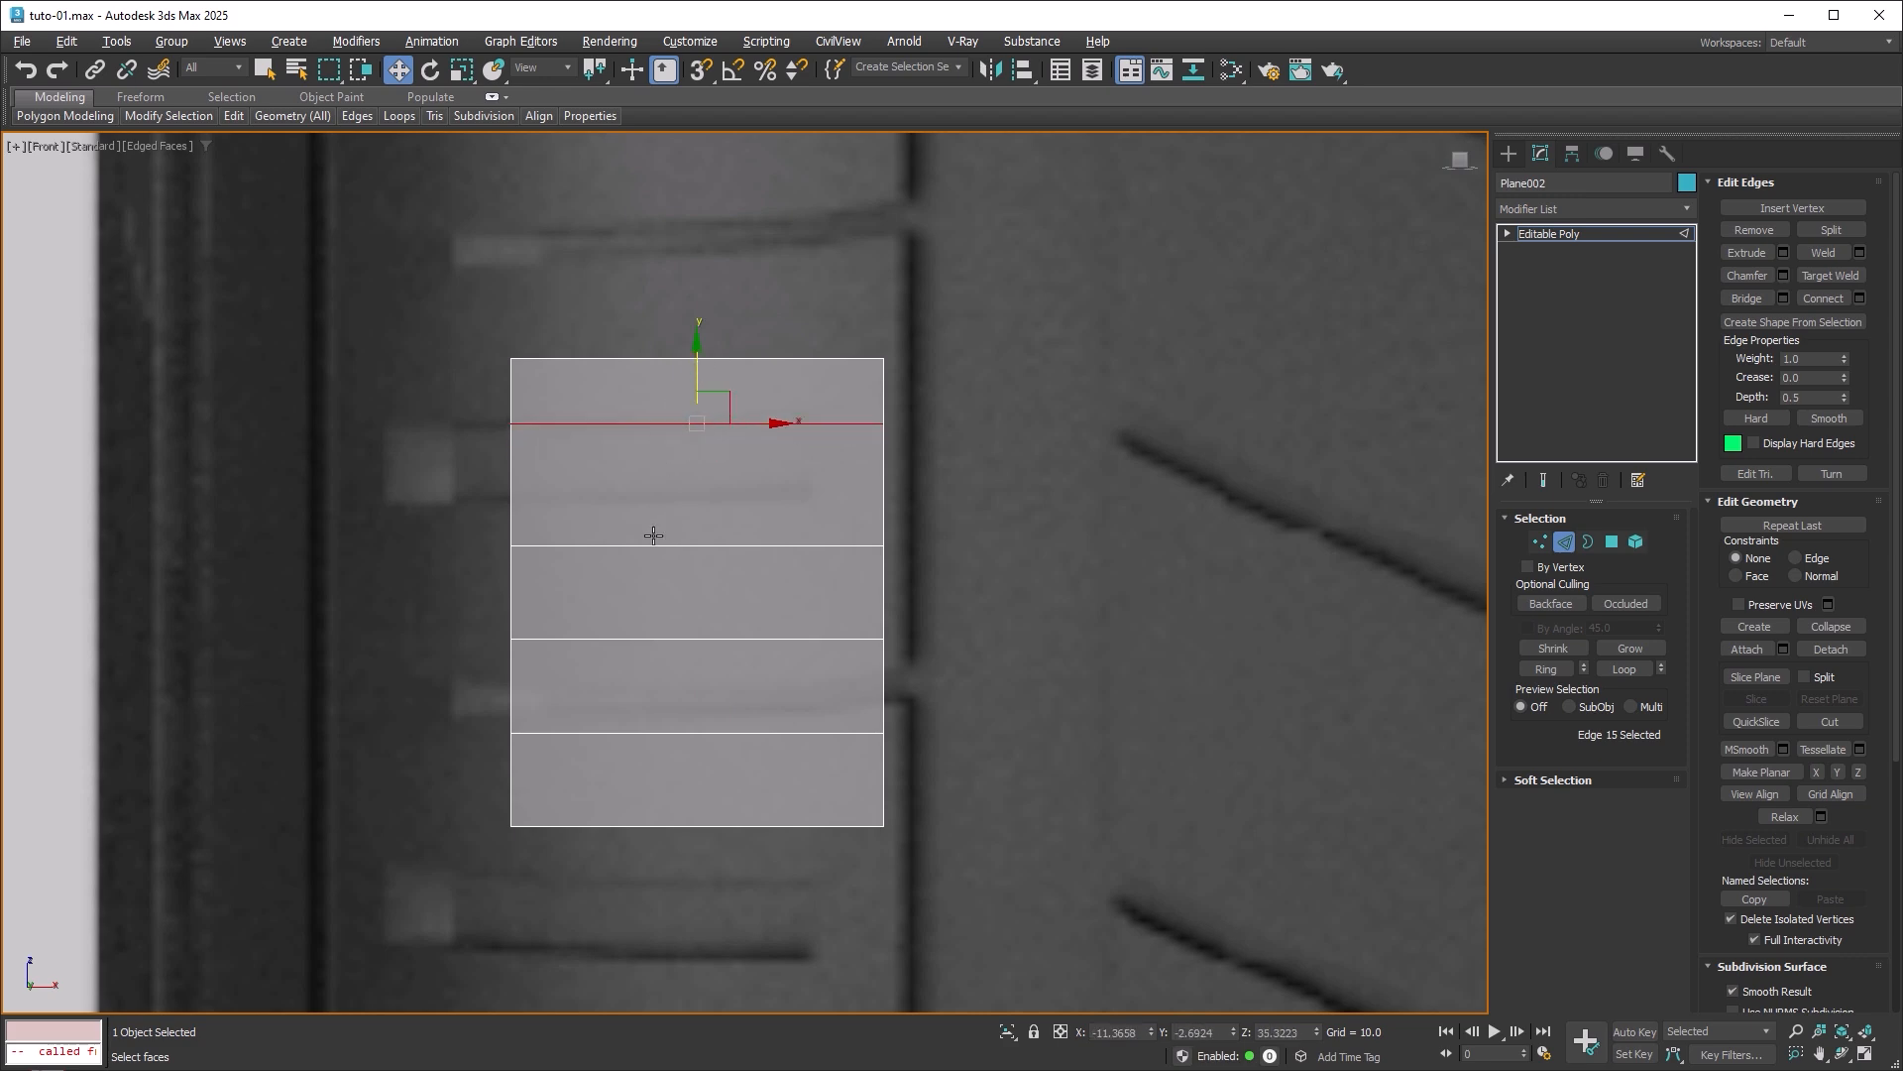
{"action": "left_click", "coordinate": [659, 538]}
{"action": "left_click_drag", "start_coordinate": [694, 476], "coordinate": [695, 432]}
{"action": "left_click", "coordinate": [658, 637]}
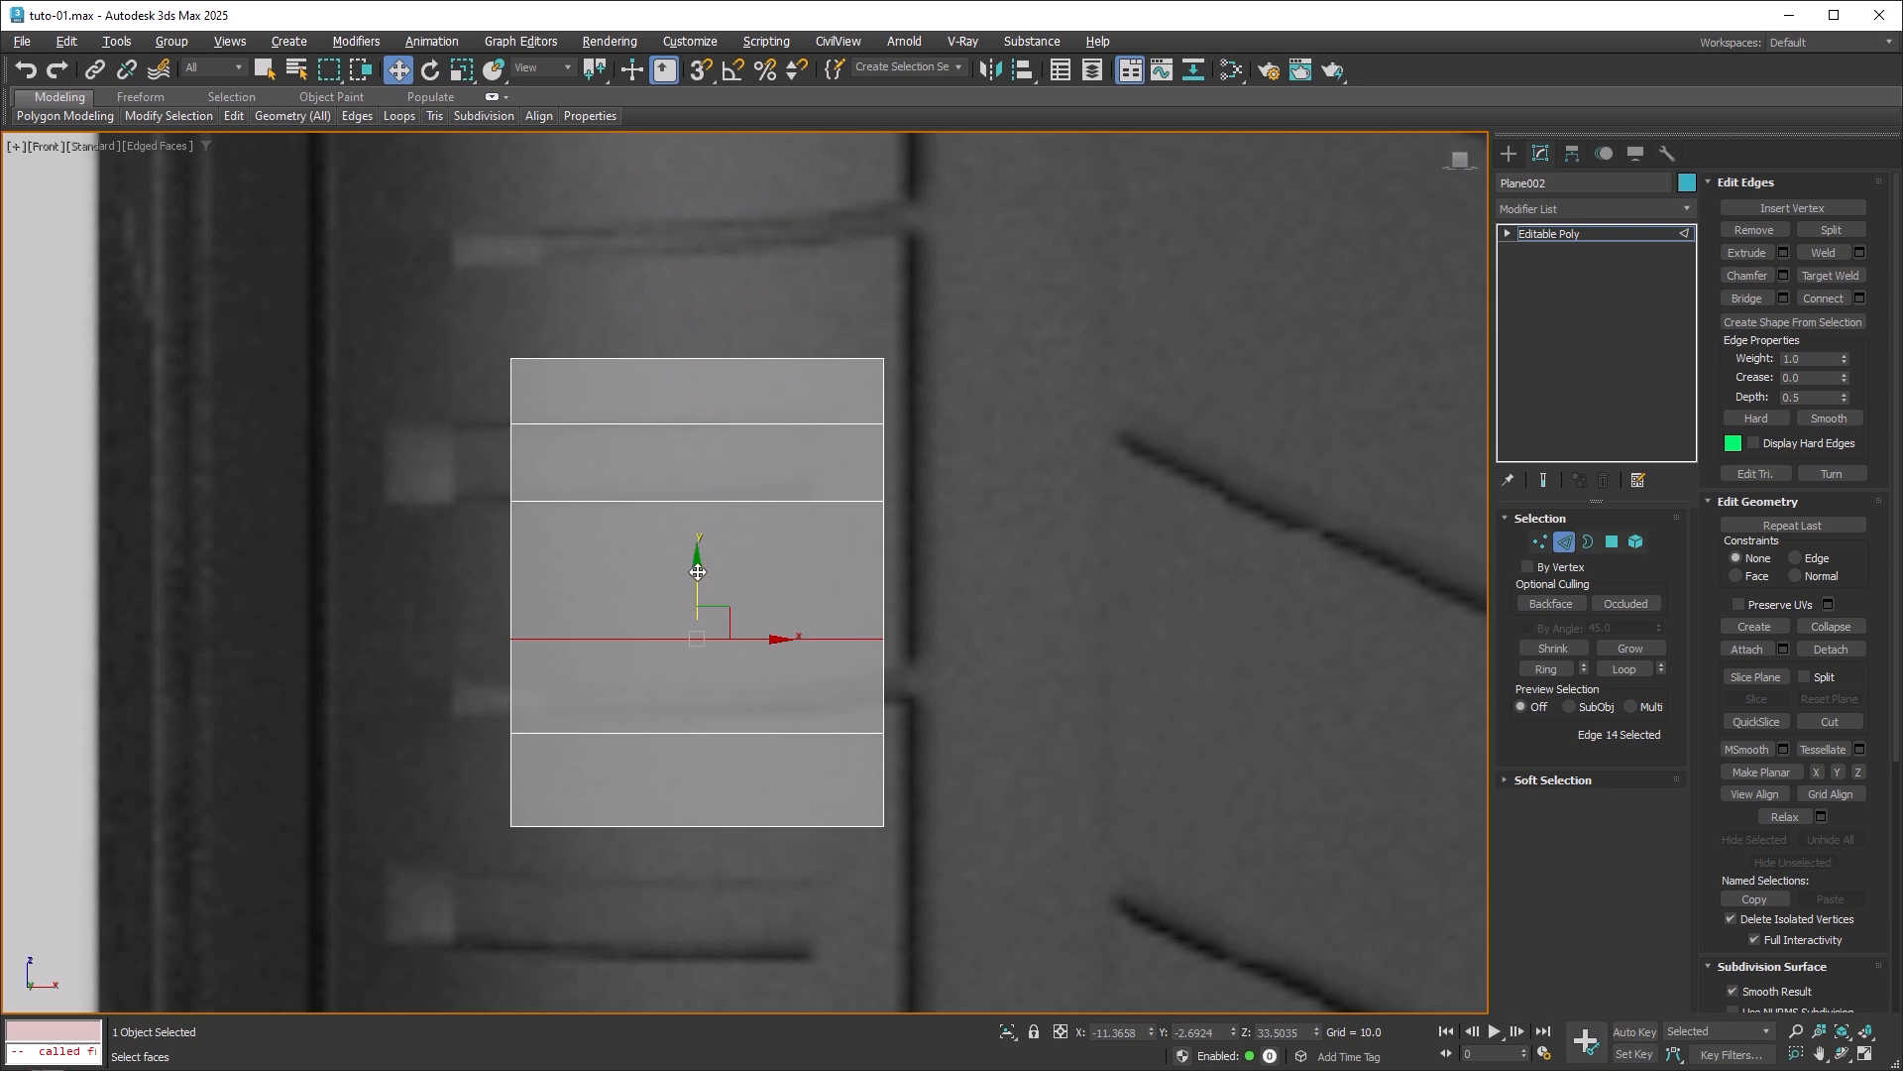
{"action": "left_click_drag", "start_coordinate": [694, 574], "coordinate": [690, 616]}
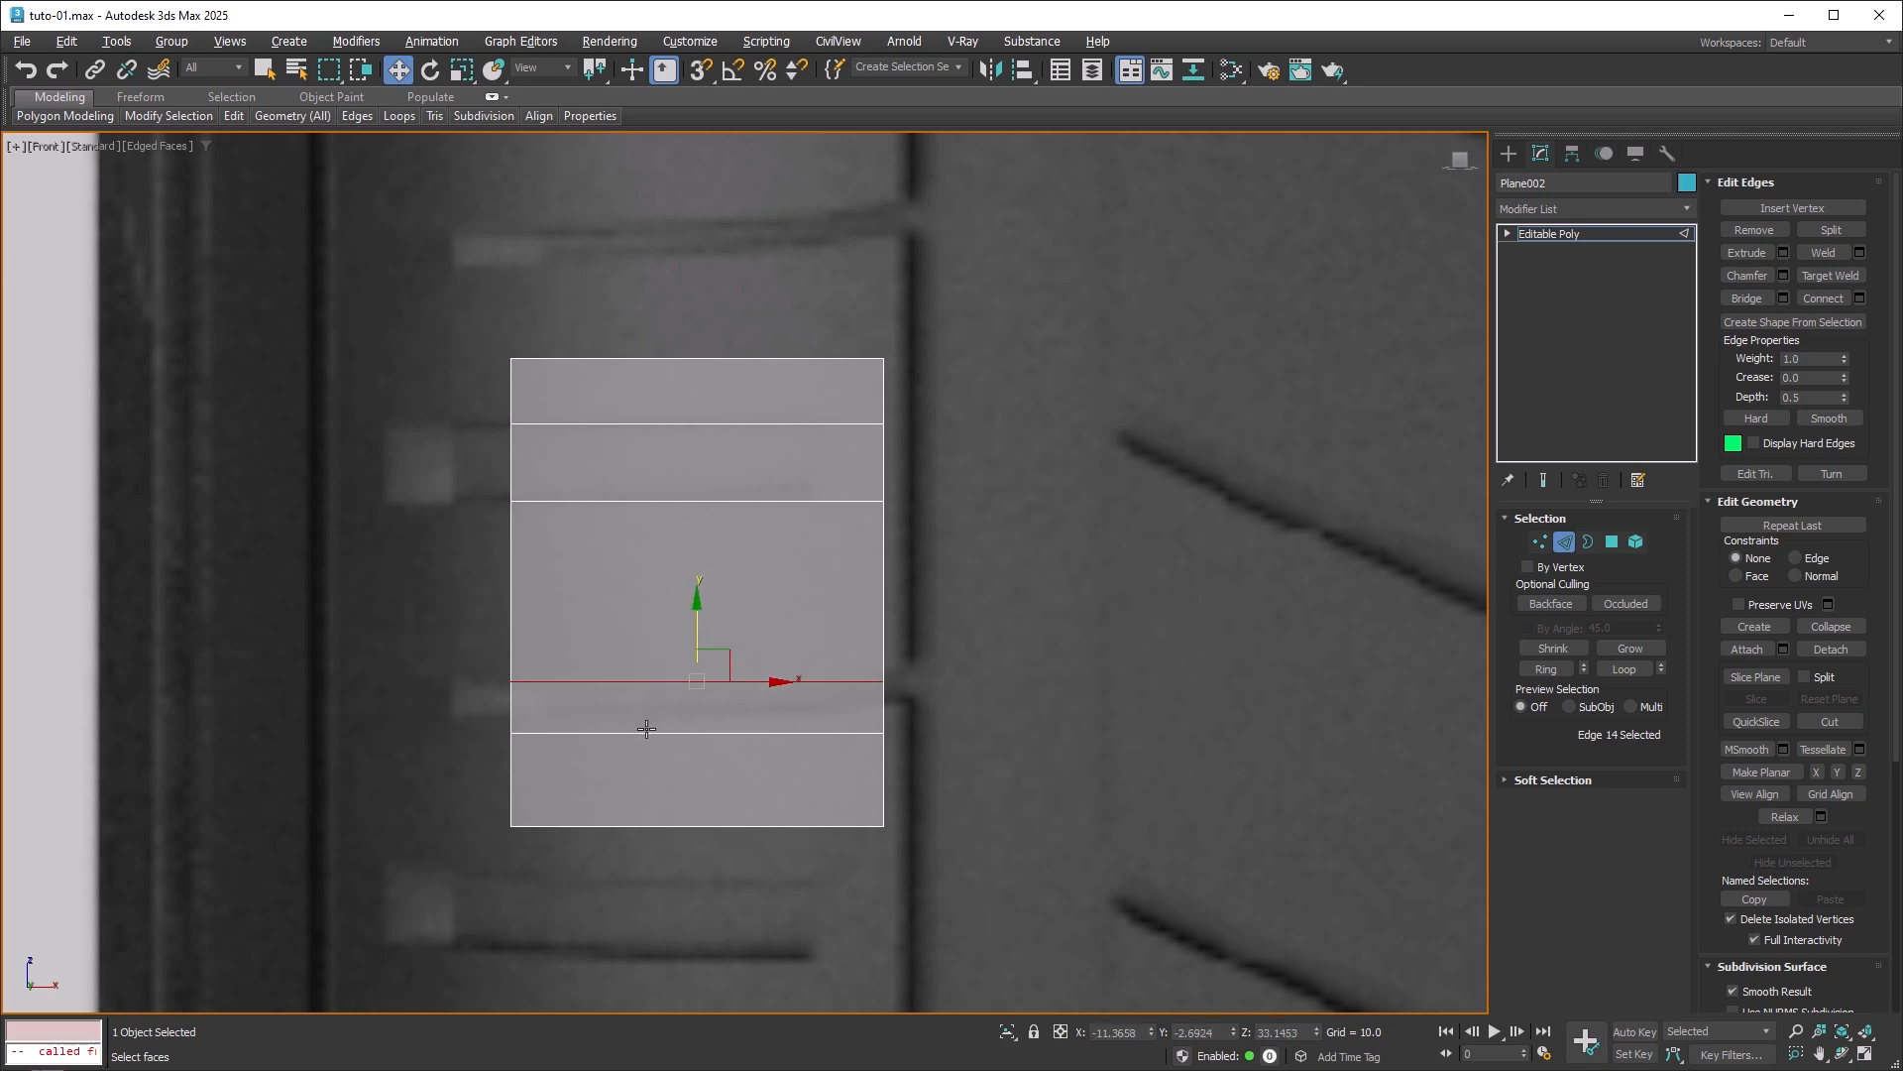
{"action": "left_click", "coordinate": [646, 729]}
{"action": "left_click_drag", "start_coordinate": [697, 688], "coordinate": [711, 664]}
Widen the plane by moving its left vertices to the tread's outer border and its right vertices to the first vertical groove, X about -9.59.
{"action": "key", "text": "1"}
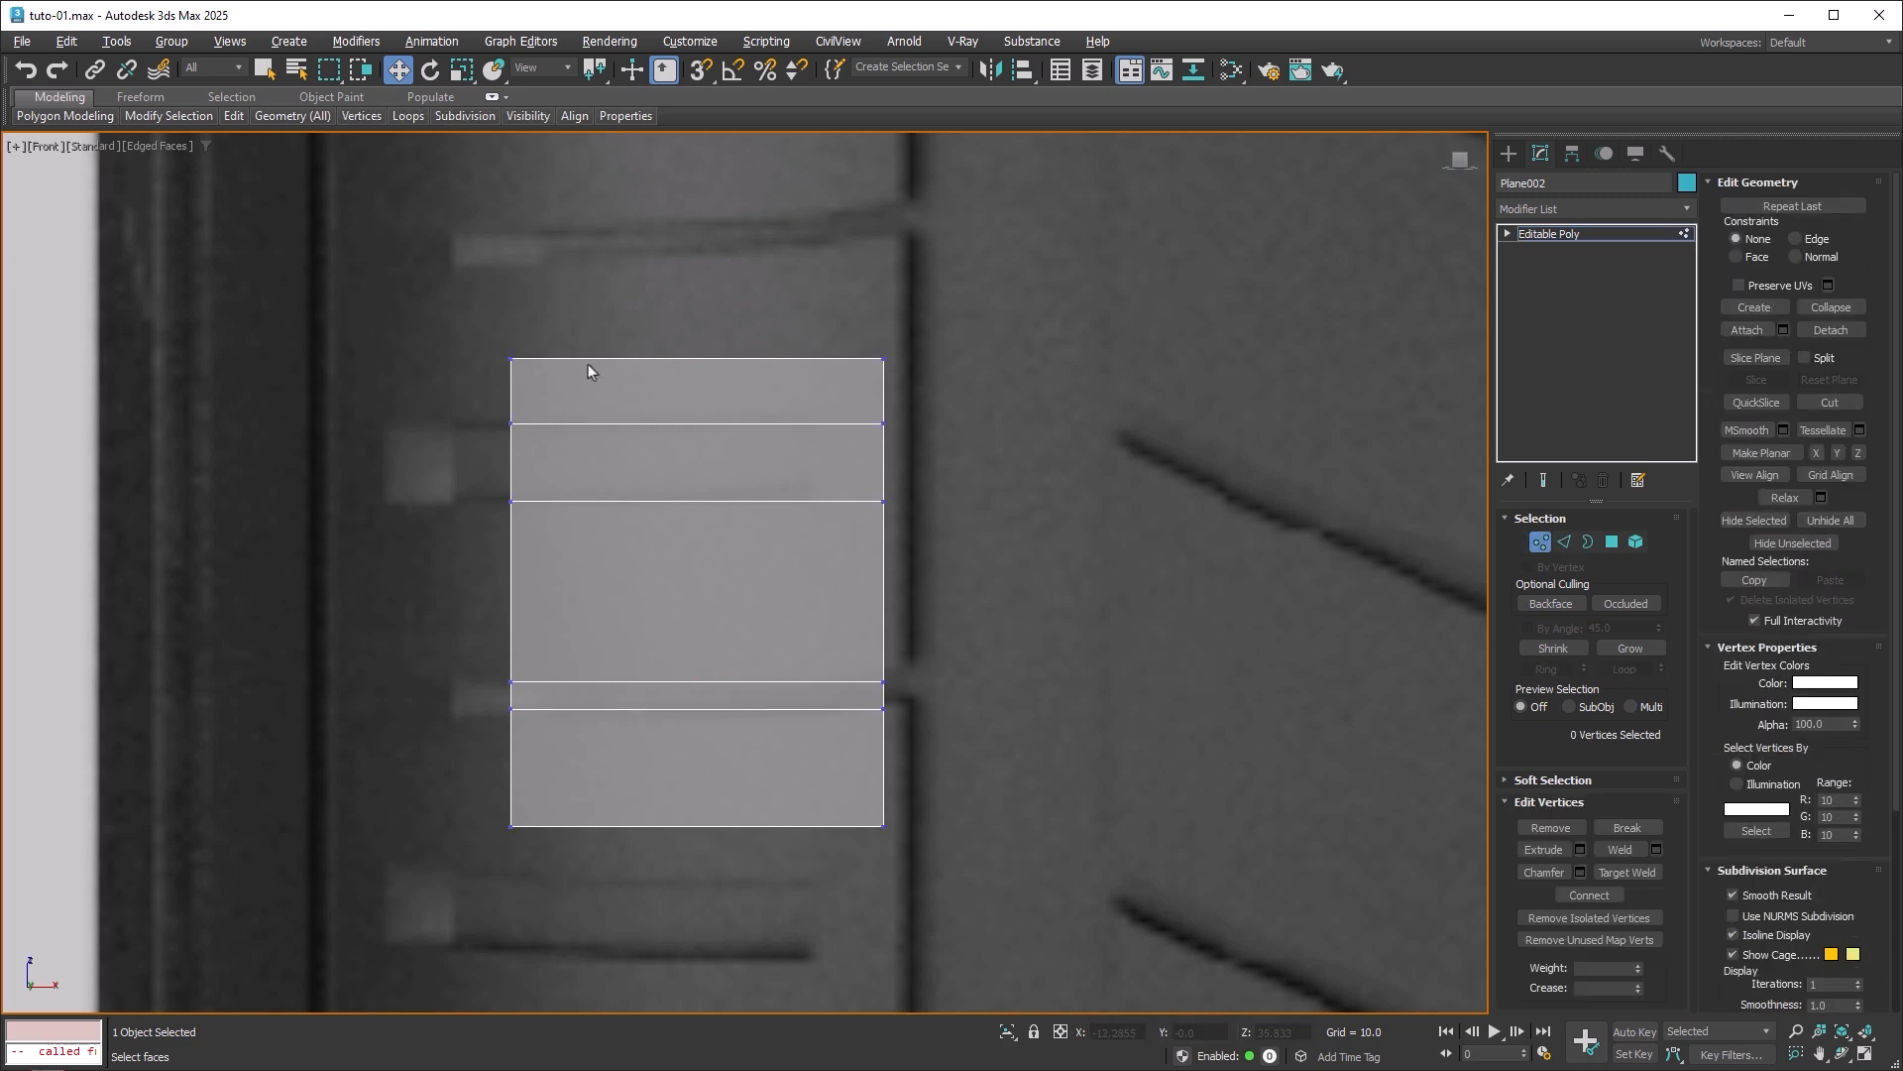
{"action": "left_click_drag", "start_coordinate": [574, 290], "coordinate": [460, 873]}
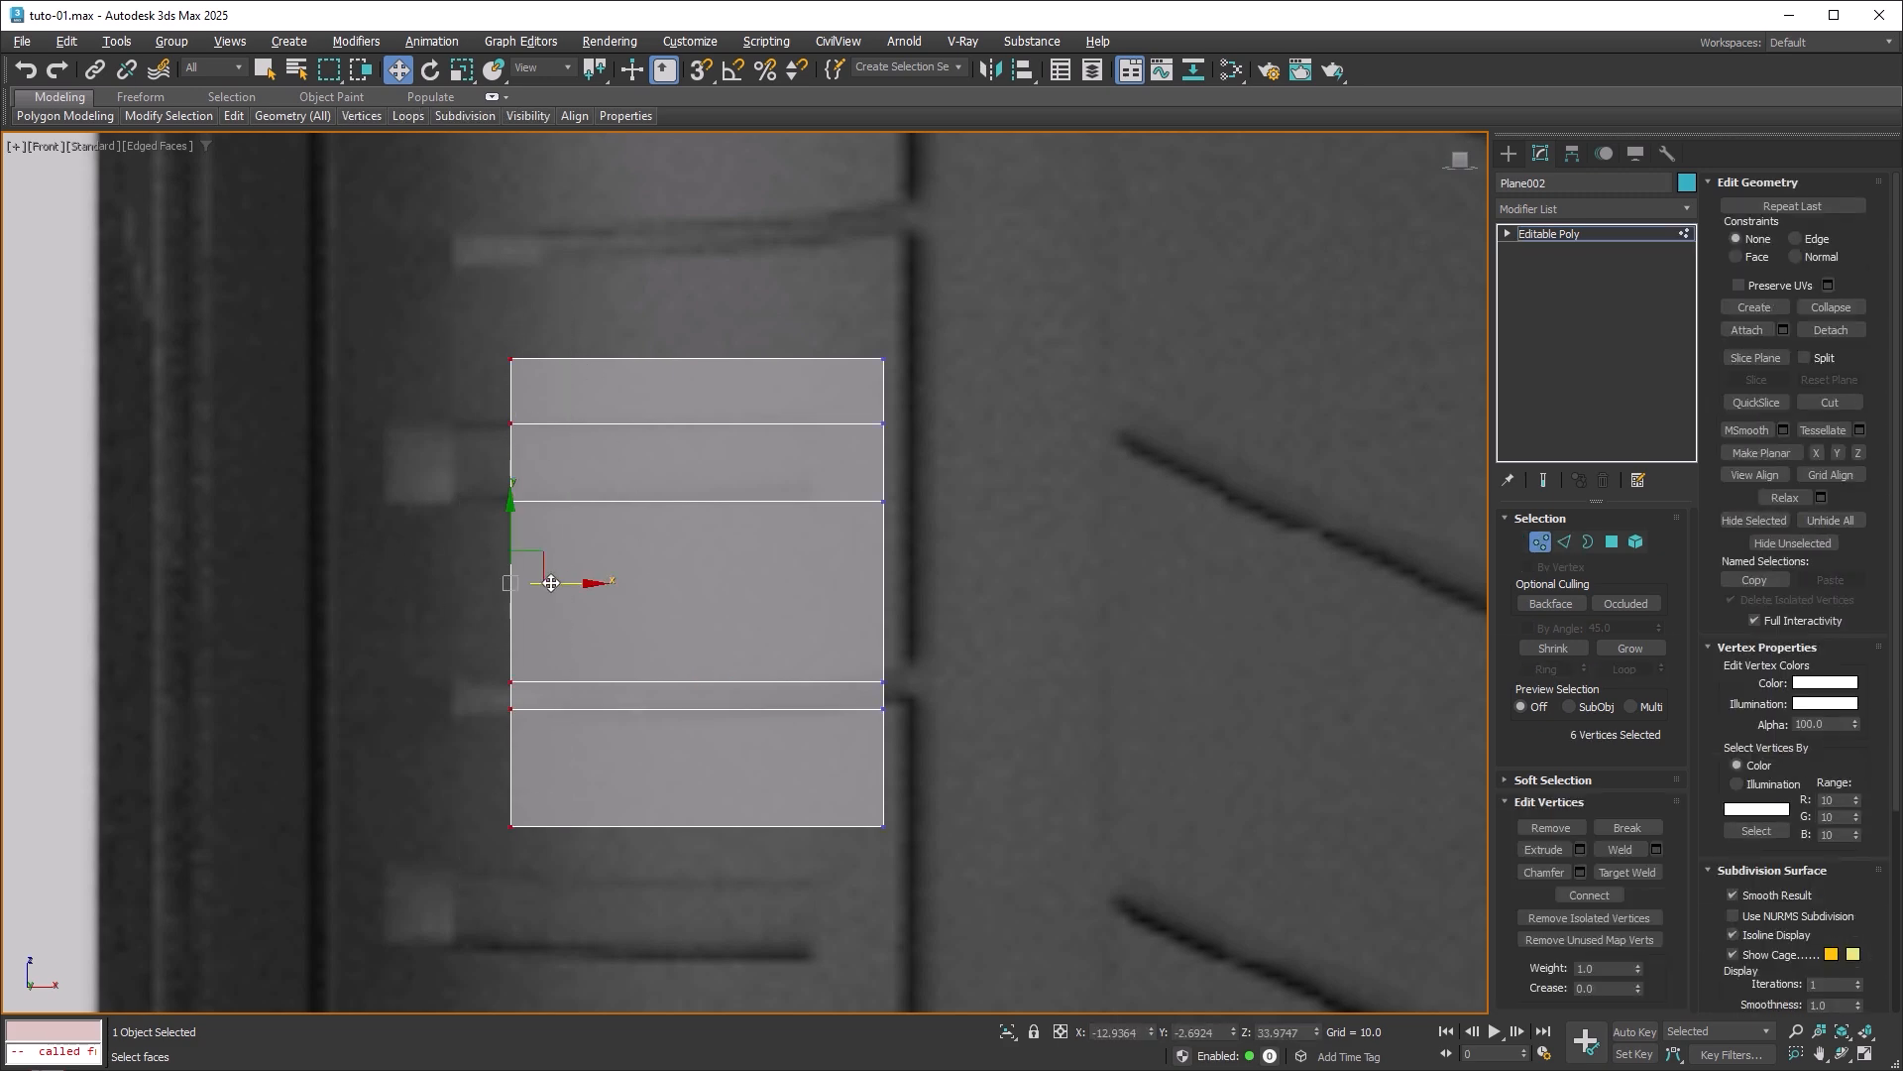
{"action": "left_click_drag", "start_coordinate": [575, 582], "coordinate": [396, 583]}
{"action": "left_click_drag", "start_coordinate": [858, 357], "coordinate": [901, 879]}
{"action": "left_click_drag", "start_coordinate": [938, 585], "coordinate": [963, 586]}
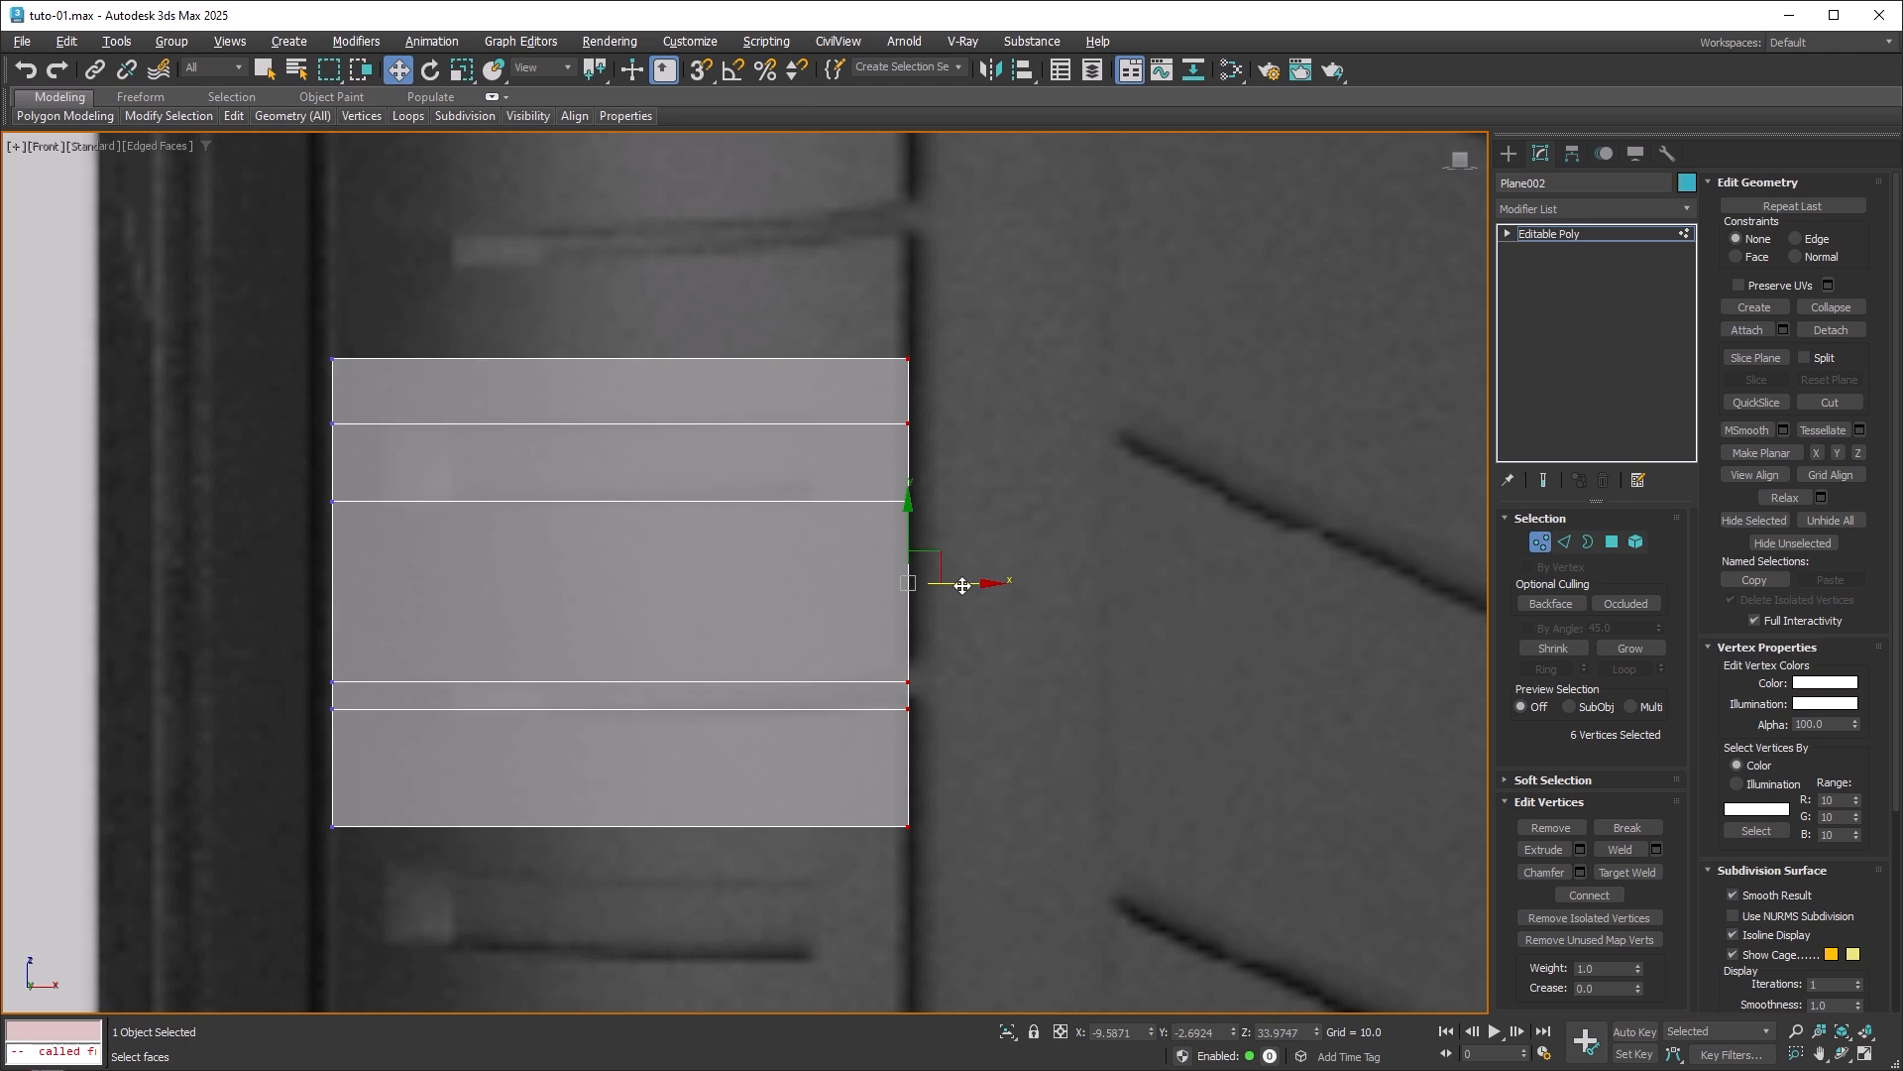
Connect all the plane's horizontal edges with 3 vertical segments.
{"action": "middle_click_drag", "start_coordinate": [790, 654], "coordinate": [786, 492]}
{"action": "scroll", "coordinate": [787, 496], "scroll_direction": "down", "scroll_amount": 2}
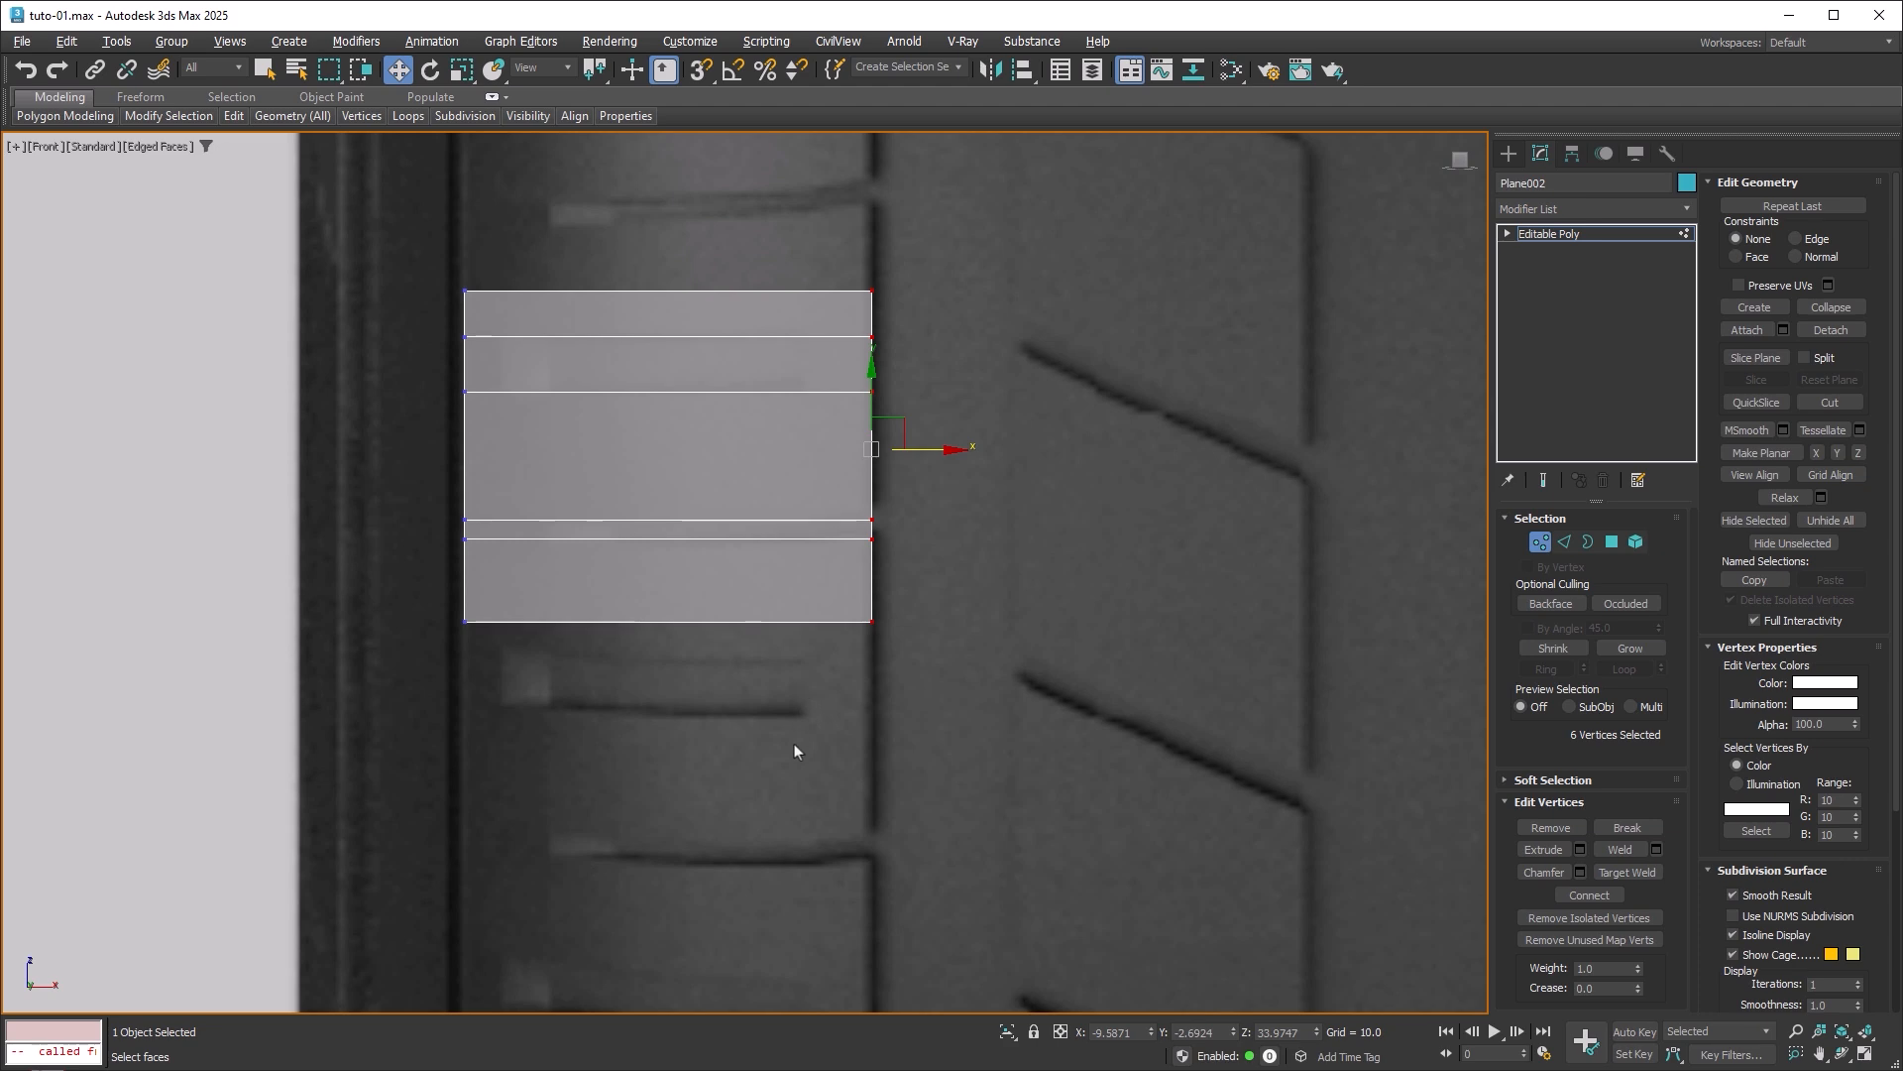
{"action": "key", "text": "2"}
{"action": "left_click_drag", "start_coordinate": [746, 224], "coordinate": [680, 736]}
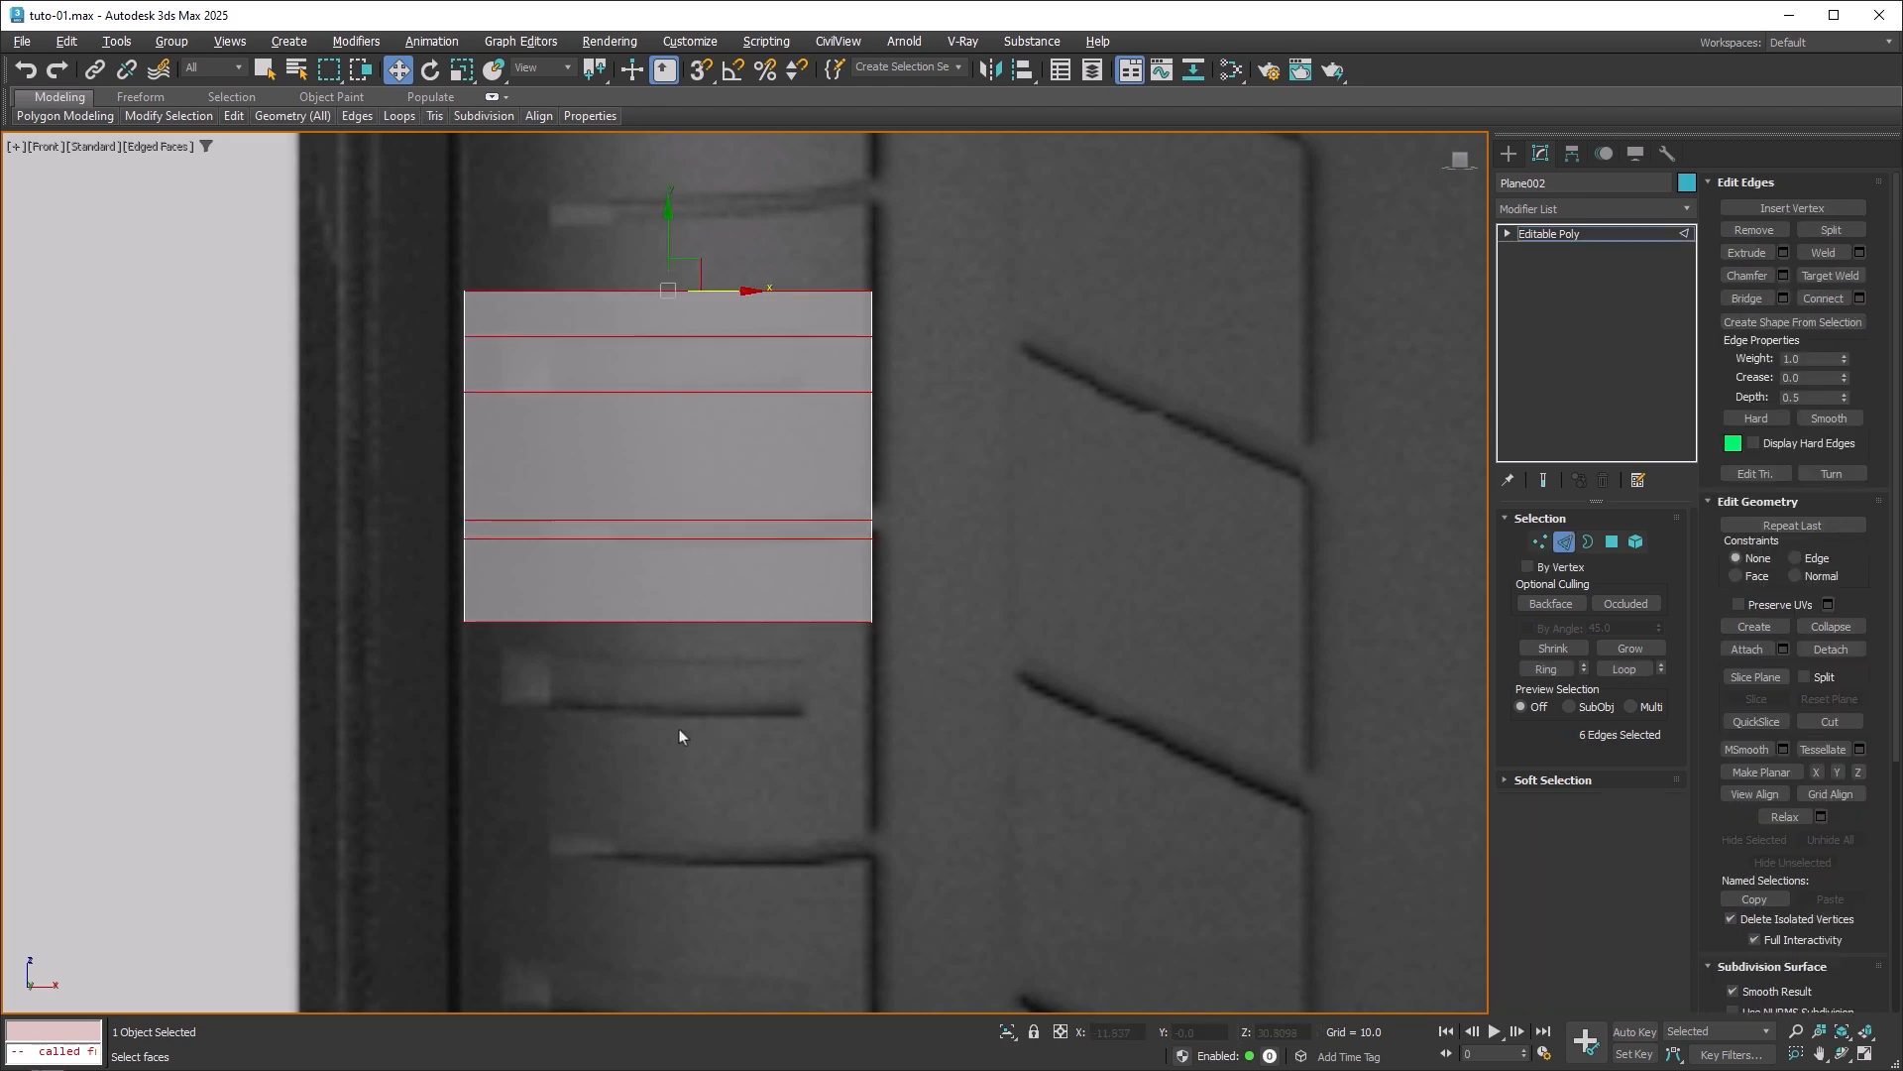
{"action": "right_click", "coordinate": [701, 464]}
{"action": "left_click", "coordinate": [535, 538]}
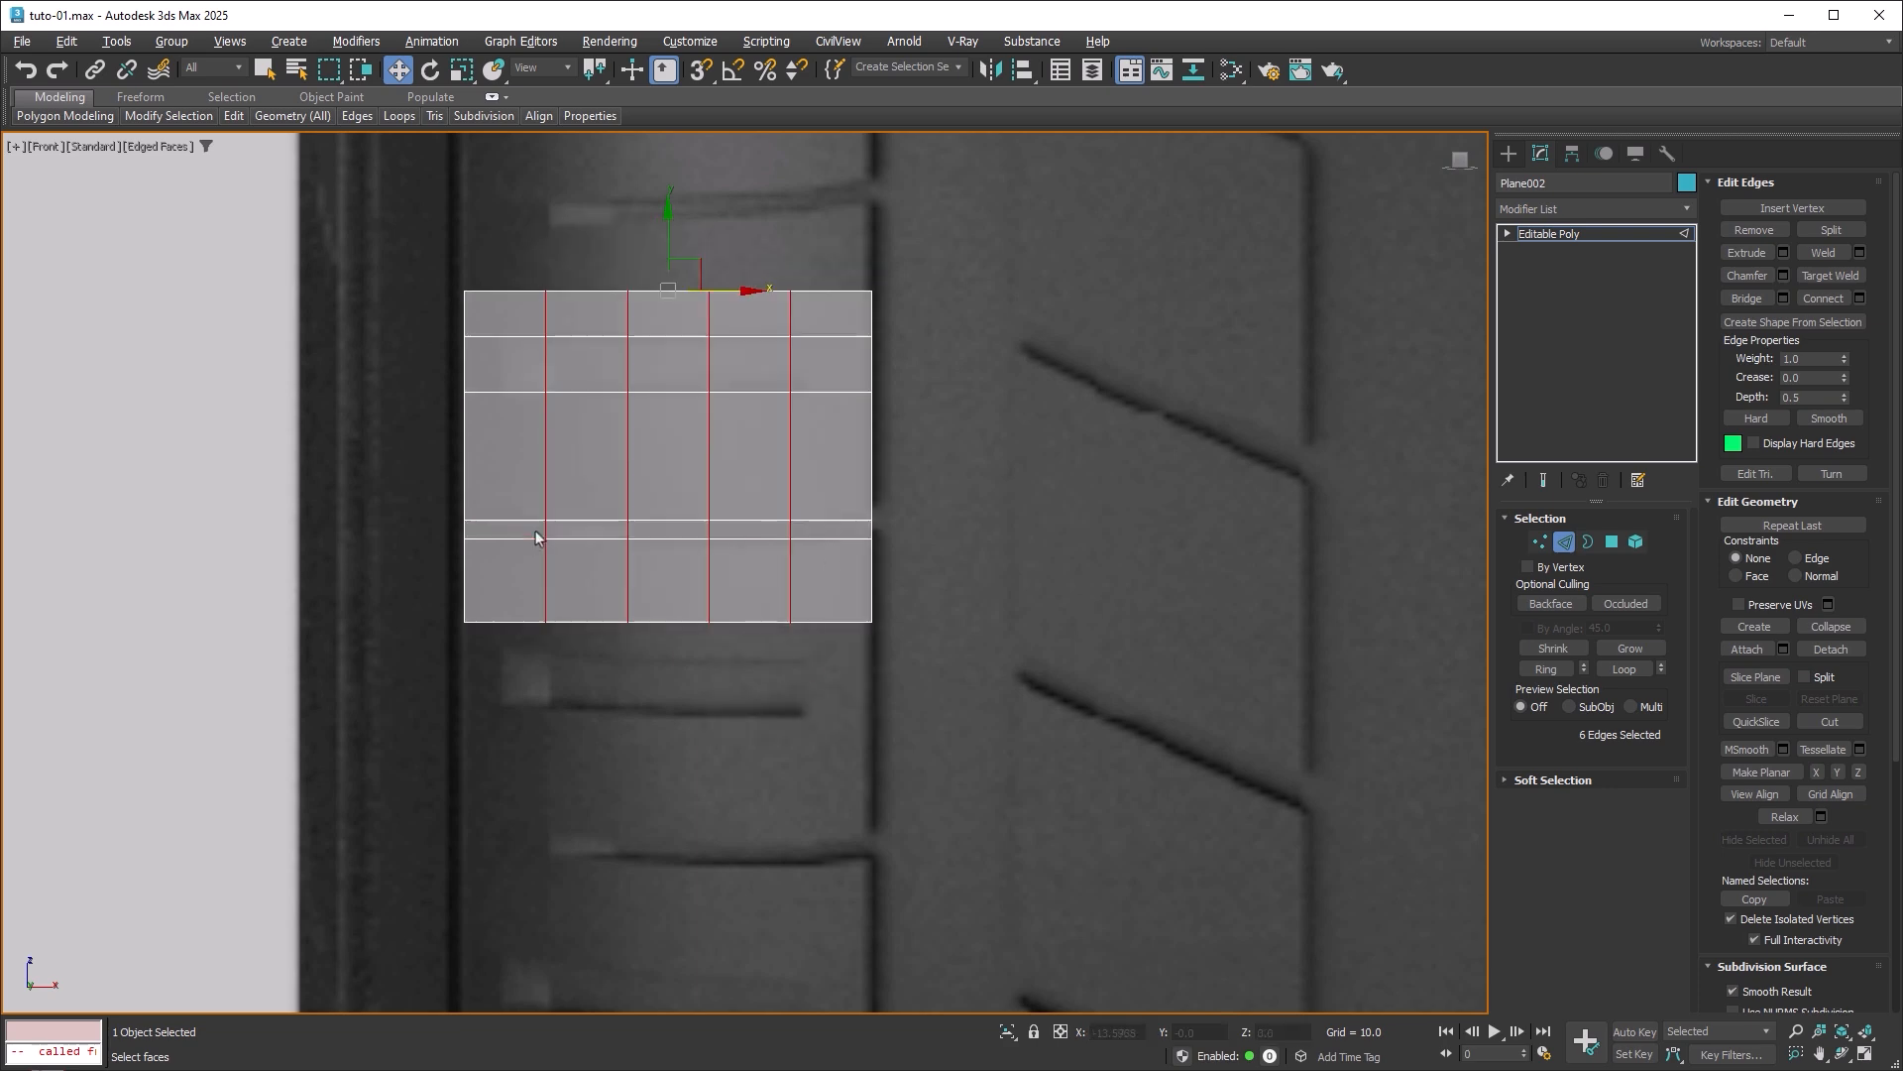
{"action": "left_click", "coordinate": [758, 587]}
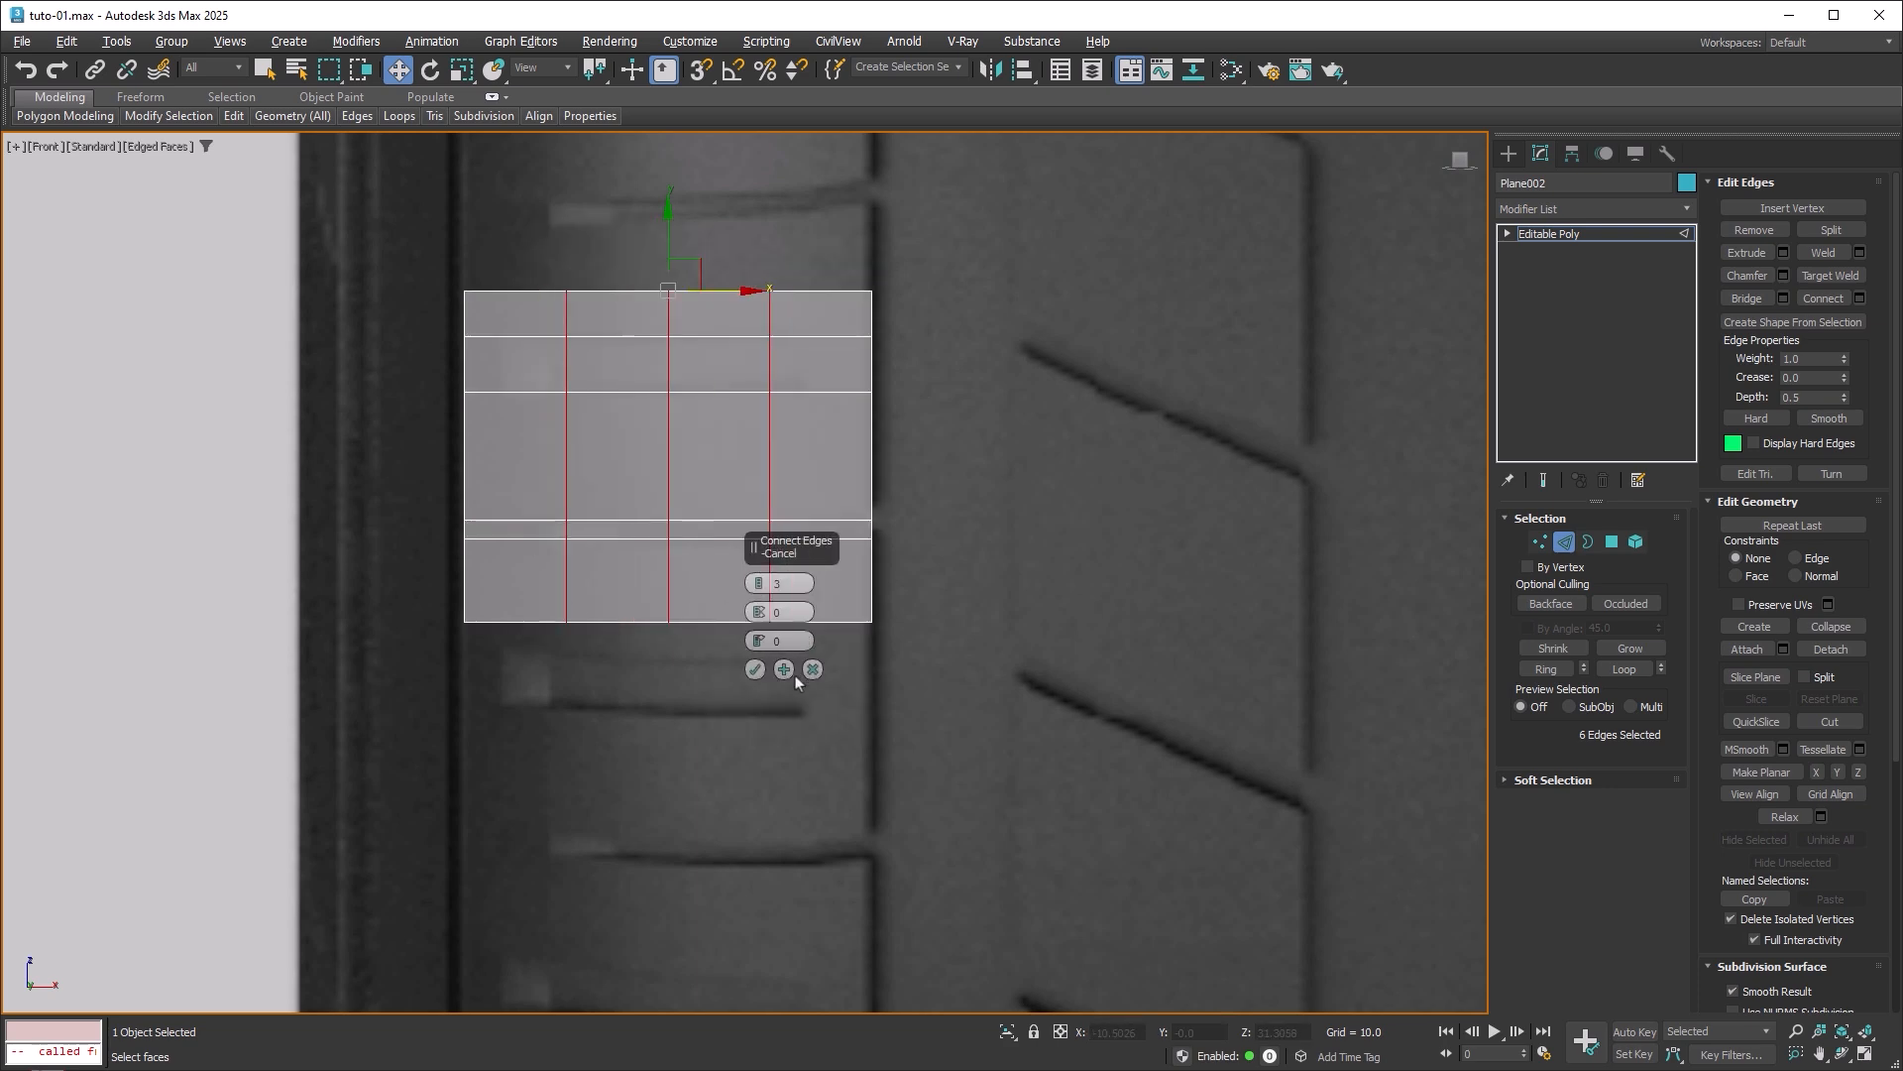
{"action": "left_click", "coordinate": [755, 670]}
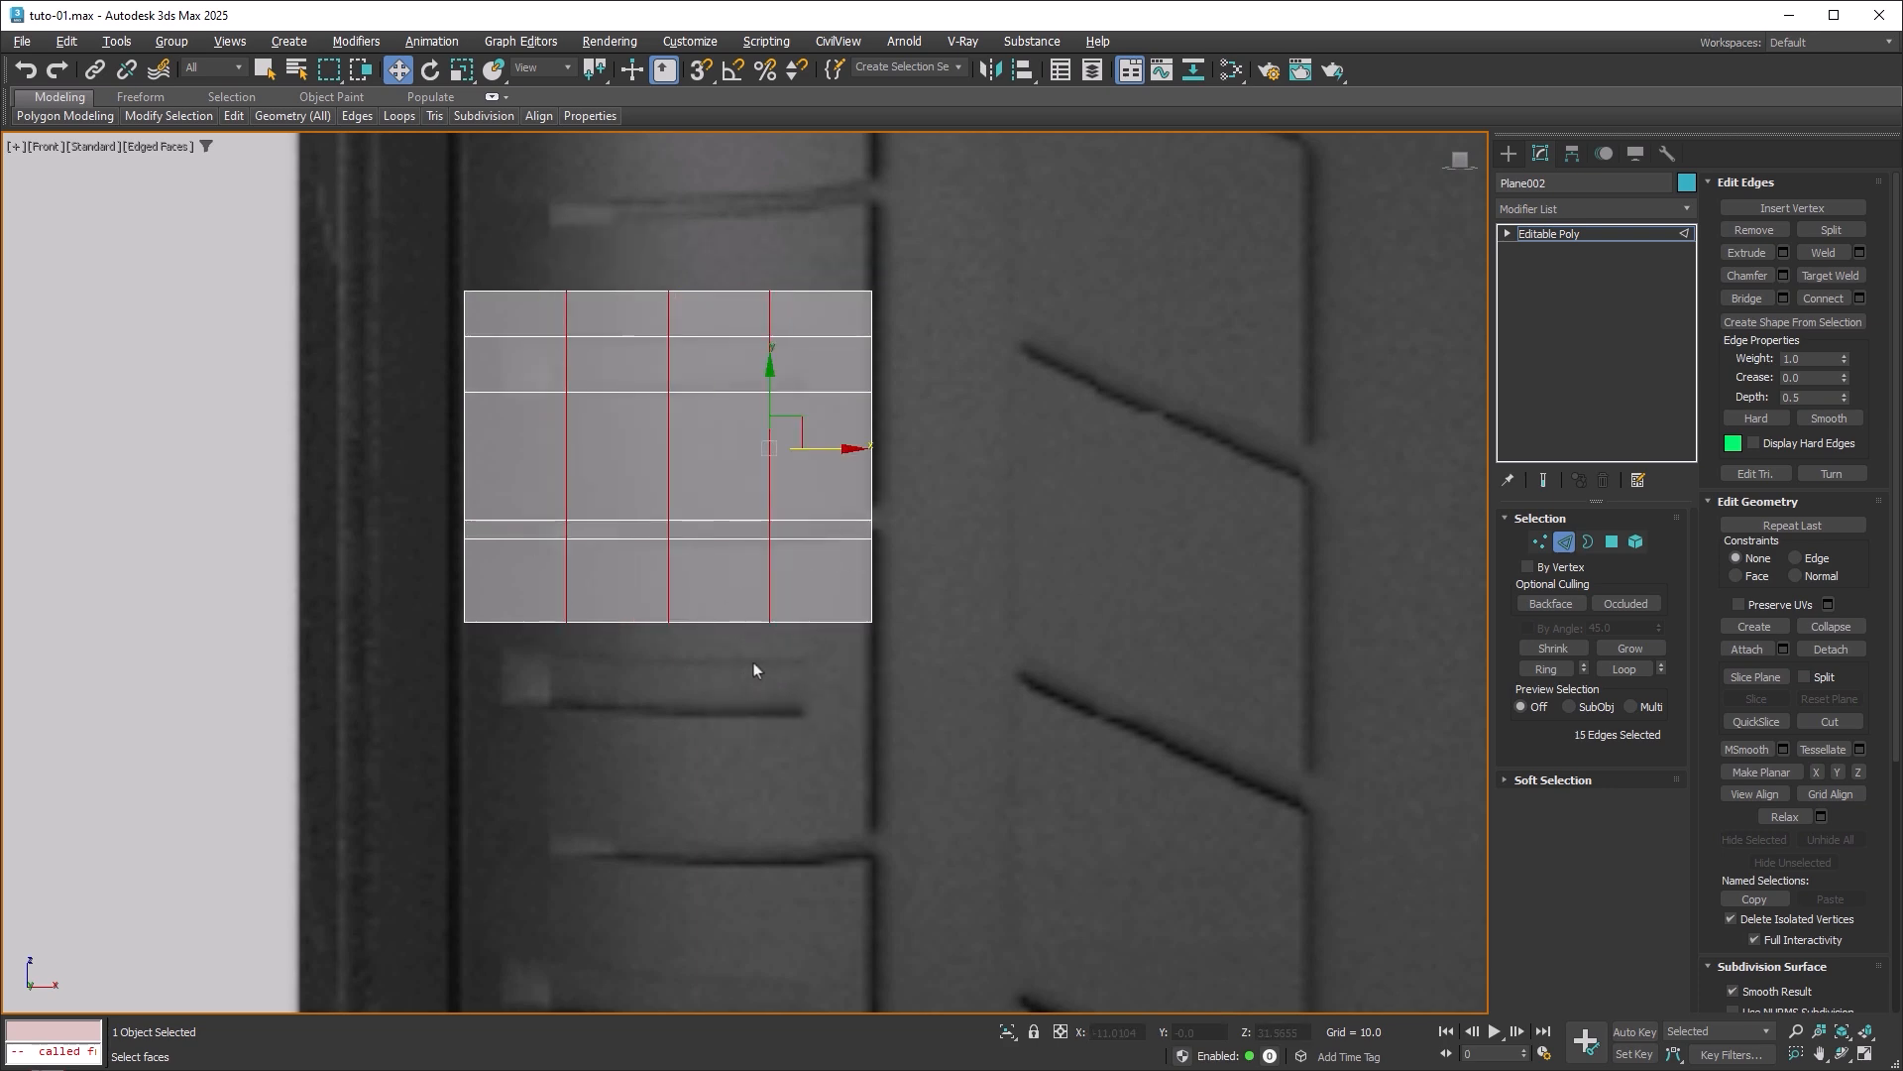
Move the three vertical edge loops onto the ends of the reference grooves, at X about -14.04, -13.43 and -10.33.
{"action": "left_click", "coordinate": [567, 475]}
{"action": "double_click", "coordinate": [567, 475]}
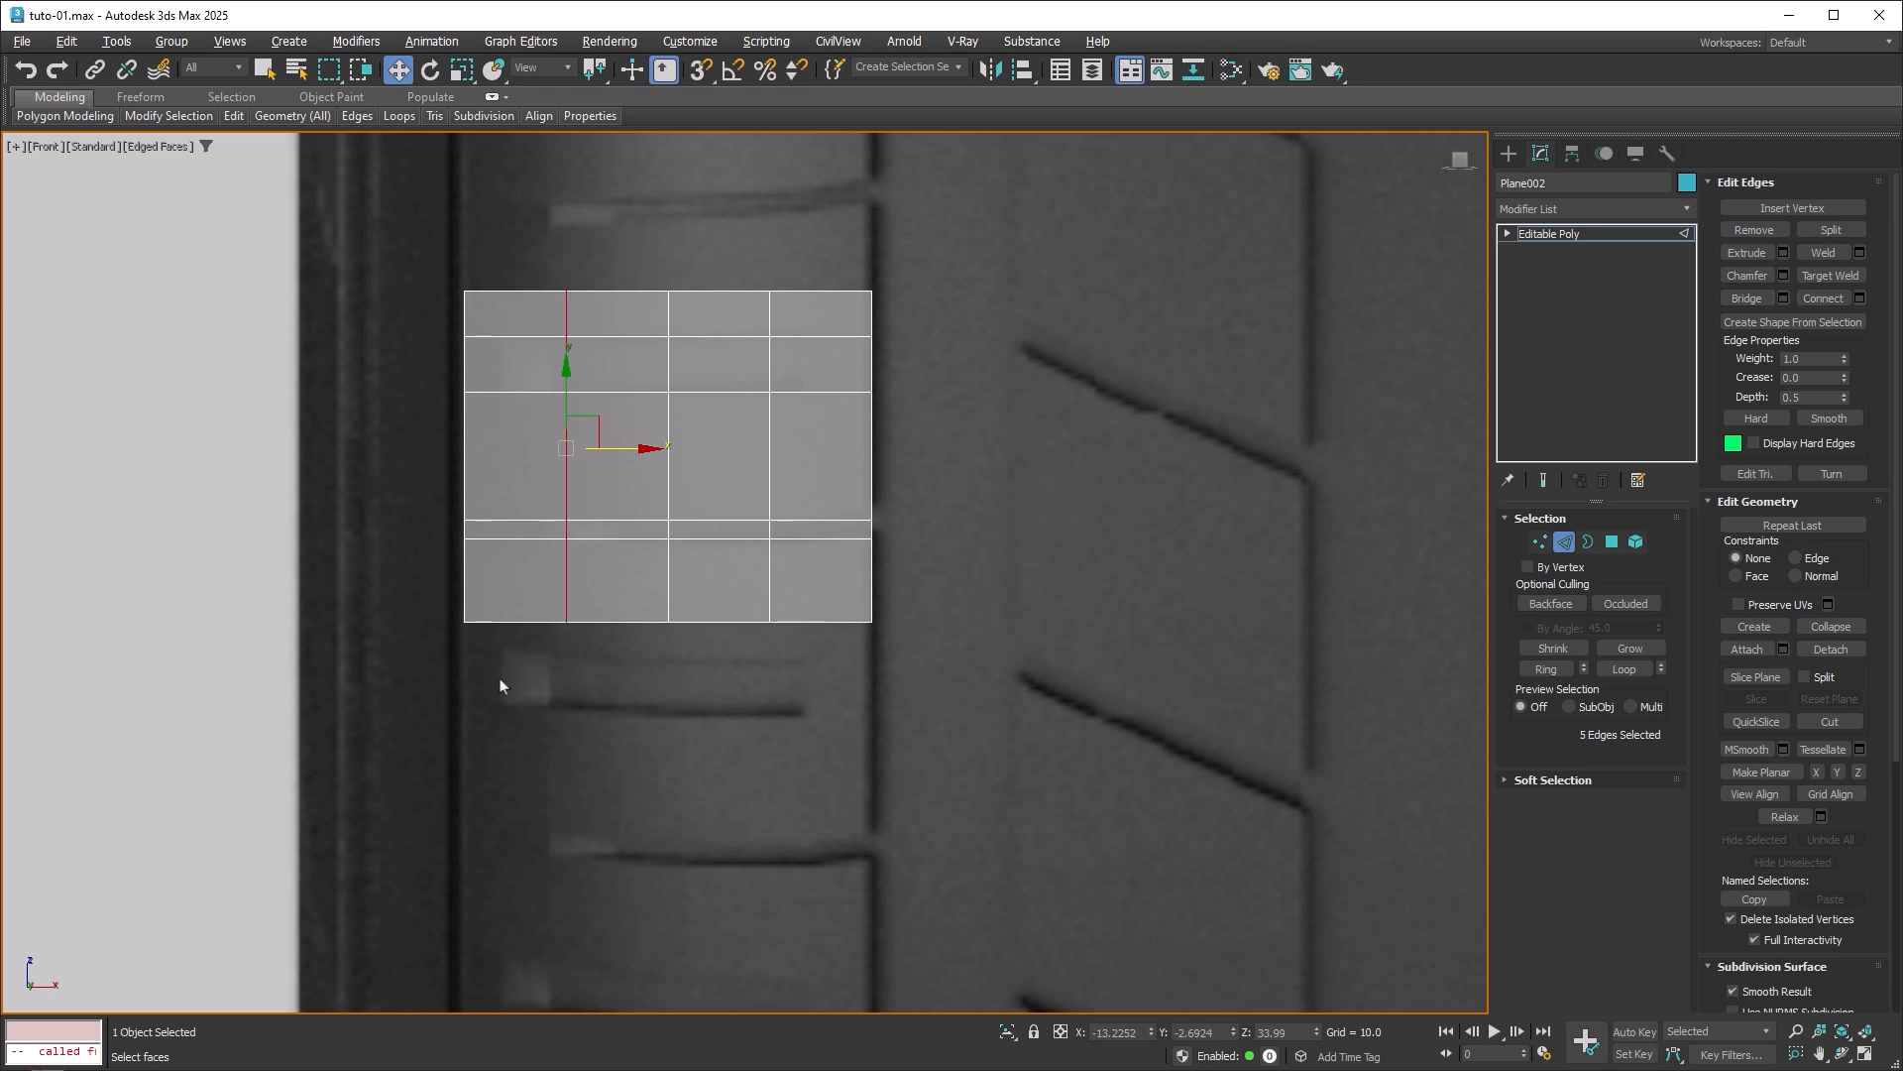
{"action": "left_click_drag", "start_coordinate": [626, 452], "coordinate": [558, 451]}
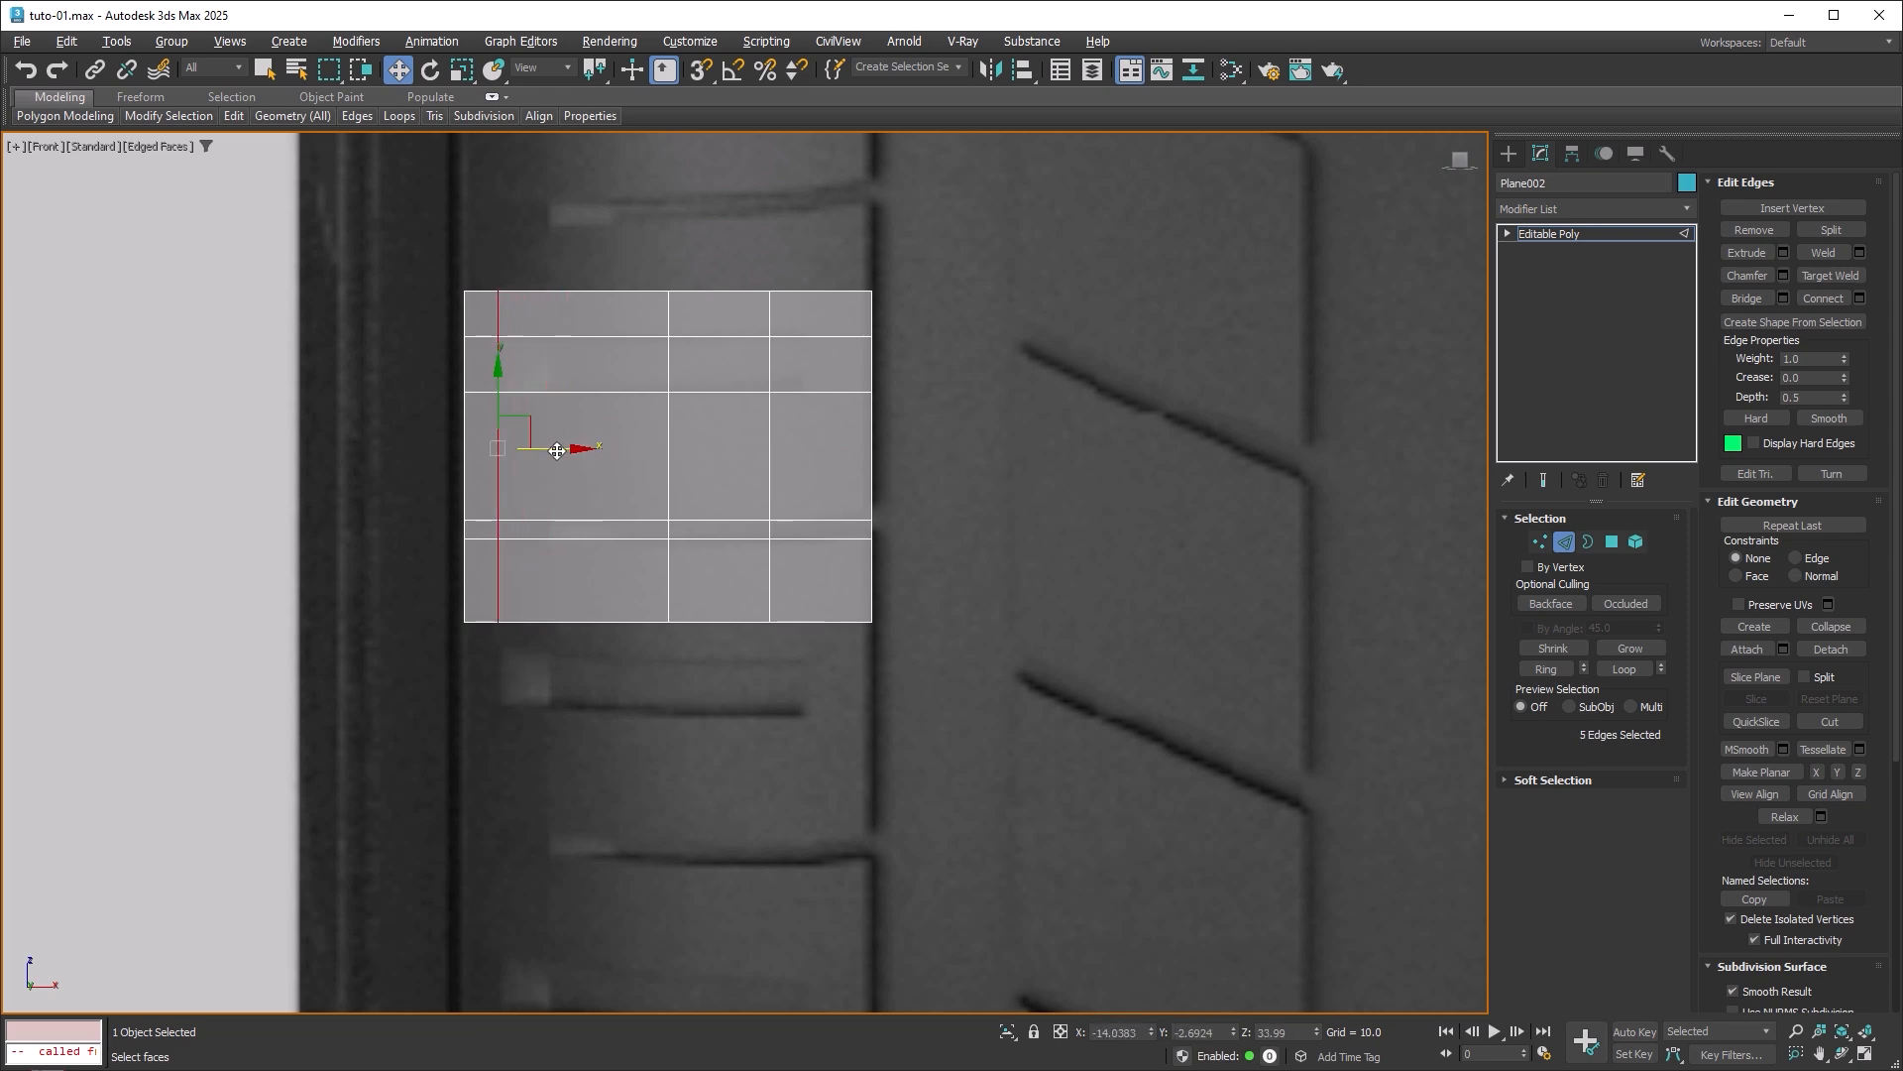
{"action": "double_click", "coordinate": [668, 600]}
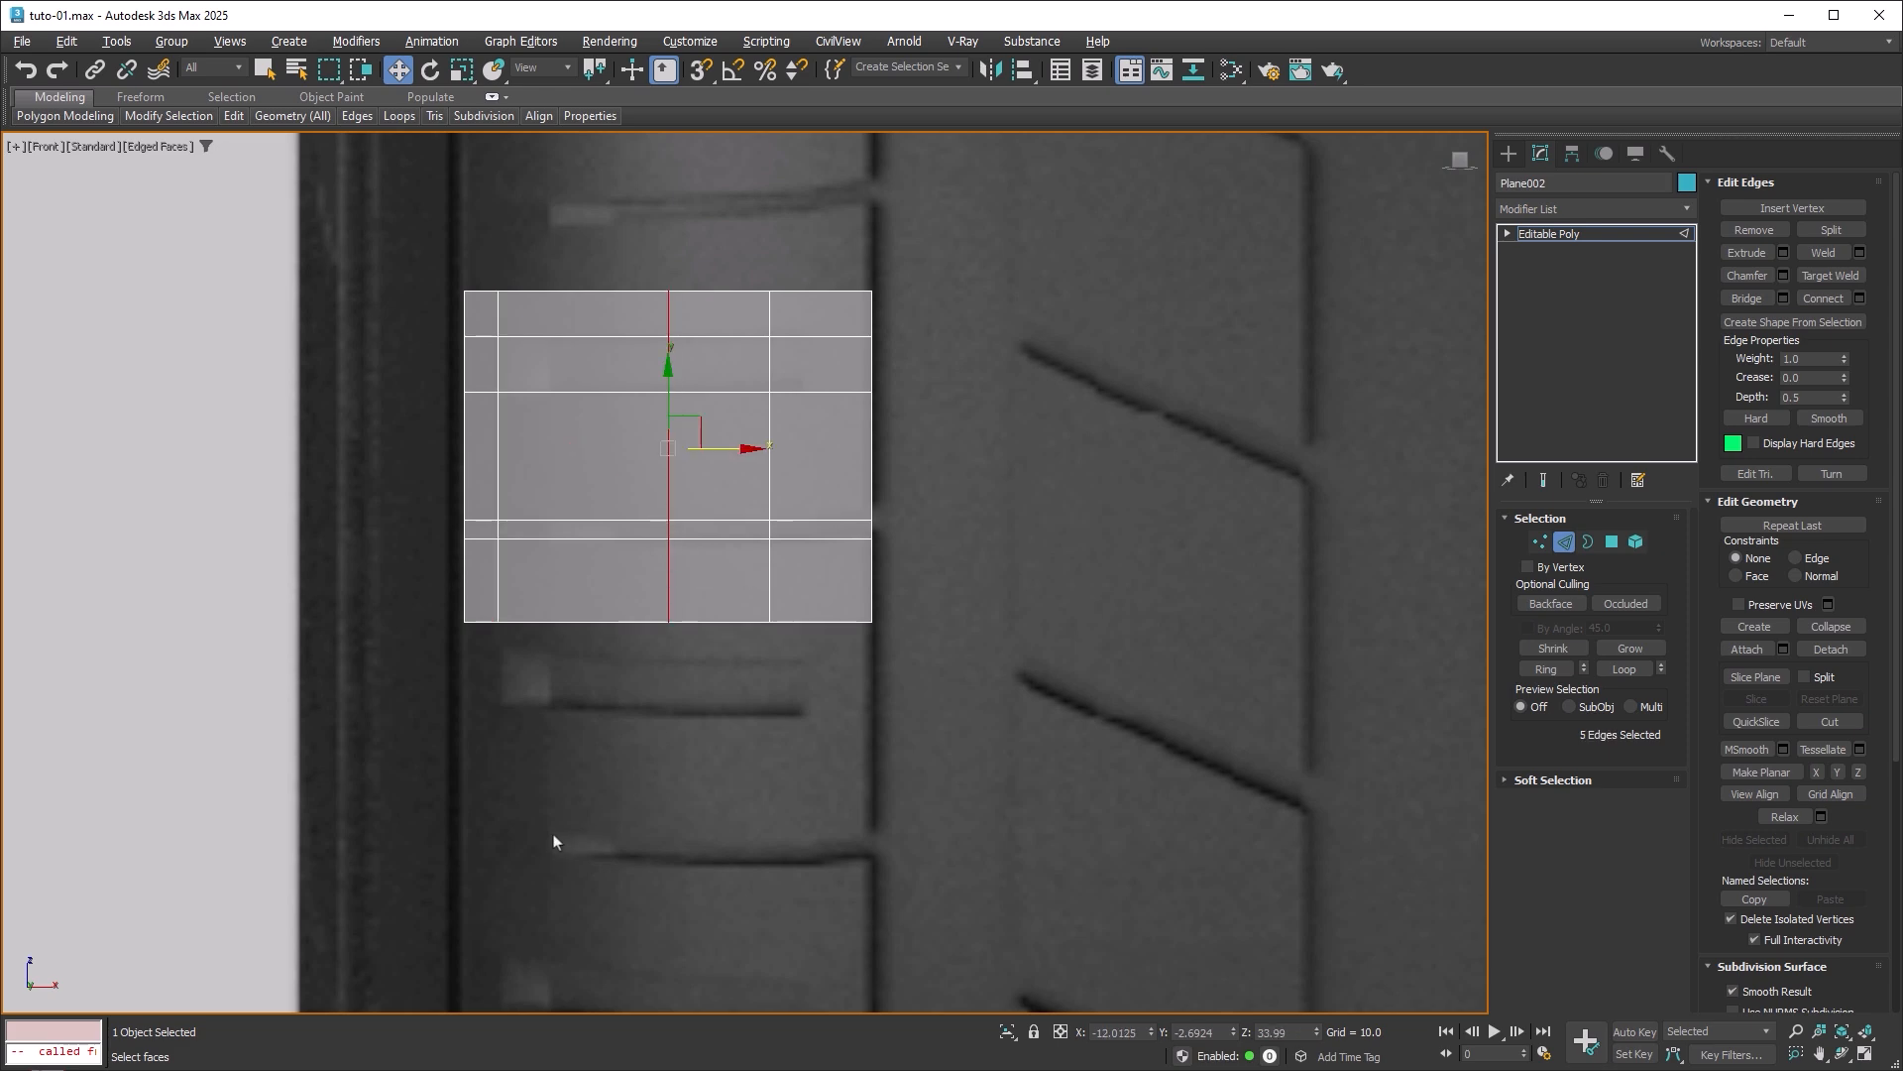
{"action": "left_click_drag", "start_coordinate": [721, 452], "coordinate": [607, 456]}
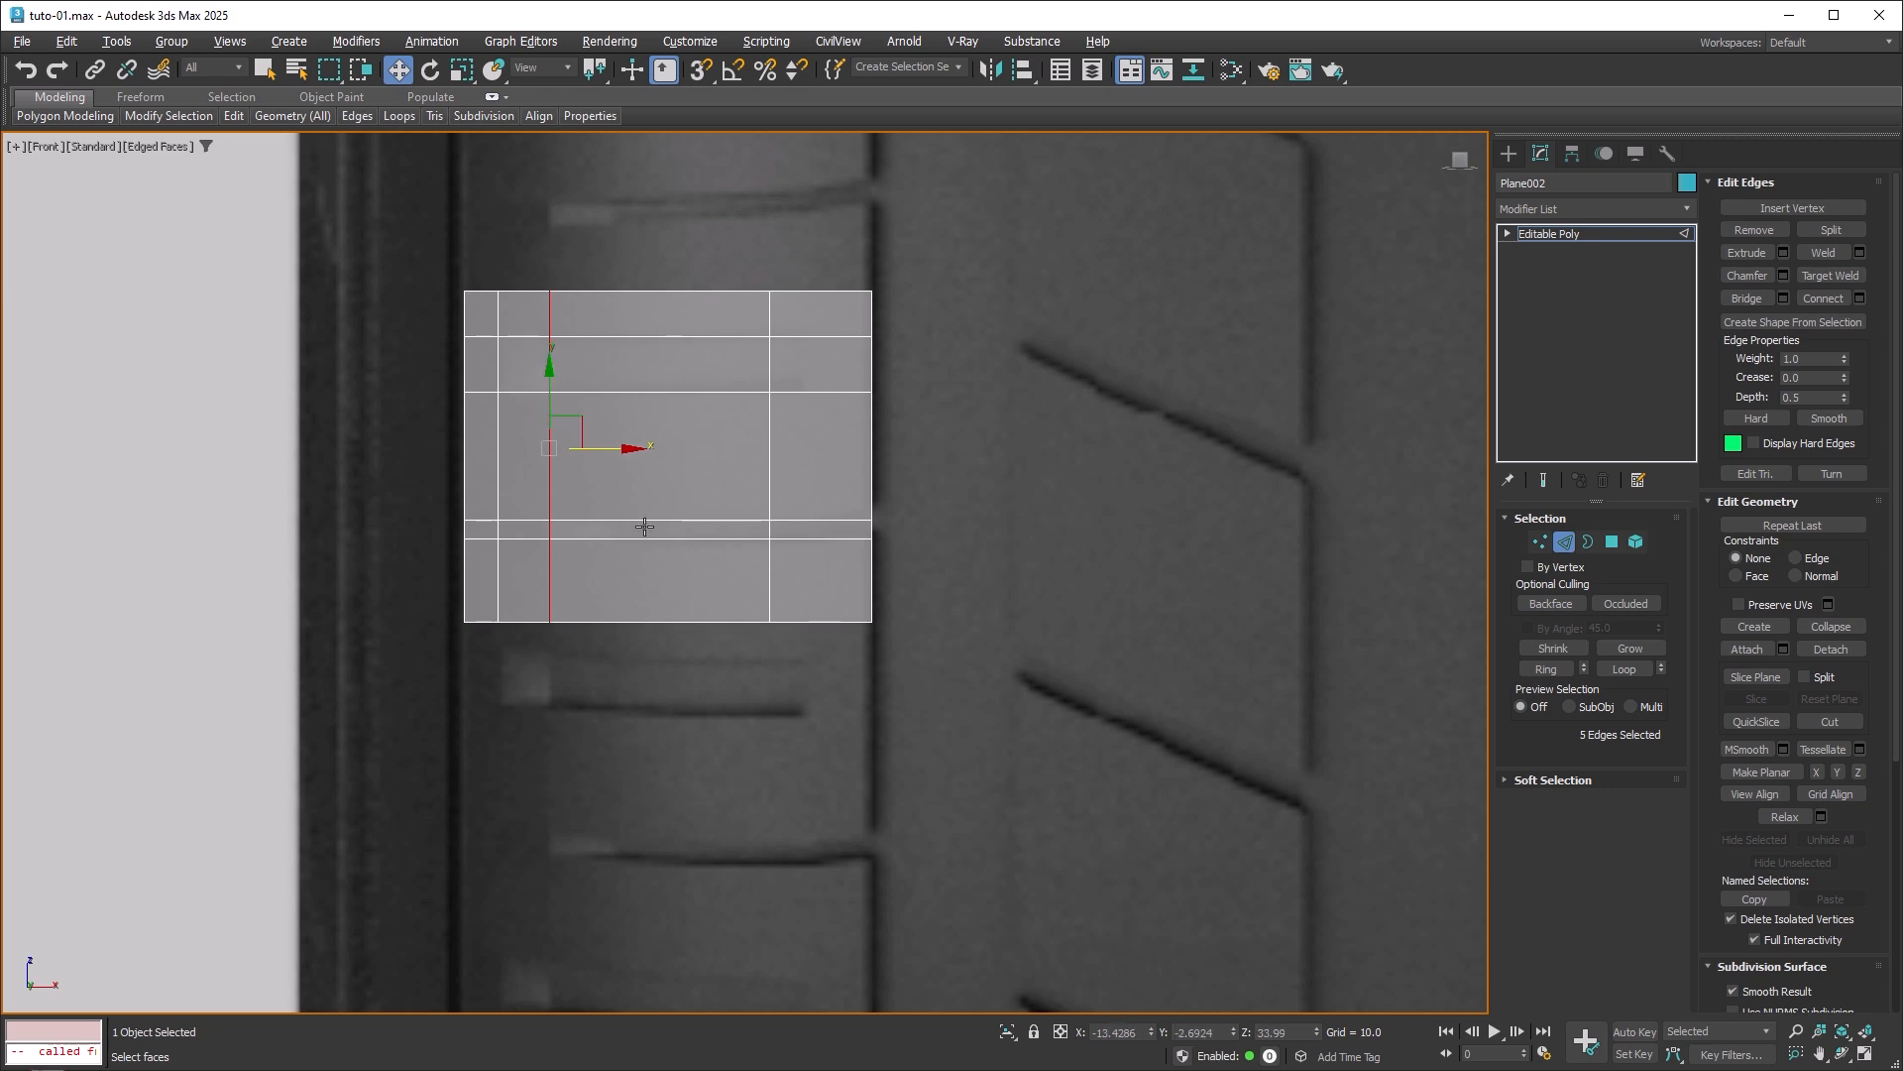
{"action": "double_click", "coordinate": [768, 576]}
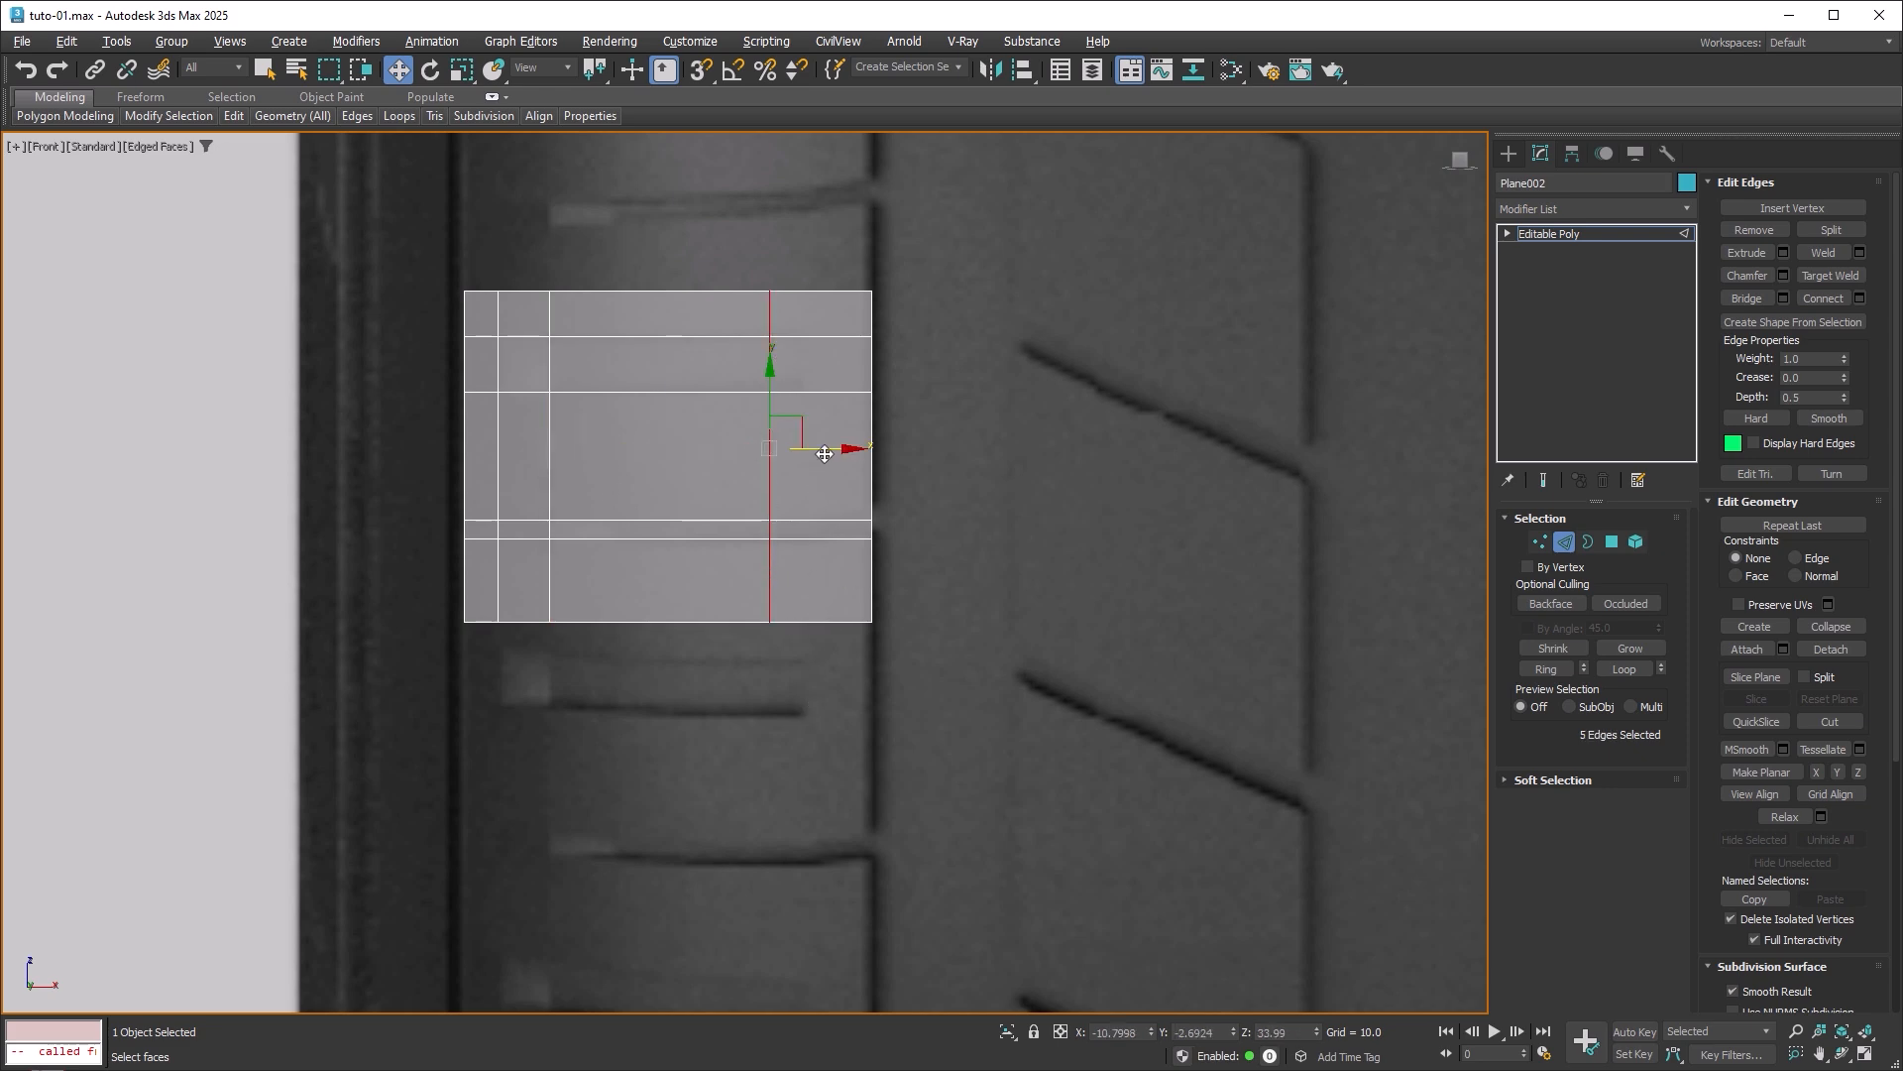
{"action": "left_click_drag", "start_coordinate": [825, 453], "coordinate": [865, 449]}
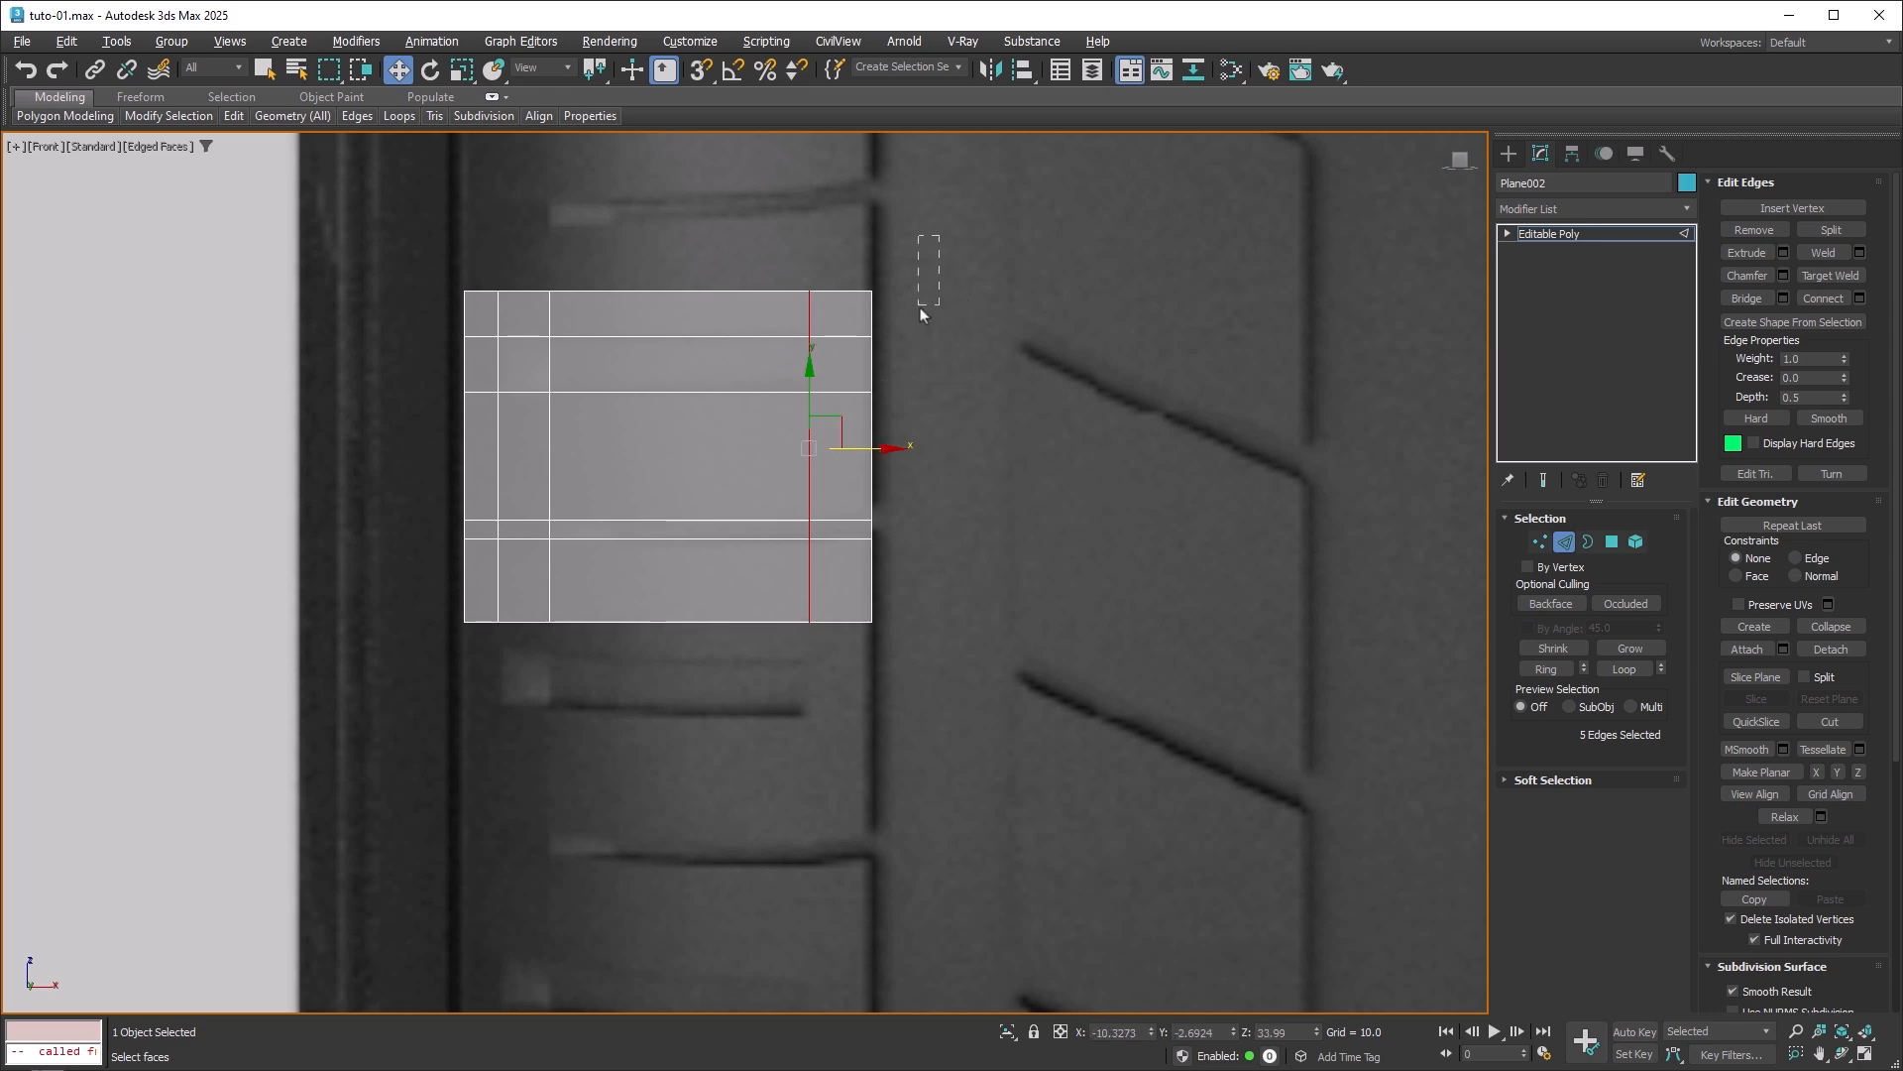
Extend the plane's right border edges along X to the start of the diagonal groove, at about -7.91.
{"action": "left_click_drag", "start_coordinate": [853, 676], "coordinate": [849, 682]}
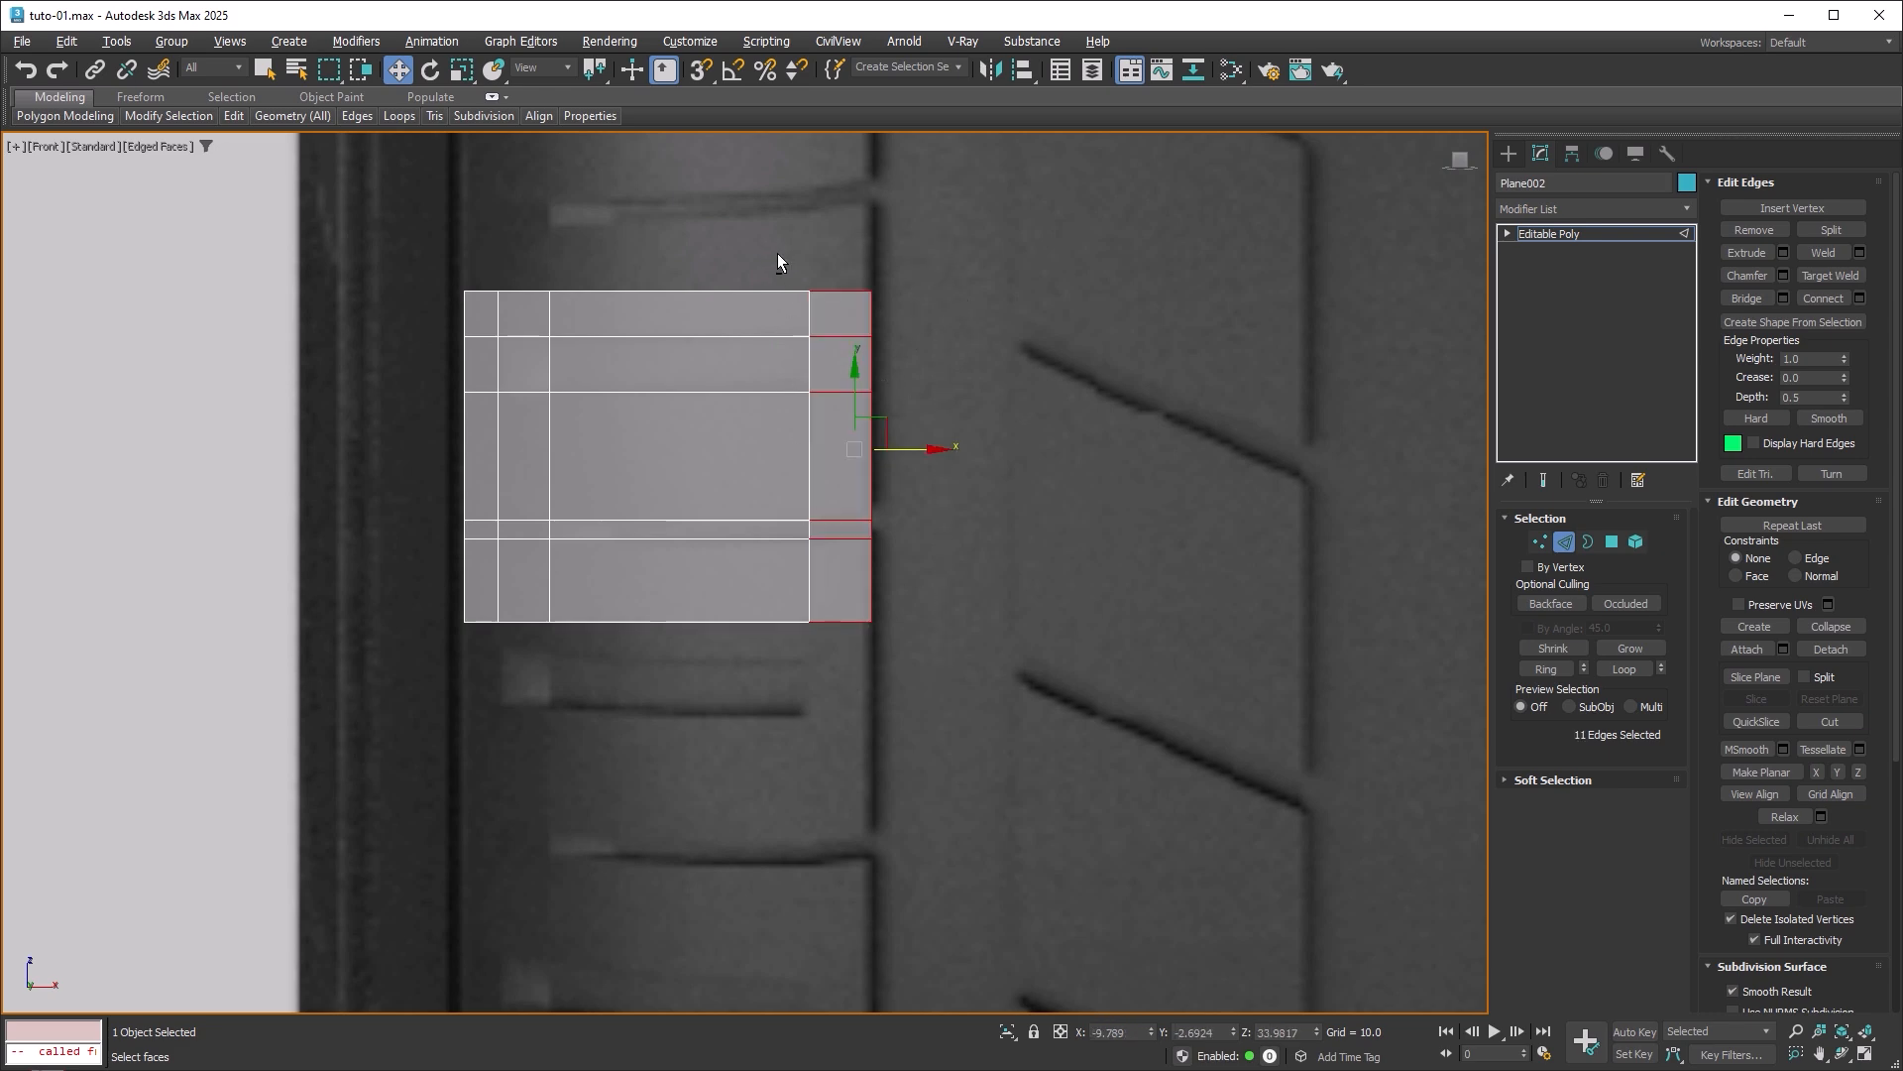
{"action": "left_click_drag", "start_coordinate": [777, 253], "coordinate": [839, 672], "text": "alt"}
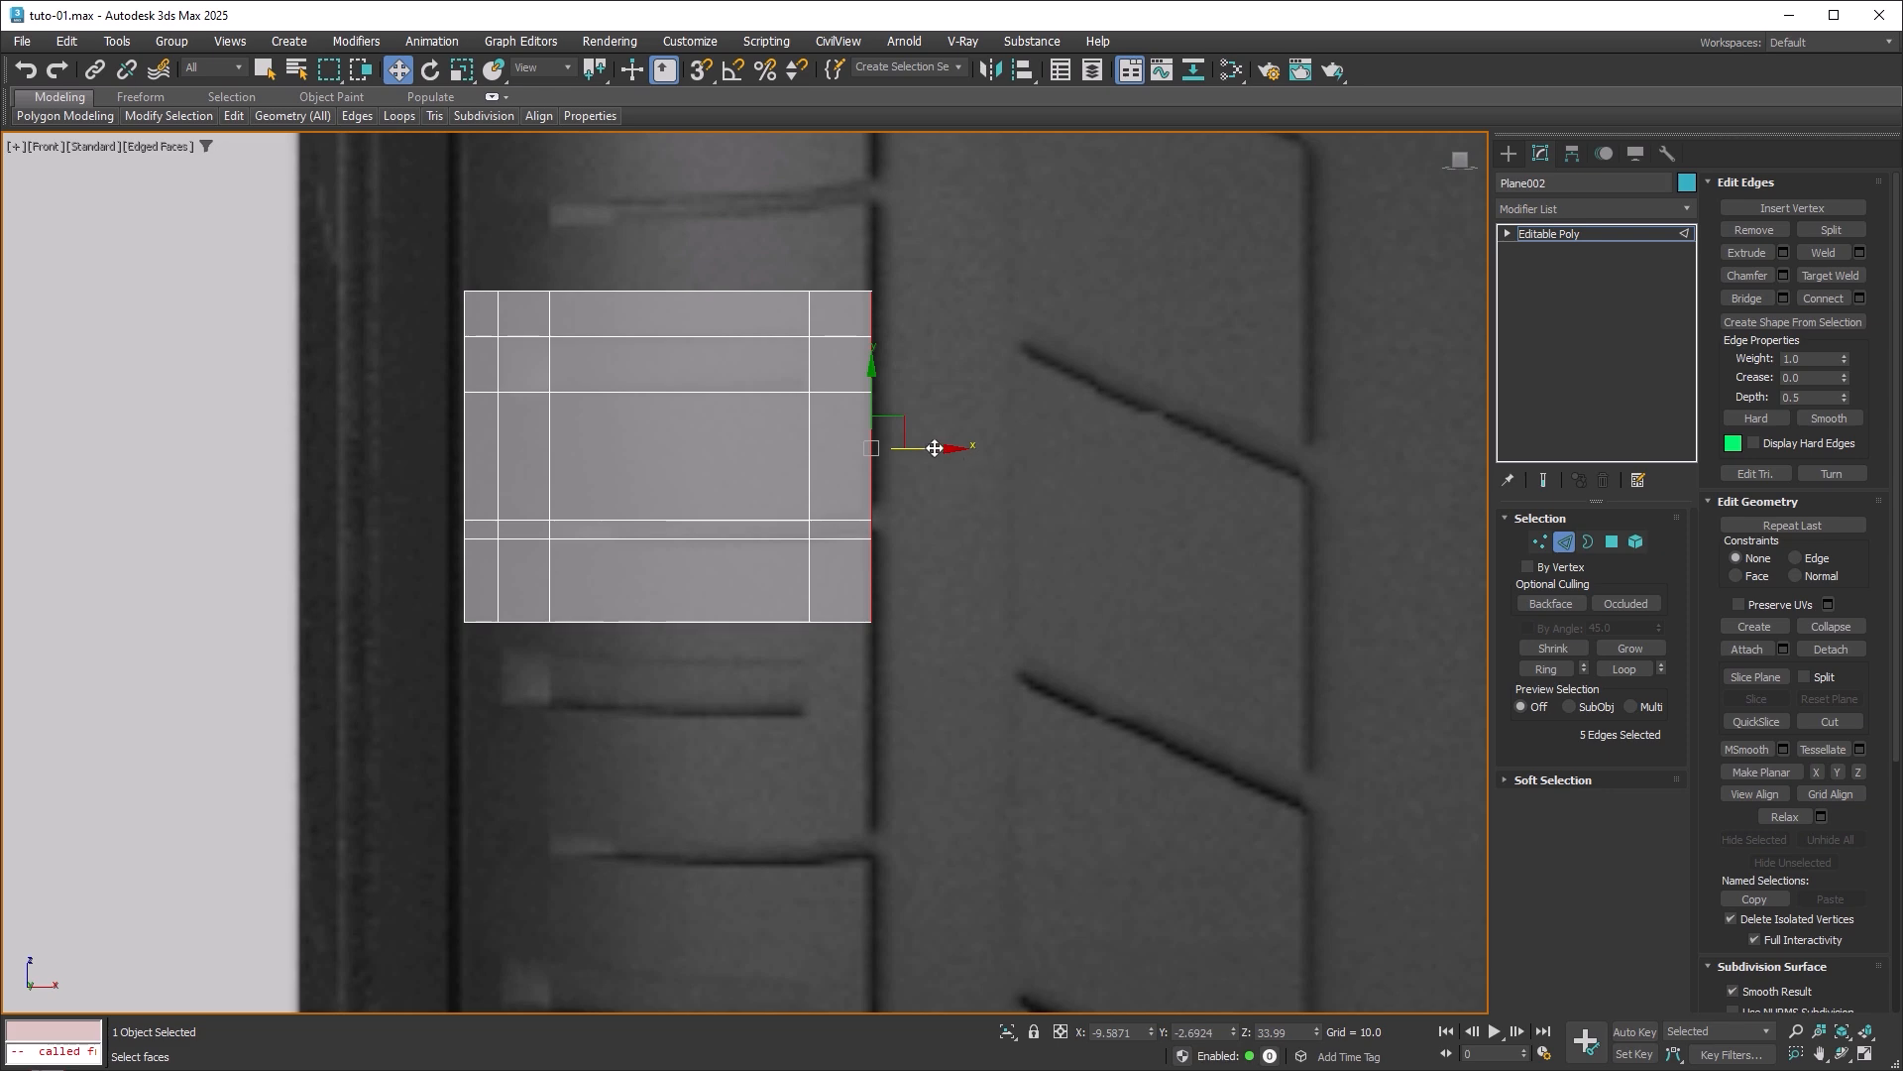
{"action": "left_click_drag", "start_coordinate": [946, 449], "coordinate": [1079, 456], "text": "shift"}
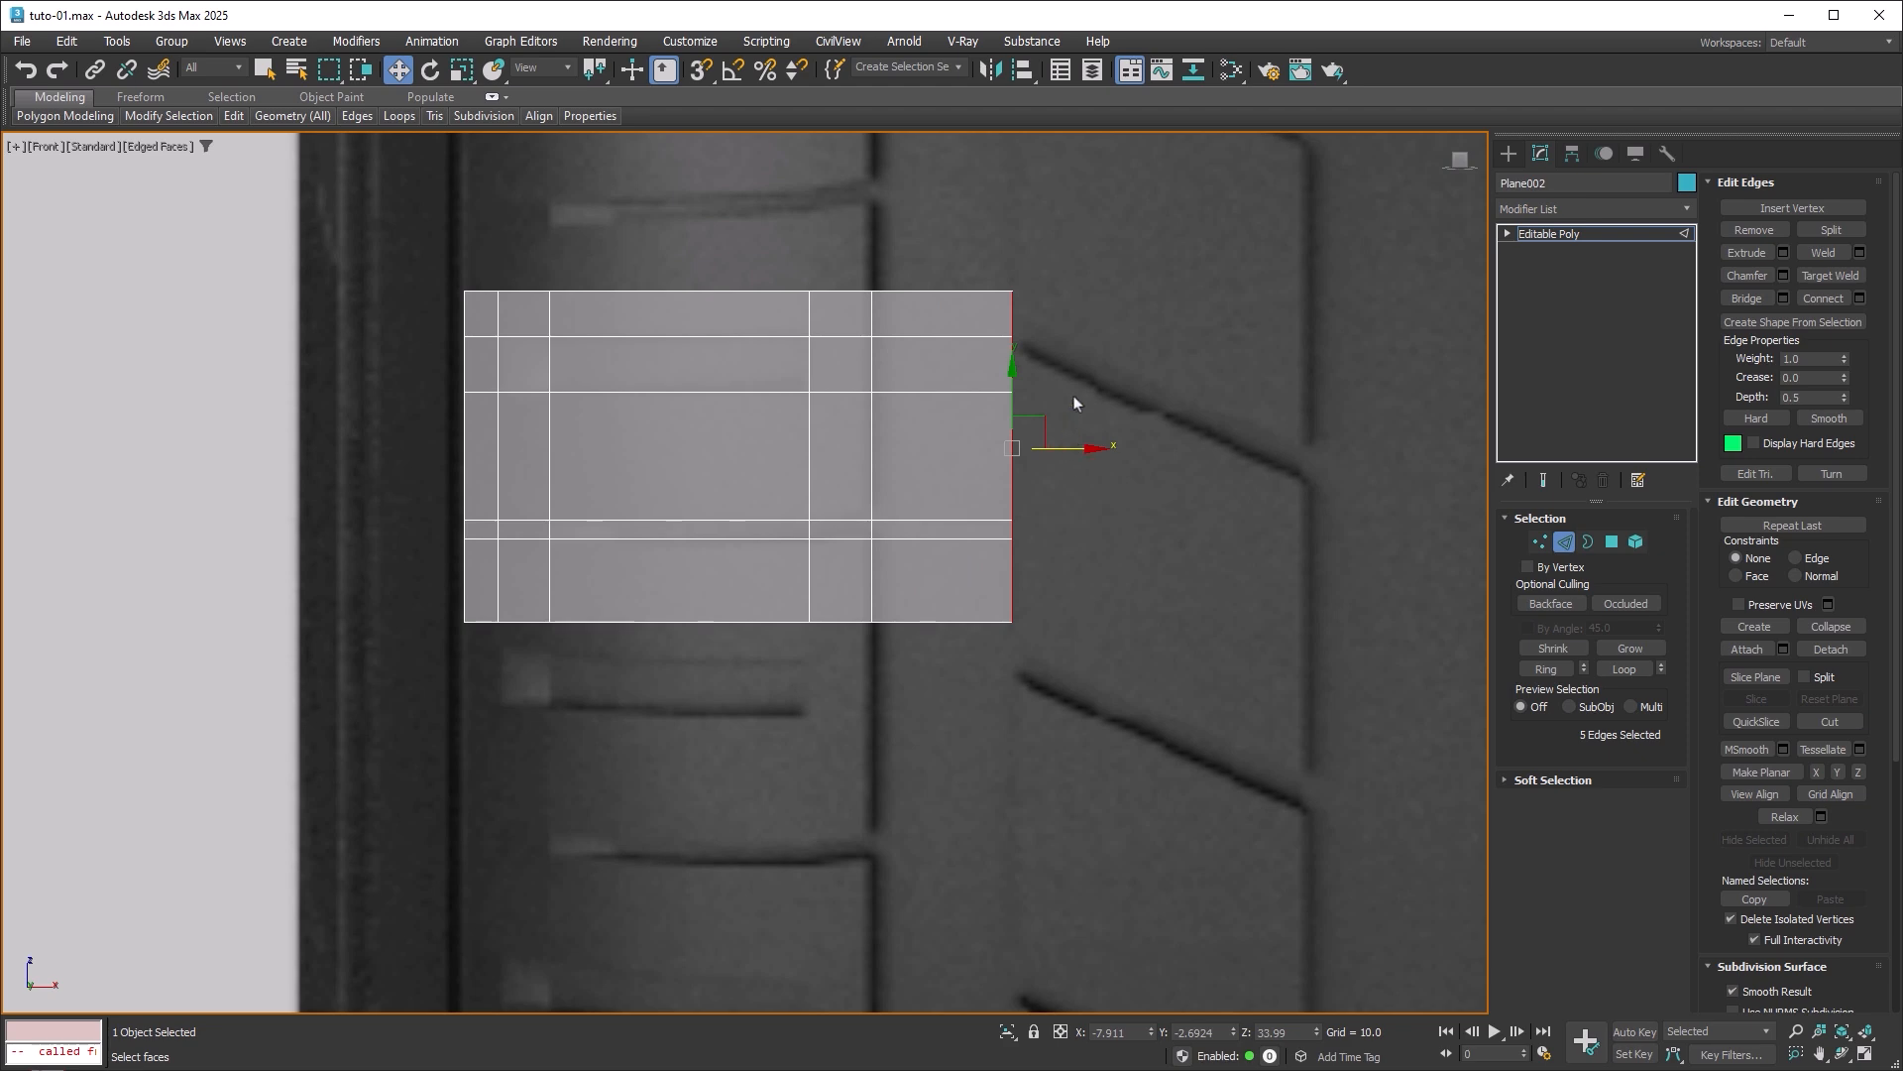
Raise the second and third vertices of the plane's right border to match the start of the diagonal groove.
{"action": "key", "text": "1"}
{"action": "left_click_drag", "start_coordinate": [1004, 359], "coordinate": [1004, 357]}
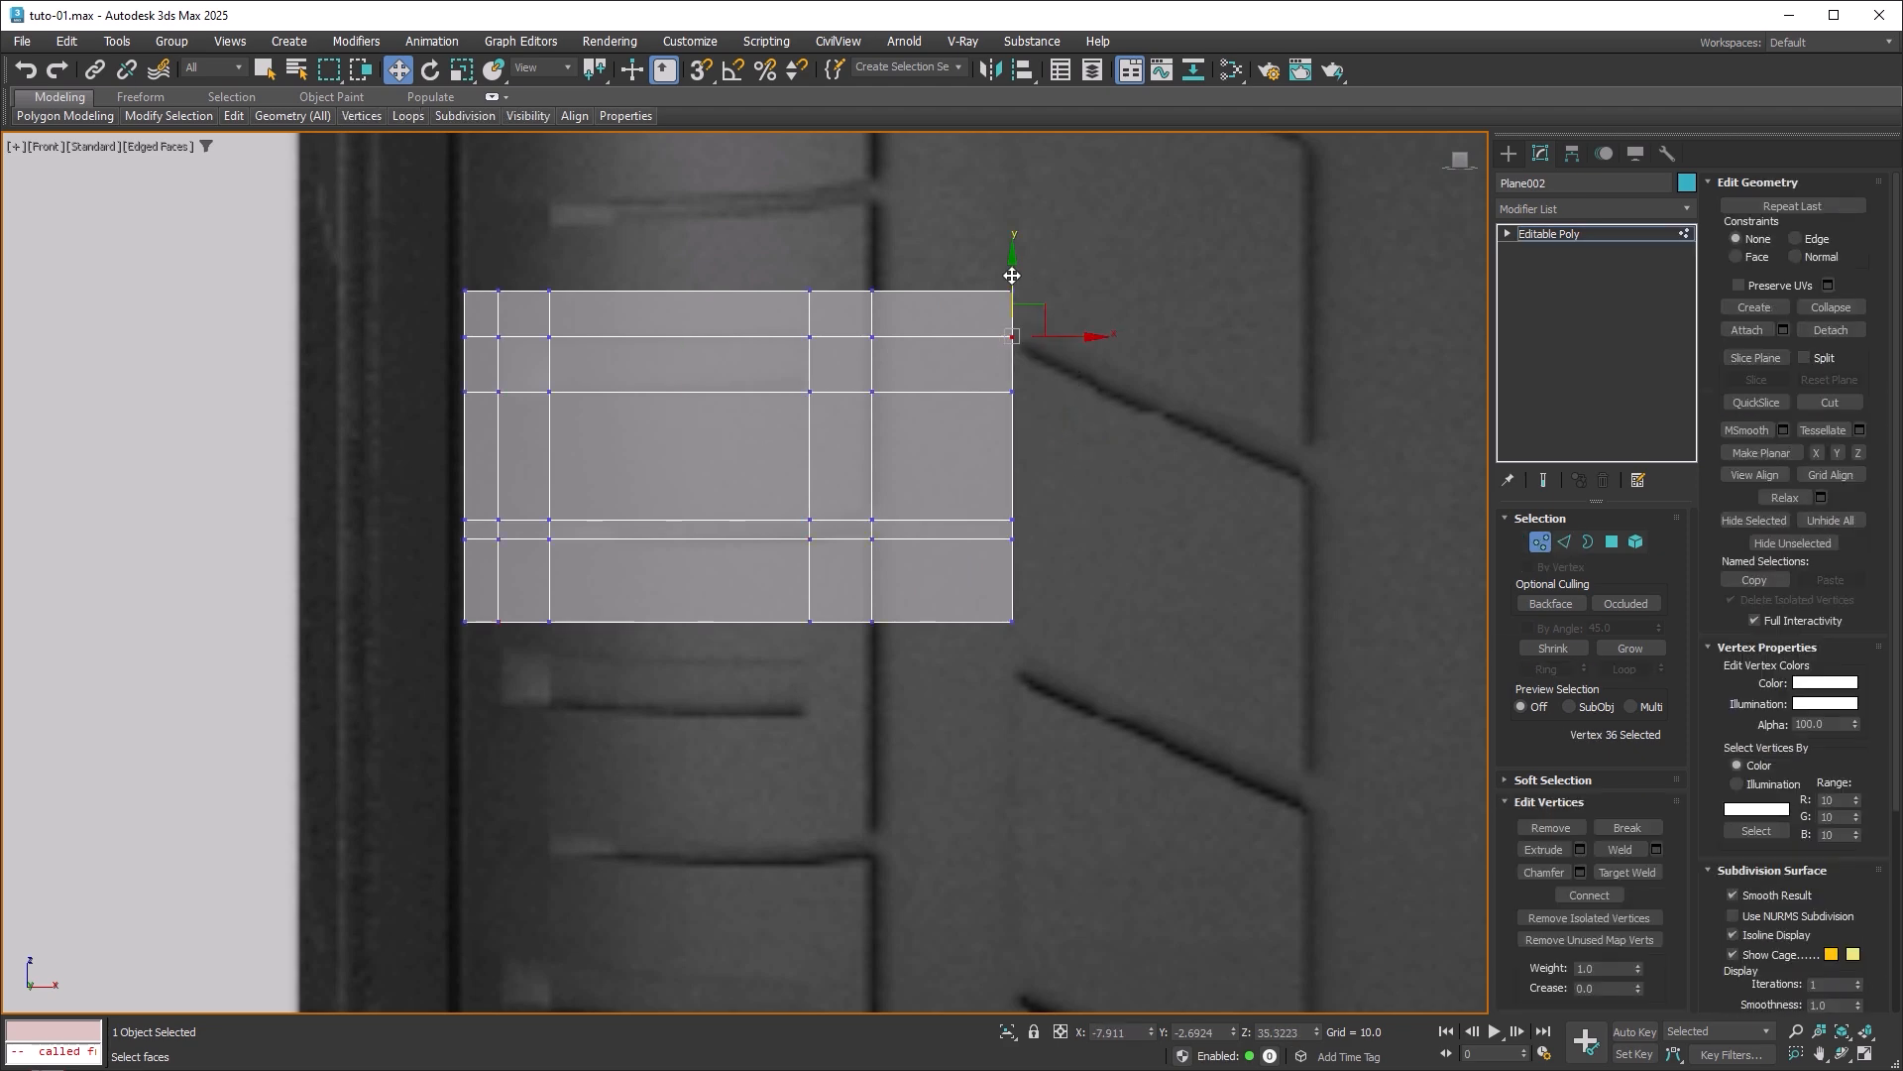
{"action": "left_click_drag", "start_coordinate": [1013, 278], "coordinate": [1021, 259]}
{"action": "left_click", "coordinate": [1013, 391]}
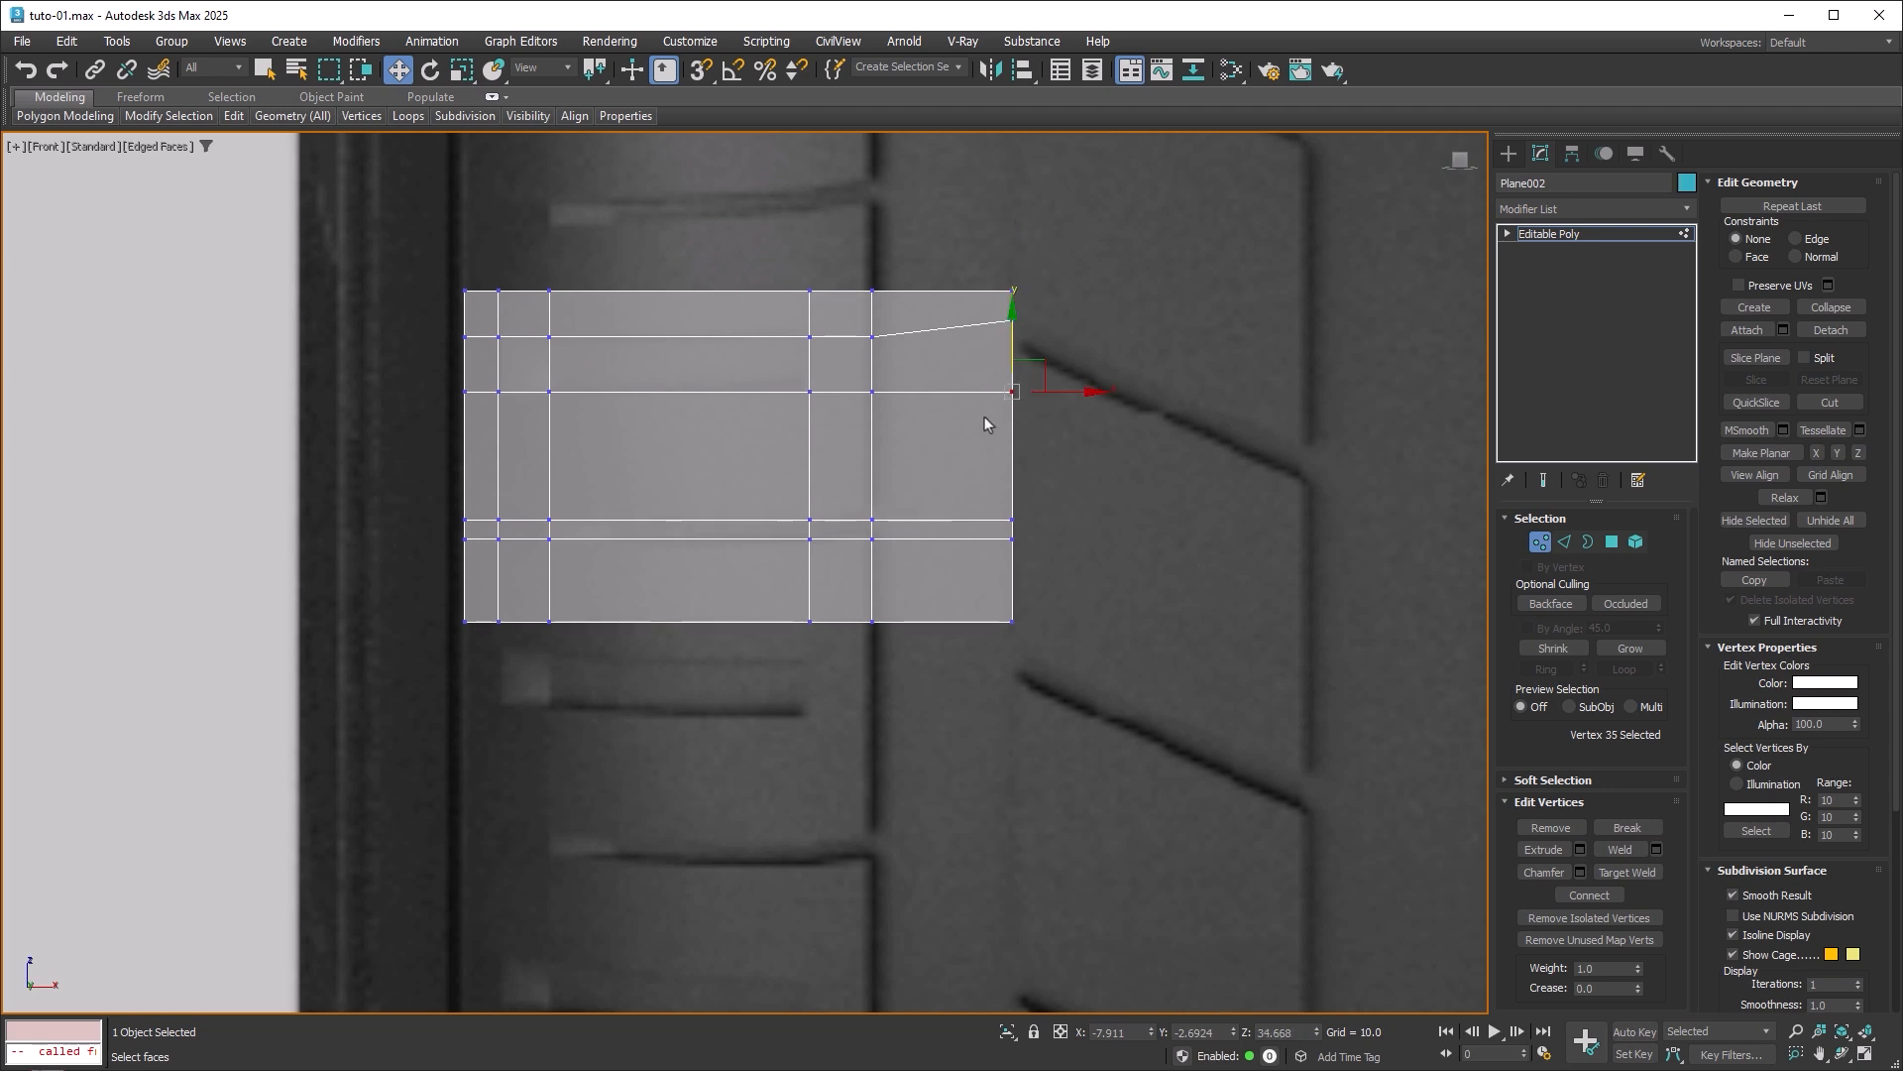
{"action": "left_click_drag", "start_coordinate": [1019, 327], "coordinate": [1030, 289]}
Extend the right border edges to the second vertical groove, X about -4.41, and lower their second and third vertices to follow the diagonal groove.
{"action": "key", "text": "2"}
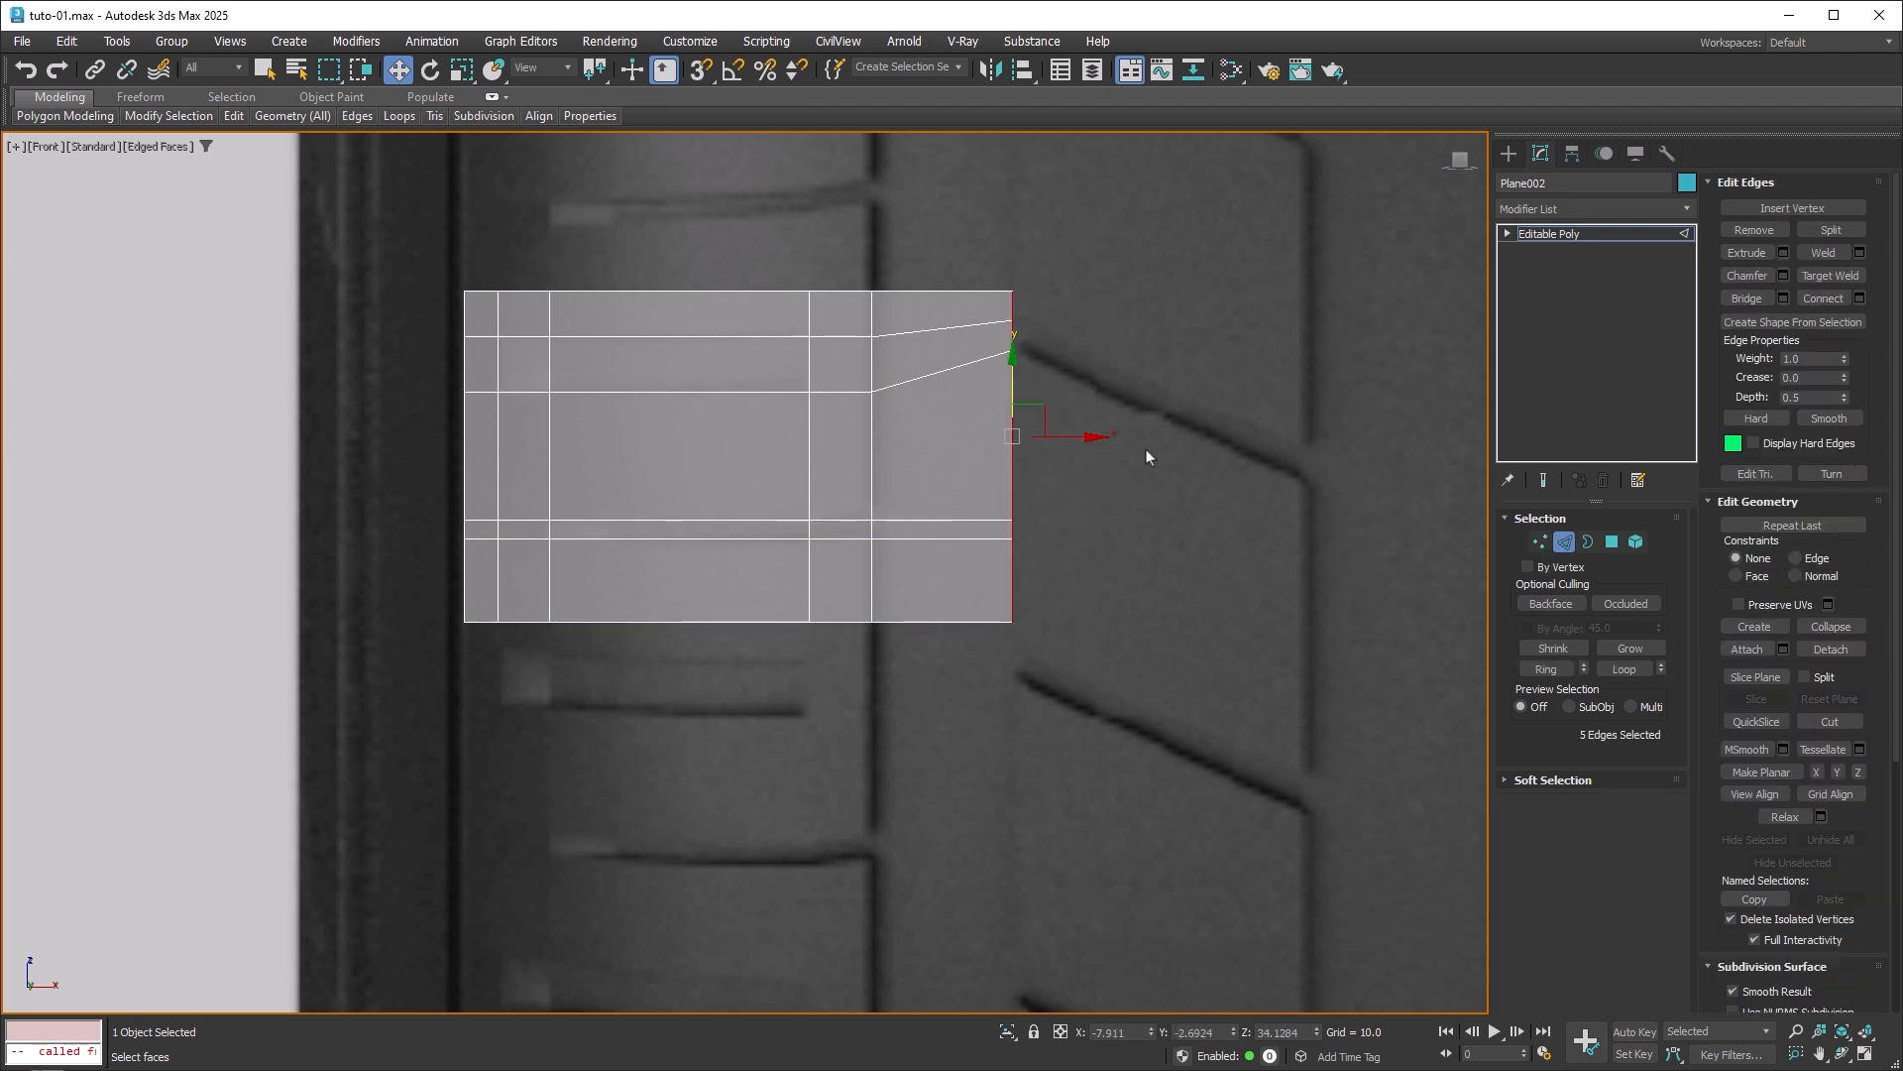
{"action": "left_click_drag", "start_coordinate": [1078, 438], "coordinate": [1372, 437], "text": "shift"}
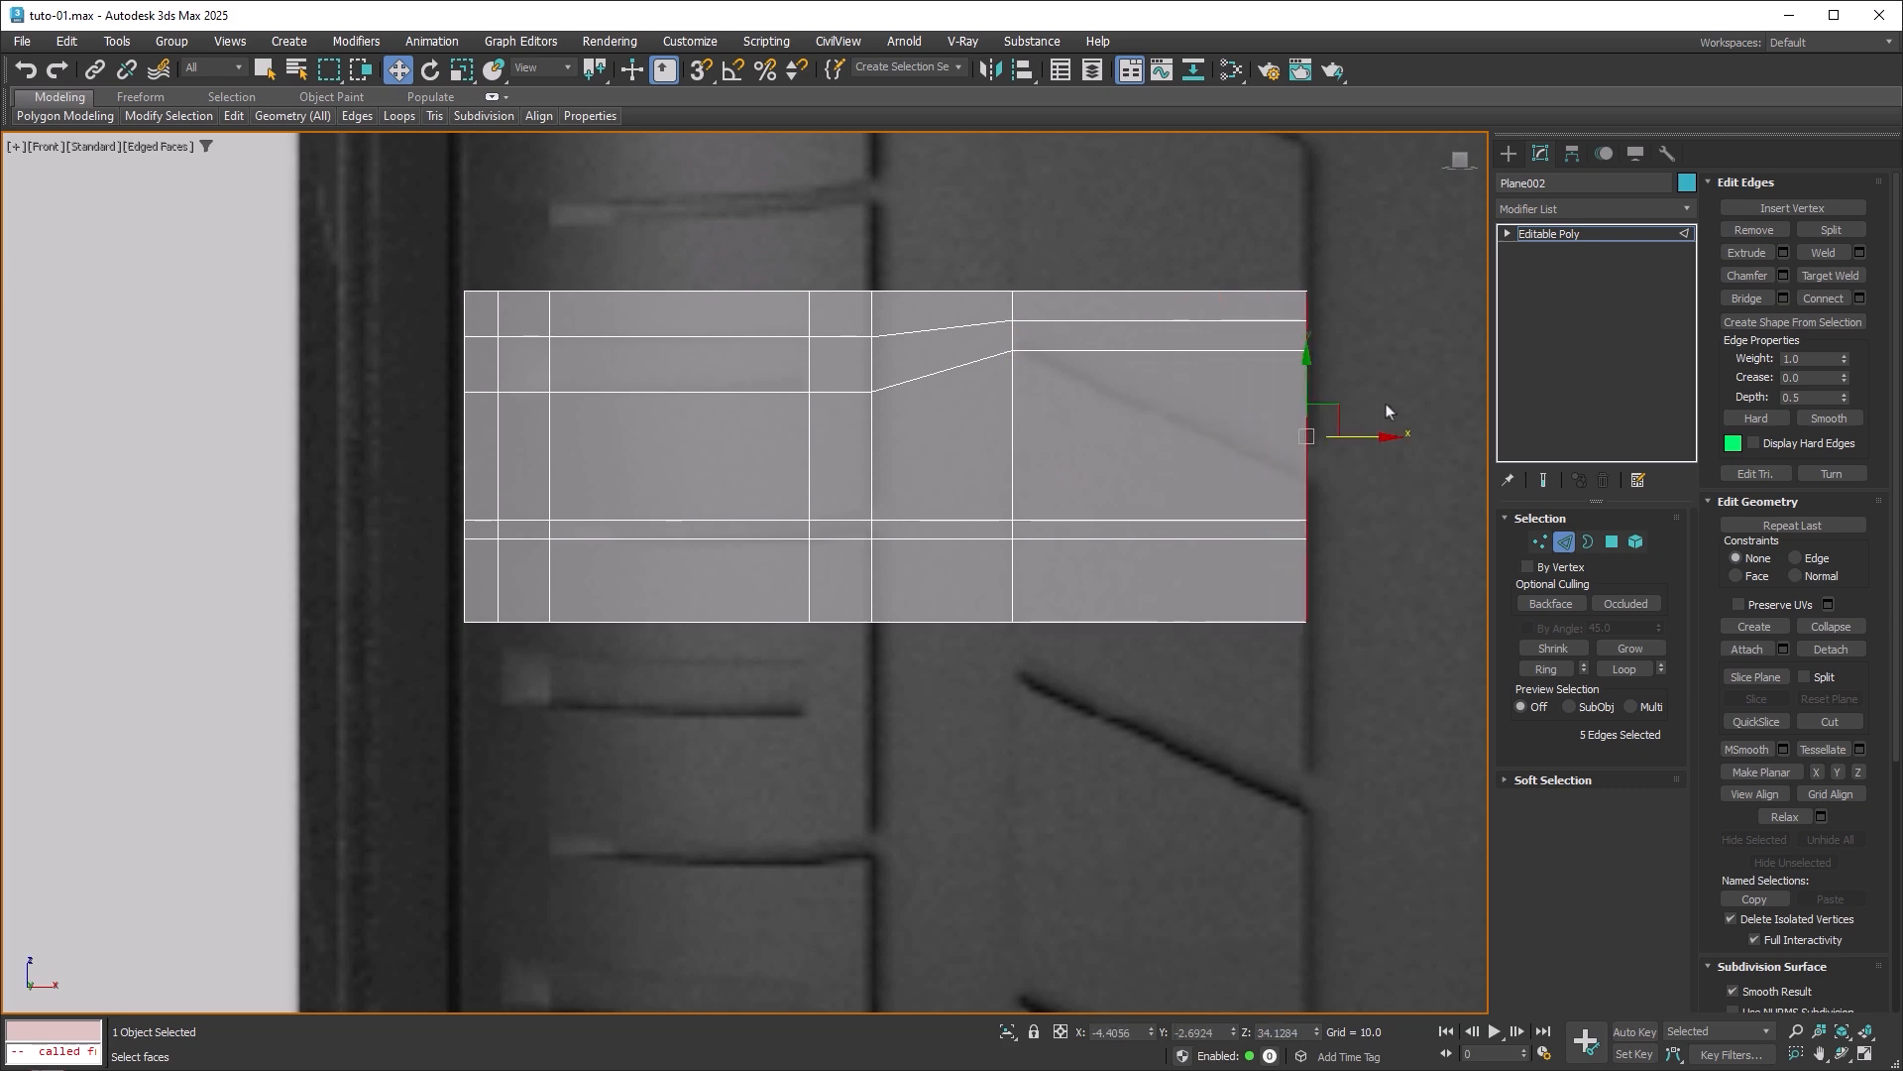
{"action": "key", "text": "1"}
{"action": "left_click_drag", "start_coordinate": [1334, 302], "coordinate": [1307, 402]}
{"action": "left_click_drag", "start_coordinate": [1307, 334], "coordinate": [1303, 393]}
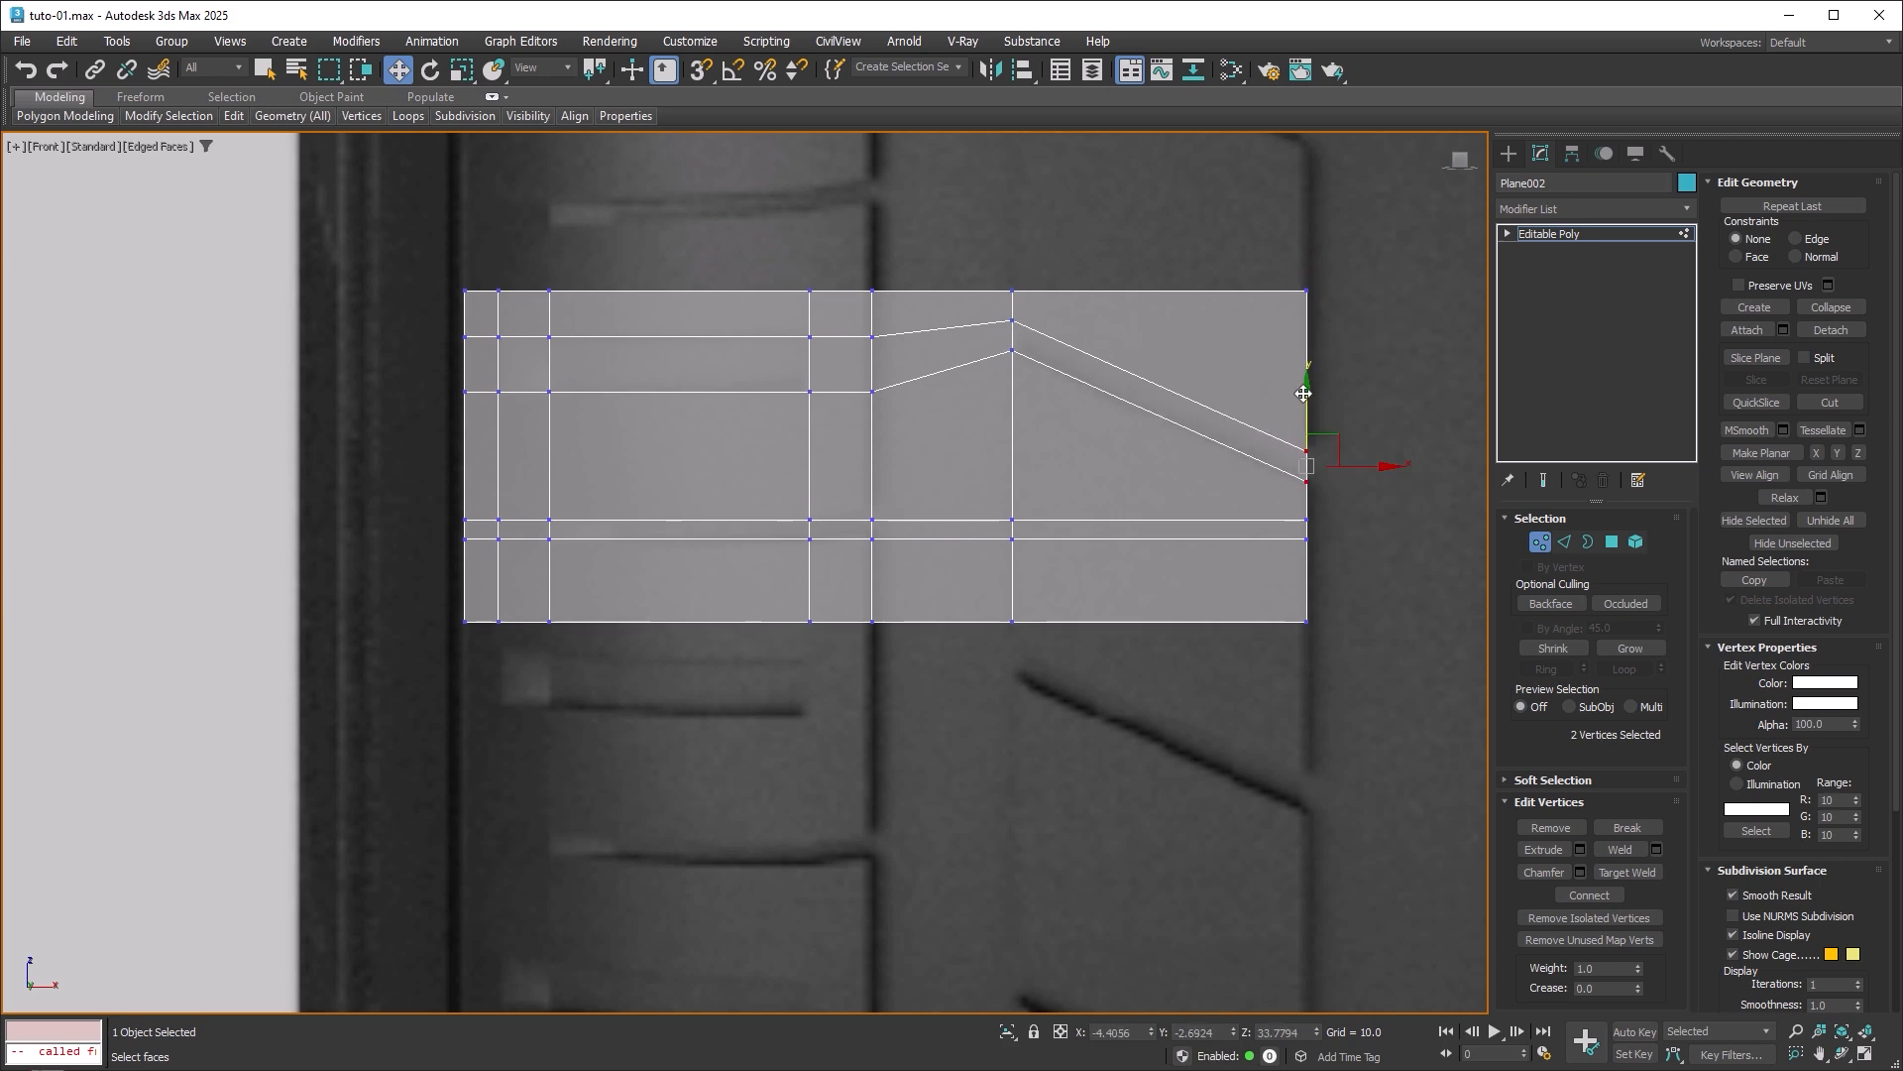
Extend the plane's right border edges from the second vertical groove to the start of the zigzag groove.
{"action": "left_click", "coordinate": [1564, 541]}
{"action": "middle_click_drag", "start_coordinate": [1363, 493], "coordinate": [844, 499]}
{"action": "left_click_drag", "start_coordinate": [844, 499], "coordinate": [1039, 501], "text": "shift"}
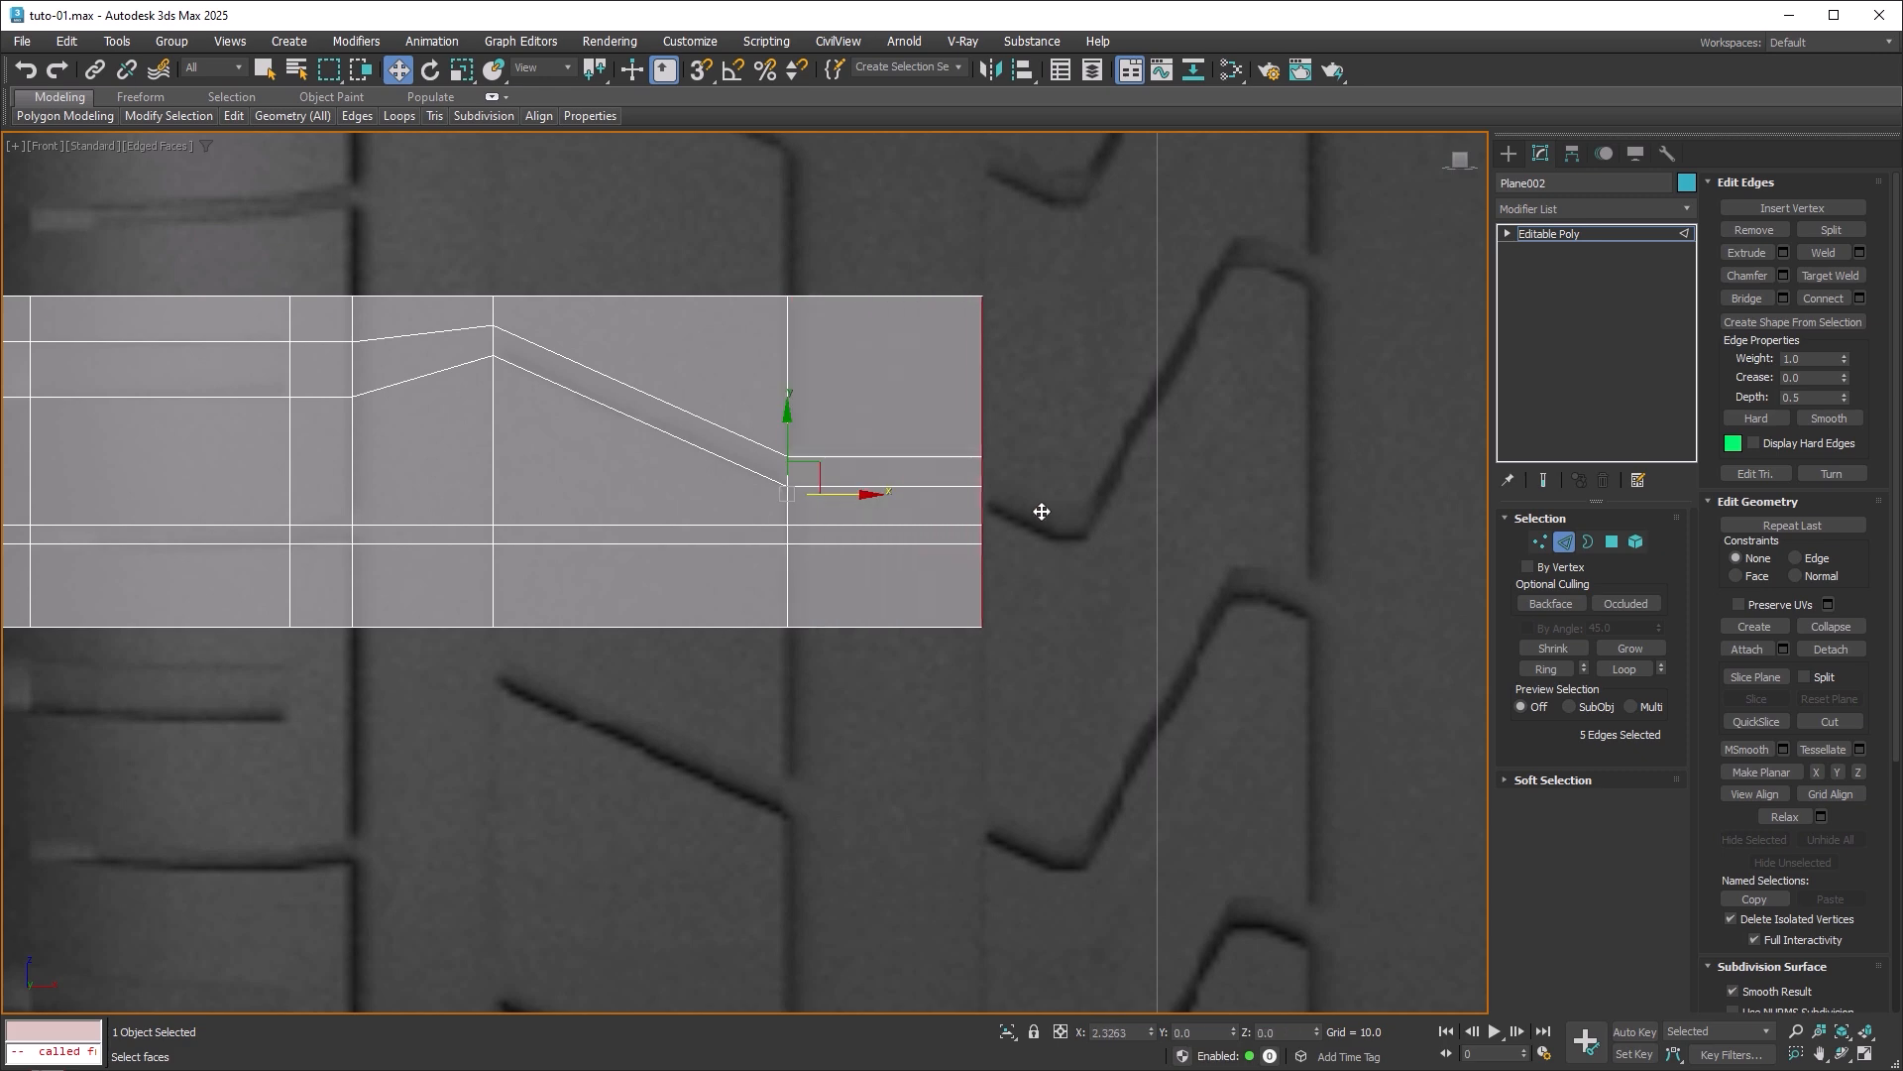
Lower the four inner vertices of the plane's right border to meet the start of the zigzag groove.
{"action": "middle_click_drag", "start_coordinate": [1039, 501], "coordinate": [595, 579]}
{"action": "key", "text": "1"}
{"action": "left_click_drag", "start_coordinate": [591, 502], "coordinate": [521, 656]}
{"action": "left_click_drag", "start_coordinate": [539, 507], "coordinate": [539, 527]}
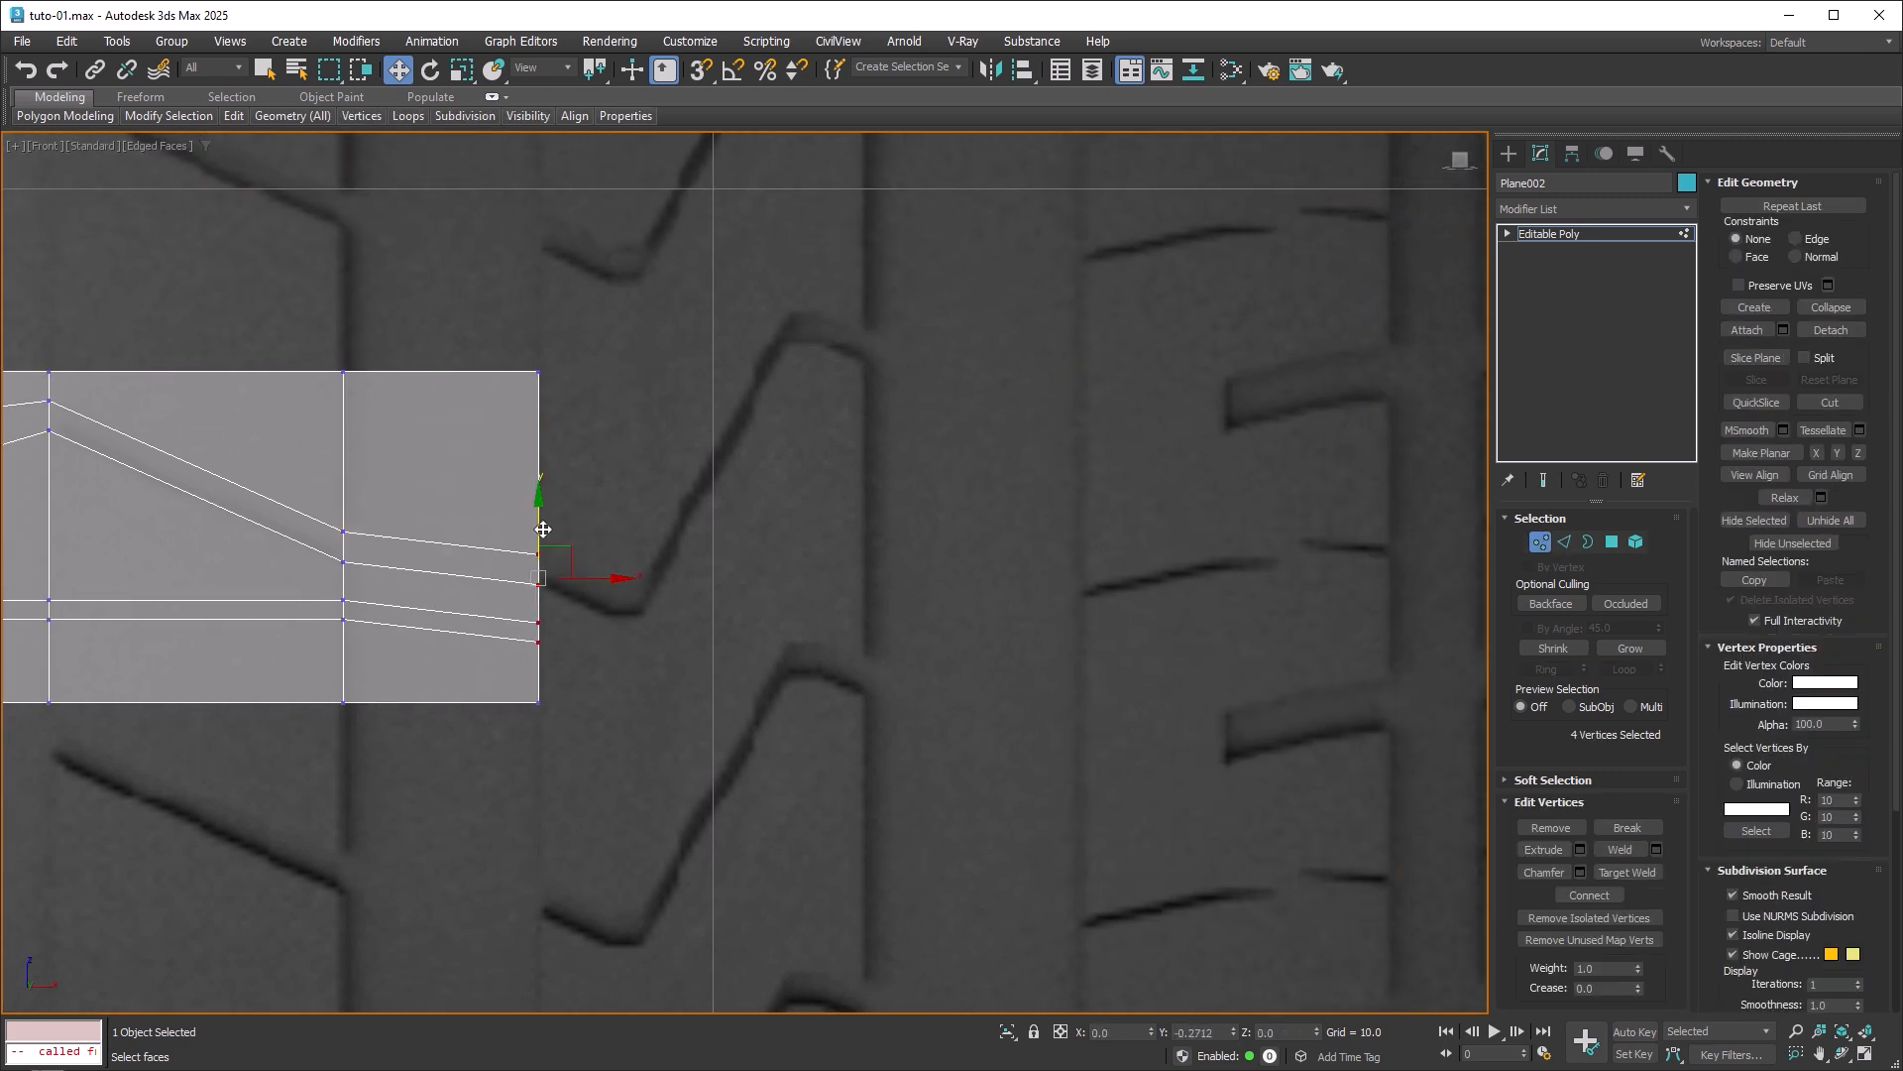
Extend the right border edges in sections through the zigzag groove's low and high bends to its right end, X about 1.82.
{"action": "key", "text": "2"}
{"action": "left_click_drag", "start_coordinate": [593, 586], "coordinate": [817, 403], "text": "shift"}
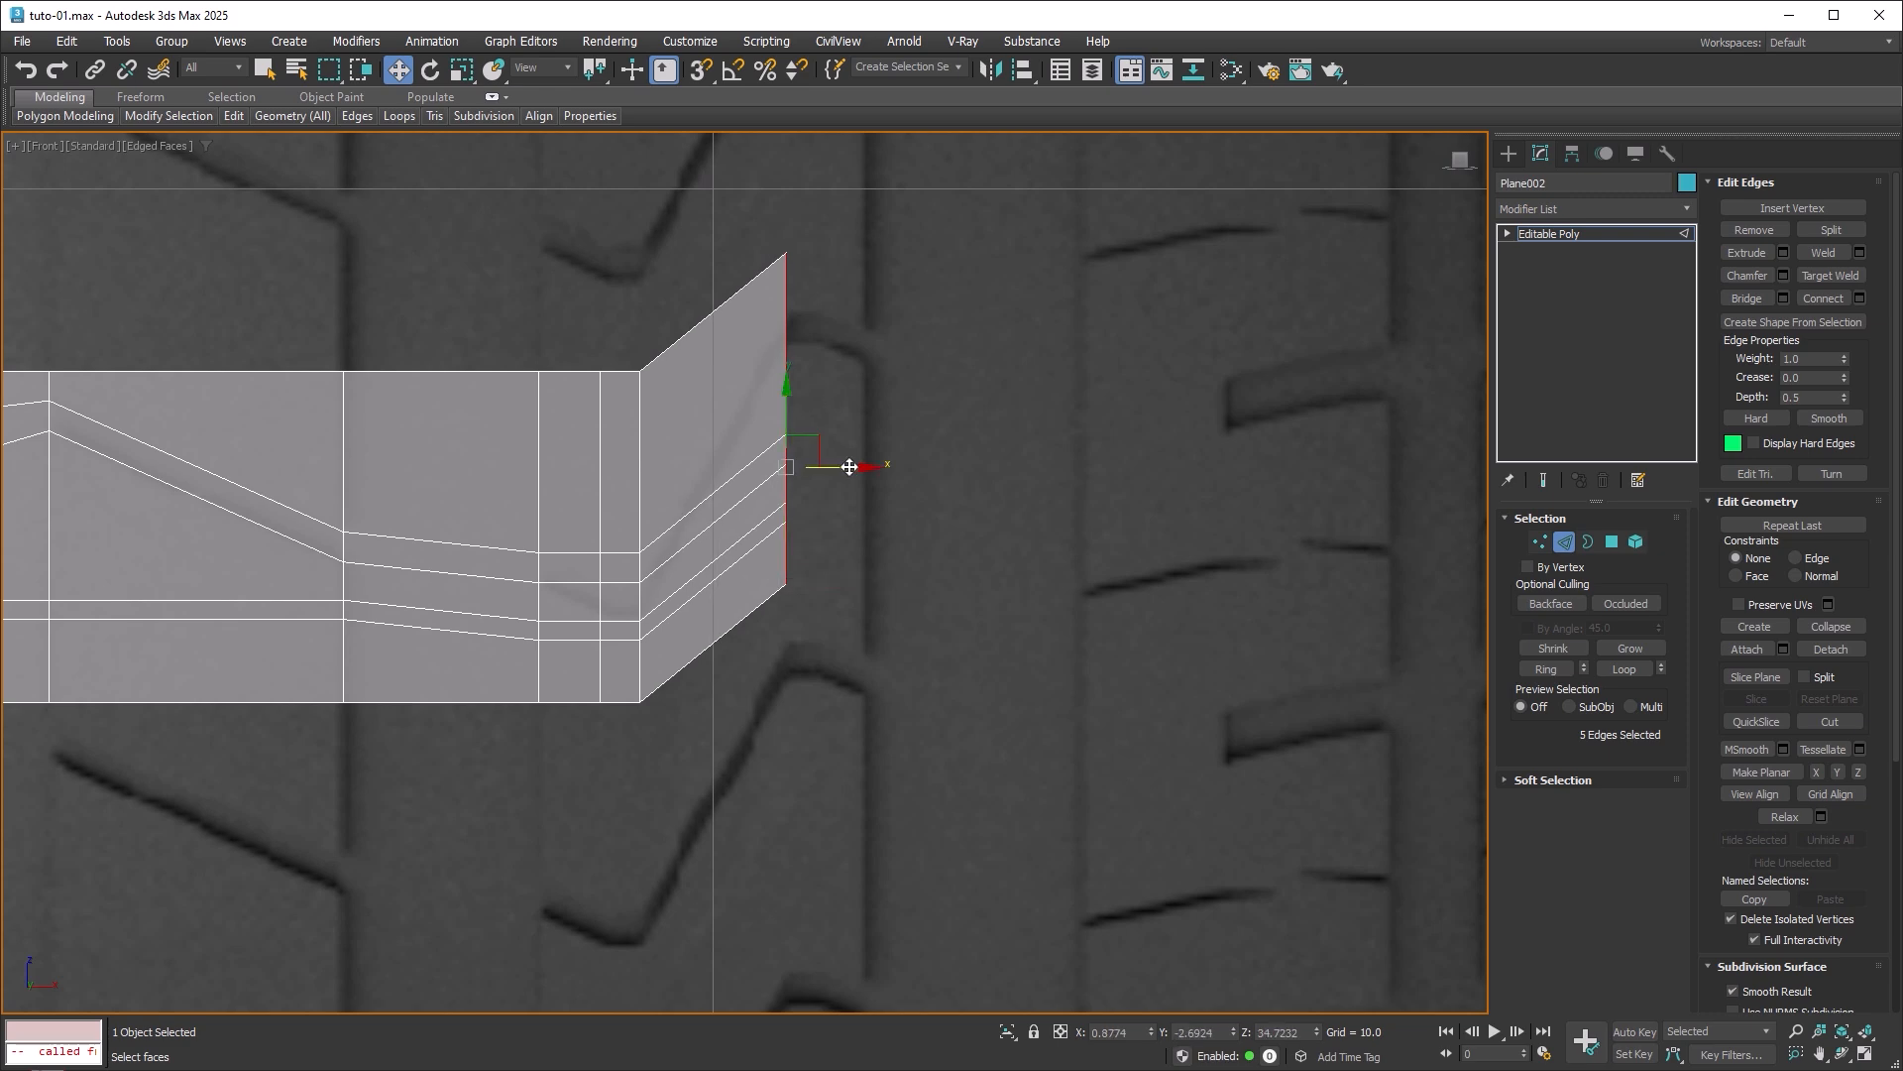
{"action": "left_click_drag", "start_coordinate": [856, 466], "coordinate": [935, 468], "text": "shift"}
Lower the inner vertices at the zigzag's low bend, raise those at its high bend, and slope the border vertices along the groove.
{"action": "key", "text": "1"}
{"action": "left_click_drag", "start_coordinate": [619, 525], "coordinate": [625, 656]}
{"action": "left_click_drag", "start_coordinate": [640, 519], "coordinate": [640, 544]}
{"action": "left_click_drag", "start_coordinate": [758, 410], "coordinate": [894, 540]}
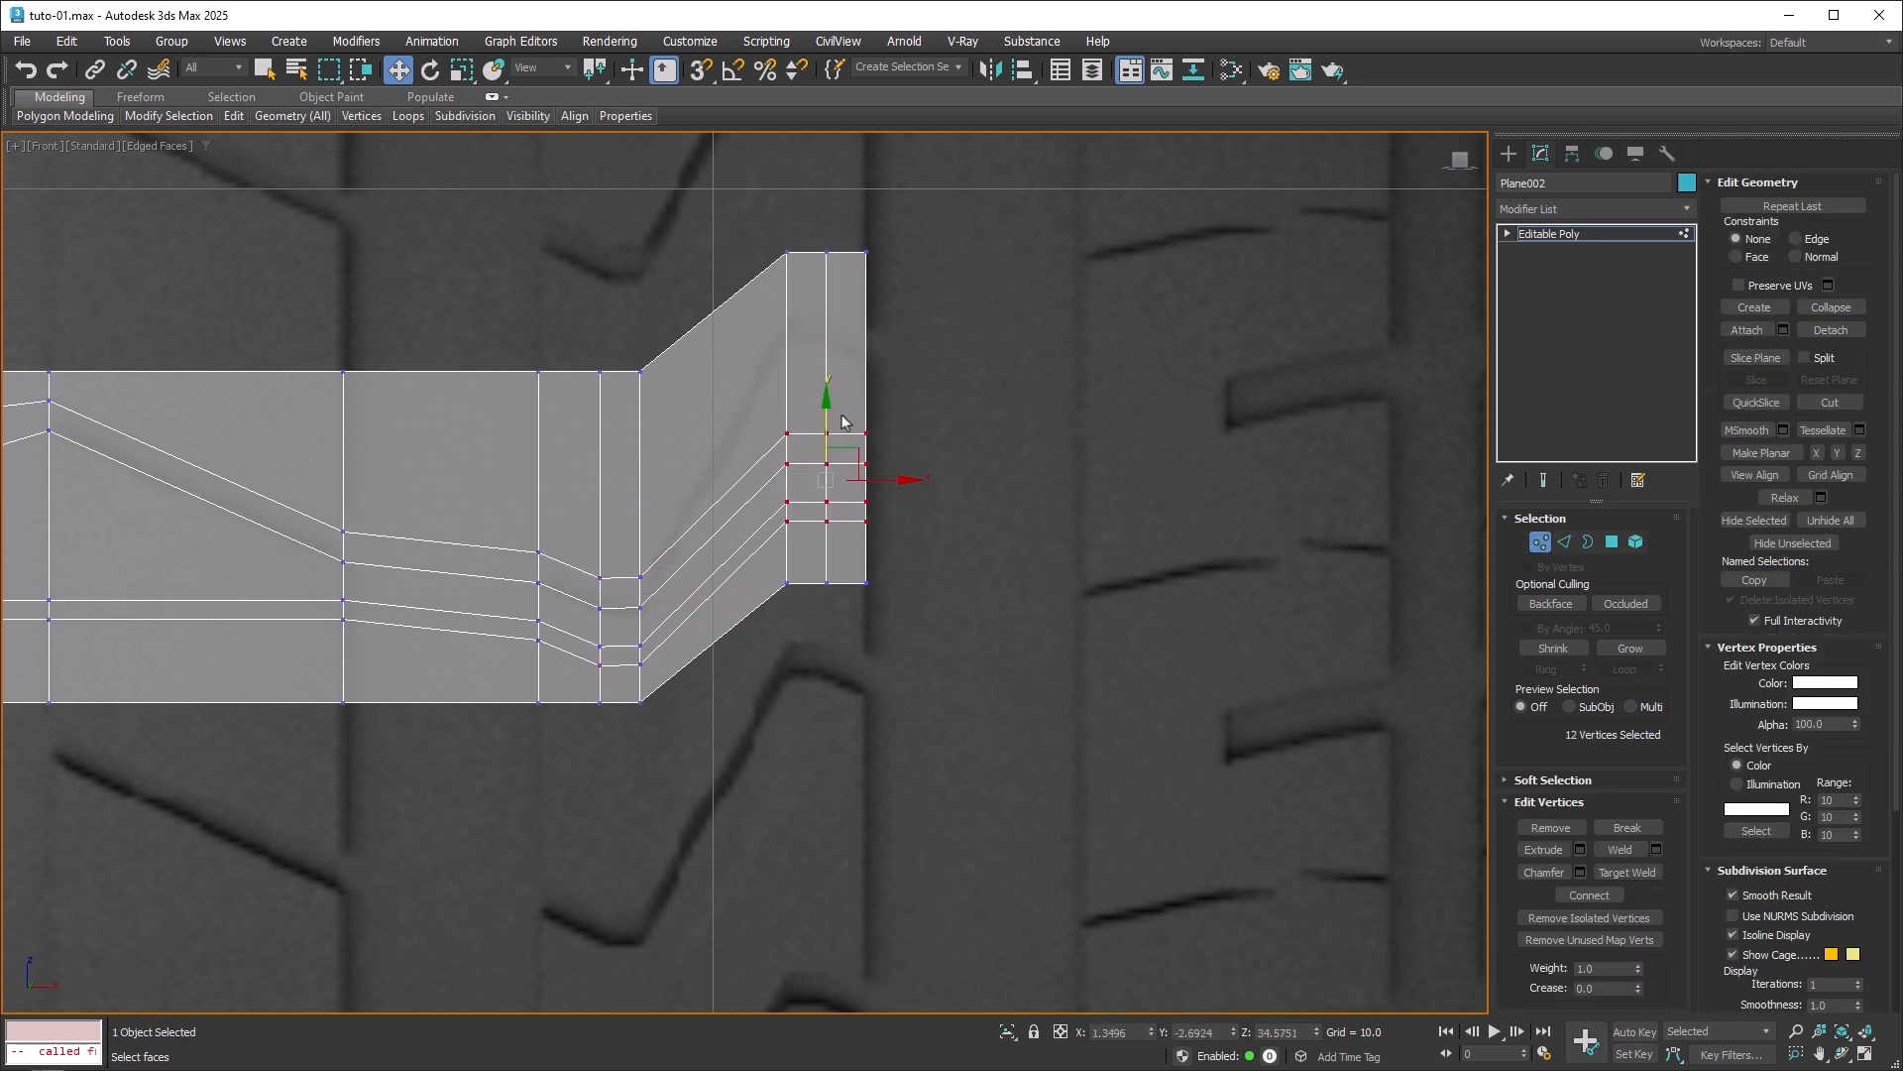
{"action": "mouse_move", "coordinate": [843, 416]}
{"action": "left_mouse_down"}
{"action": "mouse_move", "coordinate": [845, 299]}
{"action": "mouse_move", "coordinate": [857, 426]}
{"action": "left_mouse_up"}
{"action": "left_click_drag", "start_coordinate": [868, 302], "coordinate": [869, 314]}
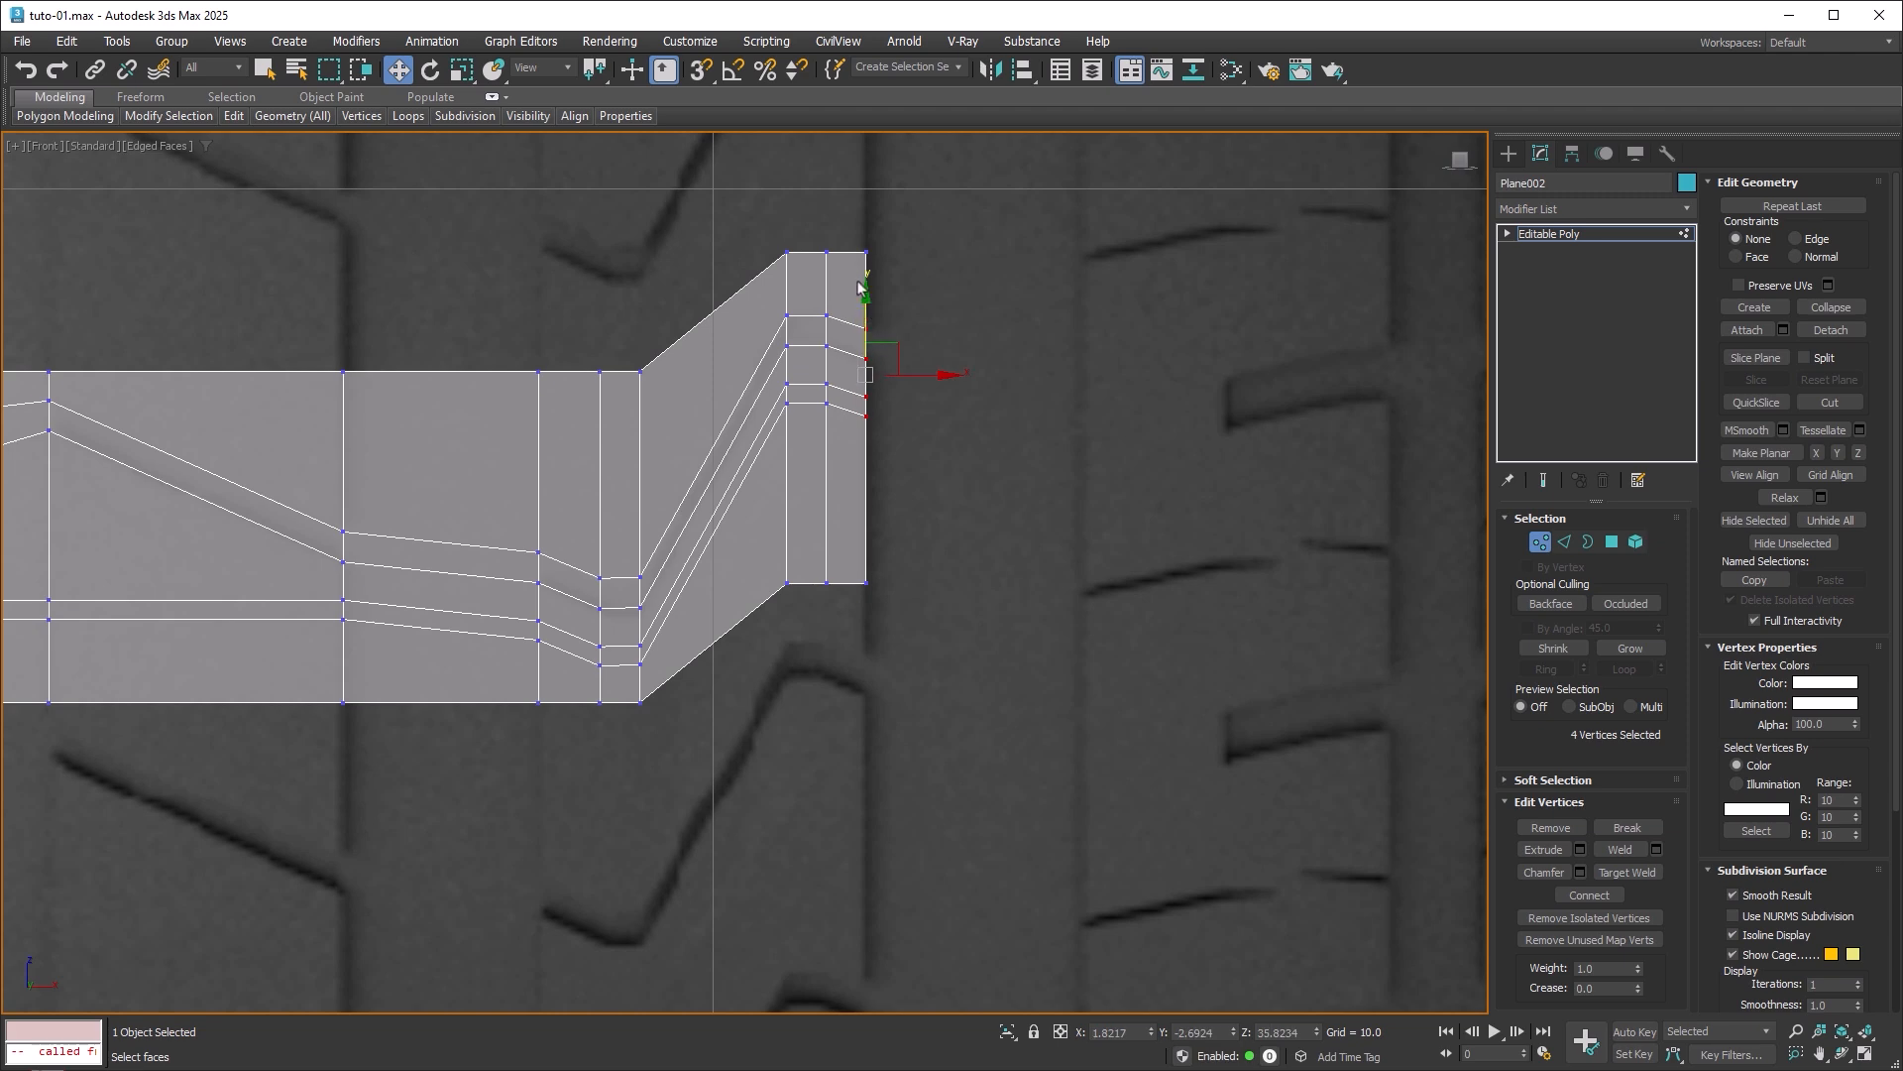
Shift the inner vertices at the zigzag's low and high bends along X to match the groove's corners.
{"action": "left_click", "coordinate": [641, 572]}
{"action": "left_click_drag", "start_coordinate": [696, 578], "coordinate": [683, 578]}
{"action": "left_click_drag", "start_coordinate": [795, 432], "coordinate": [797, 347]}
Extend the right border edges to the next tread block, X about 4.41, and align the inner vertices with its short grooves.
{"action": "key", "text": "2"}
{"action": "left_click_drag", "start_coordinate": [926, 383], "coordinate": [1096, 534], "text": "shift"}
{"action": "key", "text": "1"}
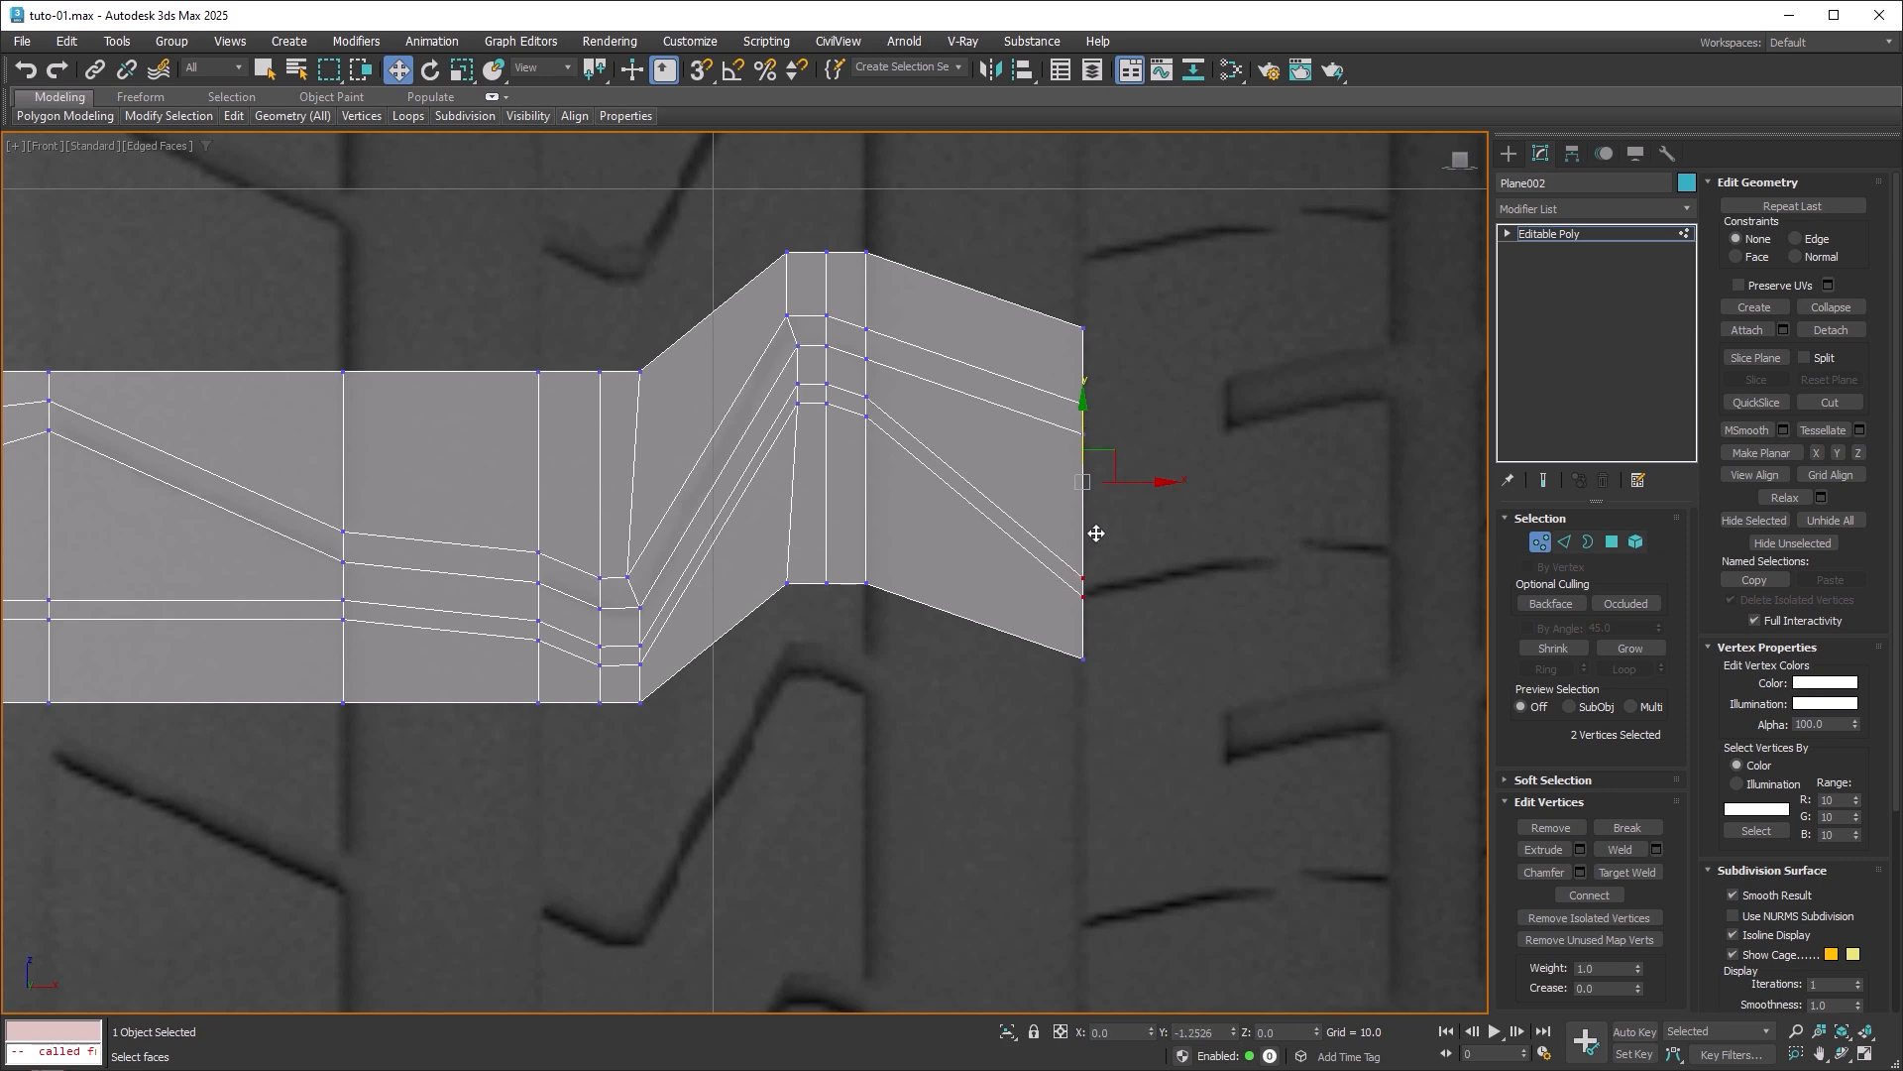
{"action": "left_click_drag", "start_coordinate": [1122, 387], "coordinate": [1091, 336]}
{"action": "left_click_drag", "start_coordinate": [1111, 449], "coordinate": [1074, 374]}
{"action": "left_click_drag", "start_coordinate": [1086, 348], "coordinate": [1088, 339]}
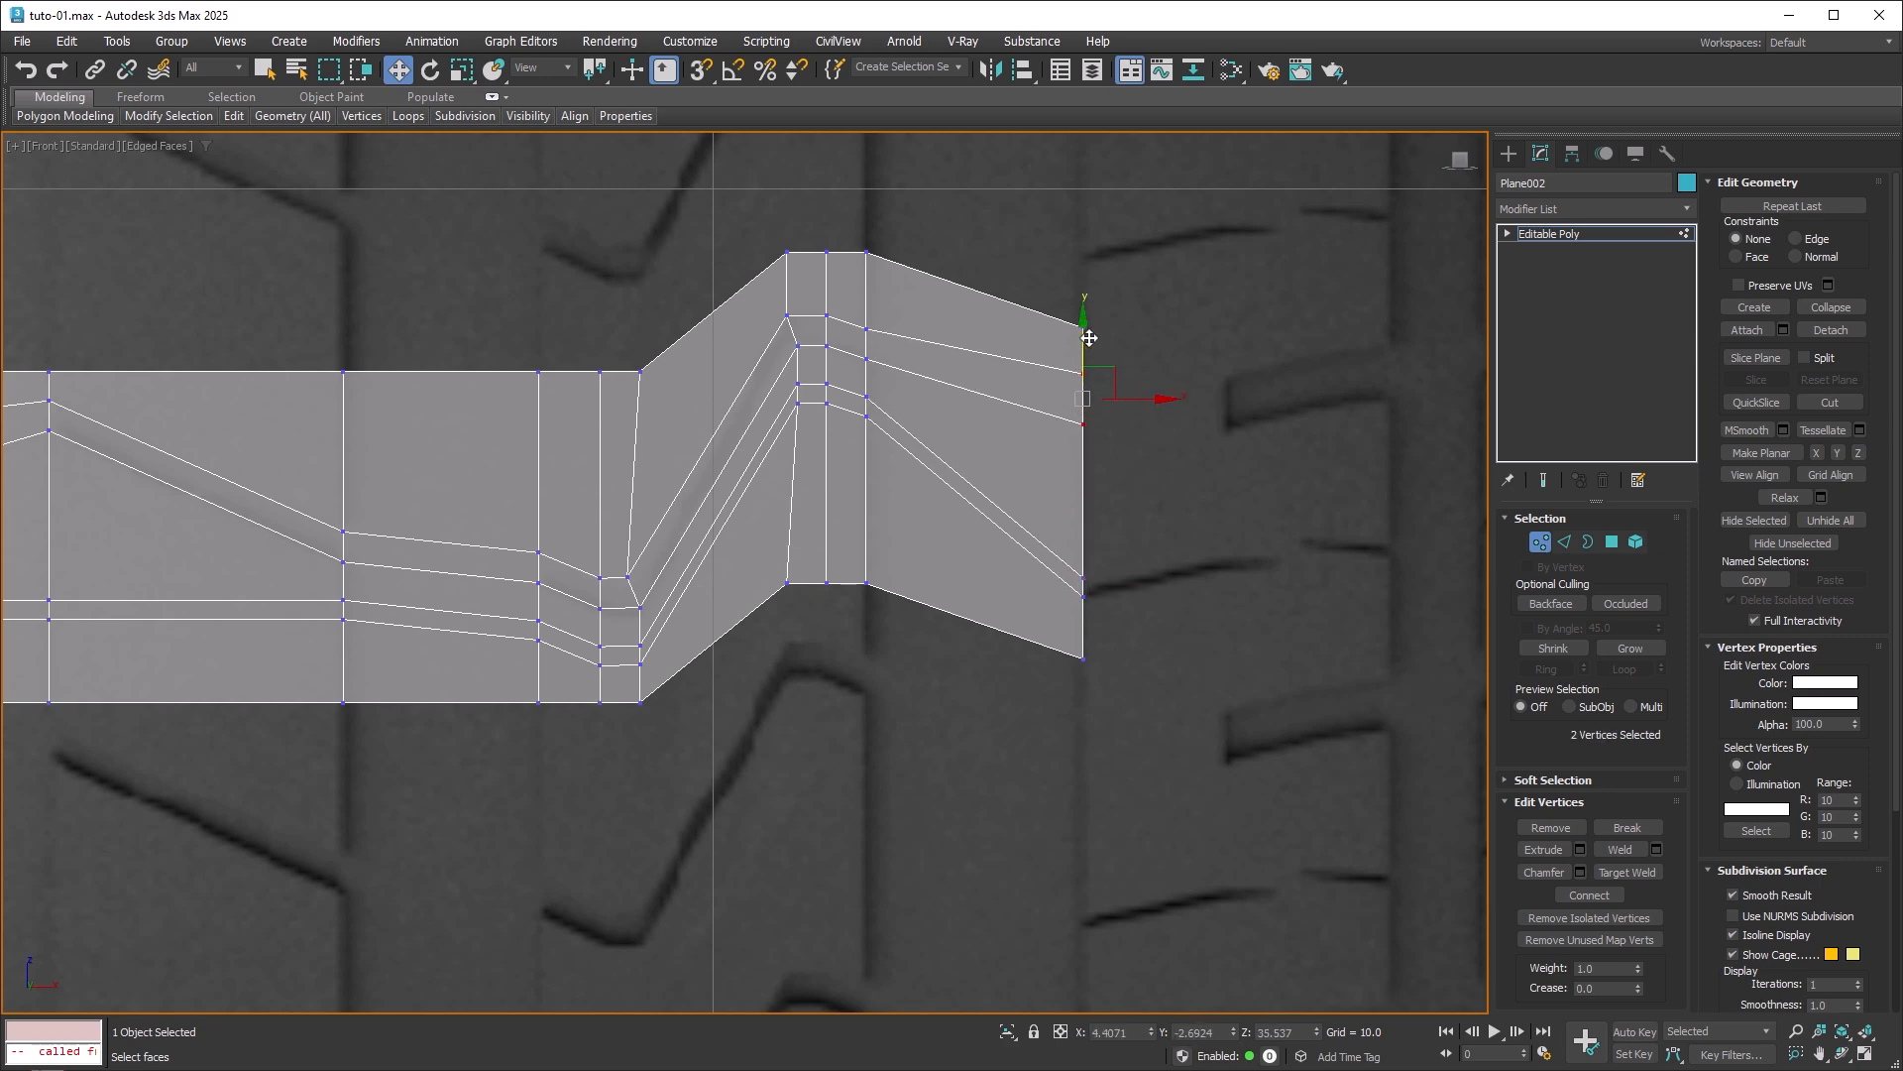
Extend the right border through the short groove's start to the block's far edge, X about 8.06, and raise inner vertices along the grooves.
{"action": "key", "text": "2"}
{"action": "left_click_drag", "start_coordinate": [1148, 493], "coordinate": [1396, 314], "text": "shift"}
{"action": "key", "text": "1"}
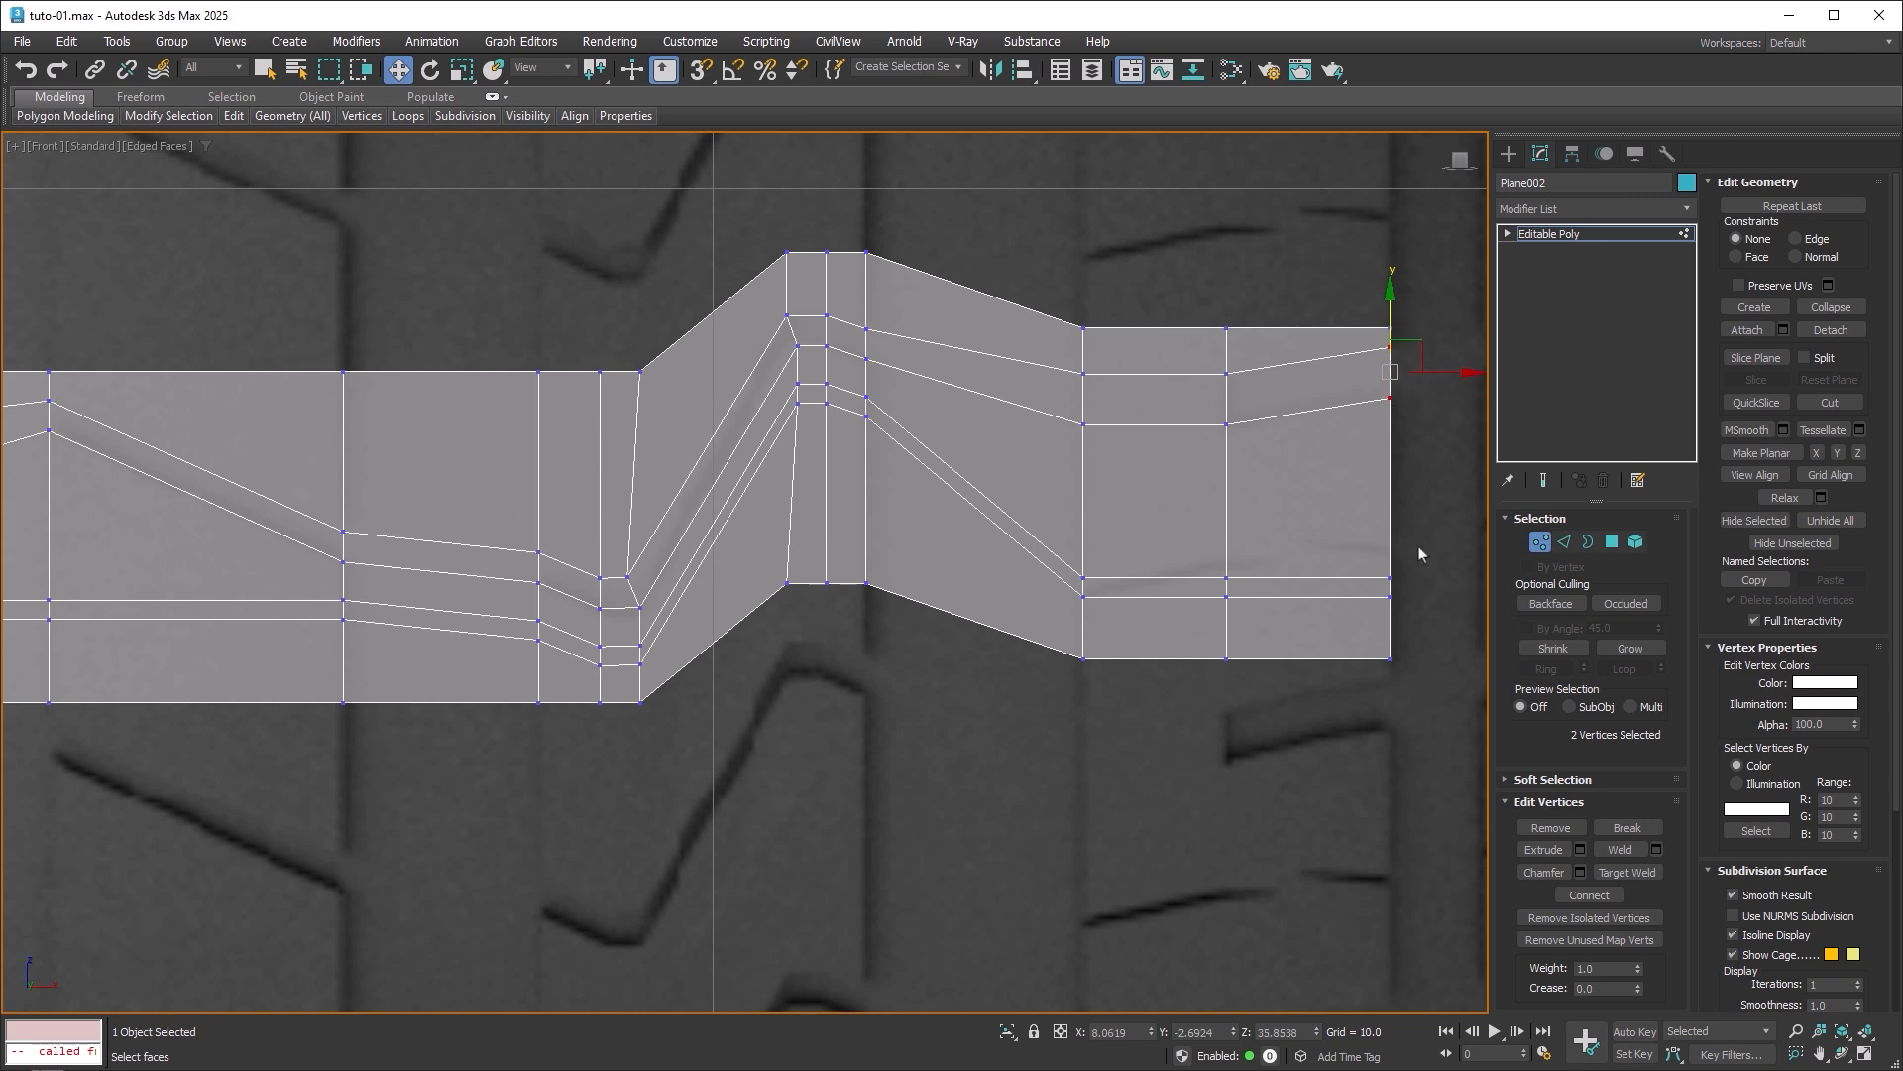
{"action": "left_click_drag", "start_coordinate": [1423, 554], "coordinate": [1377, 607]}
{"action": "left_click_drag", "start_coordinate": [1393, 536], "coordinate": [1394, 501]}
{"action": "left_click_drag", "start_coordinate": [1262, 544], "coordinate": [1230, 508]}
Extend the right border edges across the vertical groove, X about 9.16, and raise the new section's outer edges.
{"action": "key", "text": "2"}
{"action": "middle_click_drag", "start_coordinate": [1245, 507], "coordinate": [663, 509]}
{"action": "left_click_drag", "start_coordinate": [663, 510], "coordinate": [752, 508], "text": "shift"}
{"action": "left_click", "coordinate": [660, 374]}
{"action": "left_click", "coordinate": [661, 704], "text": "ctrl"}
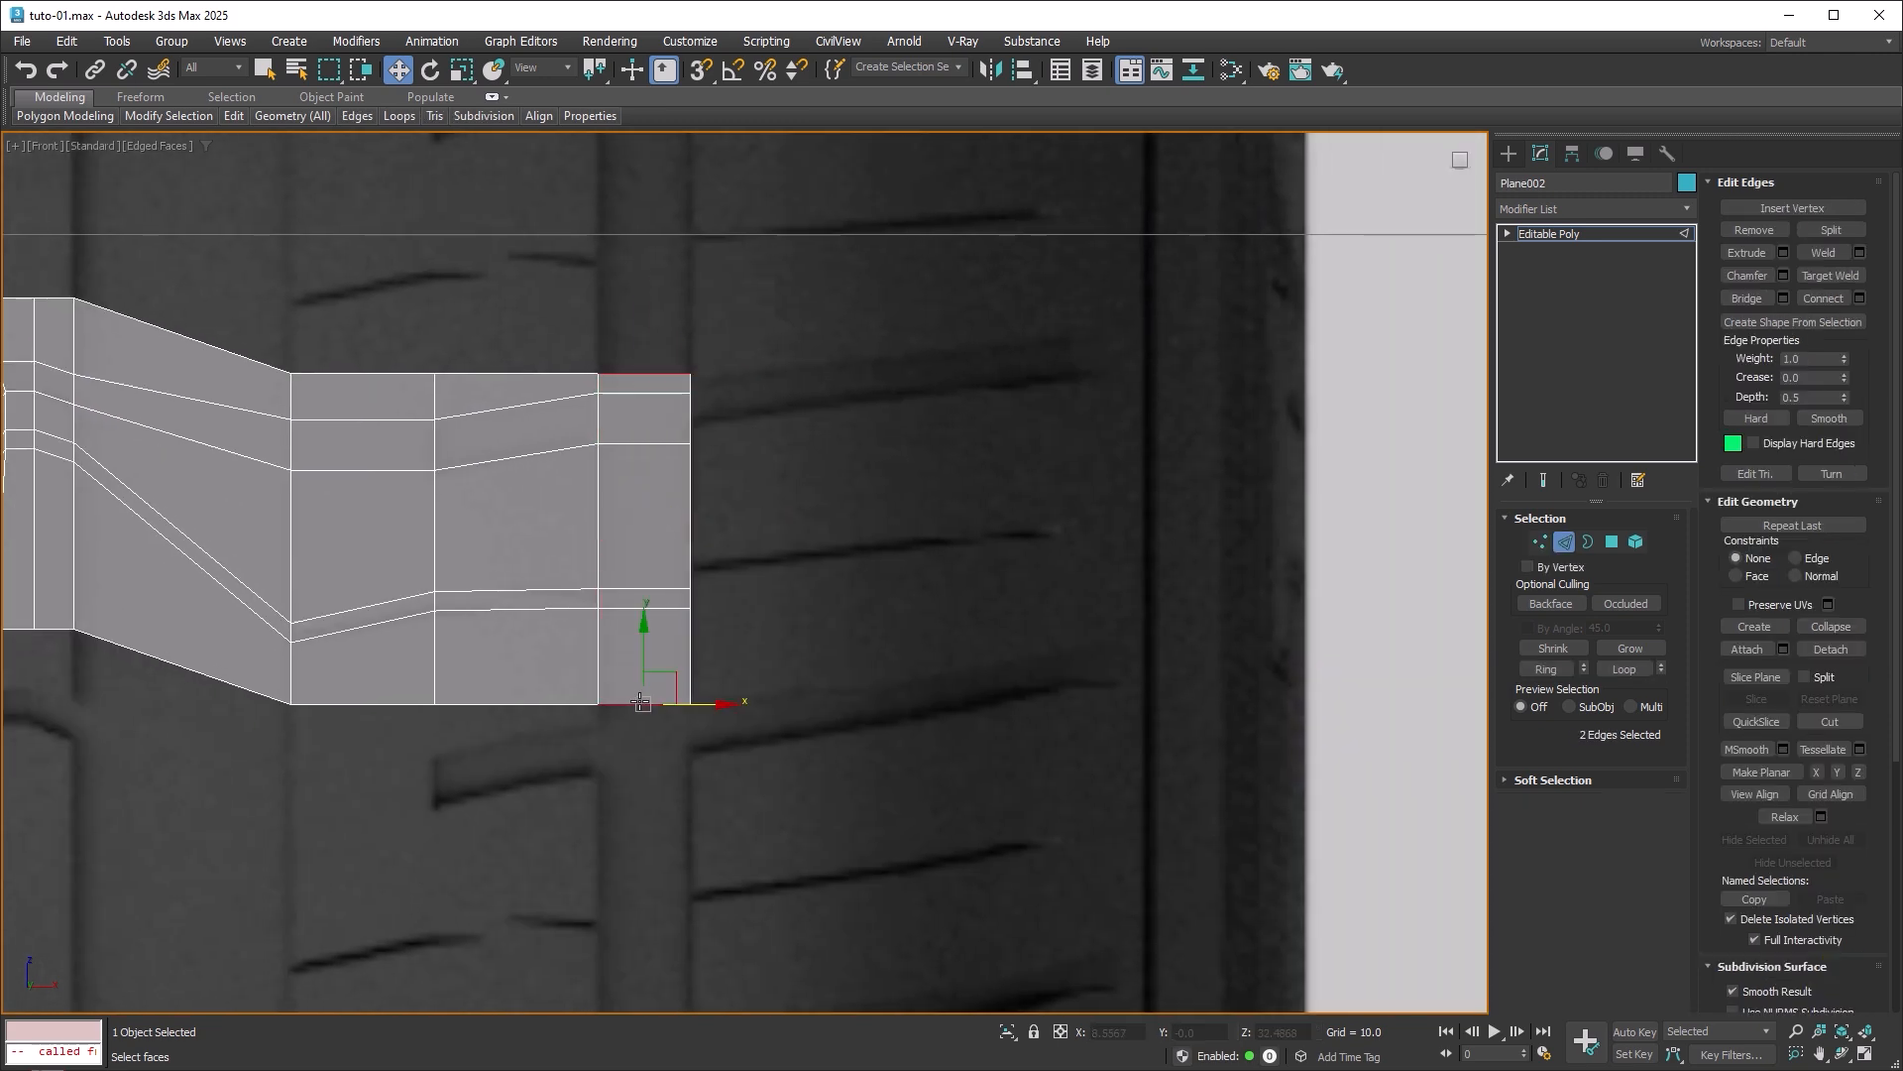
{"action": "left_click_drag", "start_coordinate": [647, 631], "coordinate": [669, 586]}
Raise the right border's inner and outer vertices to follow the slope of the shoulder grooves.
{"action": "key", "text": "1"}
{"action": "mouse_move", "coordinate": [718, 375]}
{"action": "left_mouse_down"}
{"action": "mouse_move", "coordinate": [673, 459]}
{"action": "mouse_move", "coordinate": [694, 349]}
{"action": "left_mouse_up"}
{"action": "left_click_drag", "start_coordinate": [718, 575], "coordinate": [682, 622]}
{"action": "left_click_drag", "start_coordinate": [694, 538], "coordinate": [702, 506]}
{"action": "left_click_drag", "start_coordinate": [729, 638], "coordinate": [669, 684]}
{"action": "left_click_drag", "start_coordinate": [666, 303], "coordinate": [729, 349], "text": "ctrl"}
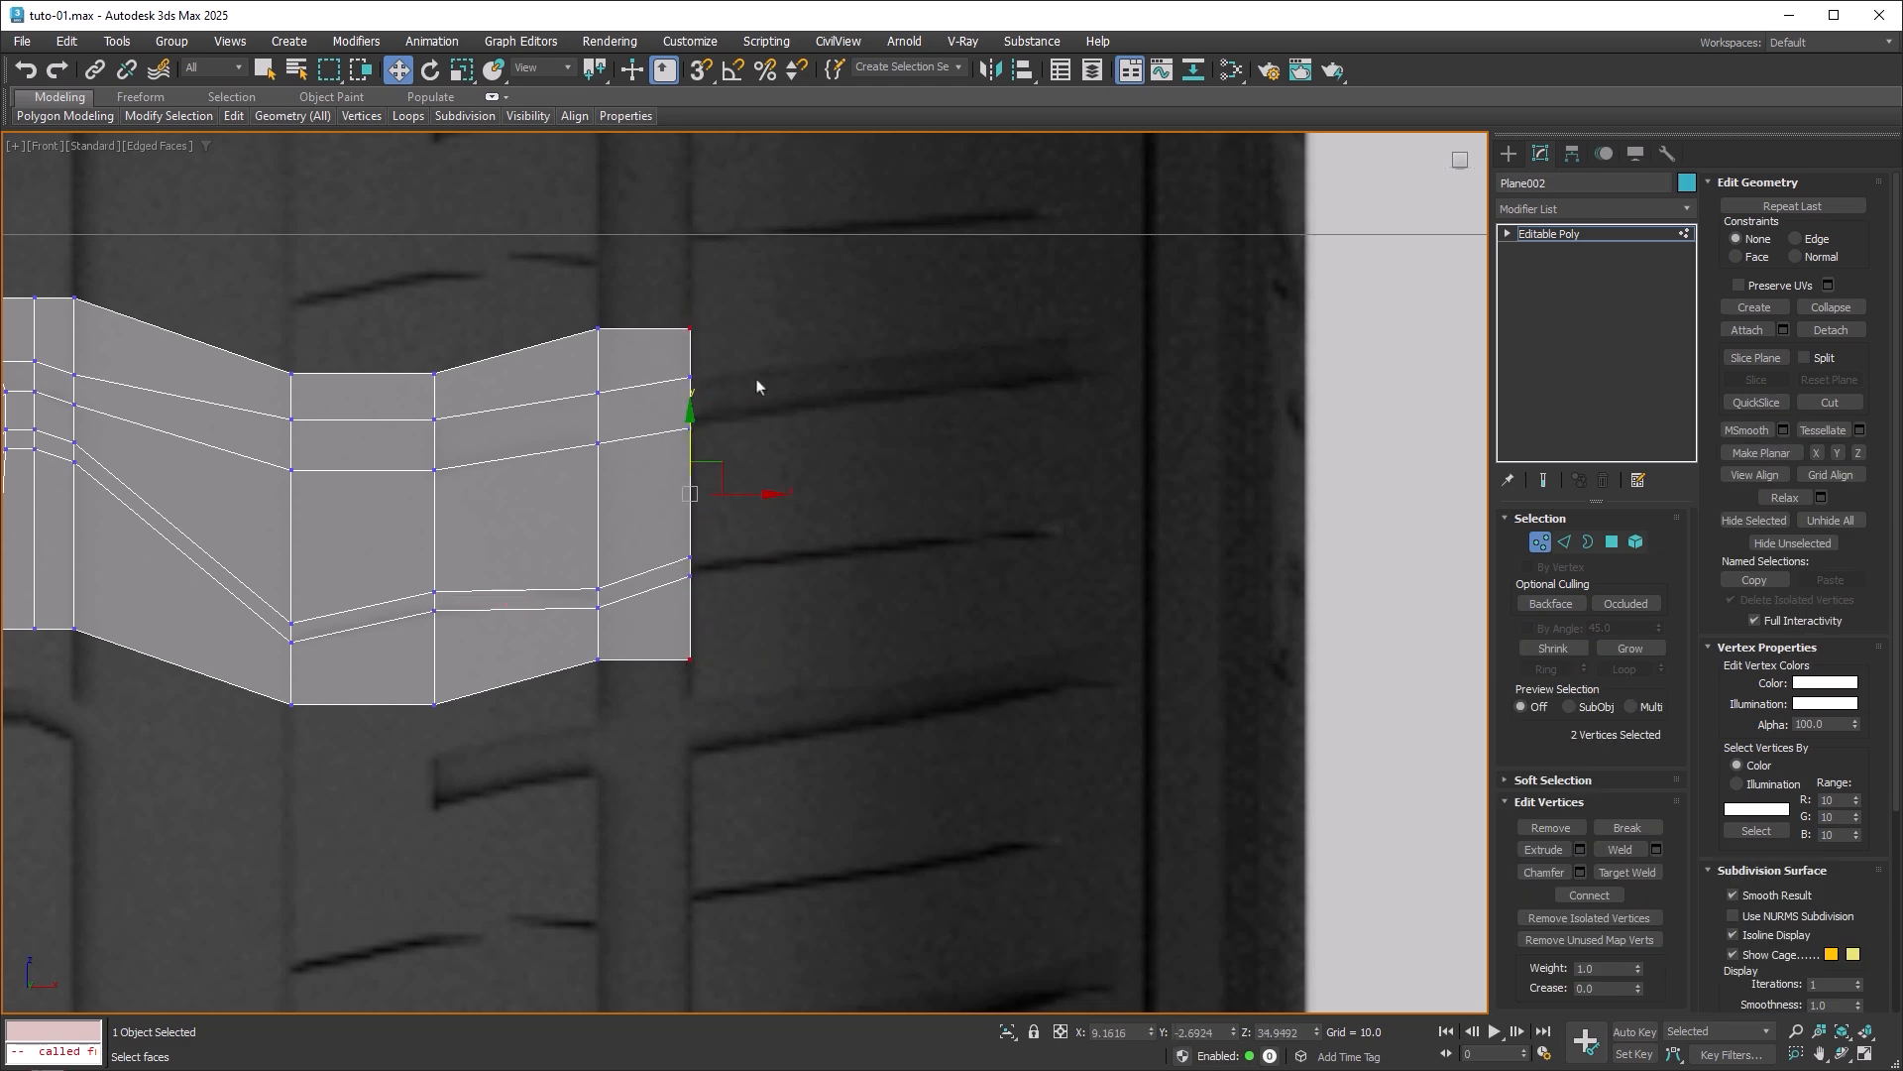
{"action": "left_click_drag", "start_coordinate": [692, 436], "coordinate": [693, 416]}
Extend the right border edges in sections across the shoulder block to the tread's outer edge.
{"action": "key", "text": "2"}
{"action": "left_click_drag", "start_coordinate": [721, 292], "coordinate": [646, 690]}
{"action": "left_click_drag", "start_coordinate": [654, 692], "coordinate": [619, 287]}
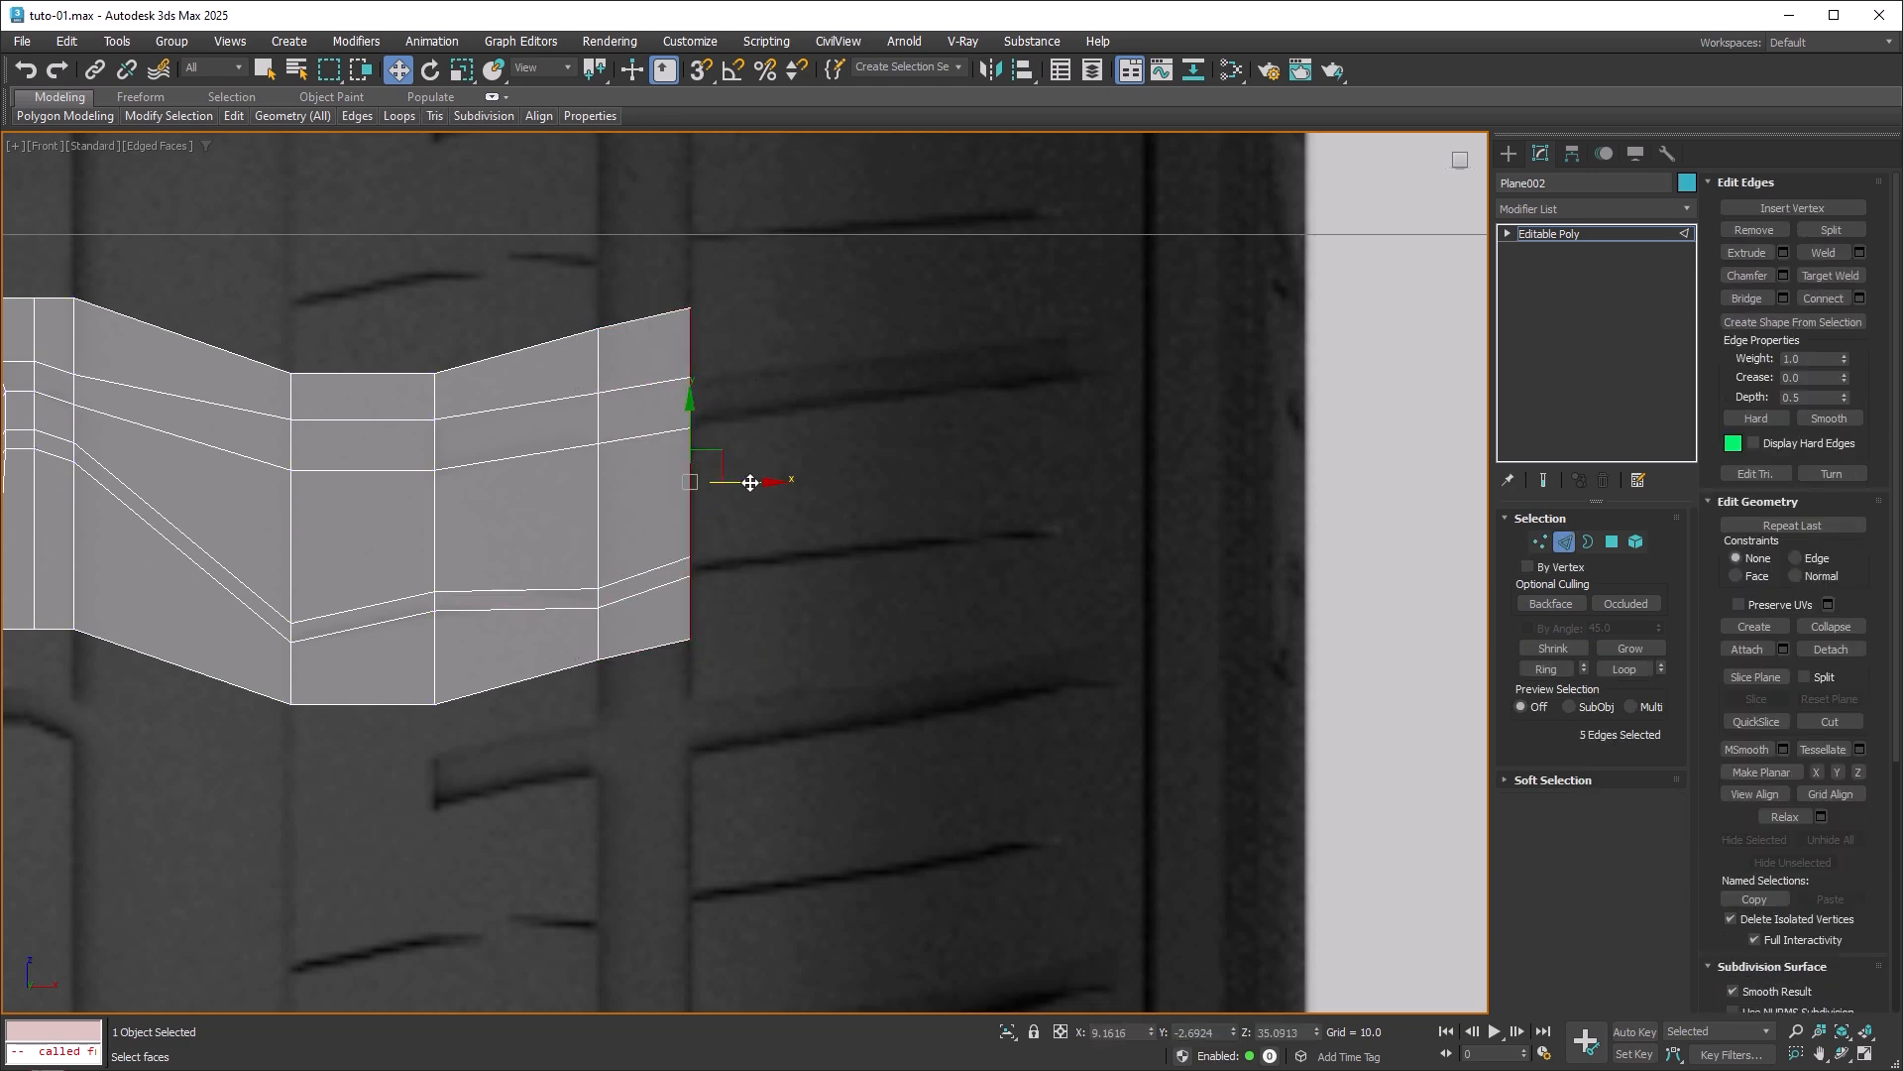
{"action": "left_click_drag", "start_coordinate": [750, 480], "coordinate": [1171, 483], "text": "shift"}
{"action": "left_click_drag", "start_coordinate": [1164, 484], "coordinate": [1038, 587], "text": "shift"}
Raise the inner and outer vertices of the shoulder's end columns to follow the sloping grooves.
{"action": "key", "text": "1"}
{"action": "left_click_drag", "start_coordinate": [1103, 522], "coordinate": [1081, 402]}
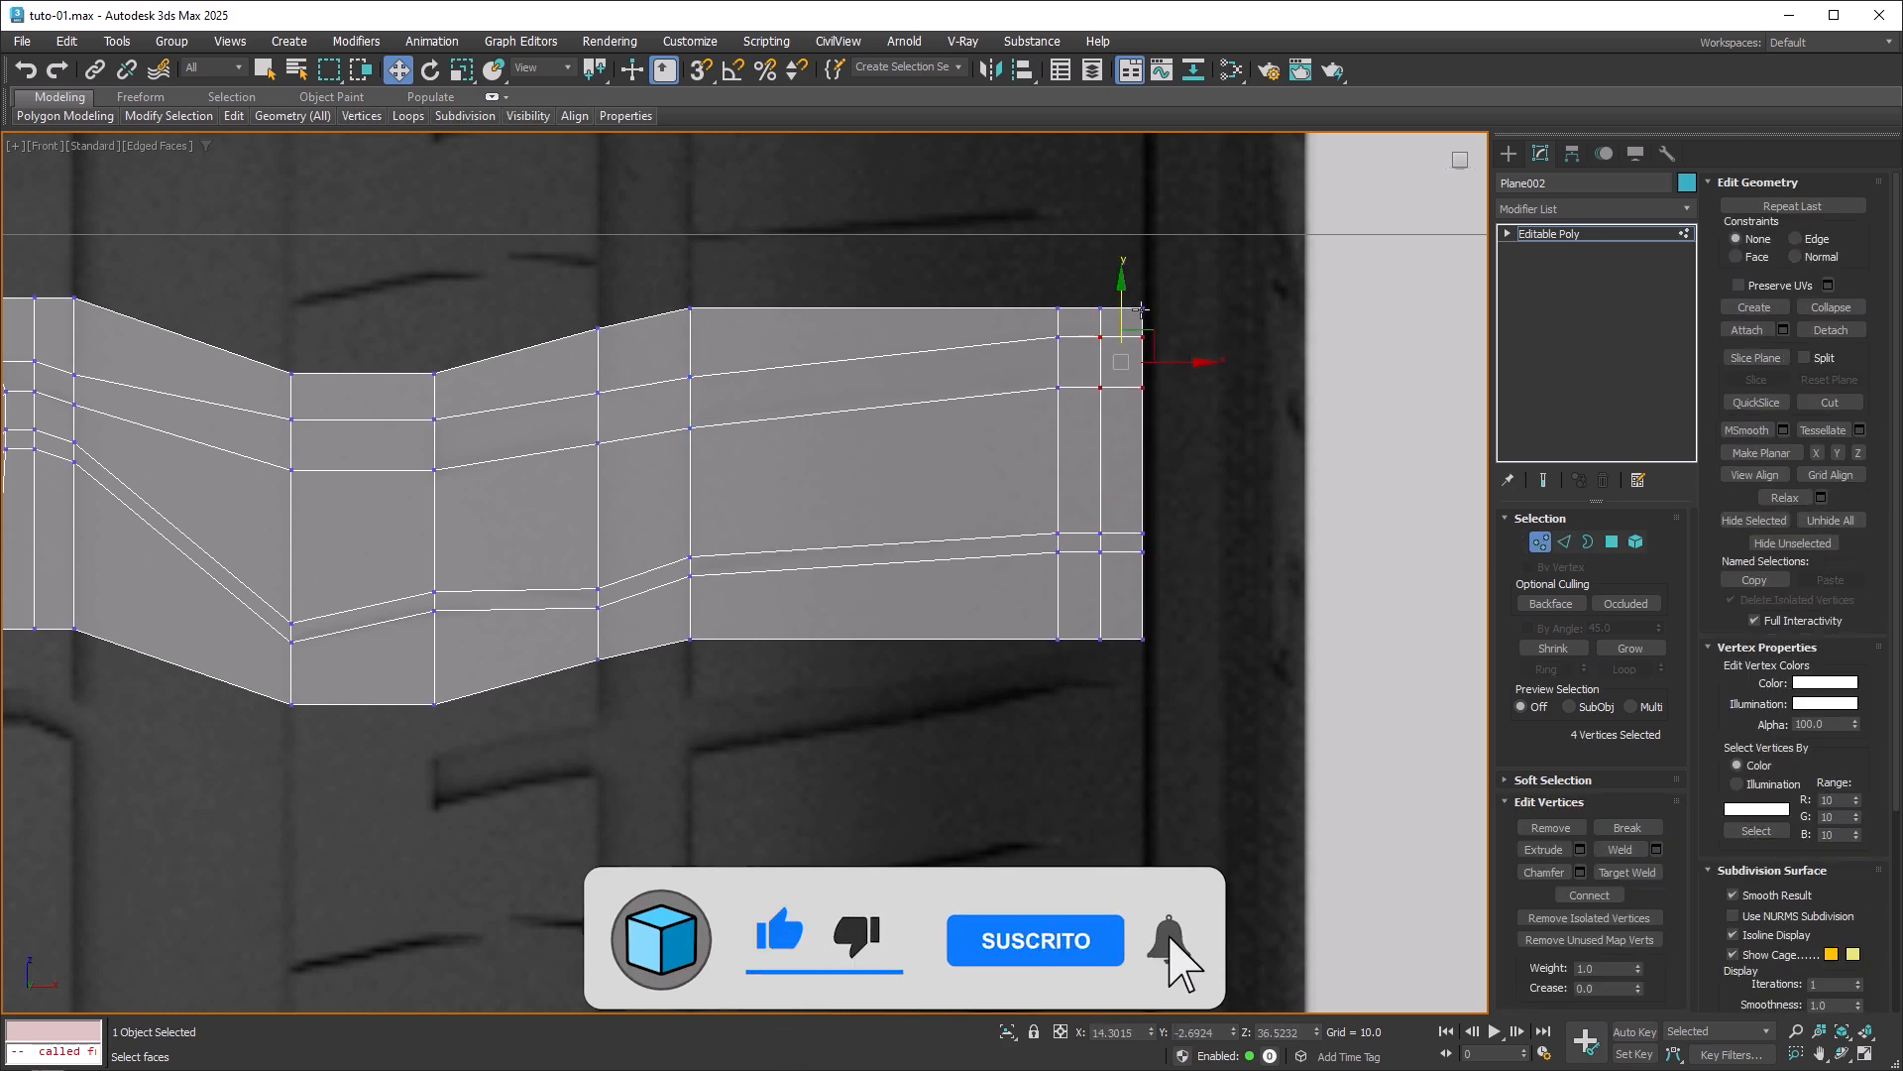
{"action": "left_click_drag", "start_coordinate": [1128, 306], "coordinate": [1051, 320]}
{"action": "left_click_drag", "start_coordinate": [1182, 621], "coordinate": [1066, 656], "text": "ctrl"}
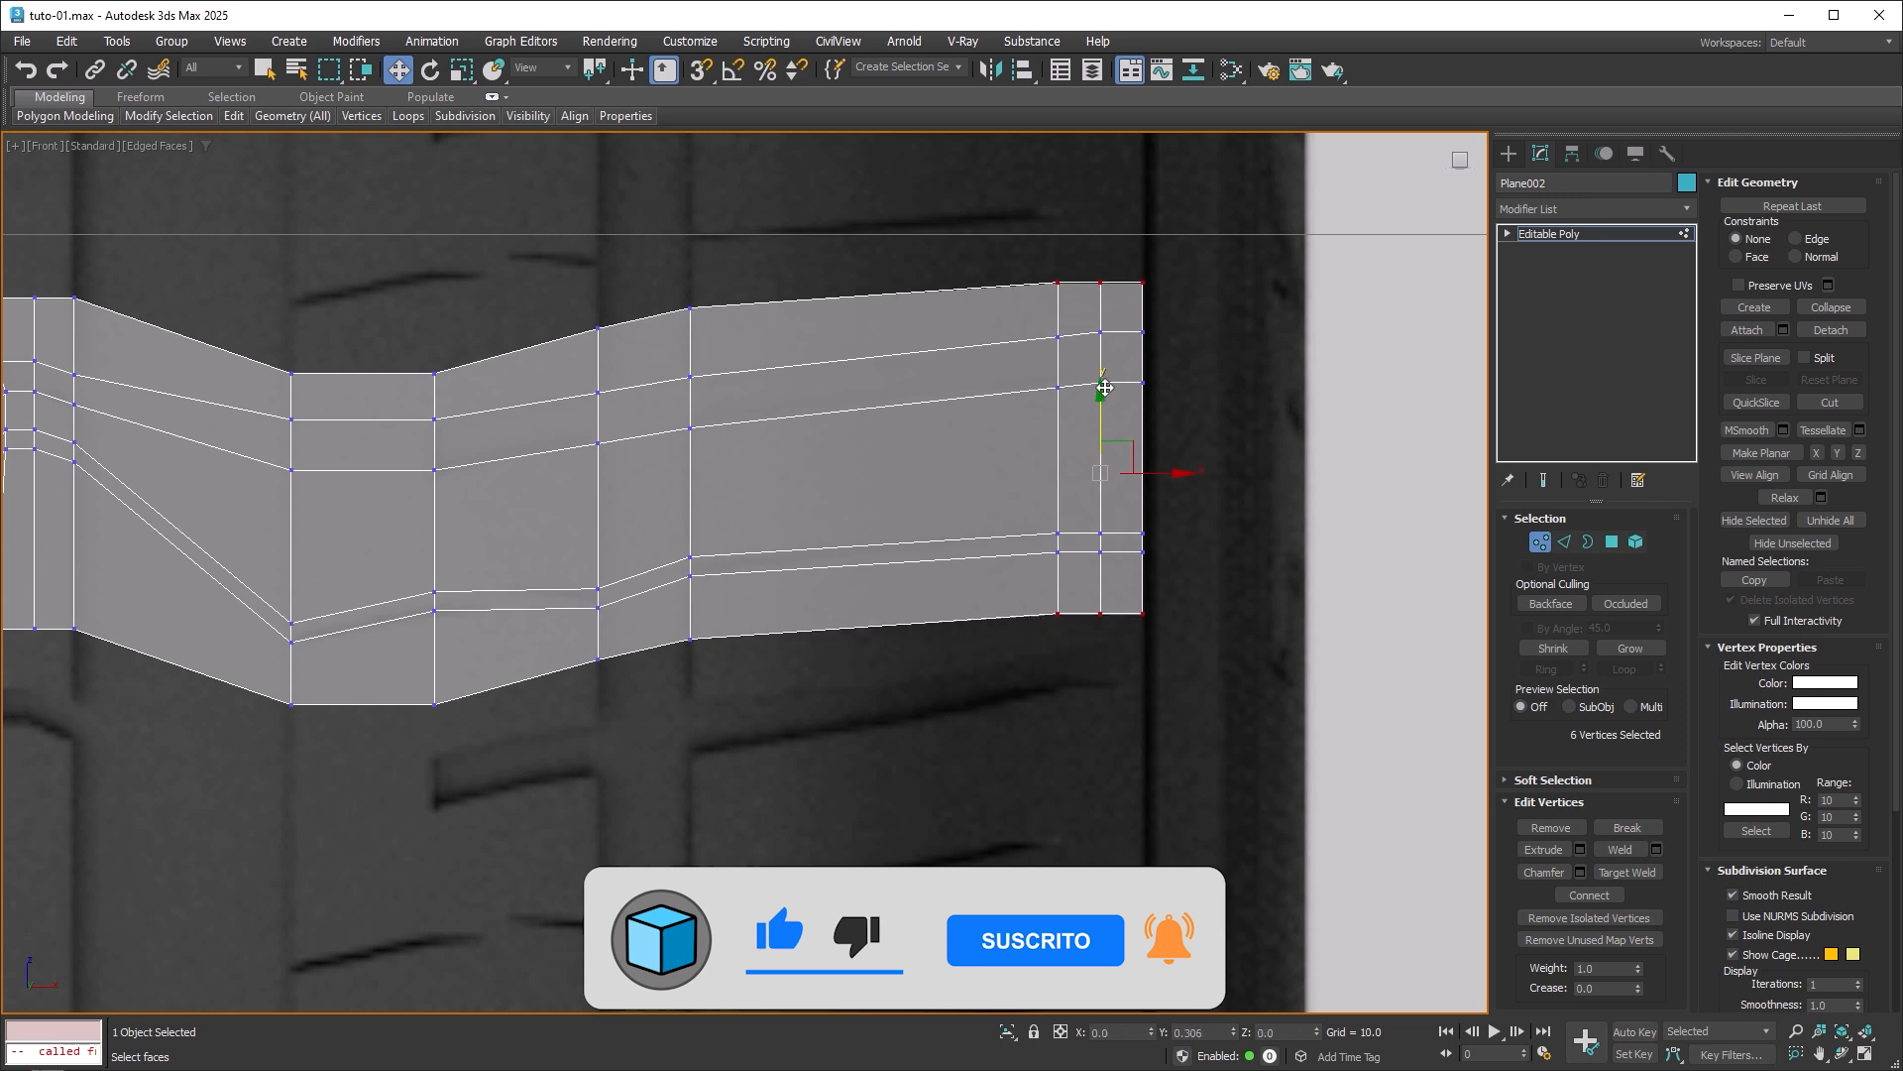
Try to lower the strip's outer vertices between the second vertical groove and the zigzag groove.
{"action": "middle_click_drag", "start_coordinate": [1011, 483], "coordinate": [1103, 510]}
{"action": "scroll", "coordinate": [1098, 509], "scroll_direction": "down", "scroll_amount": 4}
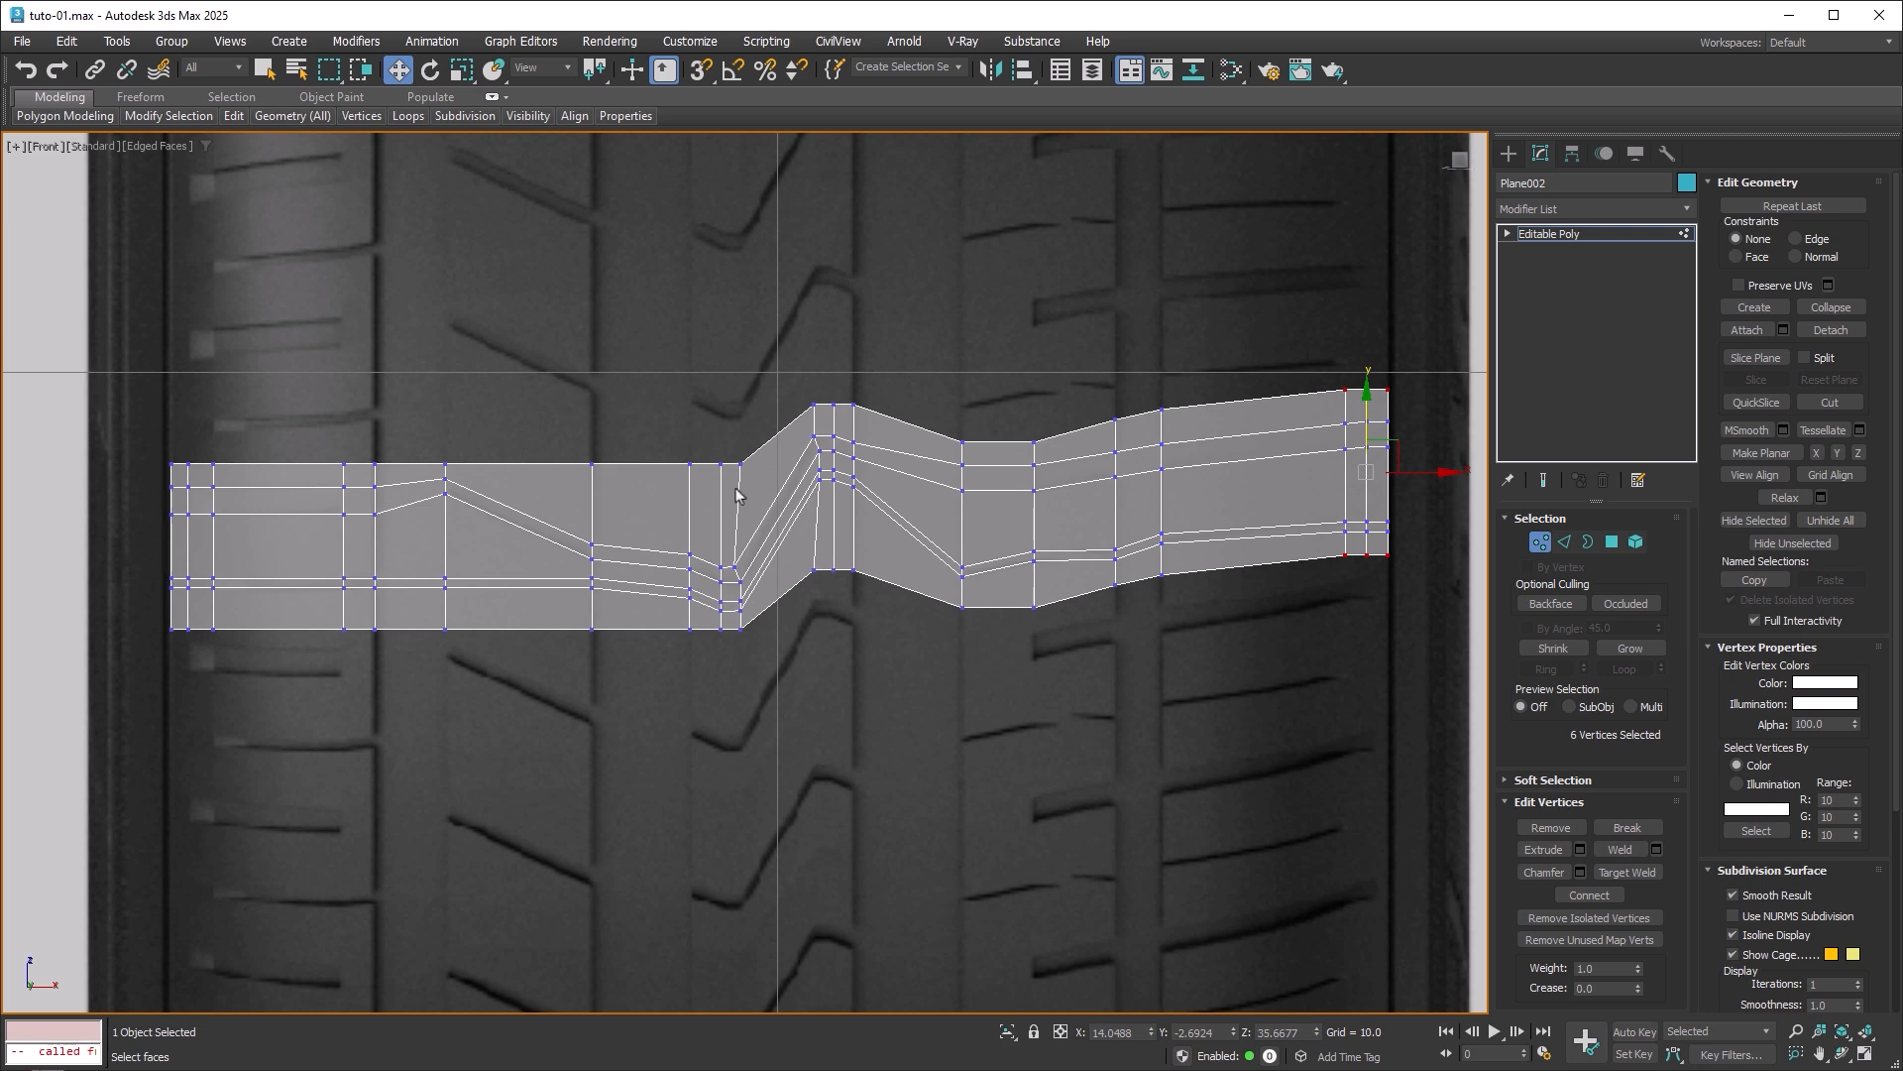
{"action": "scroll", "coordinate": [637, 466], "scroll_direction": "up", "scroll_amount": 2}
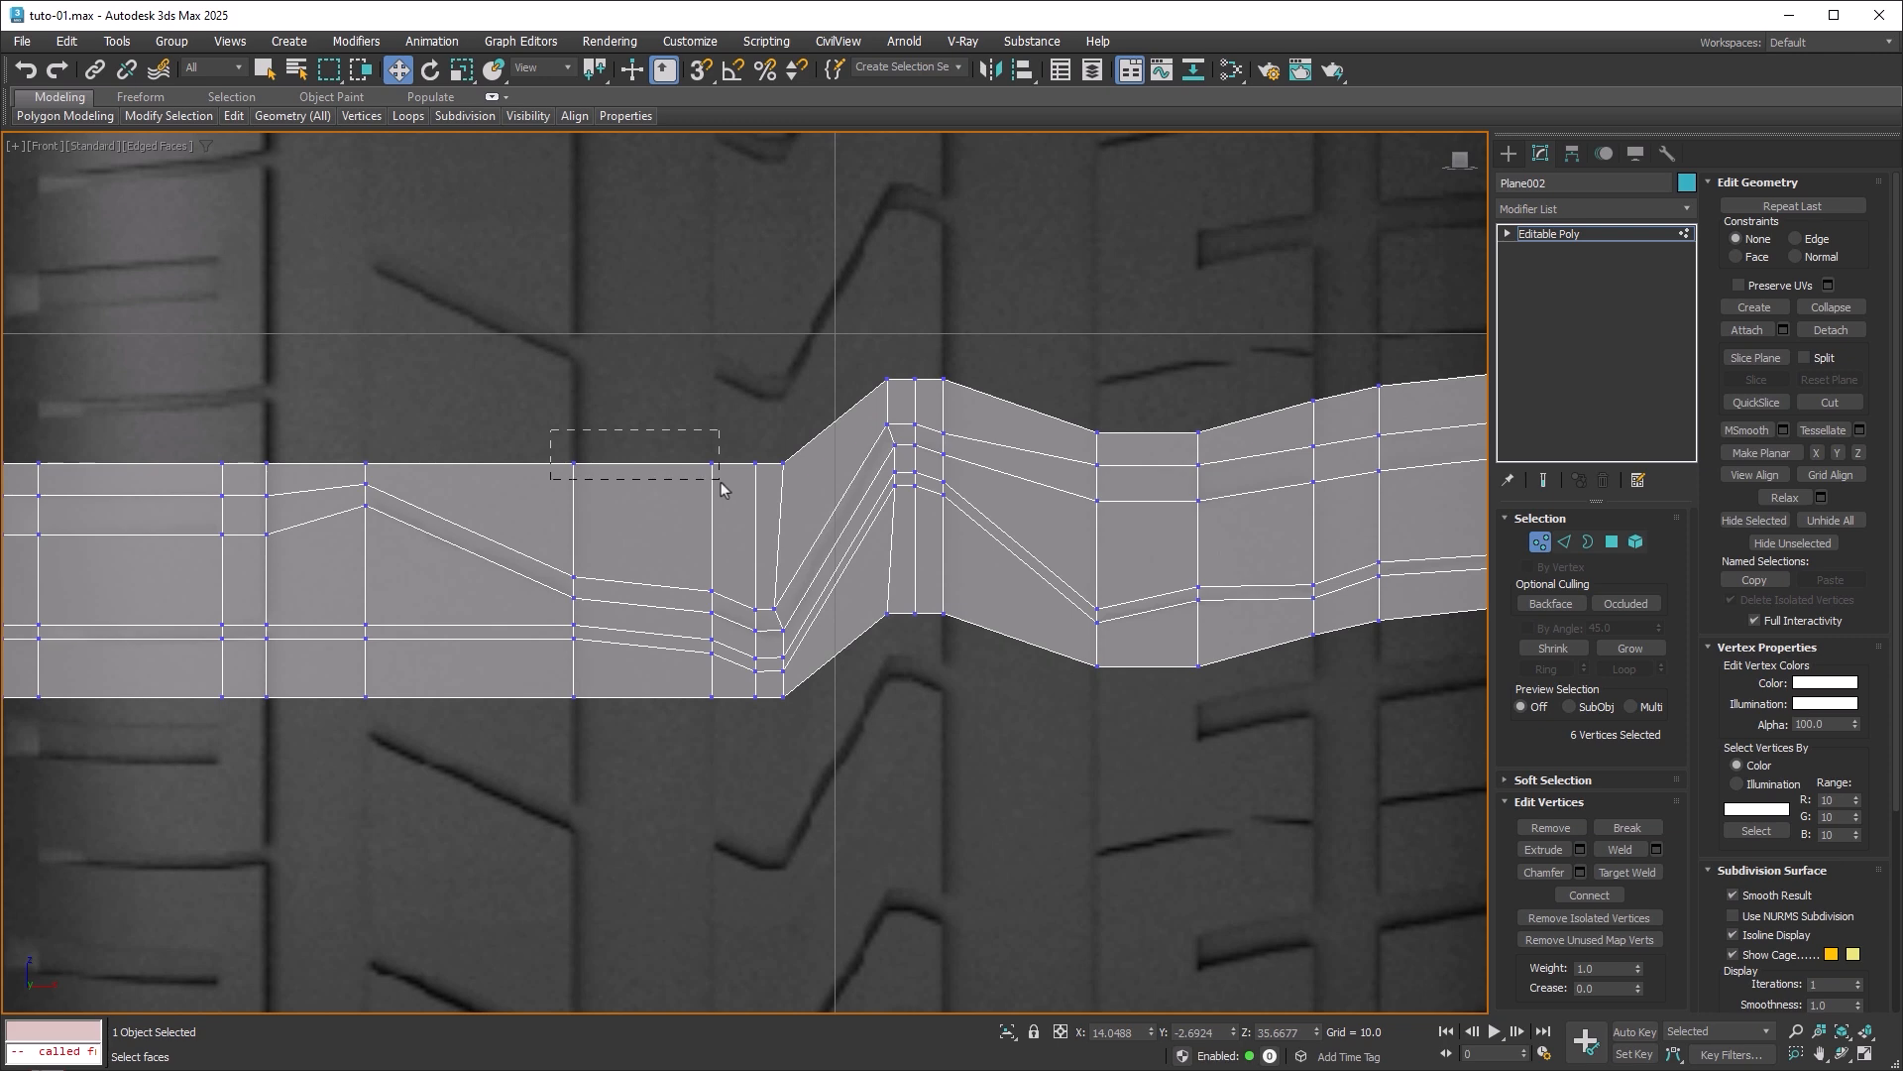
{"action": "left_click_drag", "start_coordinate": [720, 480], "coordinate": [721, 482]}
{"action": "mouse_move", "coordinate": [644, 401]}
{"action": "left_mouse_down"}
{"action": "mouse_move", "coordinate": [643, 447]}
{"action": "mouse_move", "coordinate": [643, 401]}
{"action": "left_mouse_up"}
{"action": "left_click_drag", "start_coordinate": [541, 740], "coordinate": [724, 696], "text": "ctrl"}
{"action": "left_click_drag", "start_coordinate": [645, 509], "coordinate": [661, 554]}
{"action": "key", "text": "ctrl+z"}
Leave vertex editing and create a plane about 33.70 wide and 3.94 long beside the tread strip's left end.
{"action": "left_click", "coordinate": [1540, 543]}
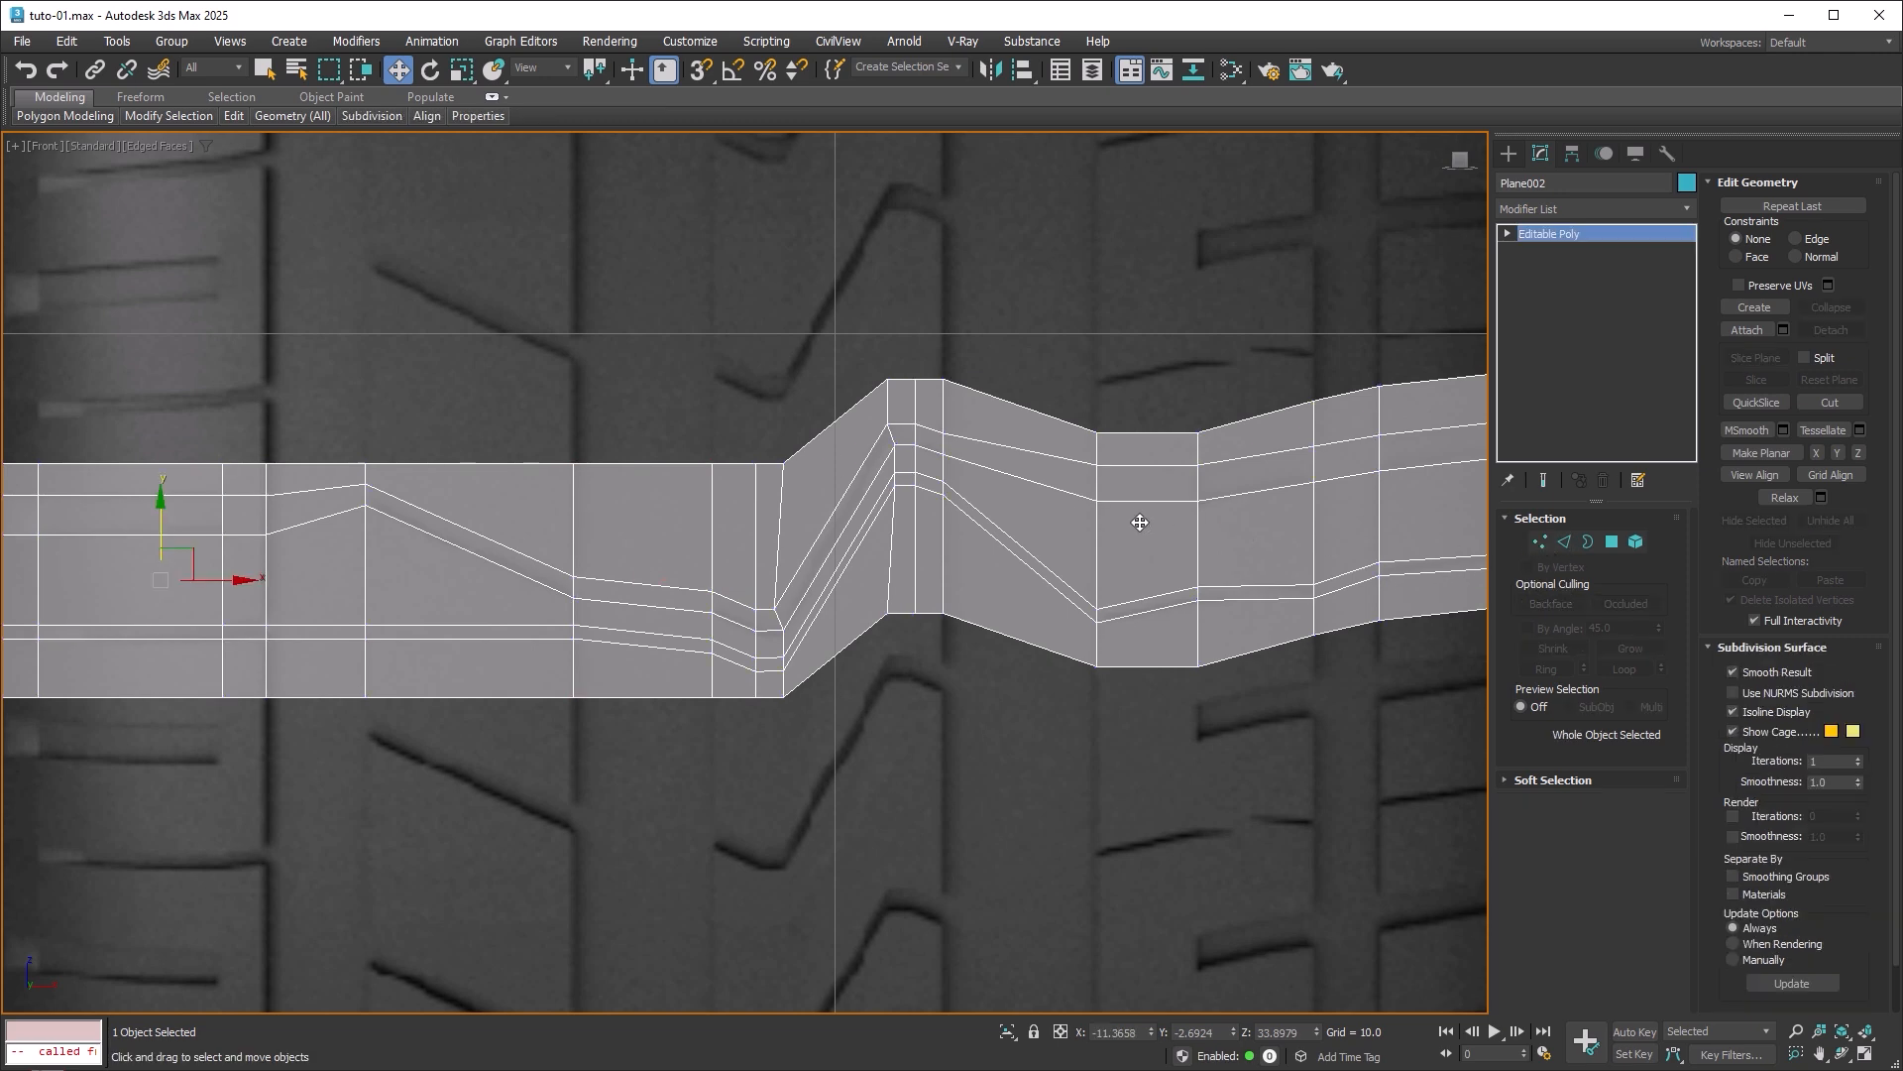
{"action": "scroll", "coordinate": [910, 616], "scroll_direction": "down", "scroll_amount": 5}
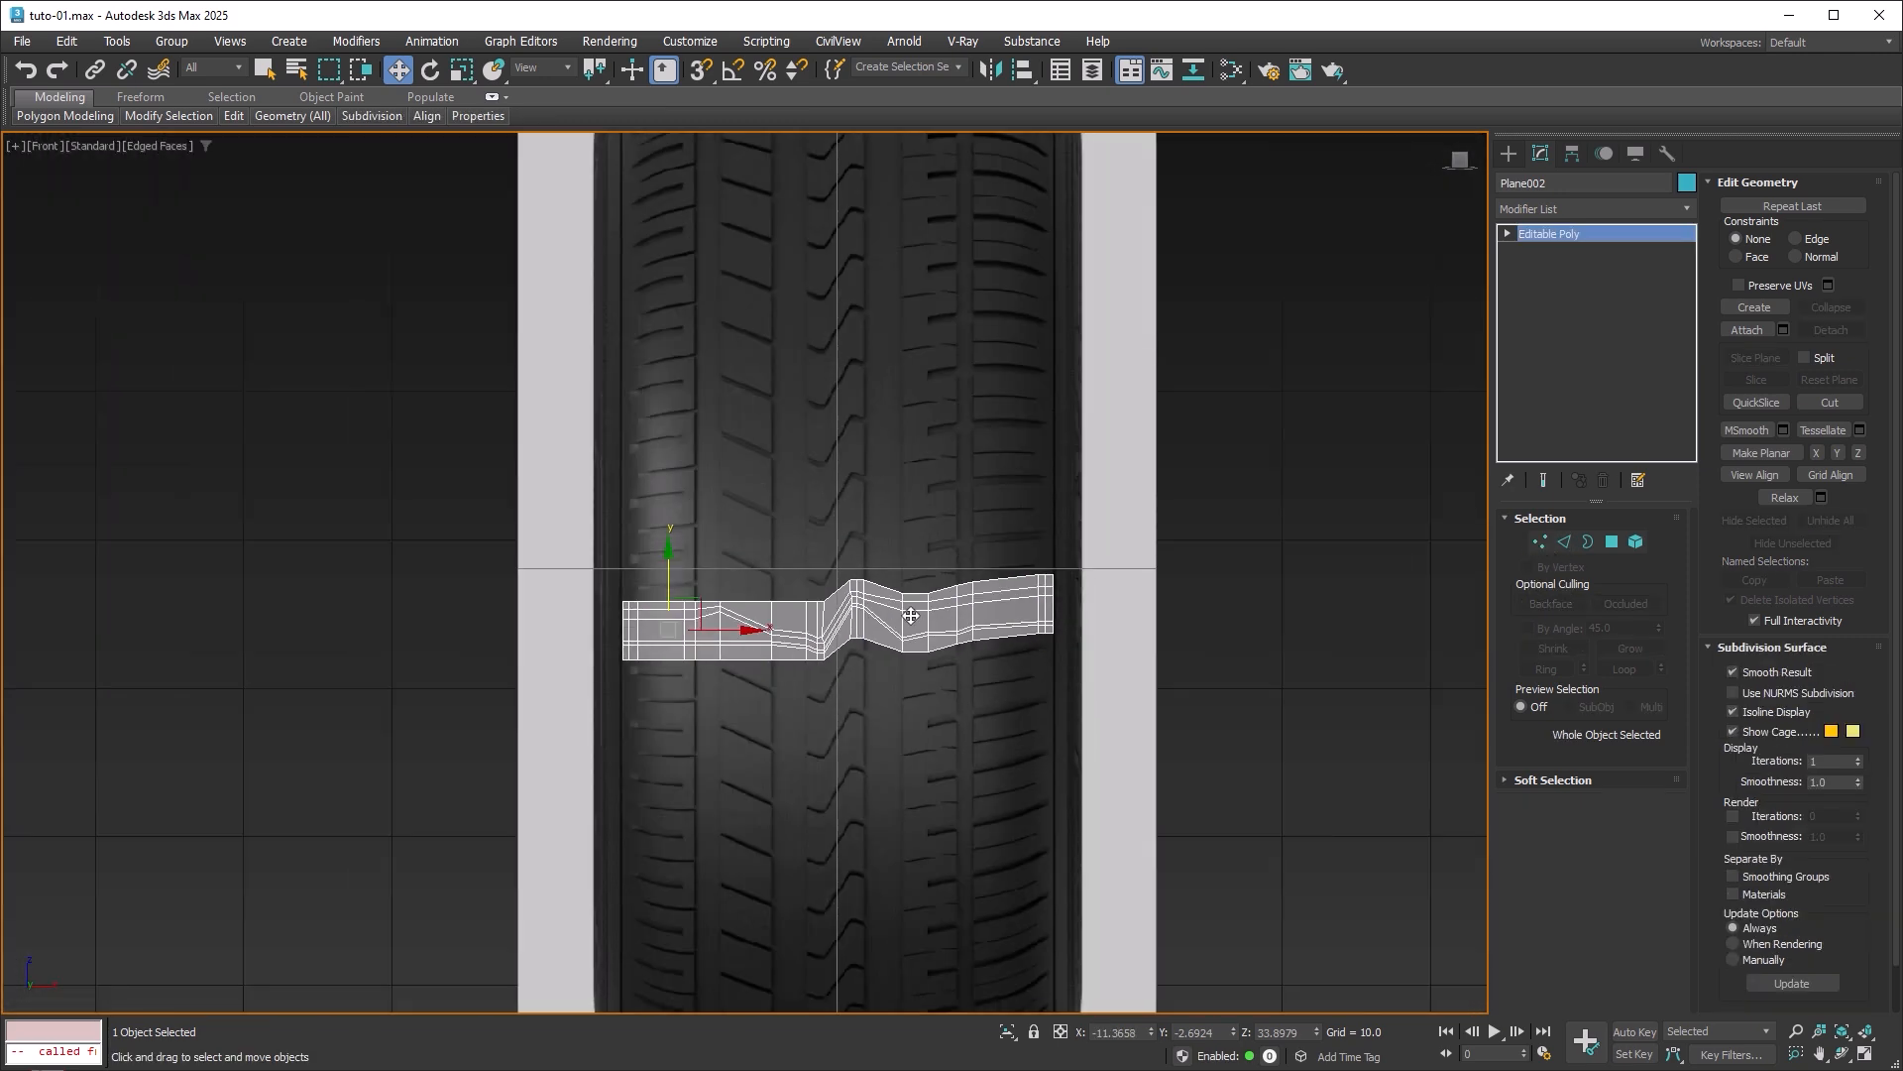
{"action": "left_click", "coordinate": [1508, 153]}
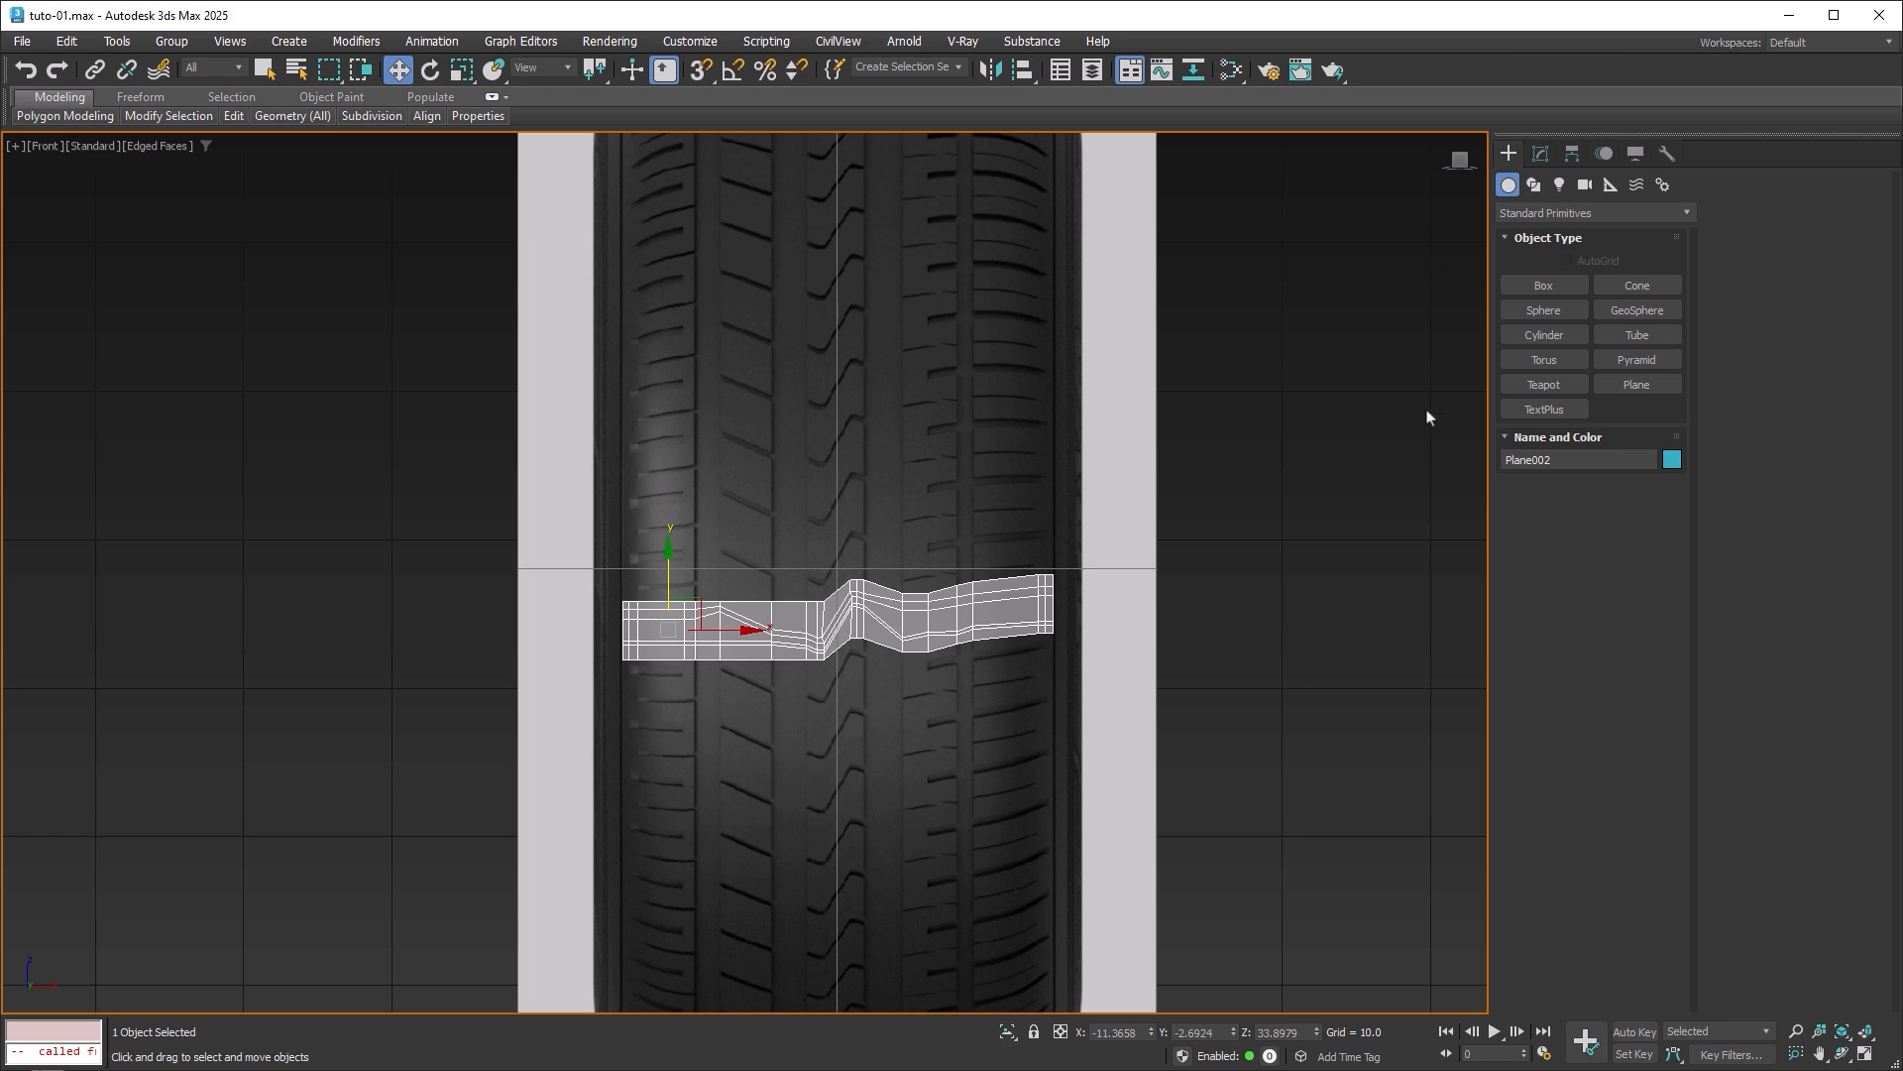
{"action": "left_click", "coordinate": [1637, 384]}
{"action": "scroll", "coordinate": [892, 625], "scroll_direction": "up", "scroll_amount": 10}
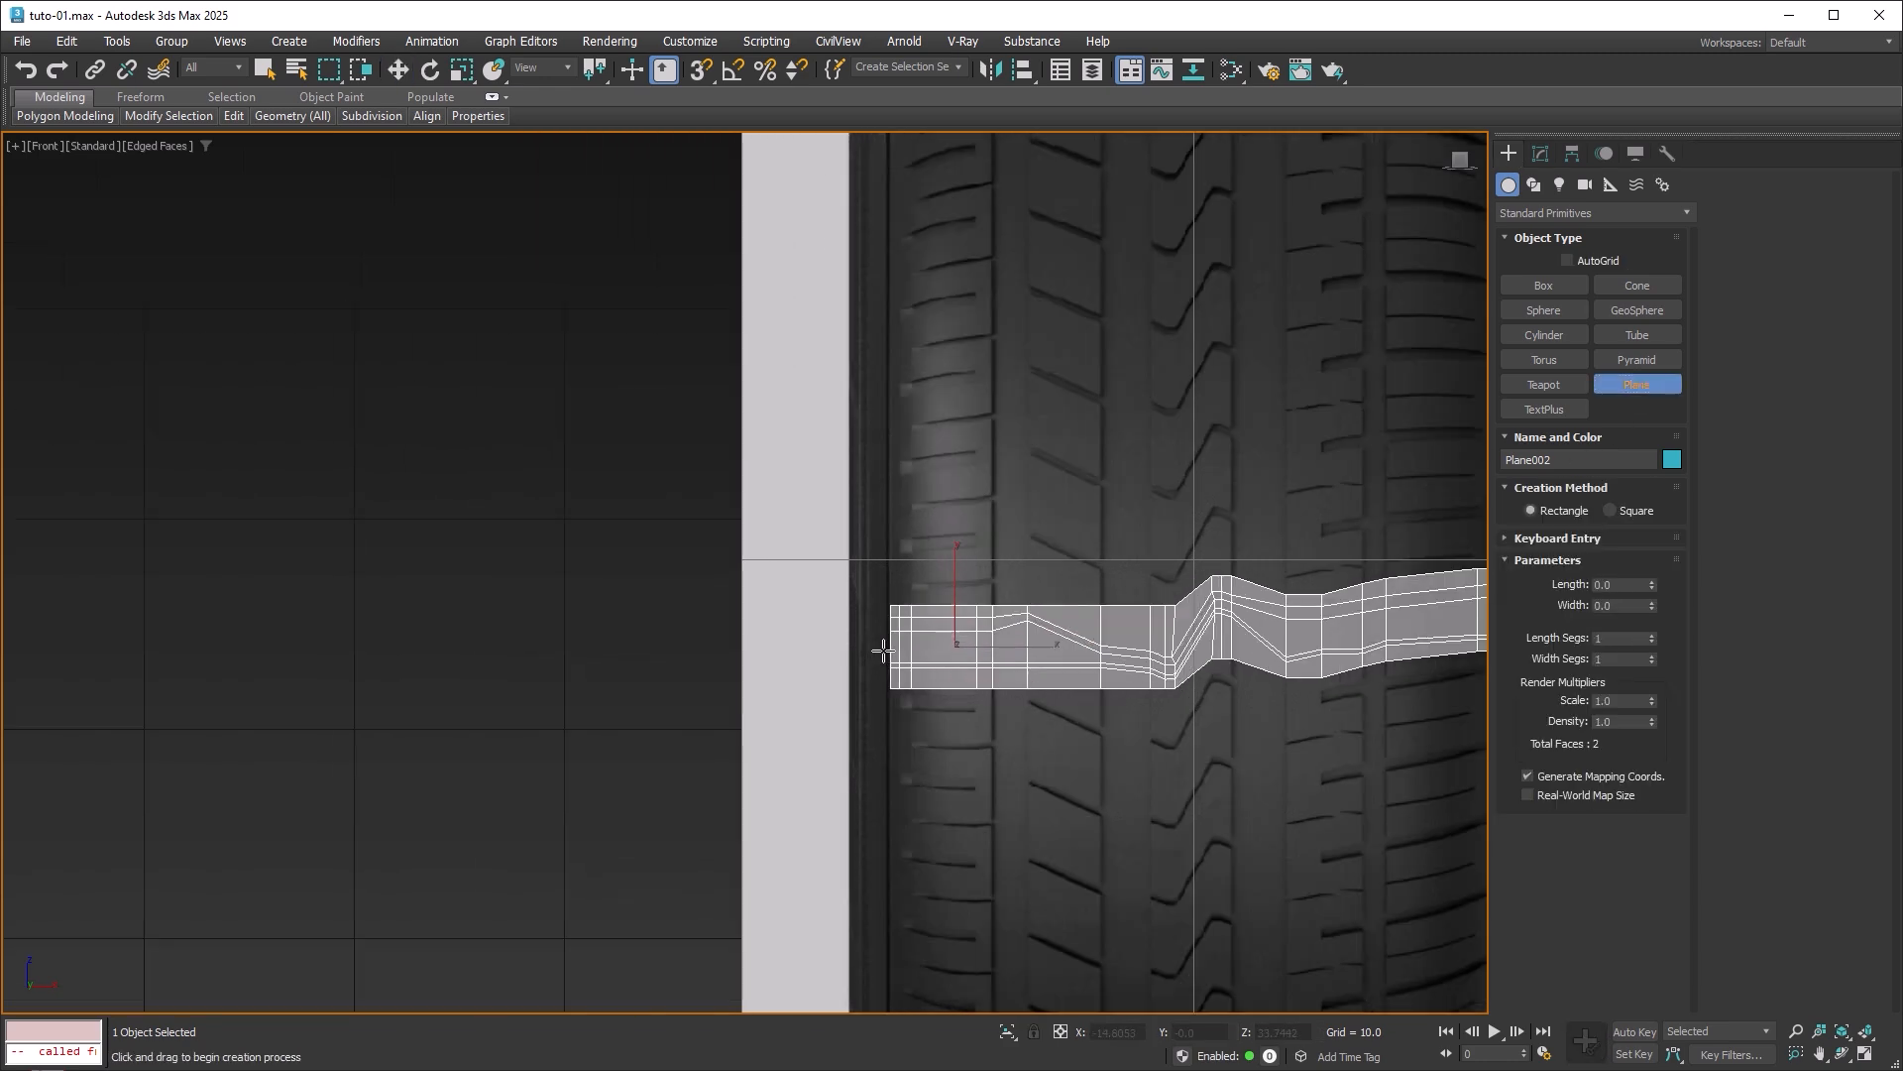
{"action": "scroll", "coordinate": [882, 629], "scroll_direction": "down", "scroll_amount": 6}
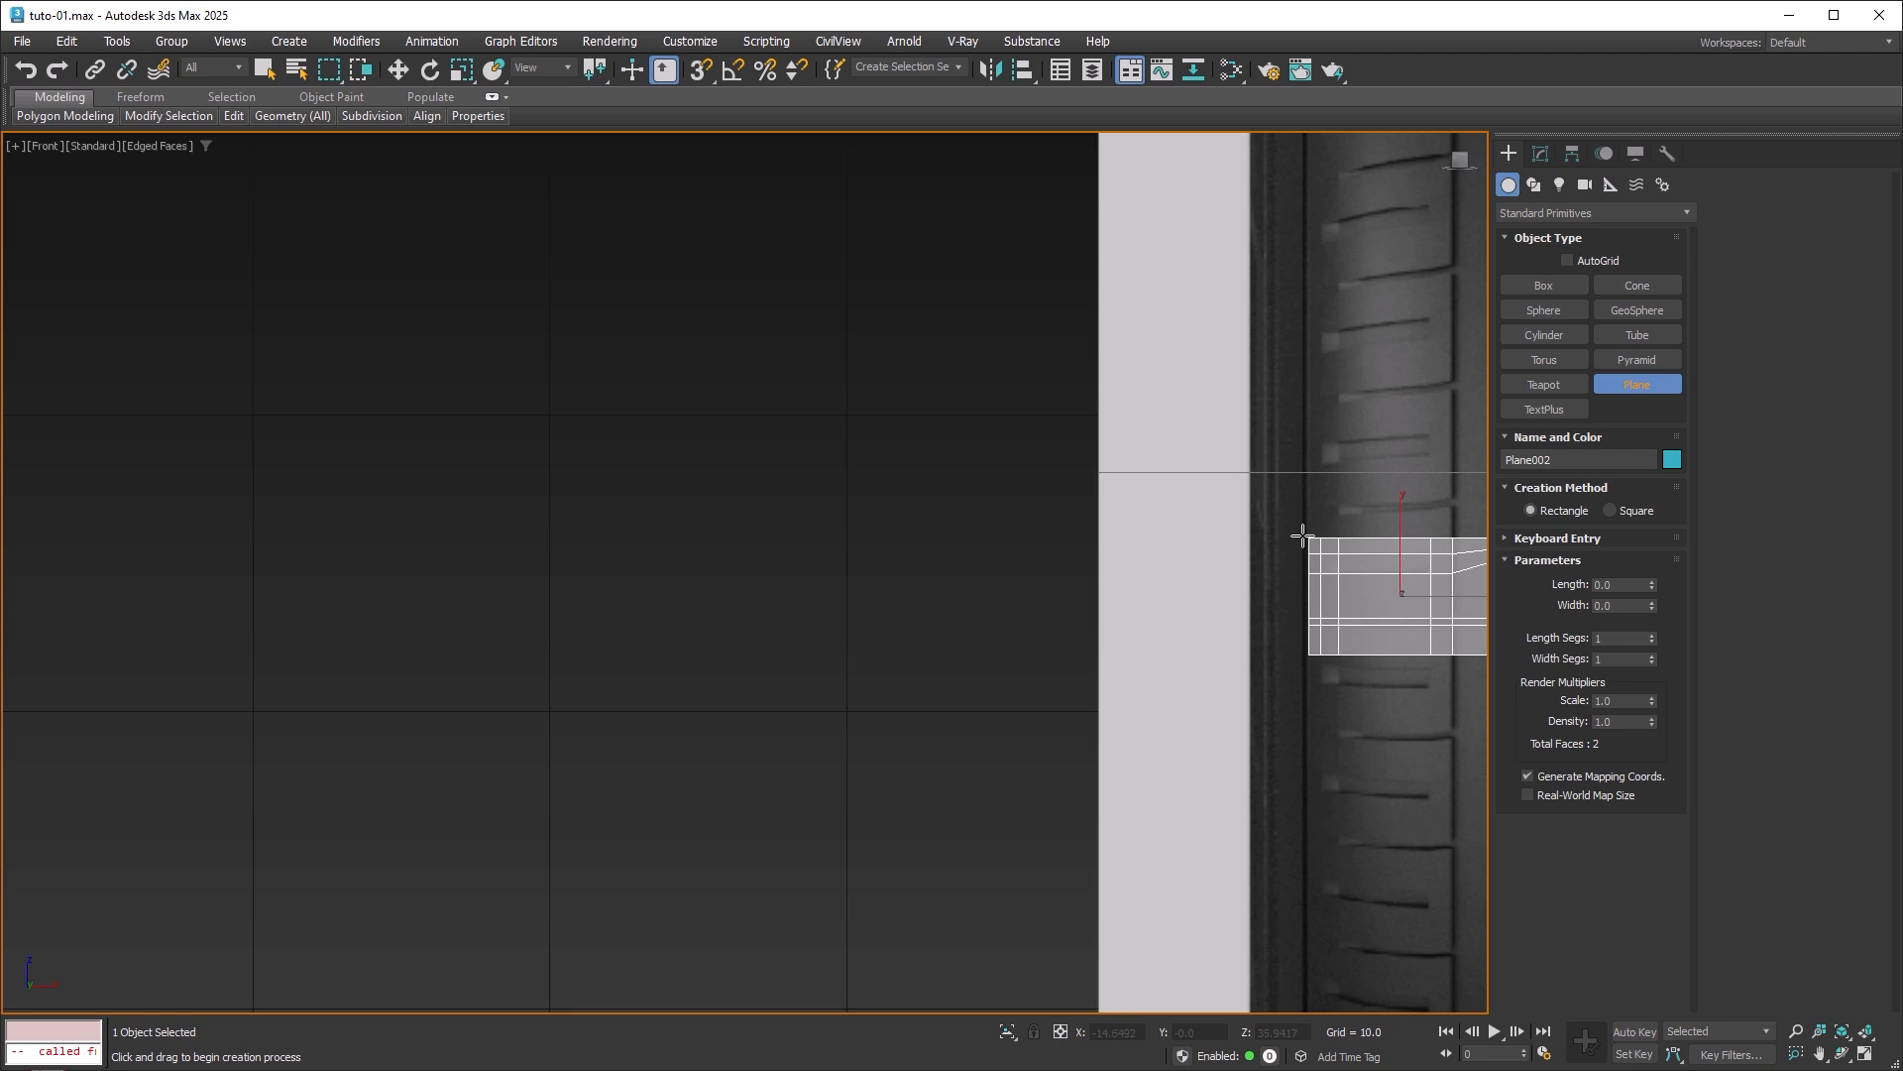
{"action": "left_click_drag", "start_coordinate": [1293, 535], "coordinate": [293, 653]}
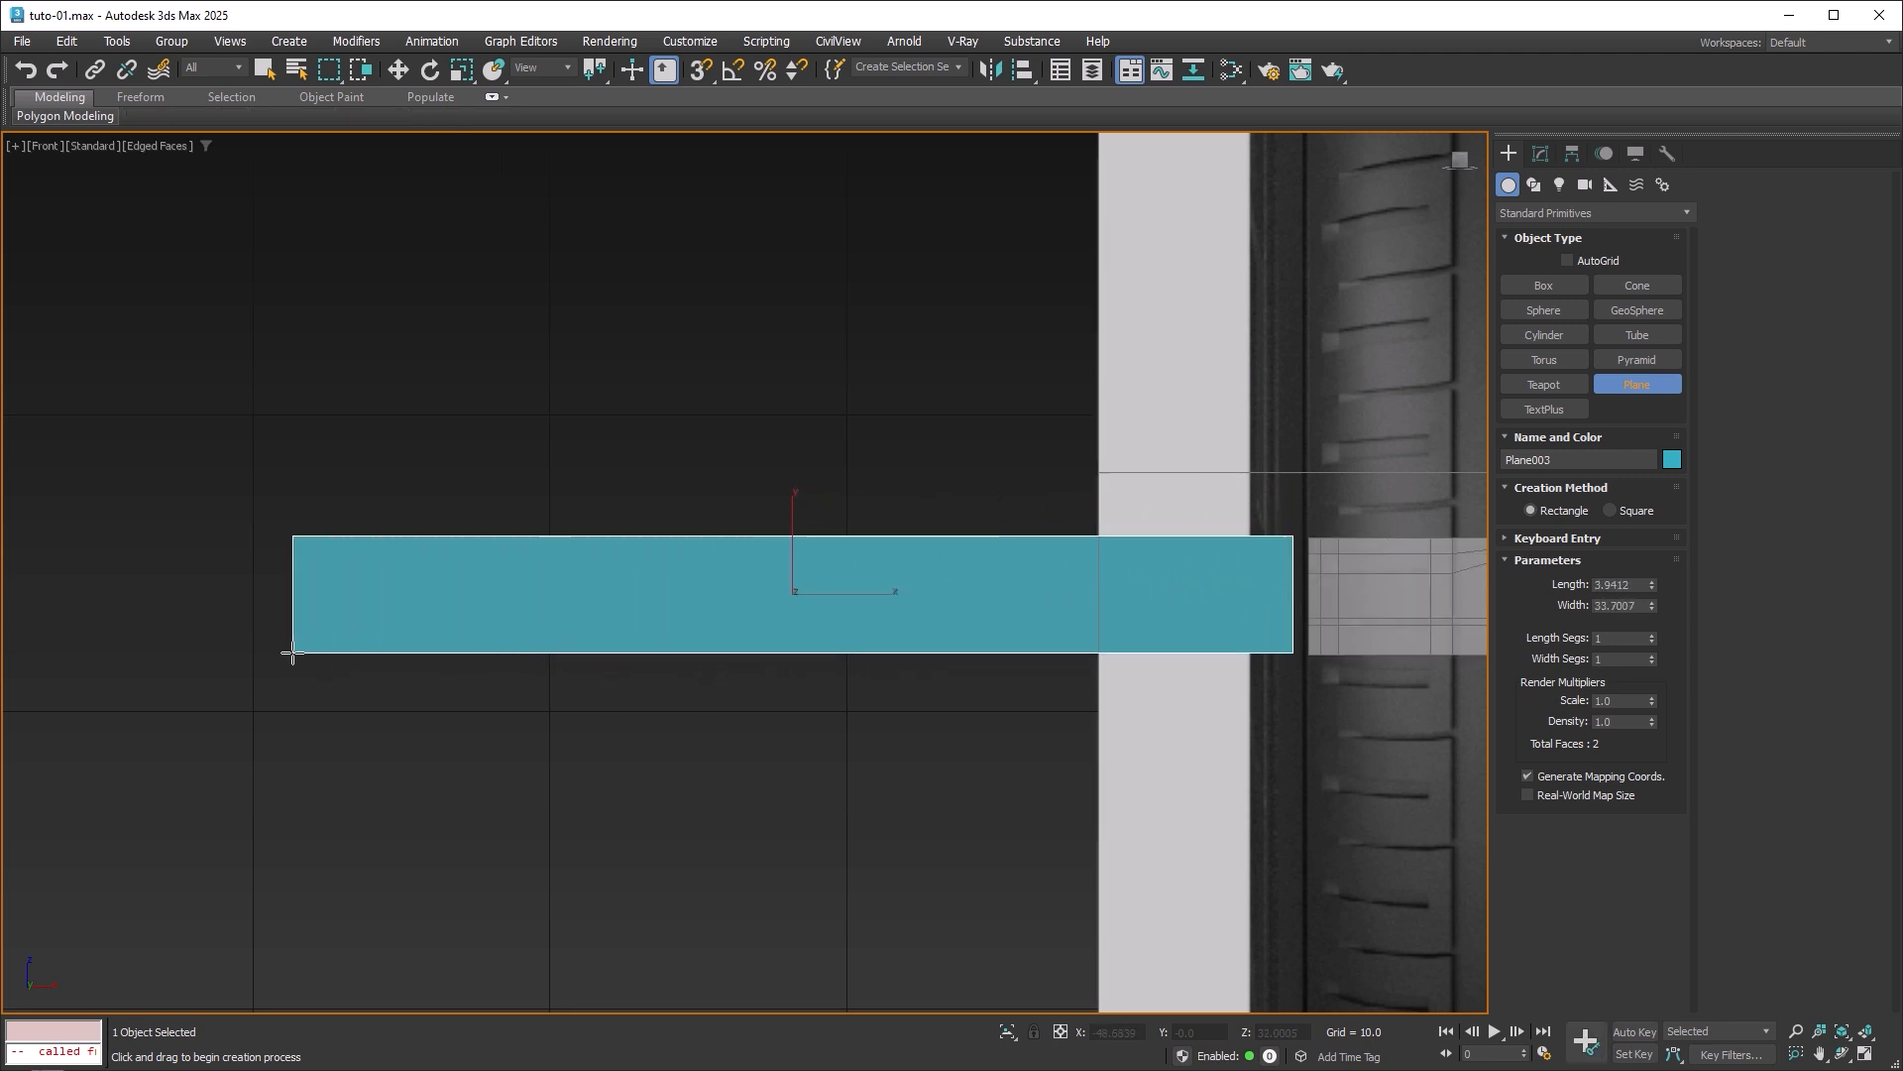
Set the new plane's length segments to 4 and make it see-through.
{"action": "scroll", "coordinate": [222, 565], "scroll_direction": "down", "scroll_amount": 4}
{"action": "scroll", "coordinate": [222, 565], "scroll_direction": "up", "scroll_amount": 2}
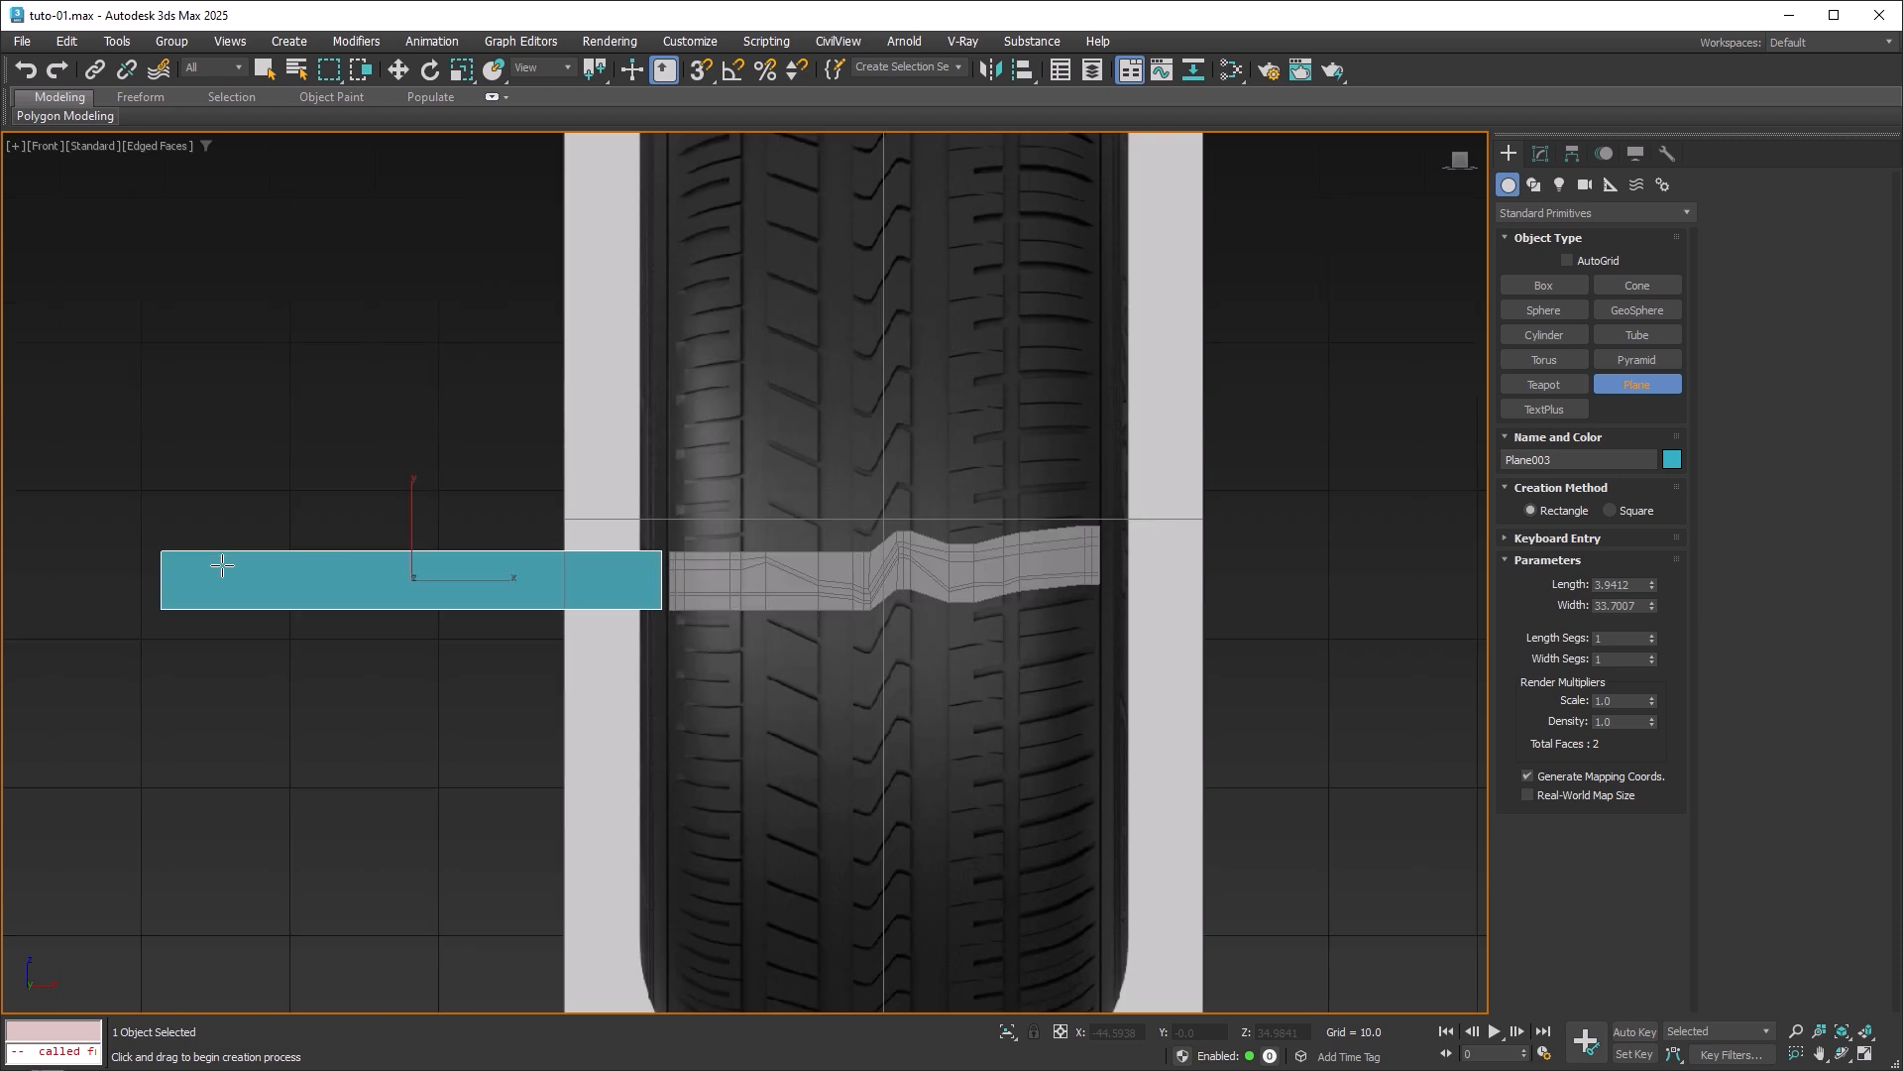
{"action": "scroll", "coordinate": [658, 638], "scroll_direction": "up", "scroll_amount": 10}
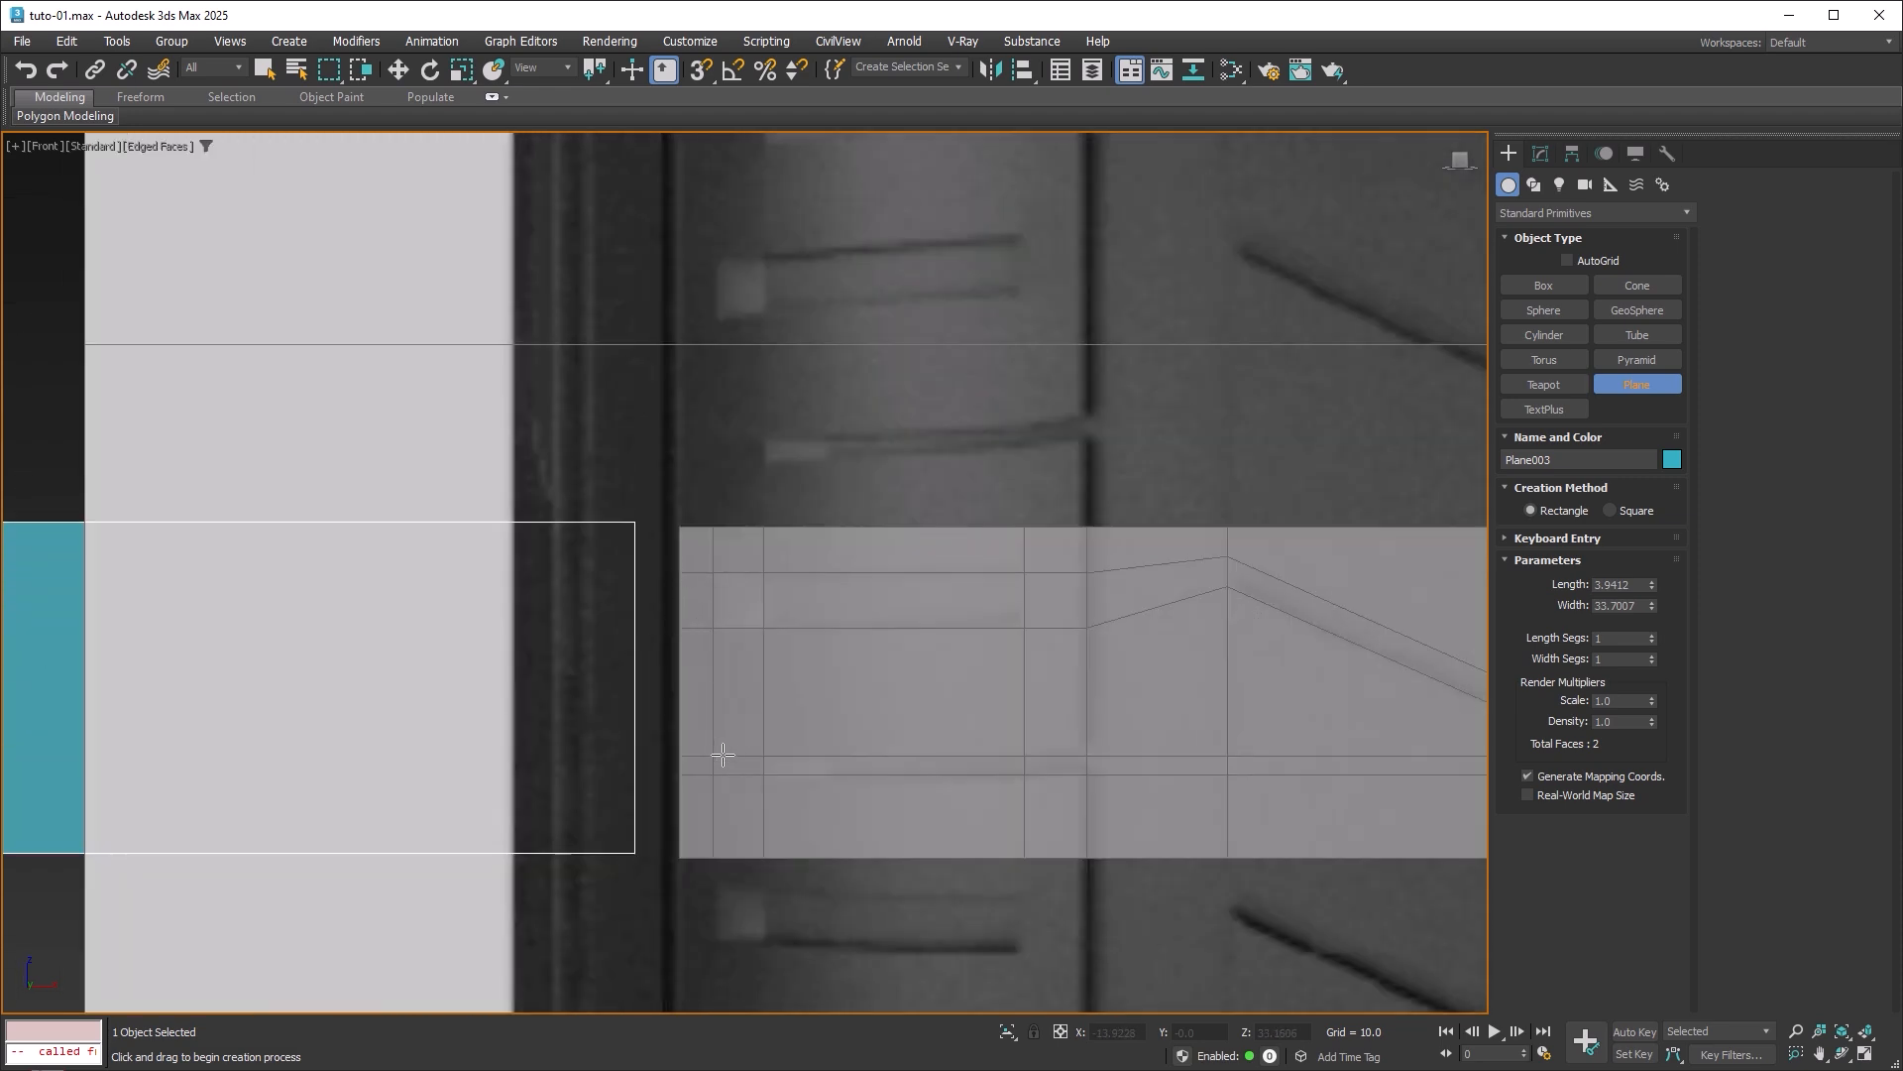
{"action": "left_click", "coordinate": [1651, 635]}
{"action": "left_click", "coordinate": [1651, 634]}
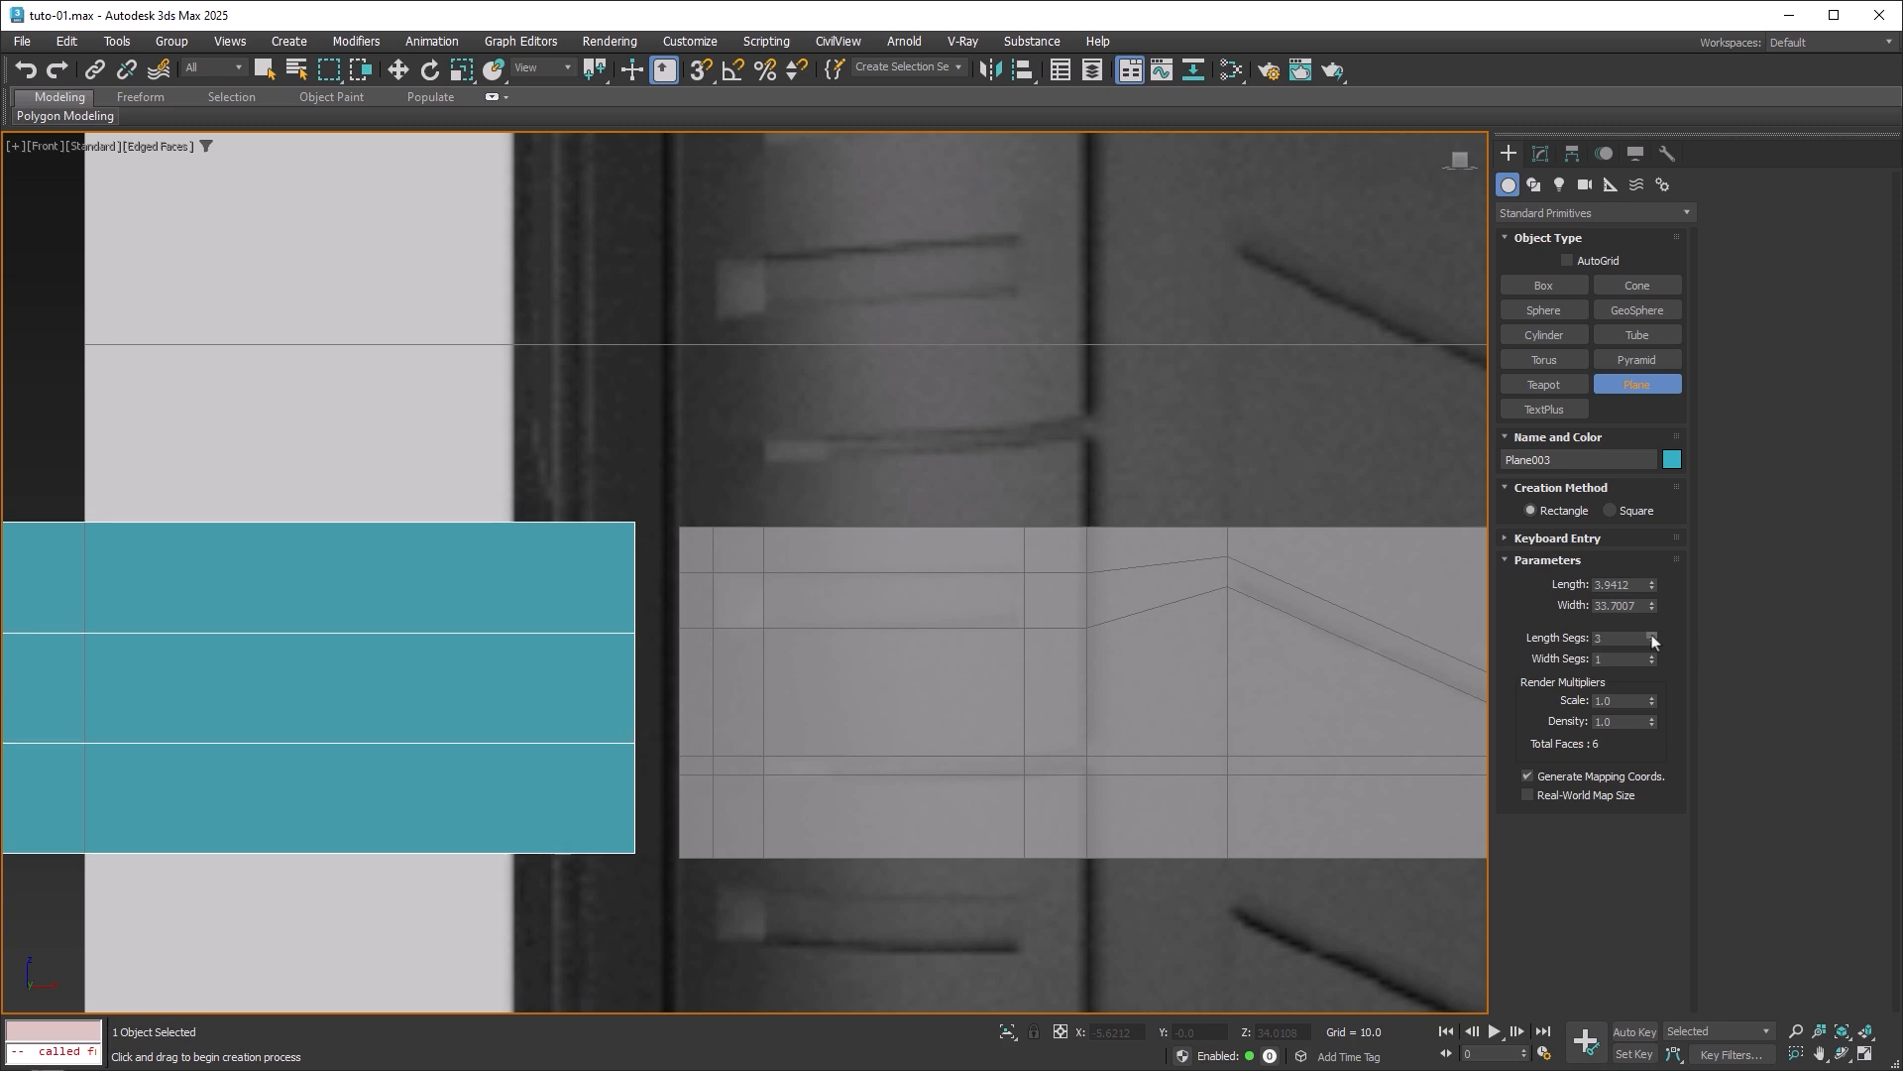
{"action": "left_click", "coordinate": [1652, 634]}
{"action": "left_click", "coordinate": [1651, 634]}
{"action": "left_click", "coordinate": [1652, 634]}
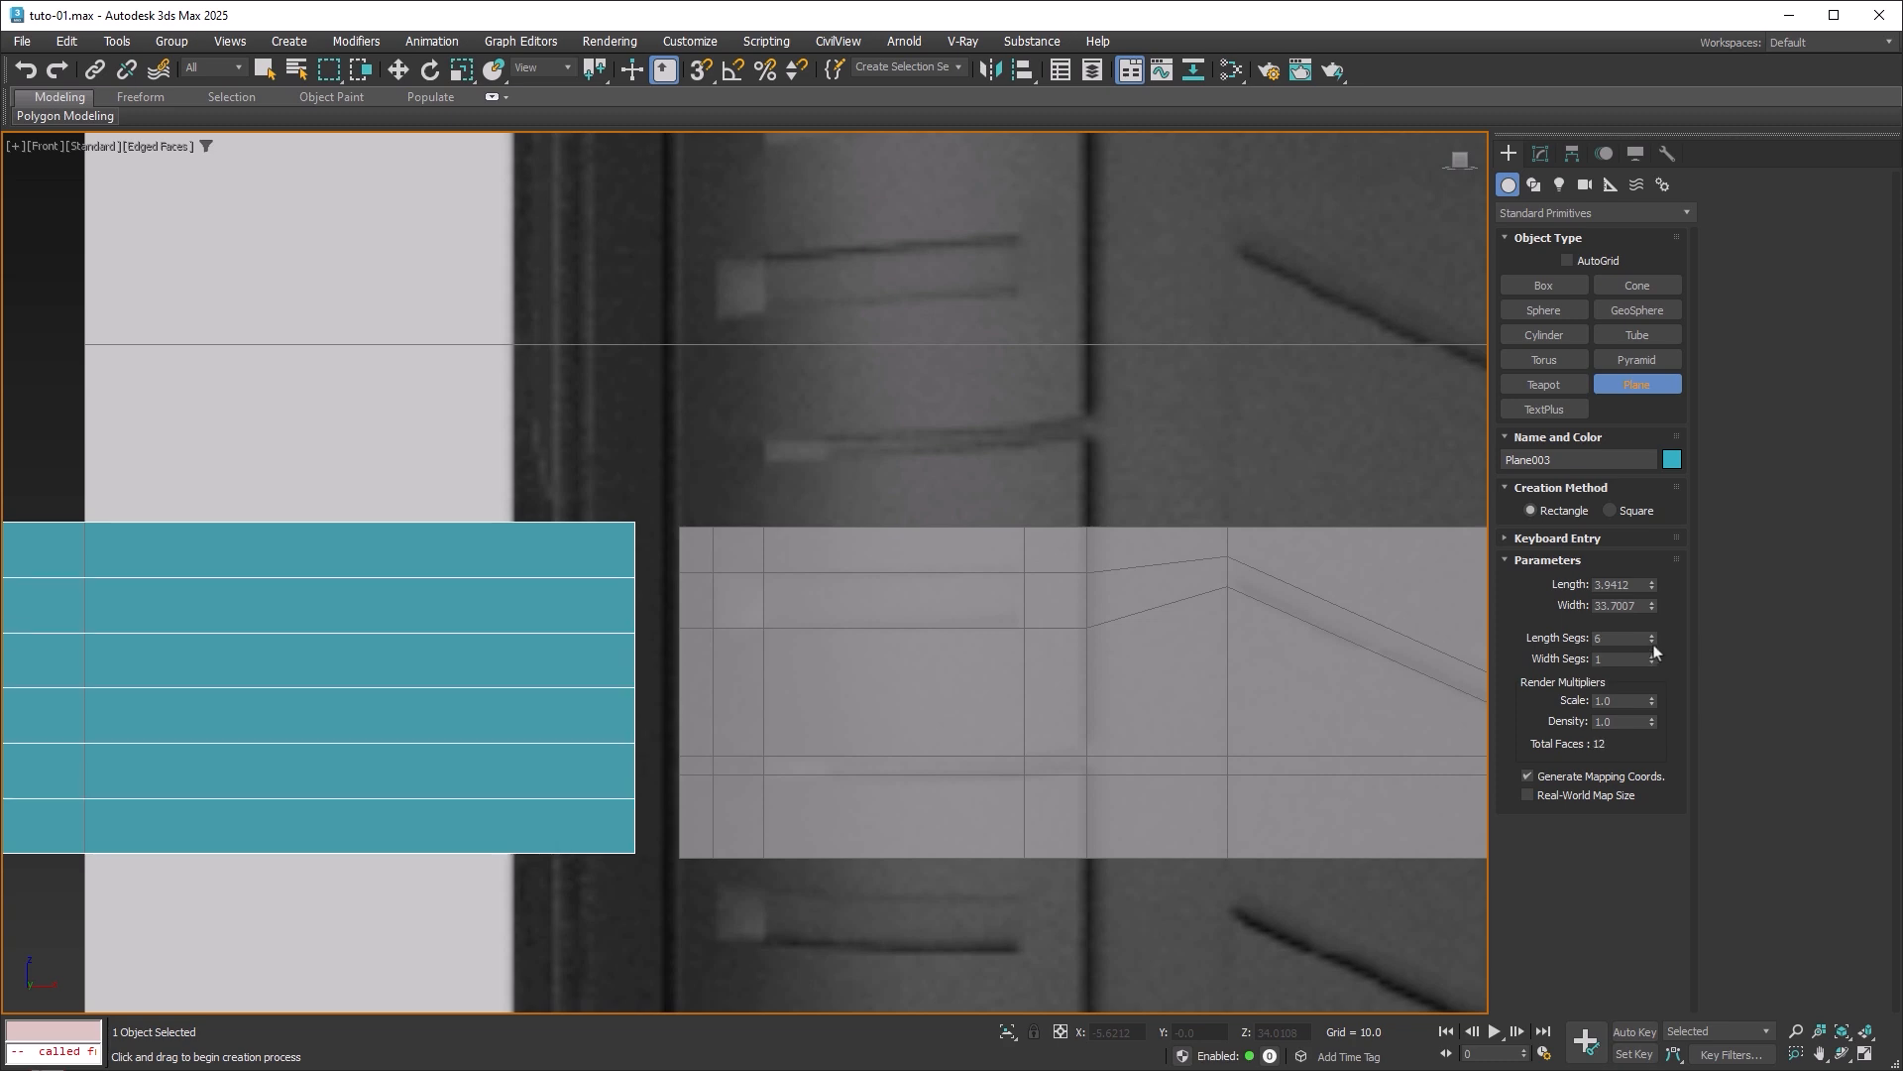
{"action": "left_click", "coordinate": [1653, 646]}
{"action": "left_click", "coordinate": [1653, 645]}
{"action": "key", "text": "alt+x"}
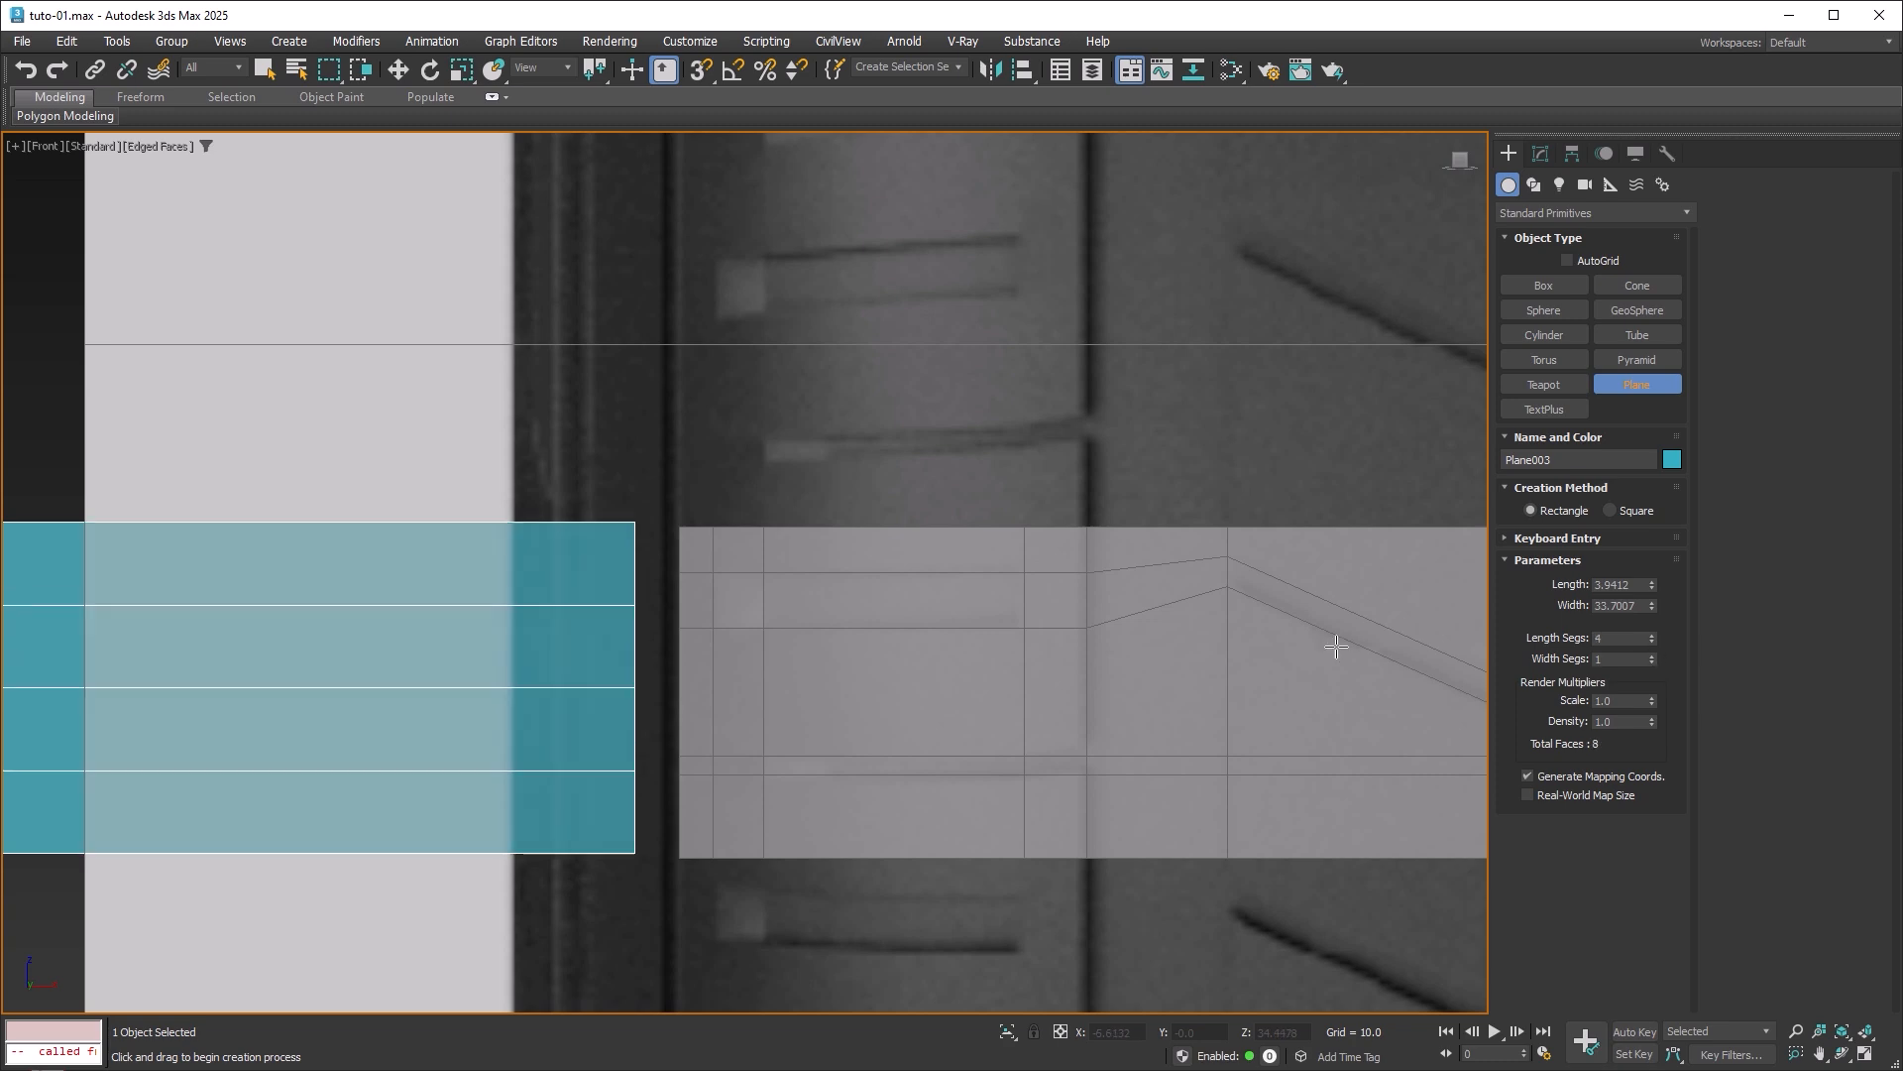
Convert the new segmented plane to an Editable Poly.
{"action": "middle_click_drag", "start_coordinate": [1336, 647], "coordinate": [1284, 599]}
{"action": "key", "text": "w"}
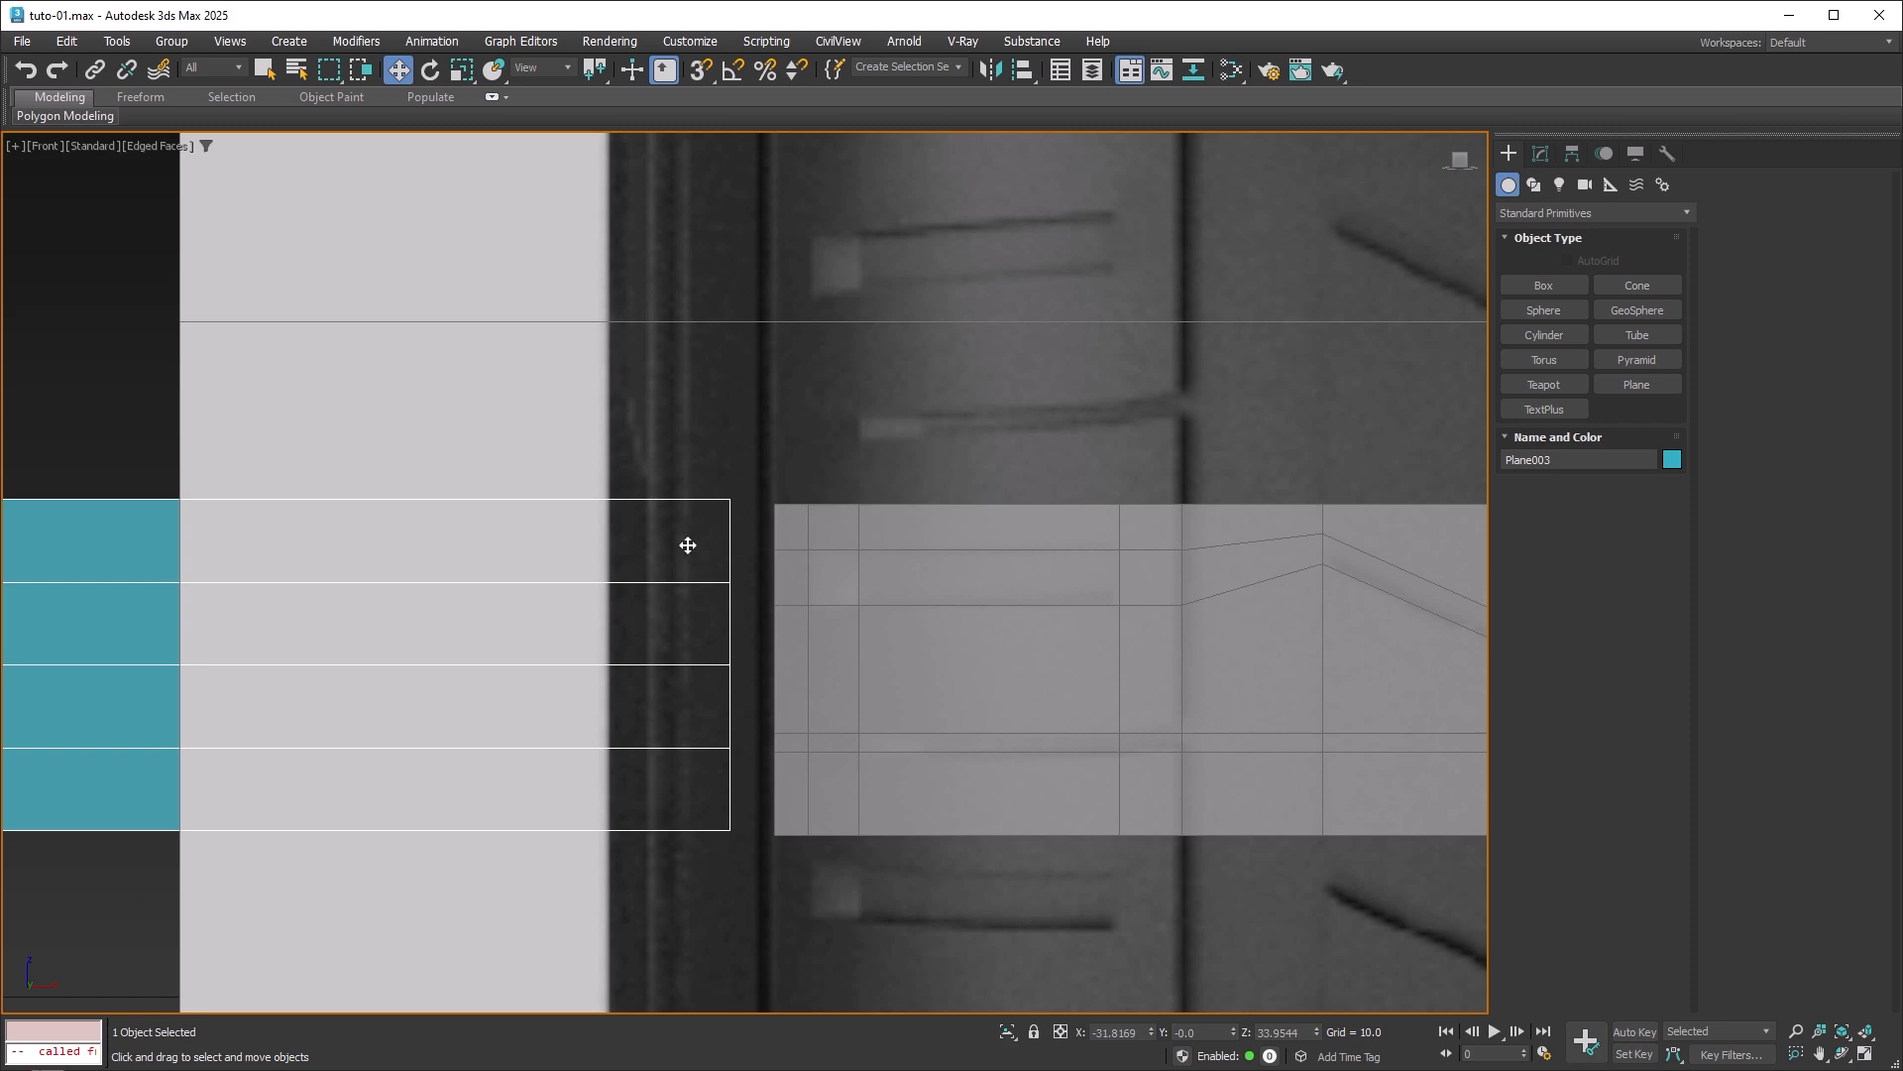
{"action": "right_click", "coordinate": [688, 546]}
{"action": "mouse_move", "coordinate": [778, 790]}
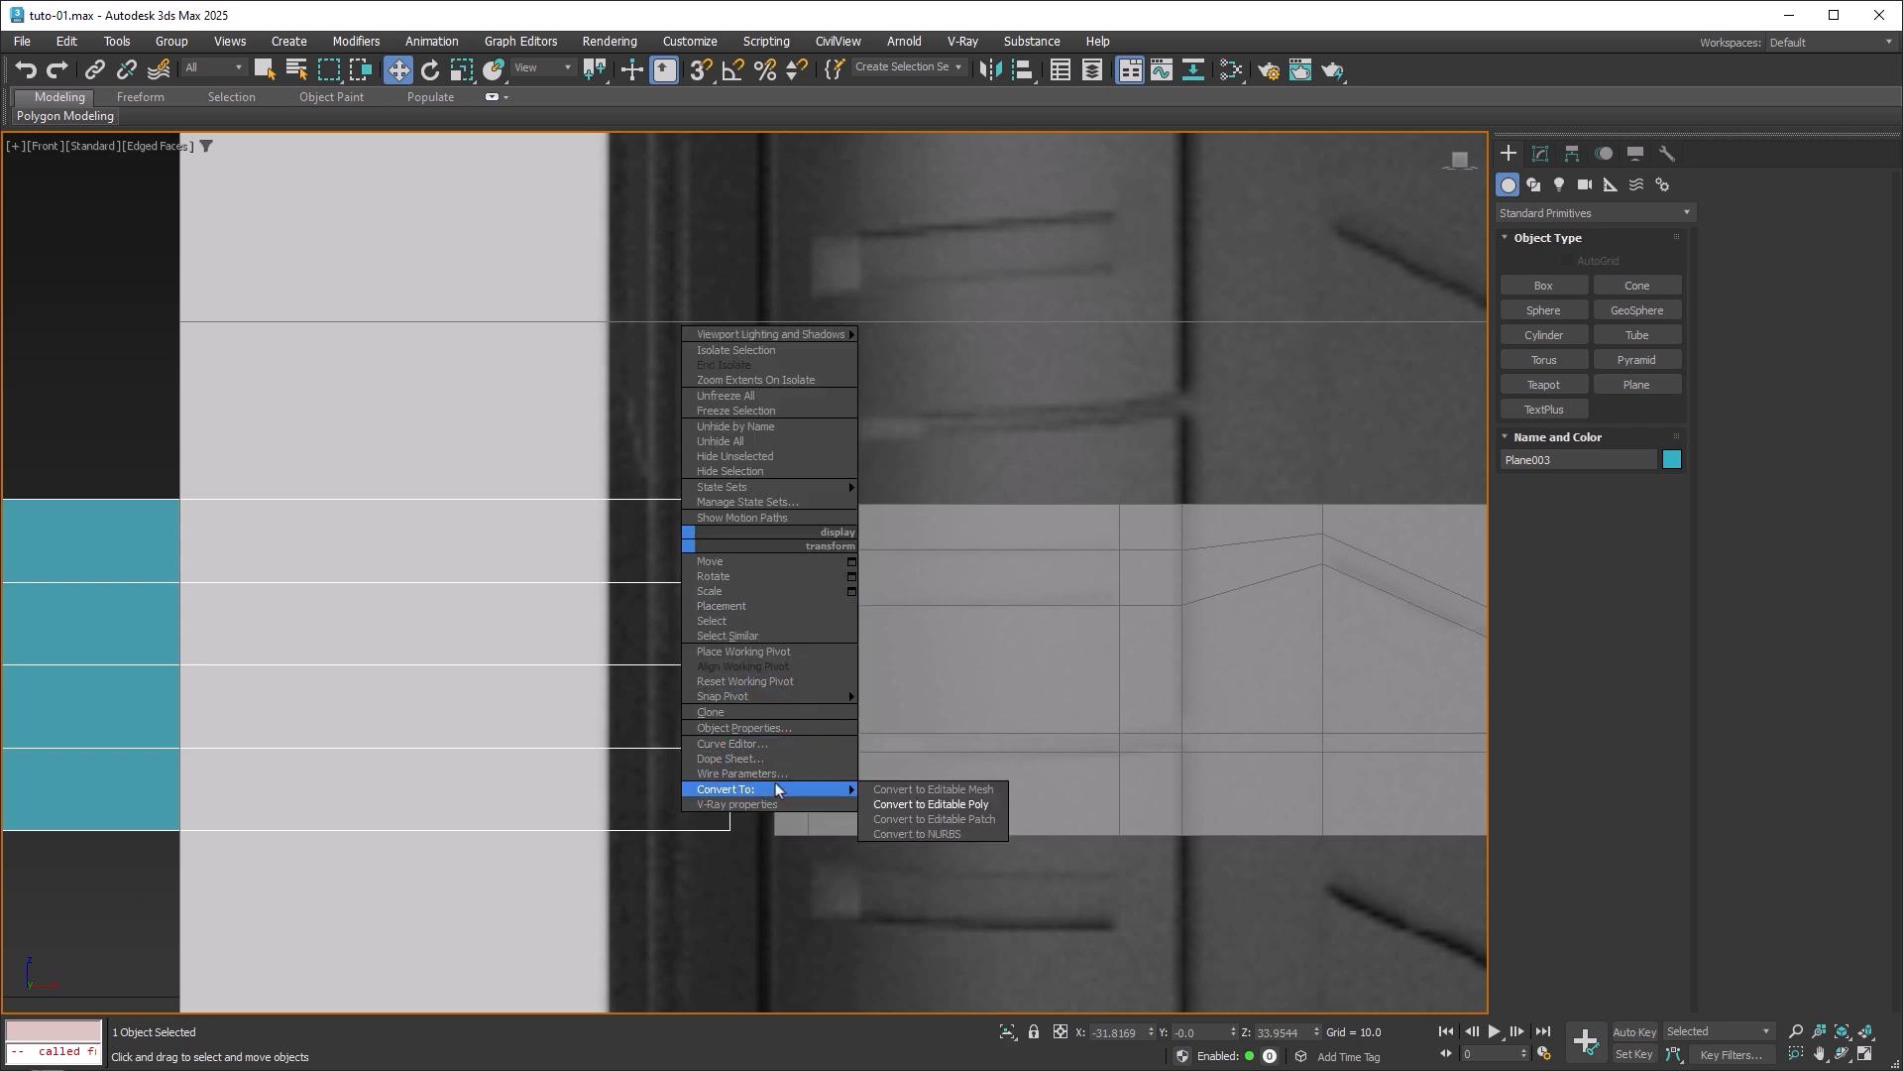
{"action": "left_click", "coordinate": [930, 804]}
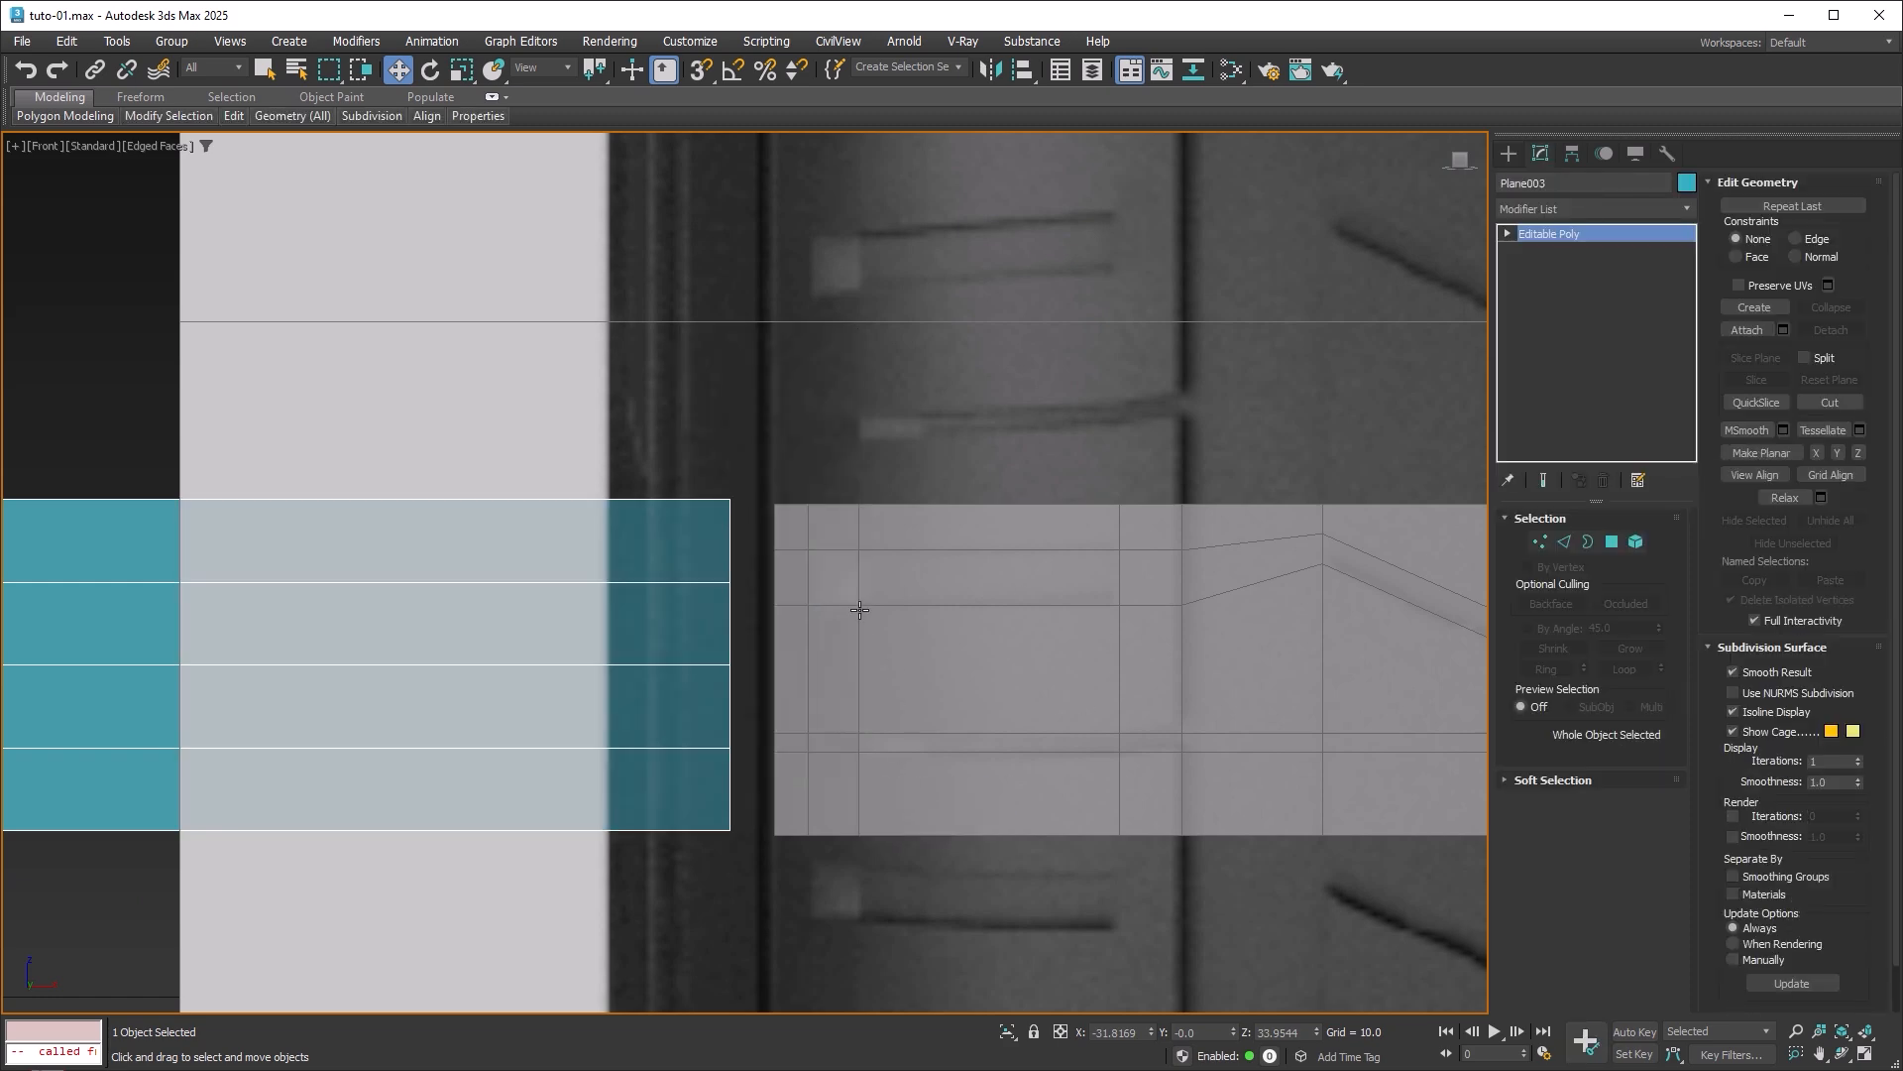
{"action": "scroll", "coordinate": [1071, 620], "scroll_direction": "down", "scroll_amount": 5}
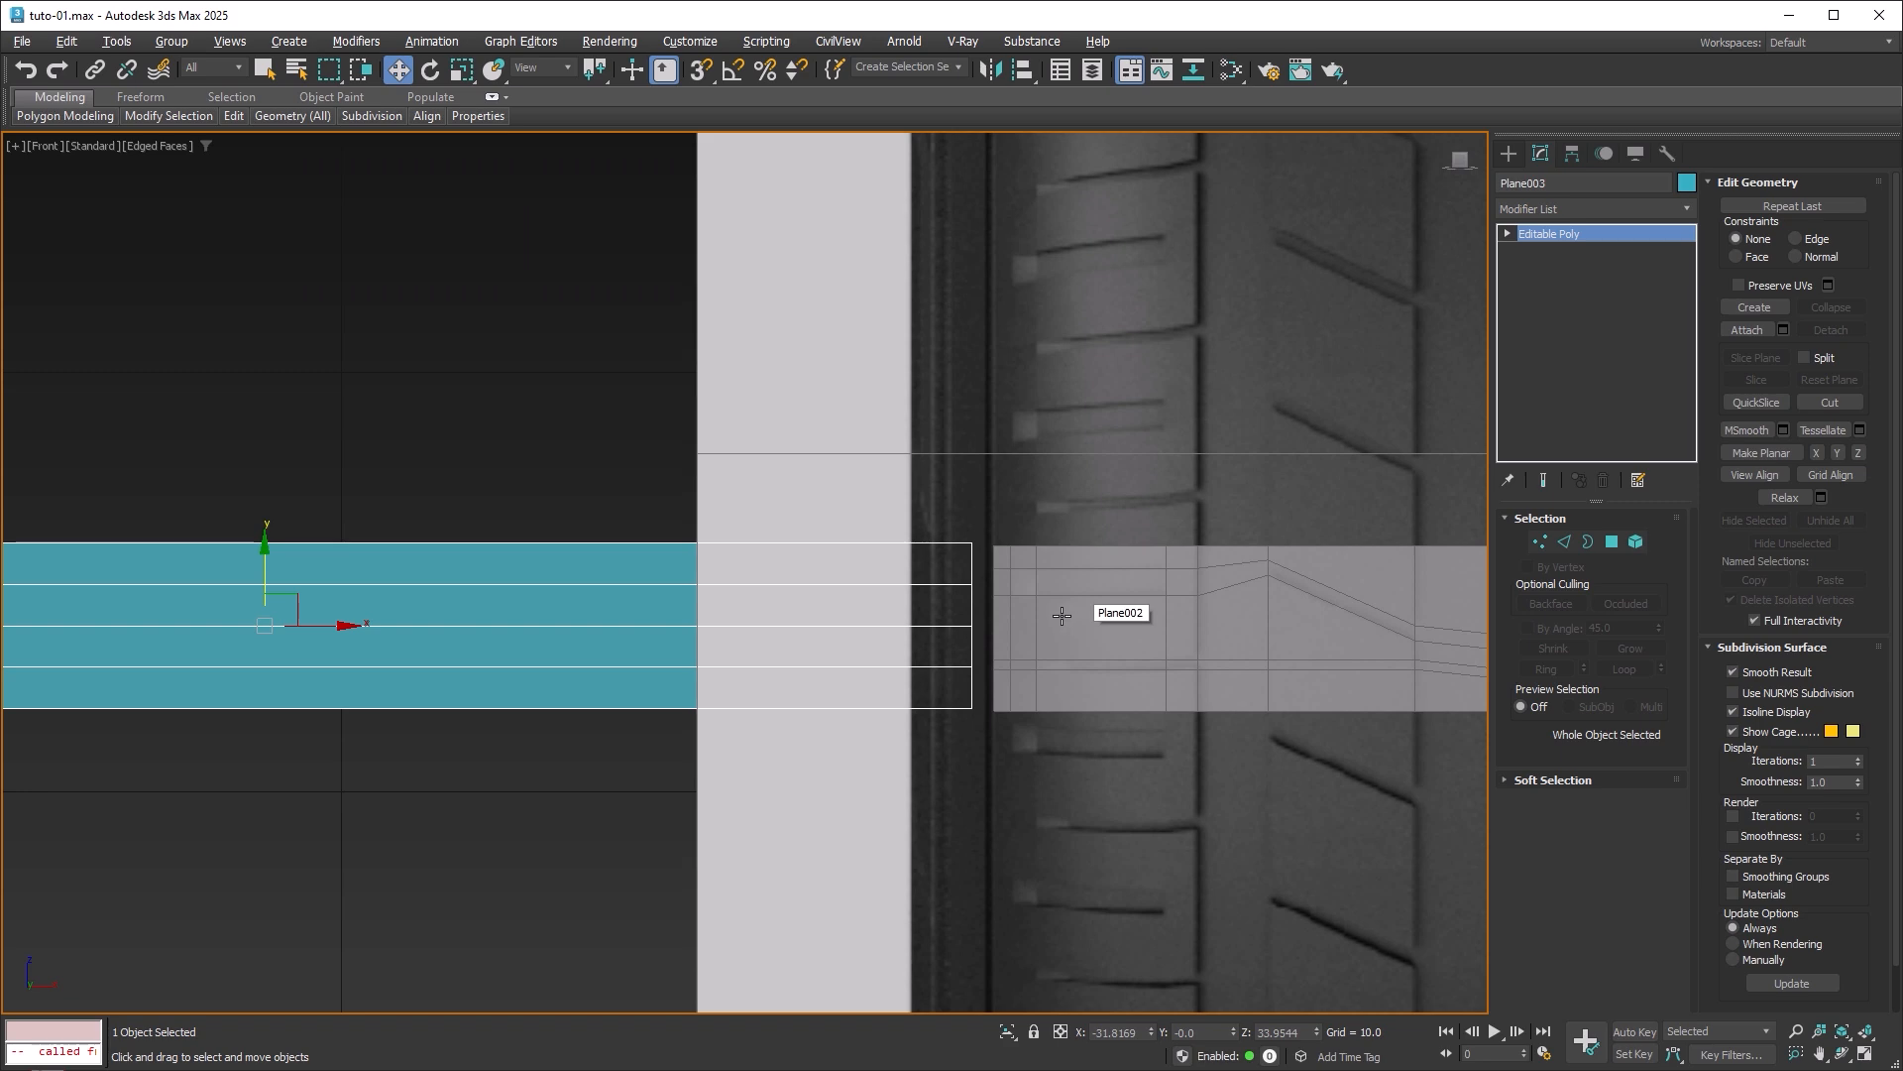
Enable snapping and move the new plane along Y in the Top view to align with the tread strip's vertex, at -2.6924.
{"action": "key", "text": "alt+w"}
{"action": "key", "text": "alt+w"}
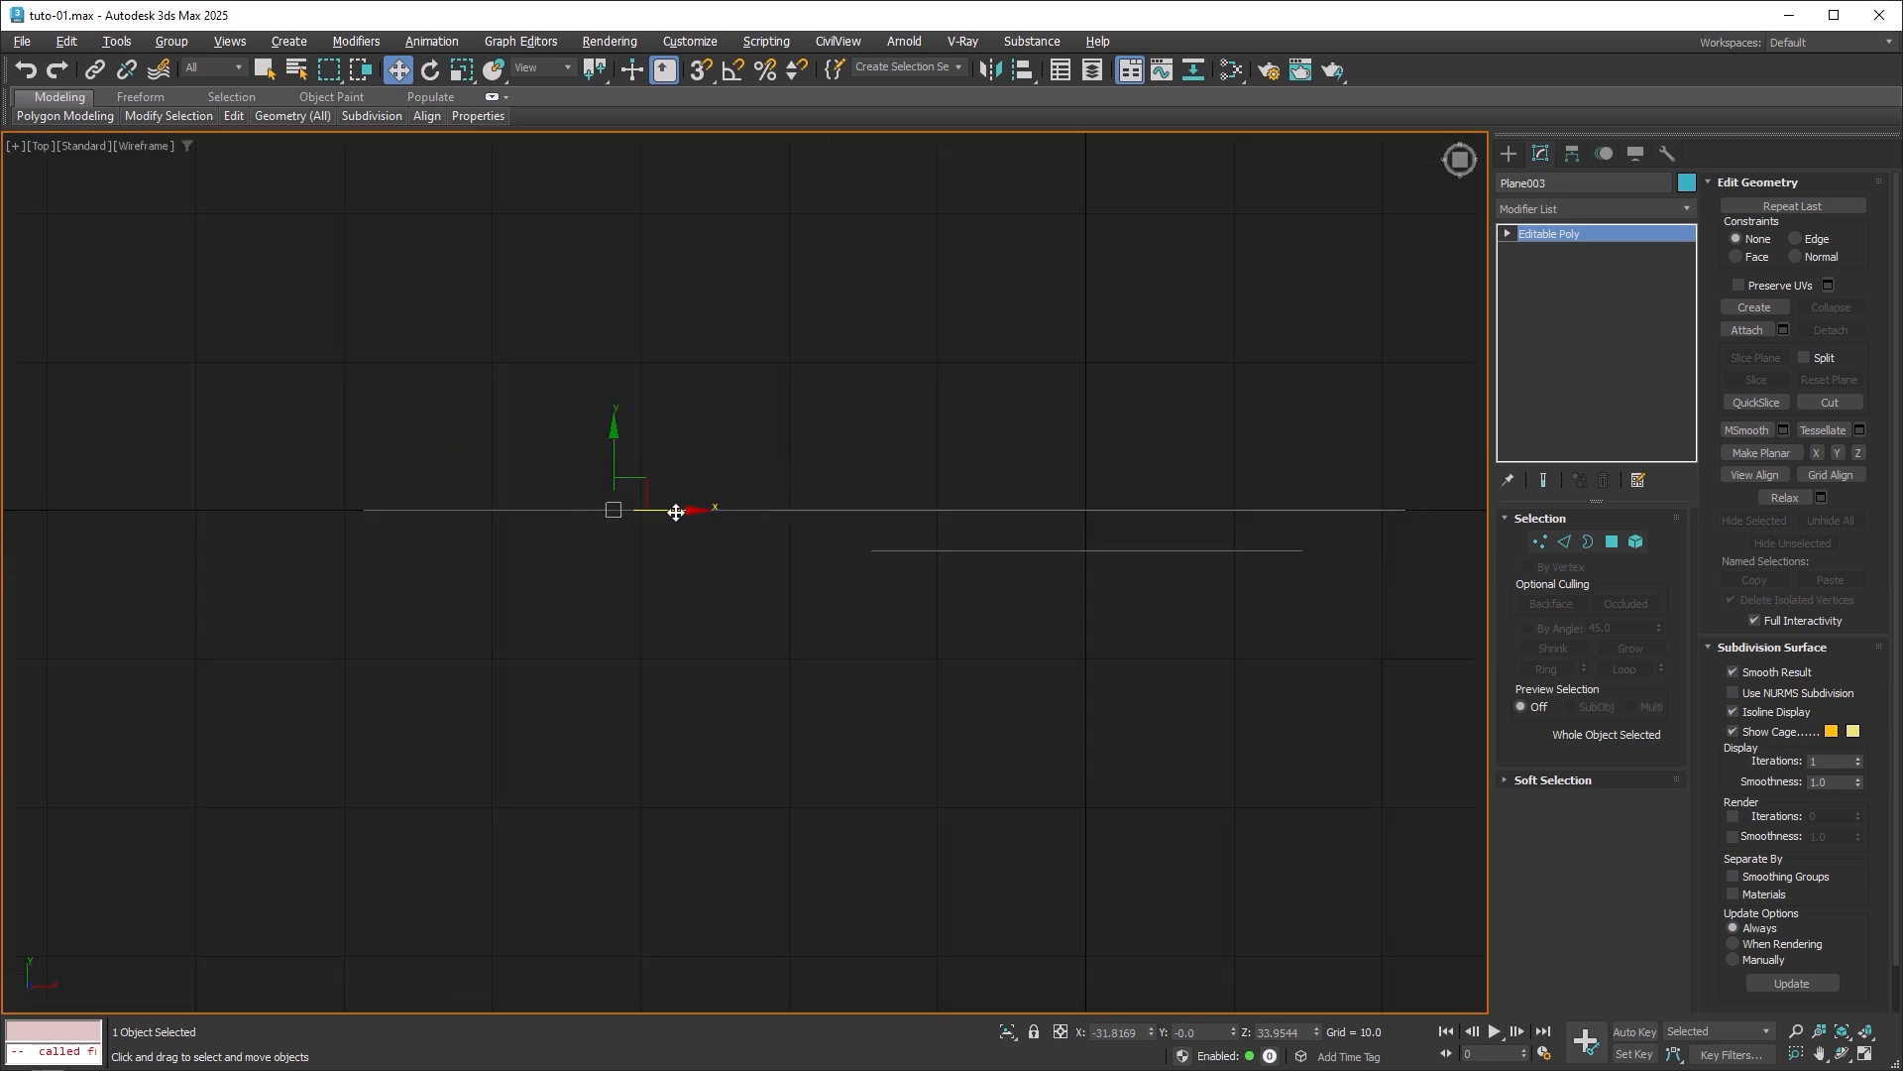
{"action": "scroll", "coordinate": [684, 510], "scroll_direction": "up", "scroll_amount": 3}
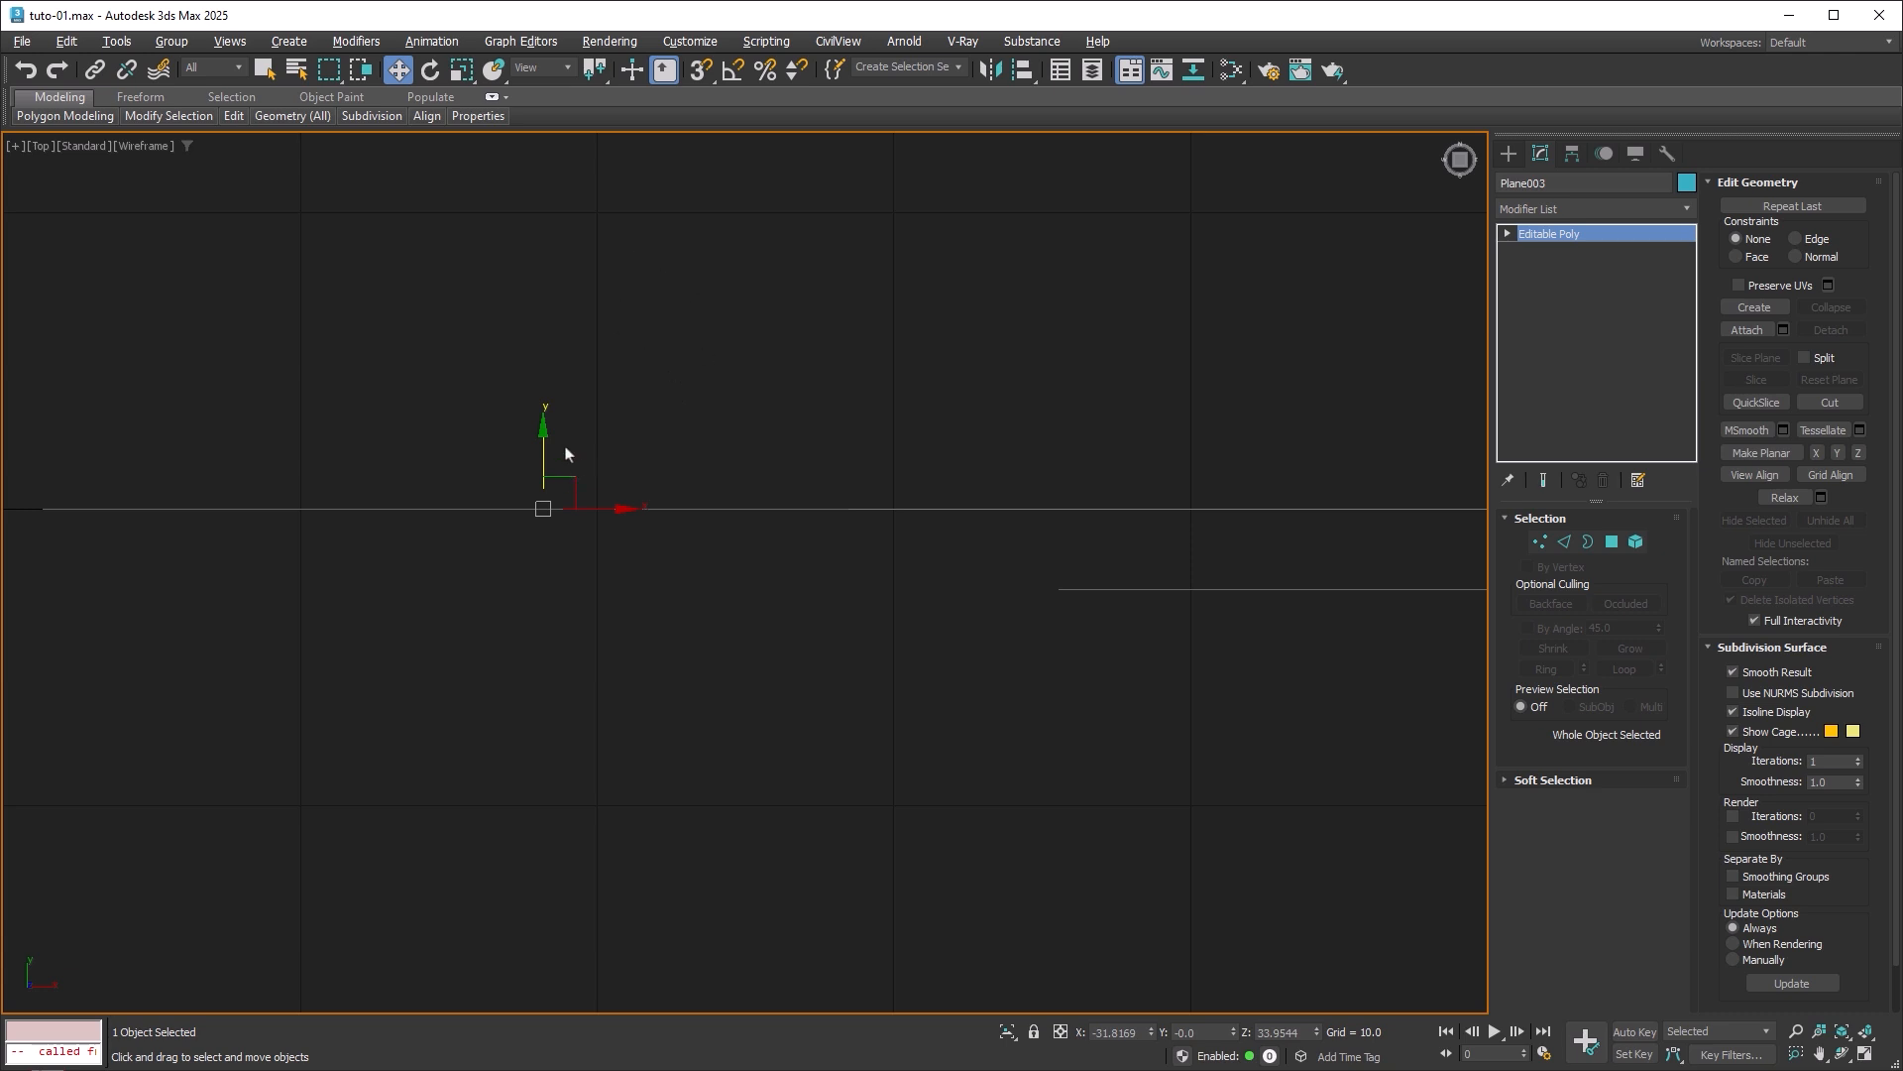
{"action": "left_click", "coordinate": [702, 70]}
{"action": "left_click_drag", "start_coordinate": [542, 450], "coordinate": [1061, 591]}
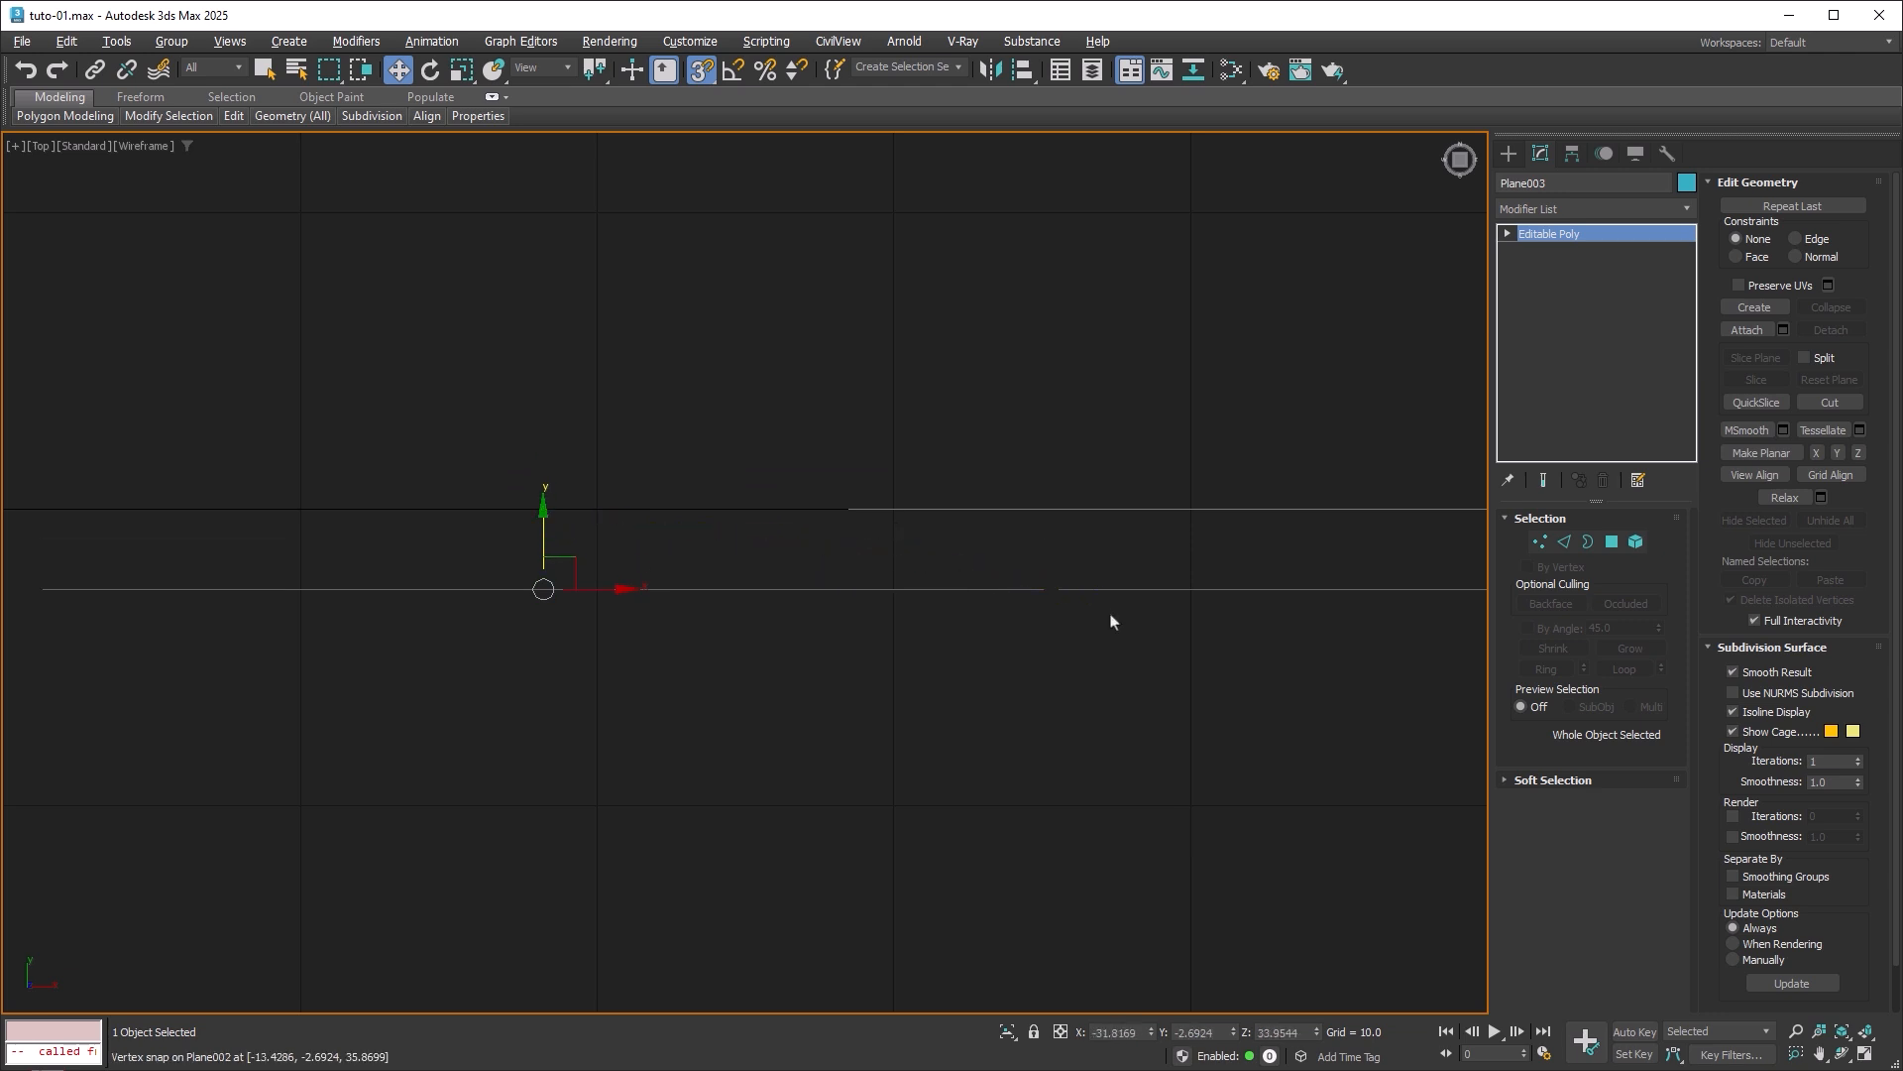
Move the sidewall plane along X in the Front view to snap against the tread strip's left end, at X -31.2882.
{"action": "key", "text": "alt+w"}
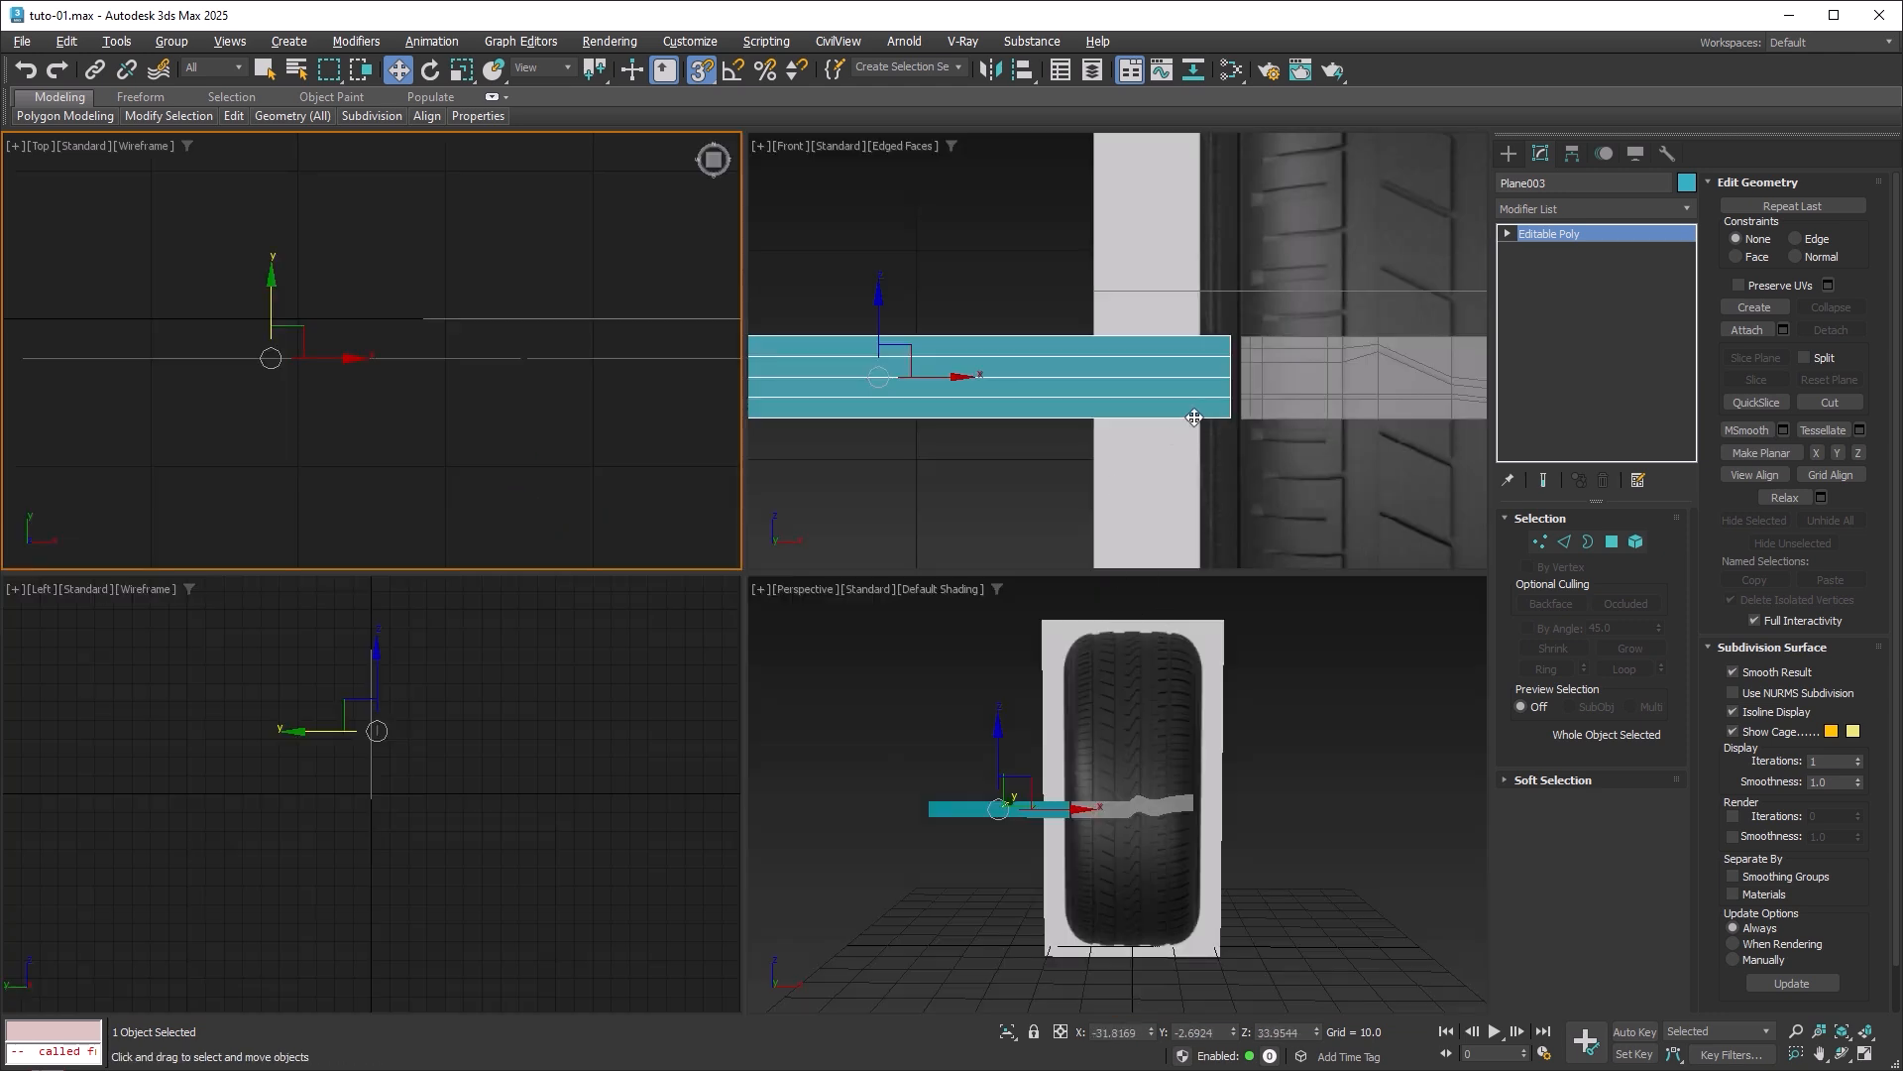
{"action": "key", "text": "alt+w"}
{"action": "middle_click_drag", "start_coordinate": [1152, 453], "coordinate": [1040, 478]}
{"action": "scroll", "coordinate": [1040, 479], "scroll_direction": "down", "scroll_amount": 2}
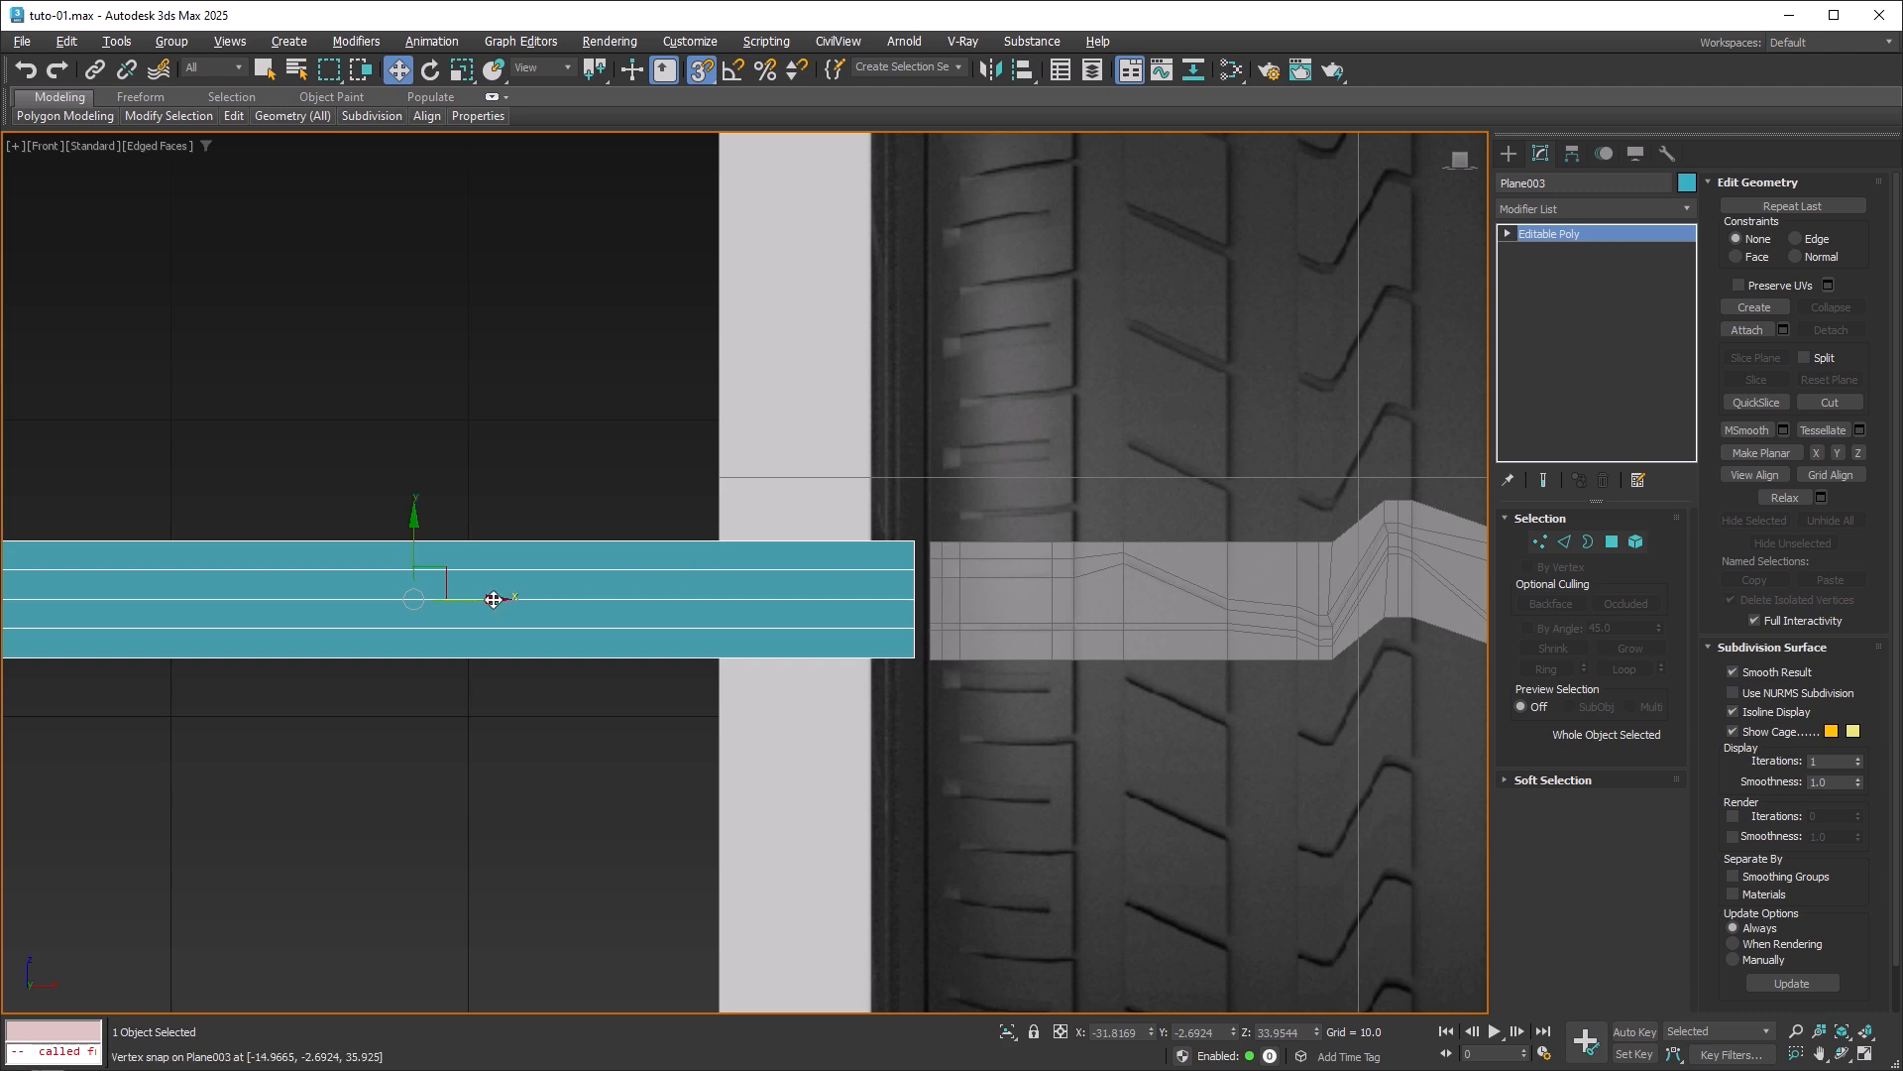
{"action": "scroll", "coordinate": [920, 579], "scroll_direction": "up", "scroll_amount": 6}
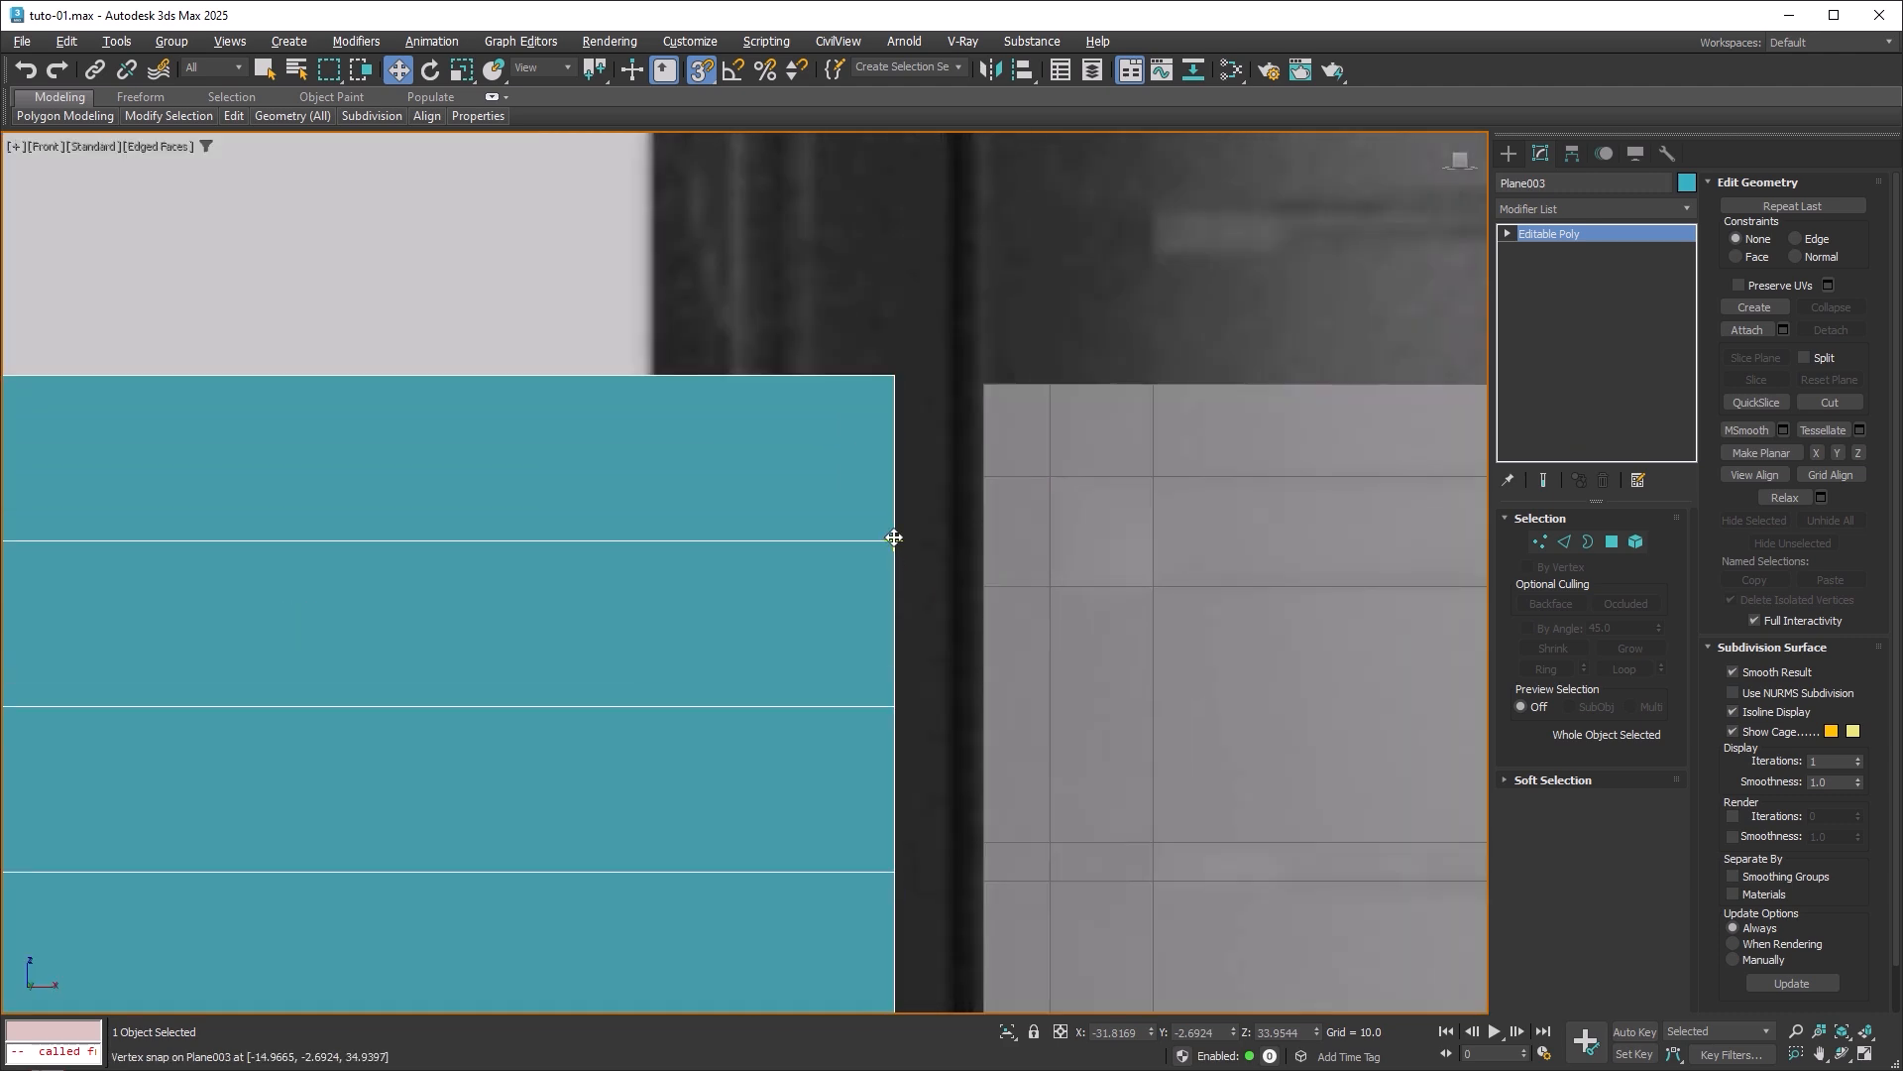
{"action": "left_click_drag", "start_coordinate": [894, 537], "coordinate": [983, 378]}
{"action": "scroll", "coordinate": [1058, 532], "scroll_direction": "down", "scroll_amount": 4}
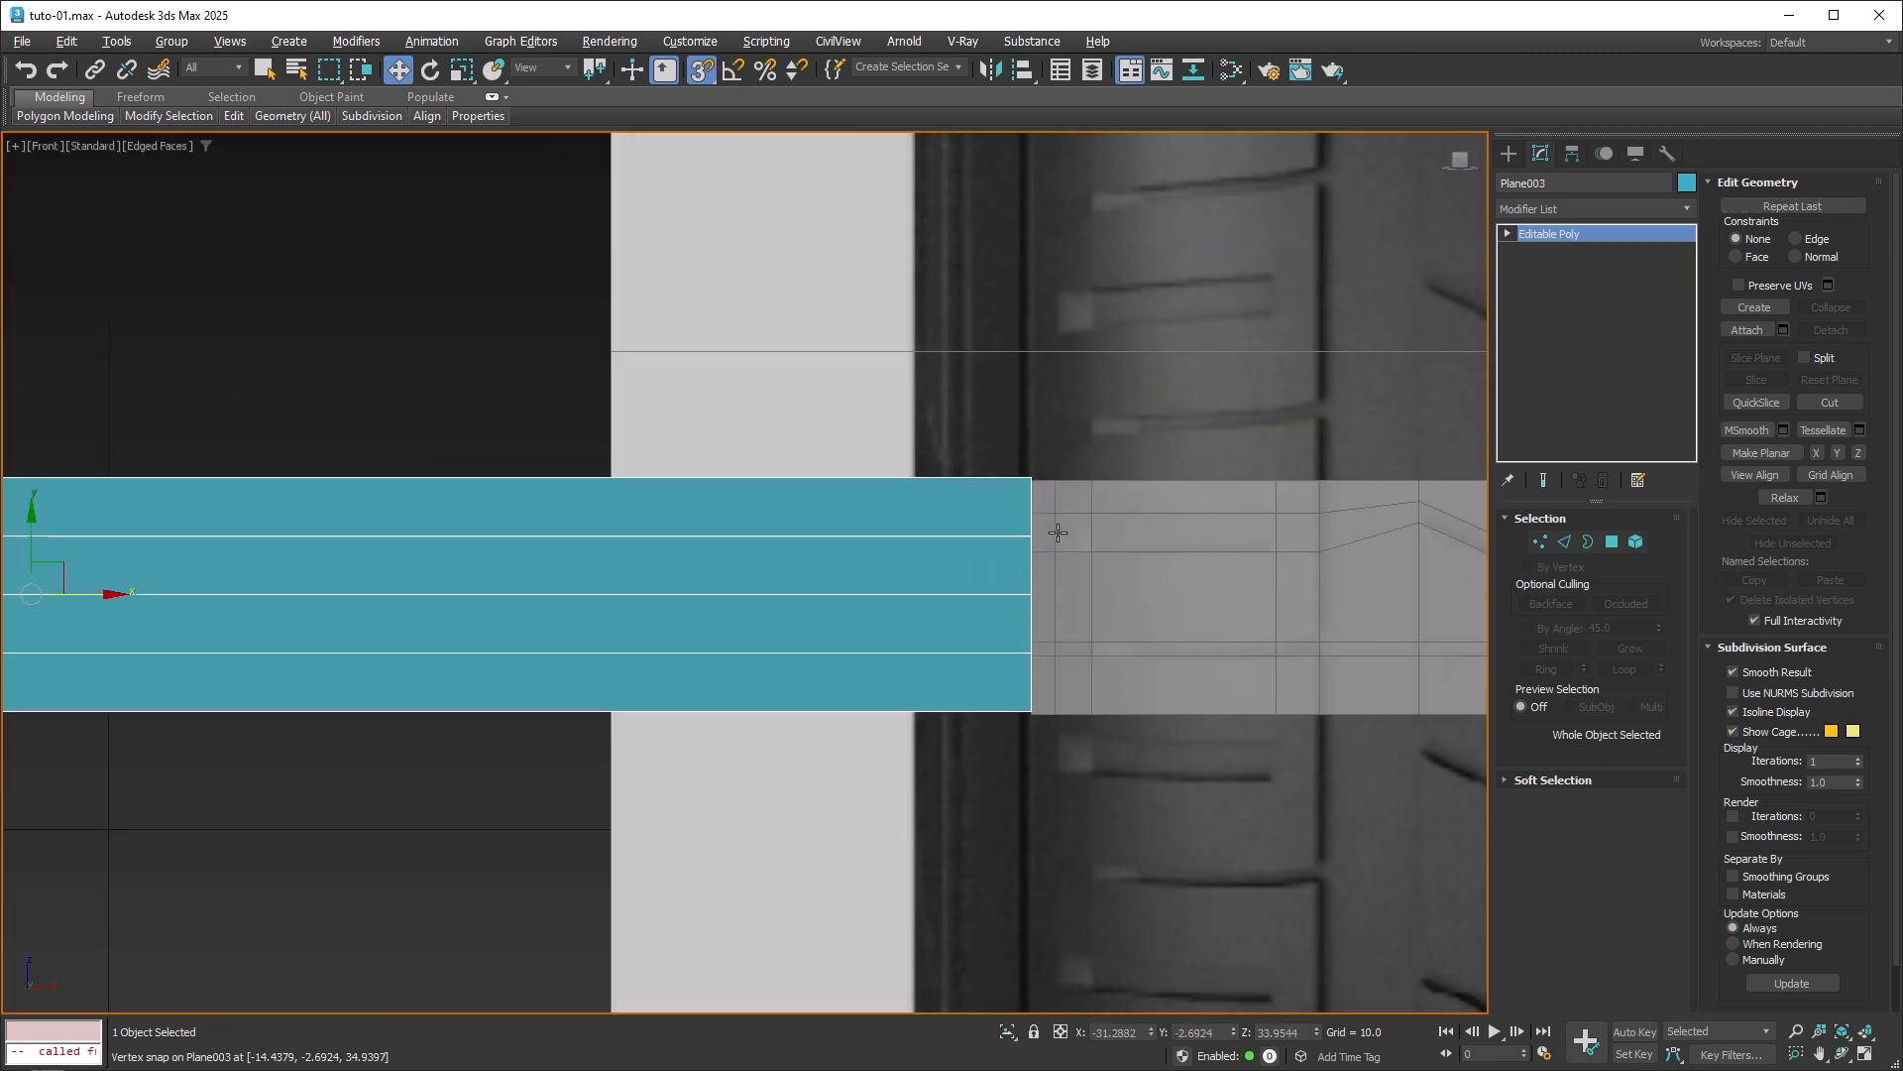
{"action": "scroll", "coordinate": [1058, 532], "scroll_direction": "down", "scroll_amount": 2}
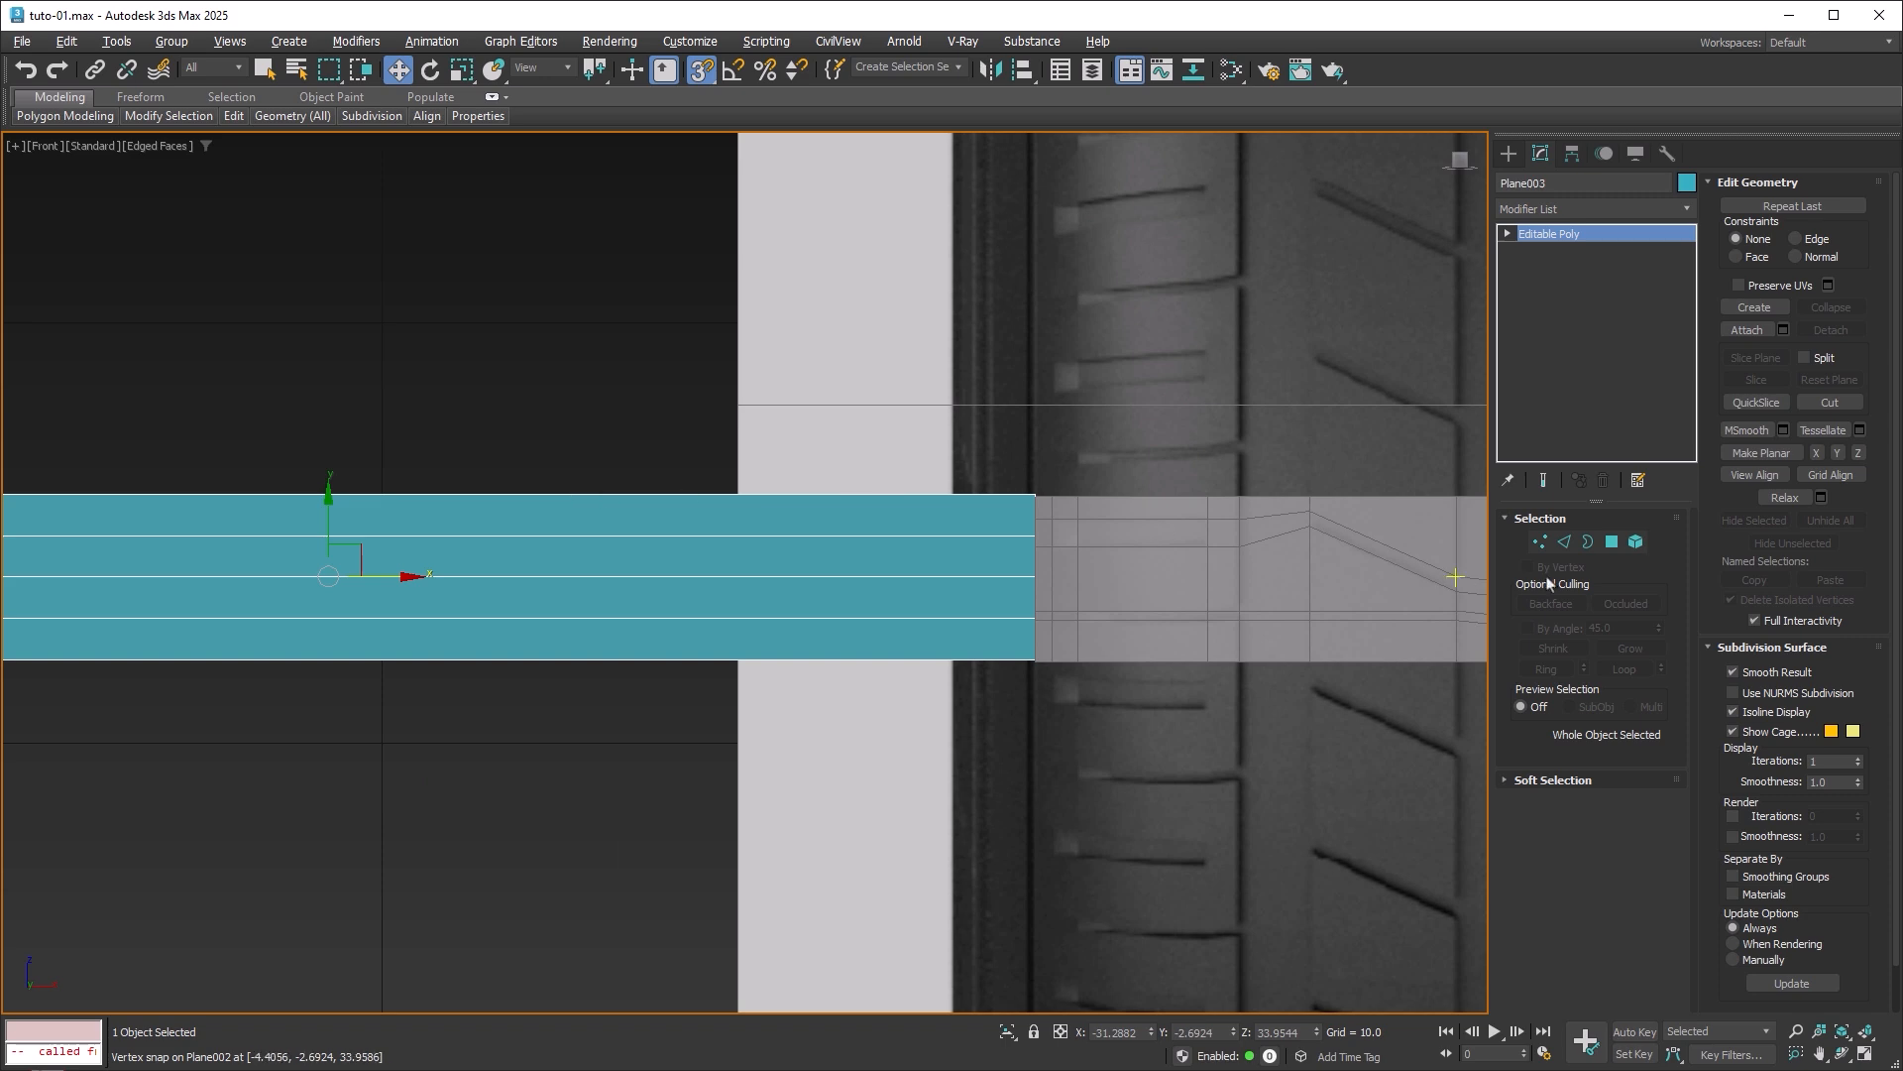
Snap the left sidewall plane's top edge and uppermost inner edge vertically to the matching vertices on the tread strip's left end.
{"action": "left_click", "coordinate": [1564, 541]}
{"action": "left_click", "coordinate": [619, 493]}
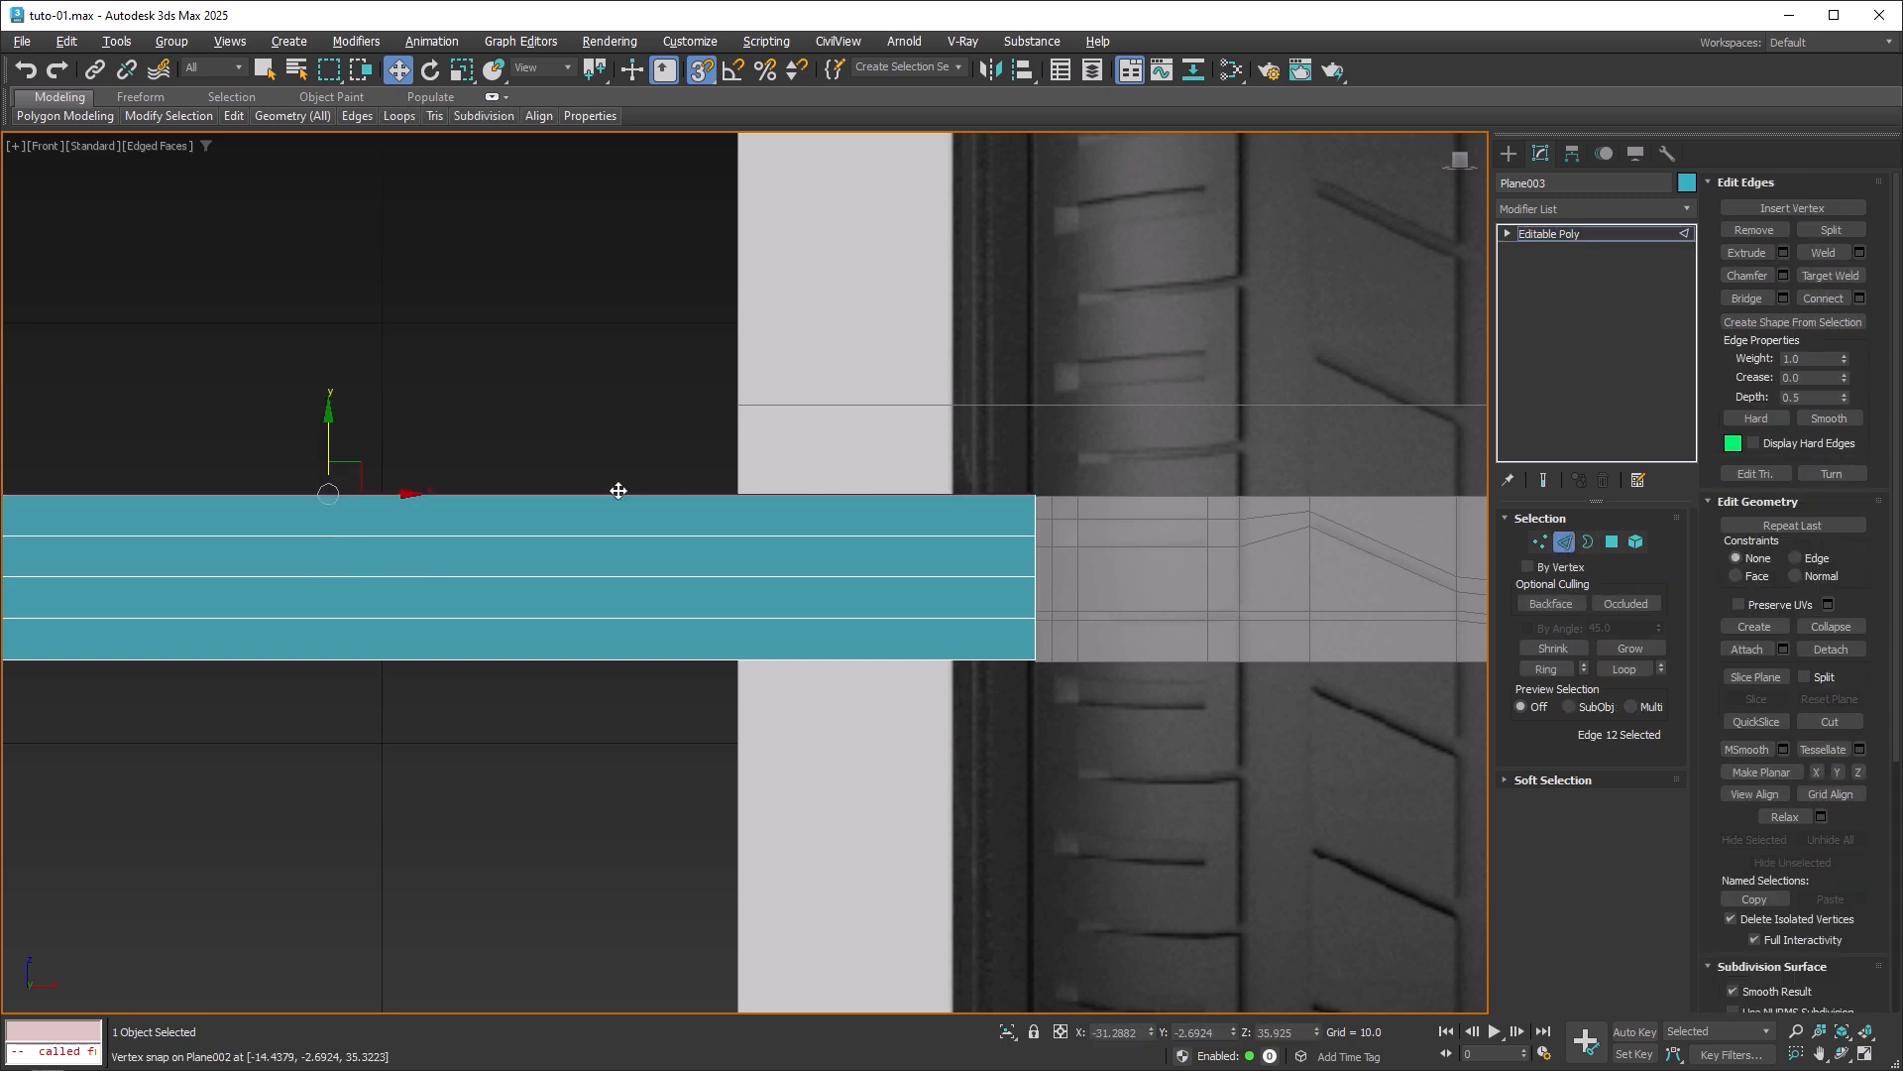
{"action": "scroll", "coordinate": [651, 475], "scroll_direction": "up", "scroll_amount": 2}
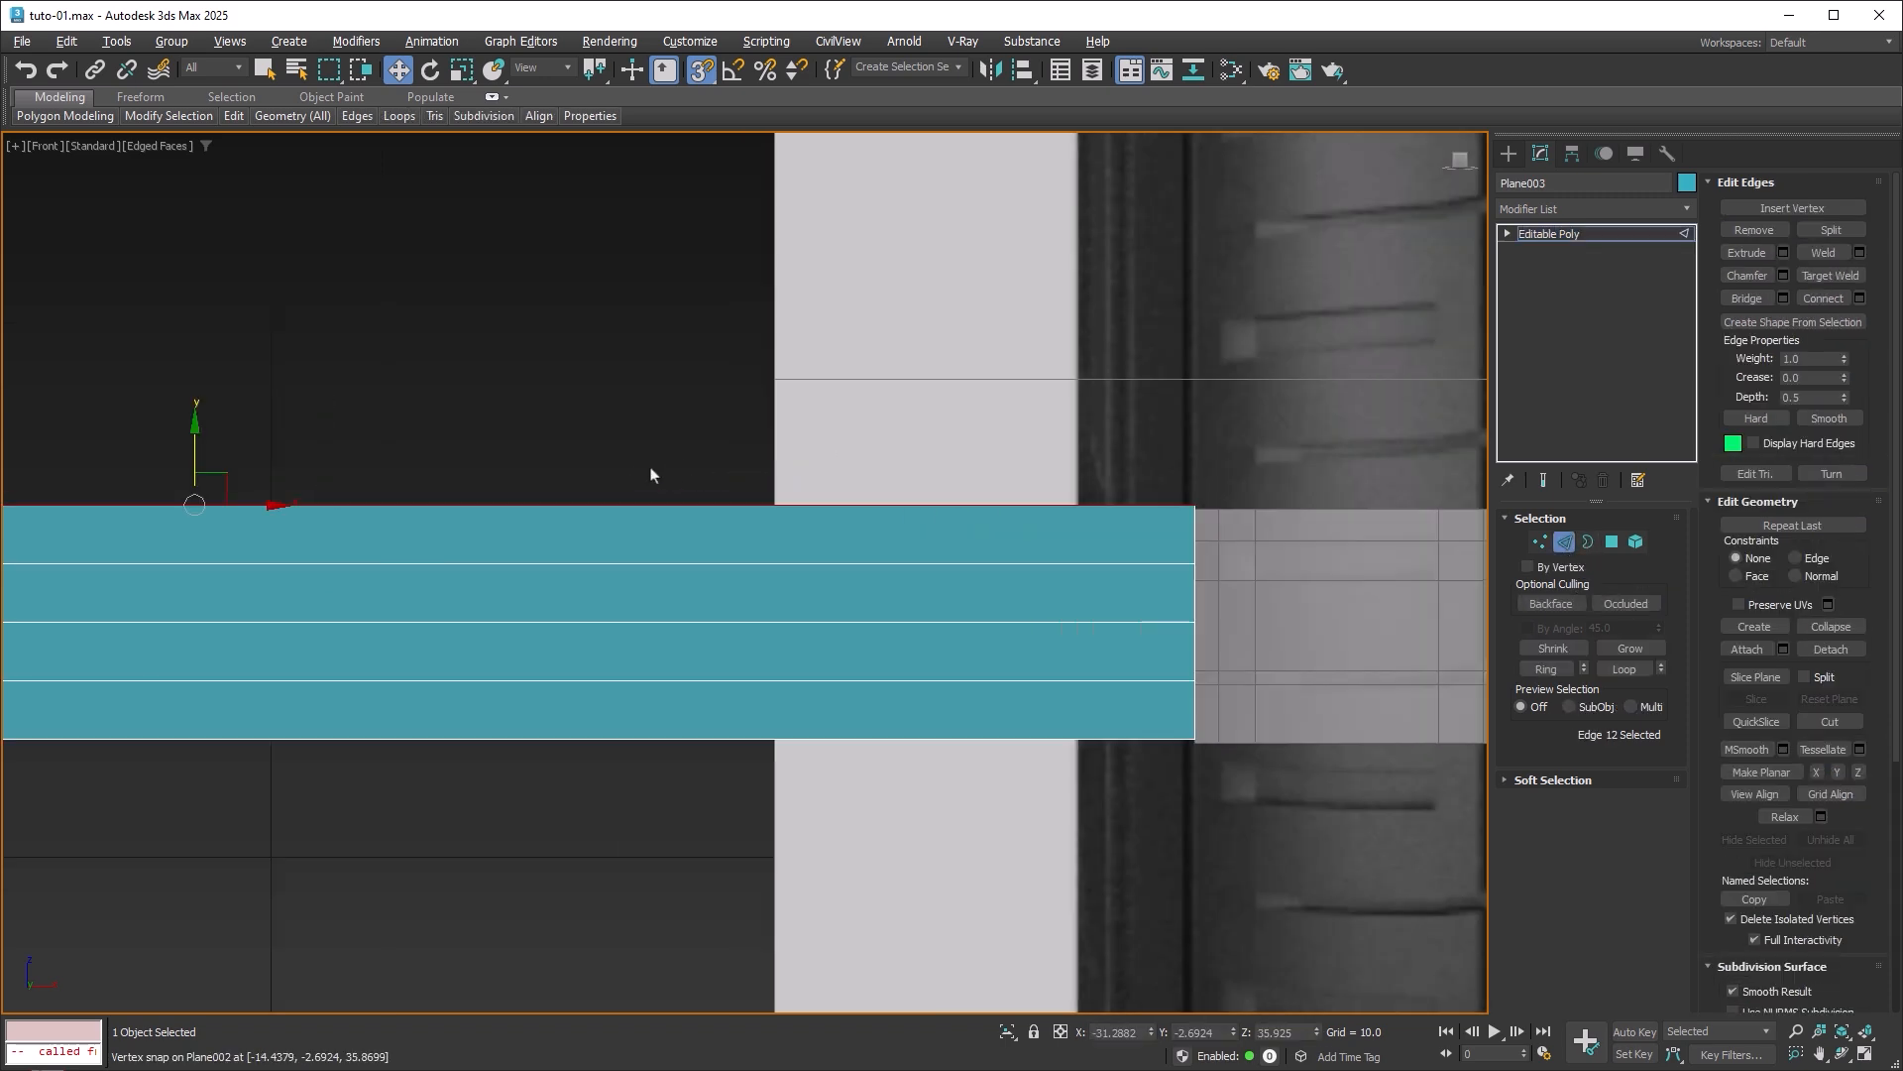
{"action": "left_click_drag", "start_coordinate": [194, 448], "coordinate": [1221, 508]}
{"action": "left_click", "coordinate": [1148, 563]}
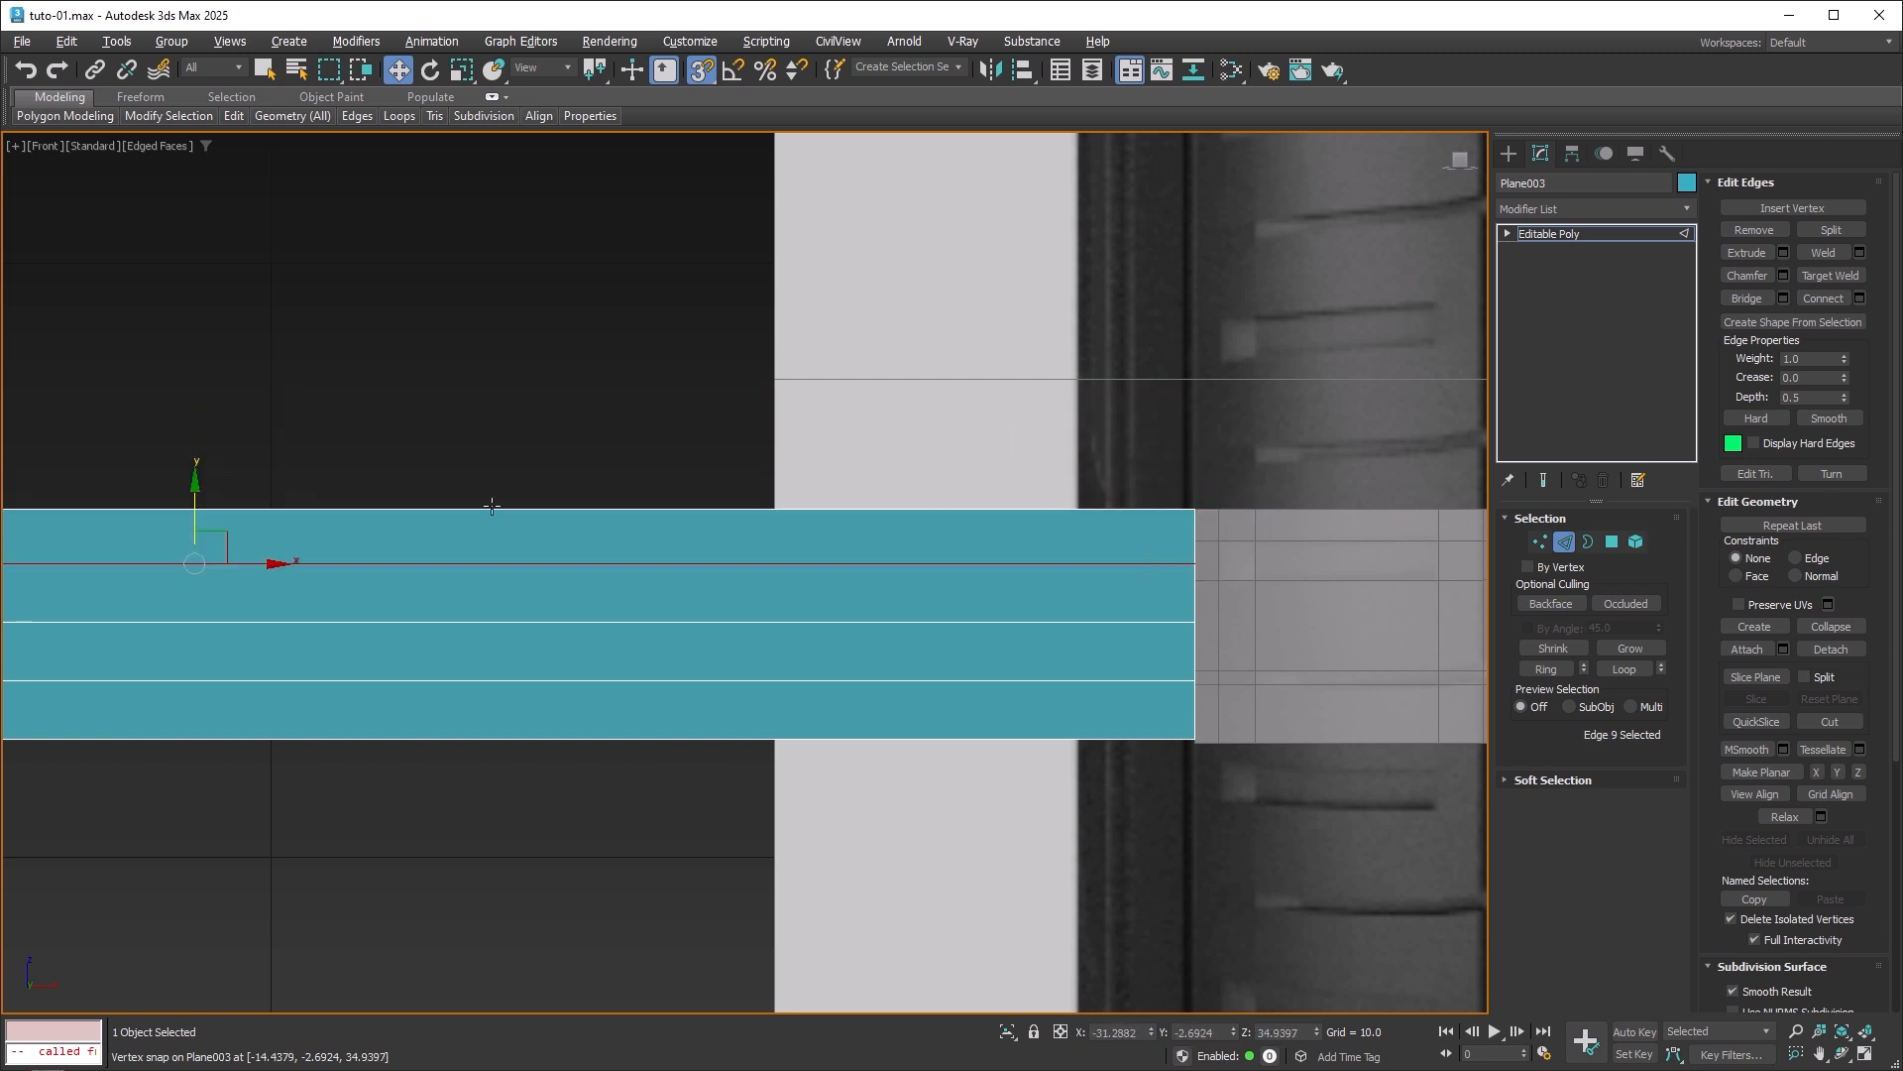
{"action": "left_click_drag", "start_coordinate": [195, 494], "coordinate": [1156, 540]}
Snap the left plane's two remaining inner edges vertically to the tread strip's corresponding vertices, at Z 34.668 and the next row below.
{"action": "left_click", "coordinate": [1156, 620]}
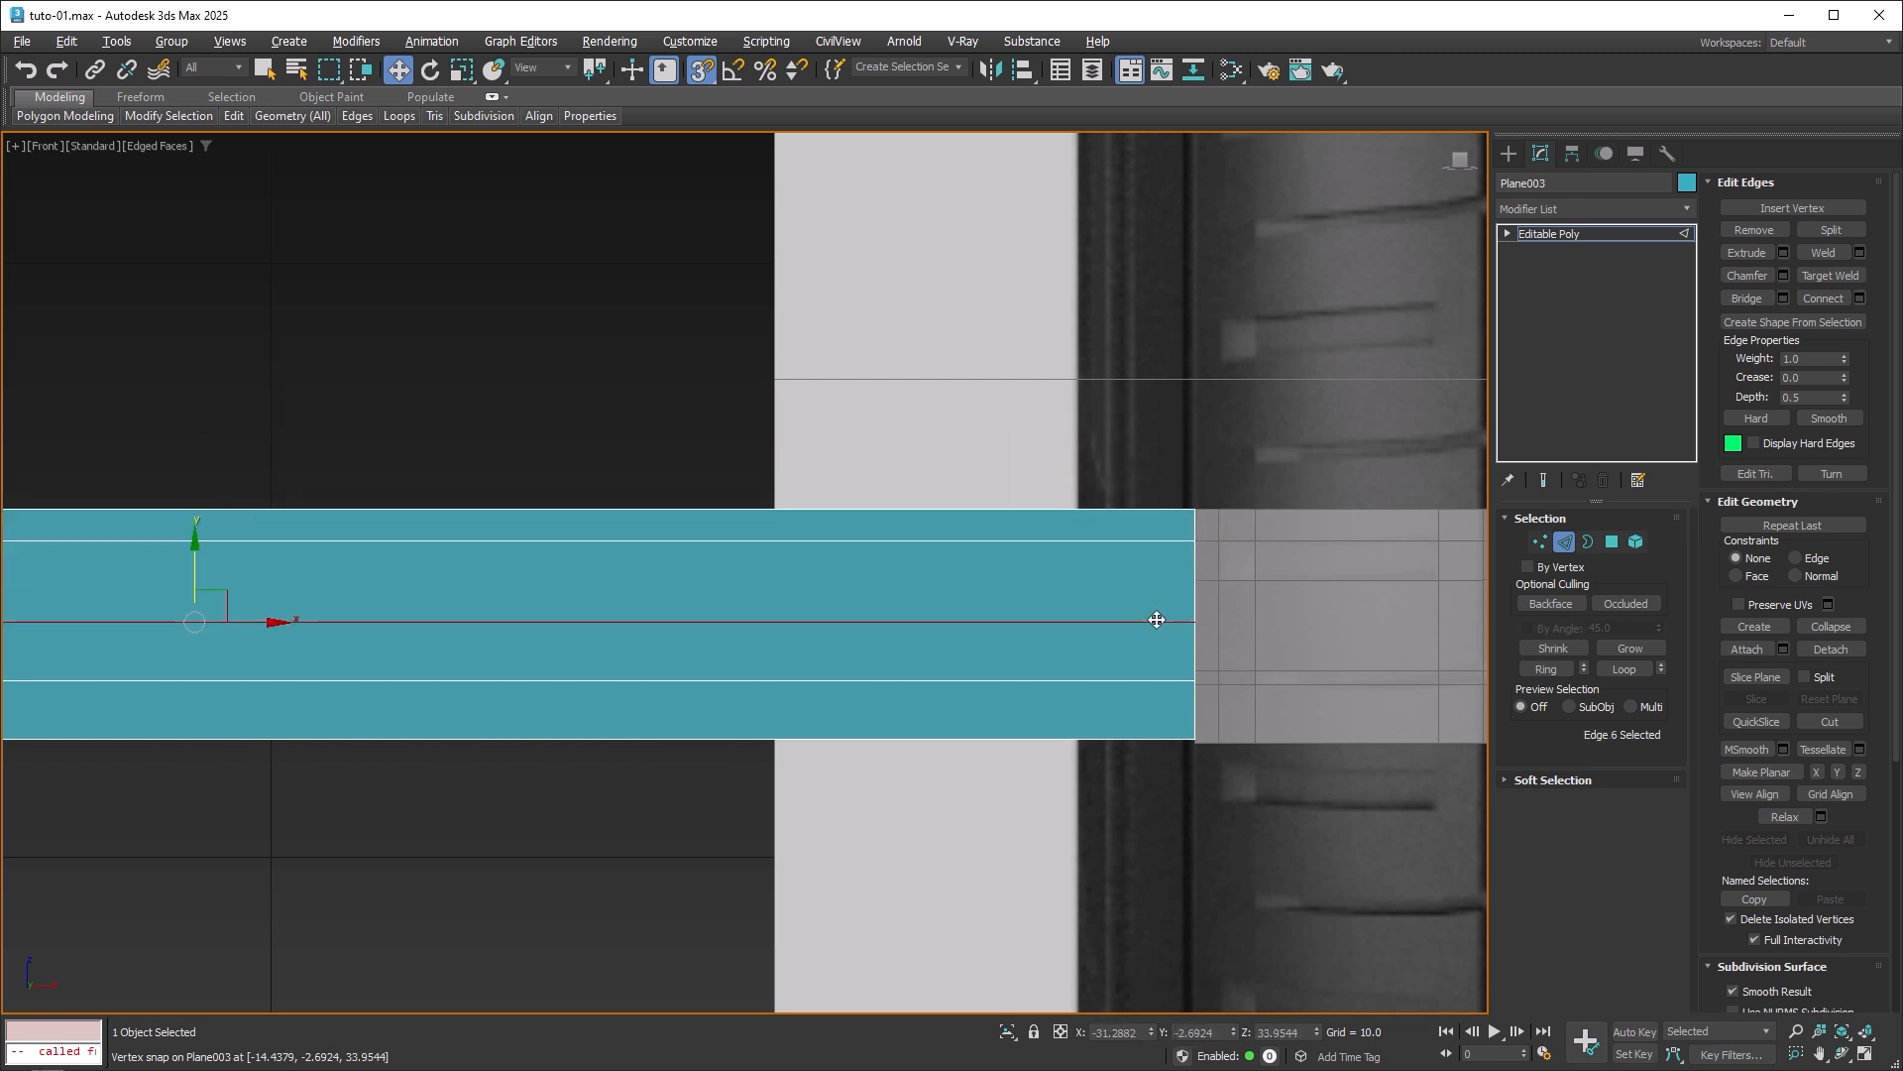
{"action": "left_click_drag", "start_coordinate": [199, 559], "coordinate": [1173, 683]}
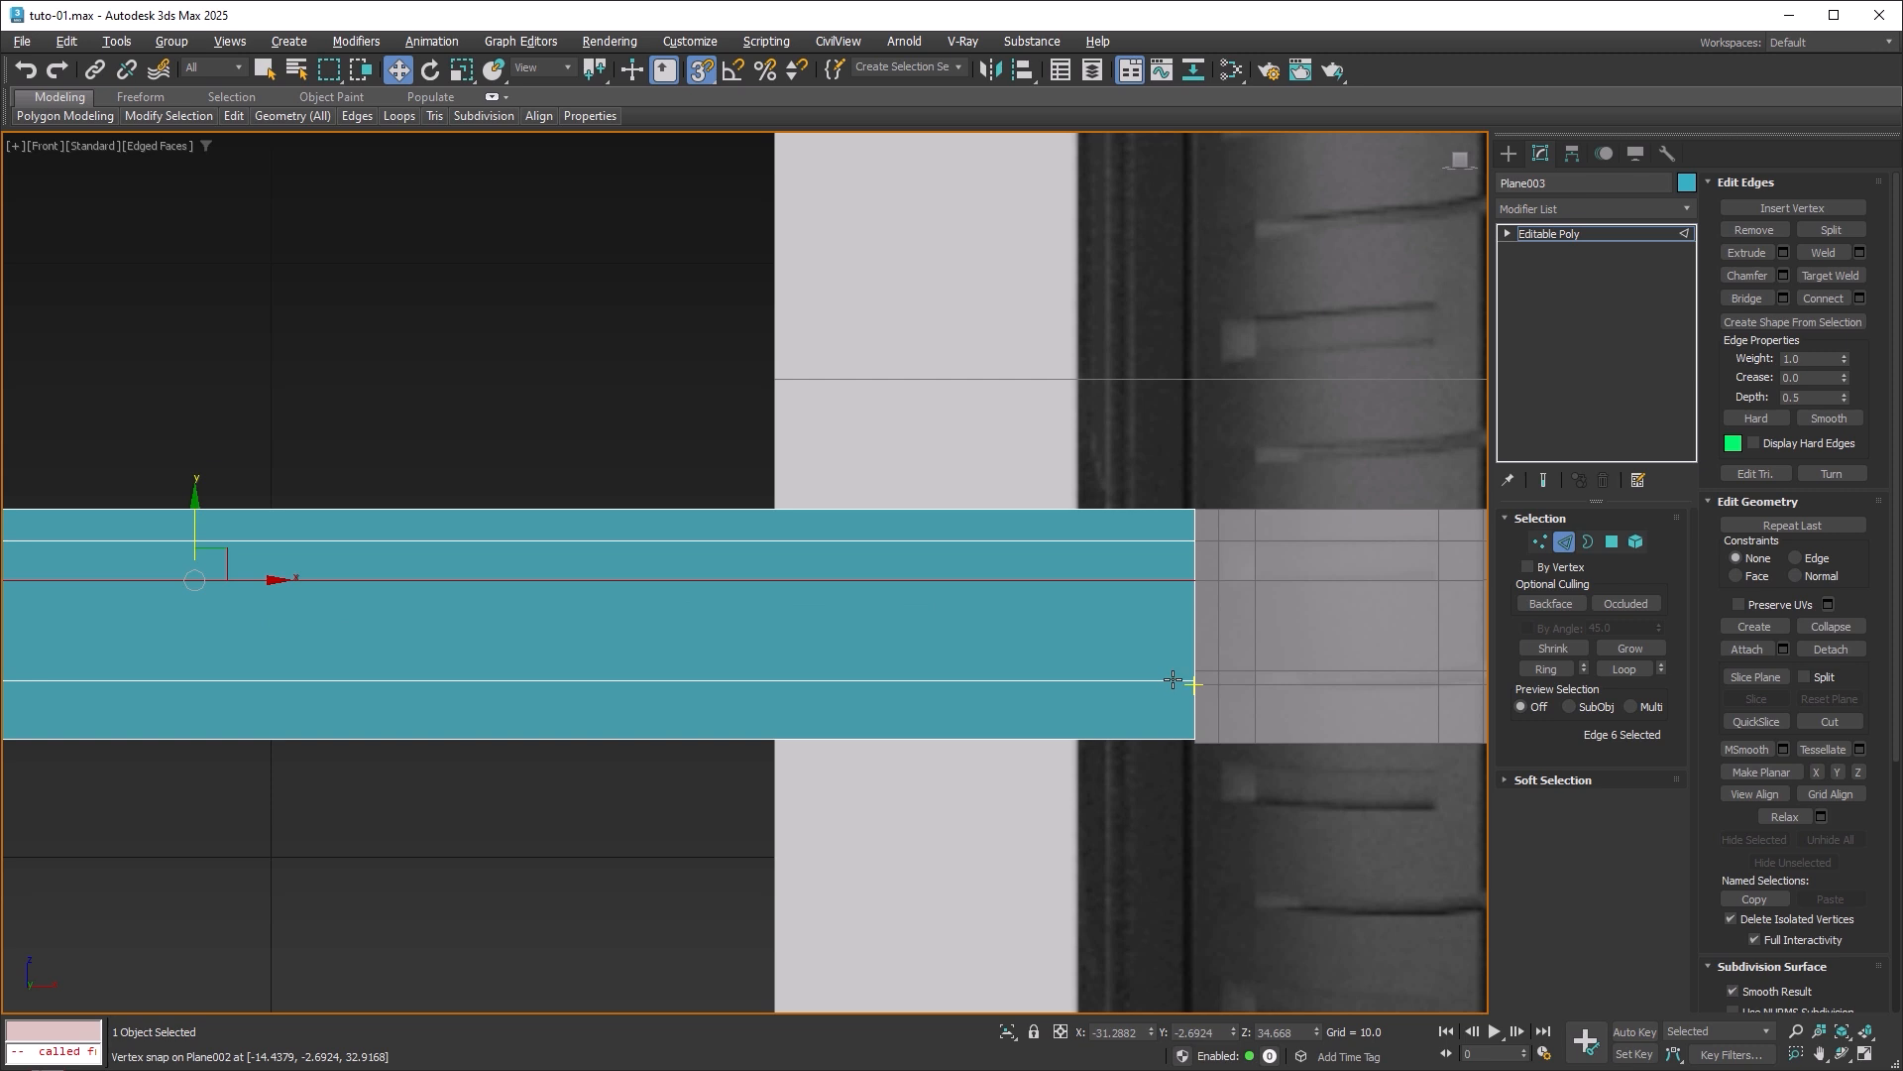
{"action": "left_click", "coordinate": [1172, 680]}
{"action": "left_click_drag", "start_coordinate": [196, 617], "coordinate": [1193, 669]}
{"action": "left_click", "coordinate": [1336, 672]}
Connect the lowest end edges on both sides of the left plane with 1 segment, adding a lengthwise edge.
{"action": "left_click", "coordinate": [1192, 700]}
{"action": "scroll", "coordinate": [1230, 706], "scroll_direction": "down", "scroll_amount": 3}
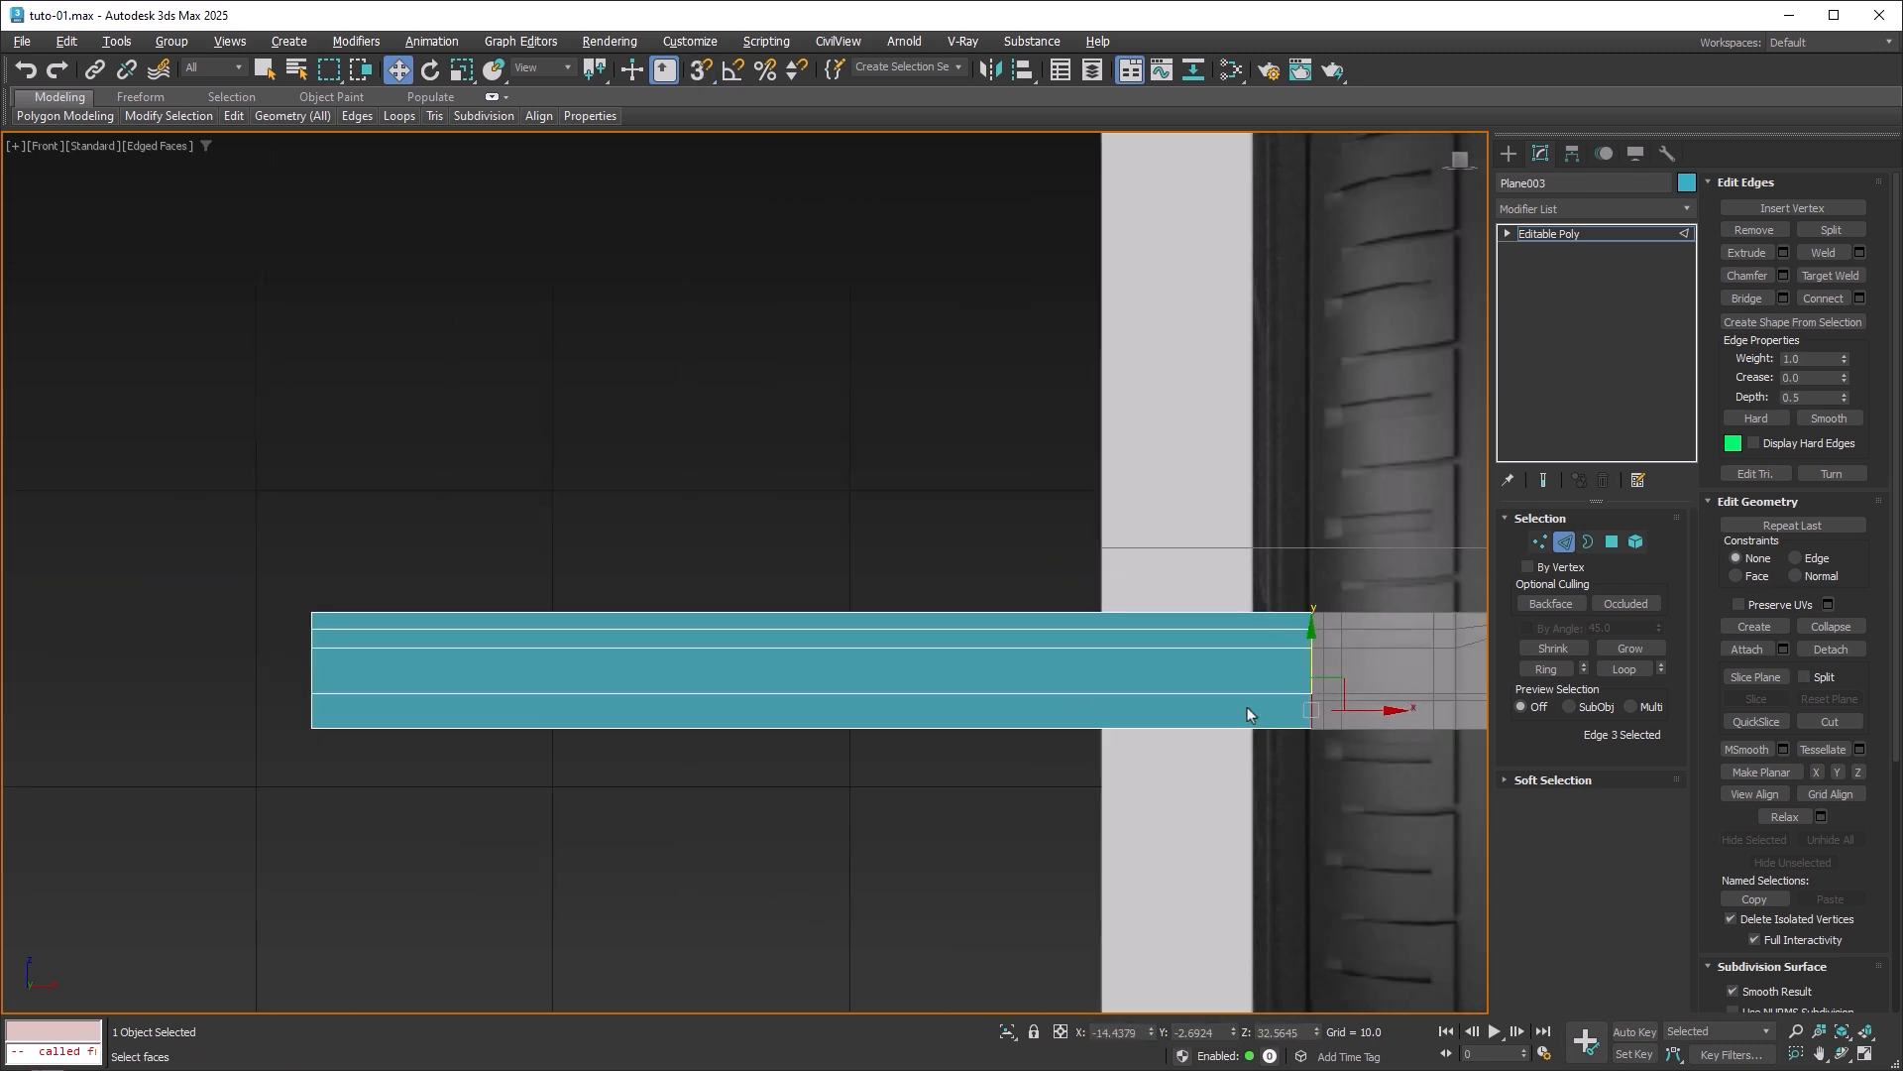
{"action": "left_click", "coordinate": [314, 708], "text": "ctrl"}
{"action": "right_click", "coordinate": [582, 679]}
{"action": "left_click", "coordinate": [442, 742]}
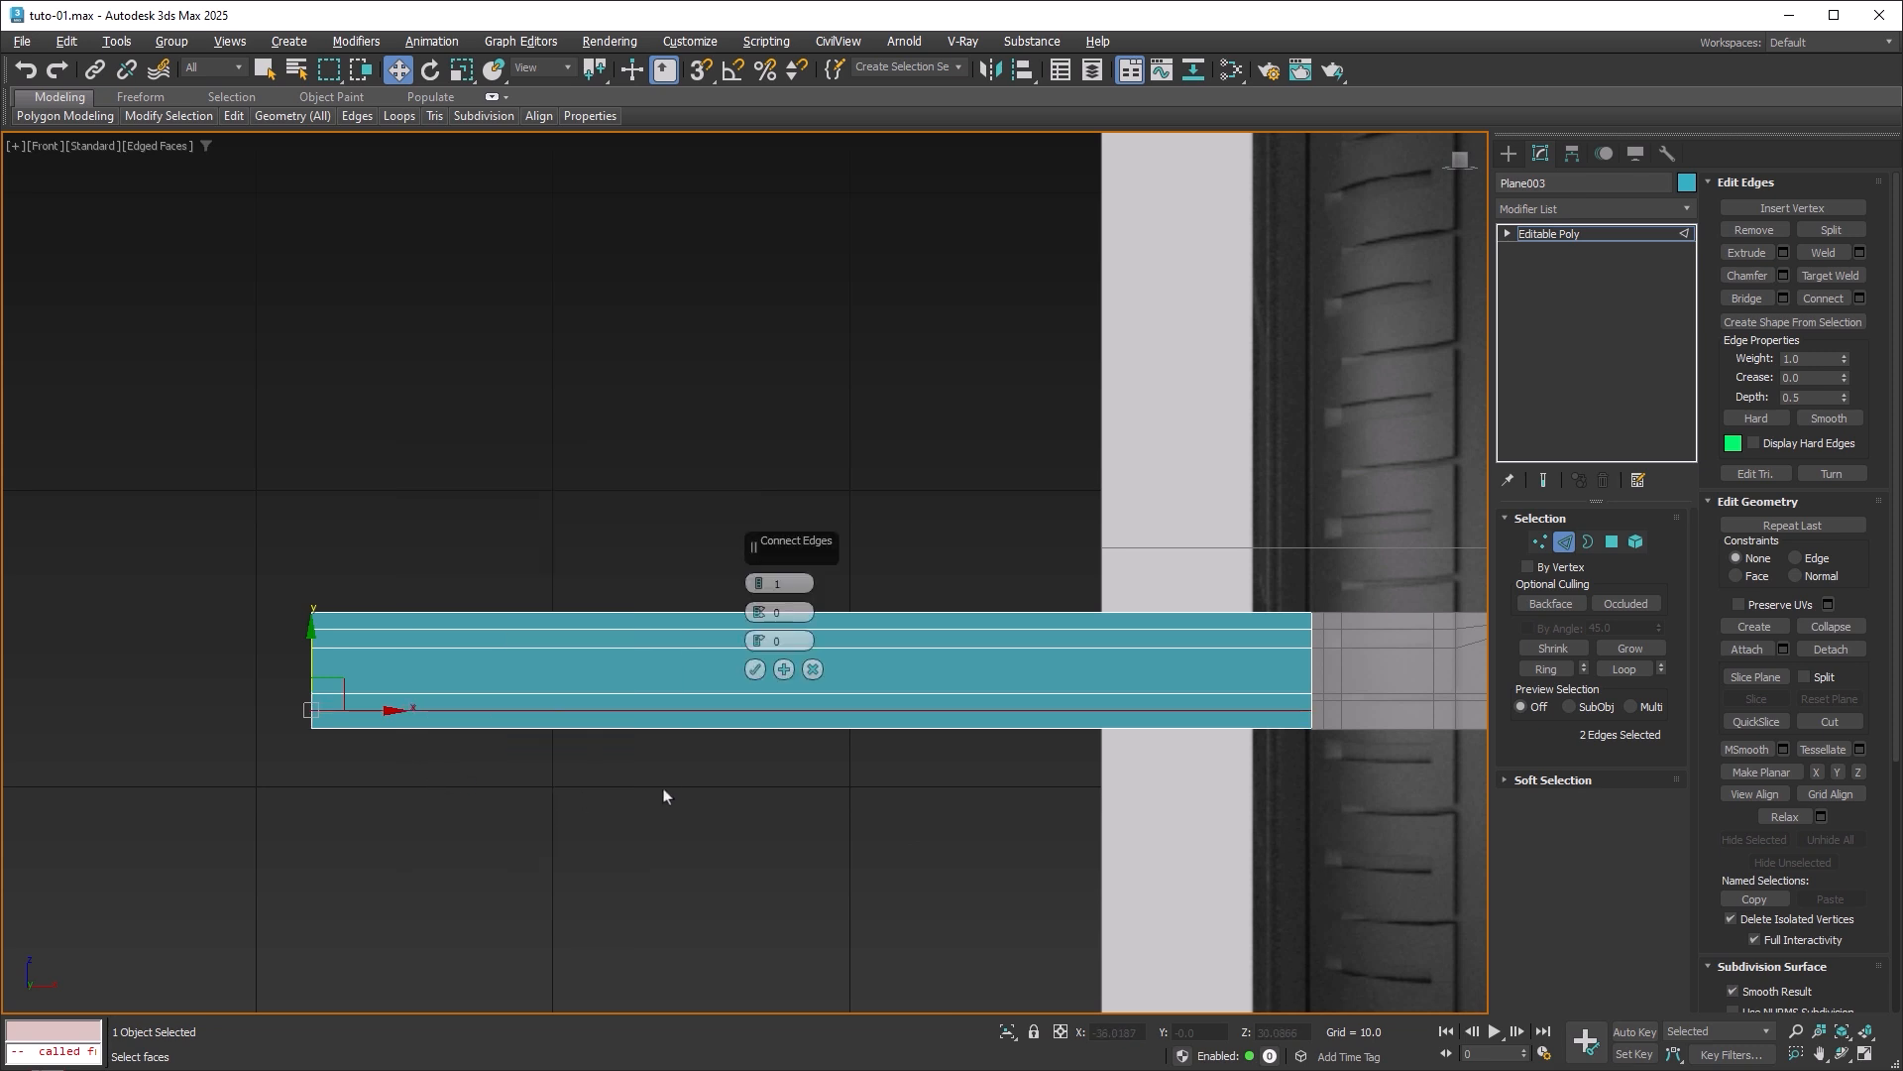
{"action": "left_click", "coordinate": [754, 669]}
Snap the new lengthwise edge to the tread strip's lowest inner vertex at Z 32.9168, then disable snapping.
{"action": "scroll", "coordinate": [858, 639], "scroll_direction": "up", "scroll_amount": 5}
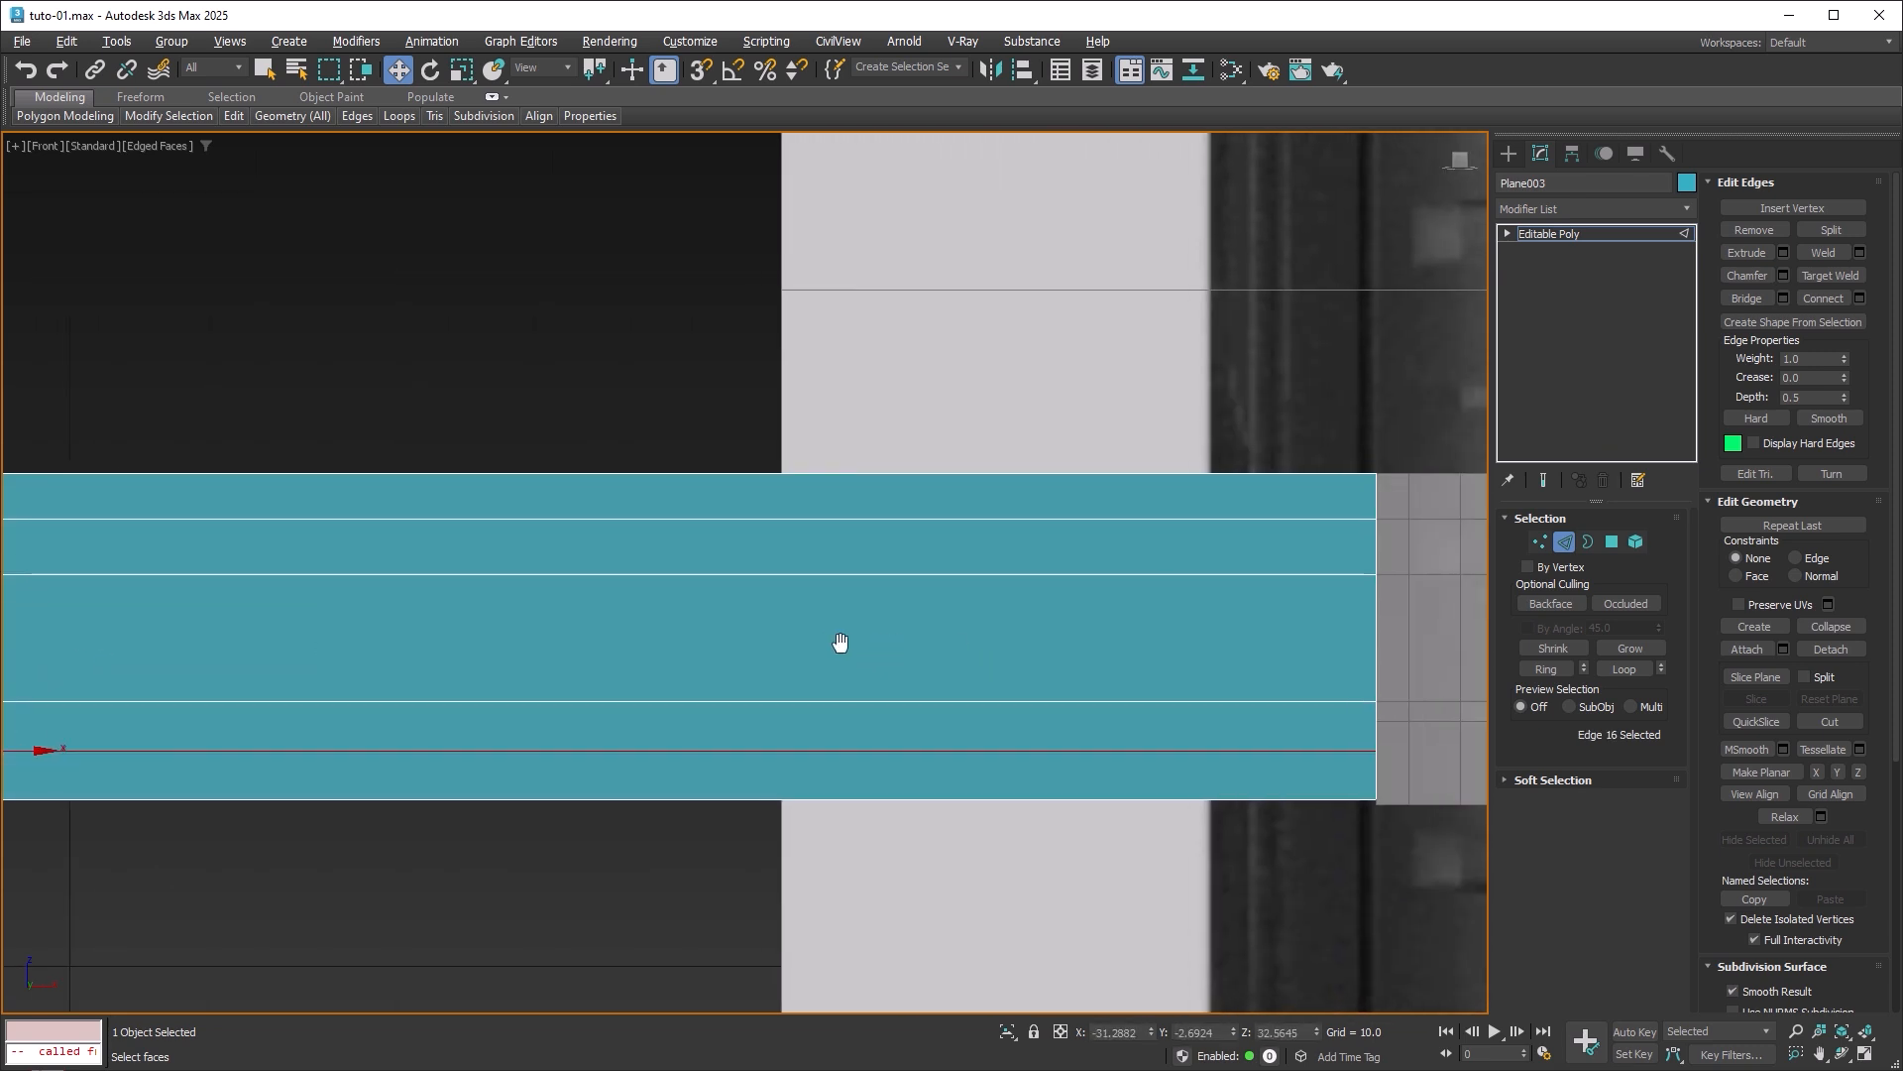
{"action": "key", "text": "s"}
{"action": "left_click_drag", "start_coordinate": [212, 652], "coordinate": [1214, 703]}
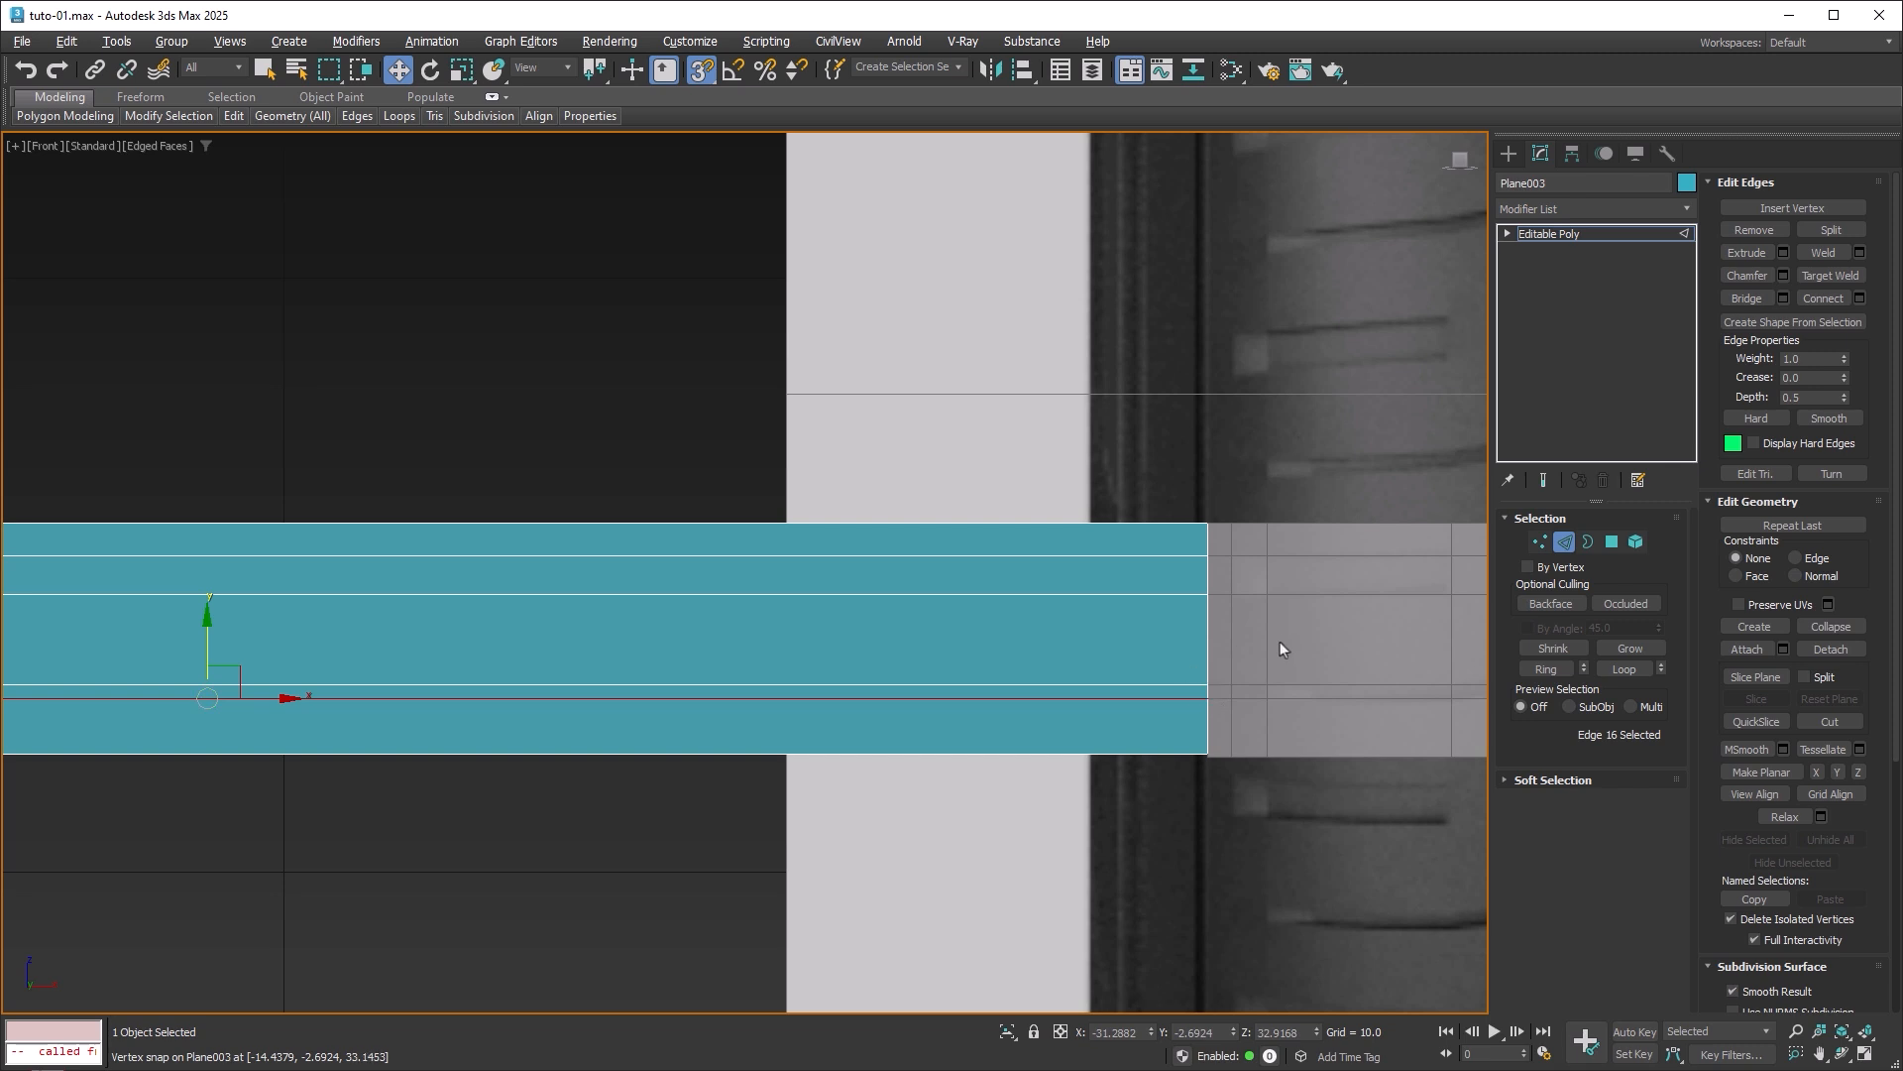
{"action": "scroll", "coordinate": [1024, 644], "scroll_direction": "down", "scroll_amount": 4}
{"action": "key", "text": "s"}
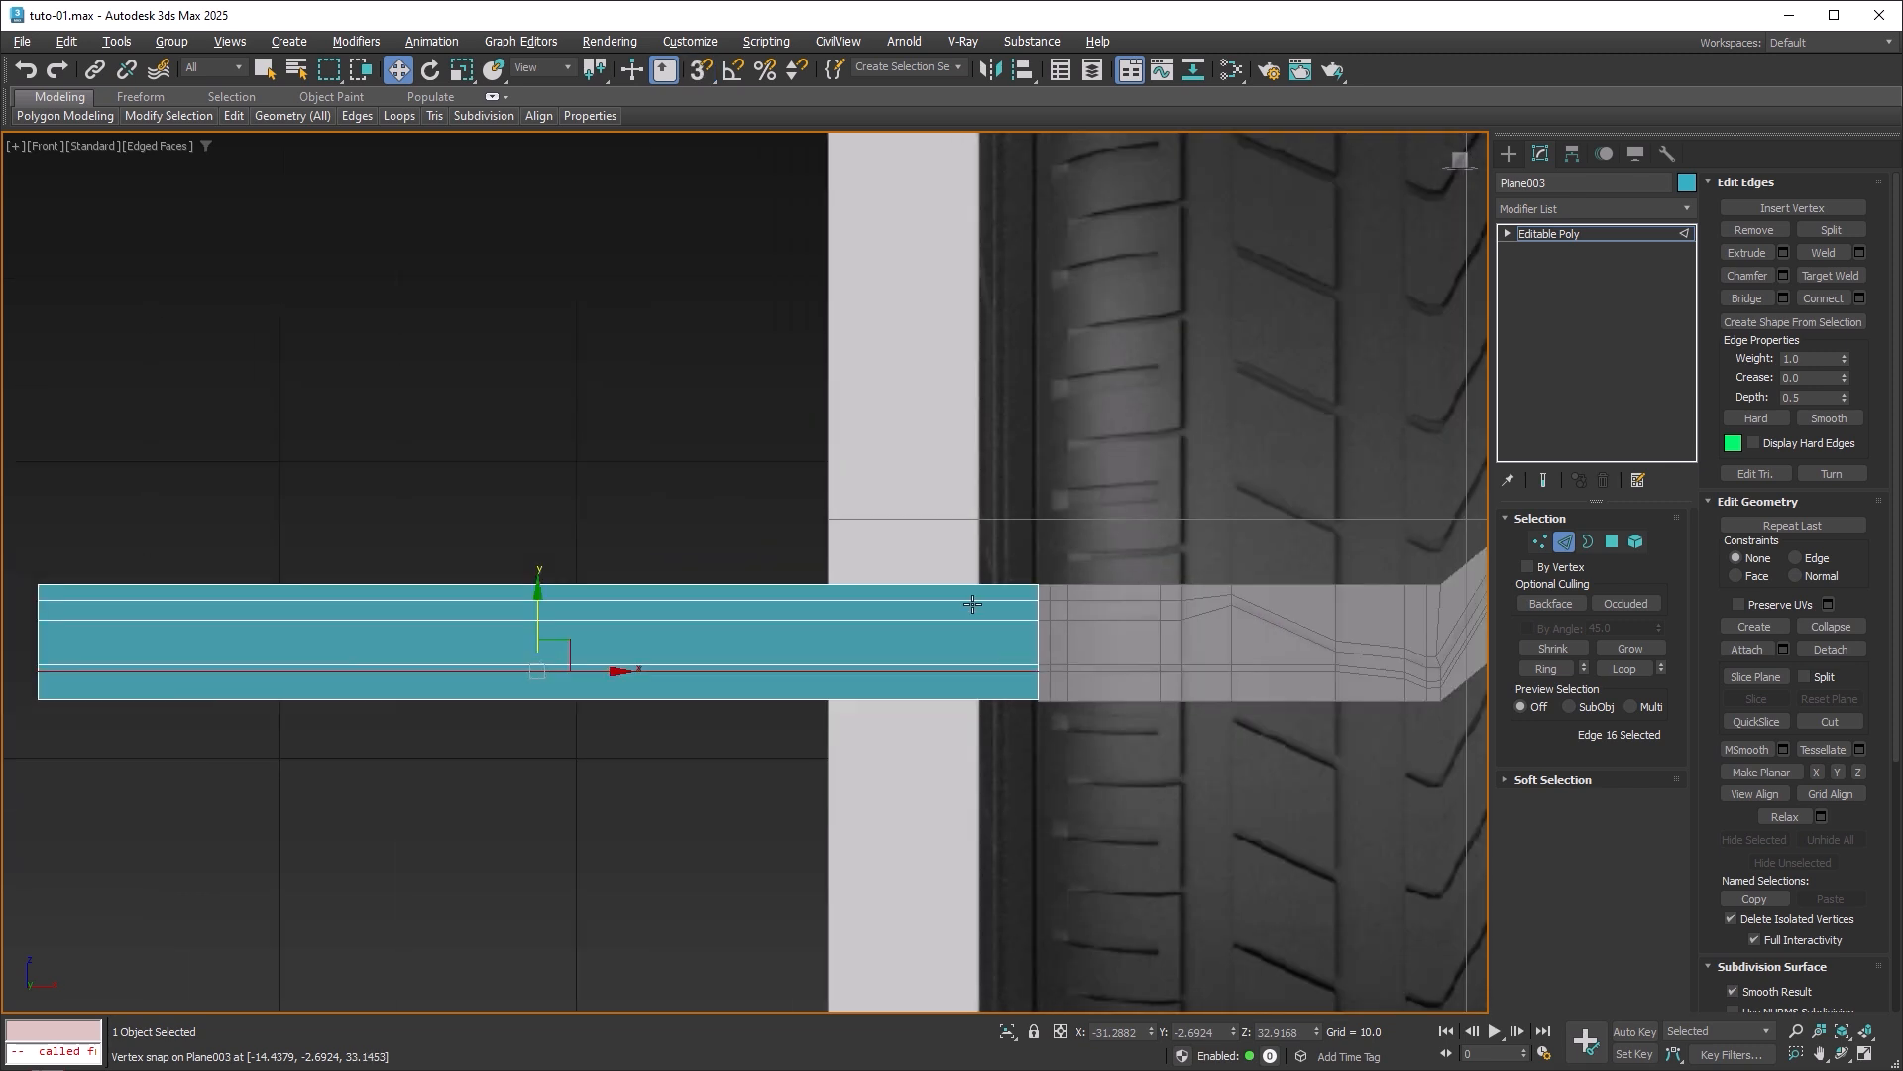
Leave edge editing and clone the sidewall plane as a Copy along X to the tread strip's right side, at X 33.1906.
{"action": "scroll", "coordinate": [868, 603], "scroll_direction": "down", "scroll_amount": 4}
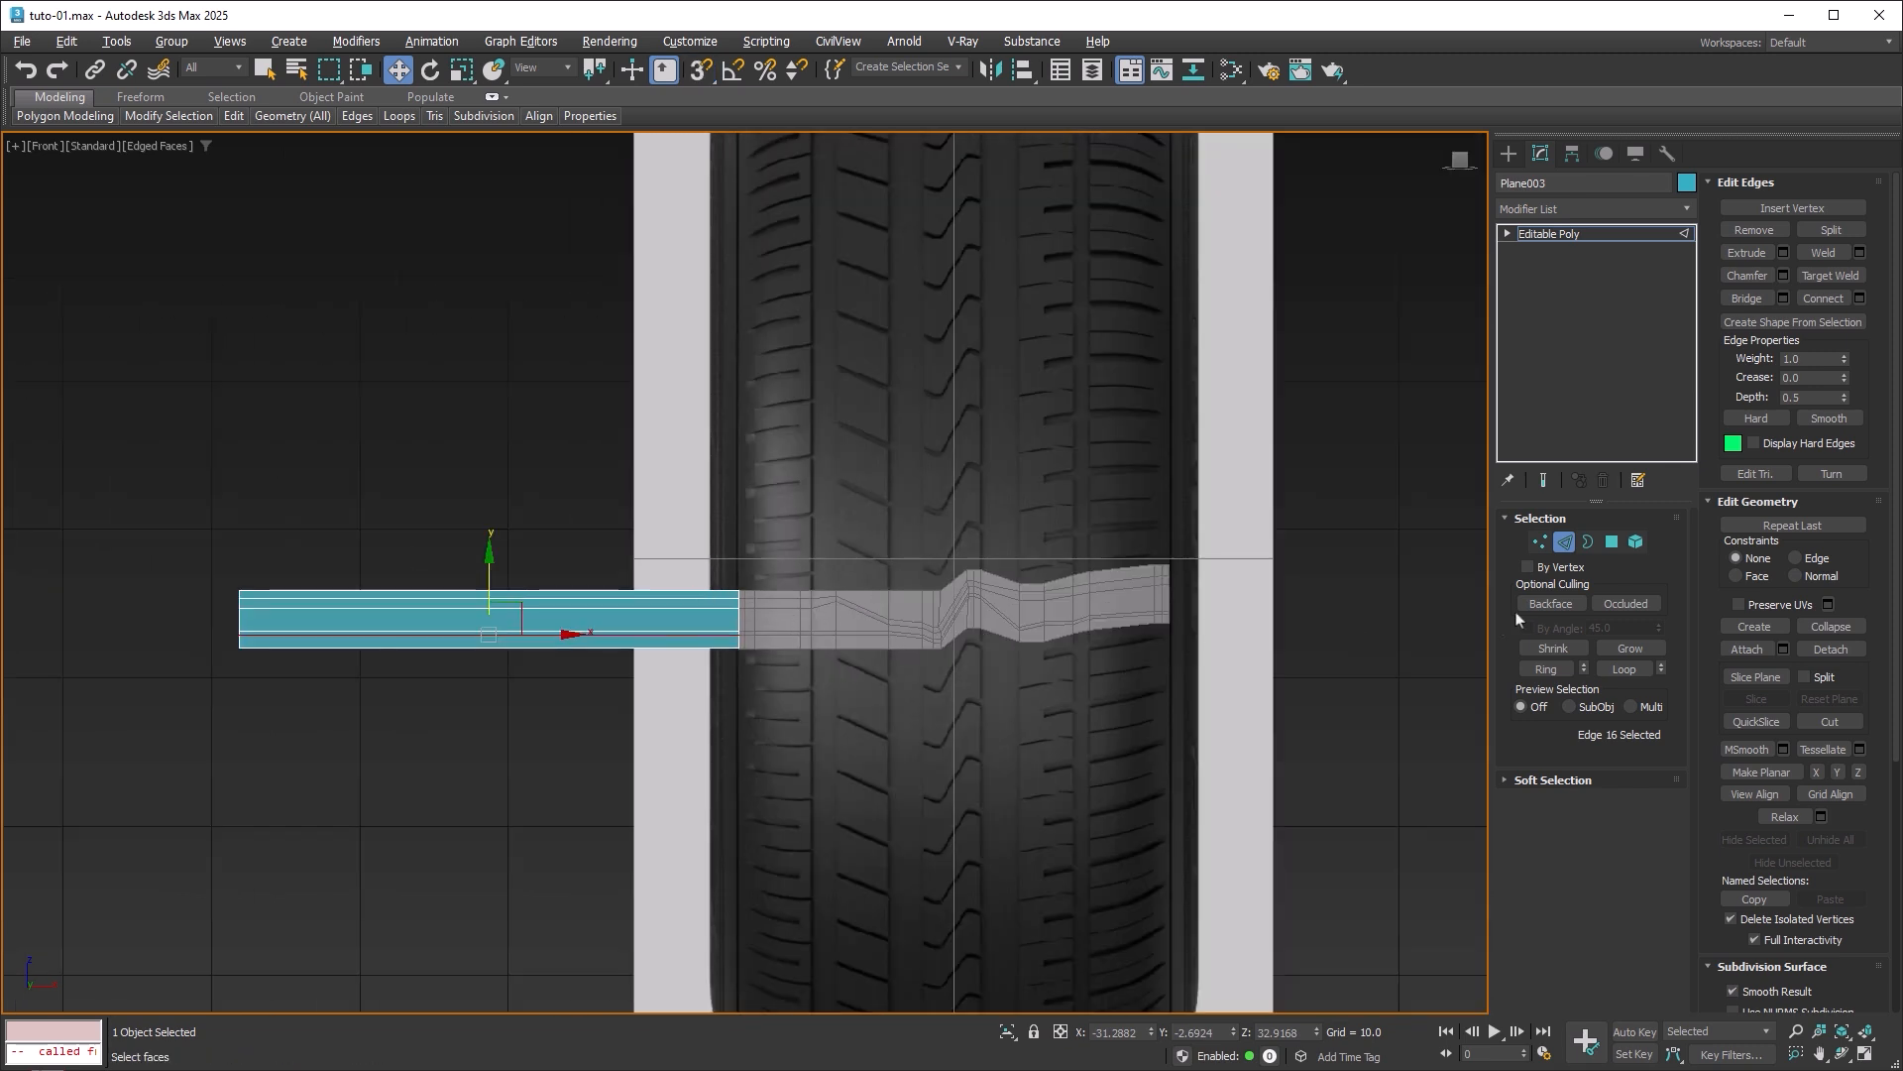
{"action": "left_click", "coordinate": [1565, 541]}
{"action": "middle_click_drag", "start_coordinate": [1241, 599], "coordinate": [1164, 600]}
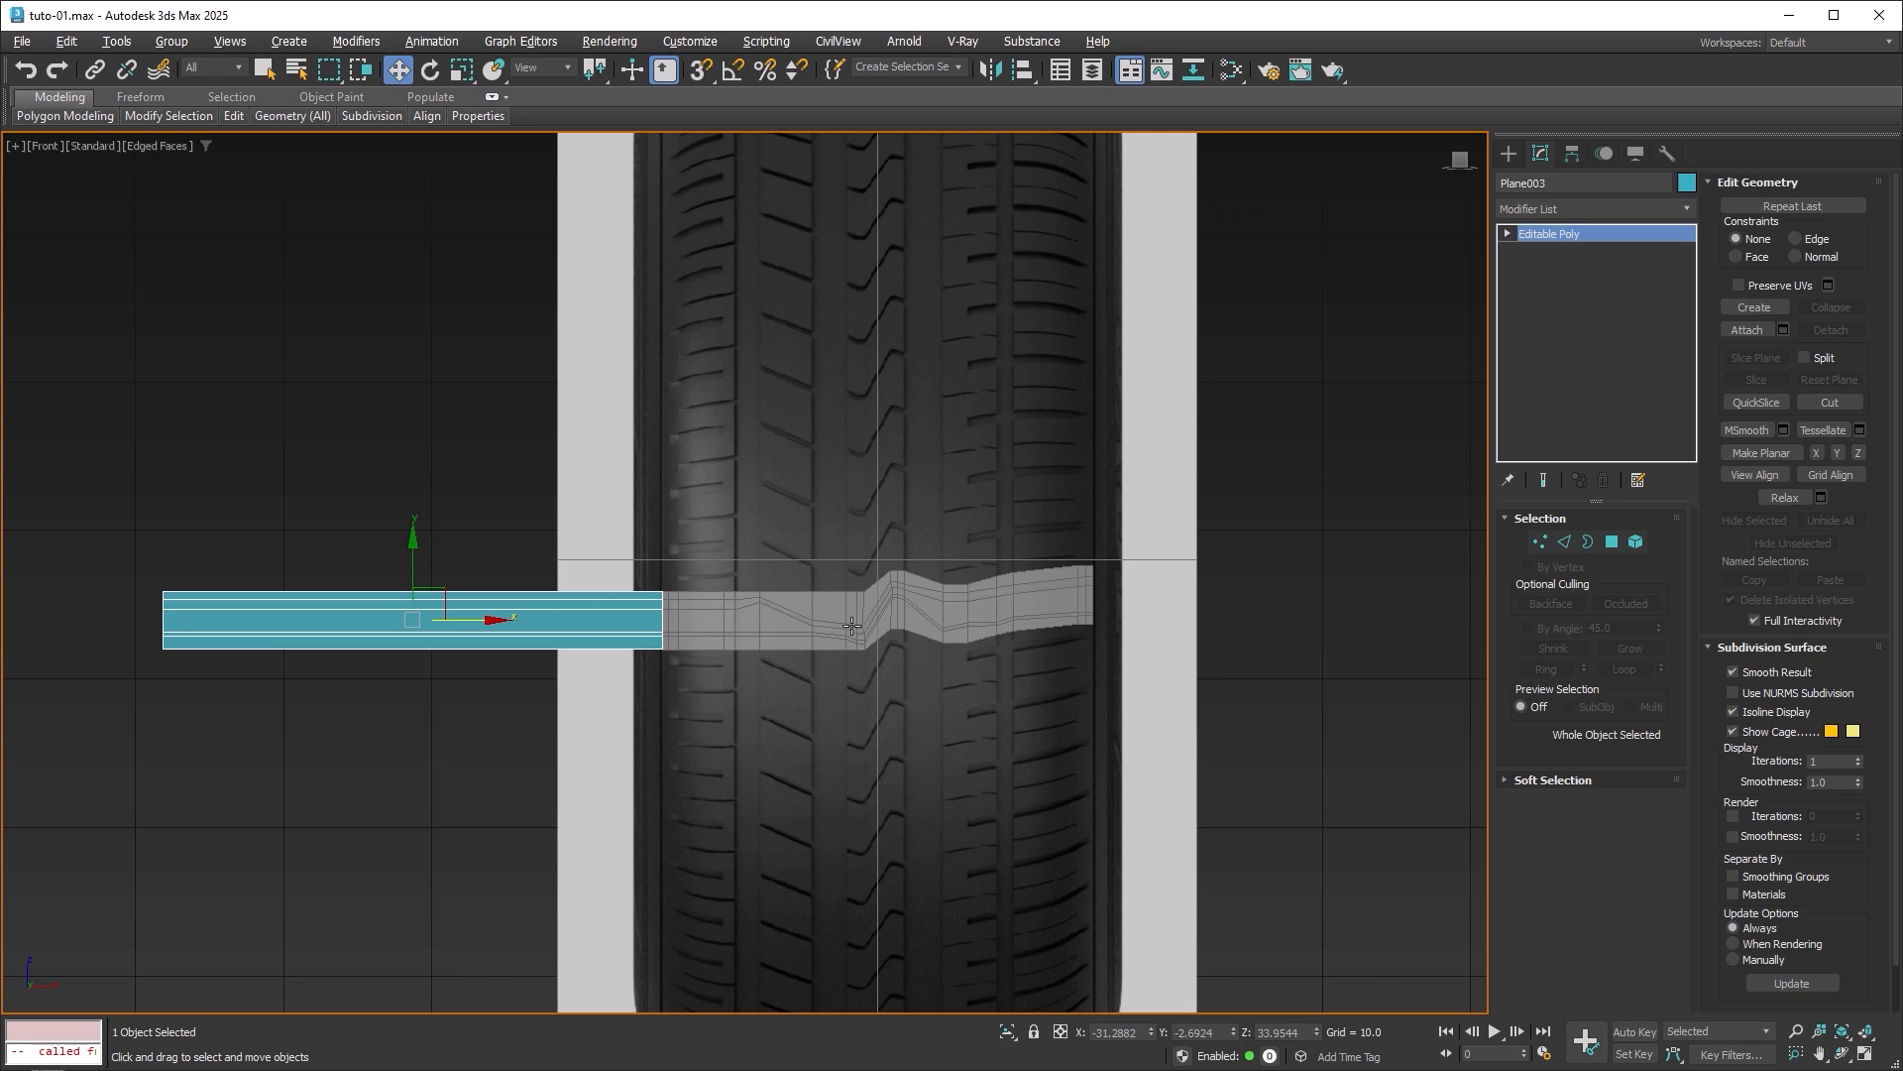
{"action": "left_click_drag", "start_coordinate": [484, 620], "coordinate": [1436, 624], "text": "shift"}
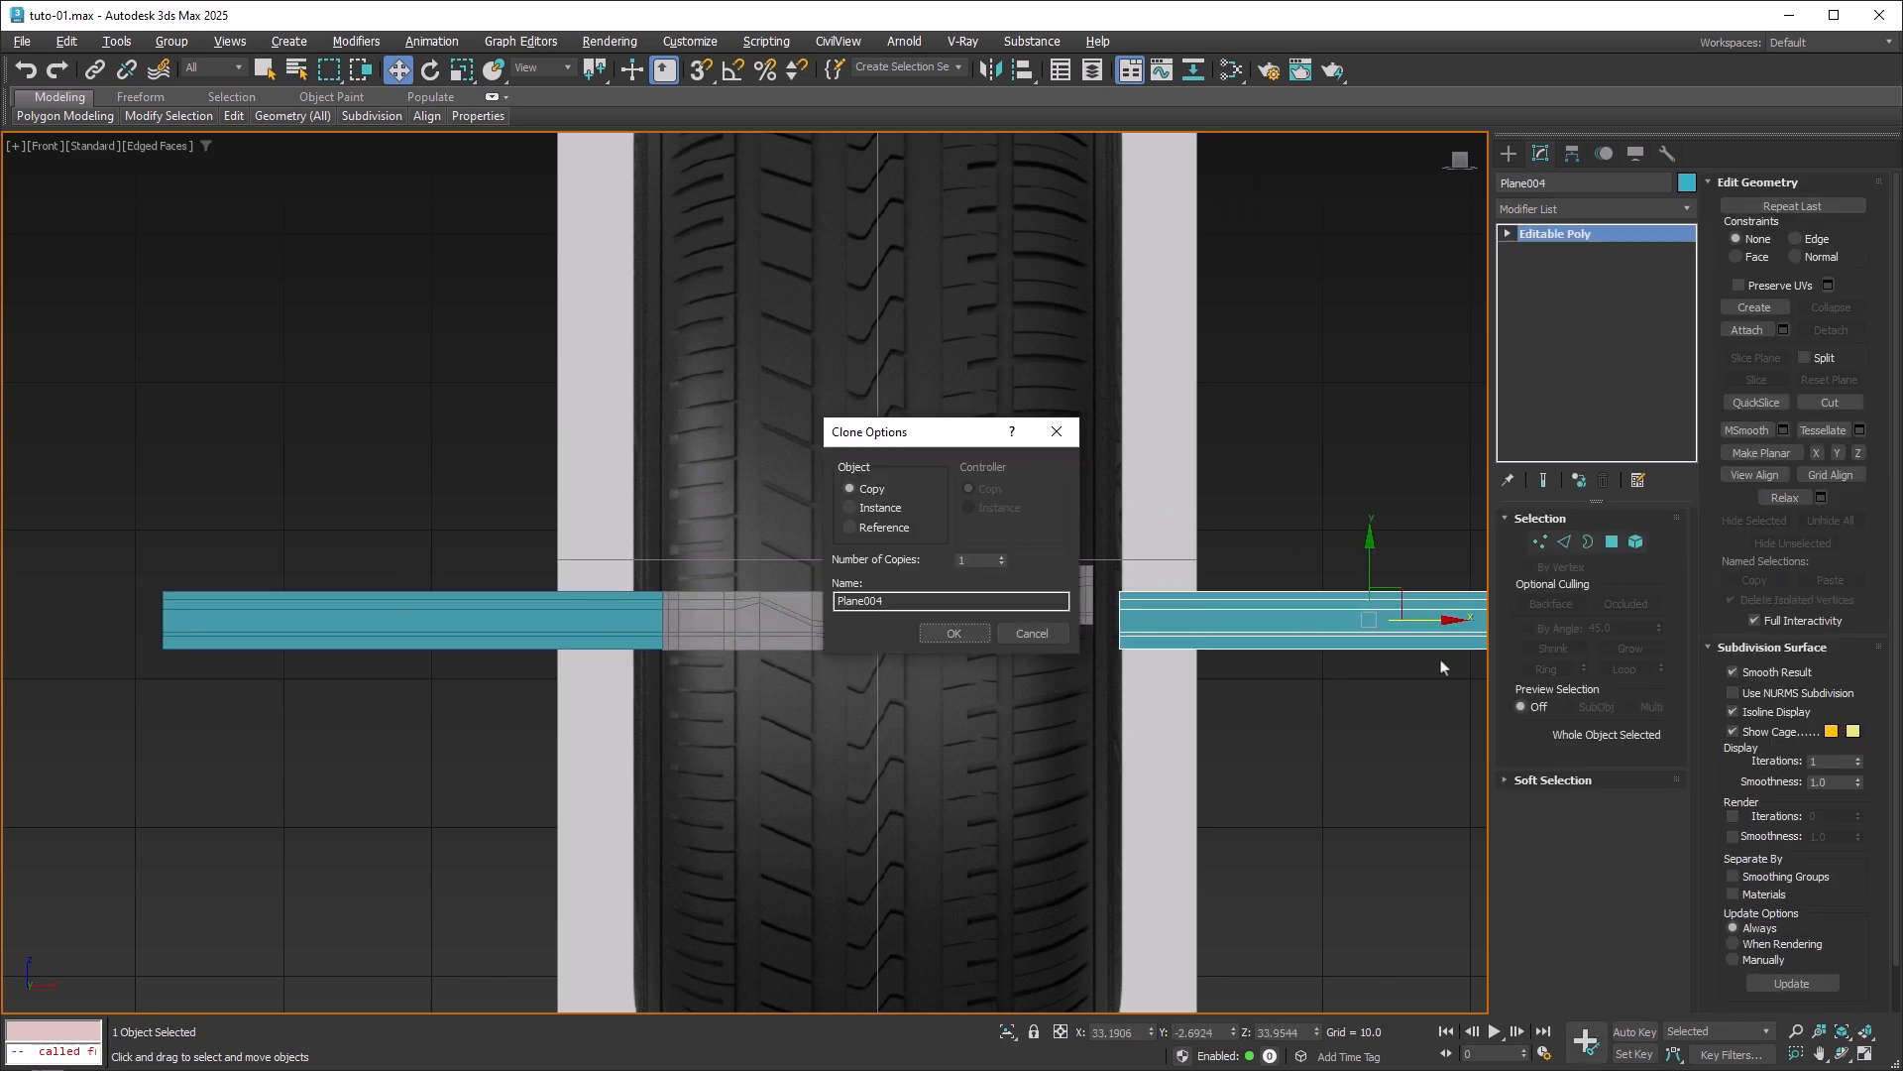
{"action": "left_click", "coordinate": [962, 636]}
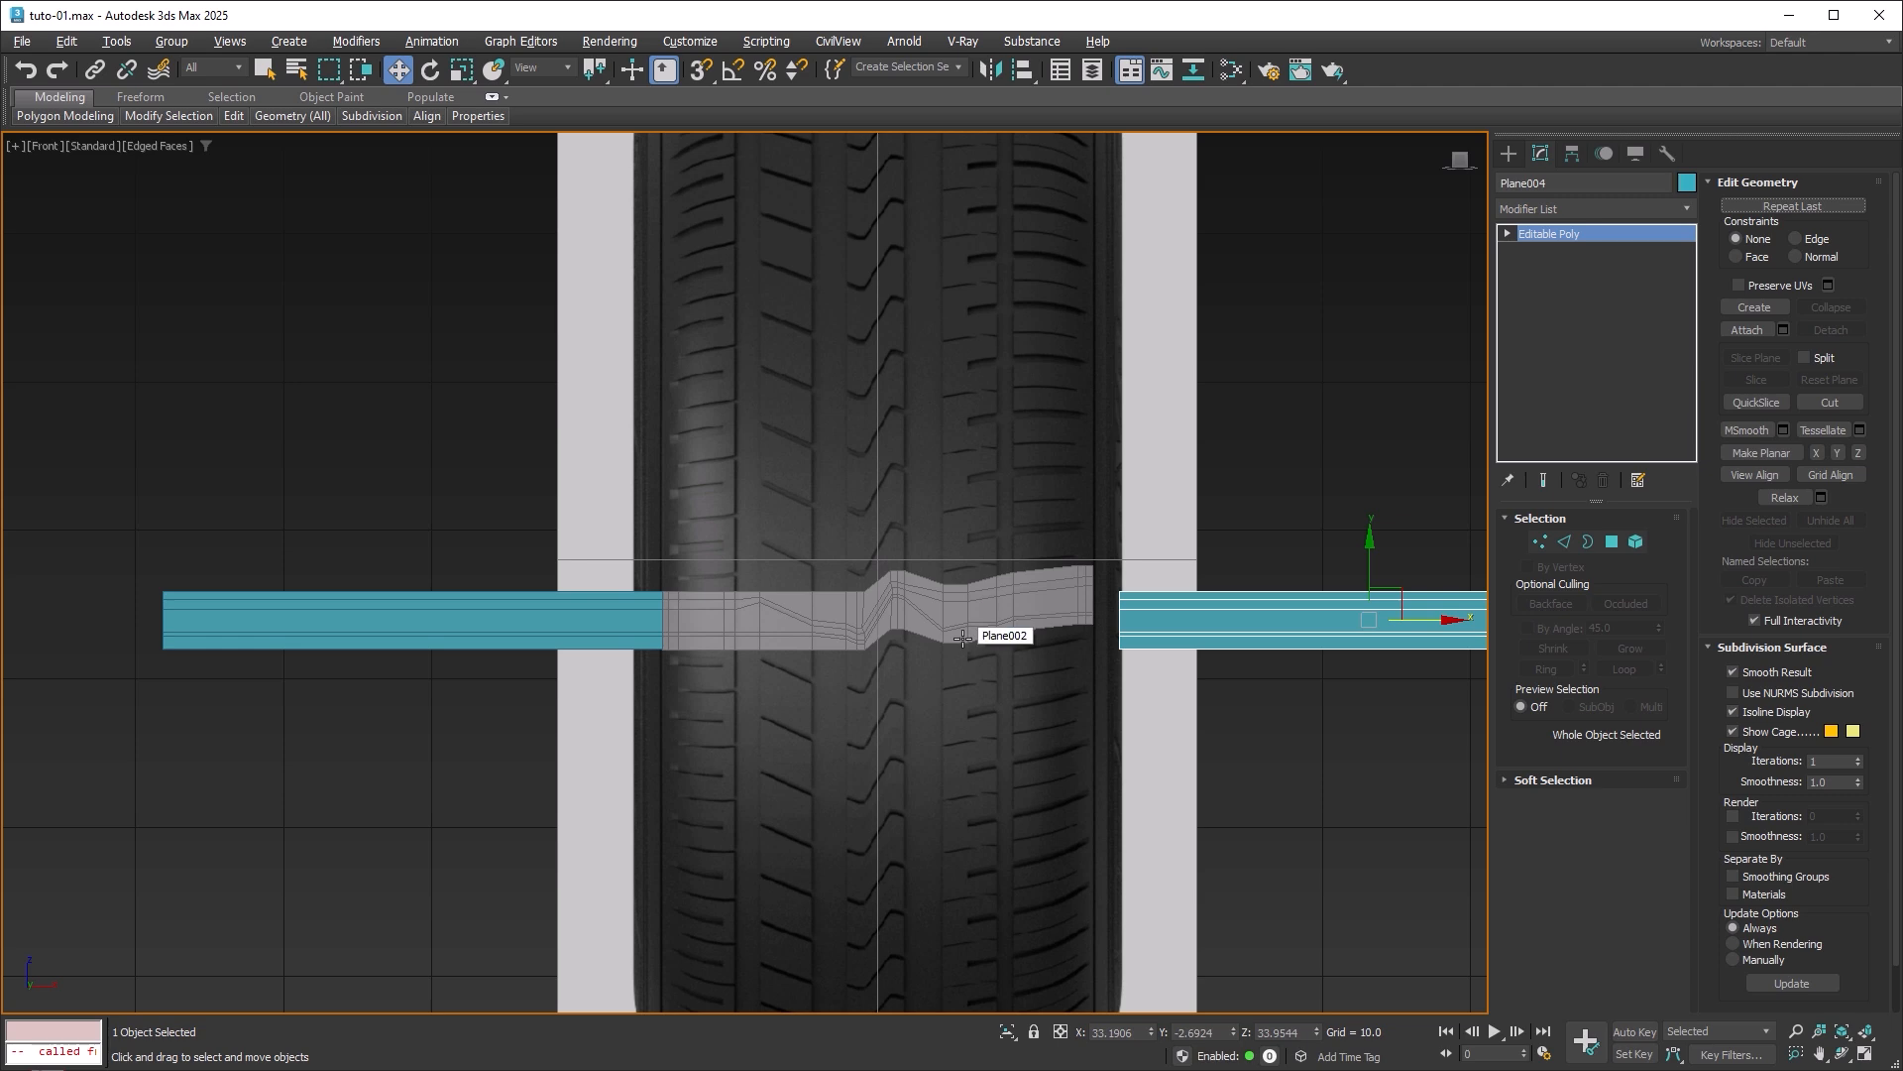
Enable snapping and align the copied plane's upper corner with the tread strip's upper-right vertex, at X 31.4045 and Z 35.7242.
{"action": "key", "text": "s"}
{"action": "middle_click_drag", "start_coordinate": [1243, 617], "coordinate": [1167, 643]}
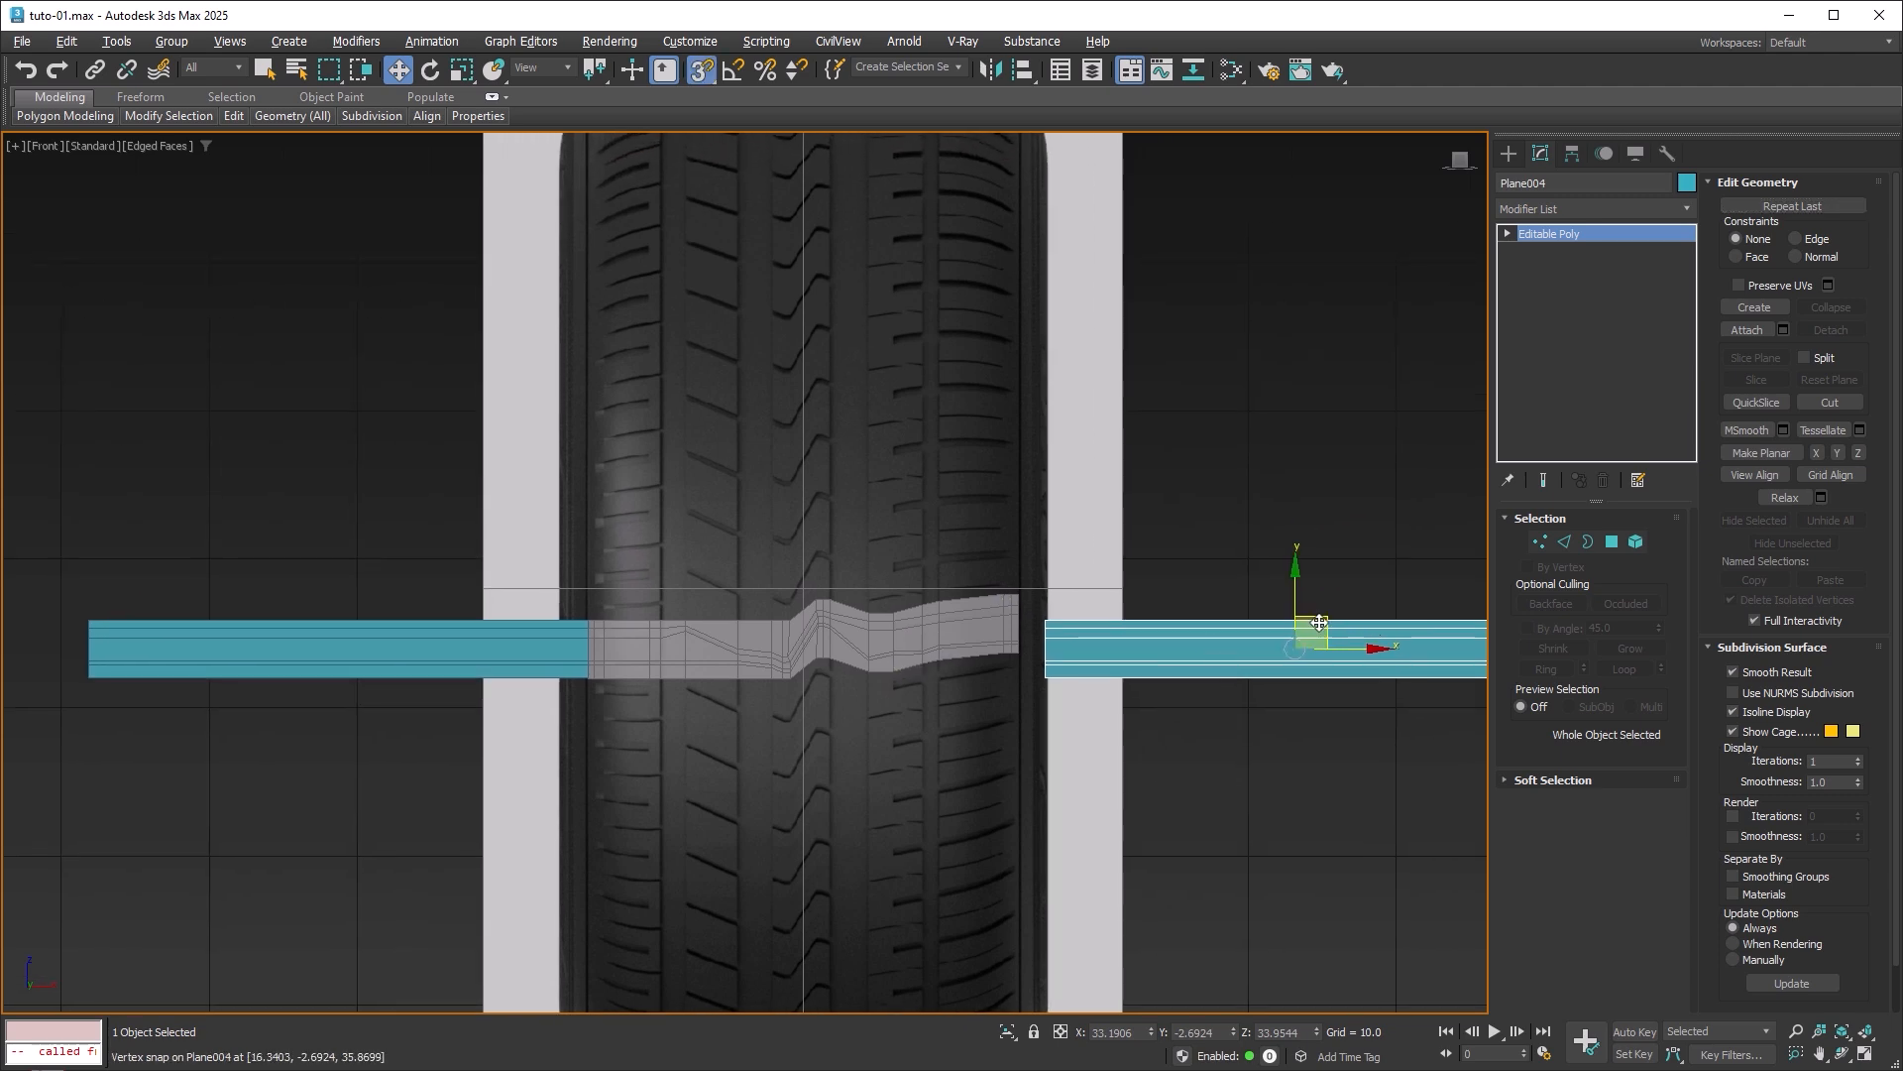
{"action": "scroll", "coordinate": [1020, 638], "scroll_direction": "up", "scroll_amount": 8}
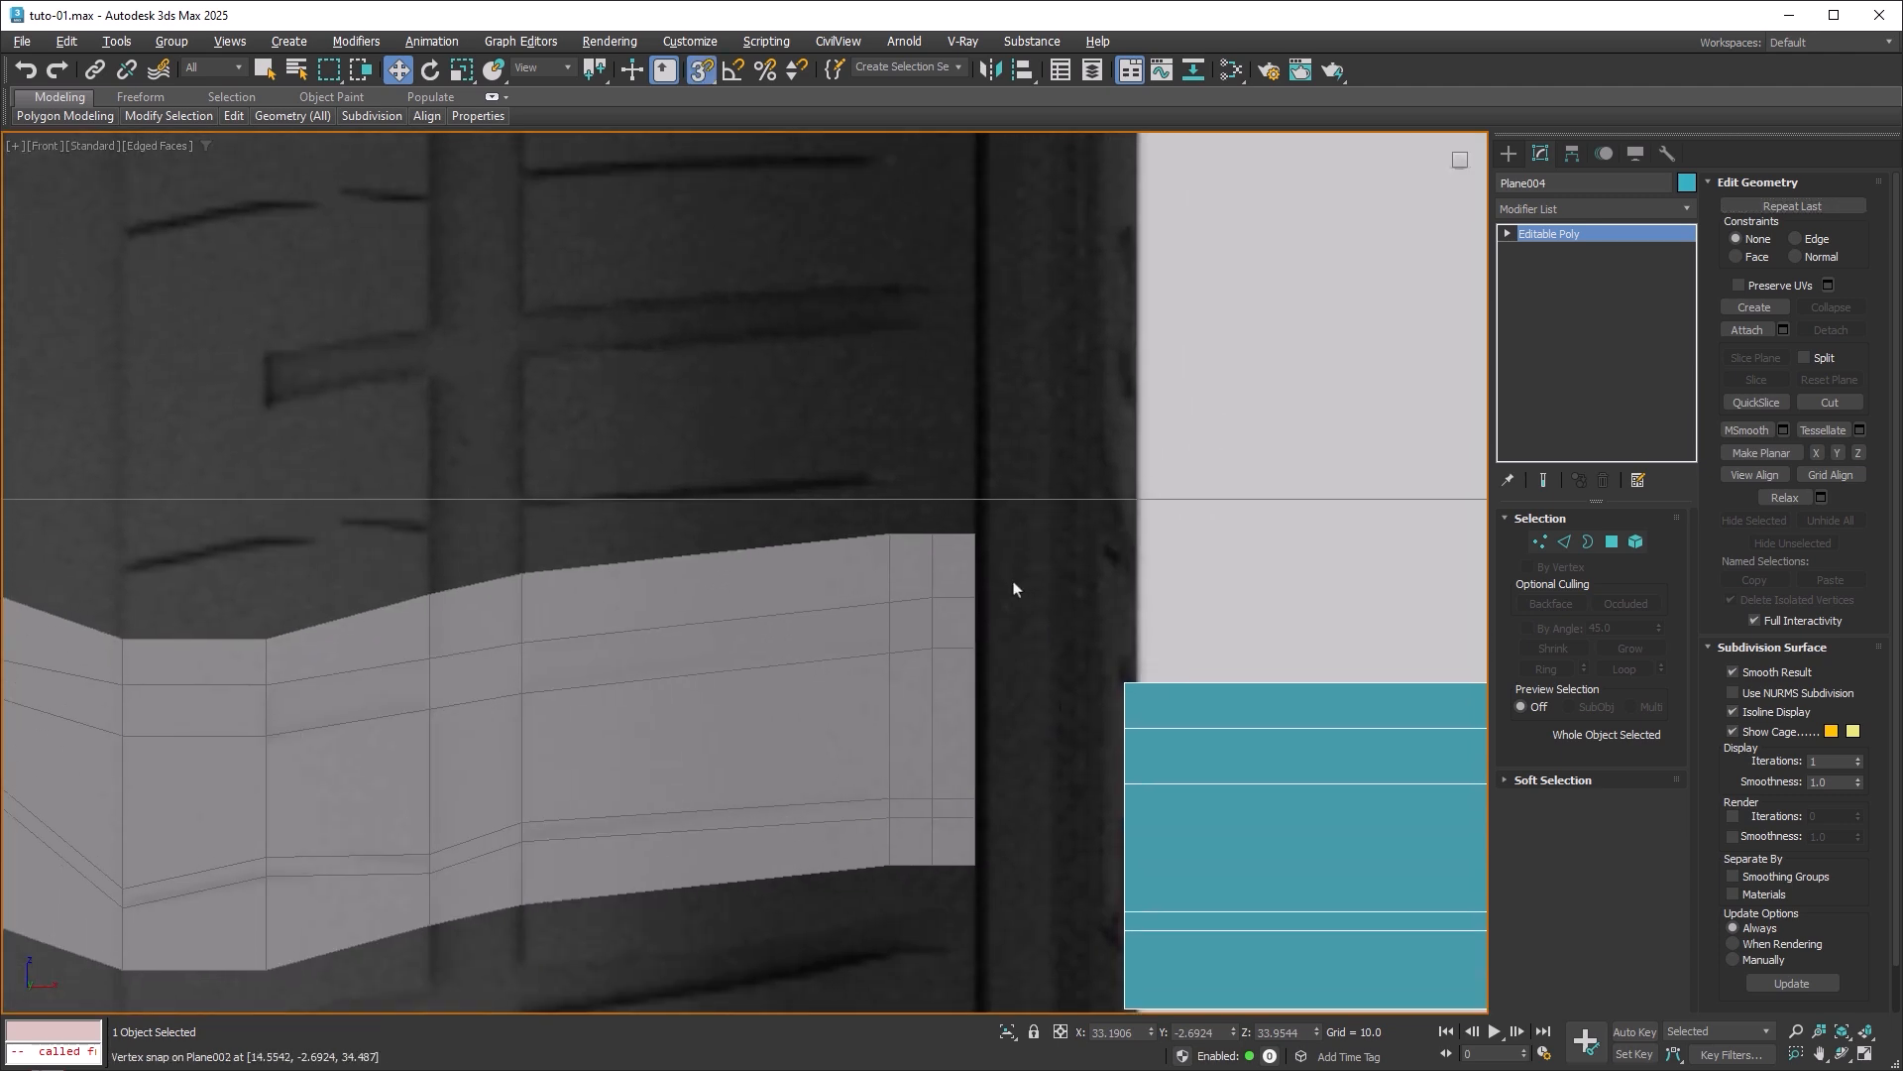
{"action": "left_click_drag", "start_coordinate": [1183, 734], "coordinate": [981, 533]}
{"action": "scroll", "coordinate": [892, 555], "scroll_direction": "down", "scroll_amount": 3}
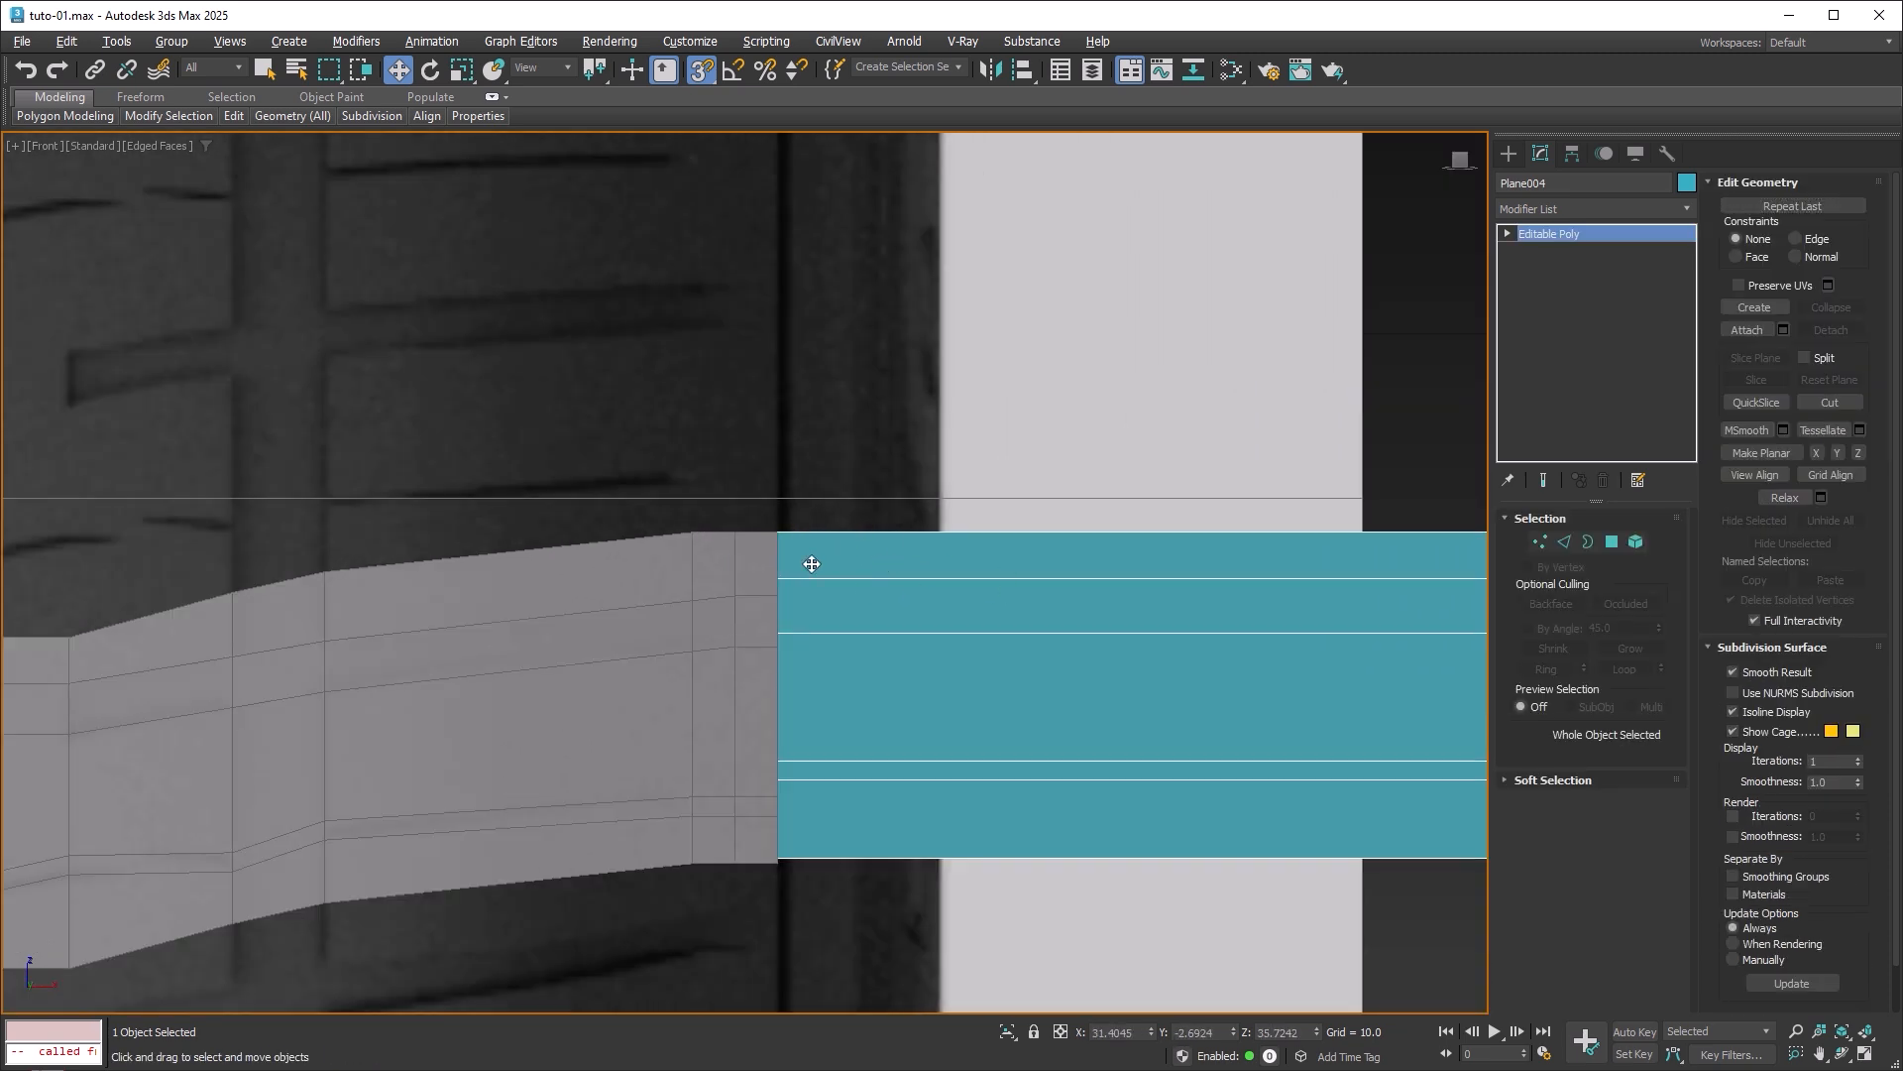
{"action": "middle_click_drag", "start_coordinate": [821, 577], "coordinate": [879, 553]}
{"action": "scroll", "coordinate": [862, 794], "scroll_direction": "up", "scroll_amount": 5}
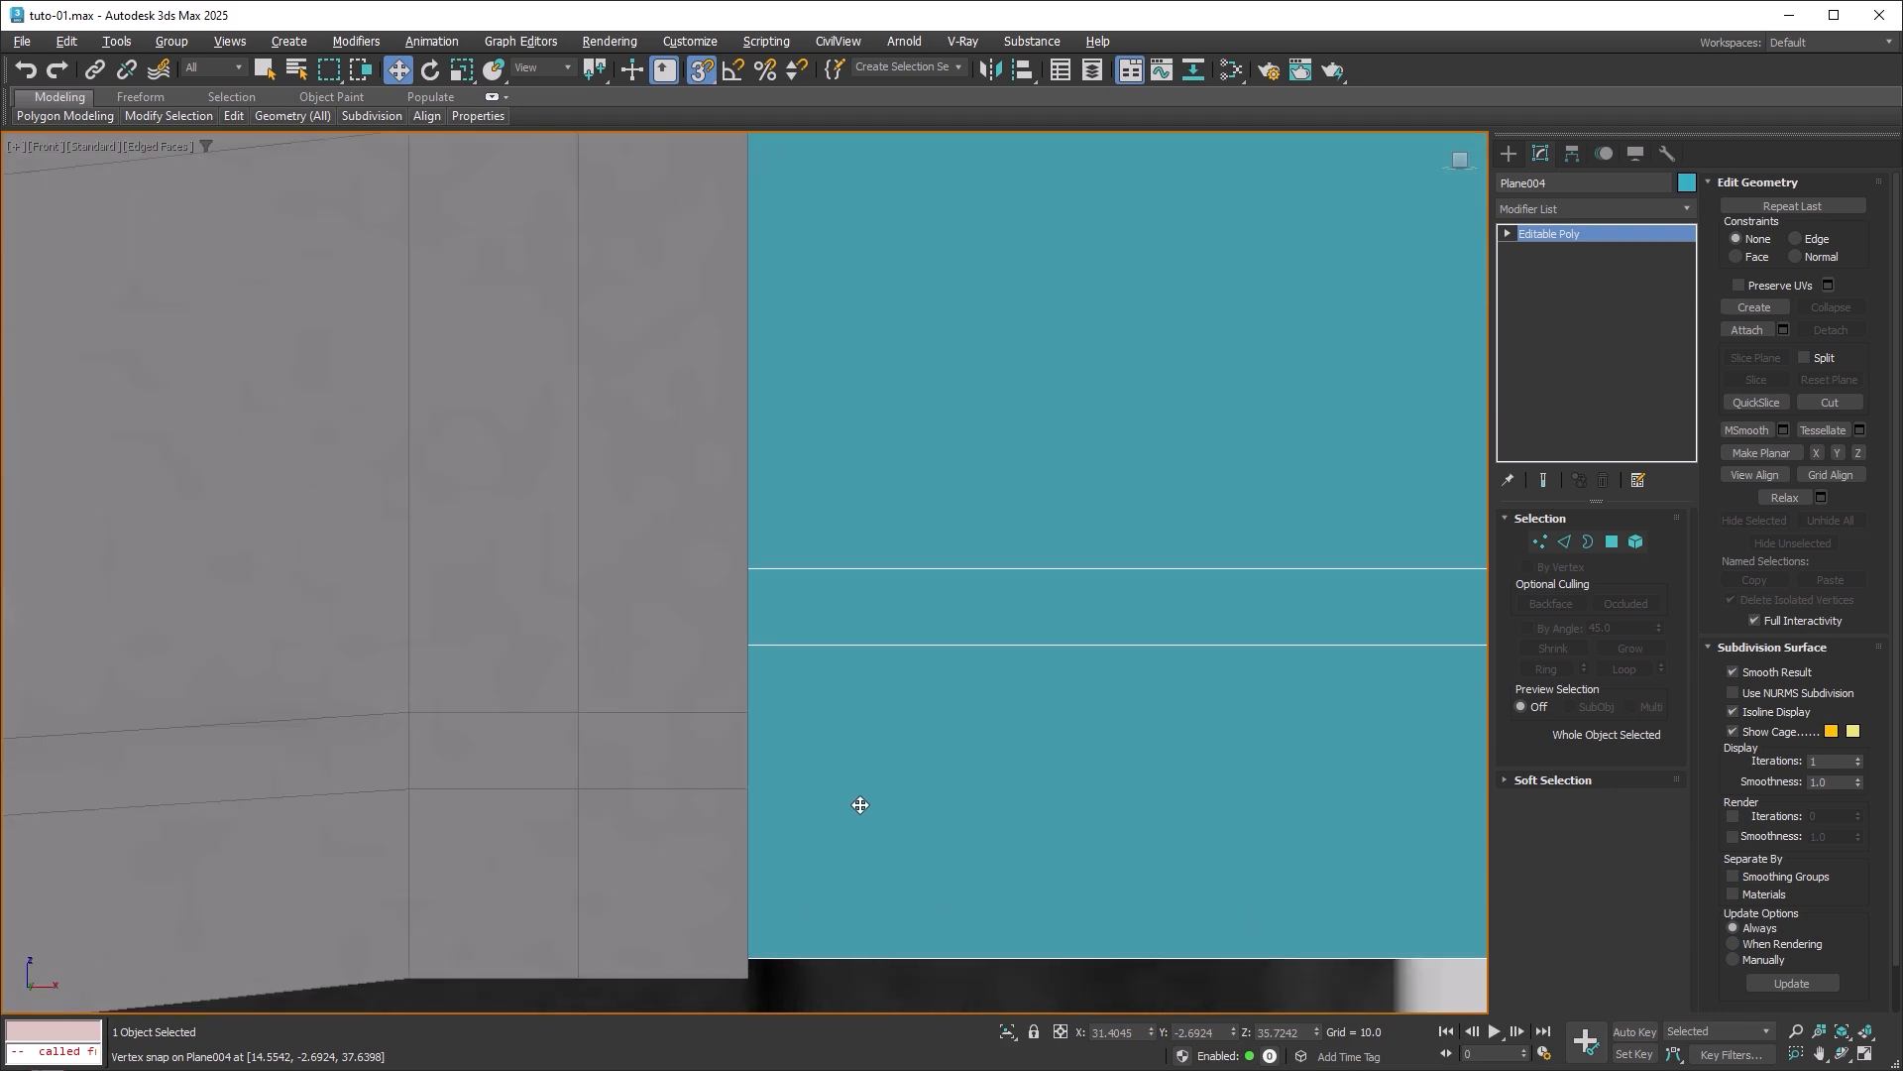
{"action": "scroll", "coordinate": [1226, 607], "scroll_direction": "down", "scroll_amount": 6}
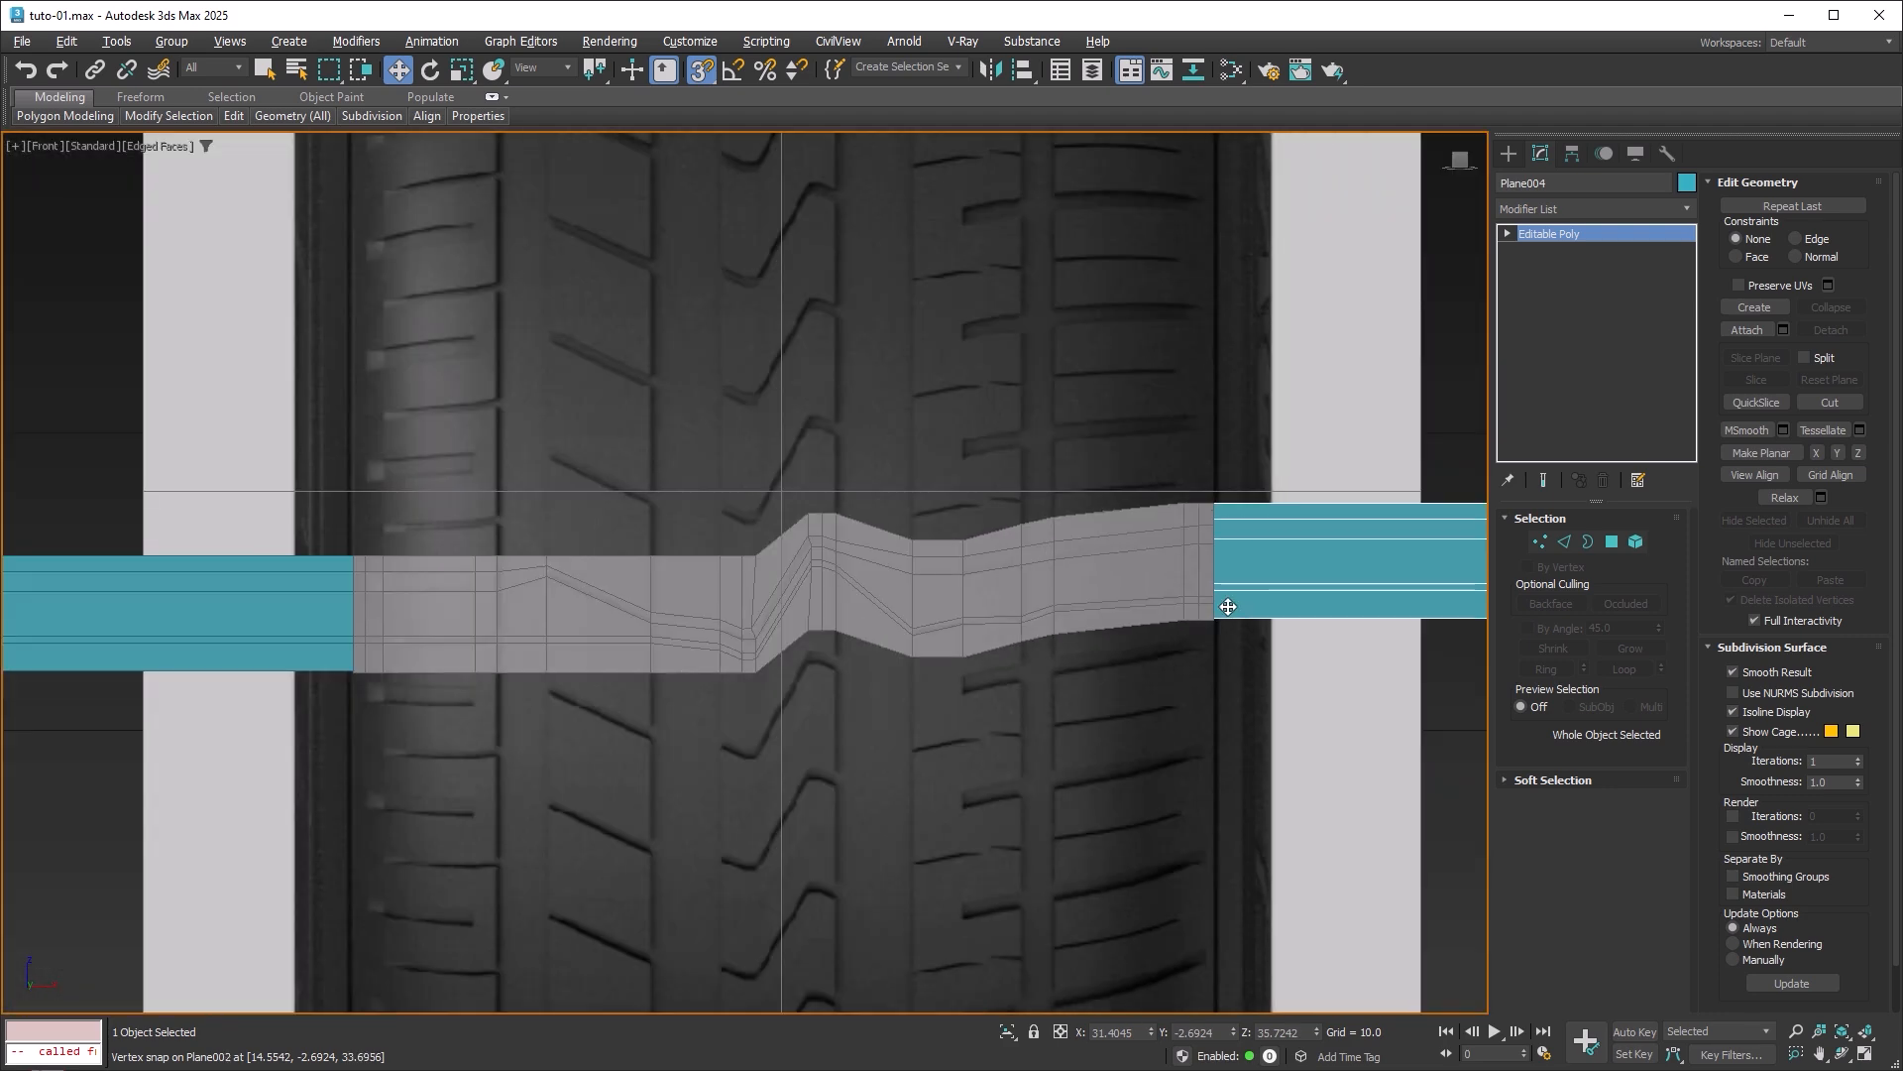
Snap the left plane's bottom edge to the tread strip's lower-left vertex at Z 31.9258 and leave edge editing.
{"action": "middle_click_drag", "start_coordinate": [352, 671], "coordinate": [872, 583]}
{"action": "scroll", "coordinate": [871, 583], "scroll_direction": "up", "scroll_amount": 5}
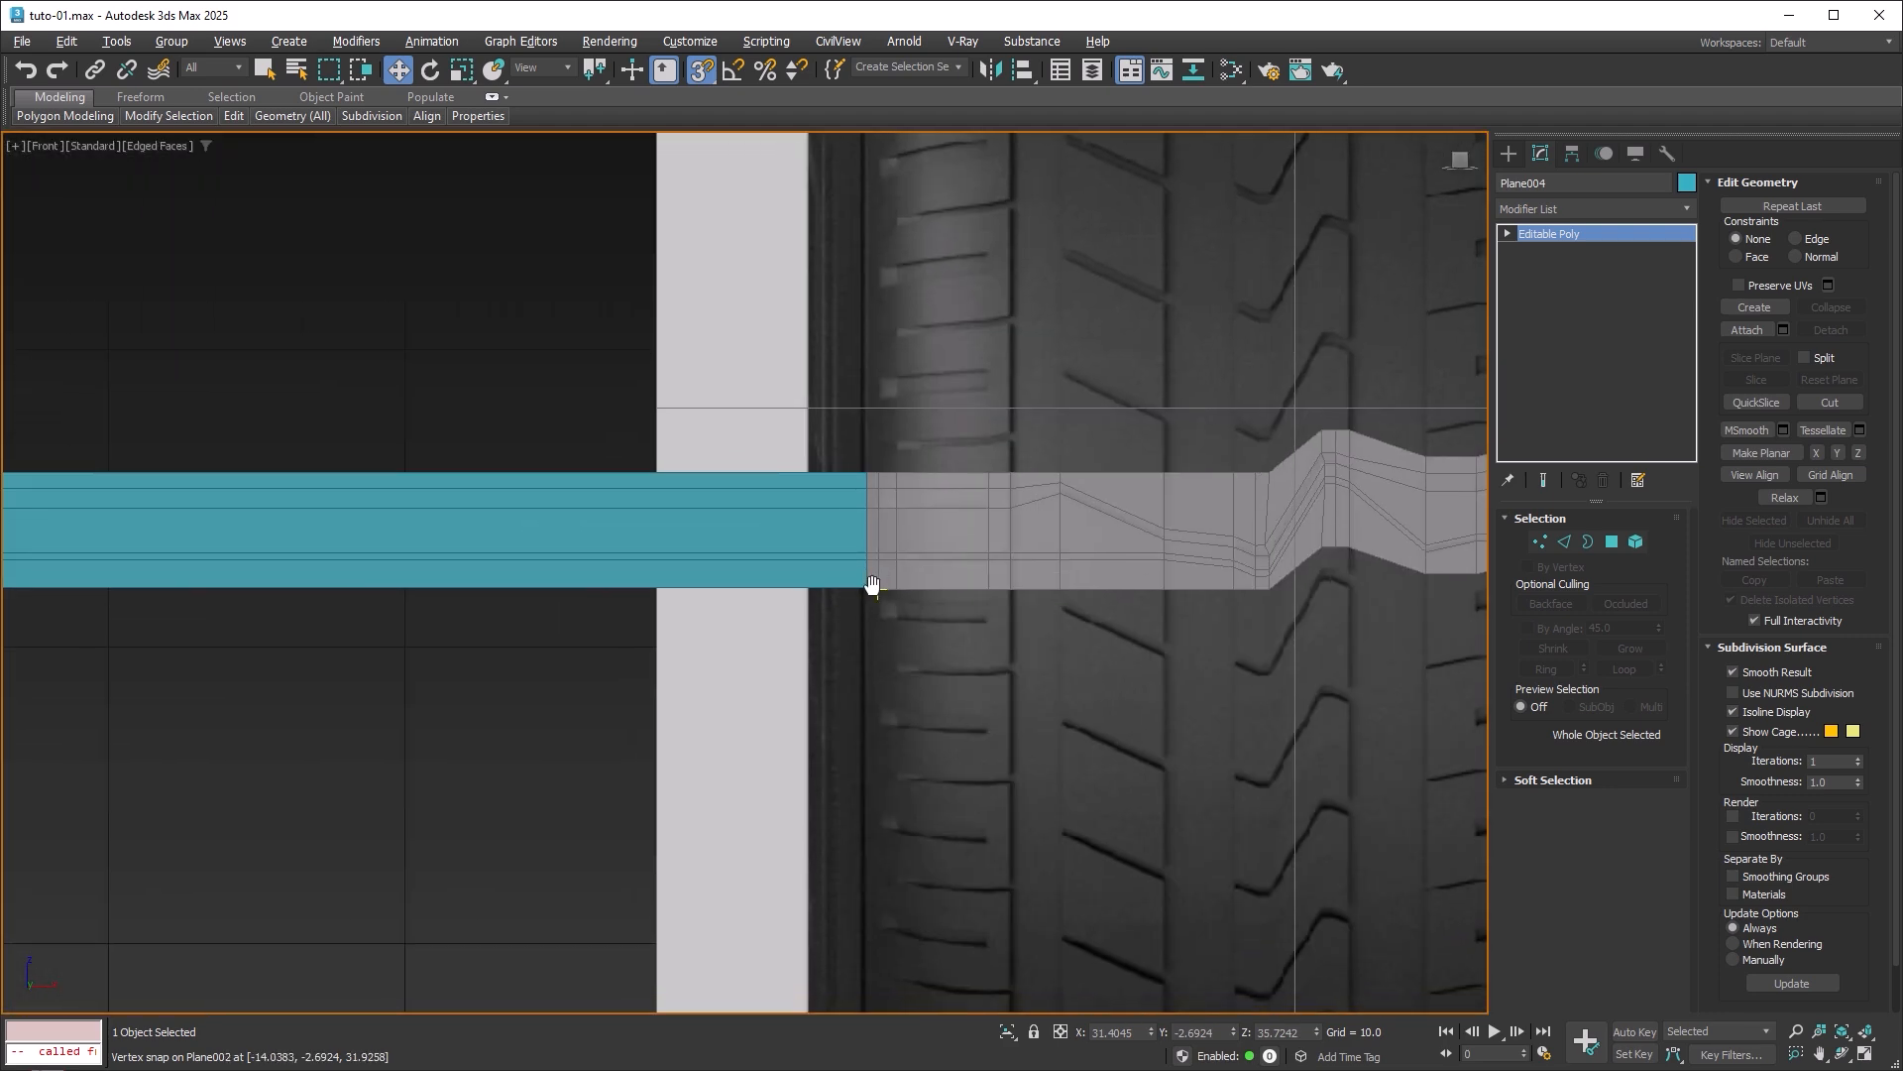
{"action": "left_click", "coordinate": [836, 580]}
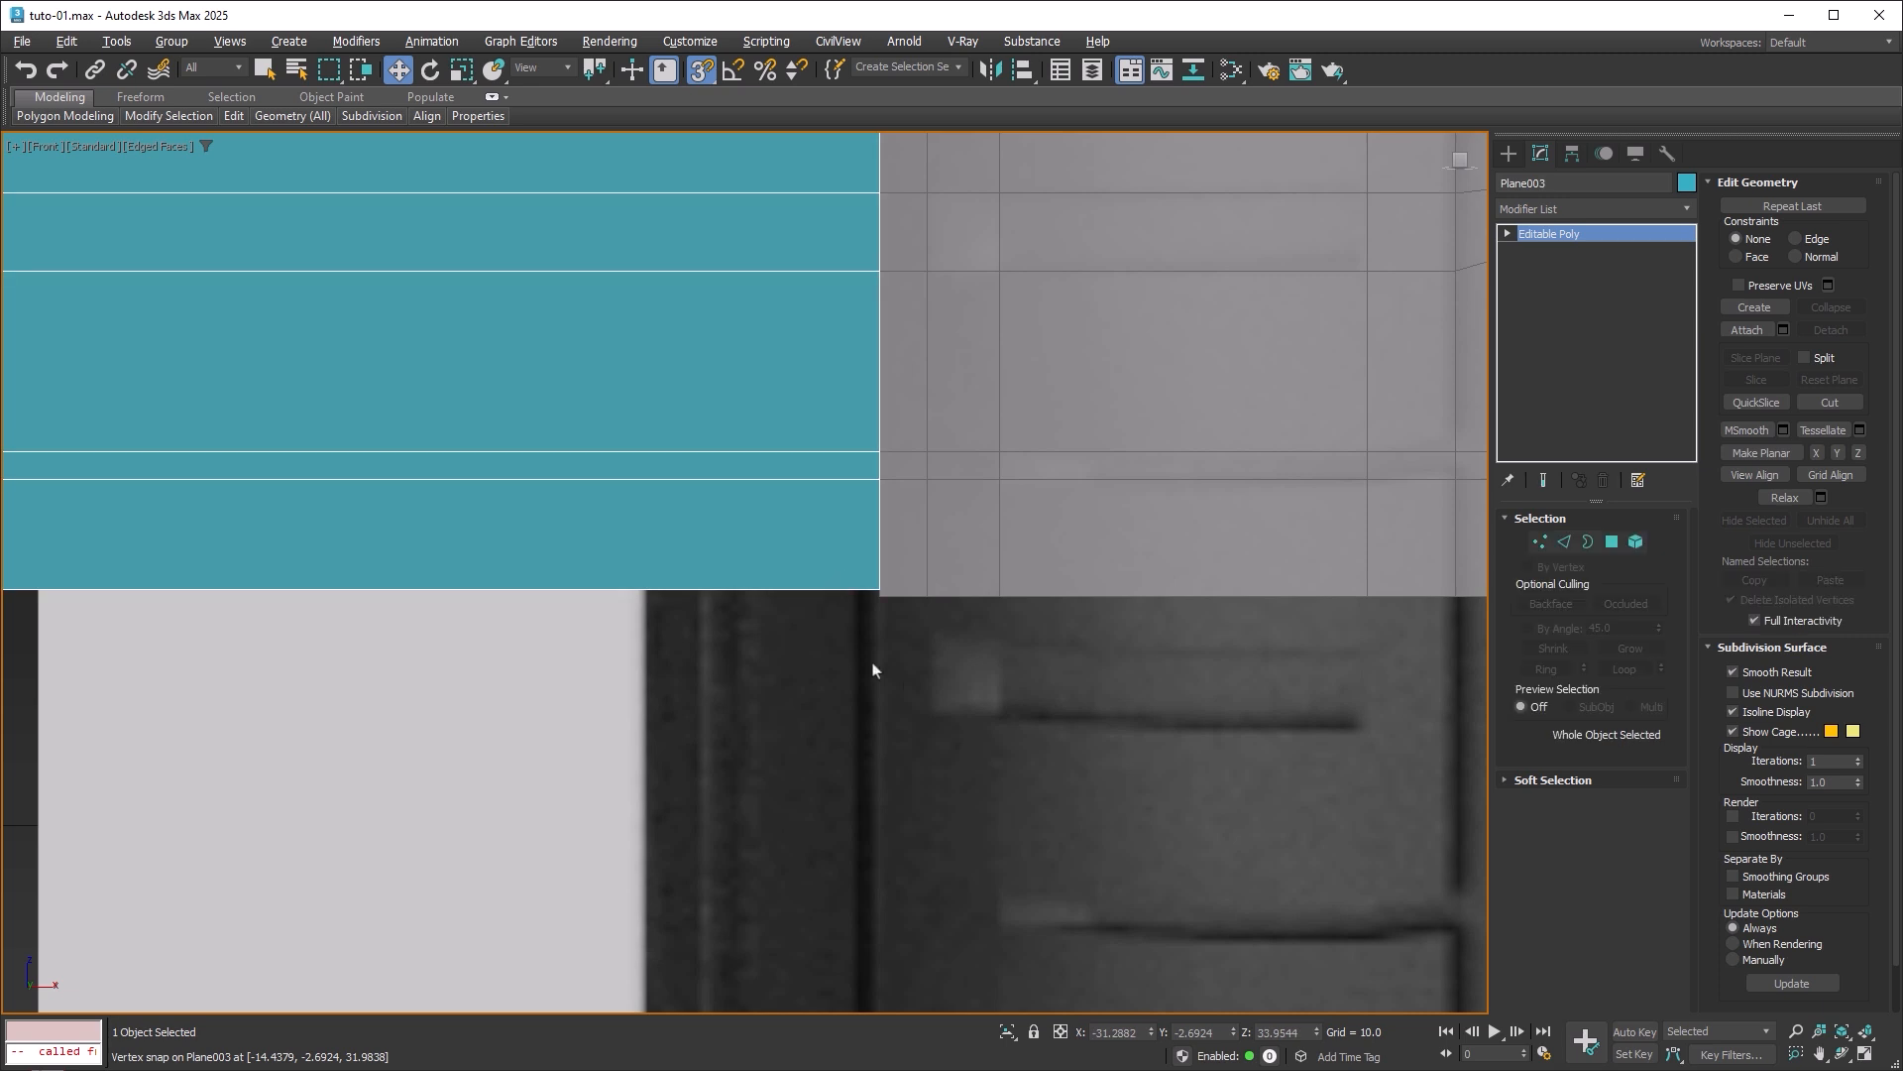
{"action": "left_click", "coordinate": [1565, 541]}
{"action": "middle_click_drag", "start_coordinate": [740, 548], "coordinate": [1089, 567]}
{"action": "left_click", "coordinate": [833, 588]}
{"action": "scroll", "coordinate": [1091, 569], "scroll_direction": "down", "scroll_amount": 4}
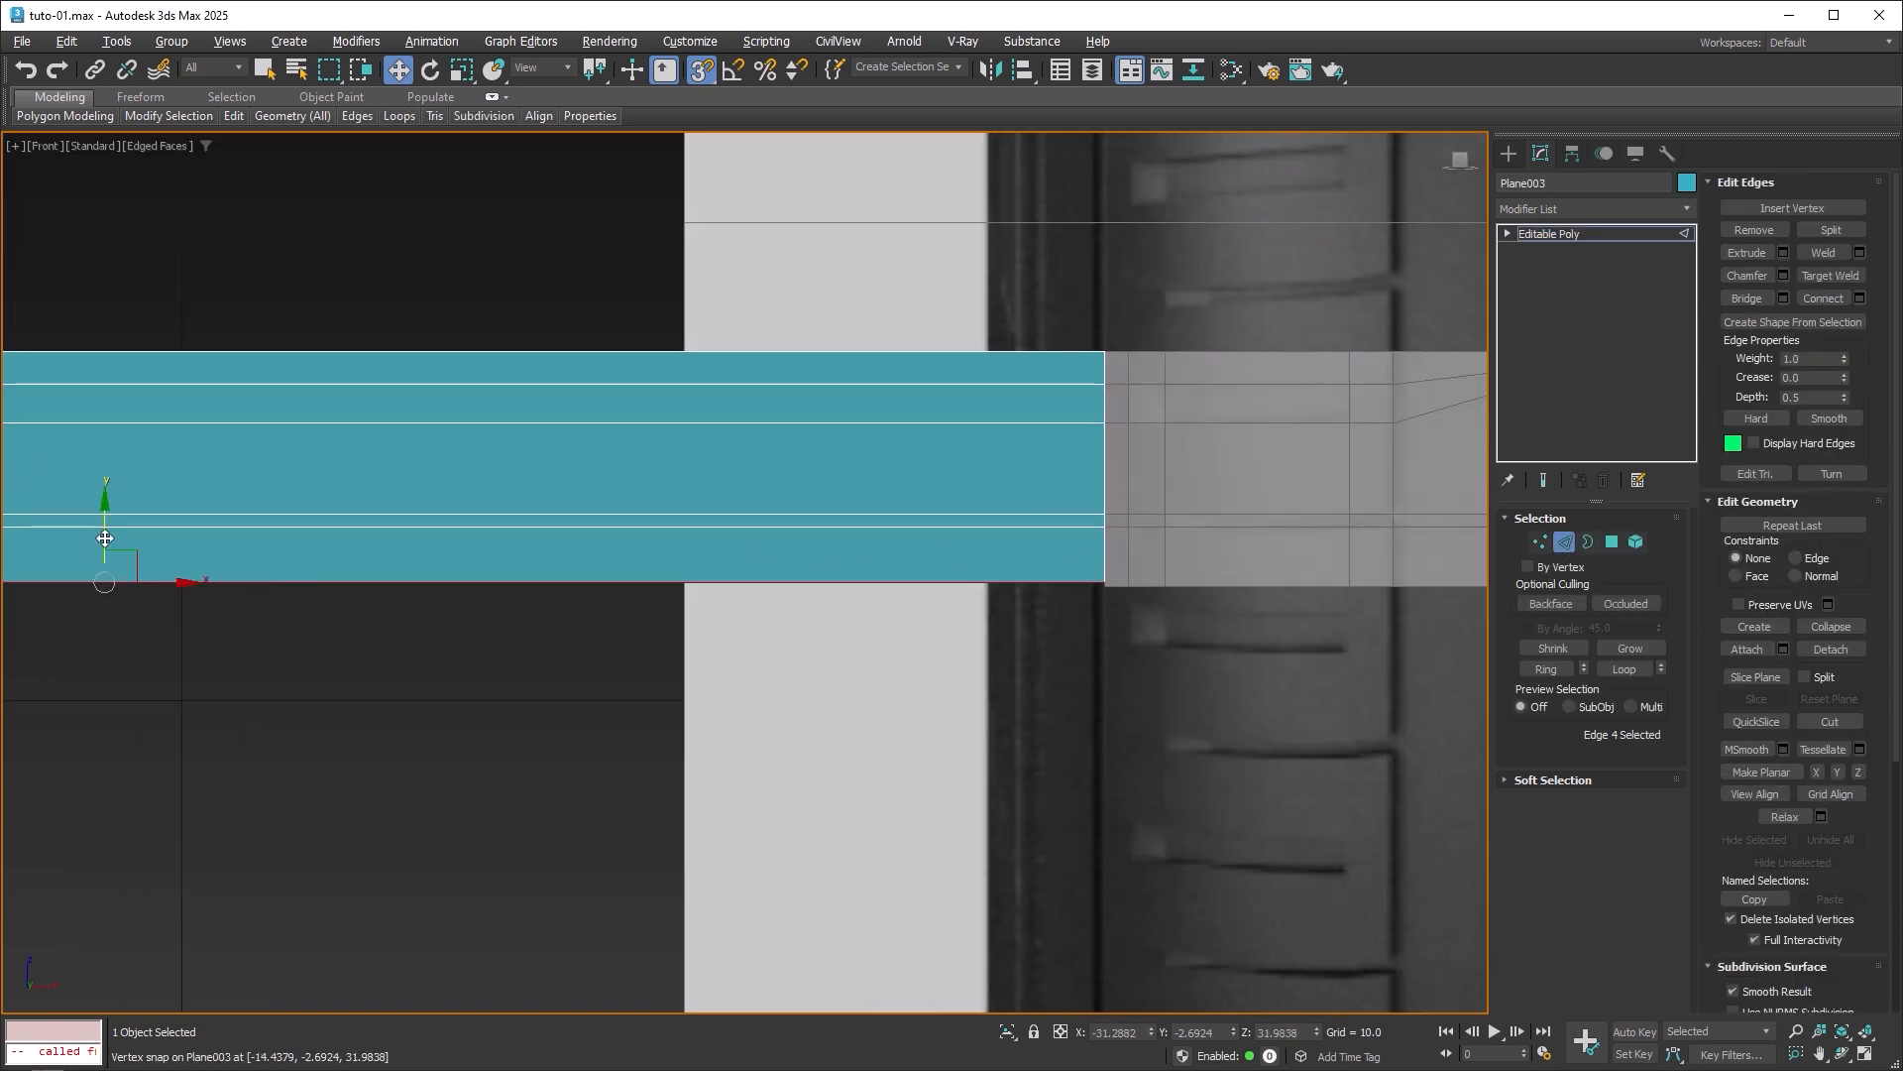
{"action": "left_click_drag", "start_coordinate": [105, 538], "coordinate": [1107, 571]}
{"action": "scroll", "coordinate": [1110, 569], "scroll_direction": "up", "scroll_amount": 4}
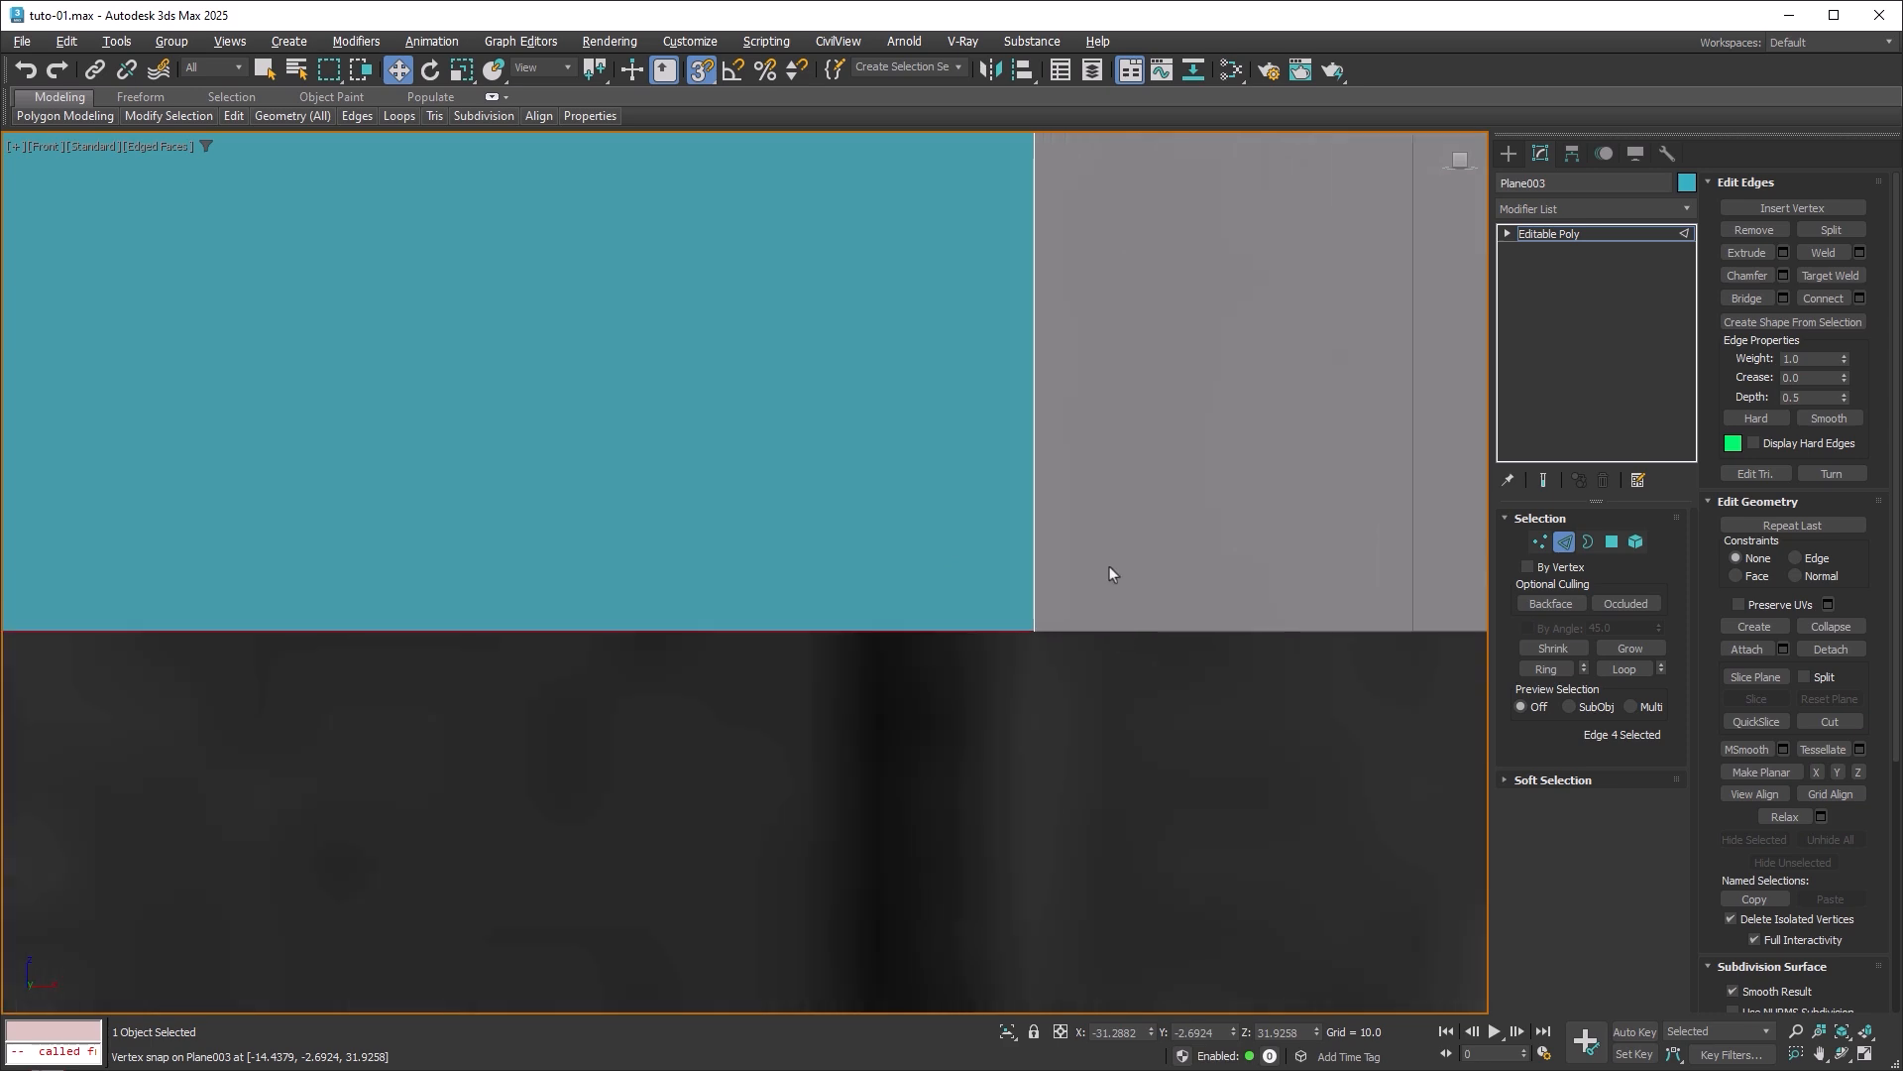
{"action": "scroll", "coordinate": [1110, 569], "scroll_direction": "down", "scroll_amount": 4}
{"action": "scroll", "coordinate": [1110, 570], "scroll_direction": "down", "scroll_amount": 4}
{"action": "middle_click_drag", "start_coordinate": [1263, 535], "coordinate": [780, 548]}
{"action": "left_click", "coordinate": [1561, 544]}
Select the right sidewall plane and snap its bottom edge to the tread strip's lower-right vertex.
{"action": "middle_click_drag", "start_coordinate": [1207, 526], "coordinate": [607, 548]}
{"action": "scroll", "coordinate": [1052, 542], "scroll_direction": "up", "scroll_amount": 6}
{"action": "left_click", "coordinate": [836, 455]}
{"action": "middle_click_drag", "start_coordinate": [1160, 471], "coordinate": [844, 623]}
{"action": "scroll", "coordinate": [846, 623], "scroll_direction": "down", "scroll_amount": 2}
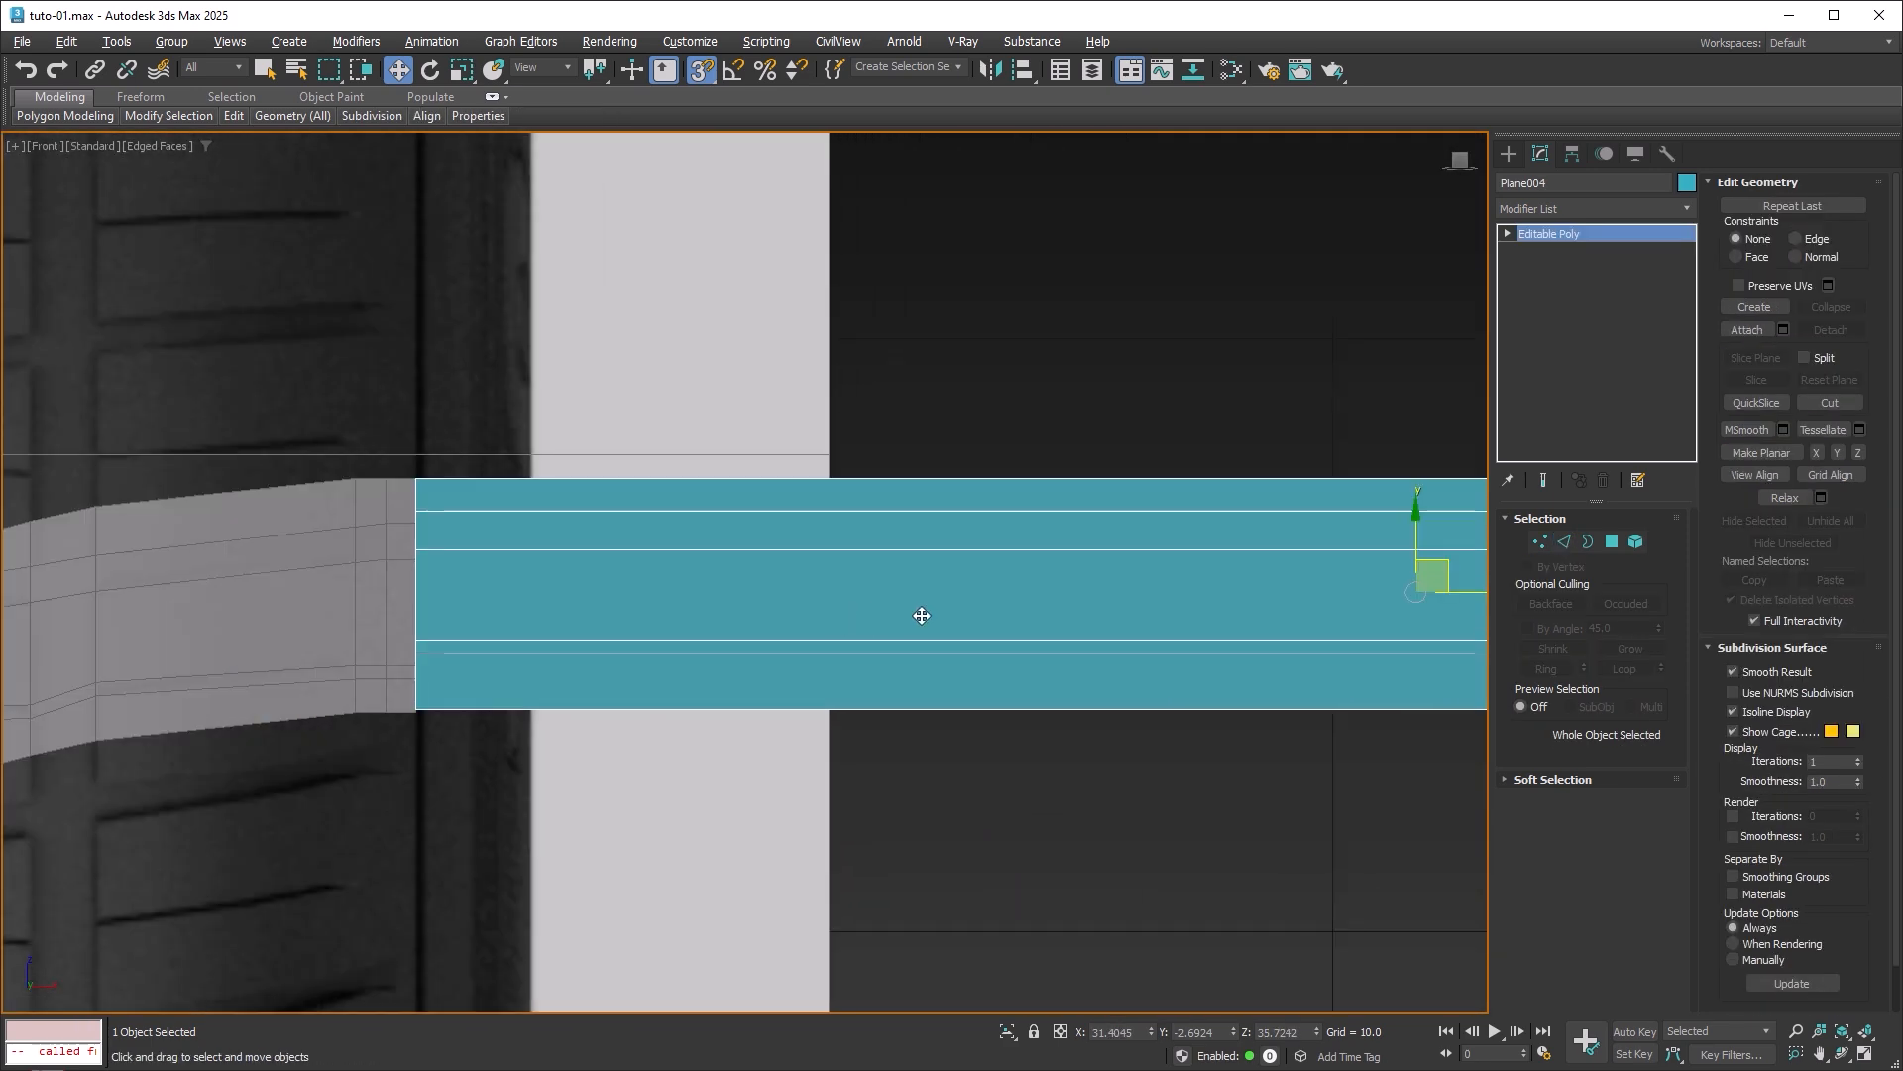
{"action": "left_click", "coordinate": [1562, 544]}
{"action": "left_click", "coordinate": [1131, 709]}
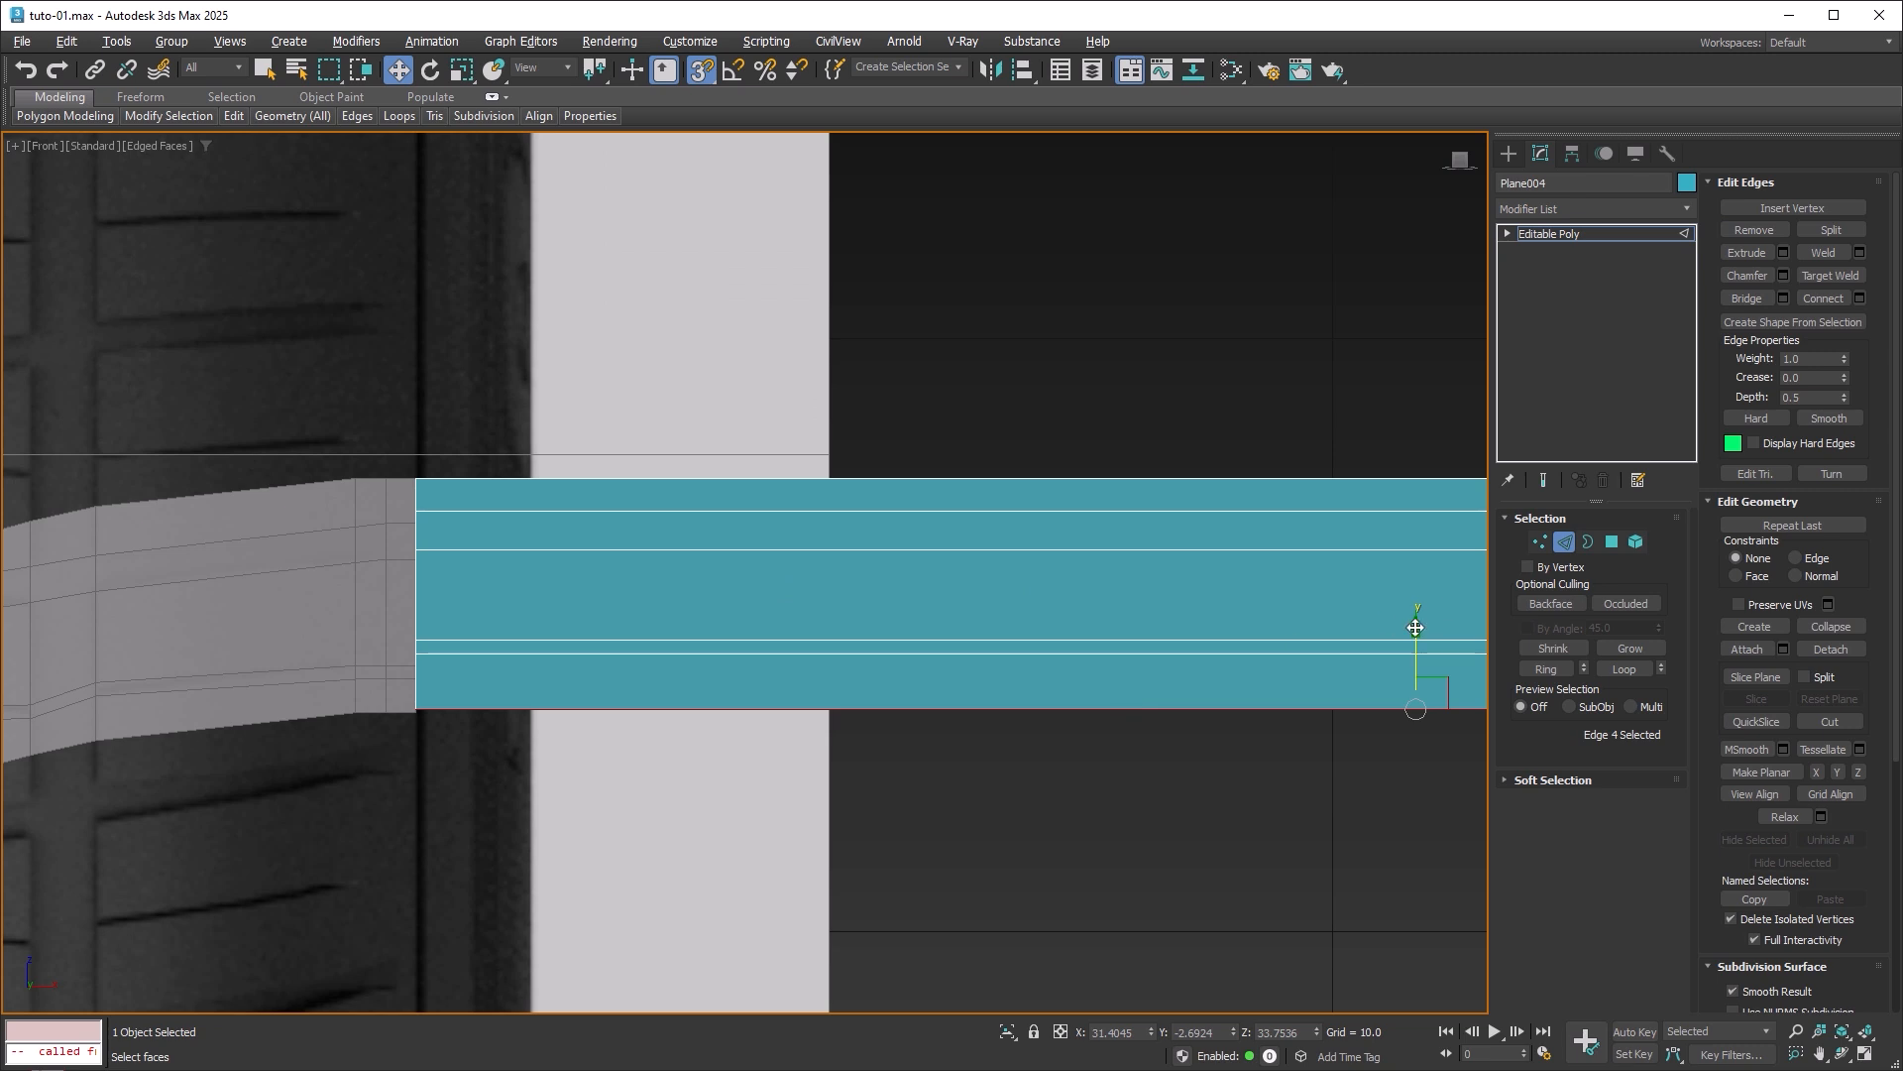
{"action": "left_click_drag", "start_coordinate": [1416, 628], "coordinate": [418, 712]}
Snap the right plane's two lower inner edges to the tread strip's matching vertices, at Z 34.2585 and 34.487.
{"action": "left_click", "coordinate": [456, 653]}
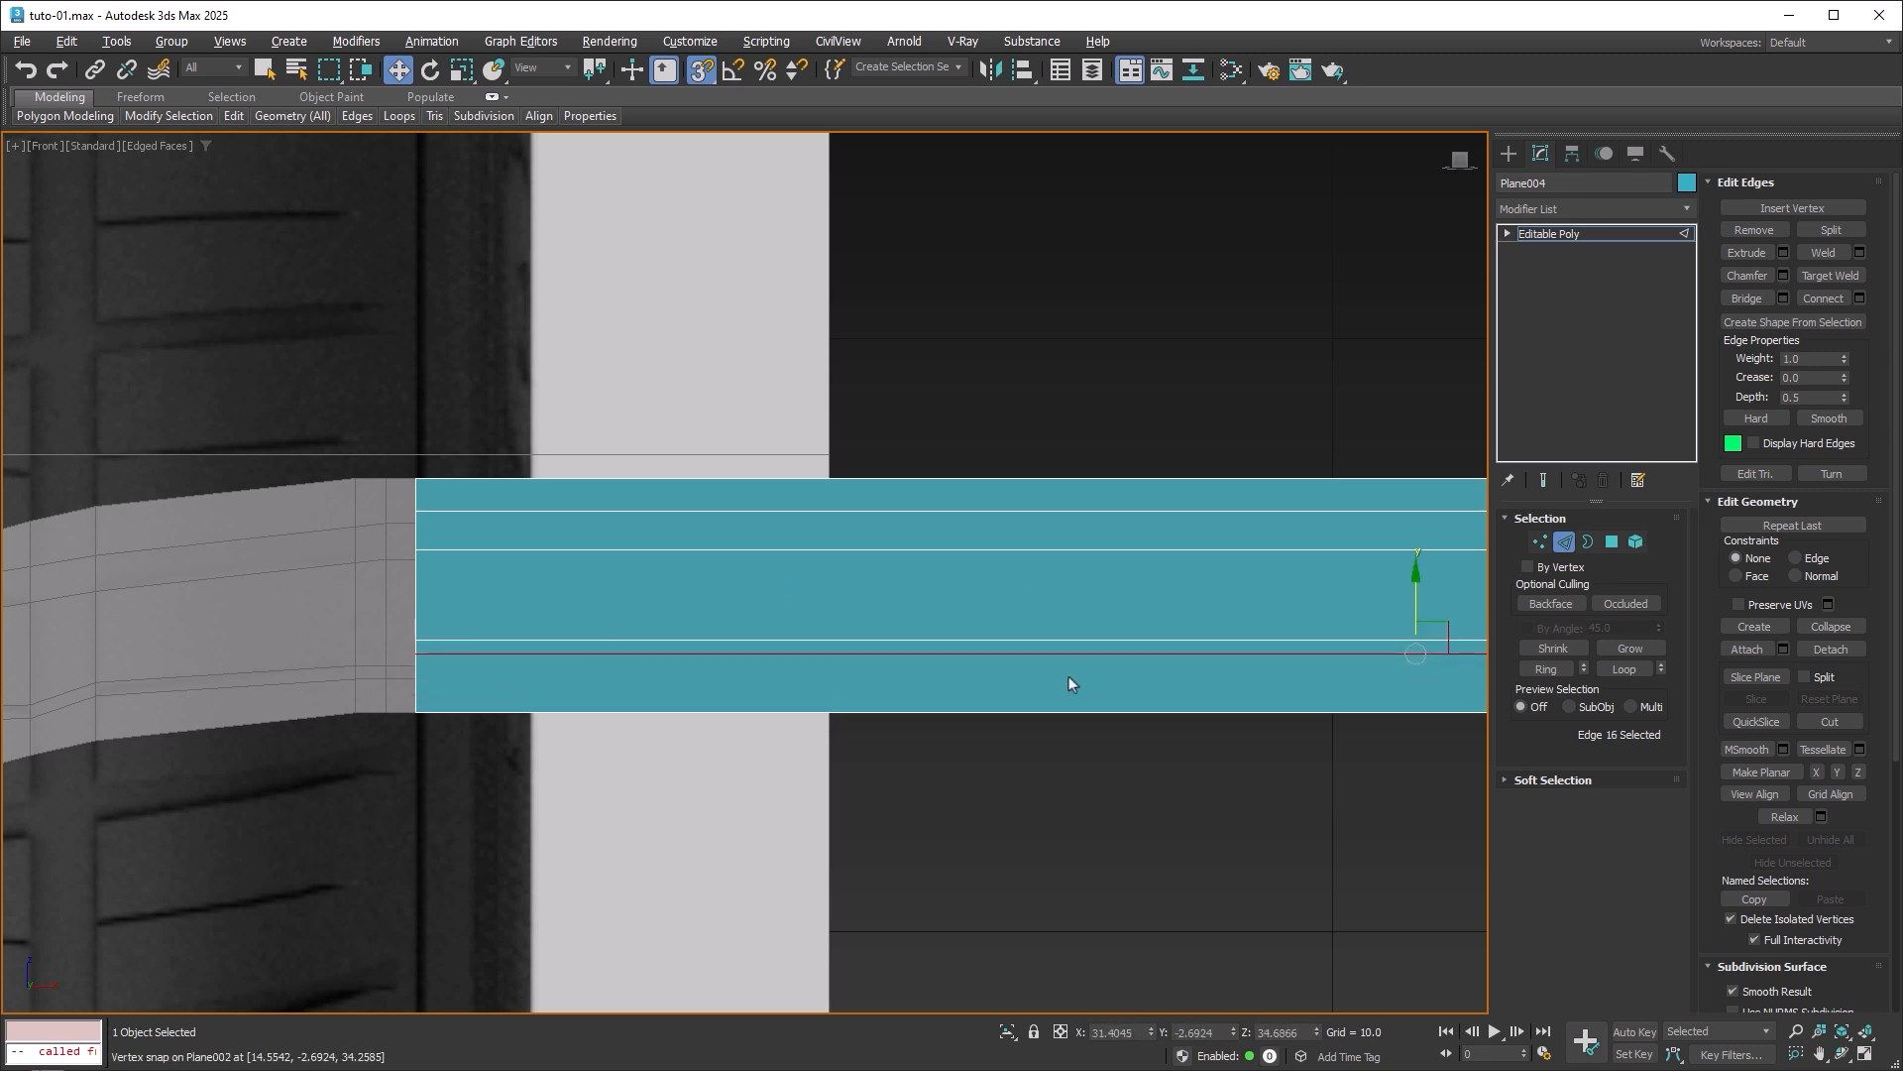
{"action": "left_click_drag", "start_coordinate": [1416, 601], "coordinate": [458, 658]}
{"action": "left_click", "coordinate": [463, 639]}
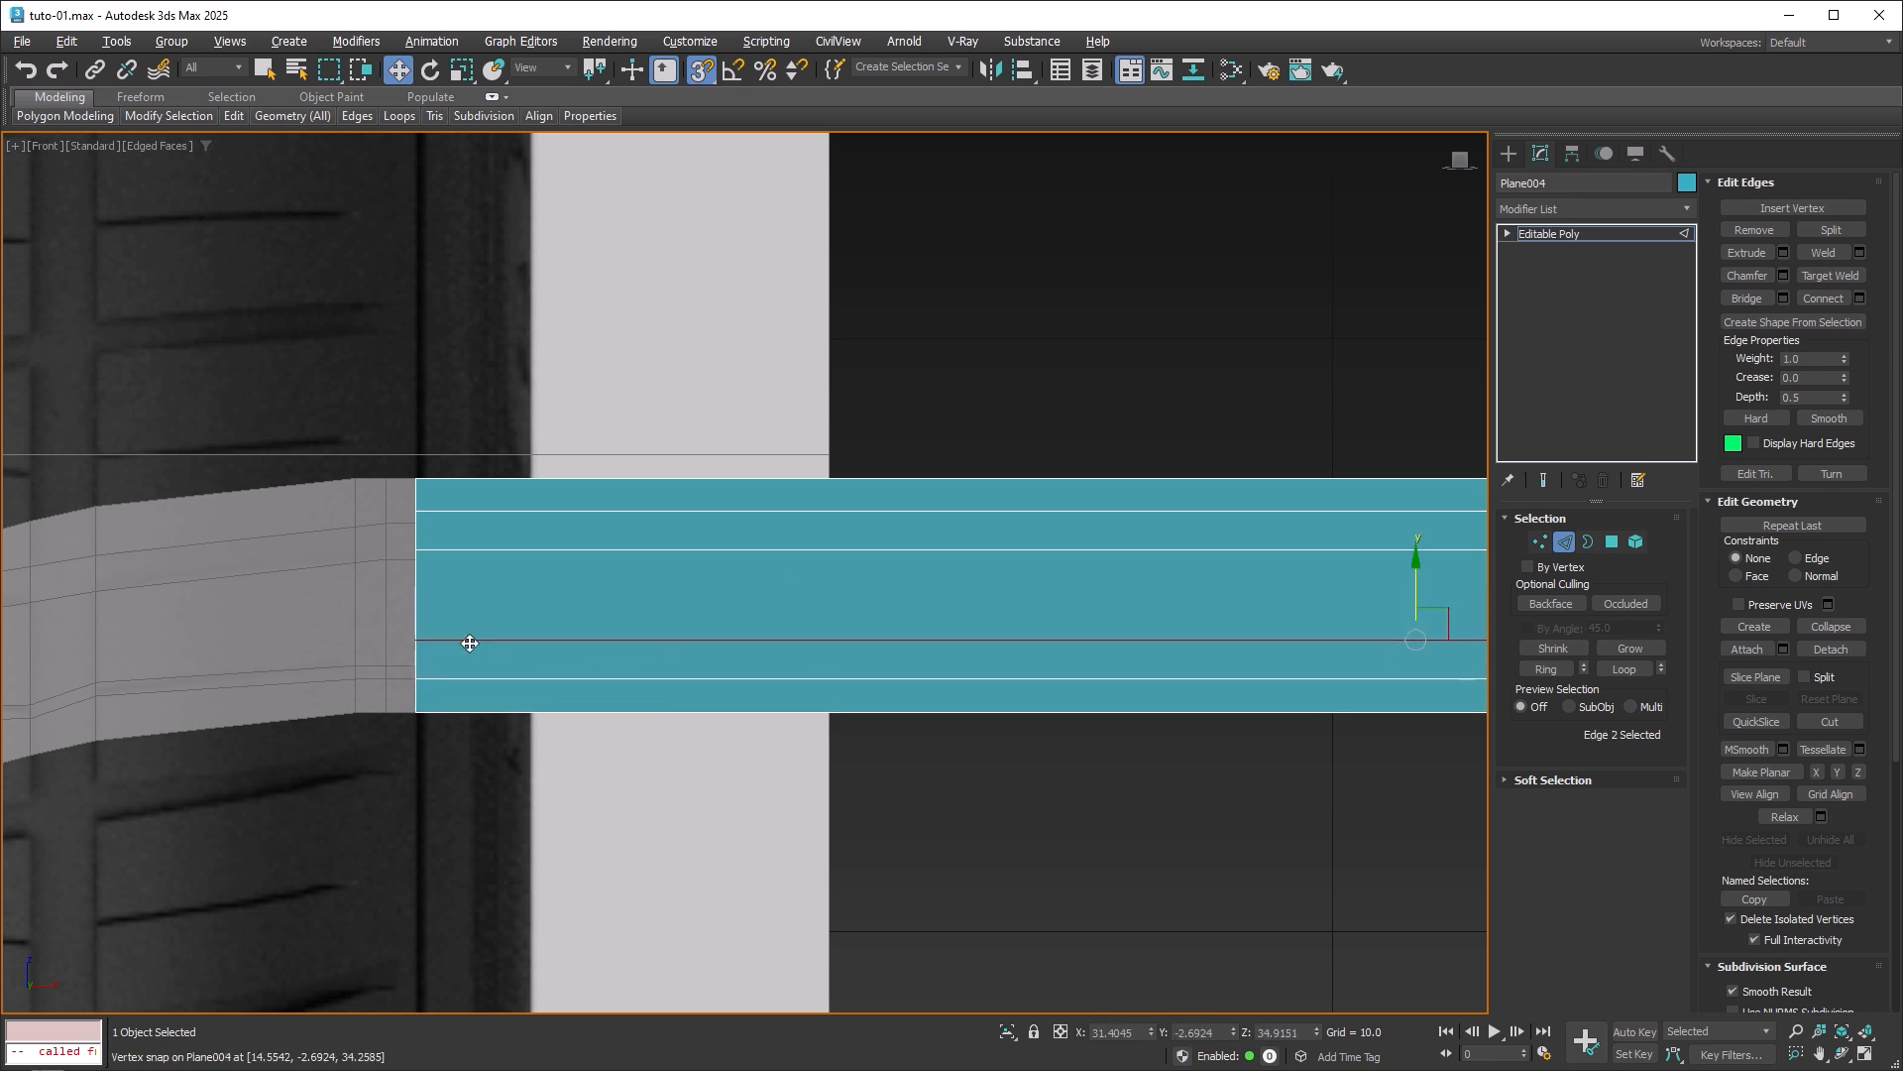
{"action": "left_click_drag", "start_coordinate": [1418, 595], "coordinate": [407, 663]}
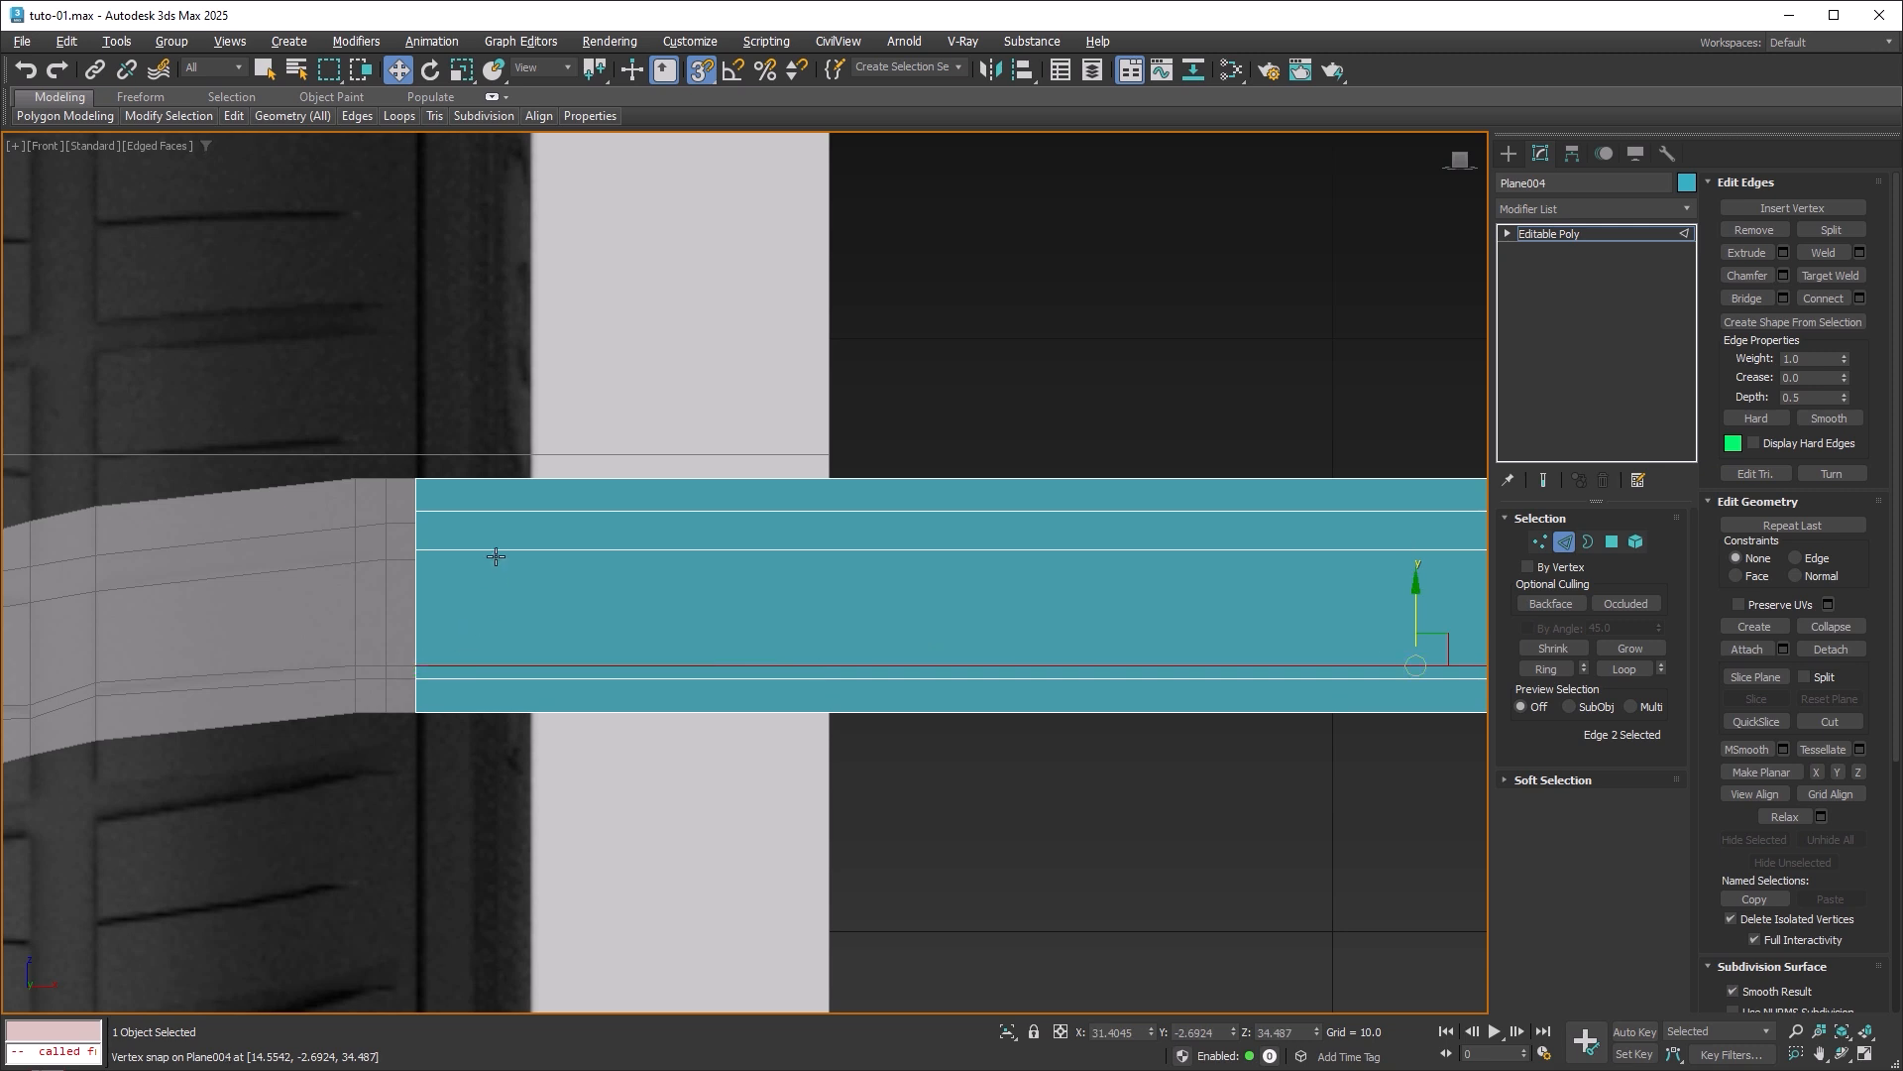
Snap the right plane's two upper inner edges to the tread strip's matching vertices, the lower at Z 36.2775, and leave edge editing.
{"action": "left_click", "coordinate": [497, 552]}
{"action": "left_click_drag", "start_coordinate": [1414, 492], "coordinate": [426, 560]}
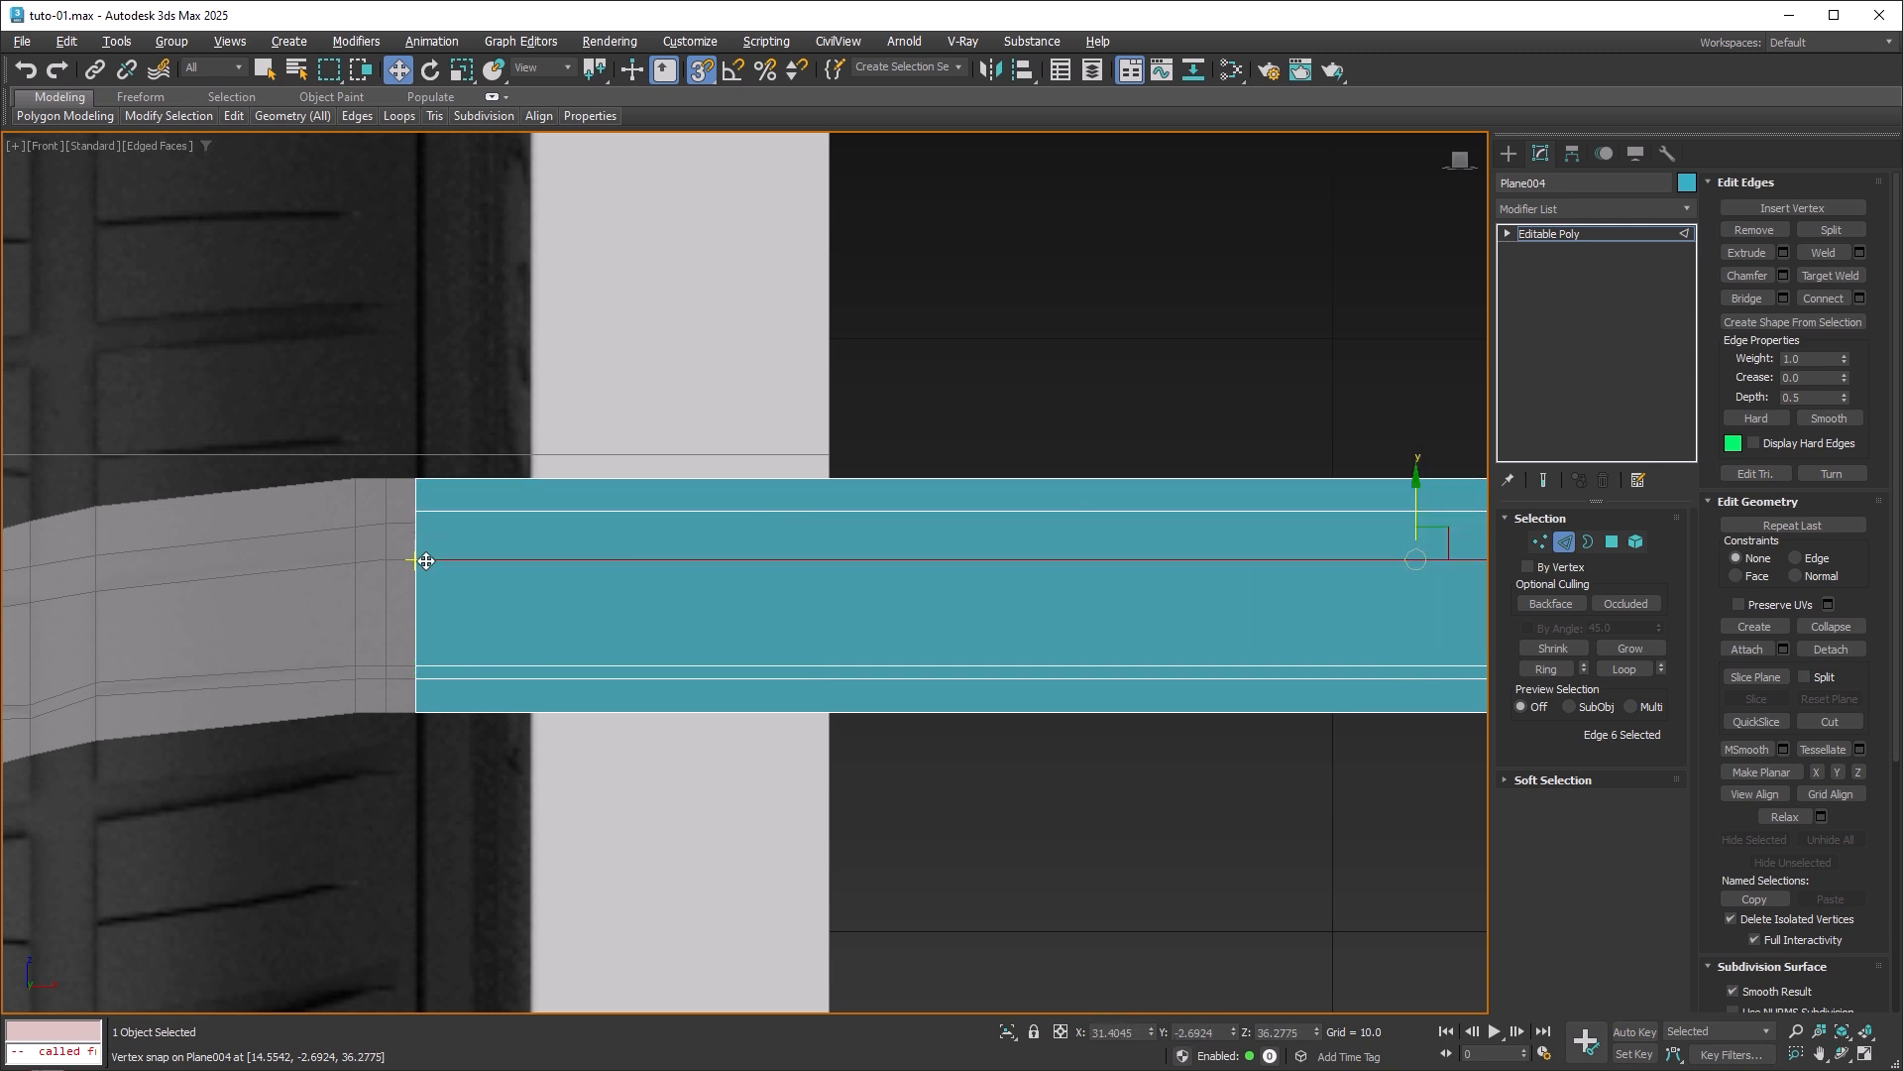
{"action": "left_click", "coordinate": [1417, 501]}
{"action": "left_click_drag", "start_coordinate": [1419, 457], "coordinate": [417, 523]}
{"action": "left_click", "coordinate": [1565, 541]}
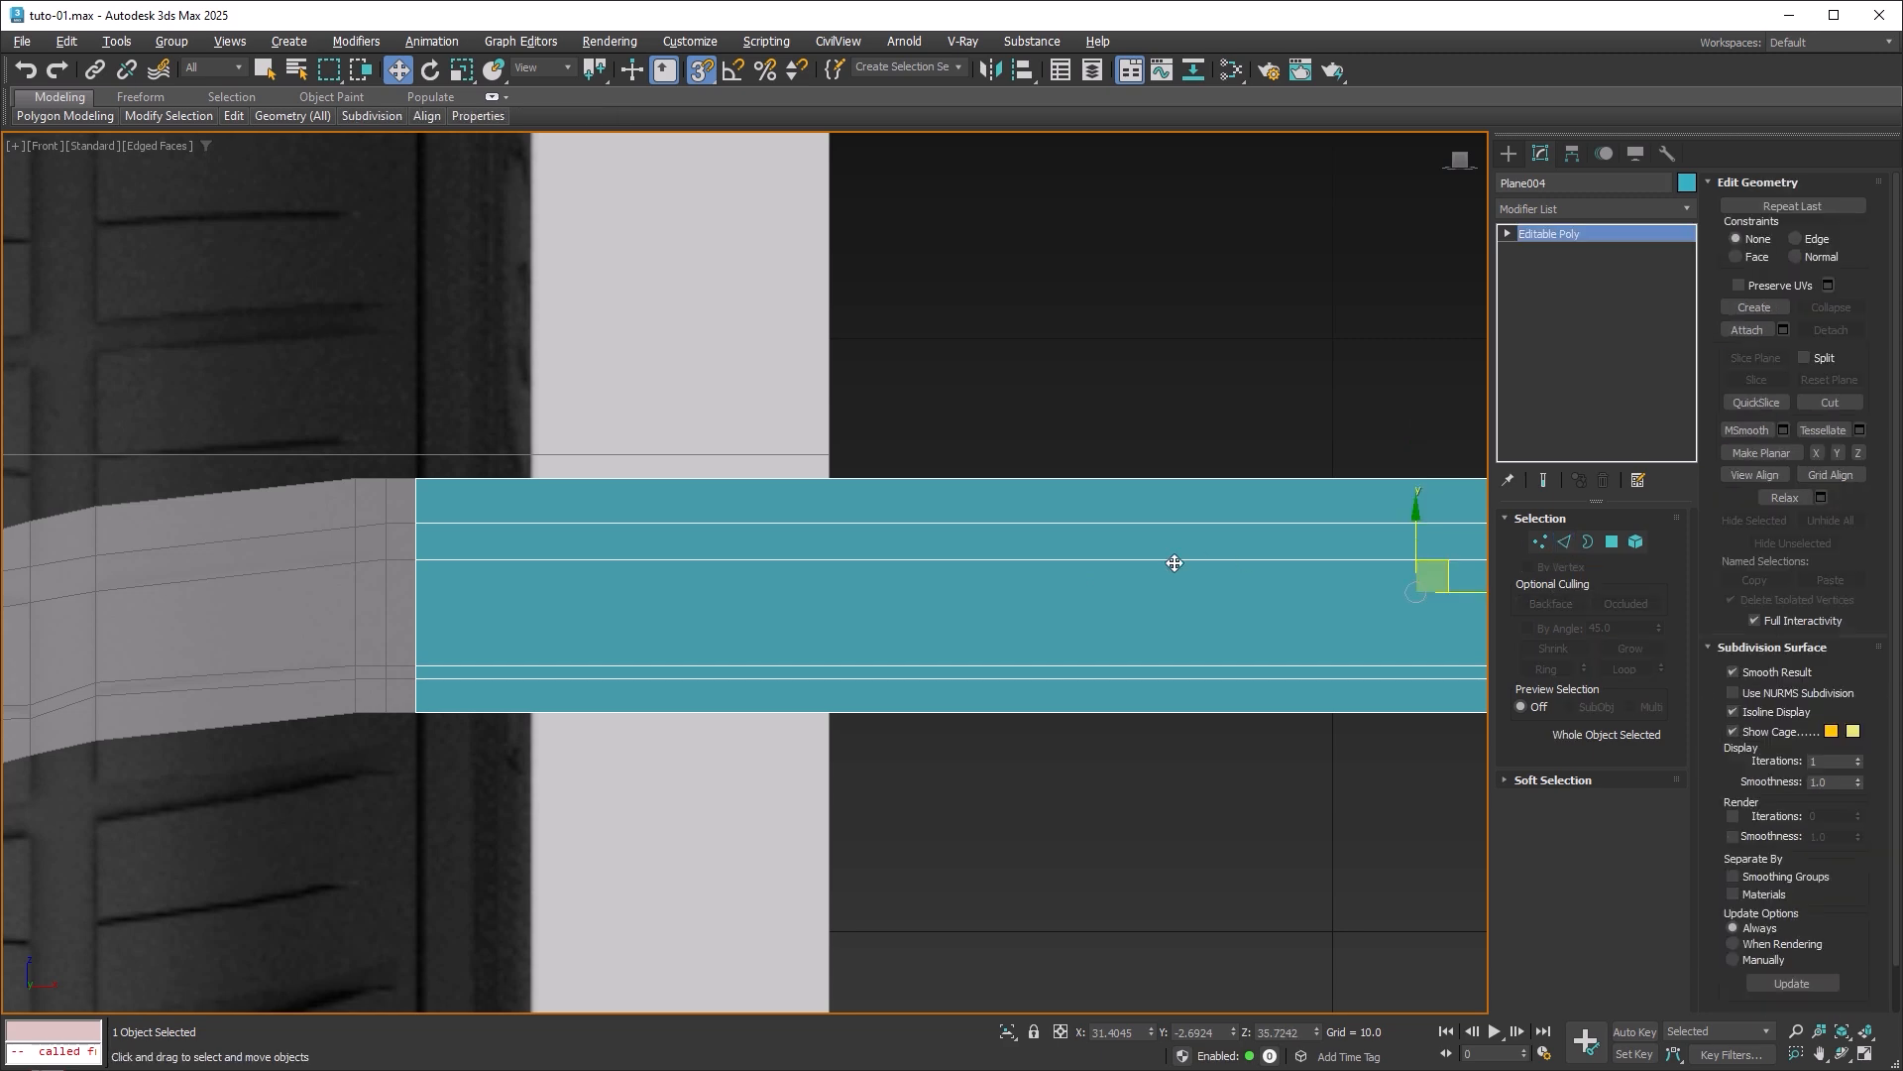
Select the central tread strip, and turn off vertex snapping and the strip's see-through display.
{"action": "scroll", "coordinate": [1218, 561], "scroll_direction": "down", "scroll_amount": 3}
{"action": "scroll", "coordinate": [1219, 562], "scroll_direction": "down", "scroll_amount": 2}
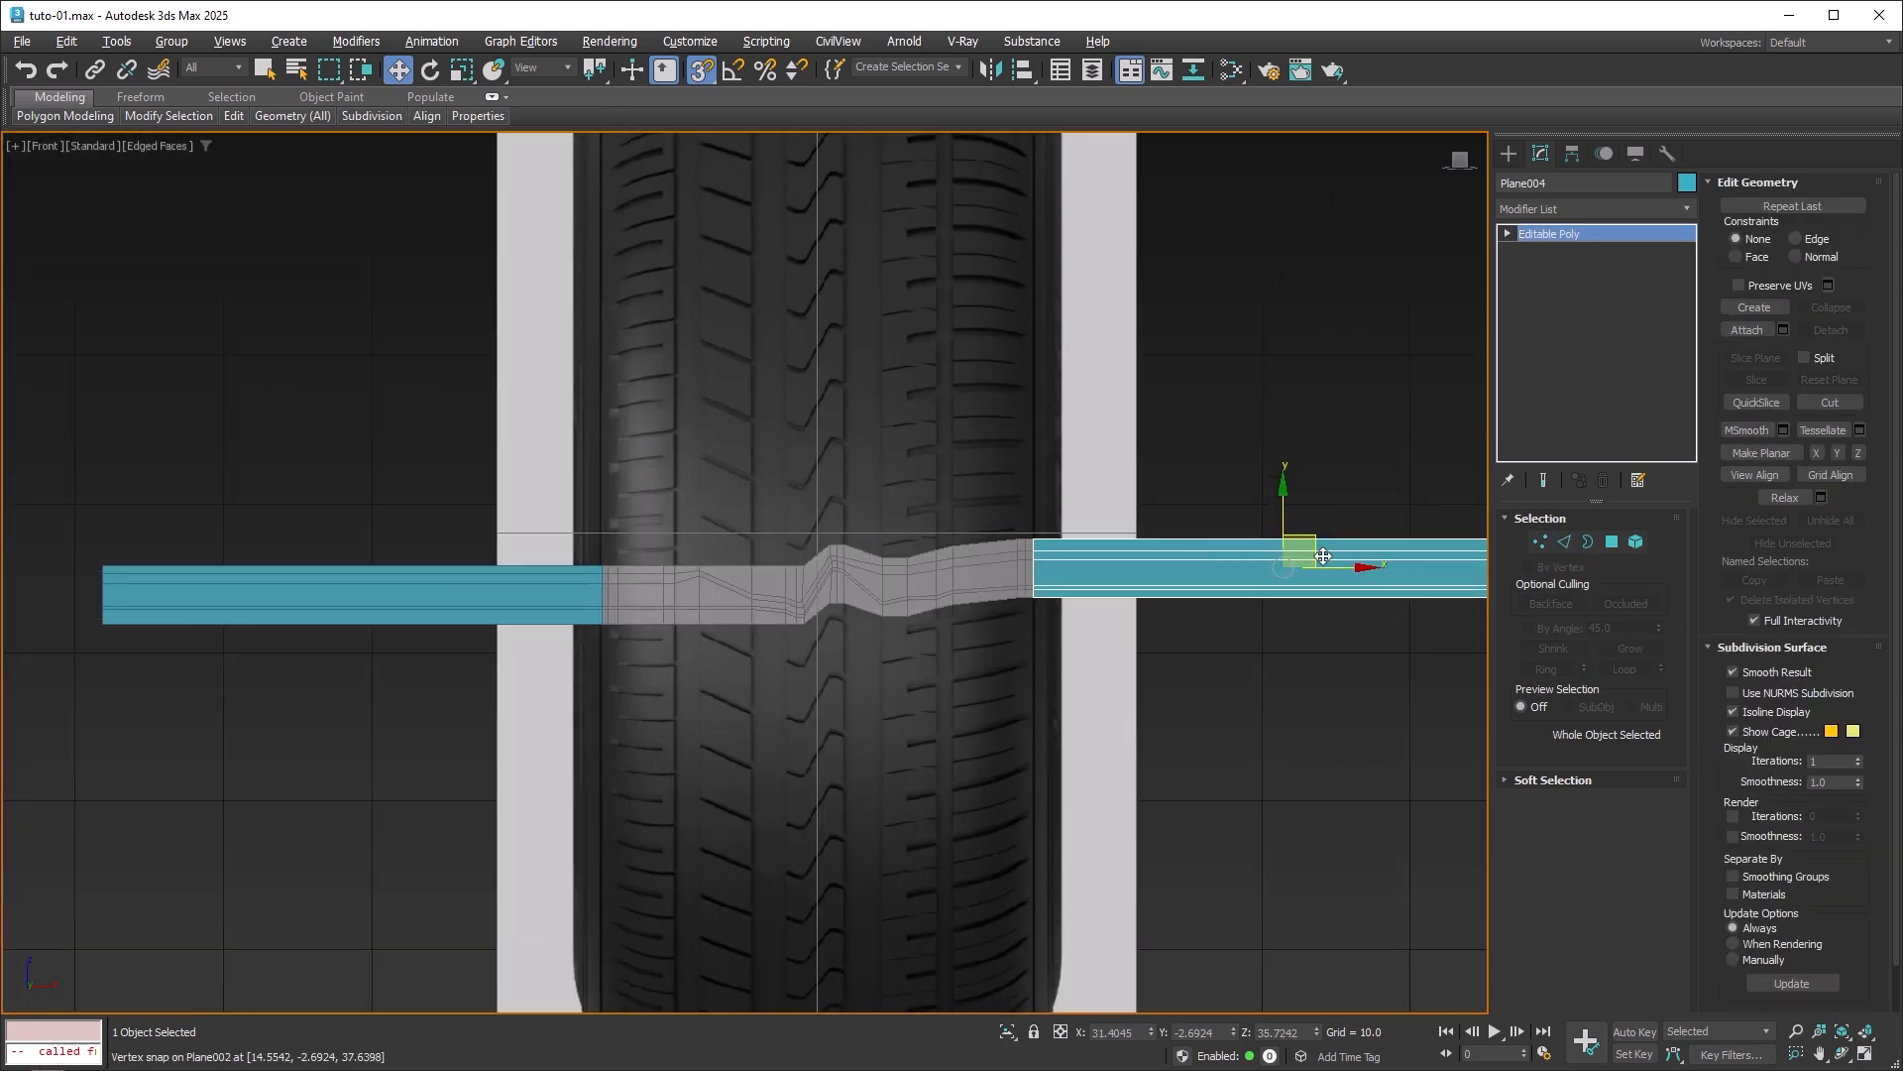
{"action": "left_click", "coordinate": [937, 593]}
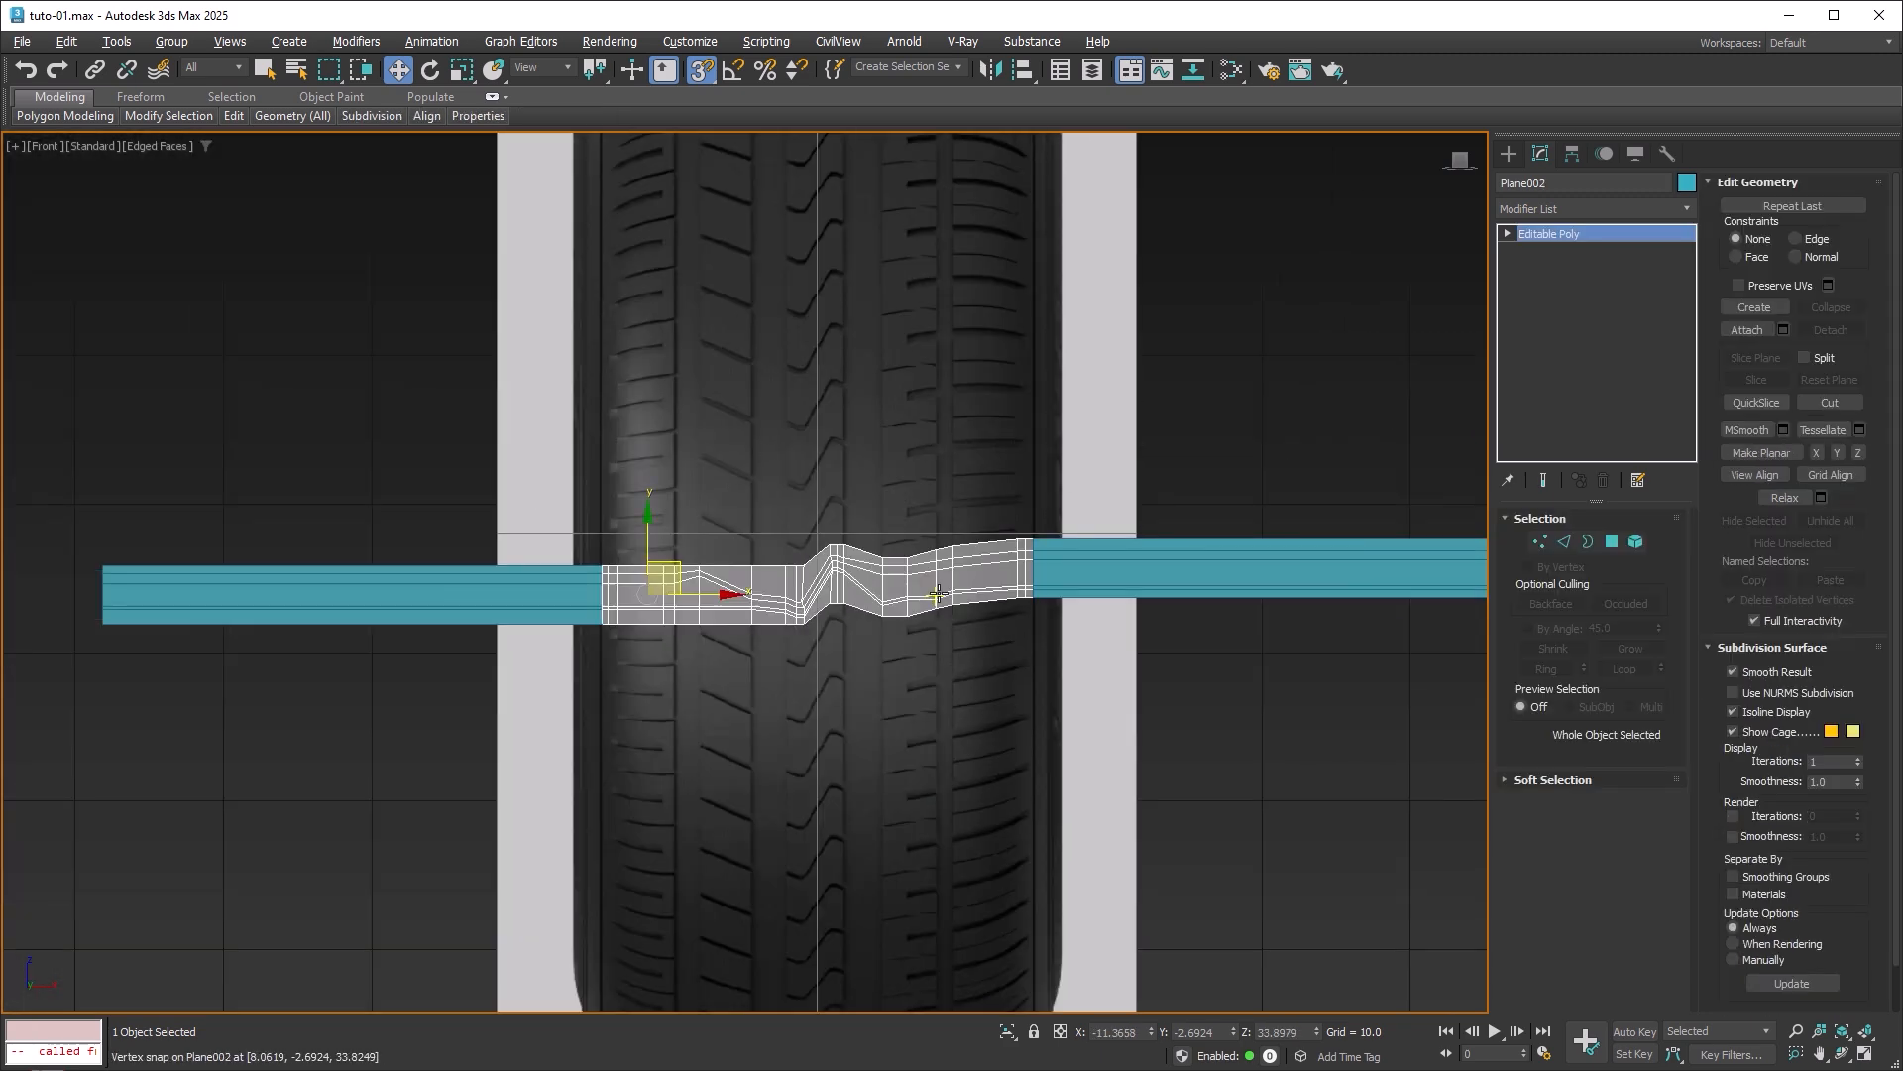
{"action": "key", "text": "s"}
{"action": "scroll", "coordinate": [964, 611], "scroll_direction": "up", "scroll_amount": 1}
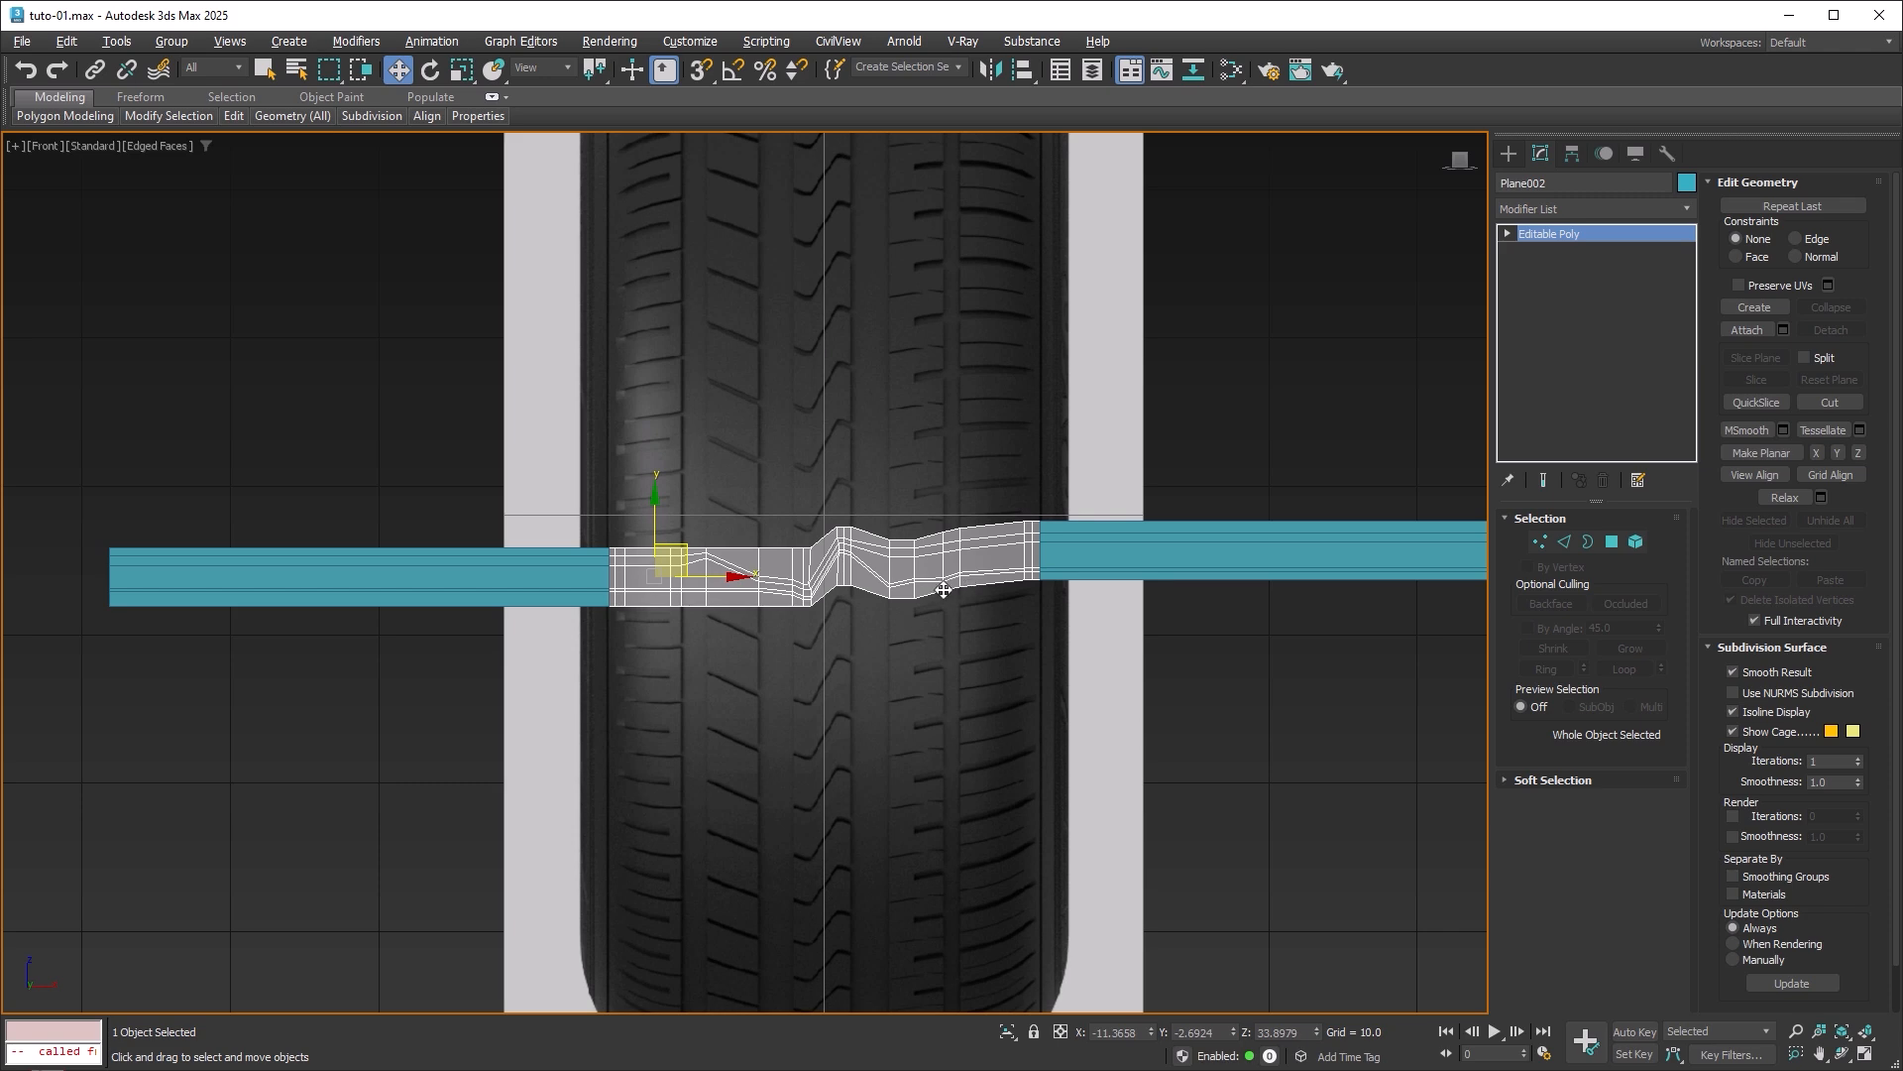
{"action": "scroll", "coordinate": [946, 591], "scroll_direction": "up", "scroll_amount": 3}
{"action": "key", "text": "alt+x"}
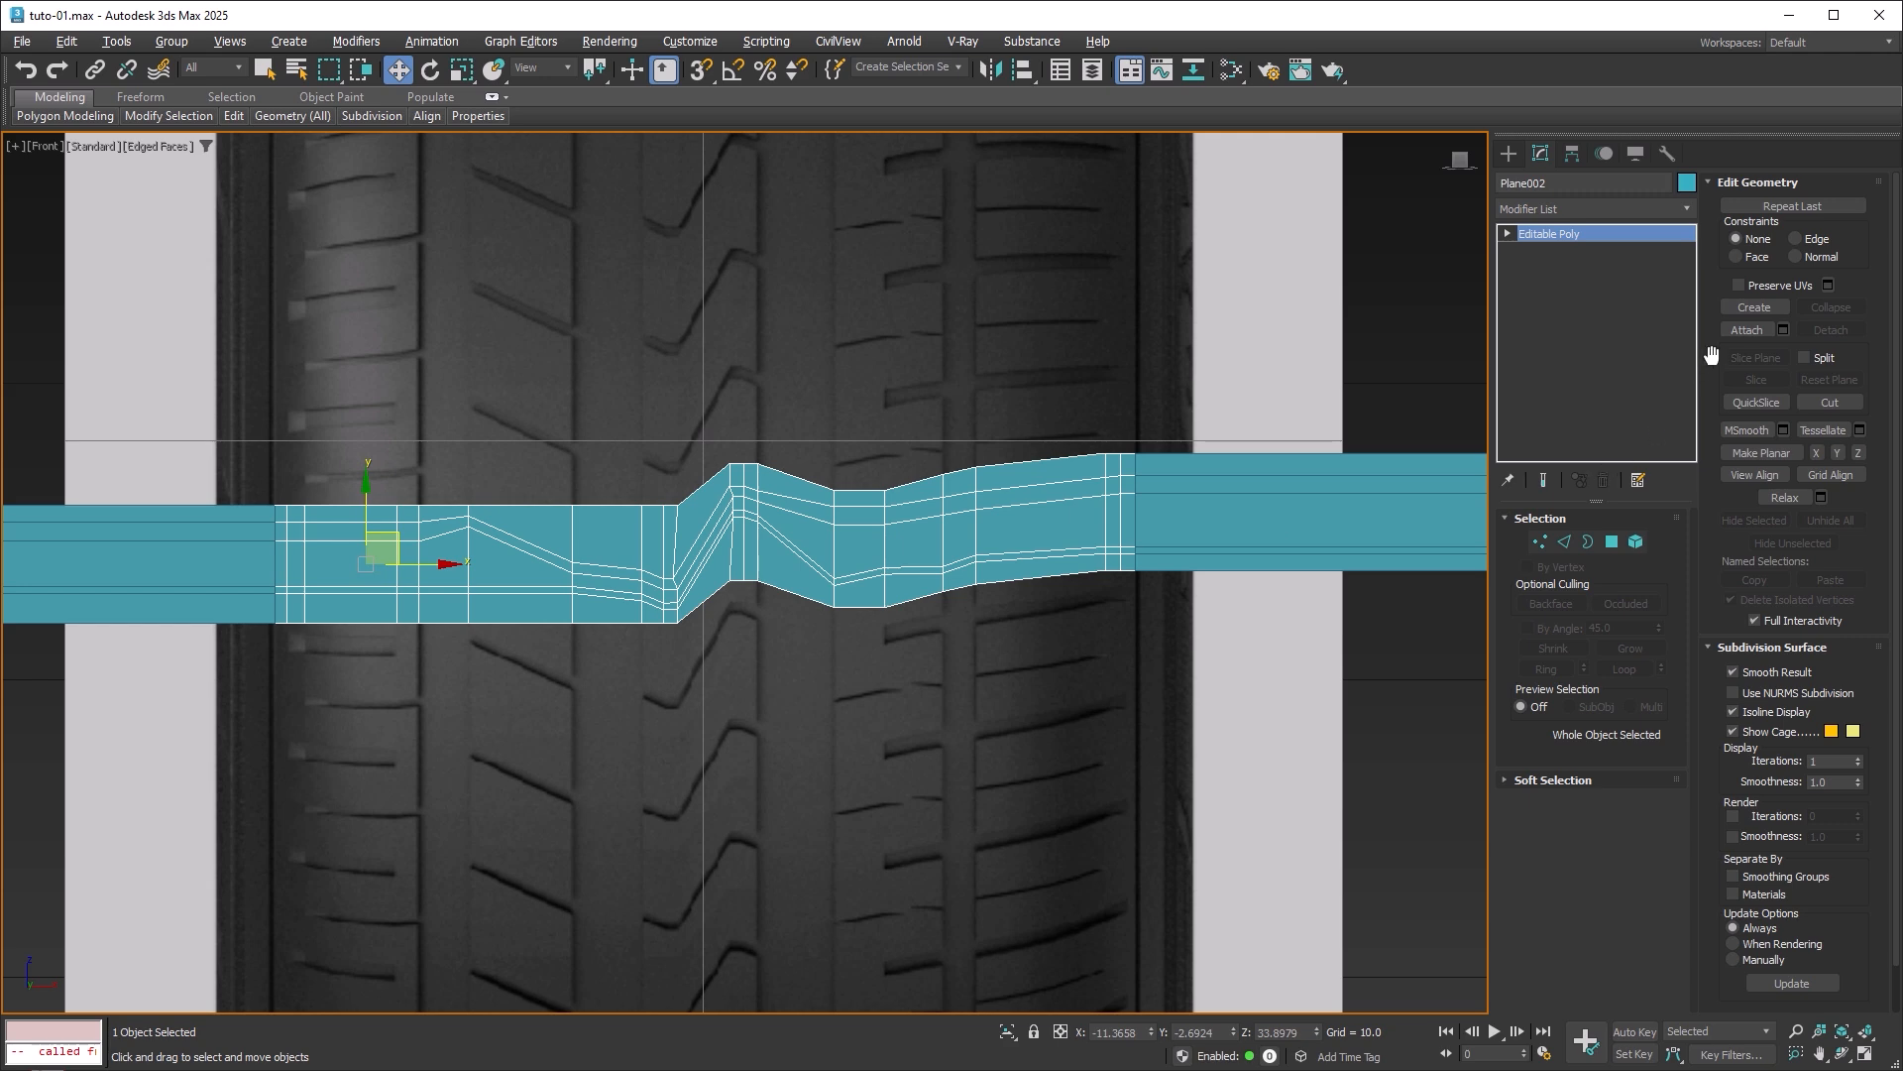
Attach the left and right sidewall planes to the tread strip and finish attaching.
{"action": "left_click", "coordinate": [1747, 330]}
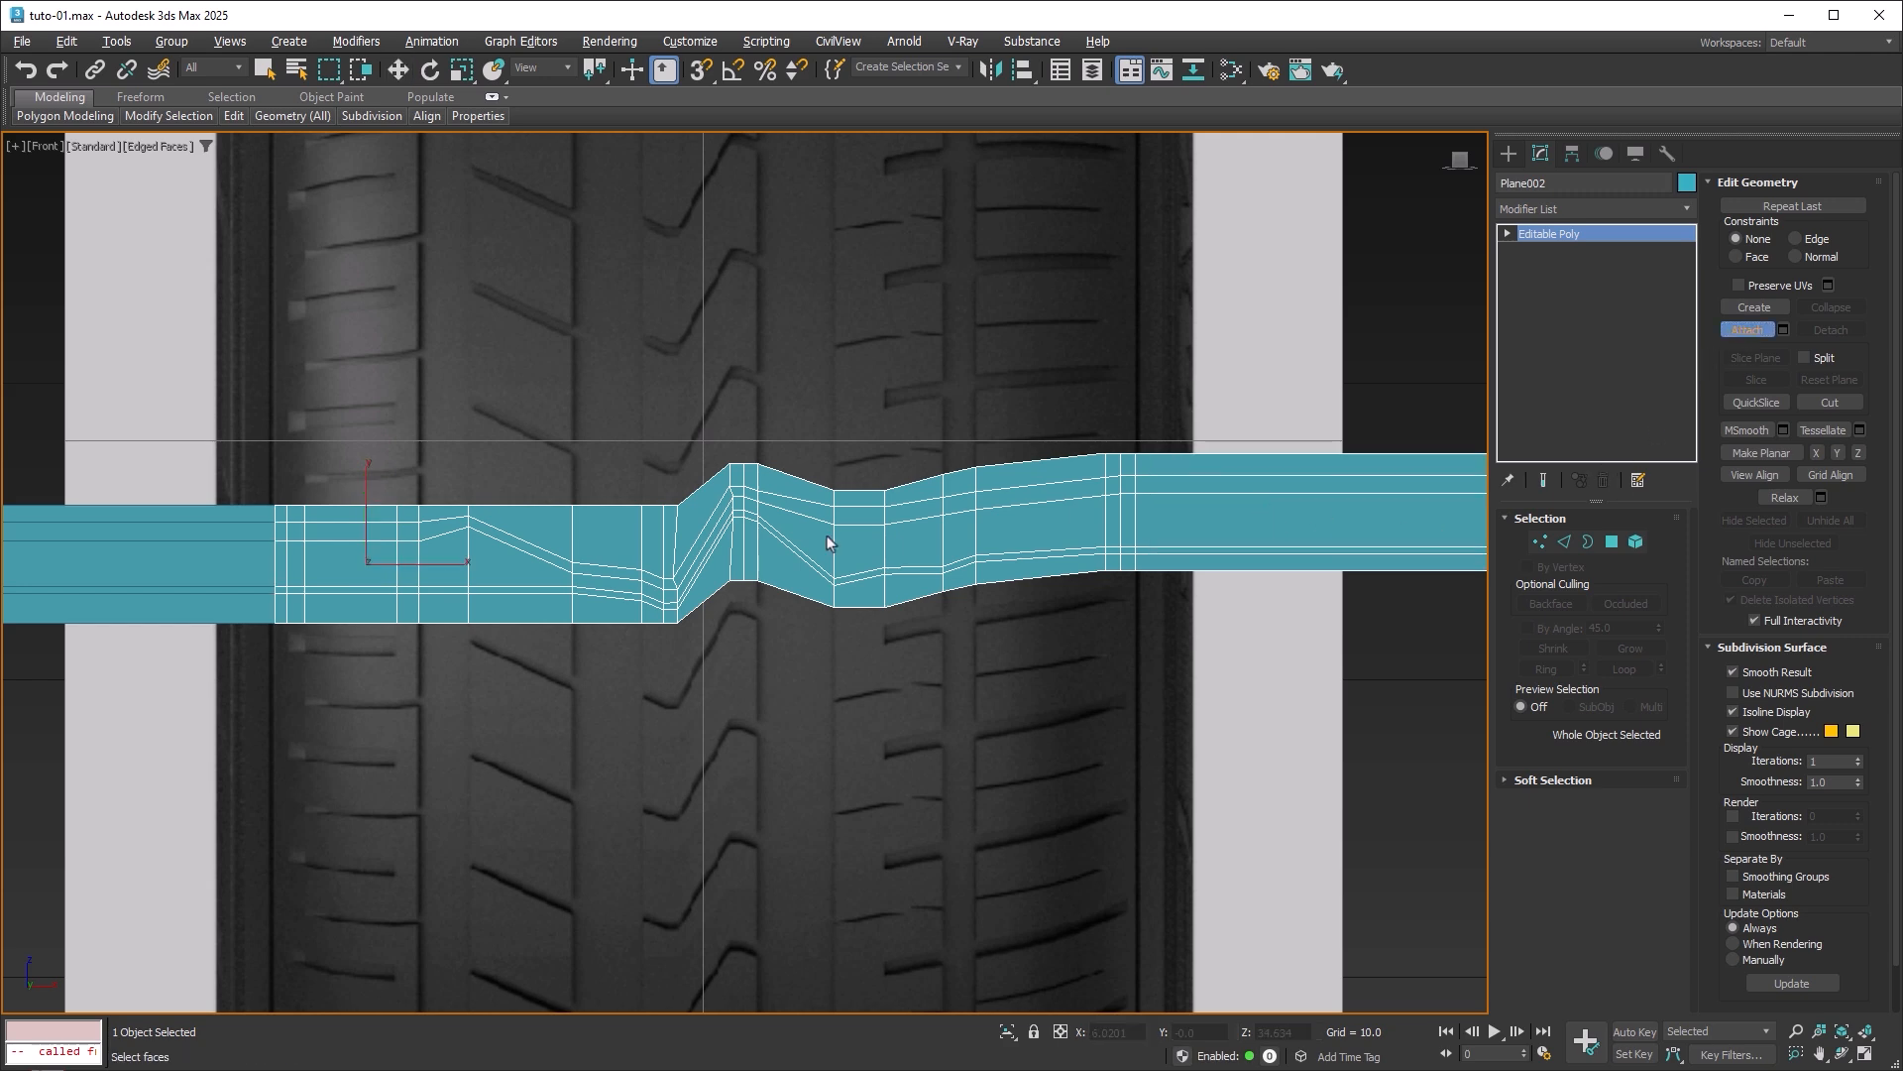
{"action": "middle_click_drag", "start_coordinate": [406, 506], "coordinate": [713, 504]}
{"action": "left_click", "coordinate": [530, 539]}
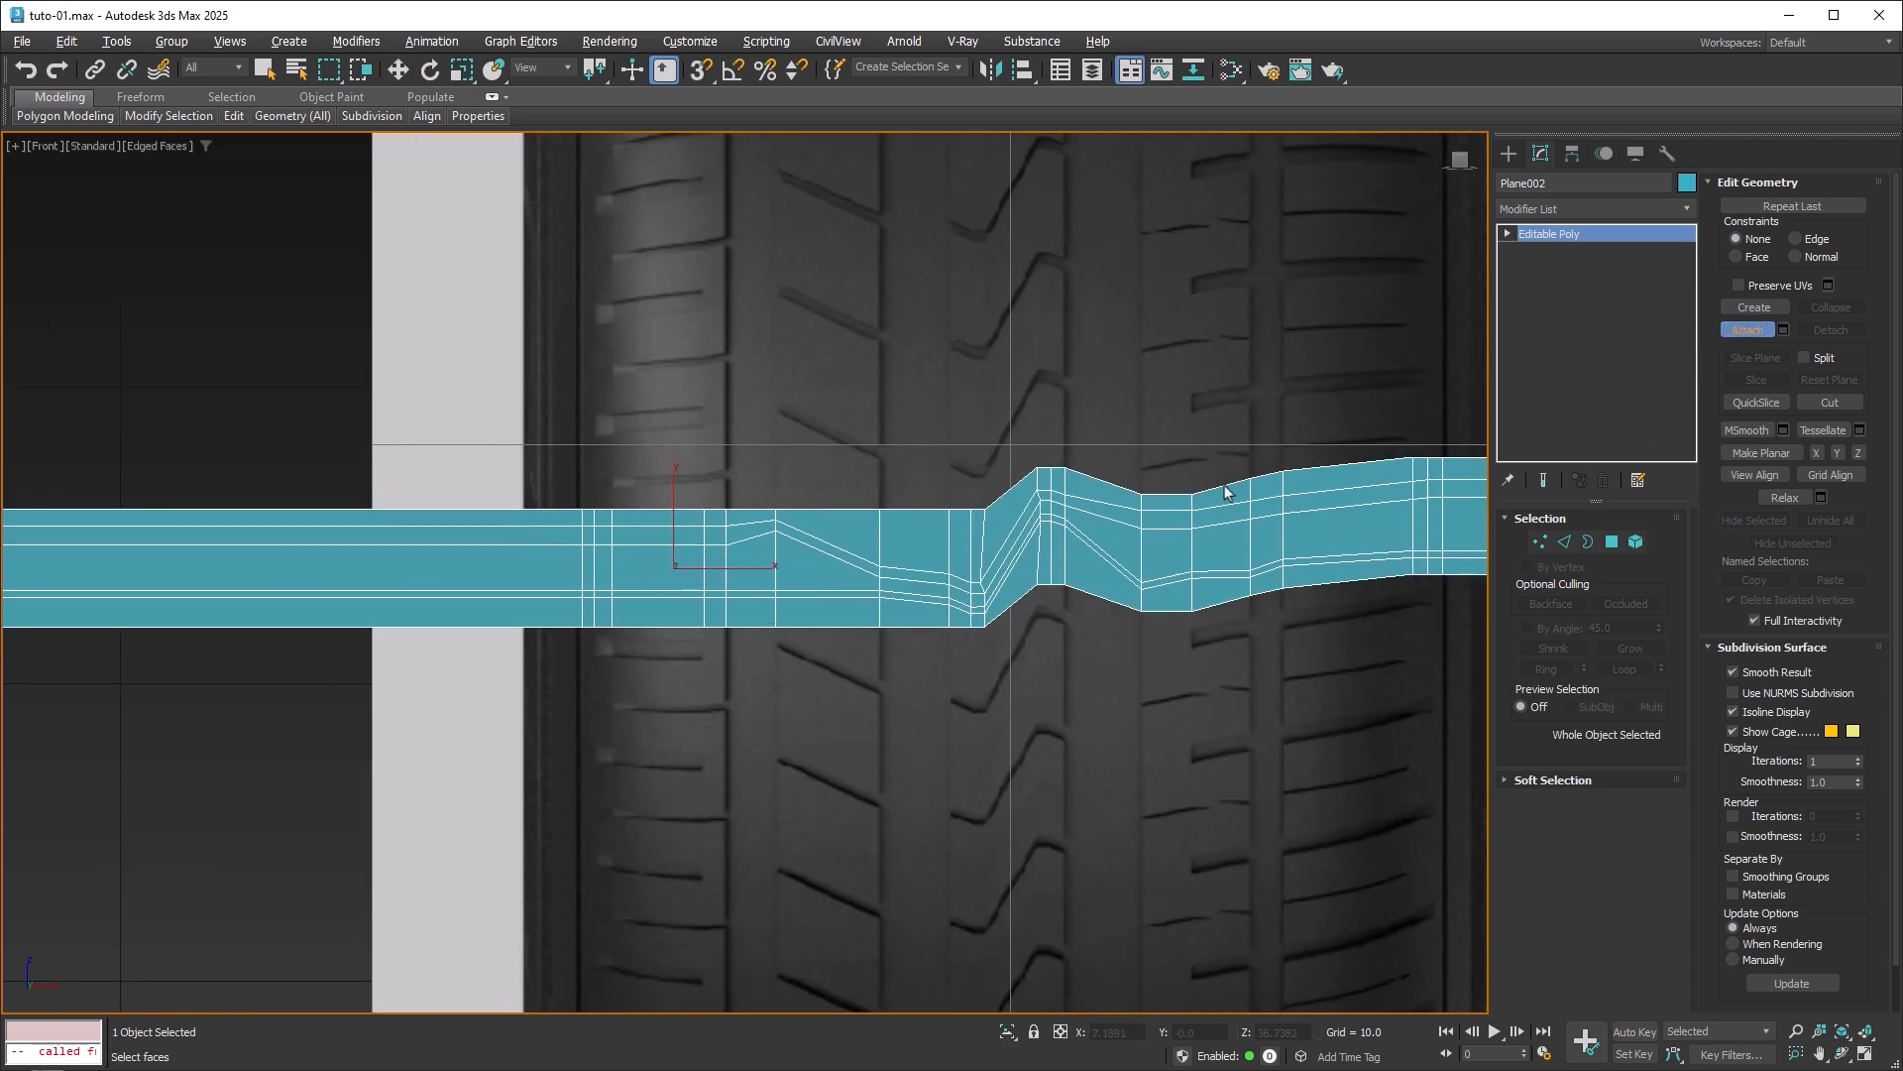
{"action": "key", "text": "w"}
{"action": "middle_click_drag", "start_coordinate": [1264, 503], "coordinate": [1061, 518]}
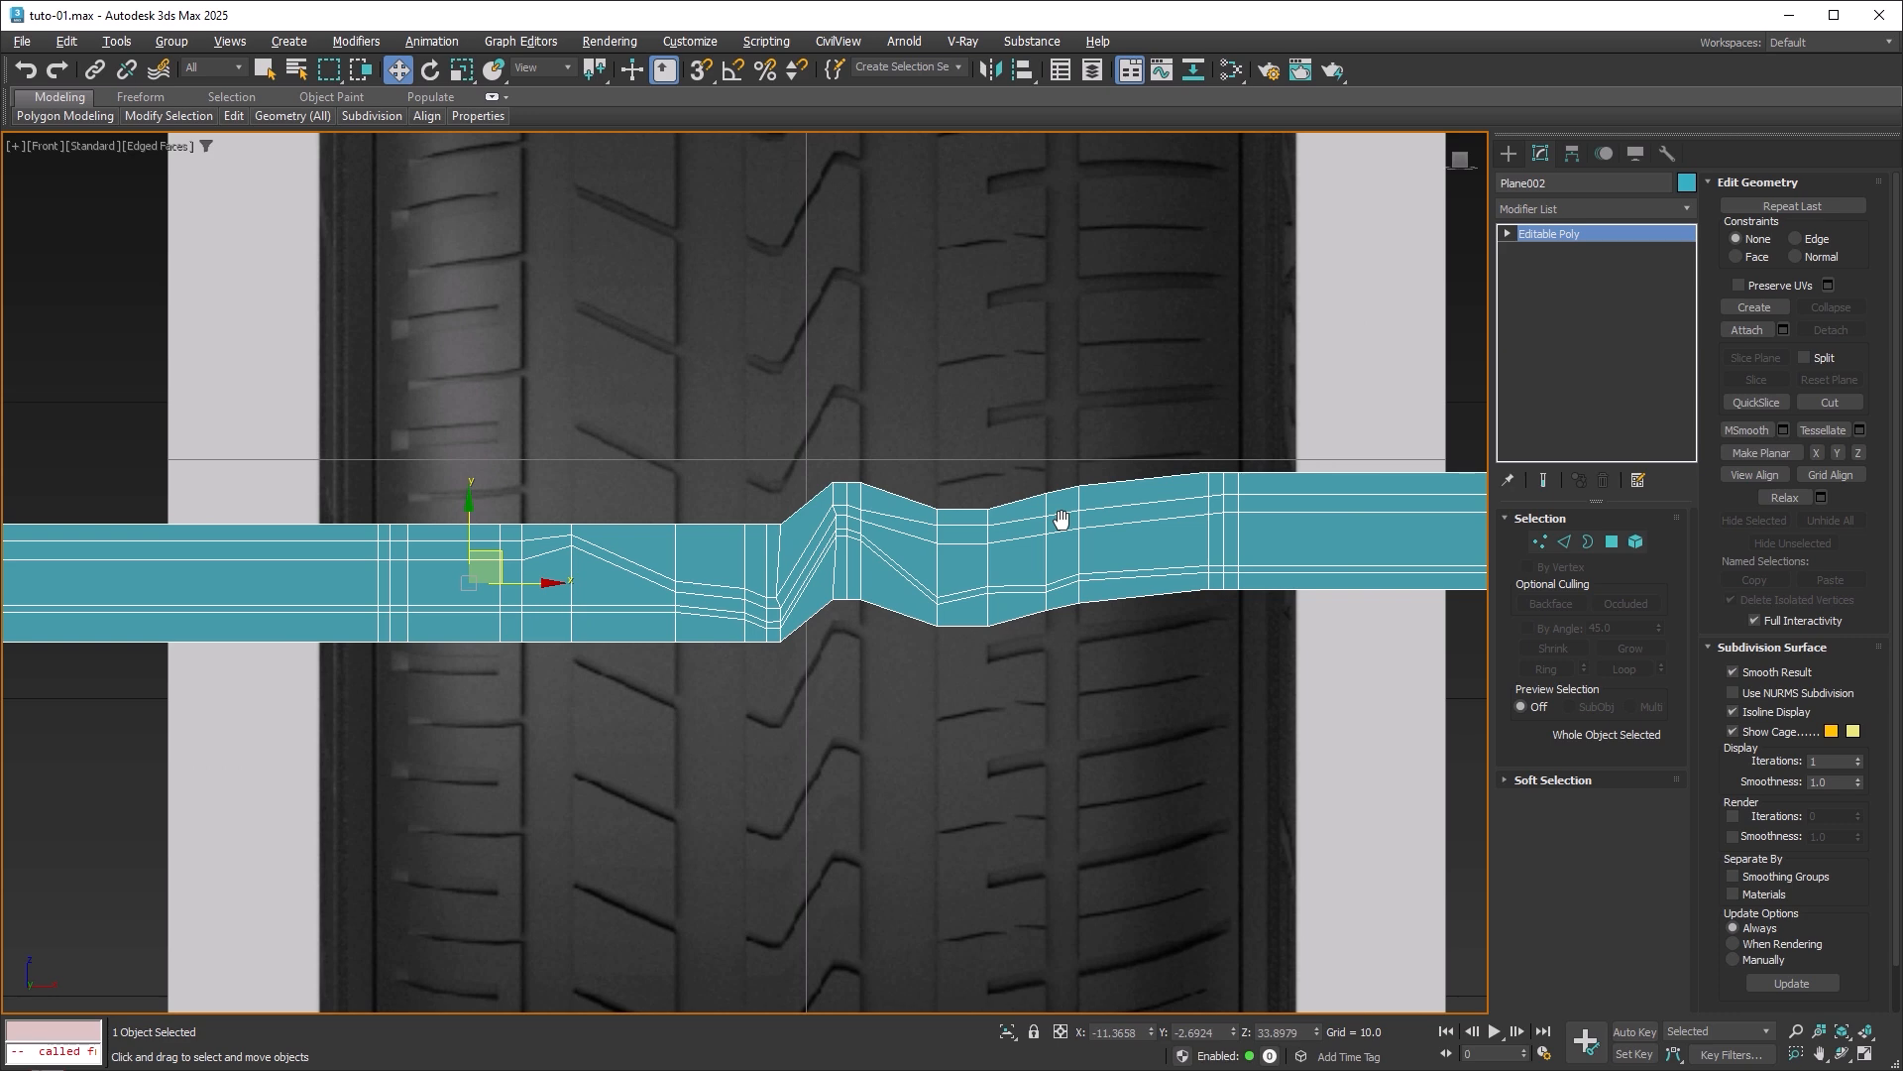
Test the right seam's connection by moving its second vertex from the top slightly inward, and undo the move.
{"action": "scroll", "coordinate": [1262, 502], "scroll_direction": "up", "scroll_amount": 5}
{"action": "left_click", "coordinate": [1542, 543]}
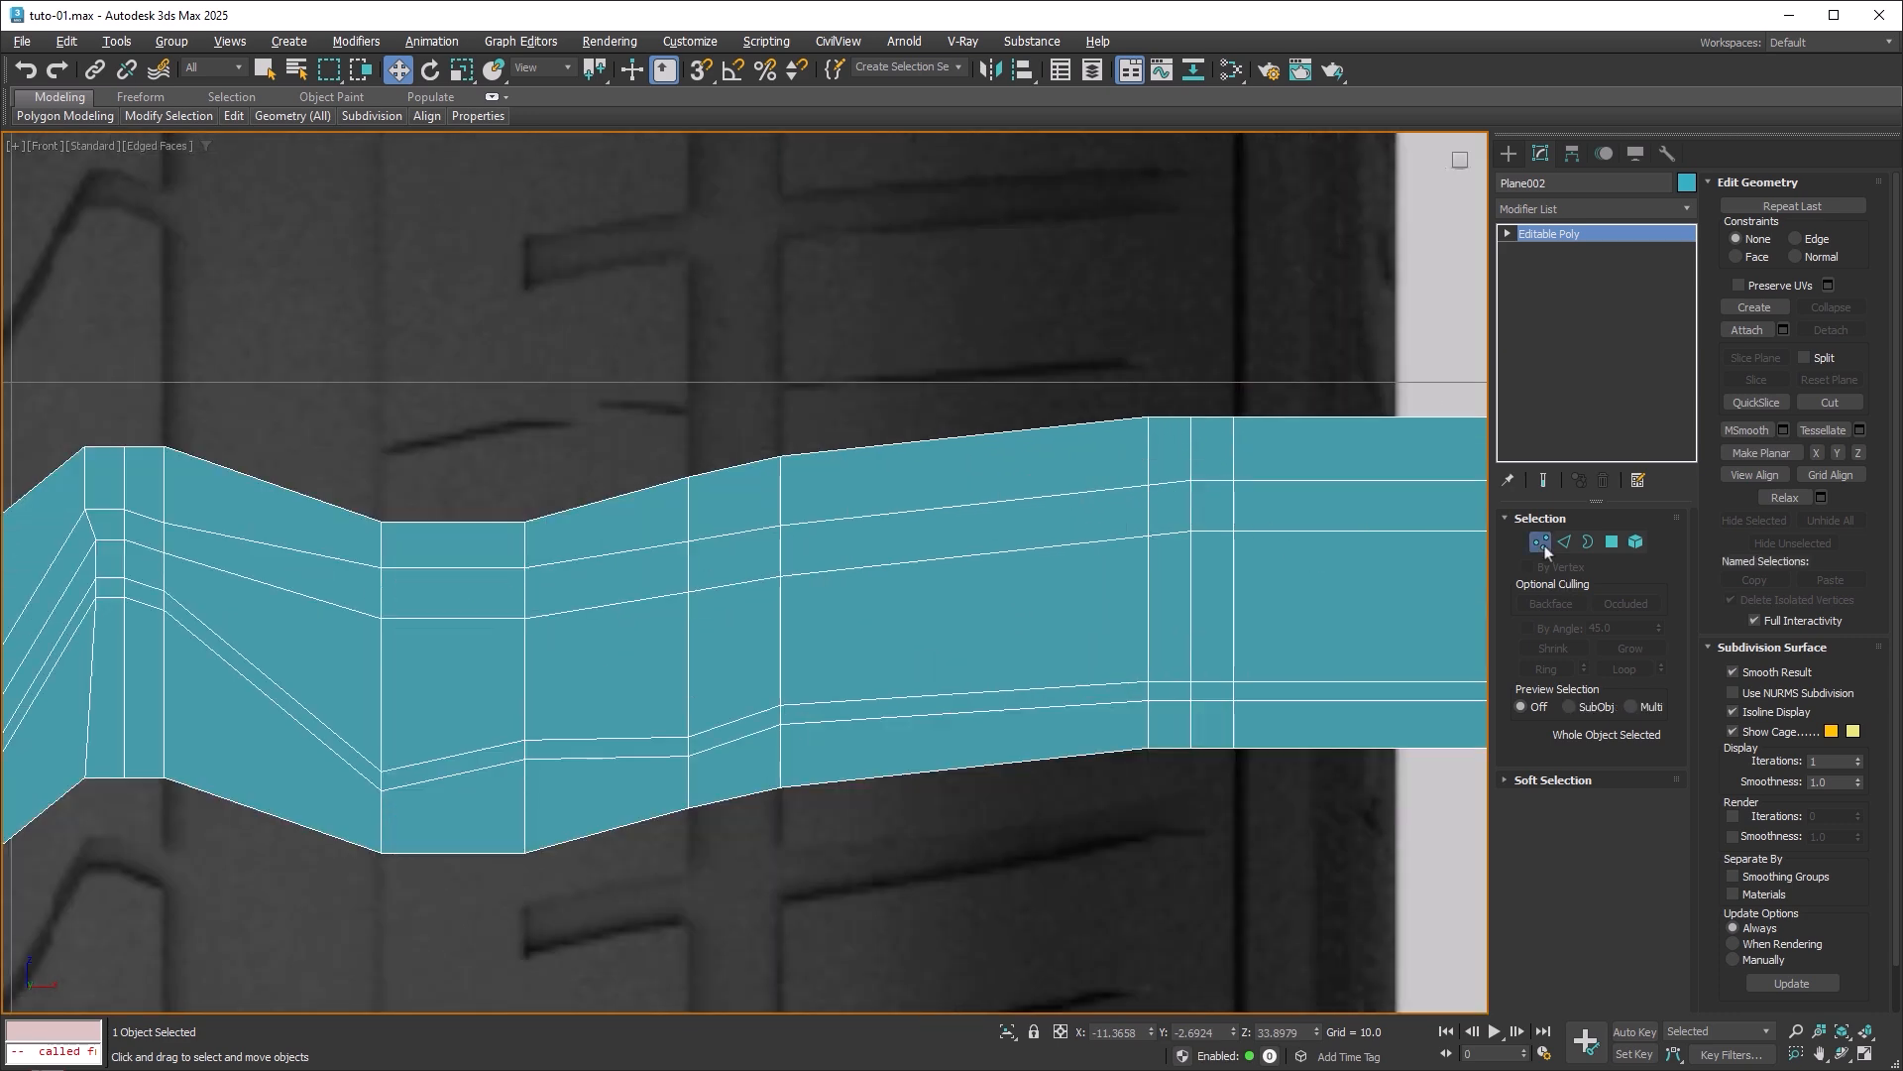
{"action": "left_click_drag", "start_coordinate": [1241, 686], "coordinate": [1237, 751]}
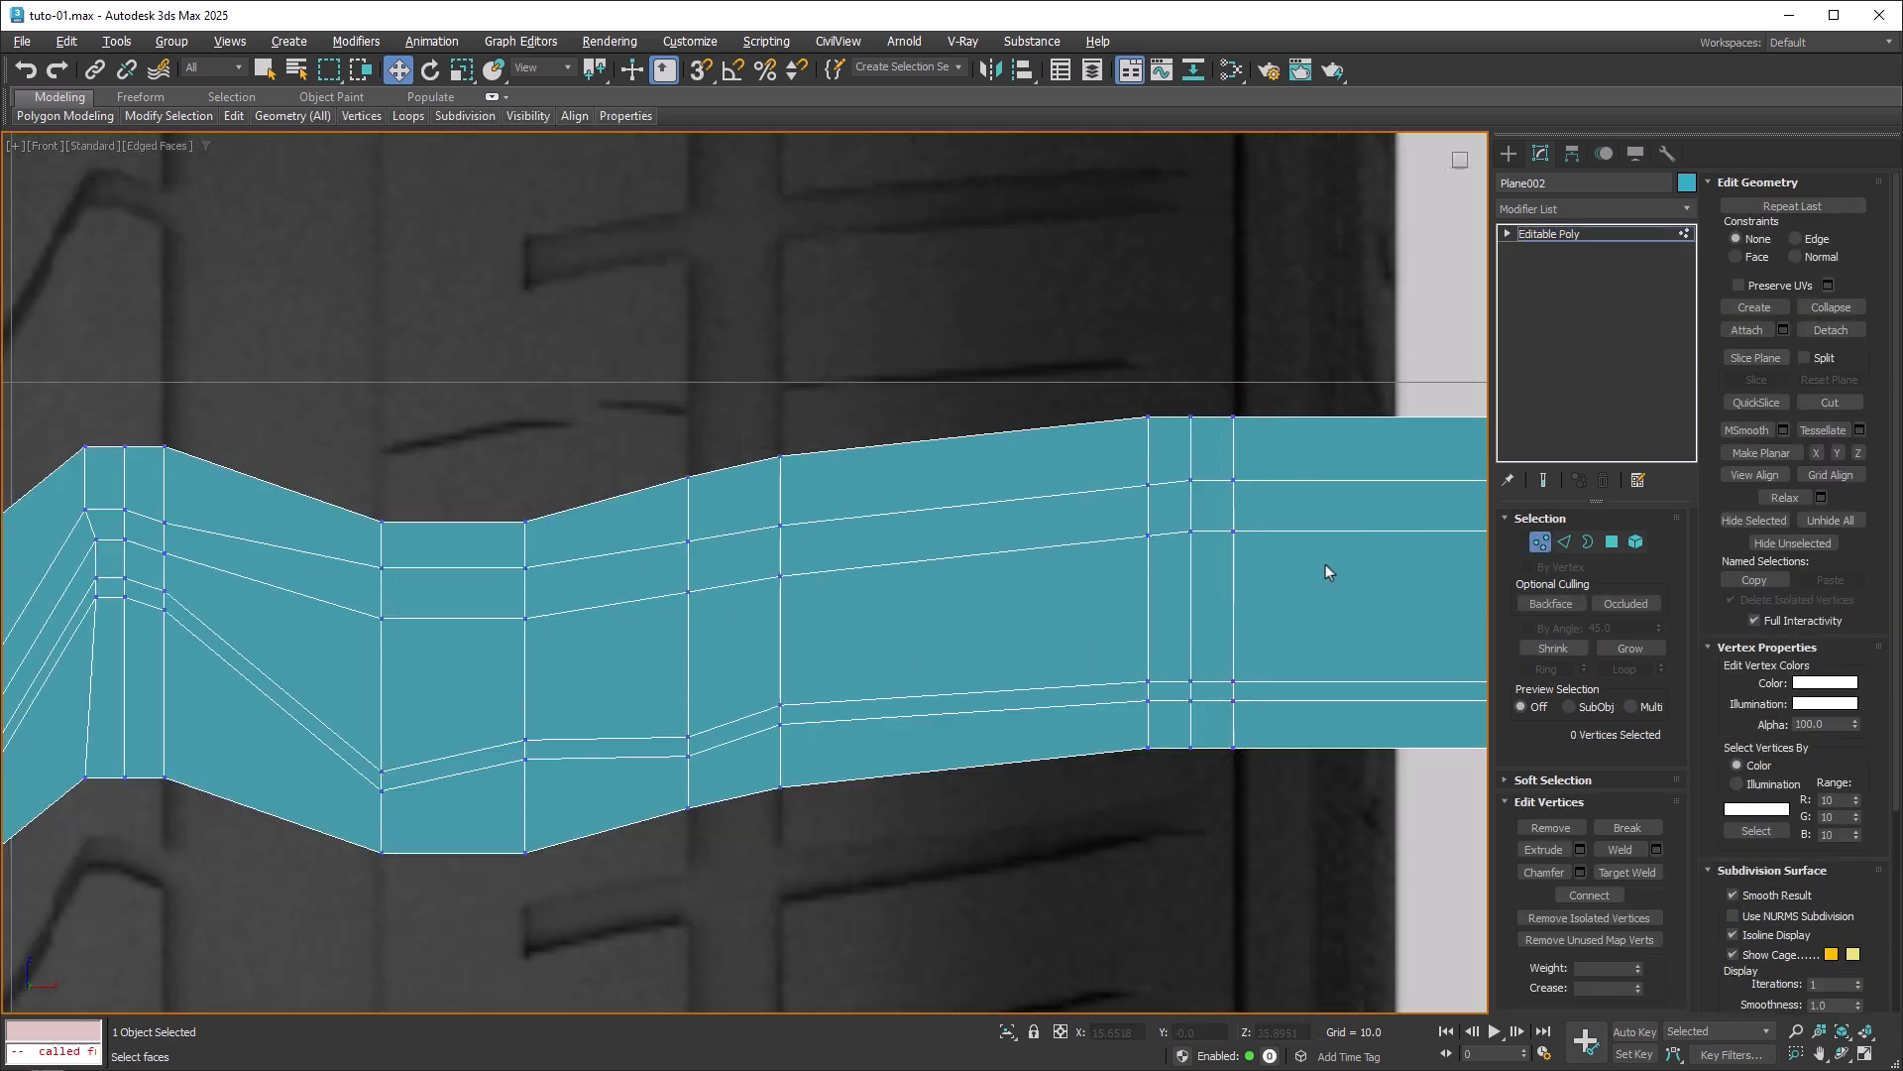
{"action": "left_click", "coordinate": [1234, 481]}
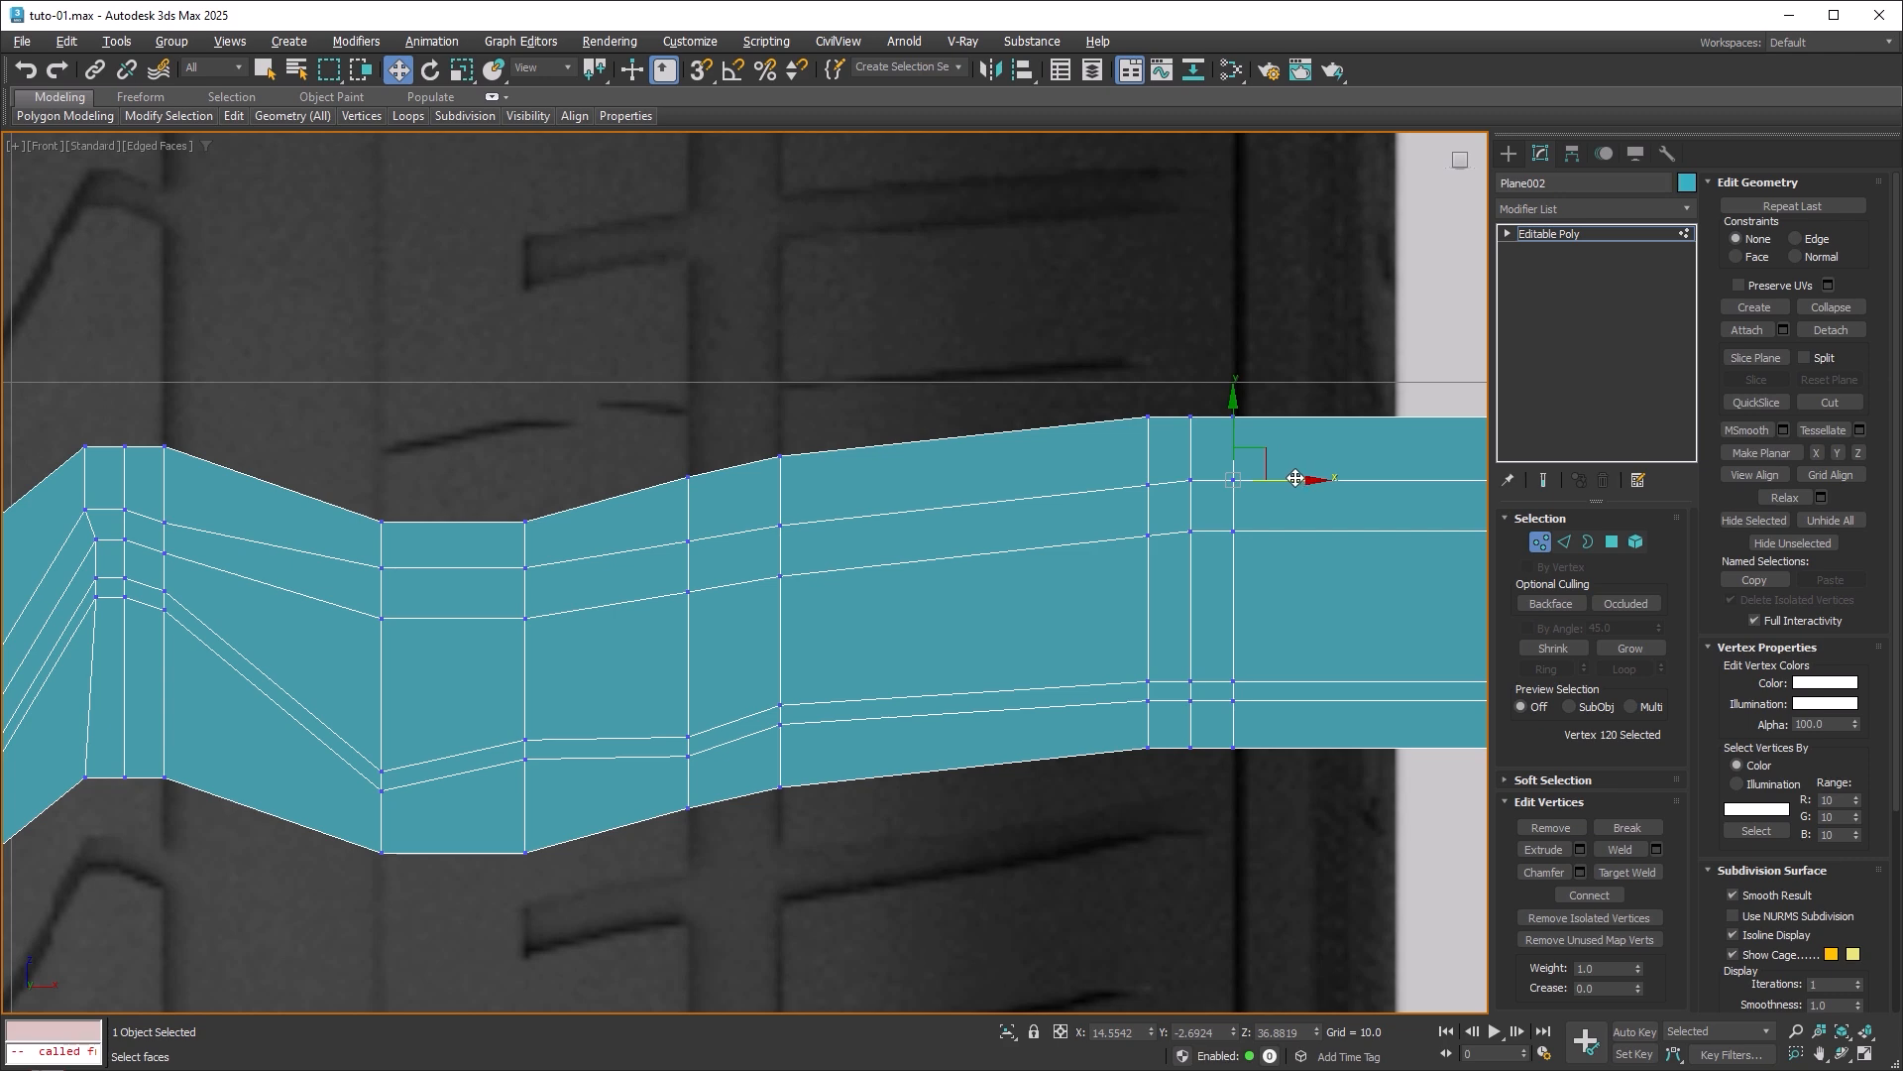
{"action": "left_click_drag", "start_coordinate": [1295, 479], "coordinate": [1275, 479]}
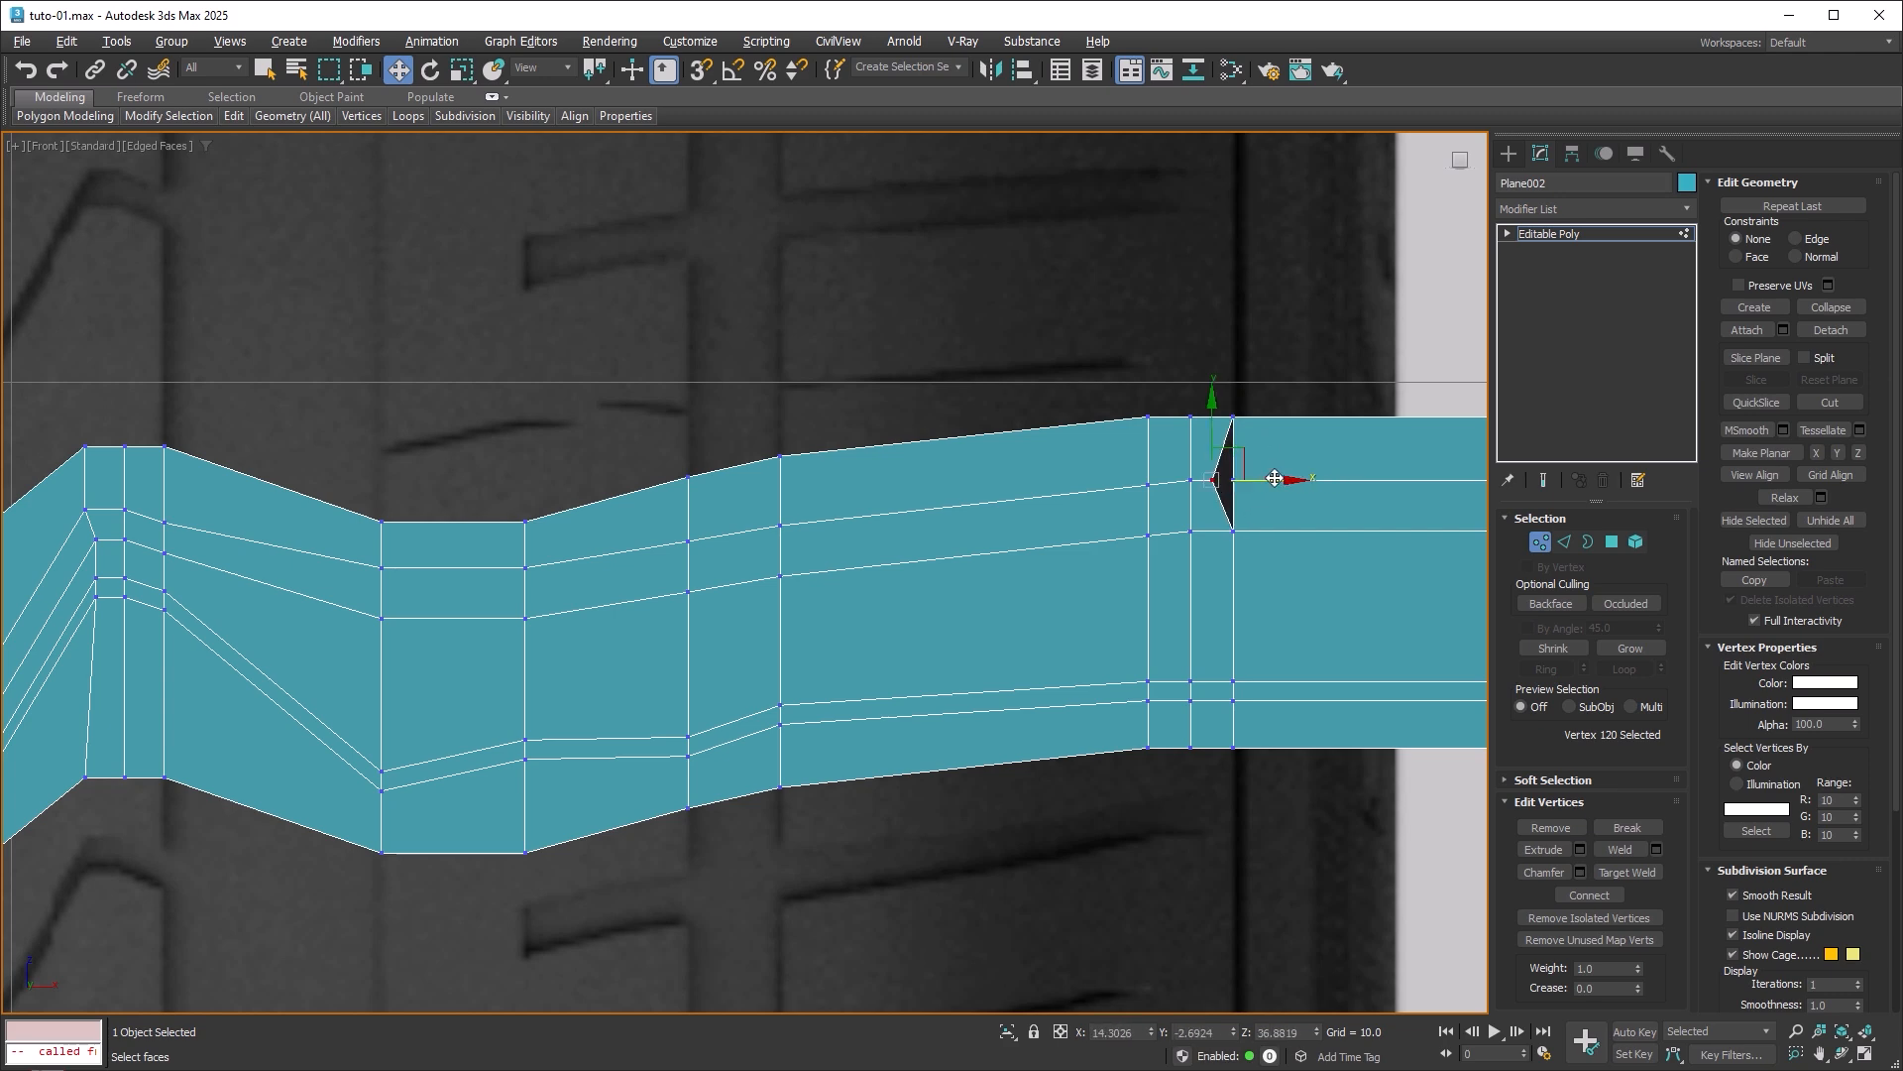
{"action": "key", "text": "ctrl+z"}
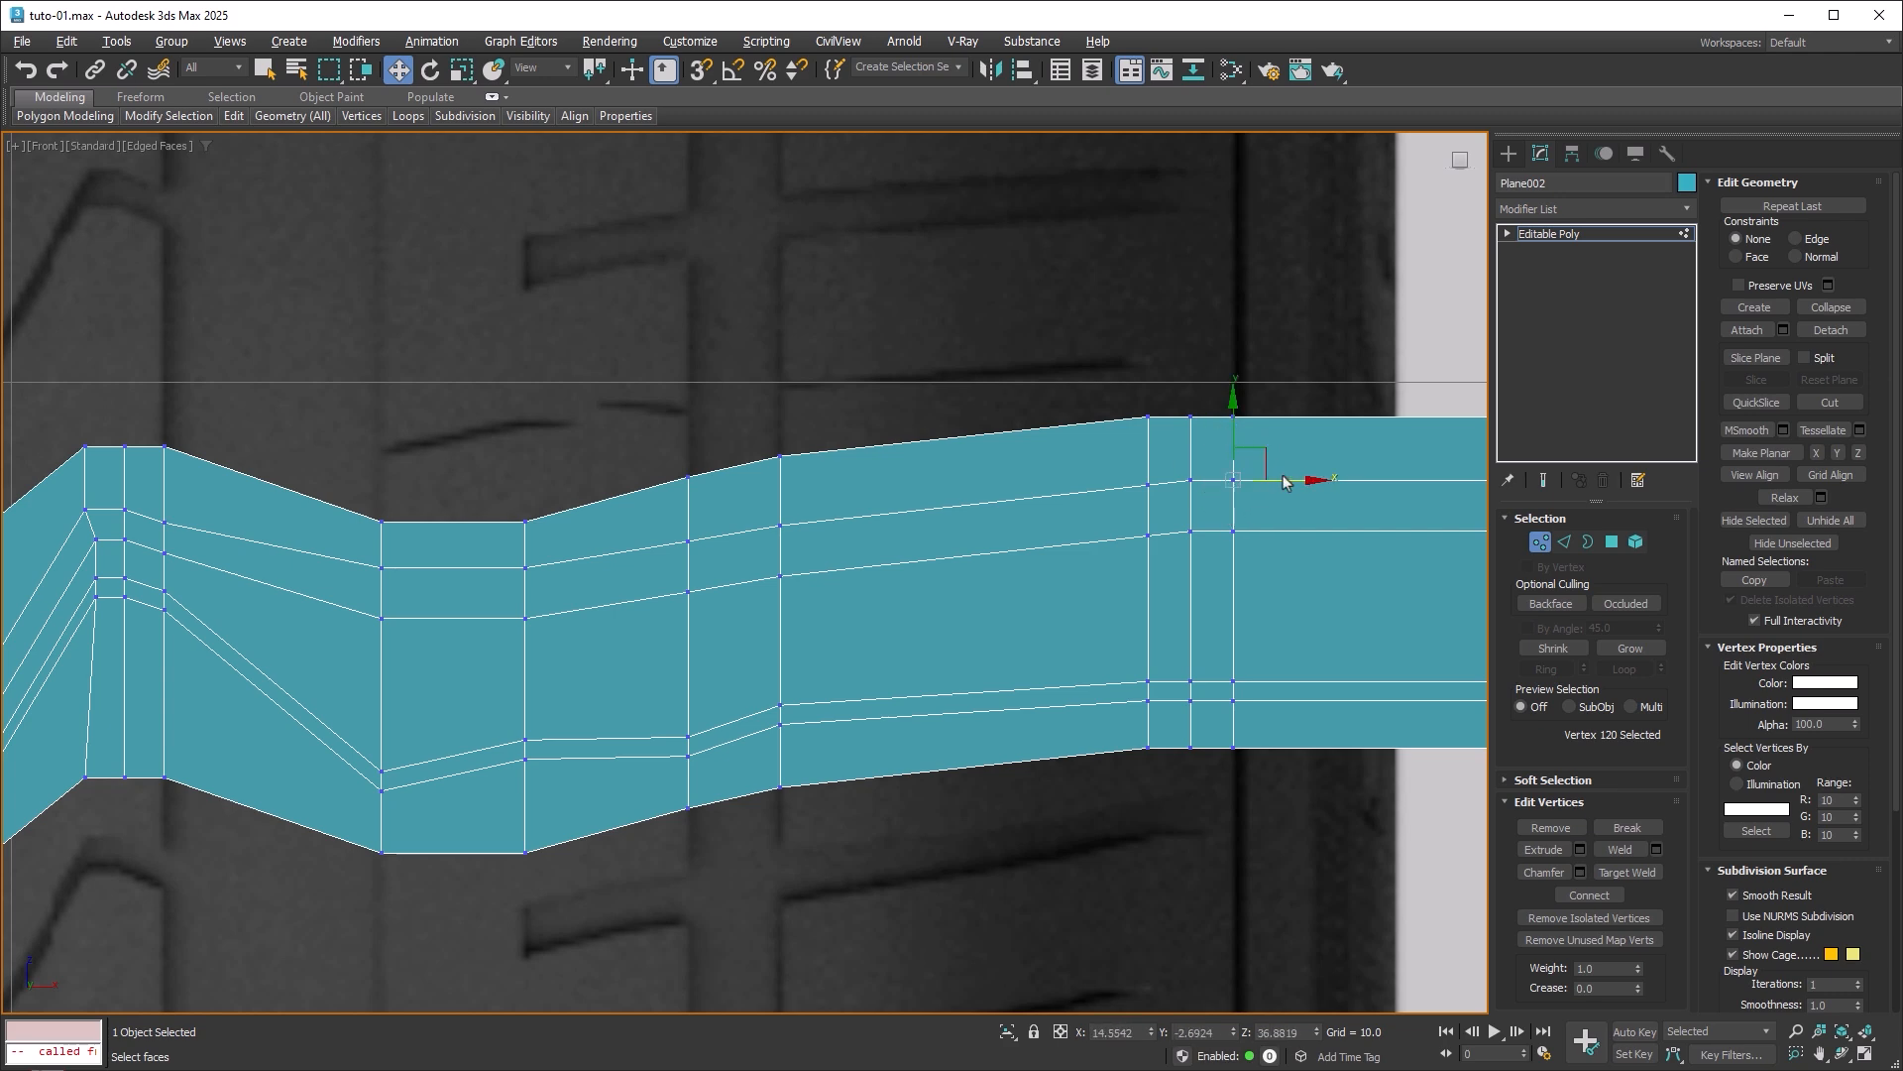
Weld the overlapping vertices along the right seam and the left seam between the tread and the sidewall sections.
{"action": "left_click_drag", "start_coordinate": [1294, 374], "coordinate": [1220, 777]}
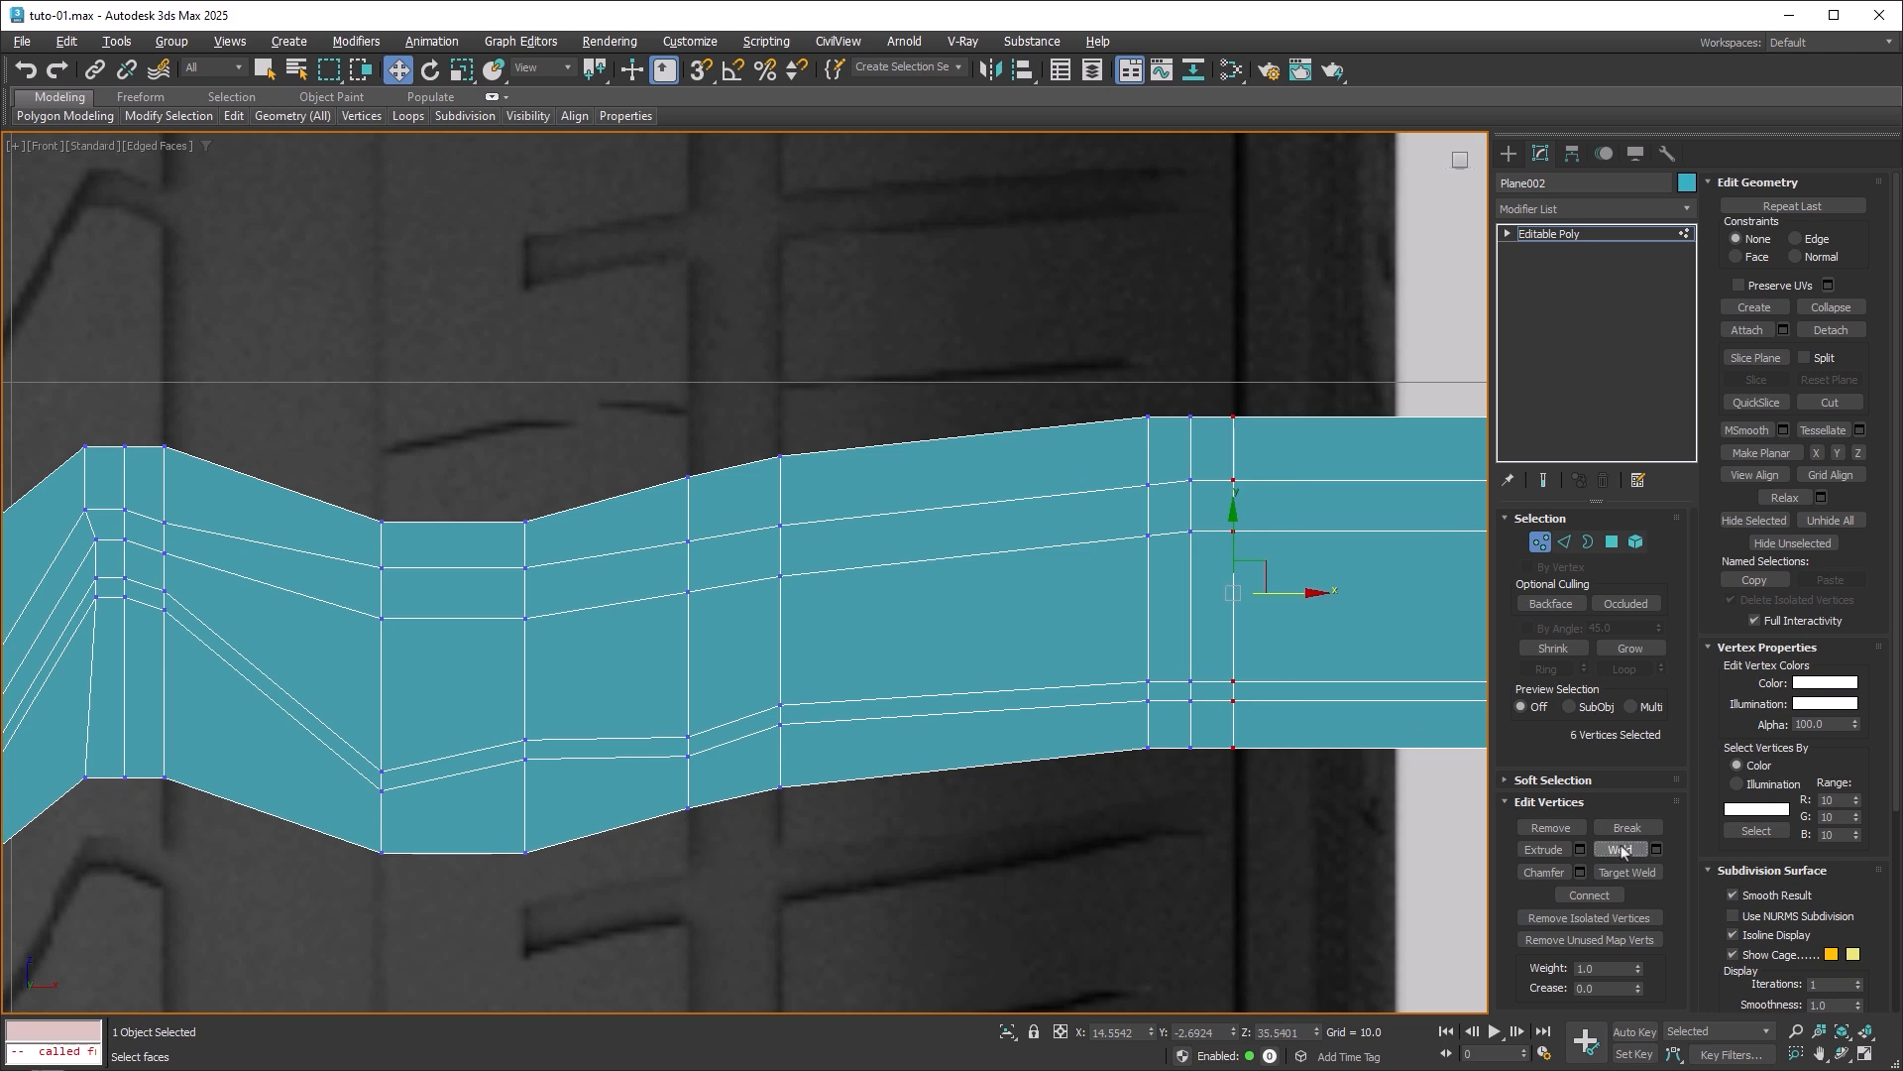
{"action": "middle_click_drag", "start_coordinate": [910, 646], "coordinate": [1315, 617]}
{"action": "middle_click_drag", "start_coordinate": [397, 527], "coordinate": [906, 527]}
{"action": "scroll", "coordinate": [906, 526], "scroll_direction": "down", "scroll_amount": 3}
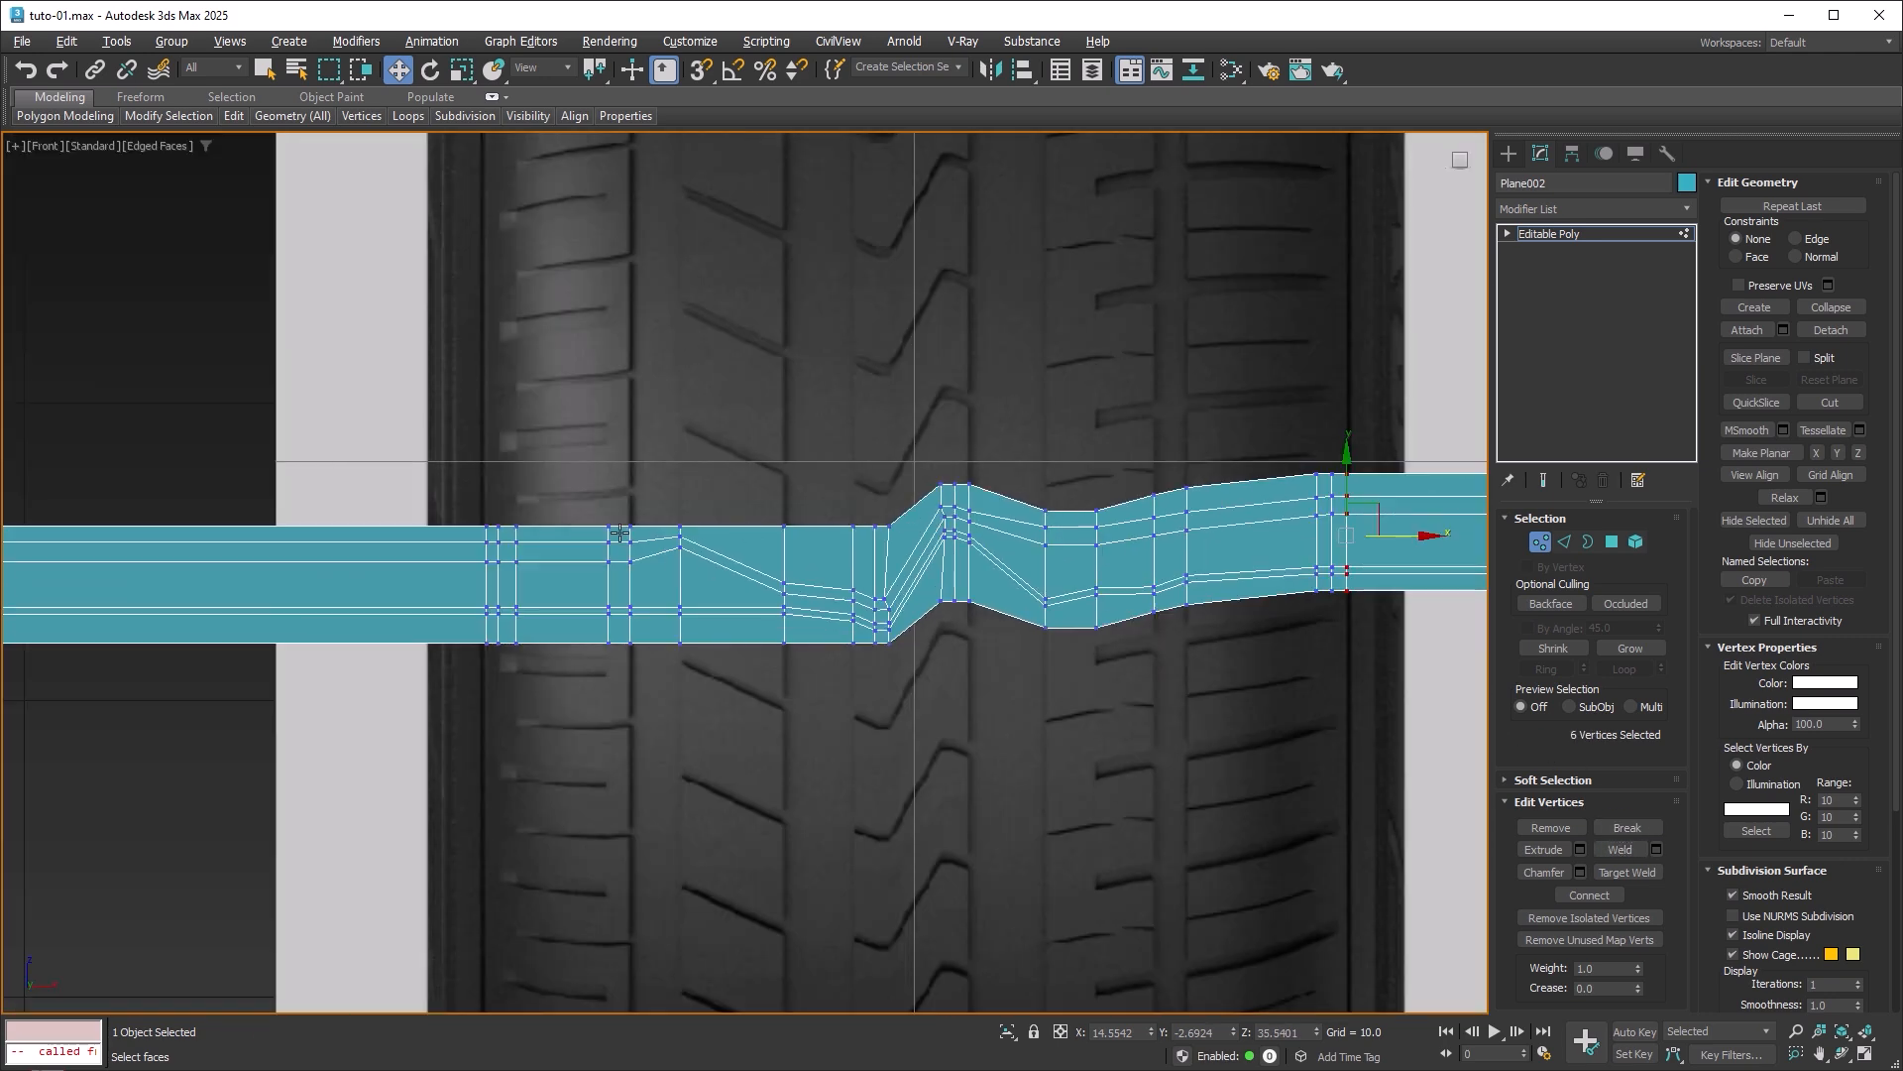
{"action": "scroll", "coordinate": [620, 534], "scroll_direction": "up", "scroll_amount": 5}
{"action": "left_click_drag", "start_coordinate": [636, 354], "coordinate": [680, 909]}
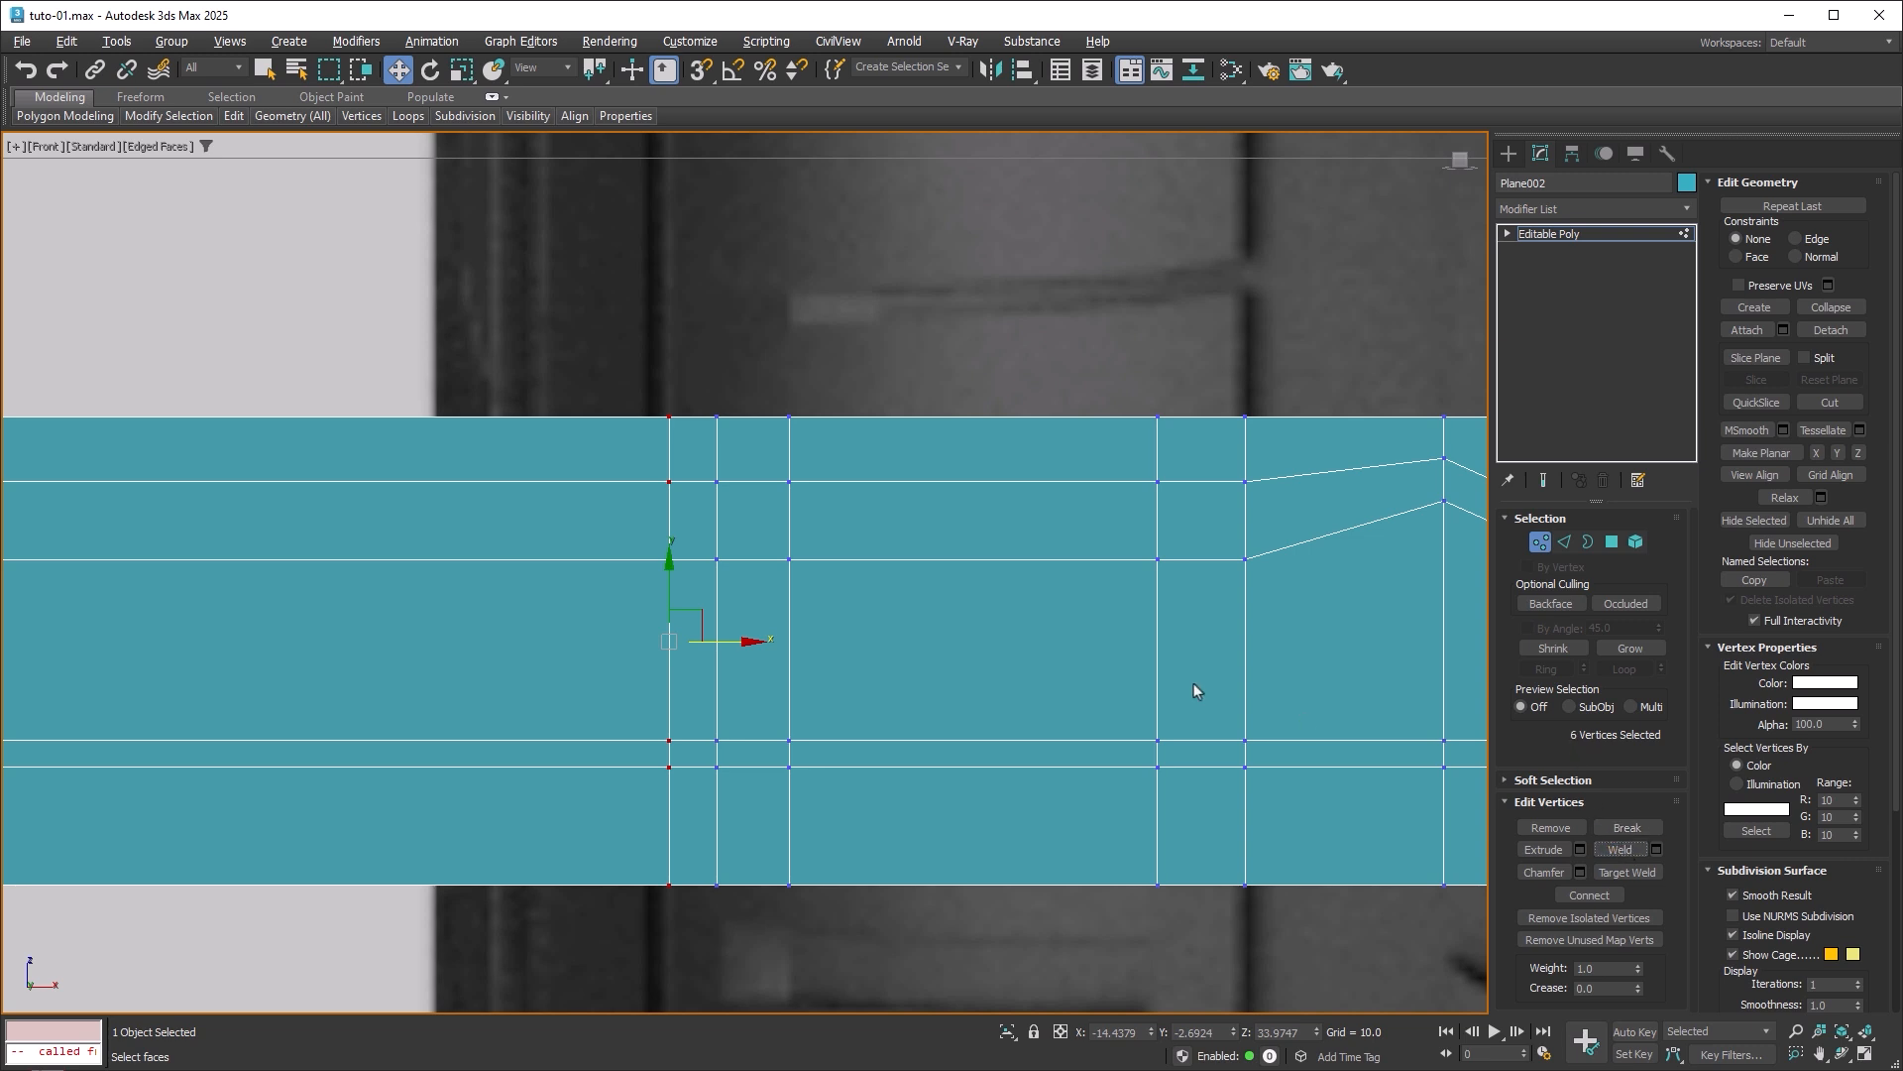
Select all six horizontal edges of the left sidewall section at edge level.
{"action": "left_click", "coordinate": [1565, 542]}
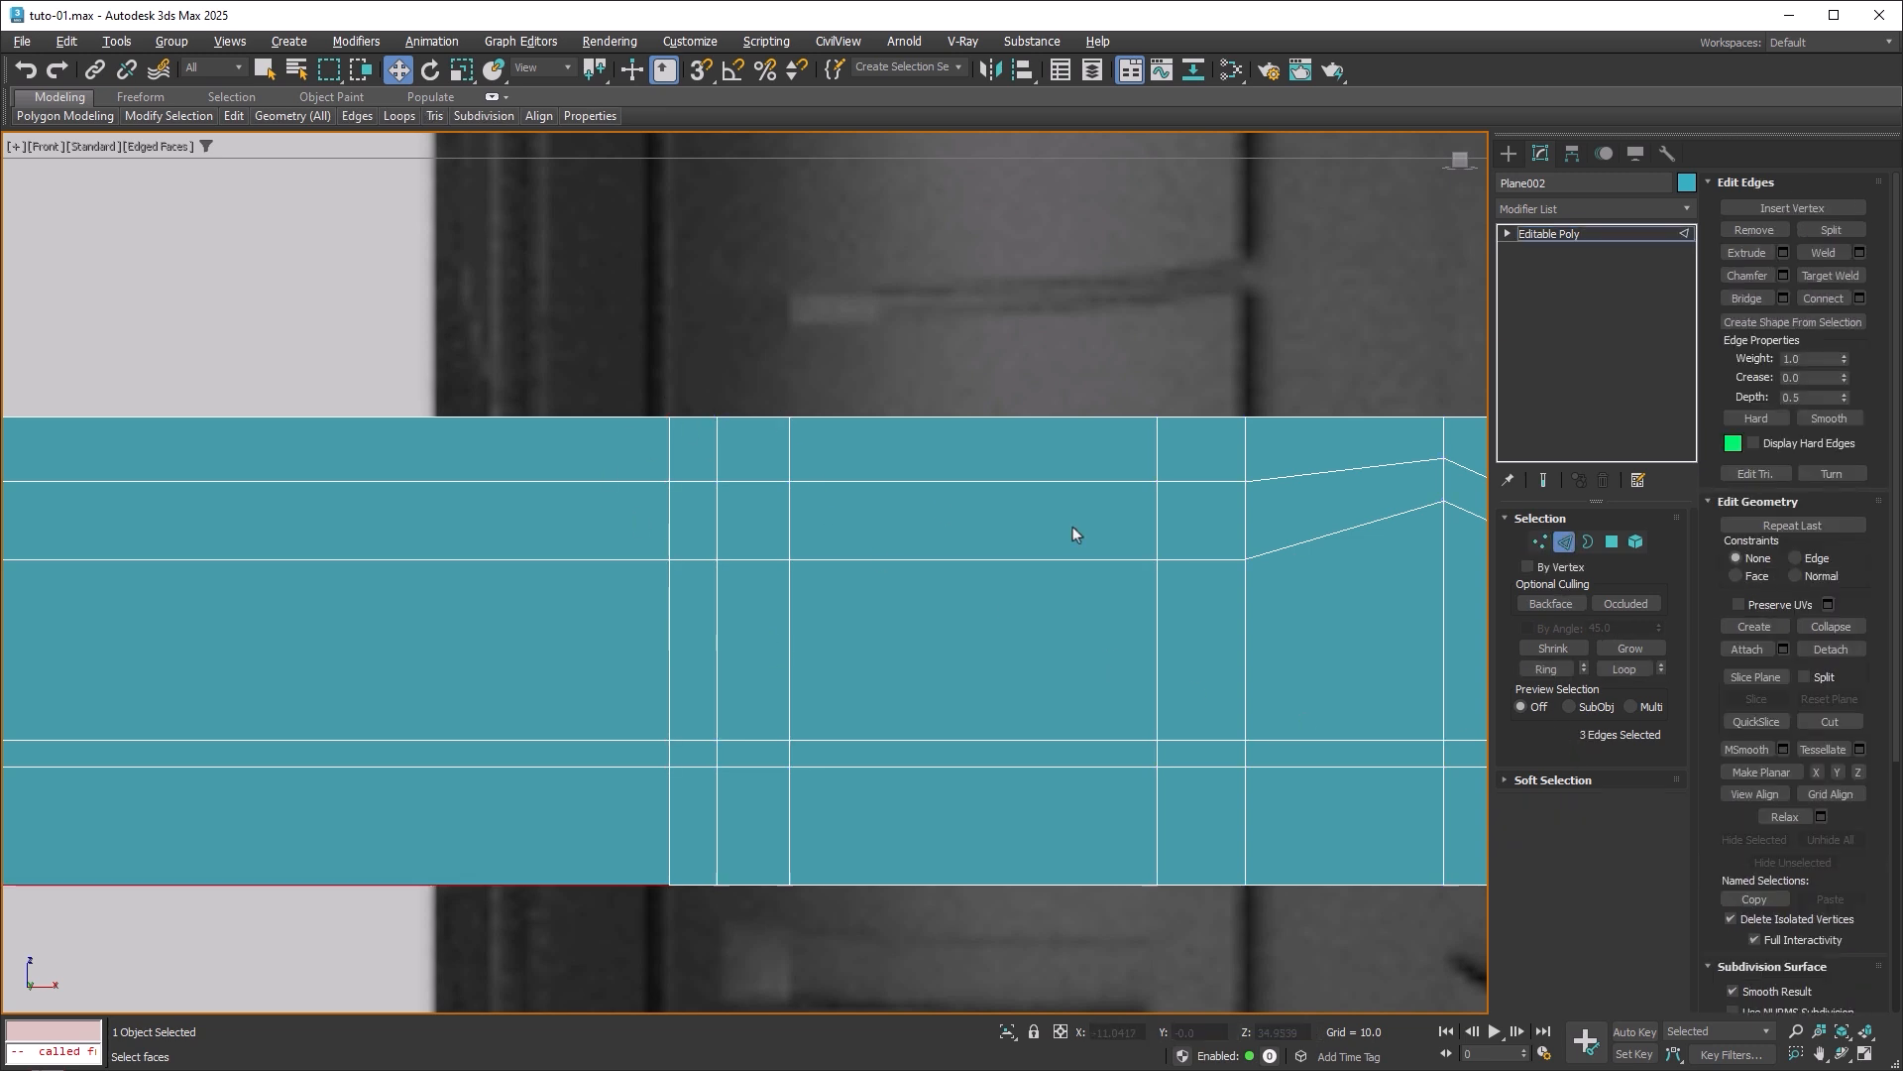
{"action": "scroll", "coordinate": [859, 327], "scroll_direction": "down", "scroll_amount": 3}
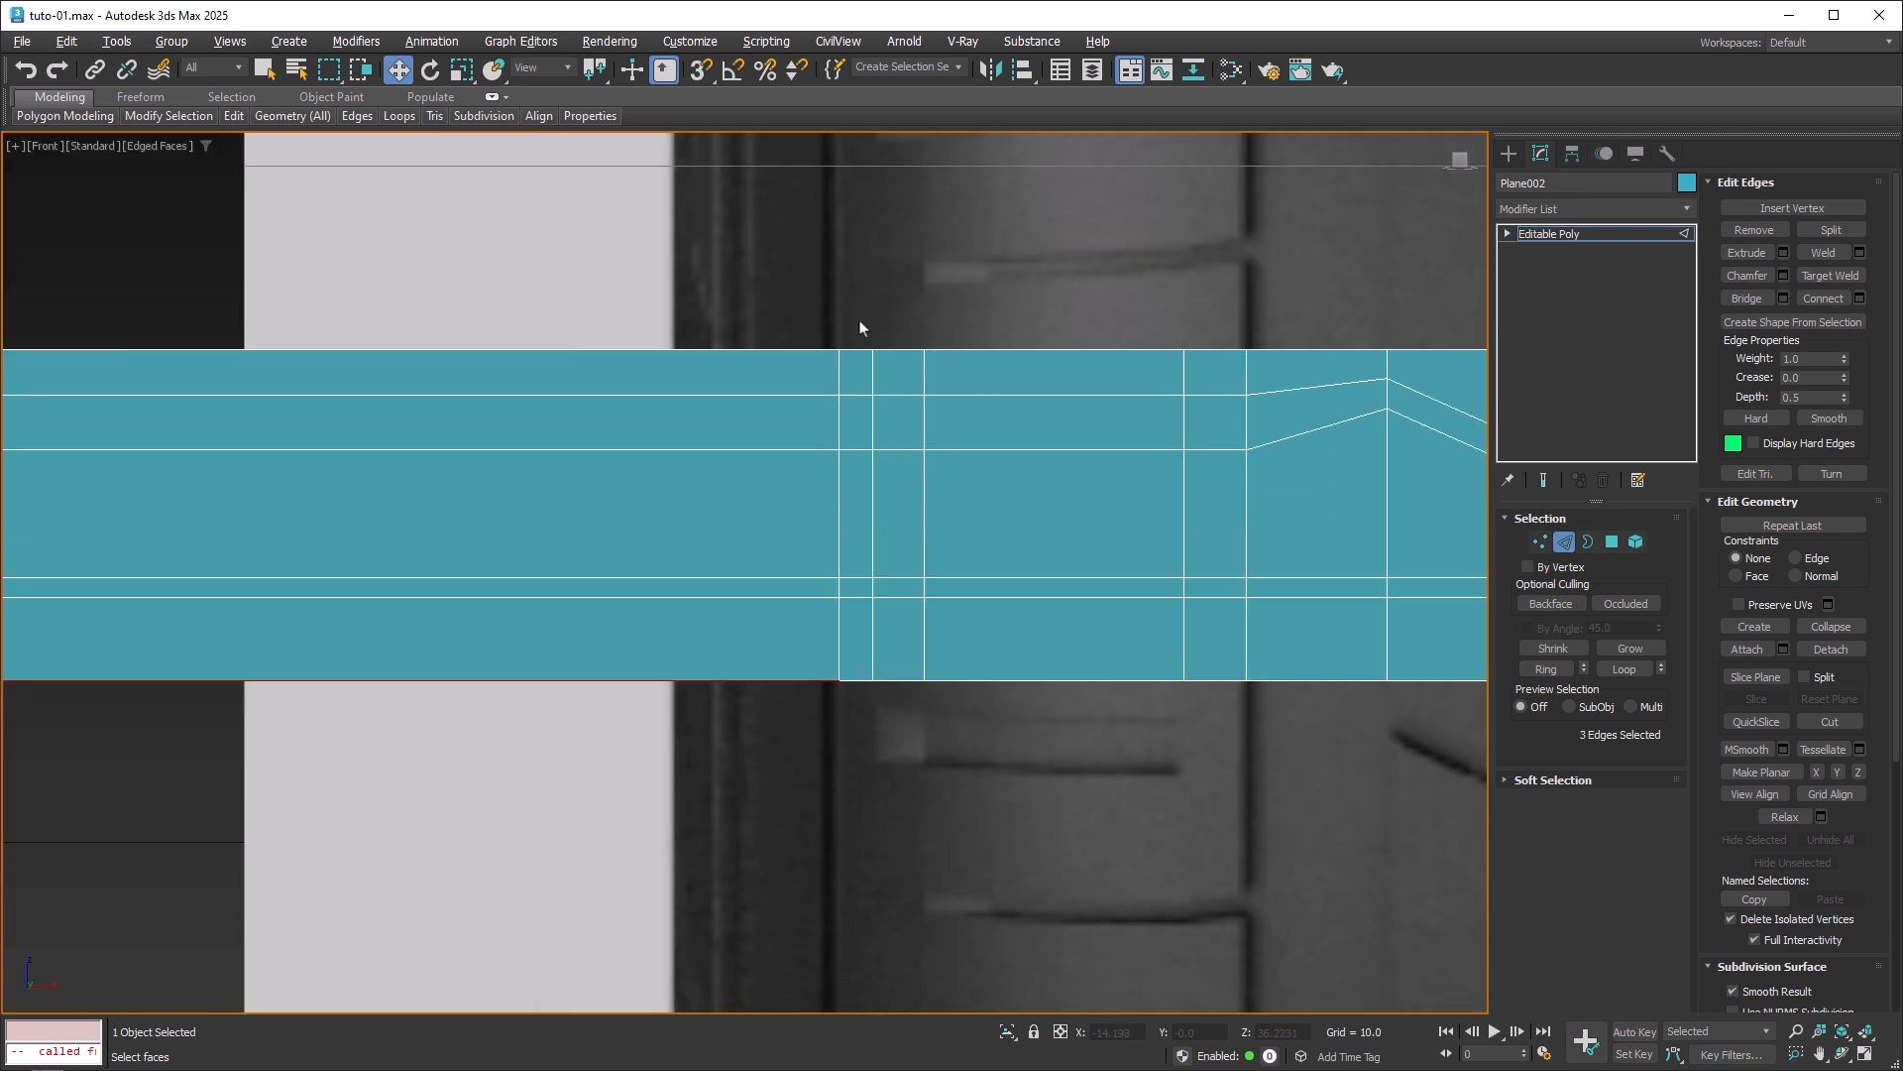
{"action": "left_click_drag", "start_coordinate": [686, 361], "coordinate": [643, 735]}
Try connecting the left sidewall's horizontal edges with three segments and shifting the new loops toward the tread, and undo it.
{"action": "right_click", "coordinate": [661, 508]}
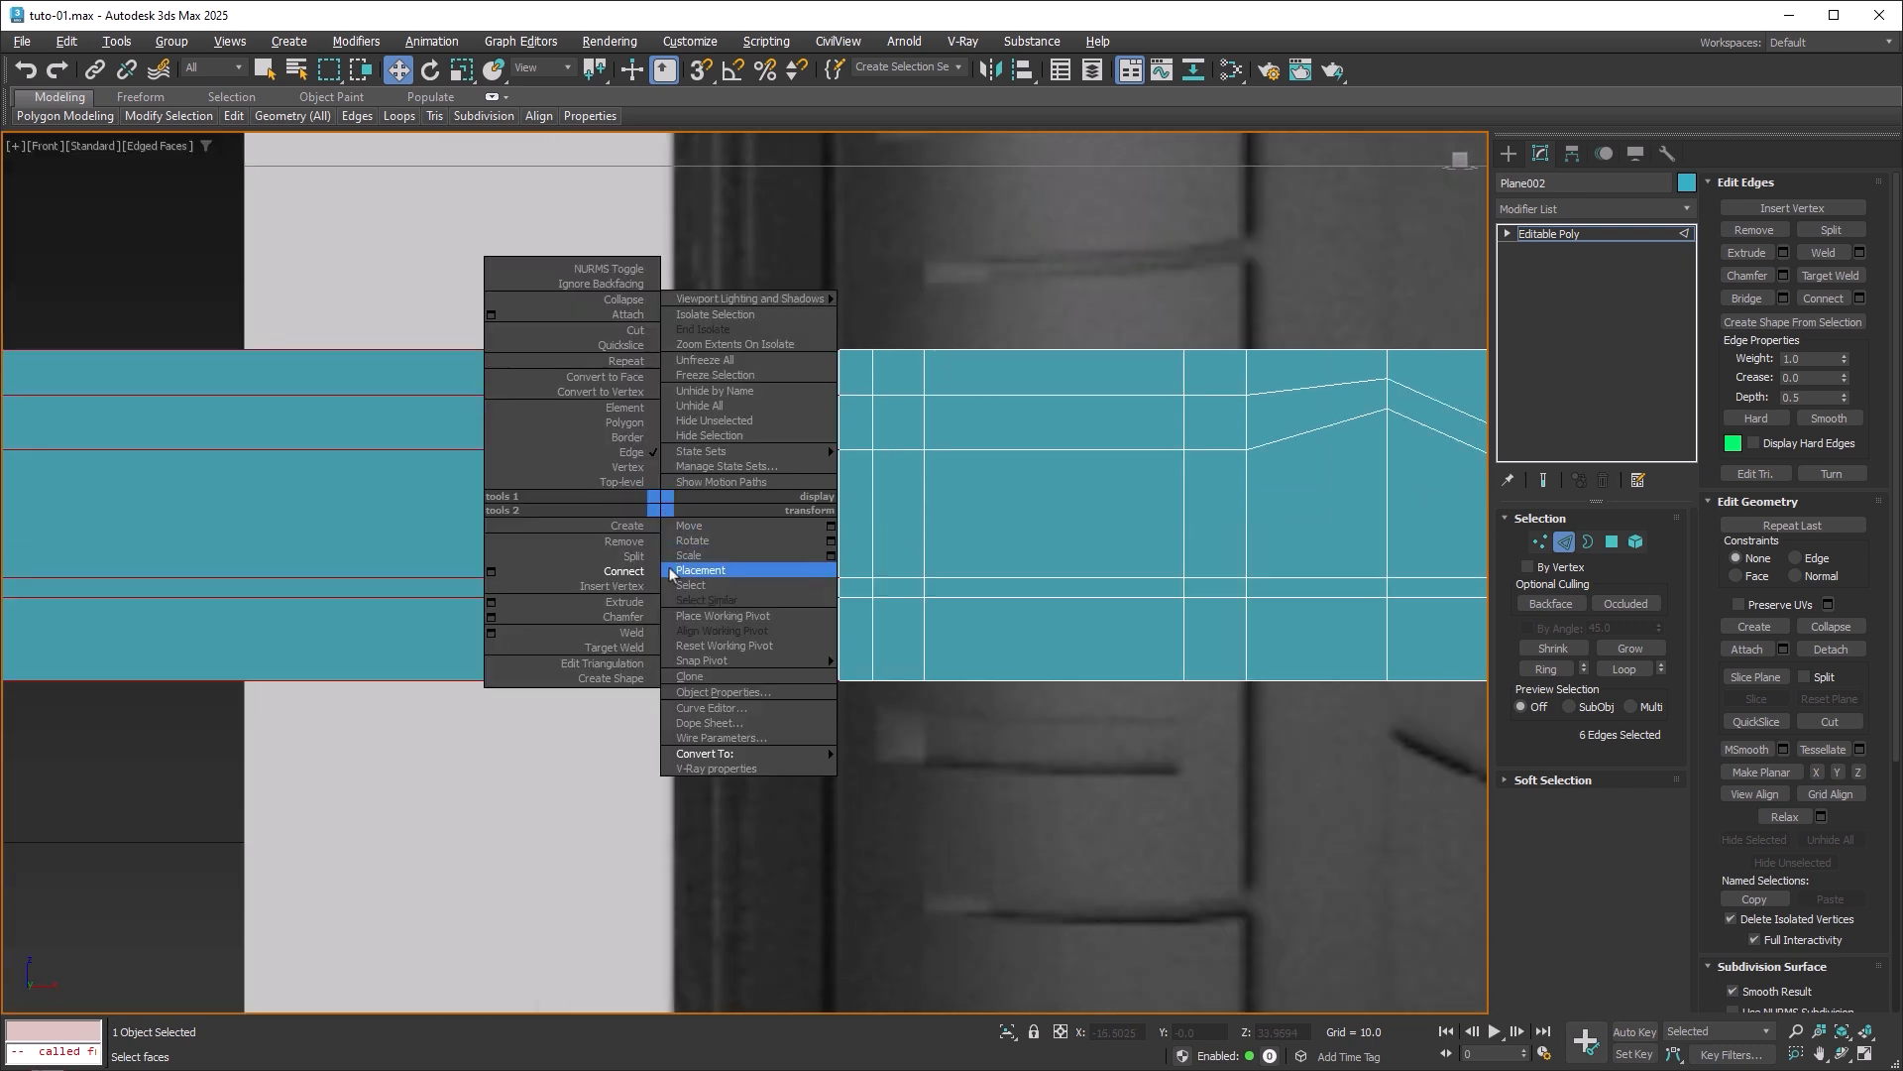
{"action": "left_click", "coordinate": [636, 568]}
{"action": "left_click_drag", "start_coordinate": [195, 505], "coordinate": [882, 533]}
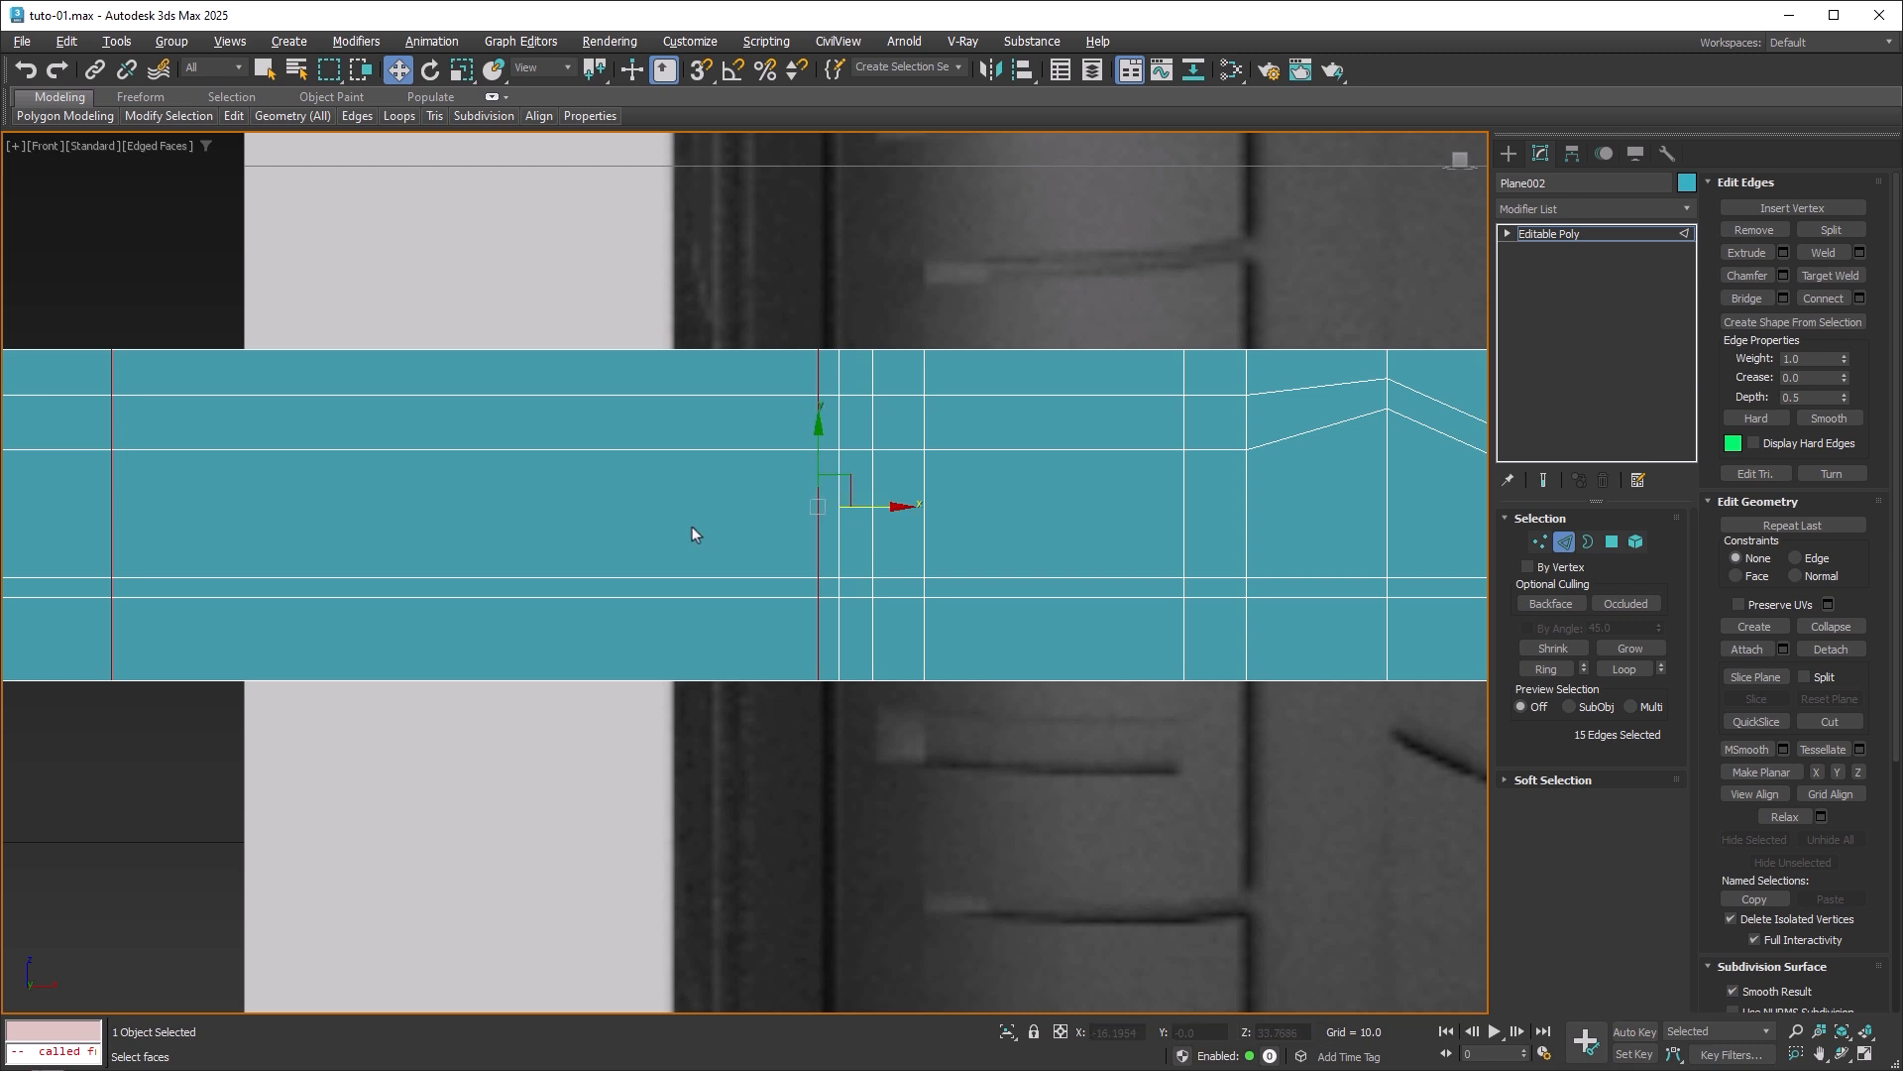
{"action": "scroll", "coordinate": [1046, 570], "scroll_direction": "down", "scroll_amount": 4}
{"action": "scroll", "coordinate": [743, 553], "scroll_direction": "down", "scroll_amount": 1}
{"action": "scroll", "coordinate": [743, 551], "scroll_direction": "up", "scroll_amount": 2}
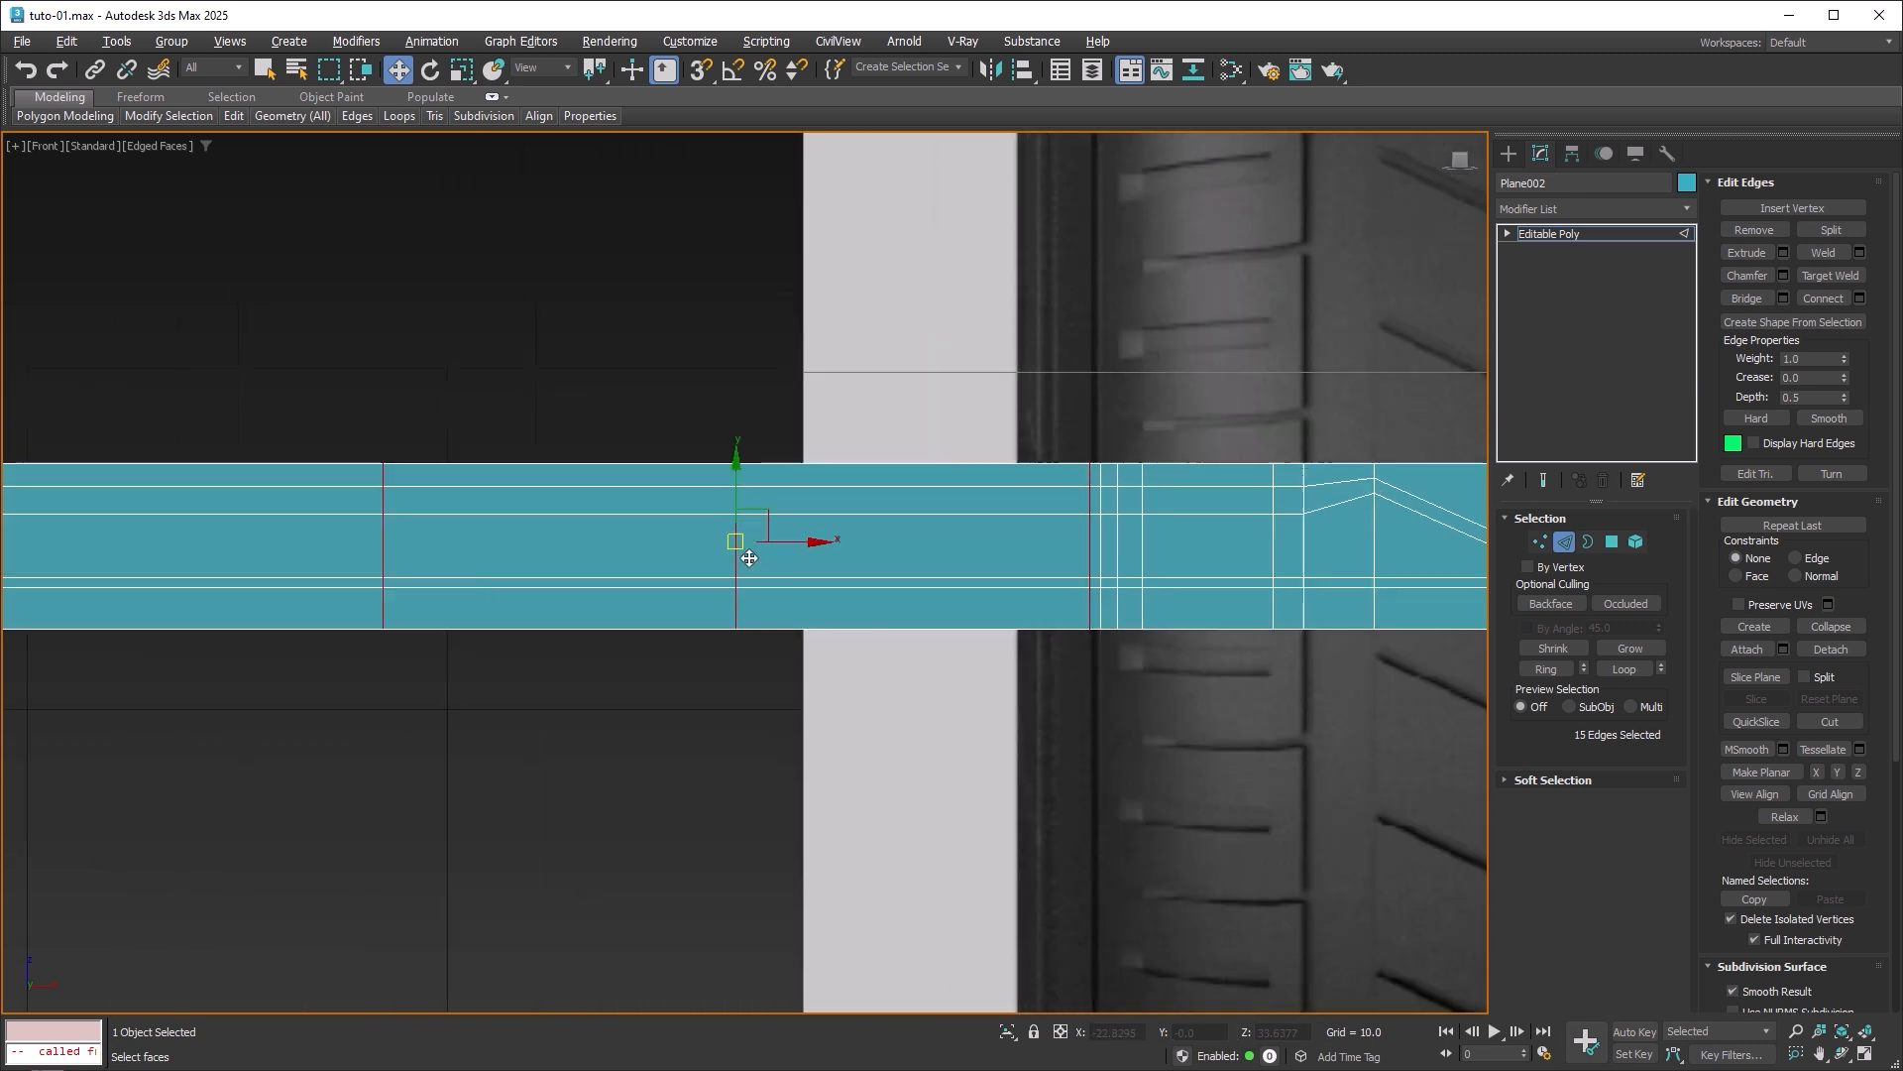
{"action": "scroll", "coordinate": [820, 582], "scroll_direction": "up", "scroll_amount": 1}
{"action": "scroll", "coordinate": [1062, 625], "scroll_direction": "up", "scroll_amount": 1}
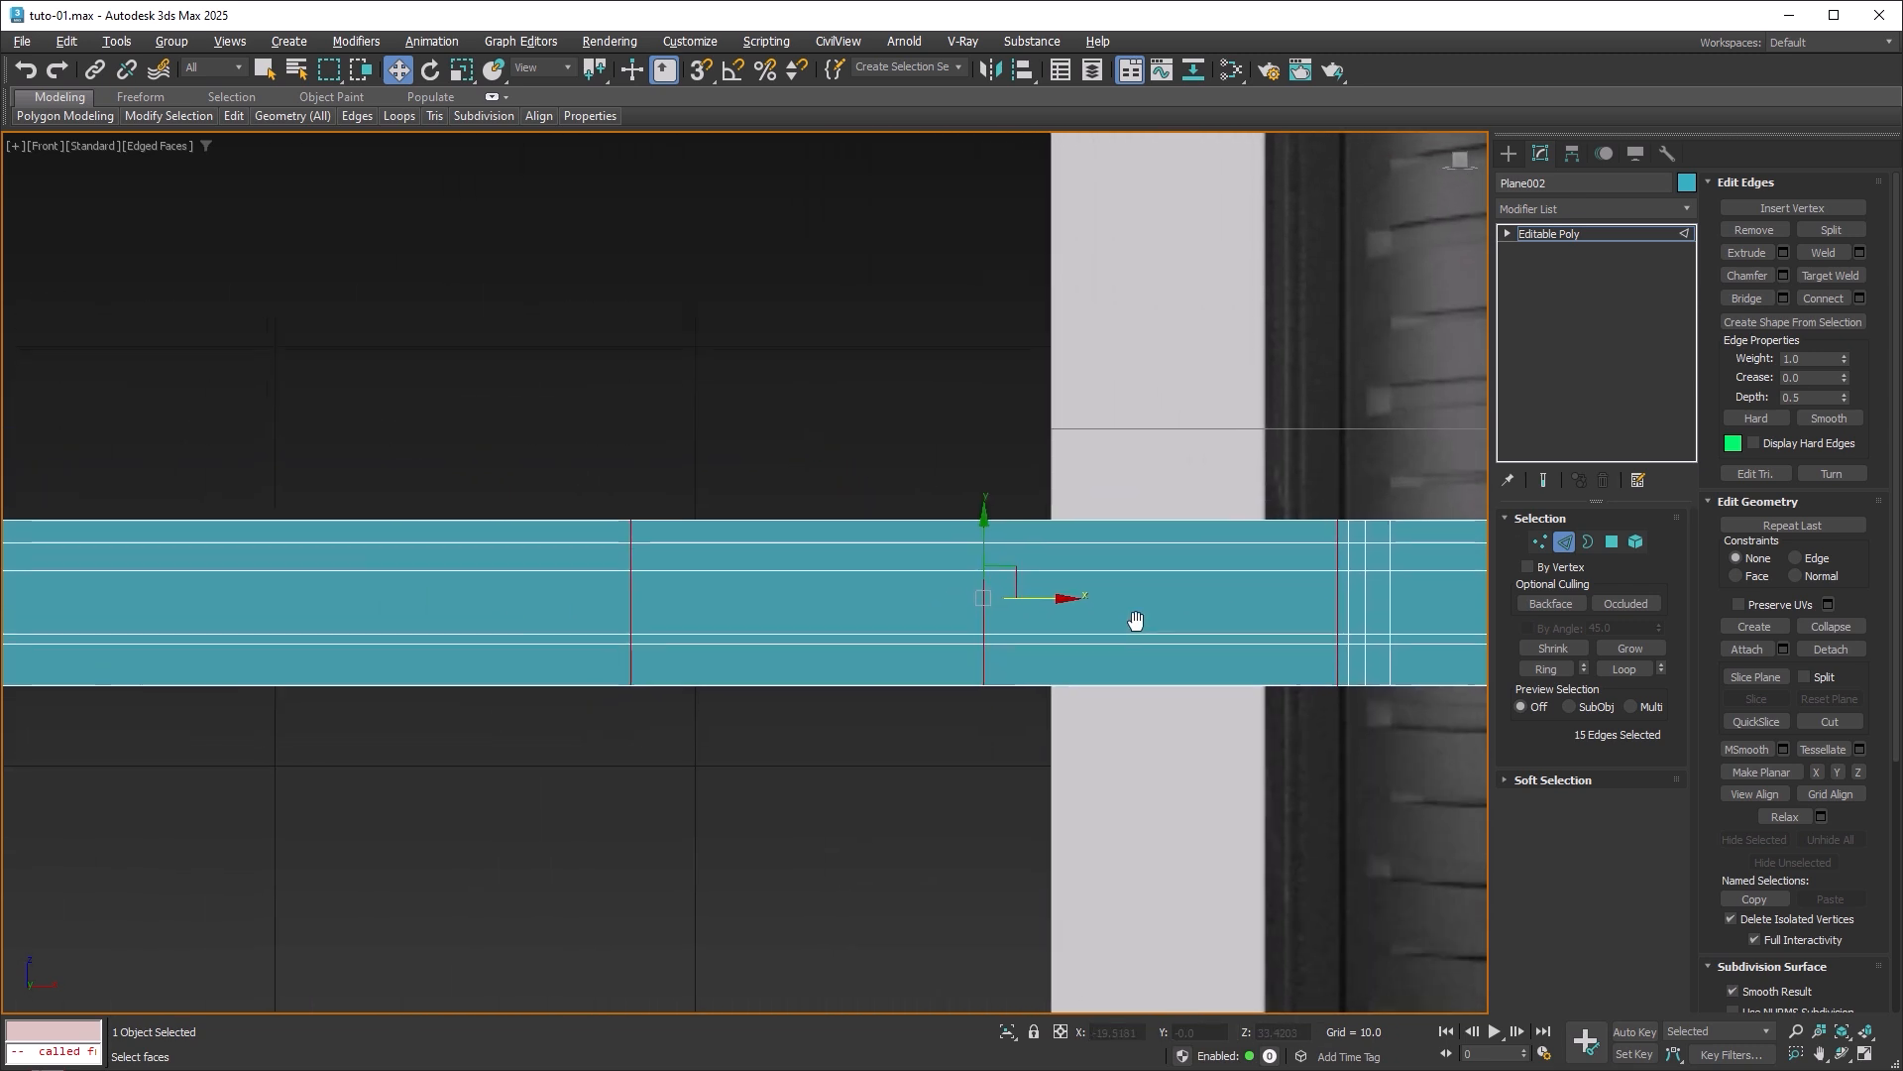
{"action": "scroll", "coordinate": [1132, 616], "scroll_direction": "down", "scroll_amount": 2}
{"action": "key", "text": "ctrl+z"}
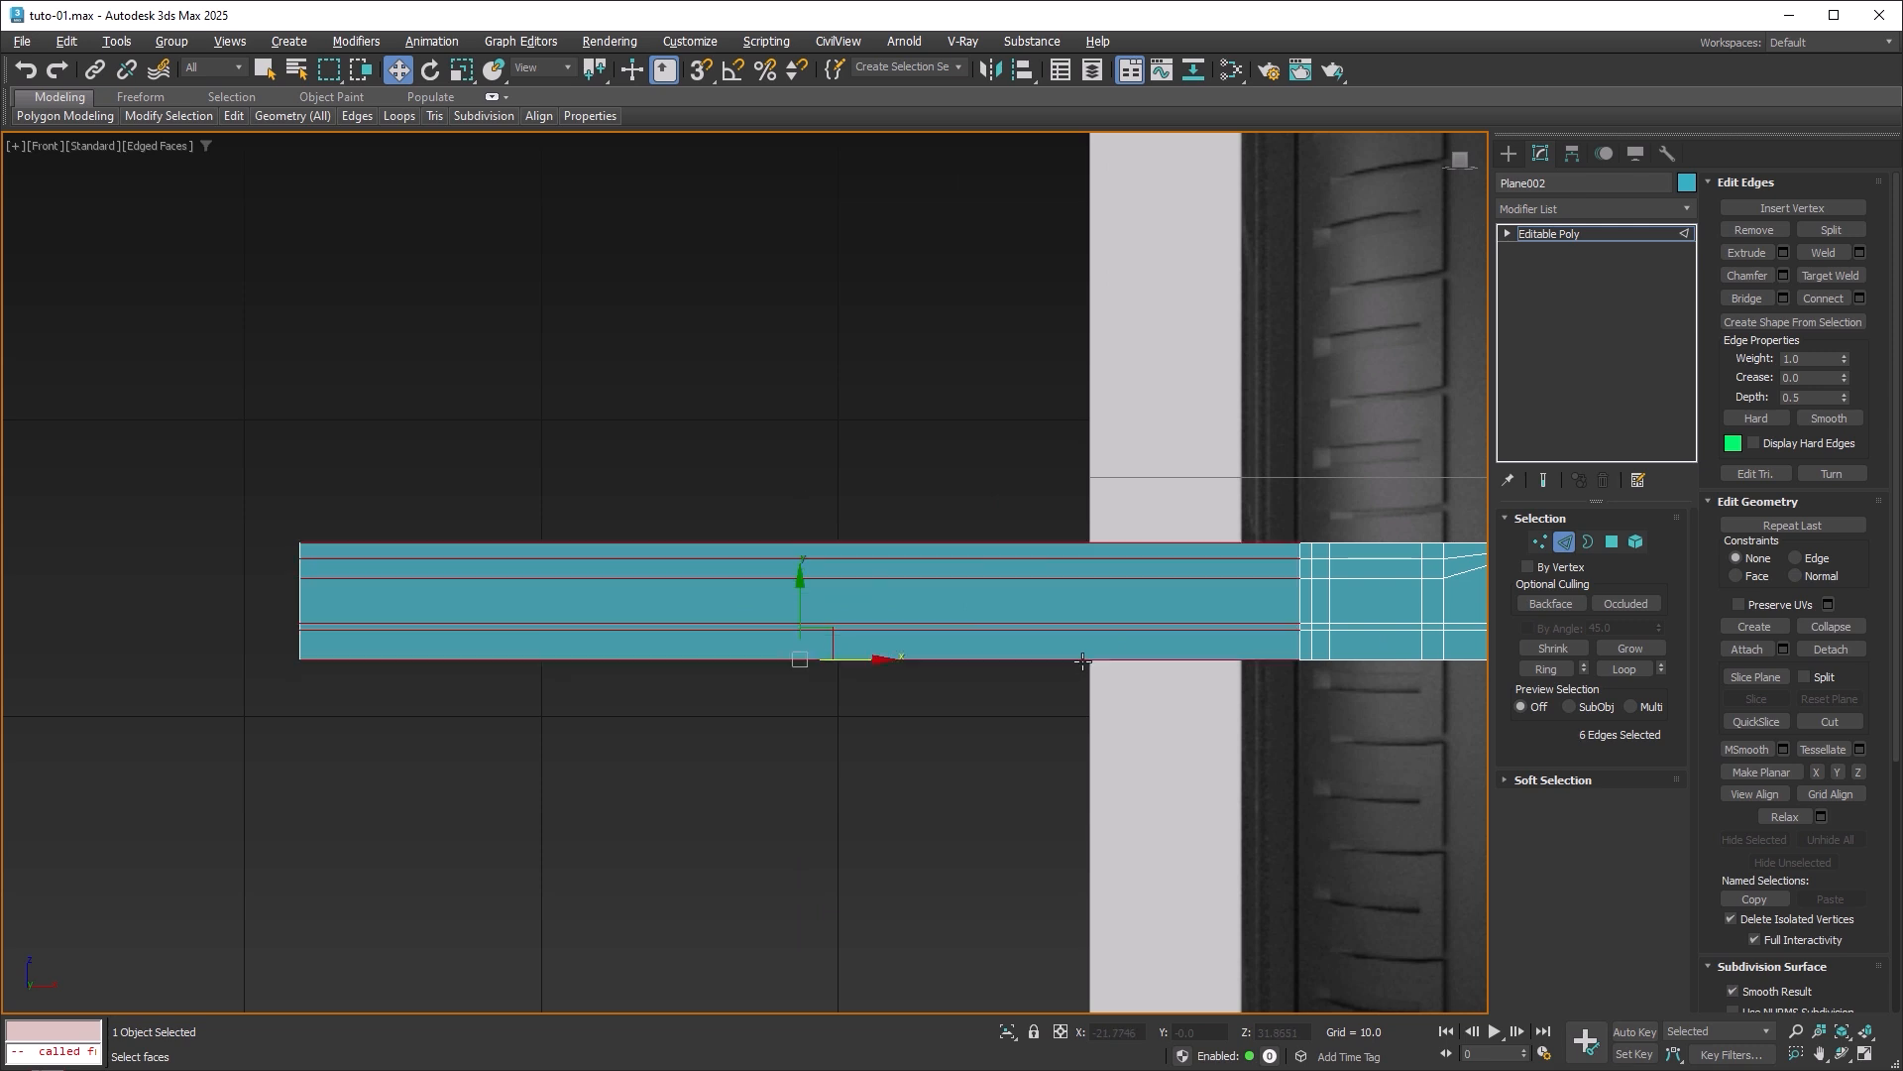
Connect the left sidewall section's six horizontal edges with 1 segment.
{"action": "right_click", "coordinate": [1009, 593]}
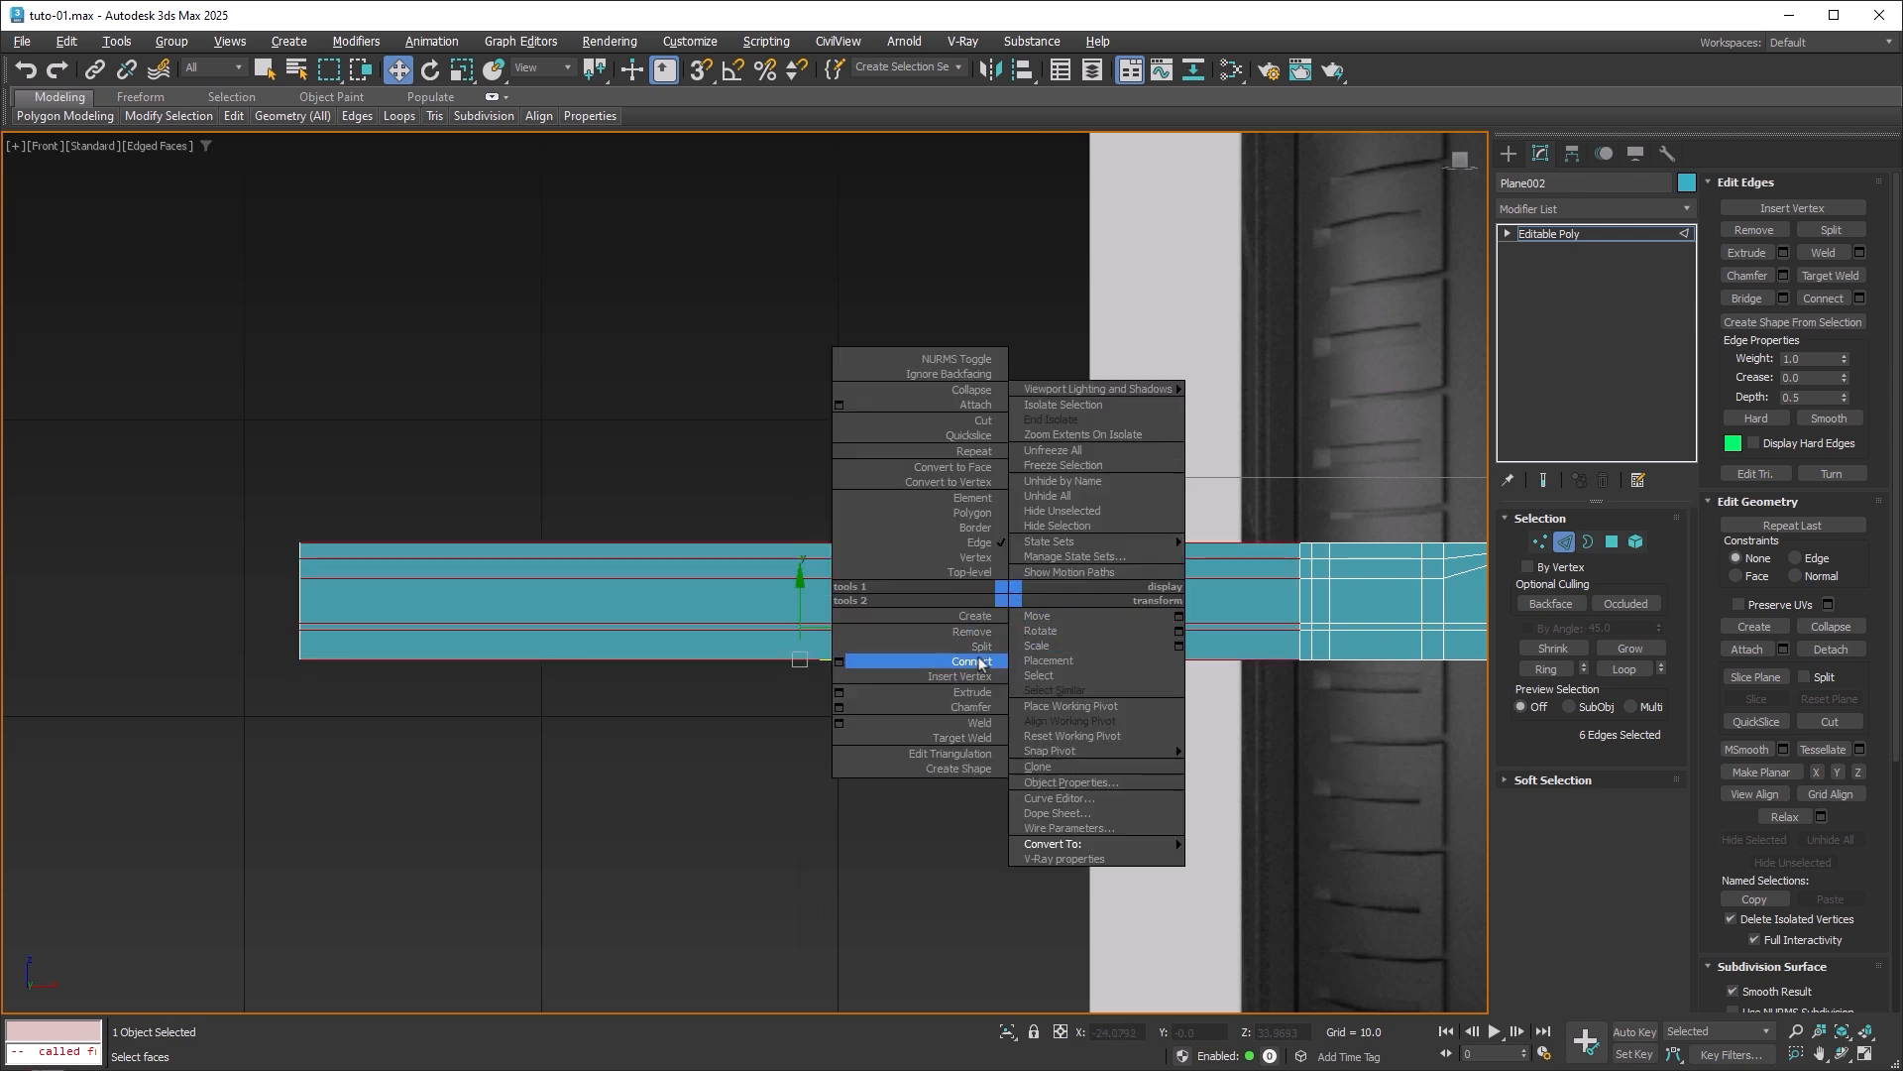
{"action": "left_click", "coordinate": [839, 661]}
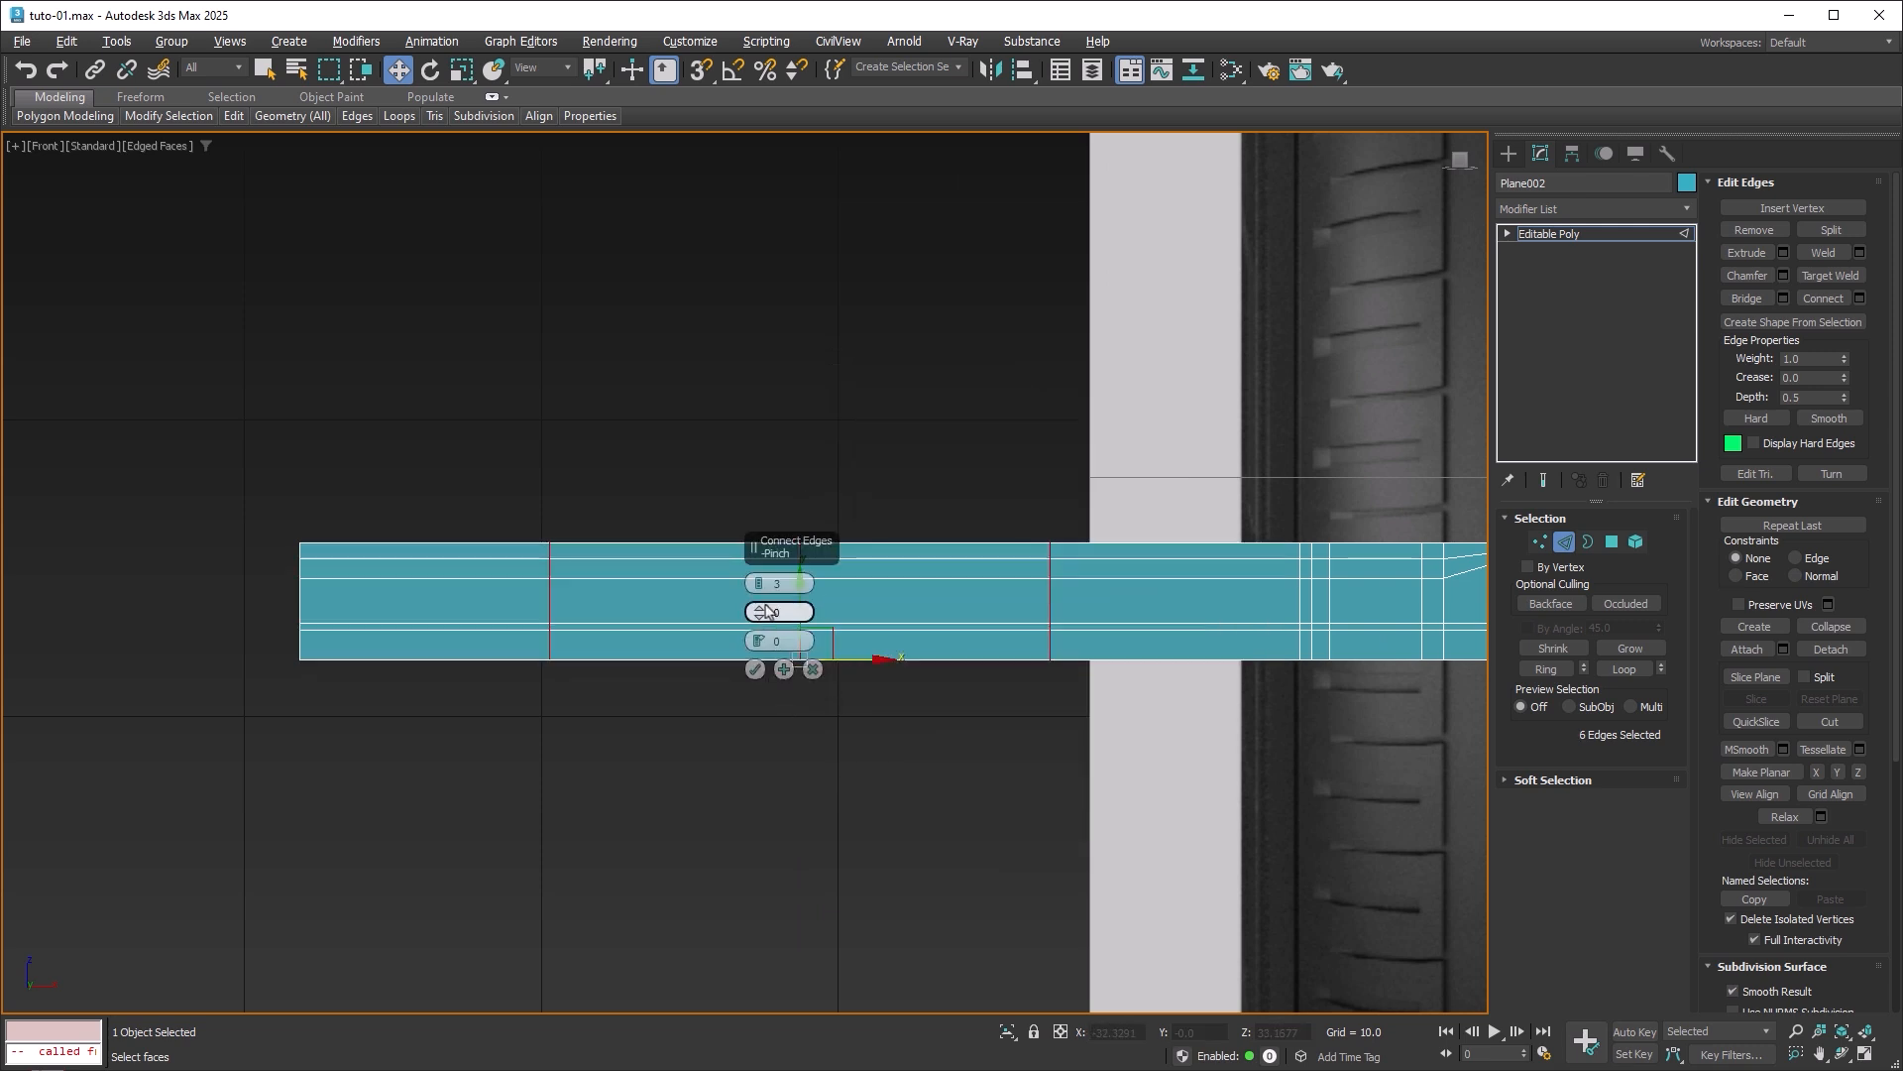
{"action": "left_click", "coordinate": [759, 593]}
{"action": "left_click", "coordinate": [759, 593]}
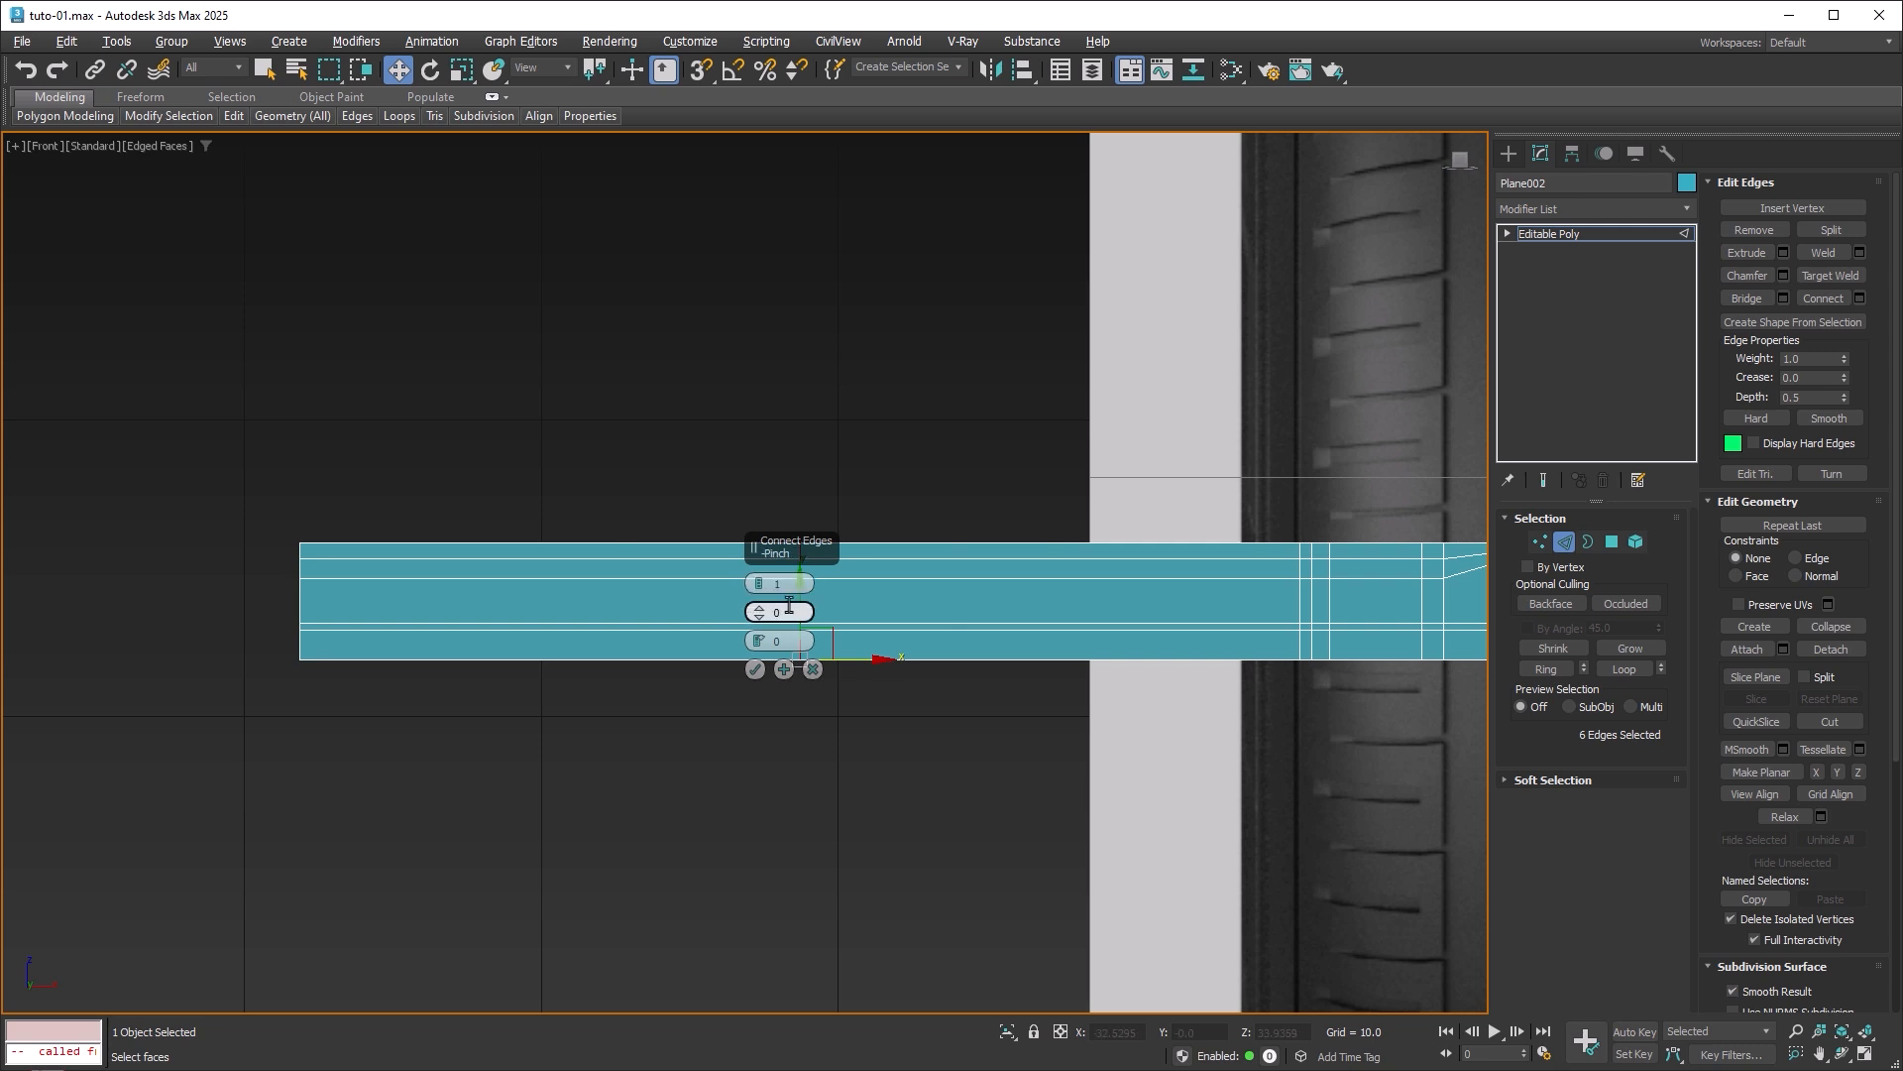
{"action": "left_click", "coordinate": [756, 670]}
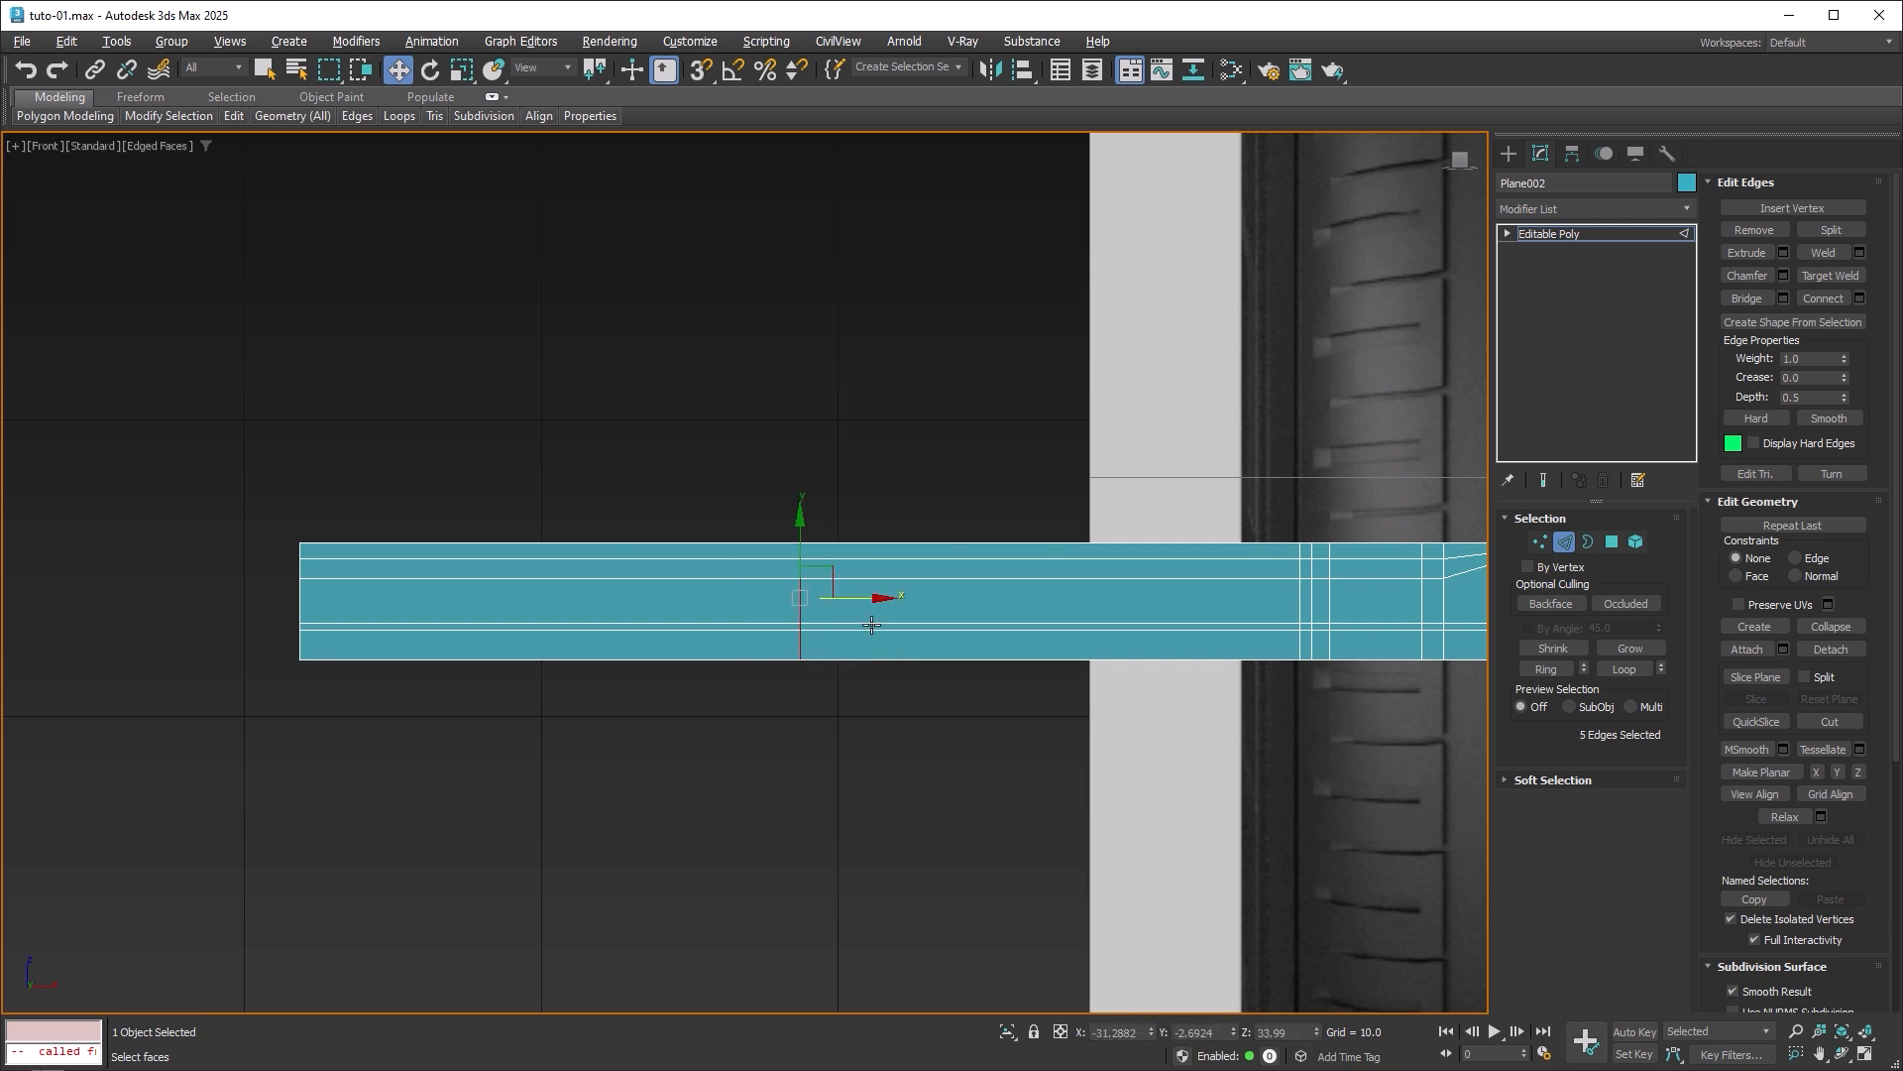
Move the left sidewall's new edge loop along X to sit just outside the left seam, at about X -14.65.
{"action": "left_click_drag", "start_coordinate": [875, 603], "coordinate": [1358, 601]}
{"action": "scroll", "coordinate": [1358, 595], "scroll_direction": "up", "scroll_amount": 5}
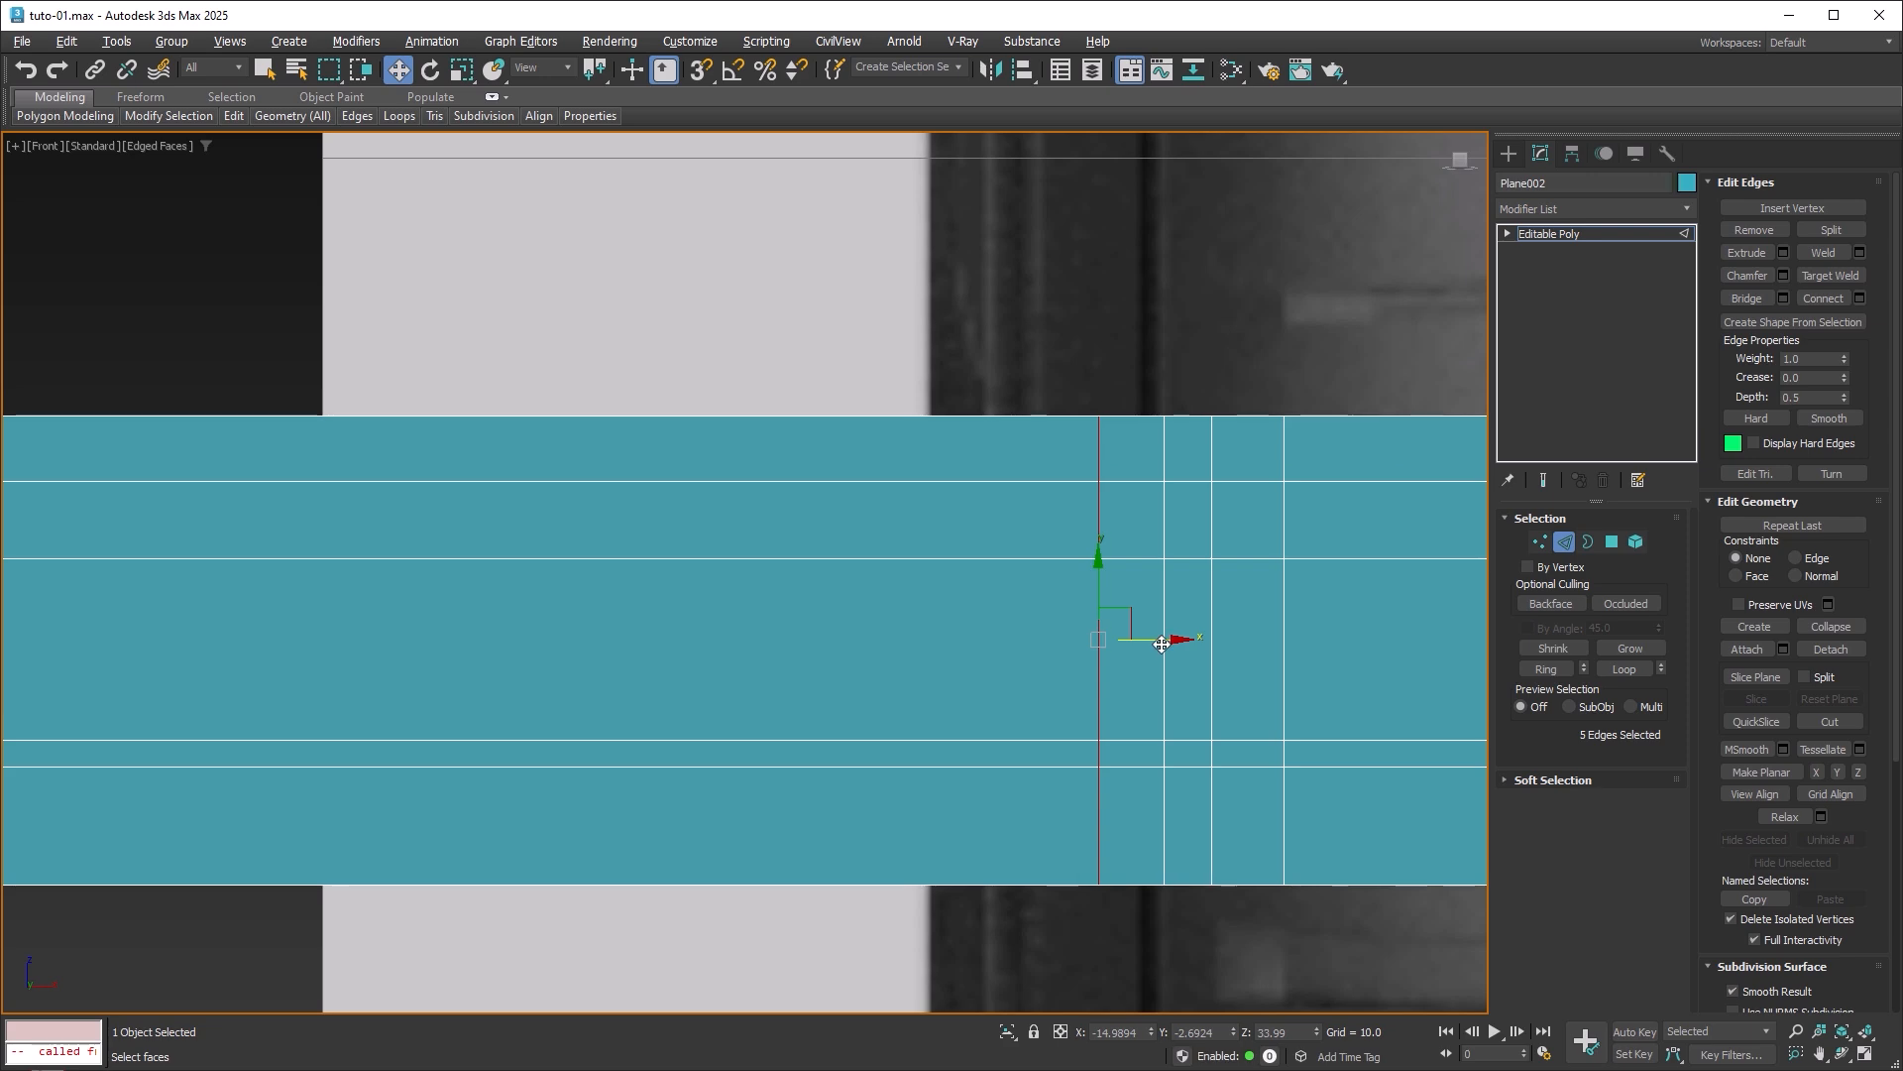
{"action": "left_click_drag", "start_coordinate": [1162, 644], "coordinate": [1206, 642]}
Connect the right sidewall section's six horizontal edges with a single vertical edge loop.
{"action": "scroll", "coordinate": [586, 565], "scroll_direction": "down", "scroll_amount": 5}
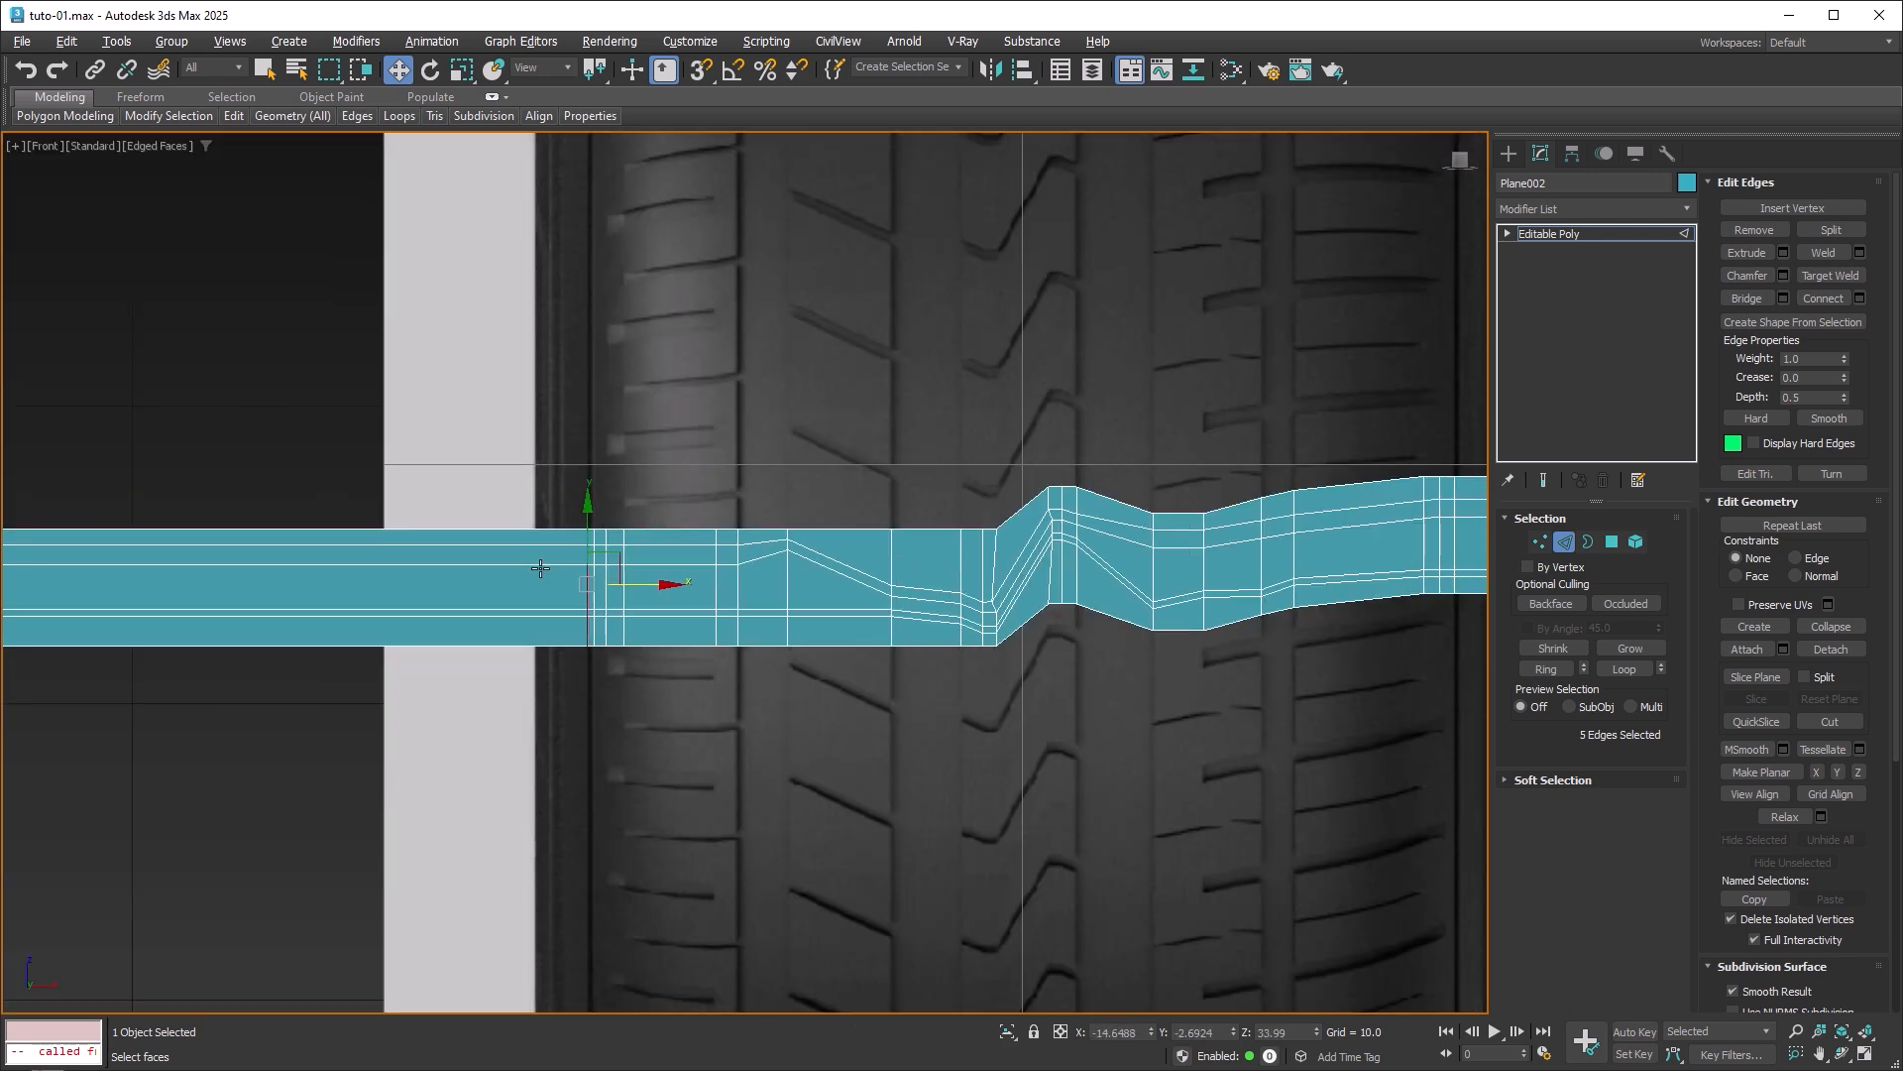
{"action": "scroll", "coordinate": [540, 568], "scroll_direction": "down", "scroll_amount": 3}
{"action": "scroll", "coordinate": [983, 531], "scroll_direction": "up", "scroll_amount": 6}
{"action": "middle_click_drag", "start_coordinate": [1125, 551], "coordinate": [829, 530]}
{"action": "left_click_drag", "start_coordinate": [967, 421], "coordinate": [928, 880]}
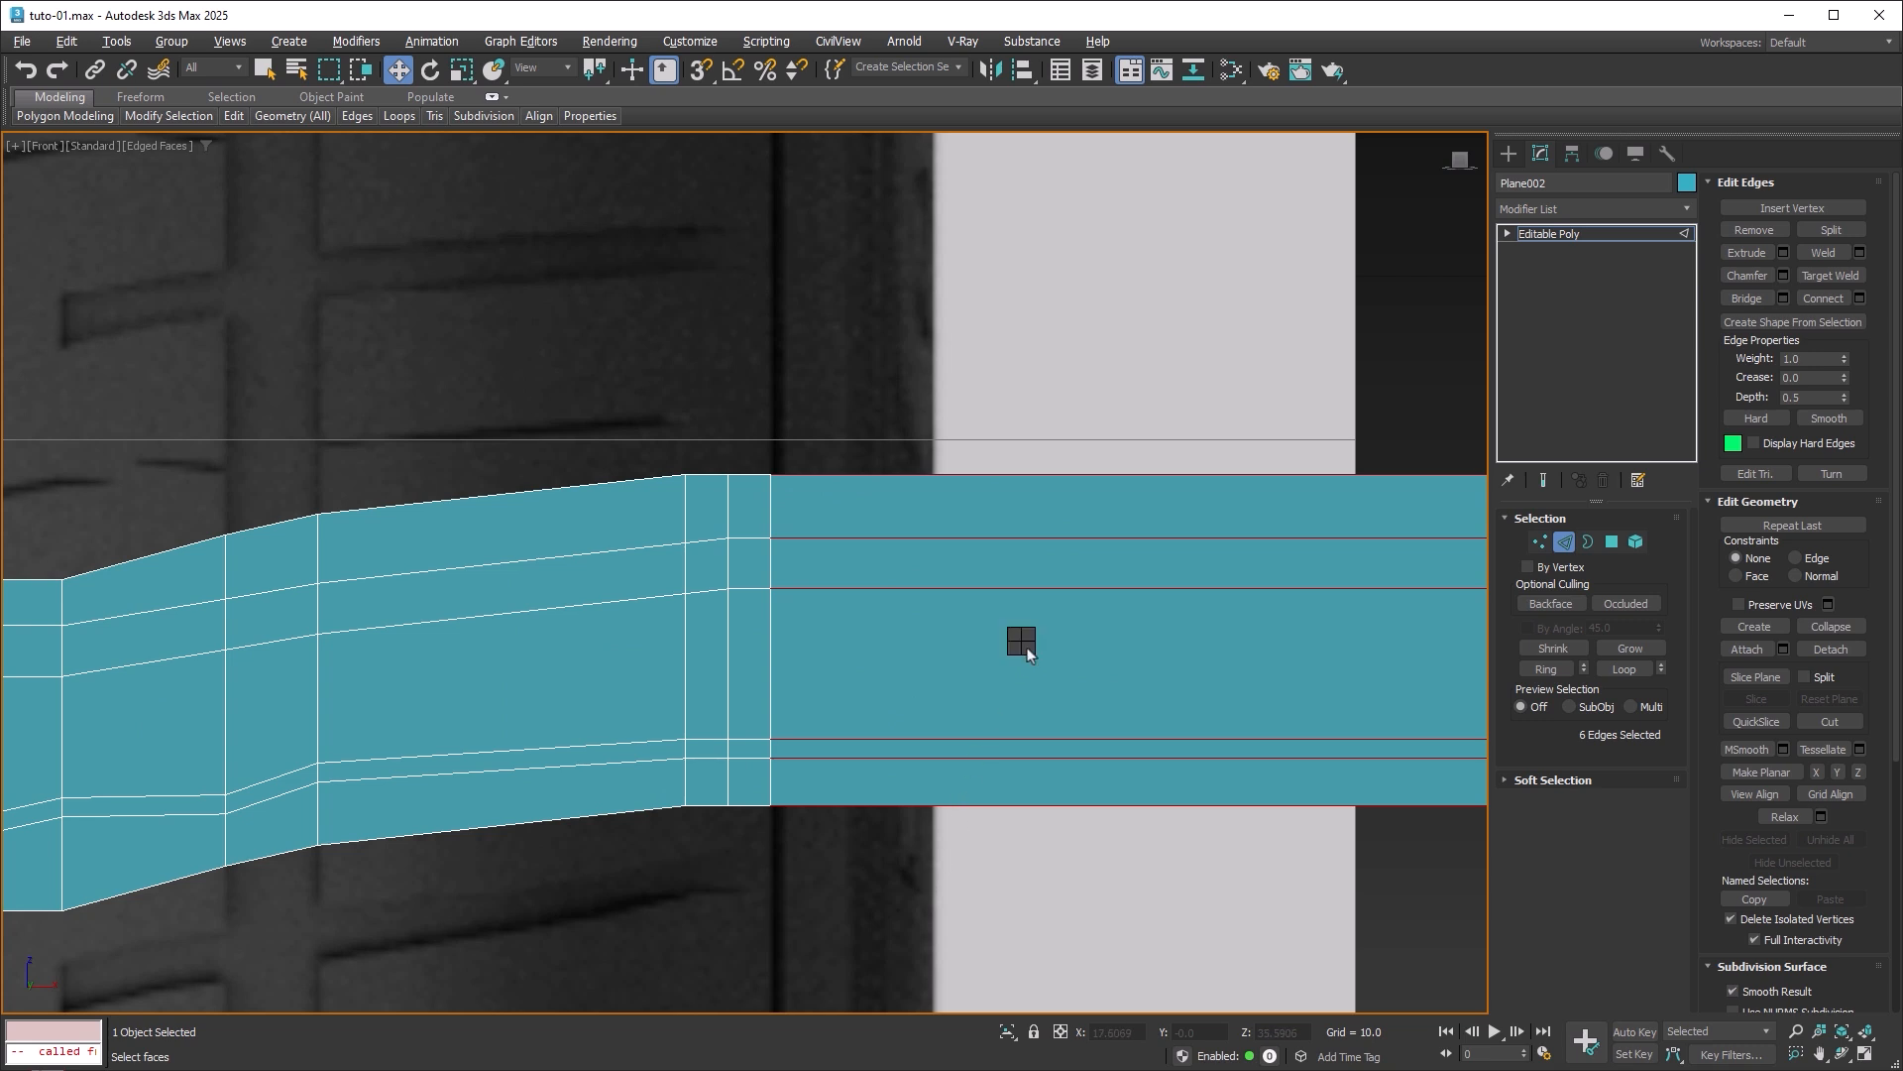
{"action": "right_click", "coordinate": [1026, 650]}
{"action": "left_click", "coordinate": [983, 706]}
{"action": "middle_click_drag", "start_coordinate": [1107, 614], "coordinate": [860, 651]}
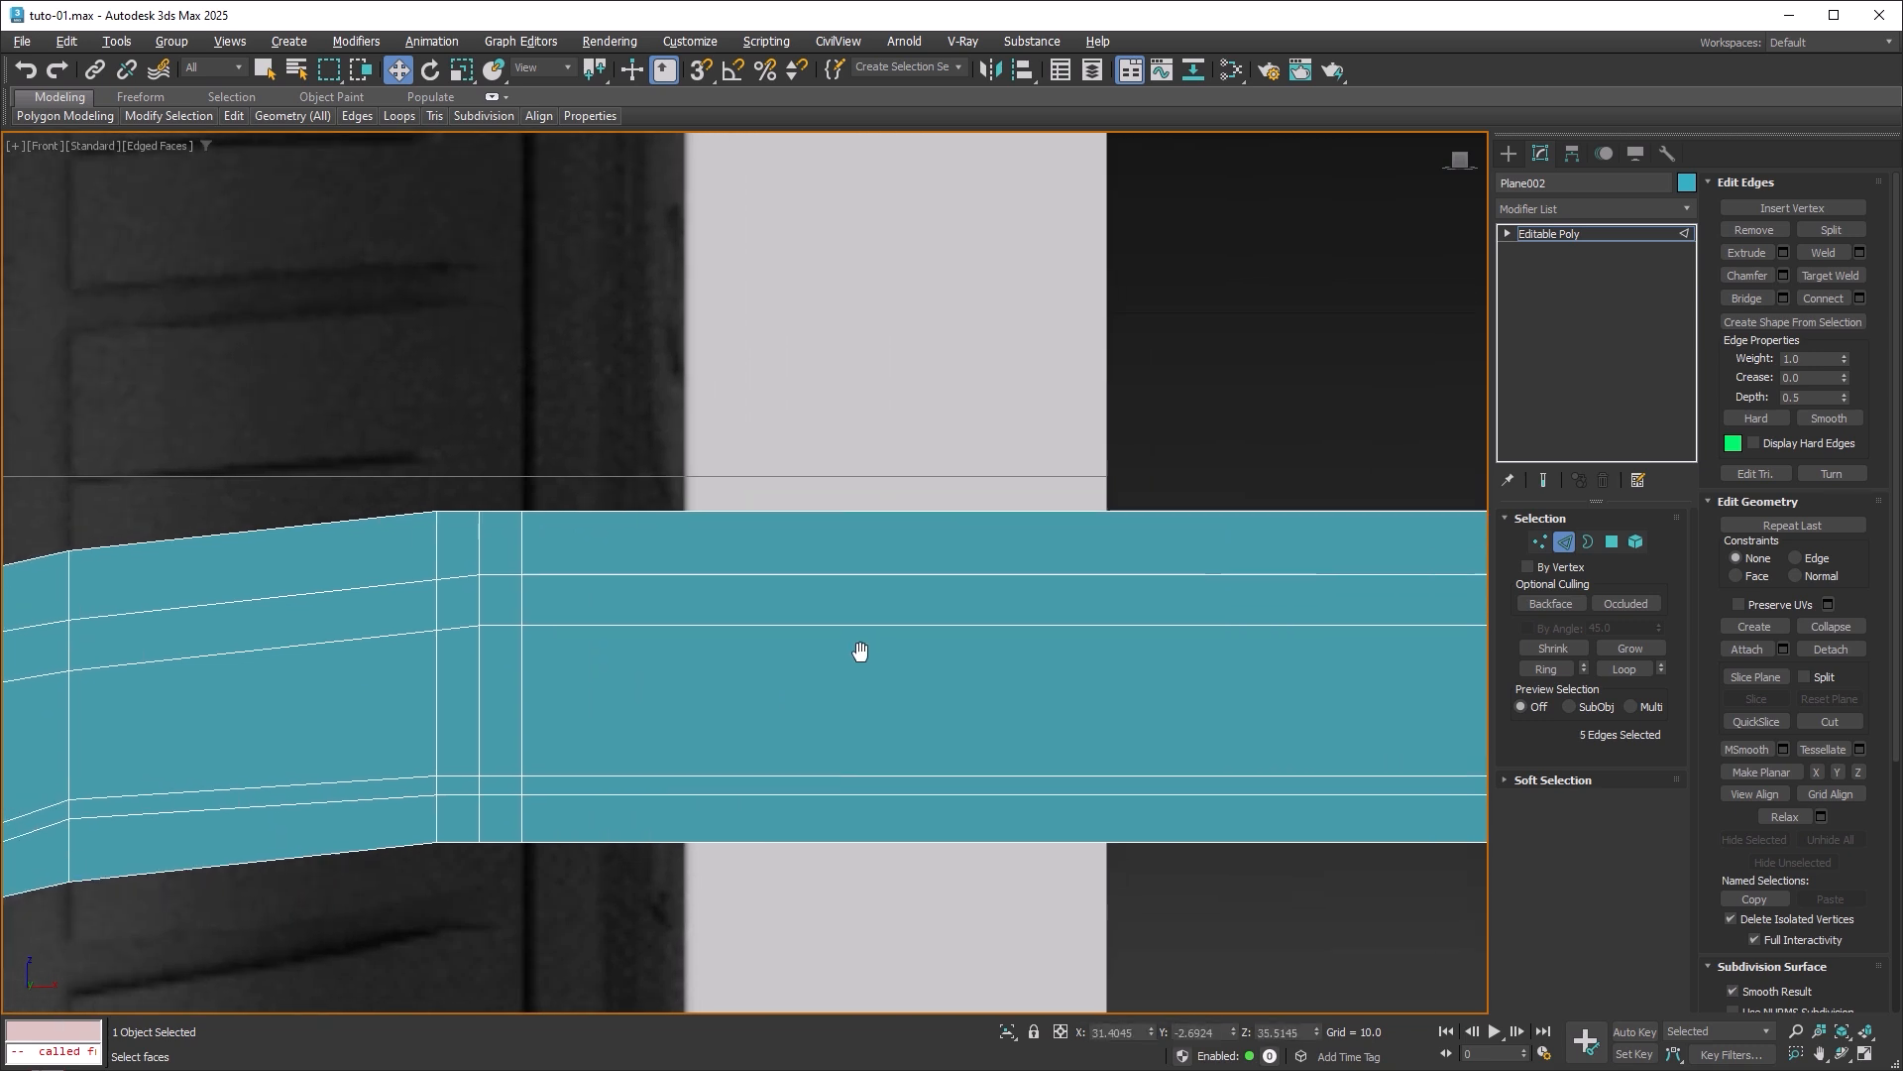
Move the right sidewall's new edge loop along X to just outside the right seam, at about X 14.74.
{"action": "scroll", "coordinate": [860, 652], "scroll_direction": "down", "scroll_amount": 3}
{"action": "left_click_drag", "start_coordinate": [1461, 673], "coordinate": [776, 659]}
{"action": "scroll", "coordinate": [809, 652], "scroll_direction": "up", "scroll_amount": 5}
{"action": "middle_click_drag", "start_coordinate": [809, 651], "coordinate": [908, 485]}
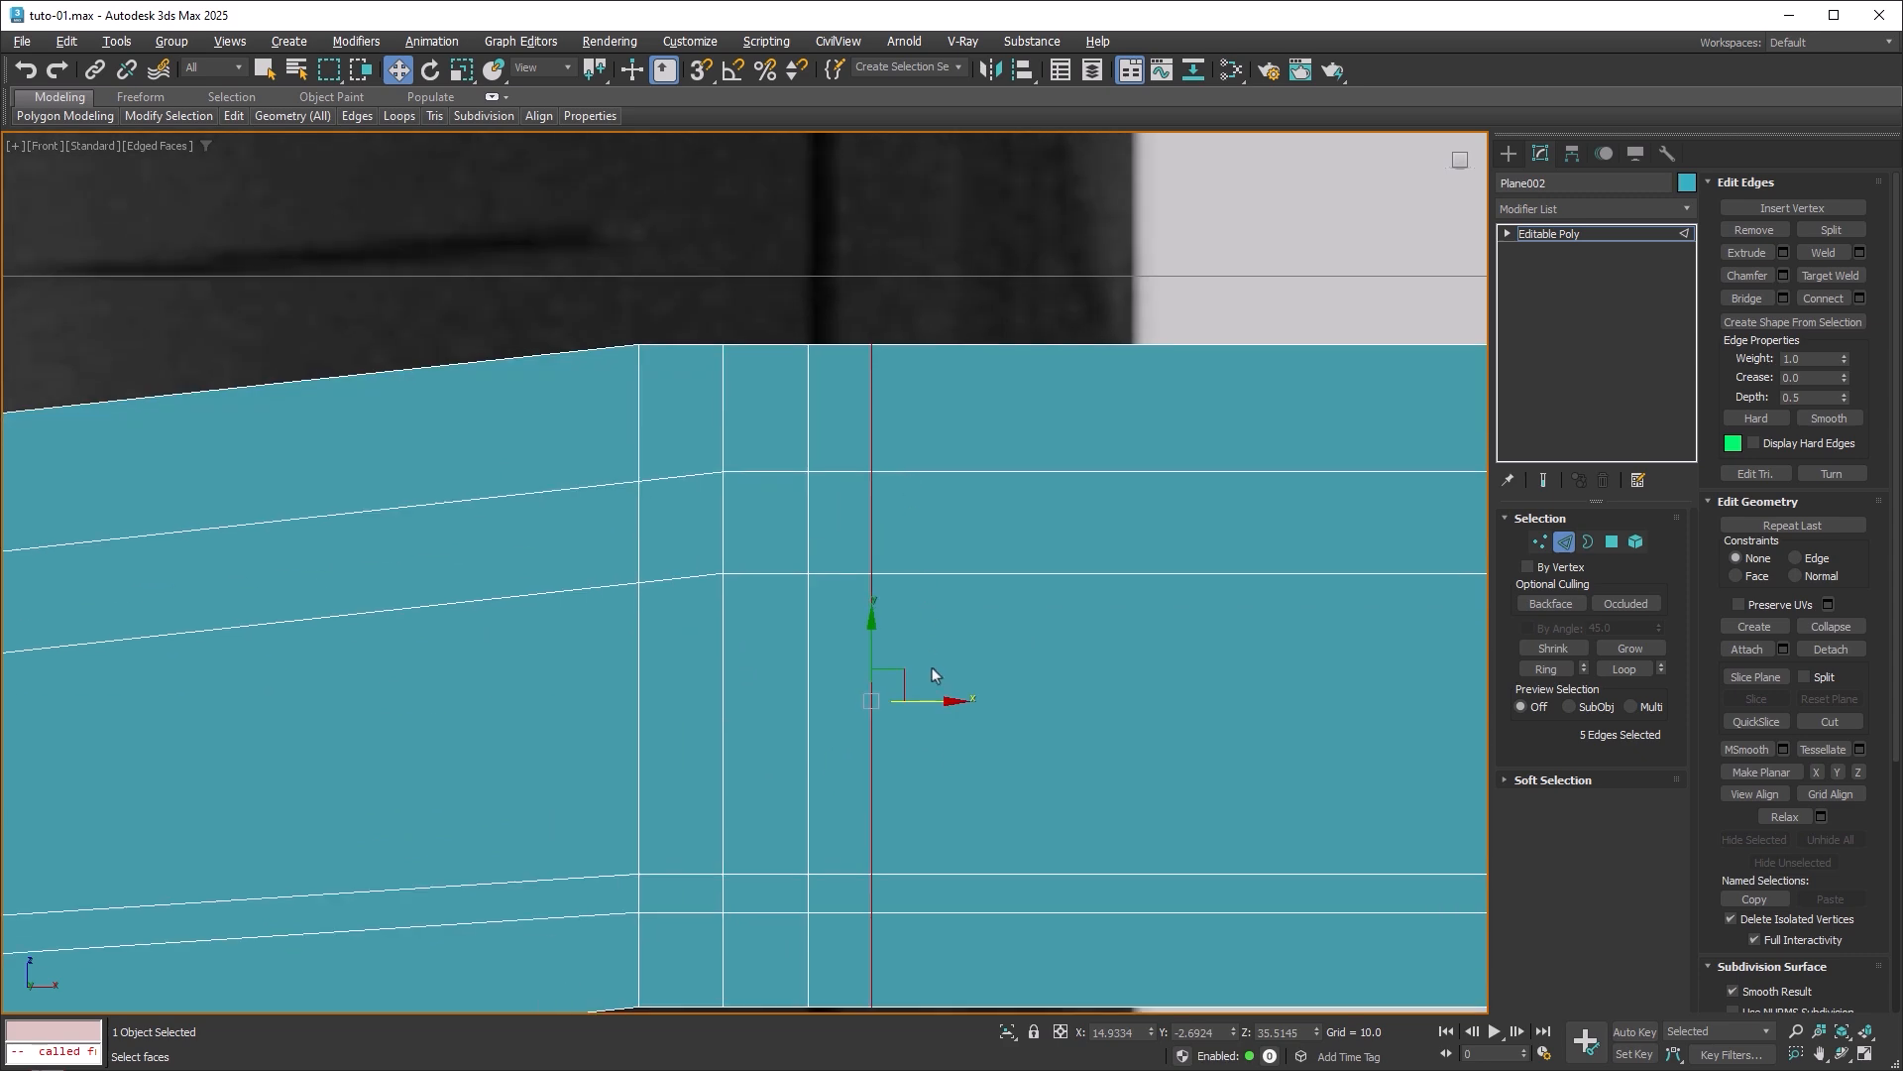
{"action": "left_click_drag", "start_coordinate": [929, 697], "coordinate": [896, 697]}
{"action": "scroll", "coordinate": [998, 578], "scroll_direction": "down", "scroll_amount": 6}
{"action": "middle_click_drag", "start_coordinate": [997, 578], "coordinate": [1053, 604]}
{"action": "scroll", "coordinate": [1214, 523], "scroll_direction": "down", "scroll_amount": 4}
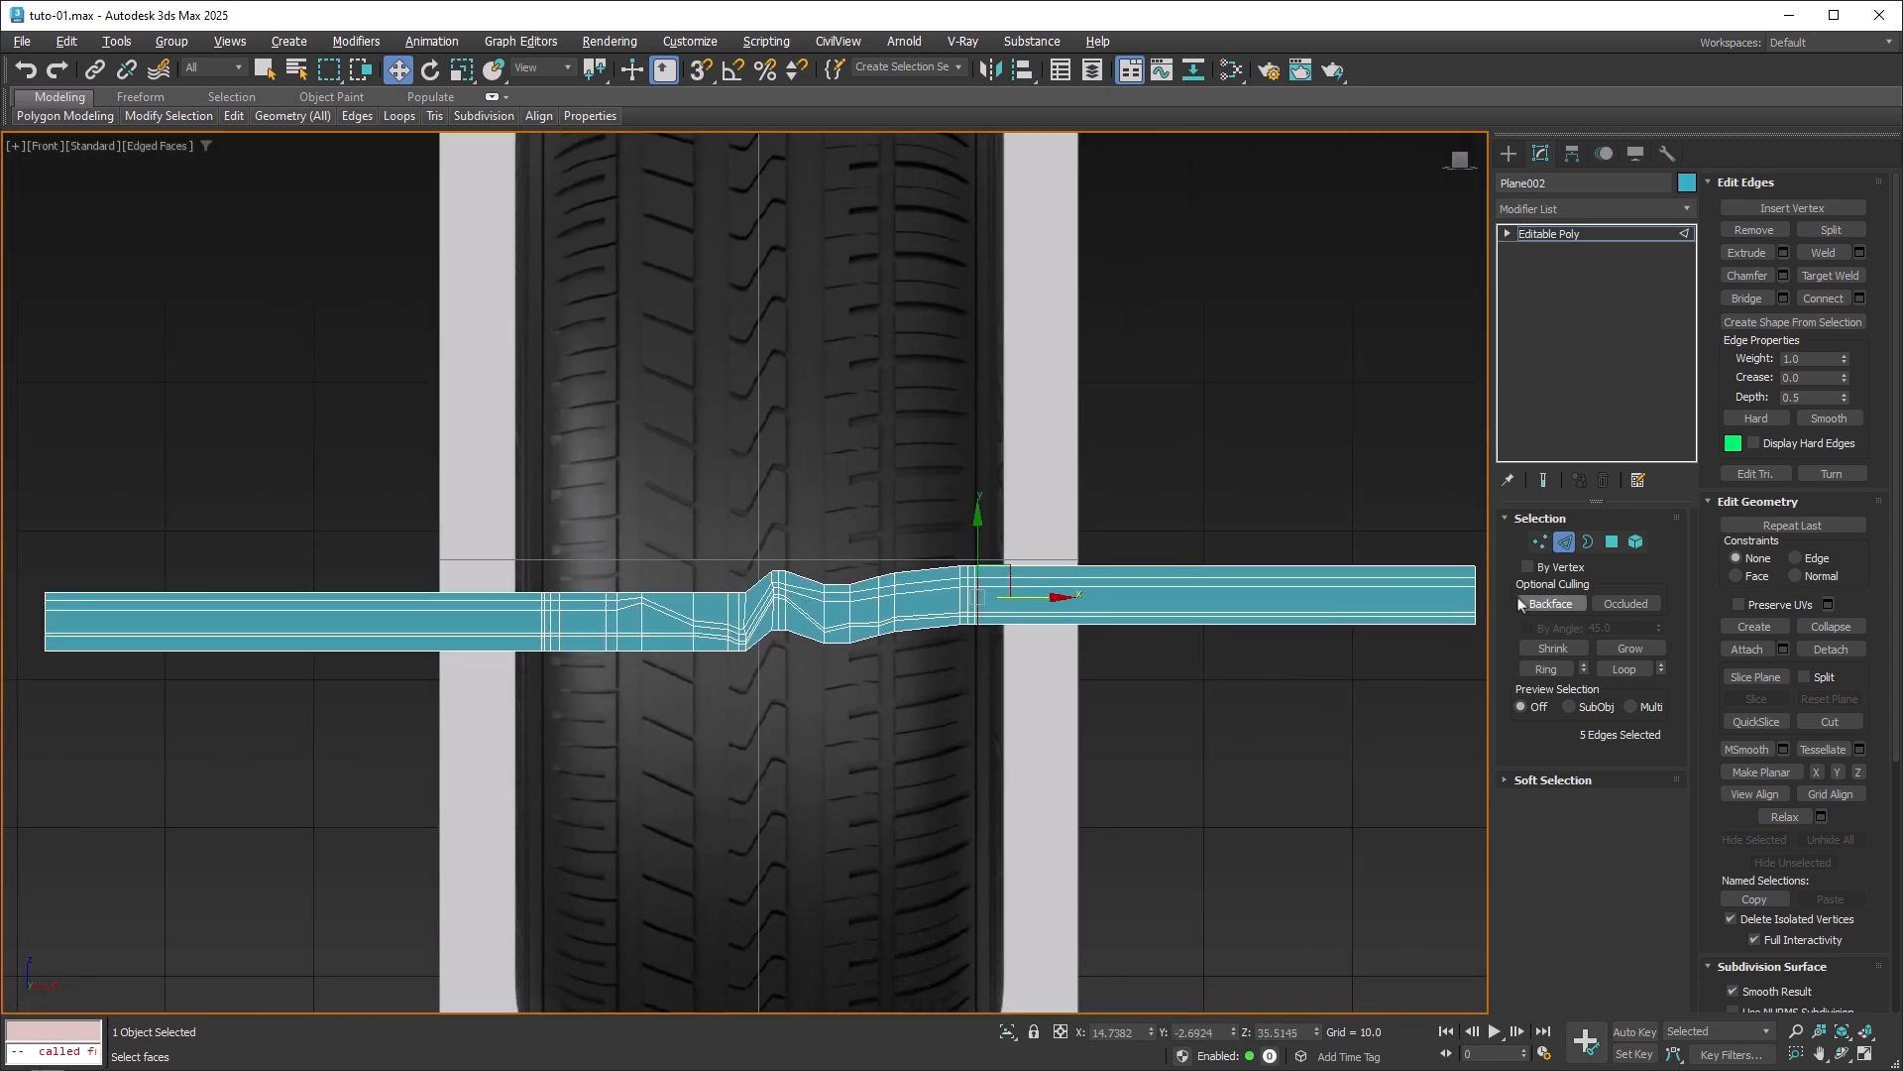
Turn on see-through display and select the five polygons in the narrow vertical strip at the left seam.
{"action": "left_click", "coordinate": [1612, 542]}
{"action": "scroll", "coordinate": [648, 604], "scroll_direction": "up", "scroll_amount": 10}
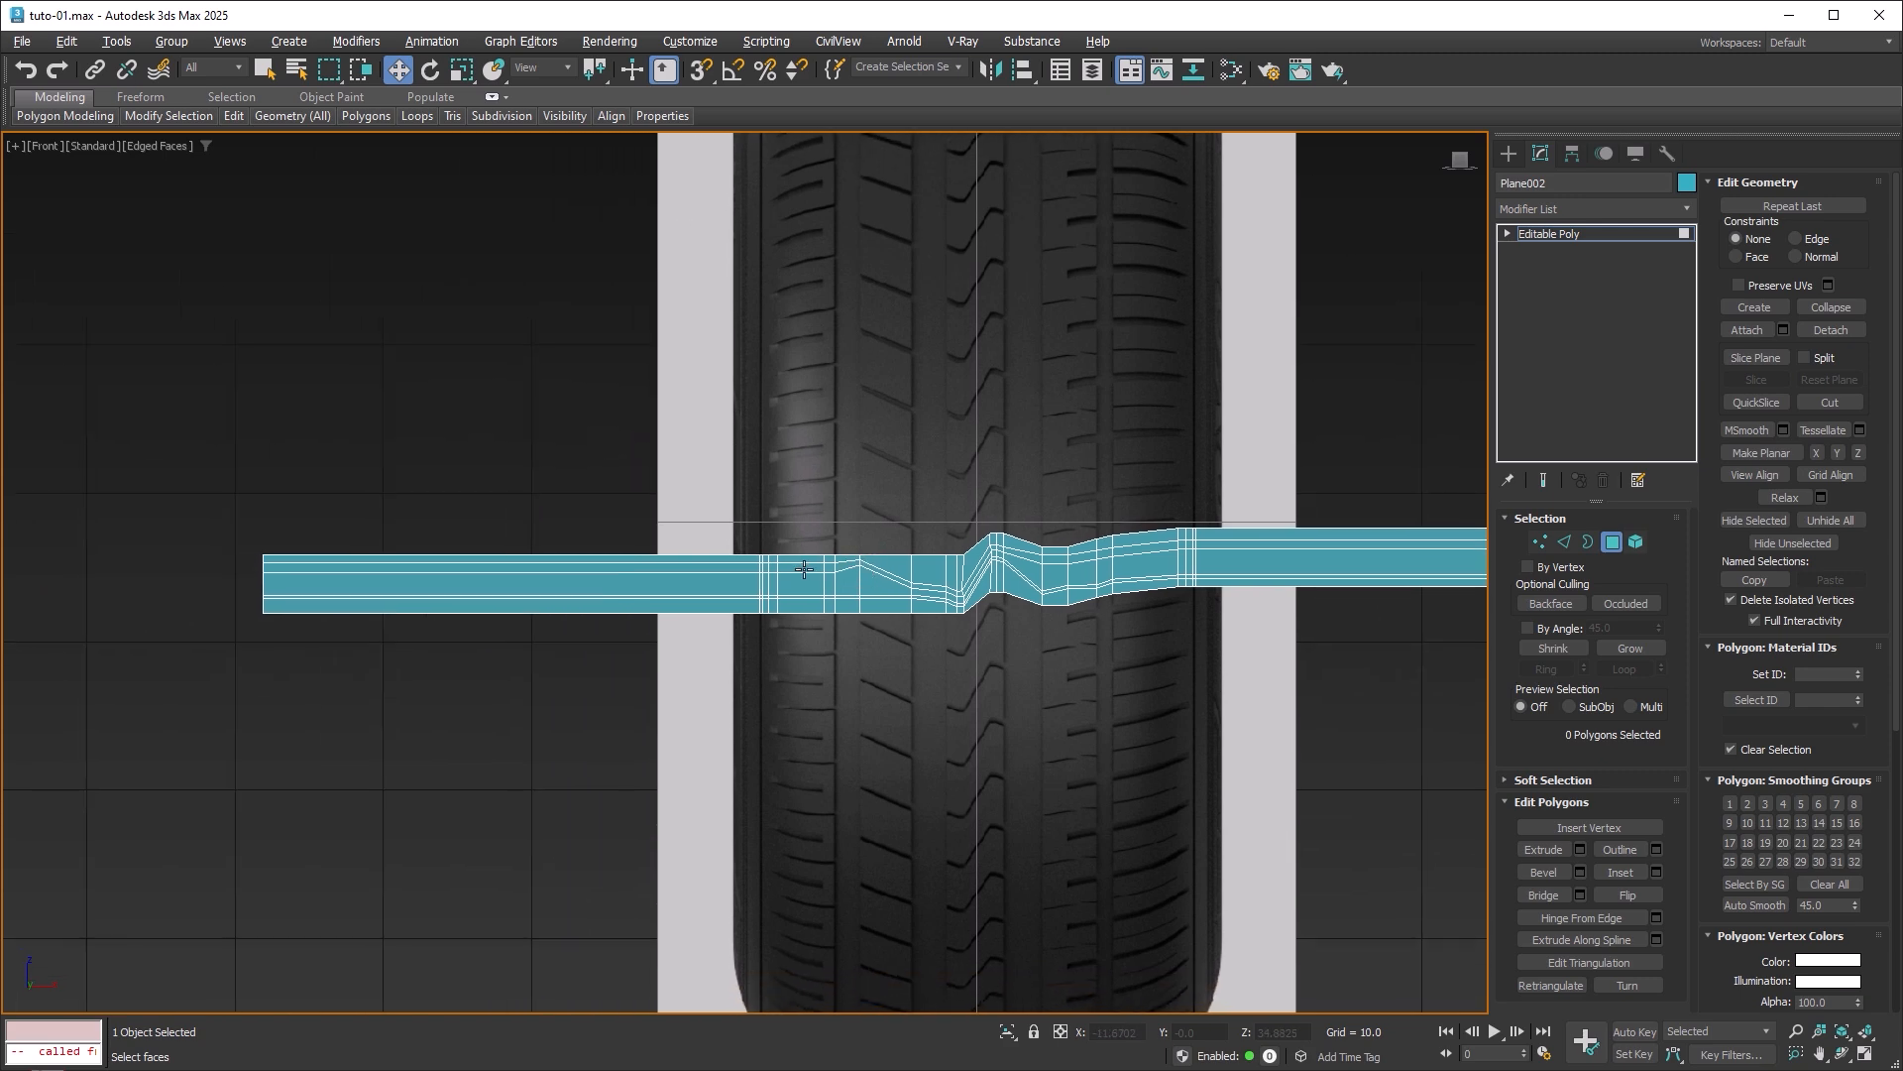
{"action": "scroll", "coordinate": [692, 506], "scroll_direction": "up", "scroll_amount": 3}
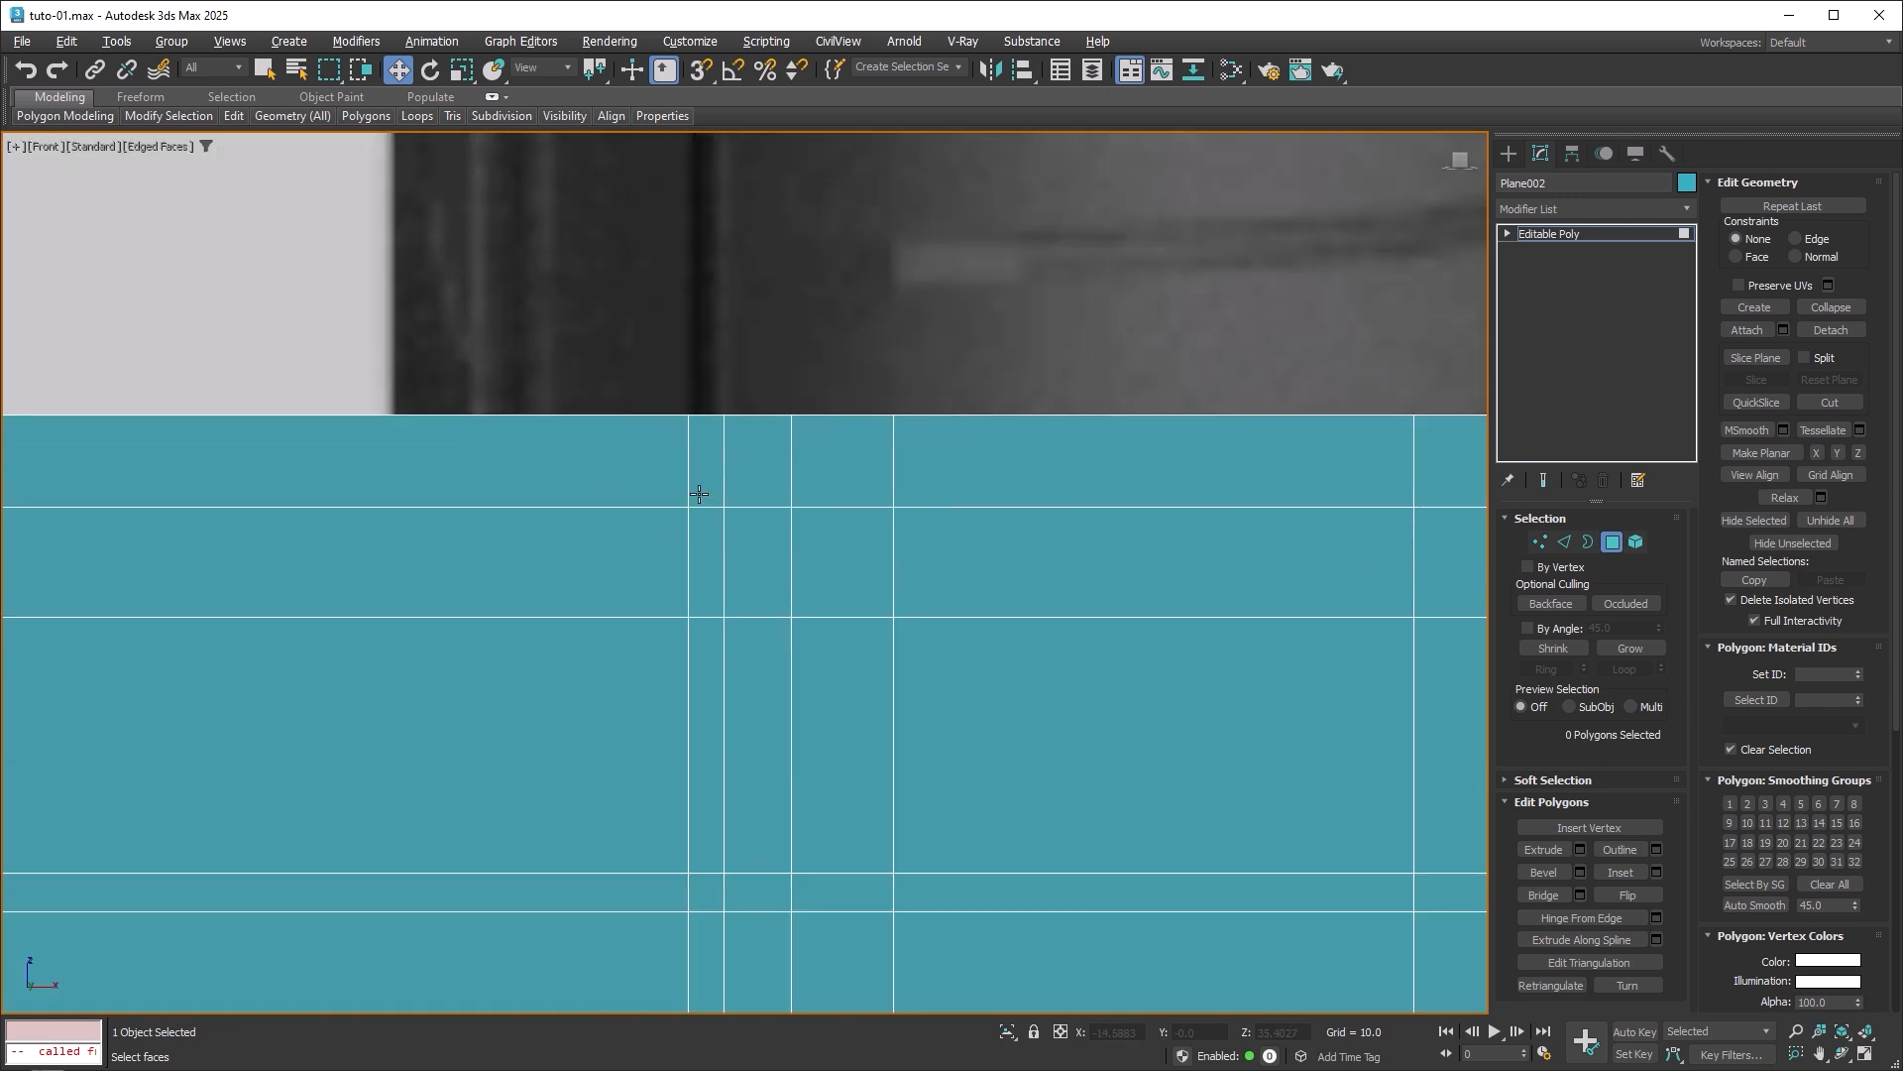
{"action": "scroll", "coordinate": [714, 456], "scroll_direction": "down", "scroll_amount": 3}
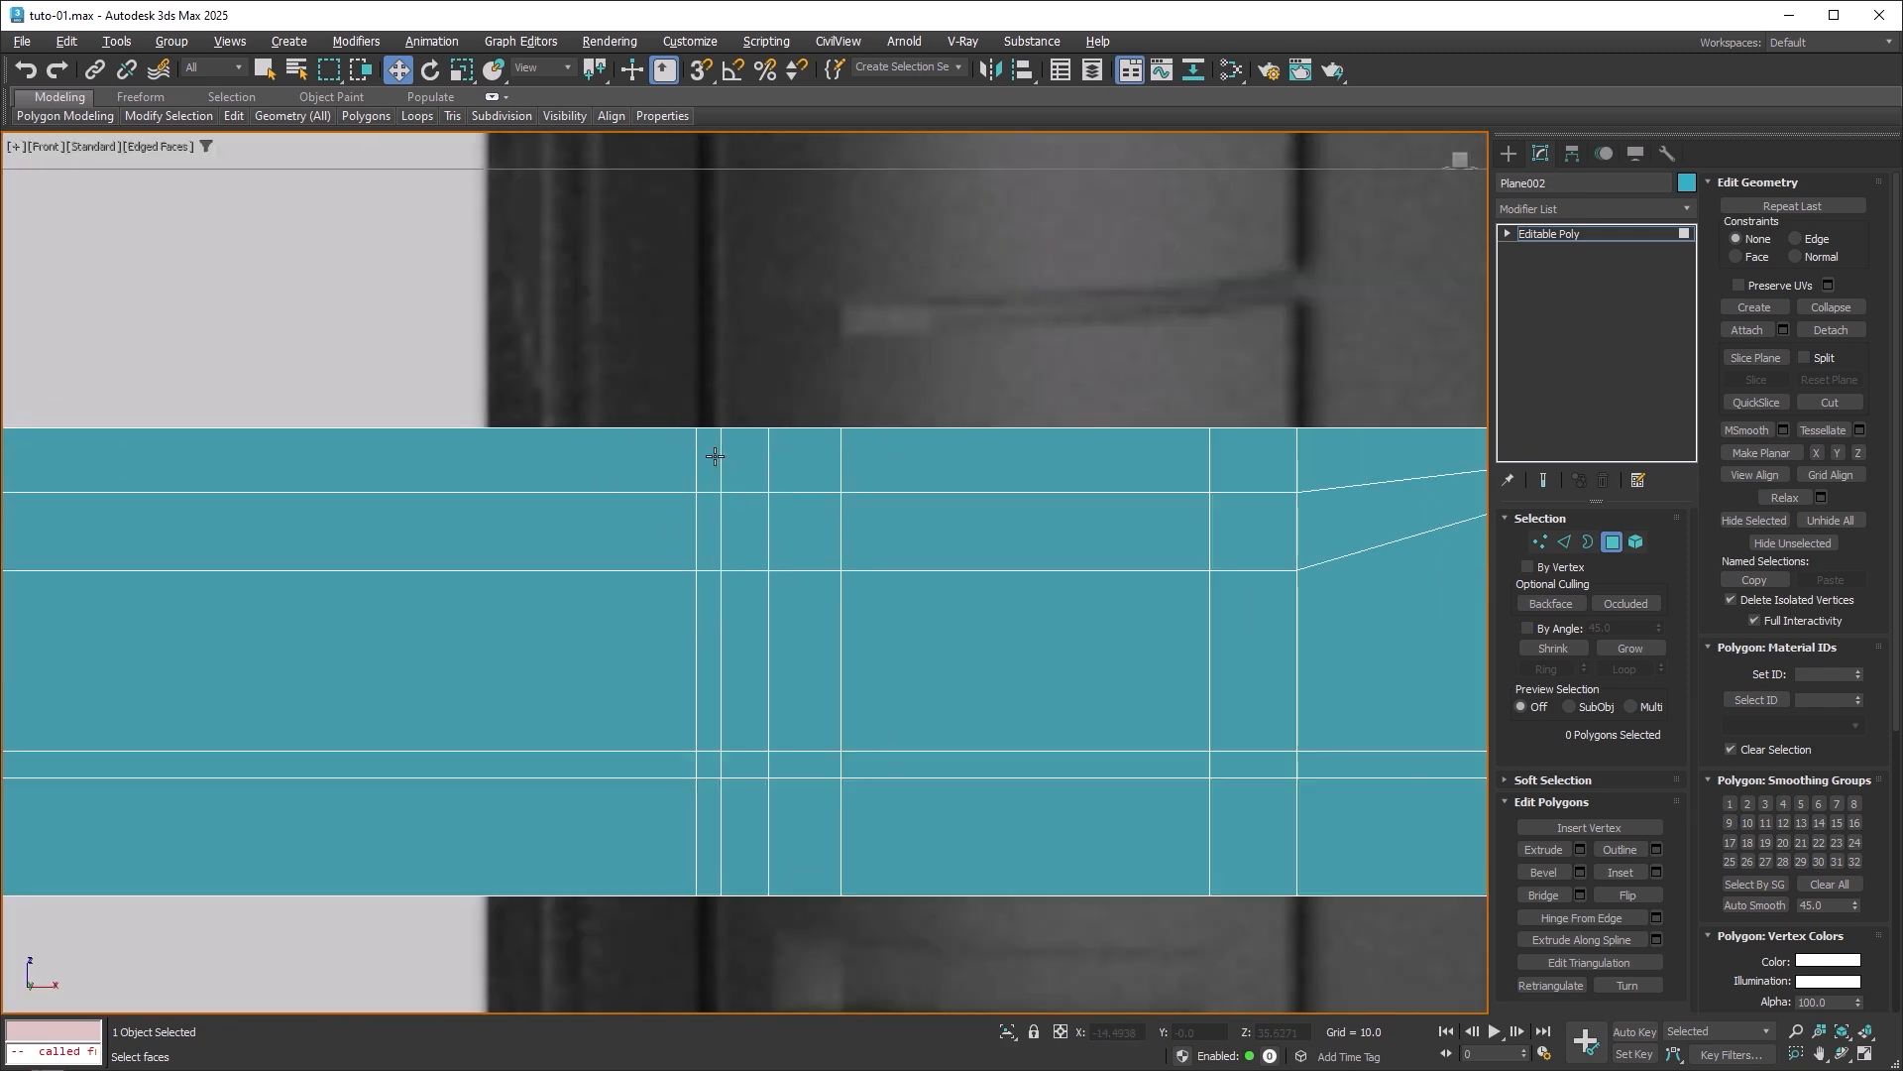
{"action": "key", "text": "alt+x"}
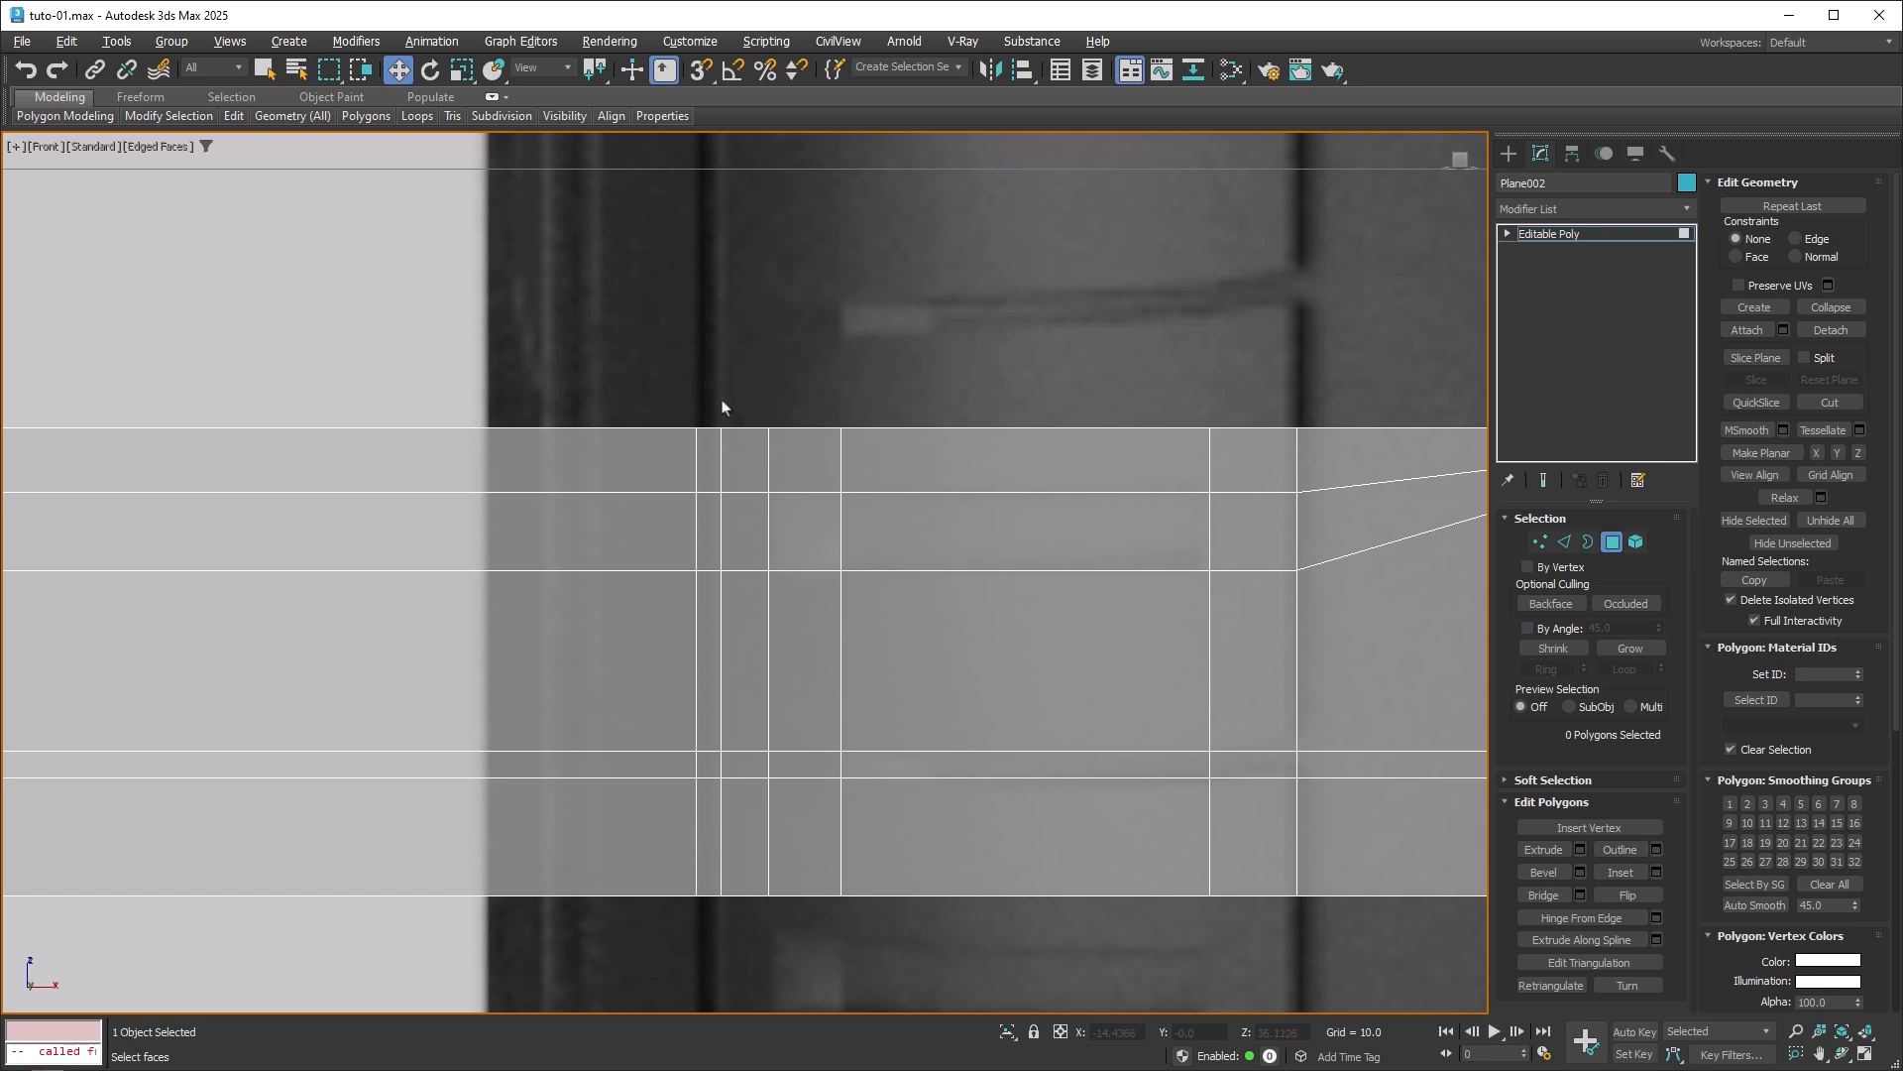
{"action": "left_click_drag", "start_coordinate": [712, 400], "coordinate": [714, 907]}
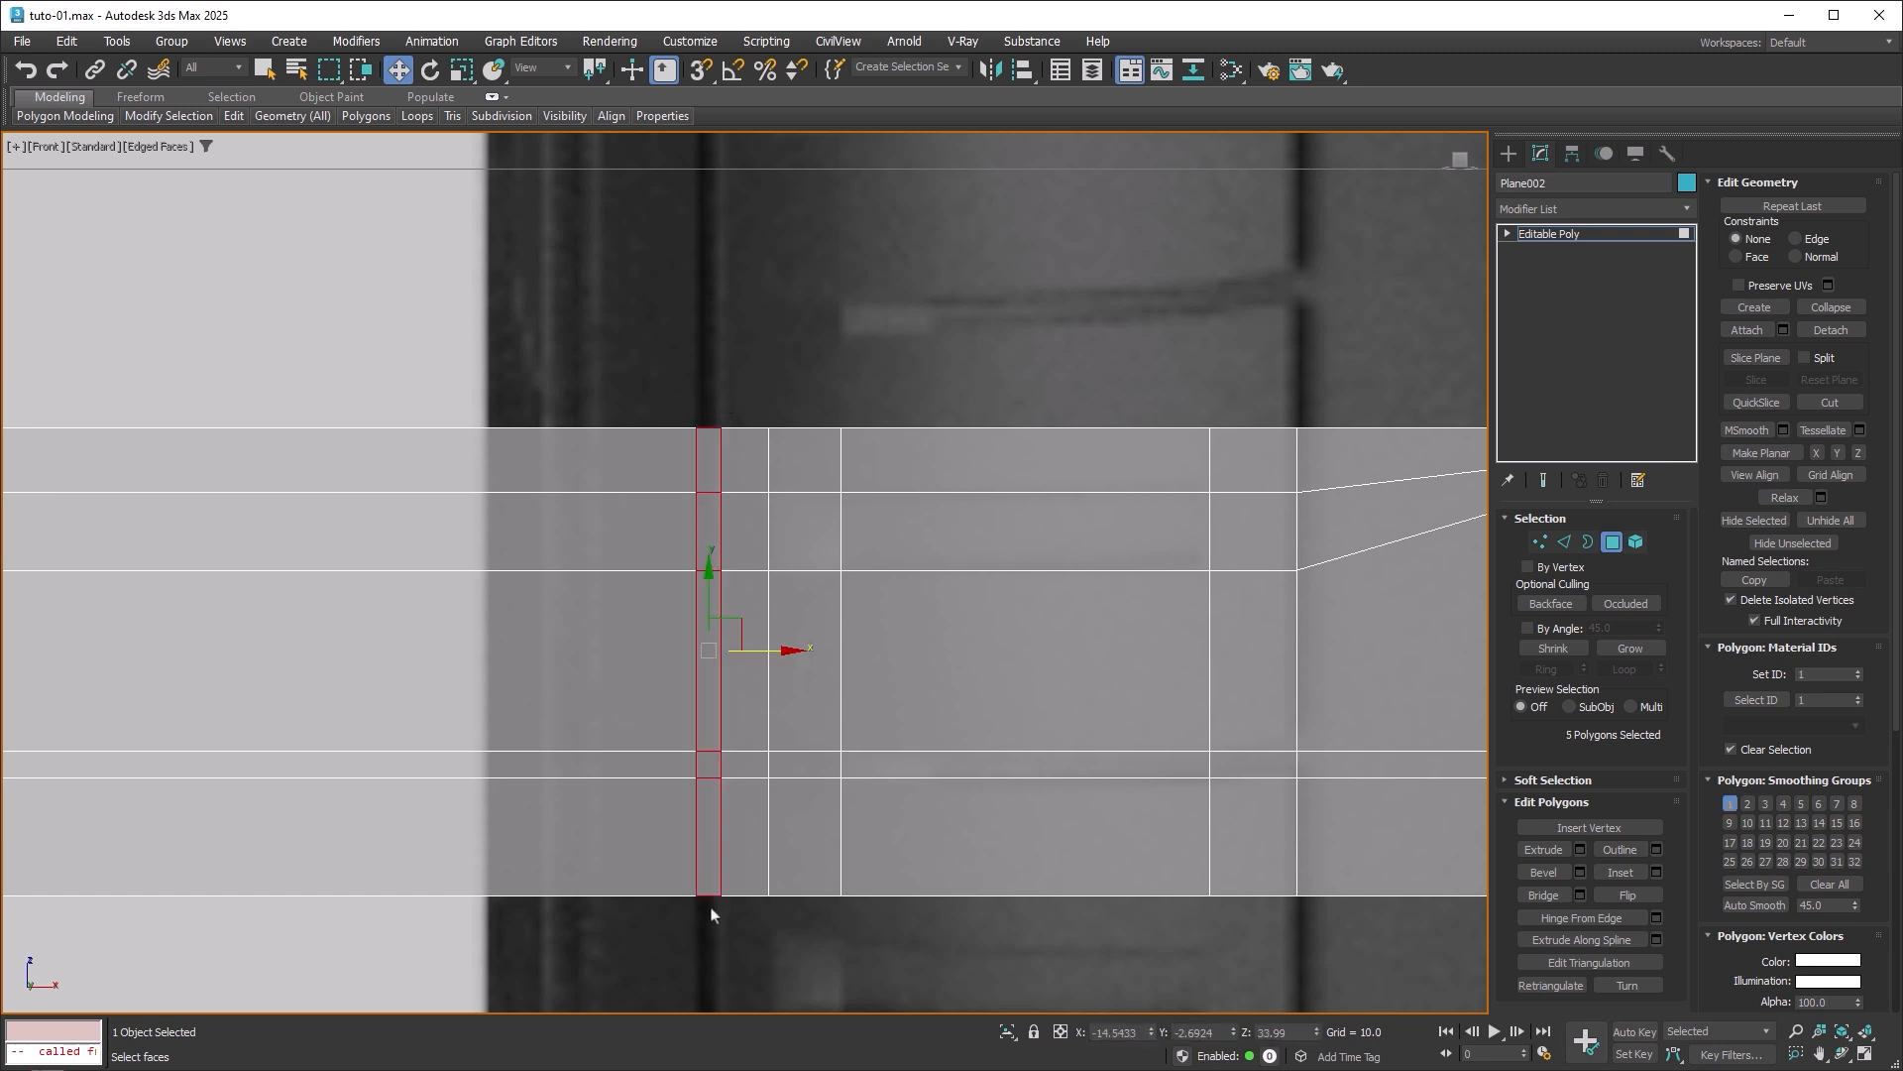
Add the left block's two upper and two lower horizontal groove polygons and the adjoining full-height groove column to the selection.
{"action": "left_click", "coordinate": [823, 538], "text": "ctrl"}
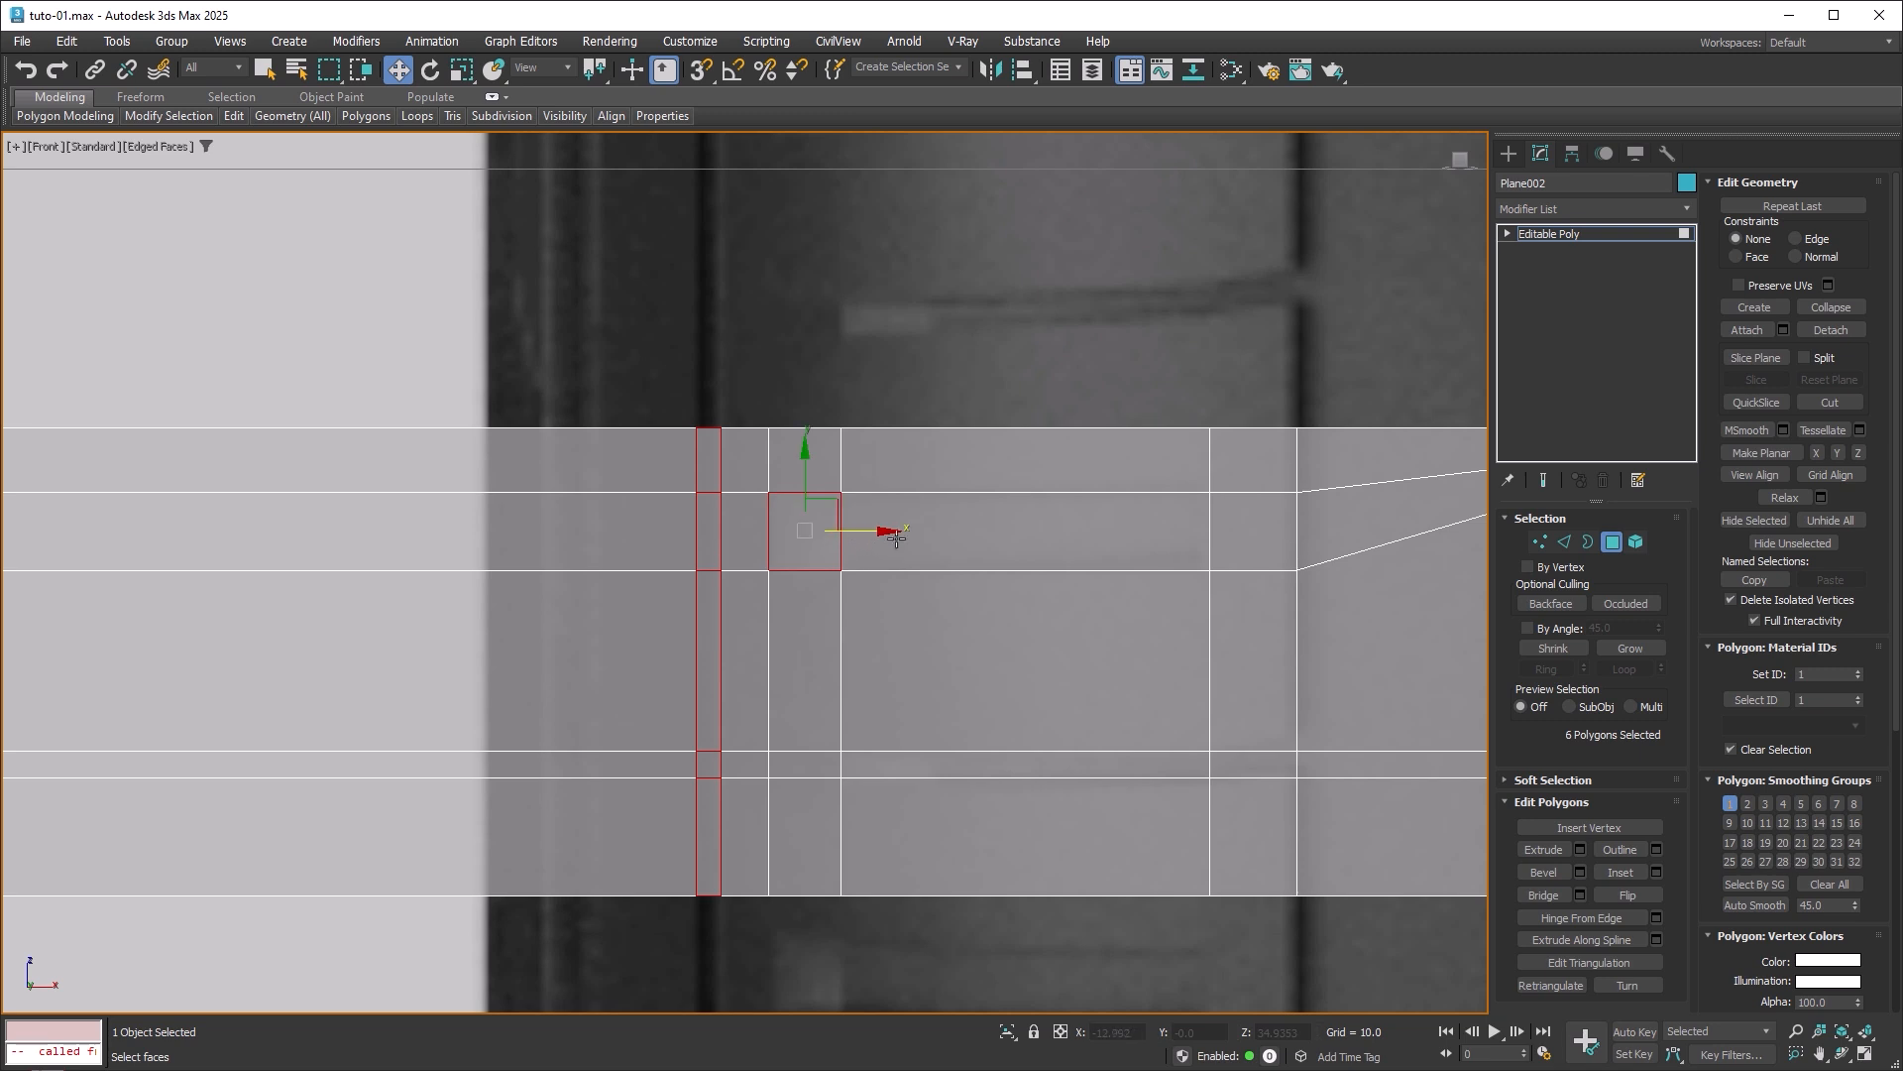
{"action": "left_click", "coordinate": [1029, 546], "text": "ctrl"}
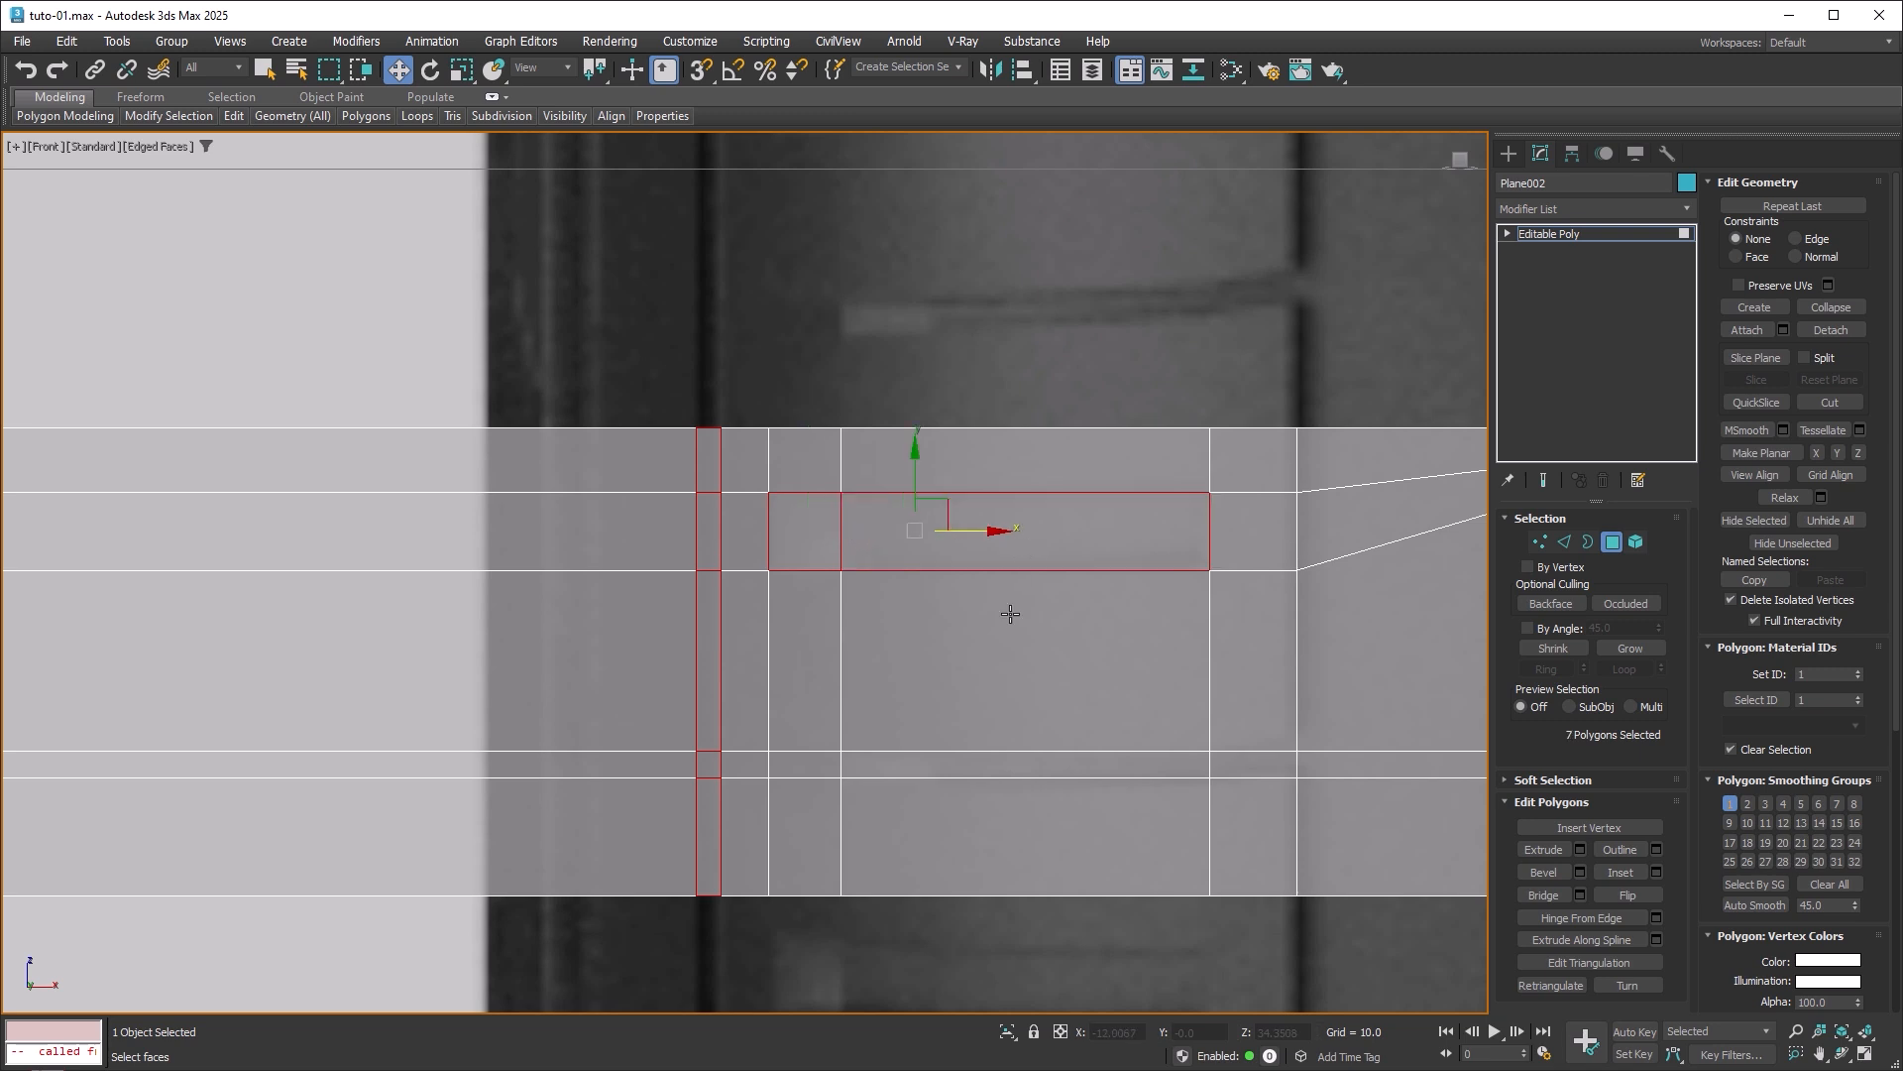
{"action": "scroll", "coordinate": [1001, 656], "scroll_direction": "down", "scroll_amount": 2}
{"action": "middle_click_drag", "start_coordinate": [1069, 670], "coordinate": [987, 615]}
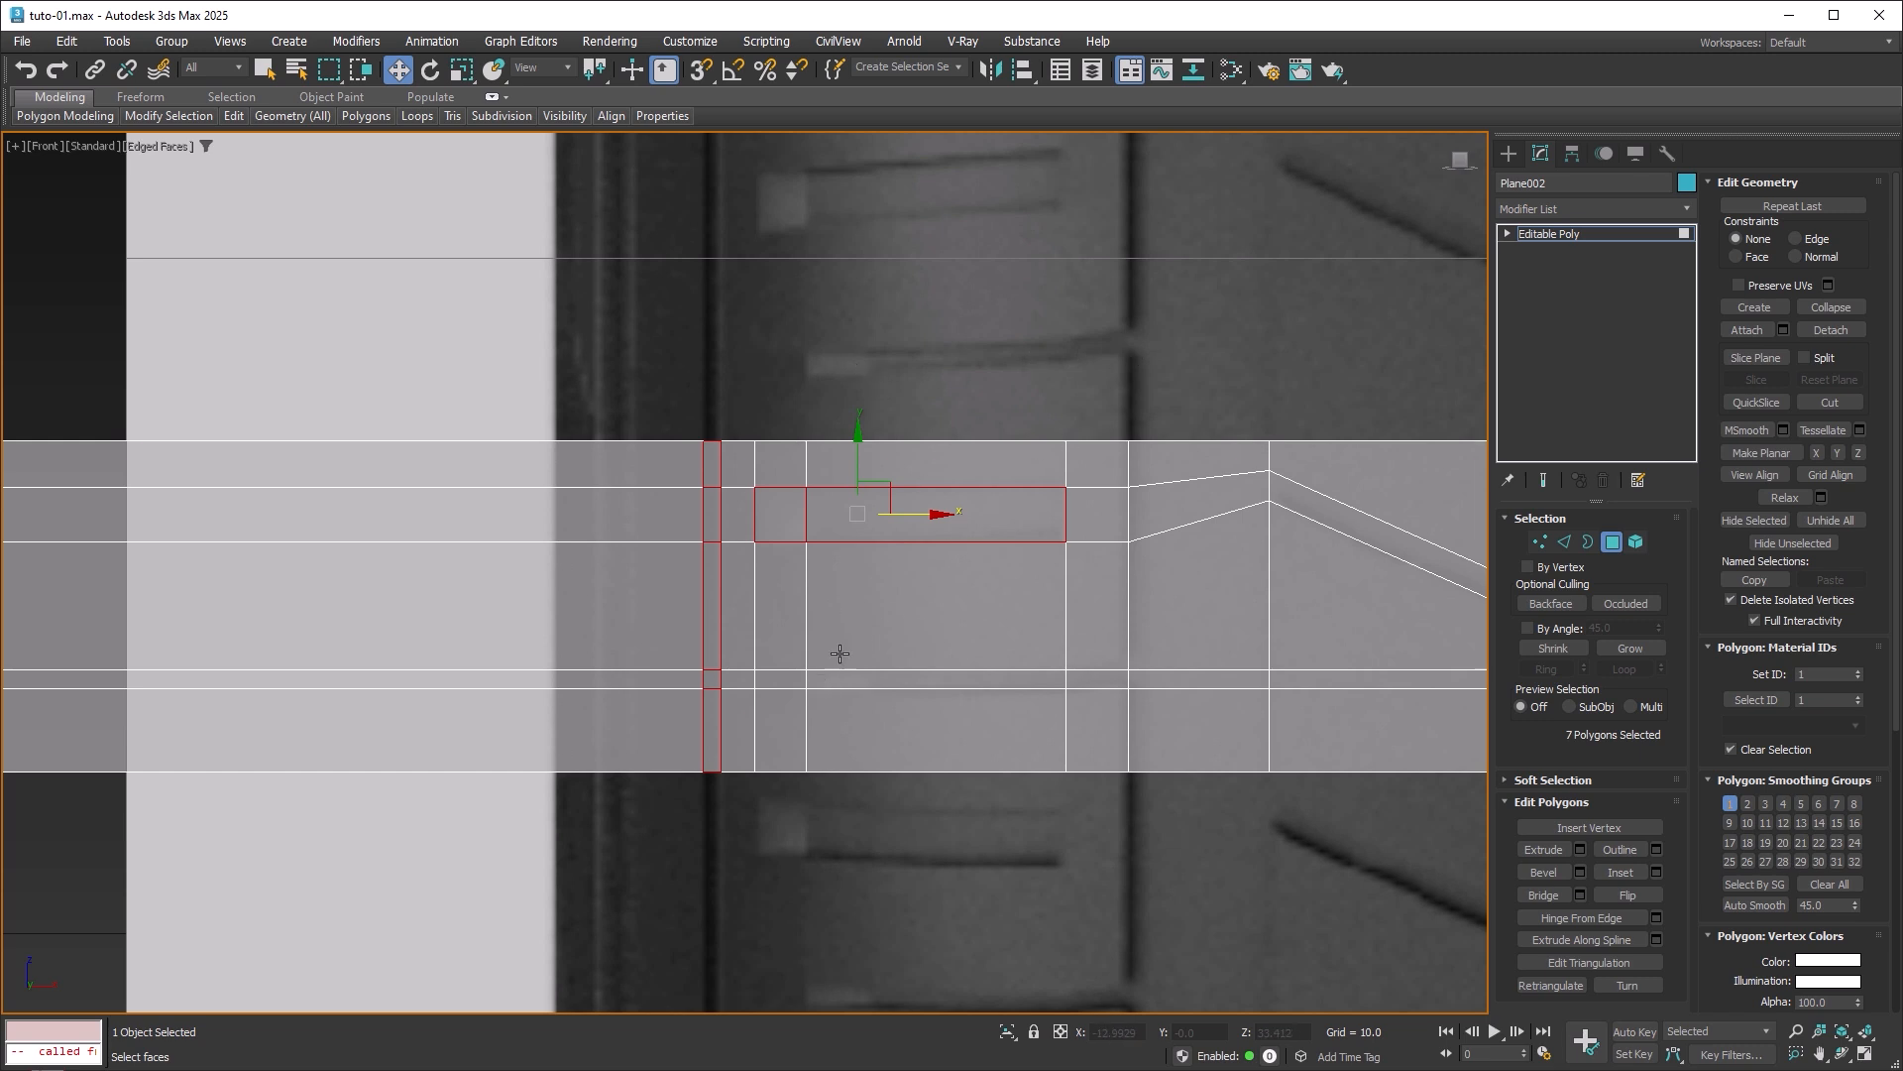
{"action": "left_click", "coordinate": [860, 679], "text": "ctrl"}
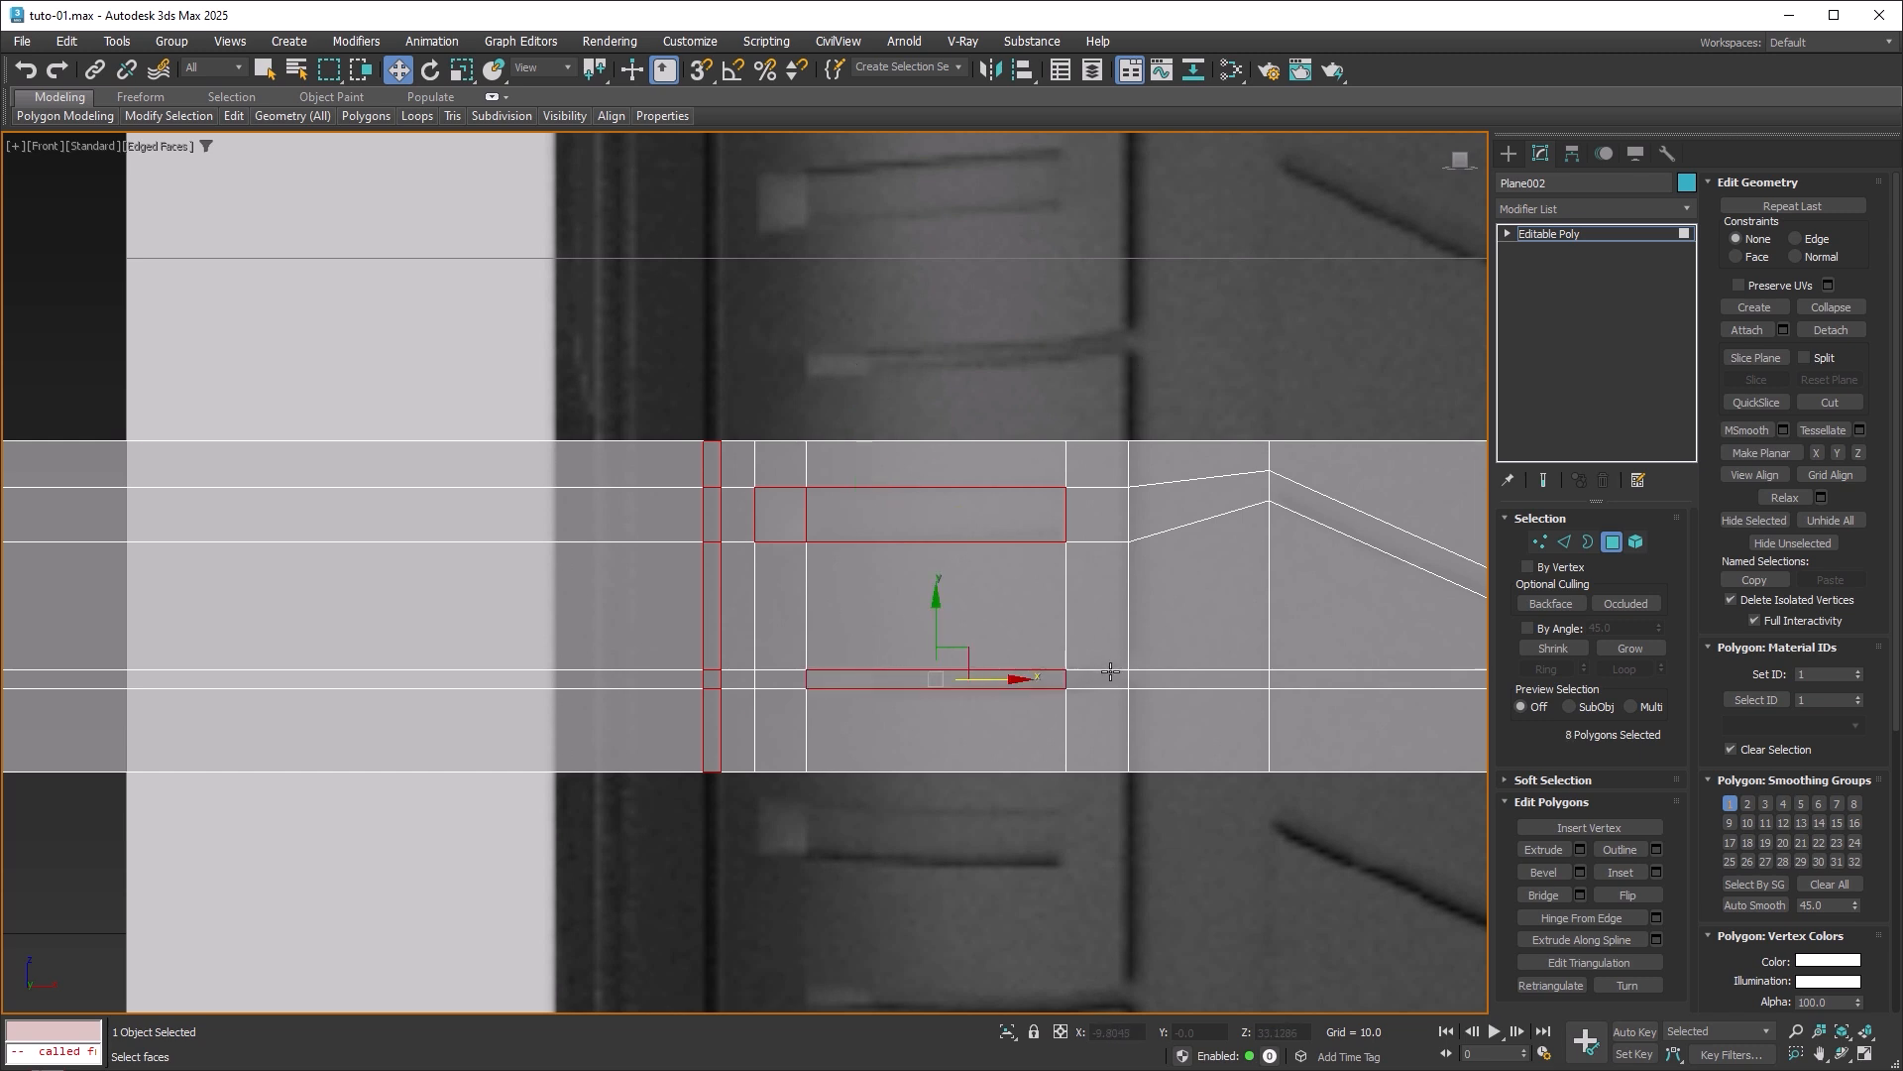
{"action": "left_click", "coordinate": [1100, 679], "text": "ctrl"}
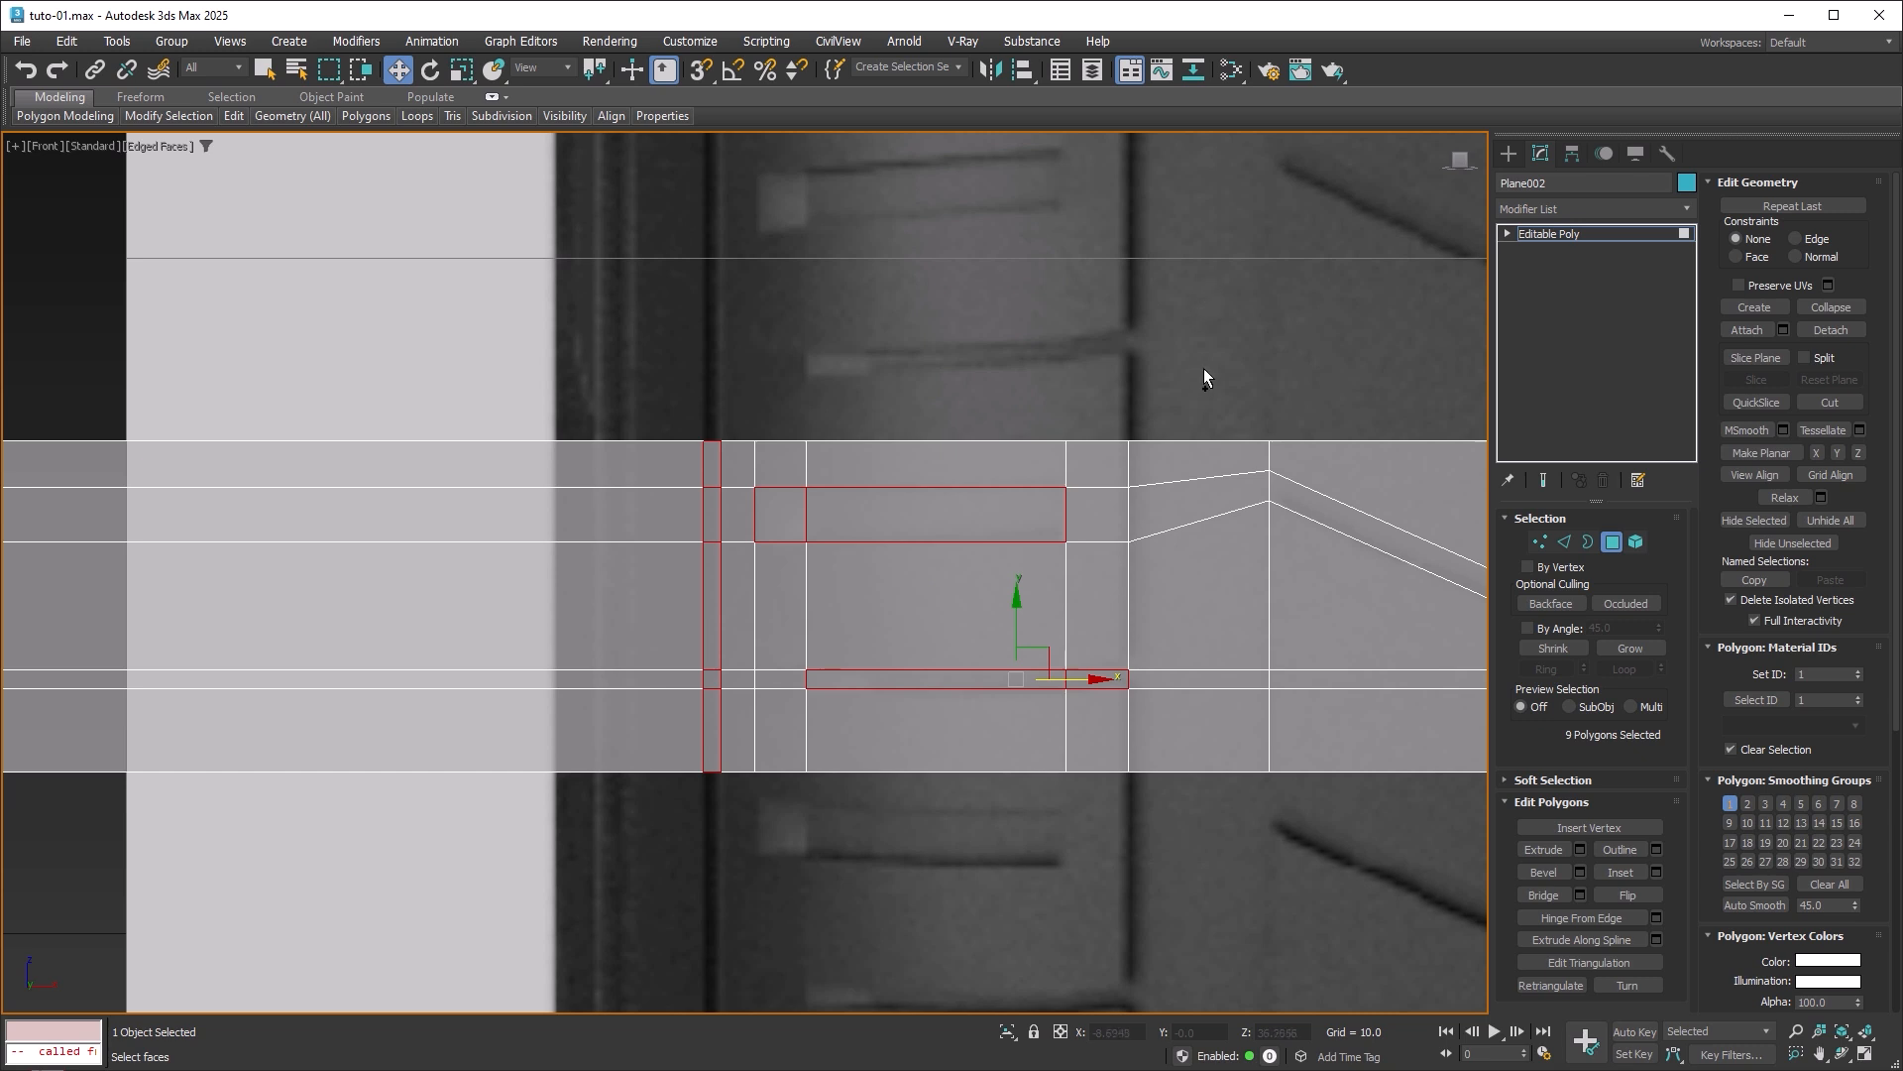
{"action": "left_click_drag", "start_coordinate": [1228, 426], "coordinate": [1177, 844], "text": "ctrl"}
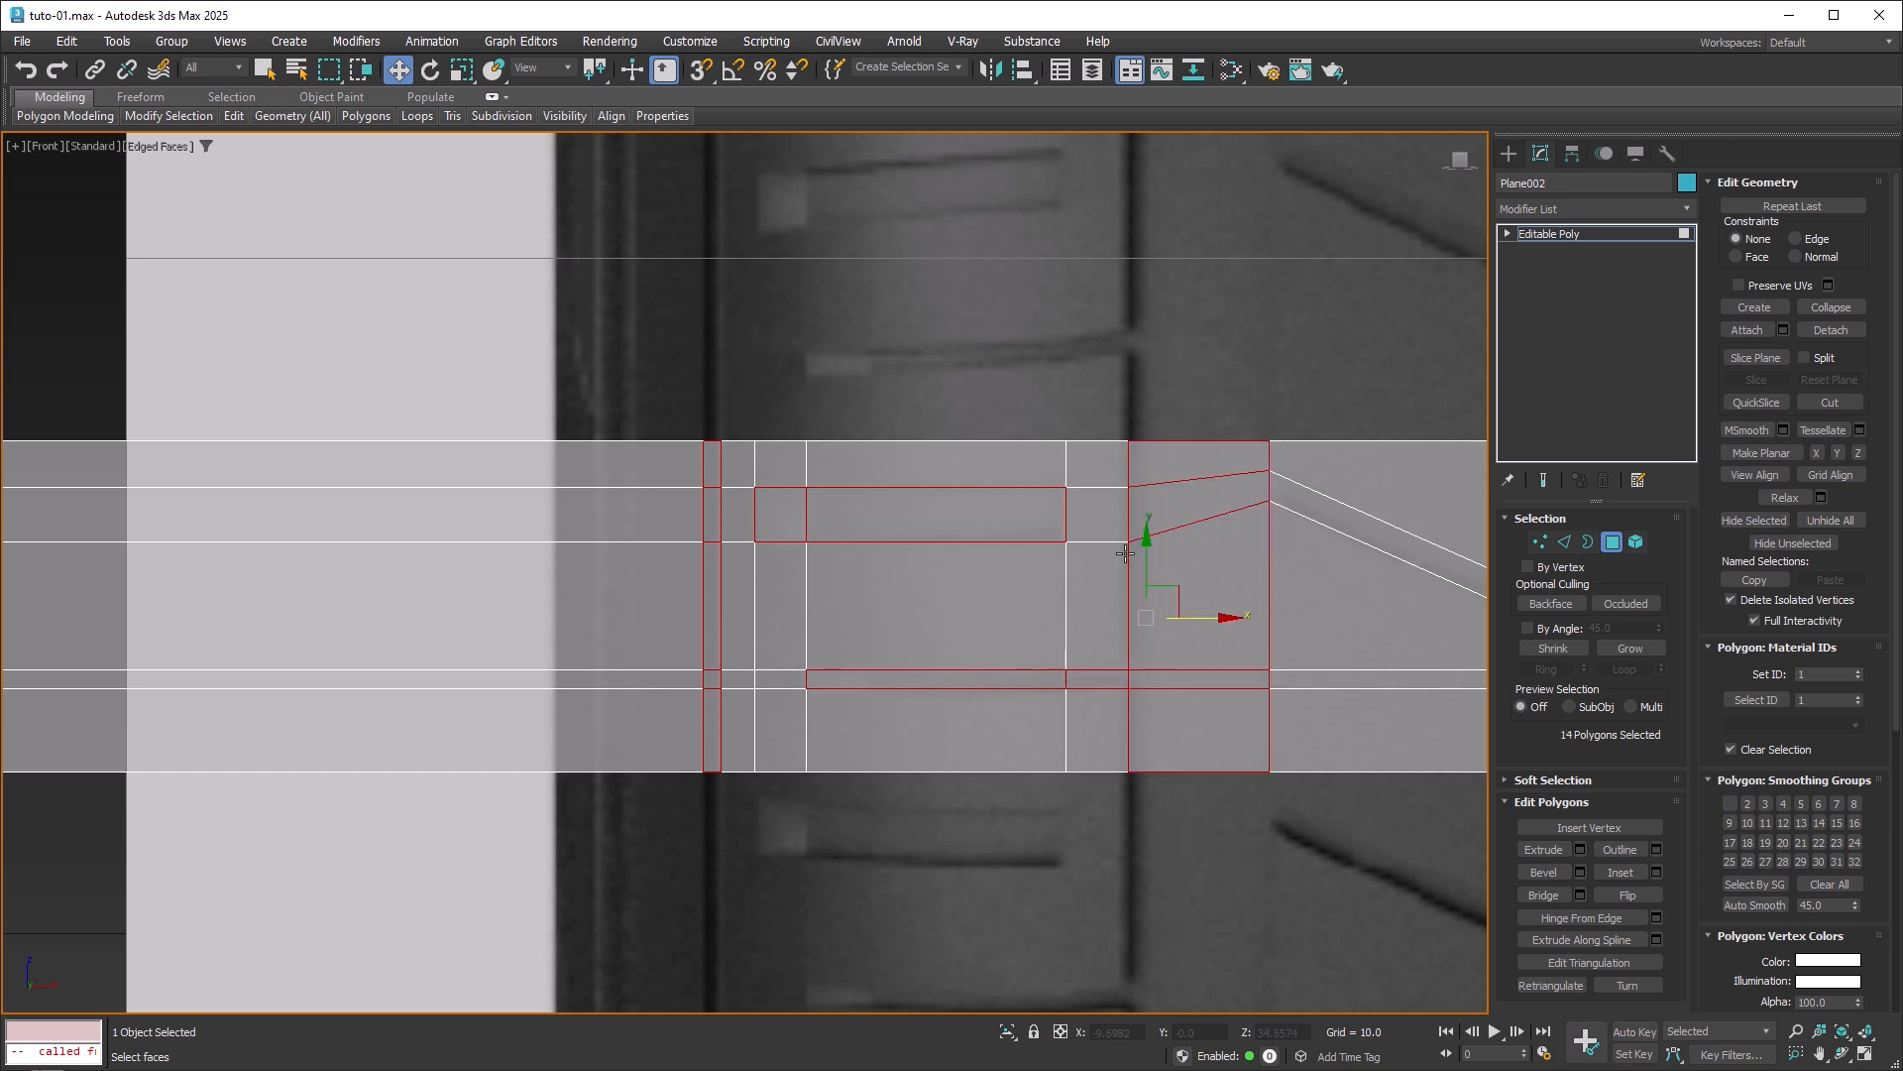
{"action": "middle_click_drag", "start_coordinate": [1124, 553], "coordinate": [989, 559]}
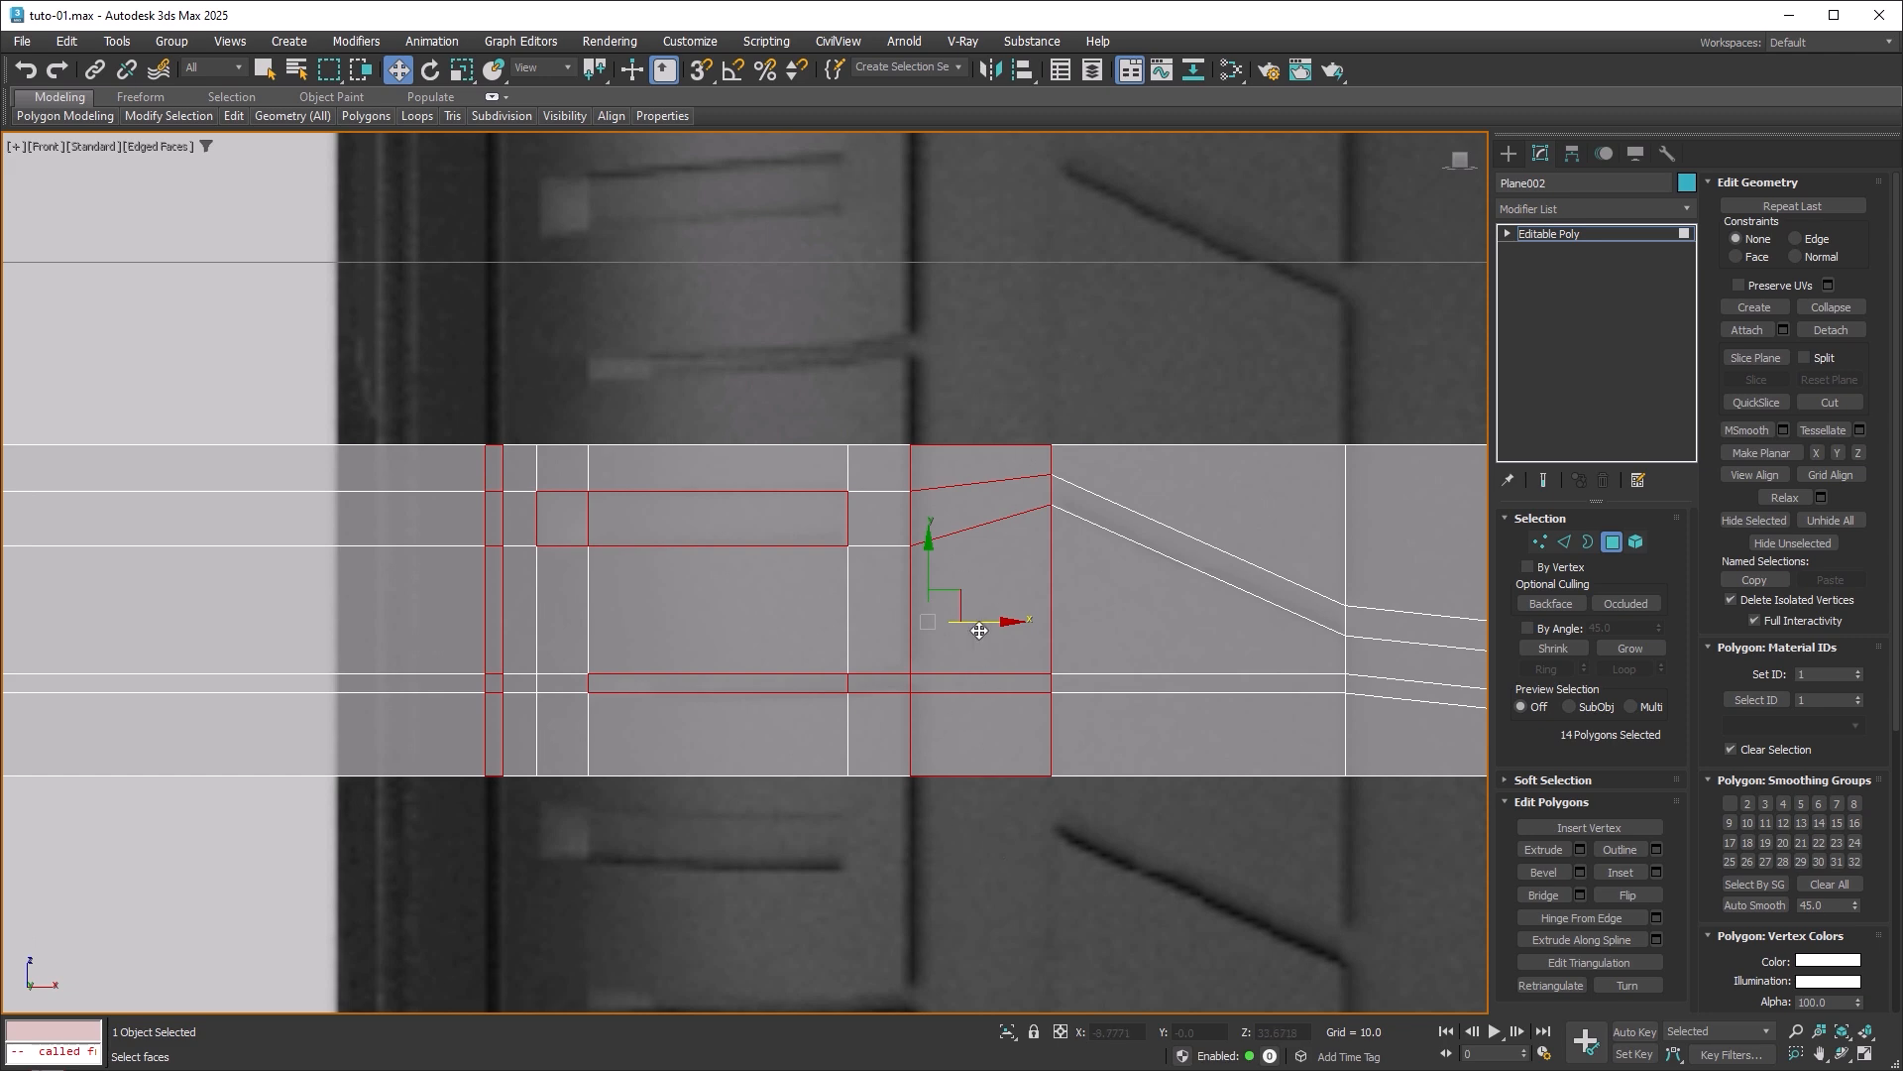
Enable Shade Selected Faces in the Front viewport's active viewport preferences.
{"action": "left_click", "coordinate": [99, 151]}
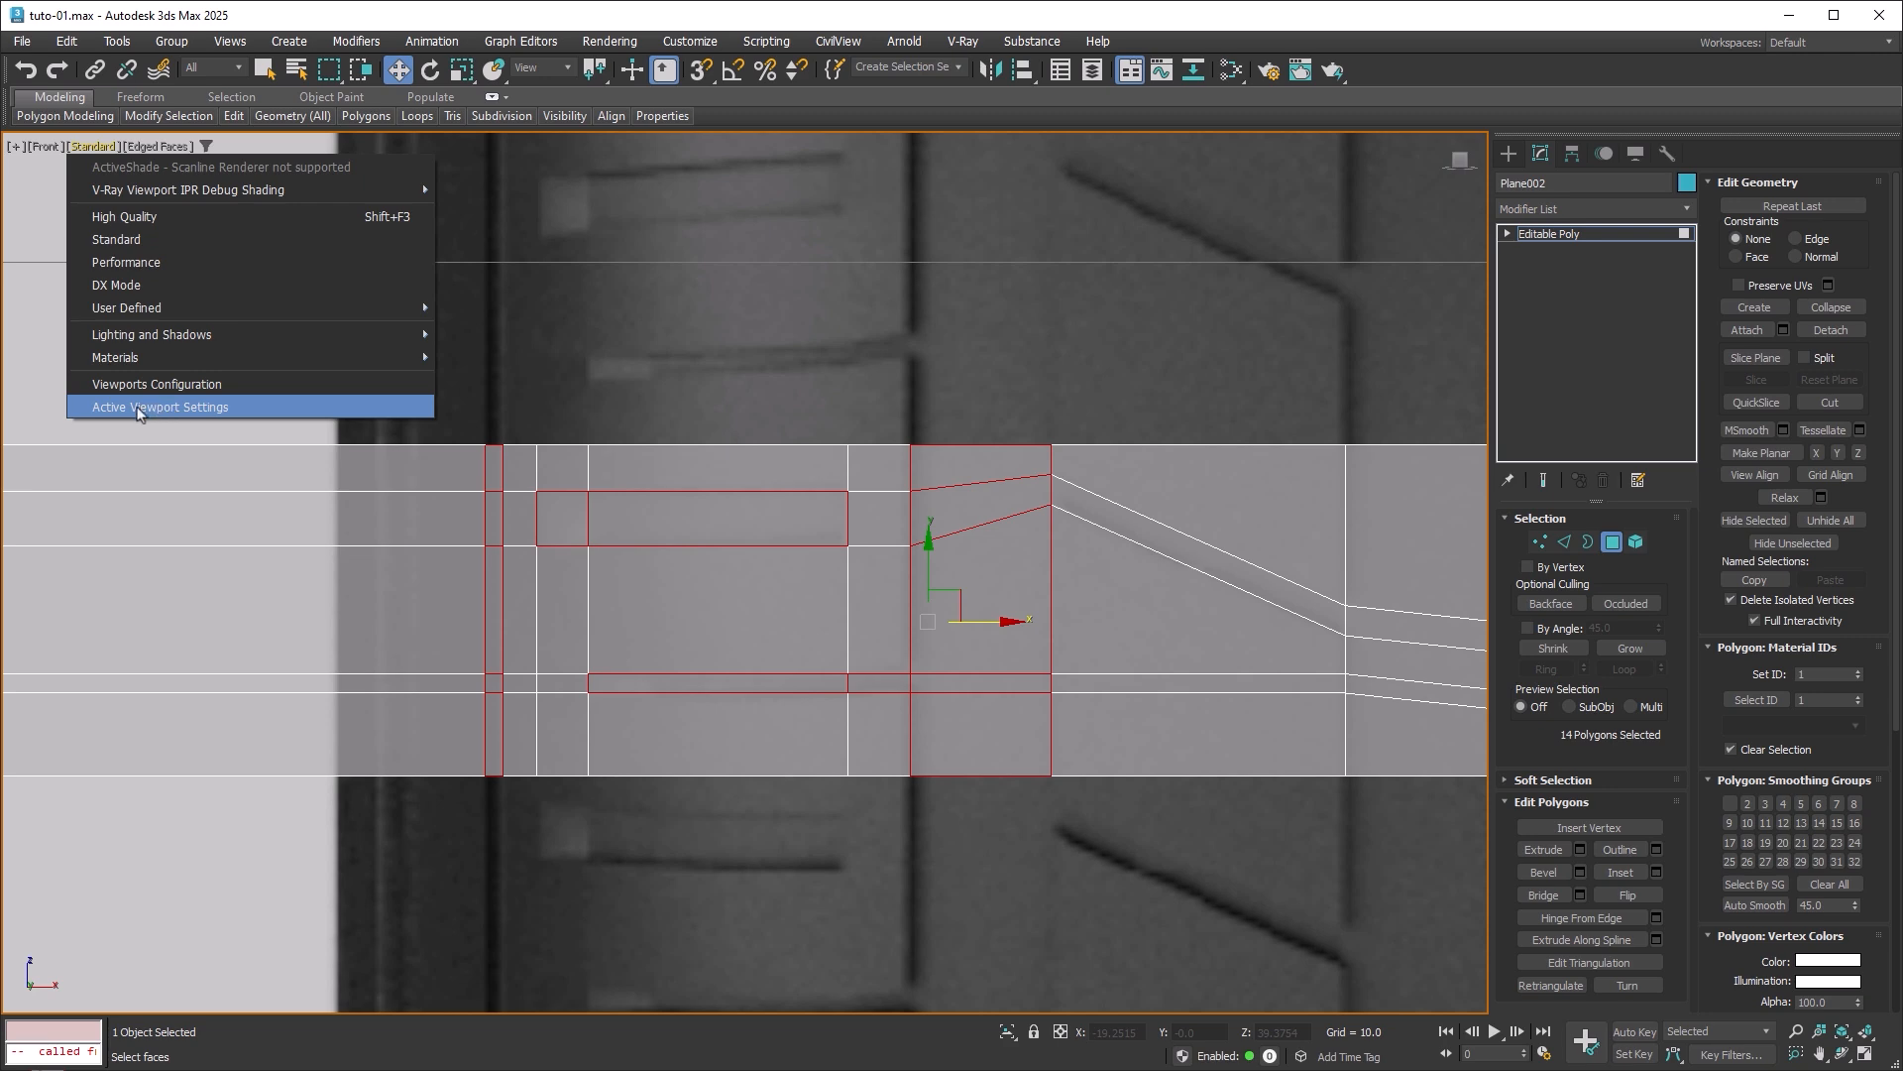
{"action": "left_click", "coordinate": [190, 409]}
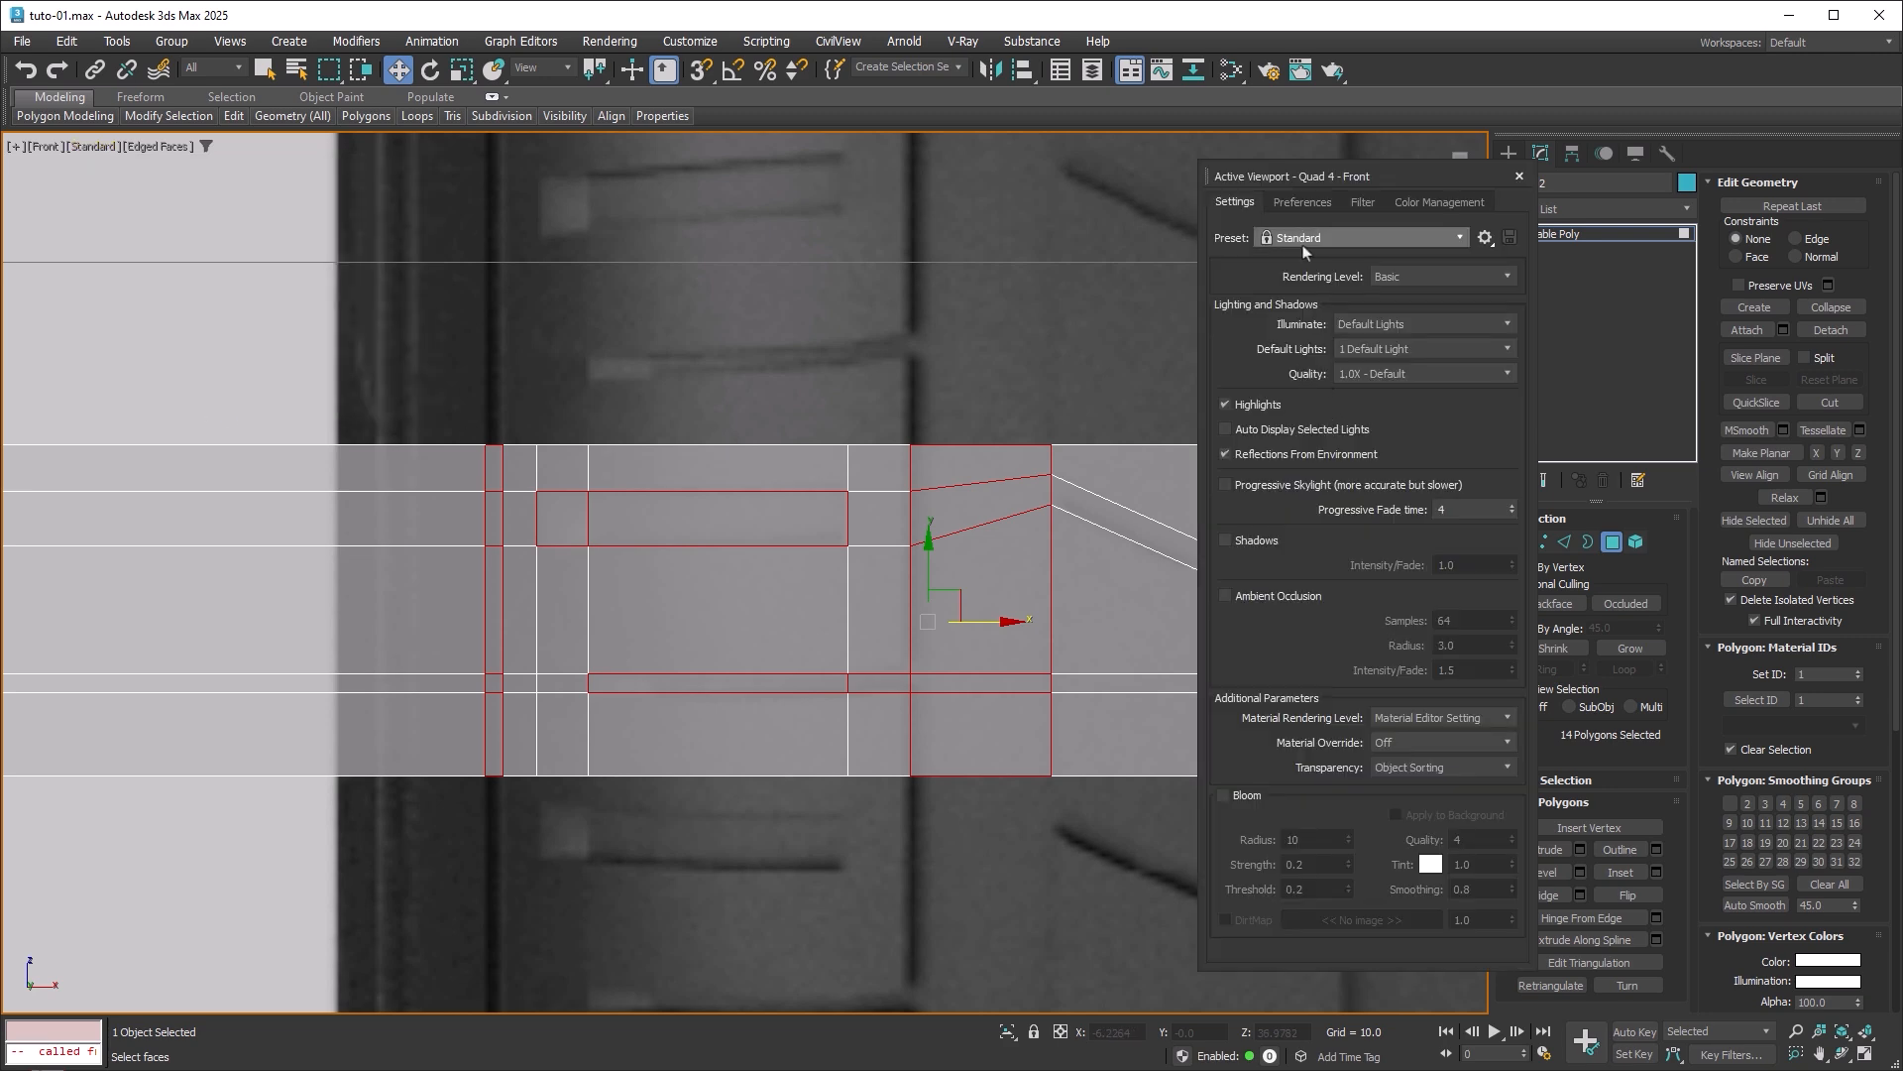
{"action": "left_click", "coordinate": [1304, 202]}
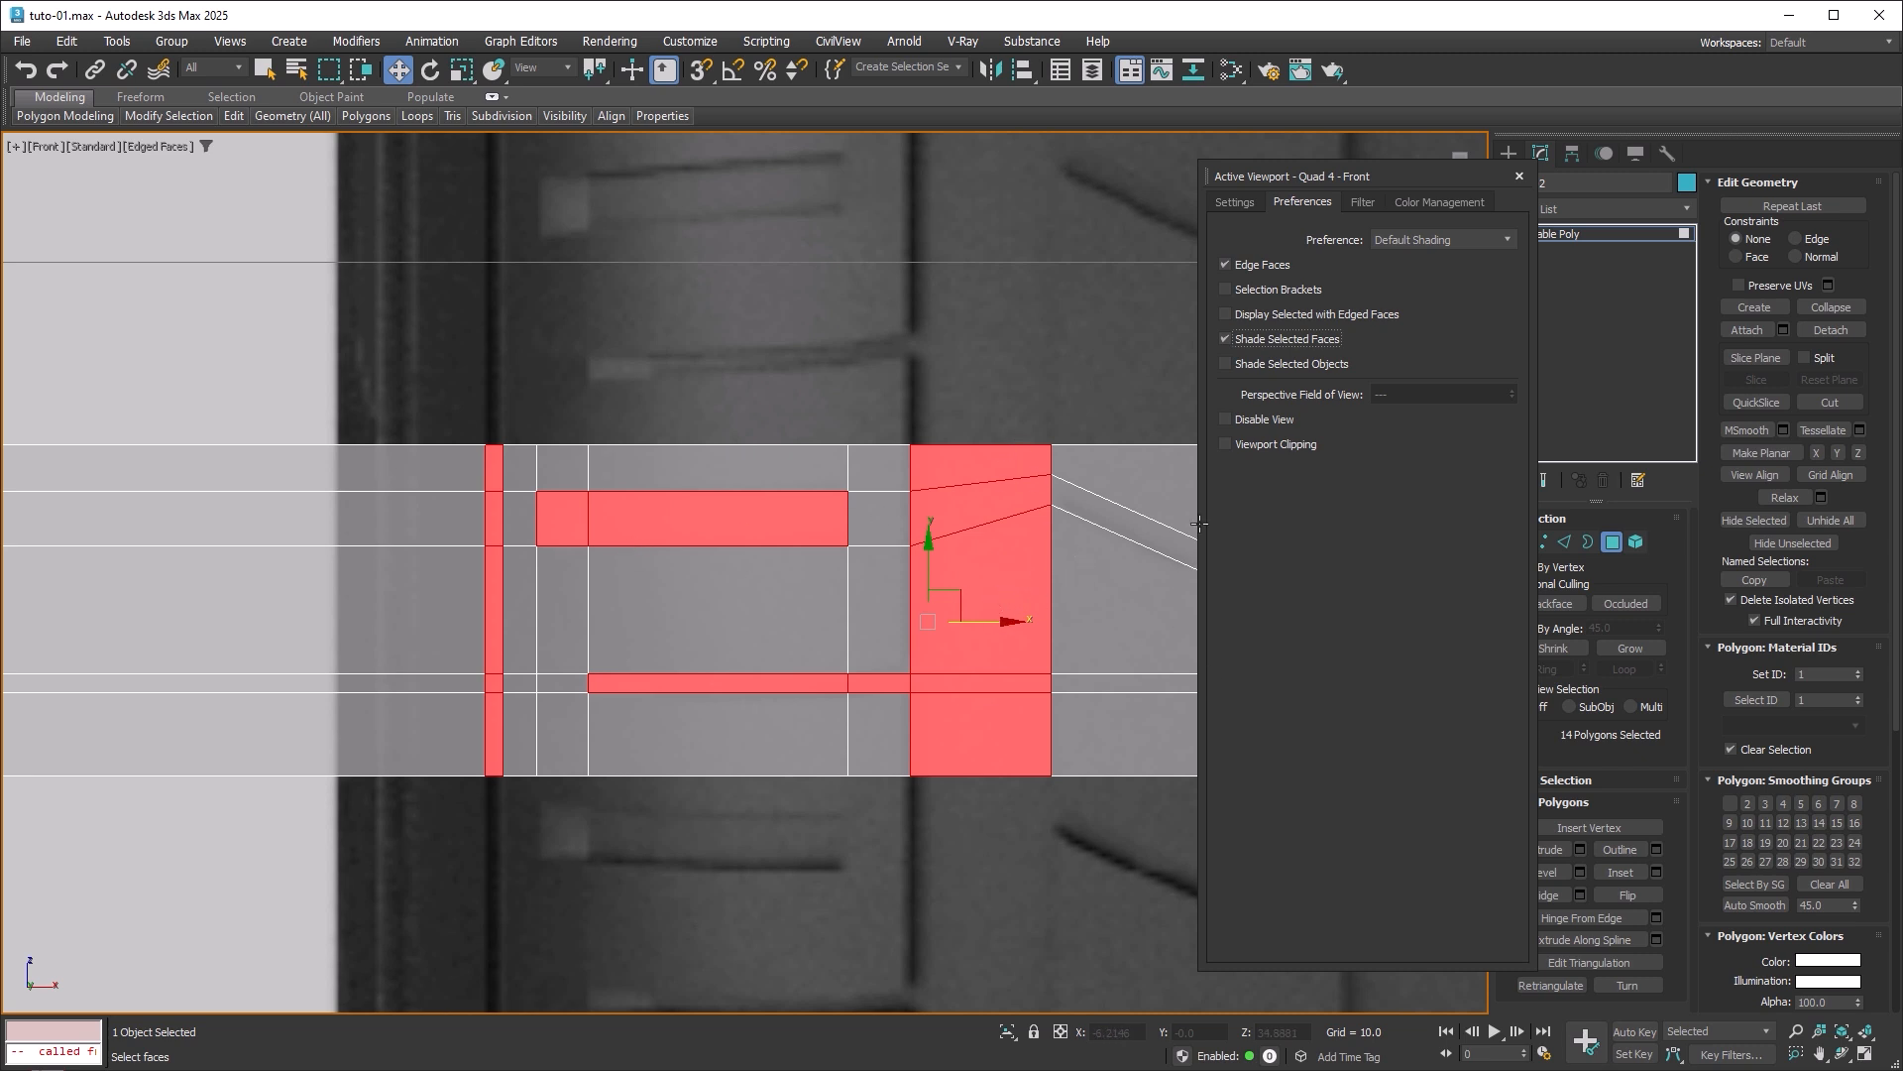
{"action": "left_click", "coordinate": [1519, 178]}
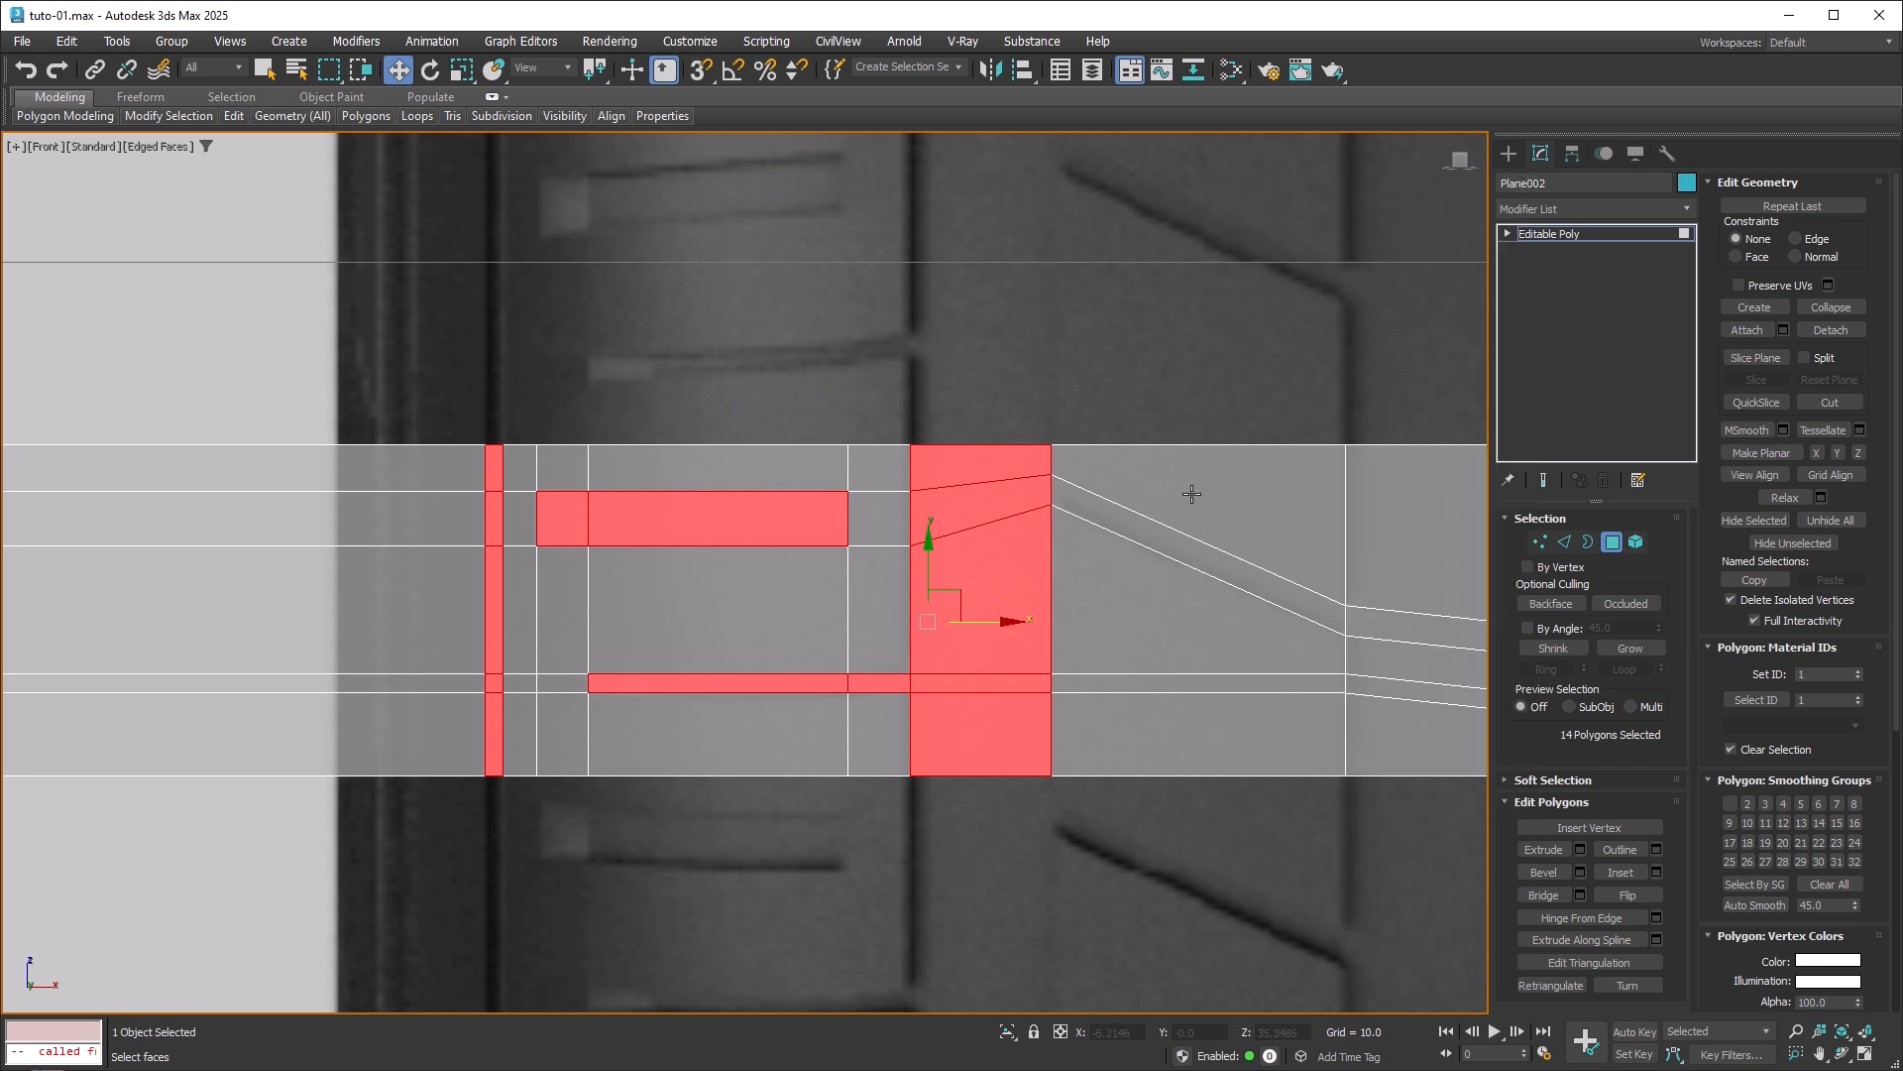
Add the diagonal groove polygon and the full-height groove column at its lower end to the selection.
{"action": "middle_click_drag", "start_coordinate": [1177, 510], "coordinate": [855, 568]}
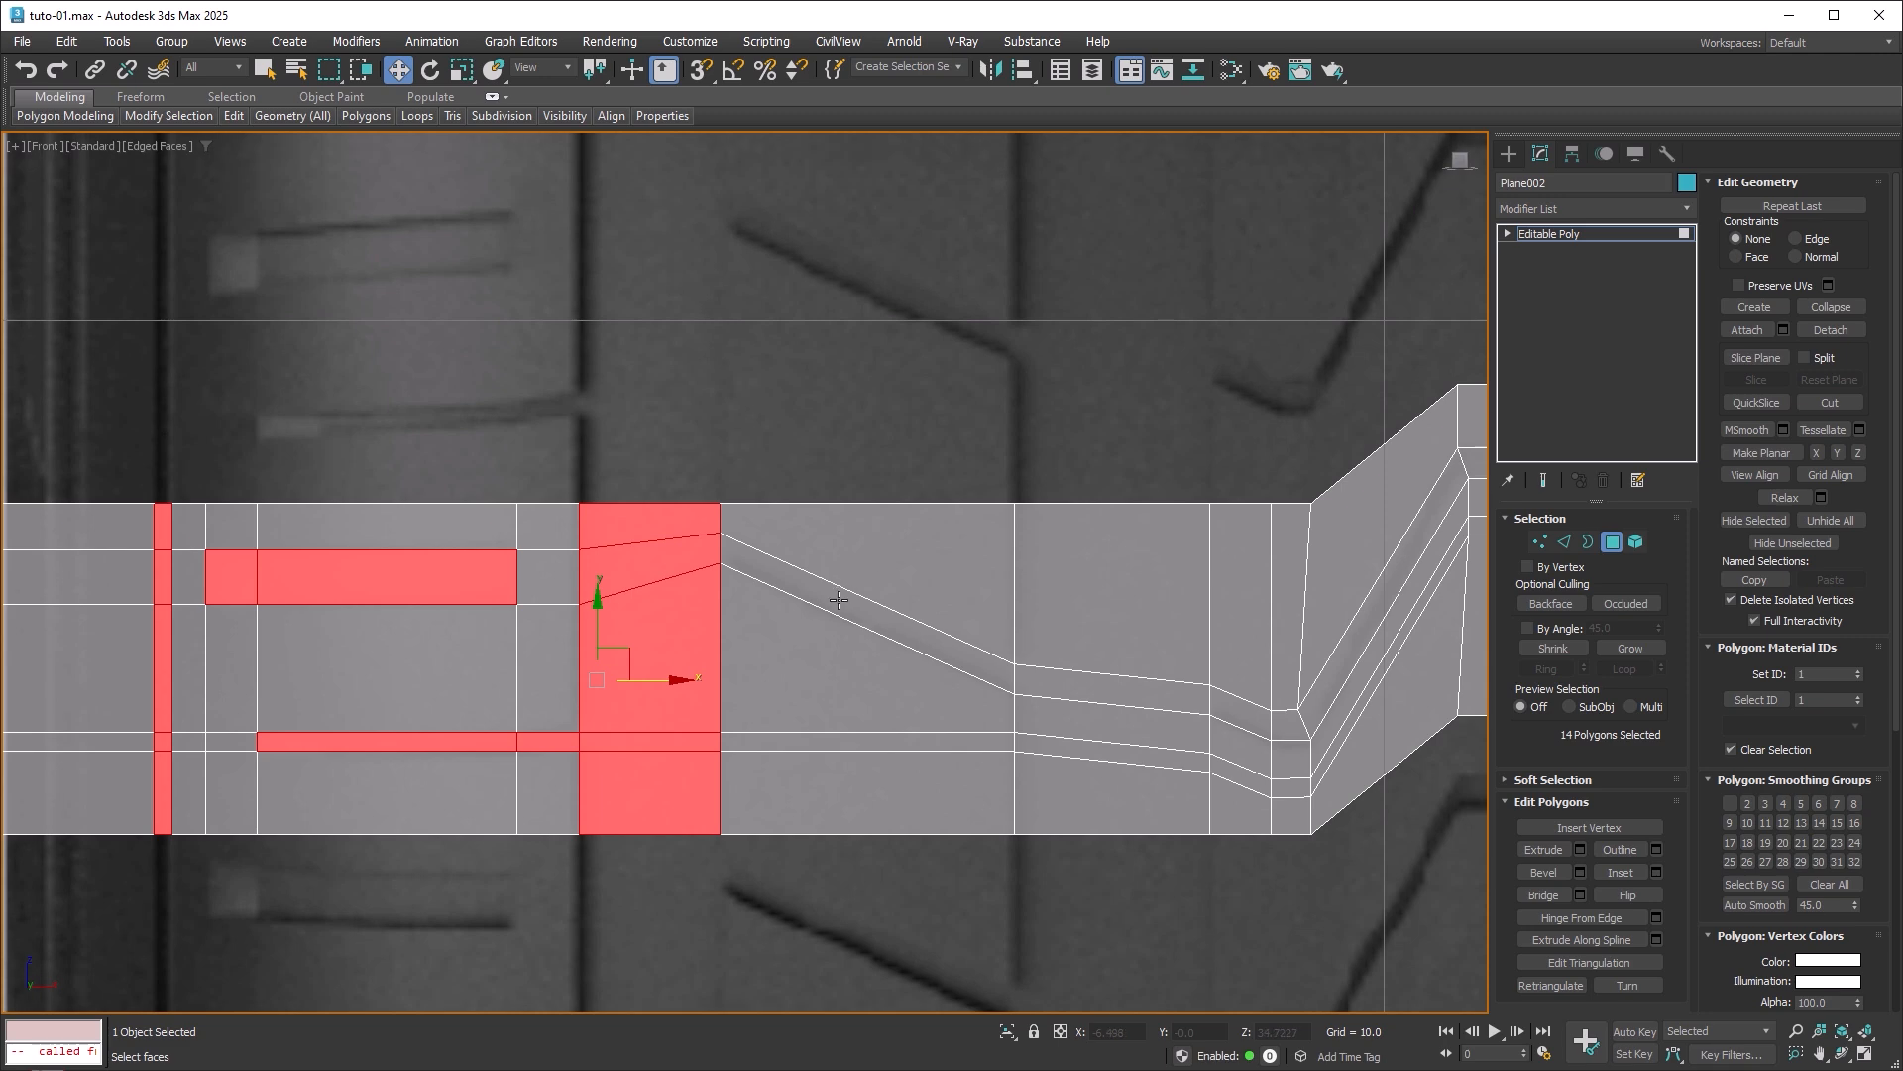
{"action": "left_click", "coordinate": [839, 600], "text": "ctrl"}
{"action": "left_click_drag", "start_coordinate": [1092, 860], "coordinate": [1091, 858], "text": "ctrl"}
{"action": "scroll", "coordinate": [1092, 859], "scroll_direction": "down", "scroll_amount": 2}
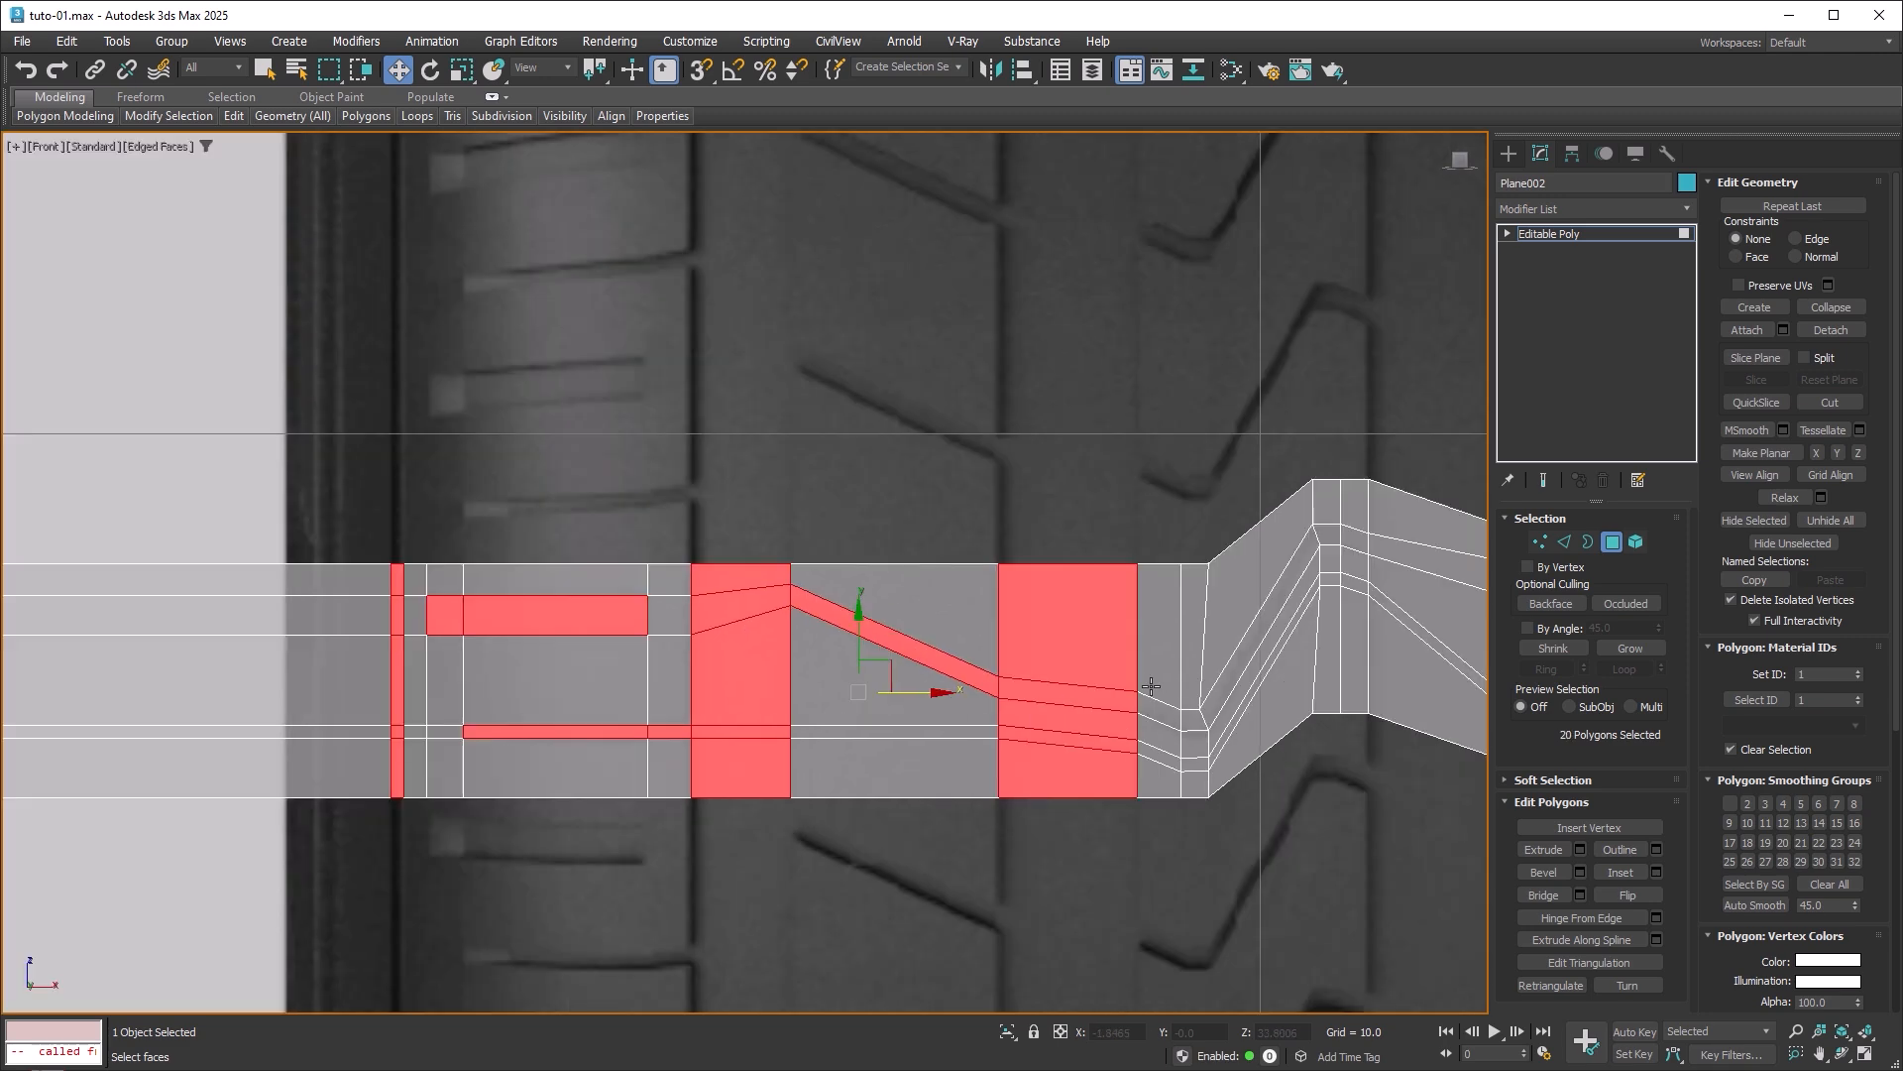
Add the upper band of central zigzag groove polygons and the sloping full-height groove column beside it to the selection.
{"action": "middle_click_drag", "start_coordinate": [1091, 852], "coordinate": [783, 783]}
{"action": "left_click", "coordinate": [892, 684], "text": "ctrl"}
{"action": "left_click", "coordinate": [927, 692], "text": "ctrl"}
{"action": "left_click", "coordinate": [1043, 509], "text": "ctrl"}
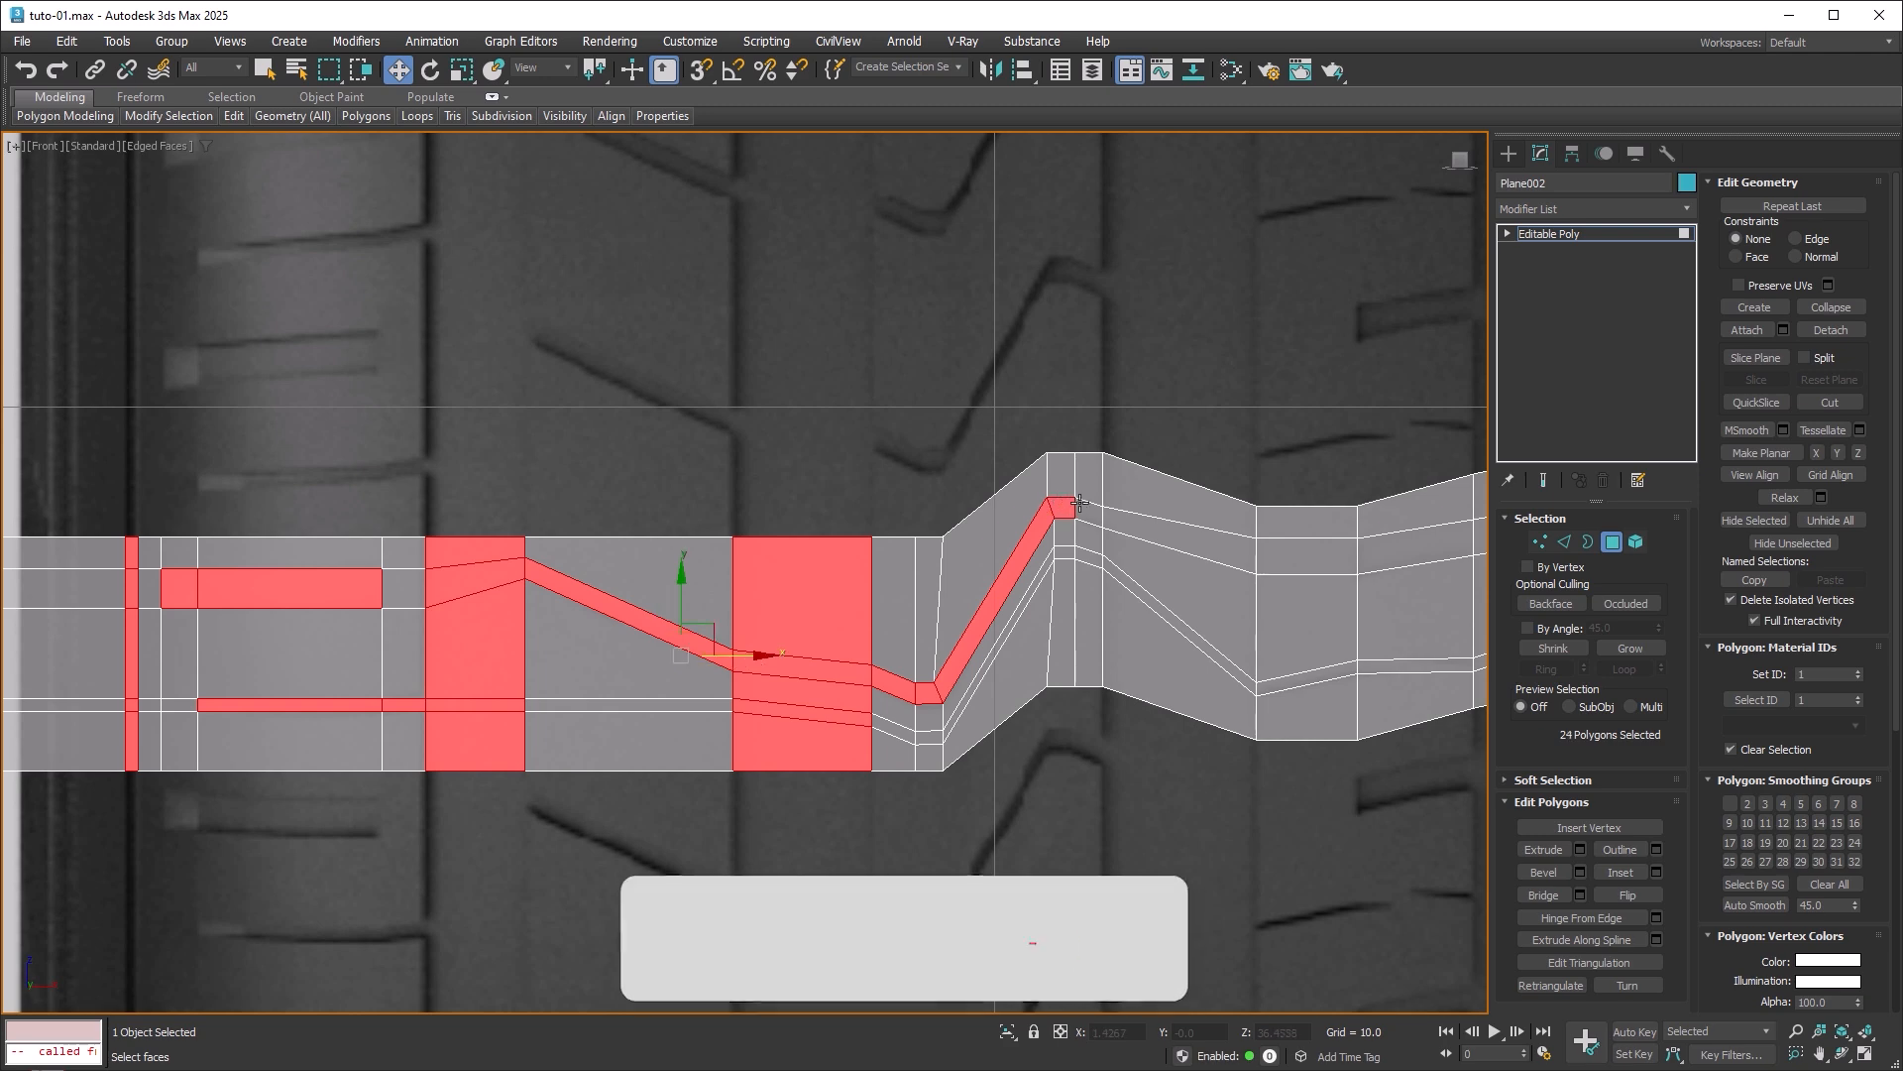
{"action": "left_click_drag", "start_coordinate": [1150, 747], "coordinate": [1180, 595], "text": "ctrl"}
Add the two lower groove polygons, one upper groove polygon and the narrow full-height groove column right of center to the selection.
{"action": "middle_click_drag", "start_coordinate": [1331, 579], "coordinate": [807, 674]}
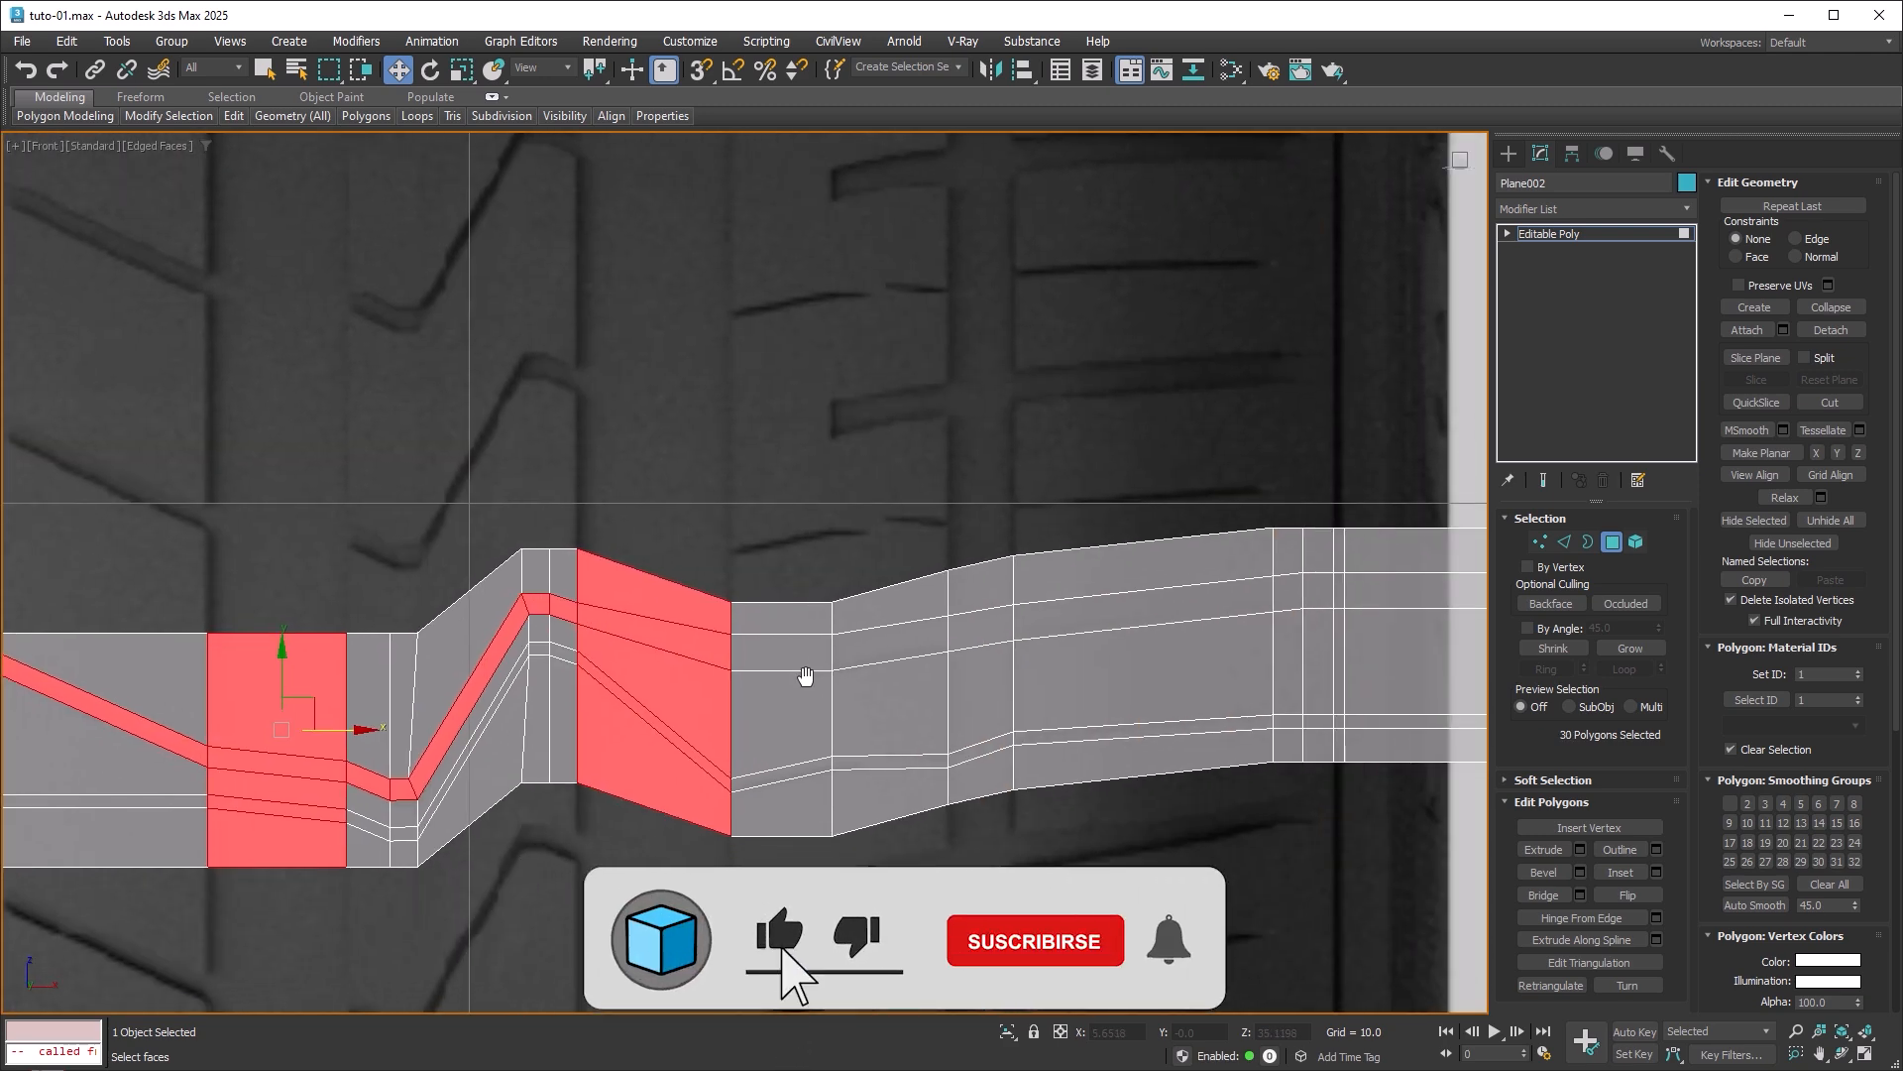
{"action": "left_click", "coordinate": [819, 770], "text": "ctrl"}
{"action": "left_click", "coordinate": [850, 768], "text": "ctrl"}
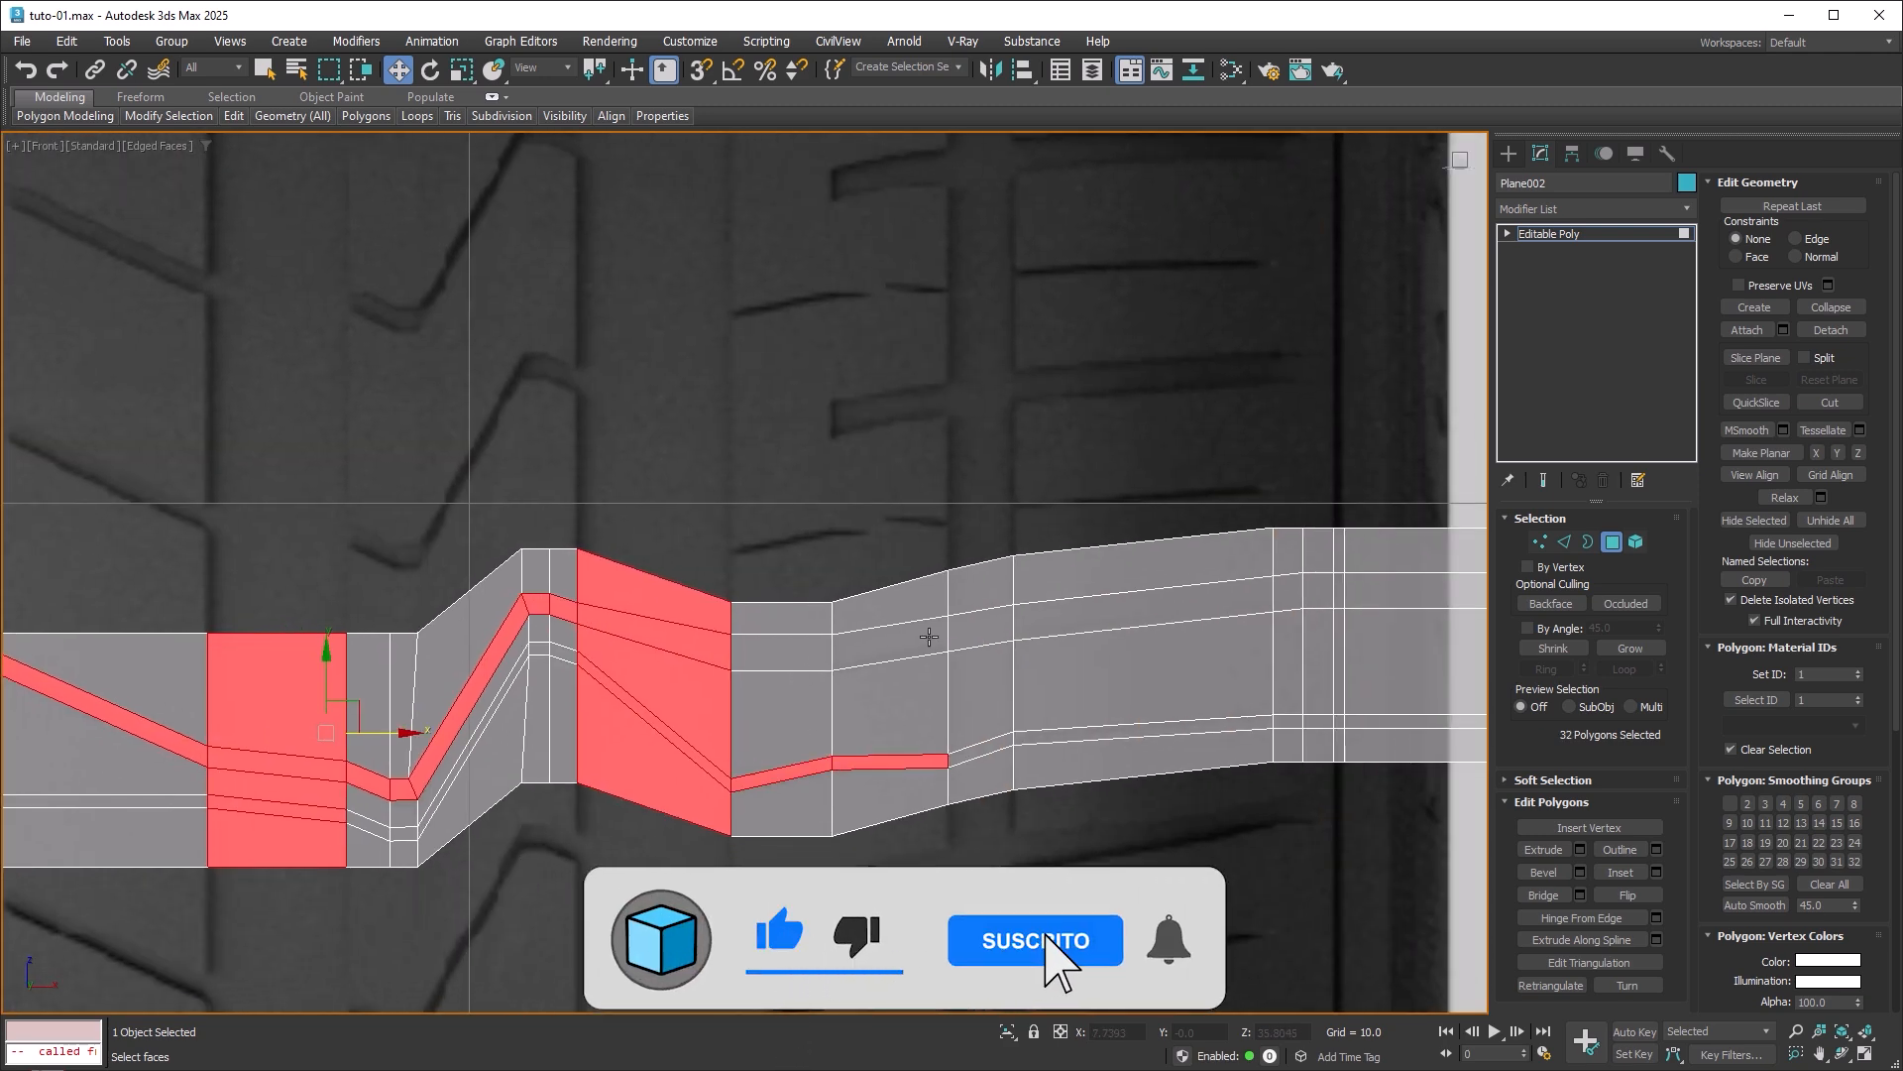
{"action": "left_click", "coordinate": [926, 646], "text": "ctrl"}
{"action": "left_click_drag", "start_coordinate": [995, 523], "coordinate": [969, 812], "text": "ctrl"}
{"action": "middle_click_drag", "start_coordinate": [1171, 682], "coordinate": [904, 664]}
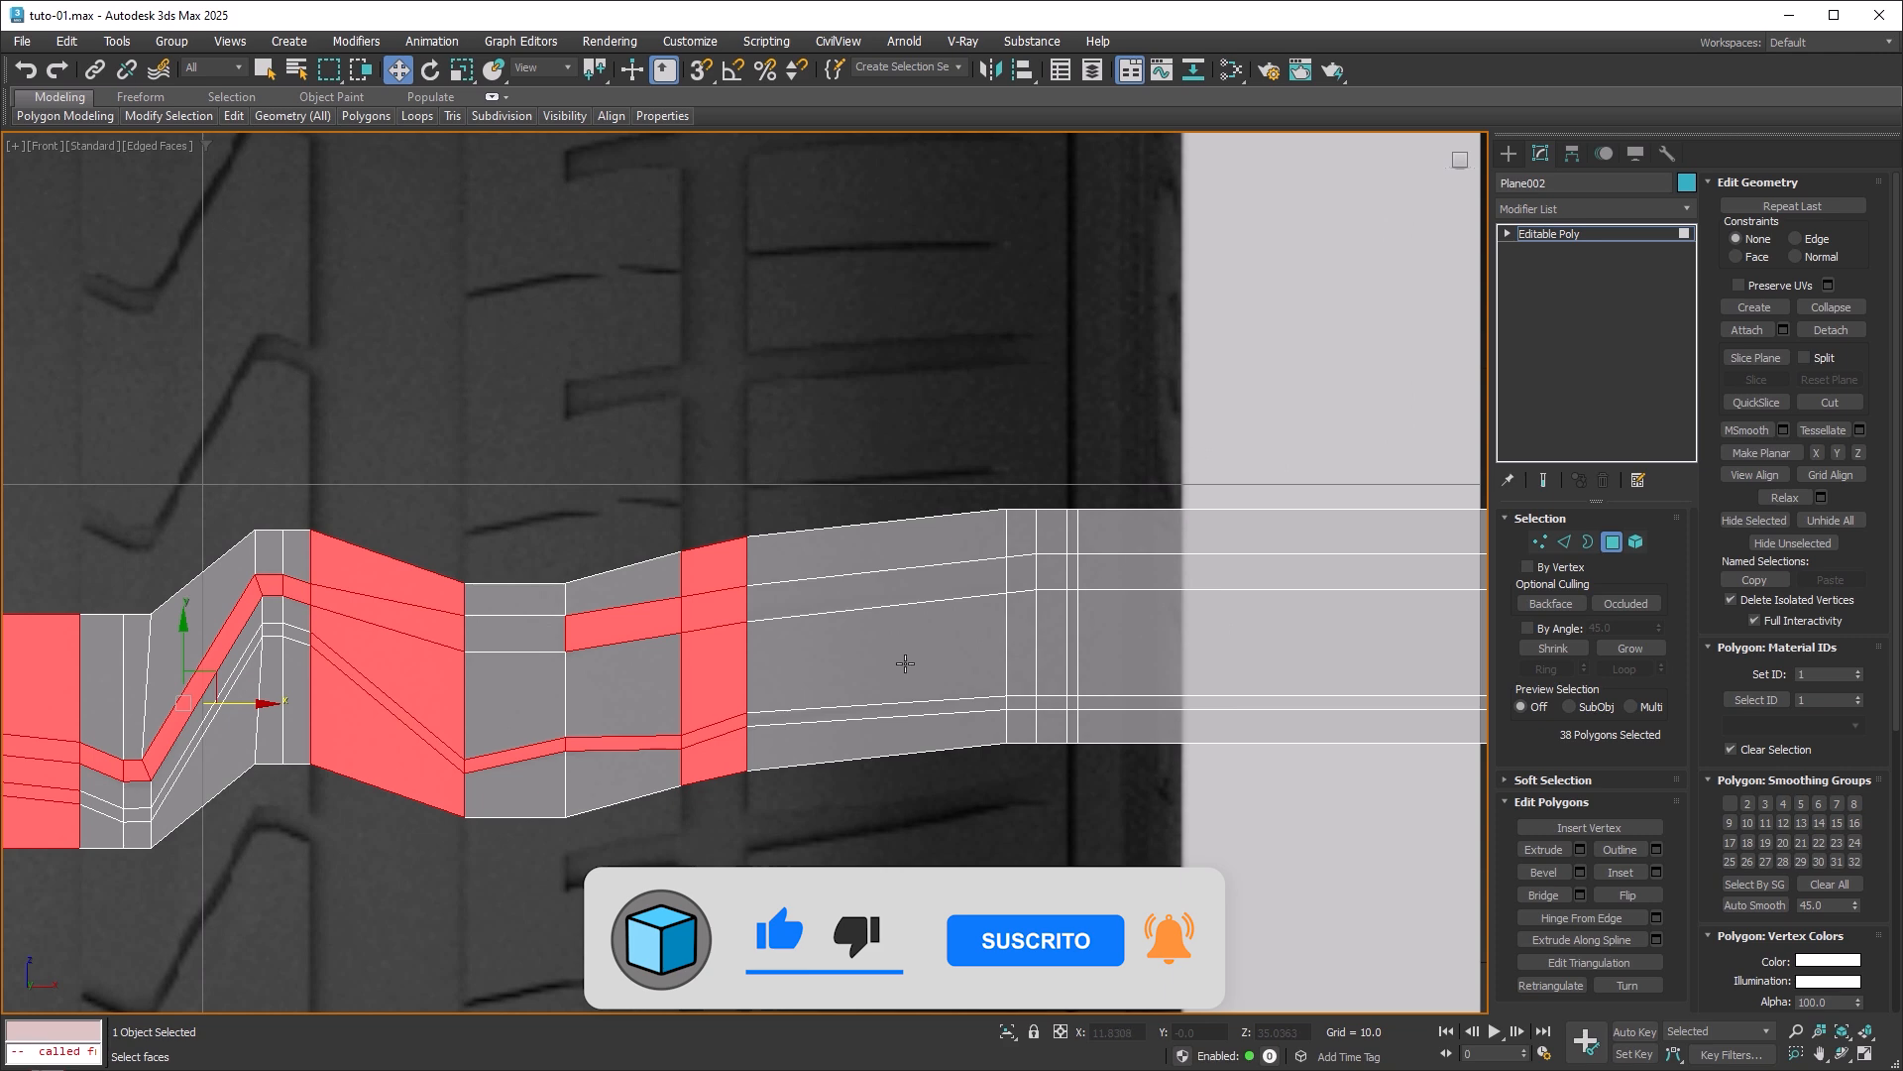
Add the right shoulder's two upper and one lower groove polygons and the narrow vertical strip at the right seam to the selection.
{"action": "left_click", "coordinate": [905, 588], "text": "ctrl"}
{"action": "left_click", "coordinate": [1022, 573], "text": "ctrl"}
{"action": "left_click", "coordinate": [908, 707], "text": "ctrl"}
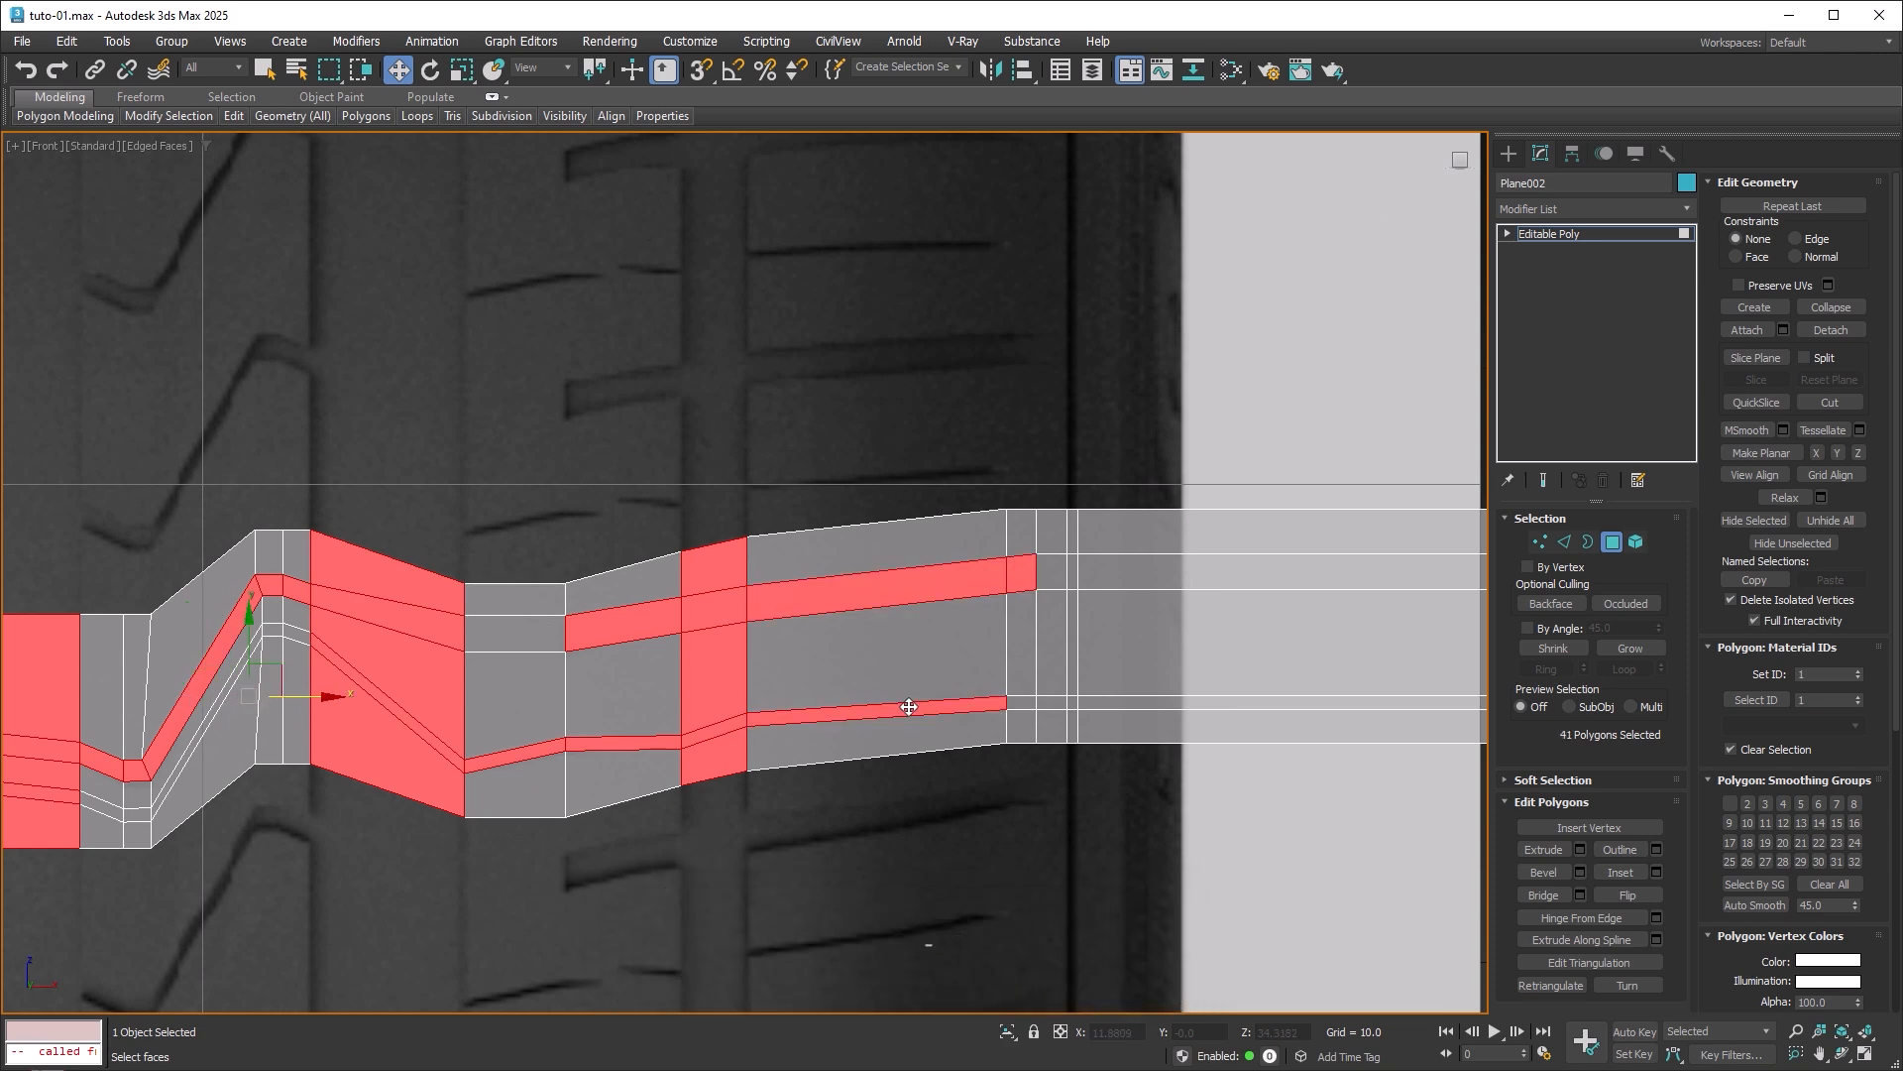
{"action": "left_click_drag", "start_coordinate": [1069, 523], "coordinate": [1075, 722], "text": "ctrl"}
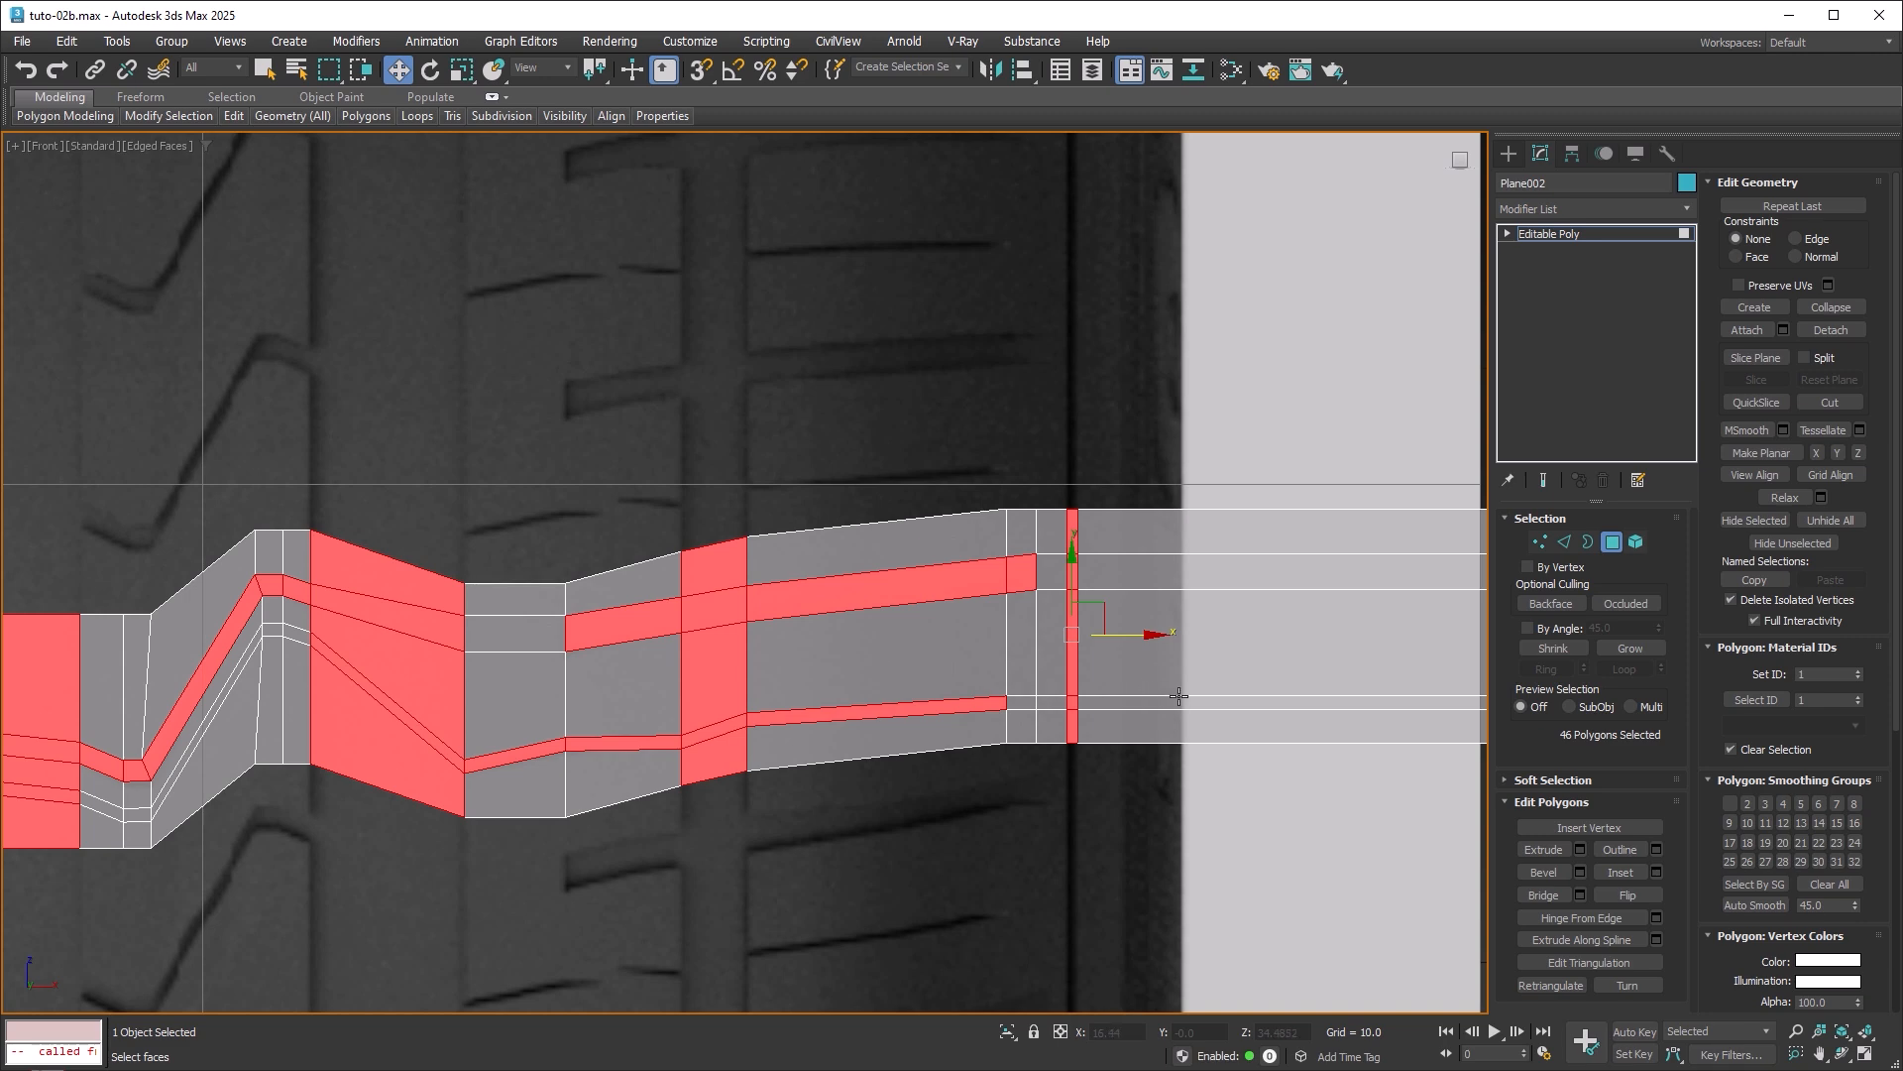
Extrude the selected groove polygons inward with a height of -0.6, checking the depth in the maximized Perspective view.
{"action": "left_click", "coordinate": [1580, 850]}
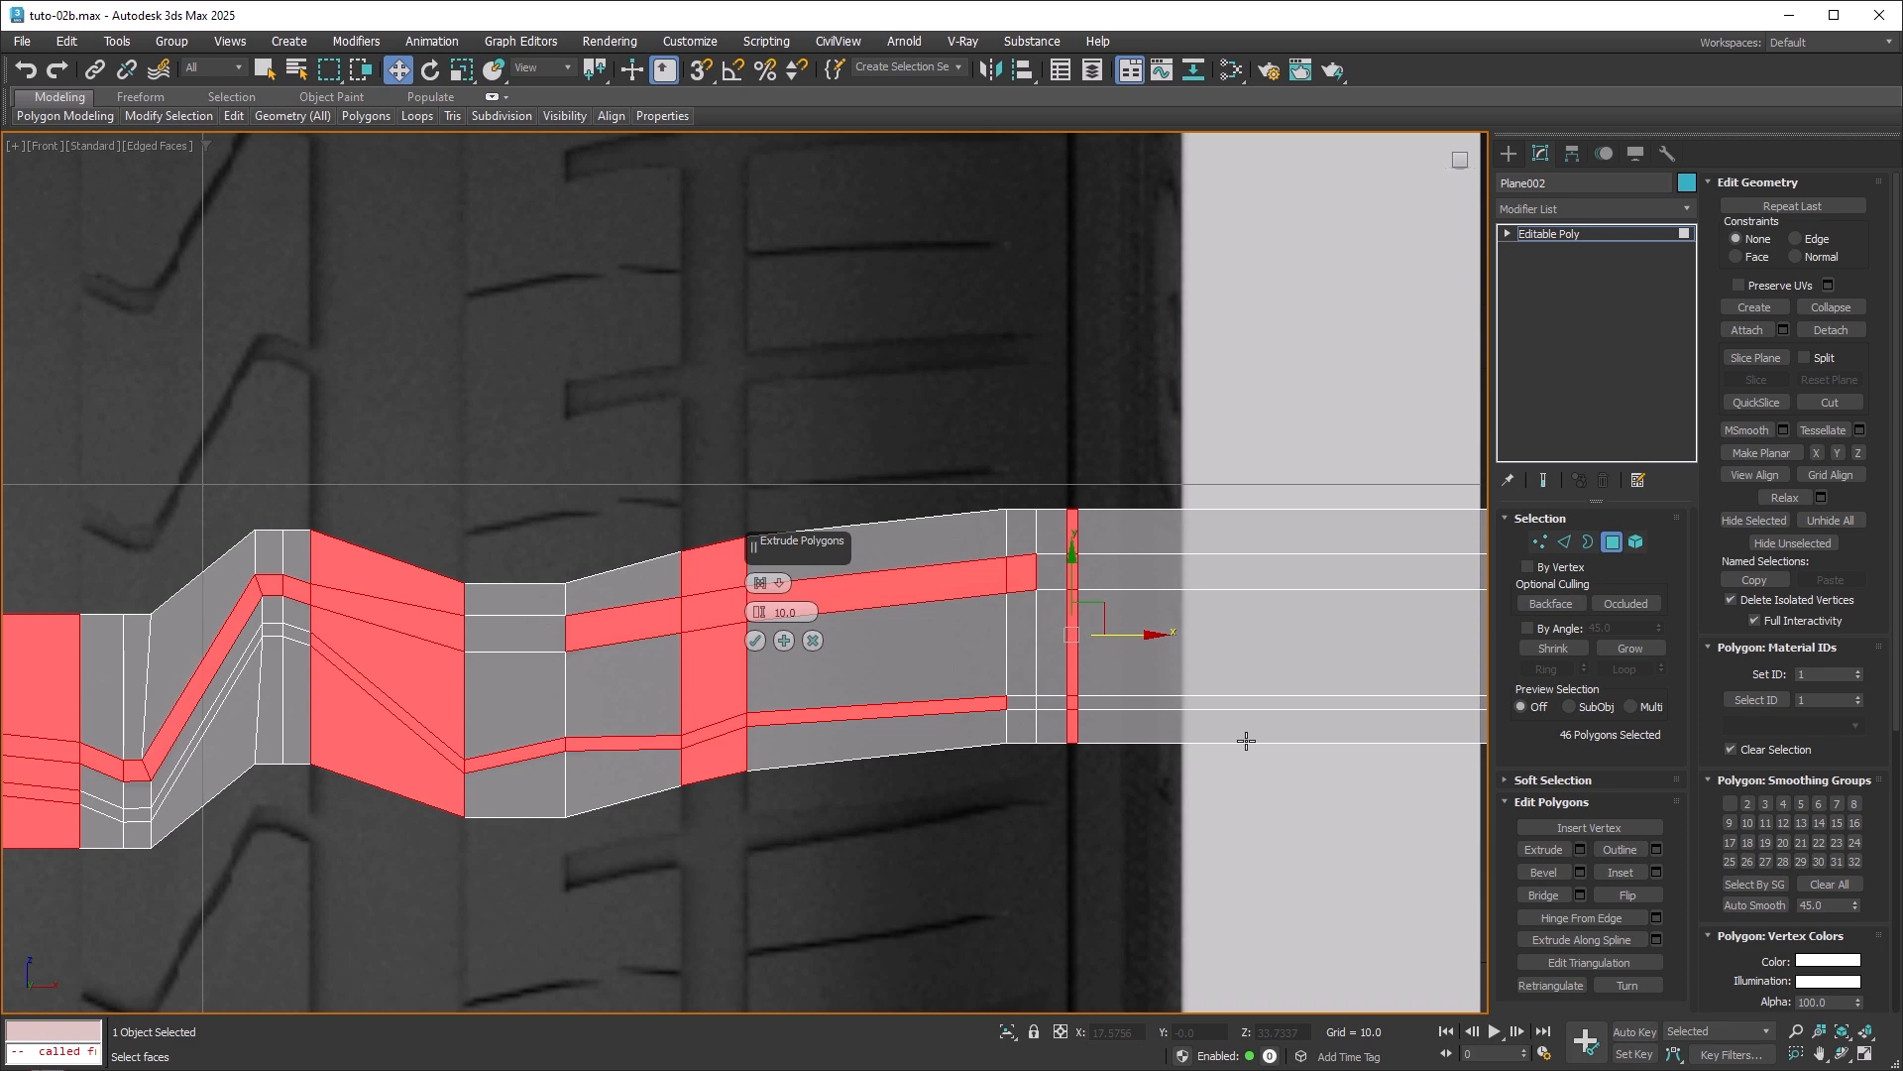
{"action": "key", "text": "alt+w"}
{"action": "middle_click", "coordinate": [1198, 766]}
{"action": "key", "text": "alt+w"}
{"action": "mouse_move", "coordinate": [1241, 671]}
{"action": "middle_mouse_down"}
{"action": "mouse_move", "coordinate": [990, 731]}
{"action": "mouse_move", "coordinate": [863, 788]}
{"action": "mouse_move", "coordinate": [1086, 681]}
{"action": "mouse_move", "coordinate": [954, 582]}
{"action": "middle_mouse_up"}
{"action": "scroll", "coordinate": [990, 731], "scroll_direction": "down", "scroll_amount": 5}
{"action": "key", "text": "F3"}
{"action": "scroll", "coordinate": [954, 582], "scroll_direction": "down", "scroll_amount": 4}
{"action": "key", "text": "F3"}
{"action": "key", "text": "F4"}
{"action": "scroll", "coordinate": [1016, 694], "scroll_direction": "up", "scroll_amount": 4}
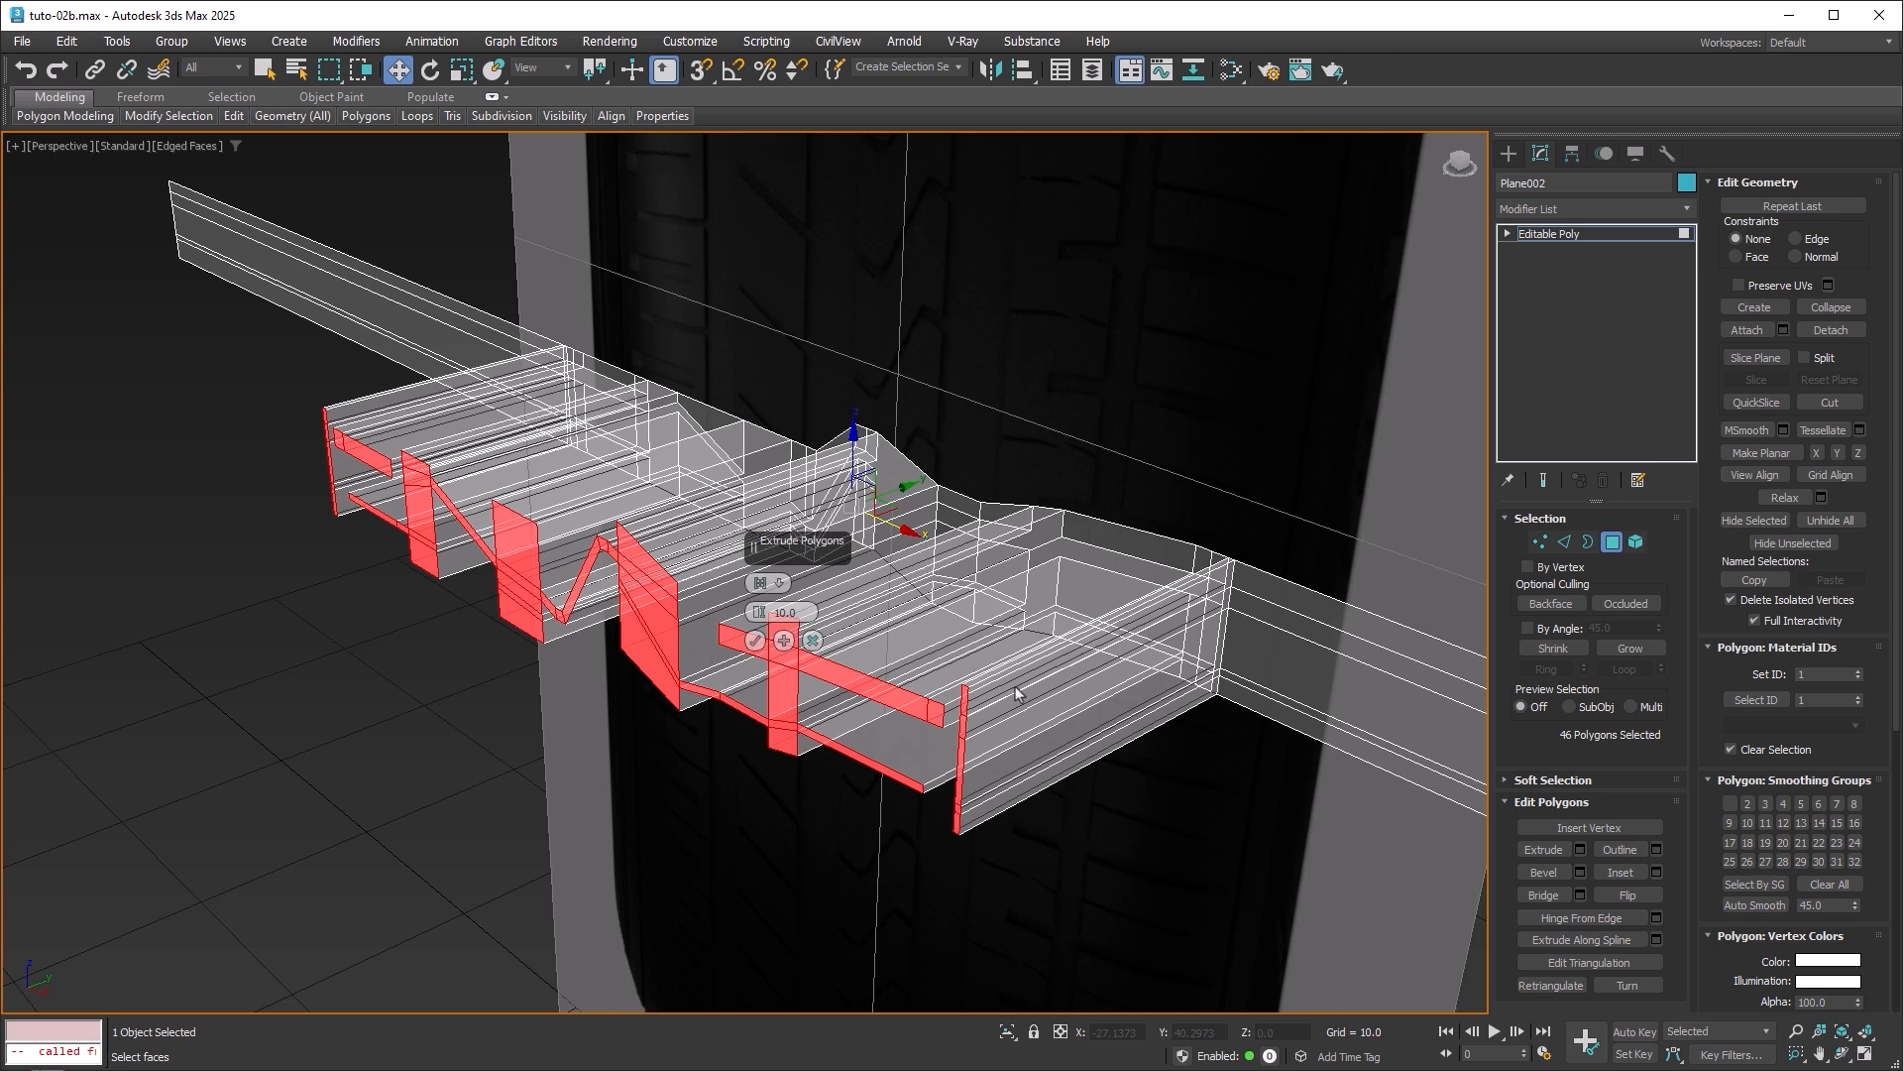
{"action": "scroll", "coordinate": [992, 699], "scroll_direction": "up", "scroll_amount": 3}
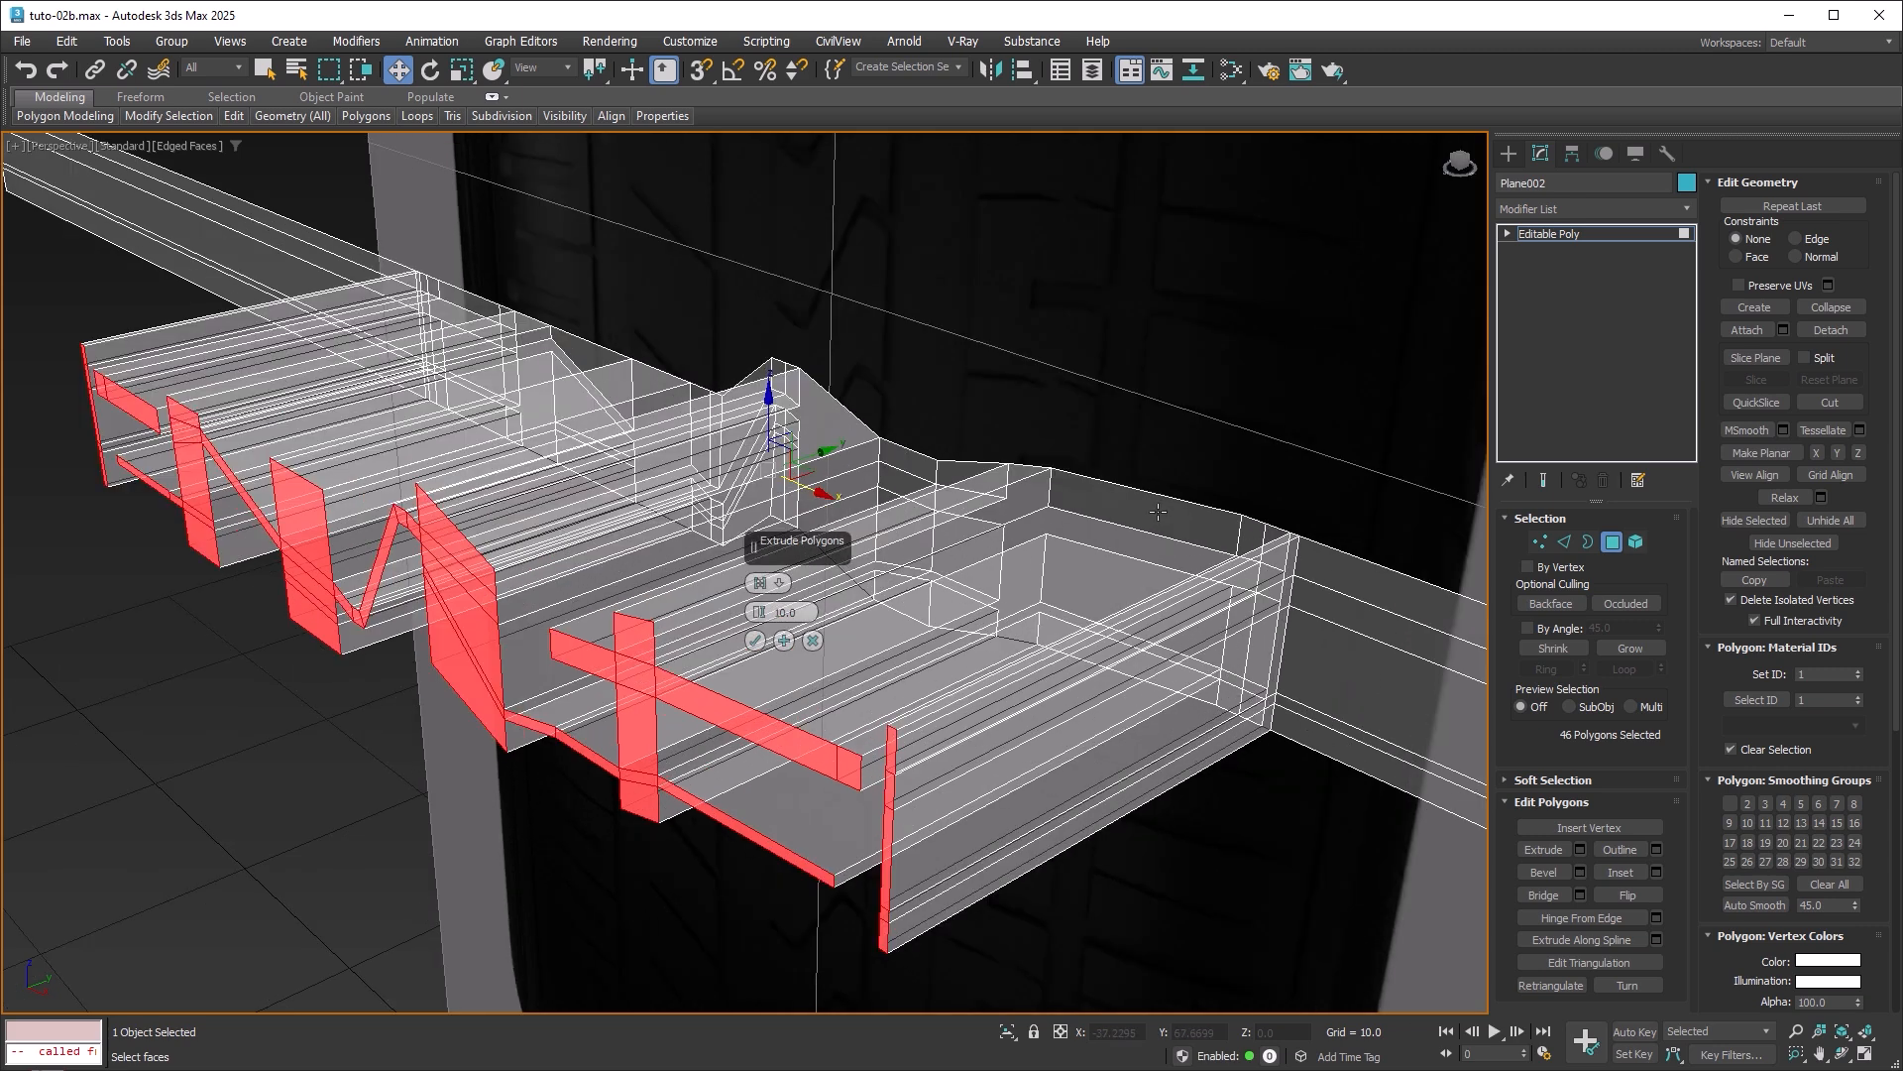
{"action": "left_click_drag", "start_coordinate": [762, 620], "coordinate": [761, 708]}
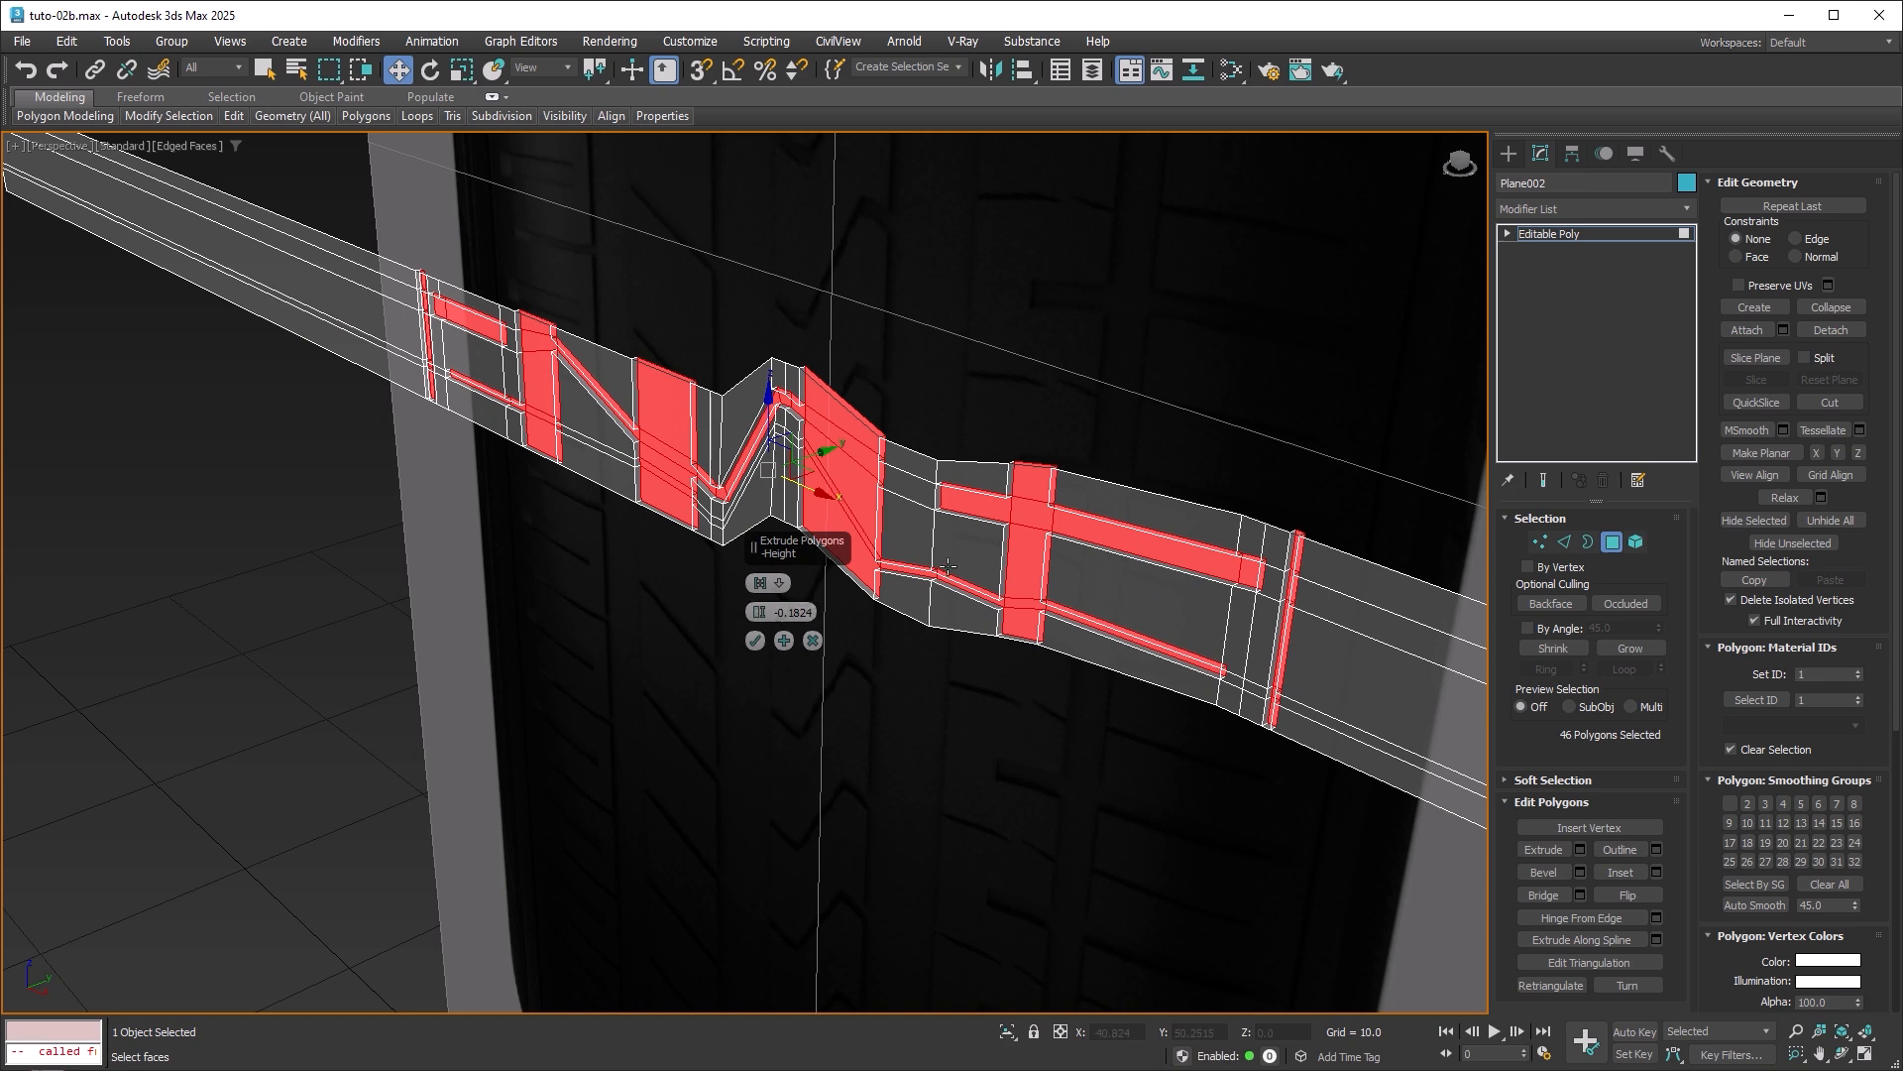
{"action": "scroll", "coordinate": [987, 701], "scroll_direction": "up", "scroll_amount": 5}
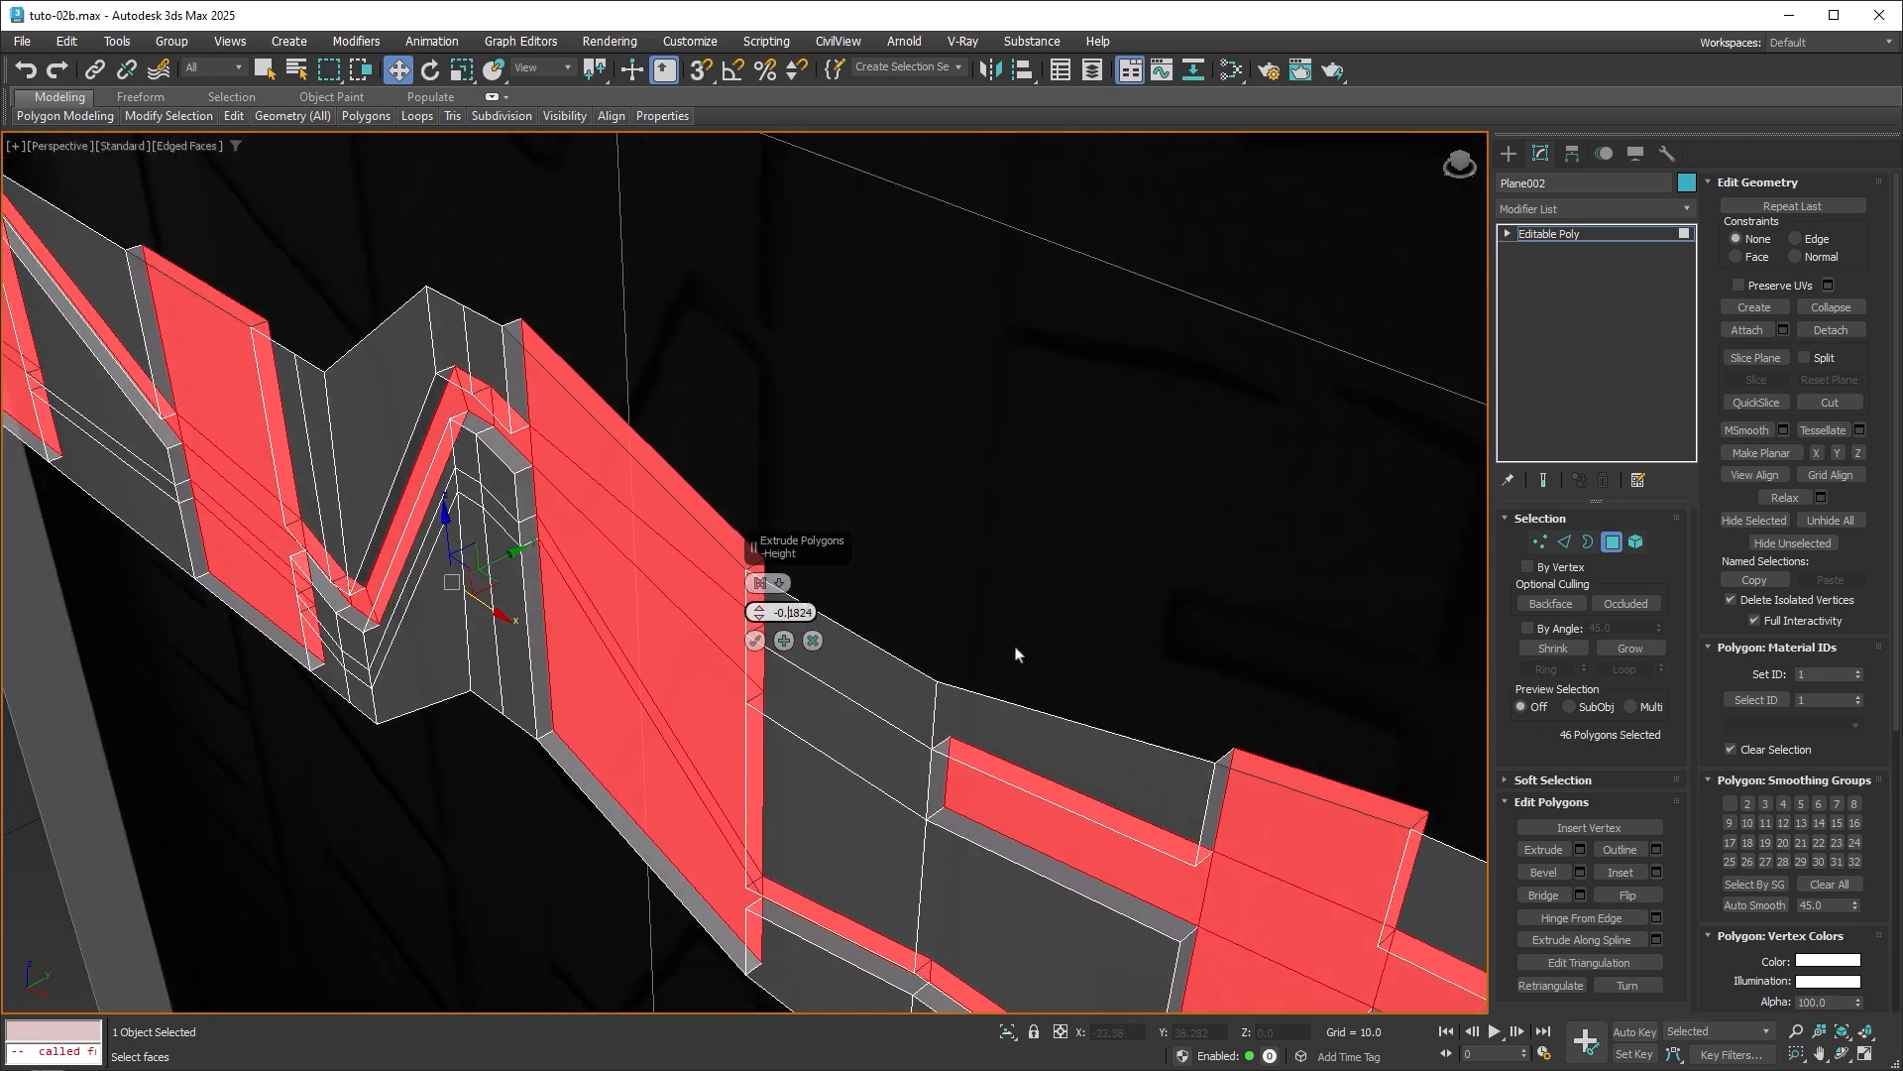
{"action": "key", "text": "Return"}
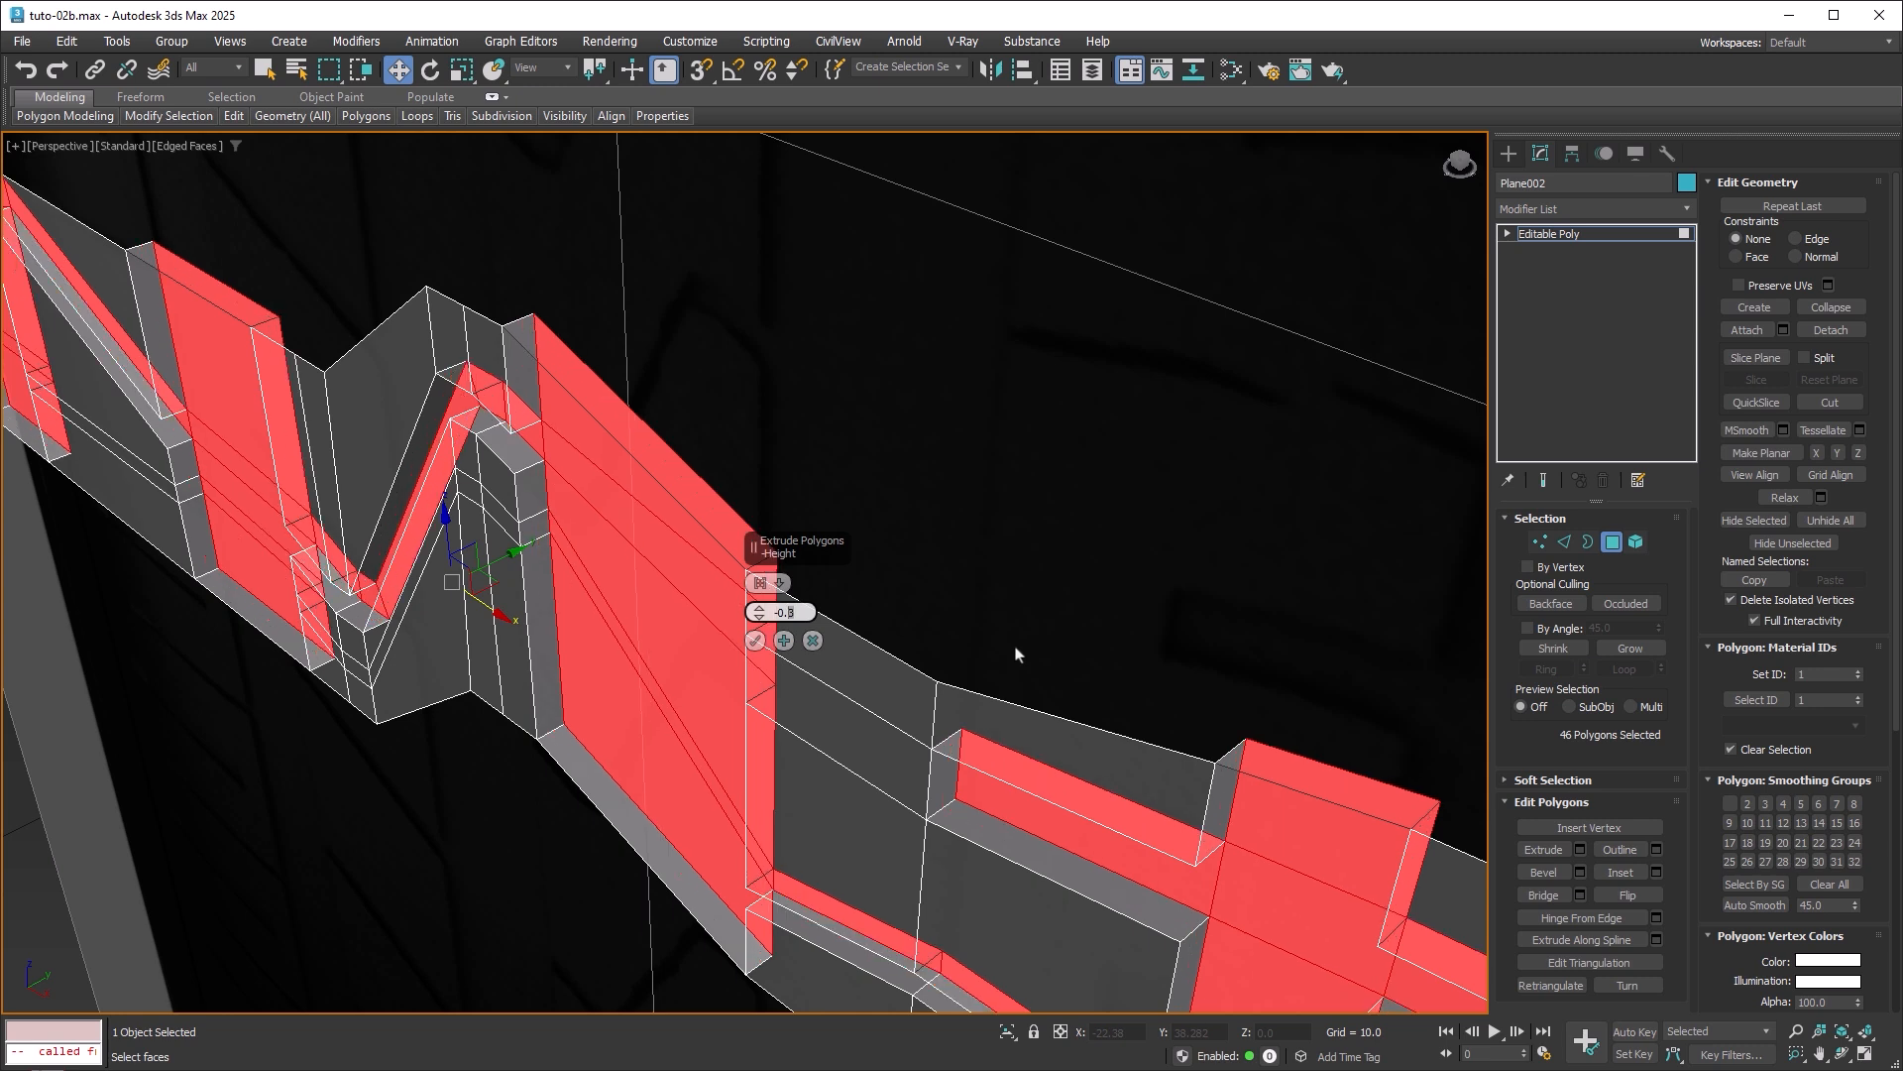
{"action": "key", "text": "BackSpace"}
{"action": "type", "text": "6"}
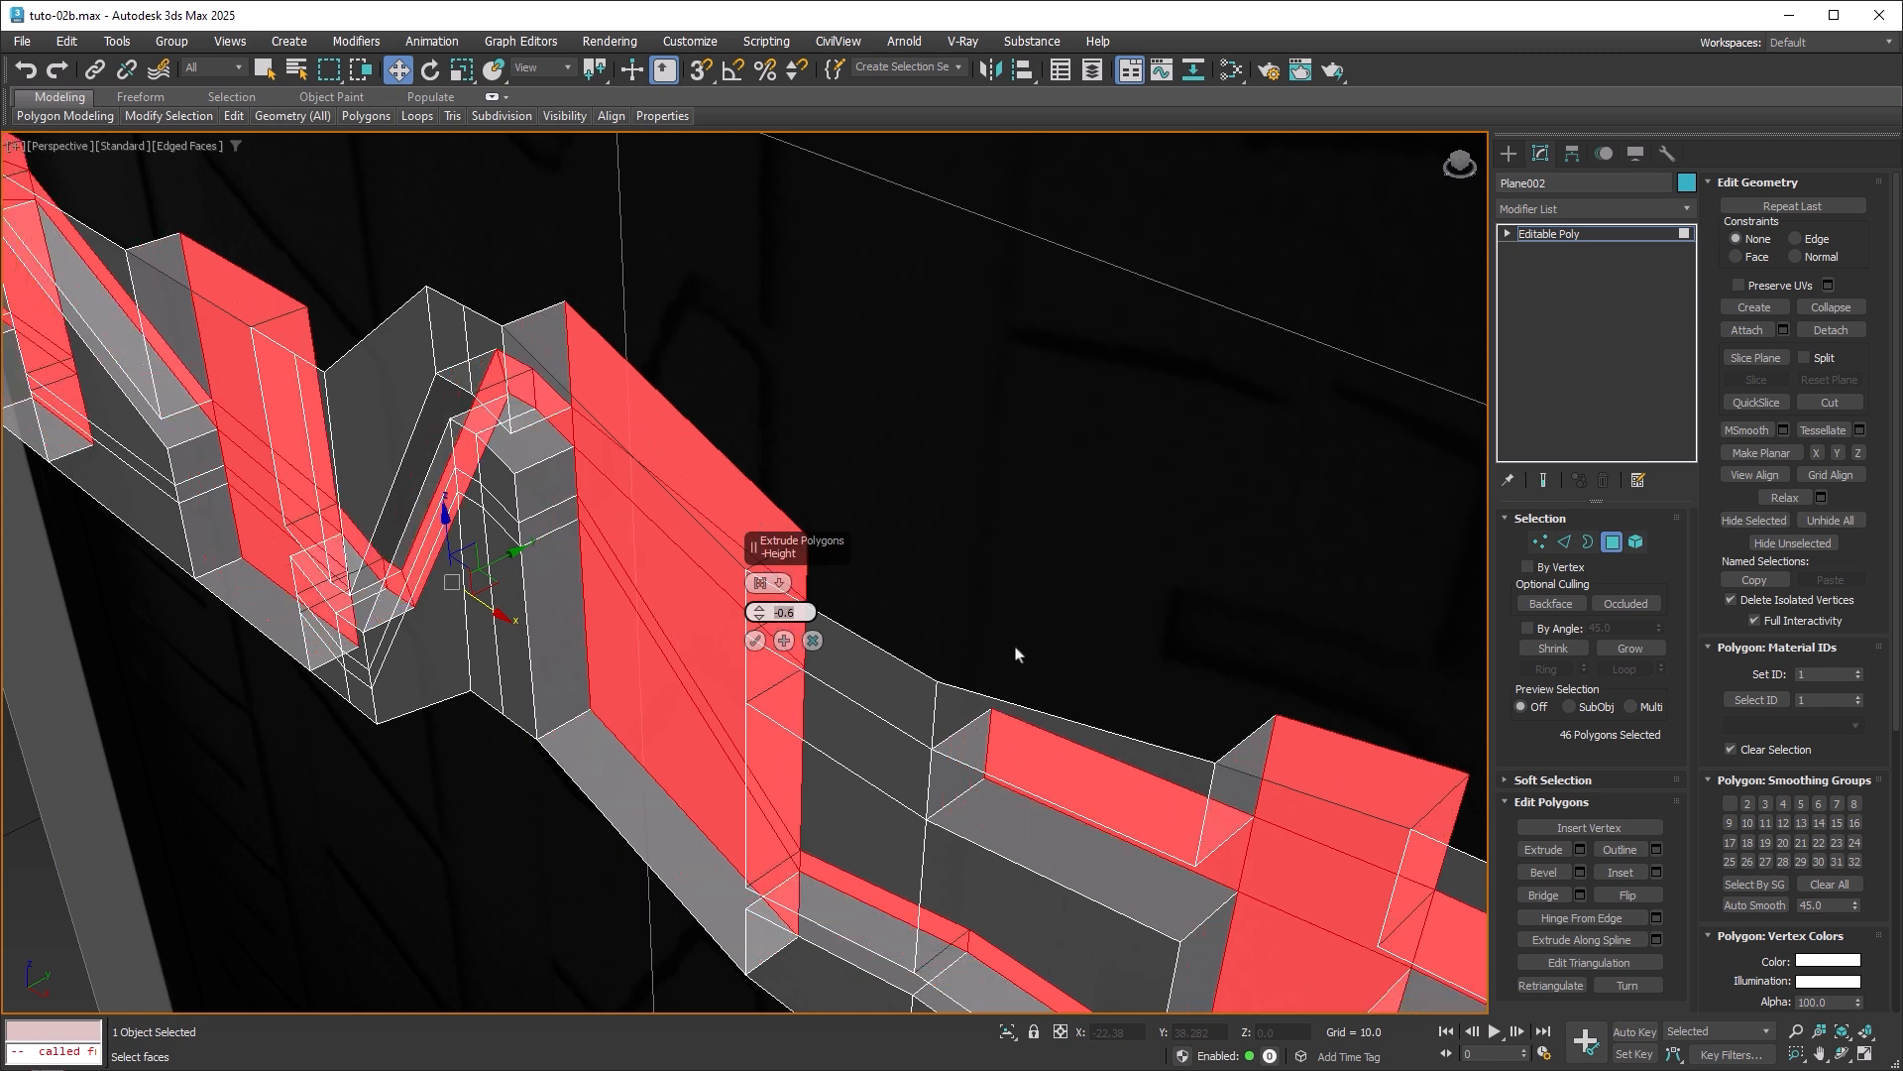
{"action": "left_click", "coordinate": [758, 645]}
Delete the upper and lower end-wall polygons of the narrow vertical groove at the left seam.
{"action": "middle_click_drag", "start_coordinate": [872, 666], "coordinate": [670, 668]}
{"action": "scroll", "coordinate": [950, 662], "scroll_direction": "down", "scroll_amount": 3}
{"action": "scroll", "coordinate": [670, 668], "scroll_direction": "up", "scroll_amount": 6}
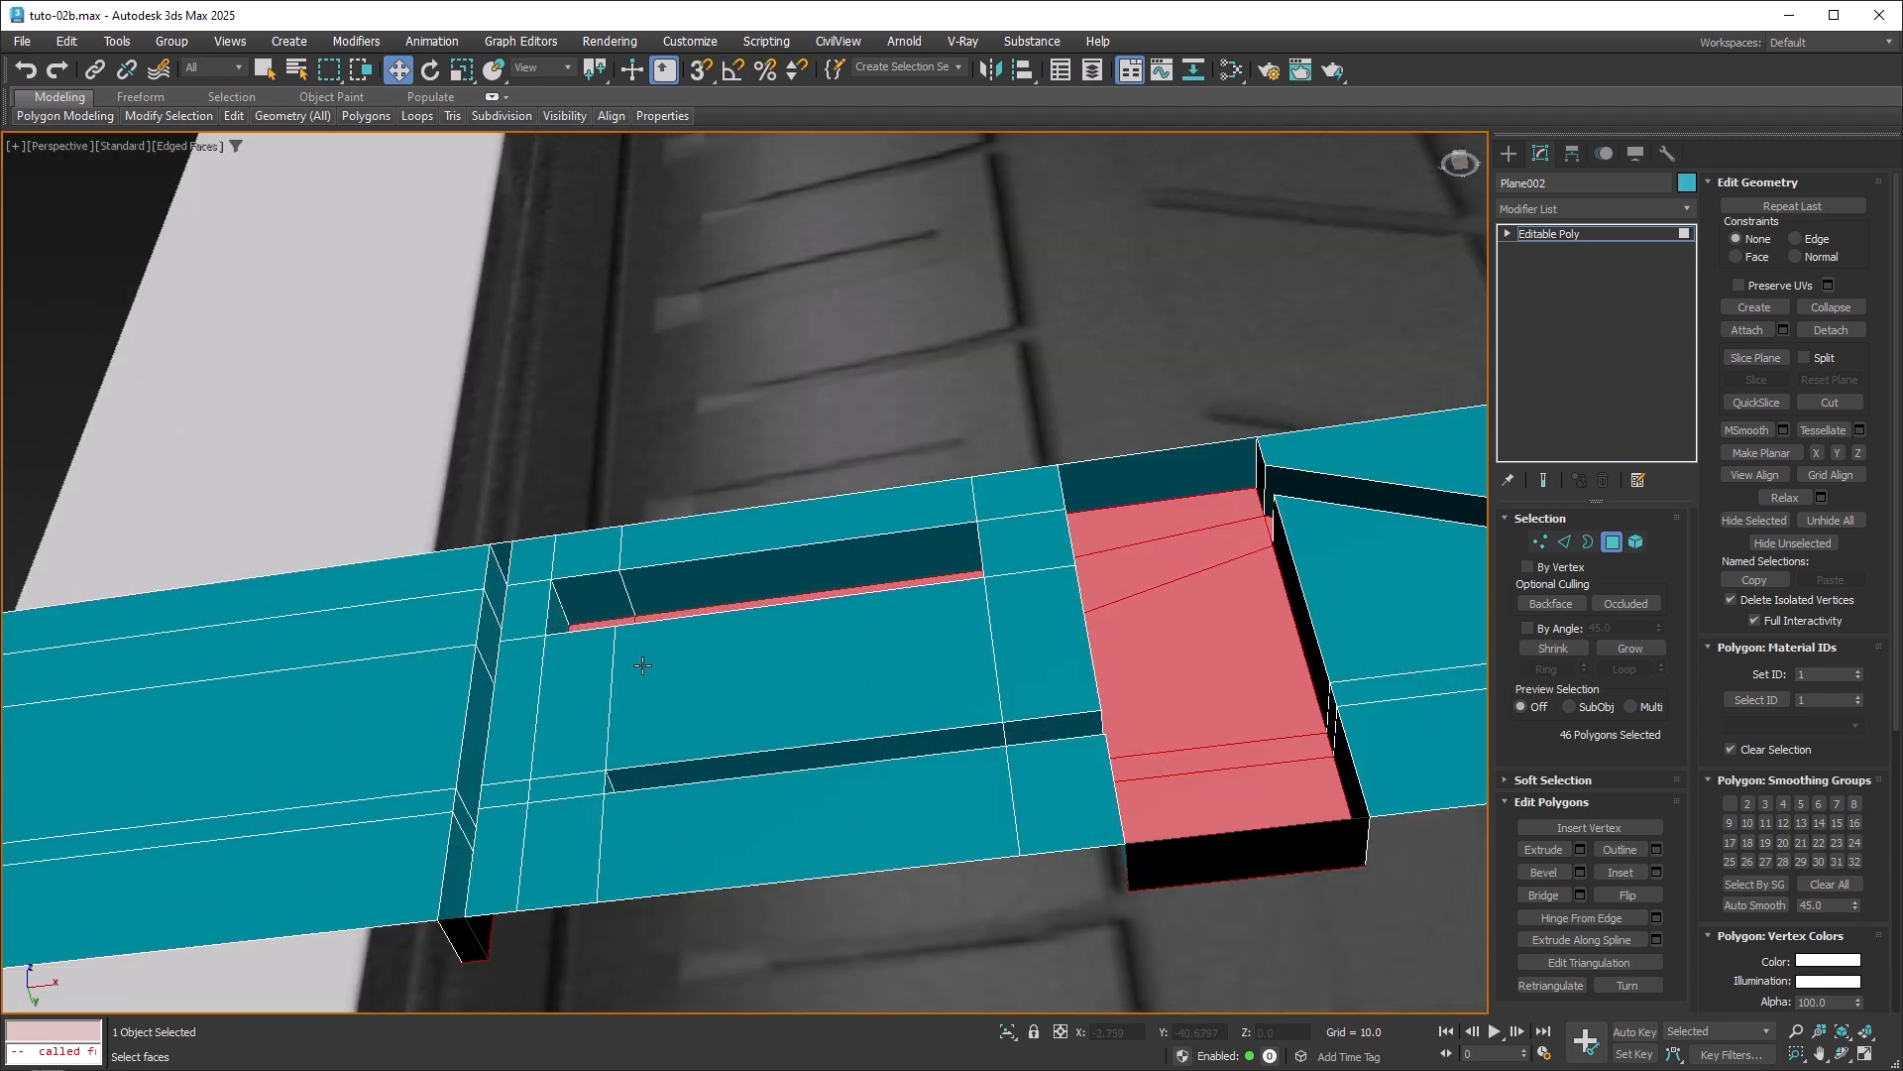
{"action": "left_click", "coordinate": [446, 505]}
{"action": "middle_click_drag", "start_coordinate": [629, 607], "coordinate": [744, 465], "text": "alt"}
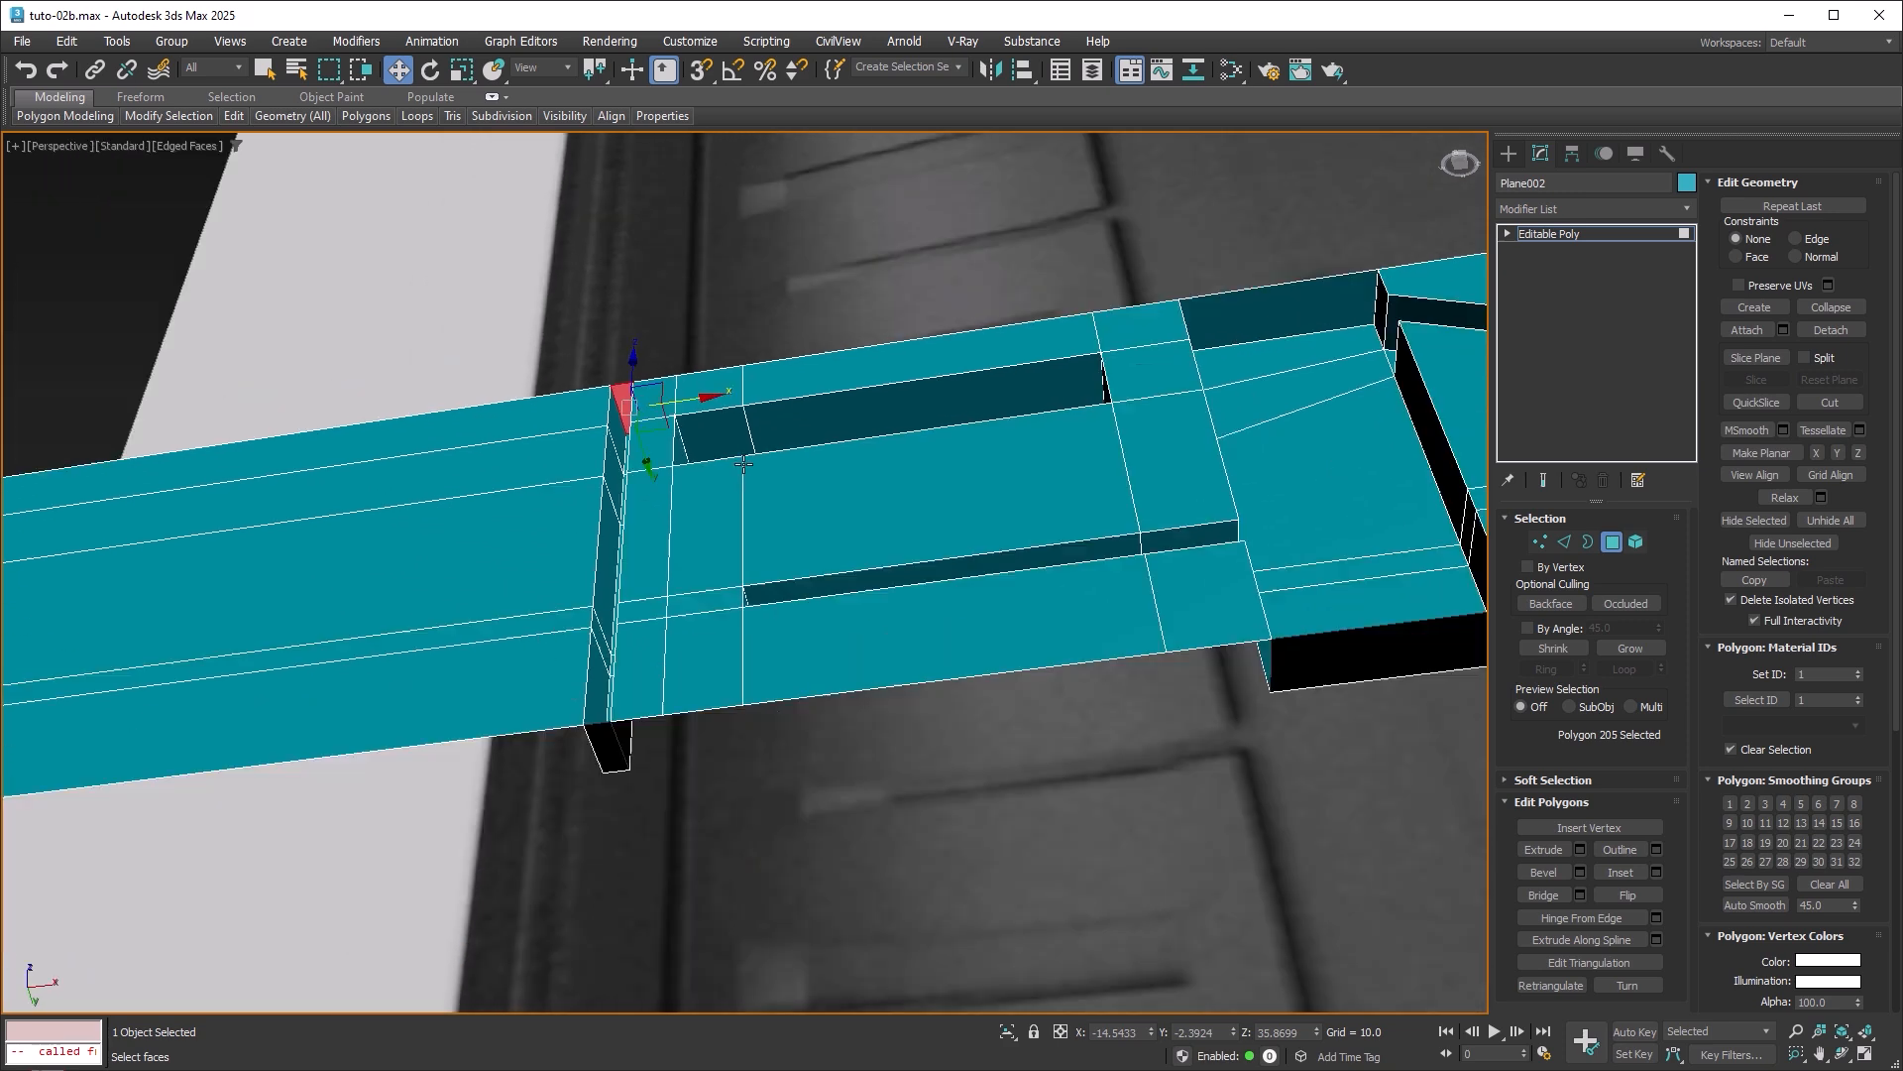
{"action": "middle_click_drag", "start_coordinate": [768, 610], "coordinate": [786, 733], "text": "alt"}
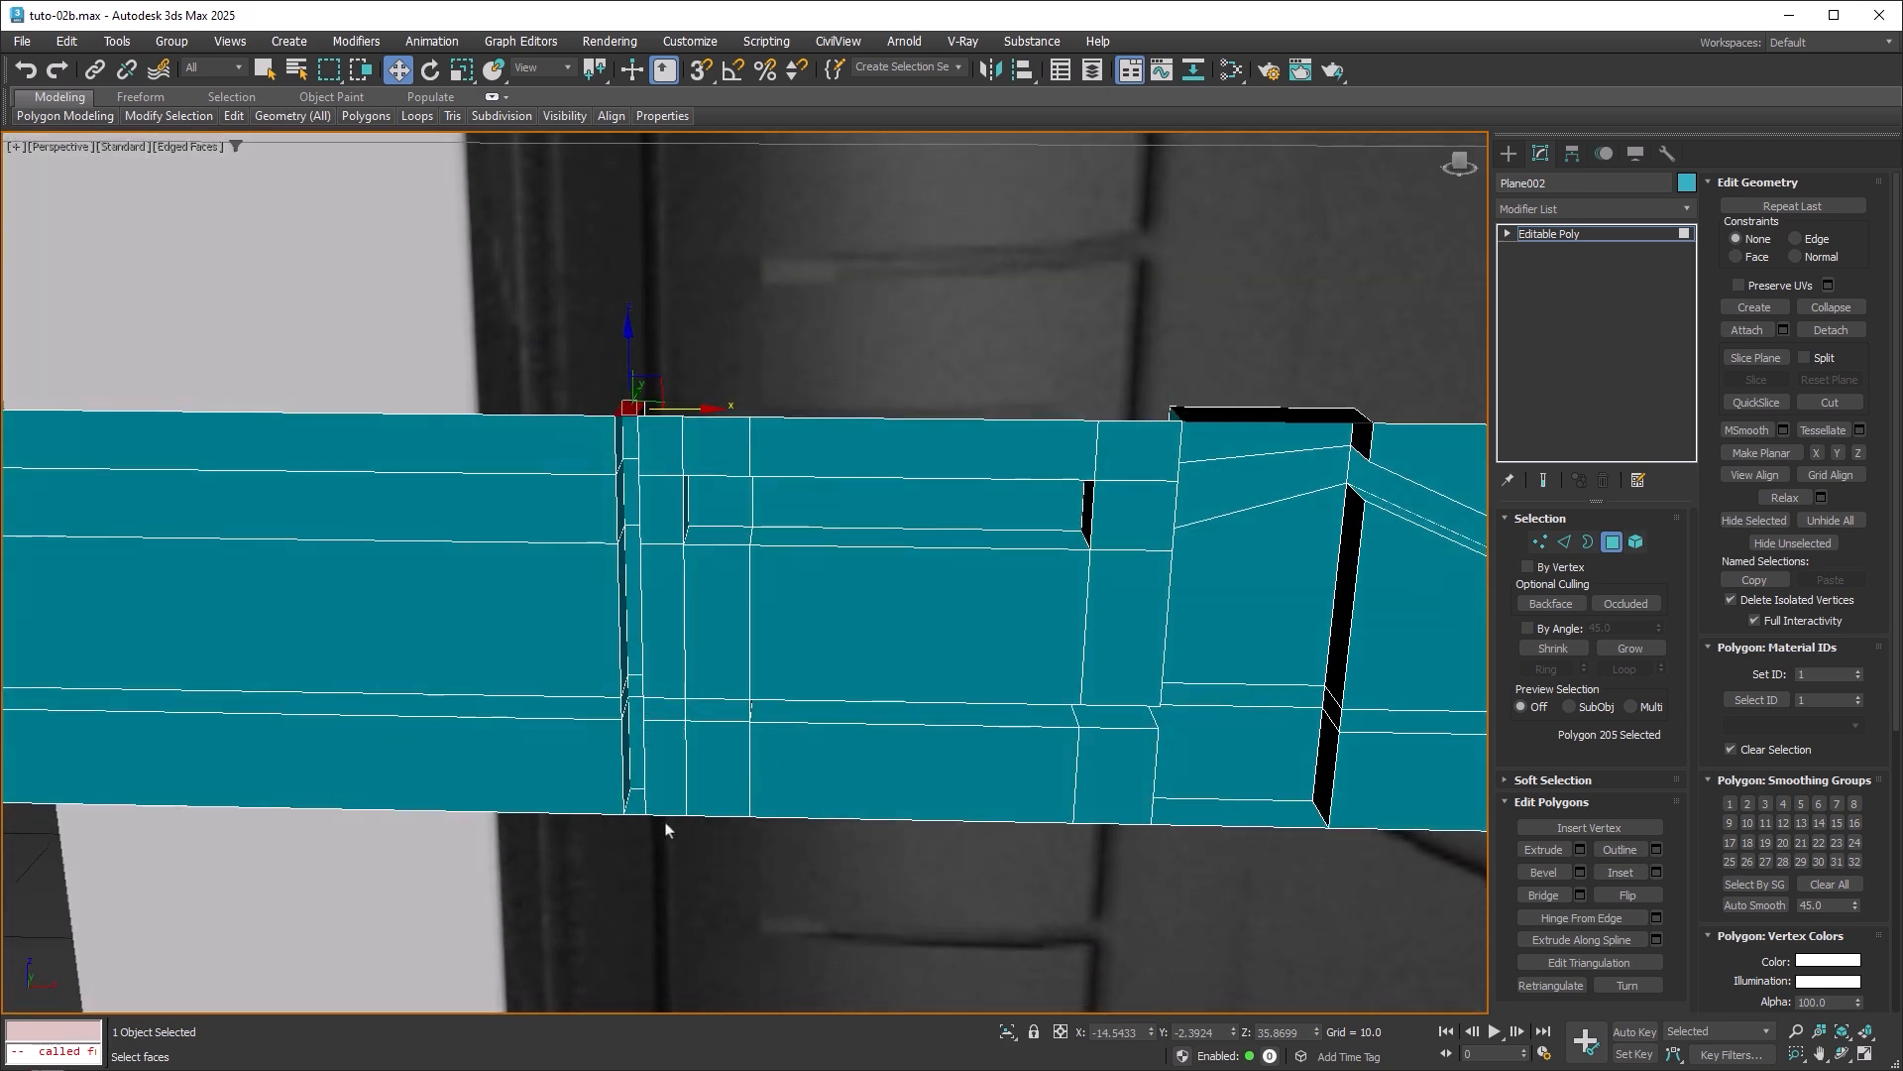
{"action": "left_click", "coordinate": [641, 803], "text": "ctrl"}
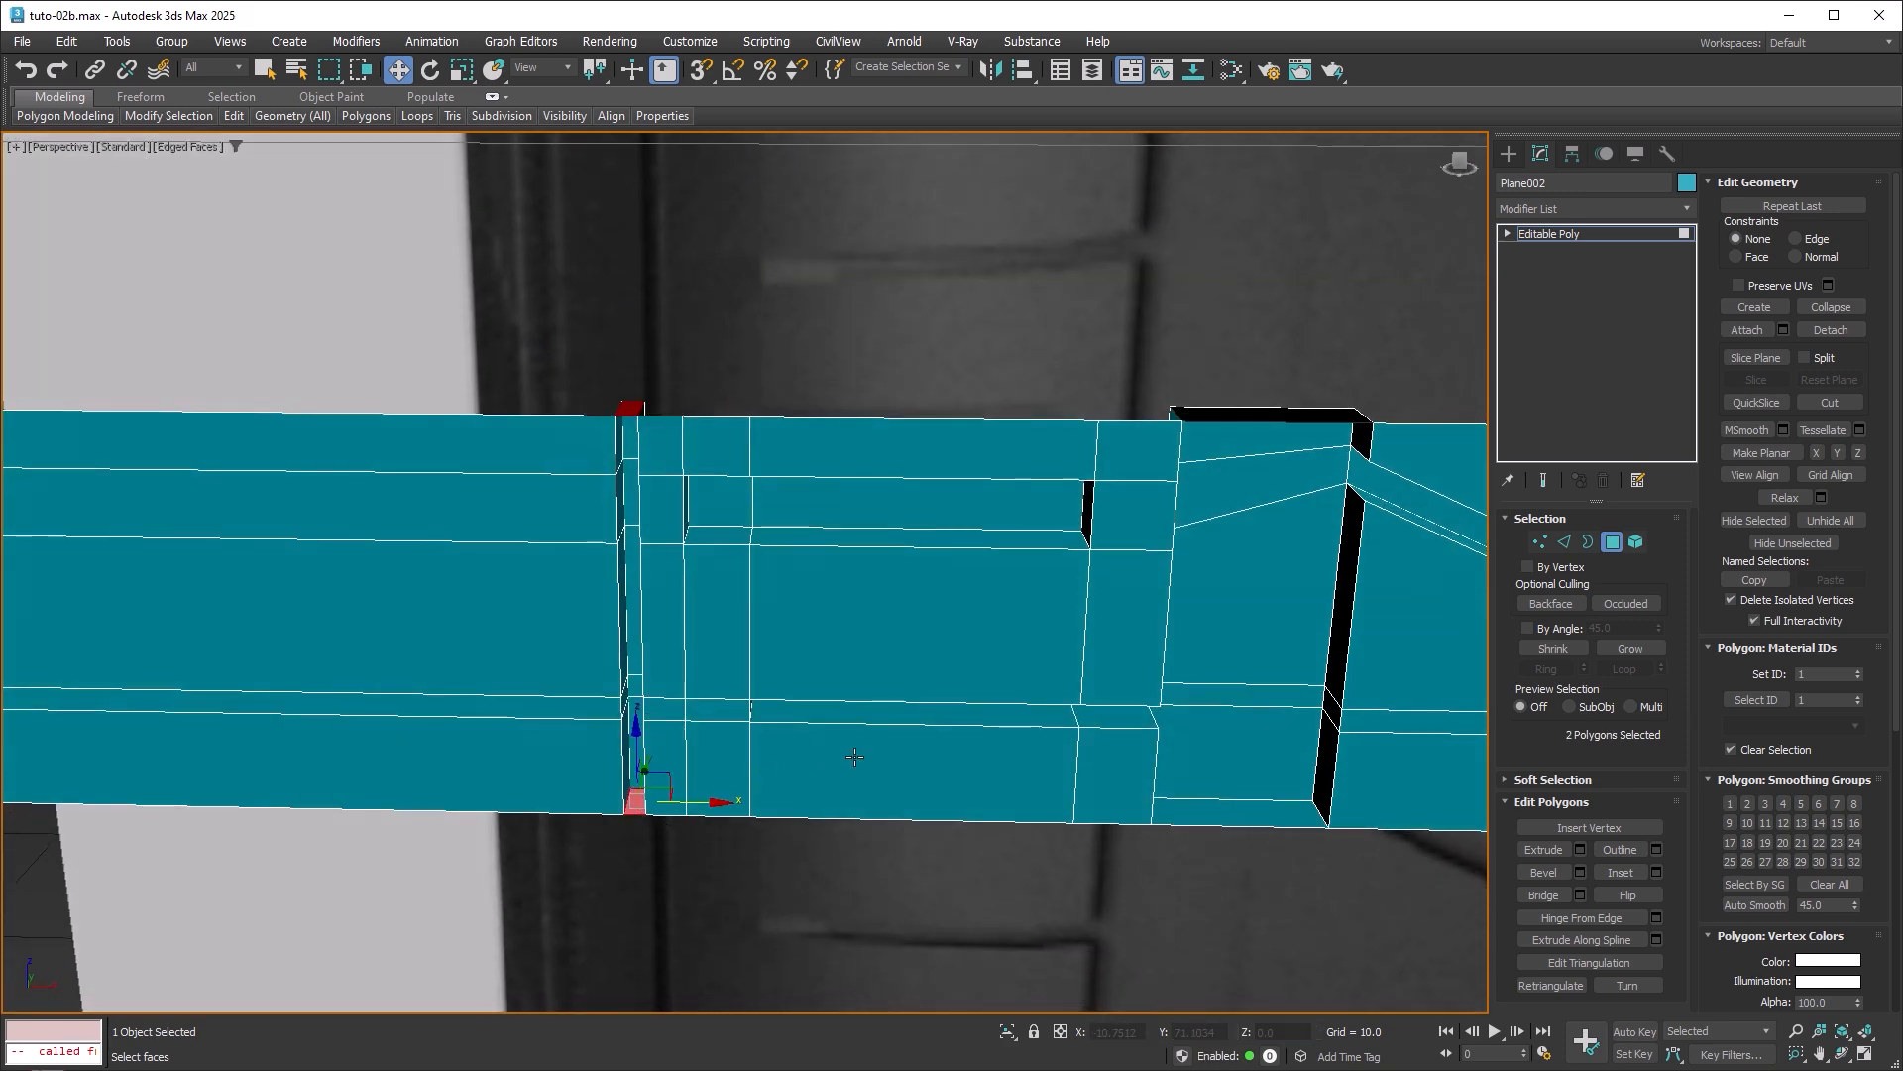
{"action": "key", "text": "ctrl+d"}
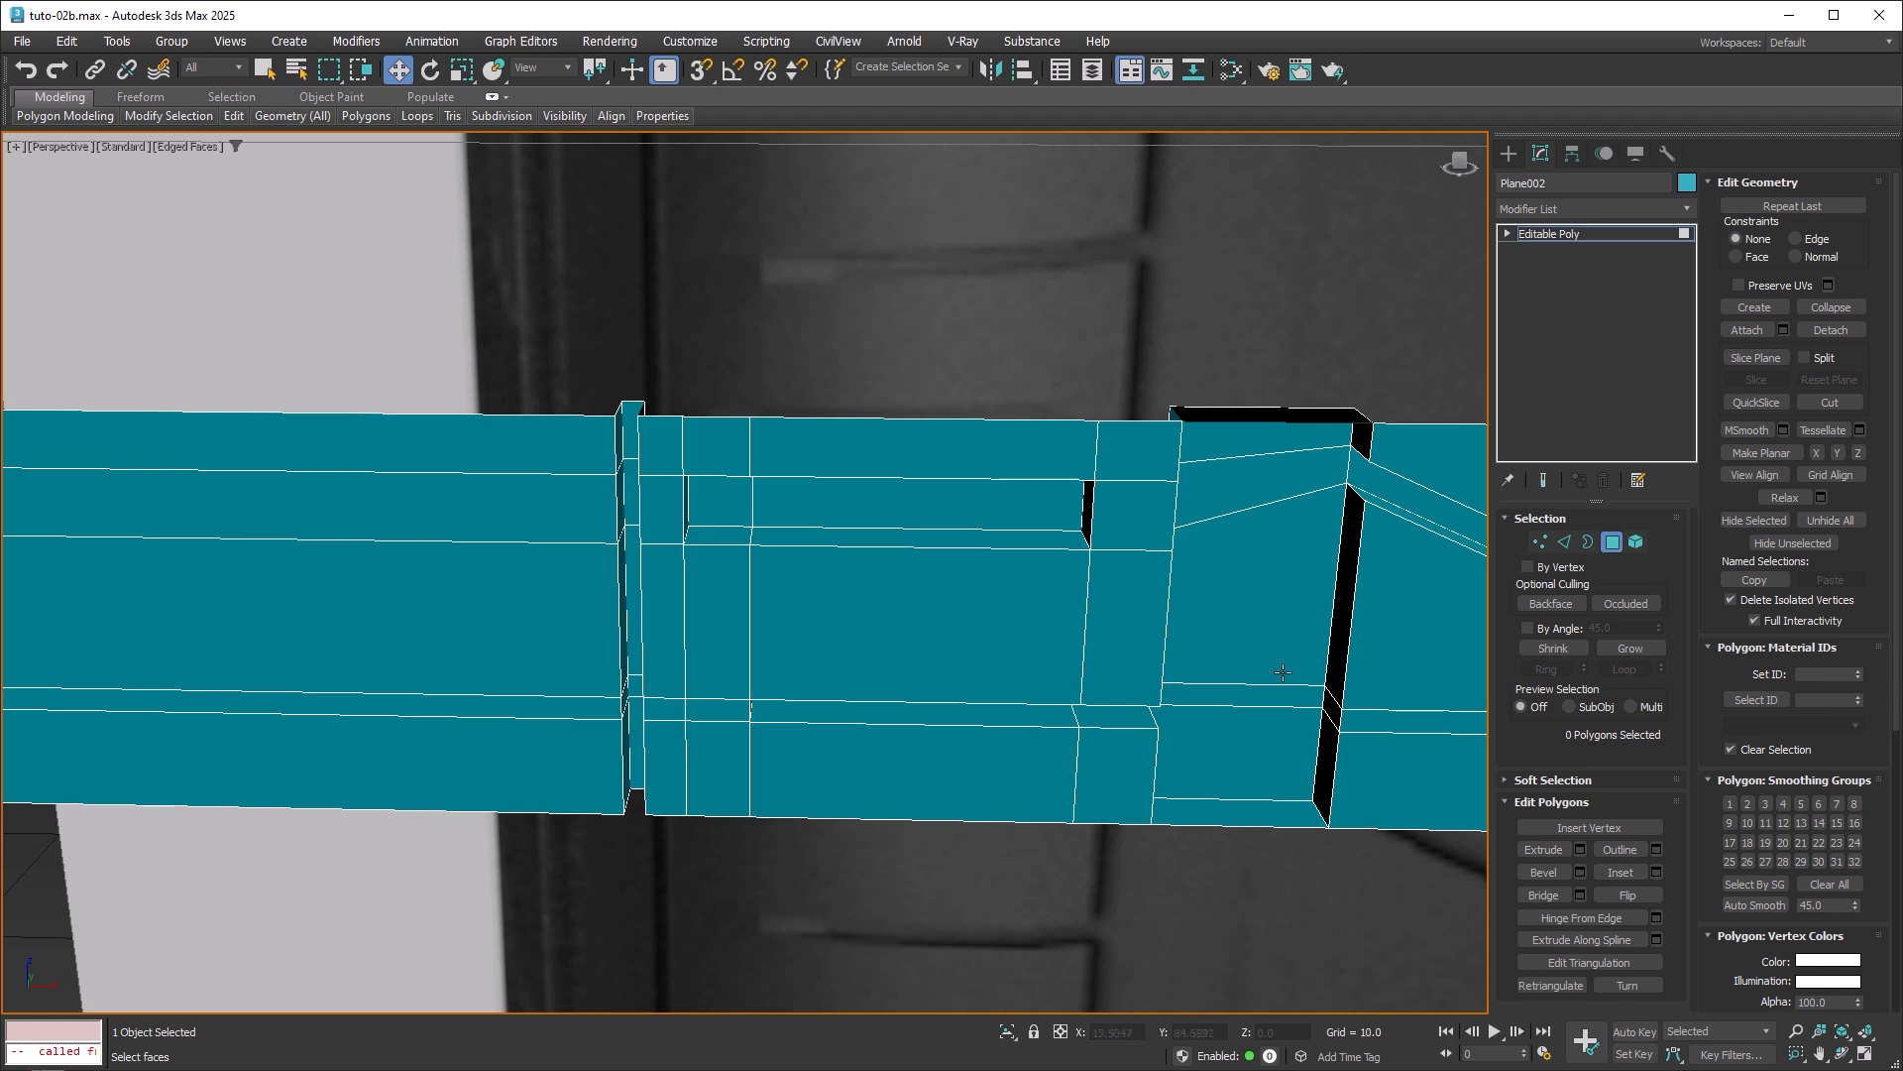
Delete the six upper and lower end-wall polygons of the three full-height grooves from the left shoulder to just past the central zigzag.
{"action": "middle_click_drag", "start_coordinate": [1286, 662], "coordinate": [684, 456], "text": "alt"}
{"action": "left_click", "coordinate": [1264, 542]}
{"action": "left_click", "coordinate": [1221, 858], "text": "ctrl"}
{"action": "left_click", "coordinate": [1120, 335], "text": "ctrl"}
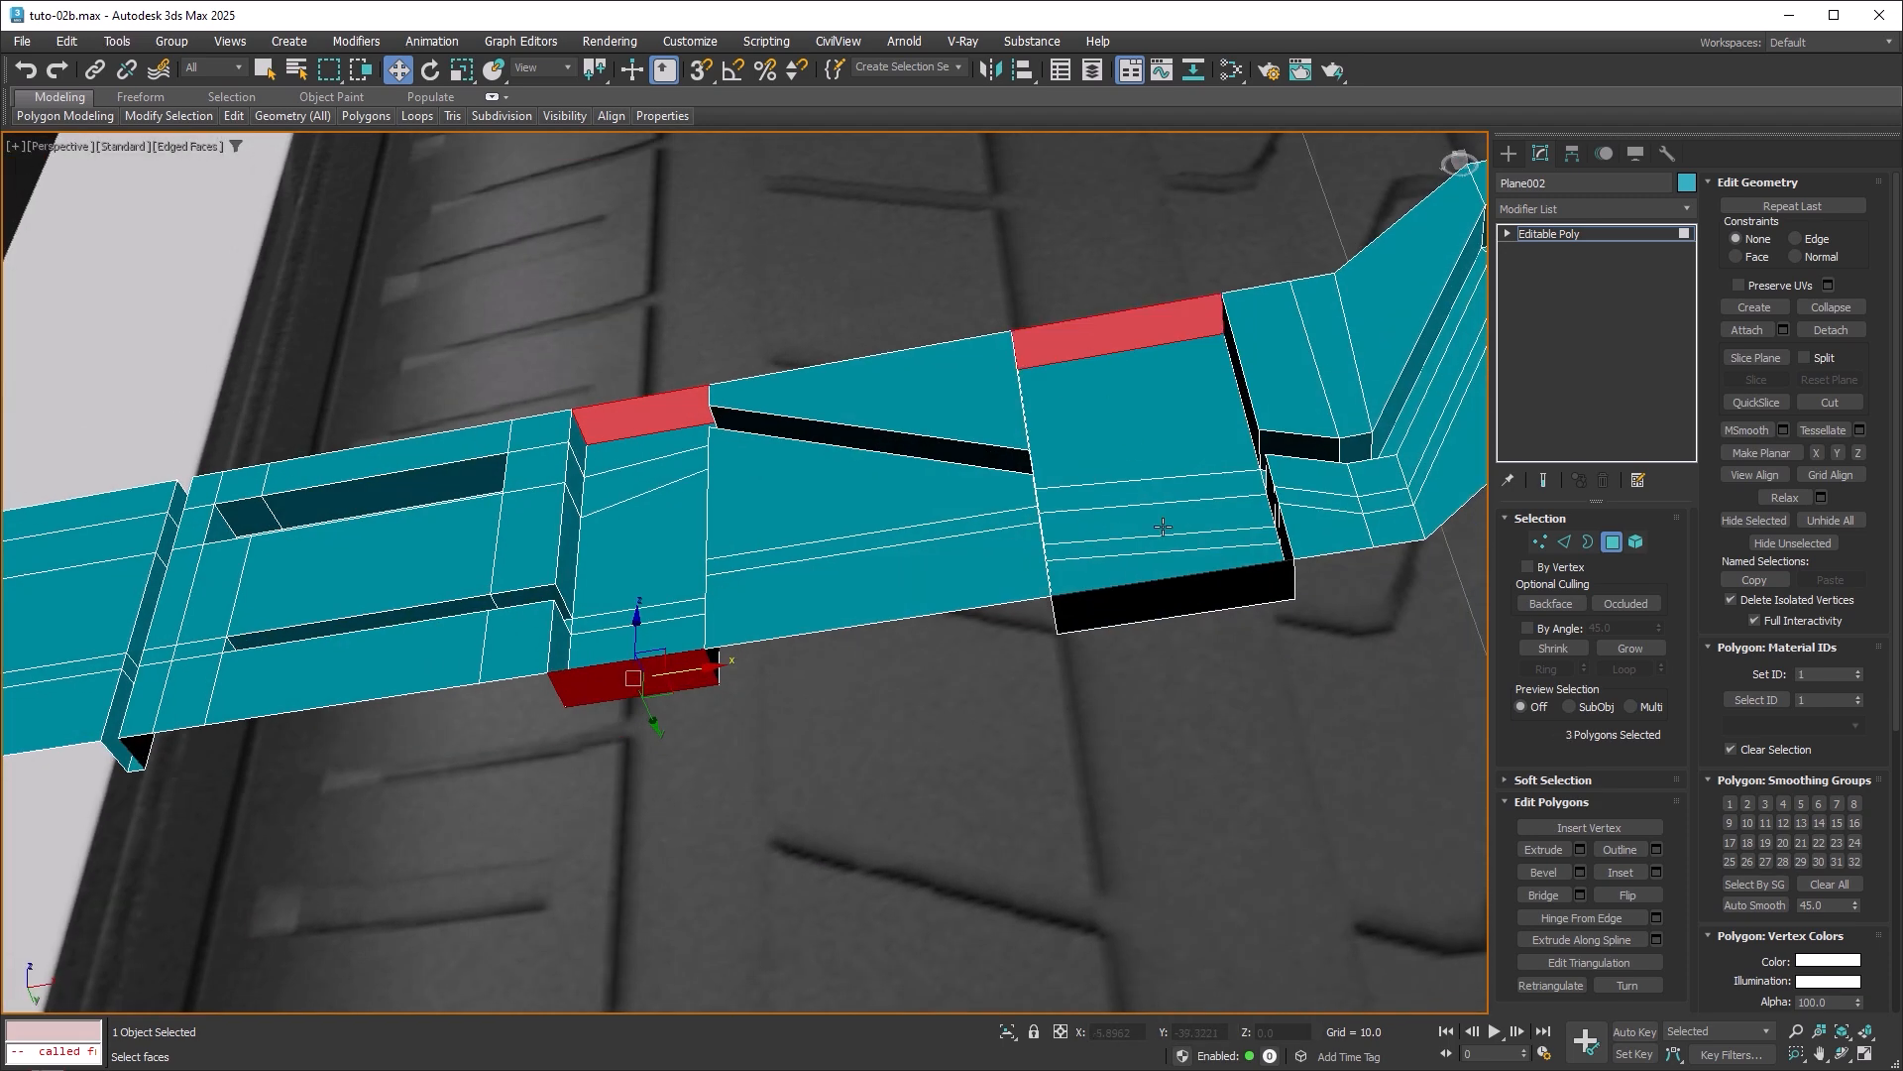
{"action": "left_click", "coordinate": [1178, 601], "text": "ctrl"}
{"action": "middle_click_drag", "start_coordinate": [1341, 451], "coordinate": [845, 654]}
{"action": "left_click", "coordinate": [1205, 370], "text": "ctrl"}
{"action": "left_click", "coordinate": [1220, 643], "text": "ctrl"}
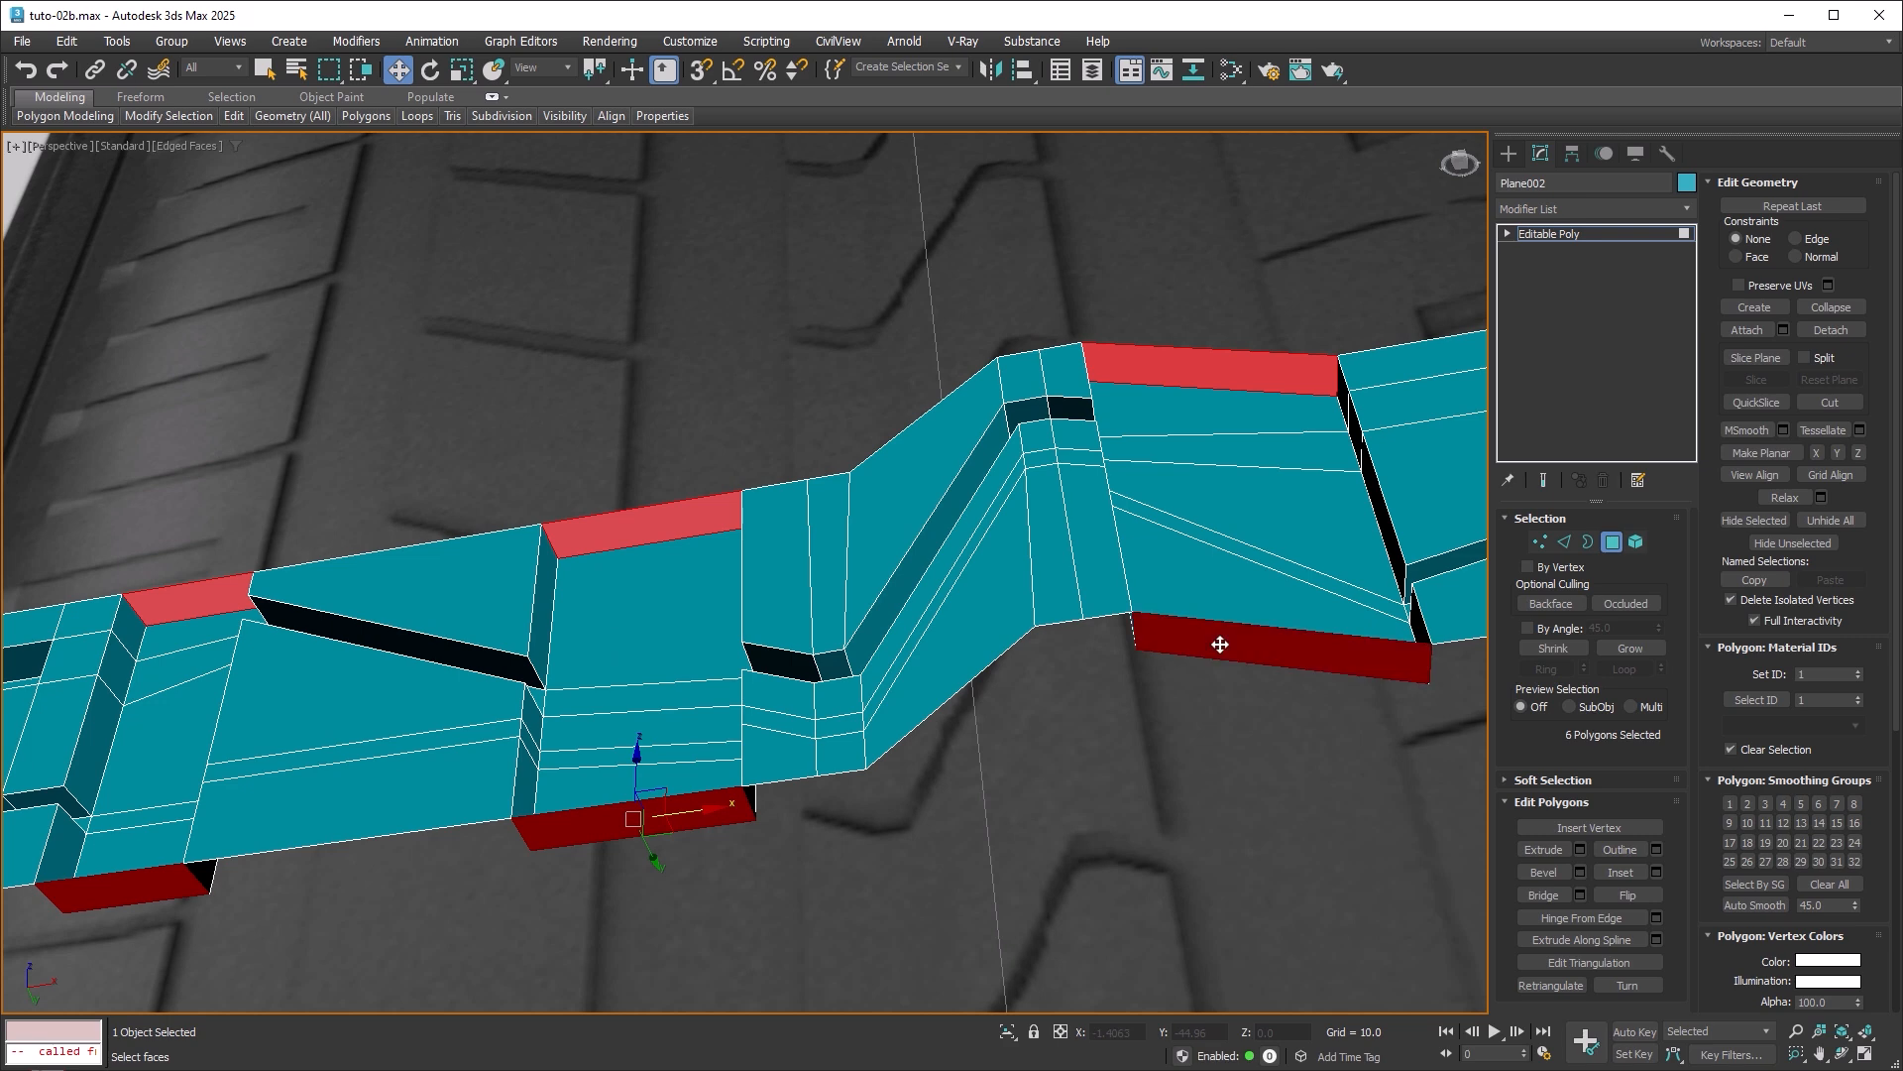
{"action": "key", "text": "Delete"}
Delete the four end-wall polygons of the full-height groove beside the right shoulder and the narrow groove at the right seam.
{"action": "middle_click_drag", "start_coordinate": [1334, 572], "coordinate": [478, 684]}
{"action": "left_click", "coordinate": [873, 380]}
{"action": "left_click", "coordinate": [901, 663], "text": "ctrl"}
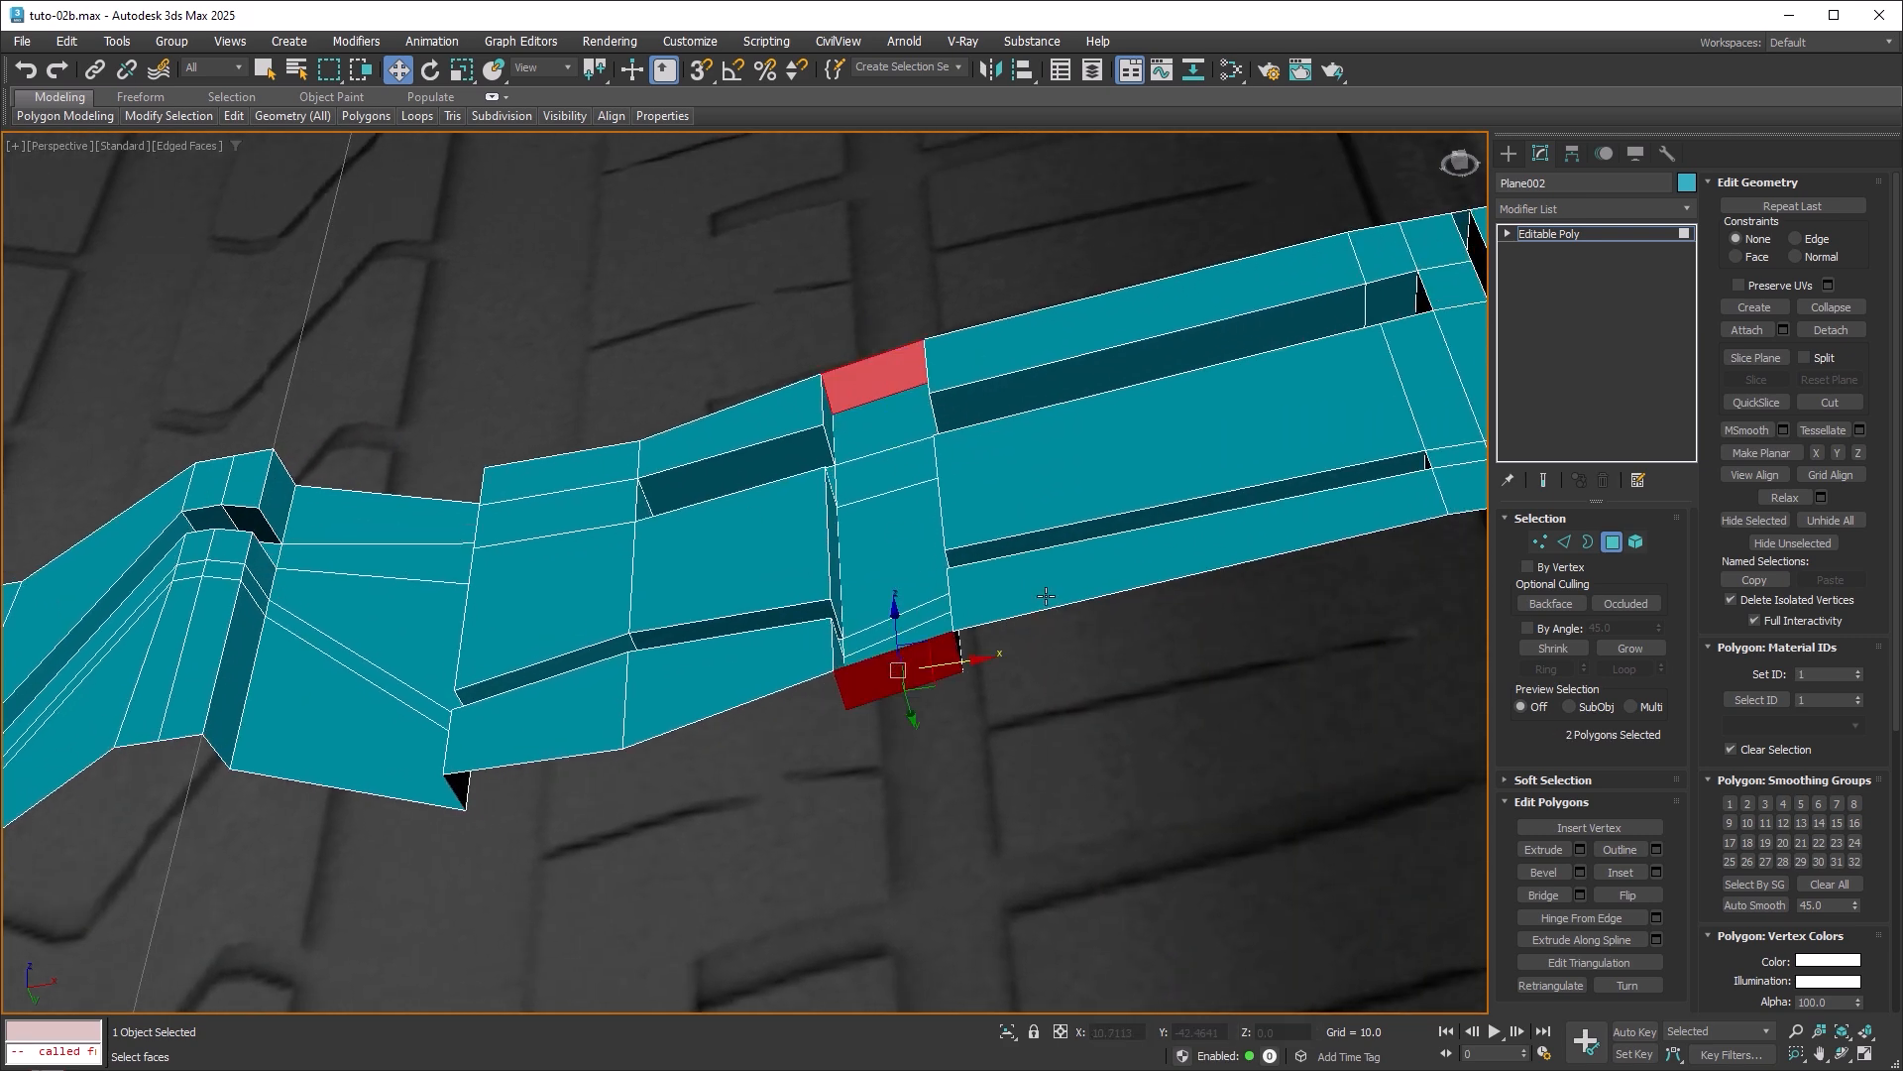
{"action": "middle_click_drag", "start_coordinate": [1170, 513], "coordinate": [628, 639]}
{"action": "left_click", "coordinate": [945, 349], "text": "ctrl"}
{"action": "left_click", "coordinate": [981, 646], "text": "ctrl"}
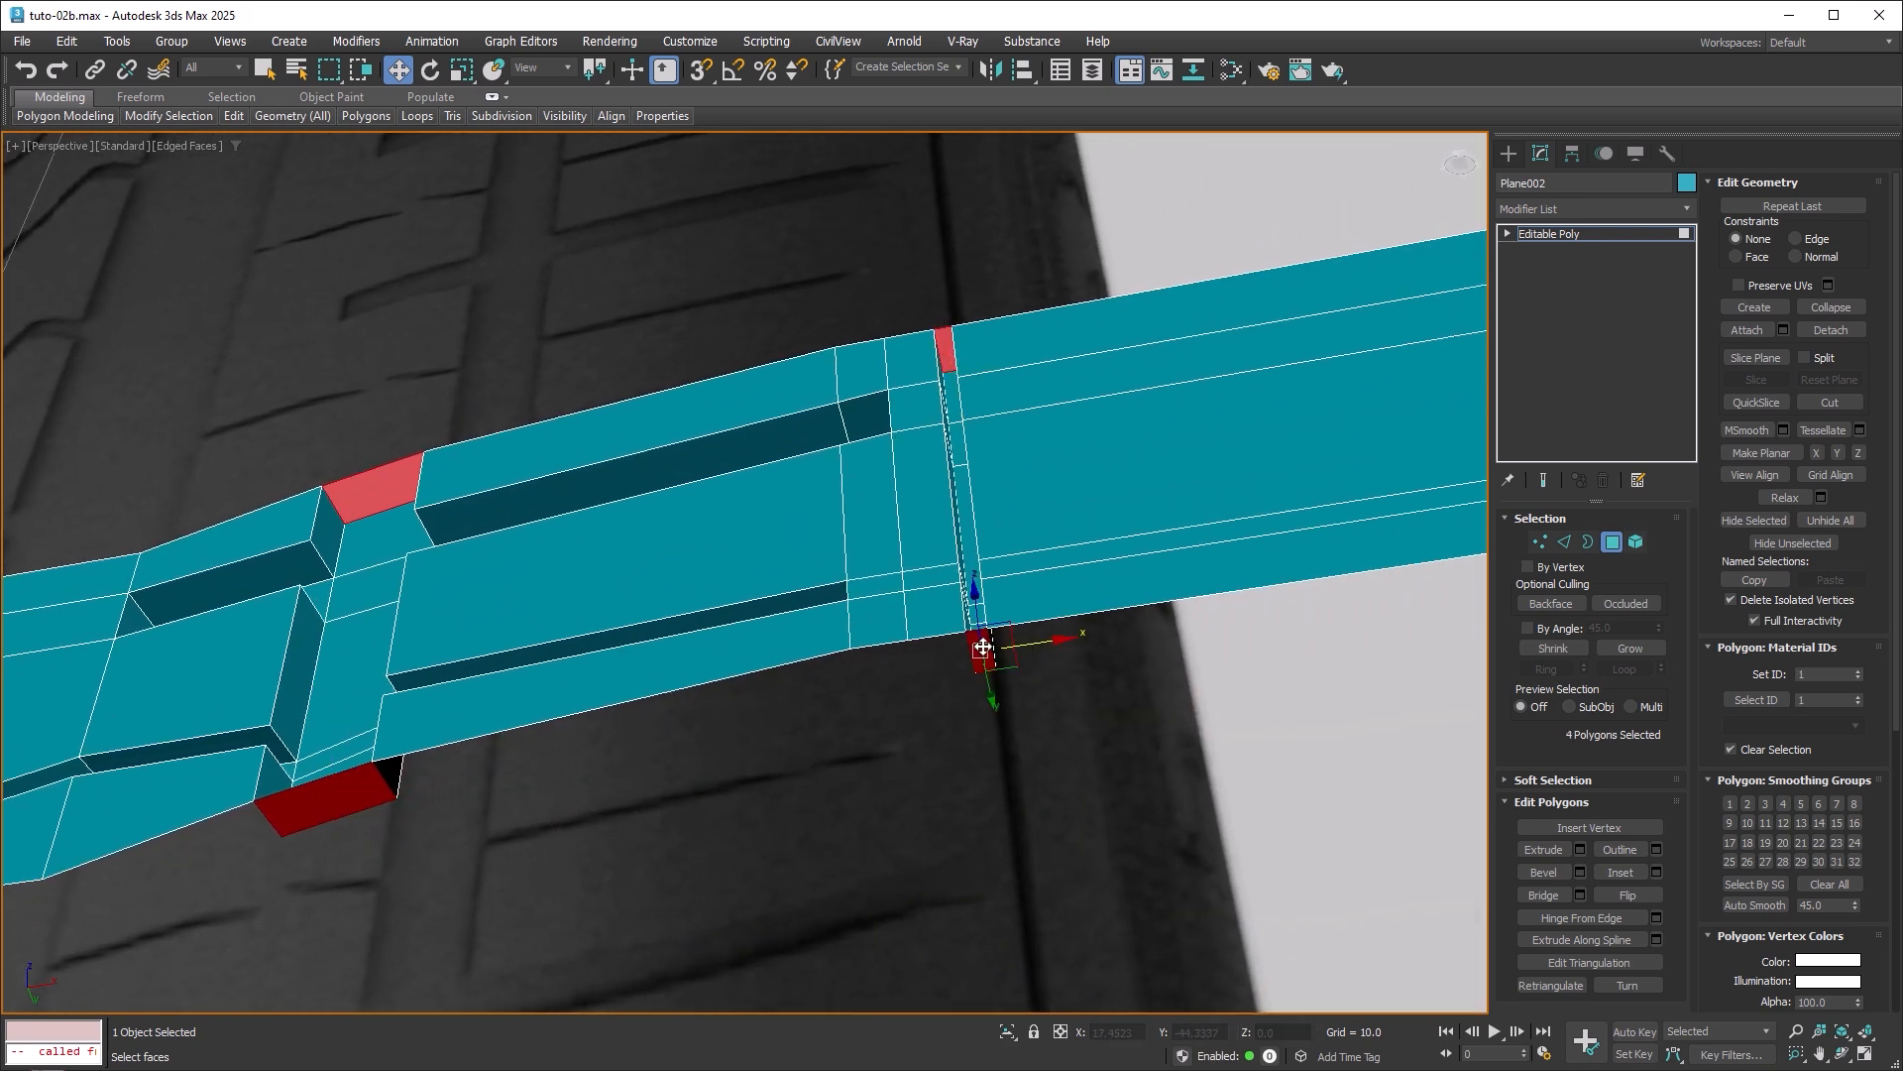
{"action": "key", "text": "Delete"}
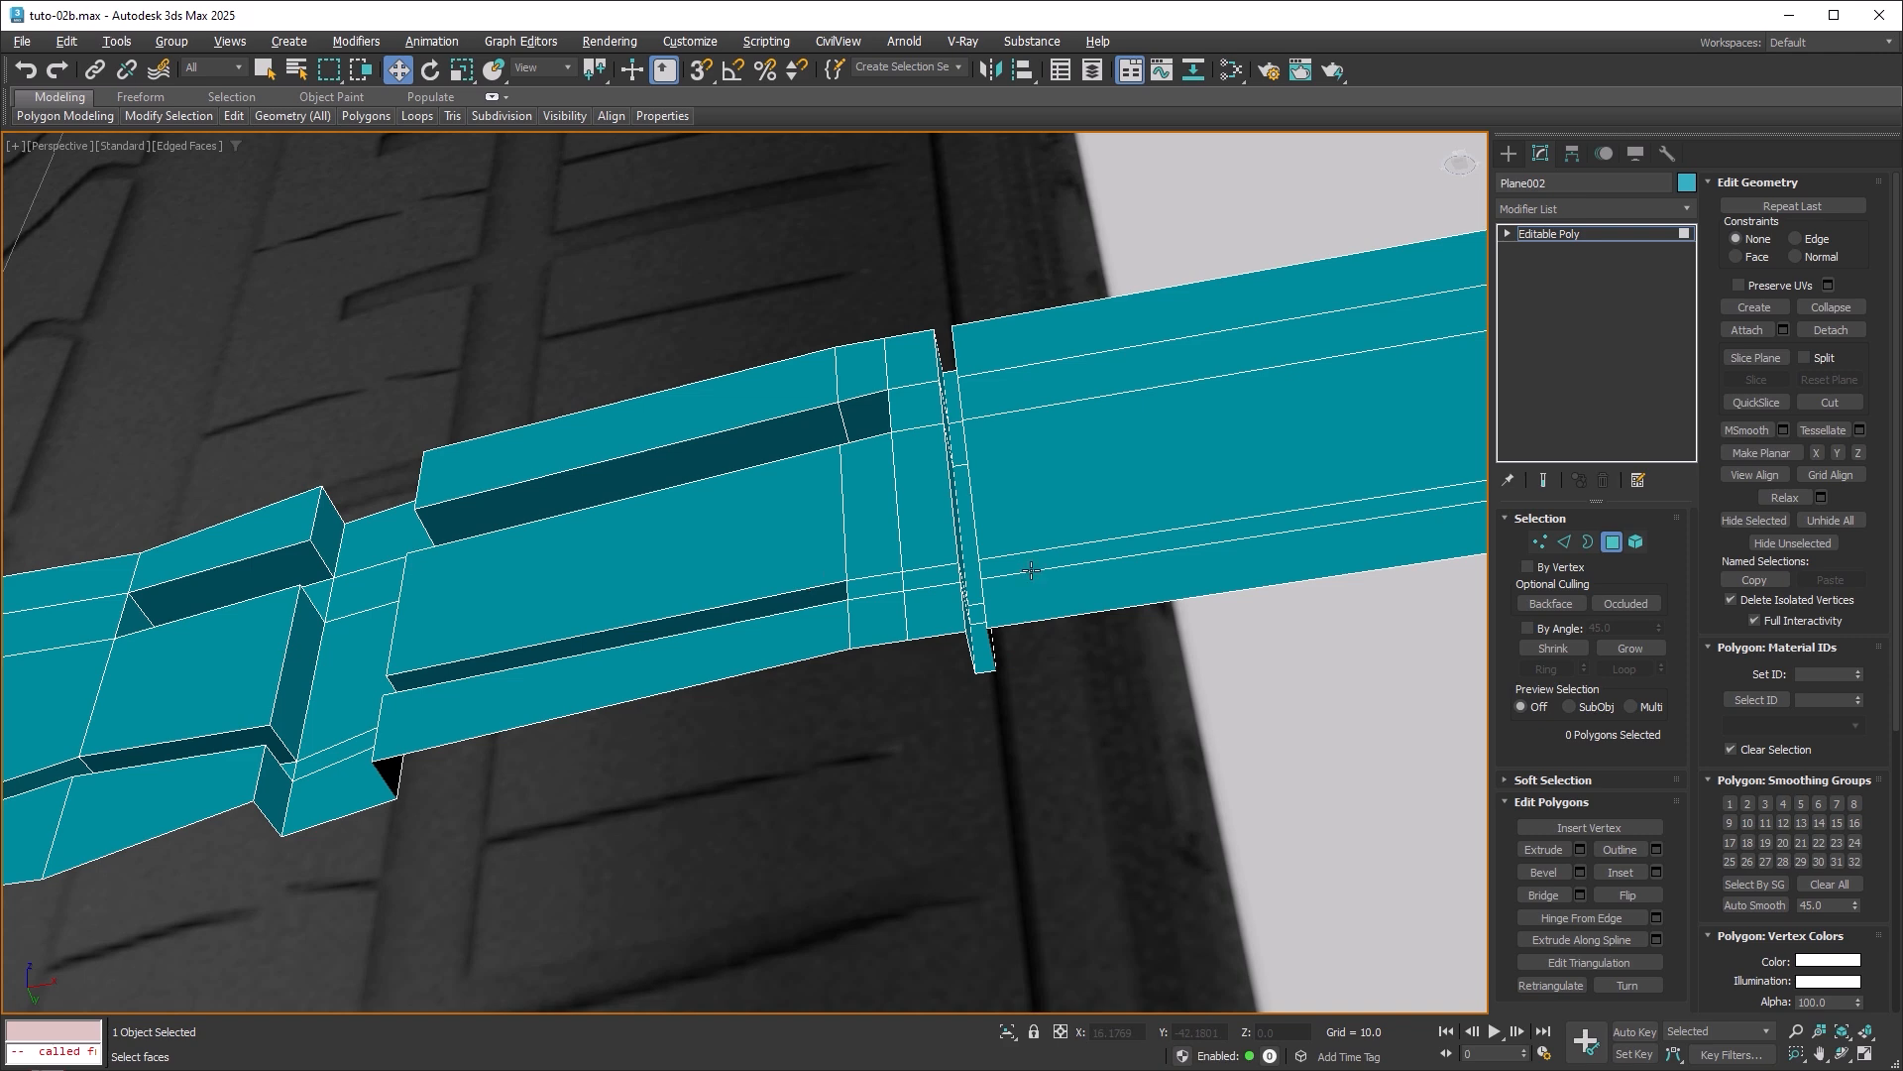
Switch to edge editing and select the two short cross edges on the floor of the right shoulder's upper groove, near its outer end.
{"action": "middle_click_drag", "start_coordinate": [1031, 570], "coordinate": [1181, 663], "text": "alt"}
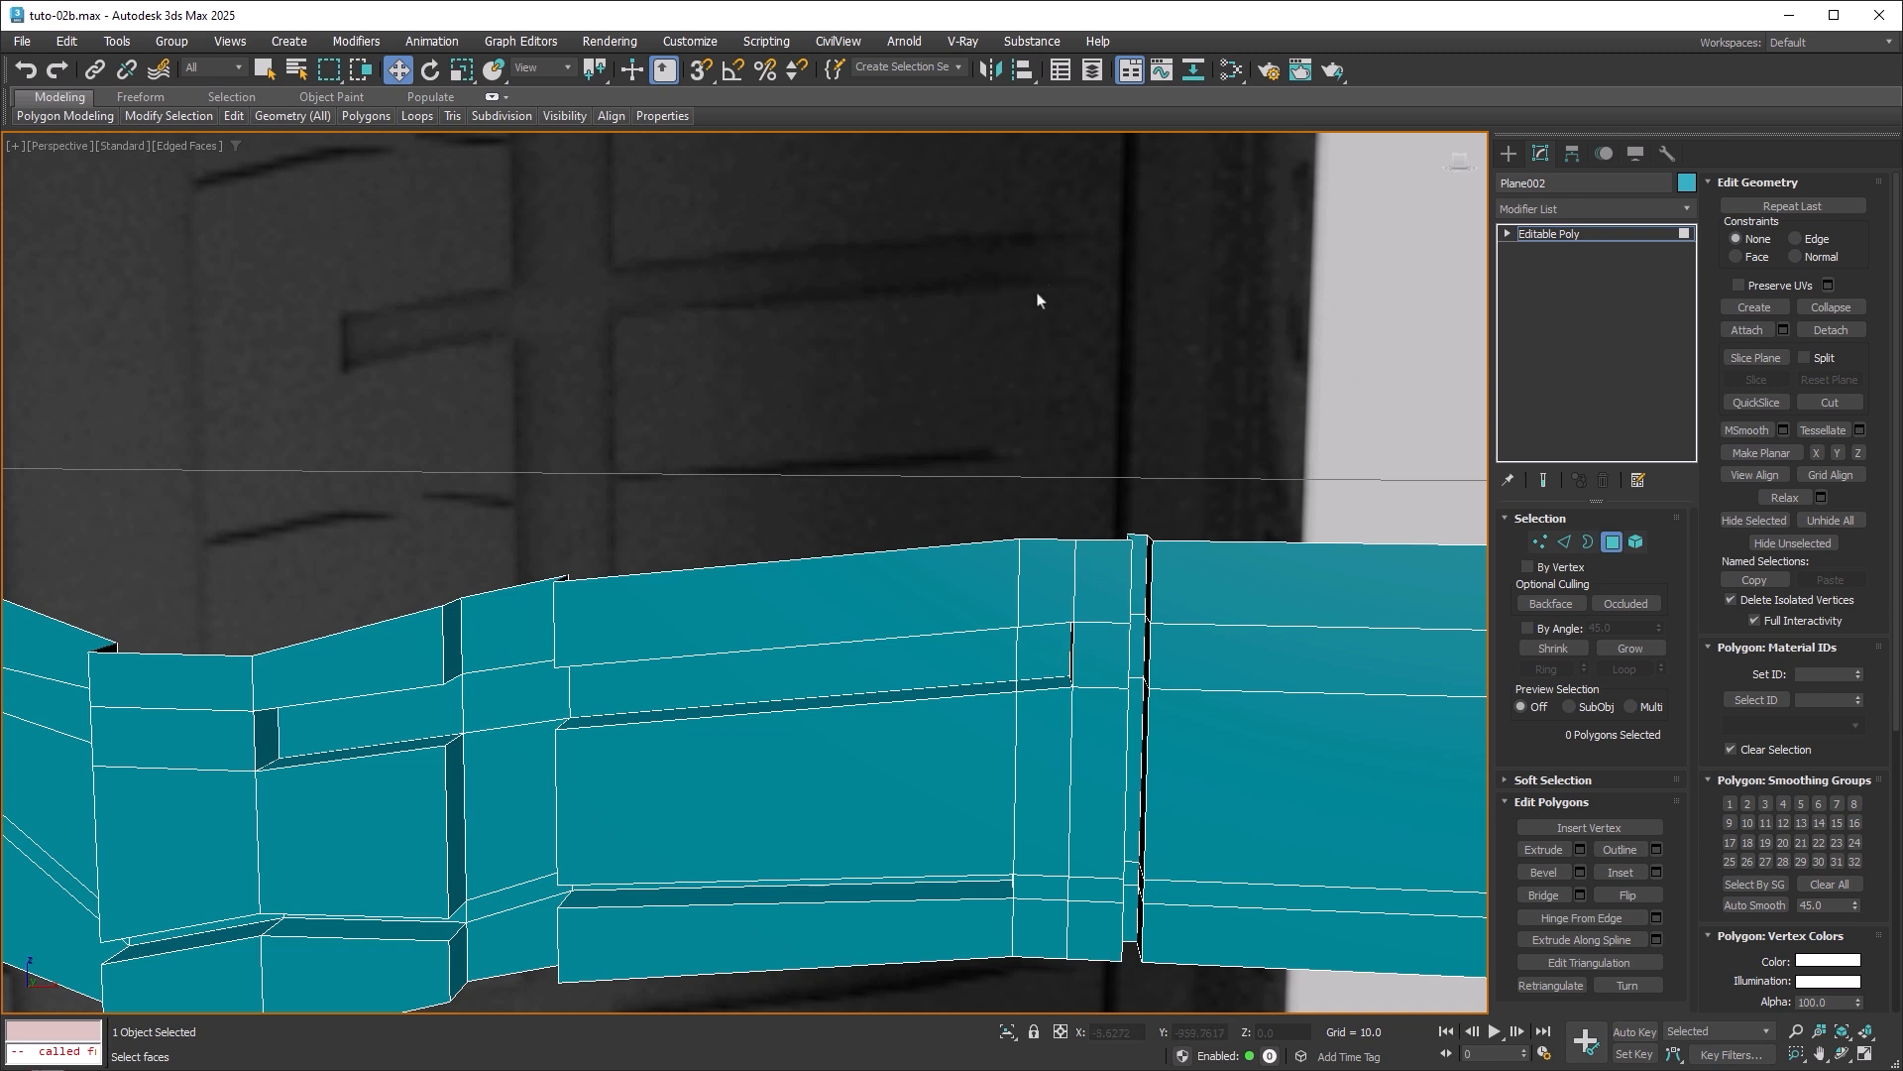
{"action": "left_click", "coordinate": [1564, 541]}
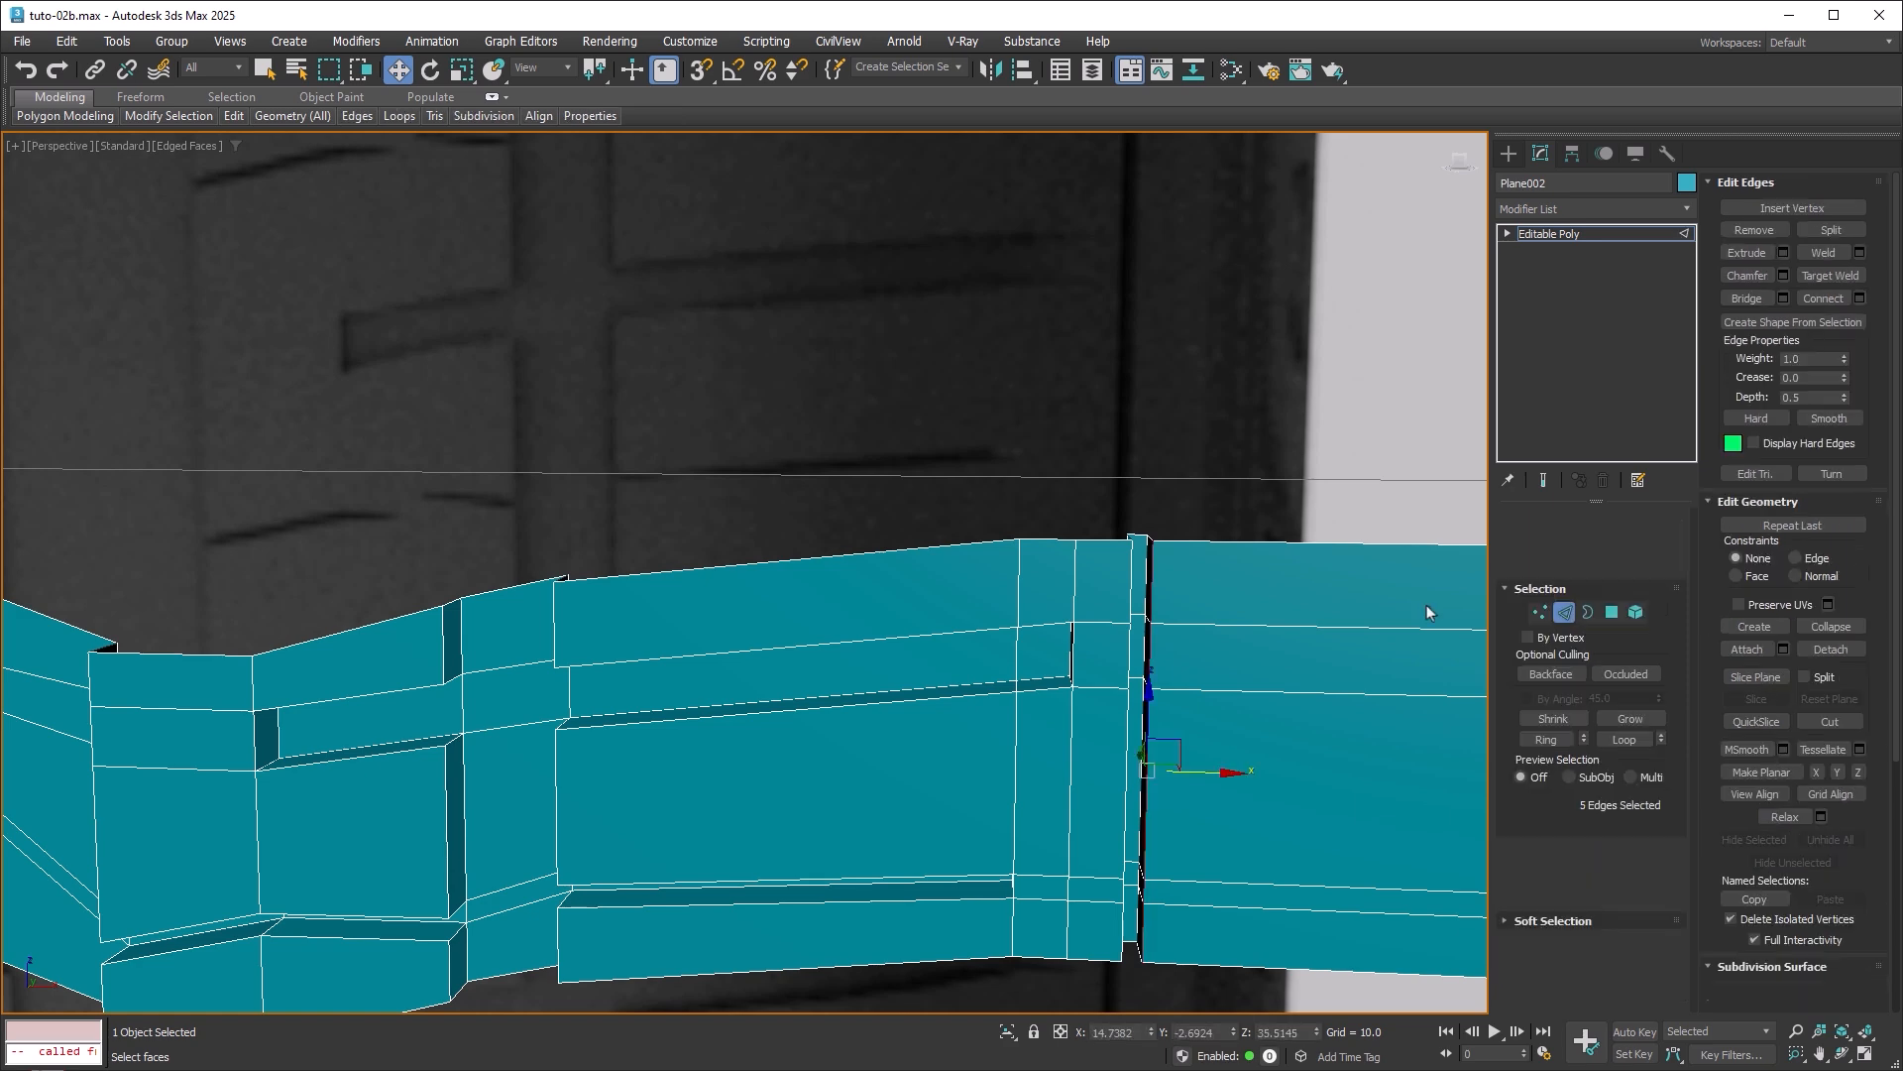
{"action": "middle_click_drag", "start_coordinate": [1118, 680], "coordinate": [1111, 661], "text": "alt"}
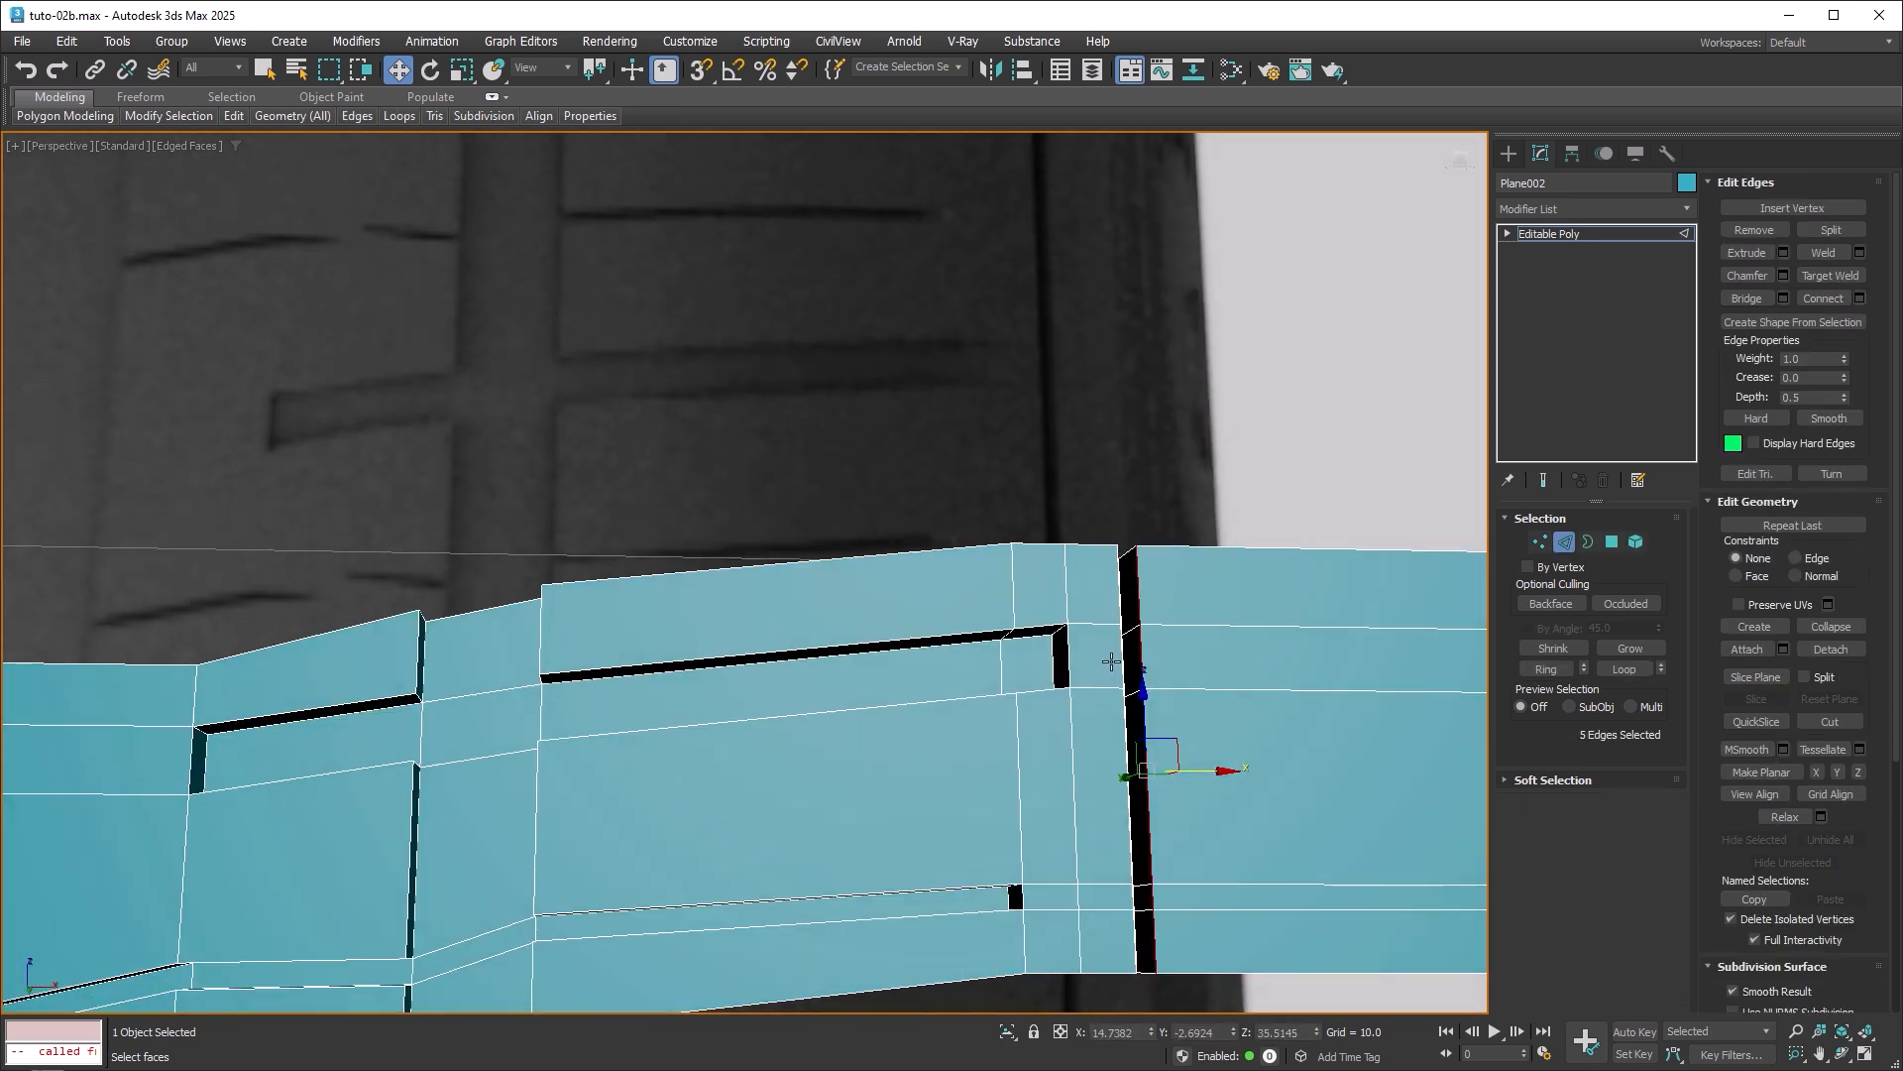
{"action": "left_click", "coordinate": [1054, 662]}
{"action": "left_click", "coordinate": [1002, 667], "text": "ctrl"}
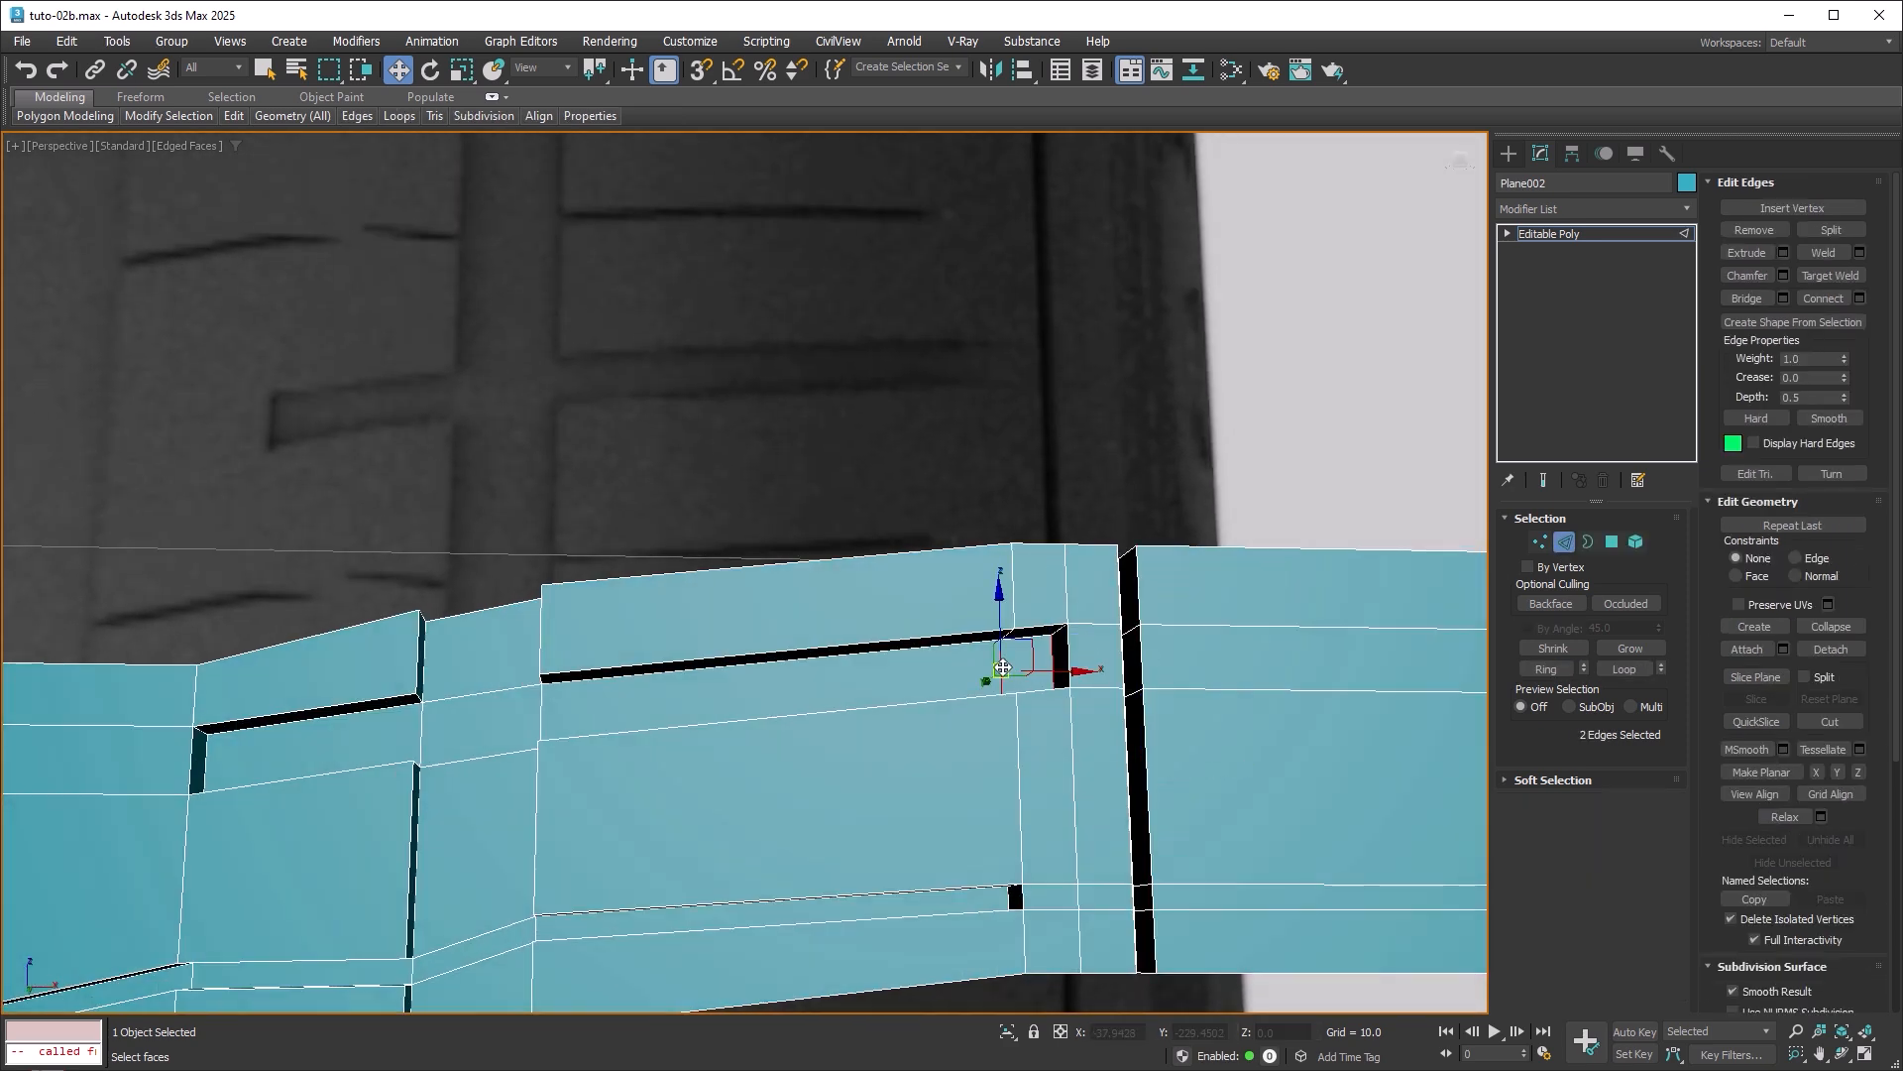
Try to move the two selected groove-floor edges inward along X without an edge constraint.
{"action": "middle_click_drag", "start_coordinate": [1021, 704], "coordinate": [1001, 591]}
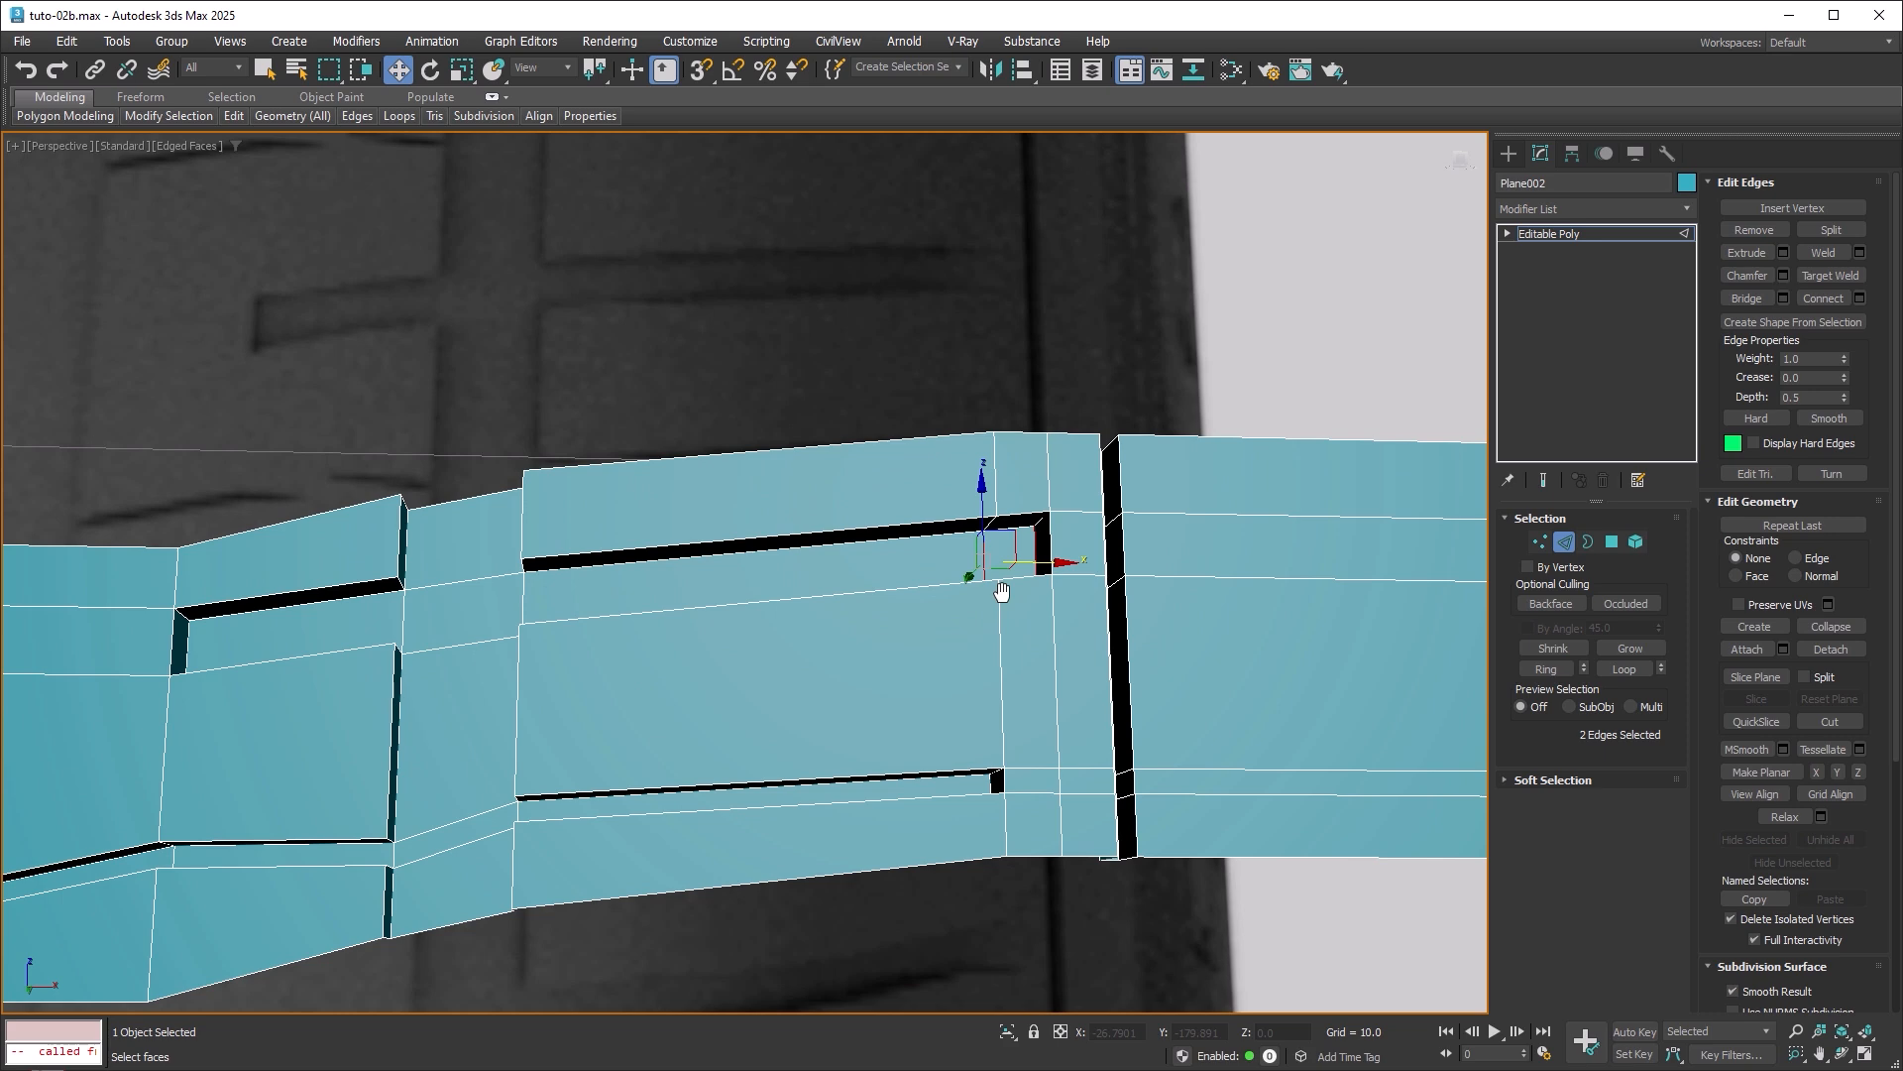
{"action": "scroll", "coordinate": [1019, 587], "scroll_direction": "up", "scroll_amount": 2}
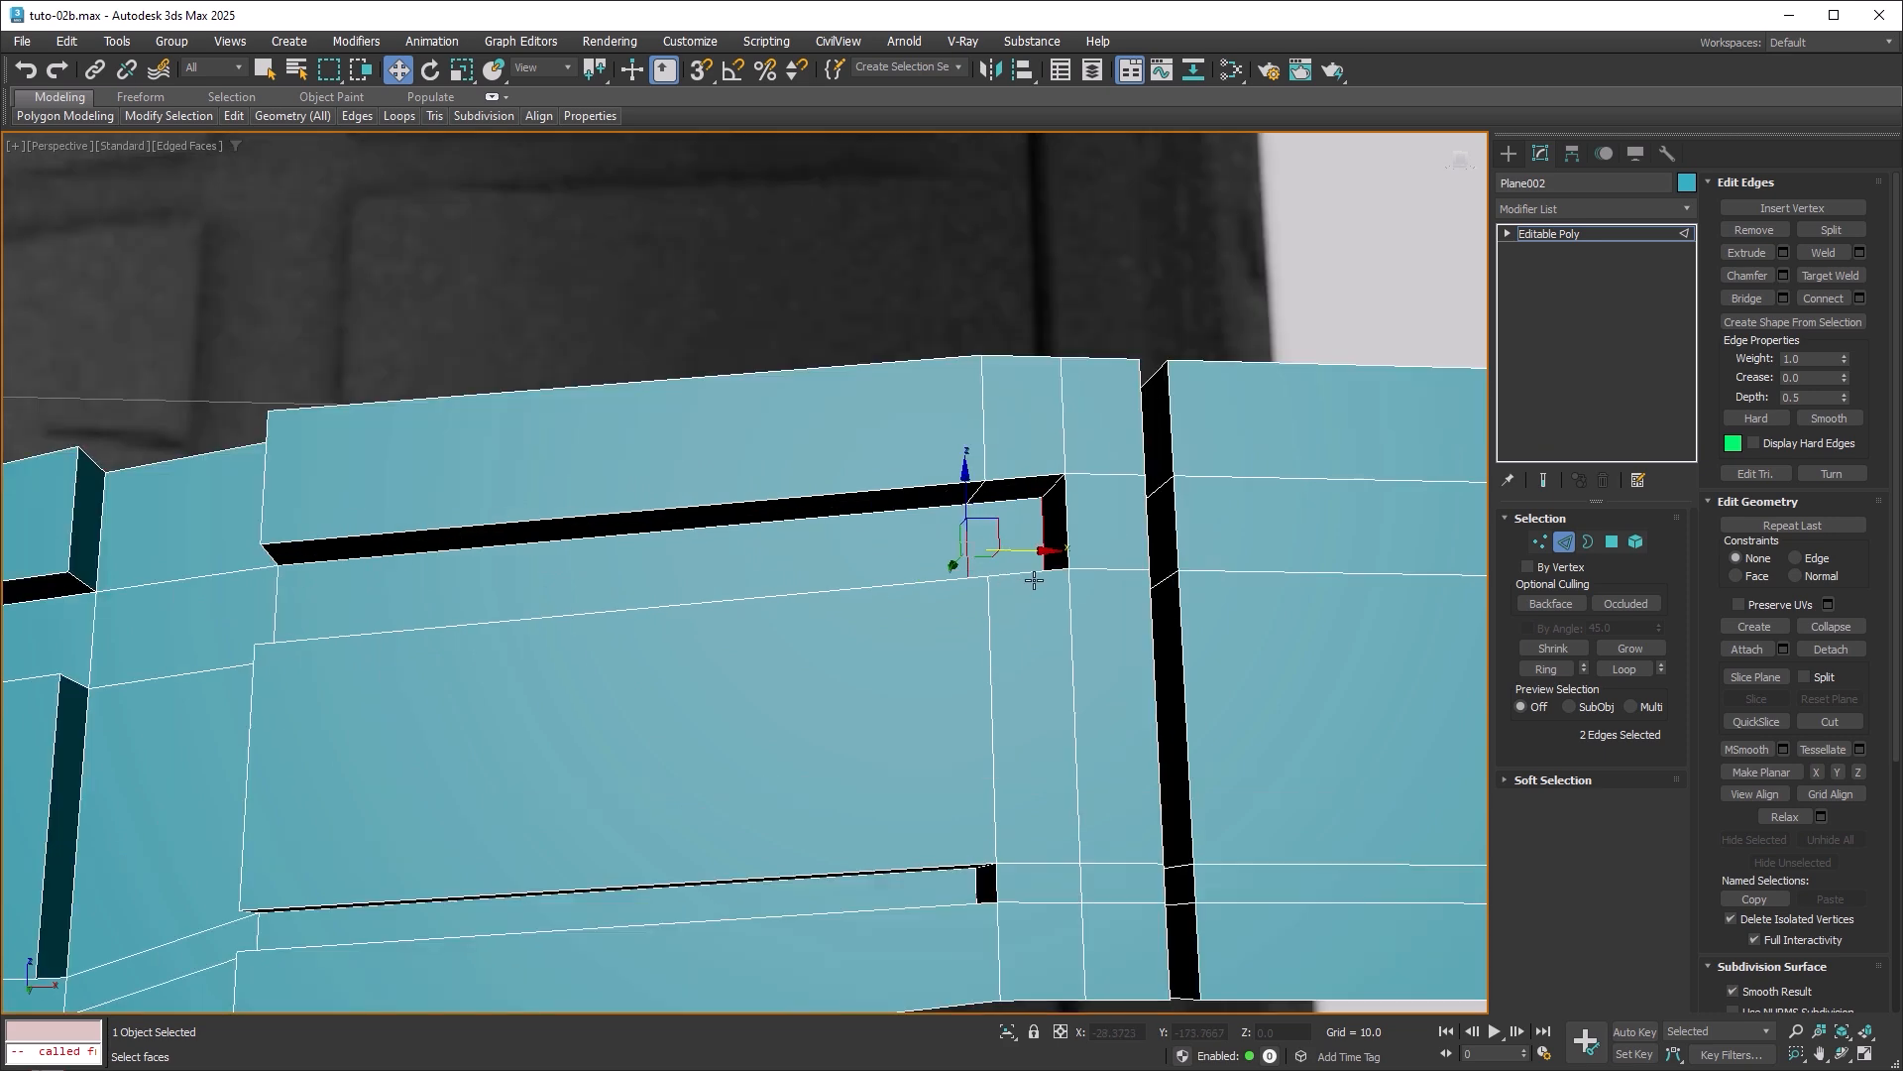
{"action": "left_click_drag", "start_coordinate": [1042, 549], "coordinate": [989, 555]}
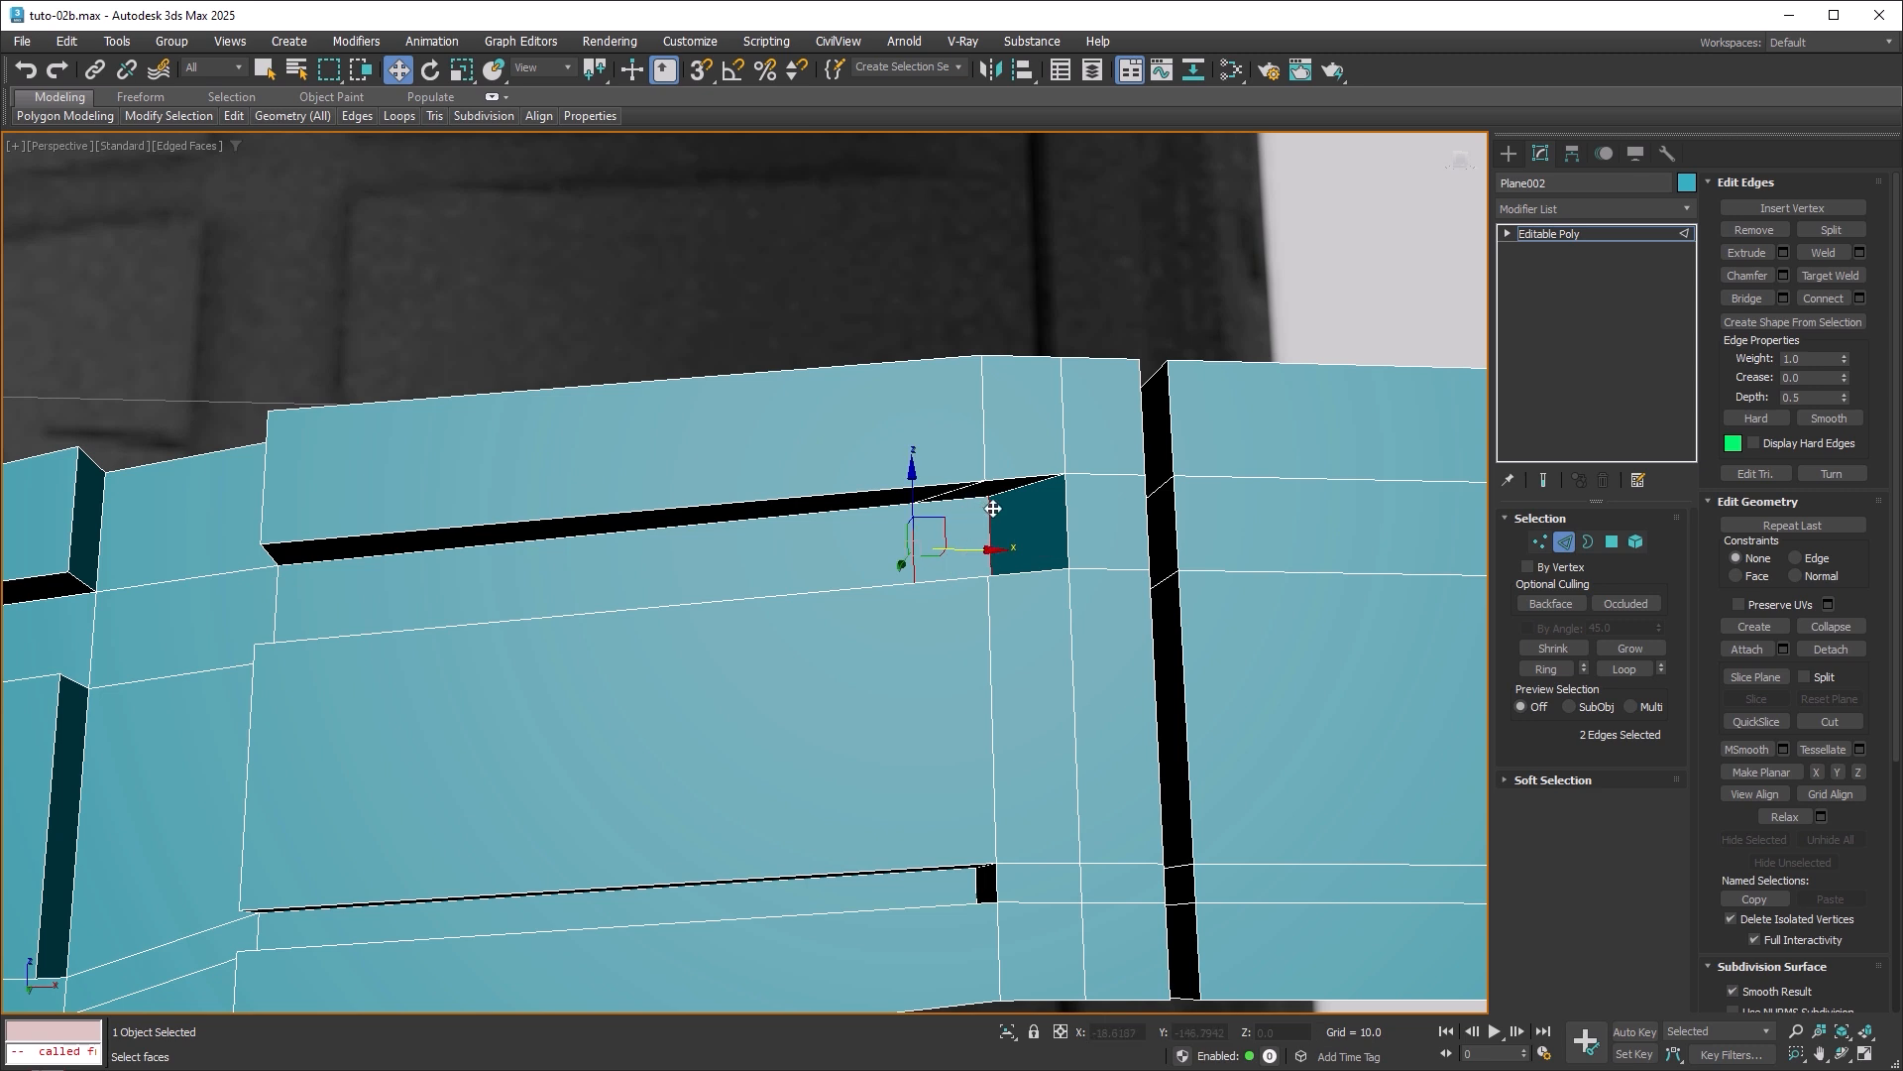
{"action": "scroll", "coordinate": [970, 511], "scroll_direction": "up", "scroll_amount": 3}
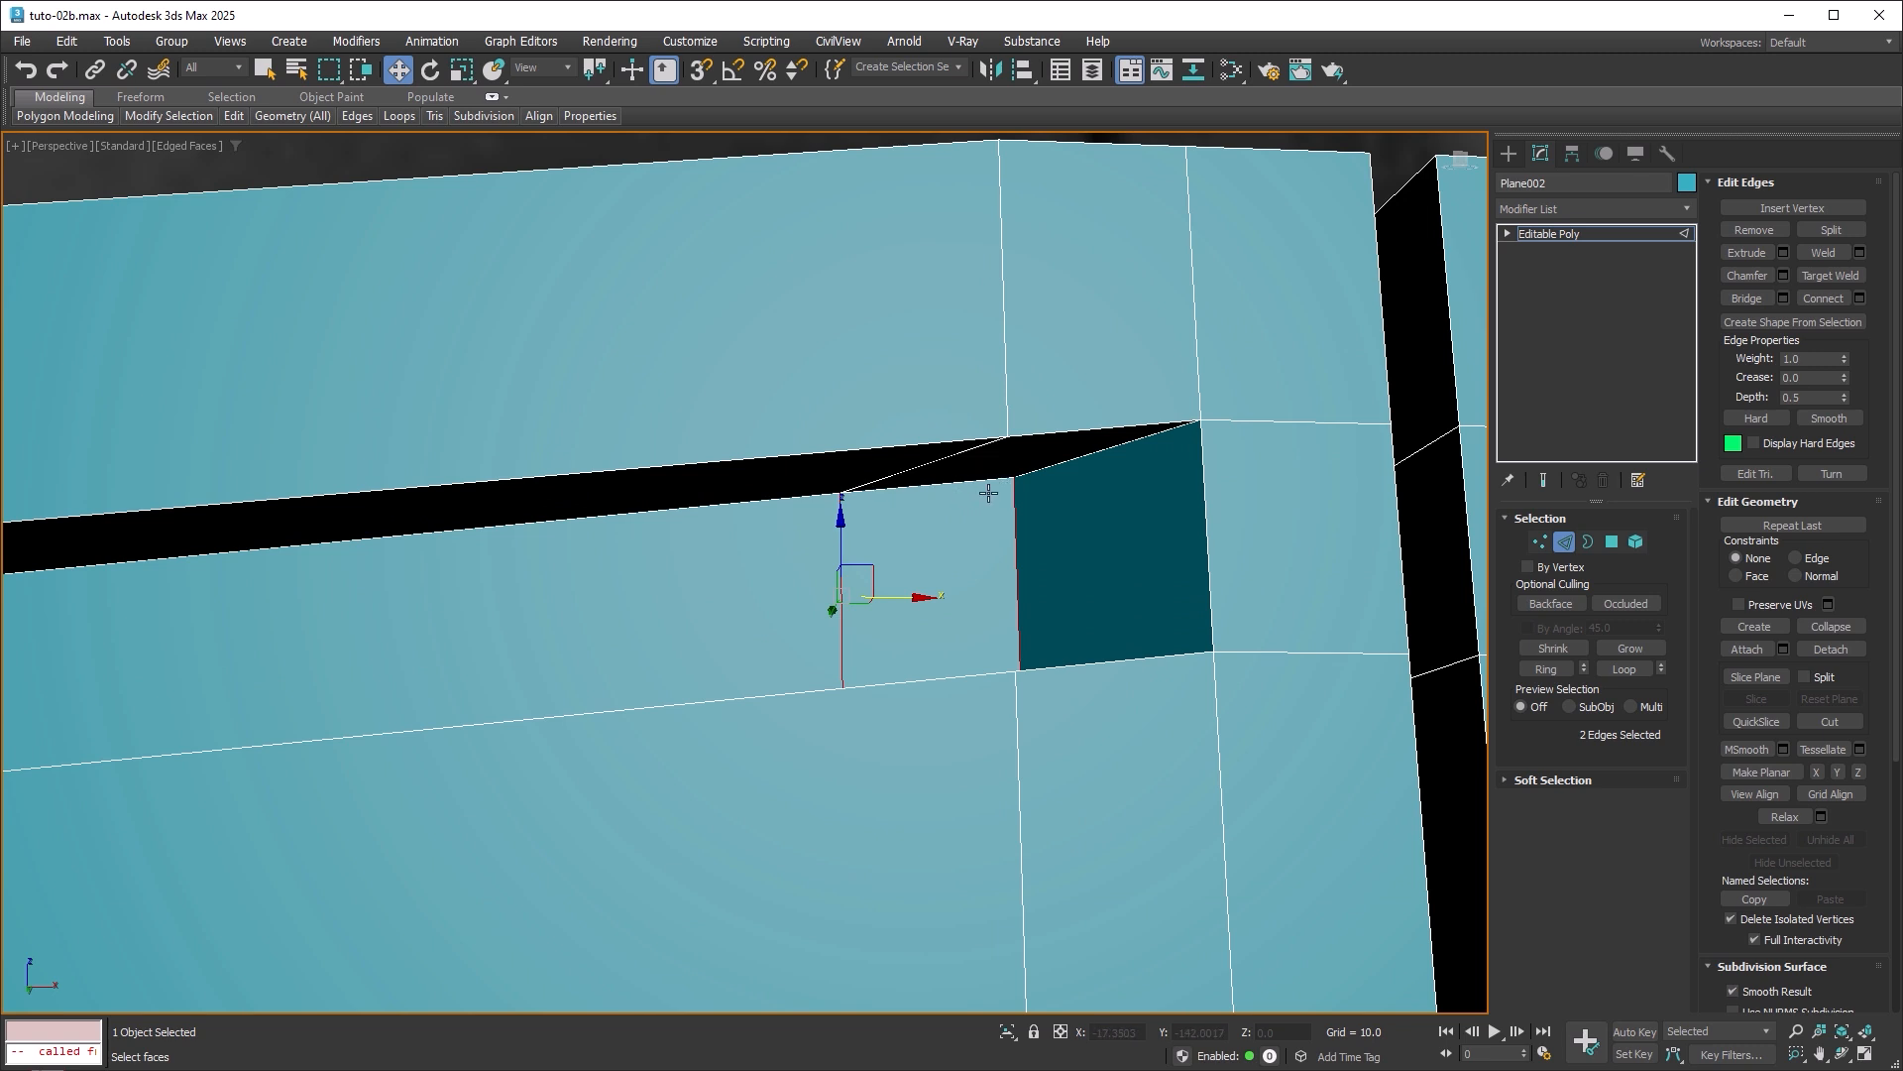
{"action": "key", "text": "ctrl+z"}
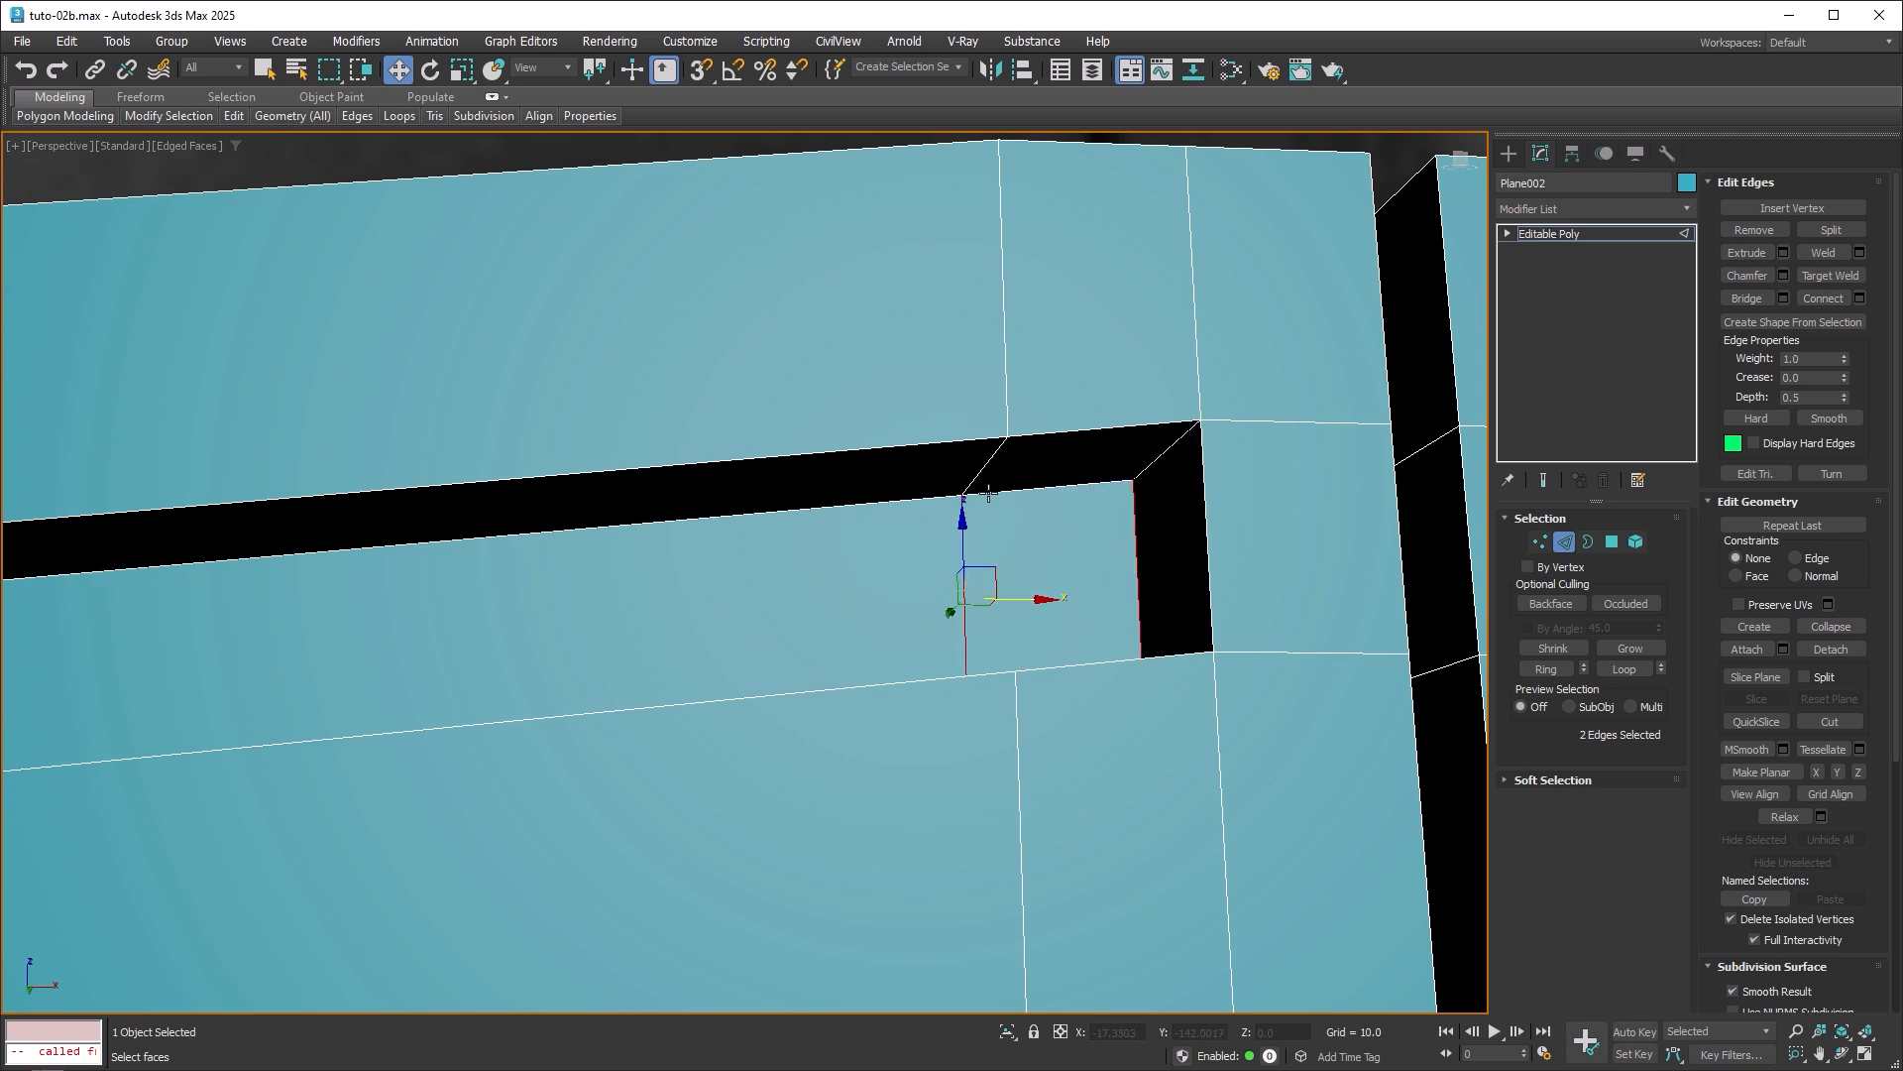
Set the constraint to Edge and slide the two floor edges inward along X to slope the upper right groove's end wall.
{"action": "left_click", "coordinate": [1795, 560]}
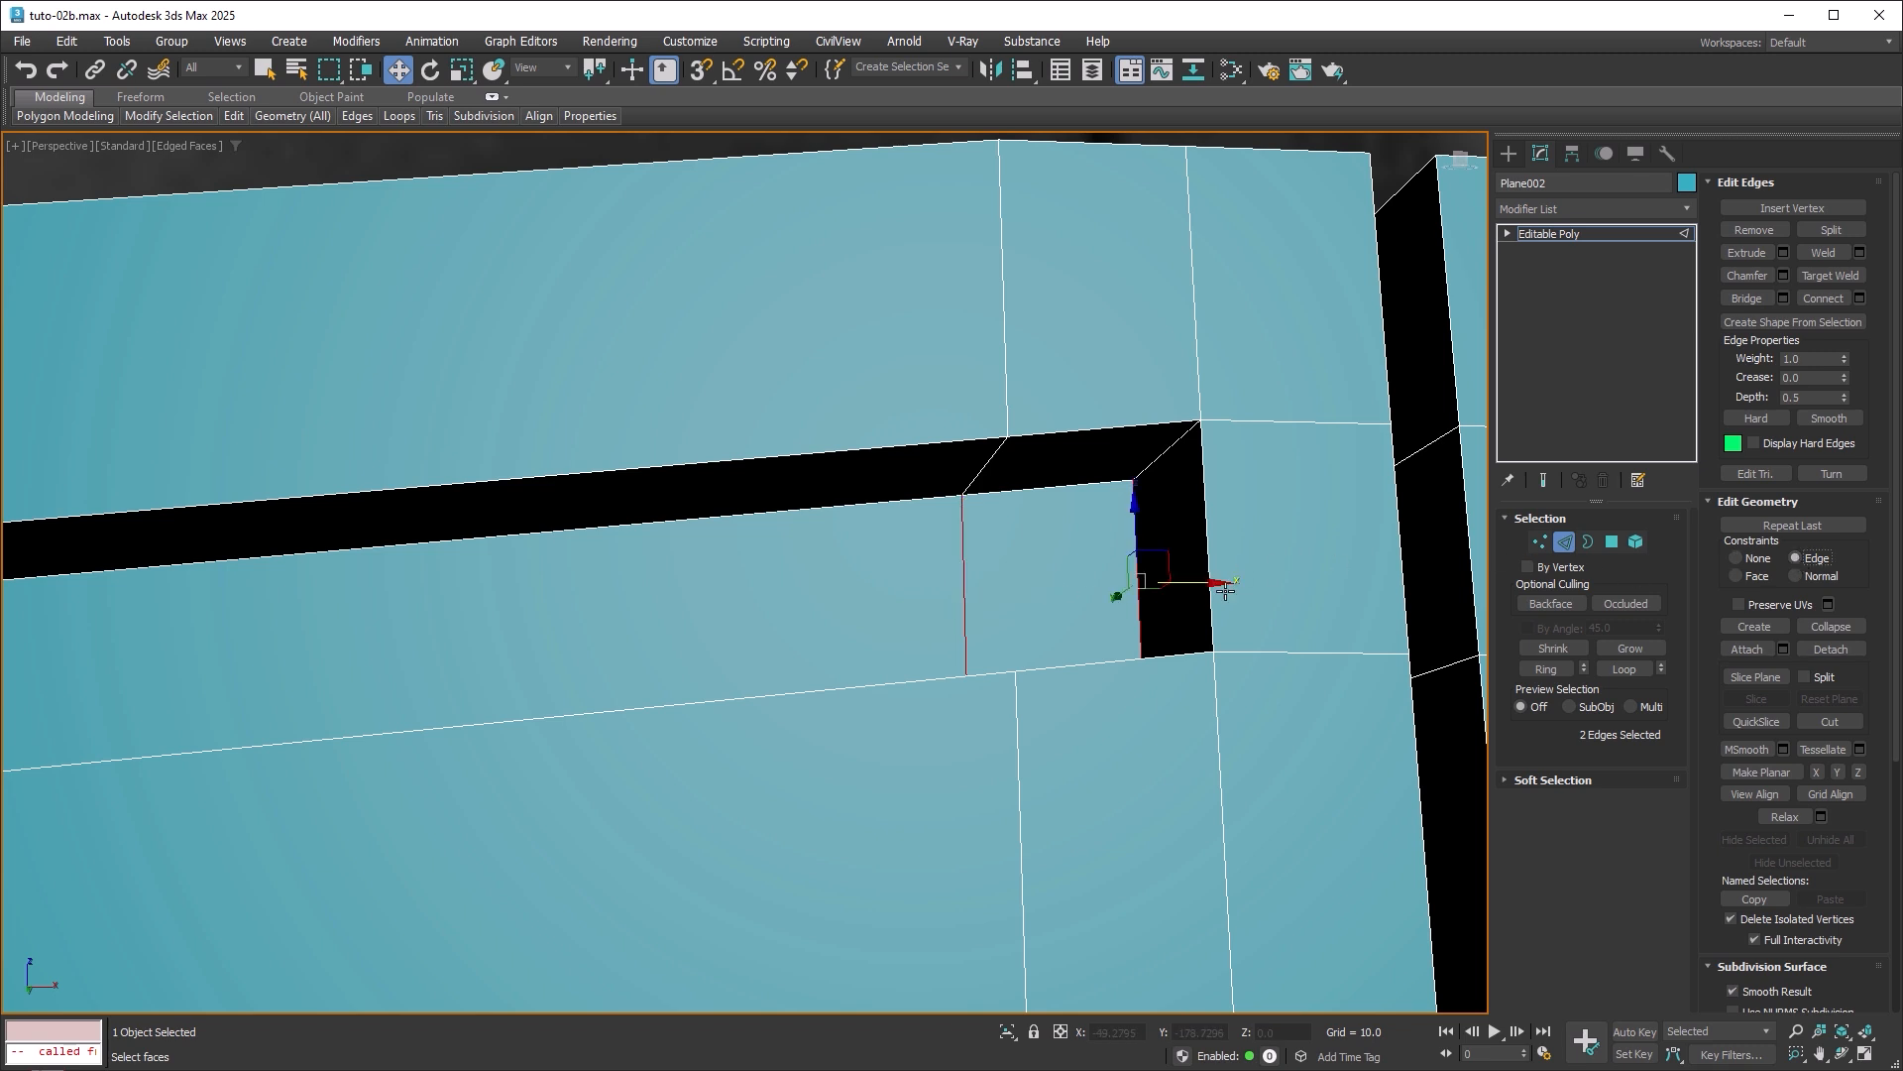
{"action": "left_click_drag", "start_coordinate": [1219, 586], "coordinate": [1083, 589]}
{"action": "middle_click_drag", "start_coordinate": [1139, 559], "coordinate": [1160, 519]}
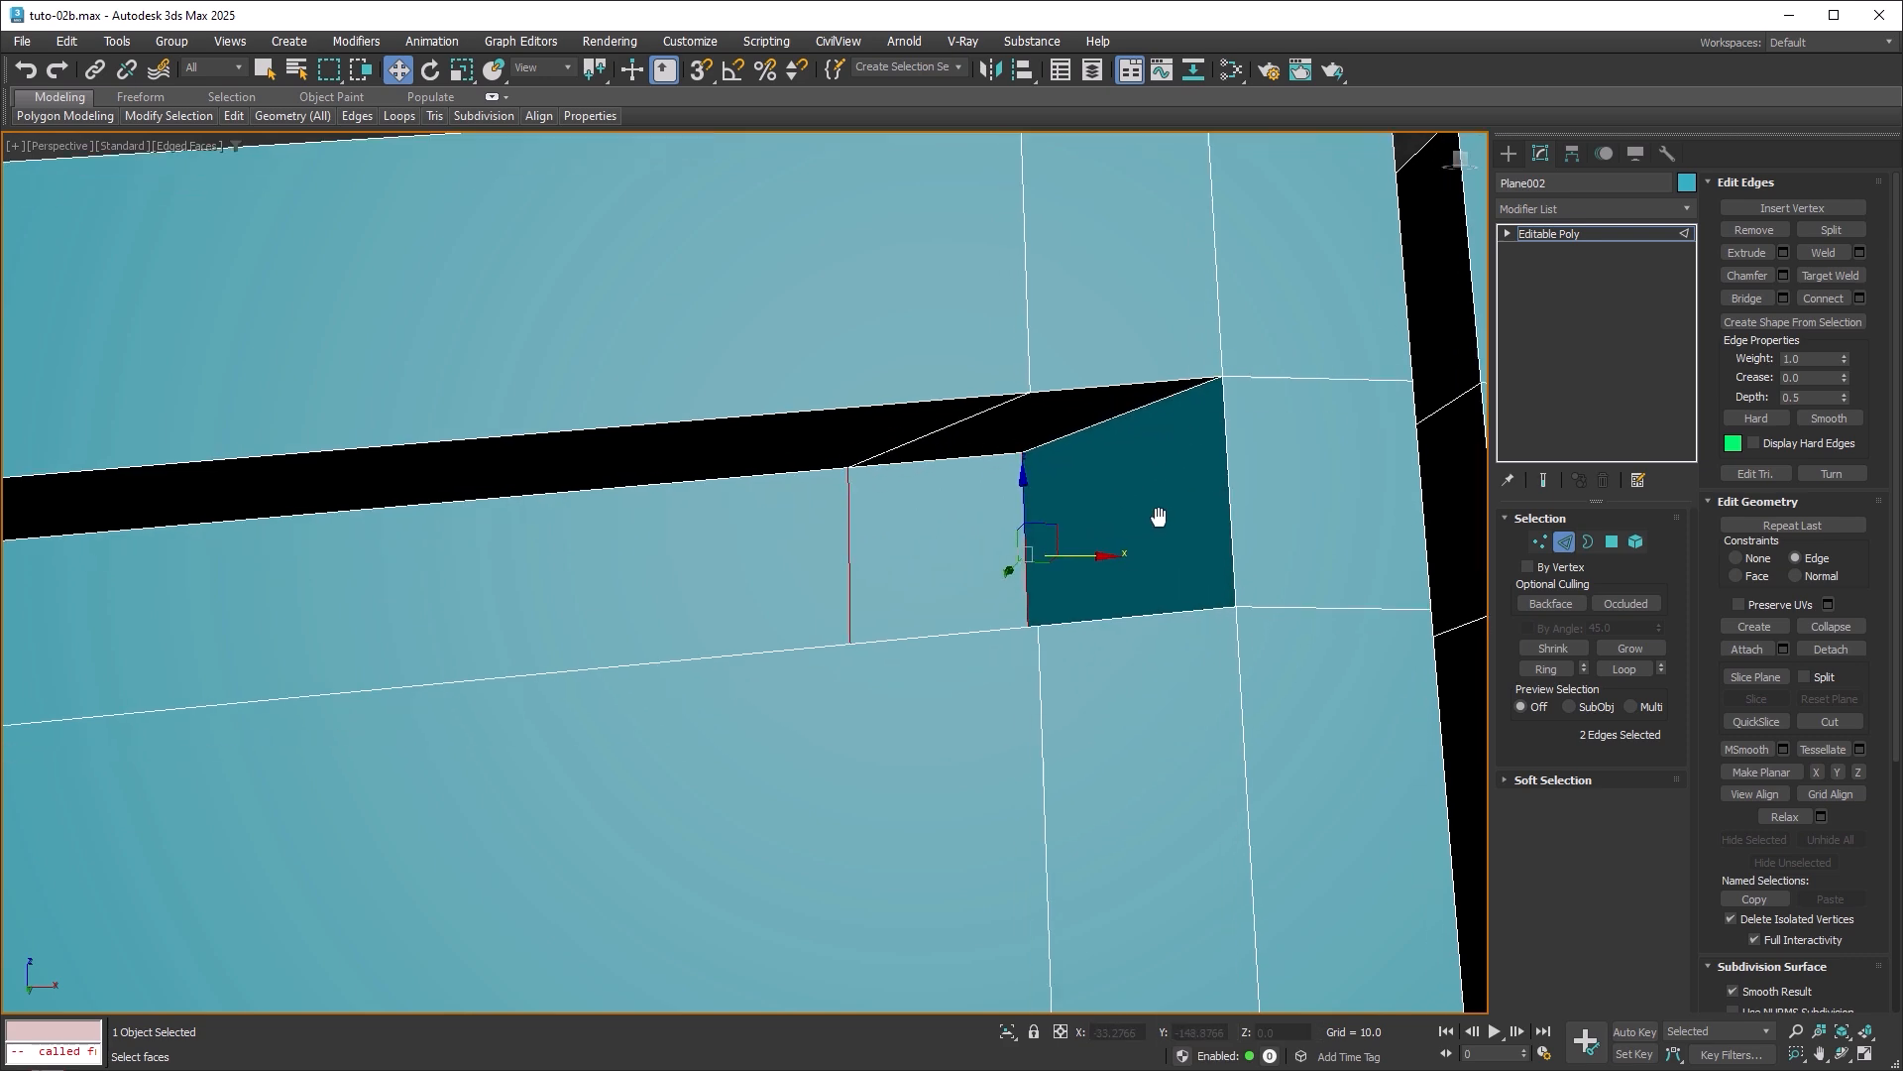
{"action": "scroll", "coordinate": [1161, 524], "scroll_direction": "down", "scroll_amount": 3}
{"action": "mouse_move", "coordinate": [1169, 609]}
{"action": "middle_mouse_down", "text": "alt"}
{"action": "mouse_move", "coordinate": [1178, 549]}
{"action": "mouse_move", "coordinate": [1151, 604]}
{"action": "middle_mouse_up", "text": "alt"}
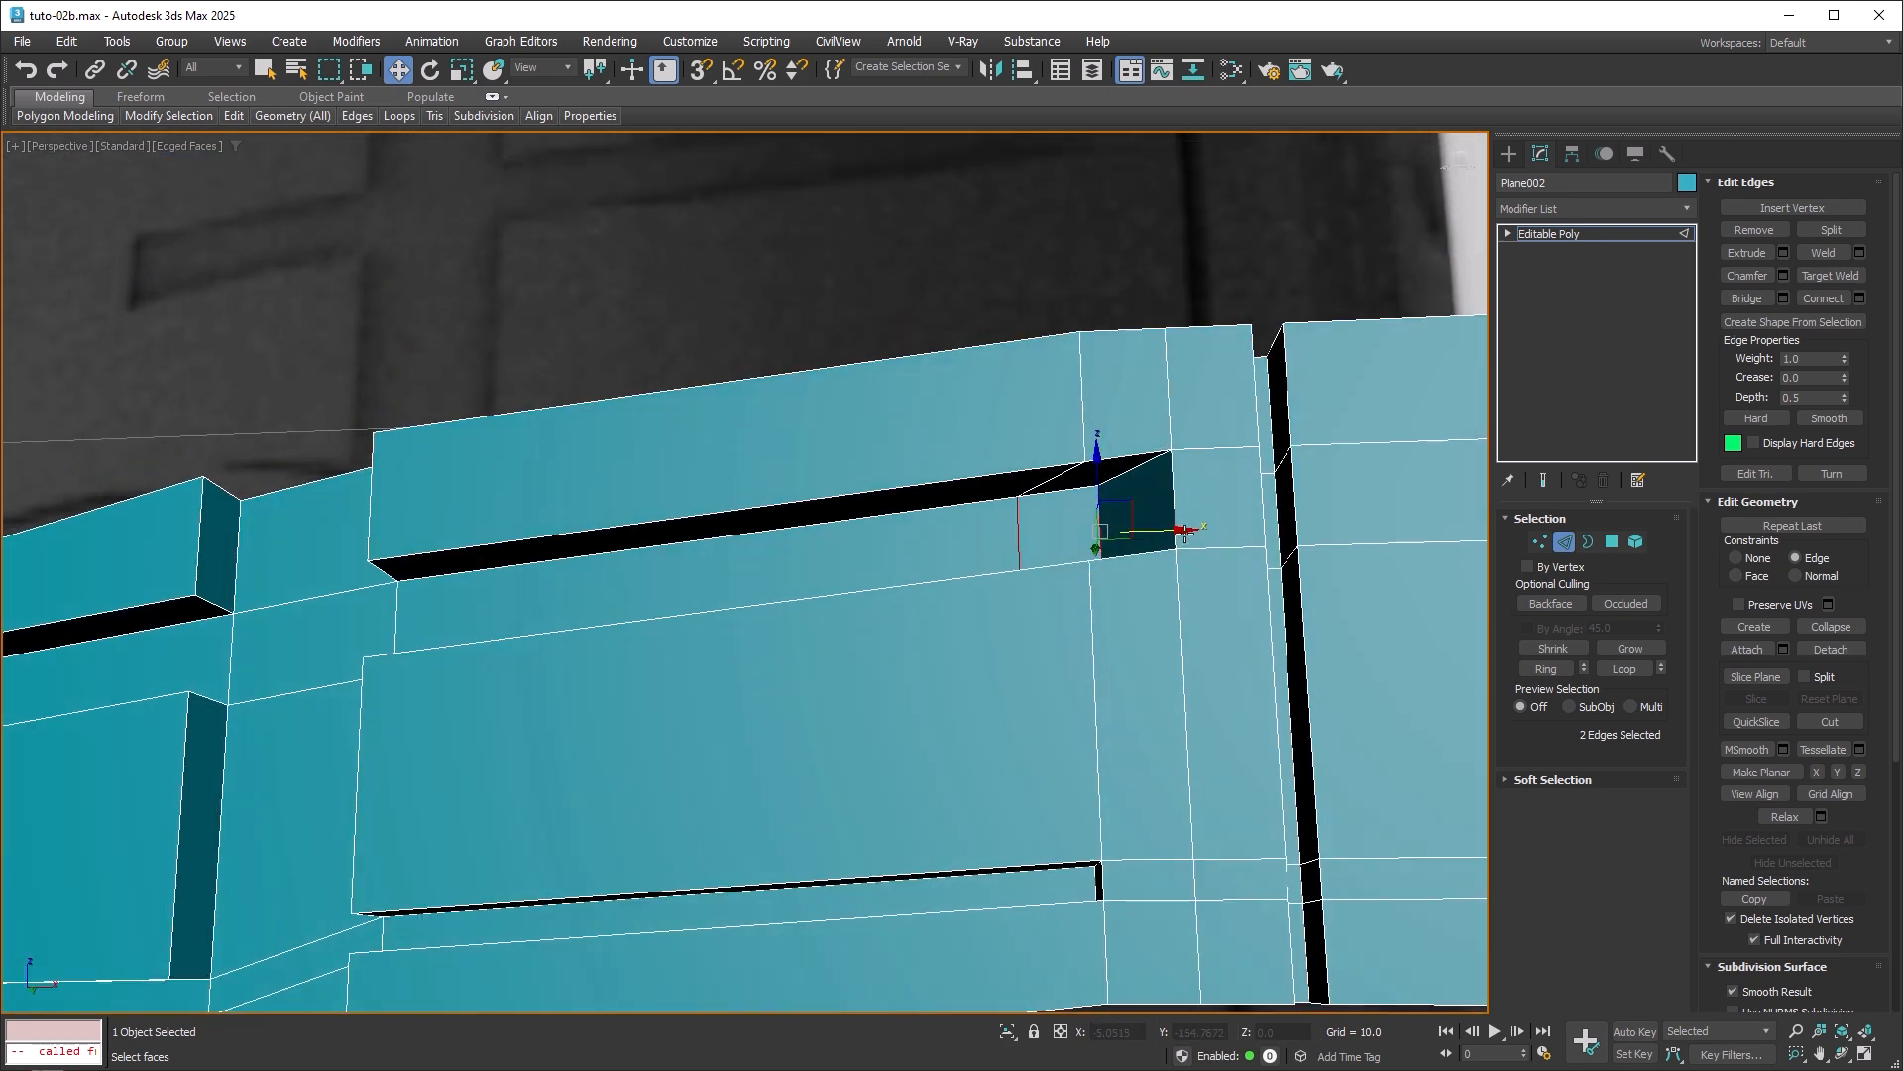
{"action": "left_click_drag", "start_coordinate": [1185, 532], "coordinate": [1155, 531]}
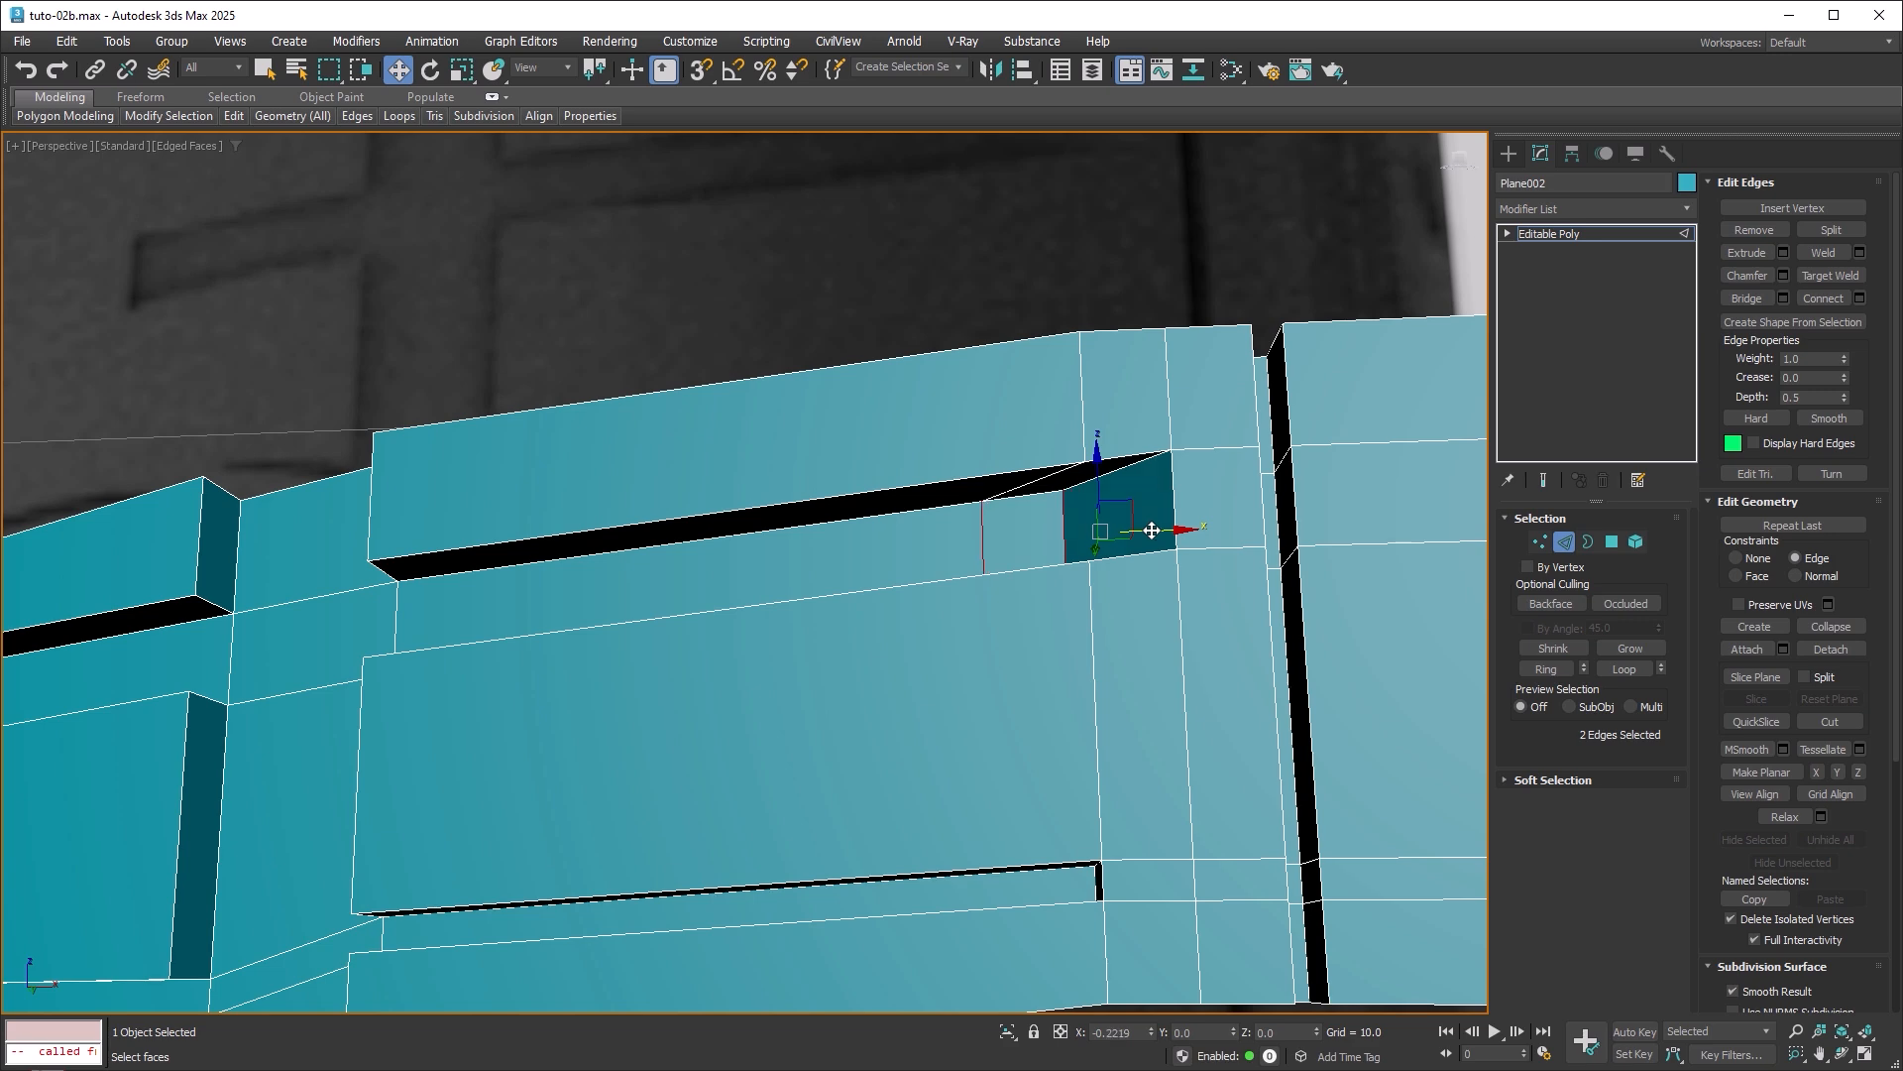
{"action": "middle_click_drag", "start_coordinate": [1155, 530], "coordinate": [1164, 568], "text": "alt"}
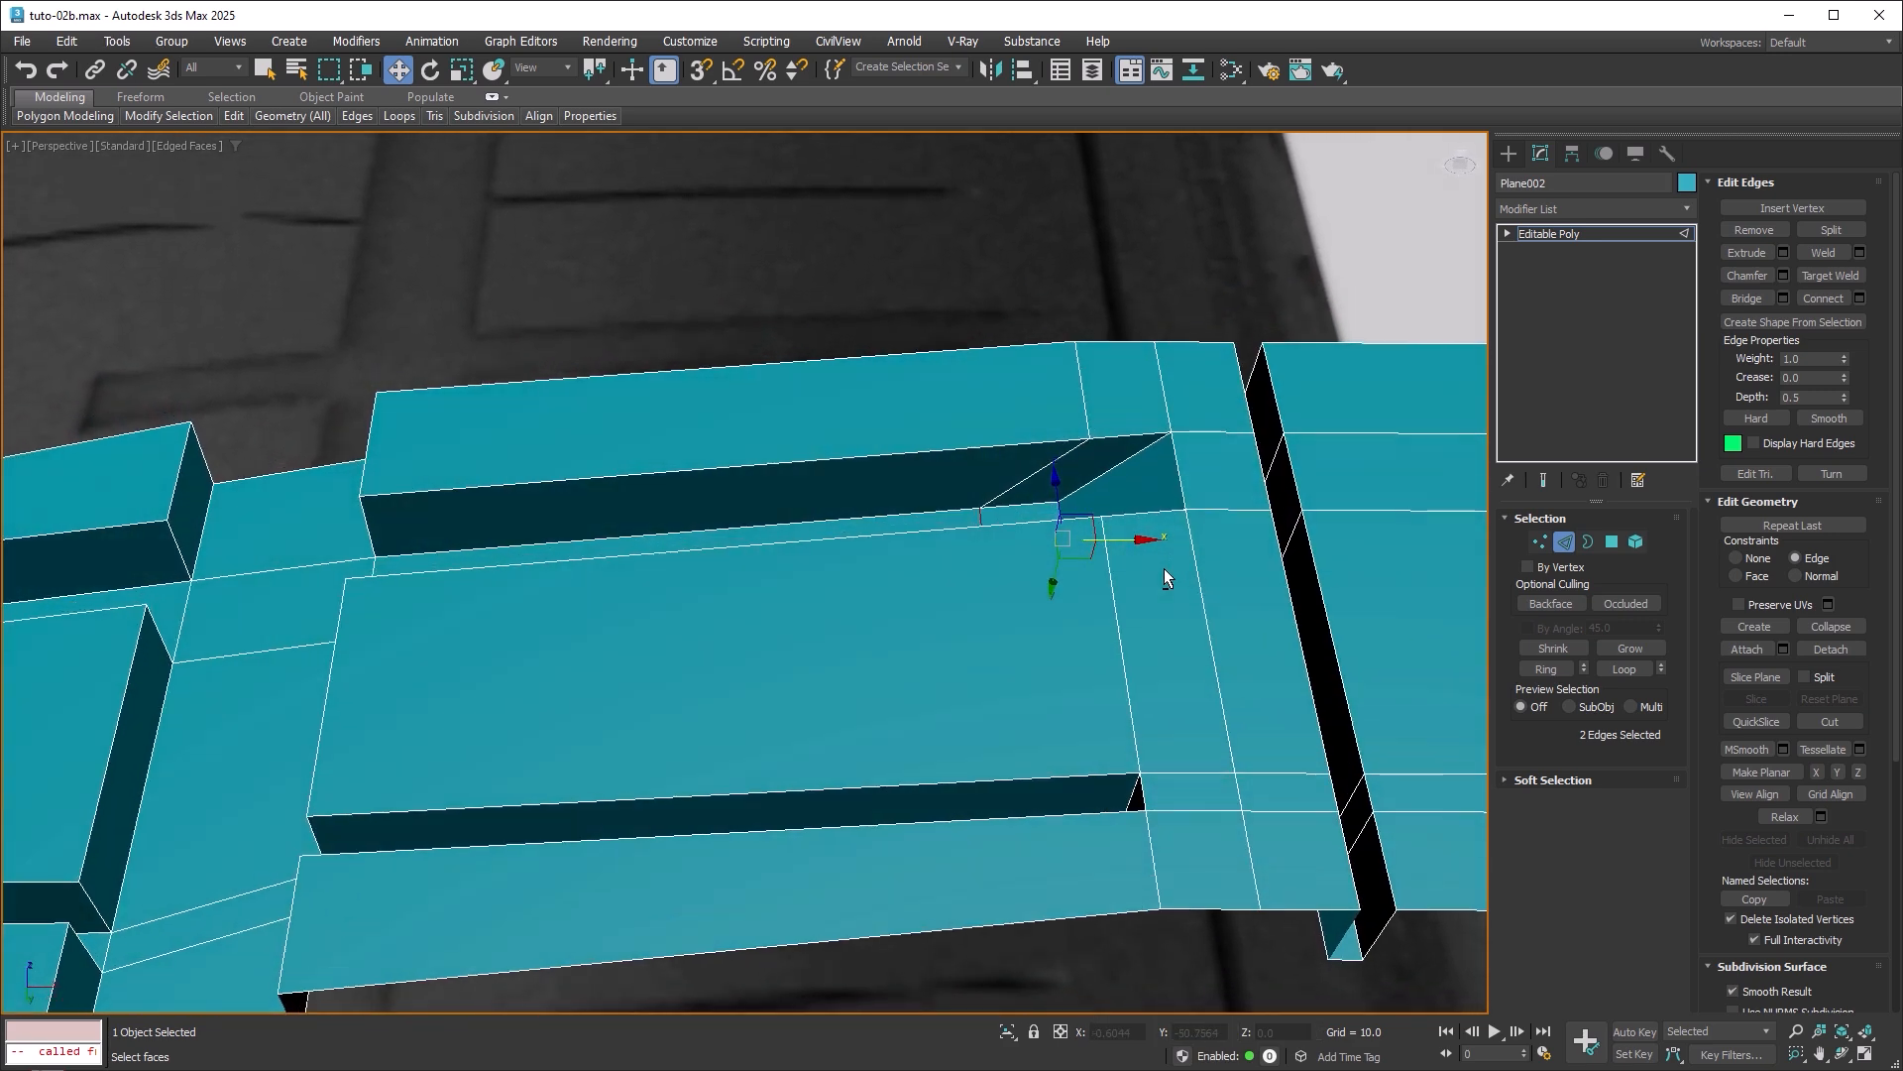
Slide the outer floor edge of the right shoulder's lower groove inward by about 0.51 along X to slope its end wall.
{"action": "mouse_move", "coordinate": [1186, 740]}
{"action": "middle_mouse_down", "text": "alt"}
{"action": "mouse_move", "coordinate": [1123, 872]}
{"action": "mouse_move", "coordinate": [1211, 723]}
{"action": "middle_mouse_up", "text": "alt"}
{"action": "left_click", "coordinate": [1101, 876]}
{"action": "left_click_drag", "start_coordinate": [1200, 760], "coordinate": [1109, 766]}
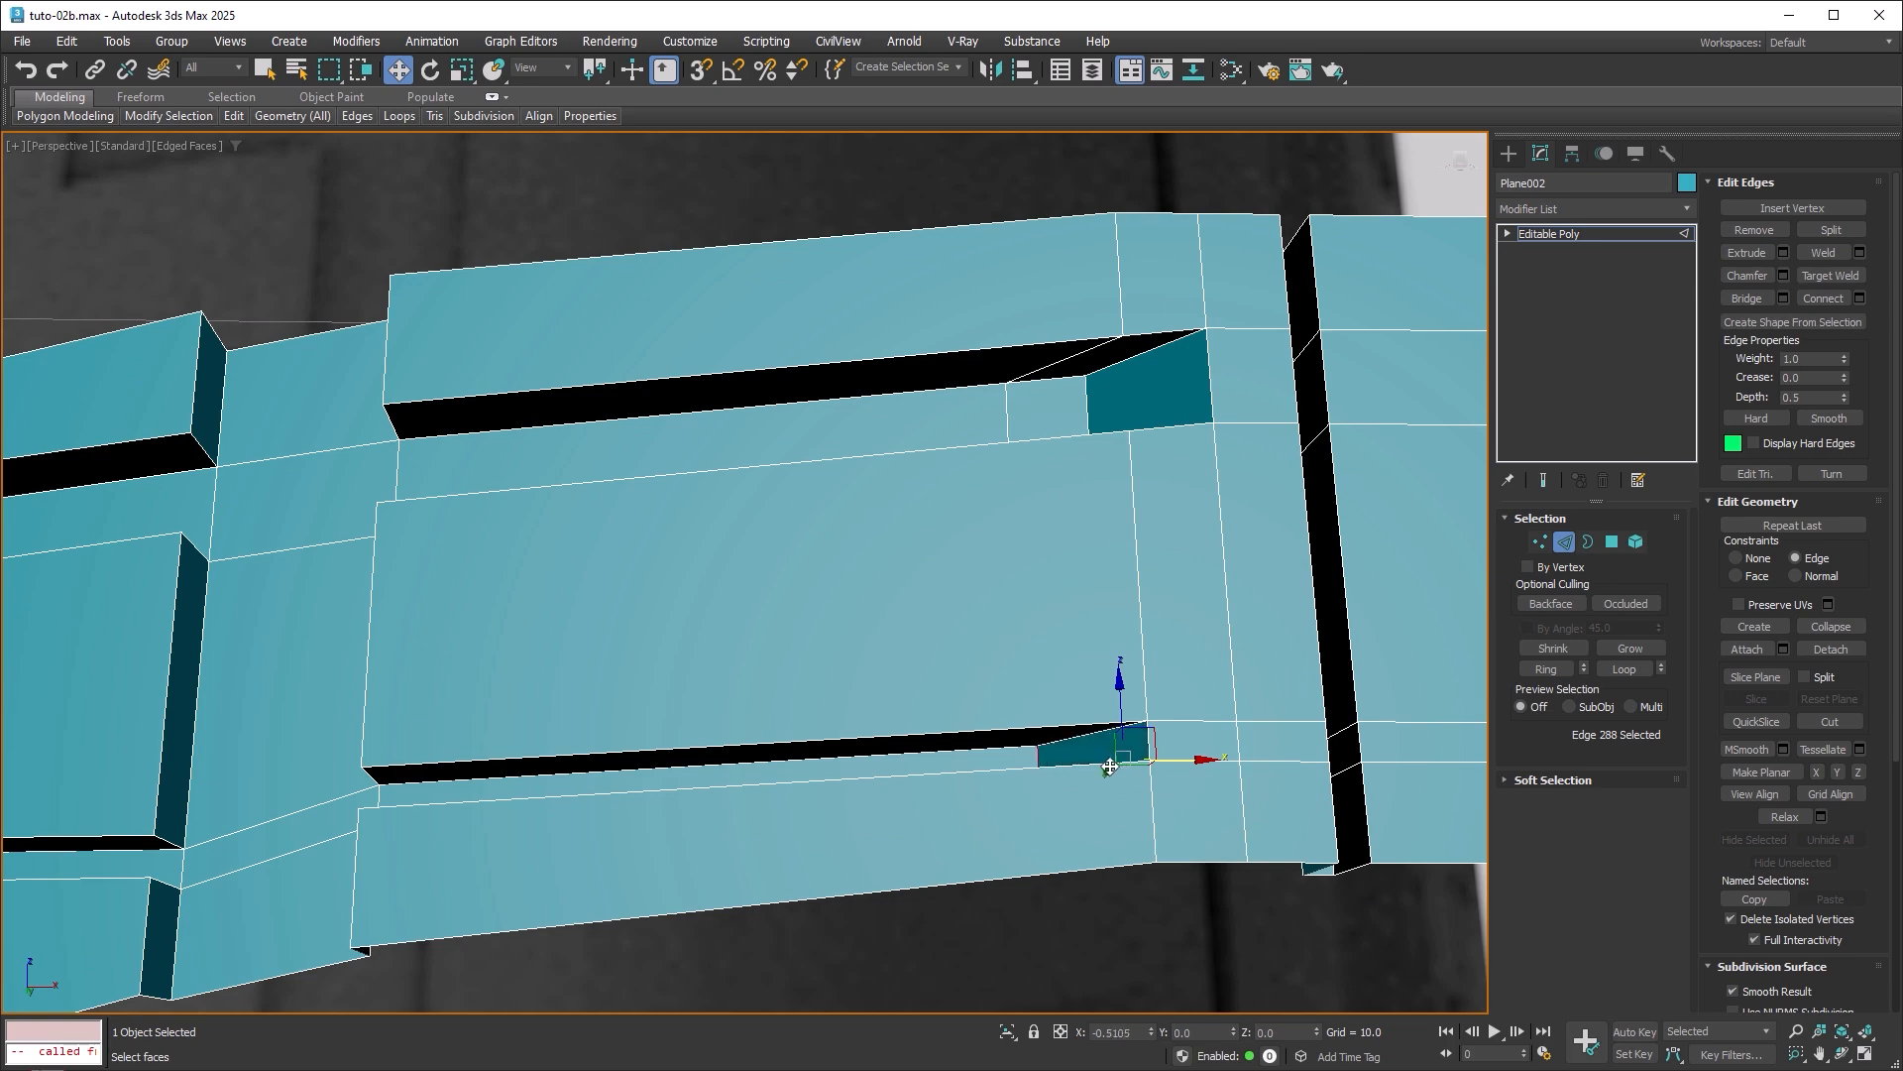
{"action": "middle_click_drag", "start_coordinate": [1109, 766], "coordinate": [1082, 831], "text": "alt"}
Slide the two outer floor edges of the left shoulder's upper groove inward along X to slope its end wall.
{"action": "middle_click_drag", "start_coordinate": [888, 628], "coordinate": [1058, 620]}
{"action": "scroll", "coordinate": [1058, 620], "scroll_direction": "down", "scroll_amount": 5}
{"action": "middle_click_drag", "start_coordinate": [641, 631], "coordinate": [1030, 656]}
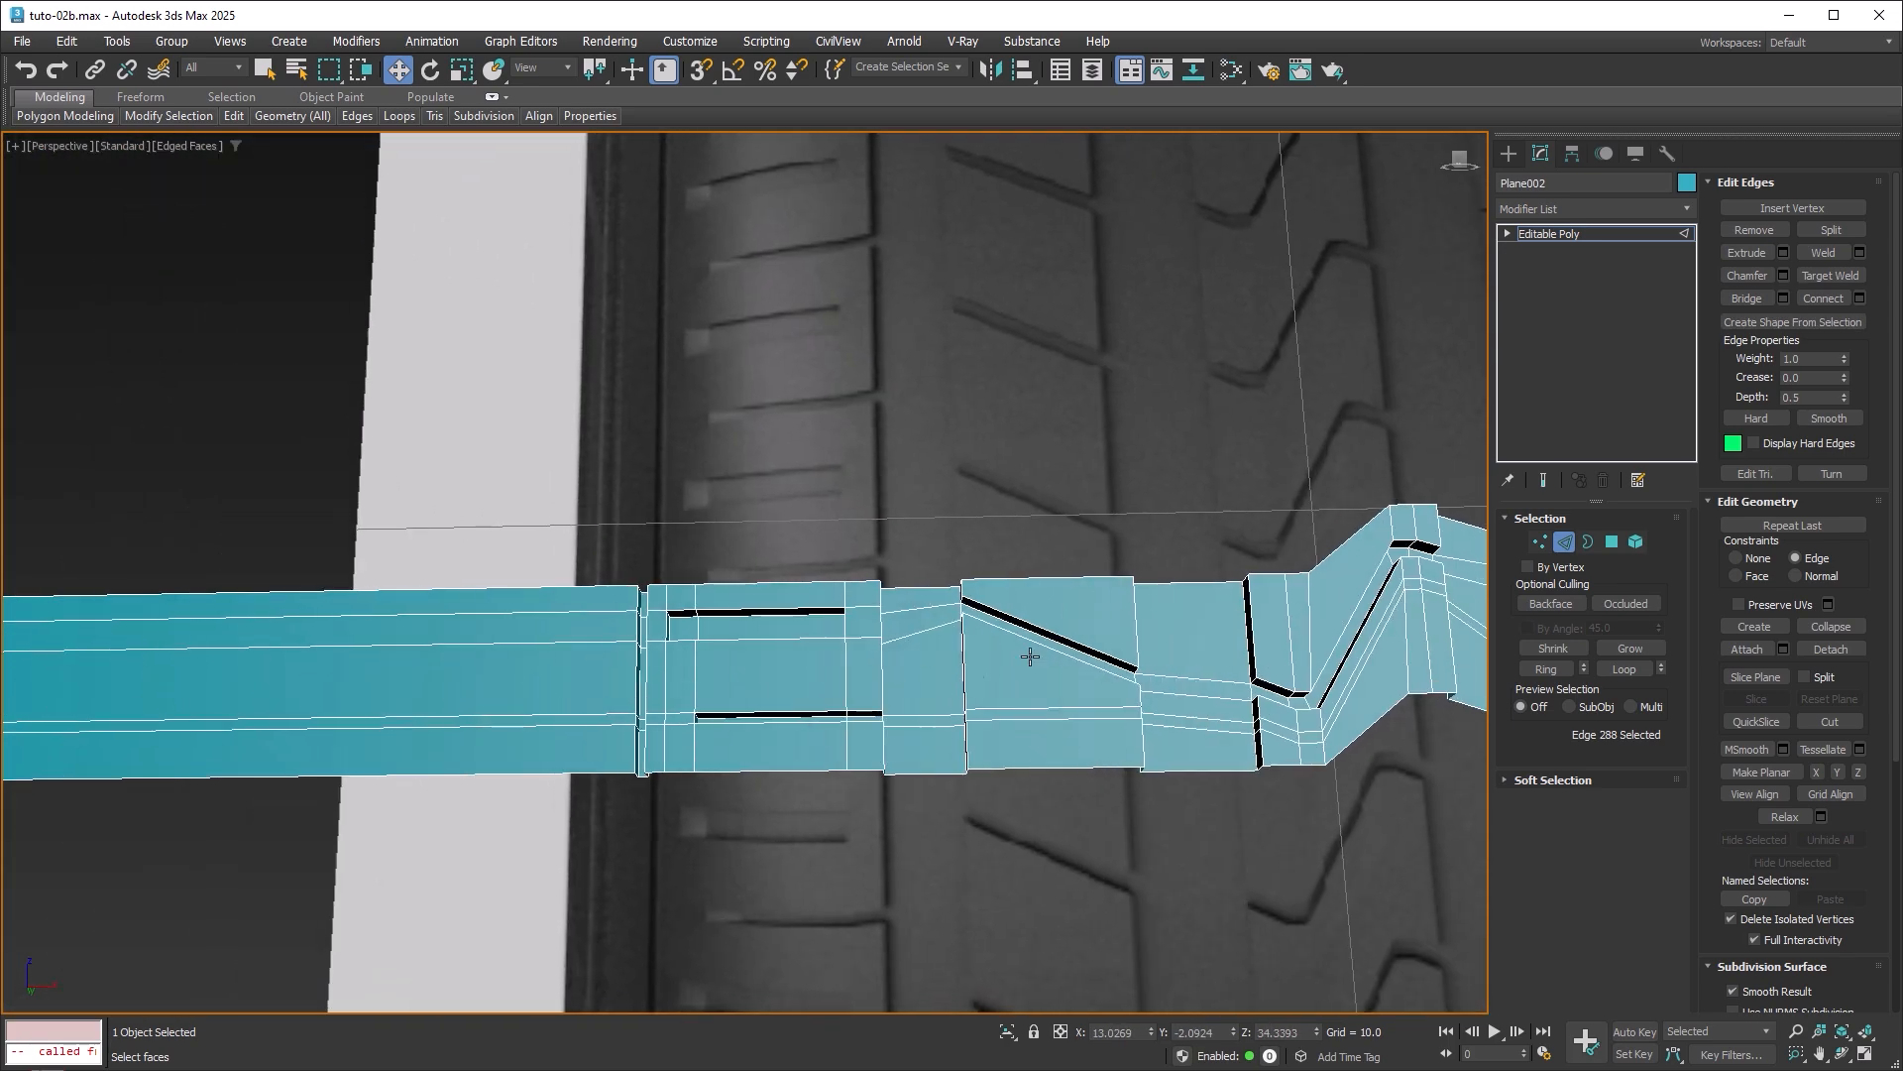
{"action": "scroll", "coordinate": [689, 650], "scroll_direction": "up", "scroll_amount": 7}
{"action": "left_click", "coordinate": [595, 575]}
{"action": "left_click", "coordinate": [733, 557], "text": "ctrl"}
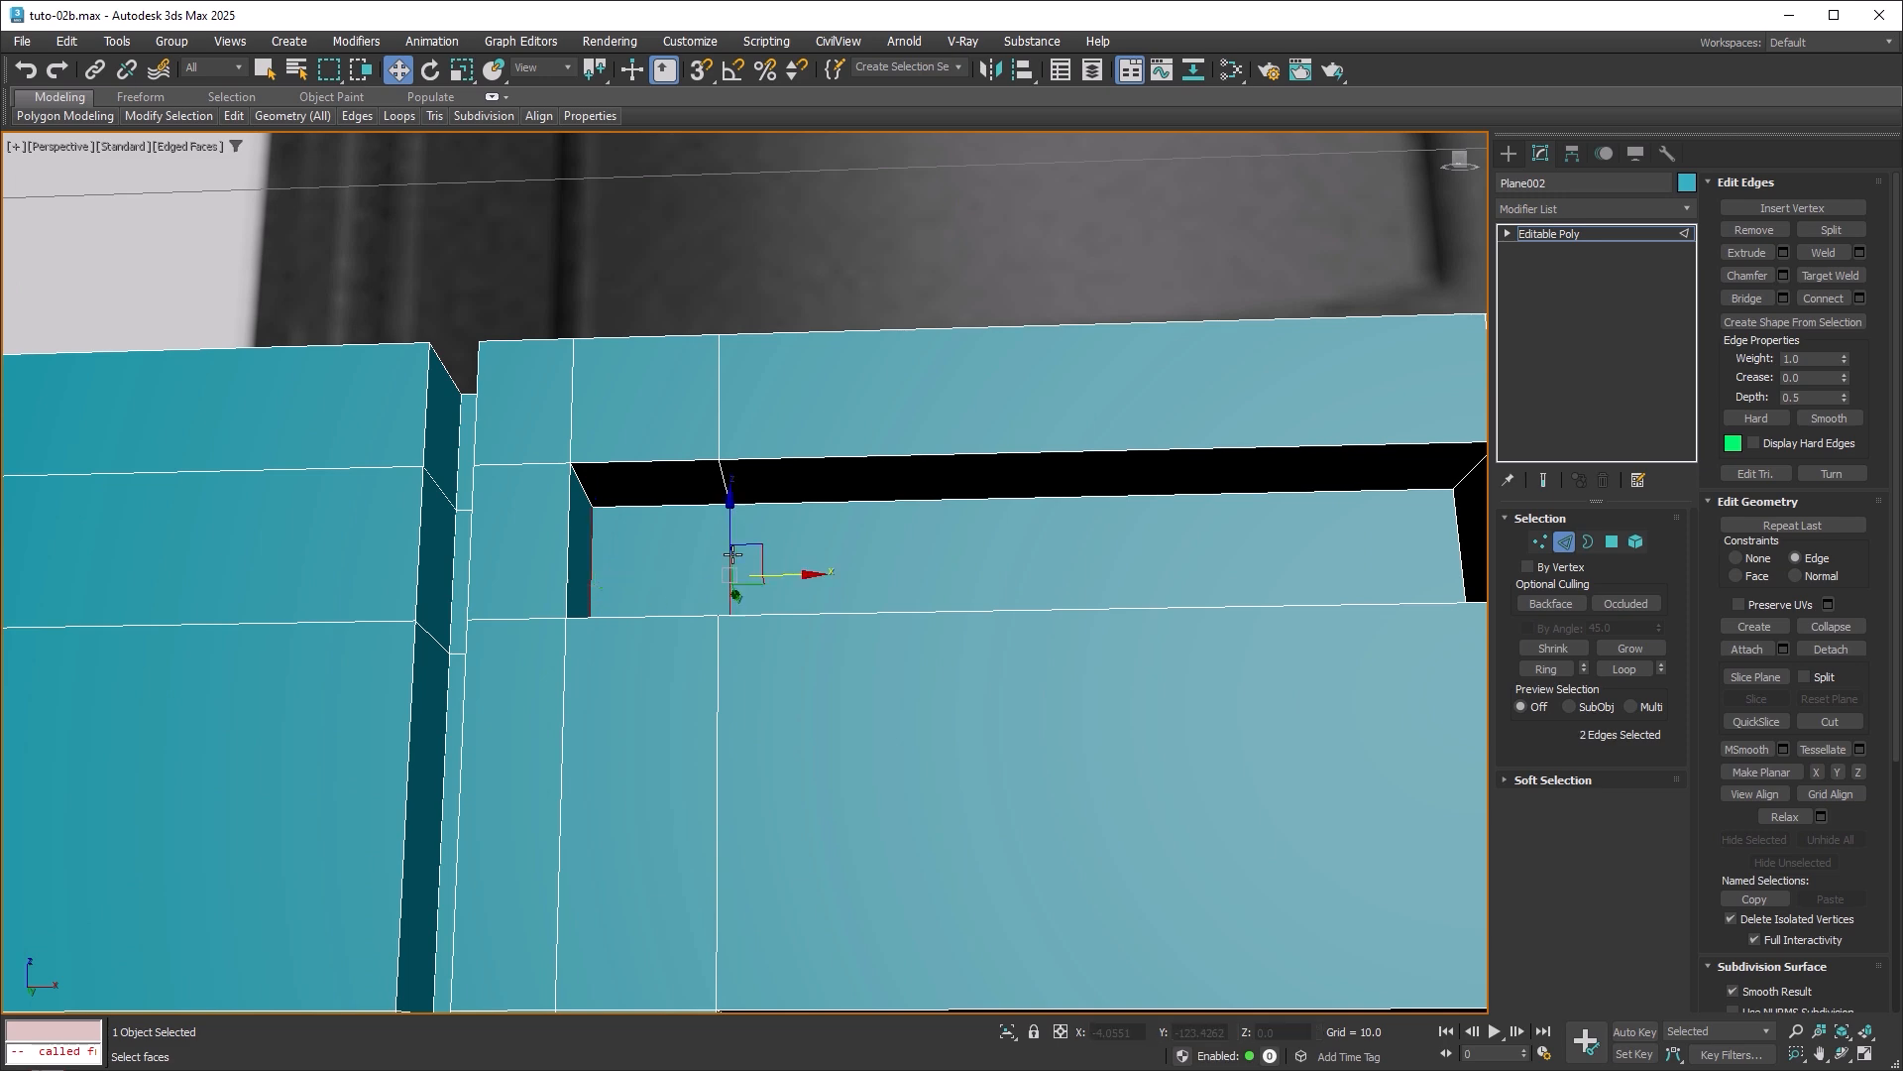
{"action": "left_click_drag", "start_coordinate": [808, 573], "coordinate": [970, 574]}
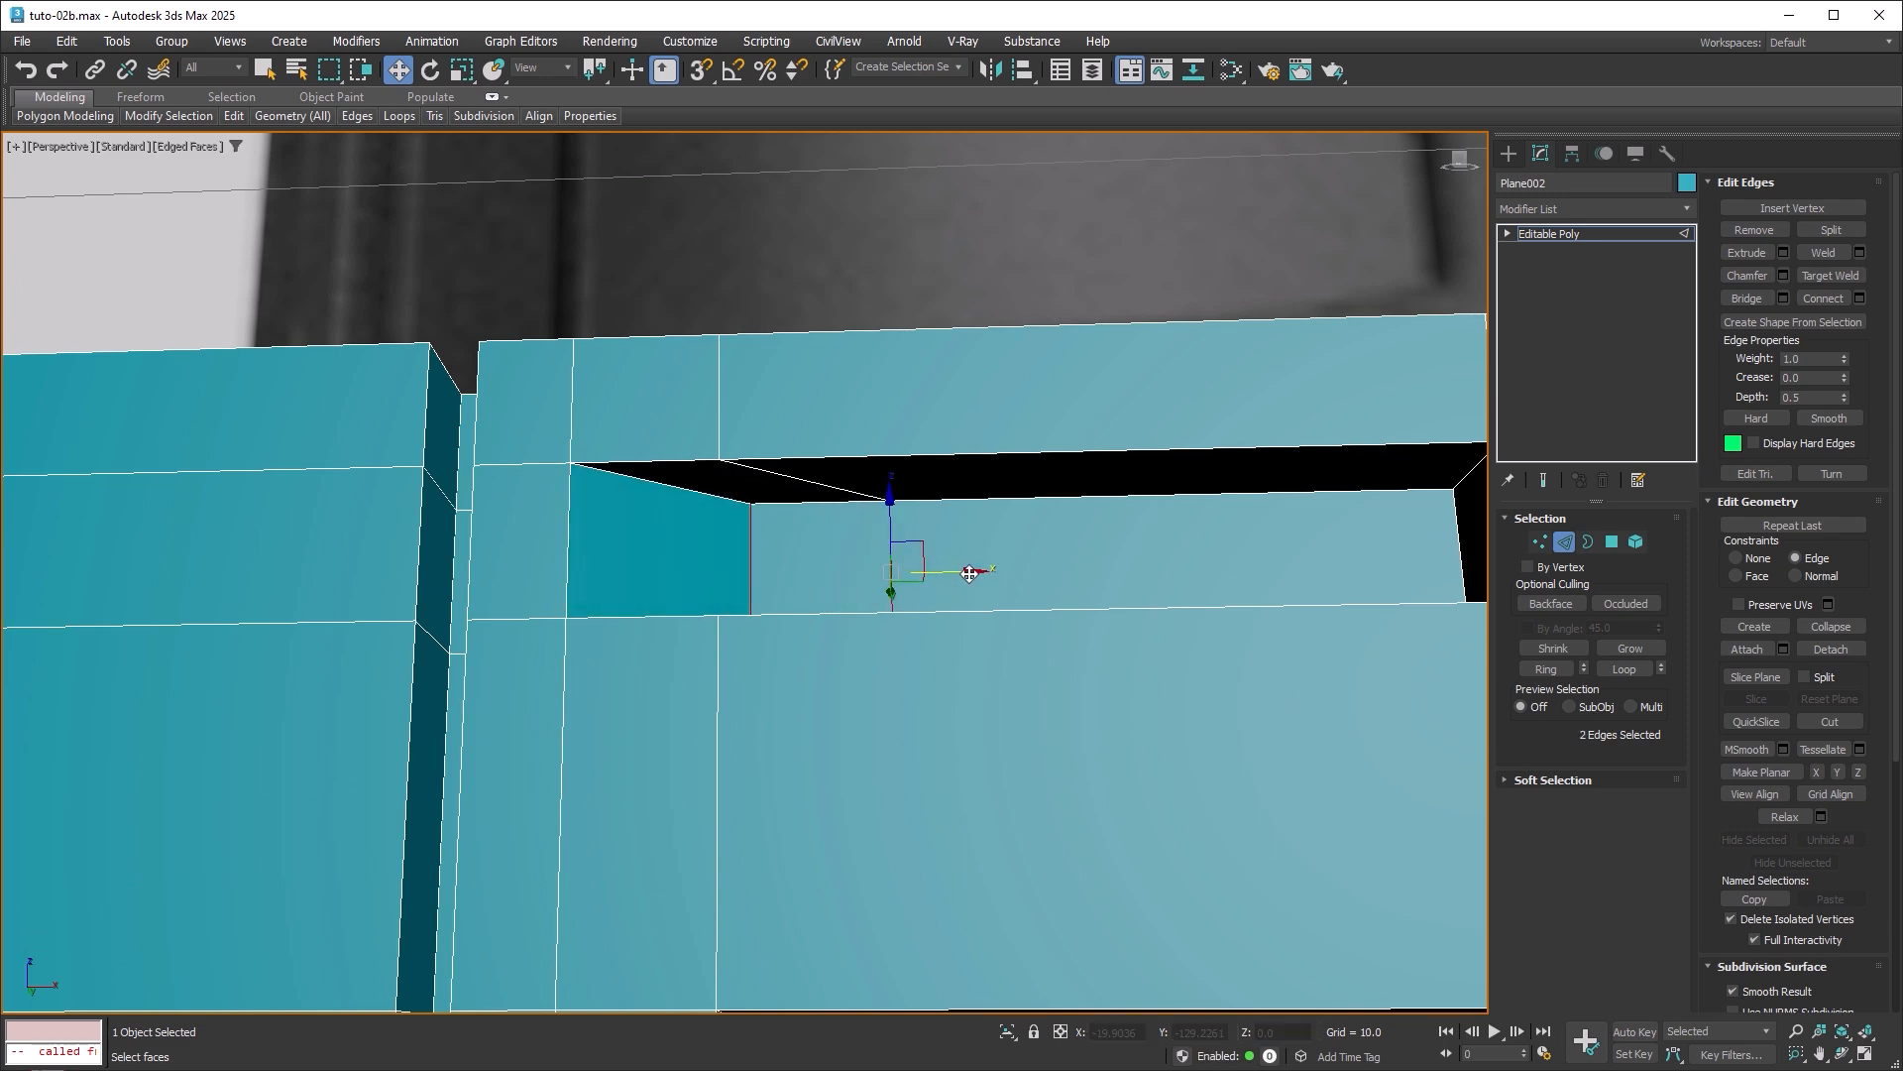
{"action": "middle_click_drag", "start_coordinate": [970, 574], "coordinate": [1022, 509], "text": "alt"}
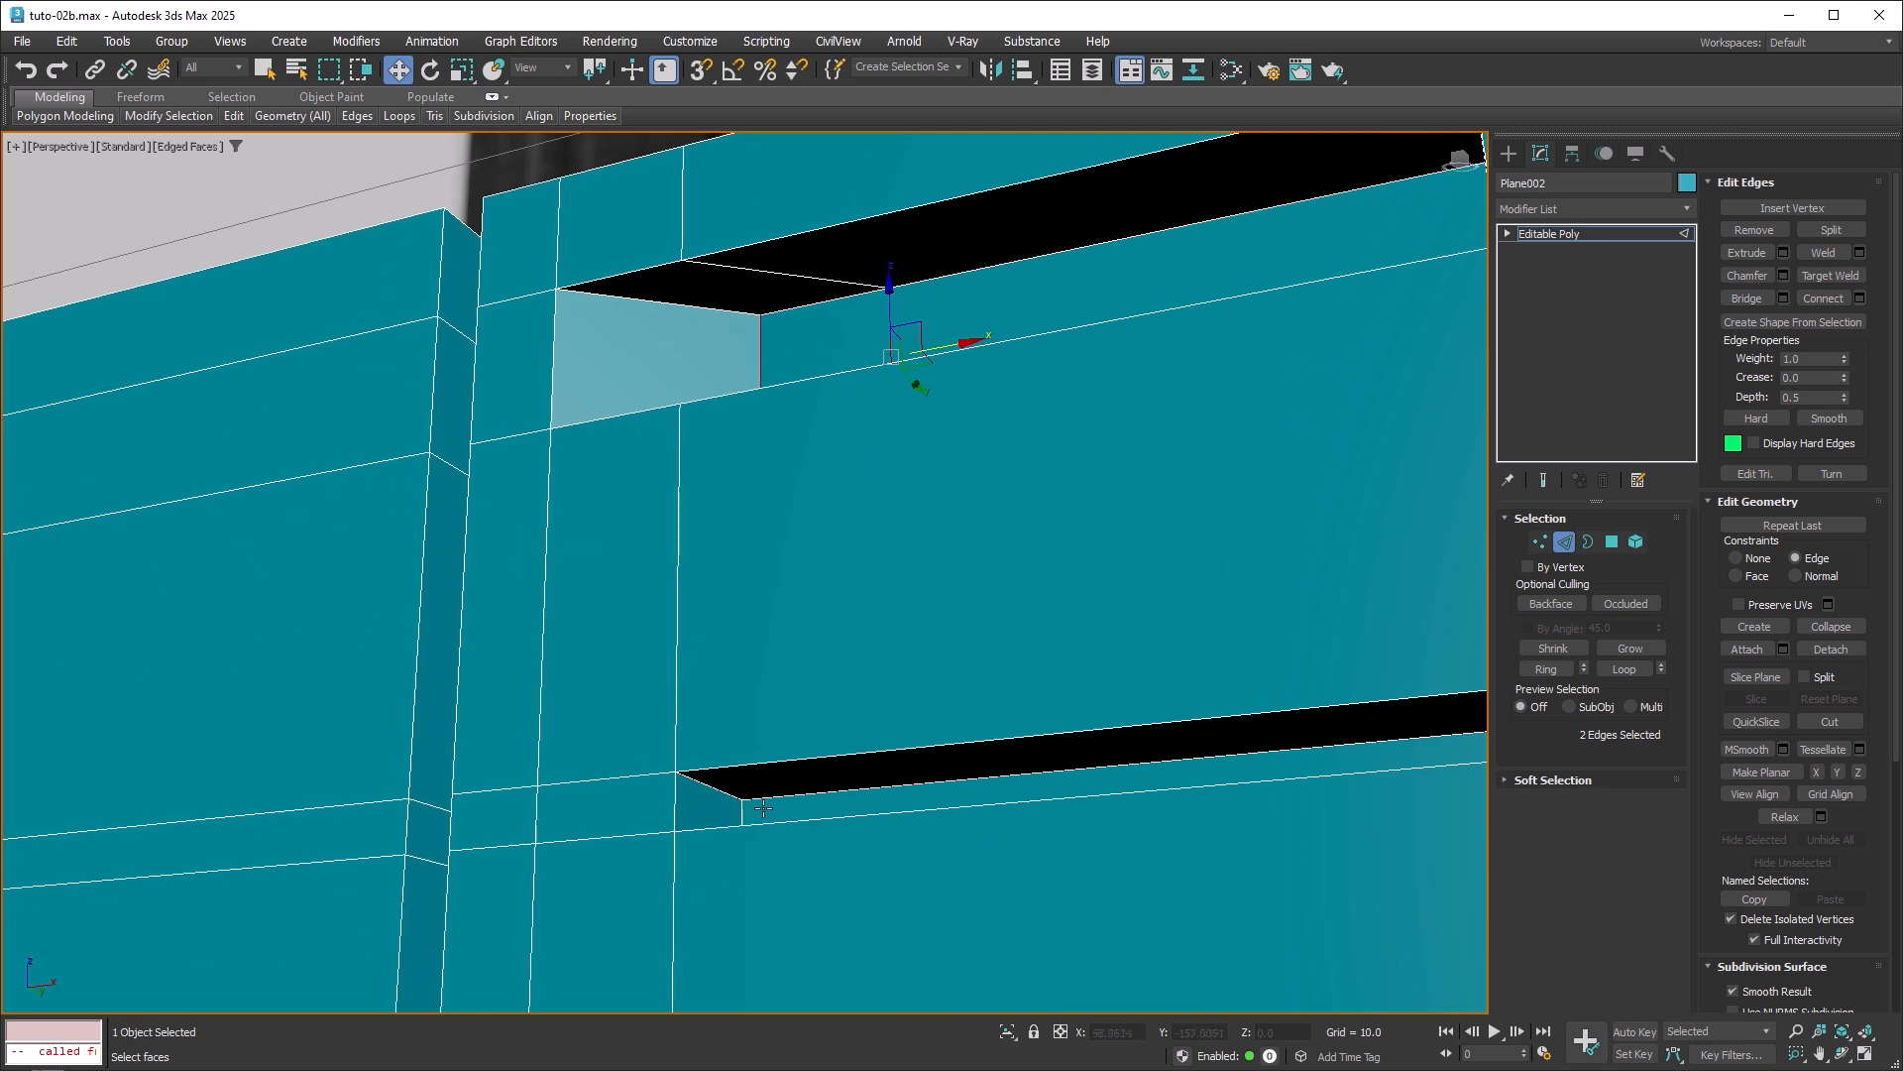
Slide the outer floor edge of the left shoulder's lower groove inward along X to slope its end wall.
{"action": "left_click", "coordinate": [744, 811]}
{"action": "left_click_drag", "start_coordinate": [811, 819], "coordinate": [947, 815]}
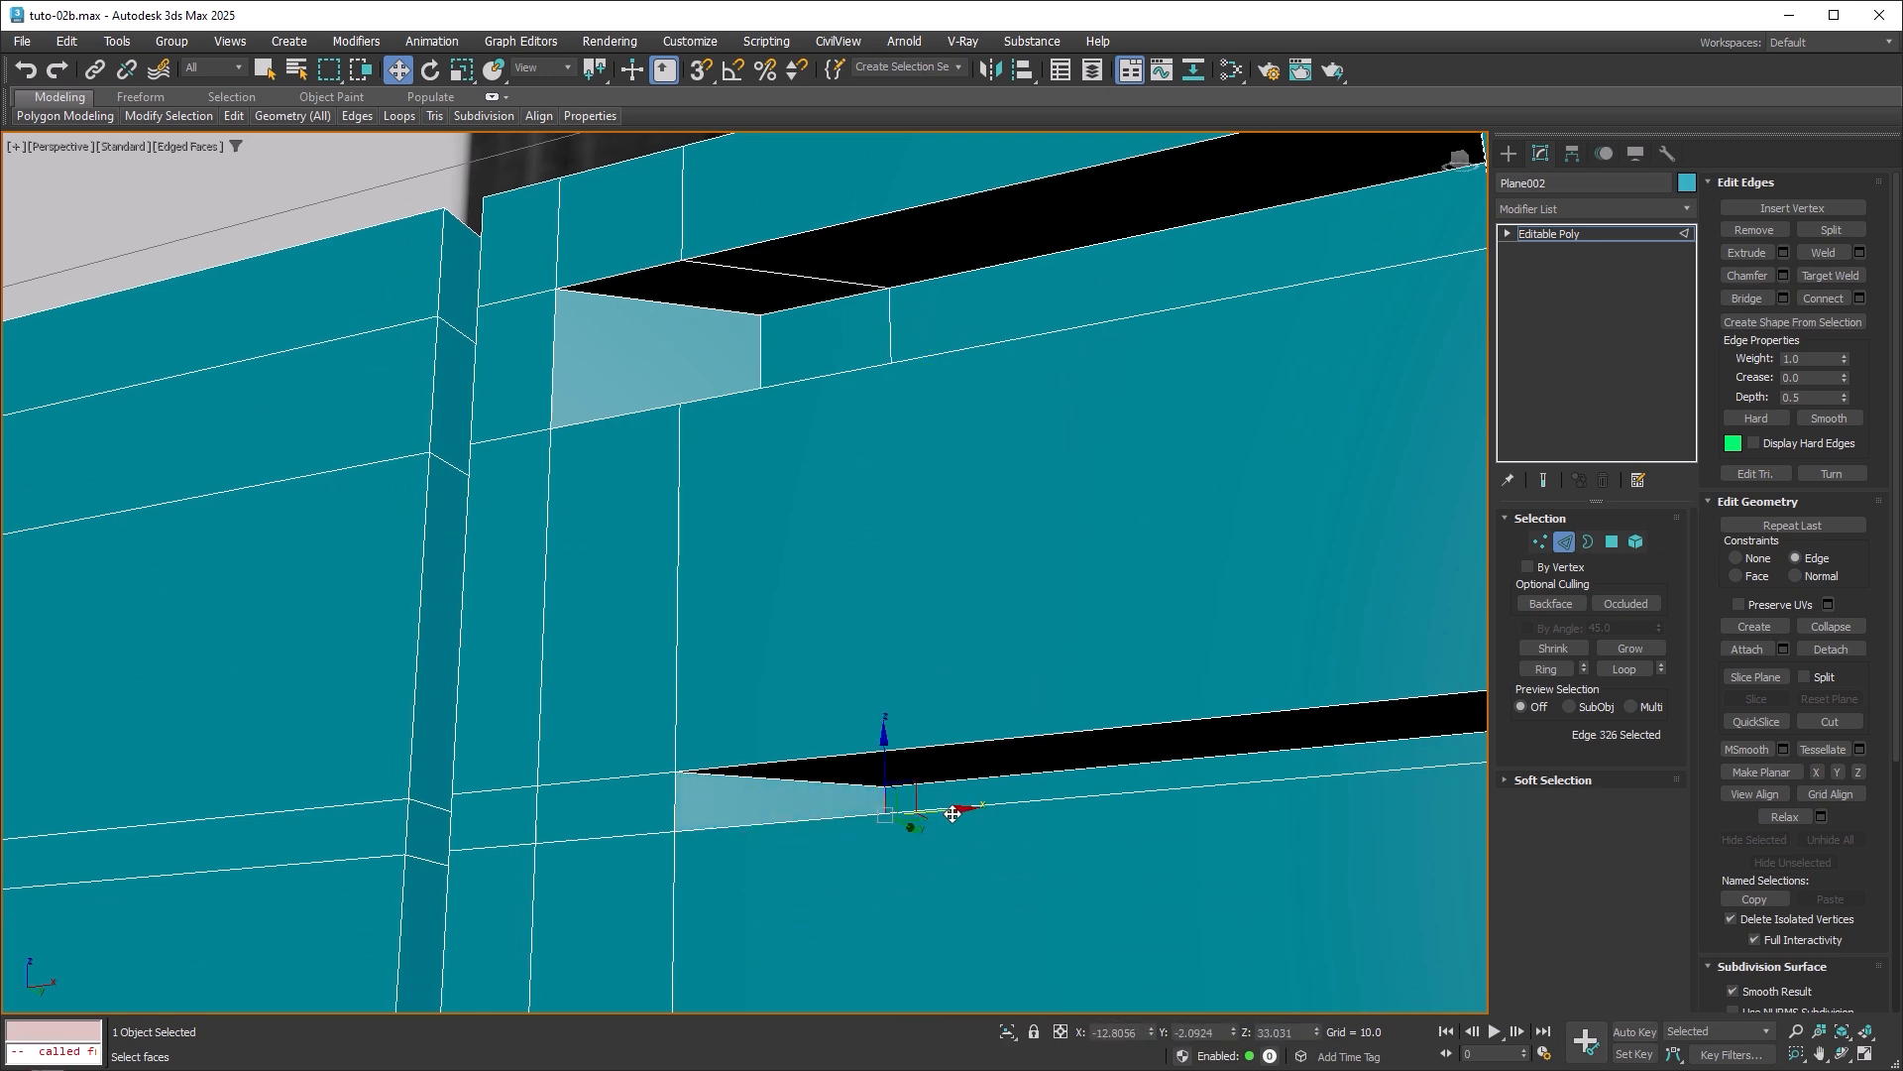
{"action": "middle_click_drag", "start_coordinate": [952, 815], "coordinate": [1024, 806], "text": "alt"}
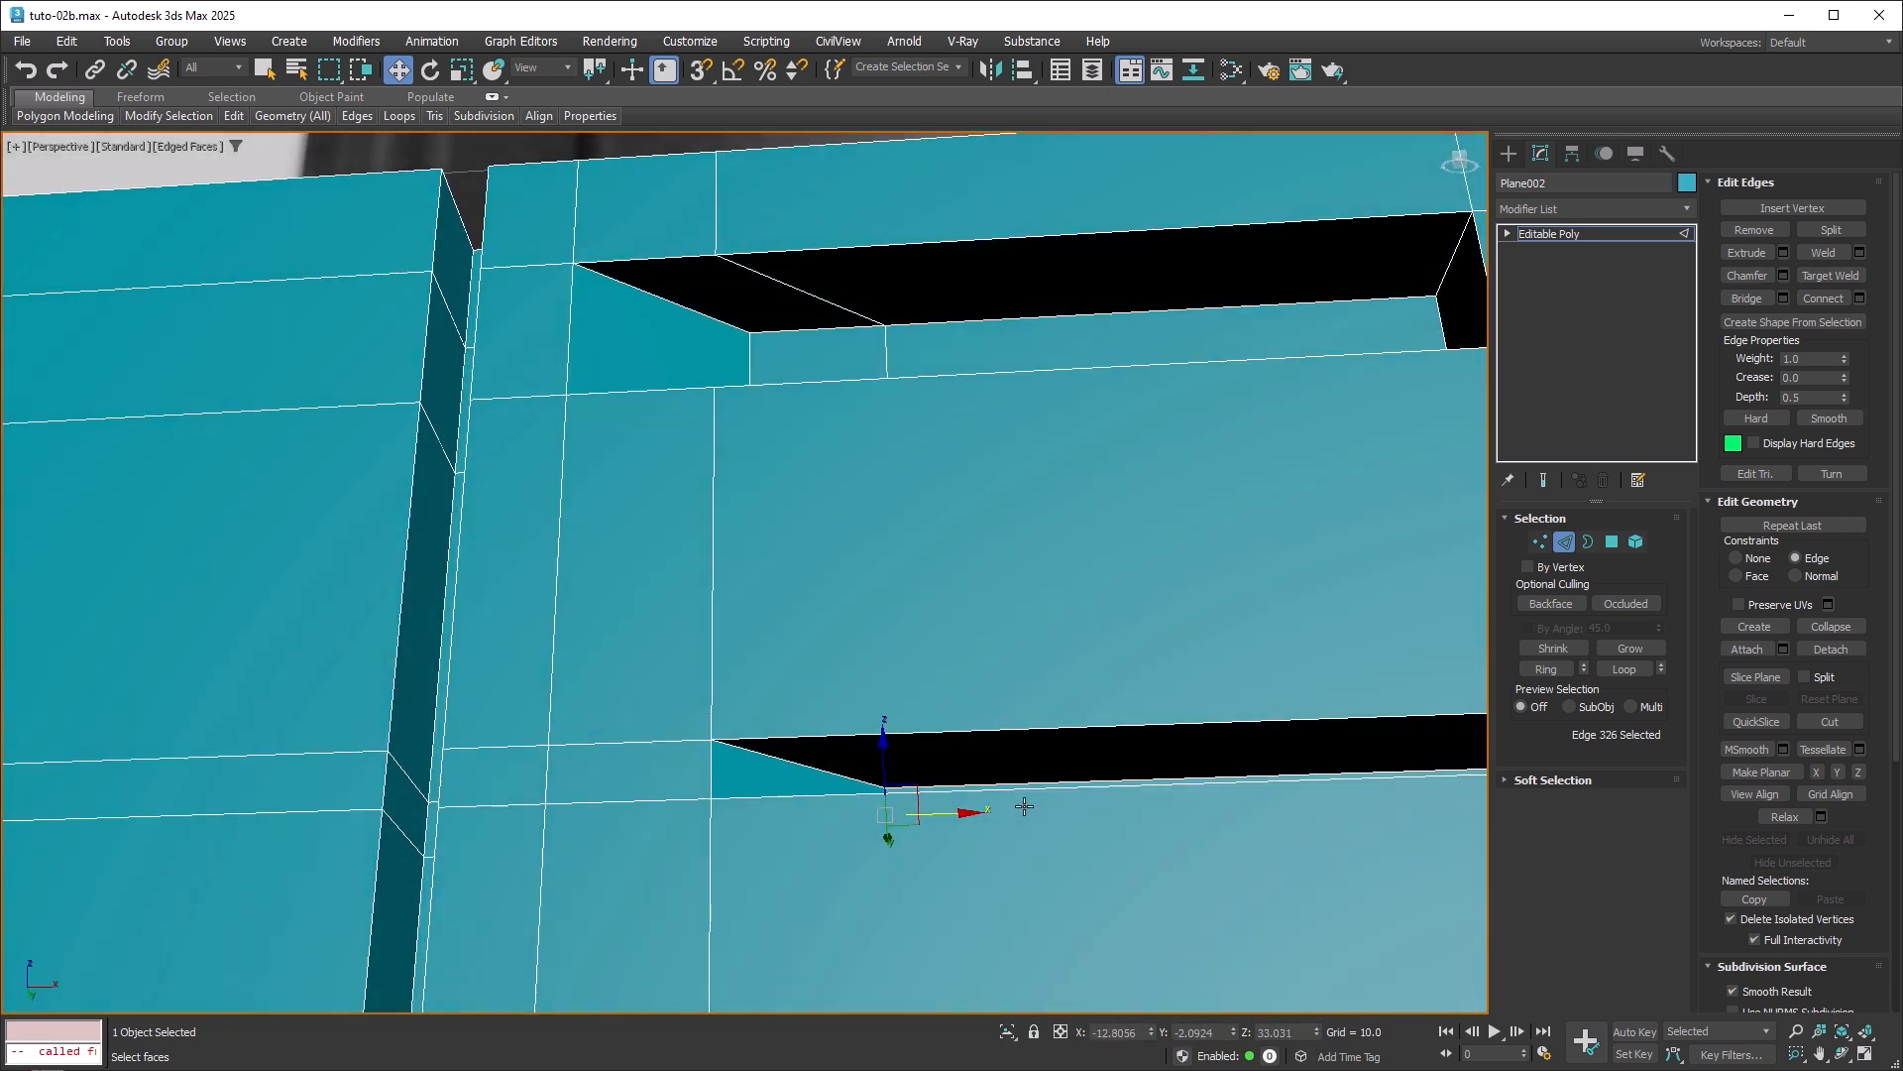
Select the end floor edges of both left shoulder grooves, set the constraint to None and shift them slightly along Y.
{"action": "middle_click_drag", "start_coordinate": [819, 523], "coordinate": [1069, 615], "text": "alt"}
{"action": "left_click", "coordinate": [815, 258]}
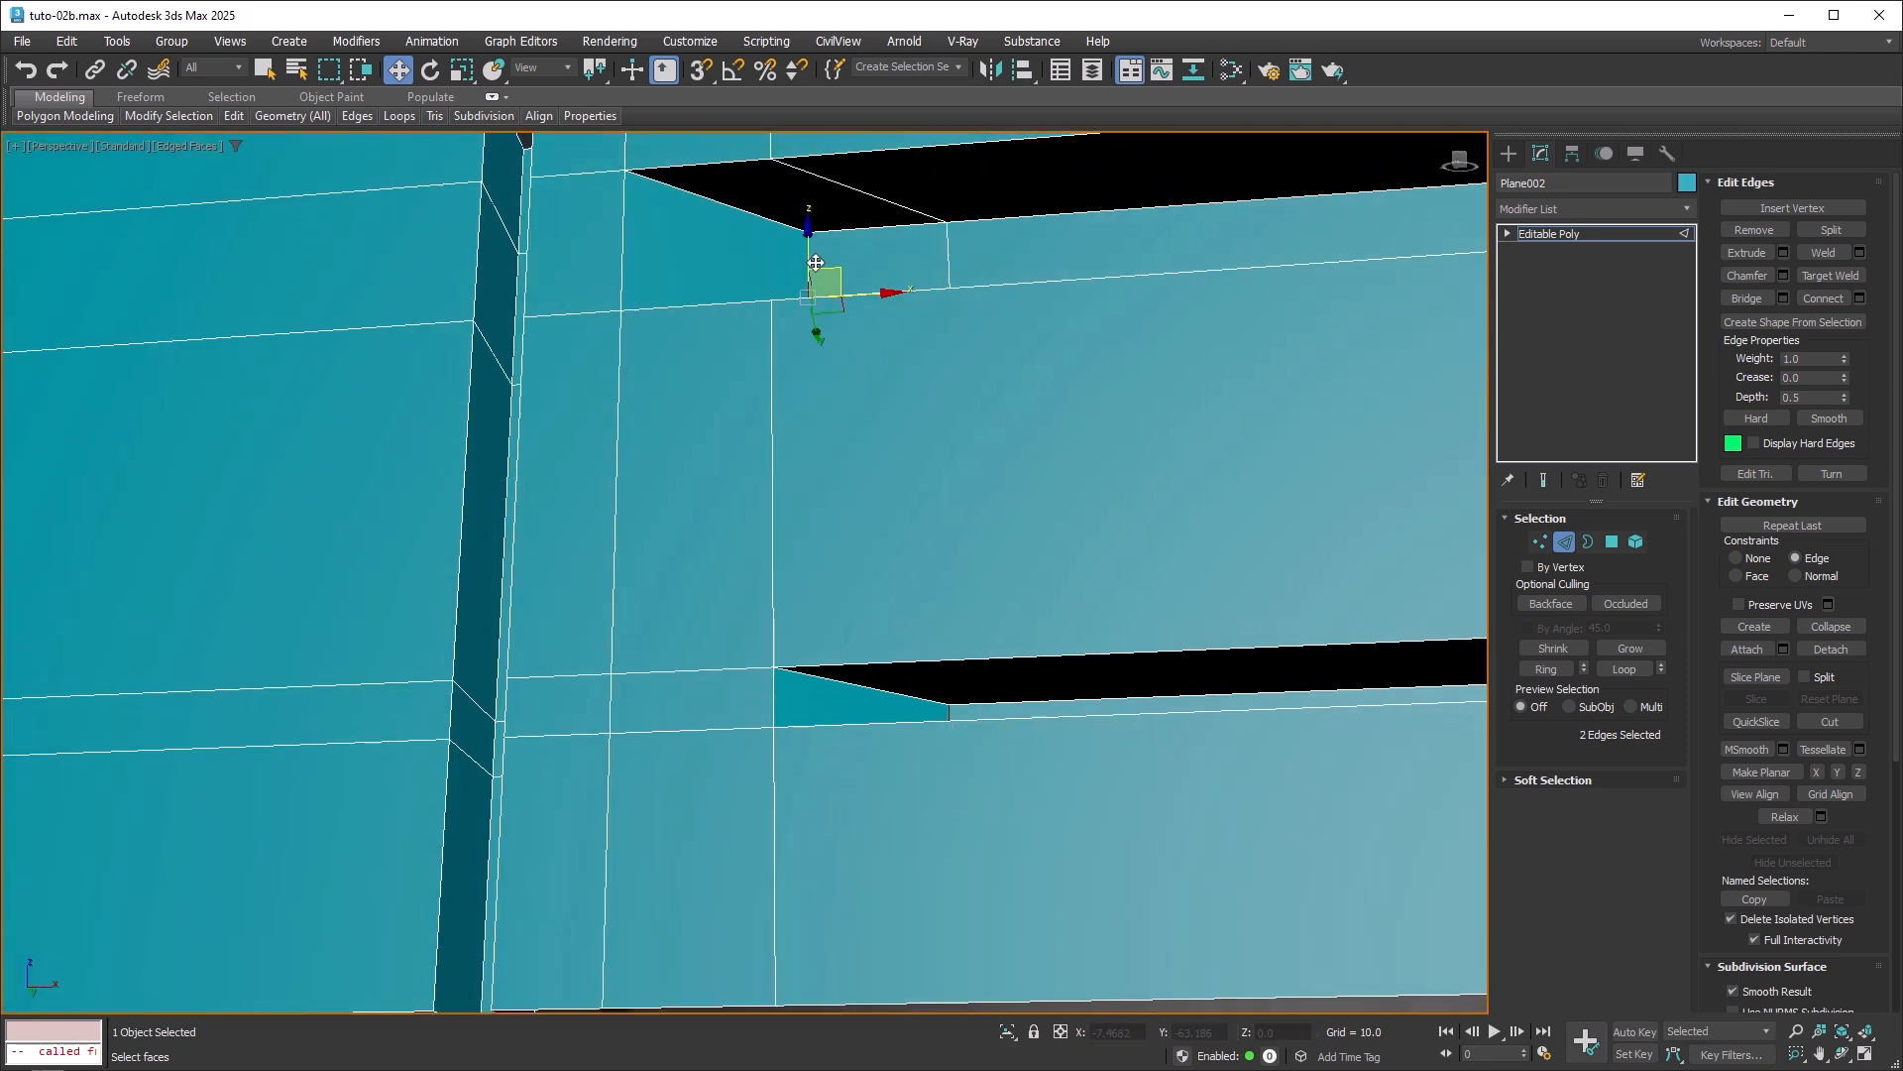
{"action": "middle_click_drag", "start_coordinate": [1124, 454], "coordinate": [1141, 343], "text": "alt"}
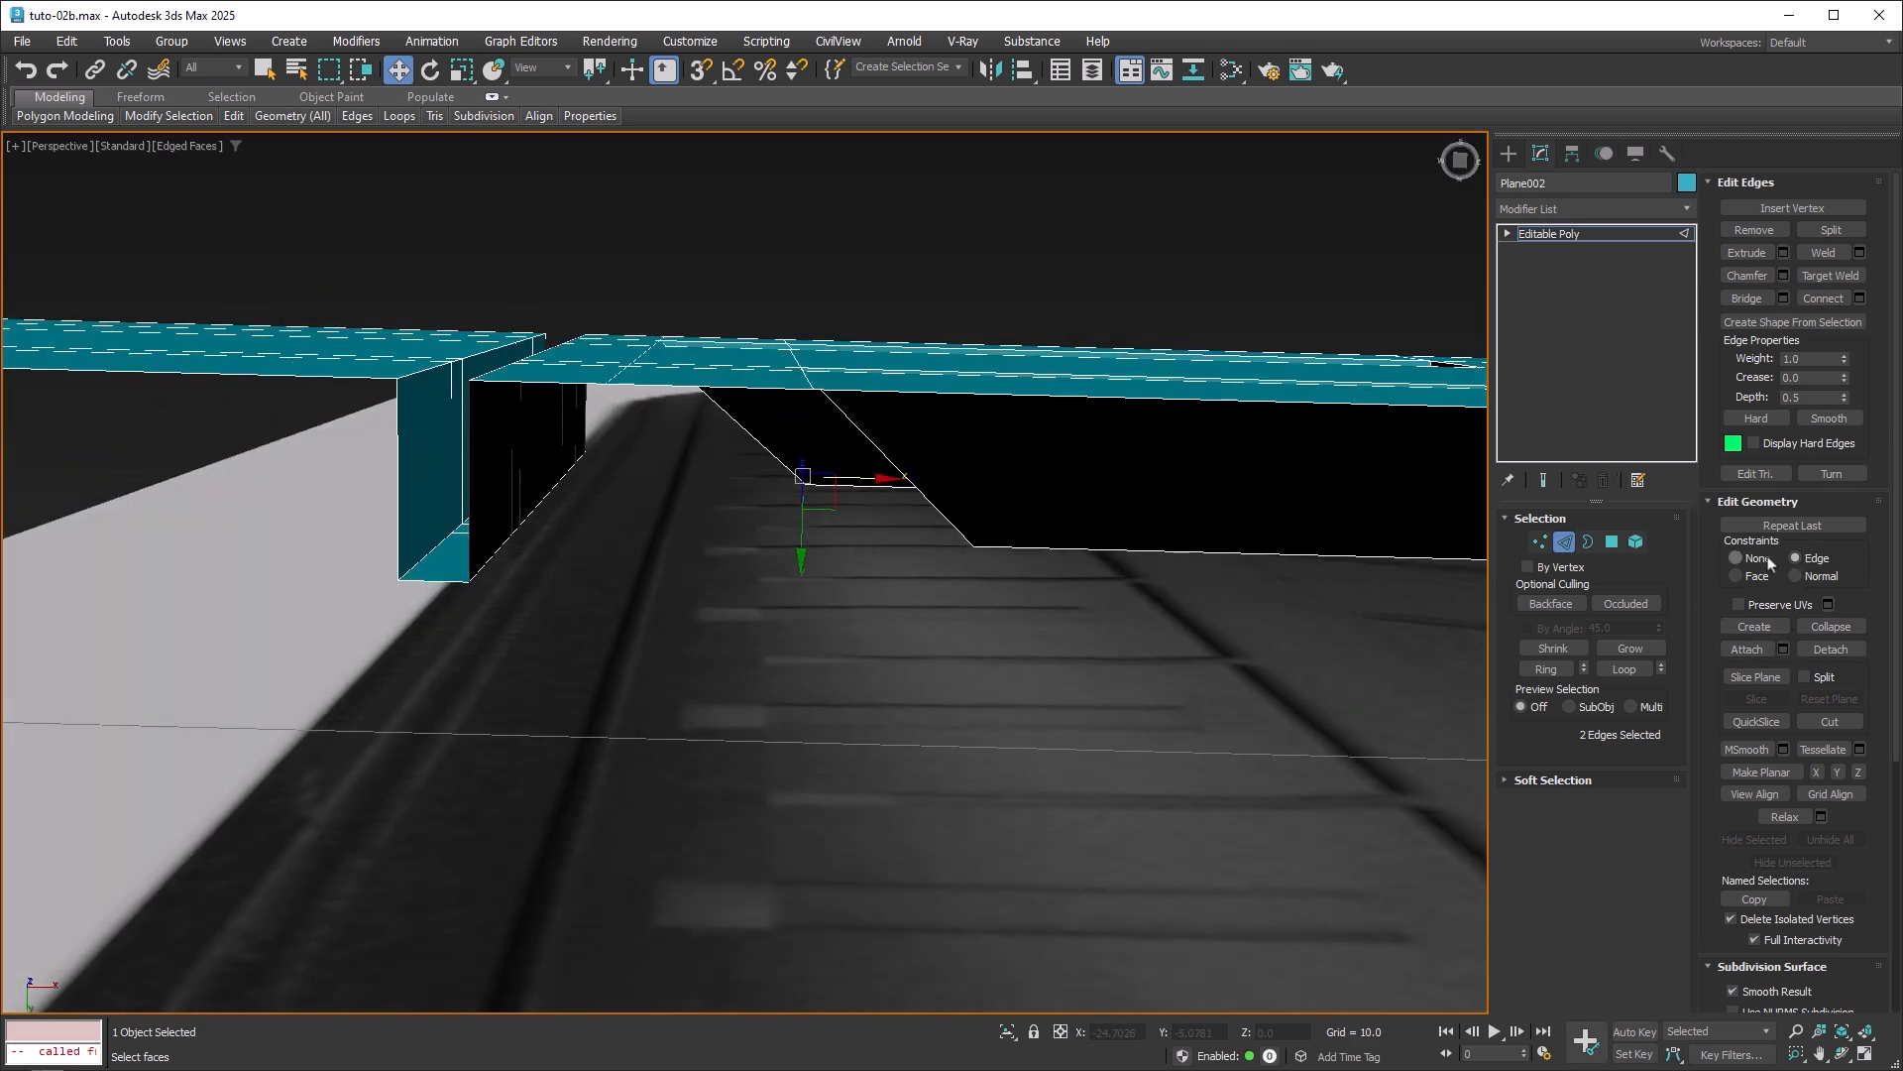
{"action": "left_click", "coordinate": [1736, 559]}
{"action": "left_click_drag", "start_coordinate": [805, 477], "coordinate": [916, 533]}
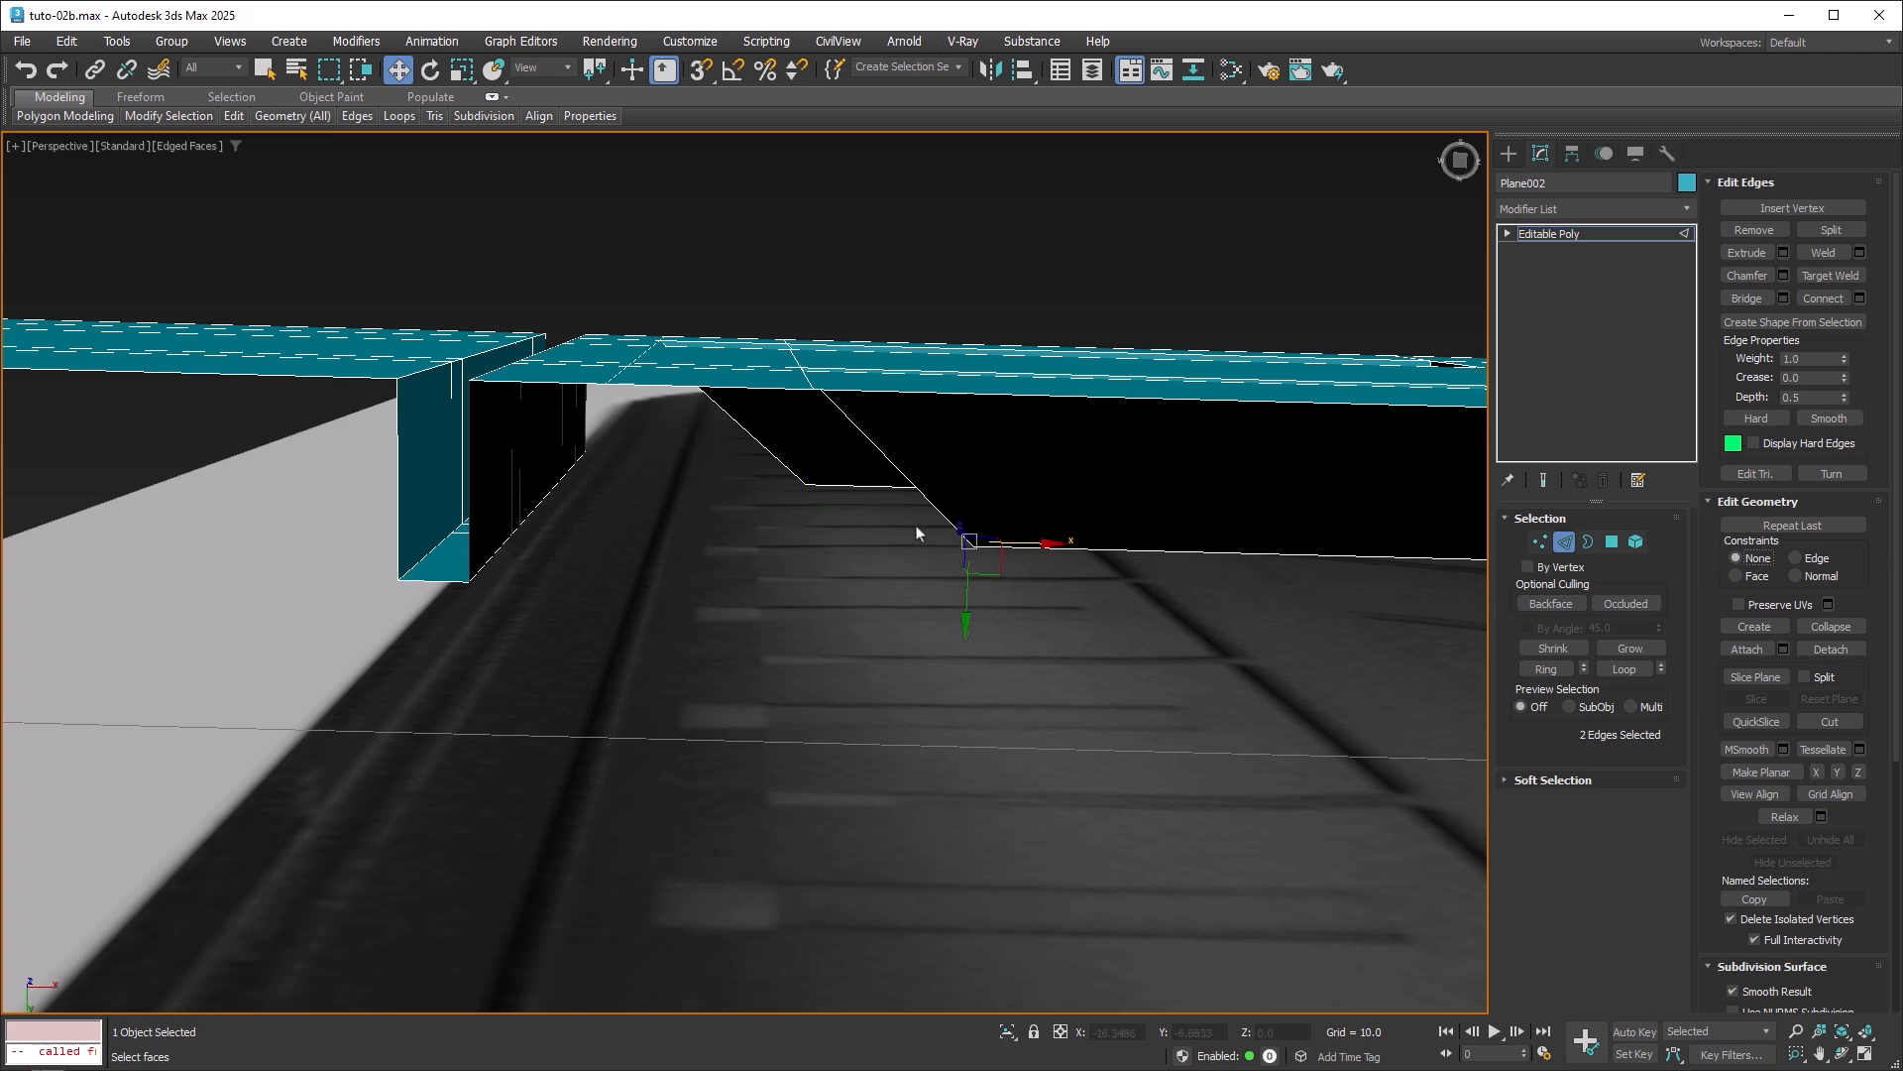
{"action": "left_click_drag", "start_coordinate": [967, 615], "coordinate": [967, 573]}
{"action": "middle_click_drag", "start_coordinate": [966, 573], "coordinate": [259, 517], "text": "alt"}
{"action": "scroll", "coordinate": [1071, 603], "scroll_direction": "down", "scroll_amount": 4}
{"action": "scroll", "coordinate": [502, 446], "scroll_direction": "down", "scroll_amount": 3}
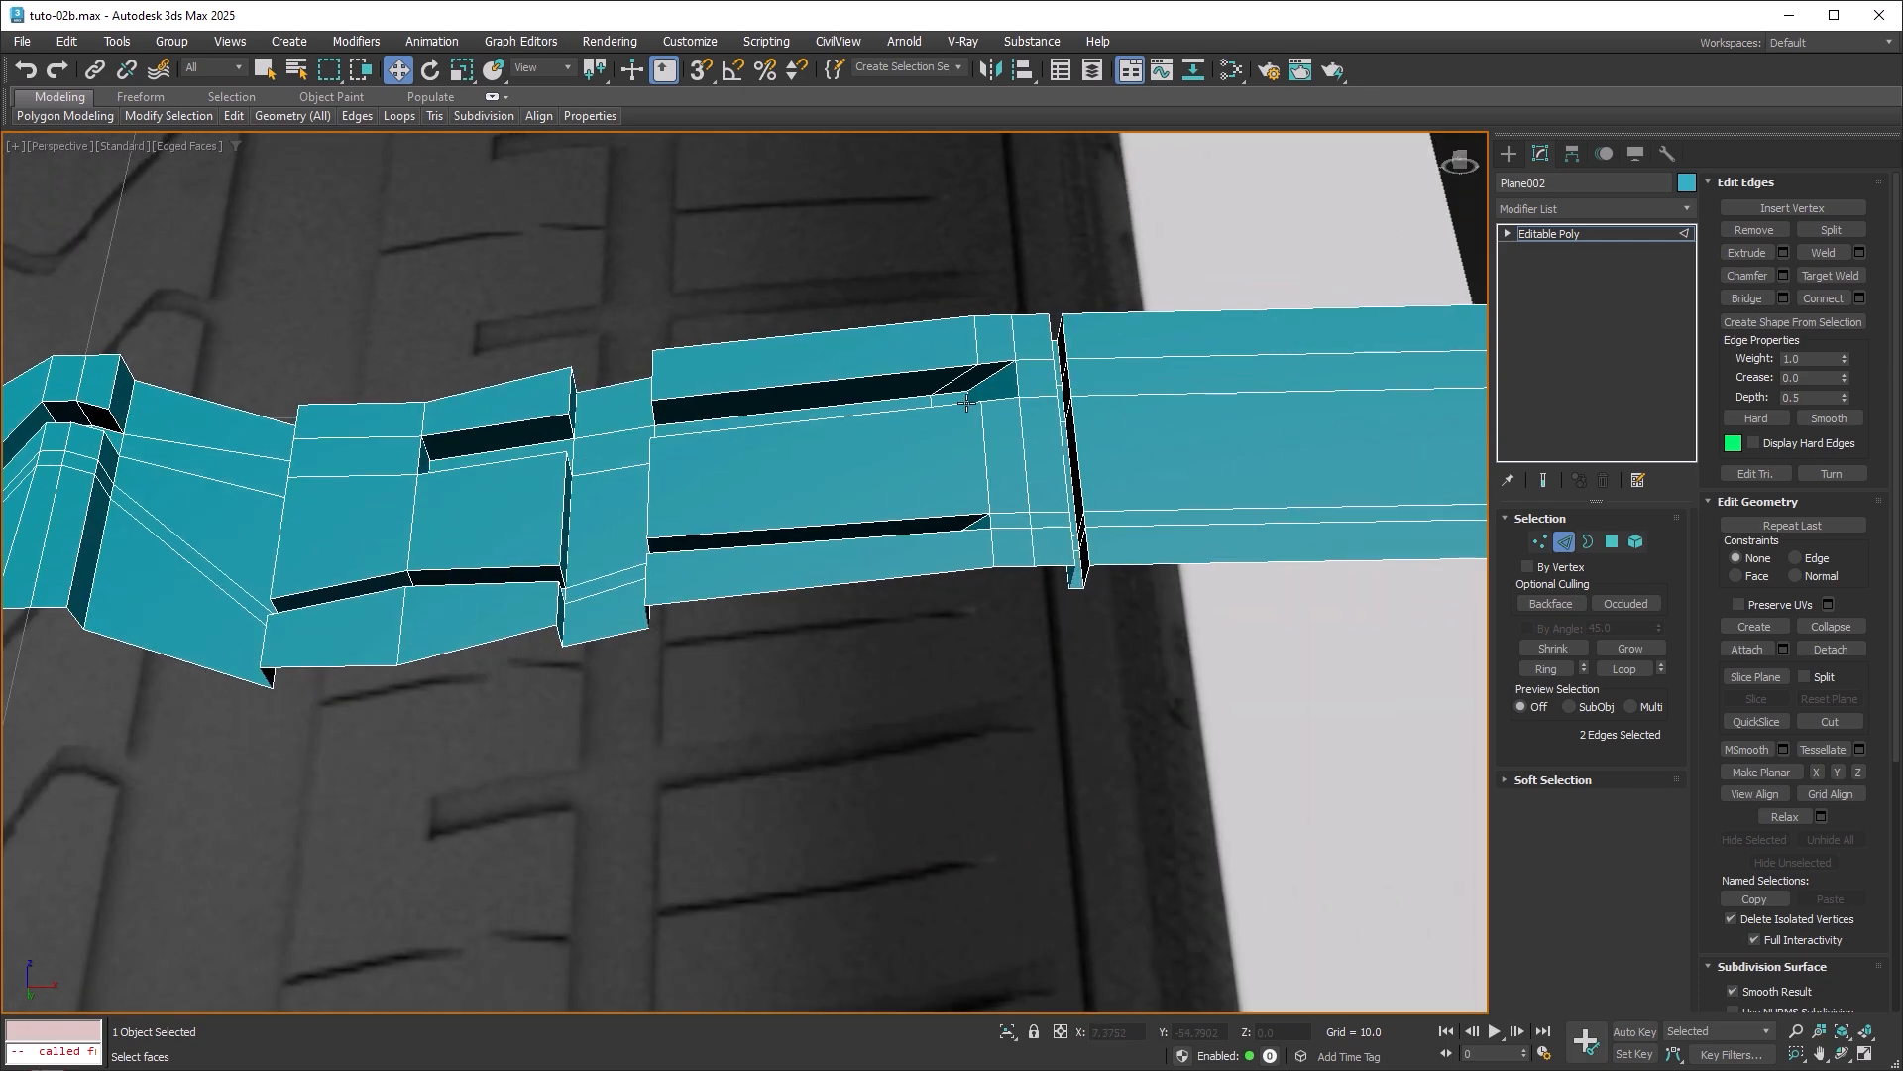
Shift the inner end floor edges of both right shoulder grooves slightly along Y, and select the upper groove's middle floor edge.
{"action": "scroll", "coordinate": [877, 397], "scroll_direction": "up", "scroll_amount": 6}
{"action": "left_click", "coordinate": [873, 400]}
{"action": "middle_click_drag", "start_coordinate": [950, 491], "coordinate": [969, 453]}
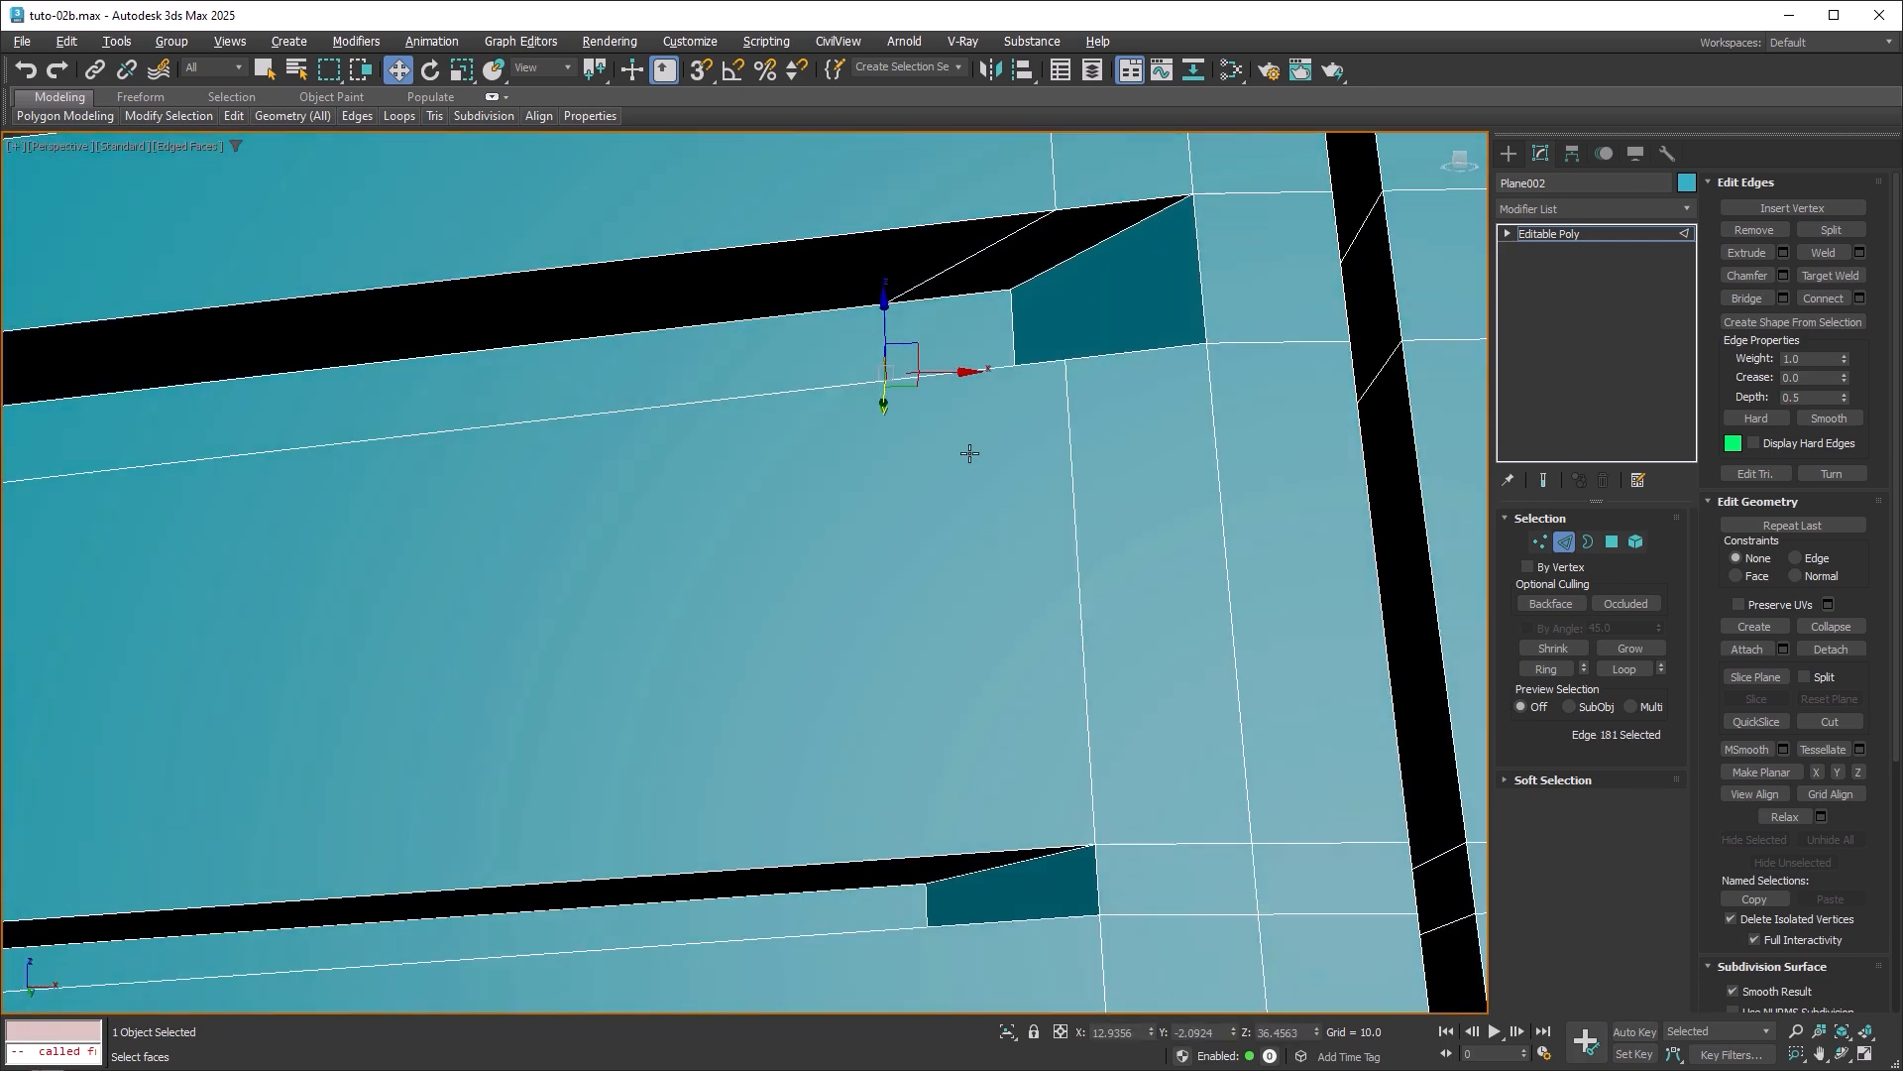
{"action": "left_click", "coordinate": [927, 903], "text": "ctrl"}
{"action": "middle_click_drag", "start_coordinate": [1069, 841], "coordinate": [1040, 704], "text": "alt"}
{"action": "scroll", "coordinate": [1040, 704], "scroll_direction": "up", "scroll_amount": 3}
{"action": "left_click_drag", "start_coordinate": [961, 733], "coordinate": [948, 682]}
{"action": "middle_click_drag", "start_coordinate": [1100, 510], "coordinate": [1104, 648], "text": "alt"}
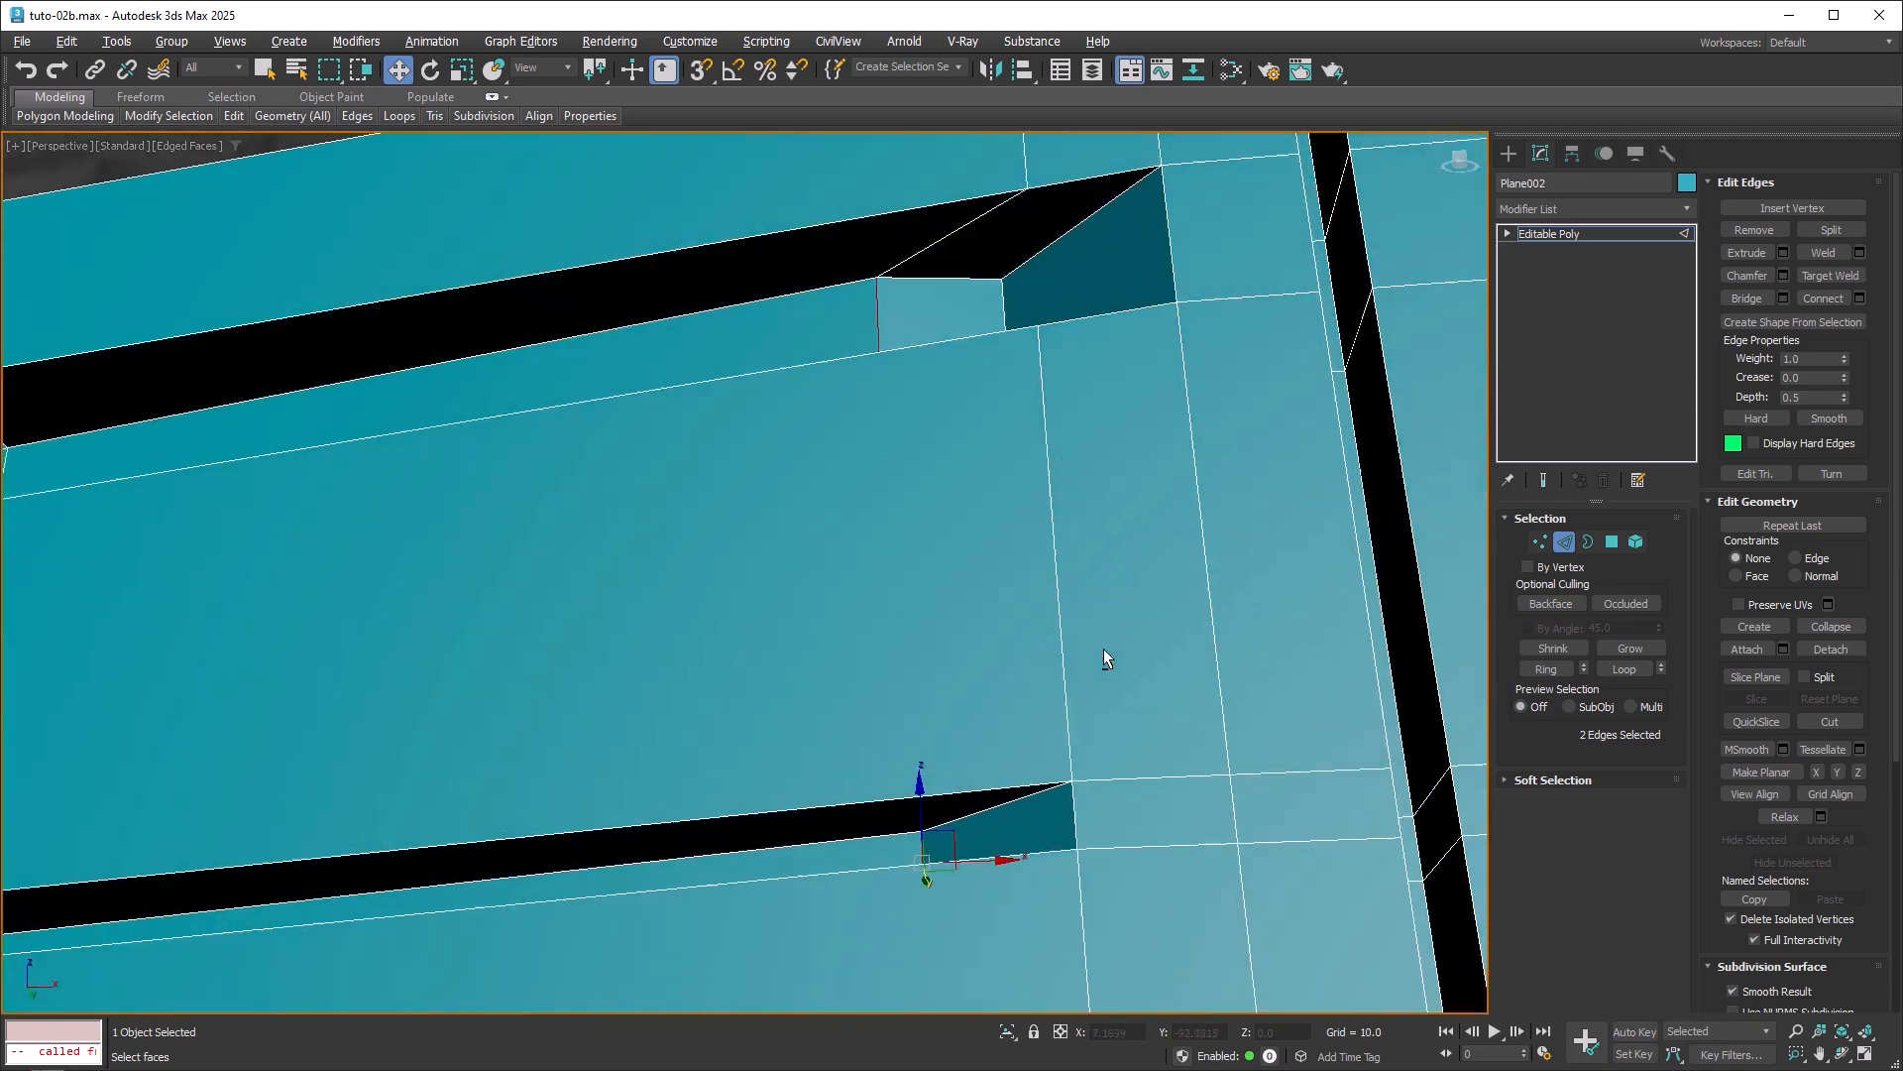
{"action": "left_click", "coordinate": [1006, 308]}
{"action": "middle_click_drag", "start_coordinate": [1043, 515], "coordinate": [1065, 593], "text": "alt"}
Shift the middle floor edge of the left shoulder's upper groove end by about -0.05 along Y.
{"action": "middle_click_drag", "start_coordinate": [635, 556], "coordinate": [904, 508]}
{"action": "scroll", "coordinate": [904, 507], "scroll_direction": "up", "scroll_amount": 5}
{"action": "middle_click_drag", "start_coordinate": [977, 605], "coordinate": [974, 640], "text": "alt"}
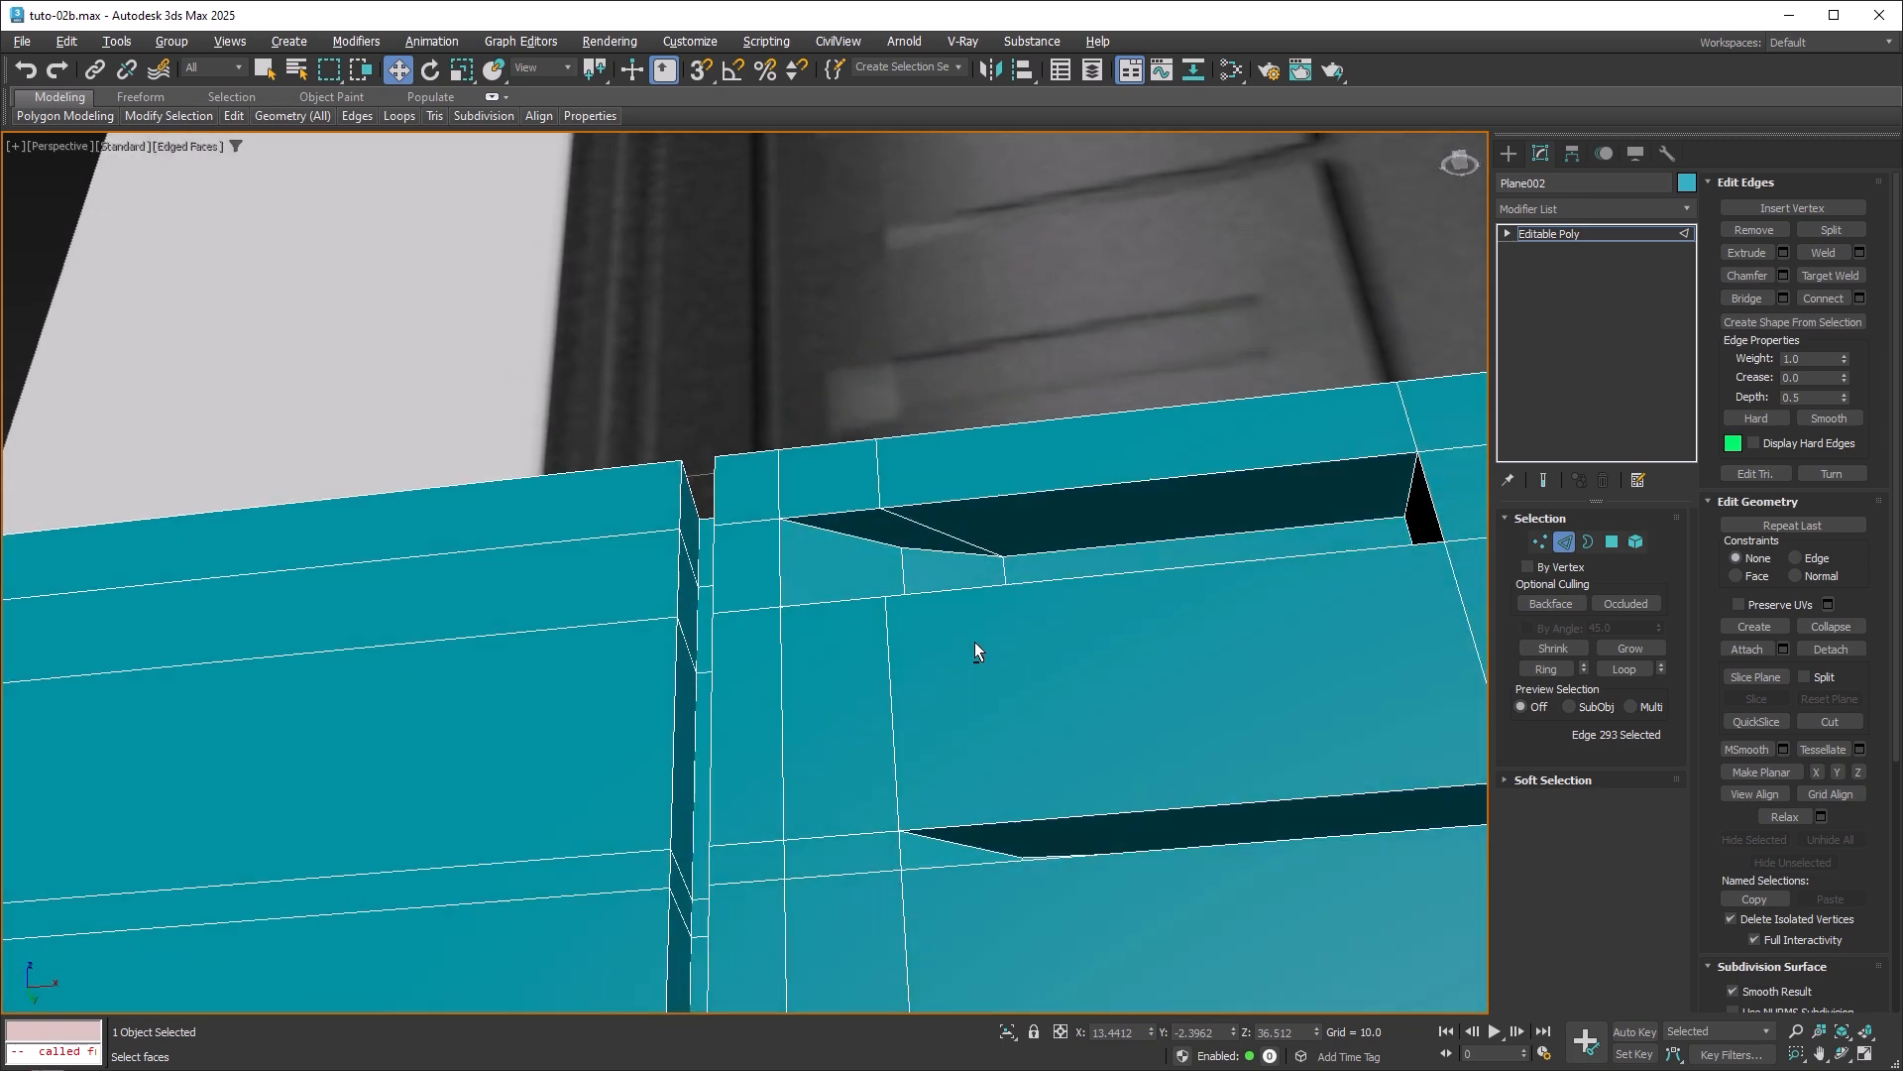
{"action": "left_click", "coordinate": [904, 582]}
{"action": "middle_click_drag", "start_coordinate": [904, 582], "coordinate": [1113, 585], "text": "alt"}
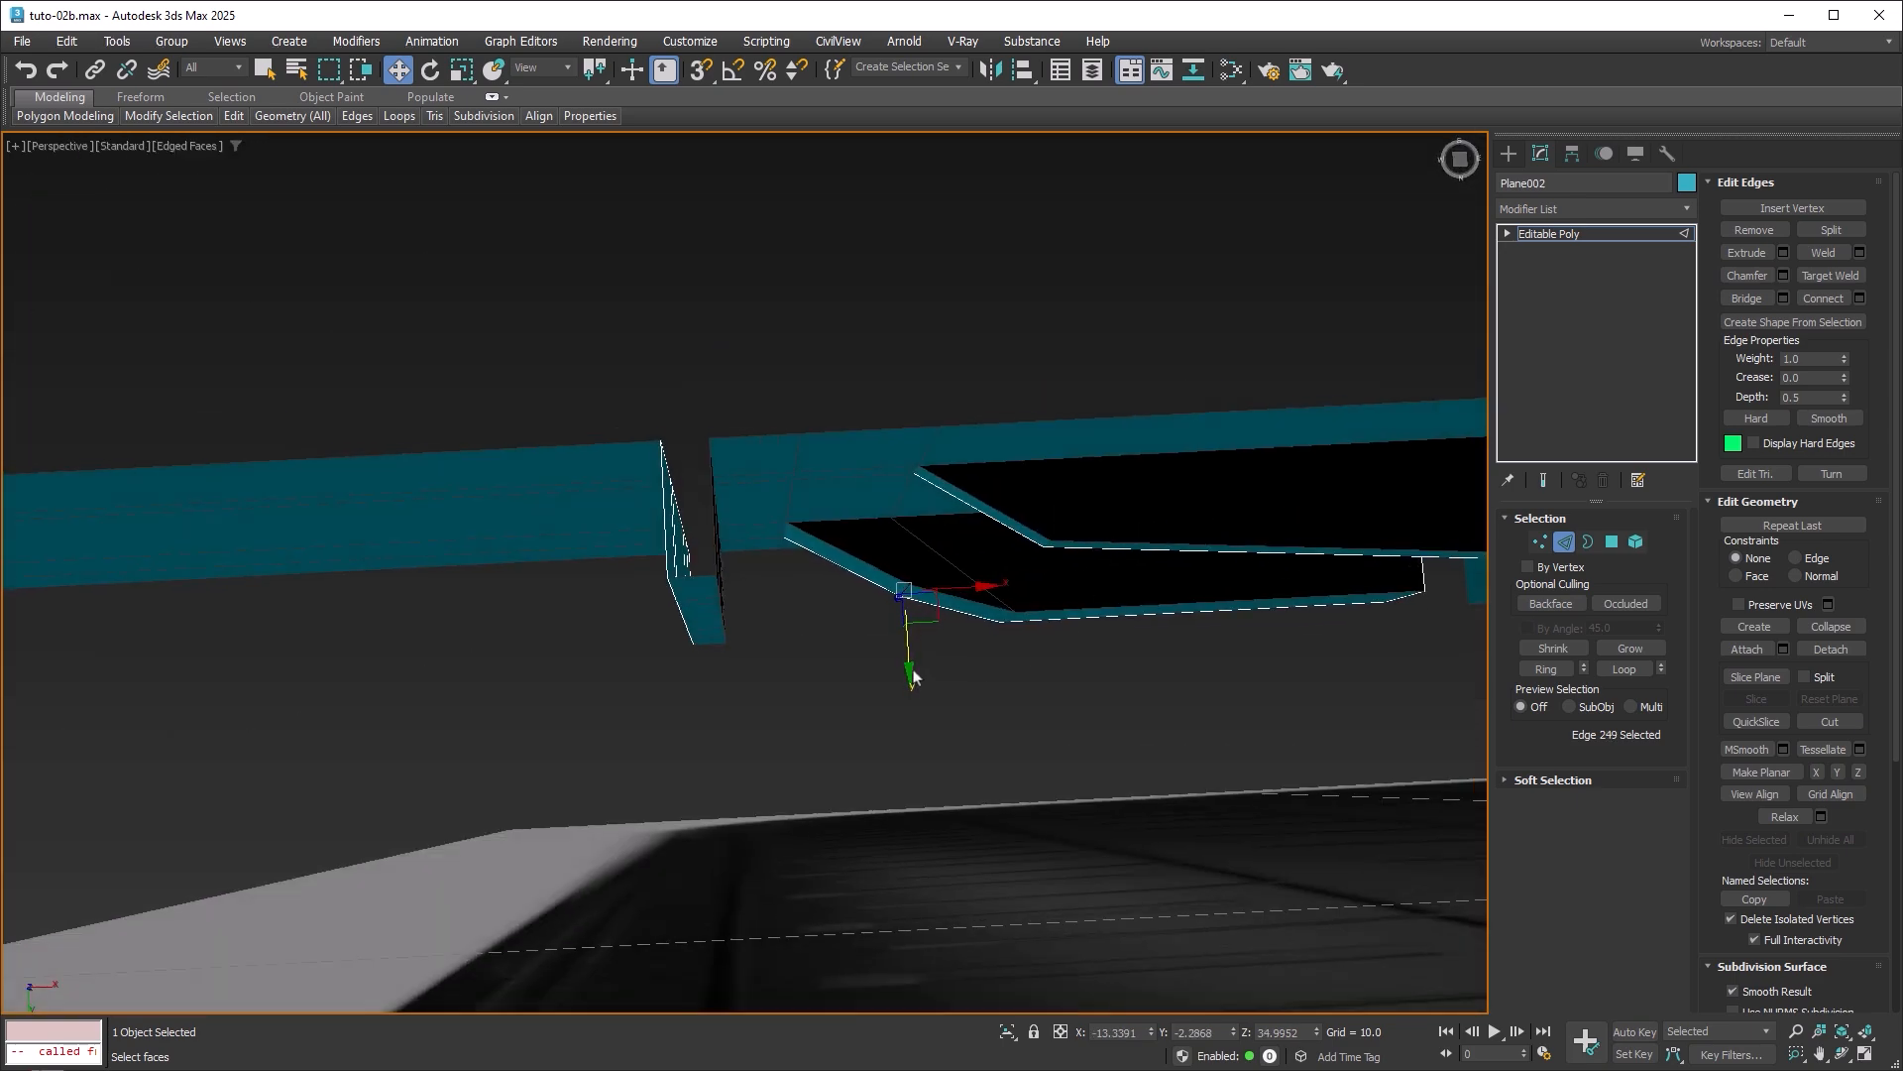
{"action": "left_click_drag", "start_coordinate": [911, 658], "coordinate": [910, 652]}
{"action": "middle_click_drag", "start_coordinate": [932, 594], "coordinate": [610, 603], "text": "alt"}
{"action": "scroll", "coordinate": [714, 605], "scroll_direction": "down", "scroll_amount": 8}
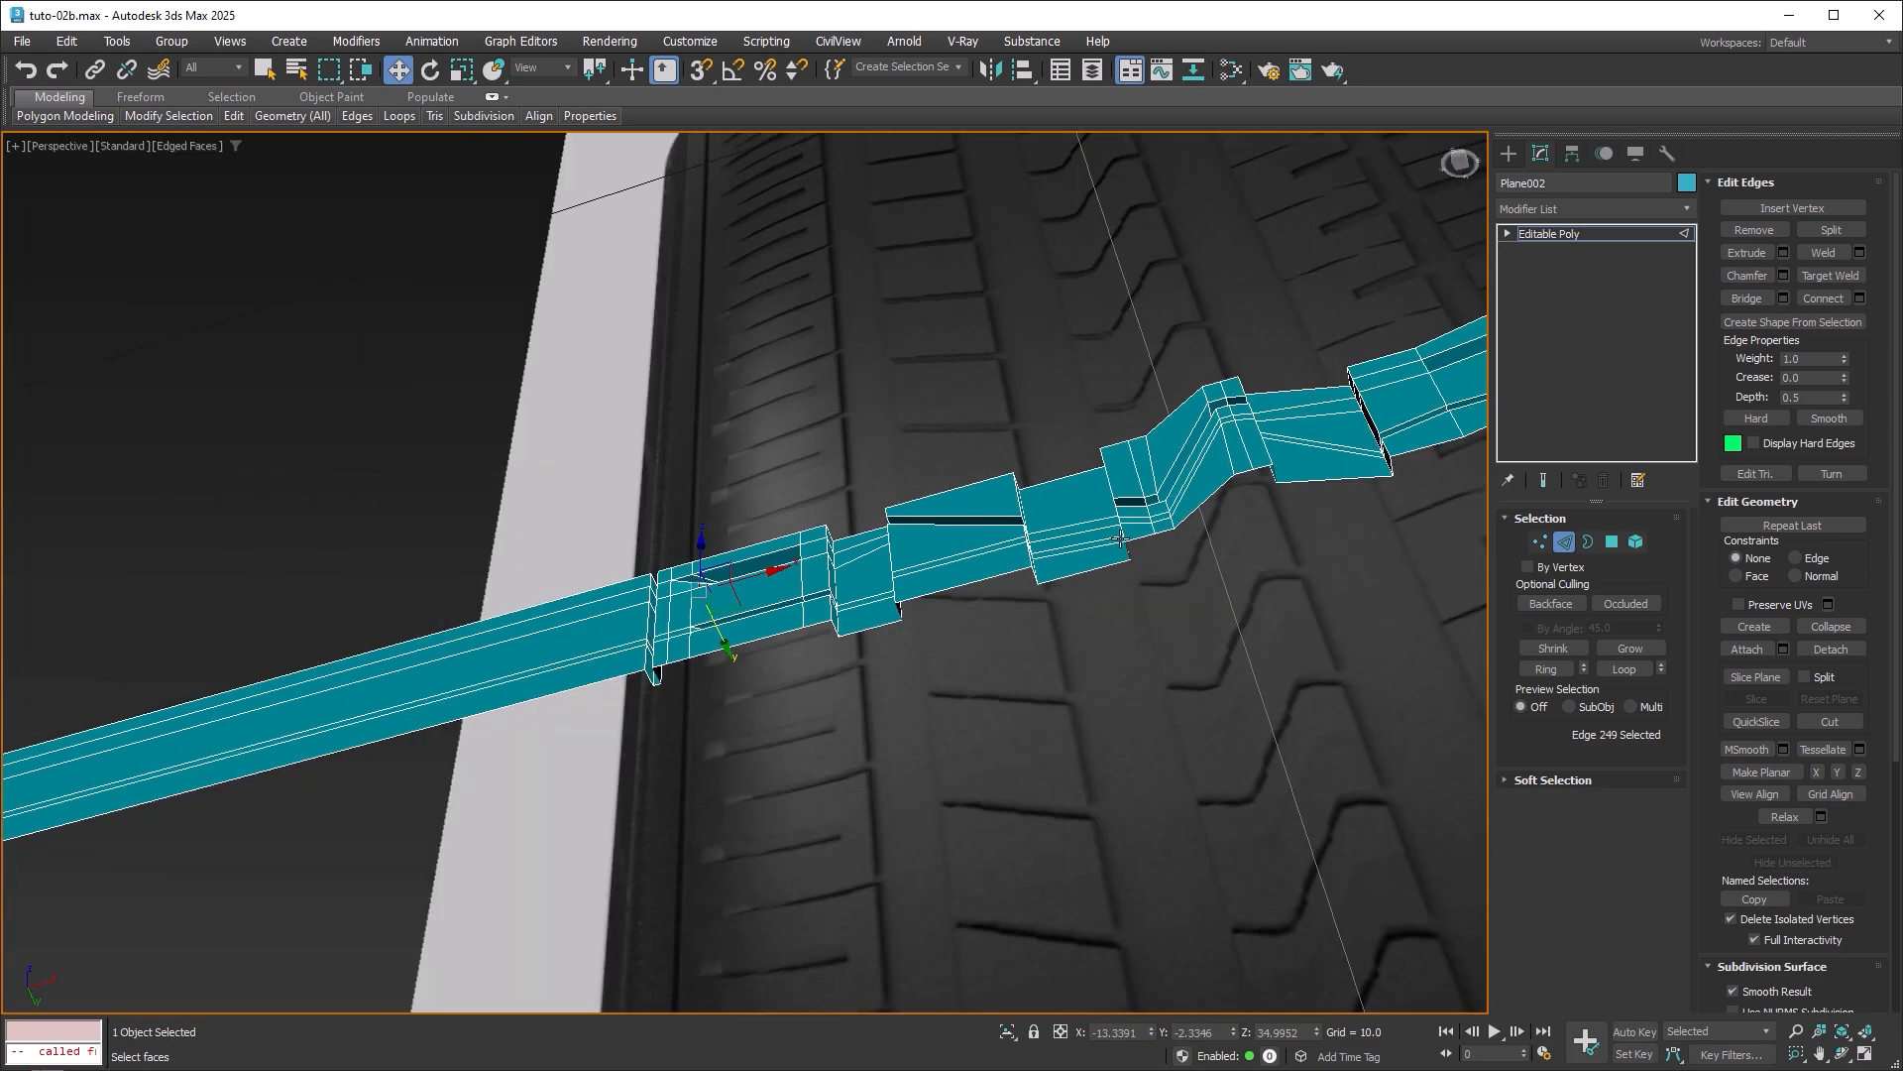
{"action": "middle_click_drag", "start_coordinate": [881, 615], "coordinate": [1110, 650], "text": "alt"}
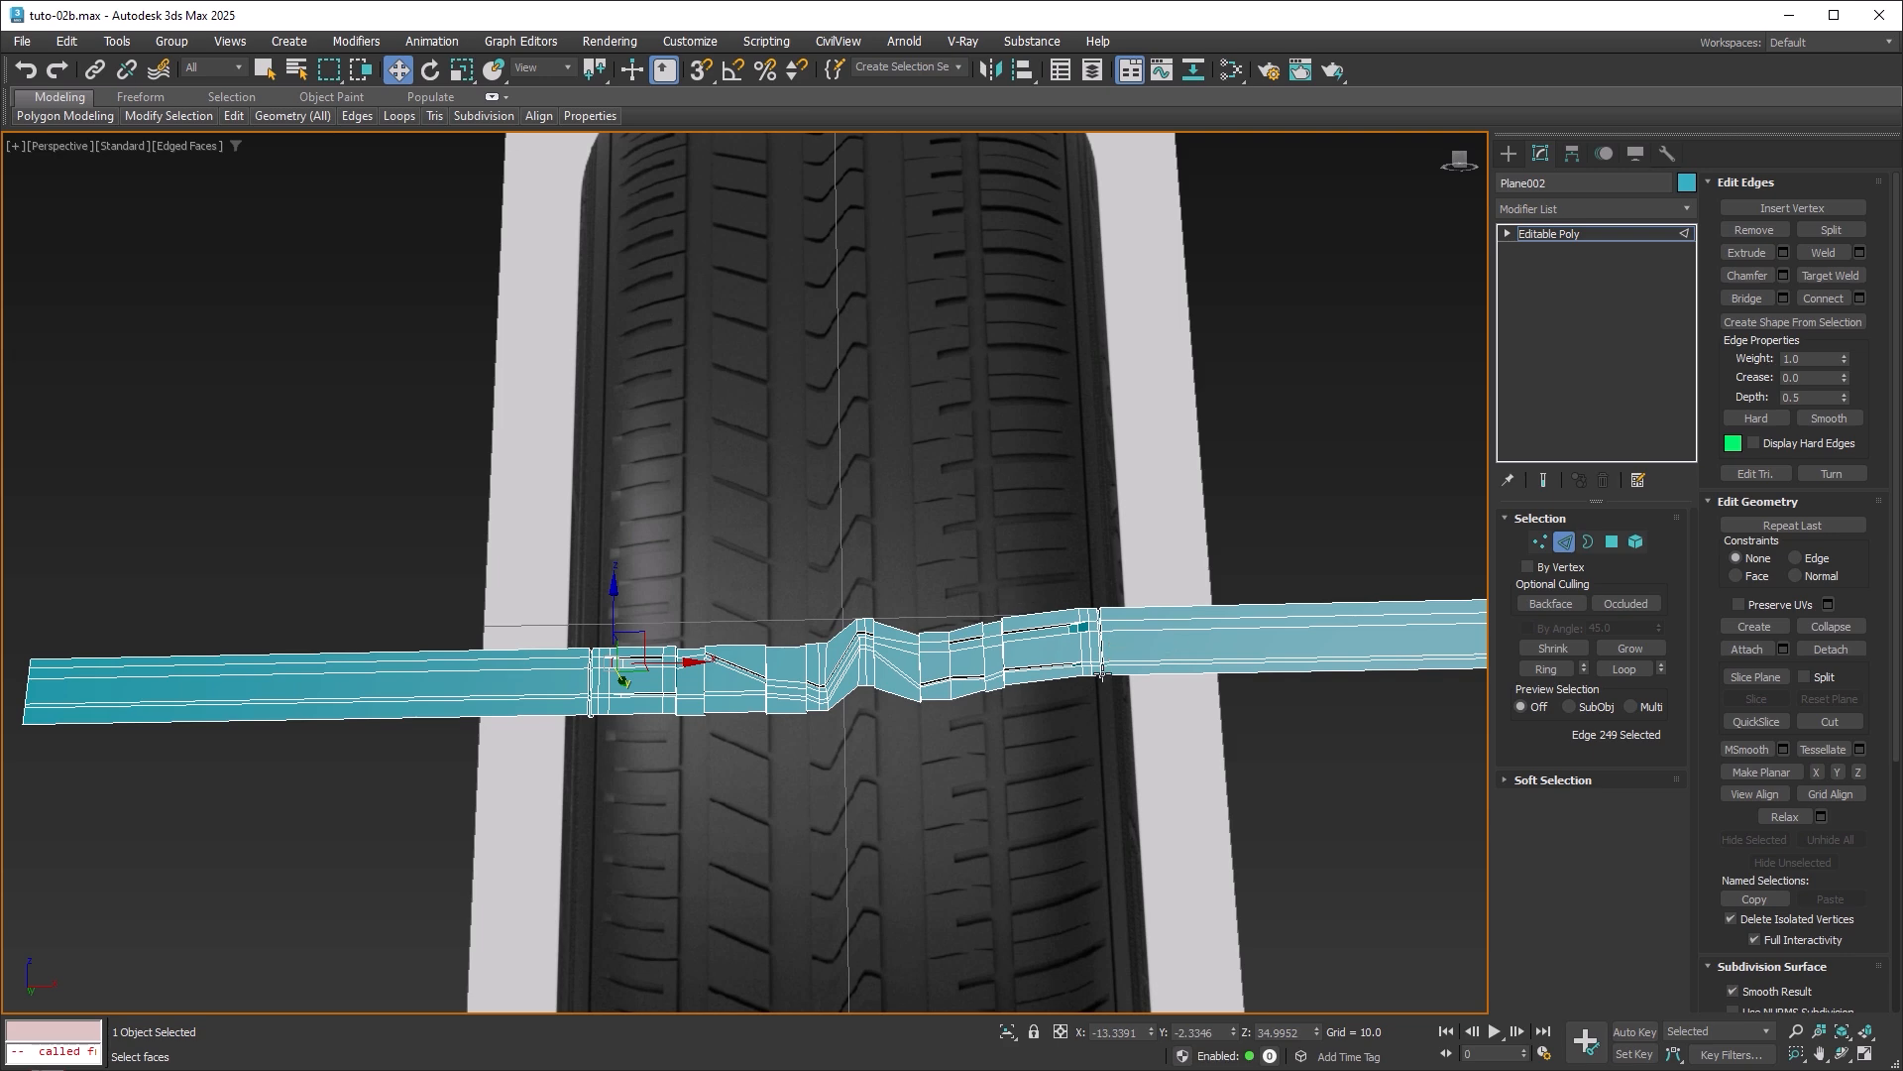
{"action": "middle_click_drag", "start_coordinate": [1095, 735], "coordinate": [1115, 649], "text": "alt"}
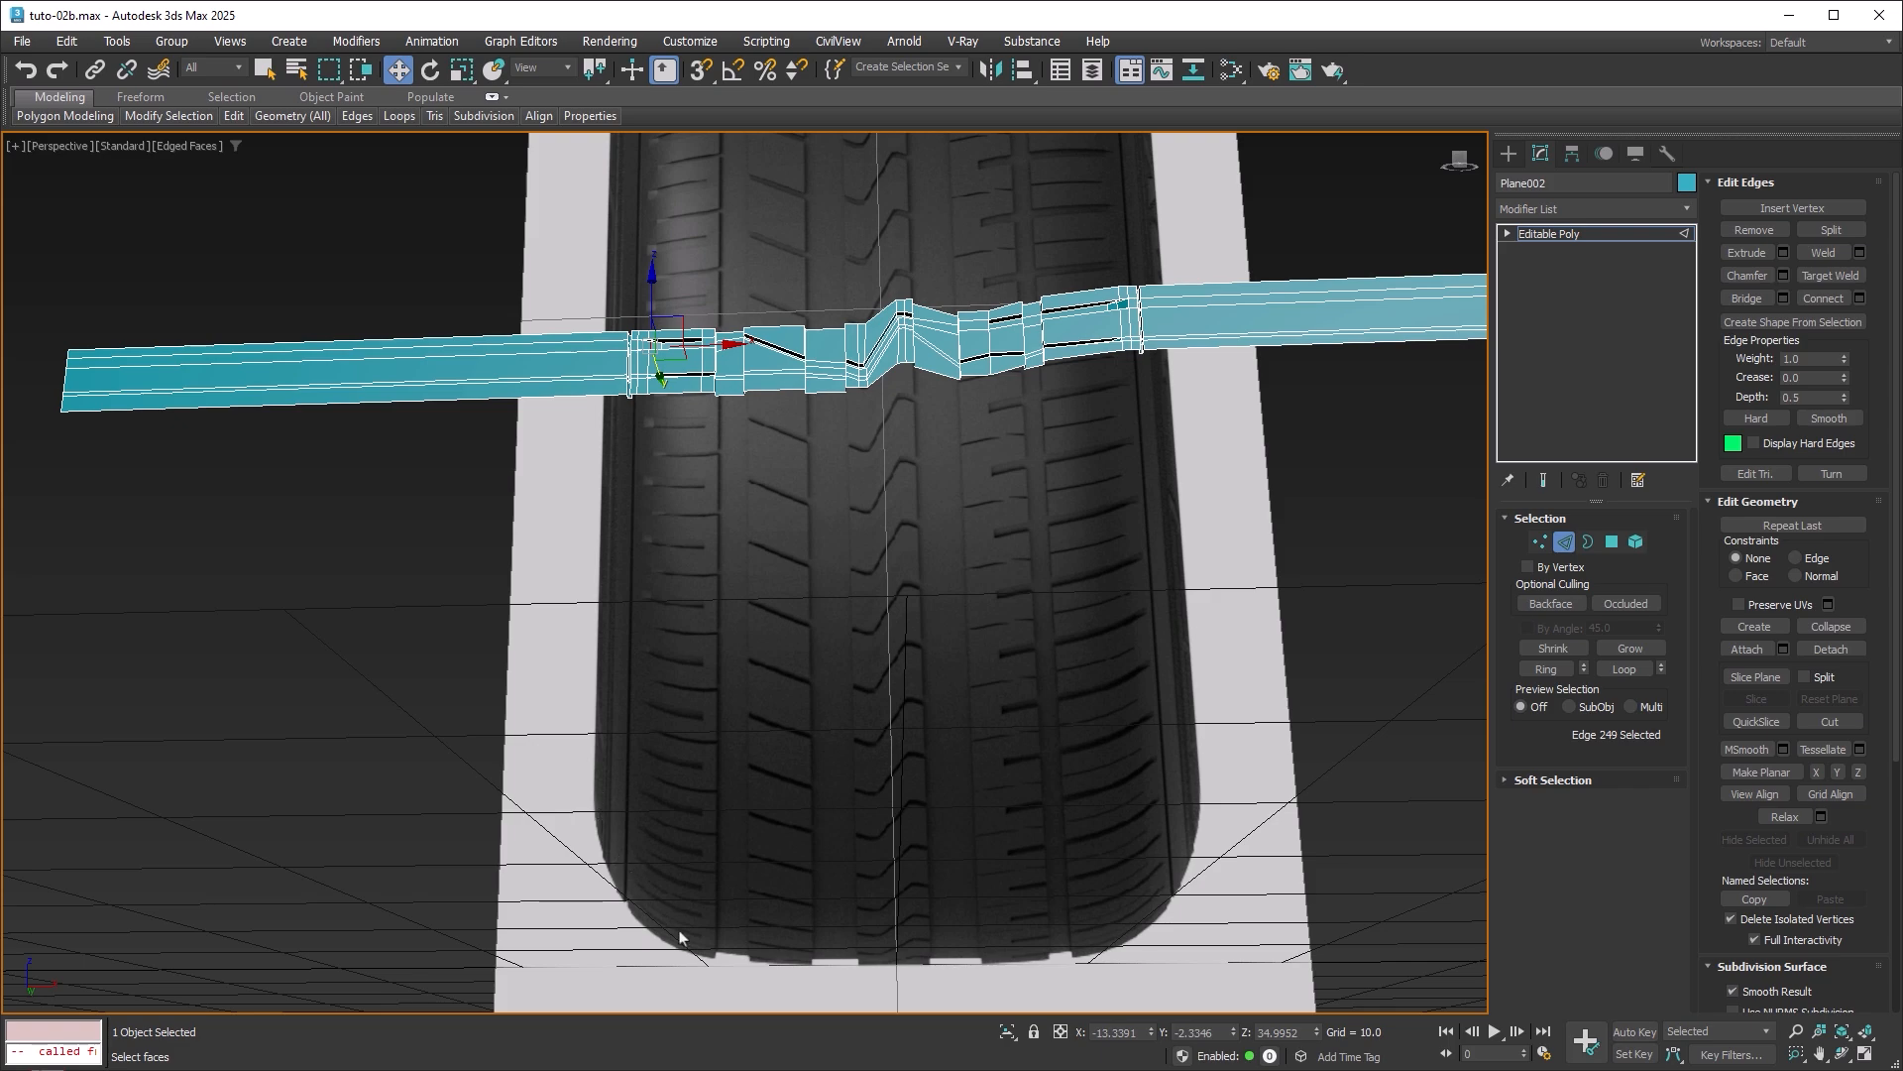
{"action": "middle_click_drag", "start_coordinate": [1218, 564], "coordinate": [1062, 646], "text": "alt"}
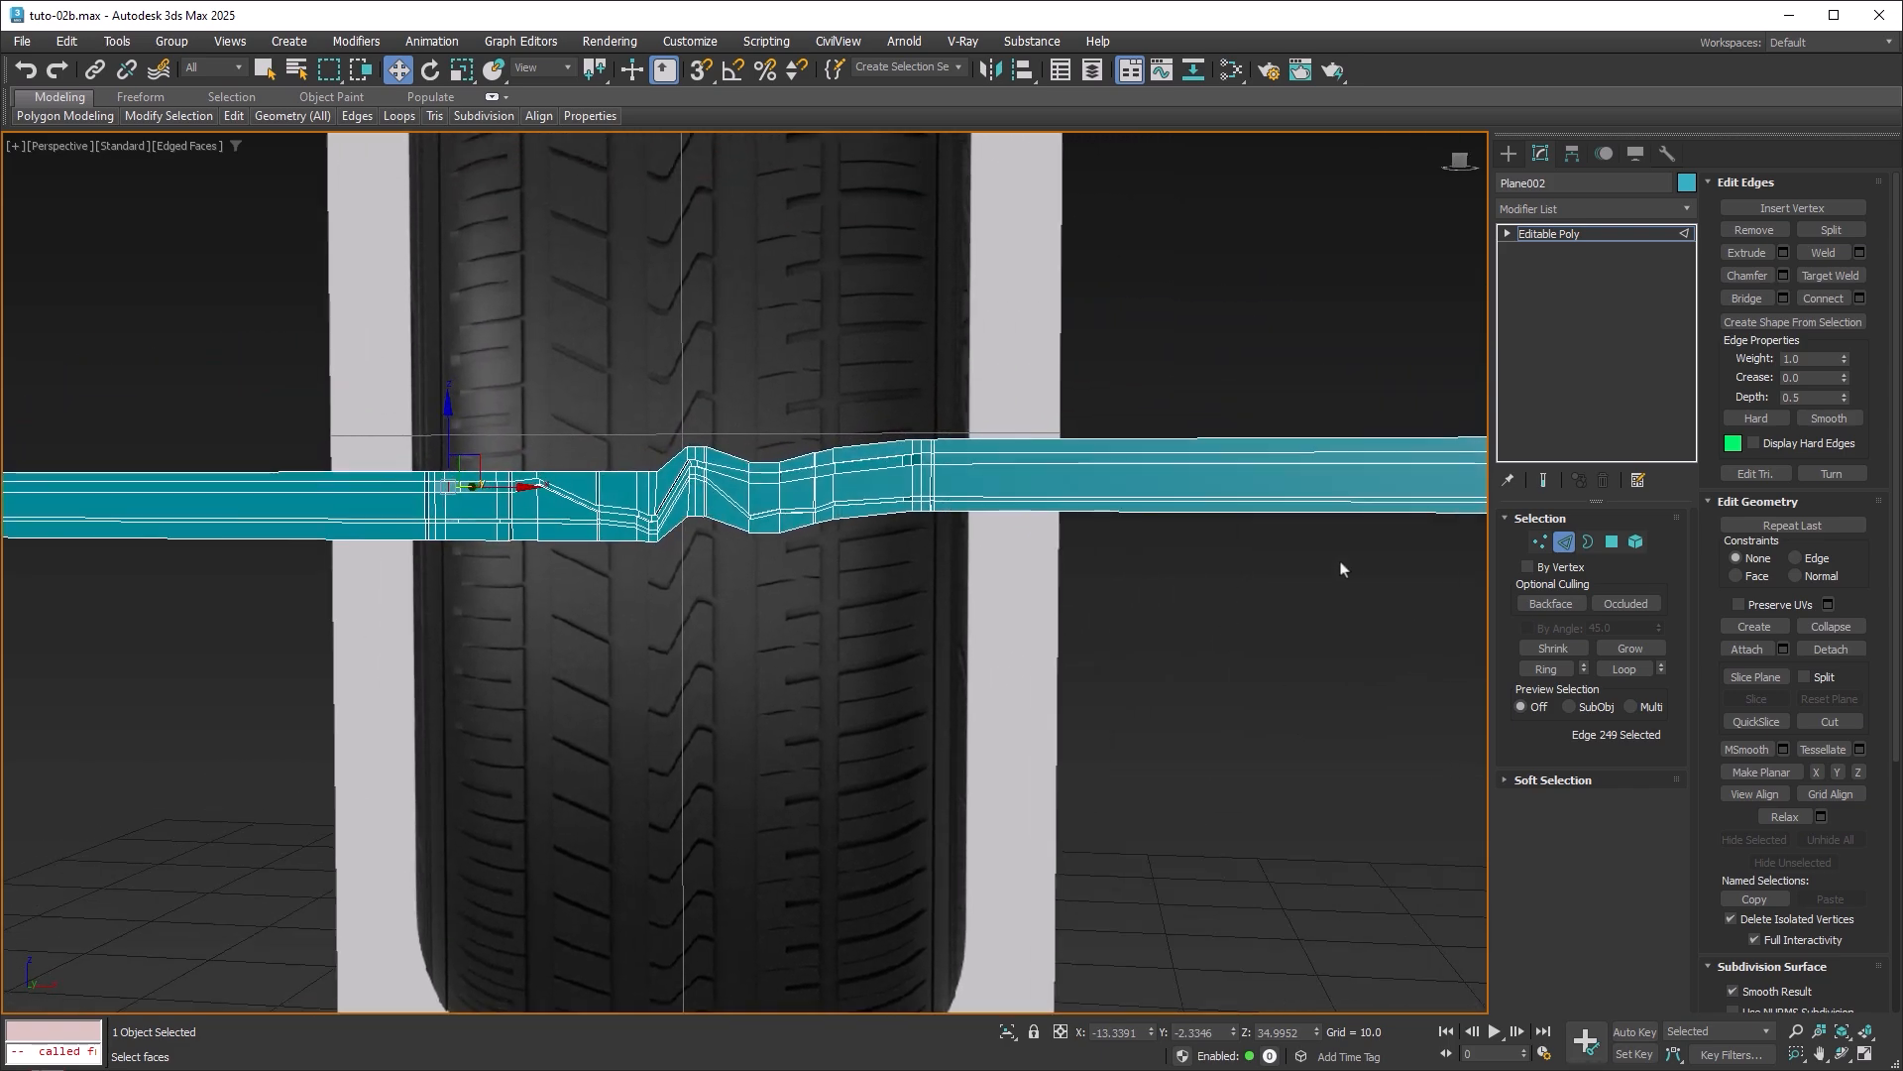
Connect the lengthwise edges of the strip's plain right end section with 18 segments.
{"action": "left_click_drag", "start_coordinate": [1268, 397], "coordinate": [1172, 634]}
{"action": "middle_click_drag", "start_coordinate": [1253, 596], "coordinate": [1079, 641]}
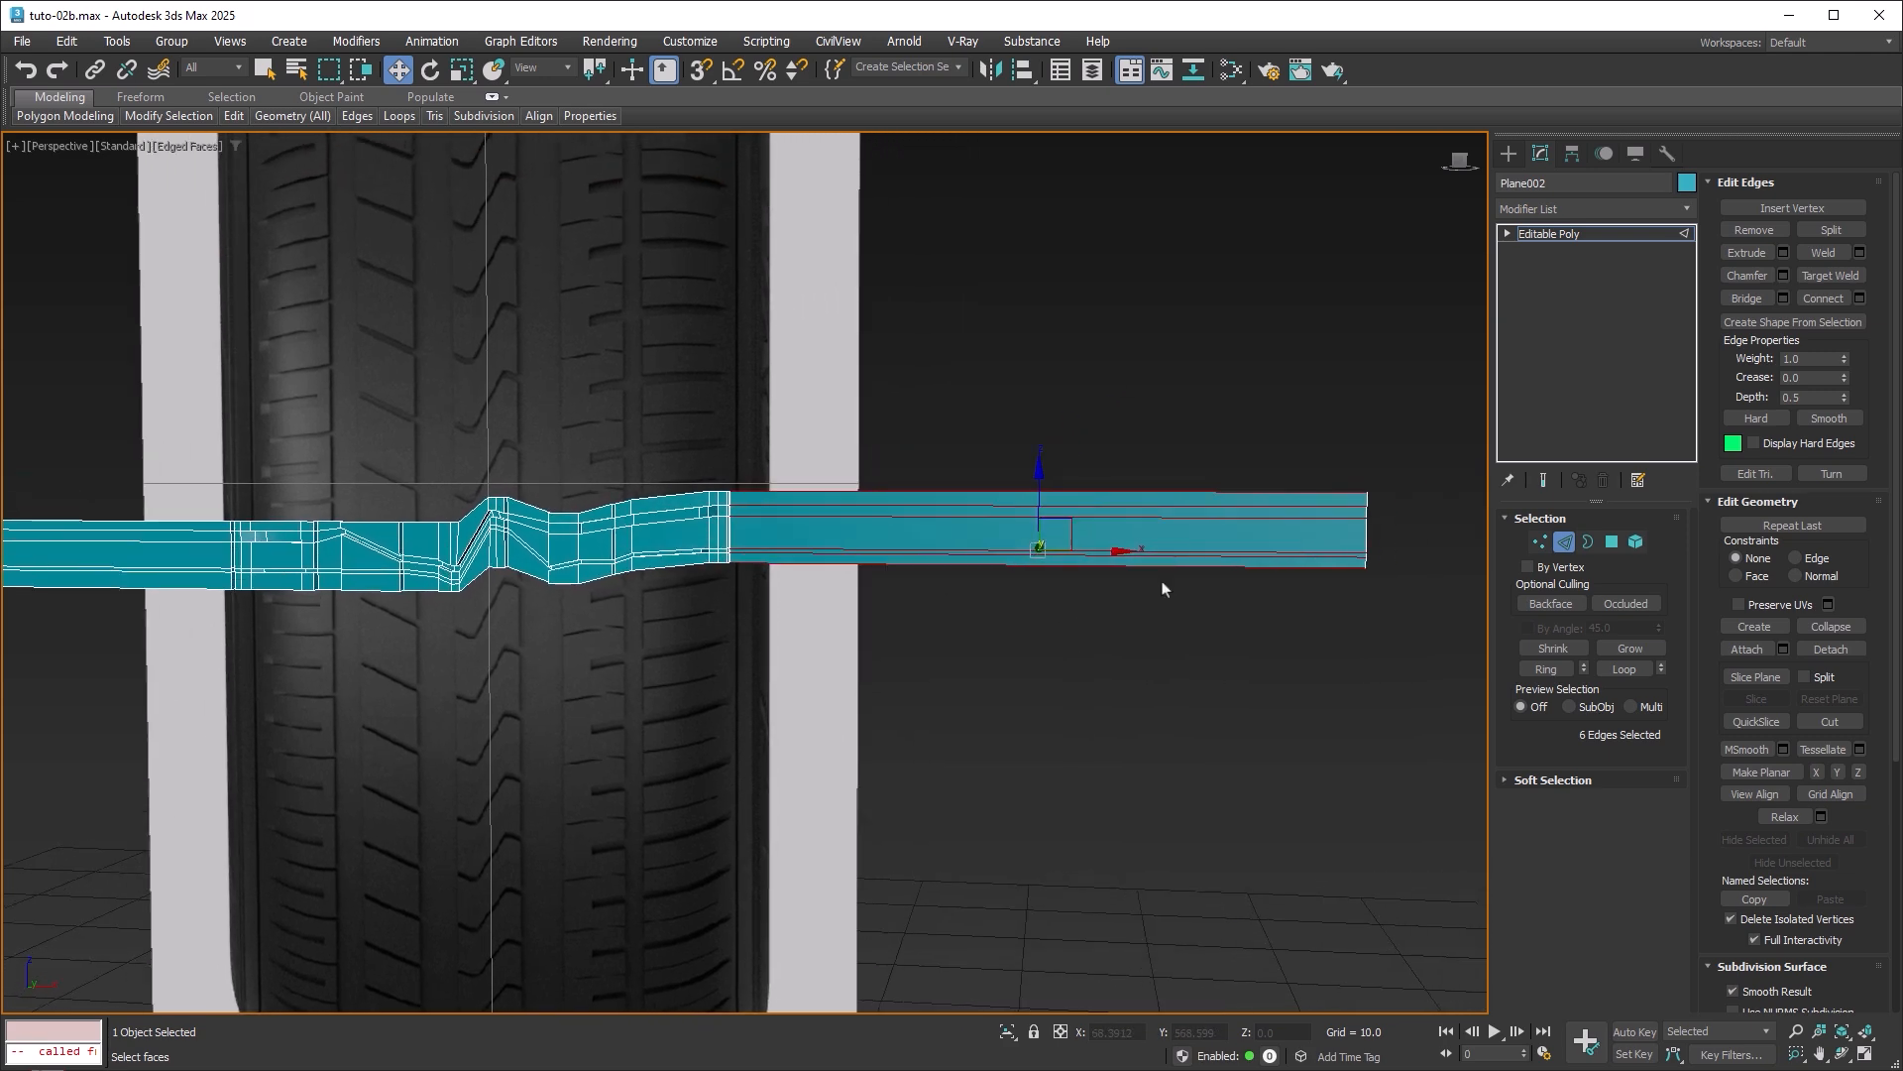
{"action": "right_click", "coordinate": [1195, 531]}
{"action": "left_click", "coordinate": [1025, 596]}
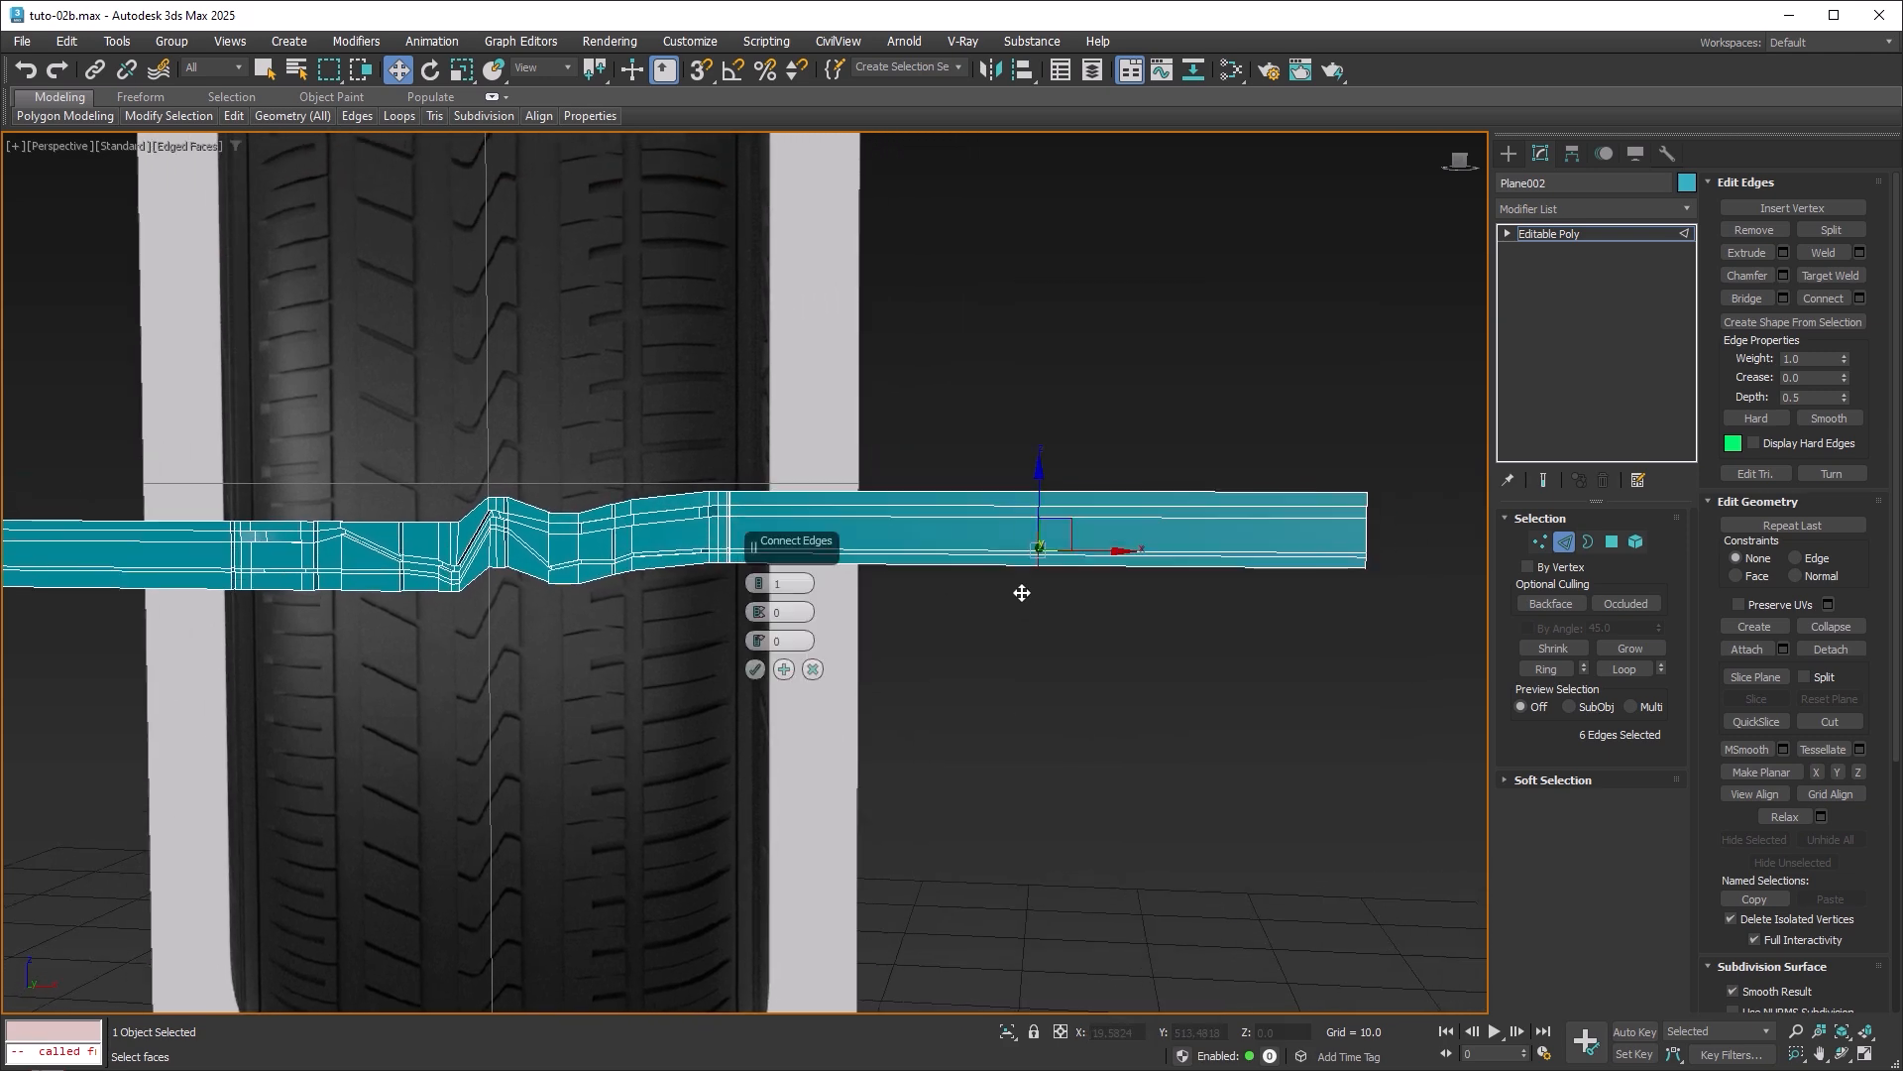
{"action": "left_click_drag", "start_coordinate": [761, 583], "coordinate": [792, 510]}
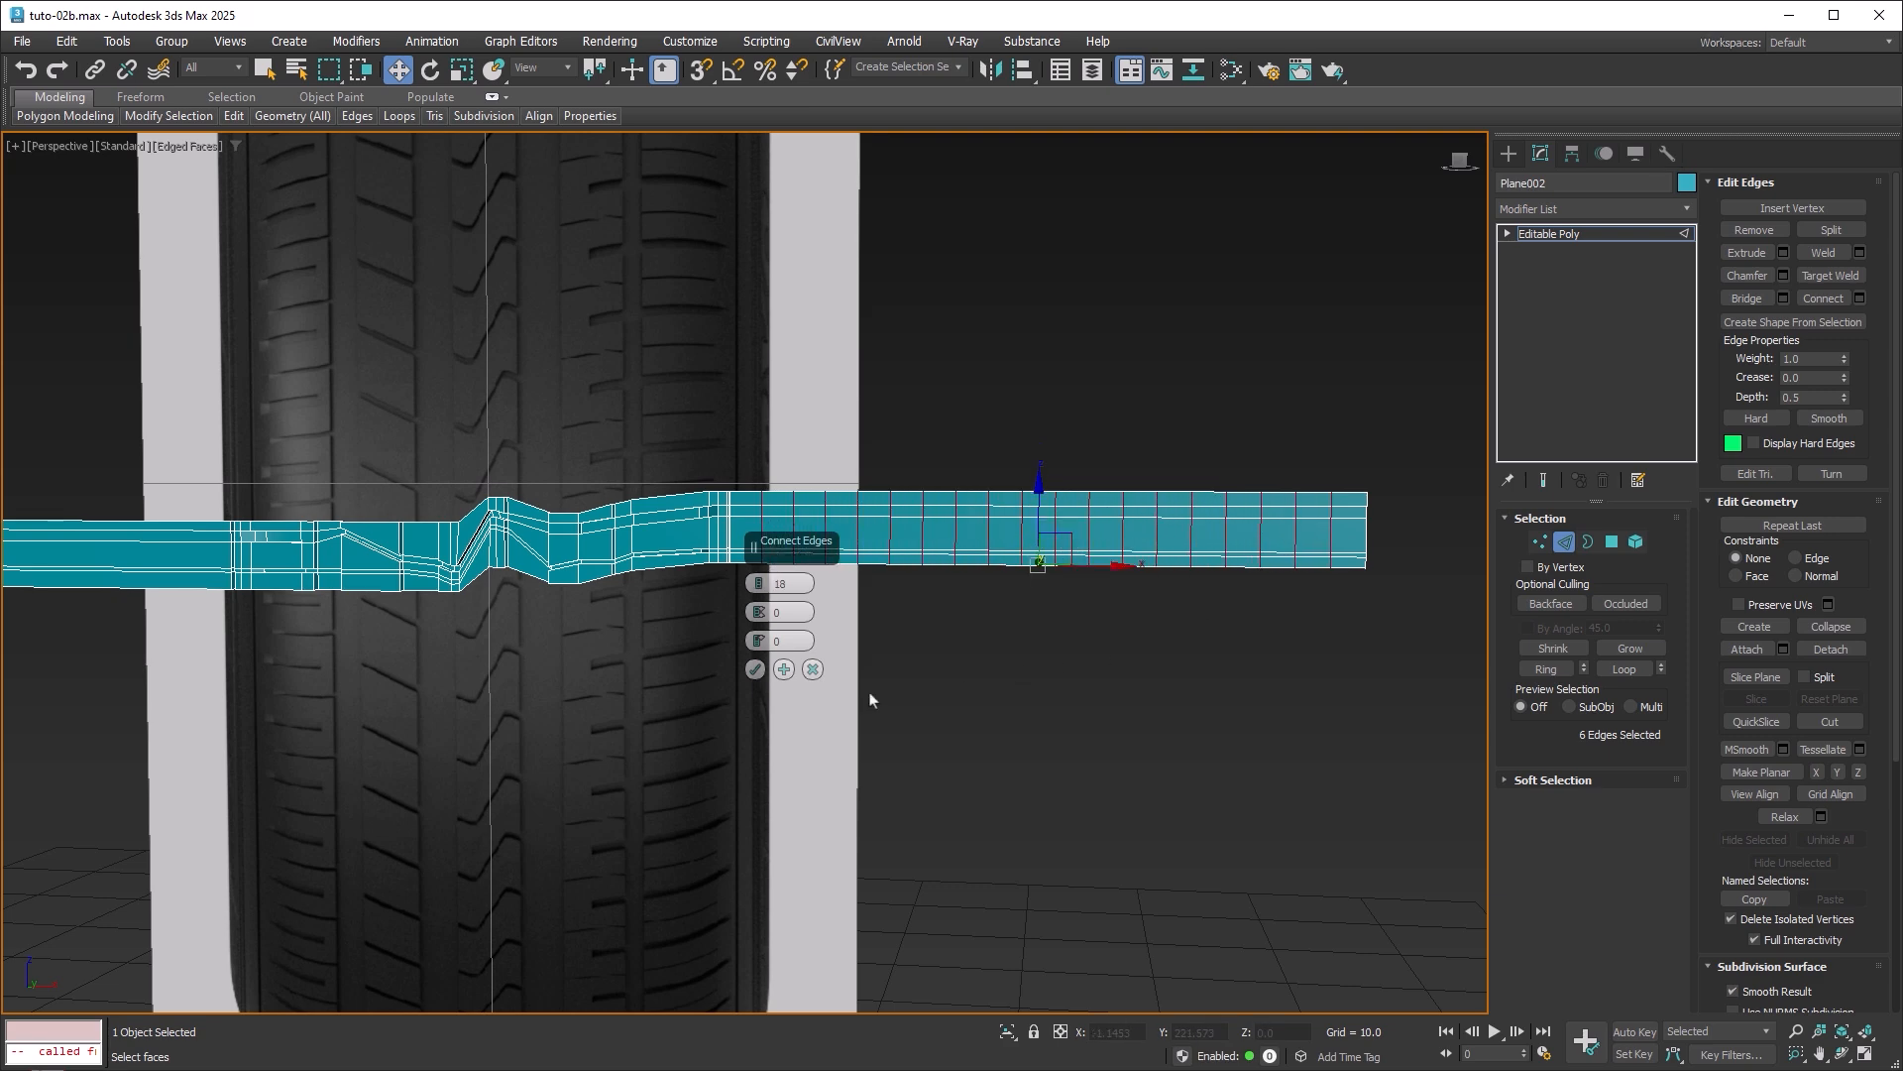
{"action": "left_click", "coordinate": [784, 670]}
Connect the lengthwise edges of the strip's plain left end section with 18 segments.
{"action": "middle_click_drag", "start_coordinate": [524, 629], "coordinate": [1162, 632]}
{"action": "left_click_drag", "start_coordinate": [582, 412], "coordinate": [529, 760]}
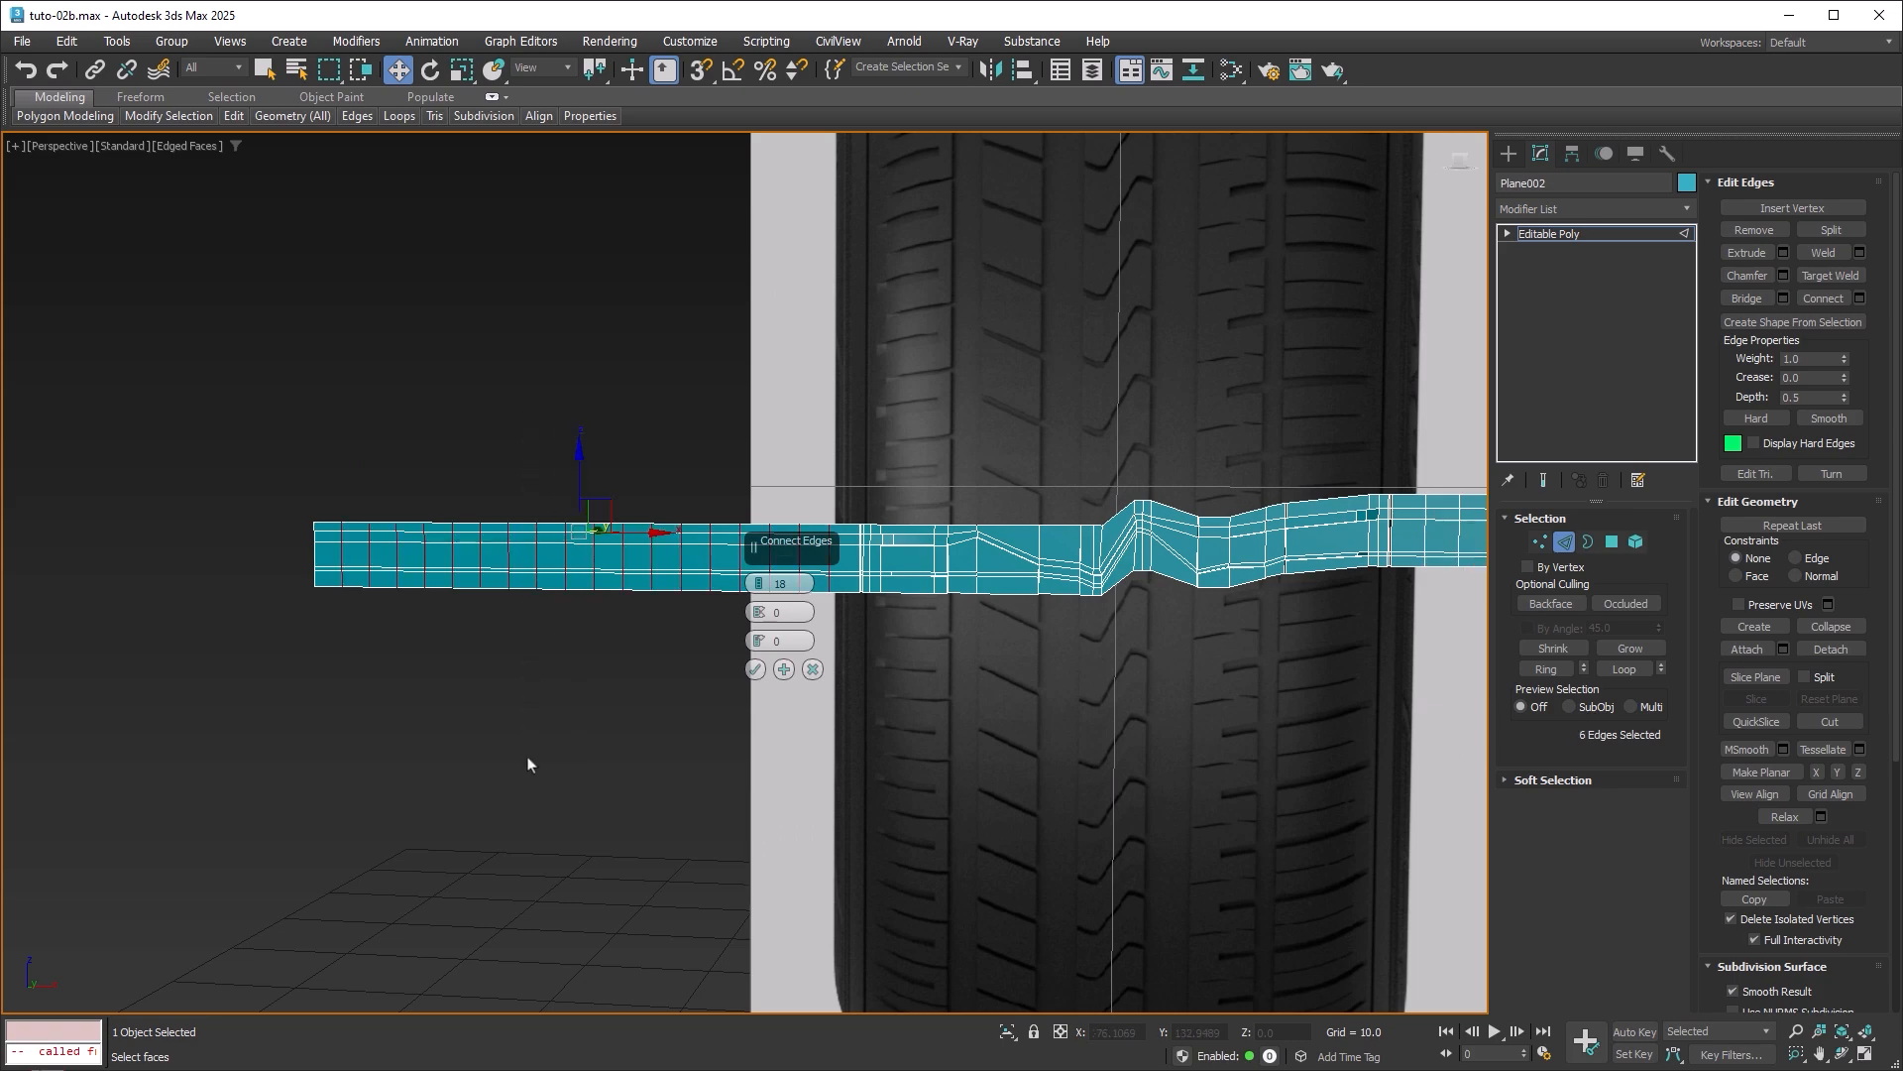
{"action": "left_click", "coordinate": [783, 670]}
Connect the lengthwise edges of the long right shoulder tread section with 4 segments.
{"action": "middle_click_drag", "start_coordinate": [1186, 633], "coordinate": [926, 497]}
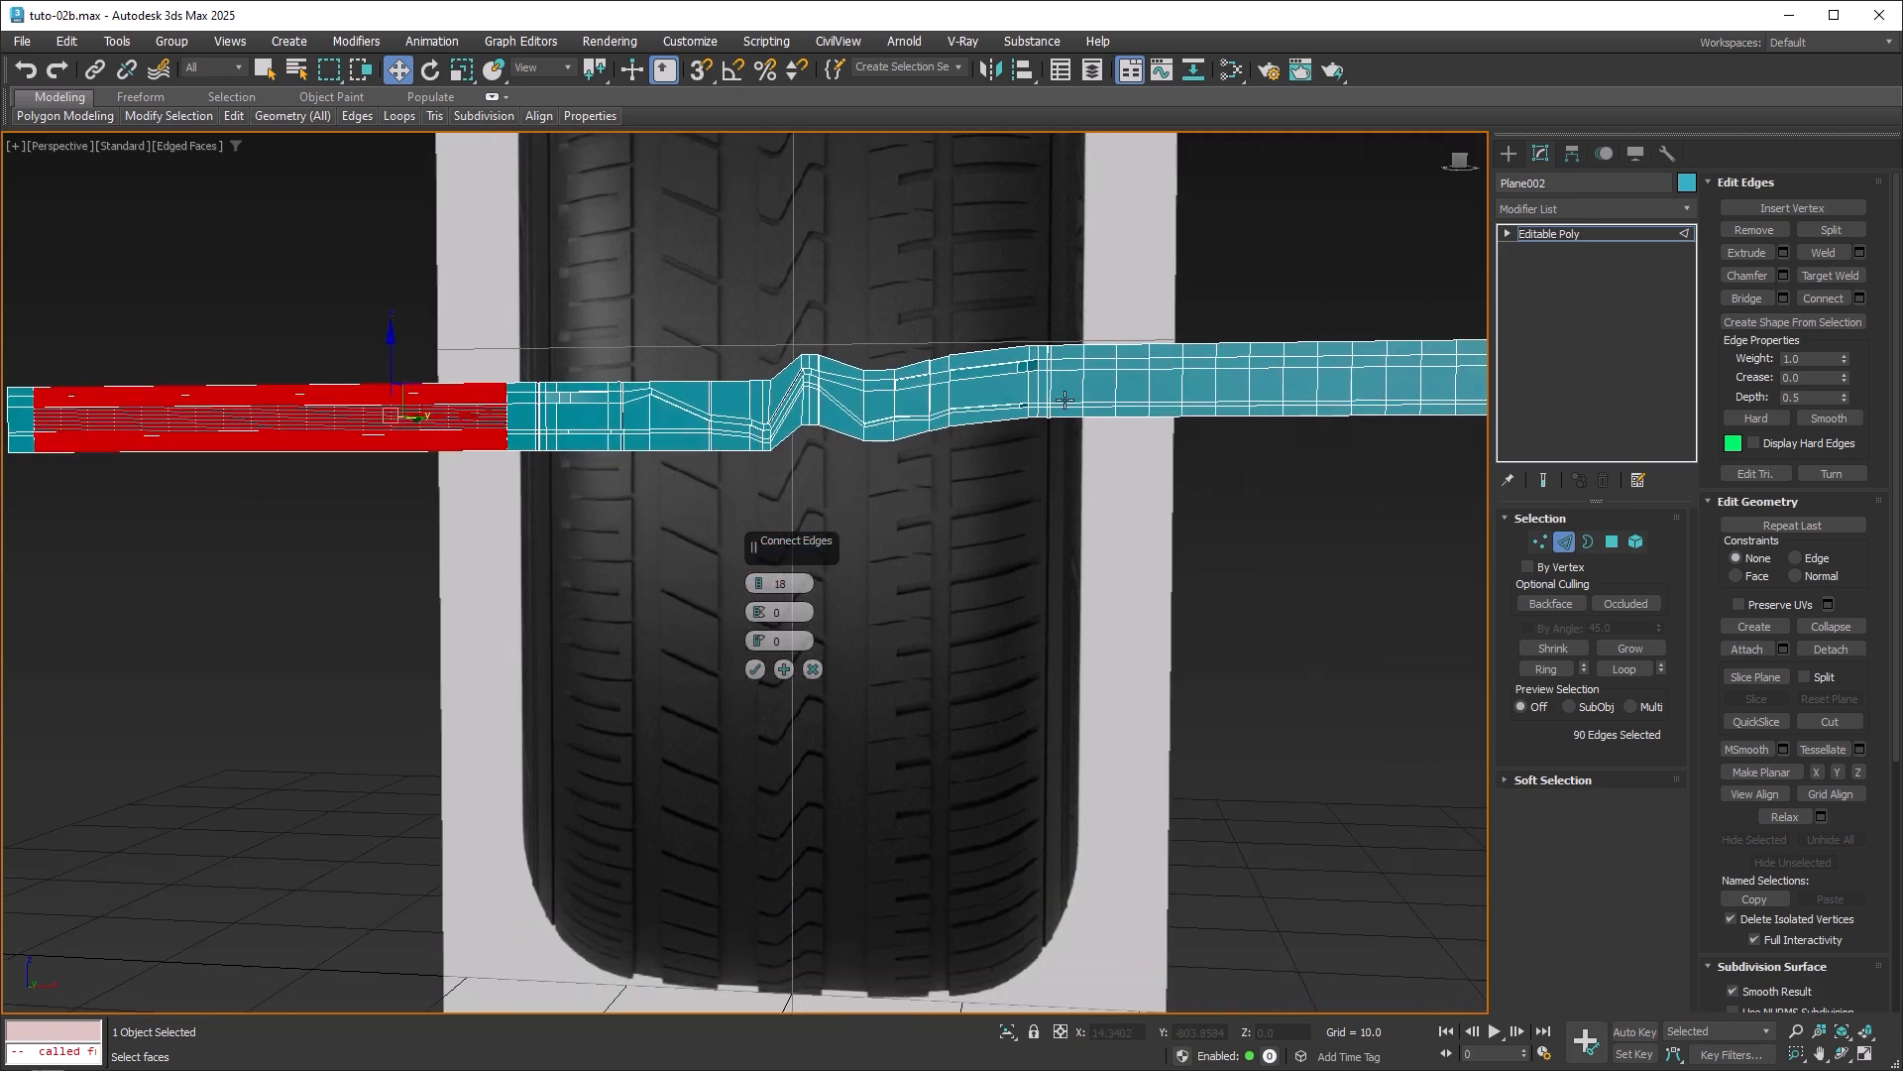
{"action": "scroll", "coordinate": [1056, 396], "scroll_direction": "up", "scroll_amount": 6}
{"action": "scroll", "coordinate": [1019, 512], "scroll_direction": "up", "scroll_amount": 3}
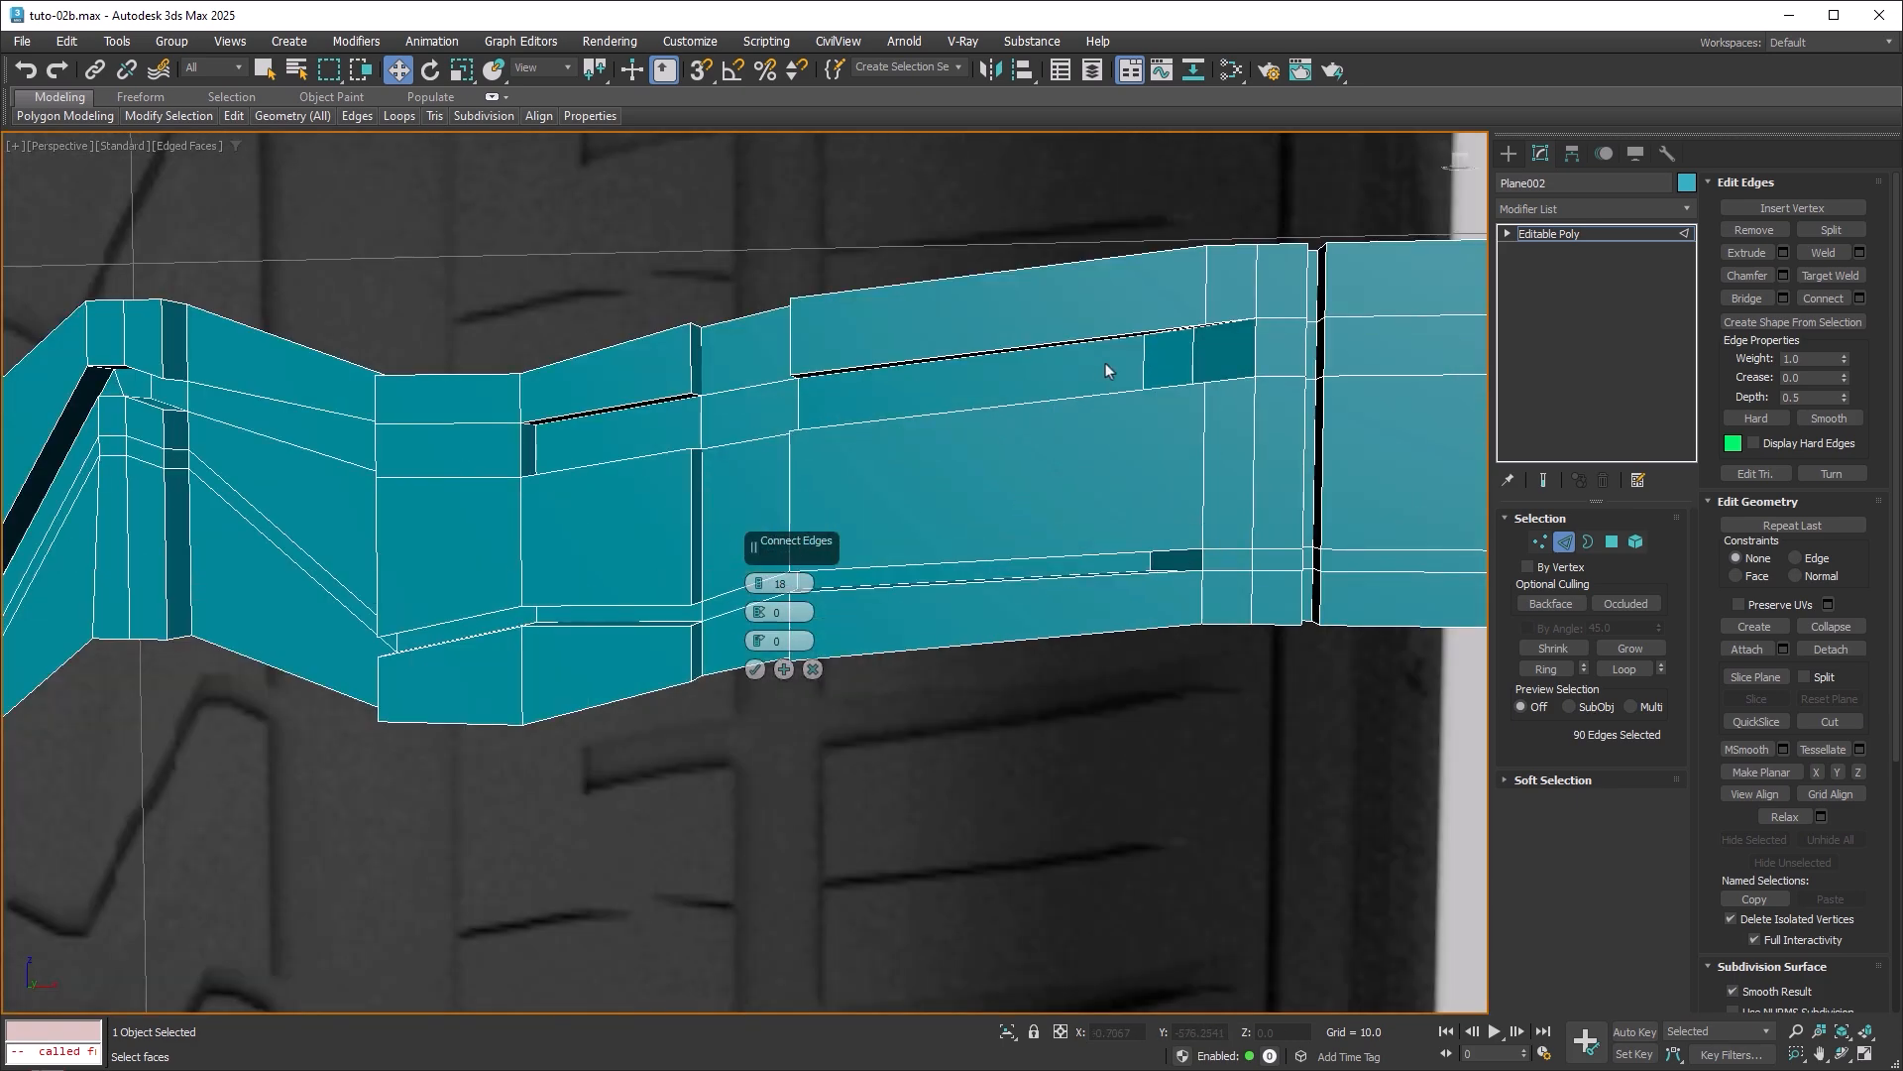
{"action": "scroll", "coordinate": [1131, 377], "scroll_direction": "up", "scroll_amount": 3}
{"action": "left_click_drag", "start_coordinate": [1094, 289], "coordinate": [1049, 793]}
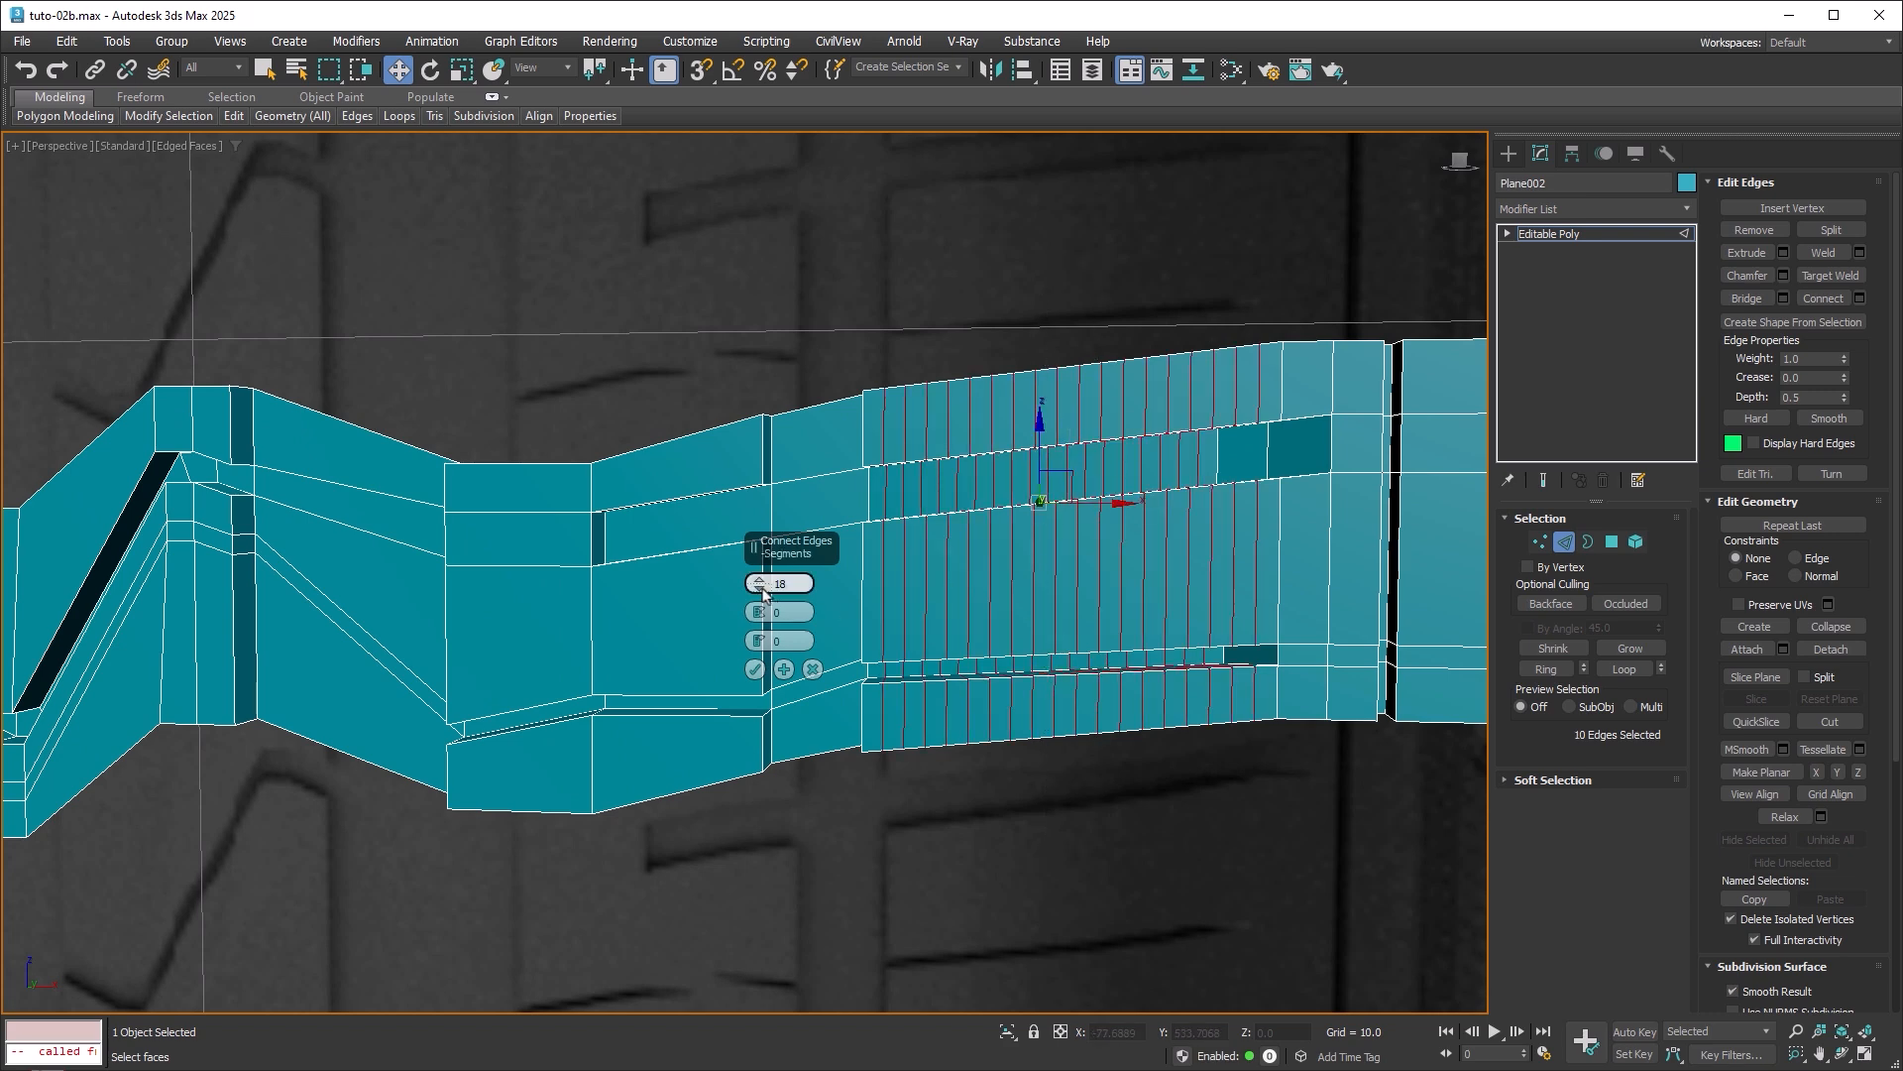
{"action": "left_click_drag", "start_coordinate": [759, 585], "coordinate": [760, 639]}
{"action": "middle_click_drag", "start_coordinate": [926, 650], "coordinate": [1072, 589]}
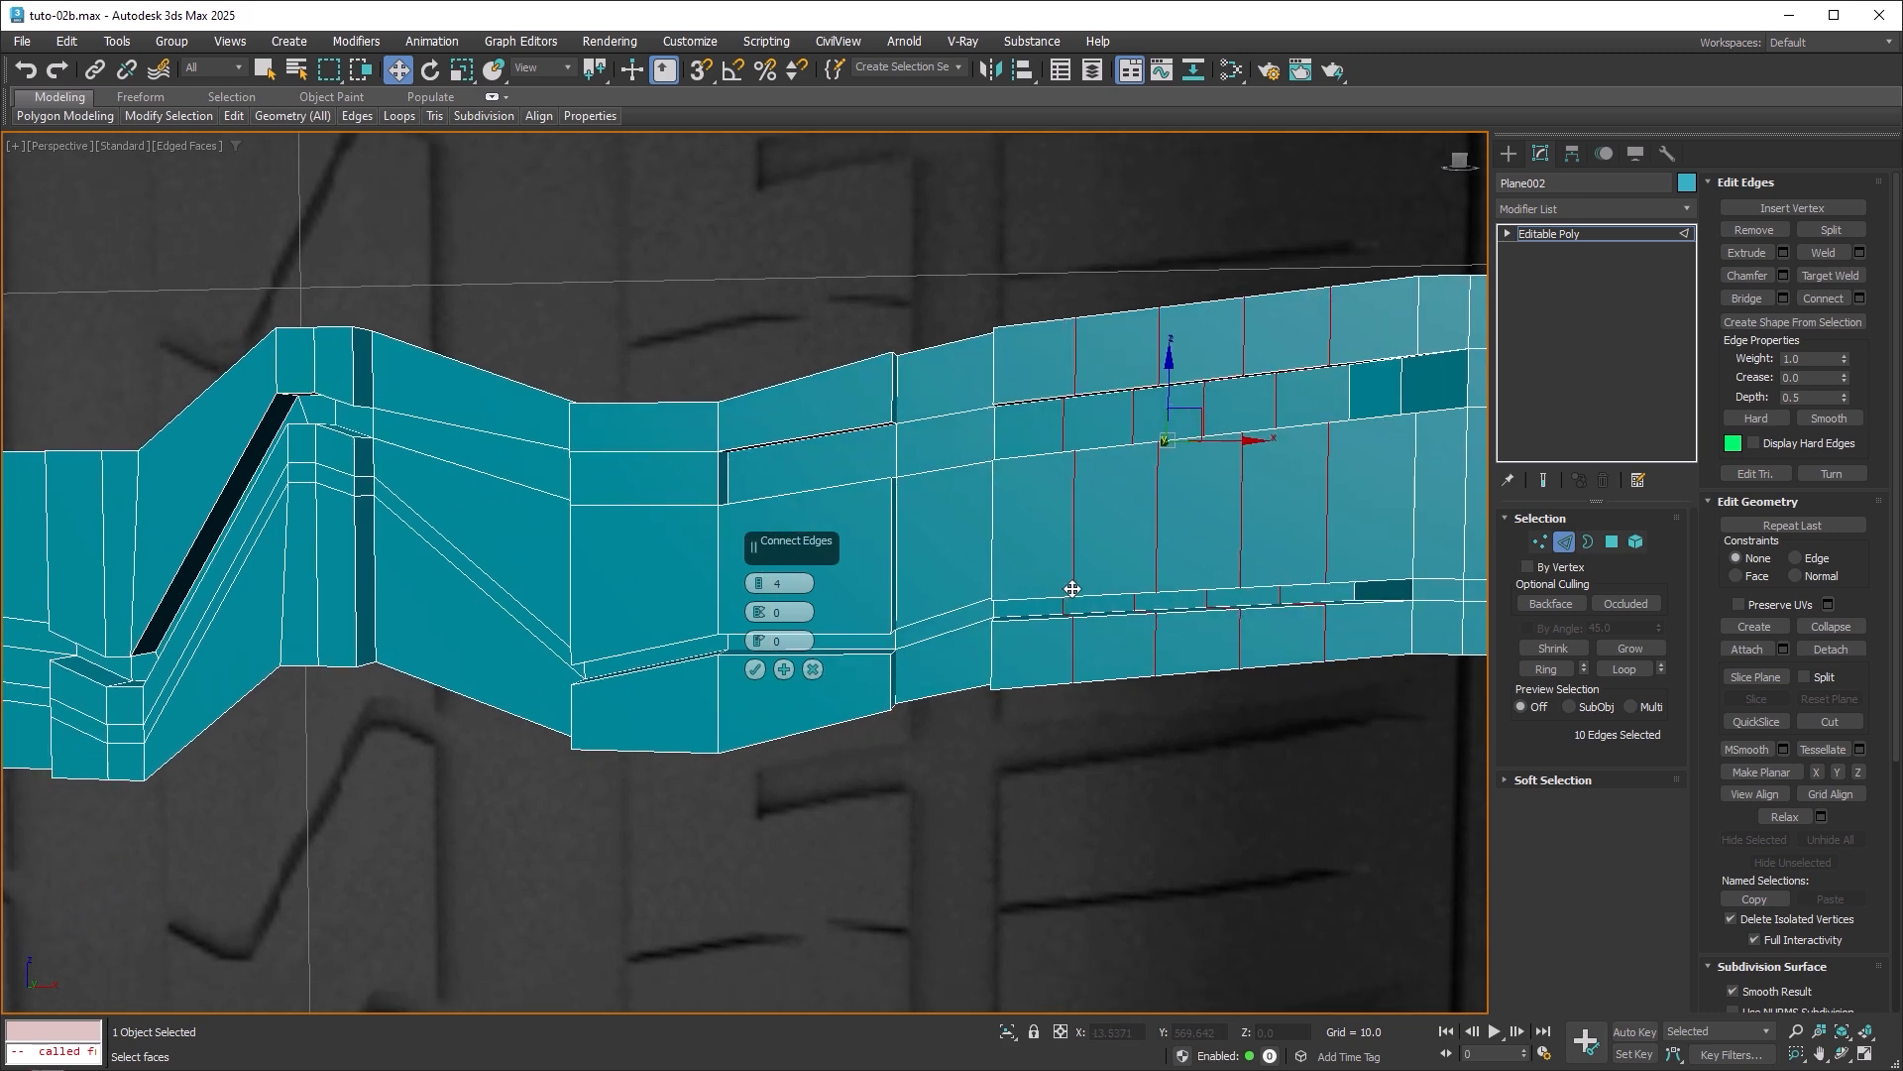
{"action": "left_click", "coordinate": [785, 671]}
Select the lengthwise edges of the left shoulder tread section and connect them with 3 segments.
{"action": "middle_click_drag", "start_coordinate": [785, 671], "coordinate": [878, 511]}
{"action": "middle_click_drag", "start_coordinate": [739, 451], "coordinate": [654, 407]}
{"action": "left_click", "coordinate": [609, 454]}
{"action": "key", "text": "alt+r"}
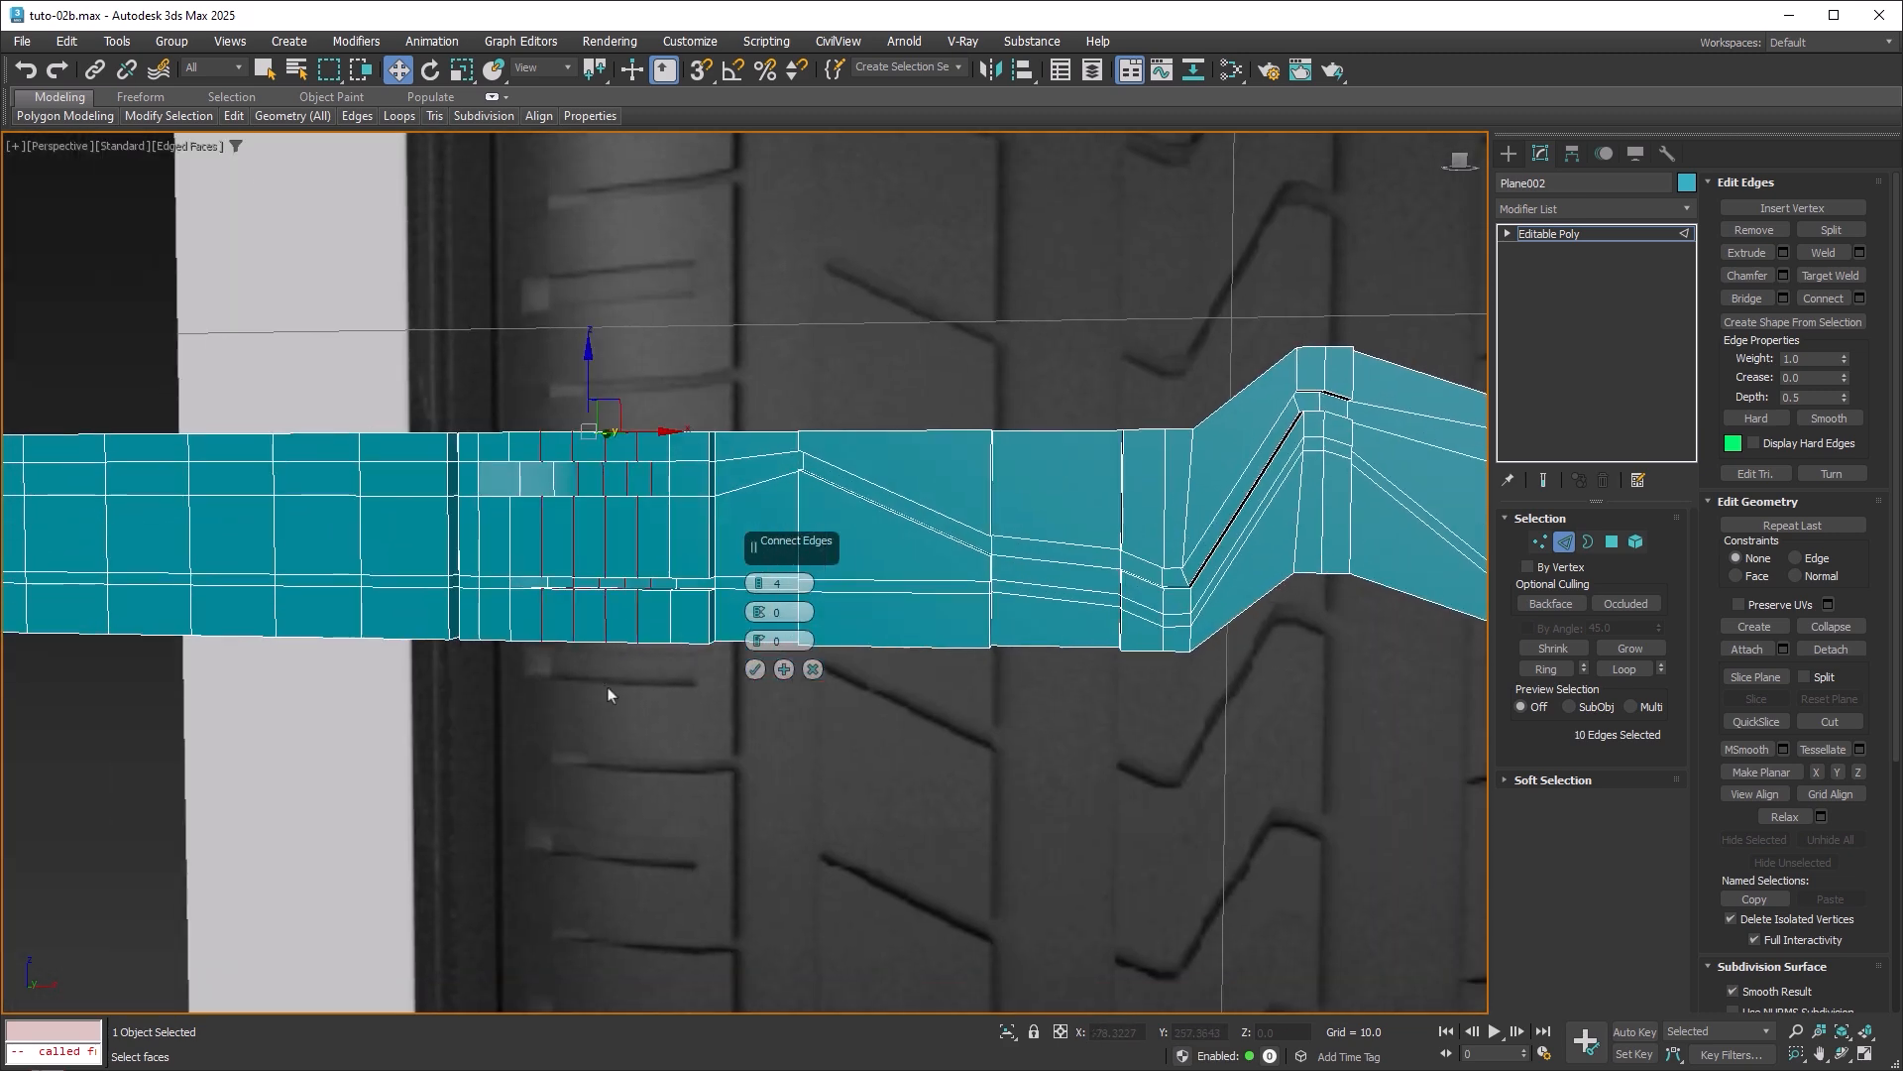
{"action": "scroll", "coordinate": [634, 537], "scroll_direction": "up", "scroll_amount": 3}
{"action": "left_click", "coordinate": [760, 587]}
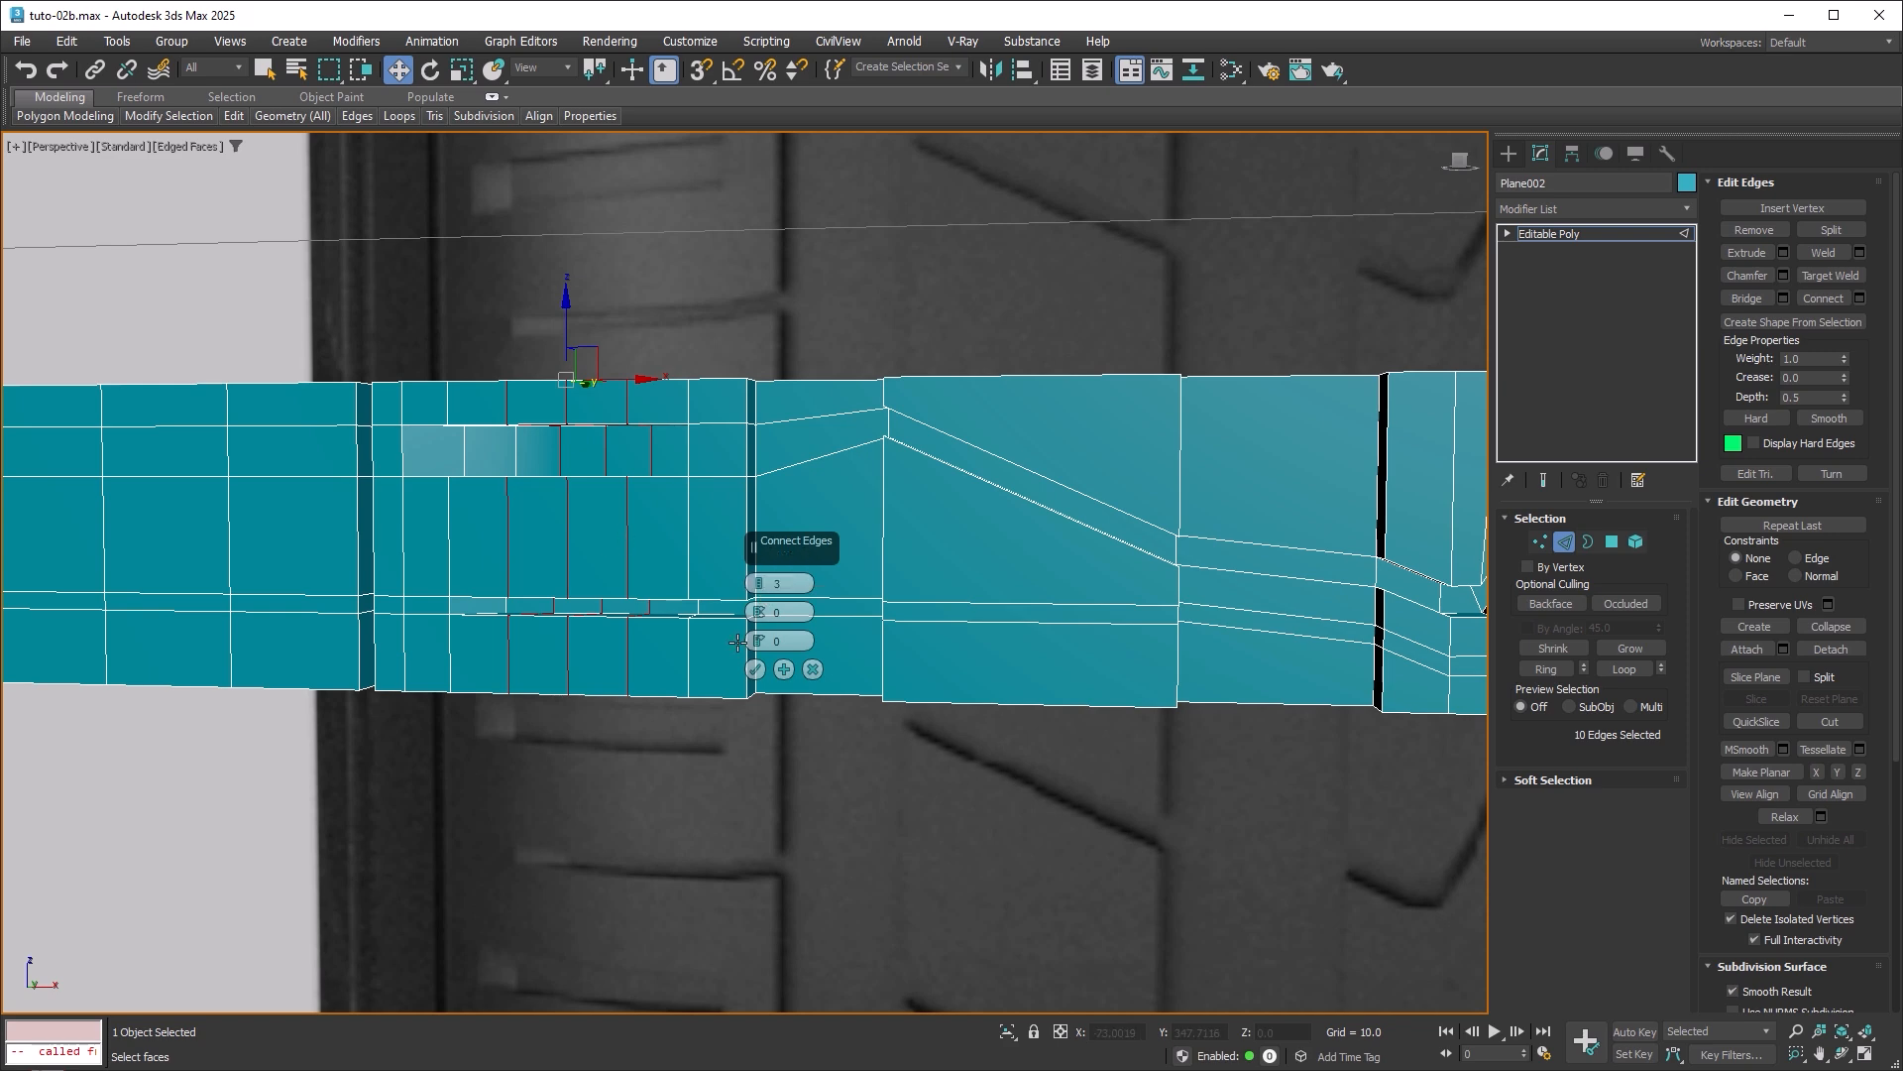
{"action": "left_click", "coordinate": [784, 670]}
Connect the left diagonal-groove section and the sloping section just right of the zigzag peak with 3 segments each.
{"action": "left_click_drag", "start_coordinate": [1013, 342], "coordinate": [1013, 805]}
{"action": "left_click", "coordinate": [784, 671]}
{"action": "middle_click_drag", "start_coordinate": [1238, 595], "coordinate": [501, 634]}
{"action": "left_click_drag", "start_coordinate": [1057, 295], "coordinate": [1041, 756]}
{"action": "left_click", "coordinate": [784, 669]}
Connect the rising section and the flat low section right of the zigzag with 2 segments each.
{"action": "middle_click_drag", "start_coordinate": [1333, 609], "coordinate": [942, 616]}
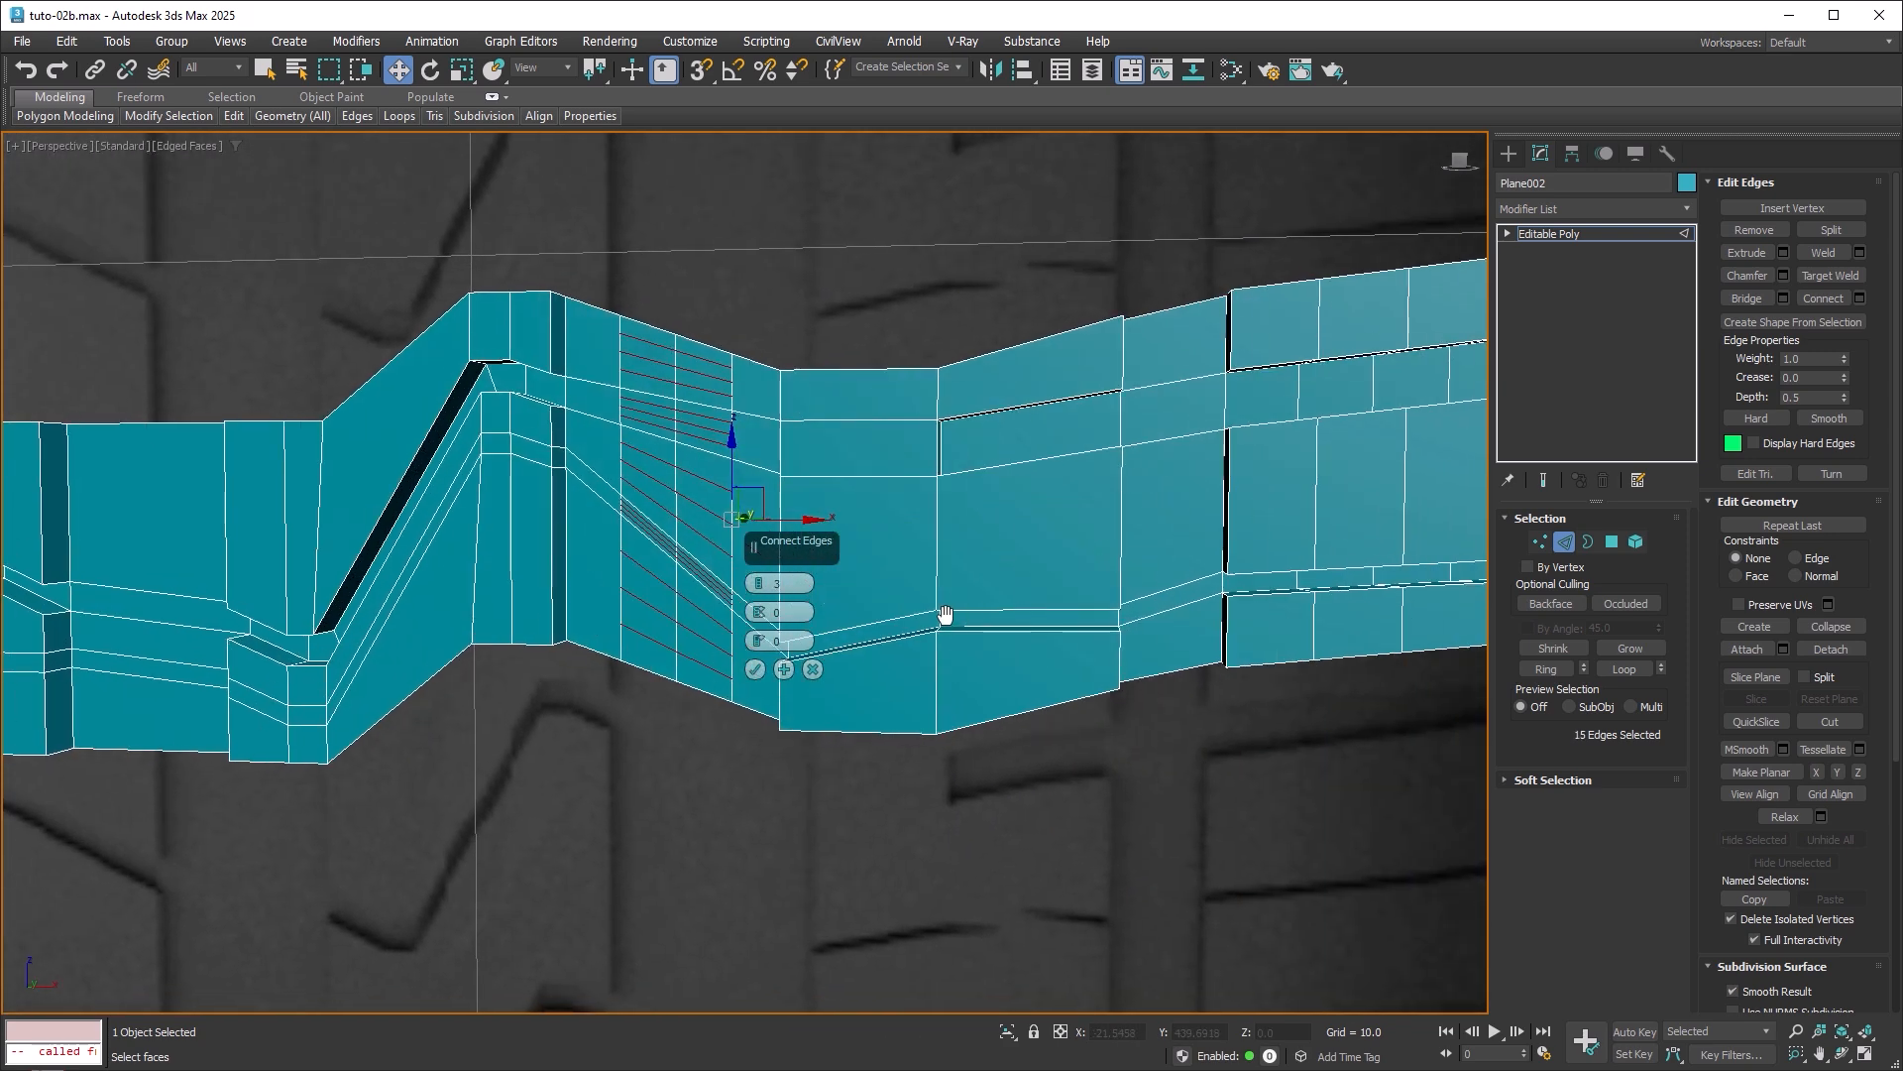
{"action": "left_click_drag", "start_coordinate": [1054, 273], "coordinate": [1041, 768]}
{"action": "left_click", "coordinate": [760, 585]}
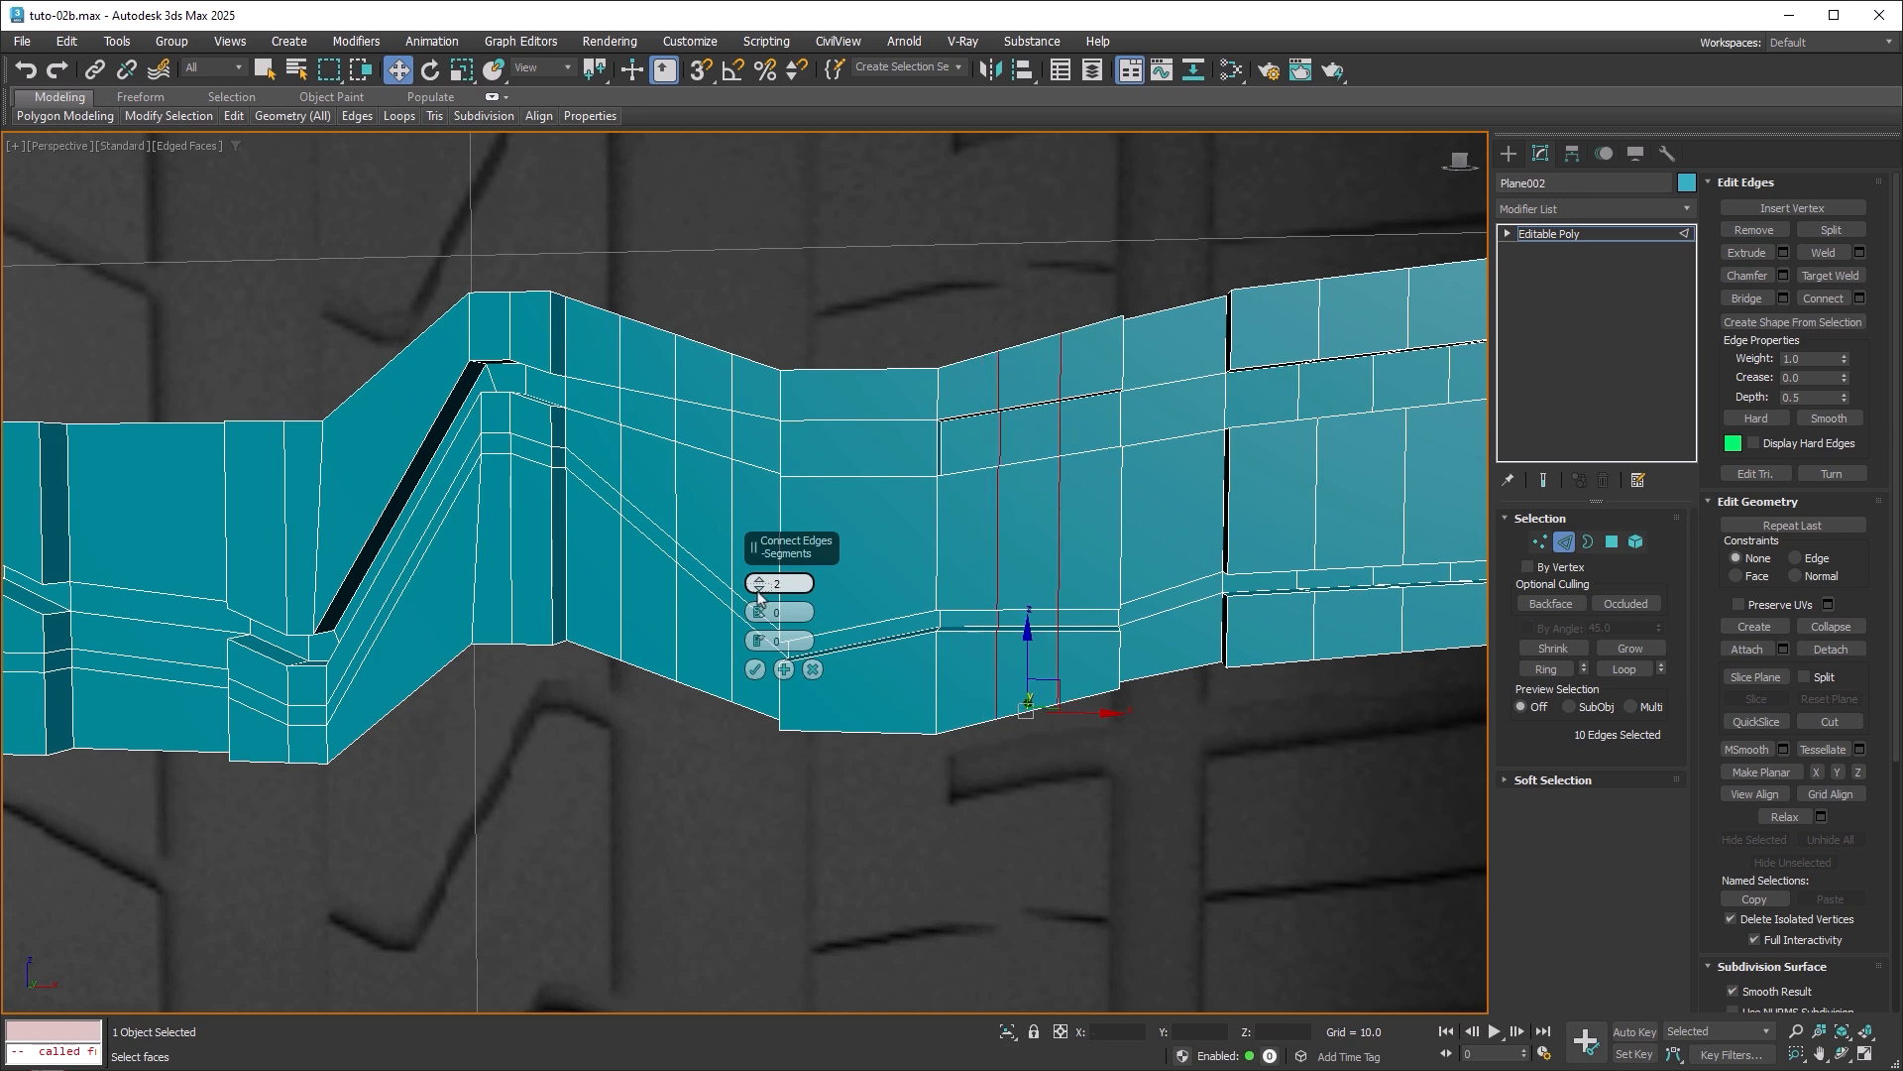
{"action": "left_click", "coordinate": [786, 671]}
{"action": "left_click_drag", "start_coordinate": [874, 315], "coordinate": [847, 782]}
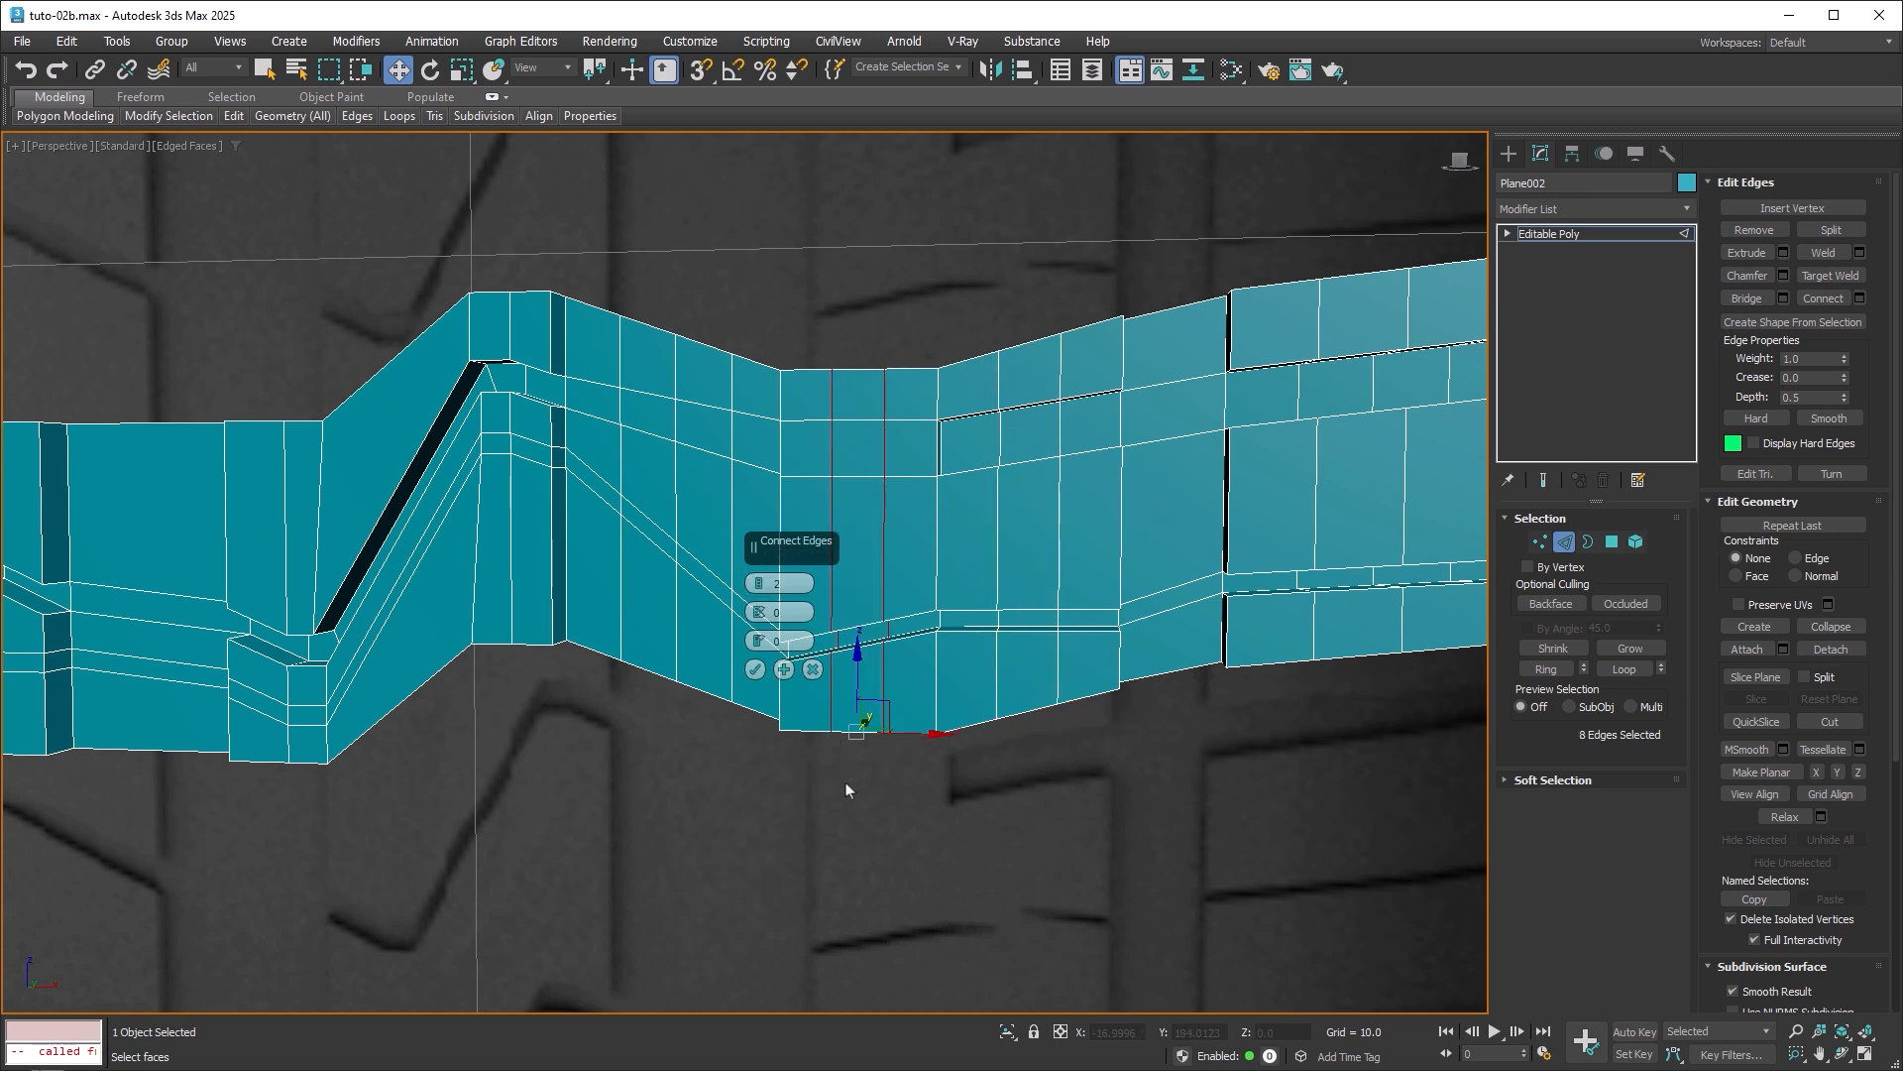
{"action": "left_click", "coordinate": [784, 670]}
Add 2 connecting segments to the section left of the zigzag, the zigzag's steep slope and the narrow section beside the left shoulder.
{"action": "middle_click_drag", "start_coordinate": [287, 659], "coordinate": [937, 666]}
{"action": "left_click_drag", "start_coordinate": [839, 331], "coordinate": [818, 861]}
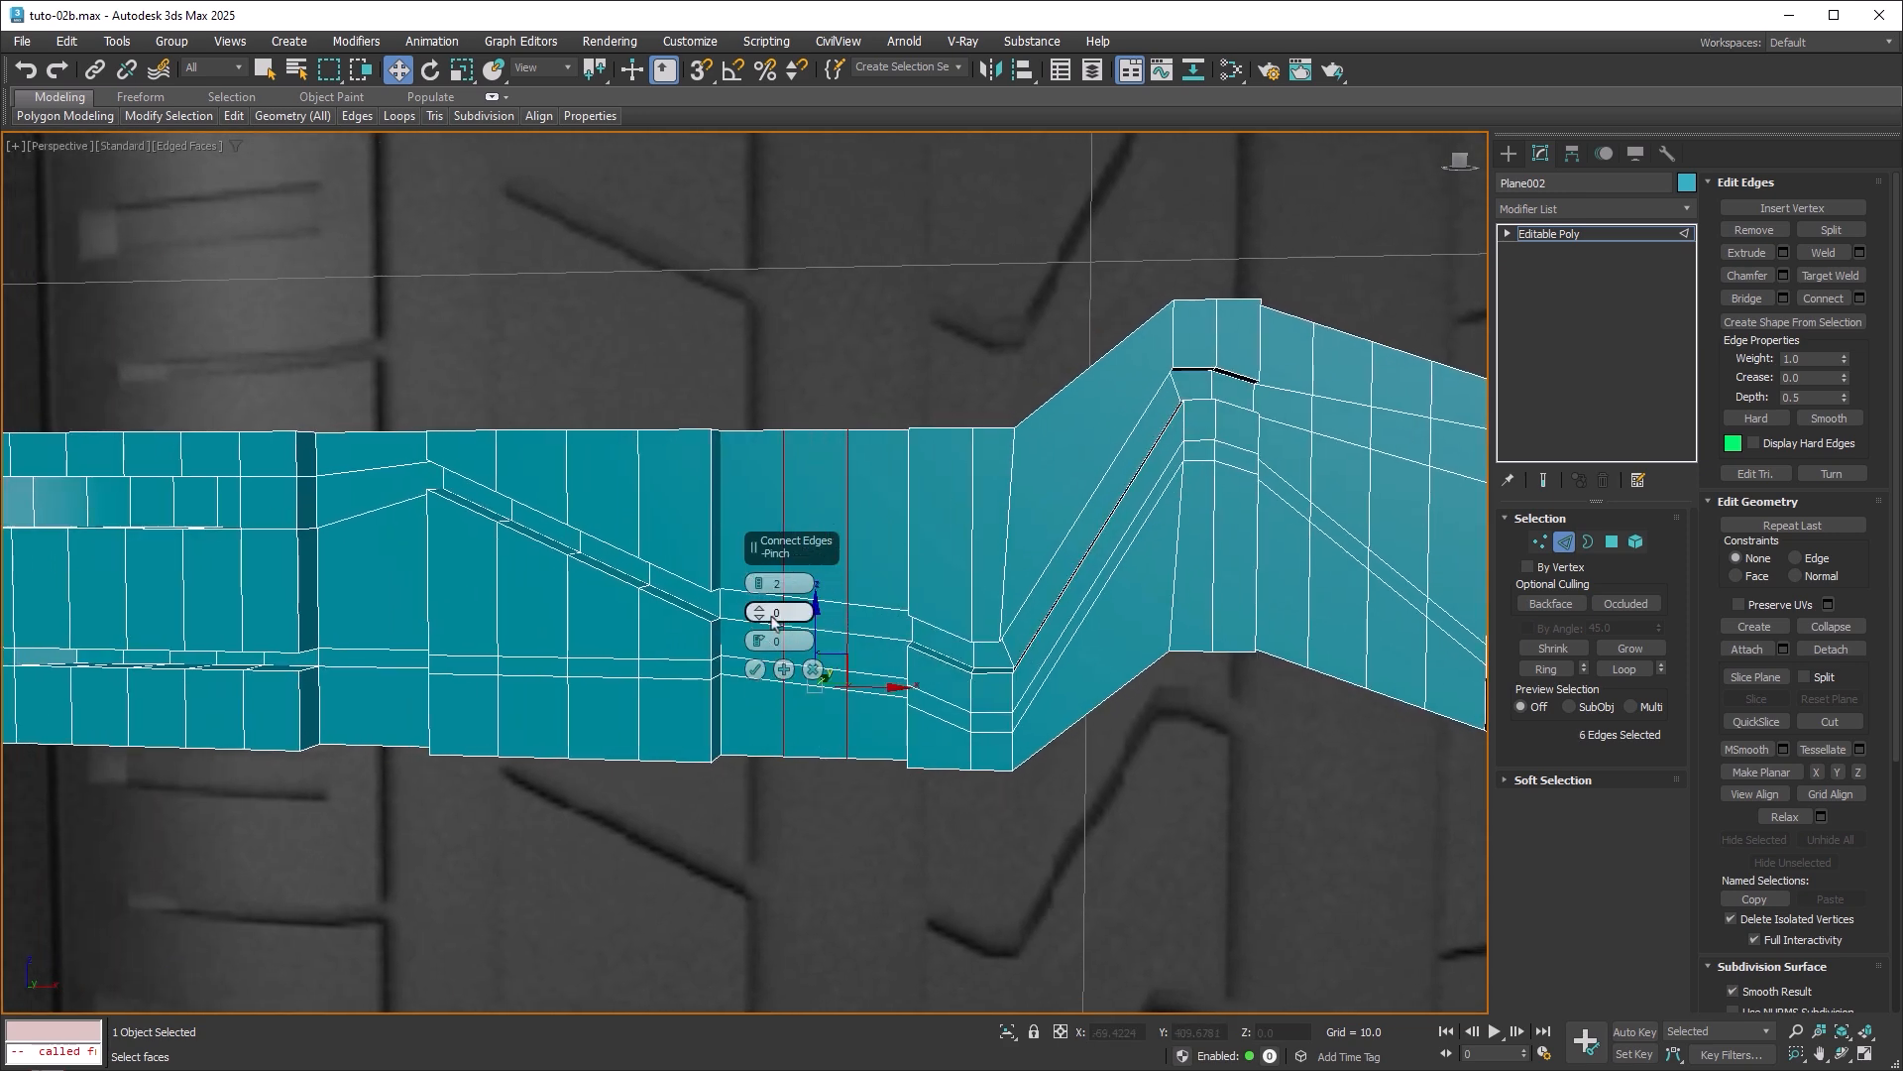
{"action": "left_click", "coordinate": [783, 671]}
{"action": "left_click_drag", "start_coordinate": [1090, 318], "coordinate": [1086, 819]}
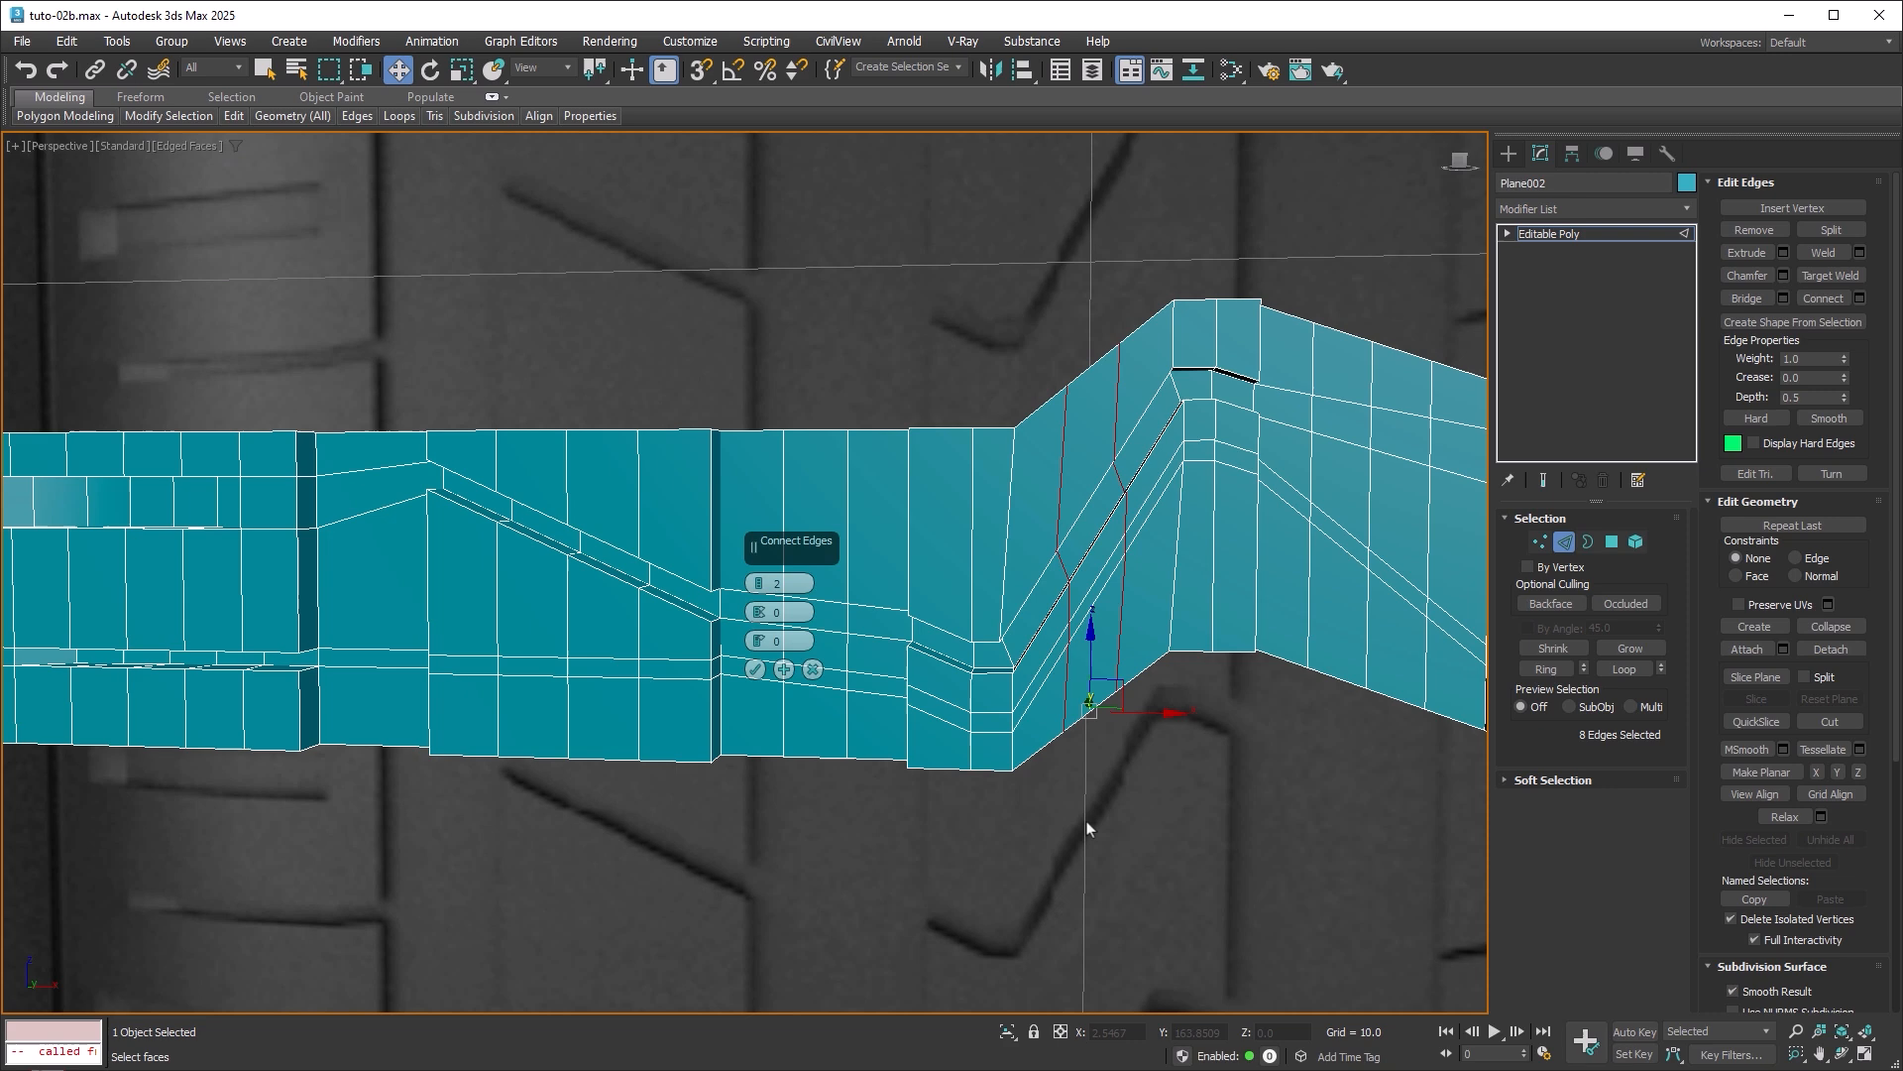
{"action": "left_click", "coordinate": [783, 671]}
{"action": "left_click_drag", "start_coordinate": [389, 327], "coordinate": [365, 779]}
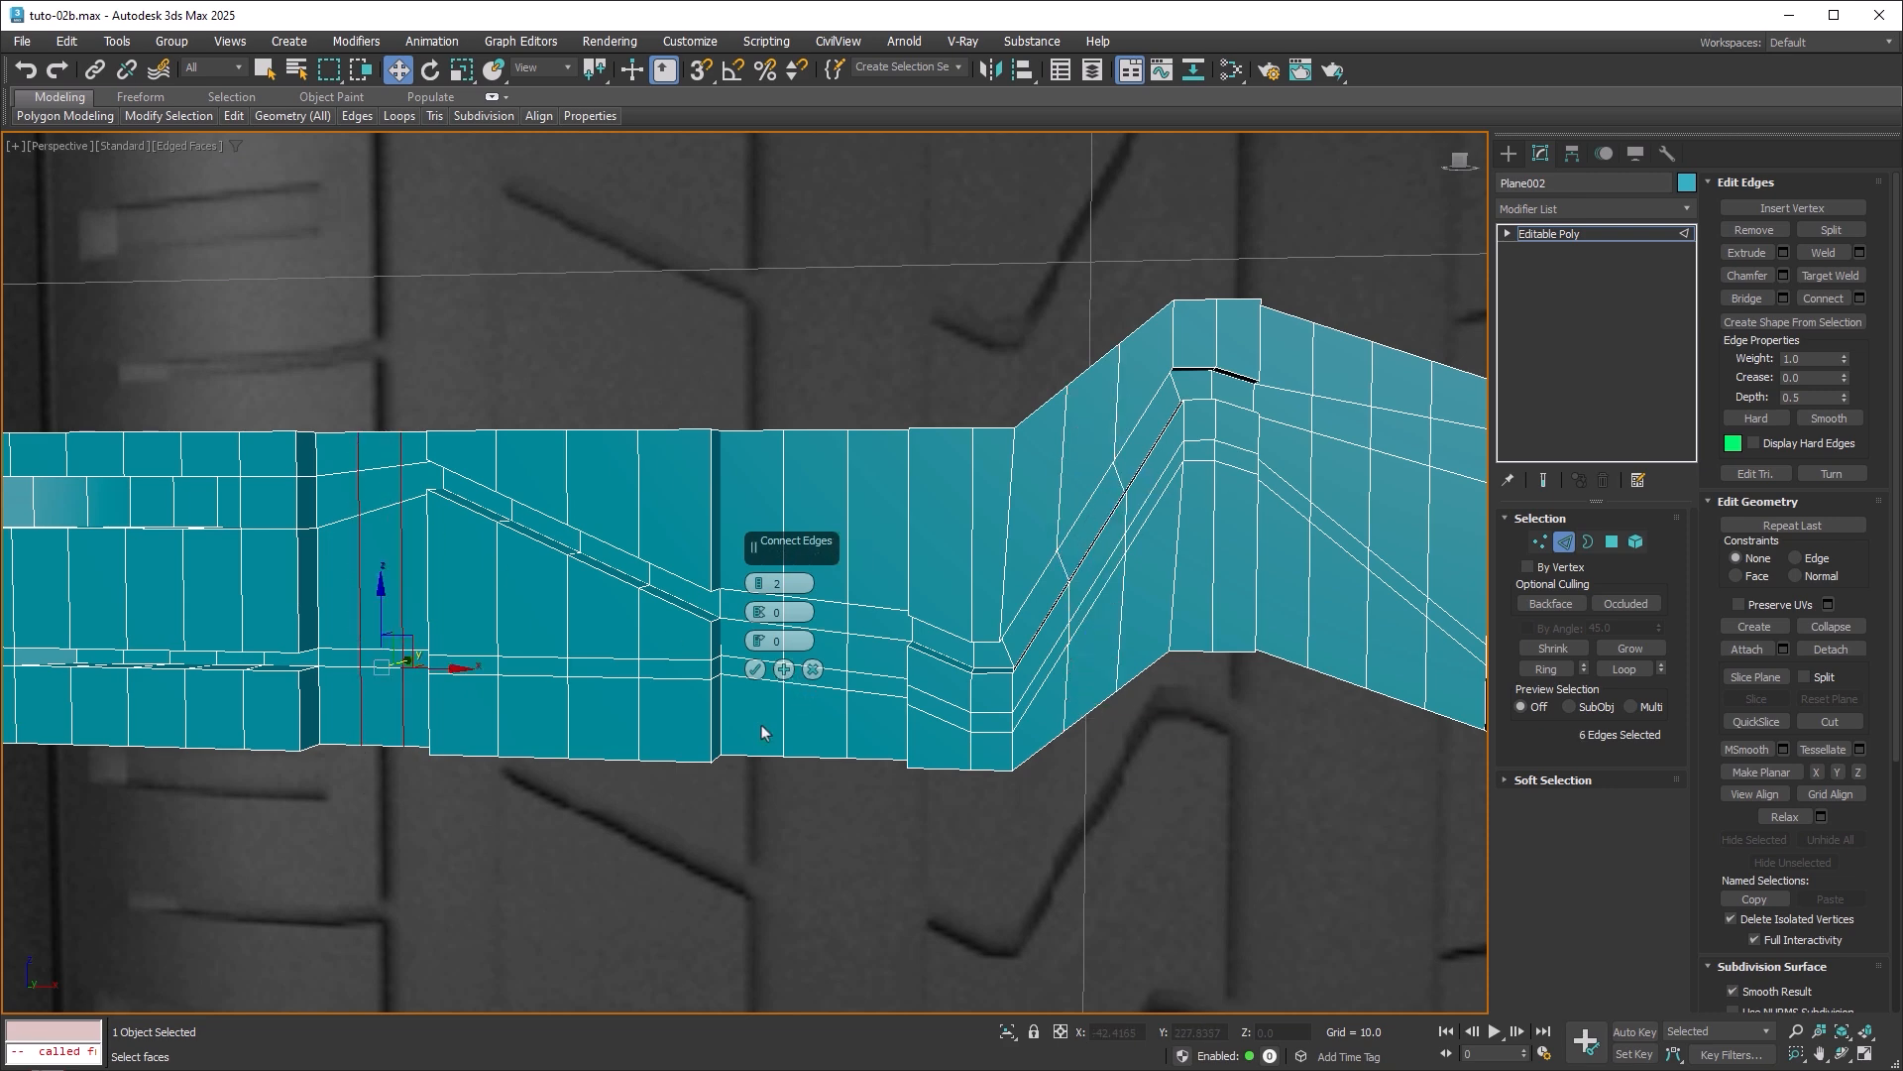
{"action": "left_click", "coordinate": [784, 674]}
Connect the narrow section beside the right shoulder with 1 segment, and return to object level.
{"action": "middle_click_drag", "start_coordinate": [523, 766], "coordinate": [74, 684]}
{"action": "middle_click_drag", "start_coordinate": [1156, 682], "coordinate": [760, 787]}
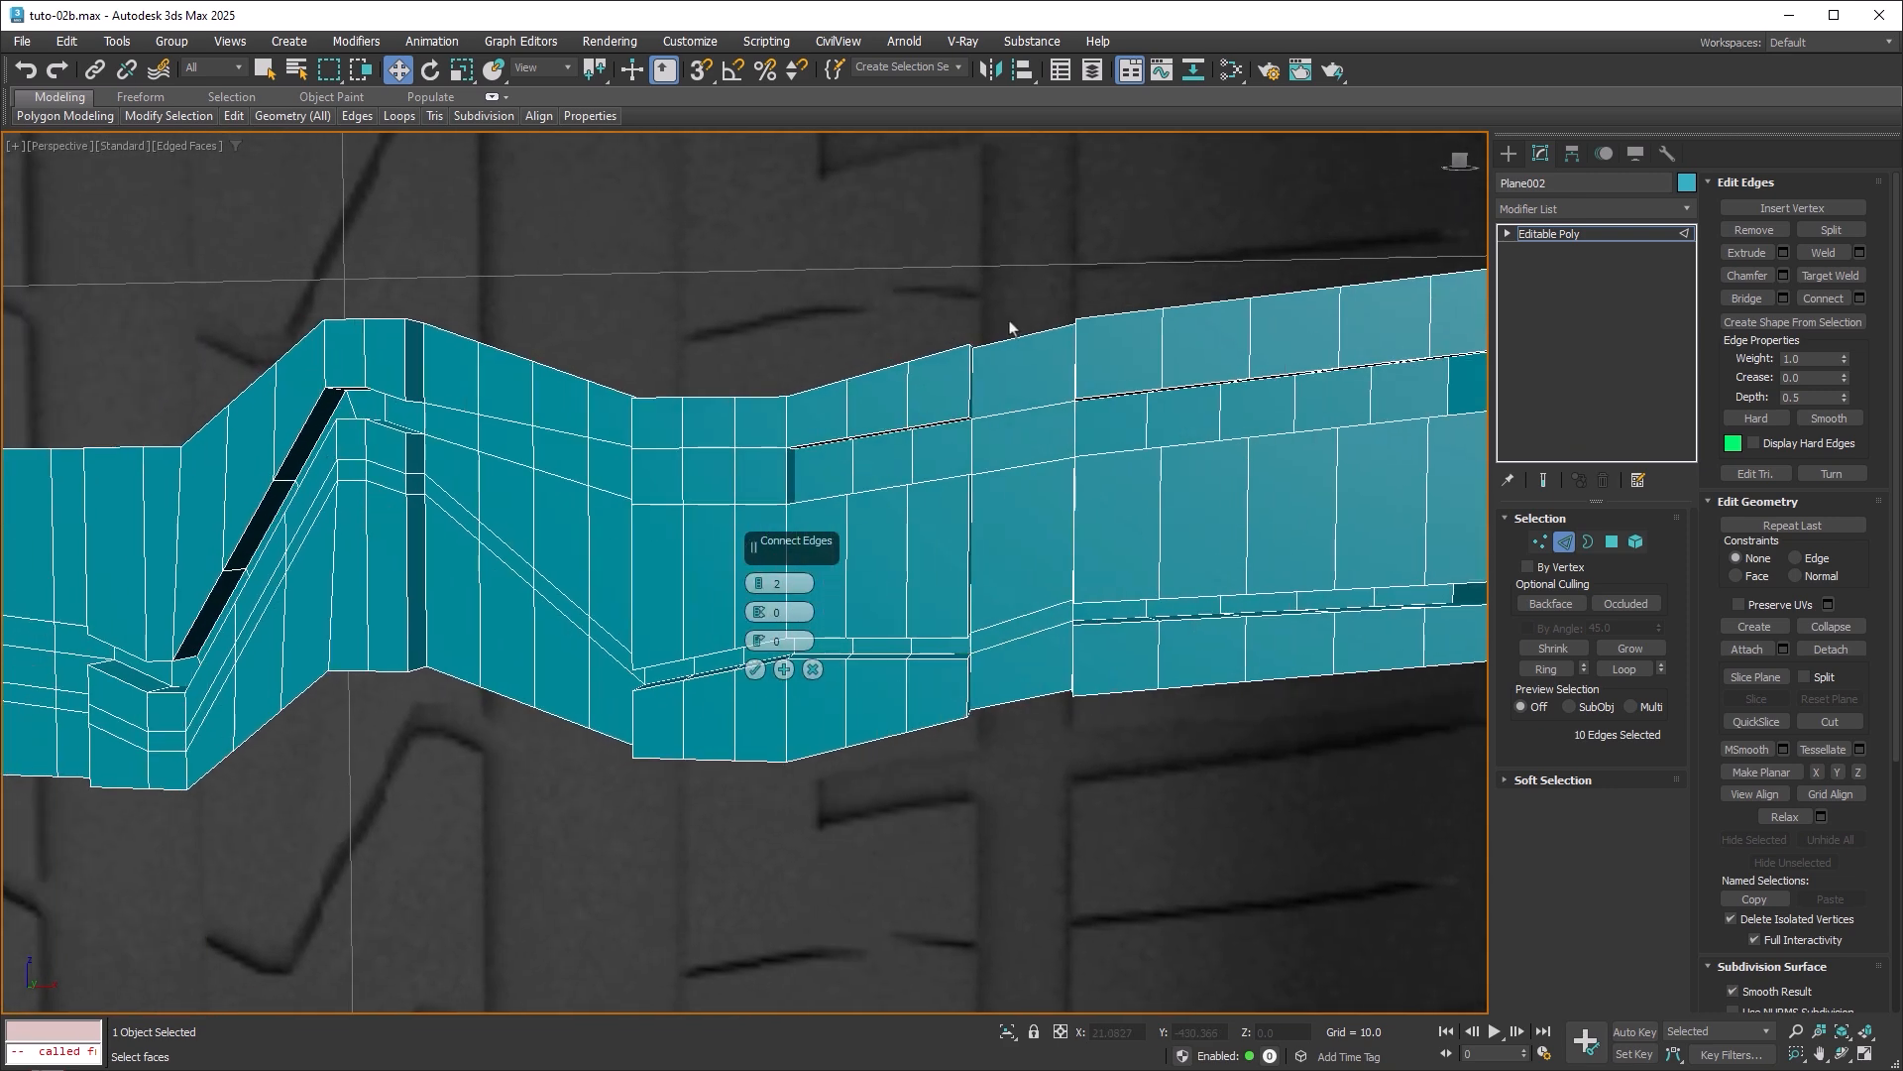
{"action": "left_click_drag", "start_coordinate": [1010, 327], "coordinate": [1007, 777]}
{"action": "left_click", "coordinate": [756, 670]}
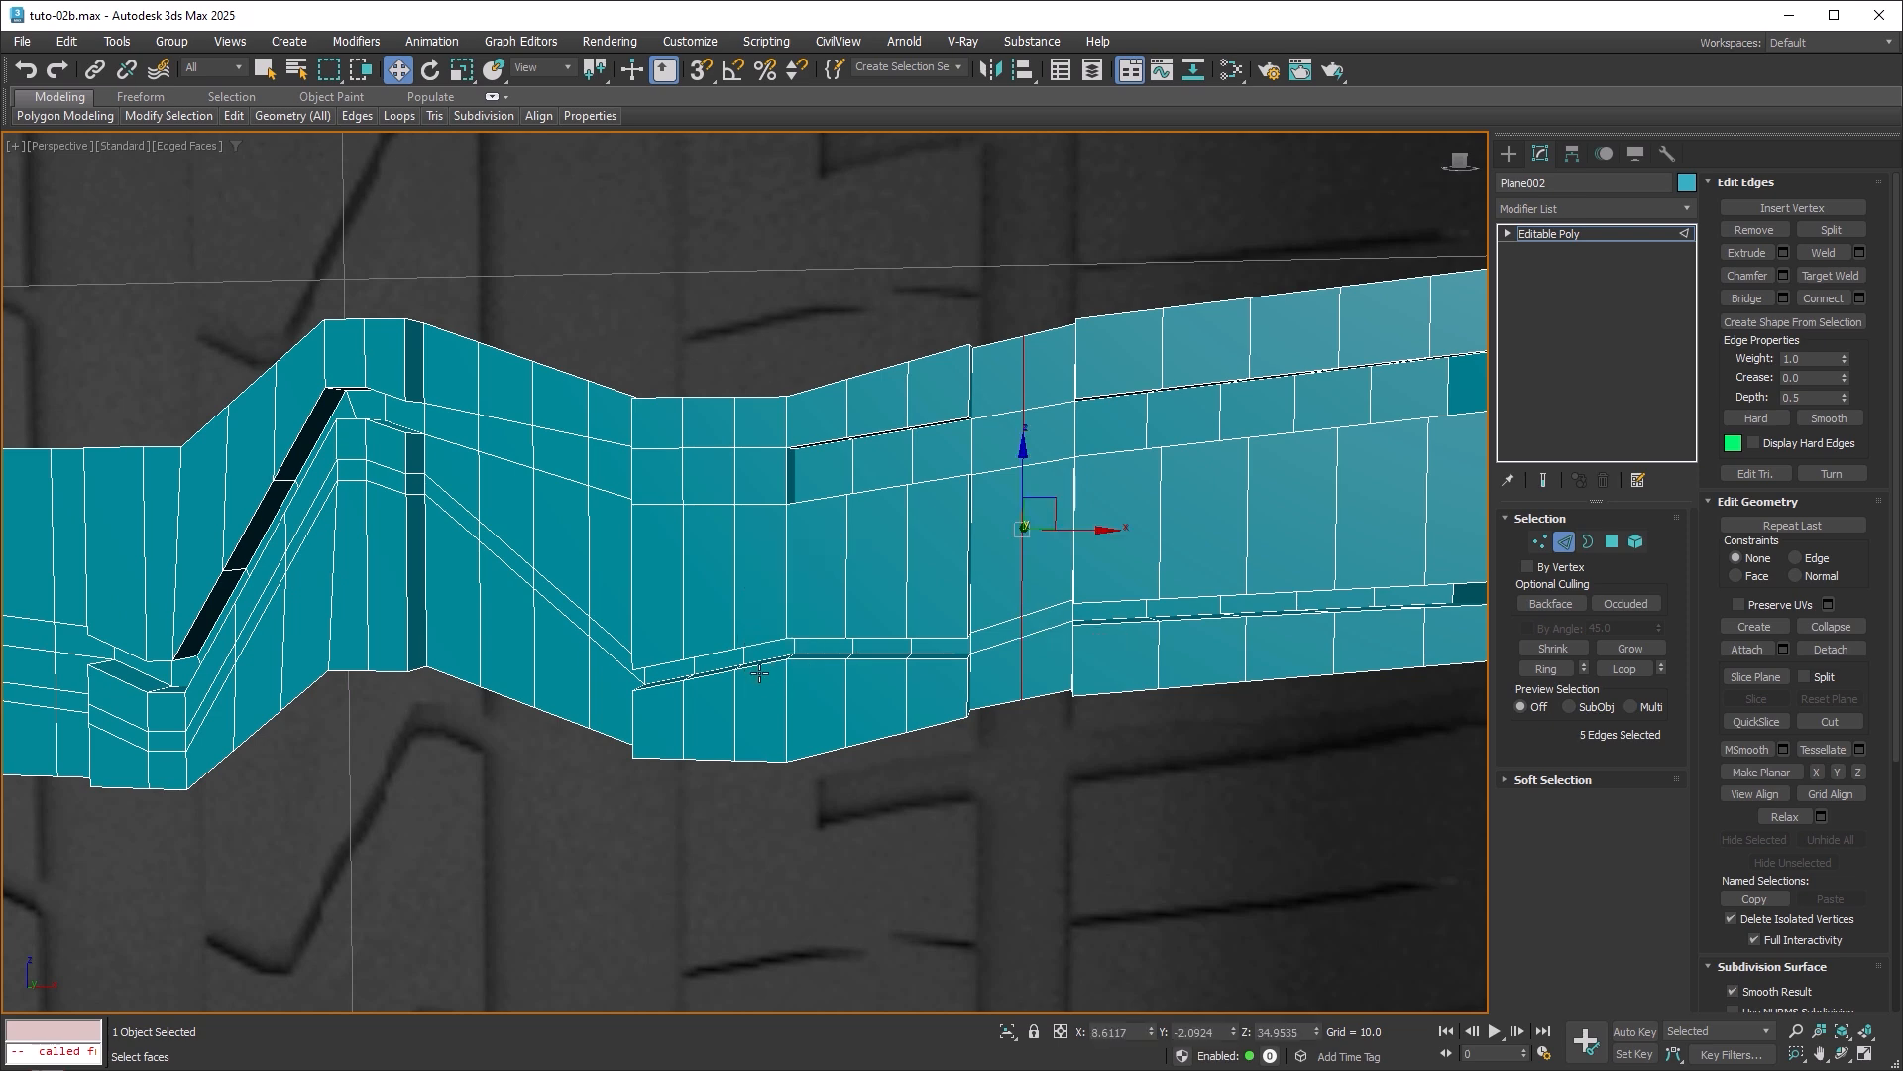
{"action": "middle_click_drag", "start_coordinate": [1168, 628], "coordinate": [848, 685]}
{"action": "scroll", "coordinate": [849, 685], "scroll_direction": "down", "scroll_amount": 2}
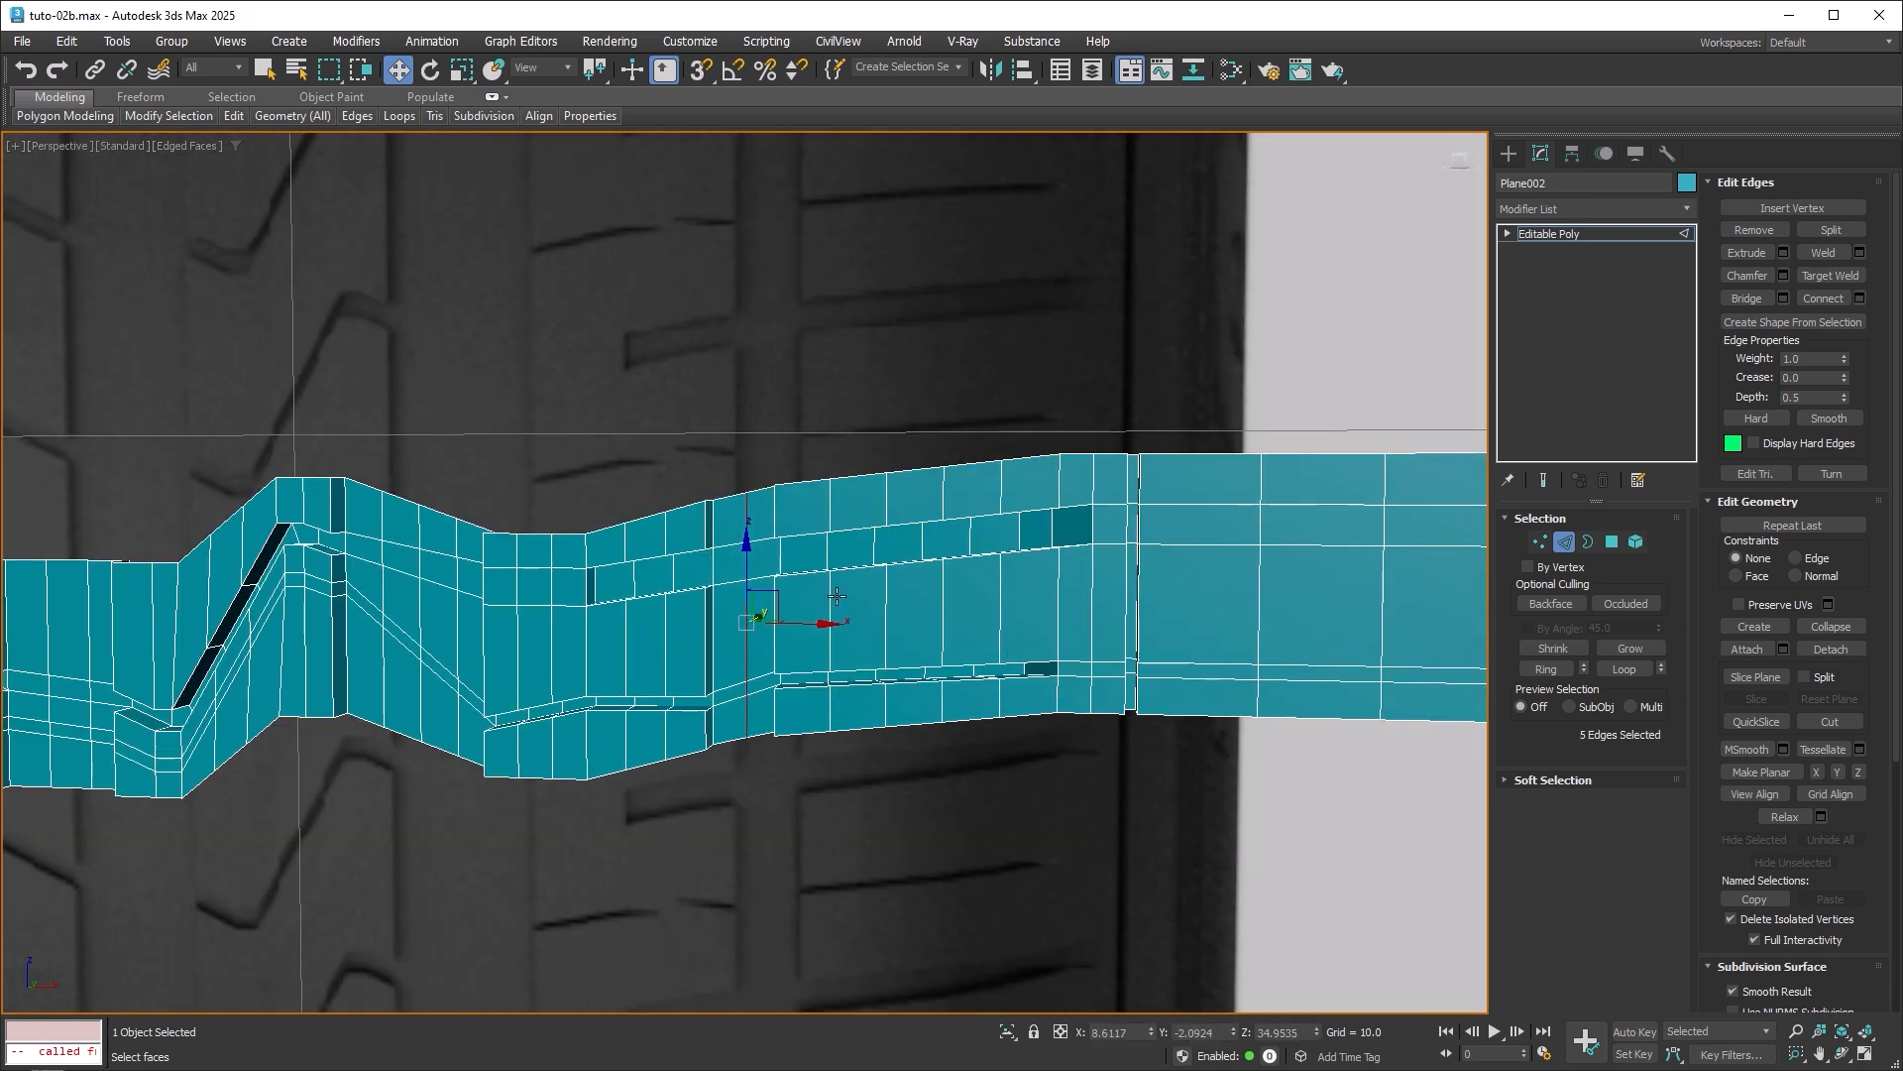
{"action": "left_click", "coordinate": [1565, 542]}
{"action": "scroll", "coordinate": [991, 642], "scroll_direction": "down", "scroll_amount": 4}
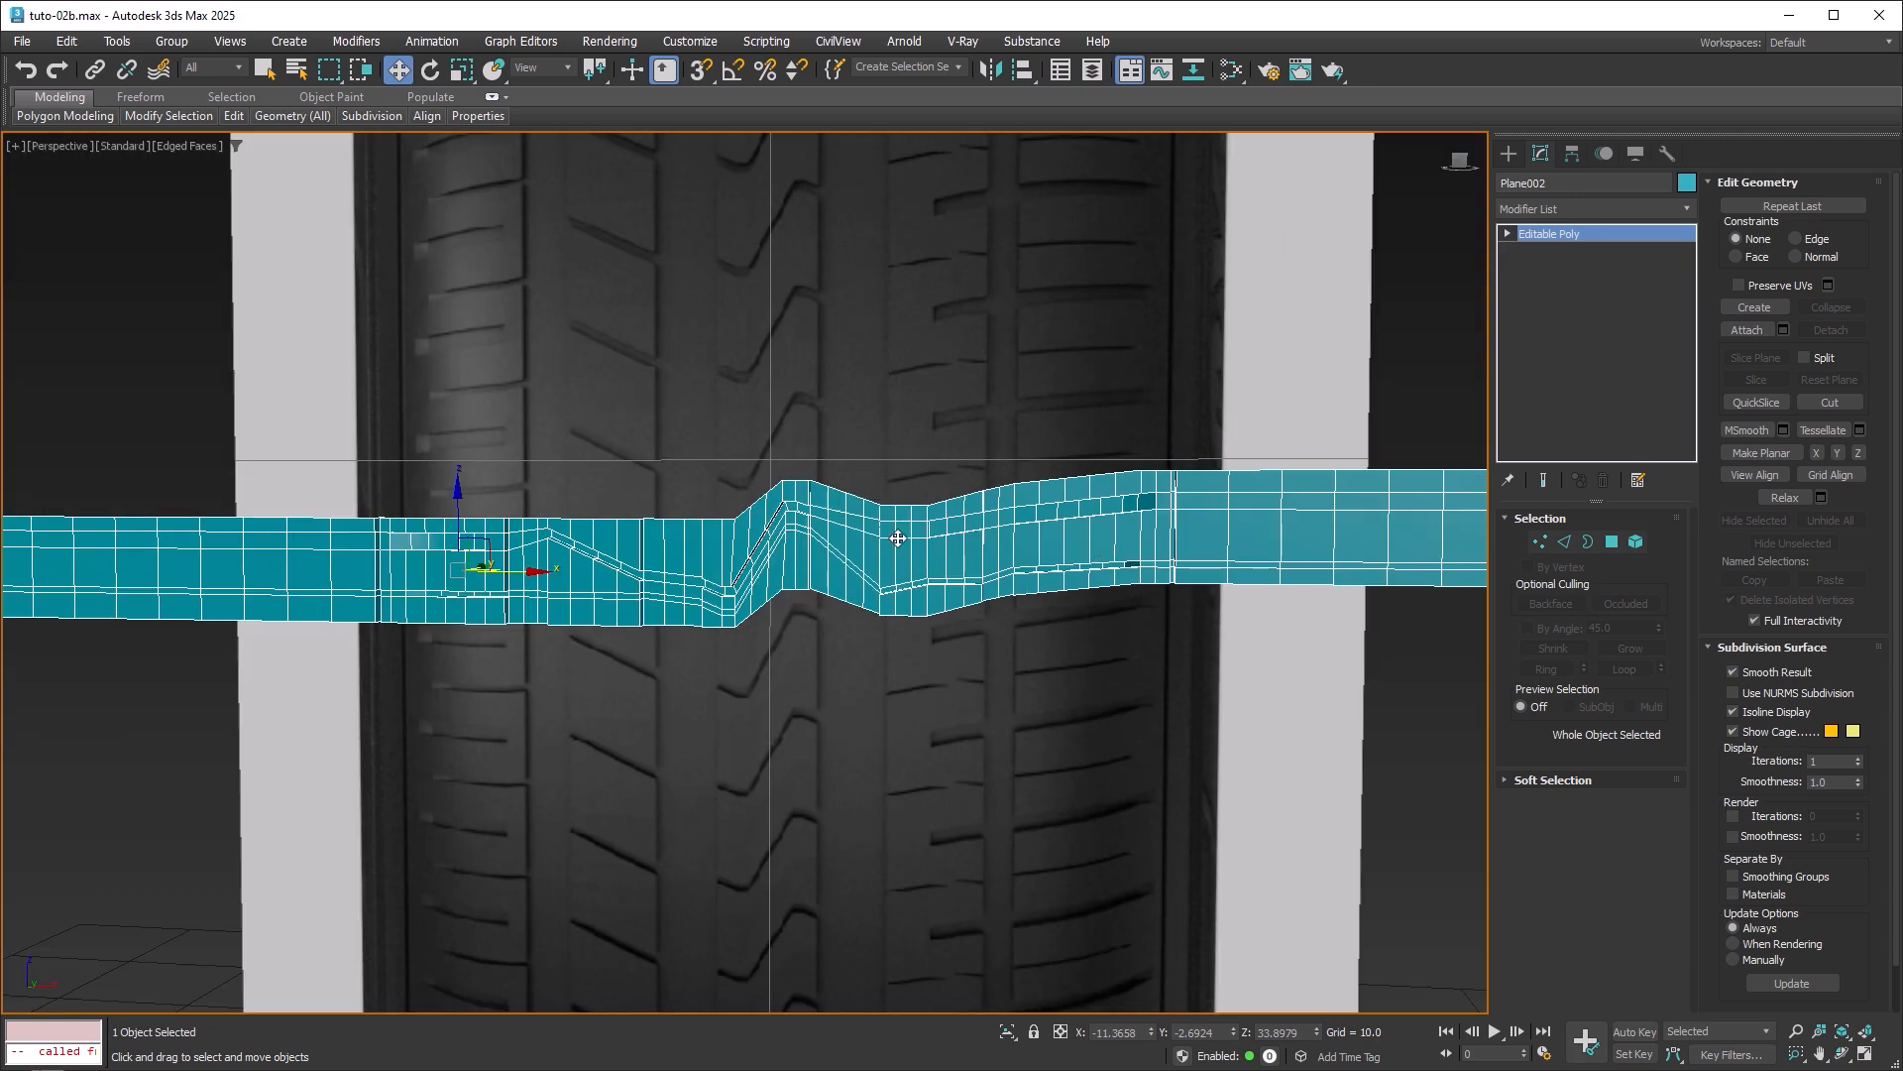
Switch from the Perspective view to a maximized Front view framing the bottom of the tire reference.
{"action": "middle_click_drag", "start_coordinate": [931, 492], "coordinate": [1021, 253]}
{"action": "middle_click_drag", "start_coordinate": [993, 441], "coordinate": [969, 320]}
{"action": "scroll", "coordinate": [970, 342], "scroll_direction": "down", "scroll_amount": 3}
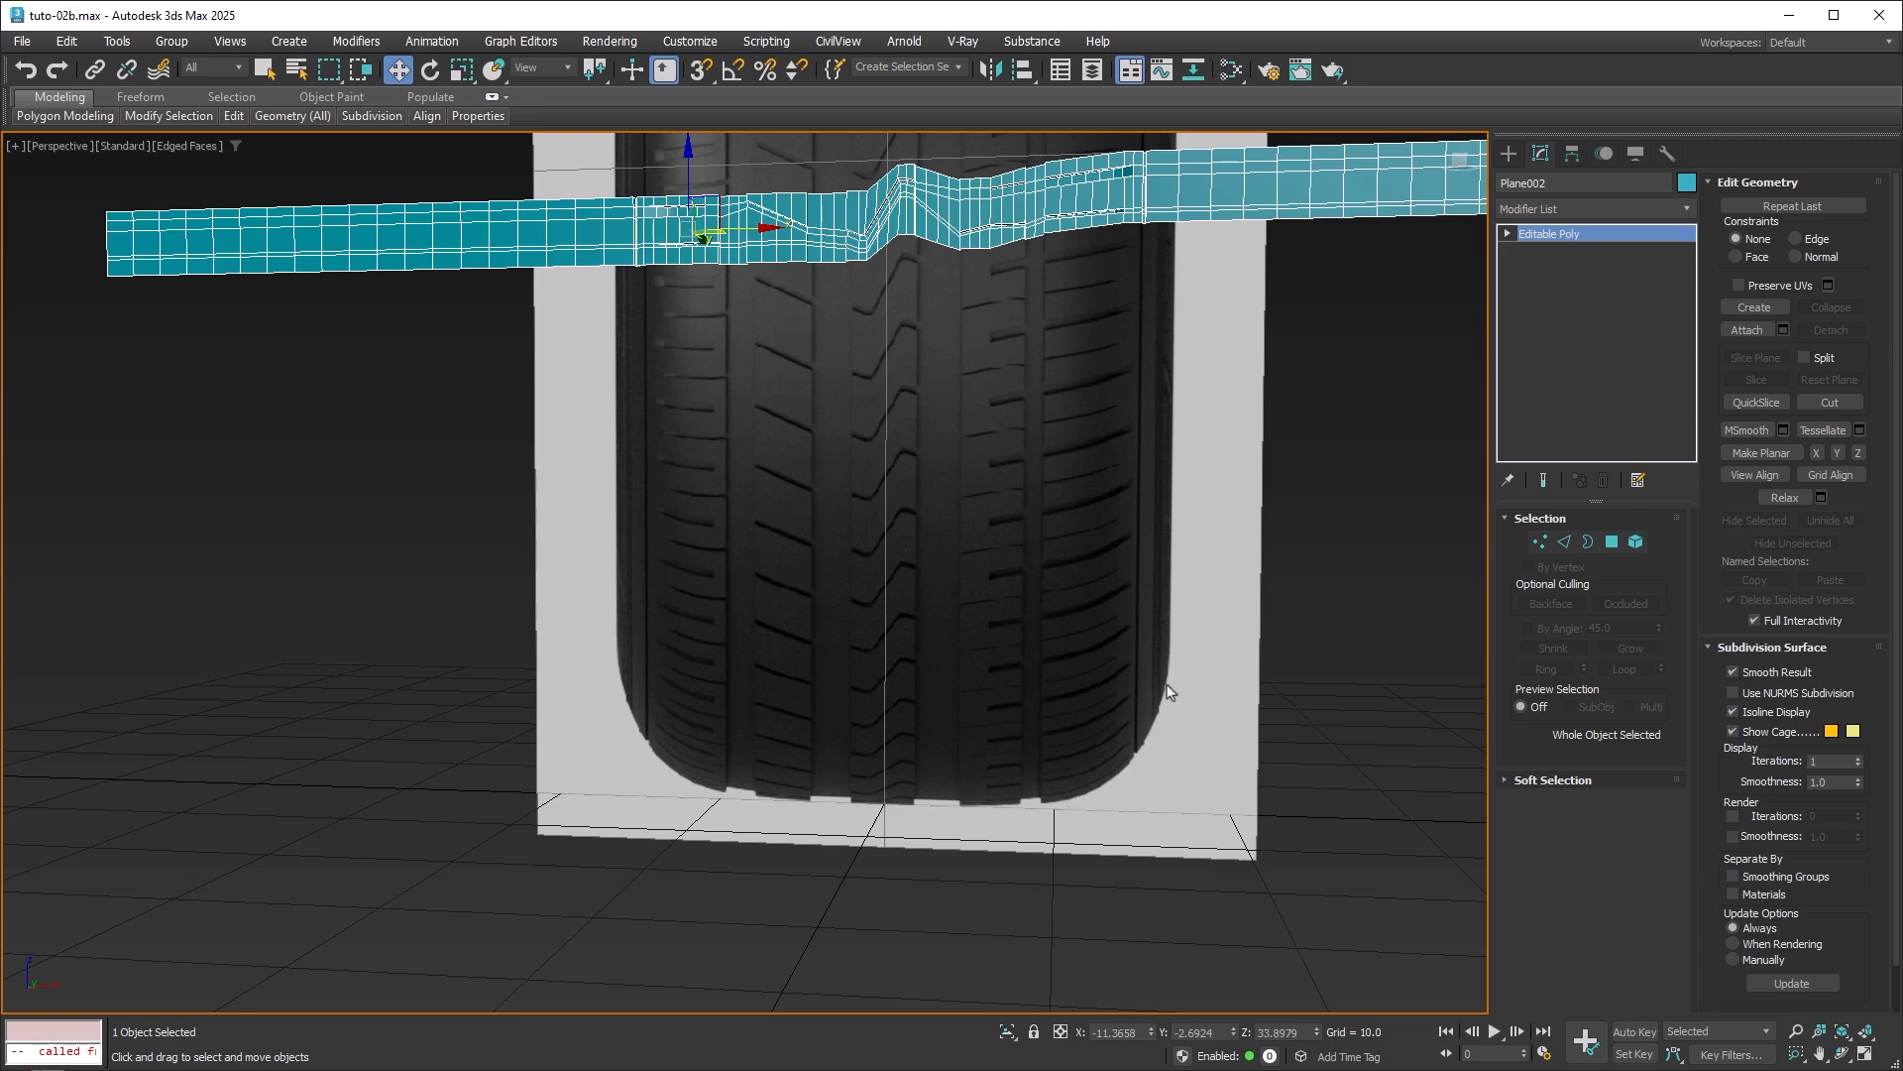
{"action": "middle_click_drag", "start_coordinate": [1192, 628], "coordinate": [1121, 654]}
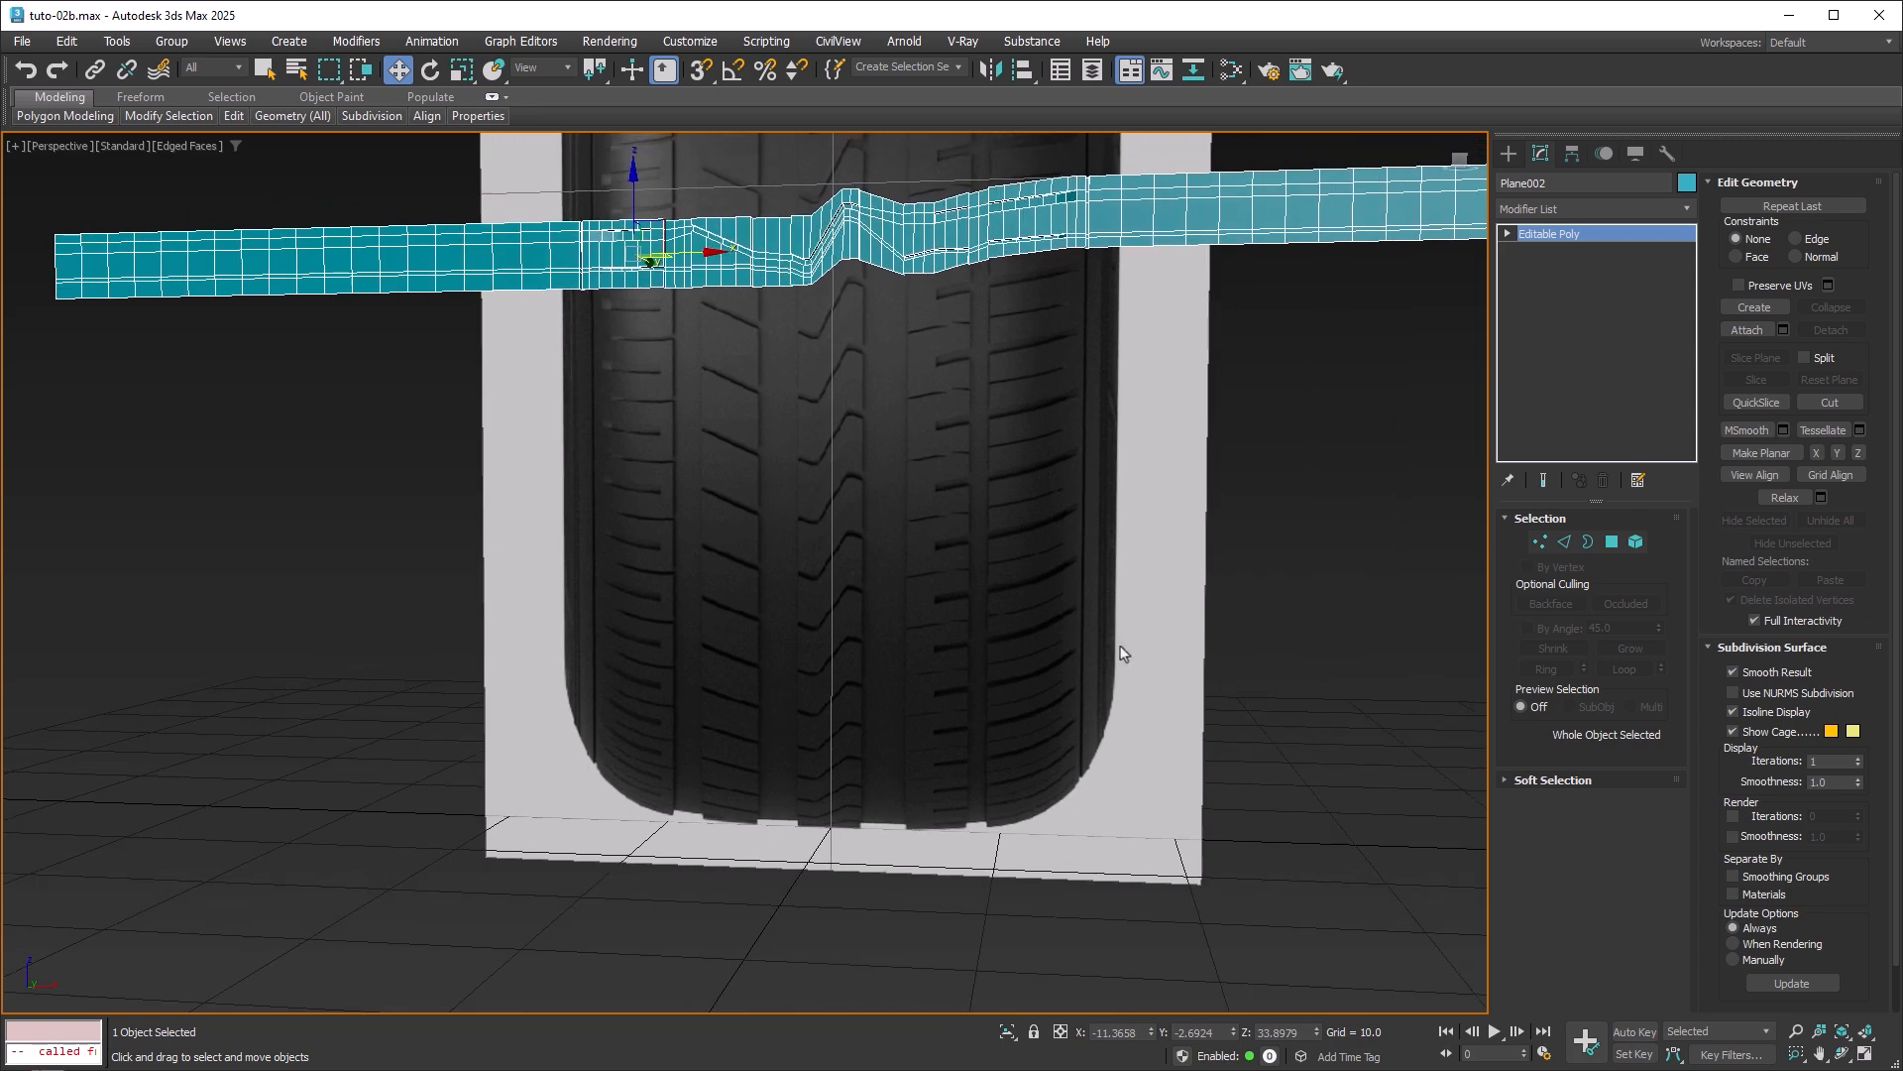
{"action": "key", "text": "alt+w"}
{"action": "middle_click", "coordinate": [1123, 421]}
{"action": "key", "text": "alt+w"}
{"action": "middle_click_drag", "start_coordinate": [841, 568], "coordinate": [1063, 450]}
{"action": "scroll", "coordinate": [1064, 450], "scroll_direction": "down", "scroll_amount": 7}
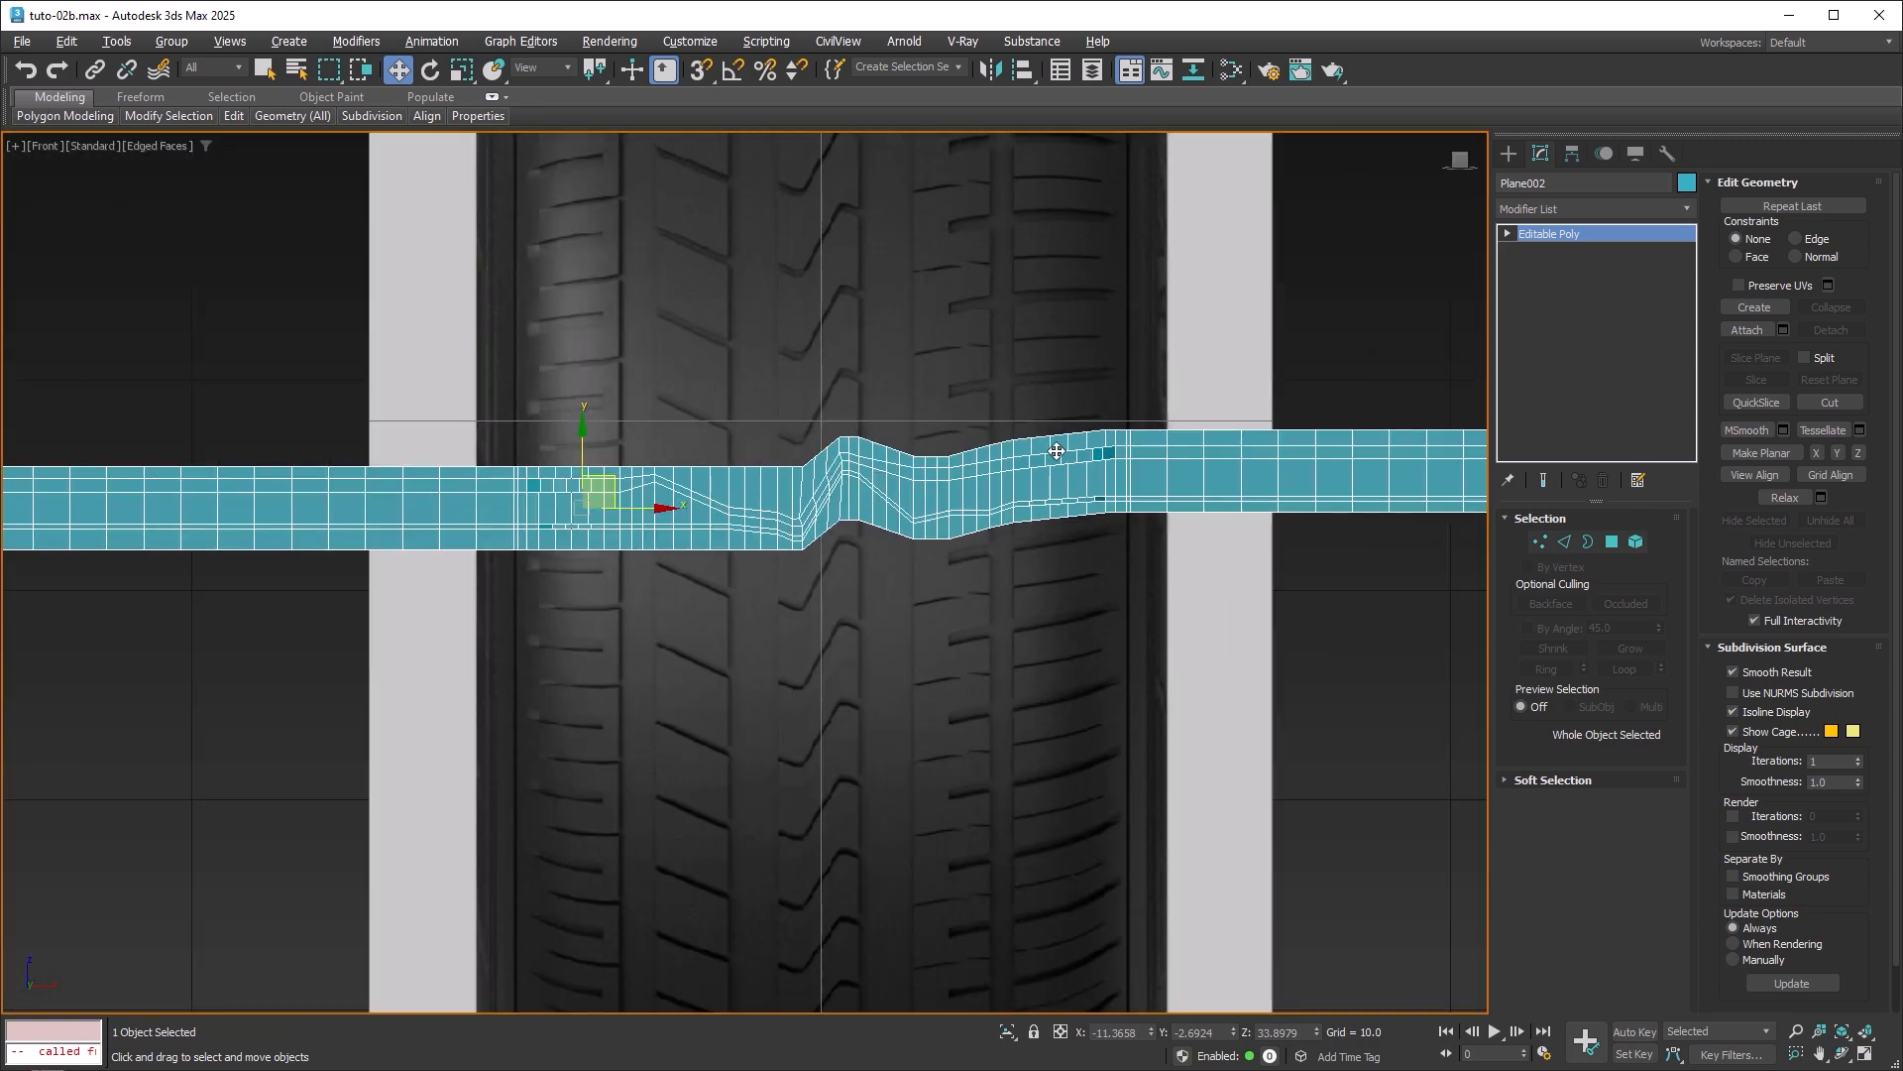
{"action": "middle_click_drag", "start_coordinate": [965, 679], "coordinate": [948, 388]}
{"action": "scroll", "coordinate": [890, 674], "scroll_direction": "up", "scroll_amount": 4}
{"action": "scroll", "coordinate": [901, 689], "scroll_direction": "up", "scroll_amount": 2}
{"action": "middle_click_drag", "start_coordinate": [990, 668], "coordinate": [924, 691]}
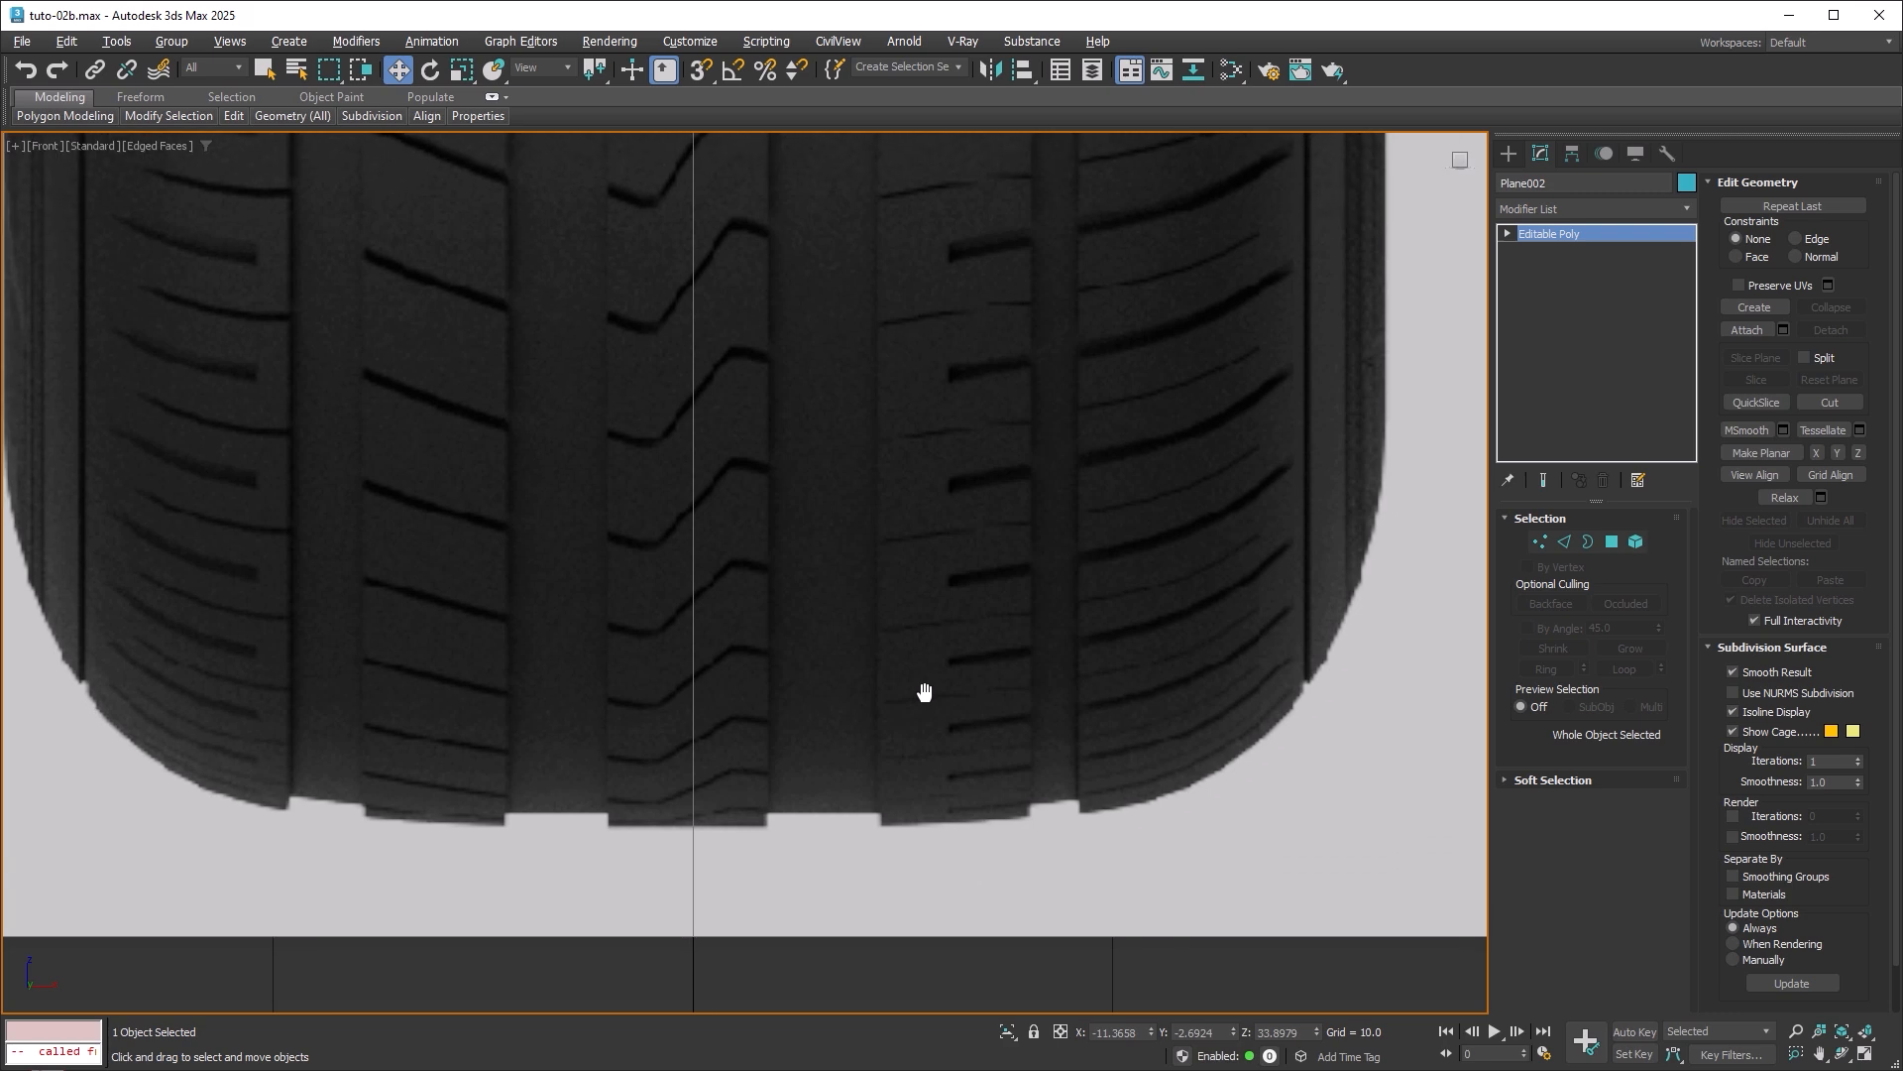
Begin a Line spline tracing the tire outline from the bottom centre around the right shoulder to the sidewall with Bezier points.
{"action": "left_click", "coordinate": [1509, 154]}
{"action": "left_click", "coordinate": [1534, 185]}
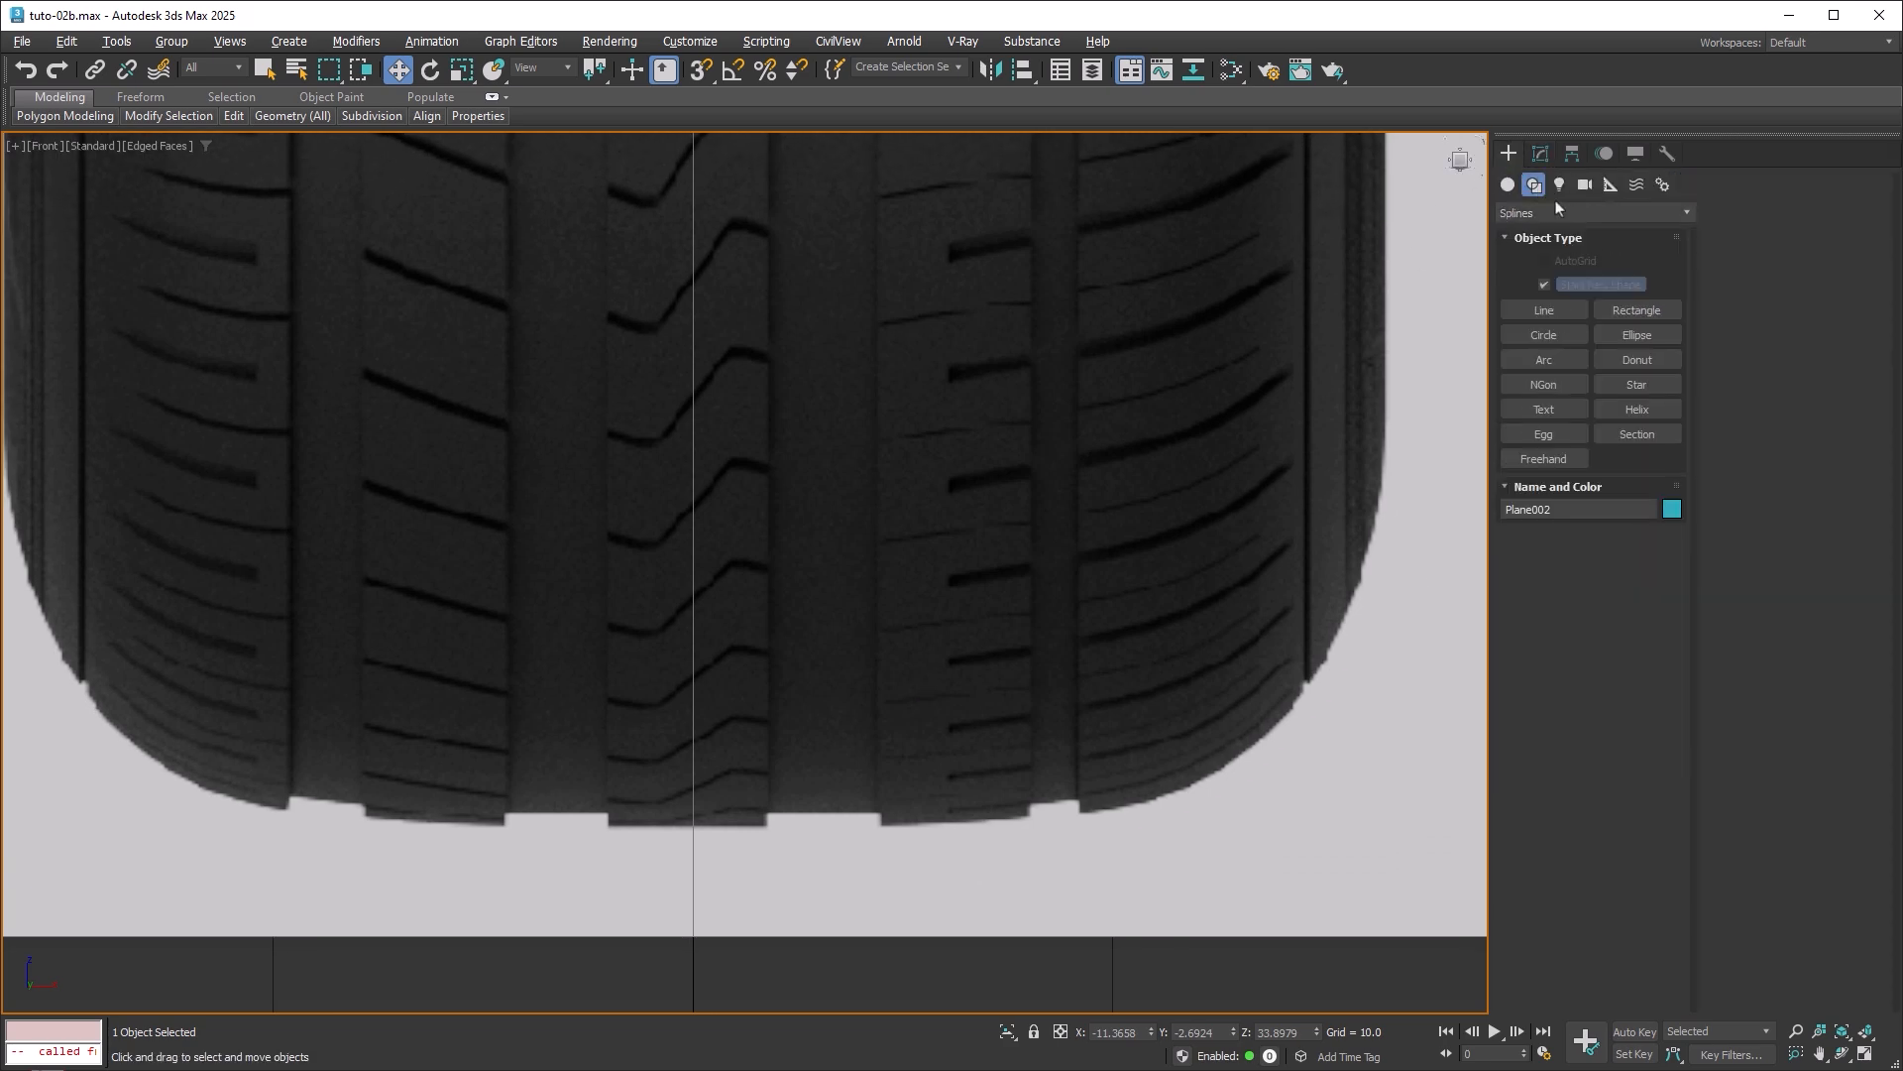
{"action": "left_click", "coordinate": [1545, 310]}
{"action": "left_click", "coordinate": [664, 828]}
{"action": "middle_click_drag", "start_coordinate": [1008, 818], "coordinate": [917, 833]}
{"action": "left_click_drag", "start_coordinate": [1029, 826], "coordinate": [1115, 806]}
{"action": "middle_click_drag", "start_coordinate": [1228, 696], "coordinate": [1084, 756]}
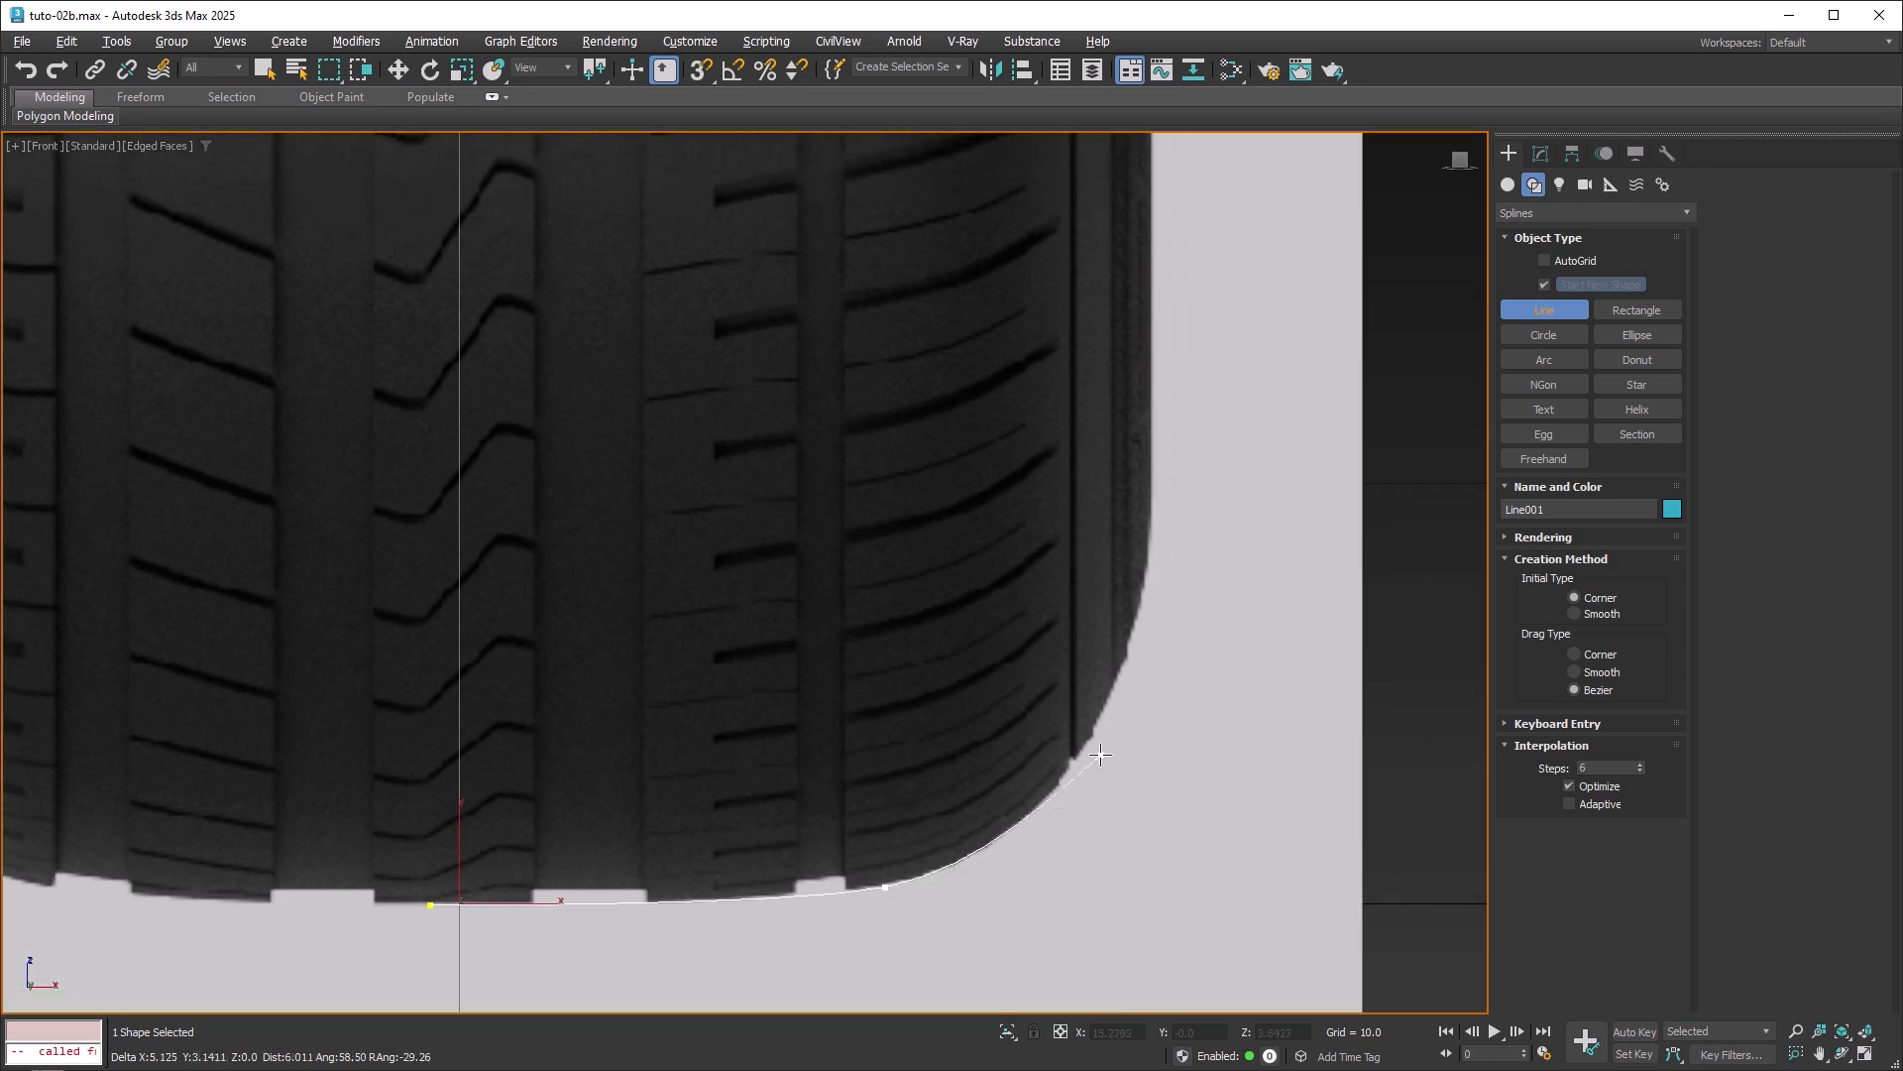
{"action": "left_click_drag", "start_coordinate": [1109, 709], "coordinate": [1148, 628]}
{"action": "middle_click_drag", "start_coordinate": [1179, 597], "coordinate": [1115, 800]}
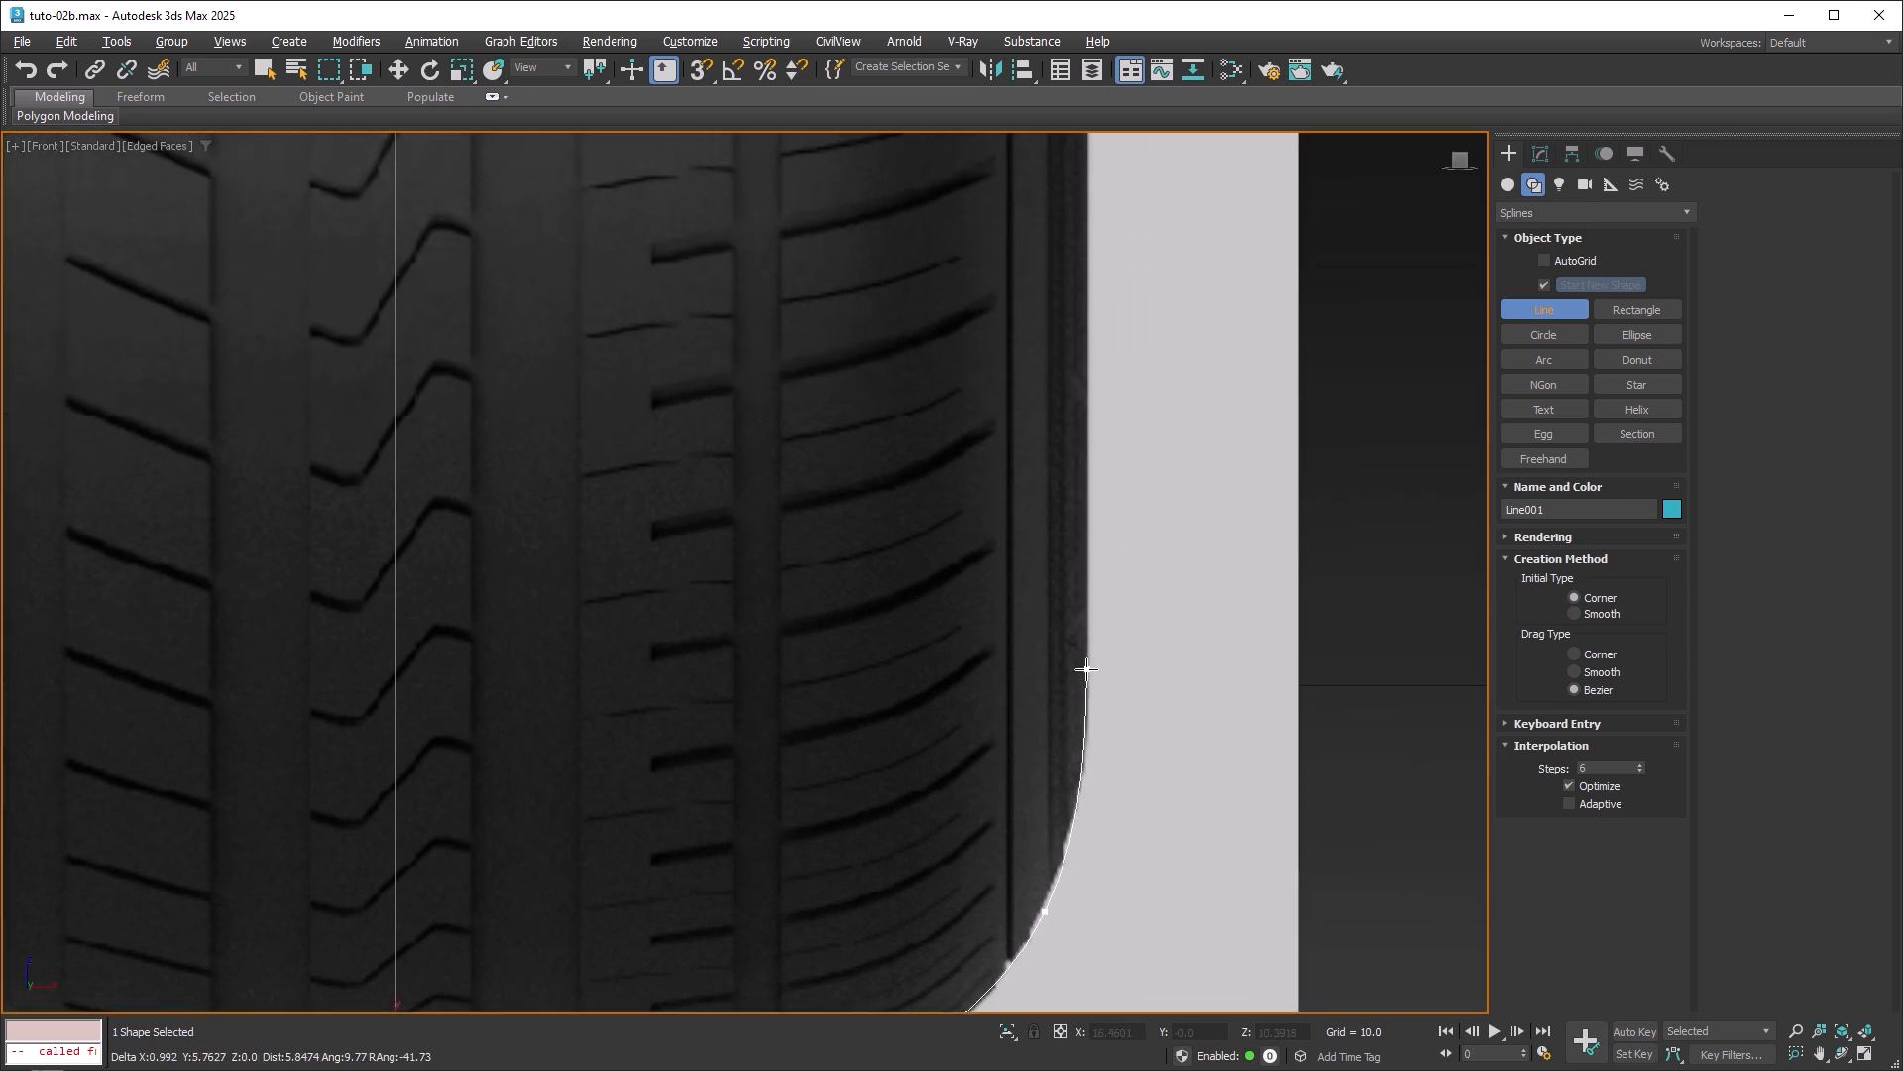
{"action": "left_click_drag", "start_coordinate": [1092, 662], "coordinate": [1095, 631]}
Continue the profile line up the sidewall, curve it inward to form the bead, and end the spline.
{"action": "scroll", "coordinate": [1138, 658], "scroll_direction": "down", "scroll_amount": 2}
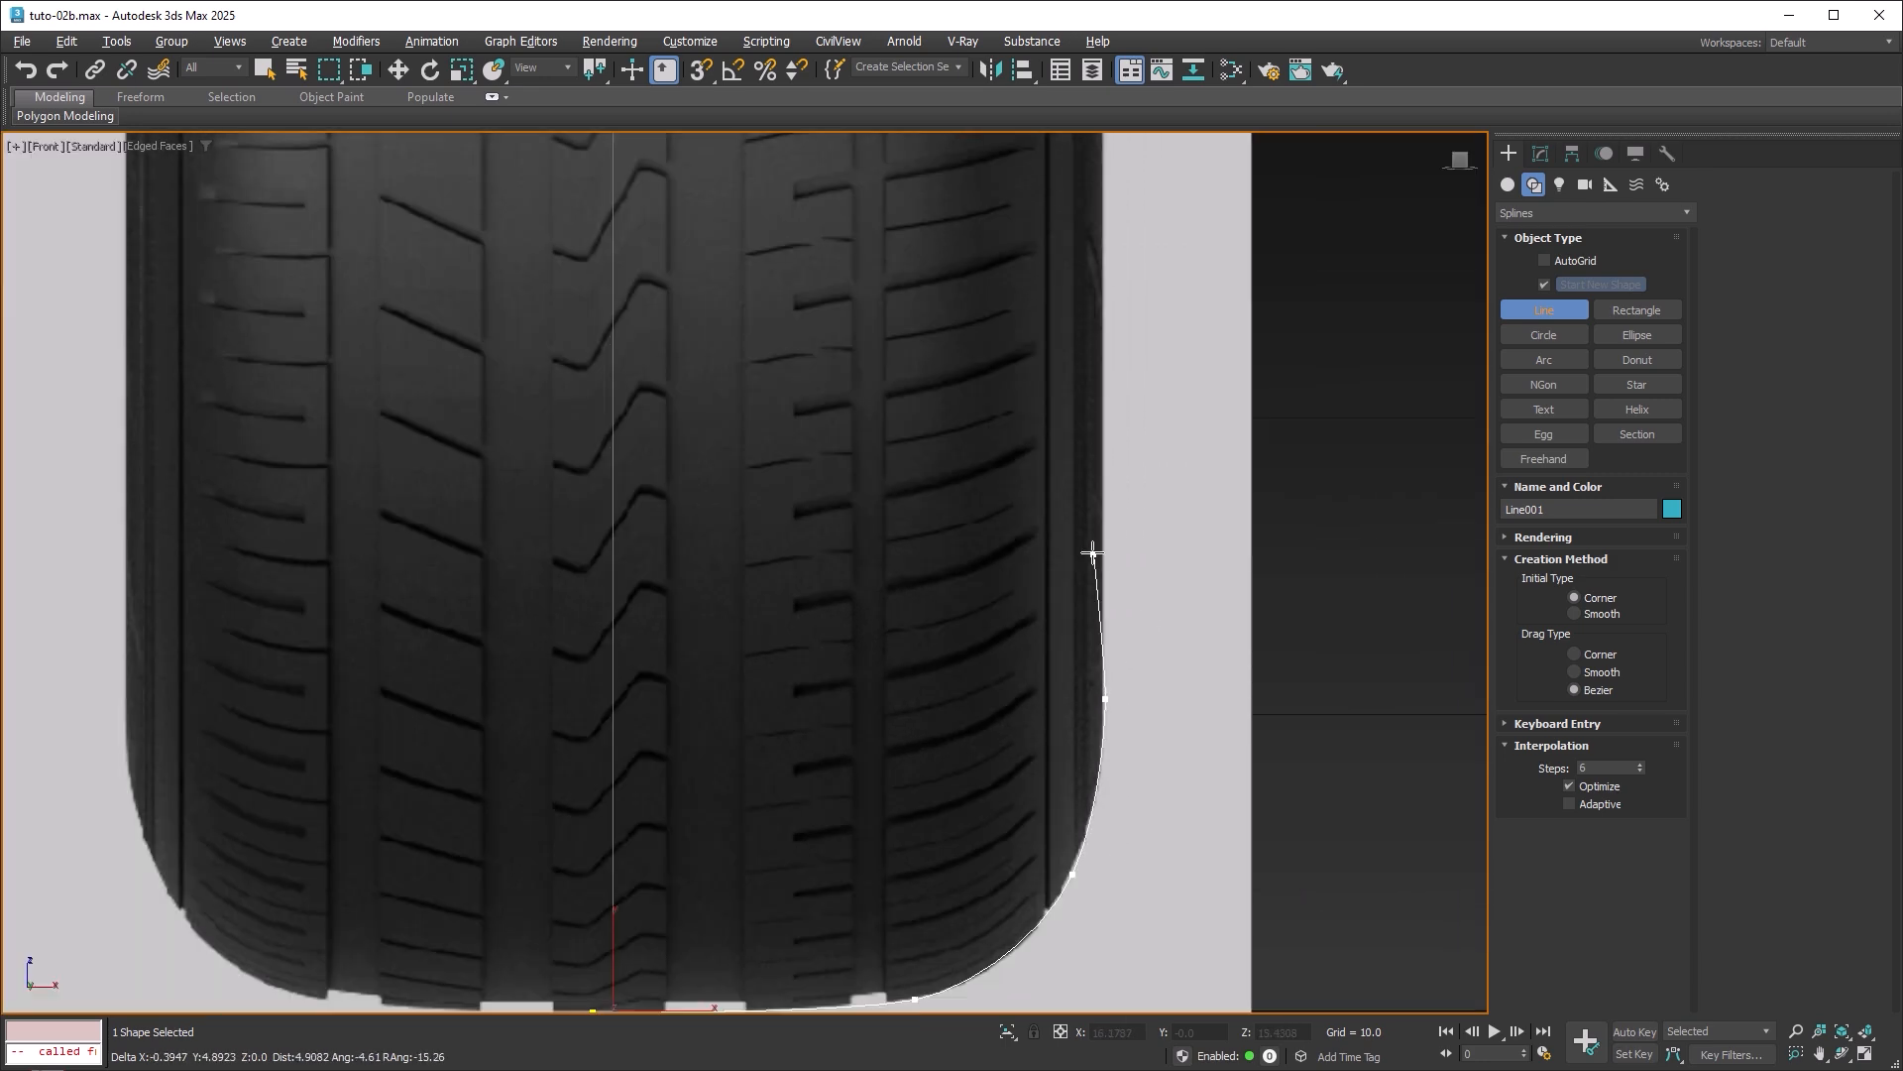
{"action": "left_click_drag", "start_coordinate": [1057, 517], "coordinate": [1011, 496]}
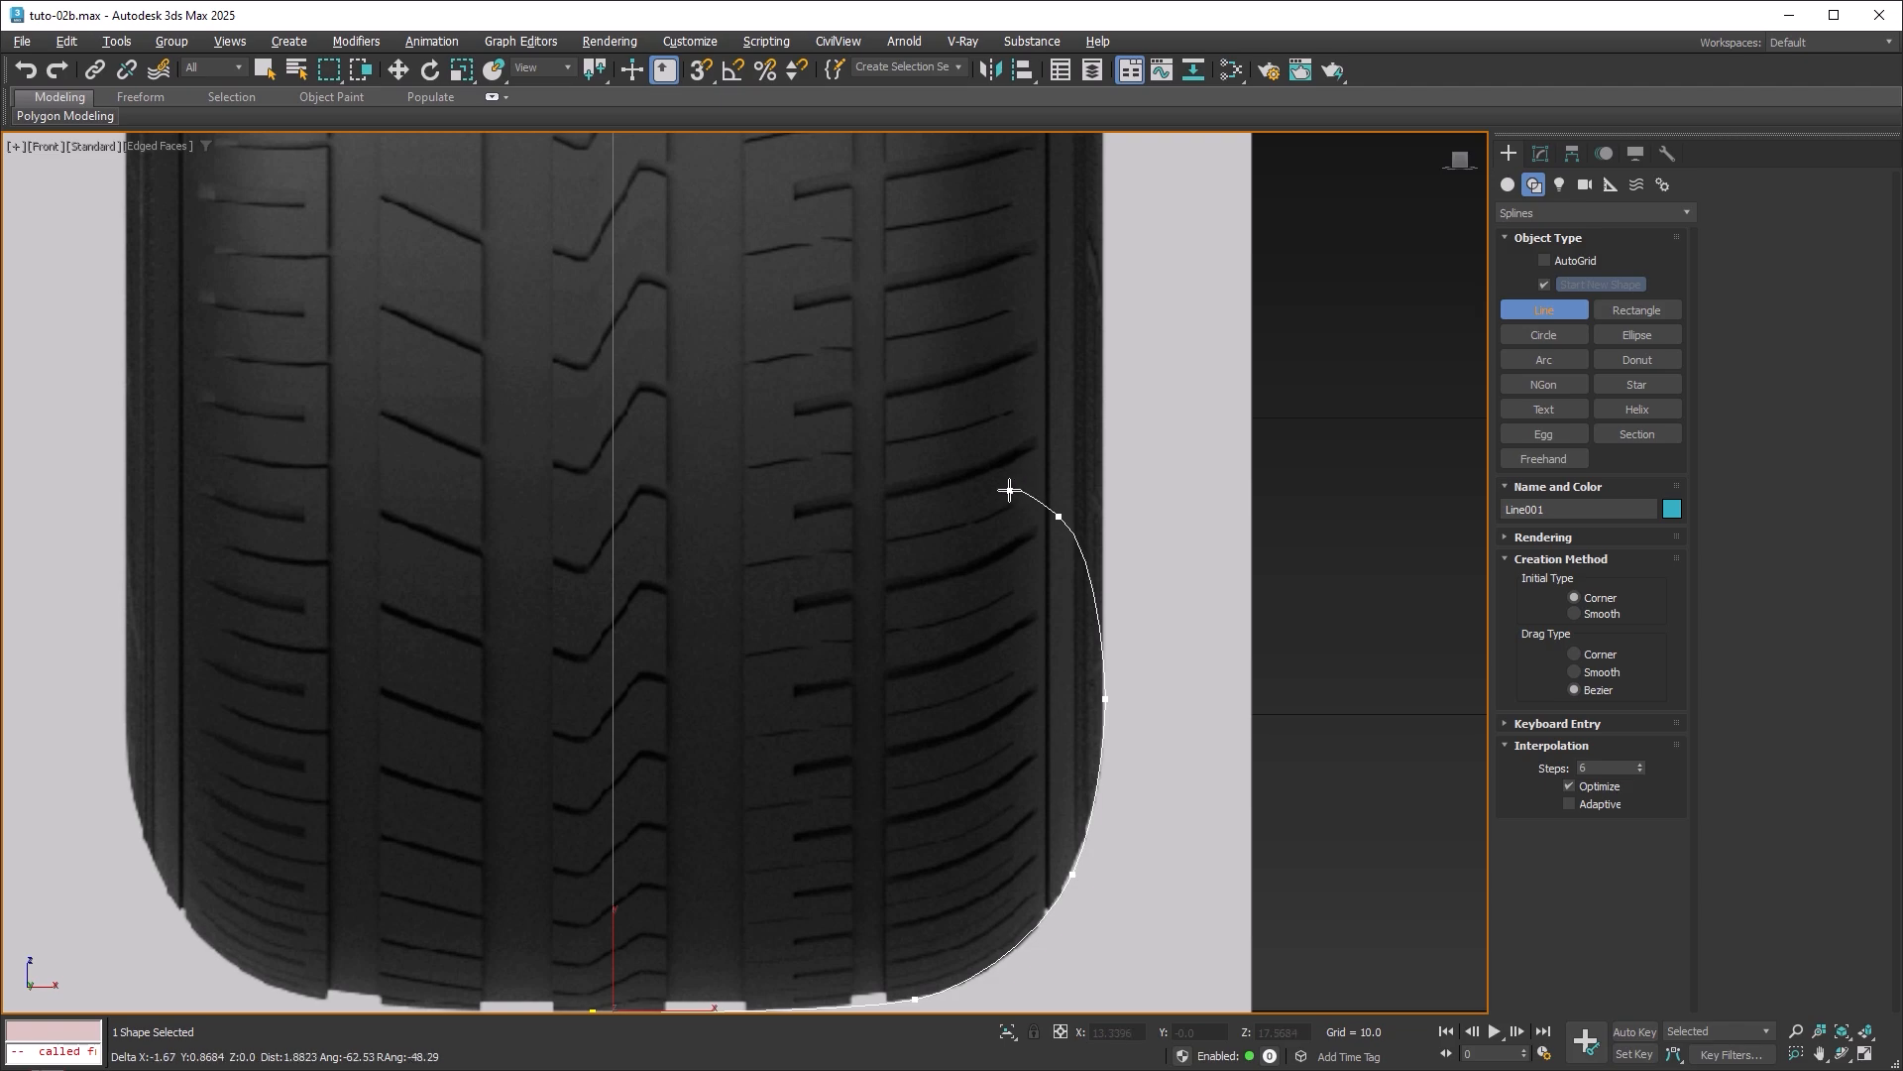
{"action": "middle_click_drag", "start_coordinate": [1003, 463], "coordinate": [998, 506]}
{"action": "left_click_drag", "start_coordinate": [1000, 515], "coordinate": [995, 498]}
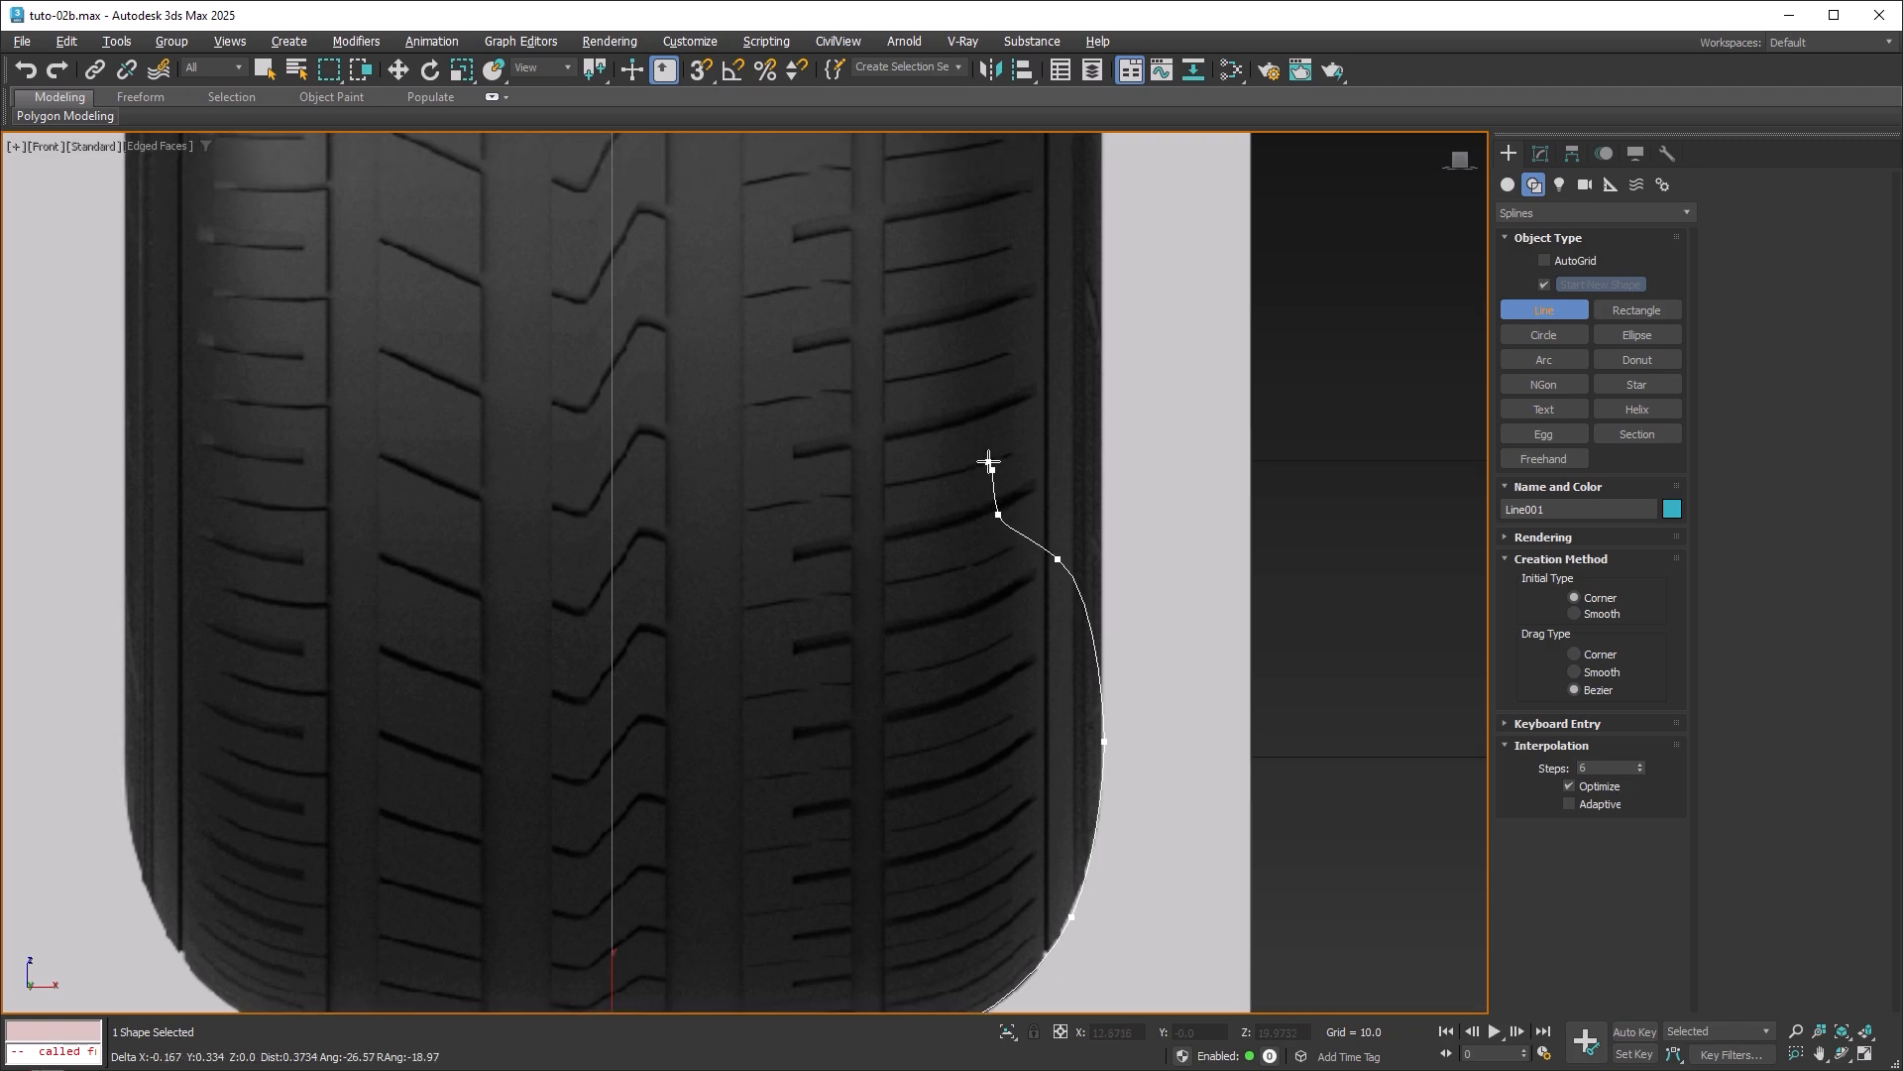
{"action": "left_click", "coordinate": [993, 468]}
{"action": "left_click", "coordinate": [969, 443]}
{"action": "right_click", "coordinate": [1057, 503]}
Clone the half profile spline along X as one independent copy over the middle of the tire reference.
{"action": "middle_click_drag", "start_coordinate": [1060, 510], "coordinate": [1062, 427]}
{"action": "scroll", "coordinate": [1062, 426], "scroll_direction": "down", "scroll_amount": 4}
{"action": "middle_click_drag", "start_coordinate": [1130, 367], "coordinate": [1071, 688]}
{"action": "scroll", "coordinate": [1071, 688], "scroll_direction": "down", "scroll_amount": 2}
{"action": "scroll", "coordinate": [1070, 688], "scroll_direction": "up", "scroll_amount": 2}
{"action": "middle_click_drag", "start_coordinate": [1001, 767], "coordinate": [1032, 638]}
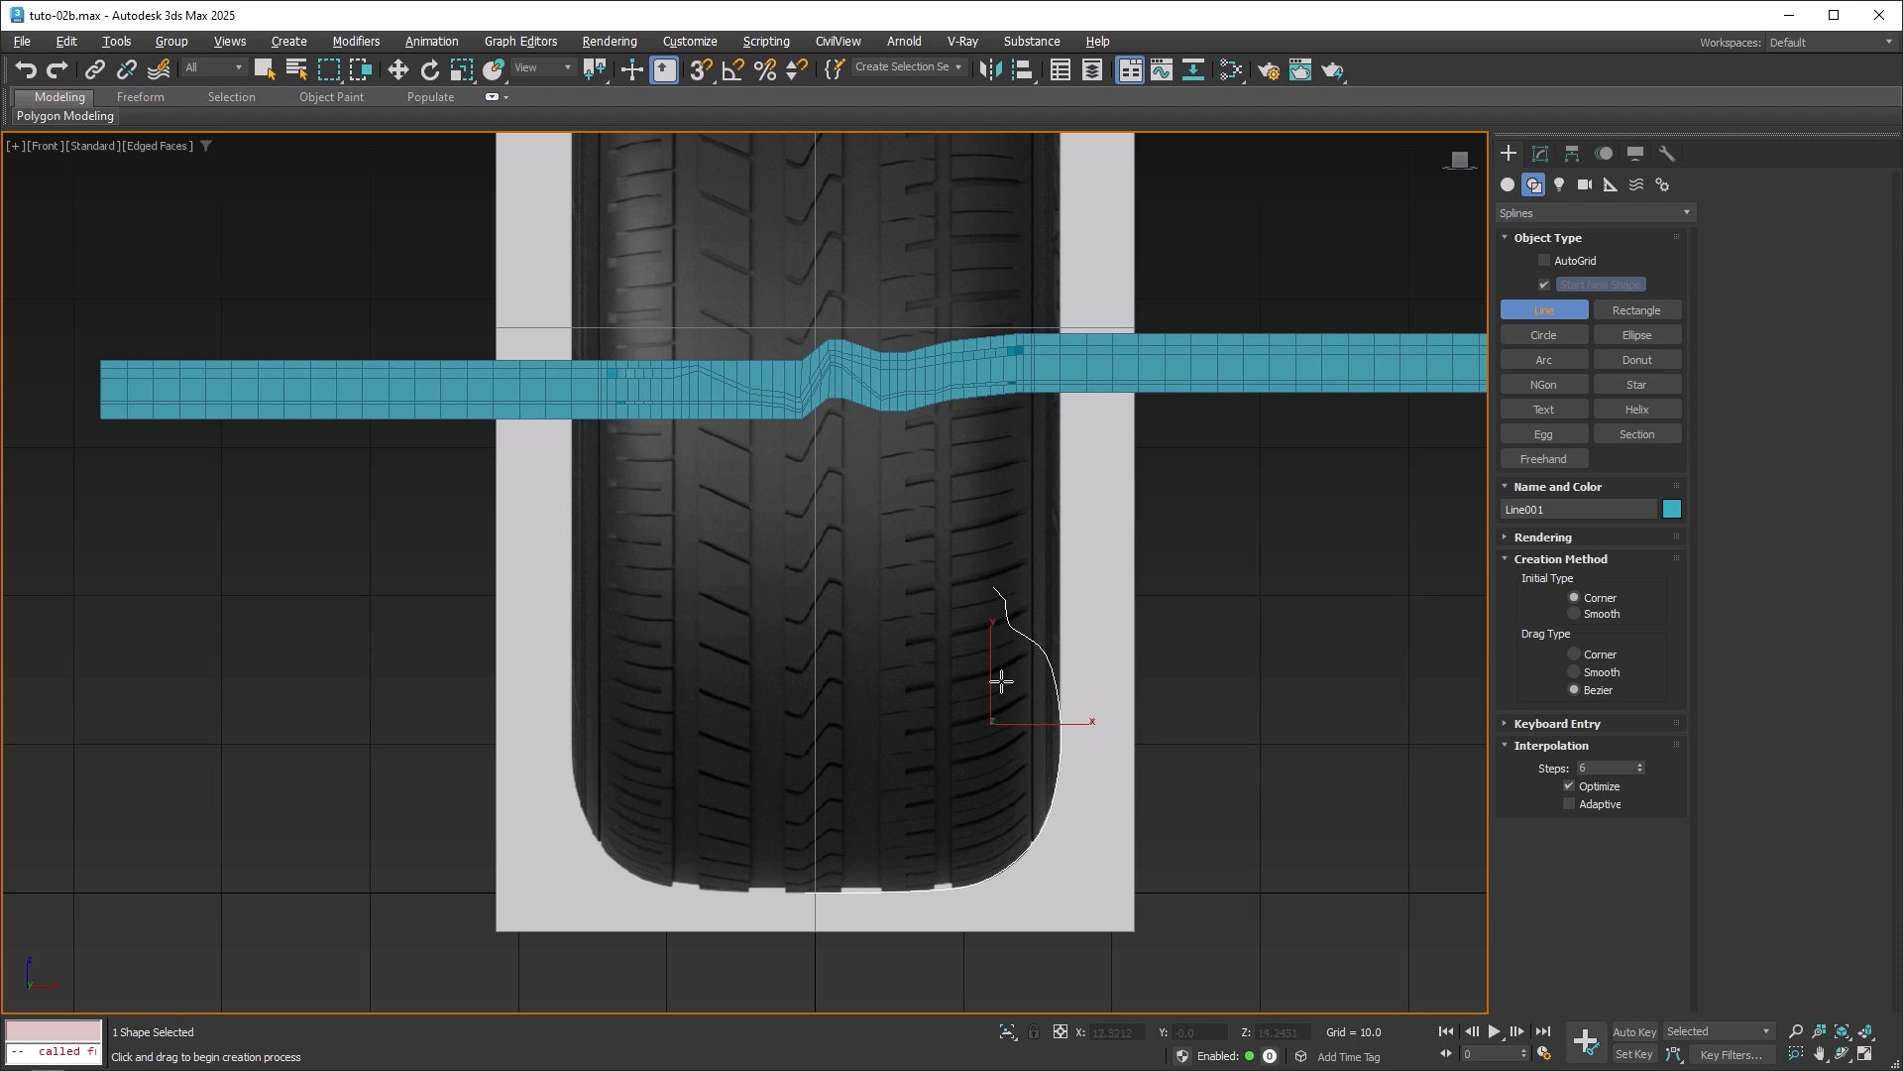
{"action": "scroll", "coordinate": [1050, 671], "scroll_direction": "up", "scroll_amount": 3}
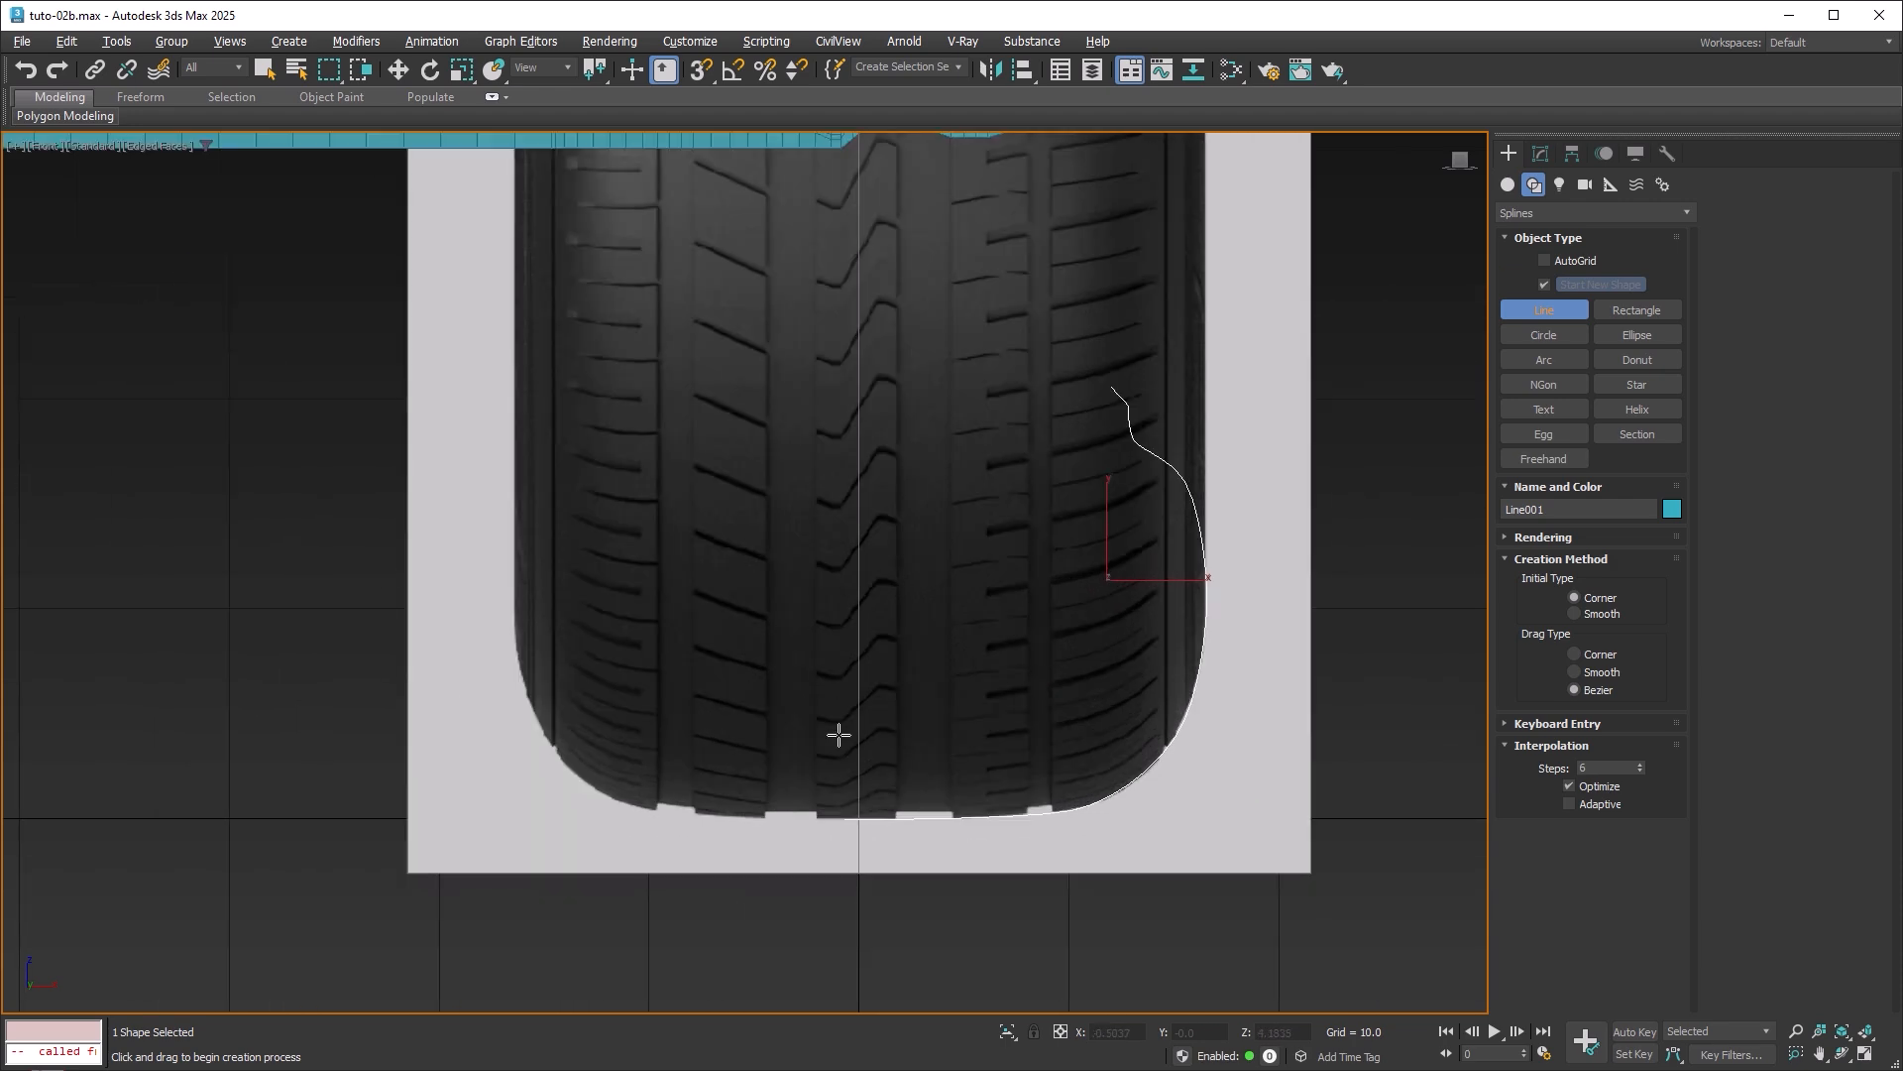
{"action": "middle_click_drag", "start_coordinate": [976, 638], "coordinate": [908, 712]}
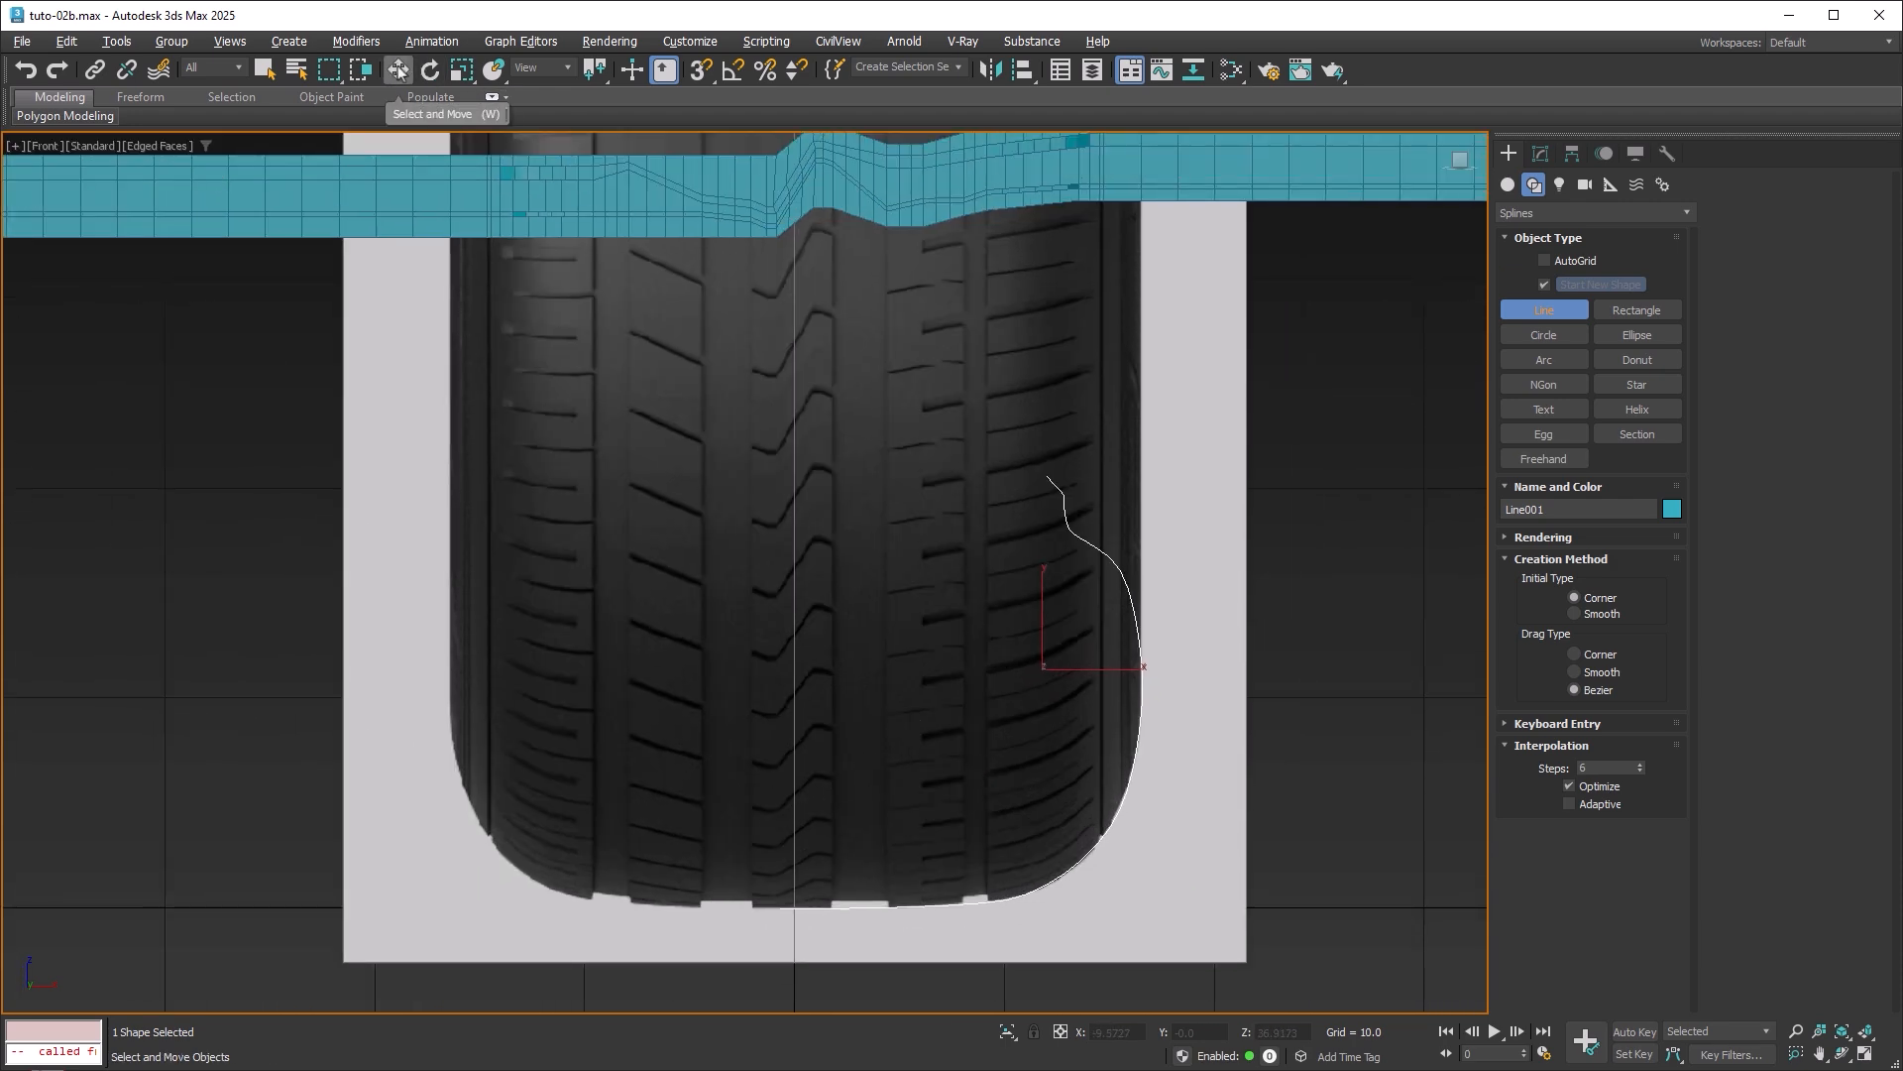
{"action": "left_click", "coordinate": [397, 69]}
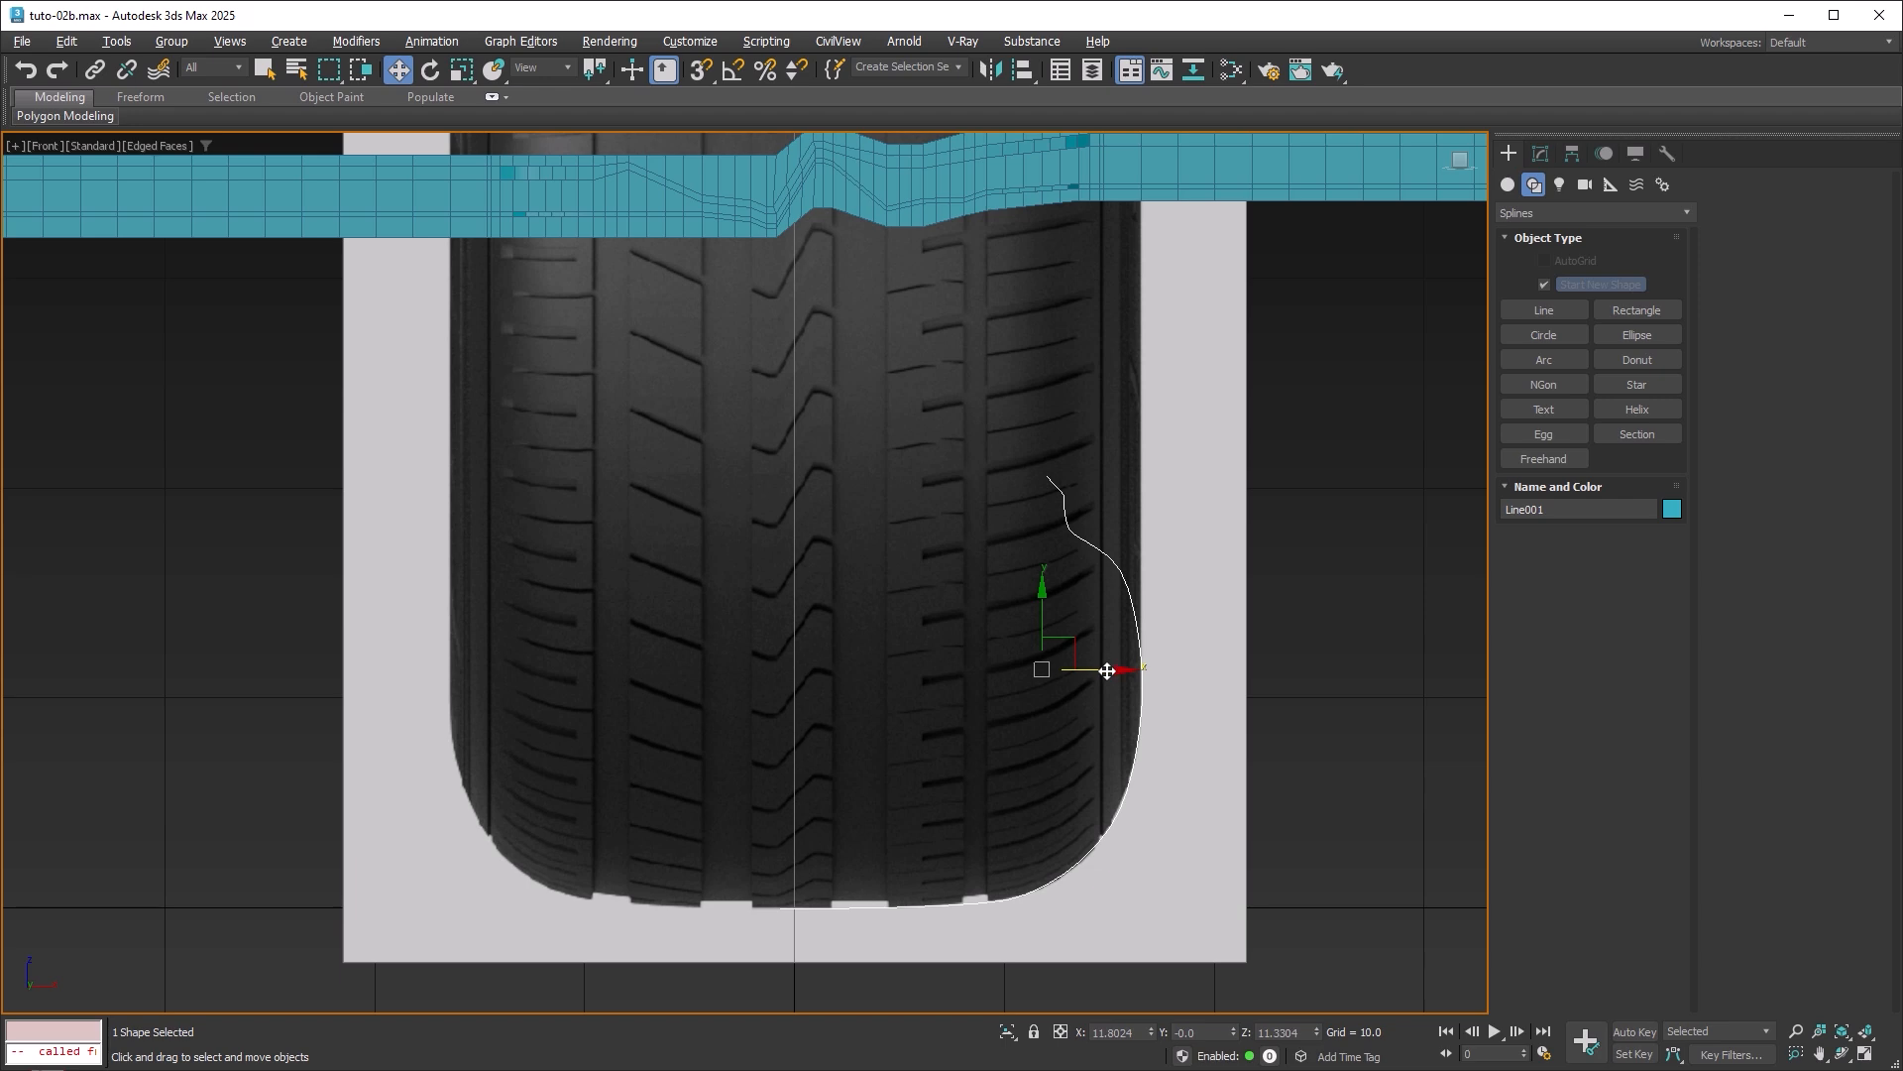
{"action": "left_click_drag", "start_coordinate": [1108, 672], "coordinate": [787, 671], "text": "shift"}
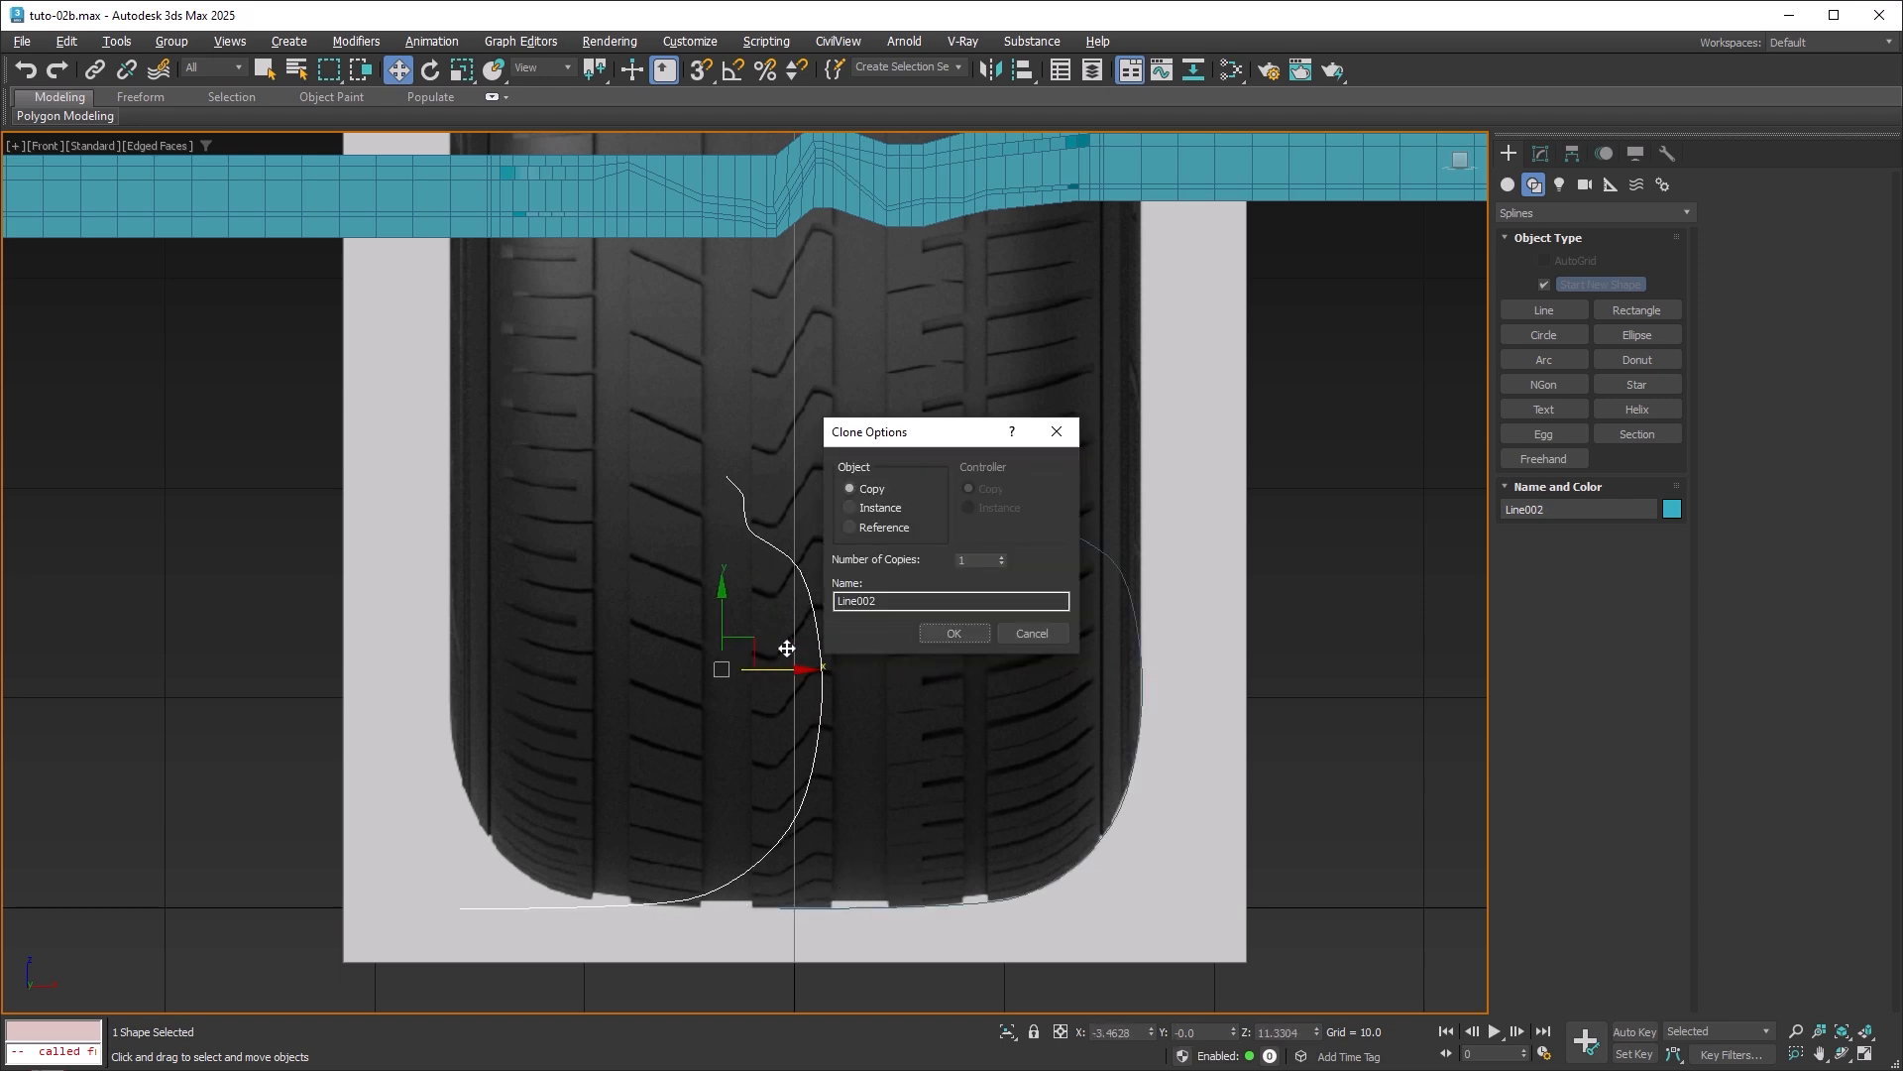
{"action": "left_click", "coordinate": [954, 633]}
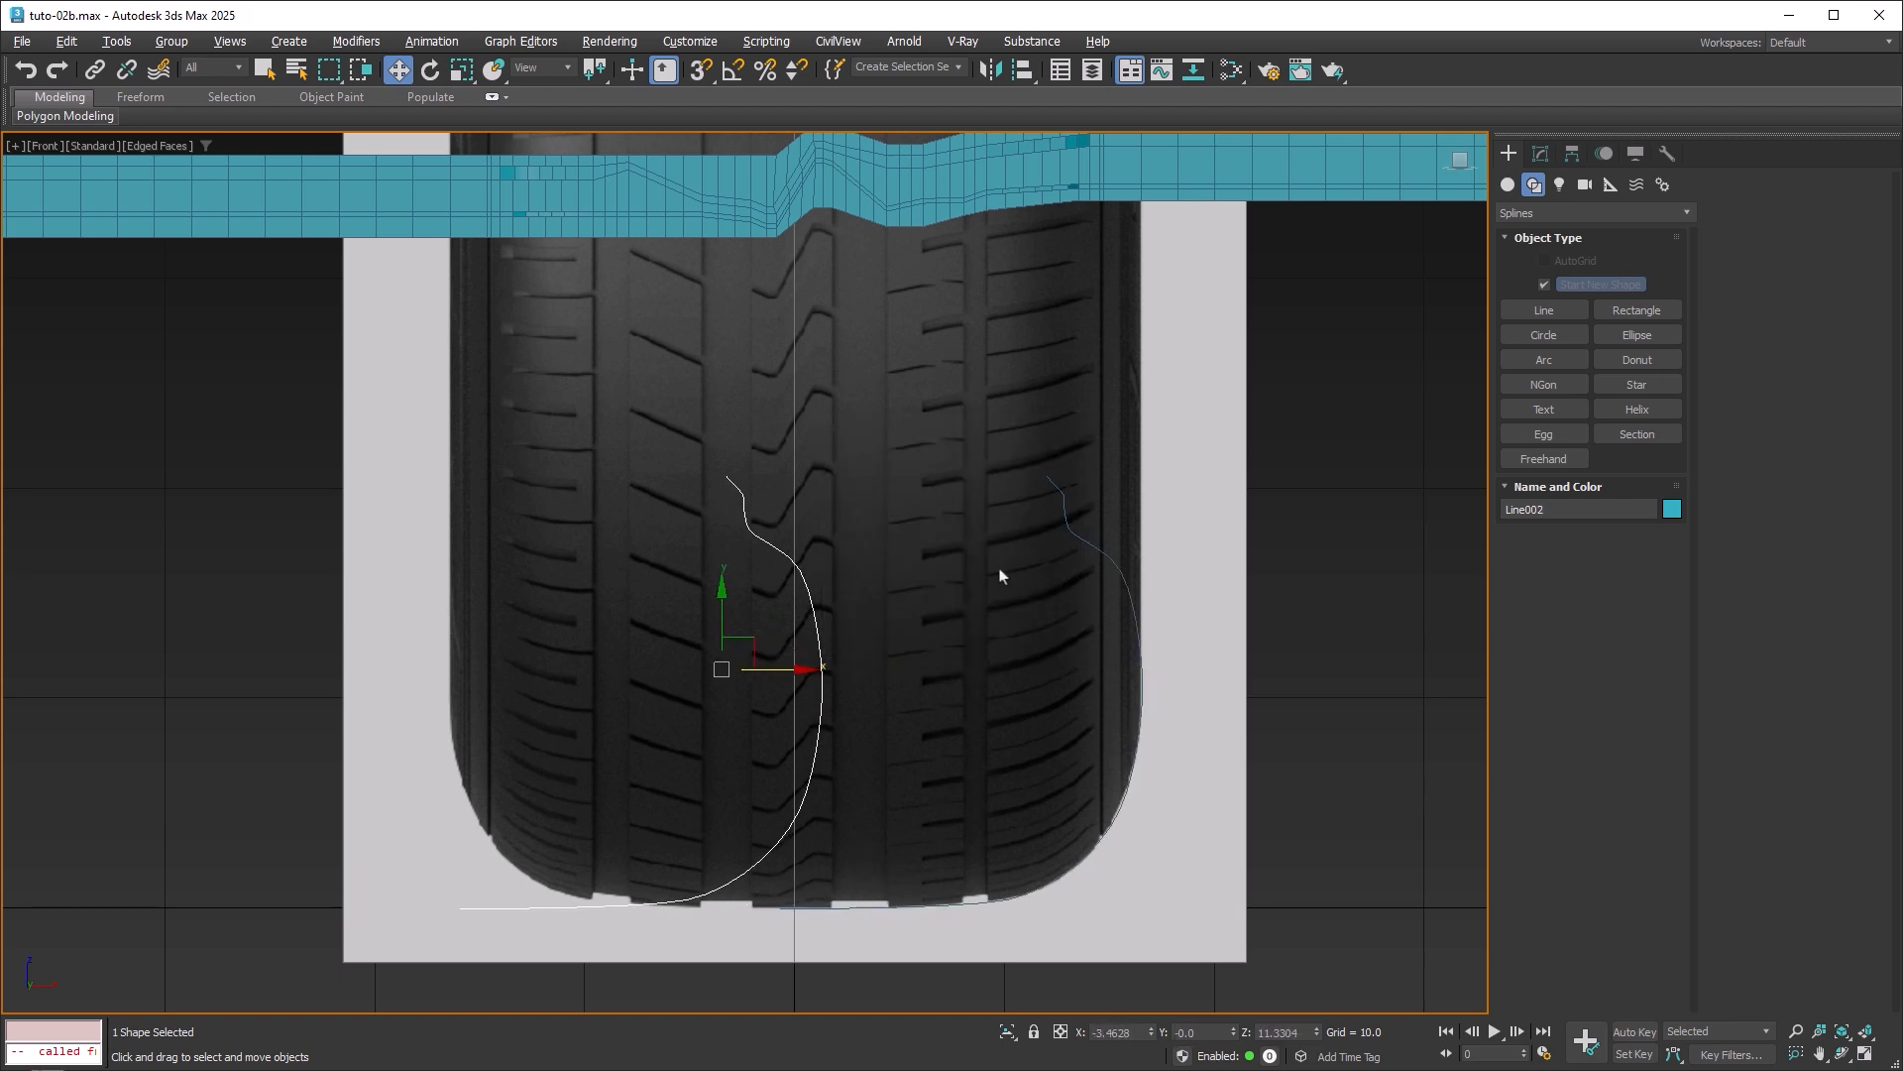
Mirror the copied spline on the X axis without cloning and move it to about X -11.73, matching the tire's left side.
{"action": "left_click", "coordinate": [991, 70]}
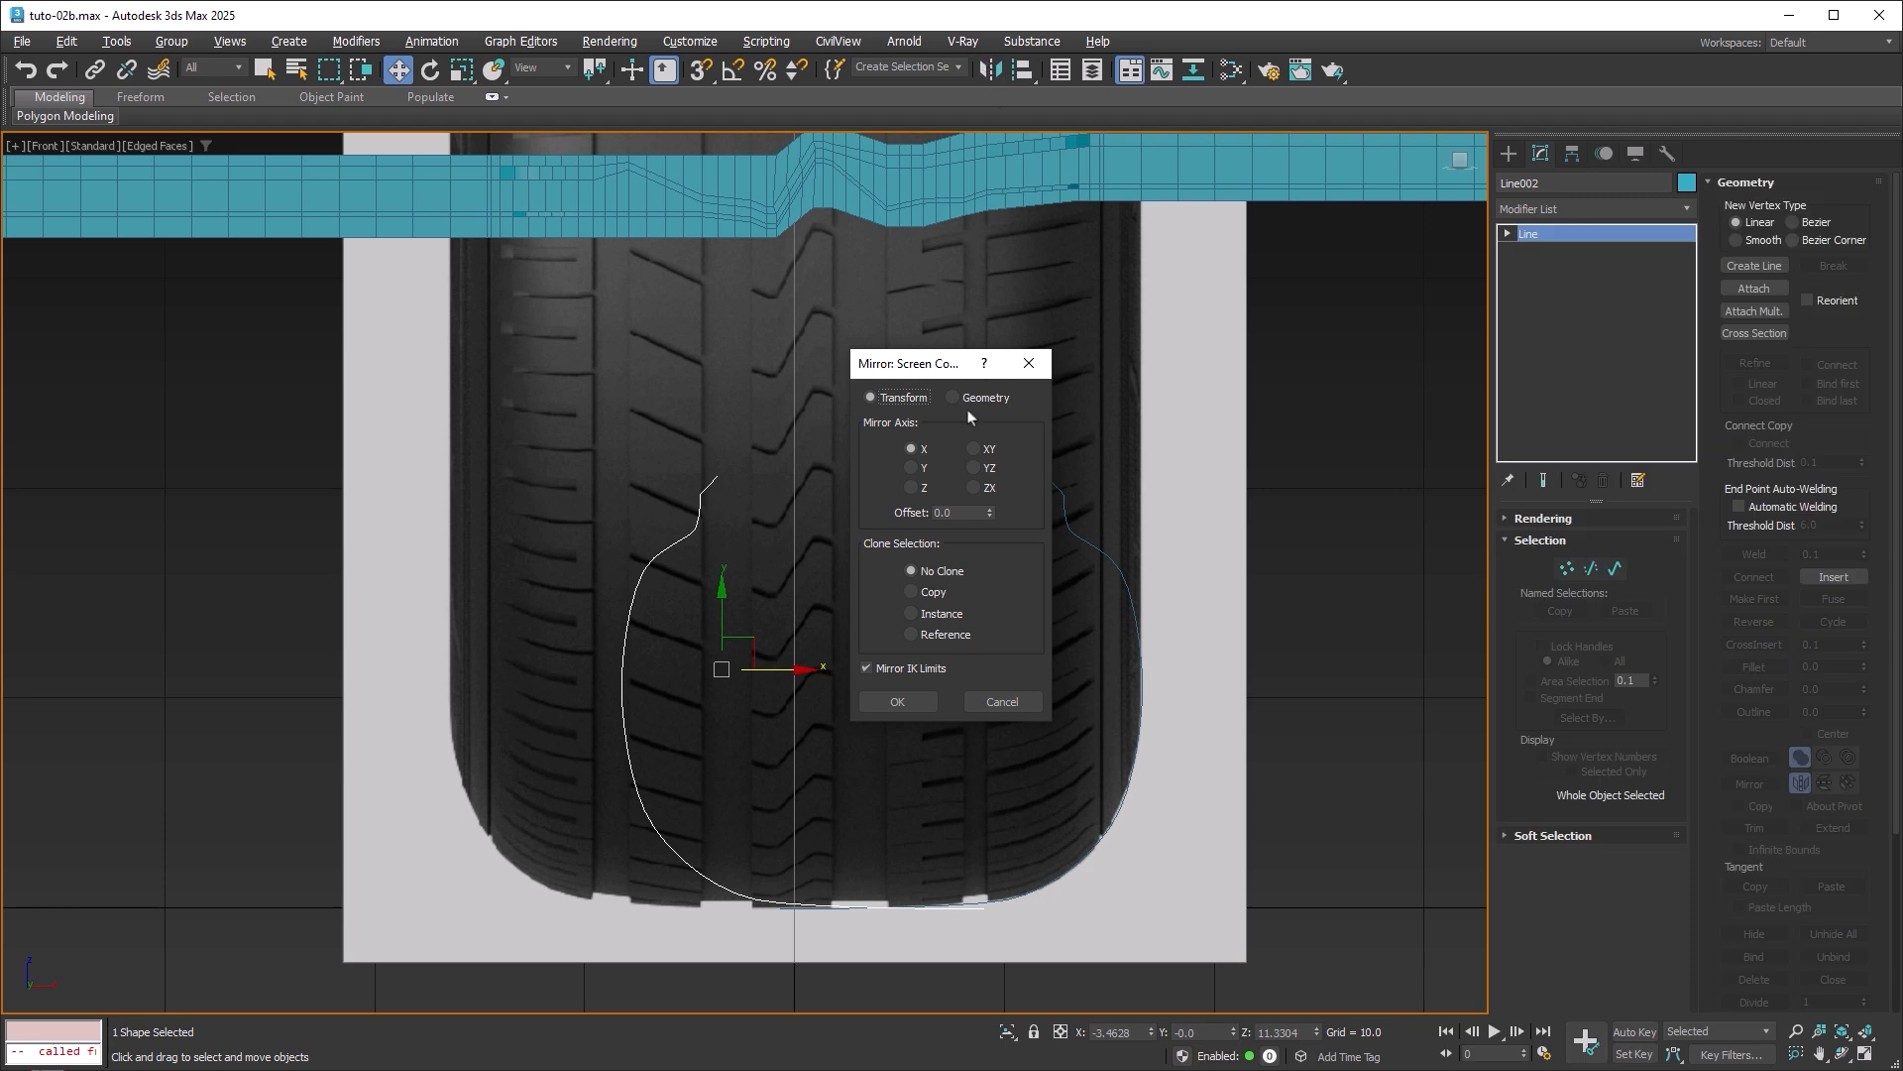
{"action": "left_click", "coordinate": [898, 701]}
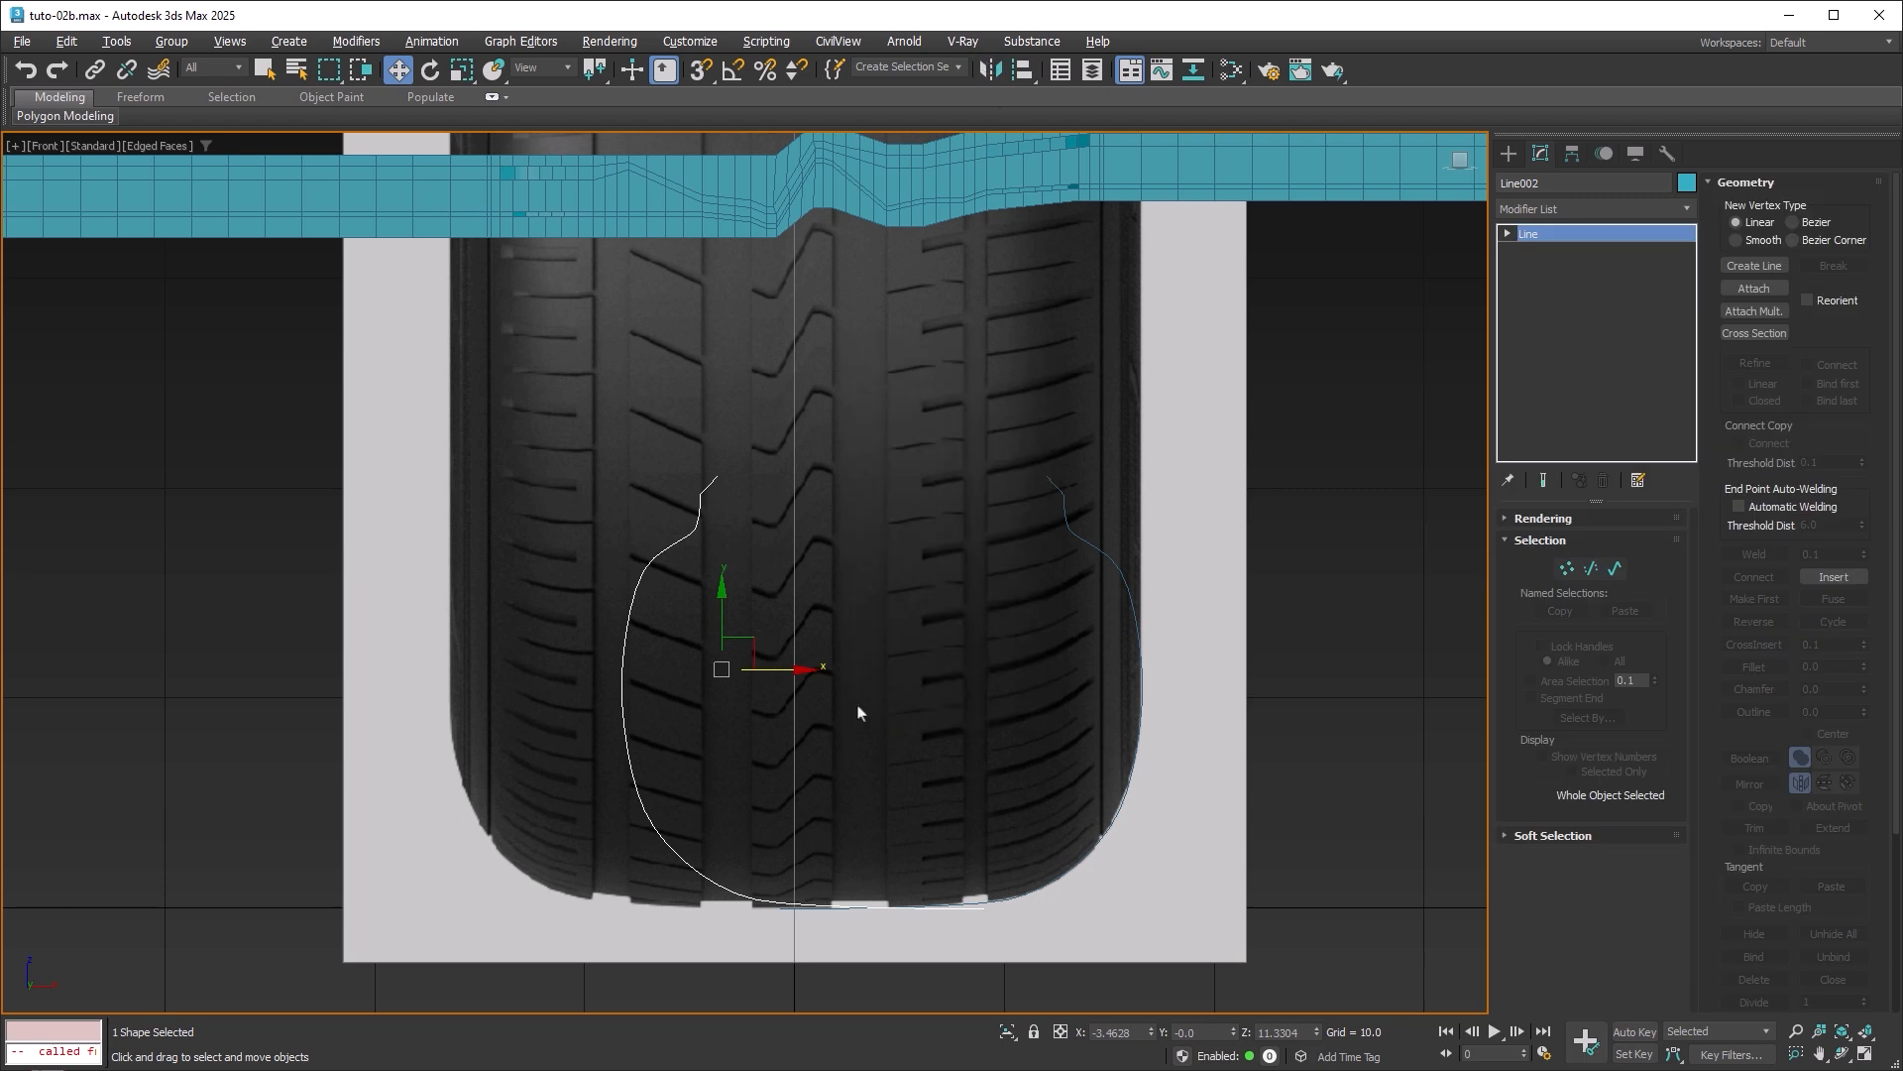
{"action": "left_click_drag", "start_coordinate": [777, 672], "coordinate": [600, 675]}
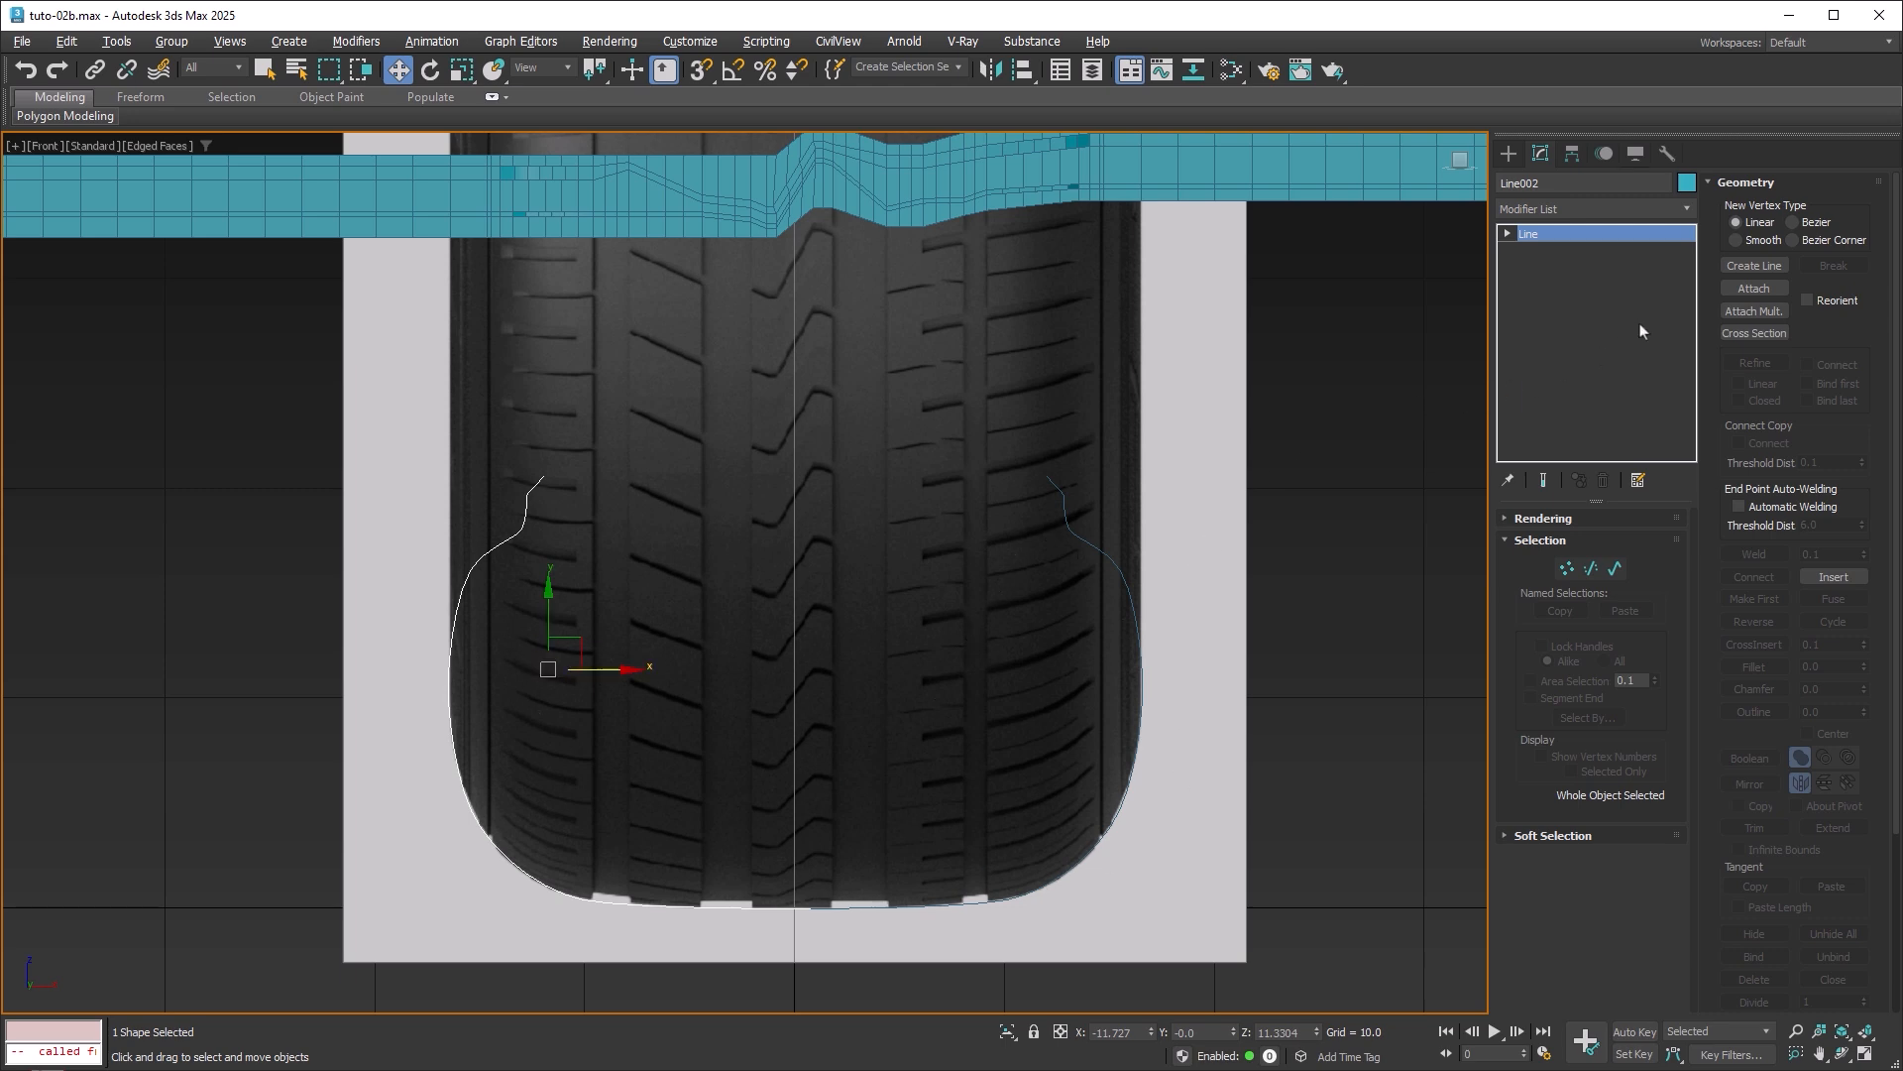
Attach the original right half profile to the mirrored left half.
{"action": "left_click", "coordinate": [1754, 288]}
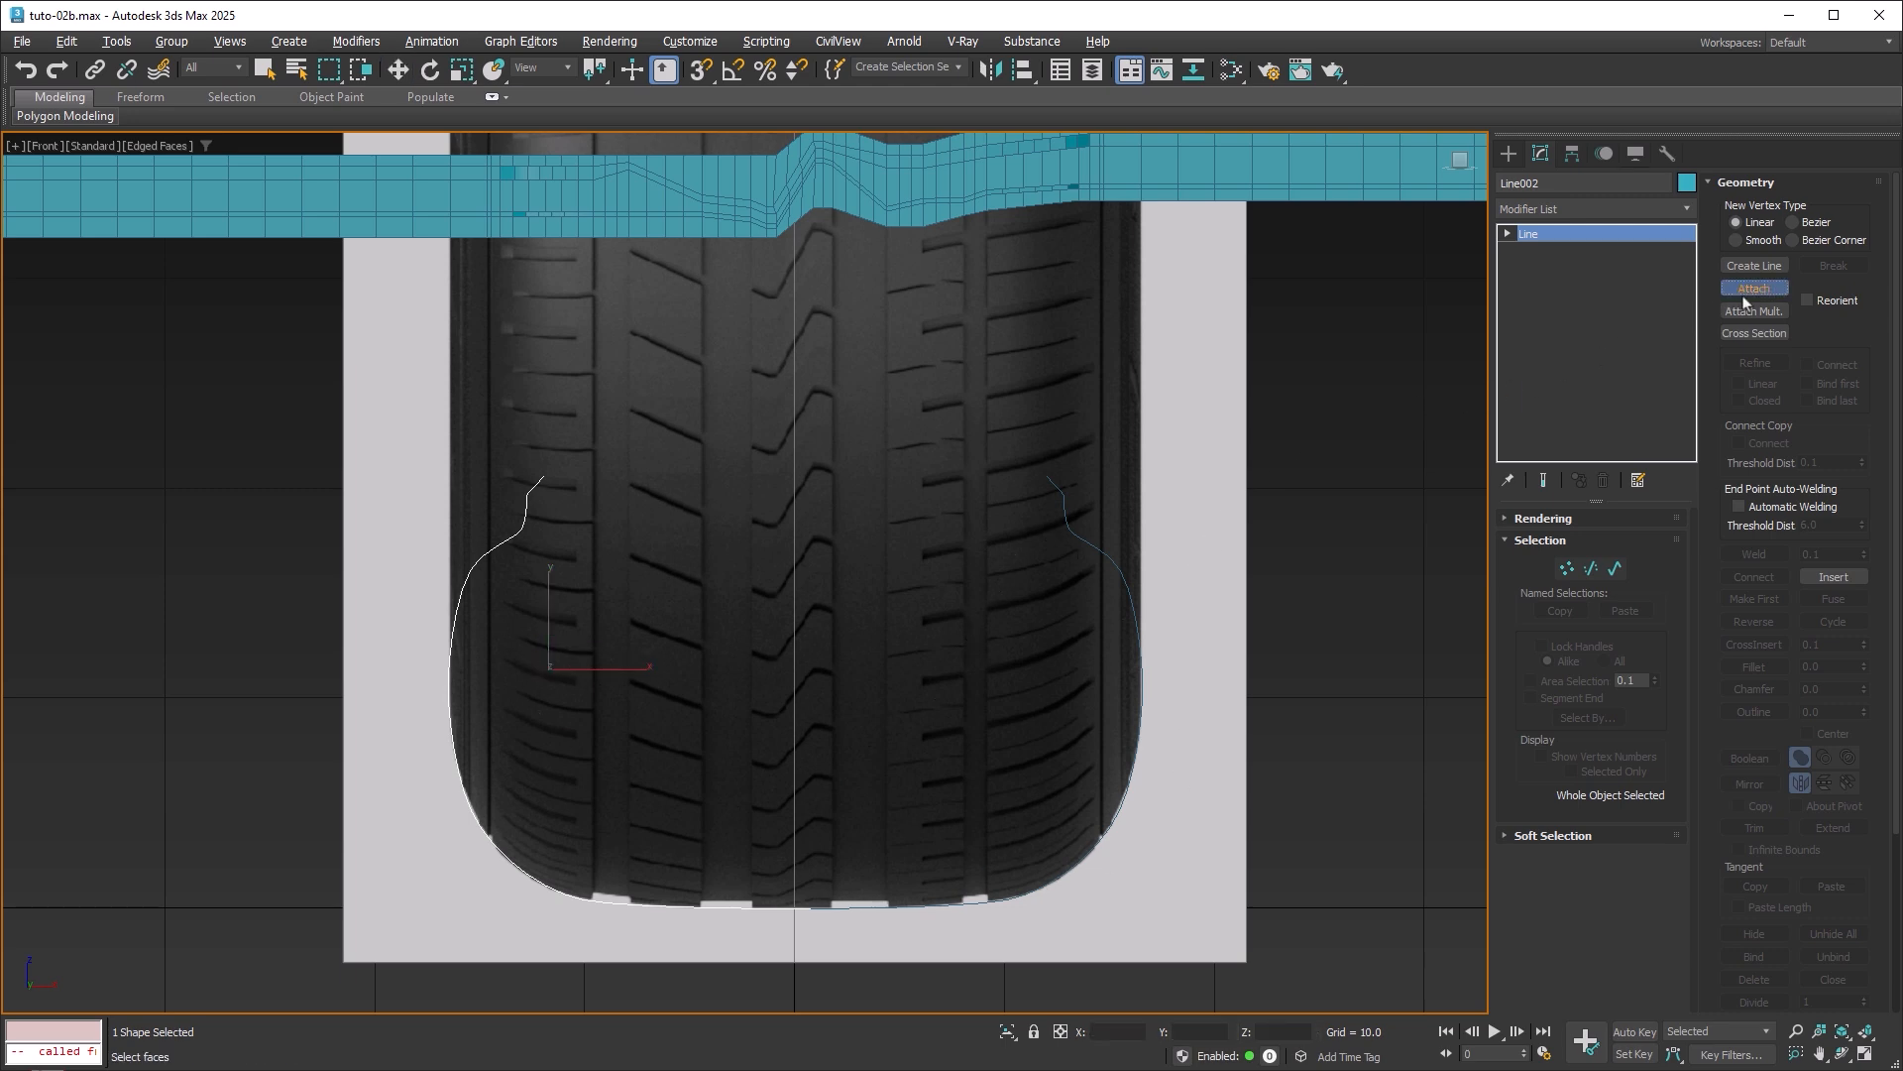
{"action": "left_click", "coordinate": [1119, 566]}
{"action": "right_click", "coordinate": [1137, 565]}
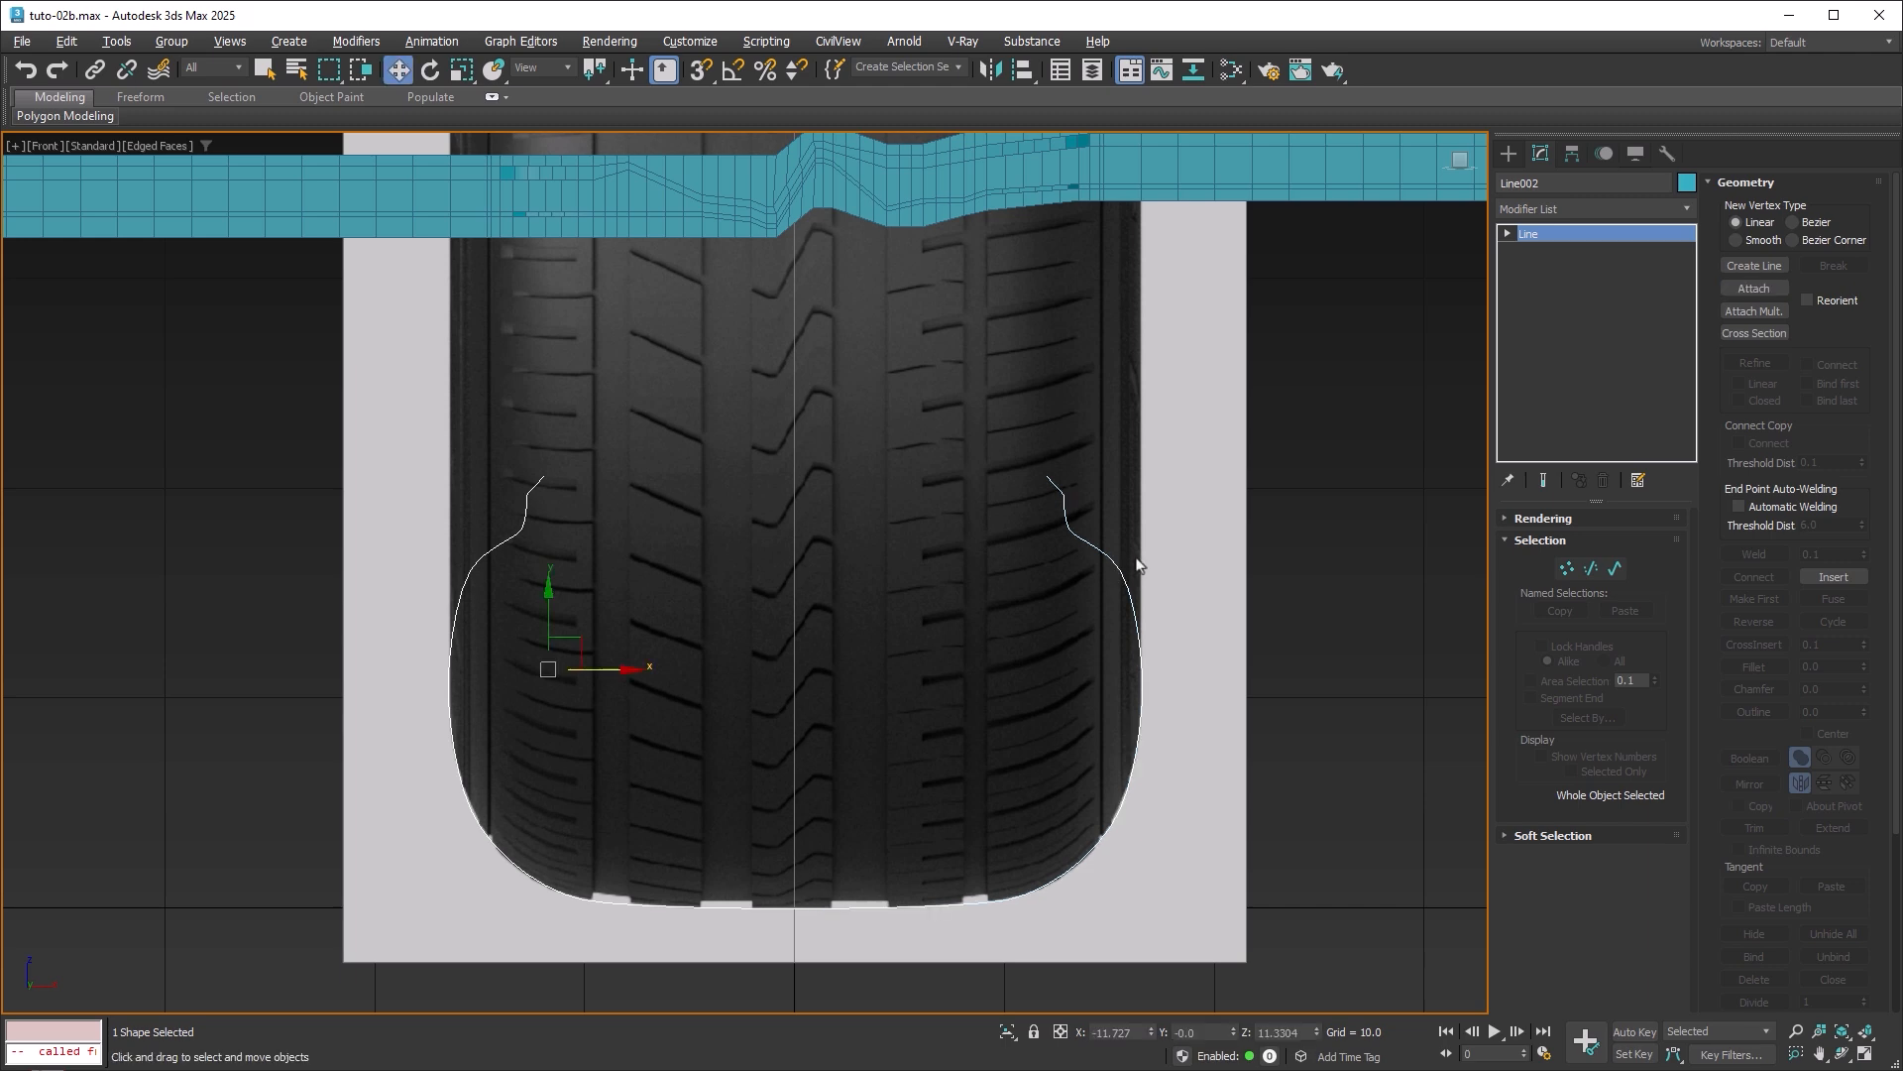
Move the bottom end vertices of both profile halves along X to meet at the vertical centre line.
{"action": "scroll", "coordinate": [972, 731], "scroll_direction": "up", "scroll_amount": 5}
{"action": "scroll", "coordinate": [866, 781], "scroll_direction": "up", "scroll_amount": 2}
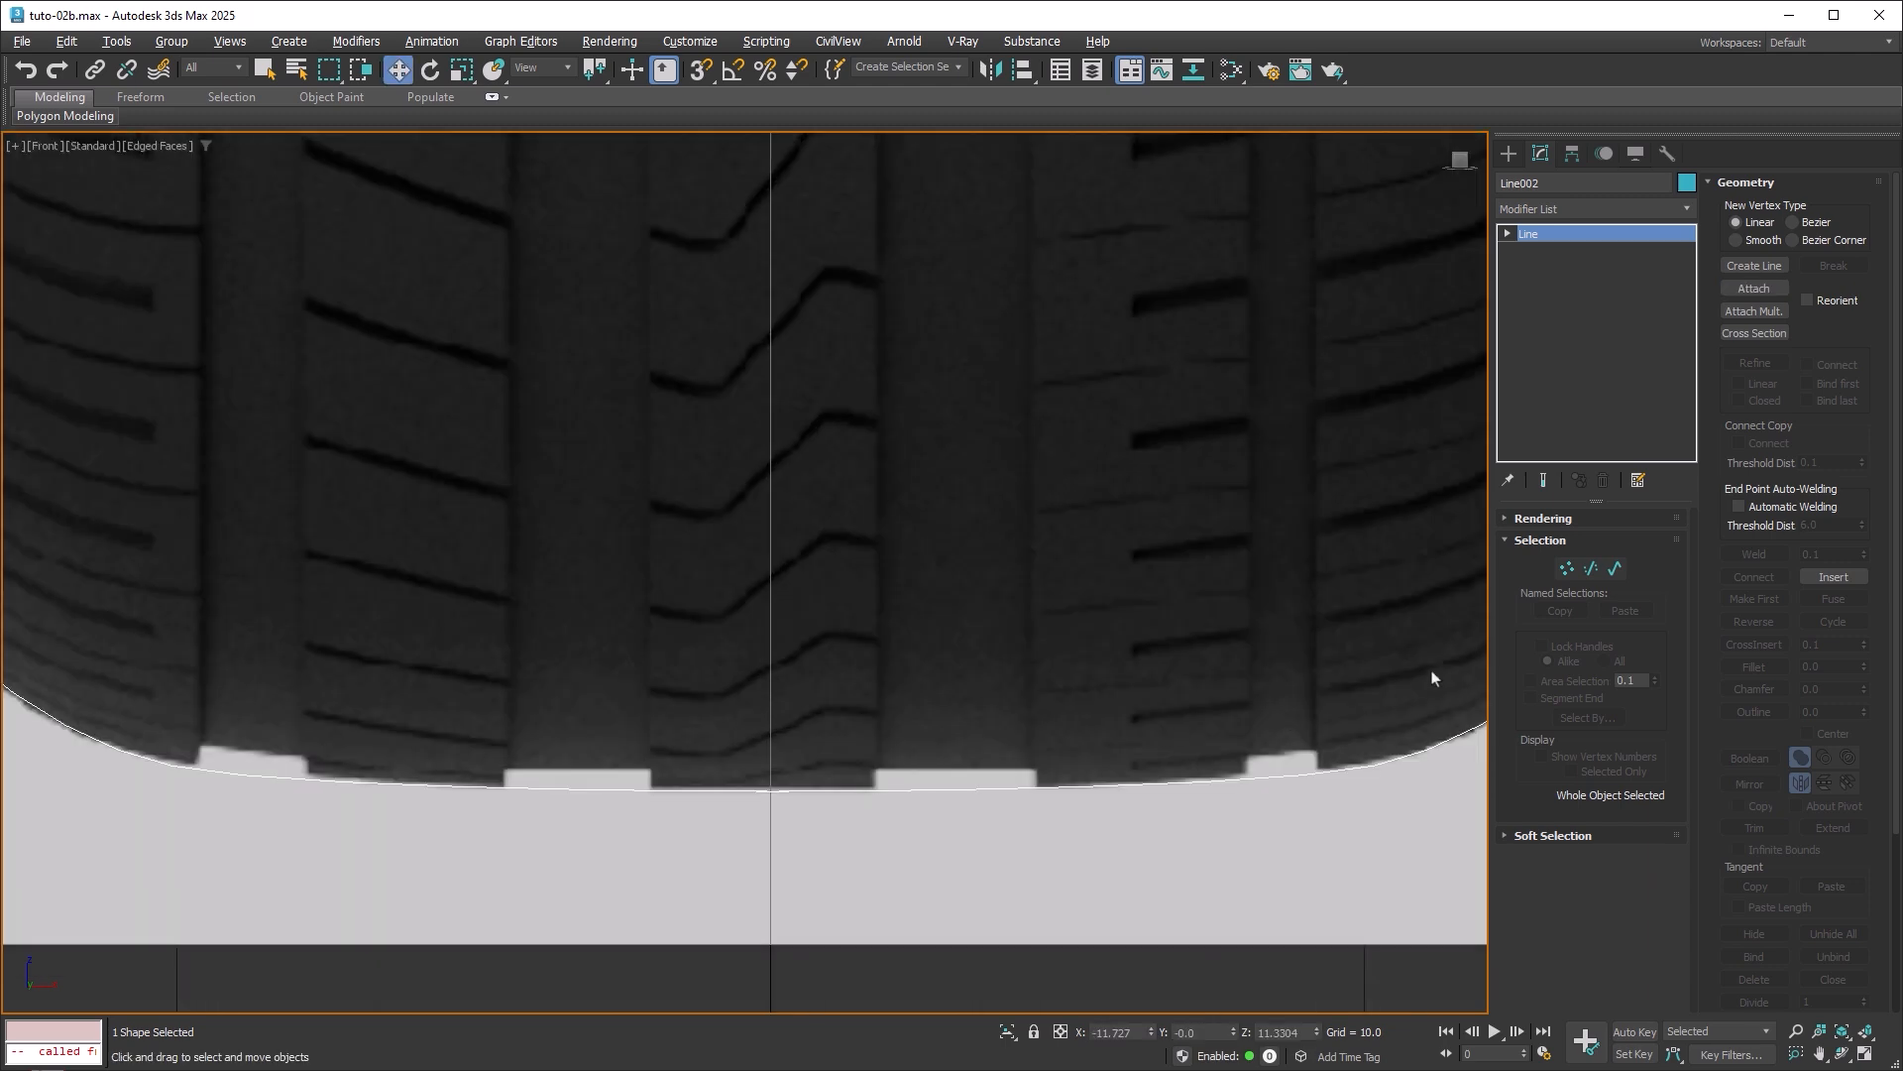
{"action": "left_click", "coordinate": [1565, 570]}
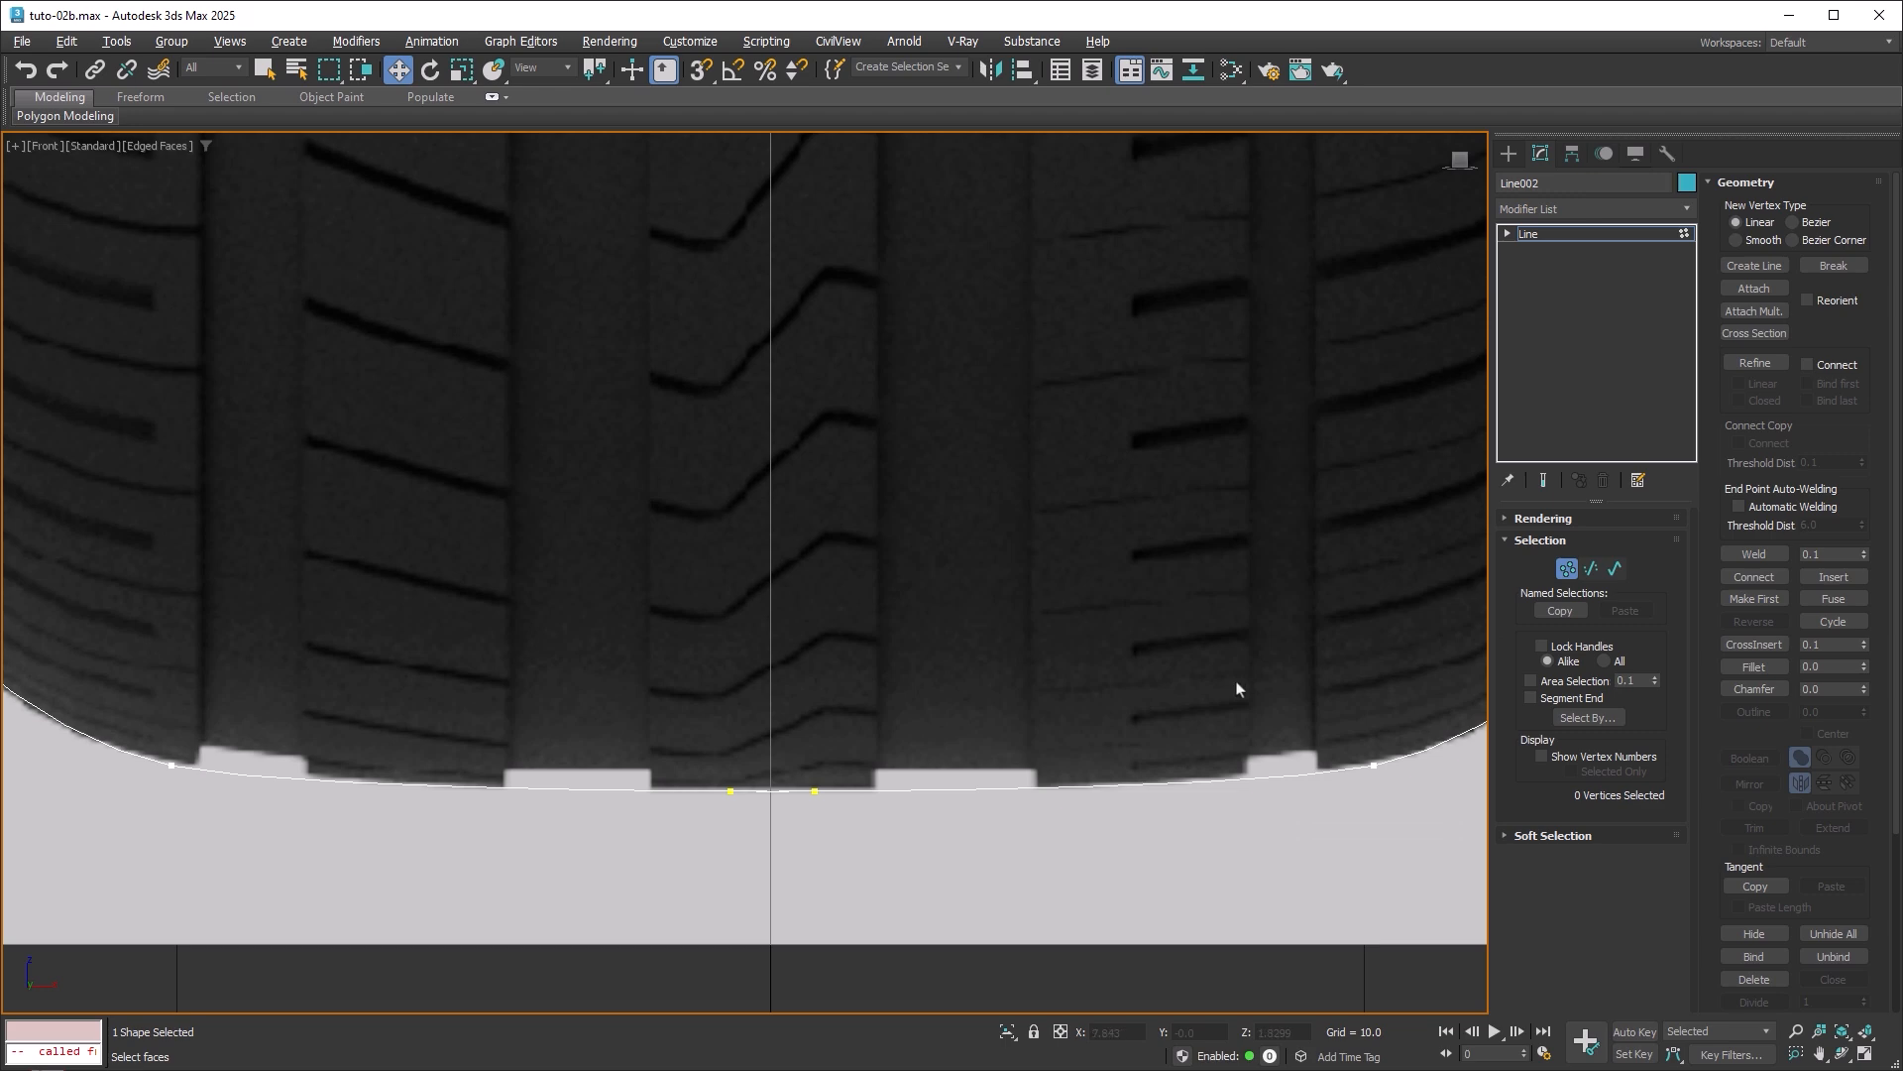
{"action": "scroll", "coordinate": [767, 799], "scroll_direction": "up", "scroll_amount": 6}
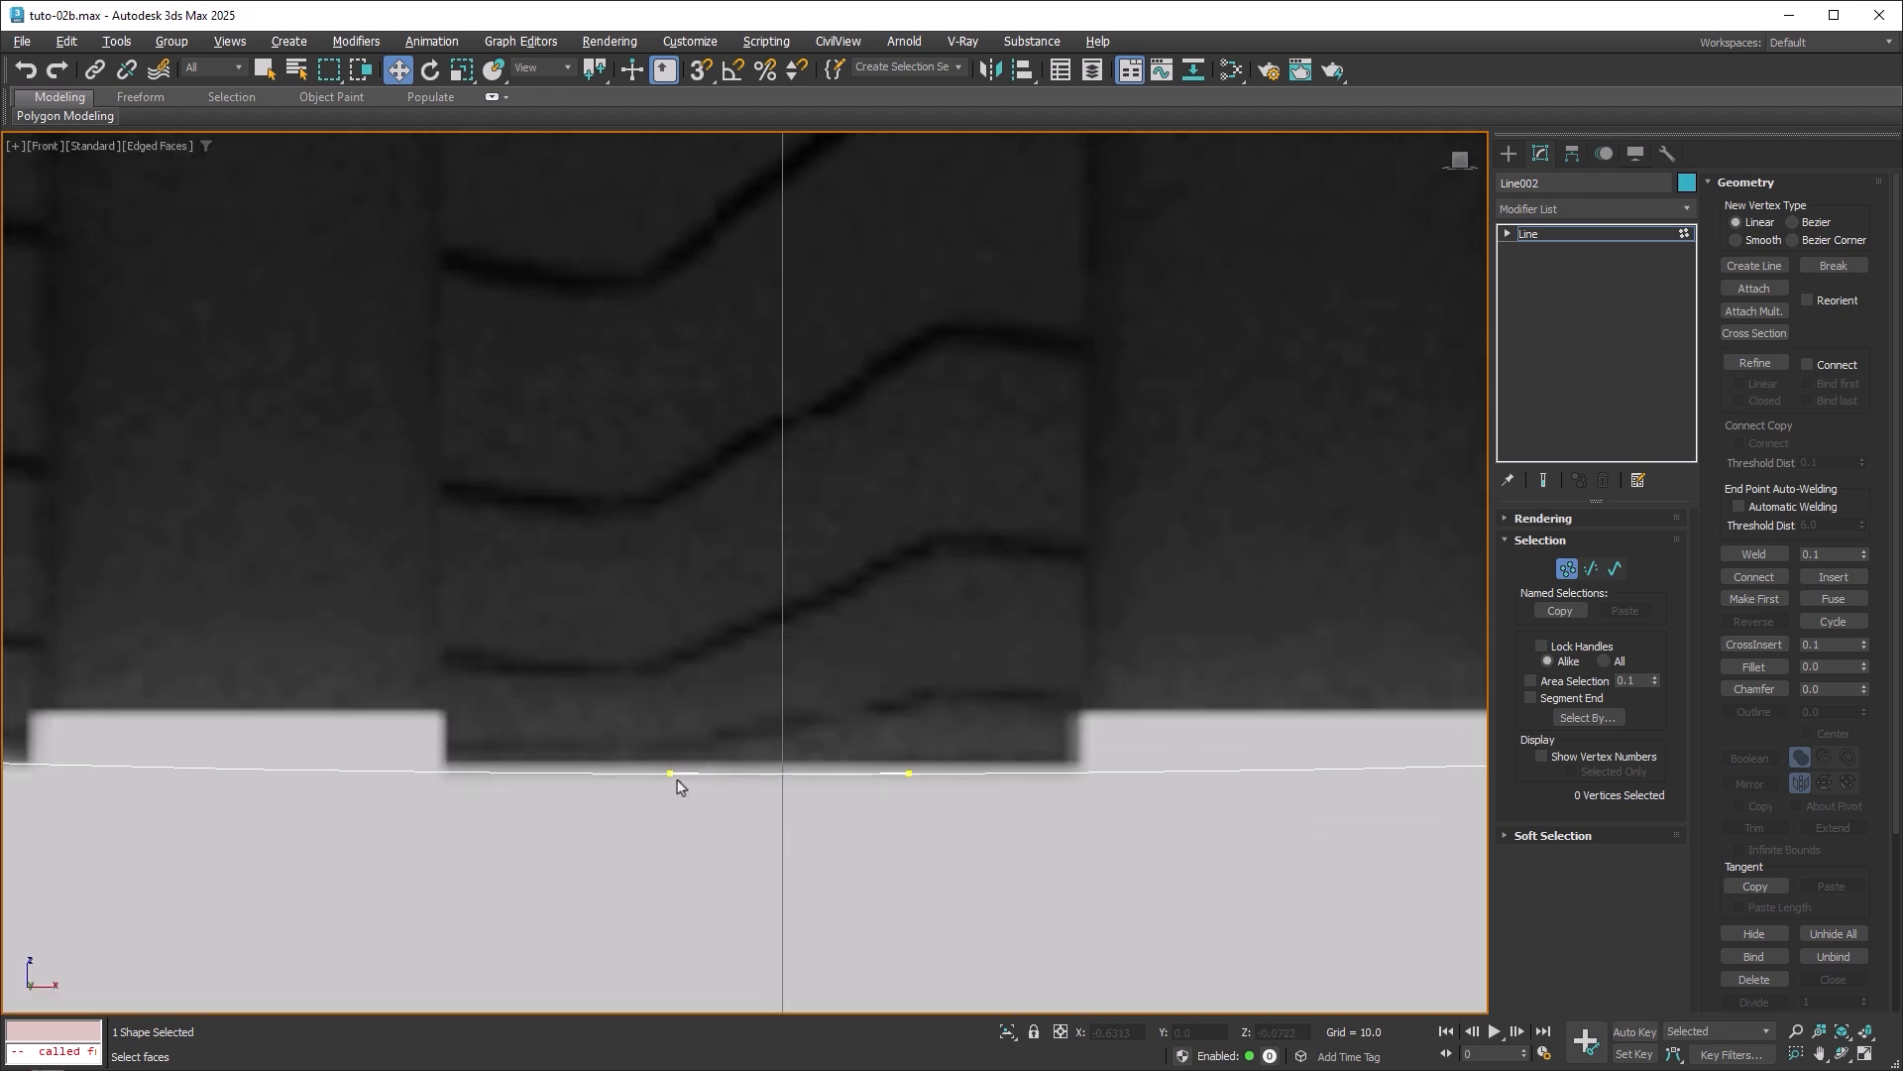
{"action": "left_click", "coordinate": [672, 775]}
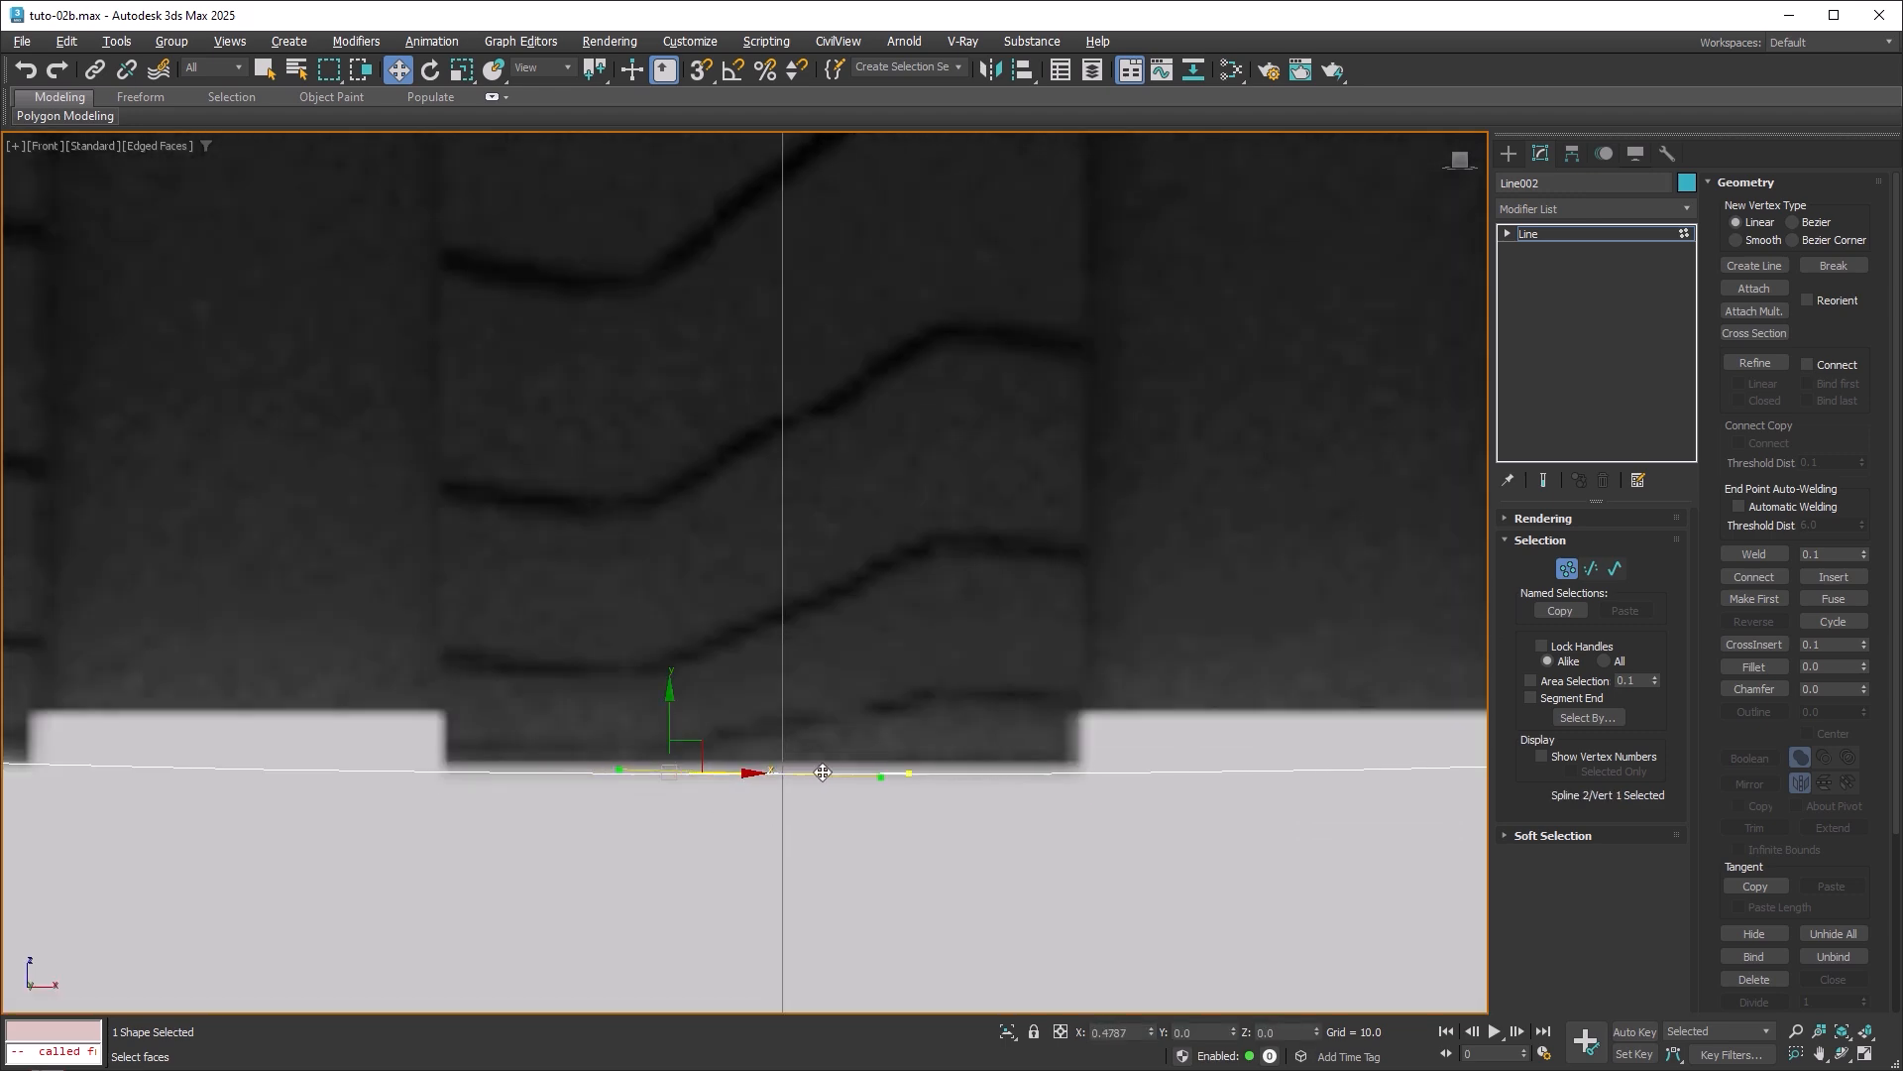
{"action": "left_click_drag", "start_coordinate": [822, 773], "coordinate": [853, 772]}
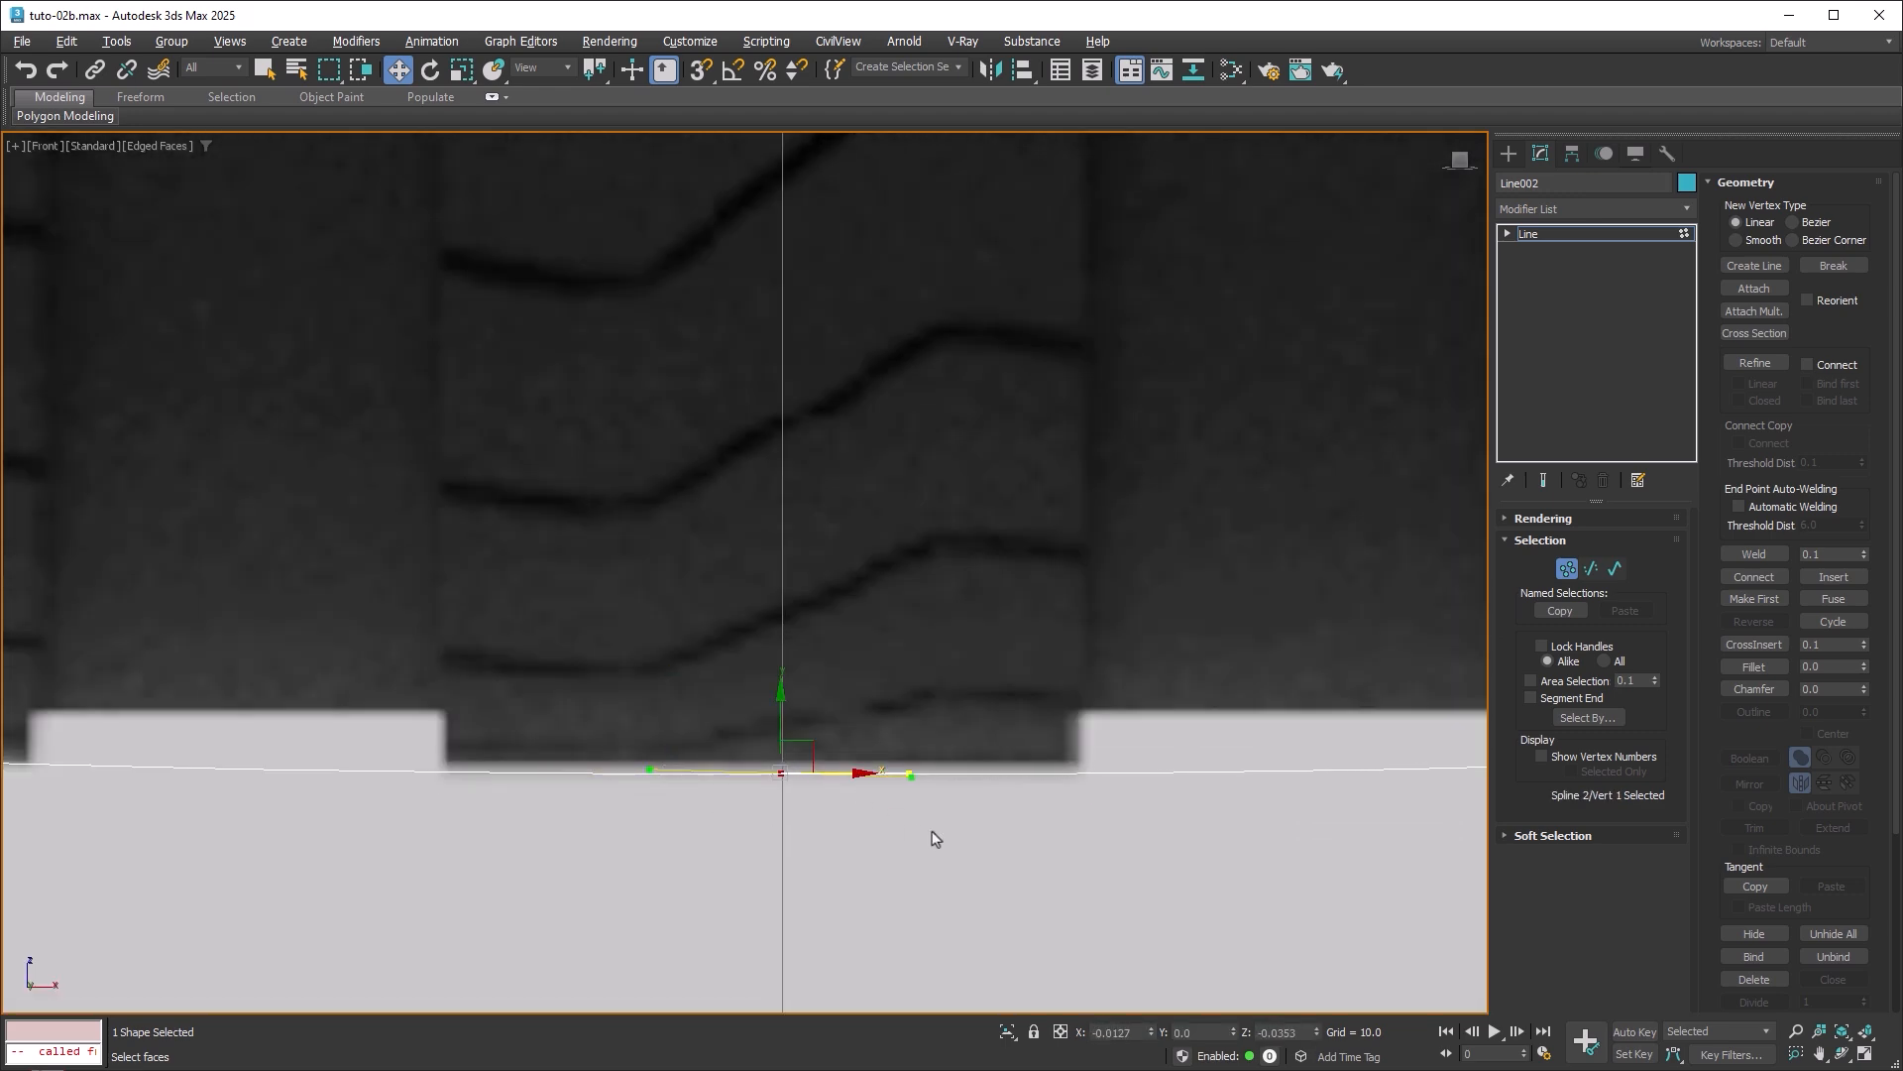
{"action": "left_click", "coordinate": [910, 772]}
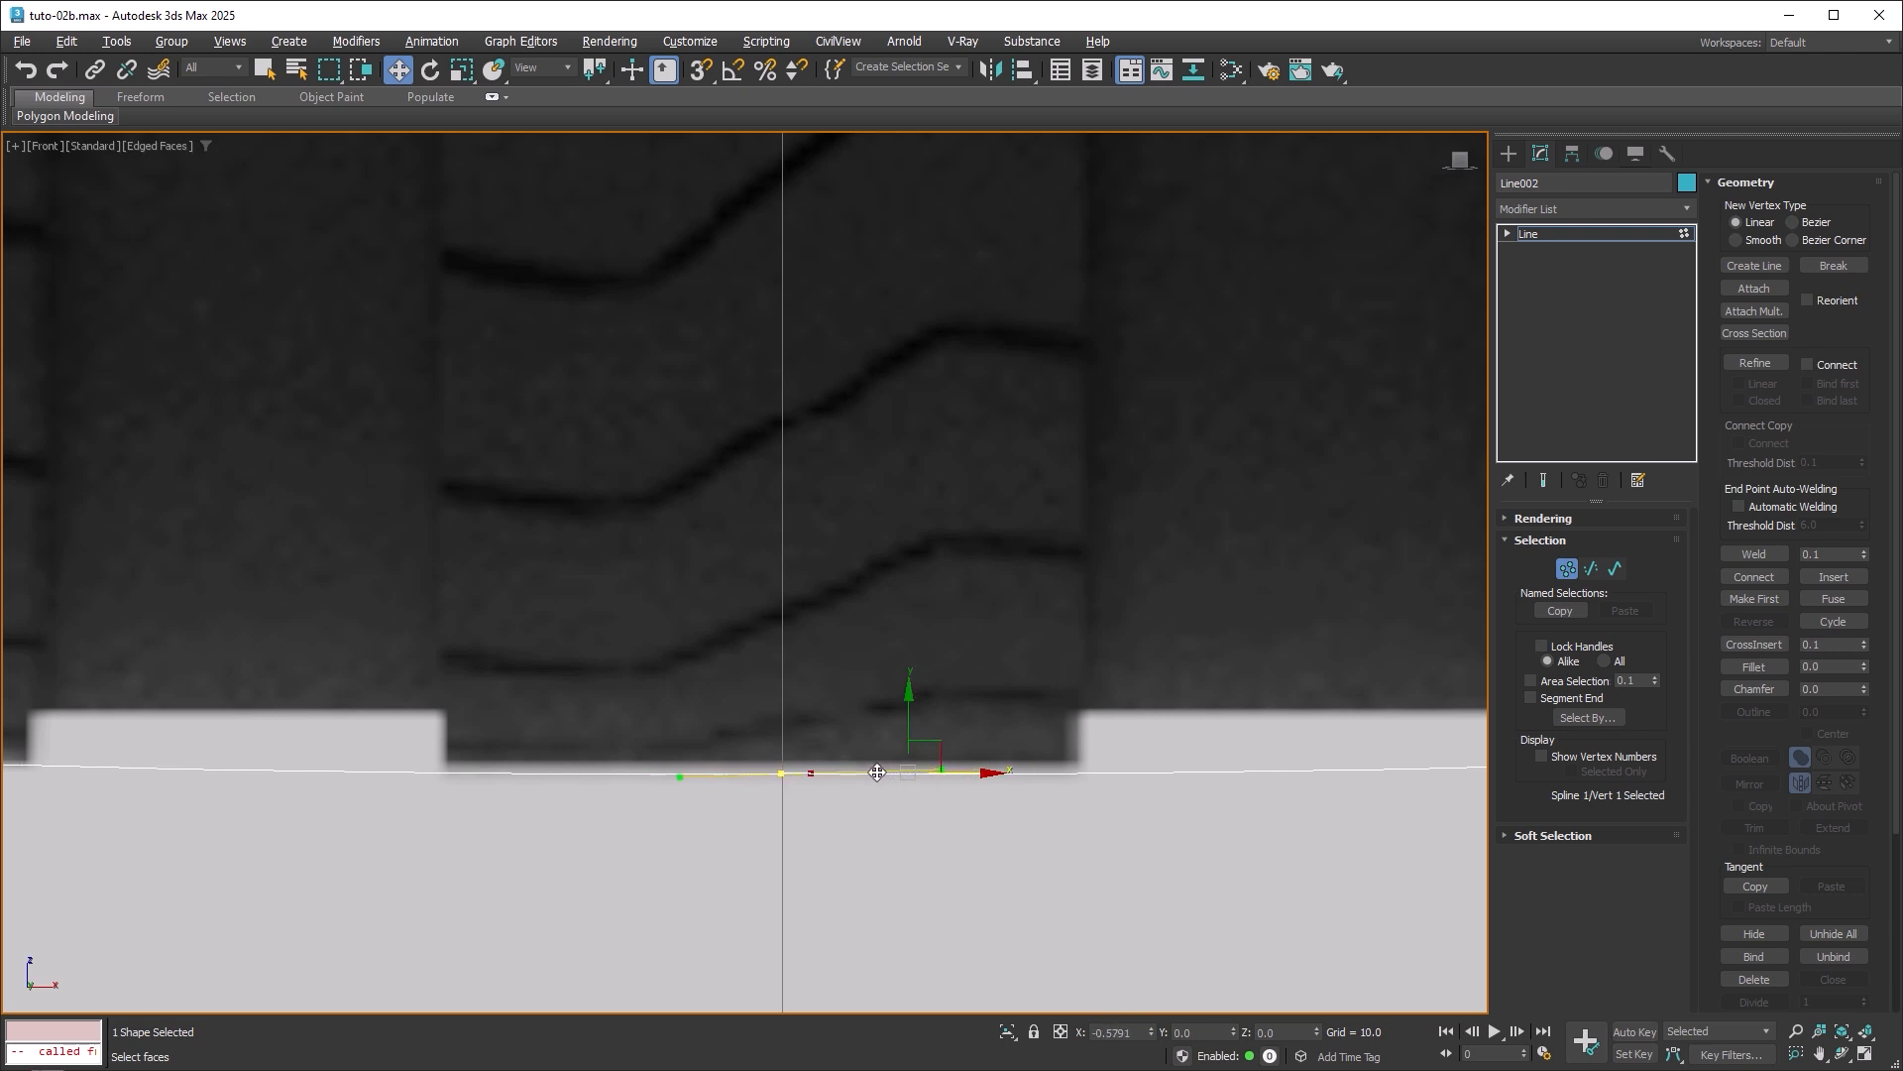
{"action": "left_click_drag", "start_coordinate": [860, 772], "coordinate": [803, 819]}
Weld the two bottom centre vertices with a threshold of 62.1 and return to object level.
{"action": "left_click_drag", "start_coordinate": [823, 745], "coordinate": [824, 746]}
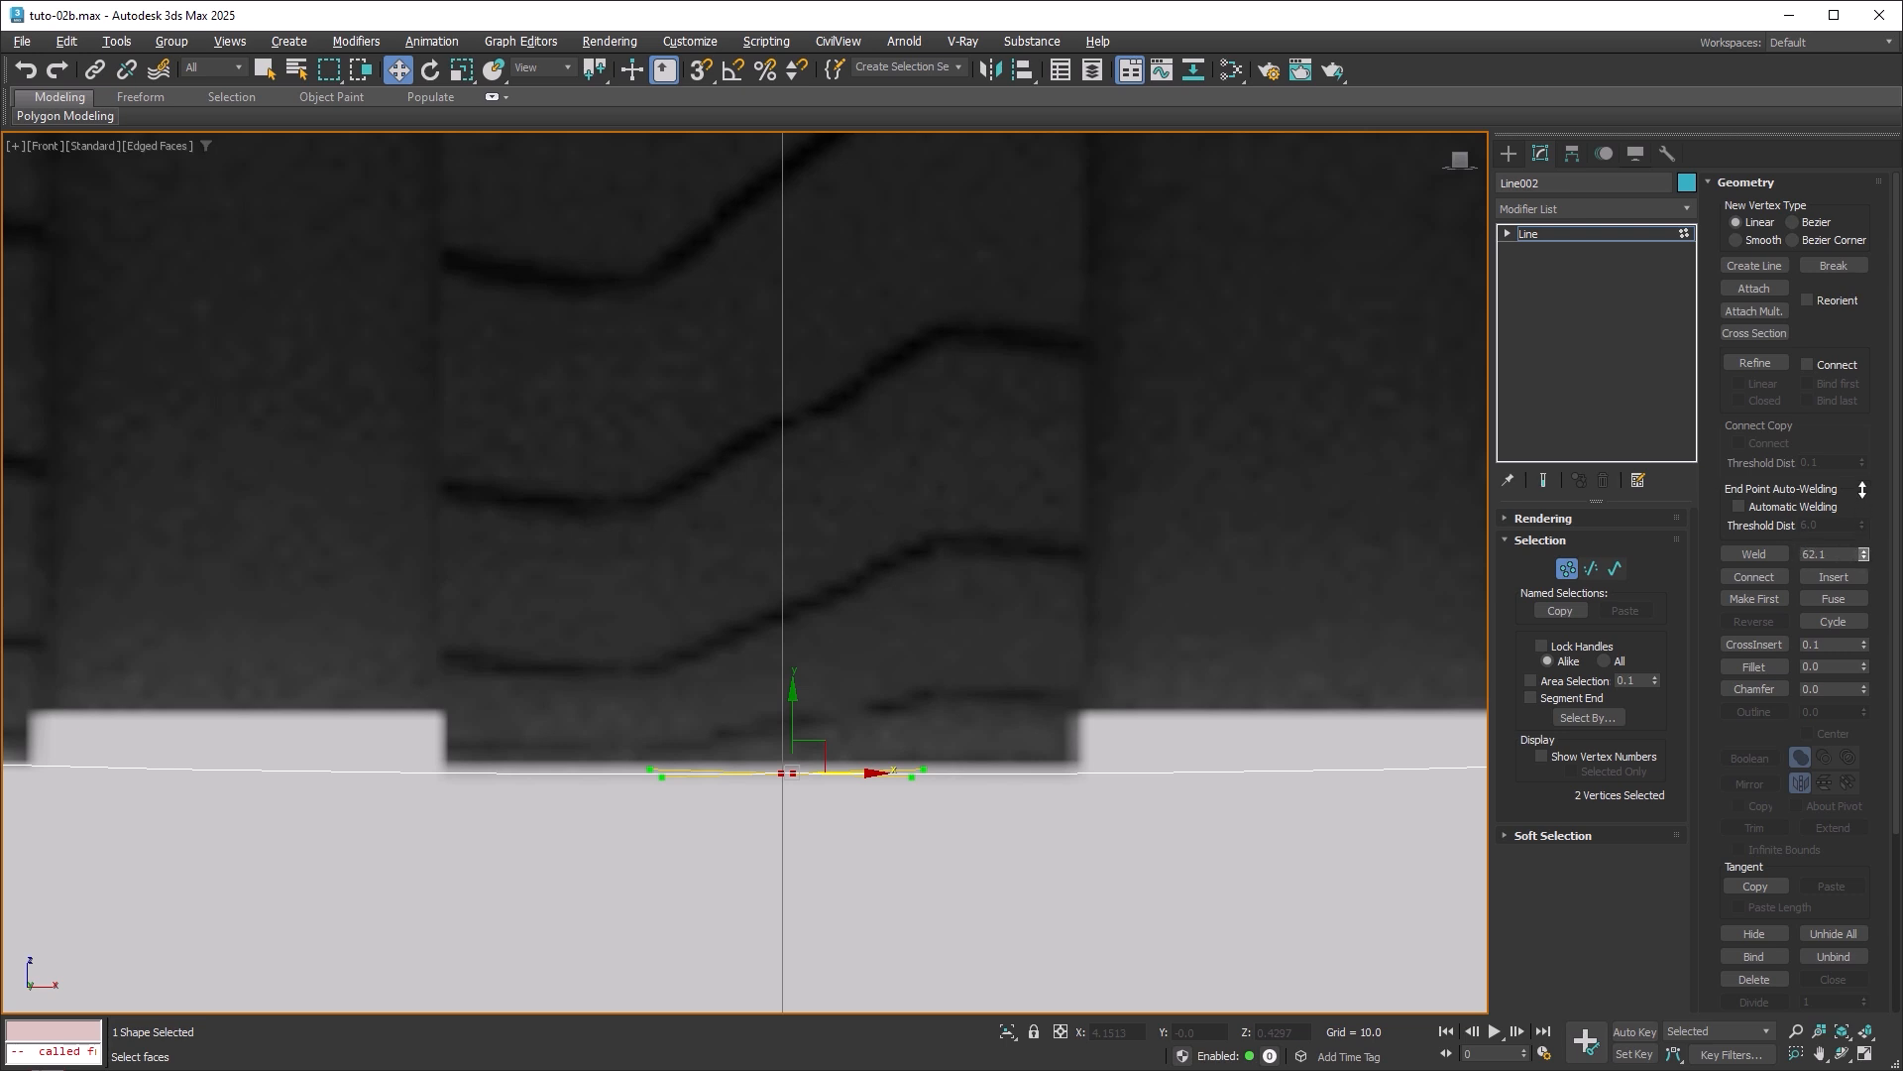
{"action": "left_click", "coordinate": [1755, 553]}
{"action": "scroll", "coordinate": [793, 771], "scroll_direction": "up", "scroll_amount": 5}
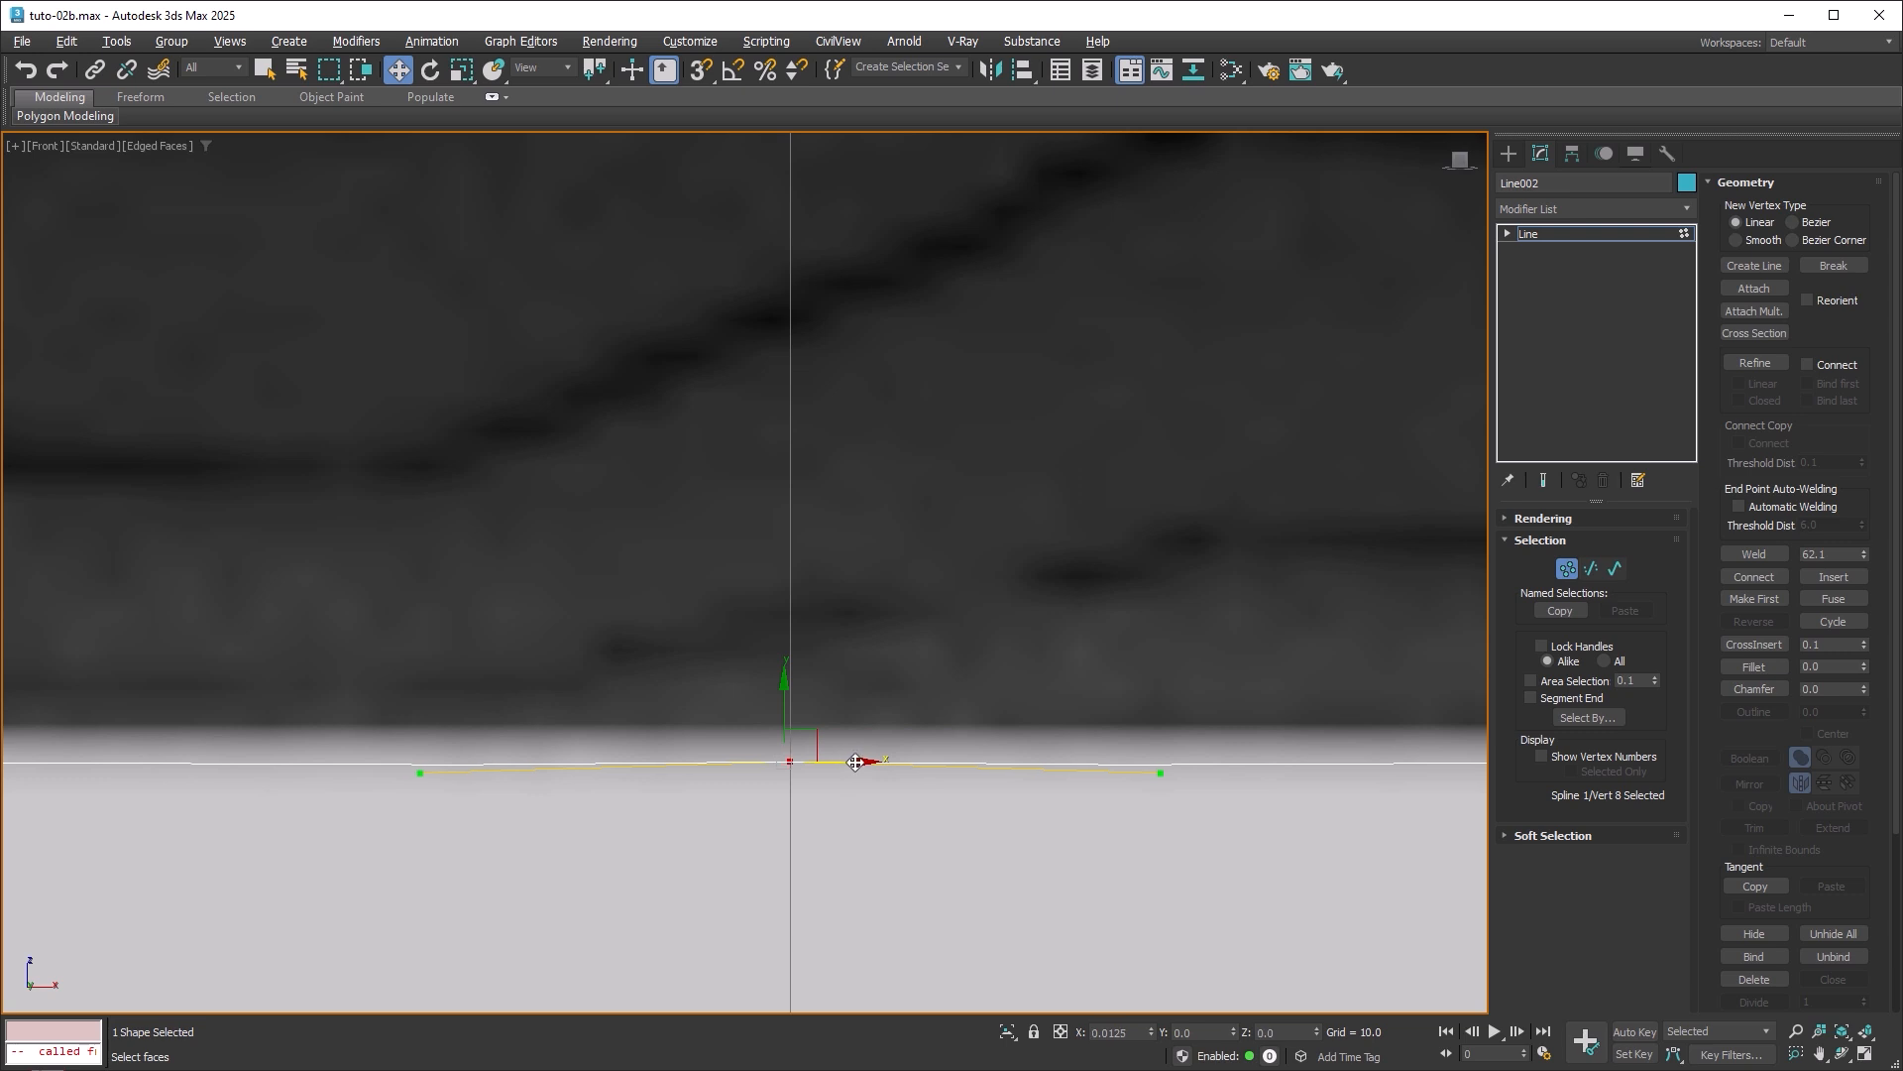
{"action": "scroll", "coordinate": [850, 765], "scroll_direction": "down", "scroll_amount": 6}
{"action": "scroll", "coordinate": [1020, 526], "scroll_direction": "down", "scroll_amount": 3}
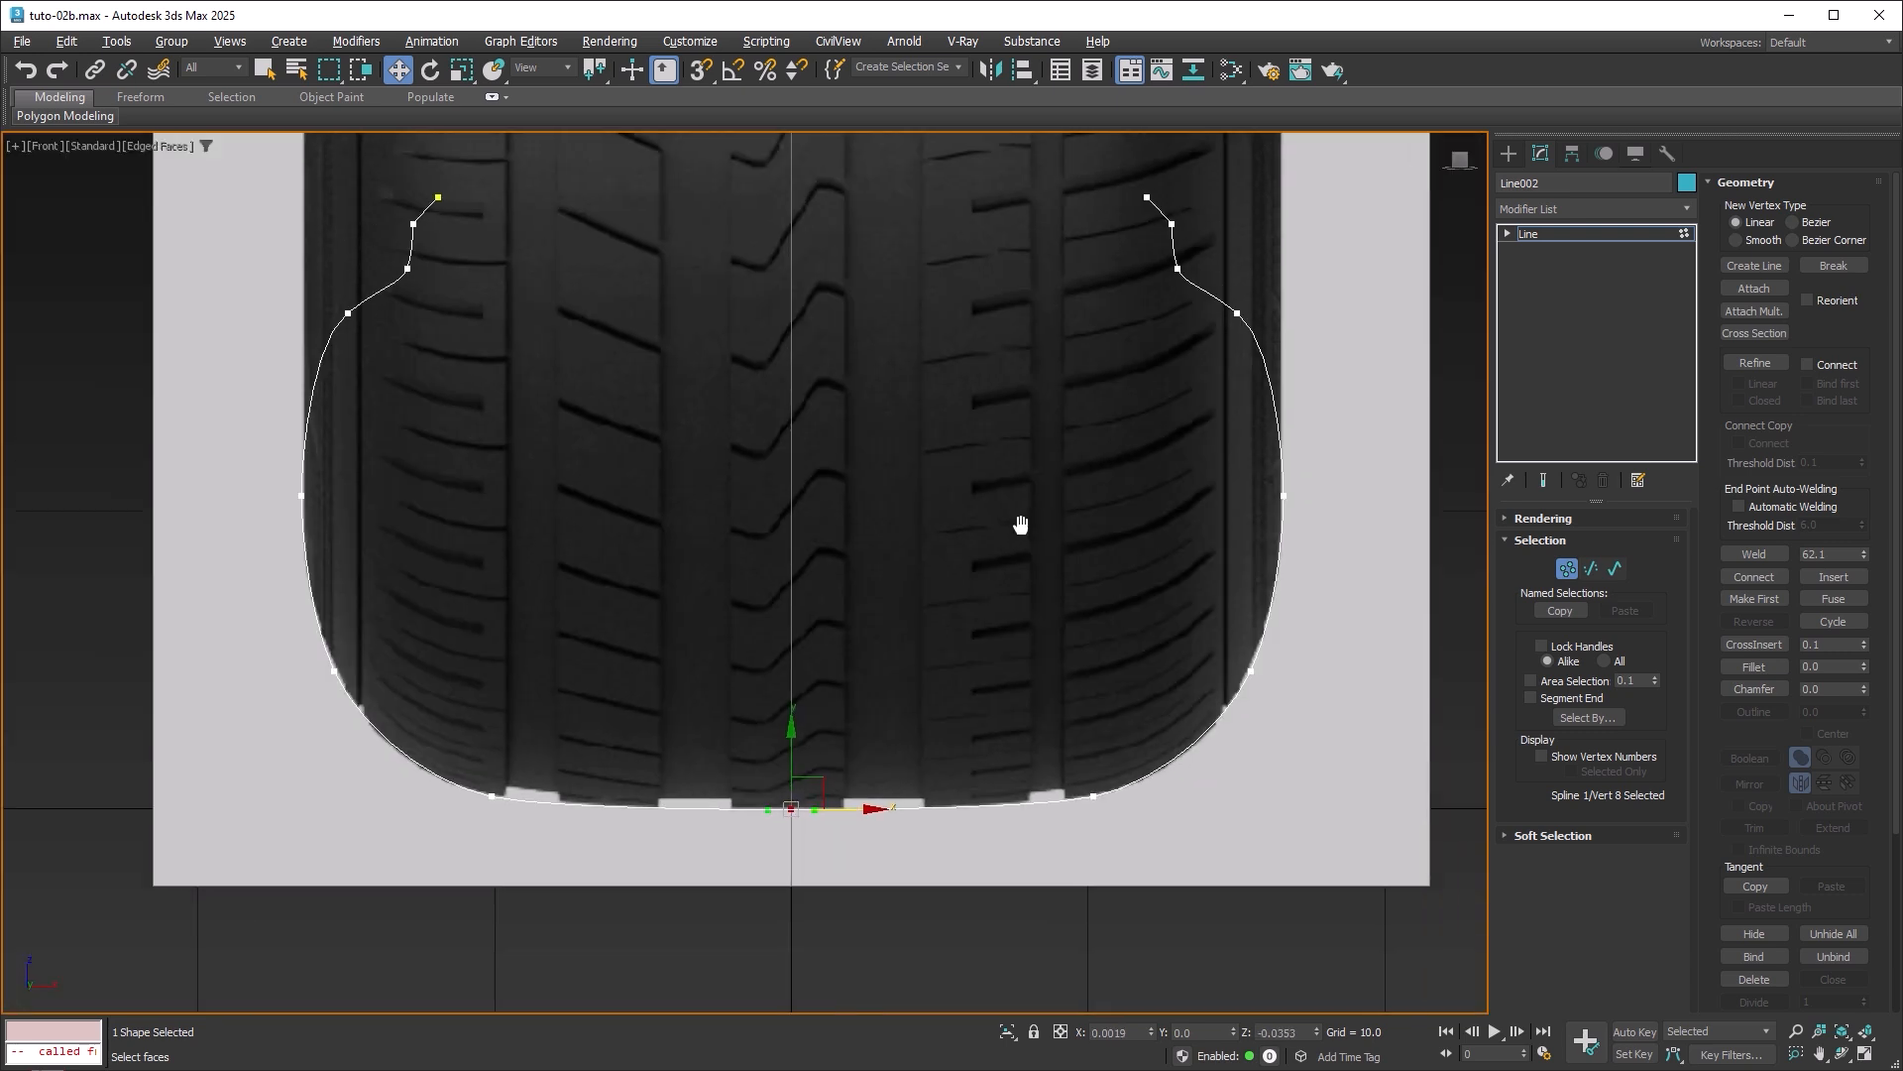
{"action": "left_click", "coordinate": [1567, 569]}
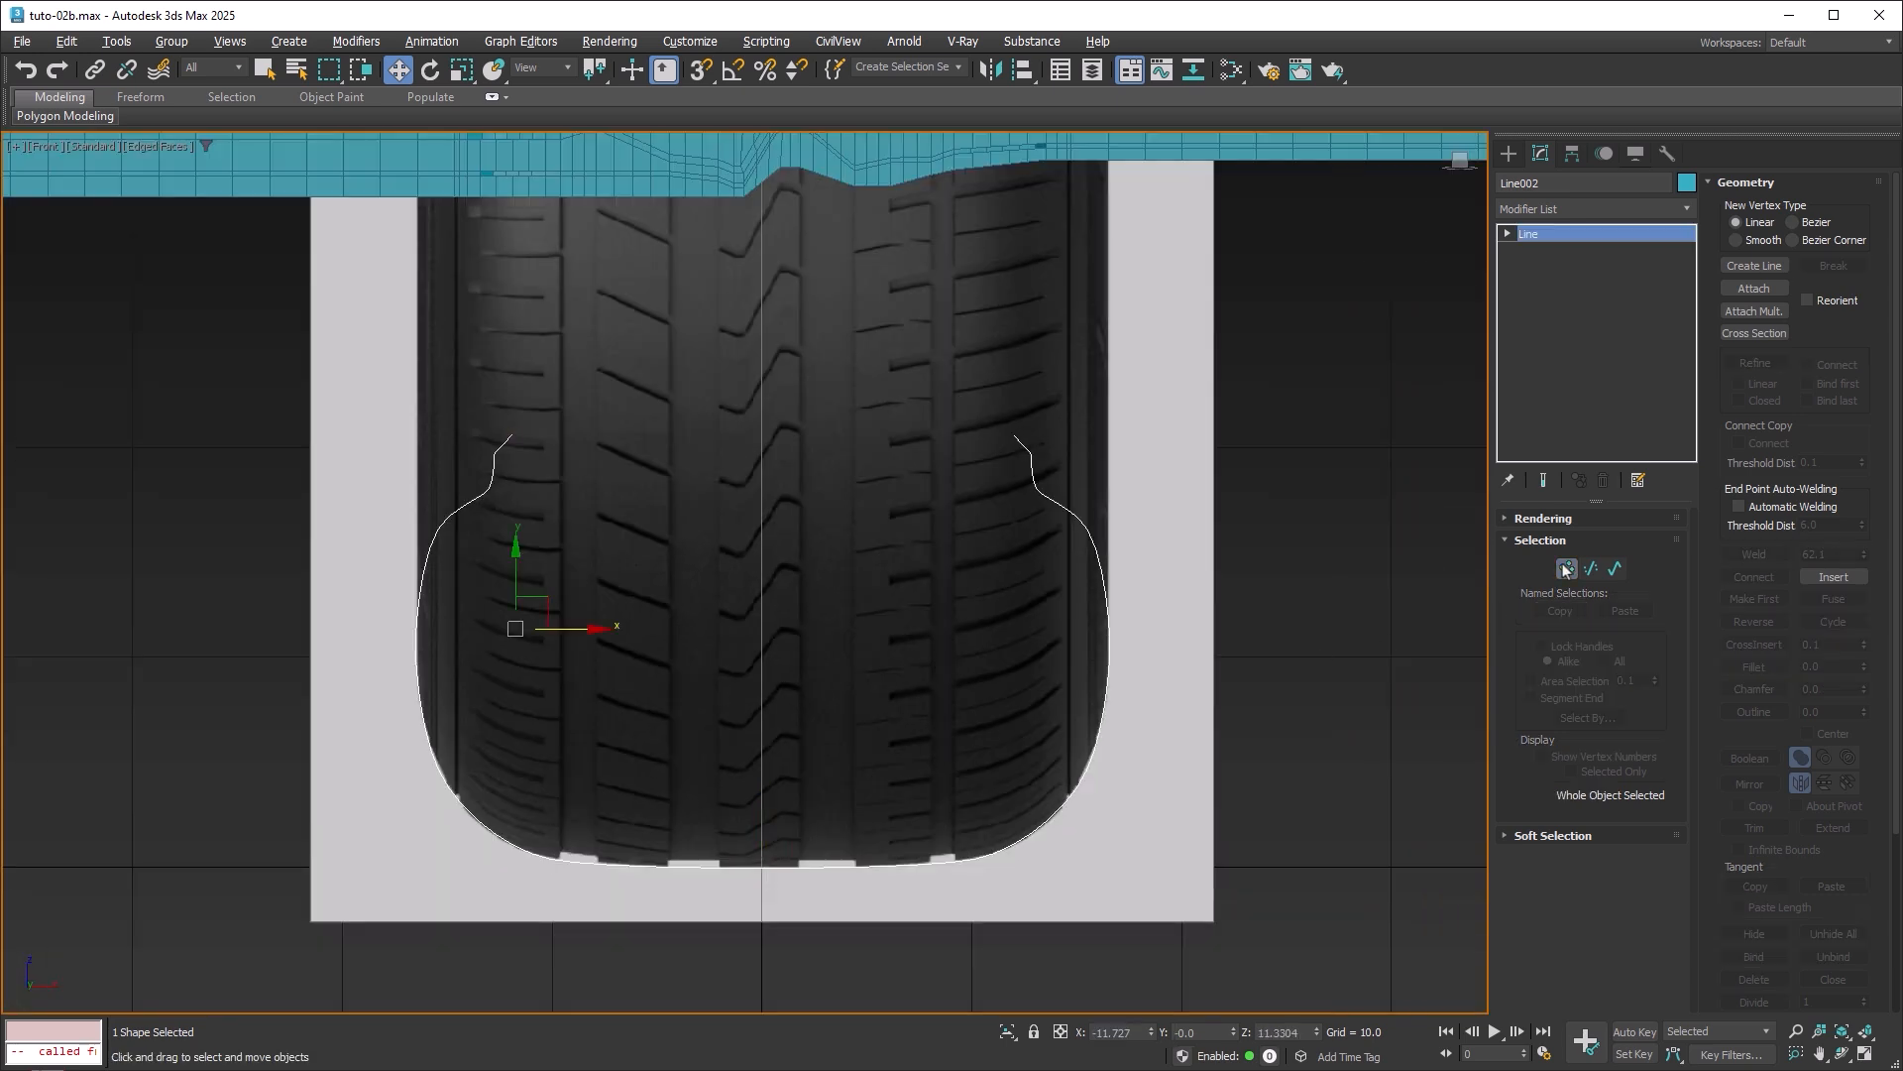
In the Top view, move the profile spline along Y to about -8.68, in front of the reference plane.
{"action": "middle_click_drag", "start_coordinate": [1260, 553], "coordinate": [1240, 545]}
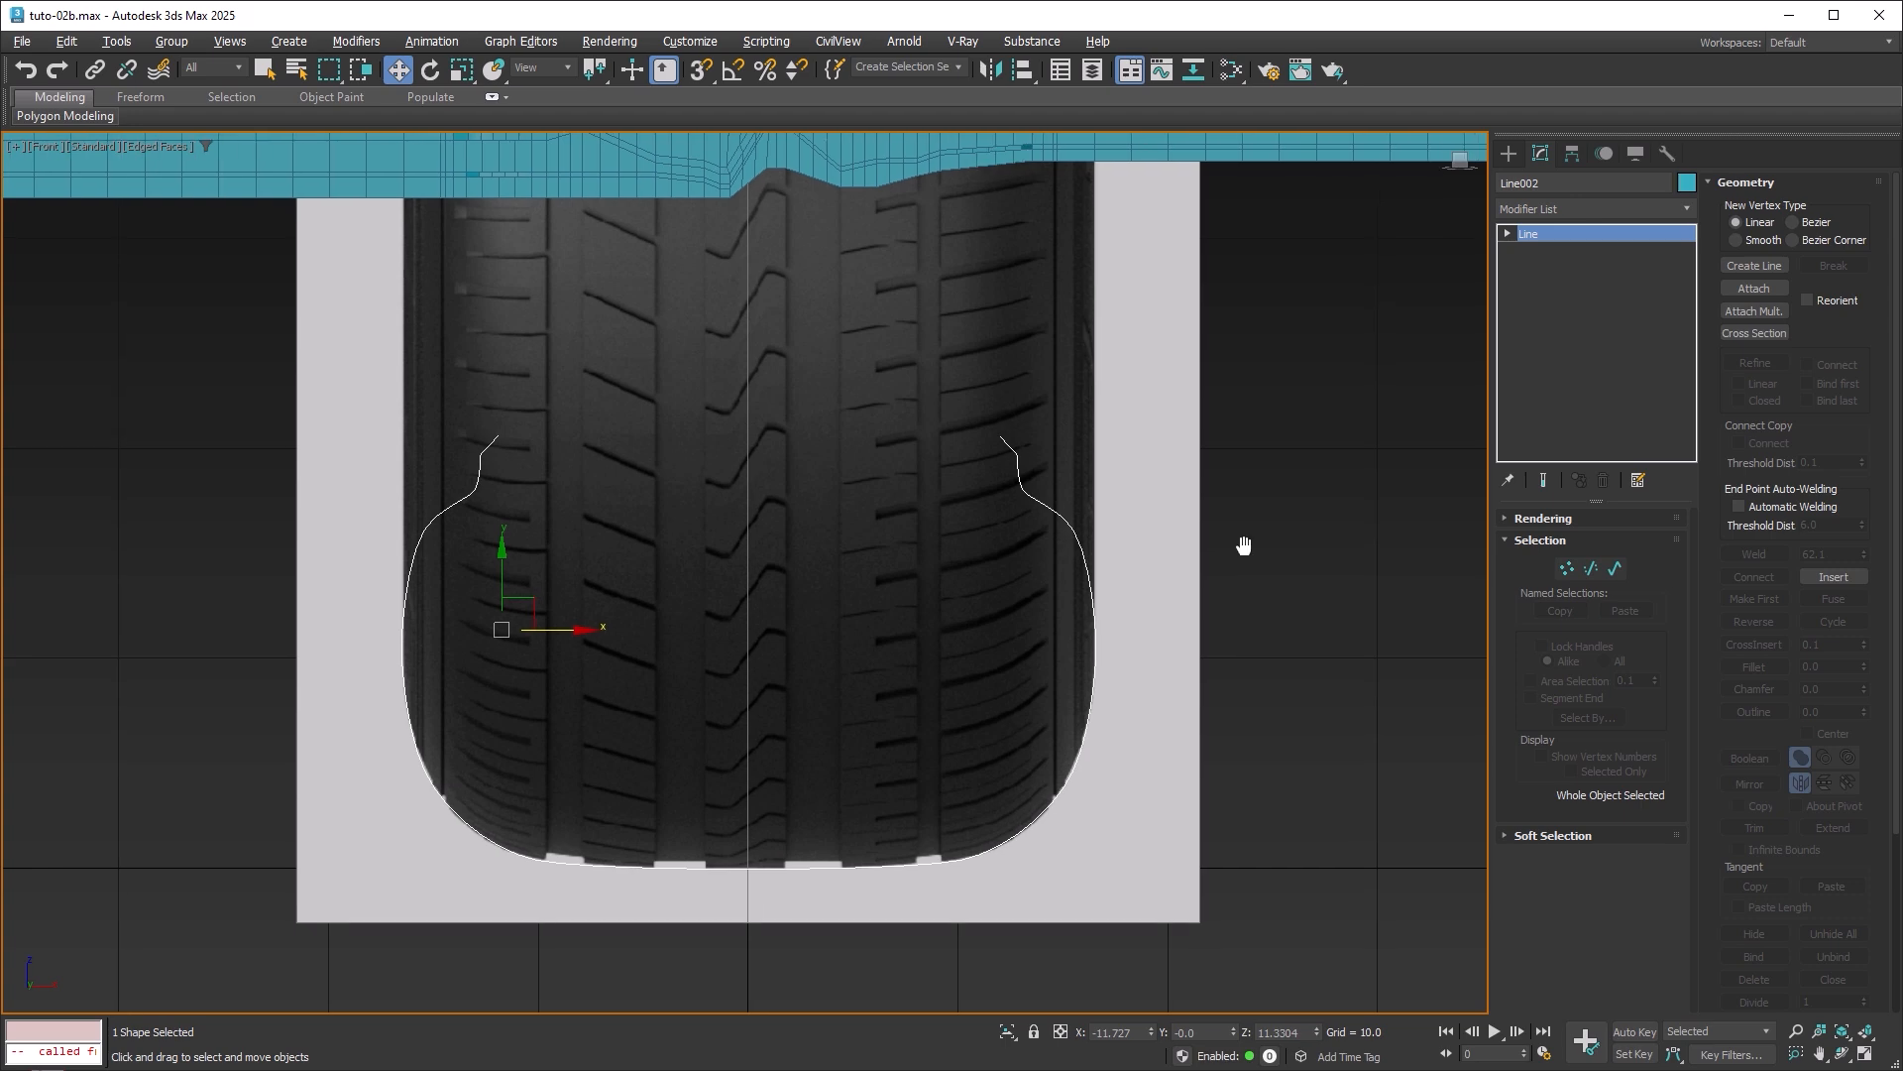
{"action": "key", "text": "alt+w"}
{"action": "middle_click", "coordinate": [622, 440]}
{"action": "key", "text": "alt+w"}
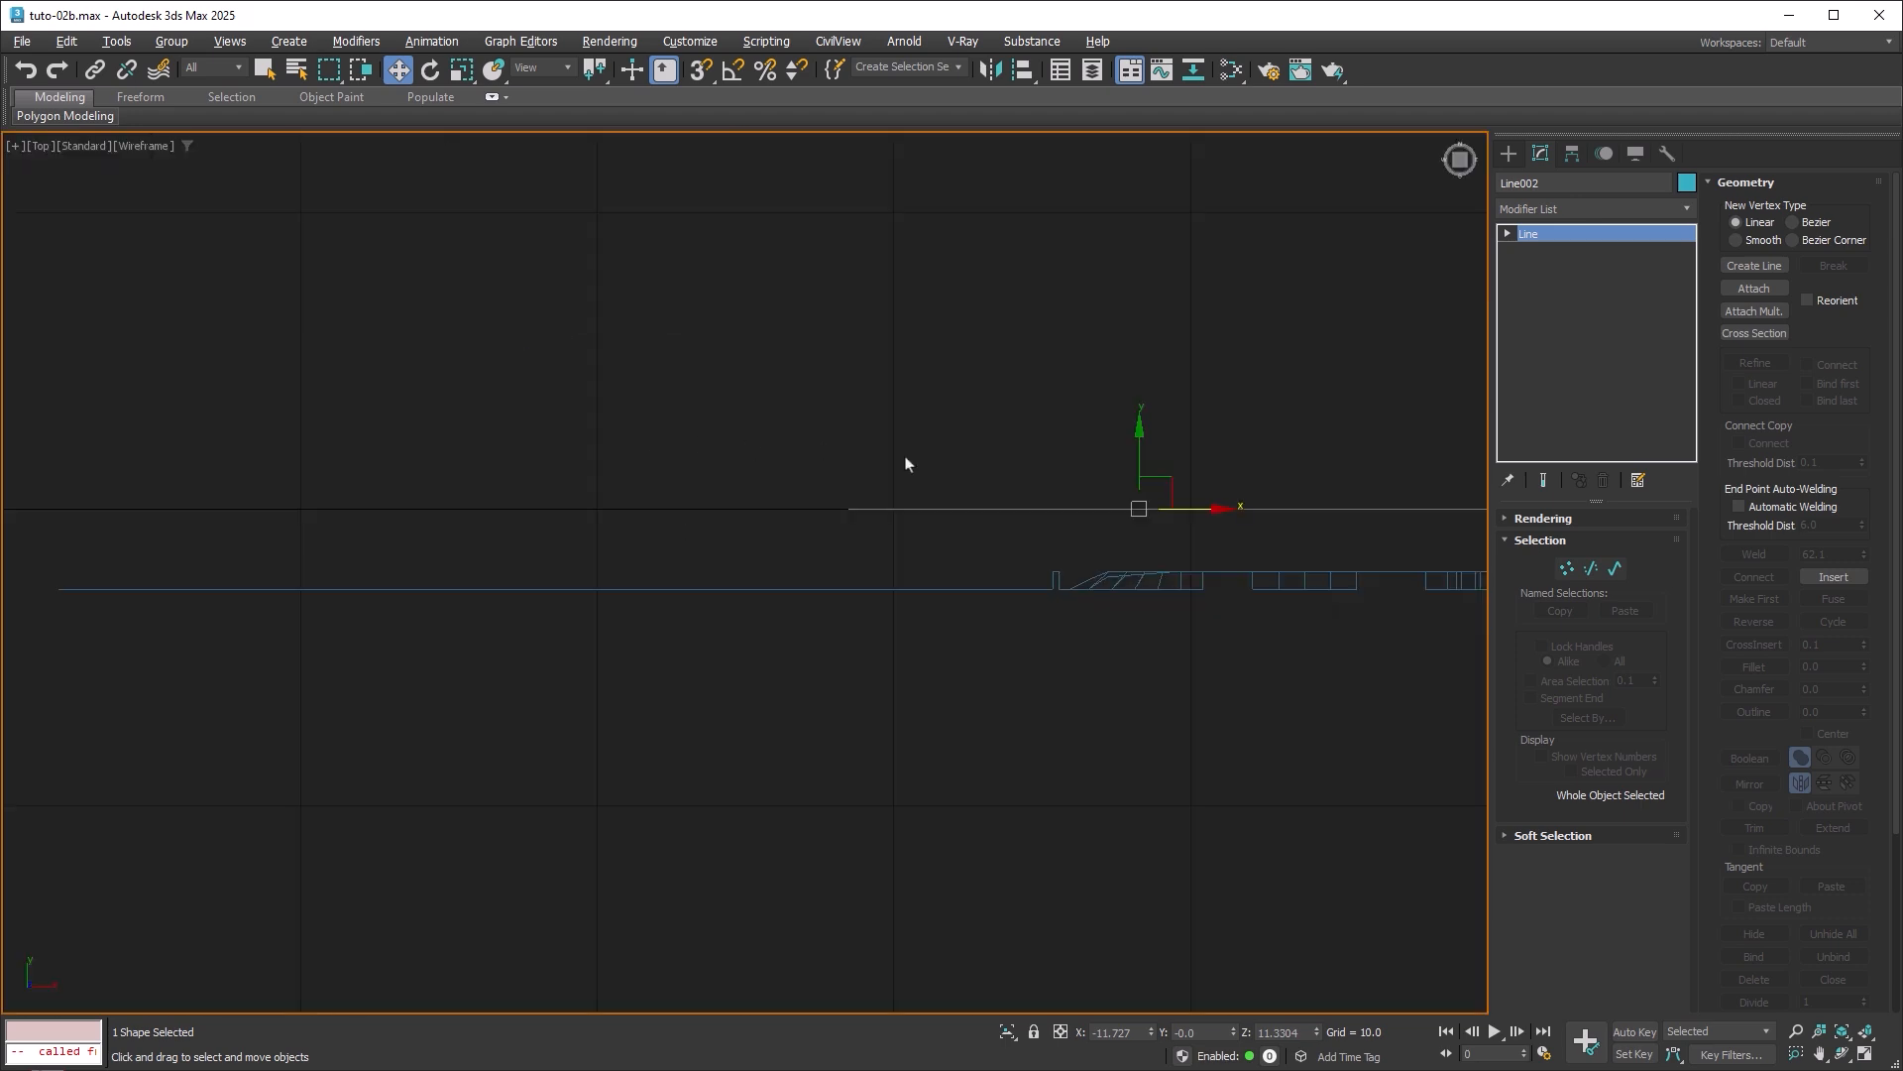
{"action": "middle_click_drag", "start_coordinate": [1010, 476], "coordinate": [684, 529]}
{"action": "scroll", "coordinate": [685, 529], "scroll_direction": "down", "scroll_amount": 4}
{"action": "left_click_drag", "start_coordinate": [751, 482], "coordinate": [750, 610]}
{"action": "key", "text": "alt+w"}
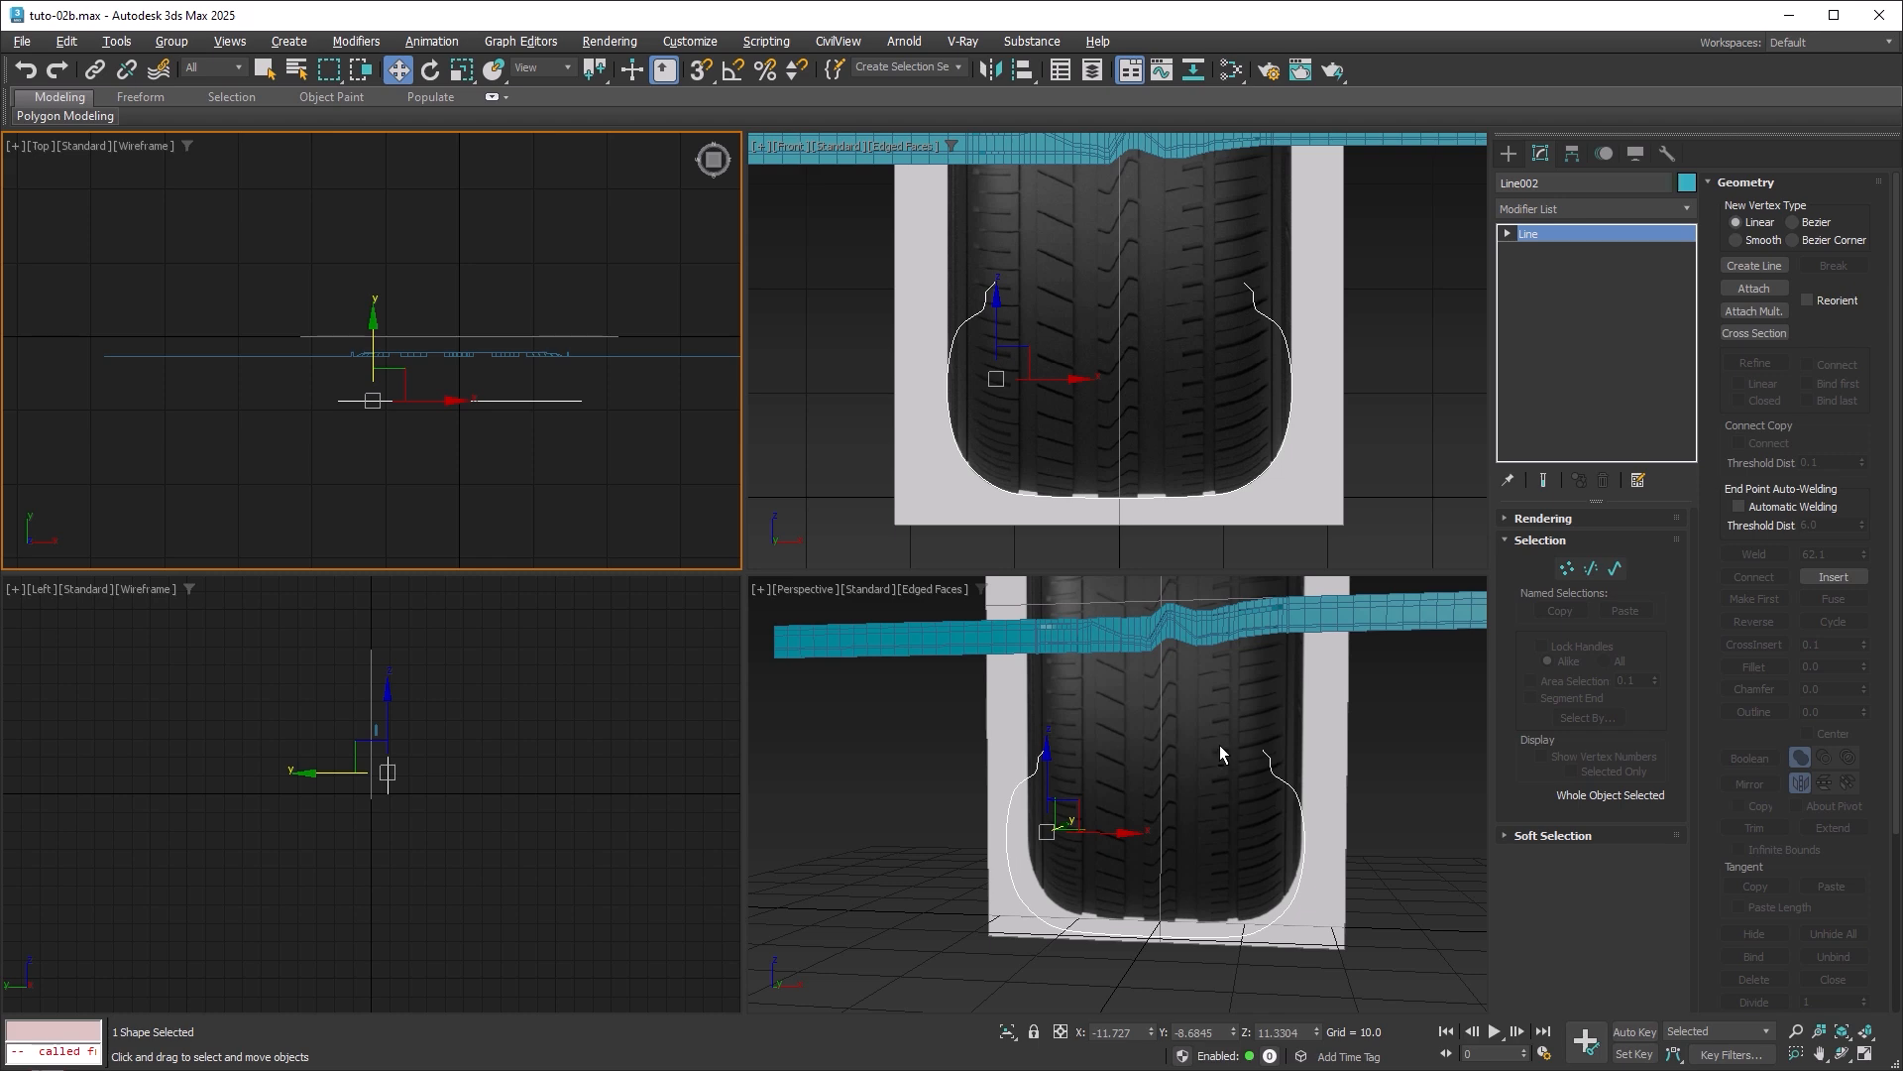
In a maximized Perspective view, apply the PathDeform (WSM) modifier to the tread strip.
{"action": "middle_click", "coordinate": [1192, 733]}
{"action": "key", "text": "alt+w"}
{"action": "middle_click_drag", "start_coordinate": [1130, 611], "coordinate": [1098, 651], "text": "alt"}
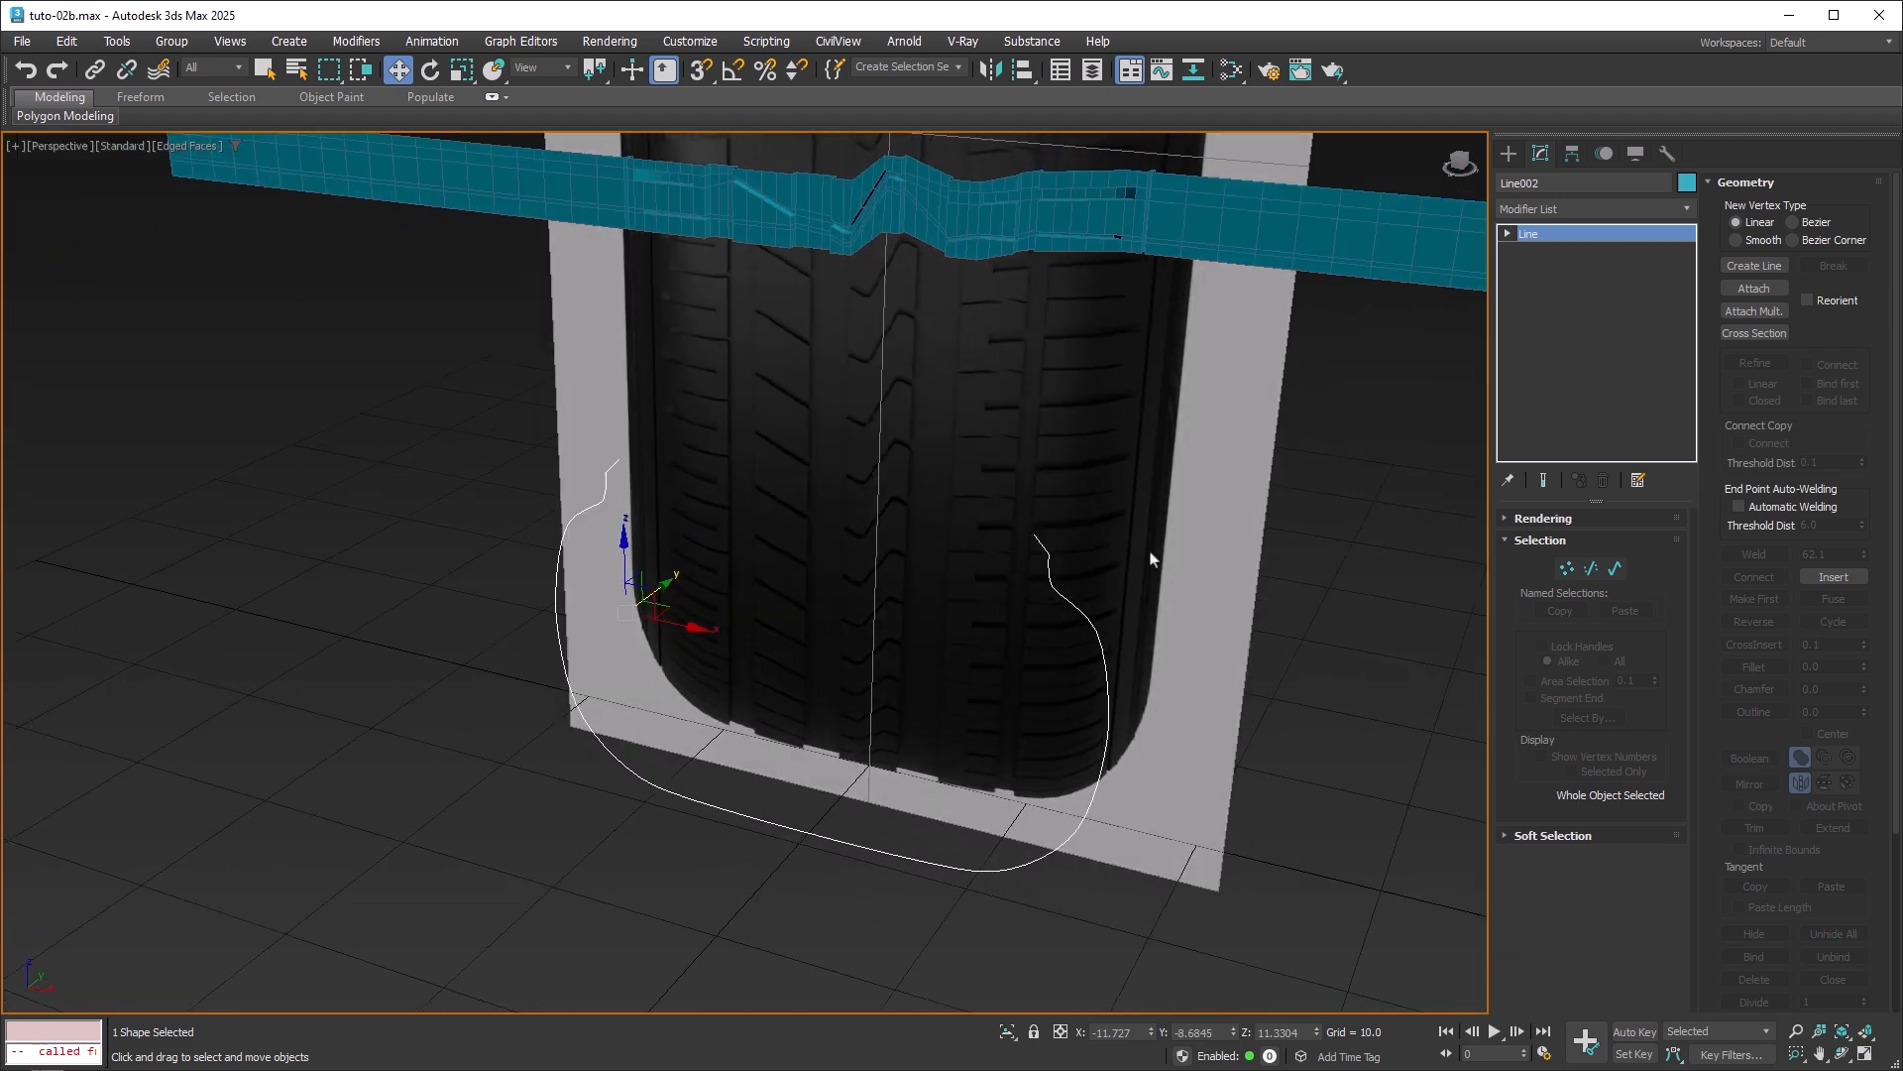
{"action": "middle_click_drag", "start_coordinate": [1151, 555], "coordinate": [1074, 609]}
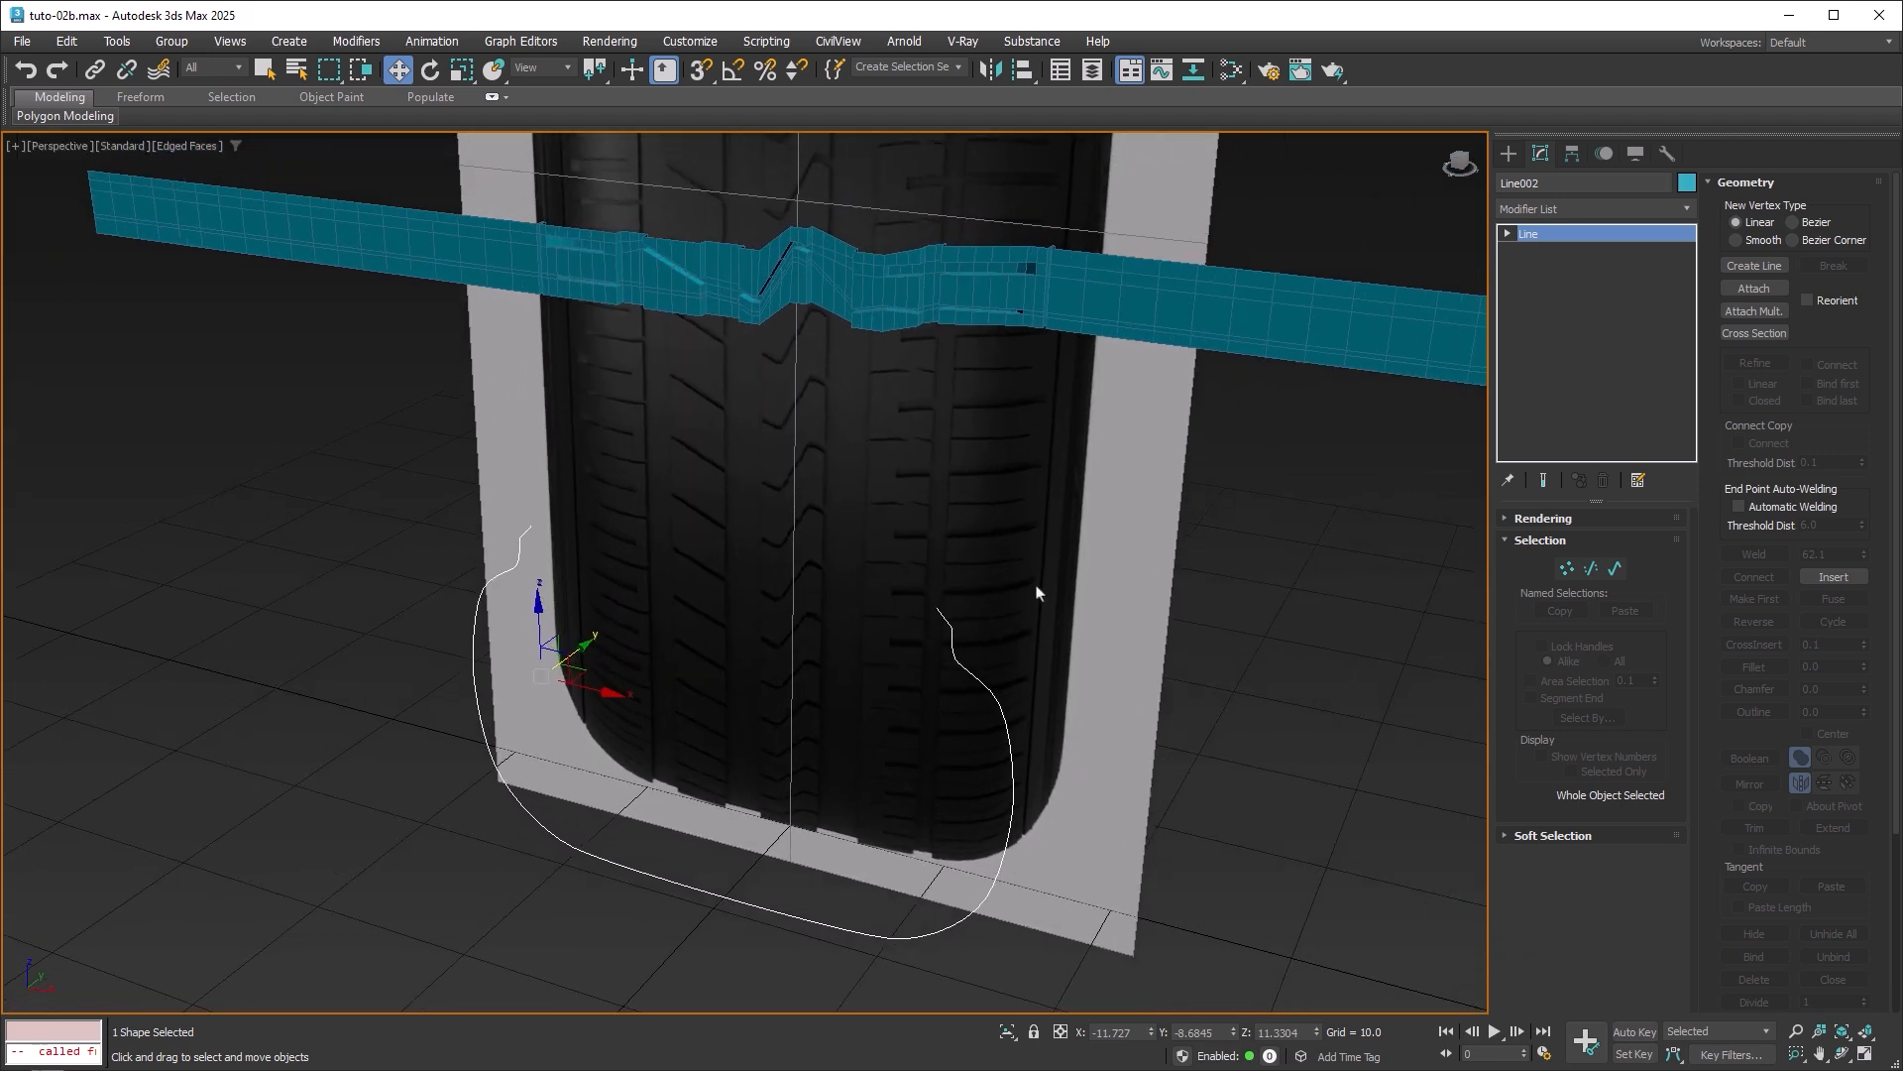
{"action": "left_click", "coordinate": [1156, 324]}
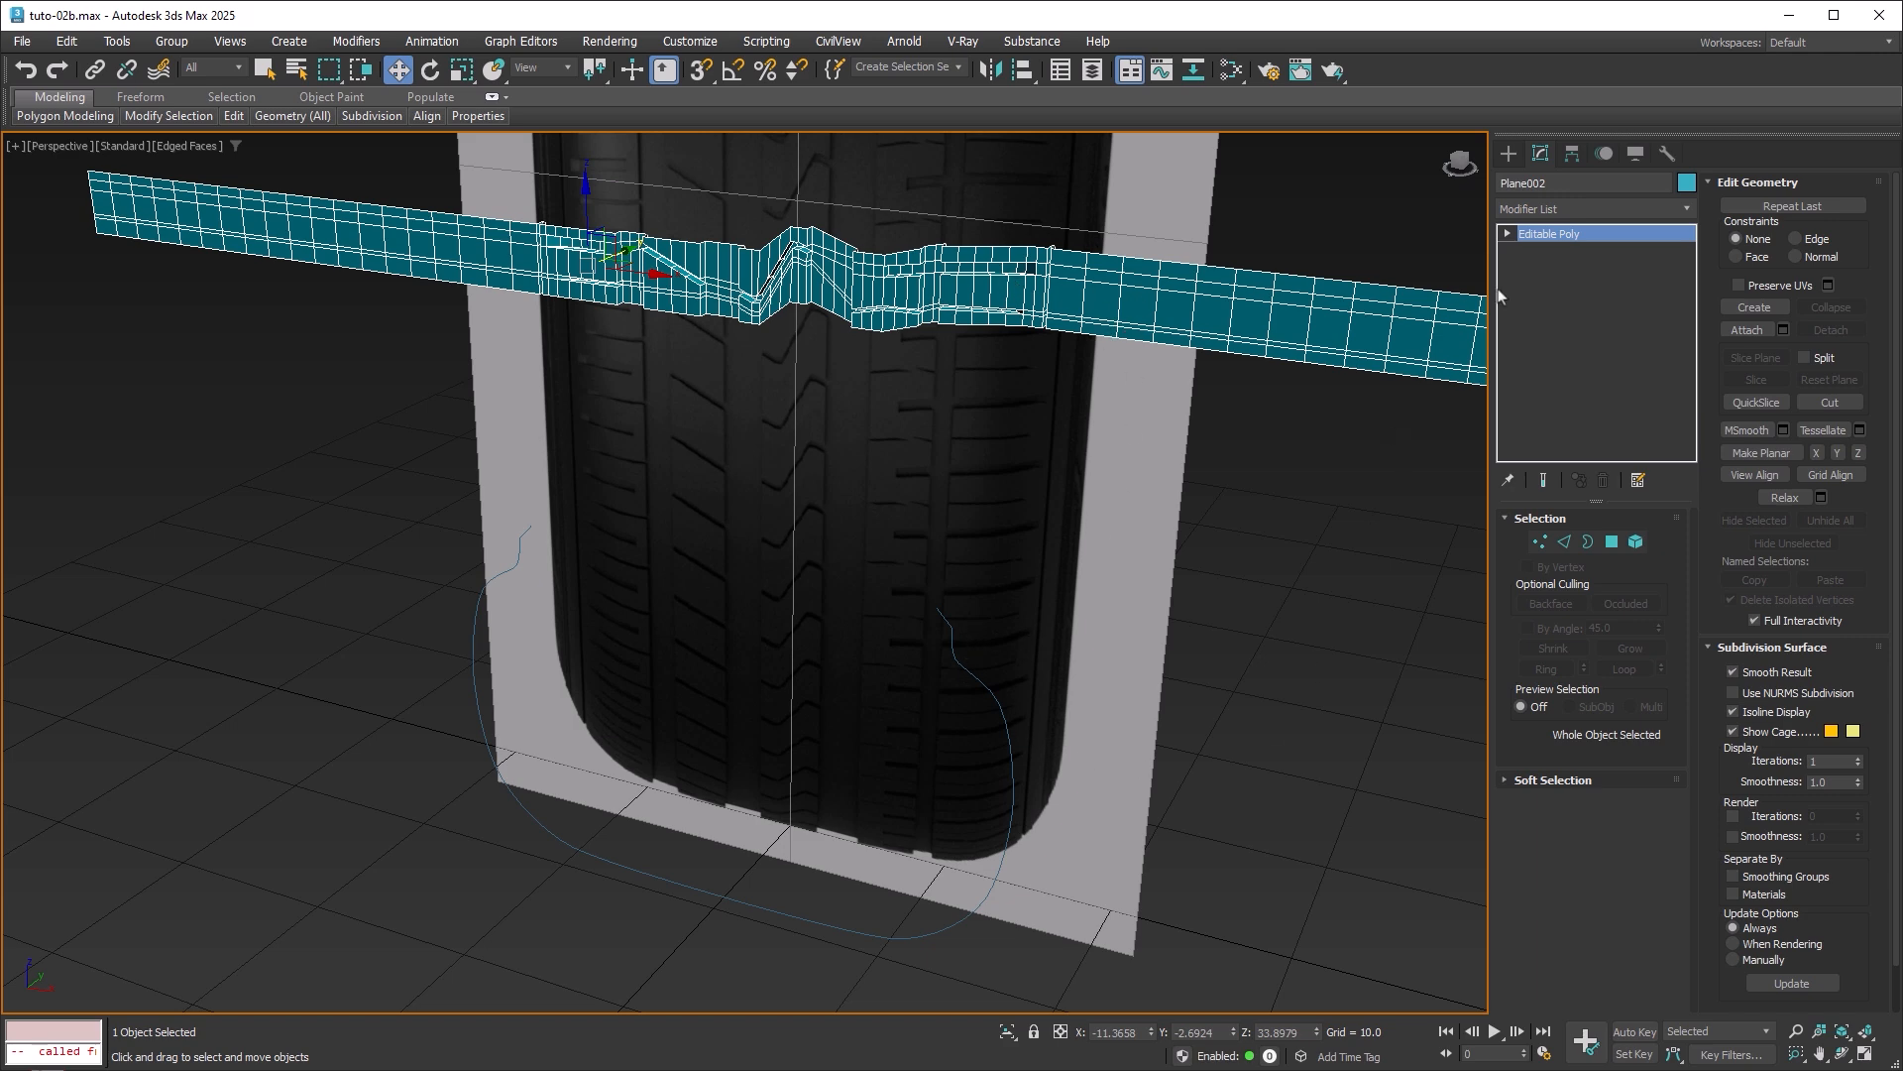
{"action": "left_click", "coordinate": [1686, 210]}
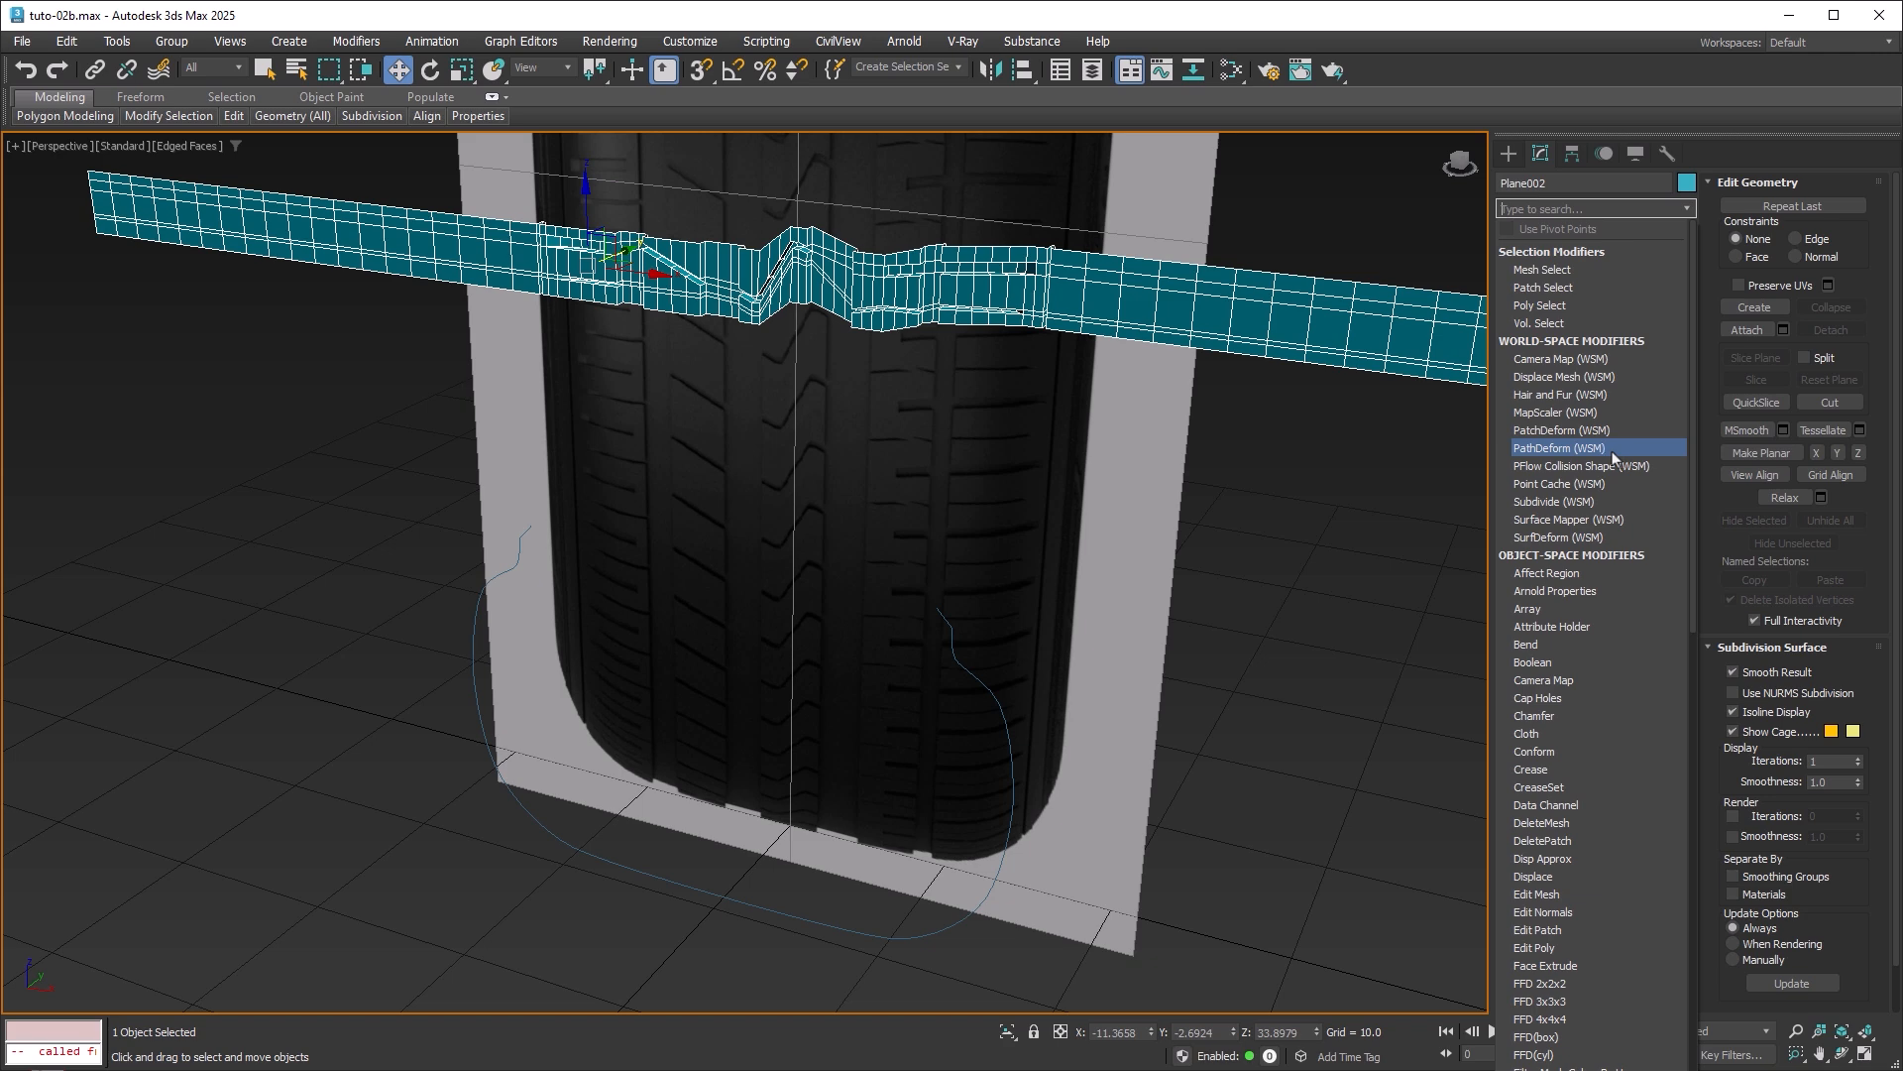
{"action": "left_click", "coordinate": [1560, 448]}
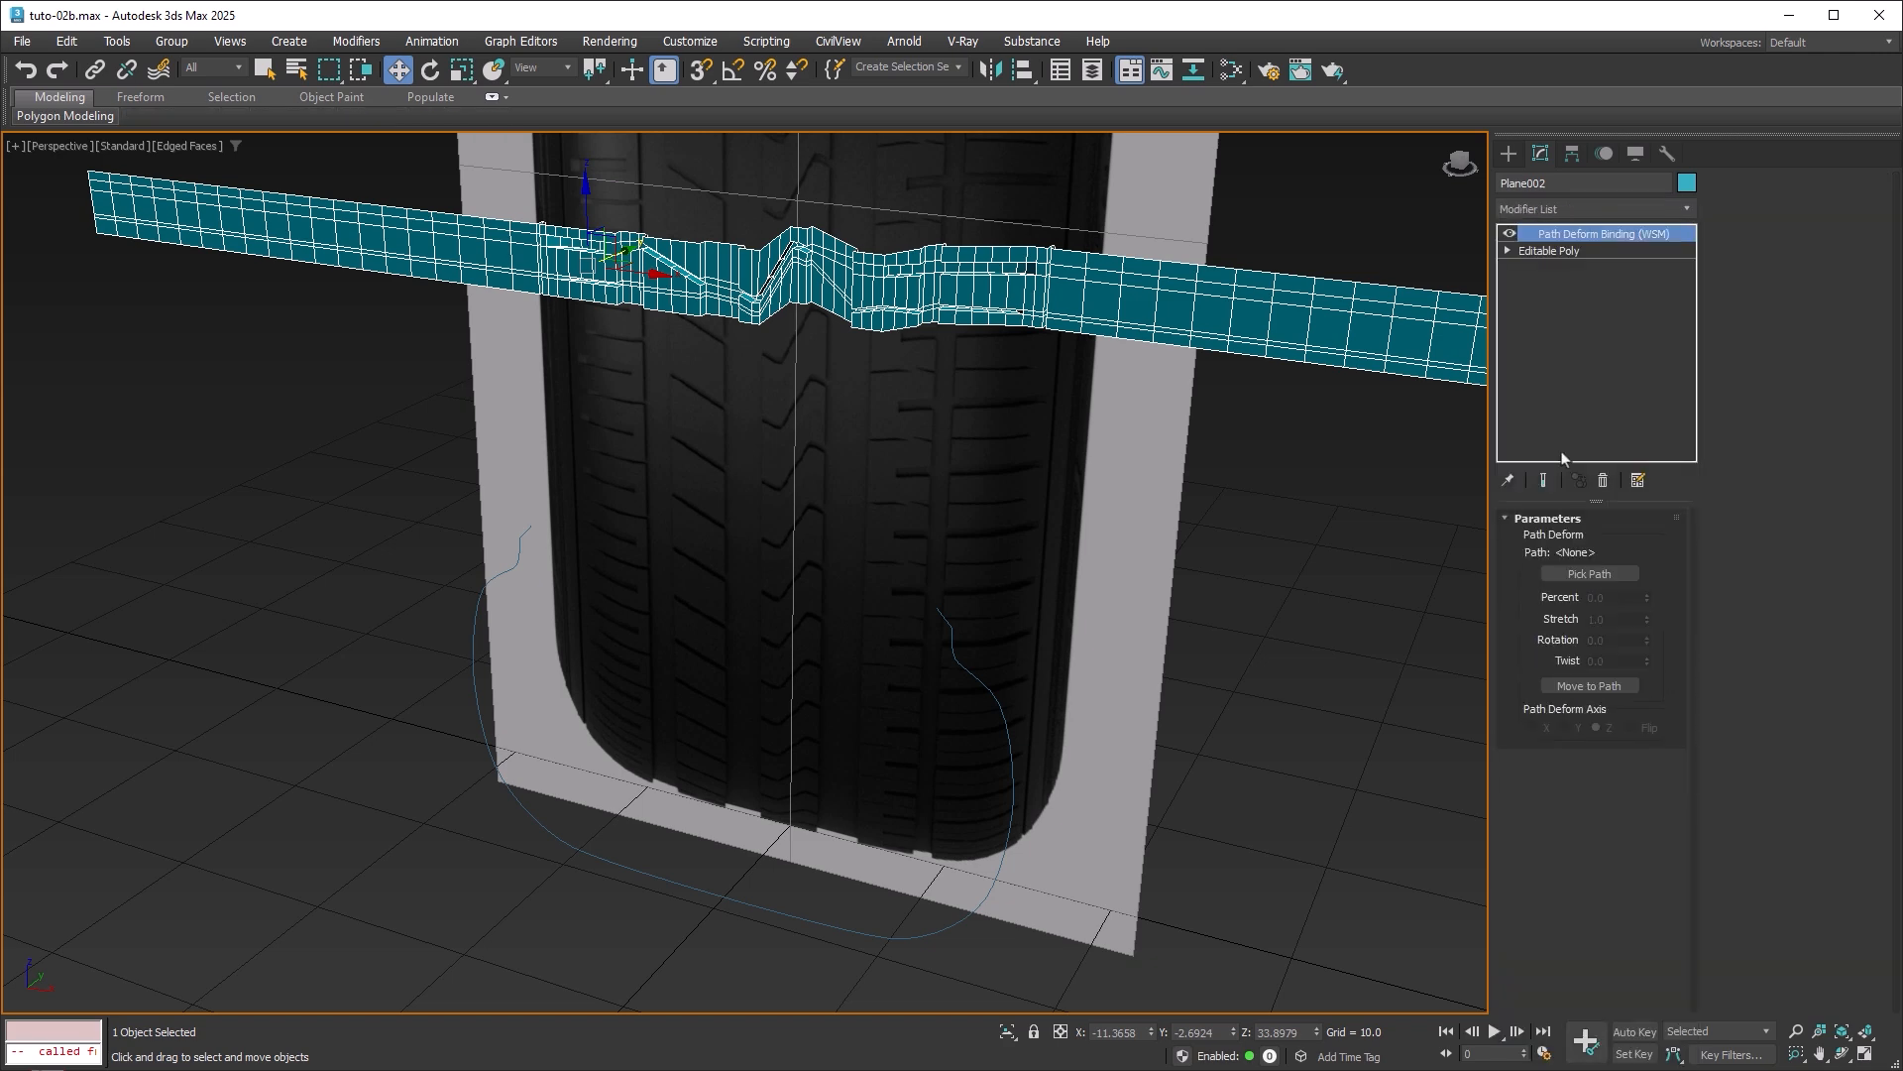
Pick the tire profile spline as the tread strip's deformation path.
{"action": "left_click", "coordinate": [1589, 574]}
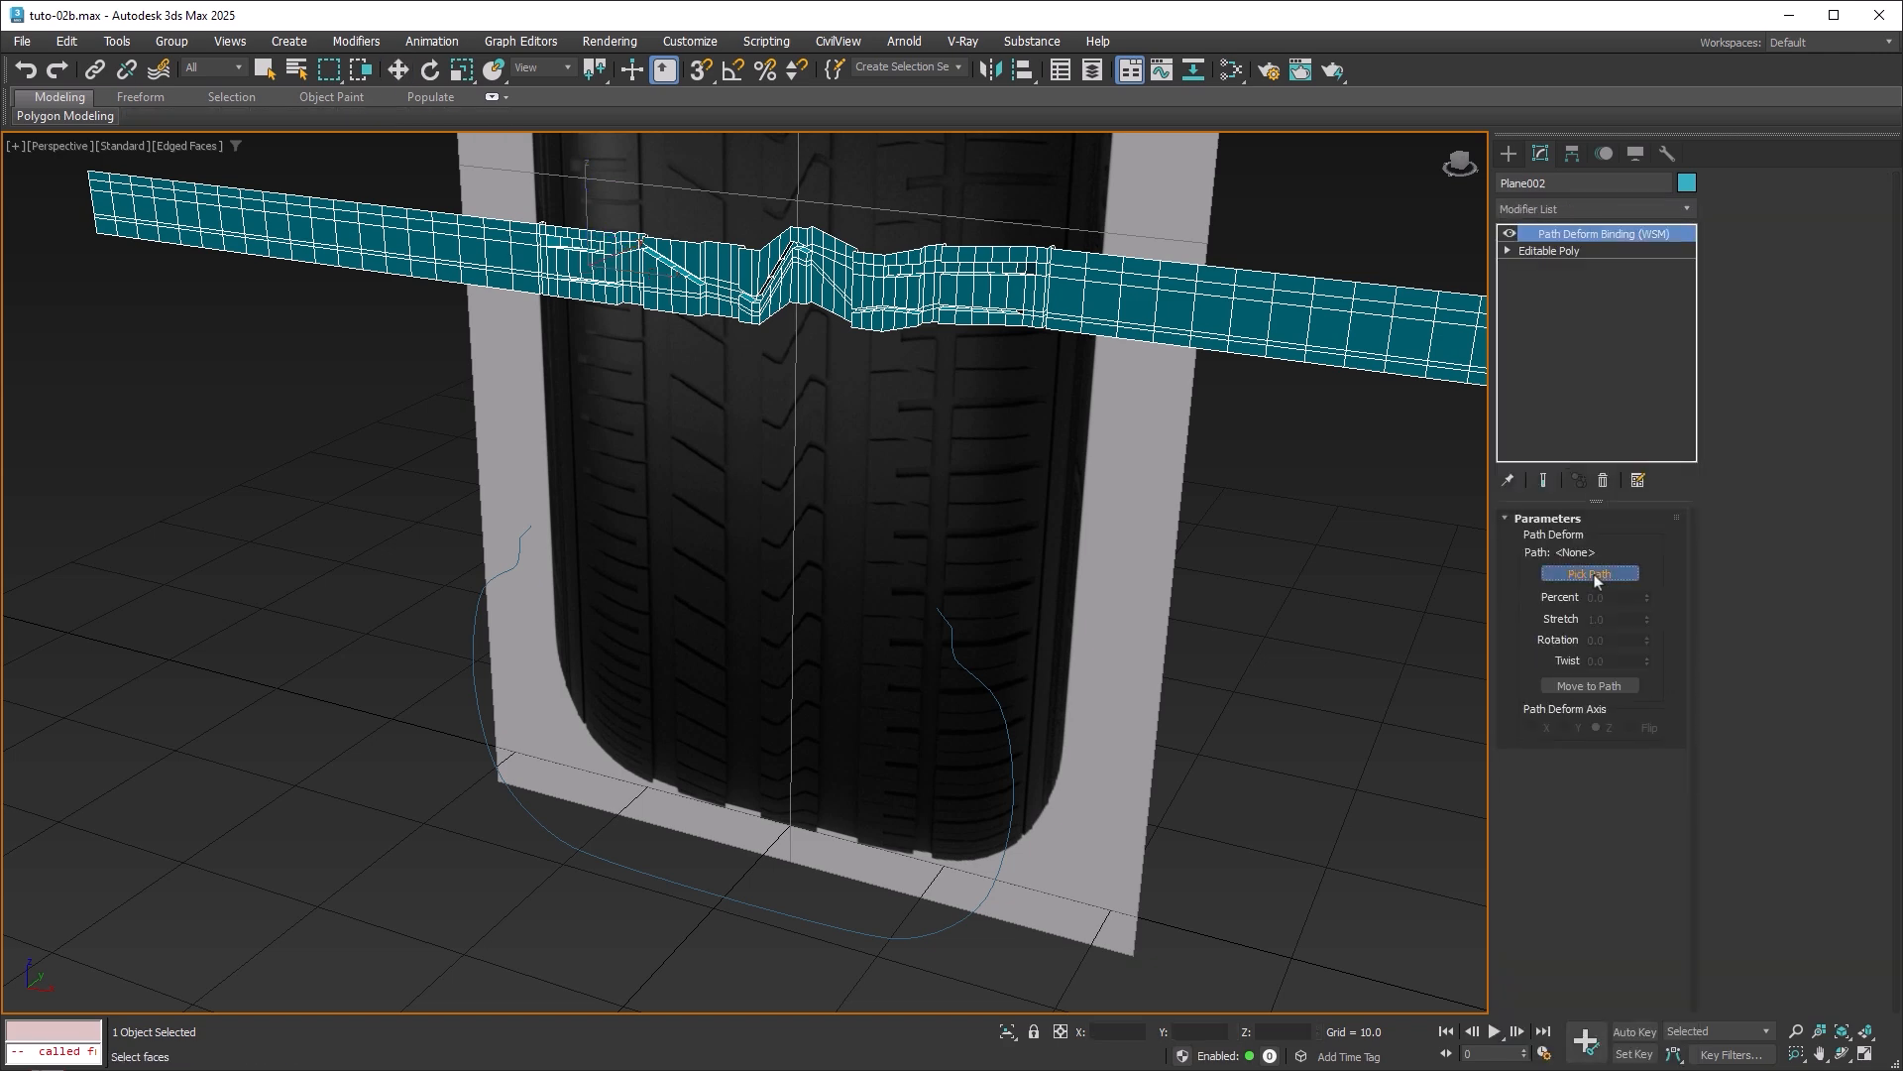
{"action": "left_click", "coordinate": [755, 906]}
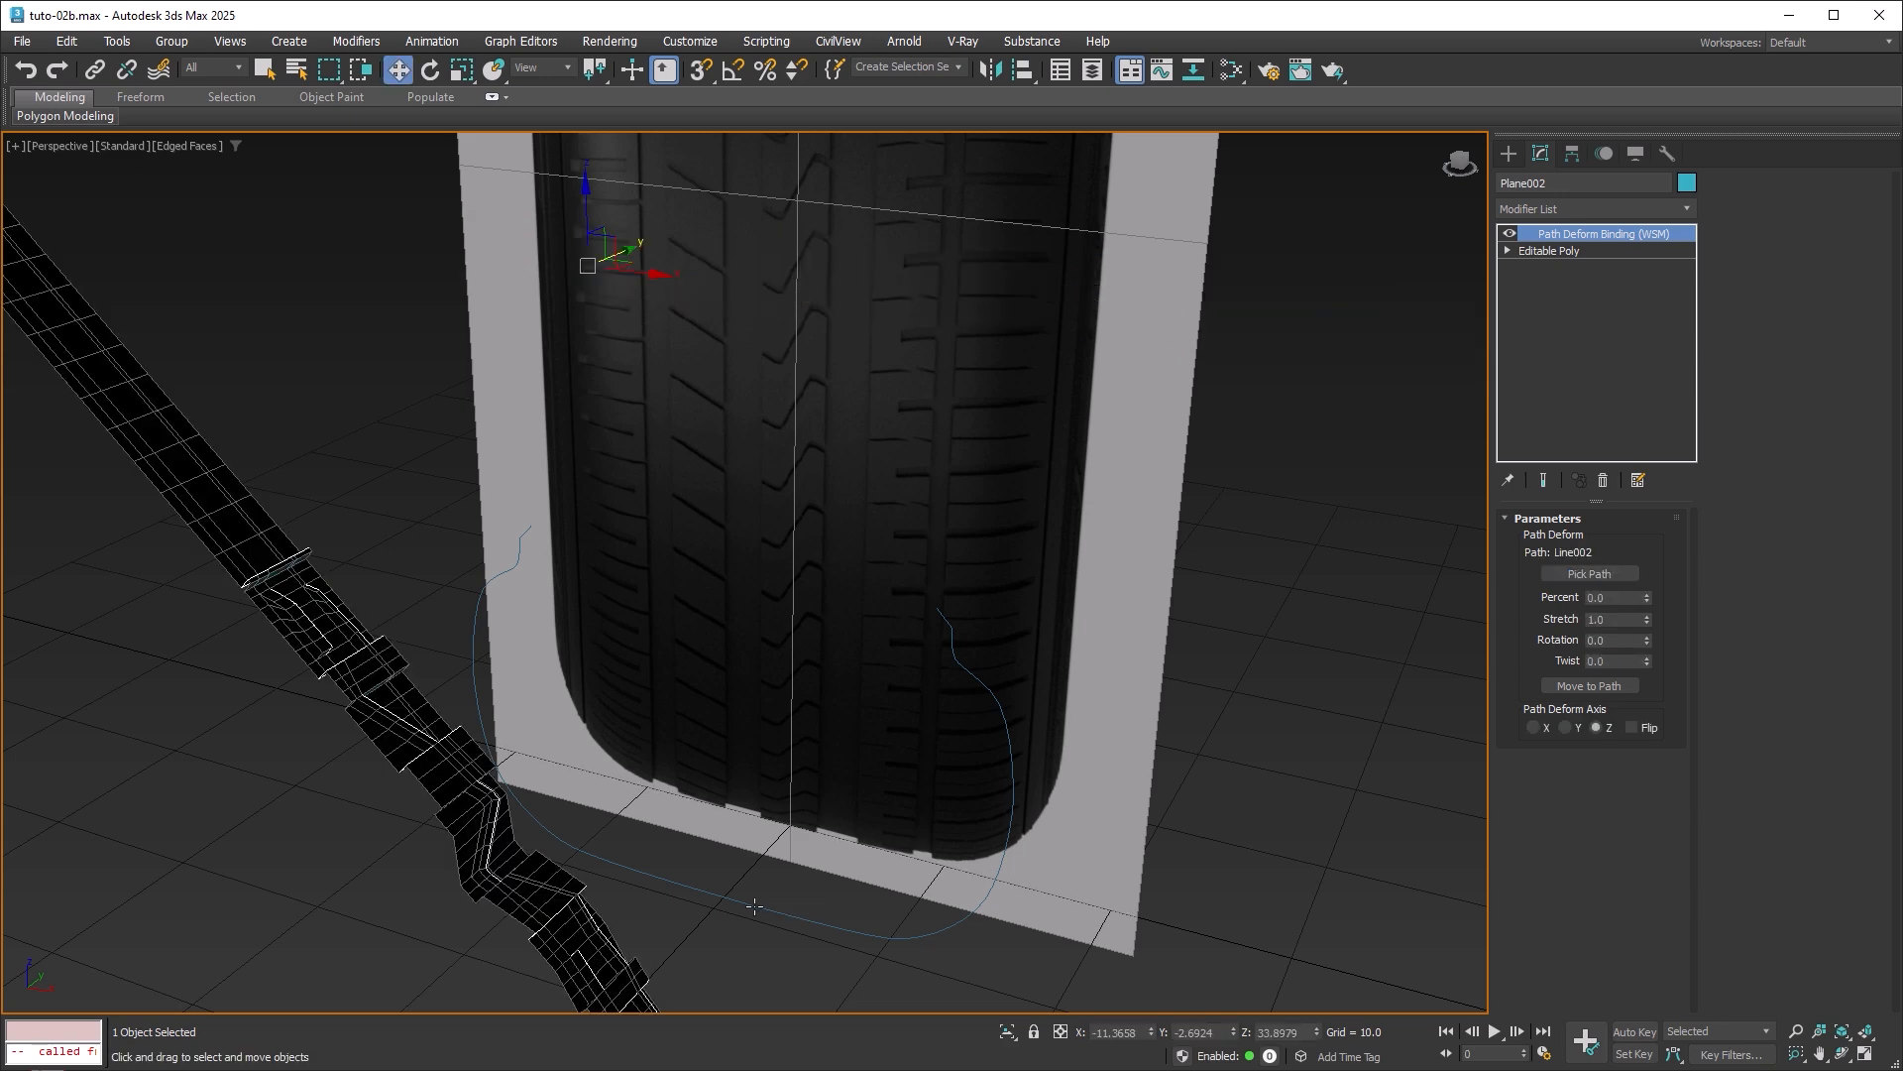
{"action": "middle_click_drag", "start_coordinate": [792, 747], "coordinate": [756, 633]}
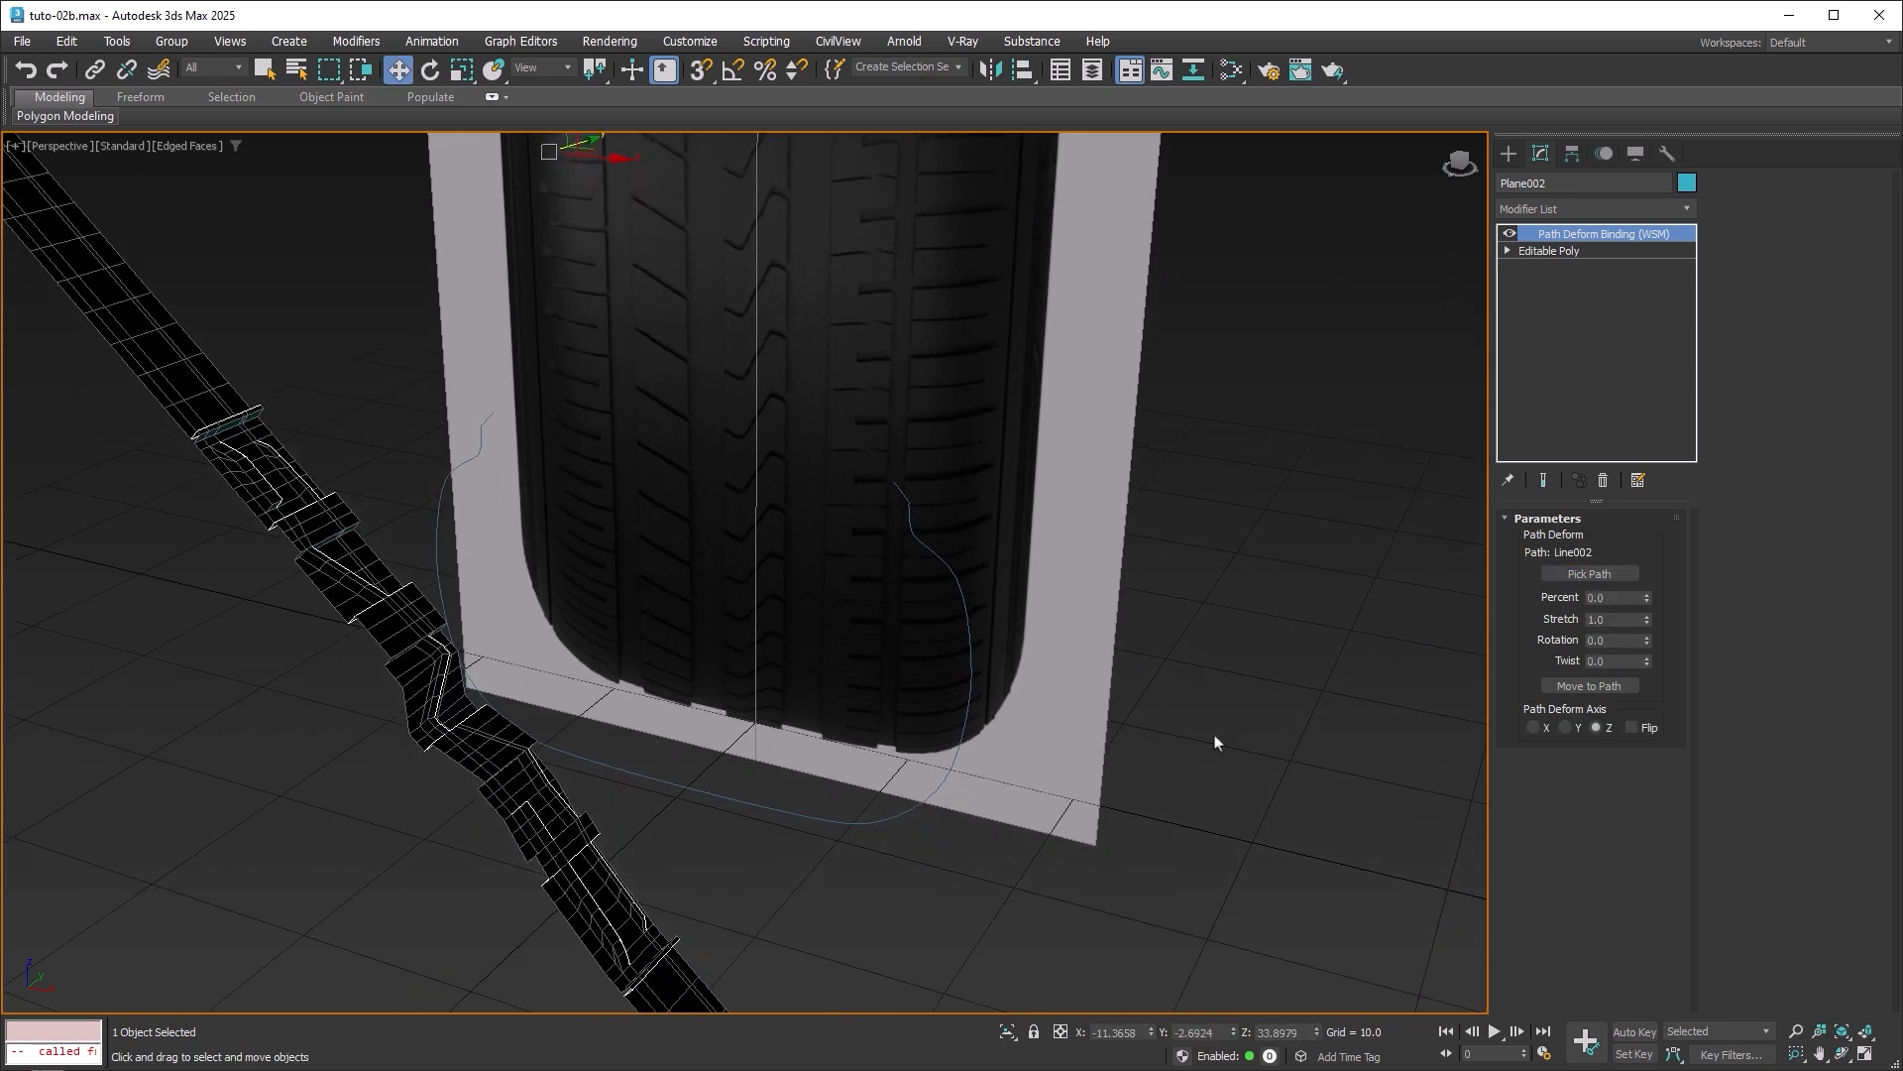
Set the path deform axis to X and move the tread strip to the path.
{"action": "left_click", "coordinate": [1534, 727]}
{"action": "key", "text": "z"}
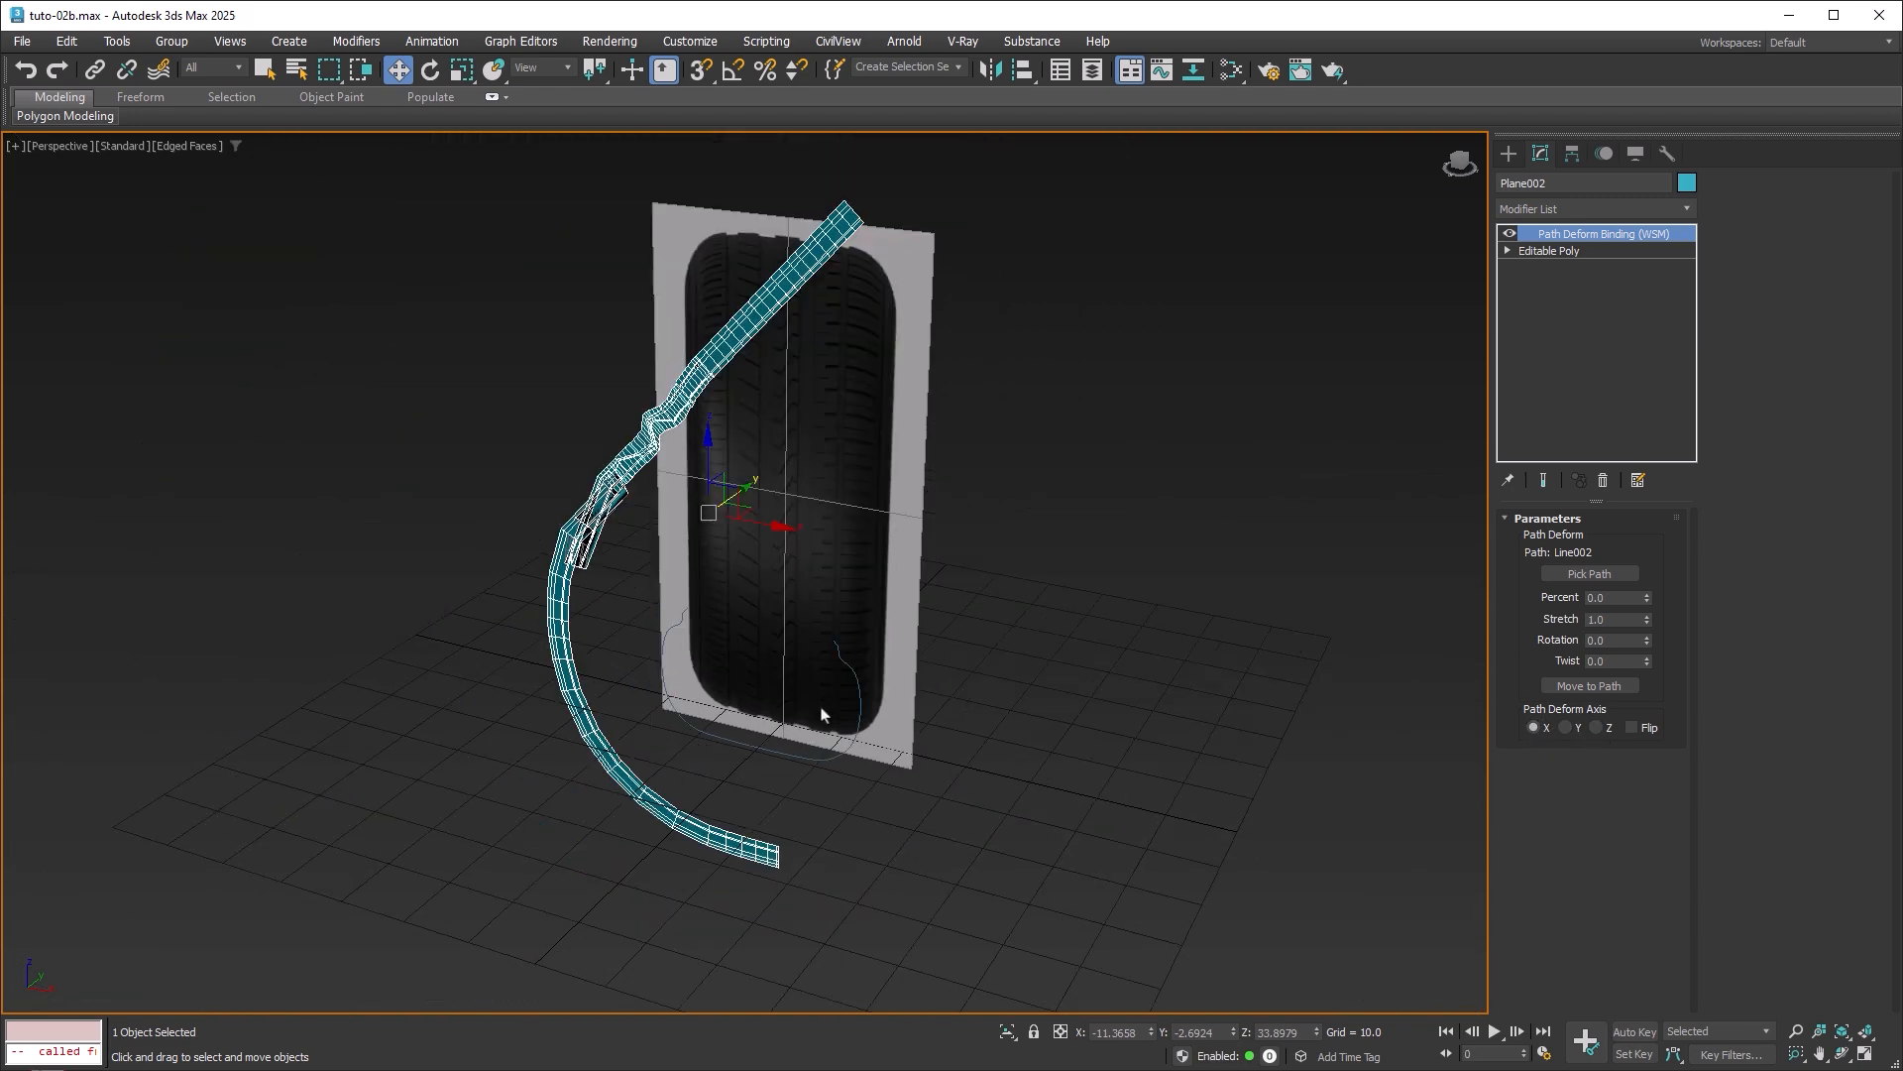
{"action": "scroll", "coordinate": [772, 712], "scroll_direction": "up", "scroll_amount": 3}
{"action": "scroll", "coordinate": [773, 712], "scroll_direction": "up", "scroll_amount": 2}
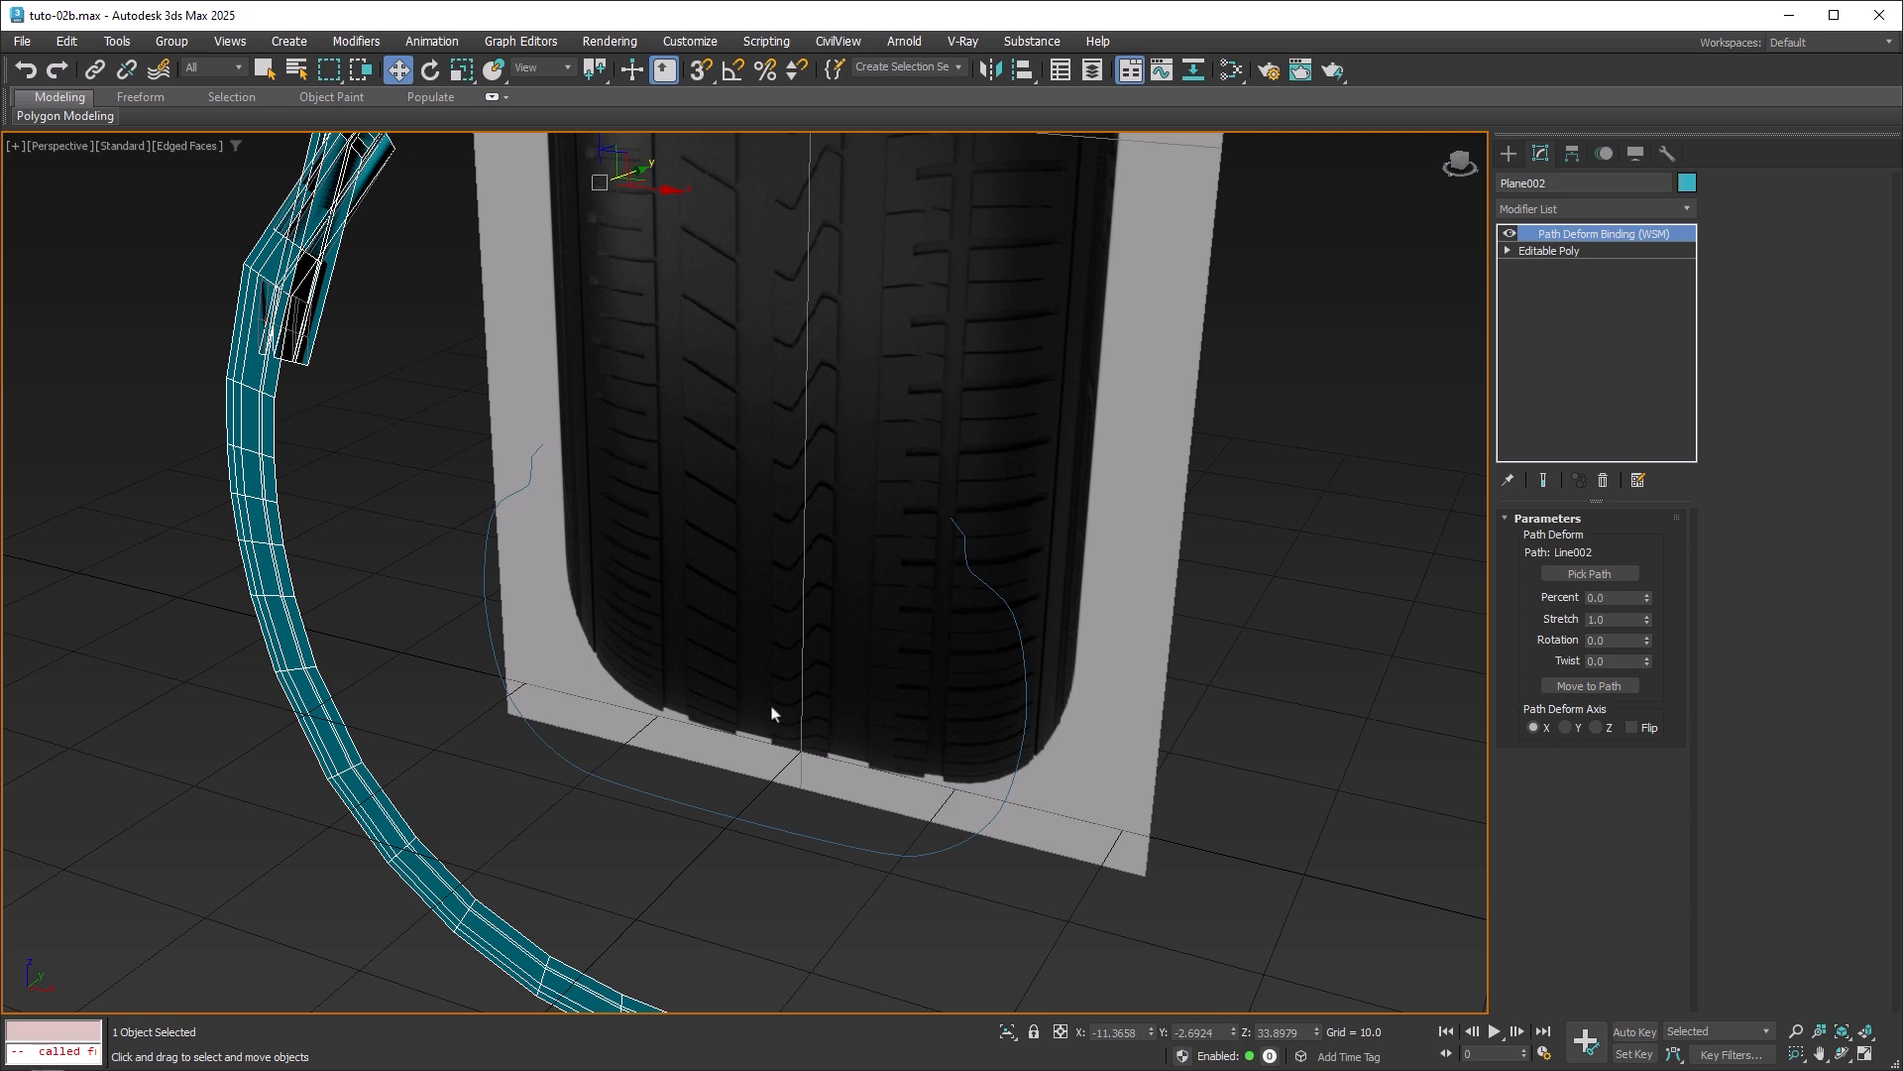
{"action": "left_click", "coordinate": [1594, 687]}
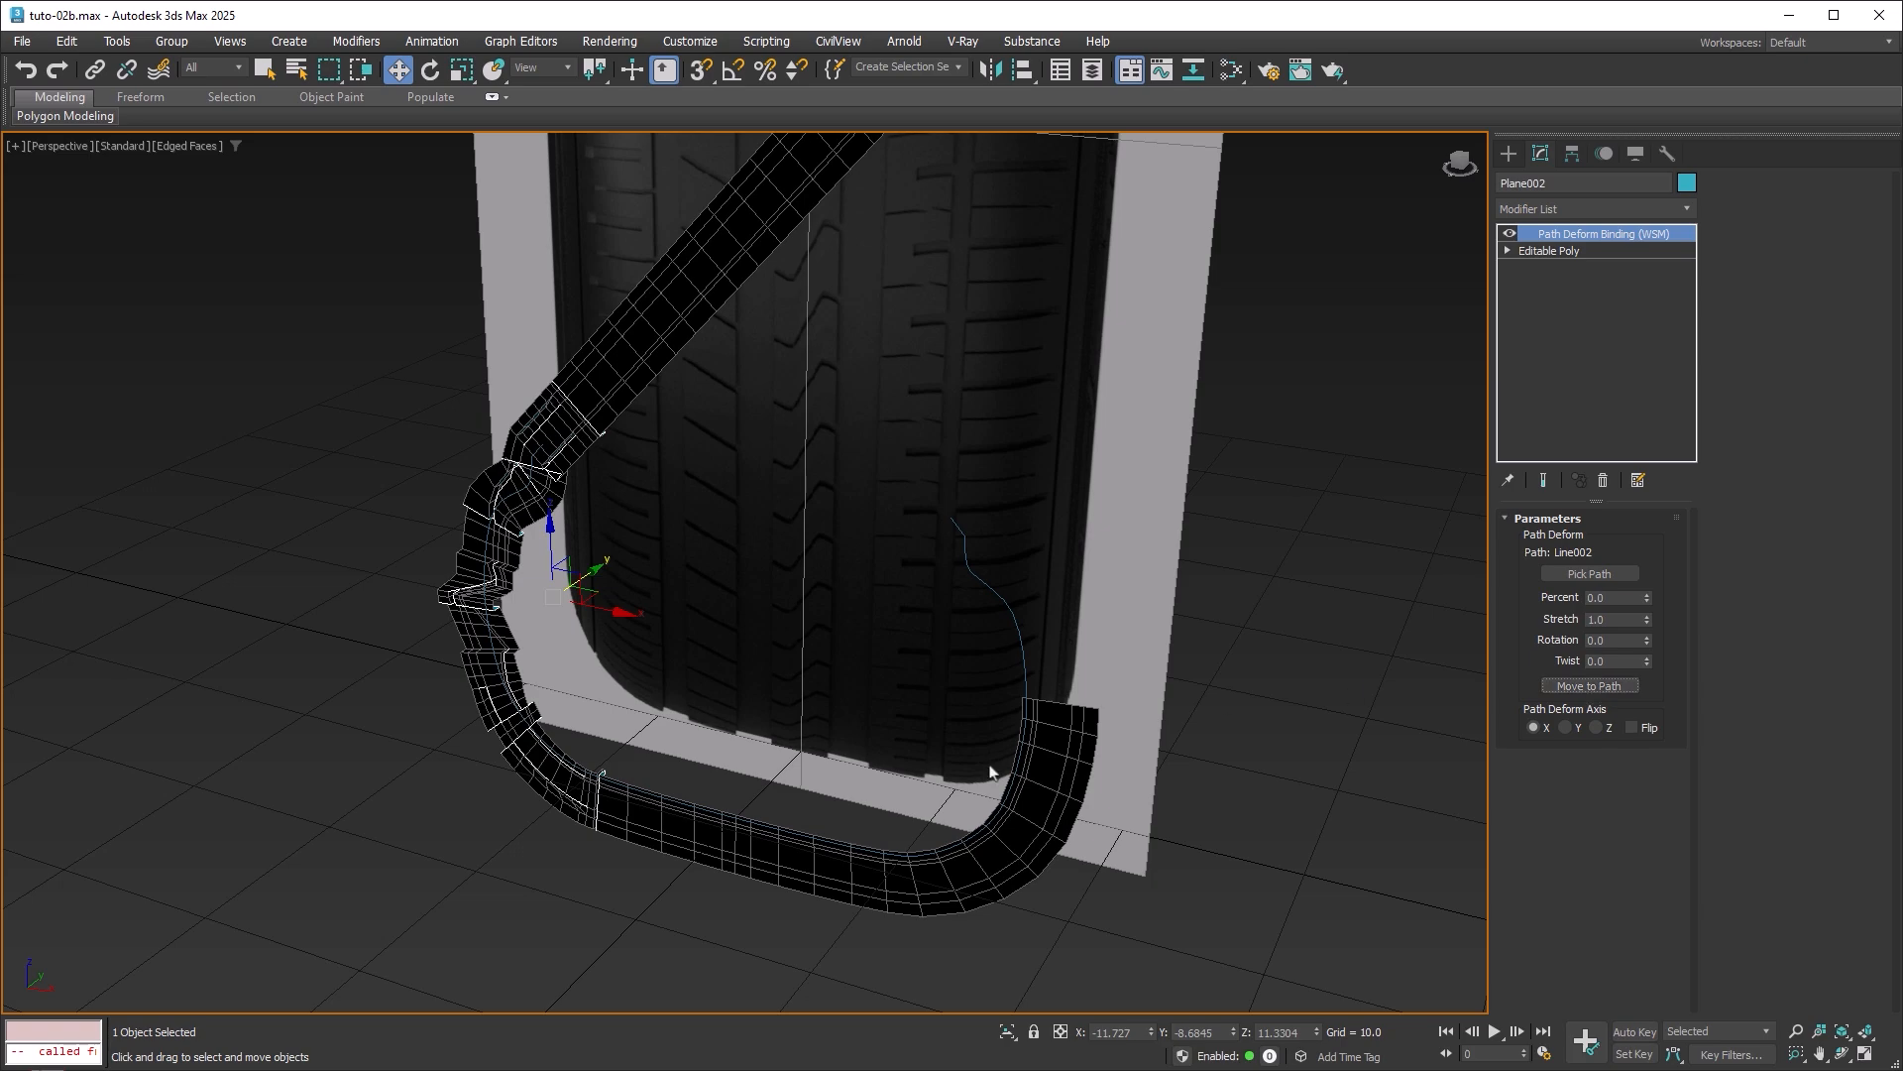
Set the tread strip's path deform rotation to 90.
{"action": "scroll", "coordinate": [889, 756], "scroll_direction": "up", "scroll_amount": 5}
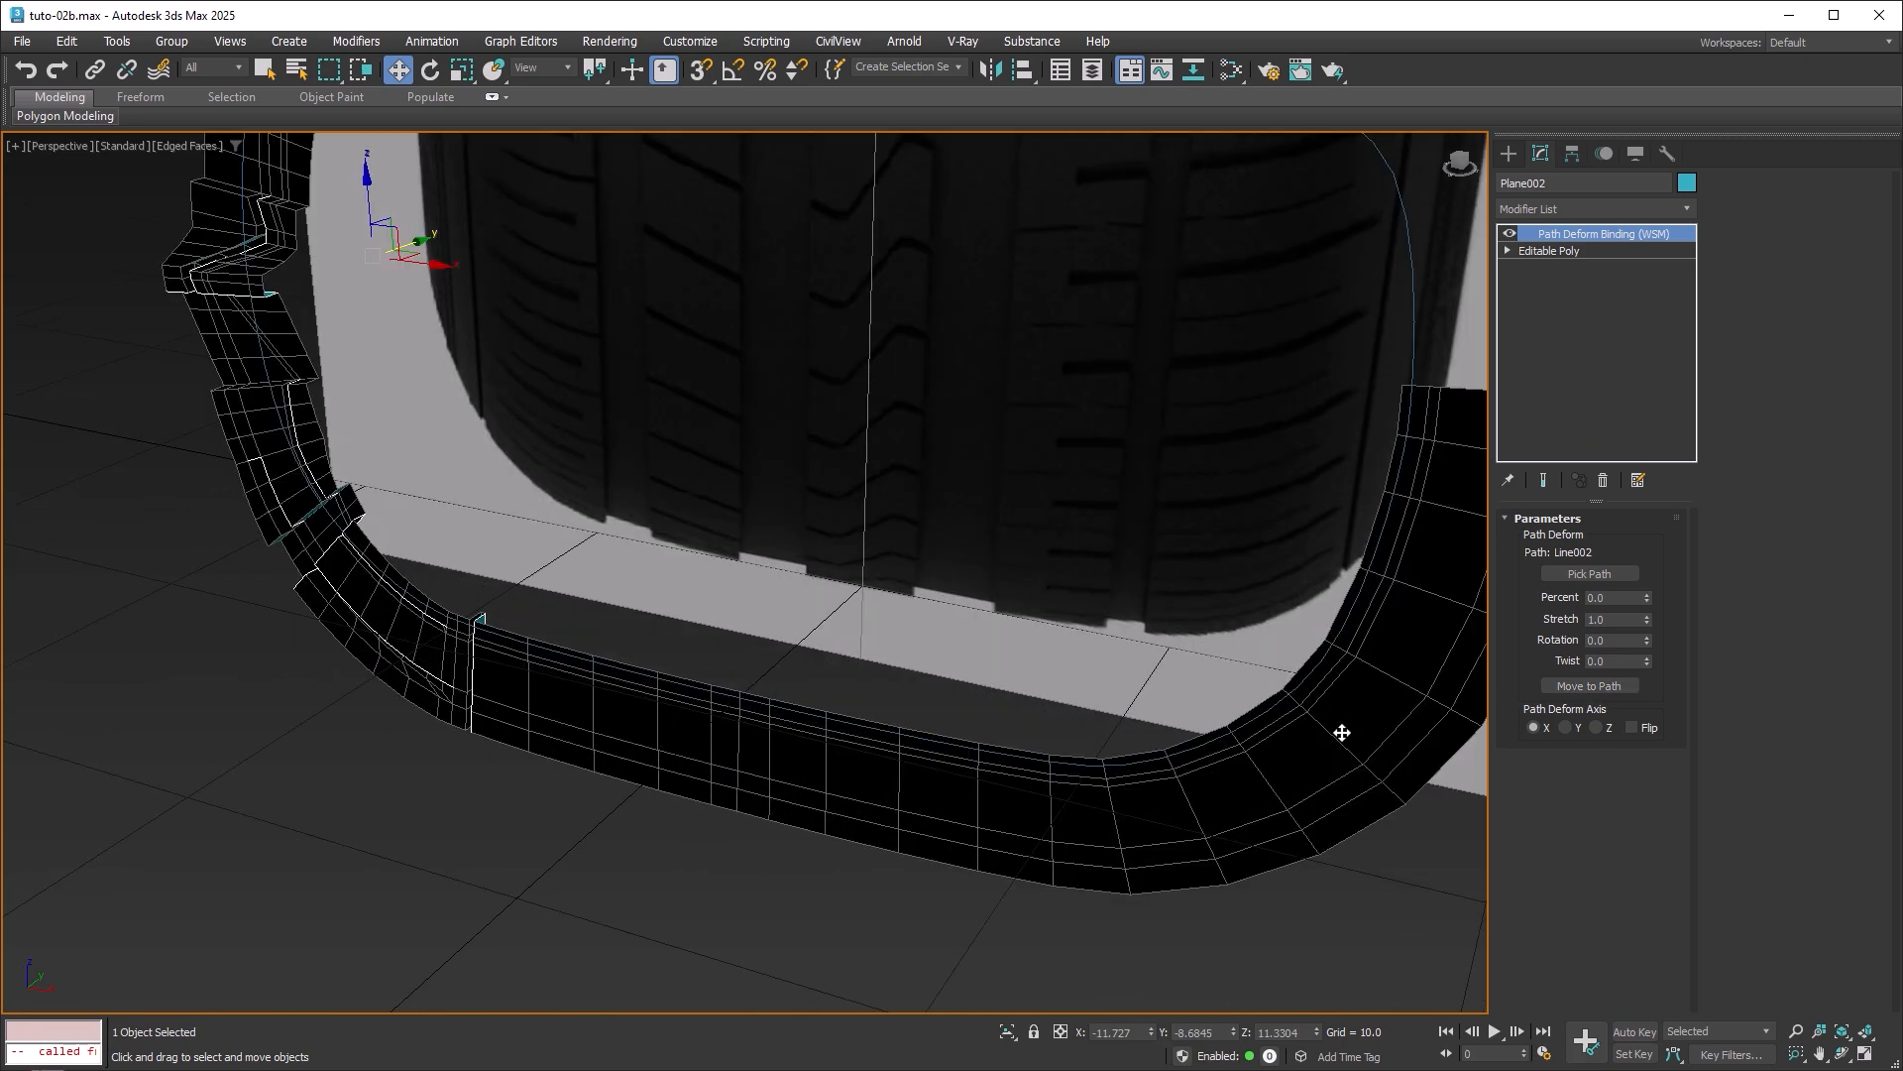
{"action": "left_click_drag", "start_coordinate": [1648, 643], "coordinate": [1621, 458]}
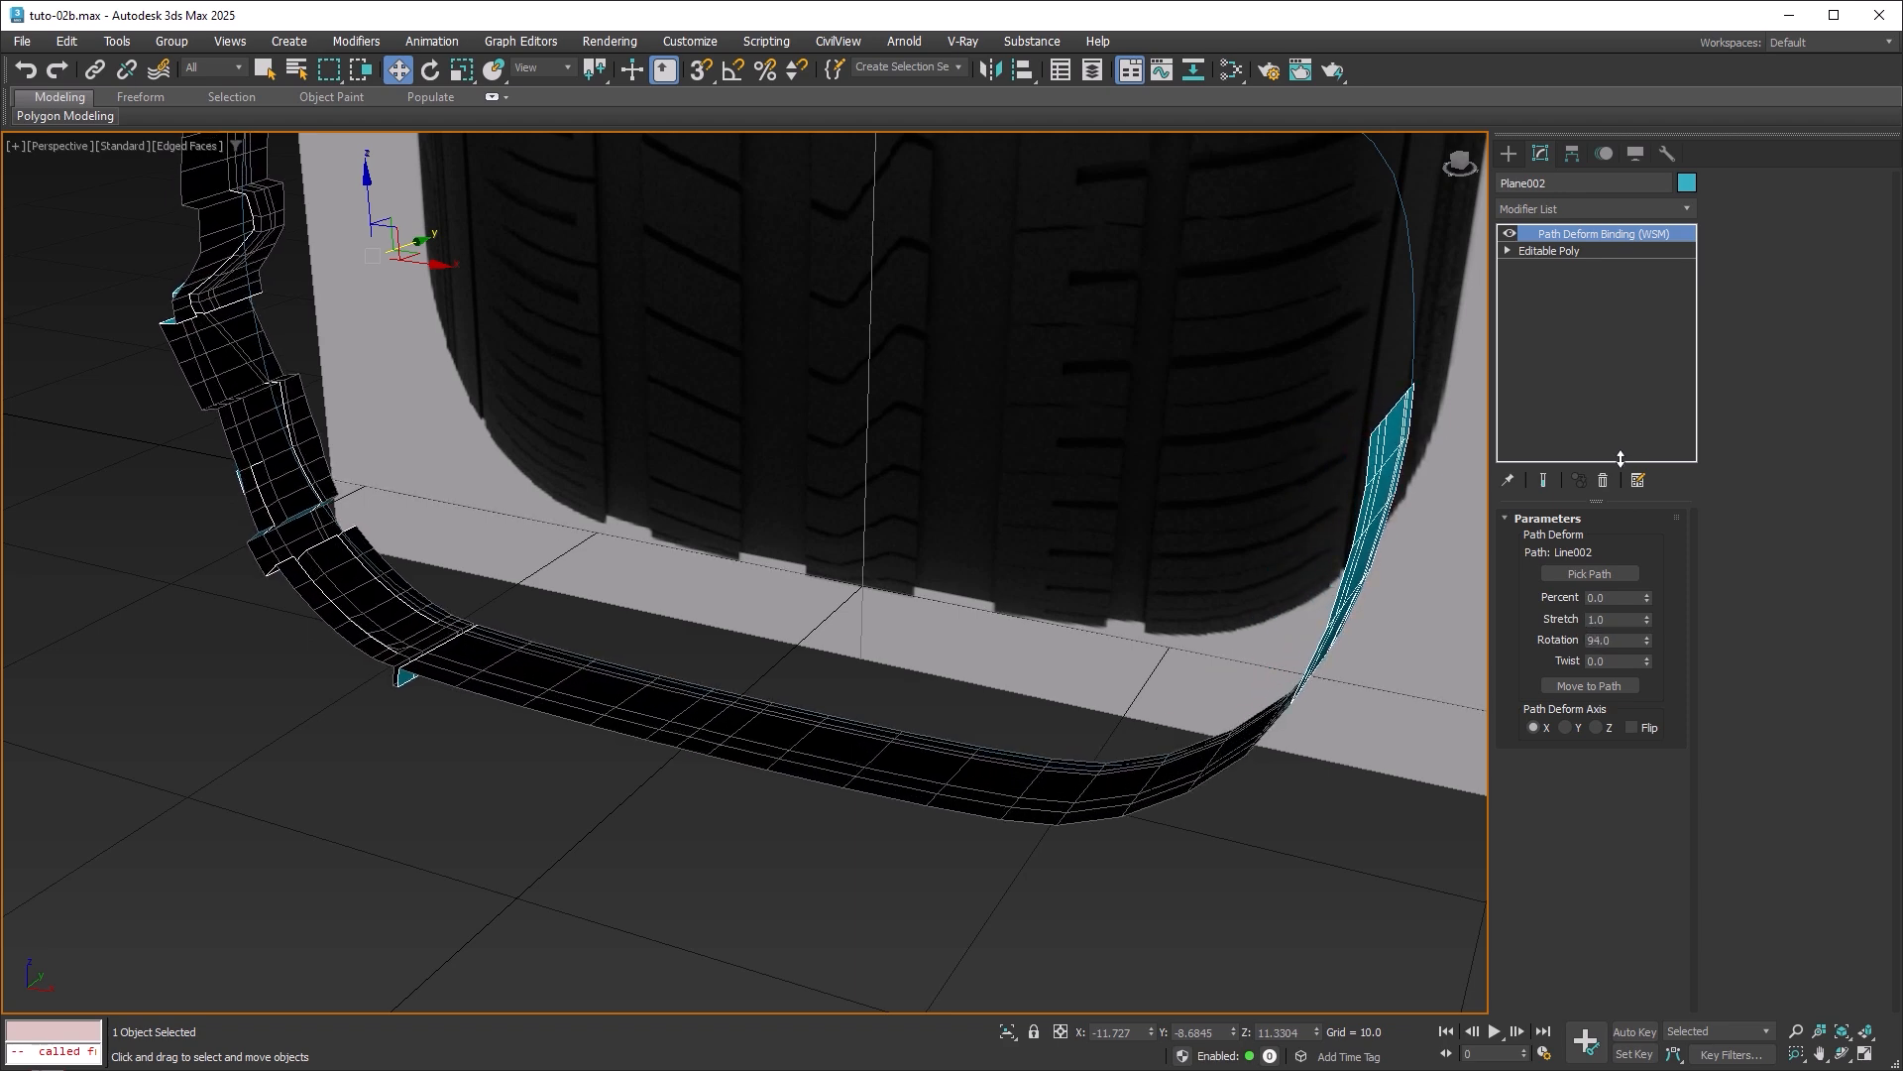
{"action": "double_click", "coordinate": [1605, 640]}
{"action": "type", "text": "90"}
{"action": "key", "text": "Return"}
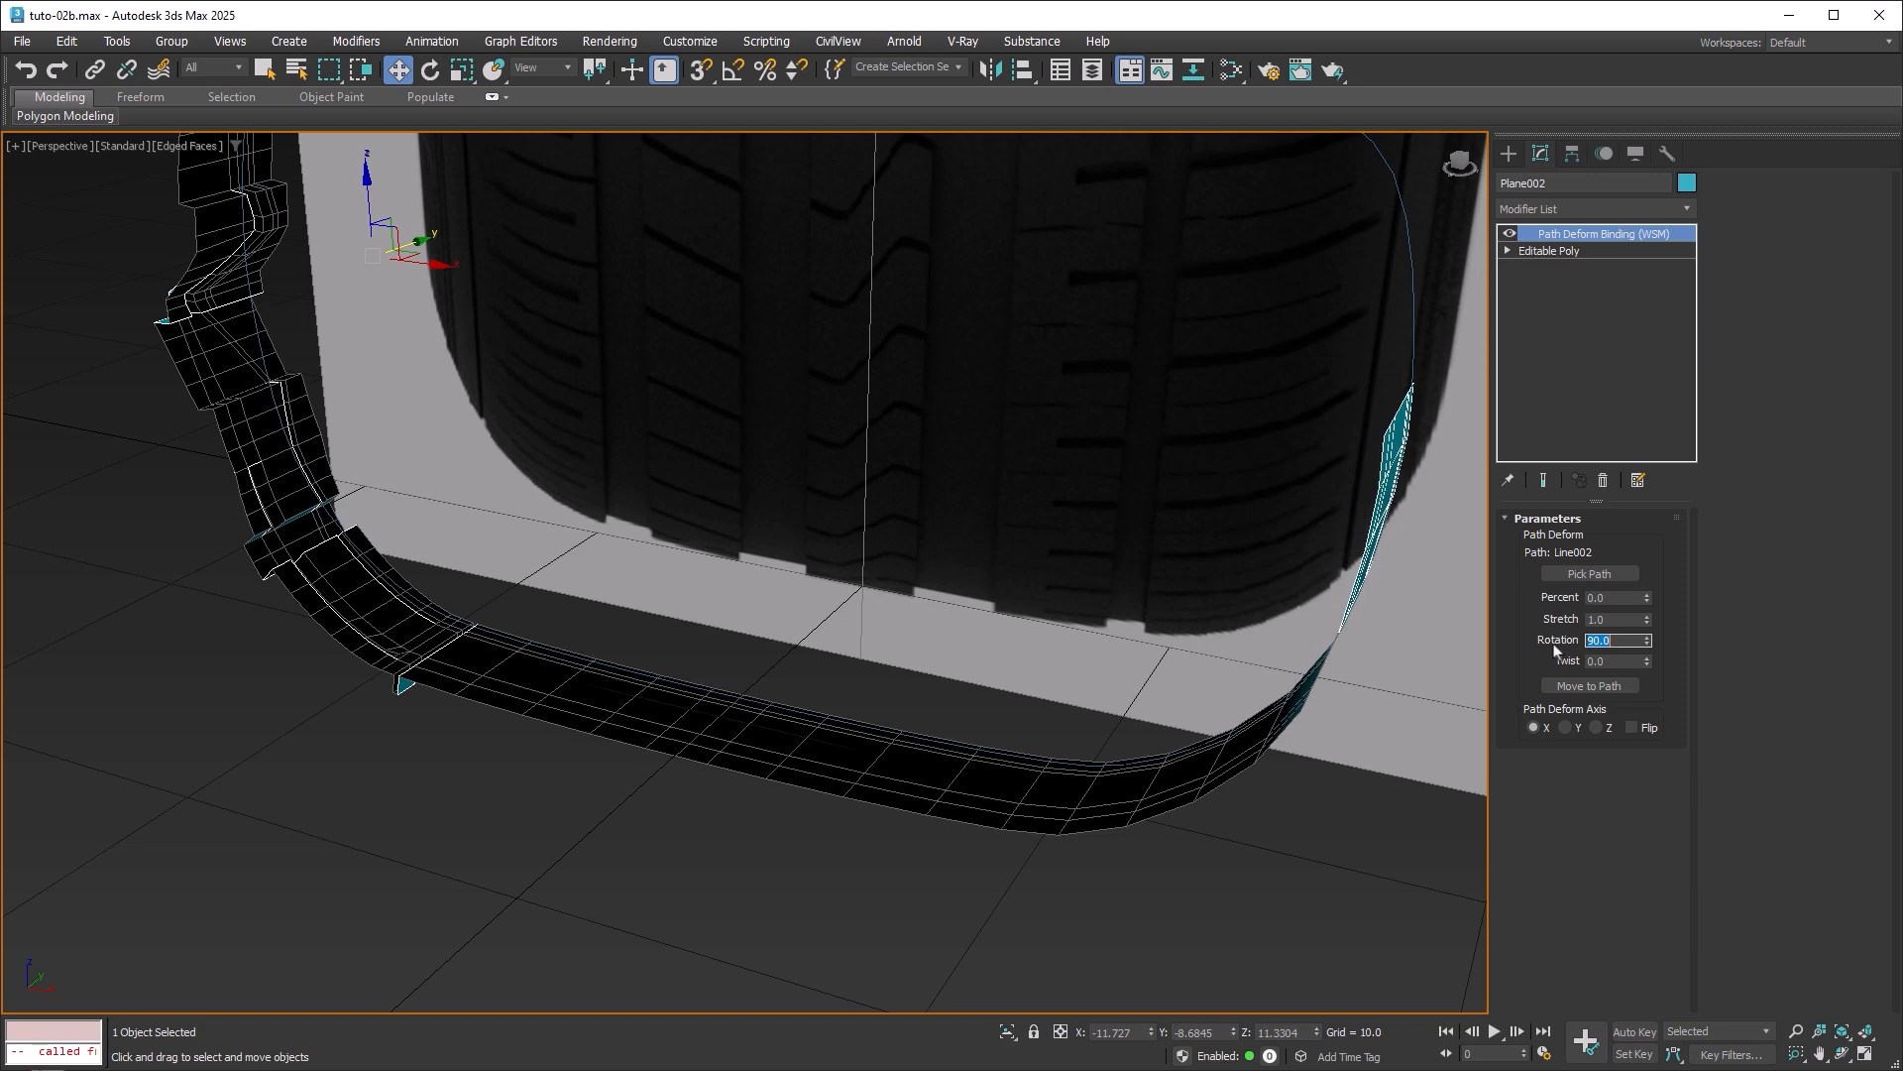
{"action": "middle_click_drag", "start_coordinate": [1077, 506], "coordinate": [926, 595], "text": "alt"}
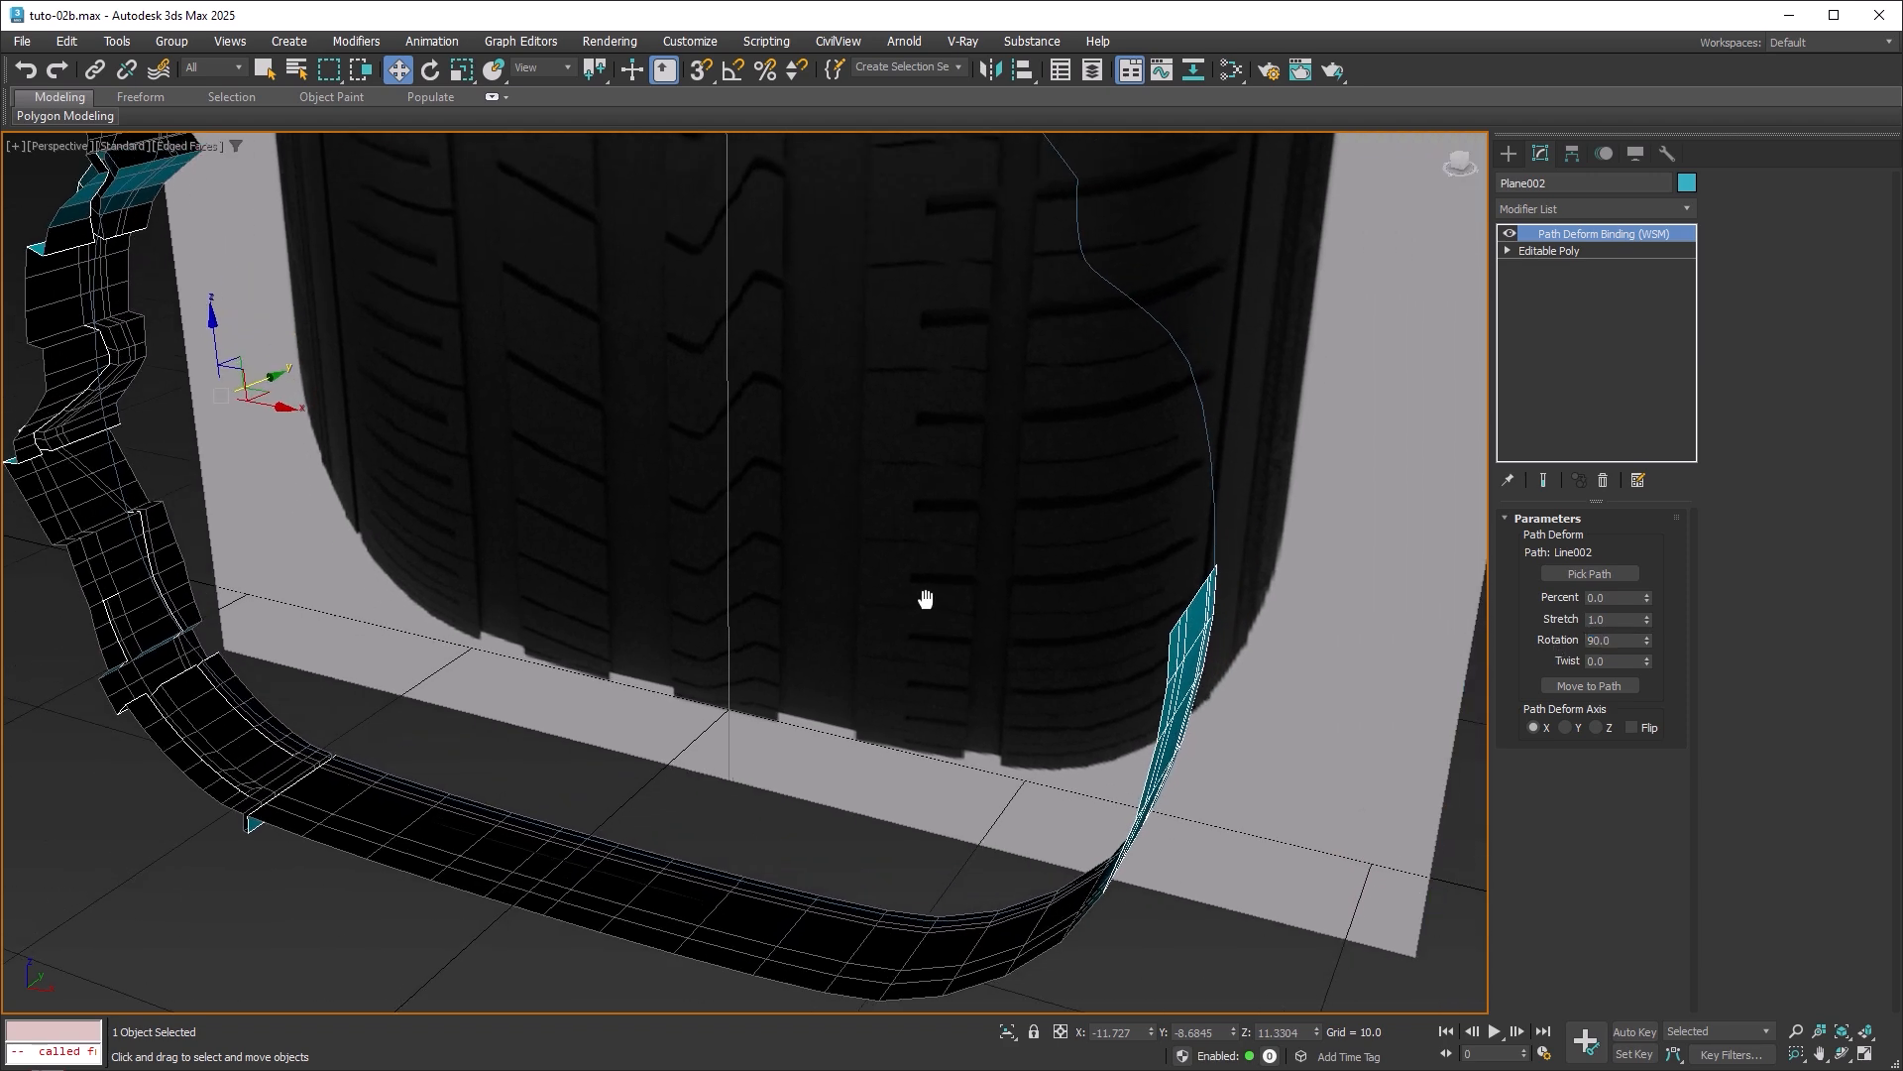
Slide the tread strip along the profile path by raising the path deform percent to 34.5.
{"action": "scroll", "coordinate": [926, 600], "scroll_direction": "down", "scroll_amount": 4}
{"action": "scroll", "coordinate": [863, 636], "scroll_direction": "up", "scroll_amount": 3}
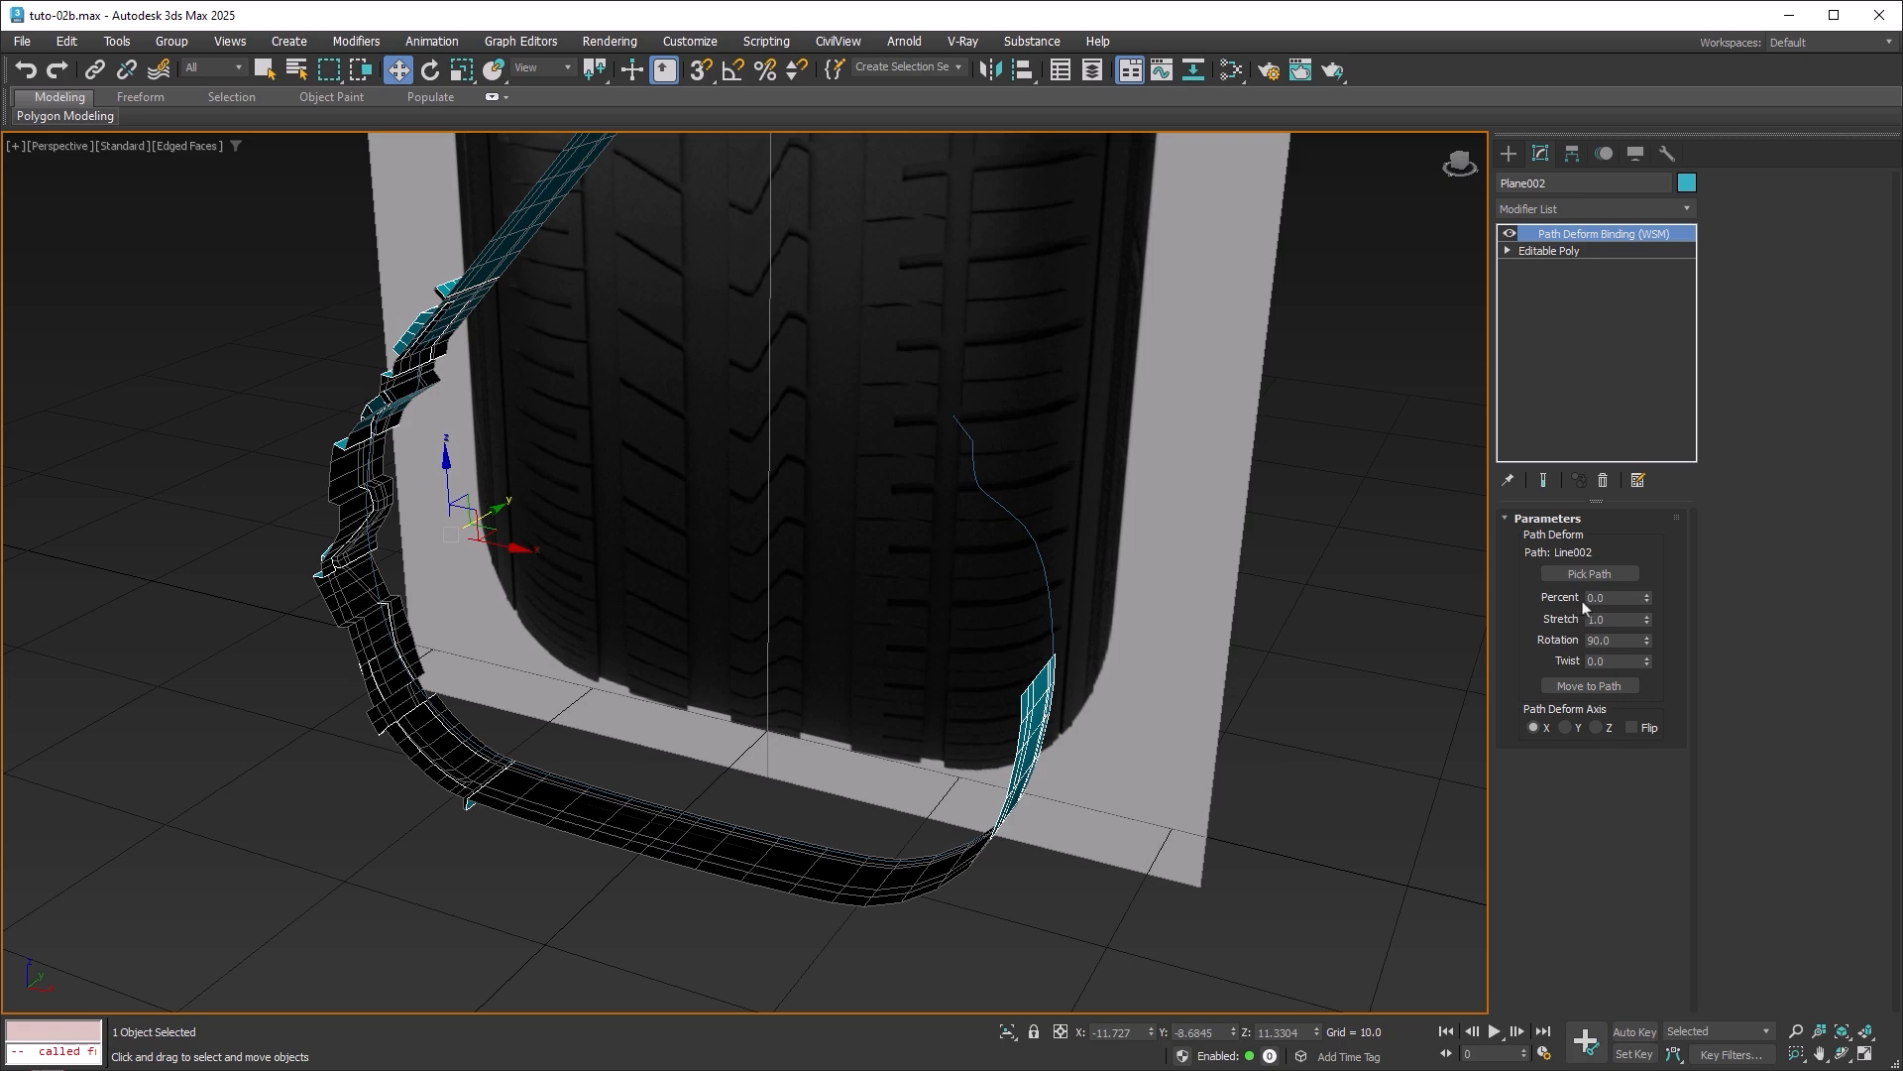
{"action": "left_click_drag", "start_coordinate": [1651, 601], "coordinate": [1652, 536]}
{"action": "left_click_drag", "start_coordinate": [1652, 531], "coordinate": [1630, 529]}
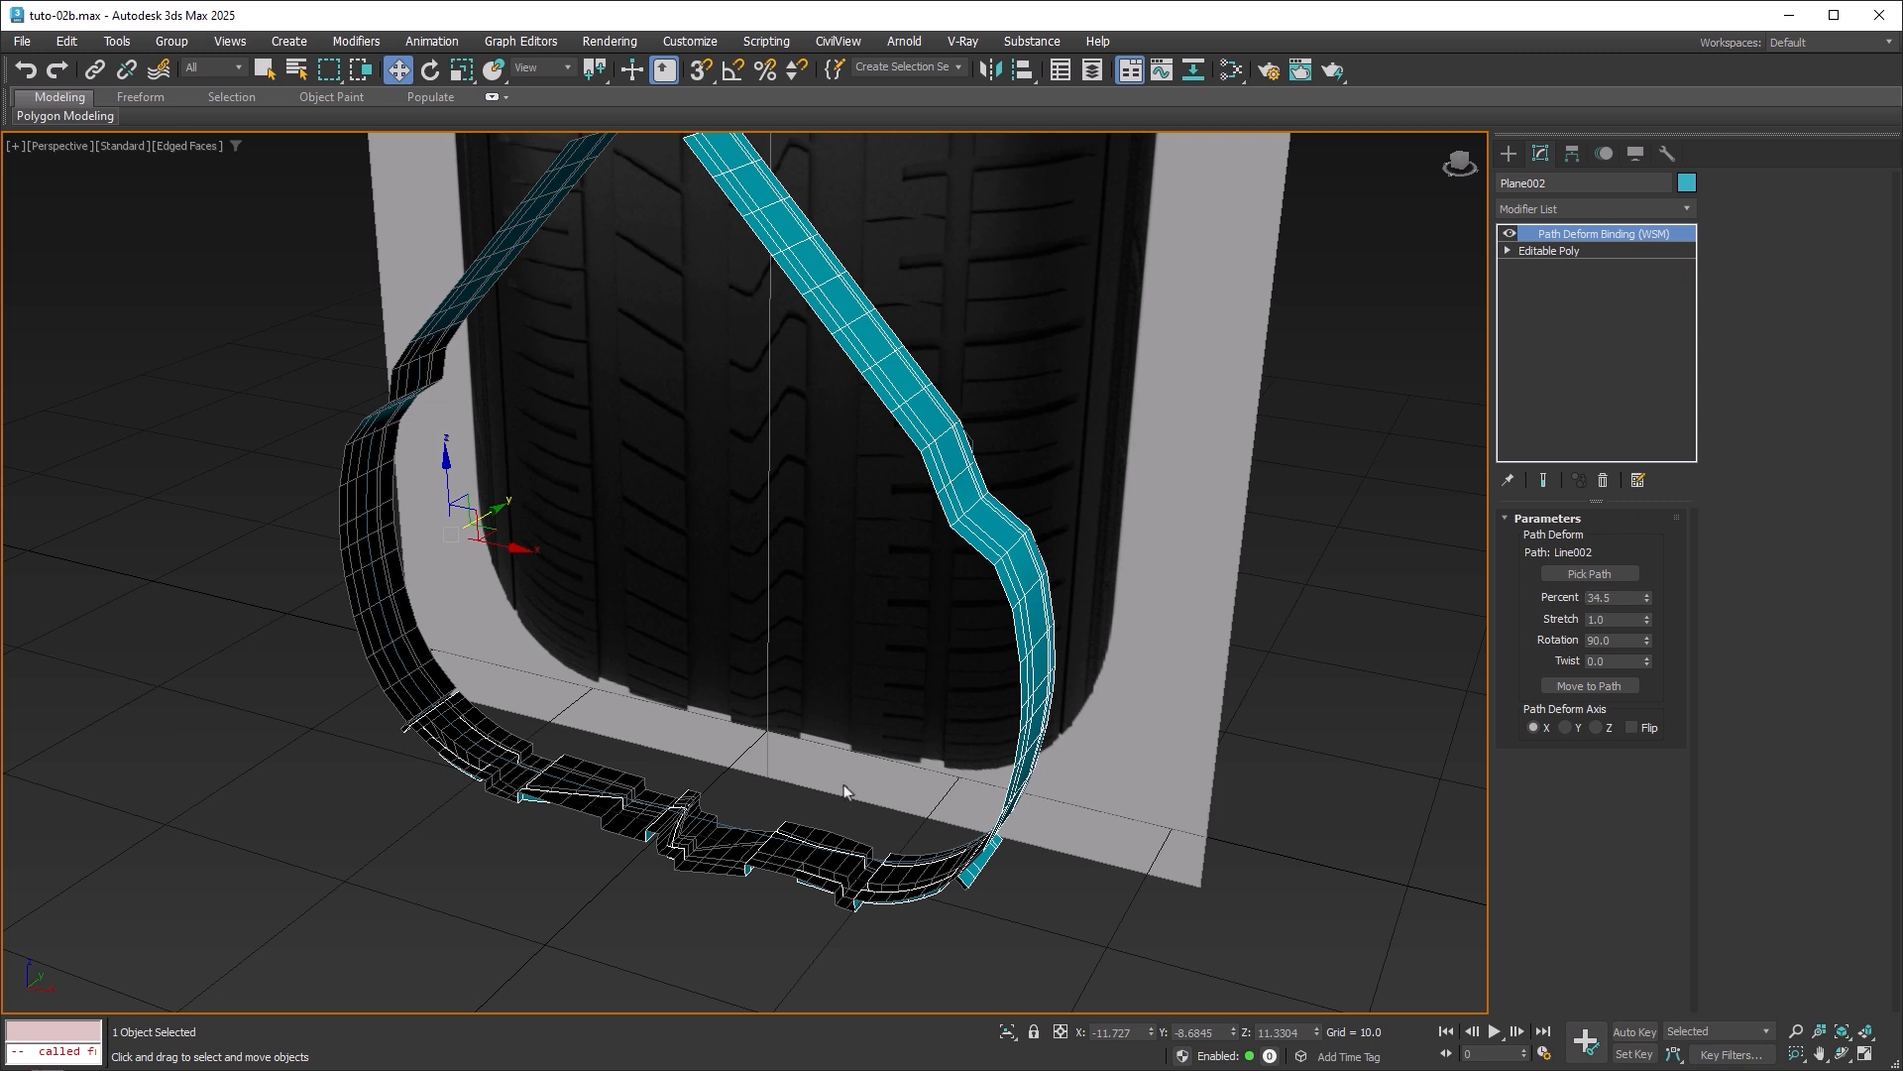
Isolate the tread strip together with the profile spline and show them in a maximized Front view.
{"action": "left_click", "coordinate": [725, 827], "text": "ctrl"}
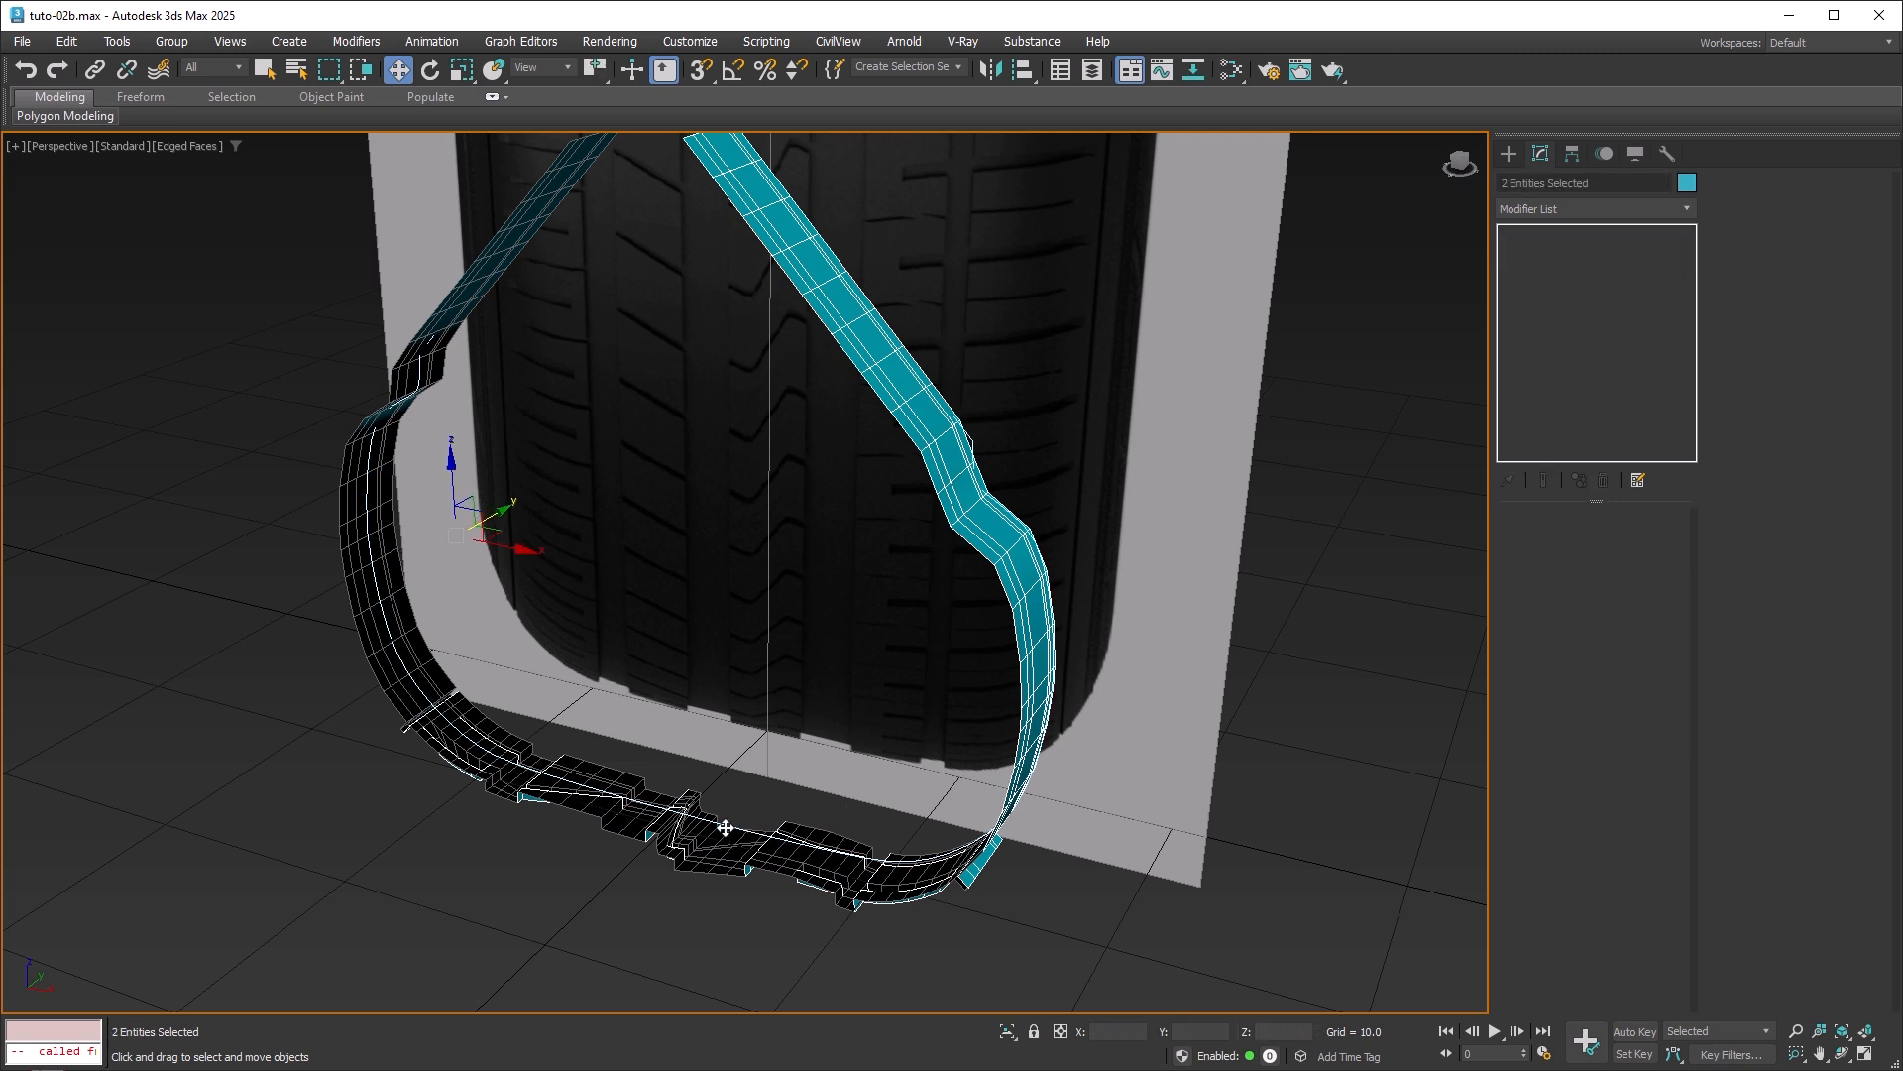
{"action": "left_click", "coordinate": [1007, 1031]}
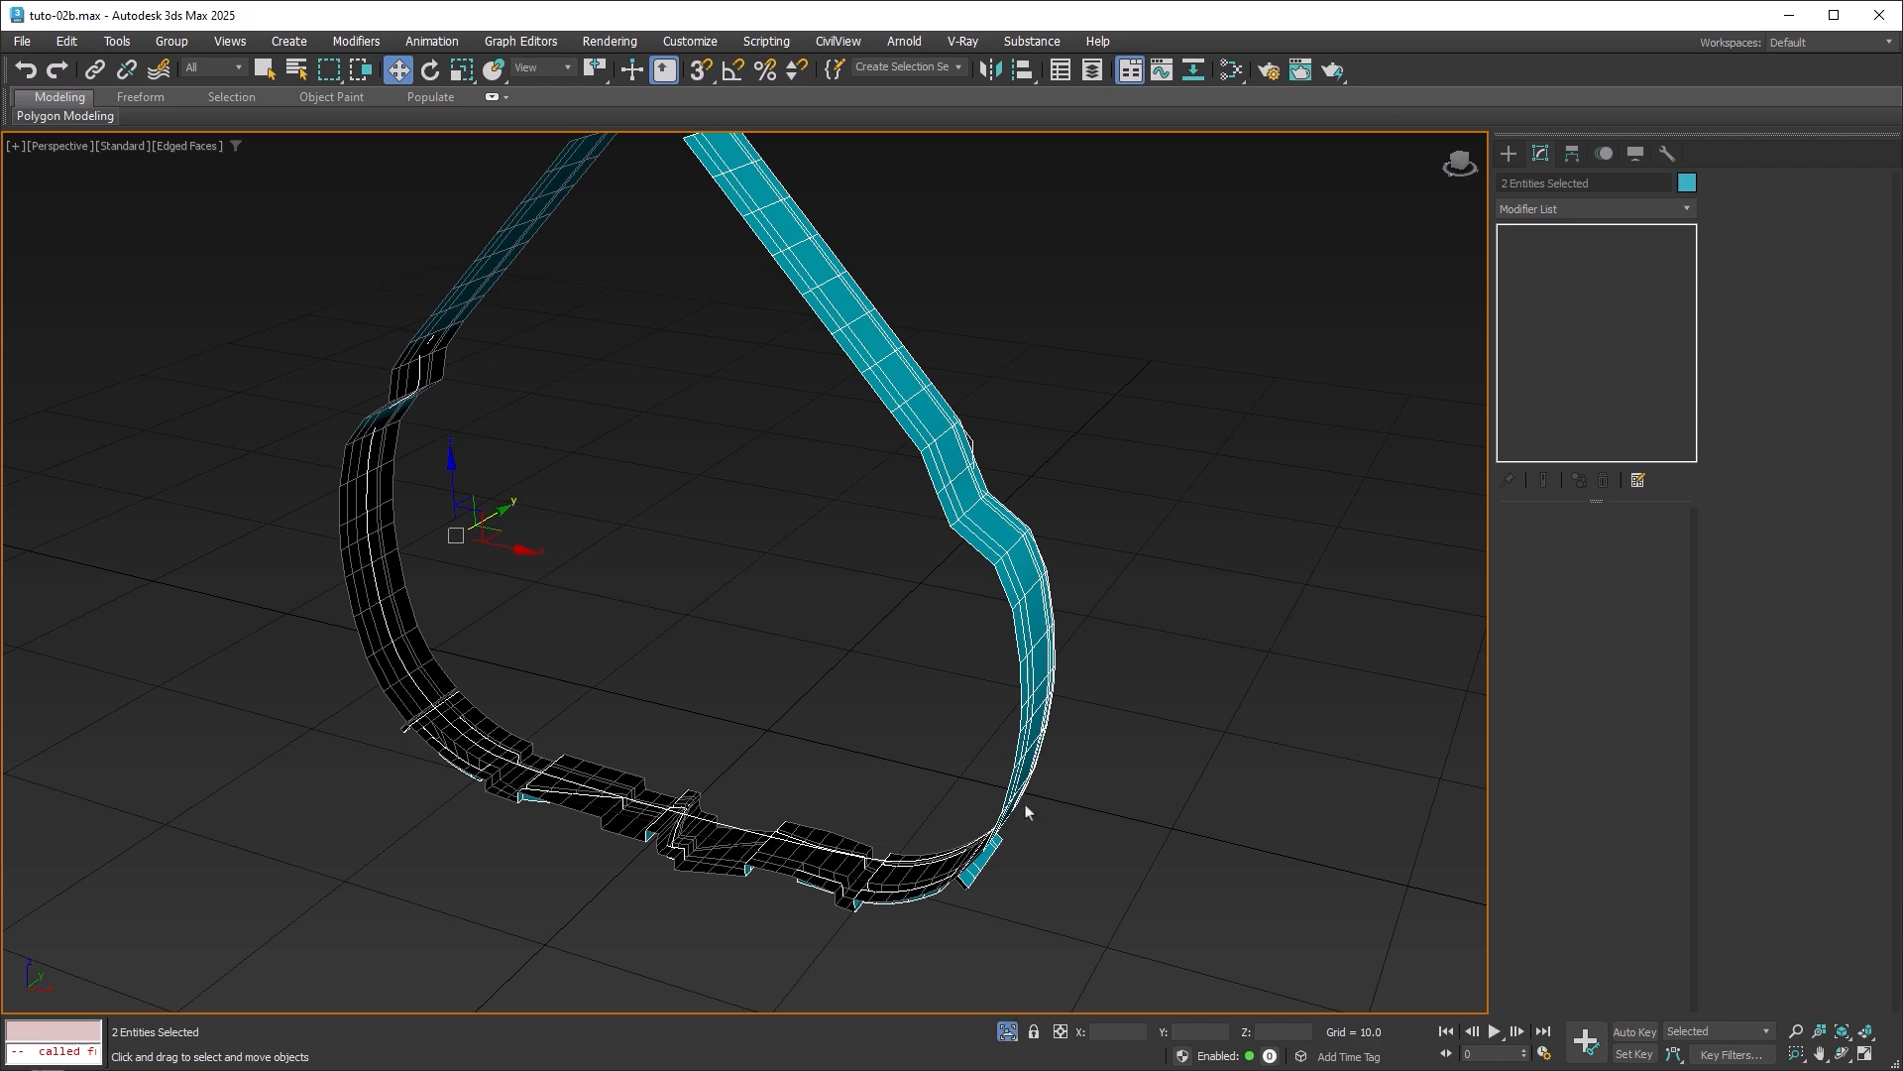
{"action": "scroll", "coordinate": [1061, 773], "scroll_direction": "down", "scroll_amount": 2}
{"action": "key", "text": "alt+w"}
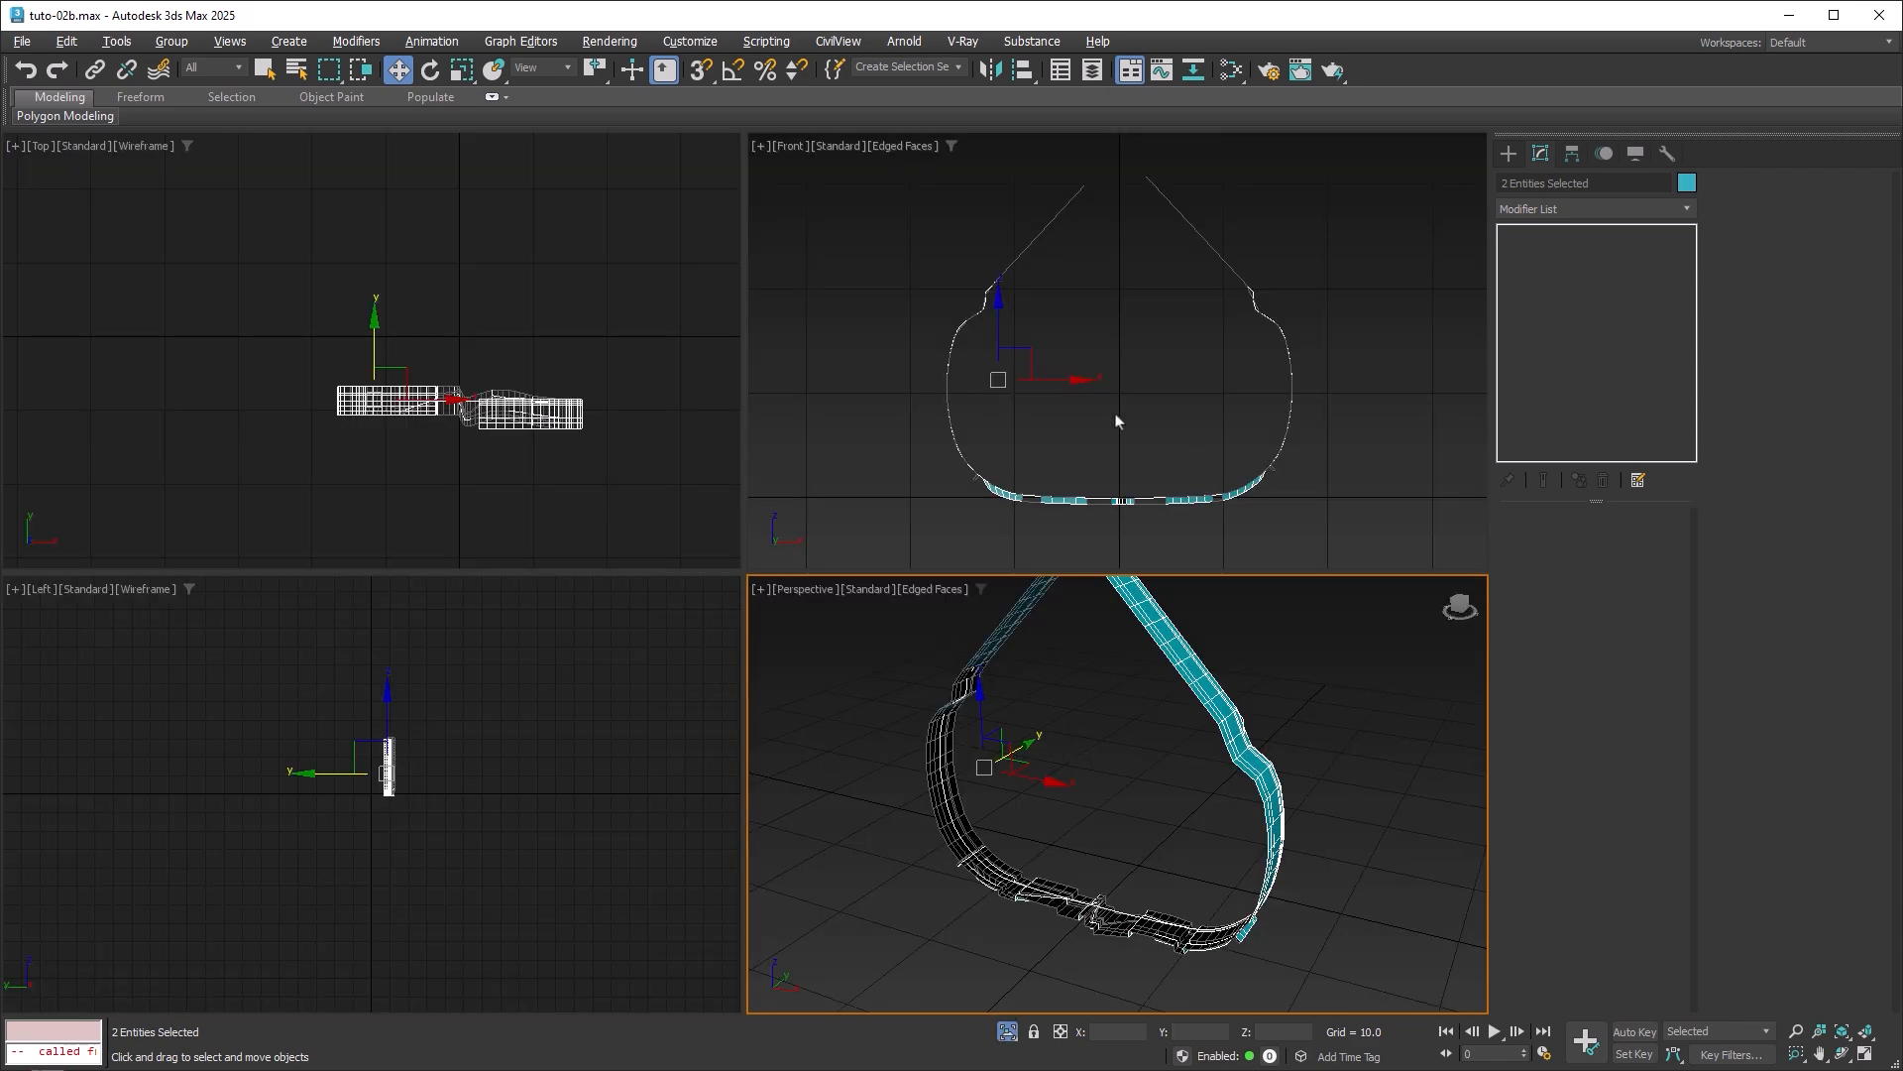
{"action": "key", "text": "alt+w"}
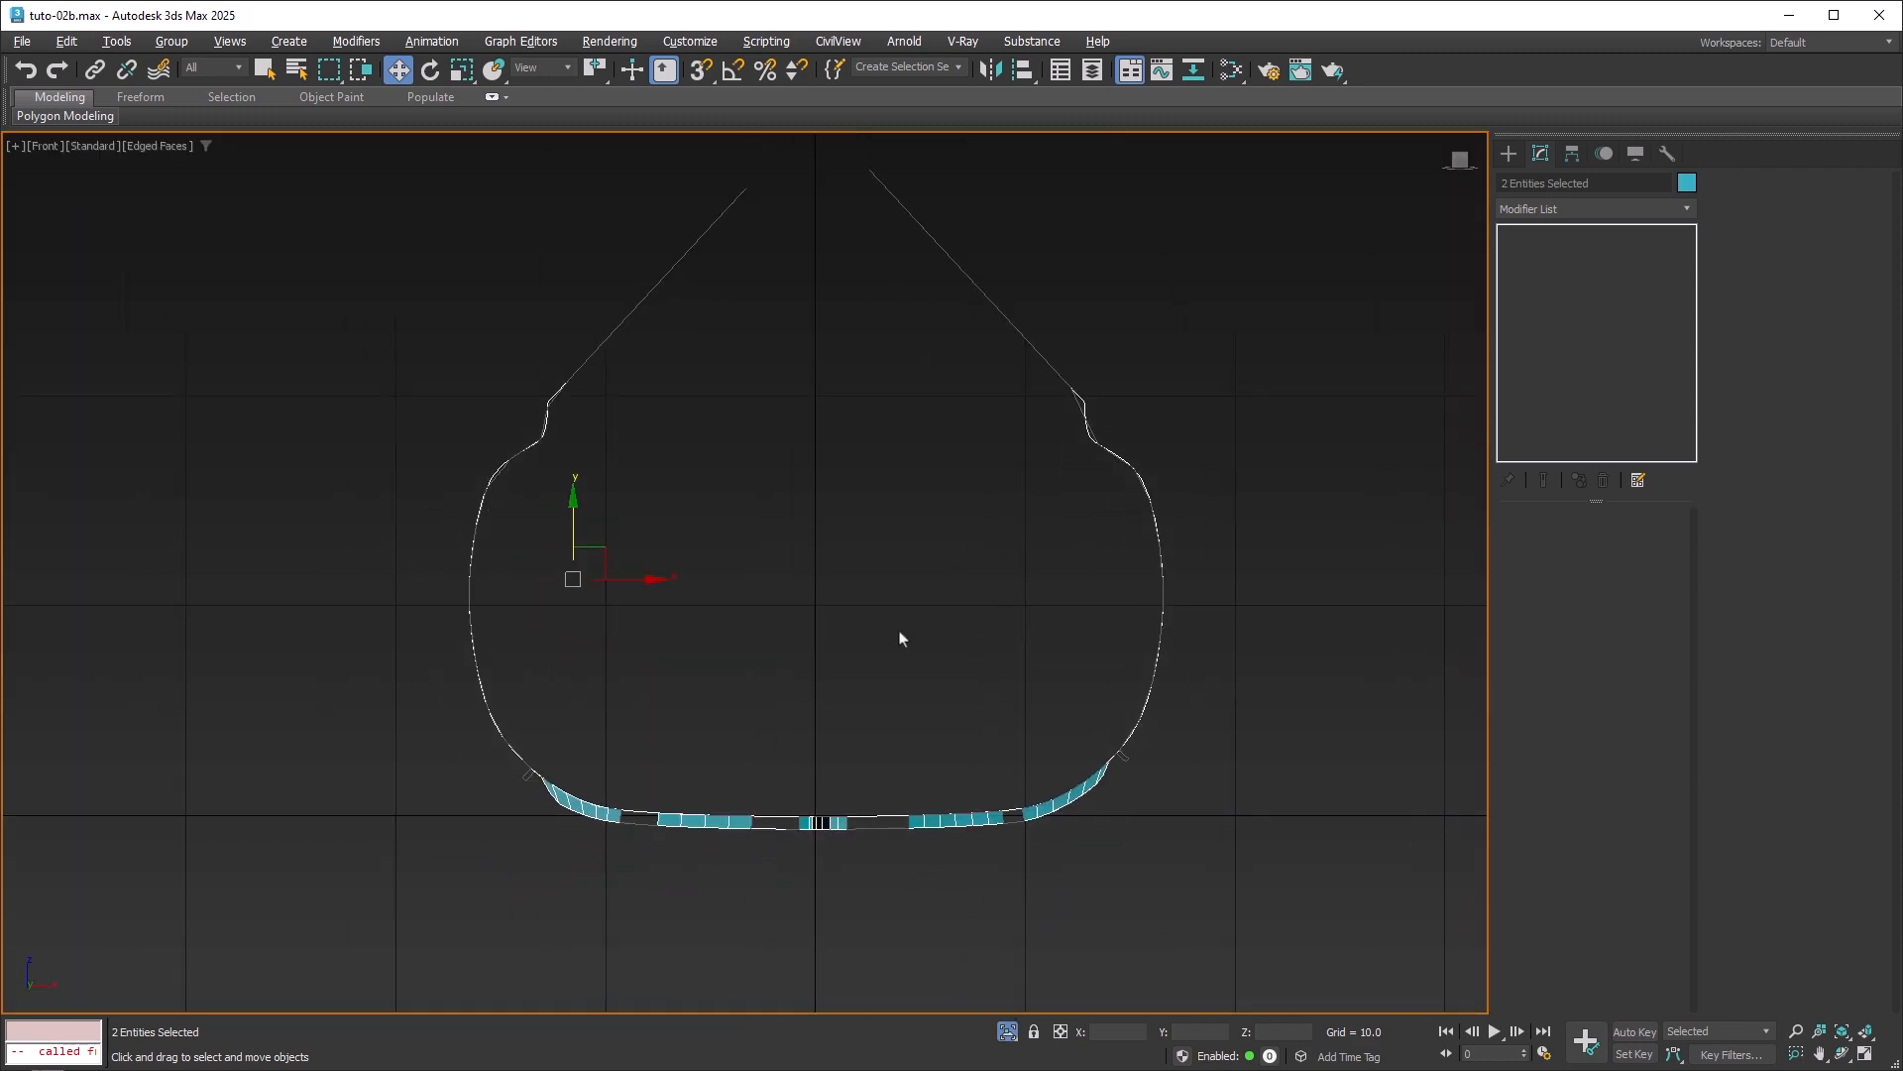
Select only the tread strip and set its path deform rotation to 270 to flip the tread to the profile's other side.
{"action": "scroll", "coordinate": [880, 646], "scroll_direction": "up", "scroll_amount": 2}
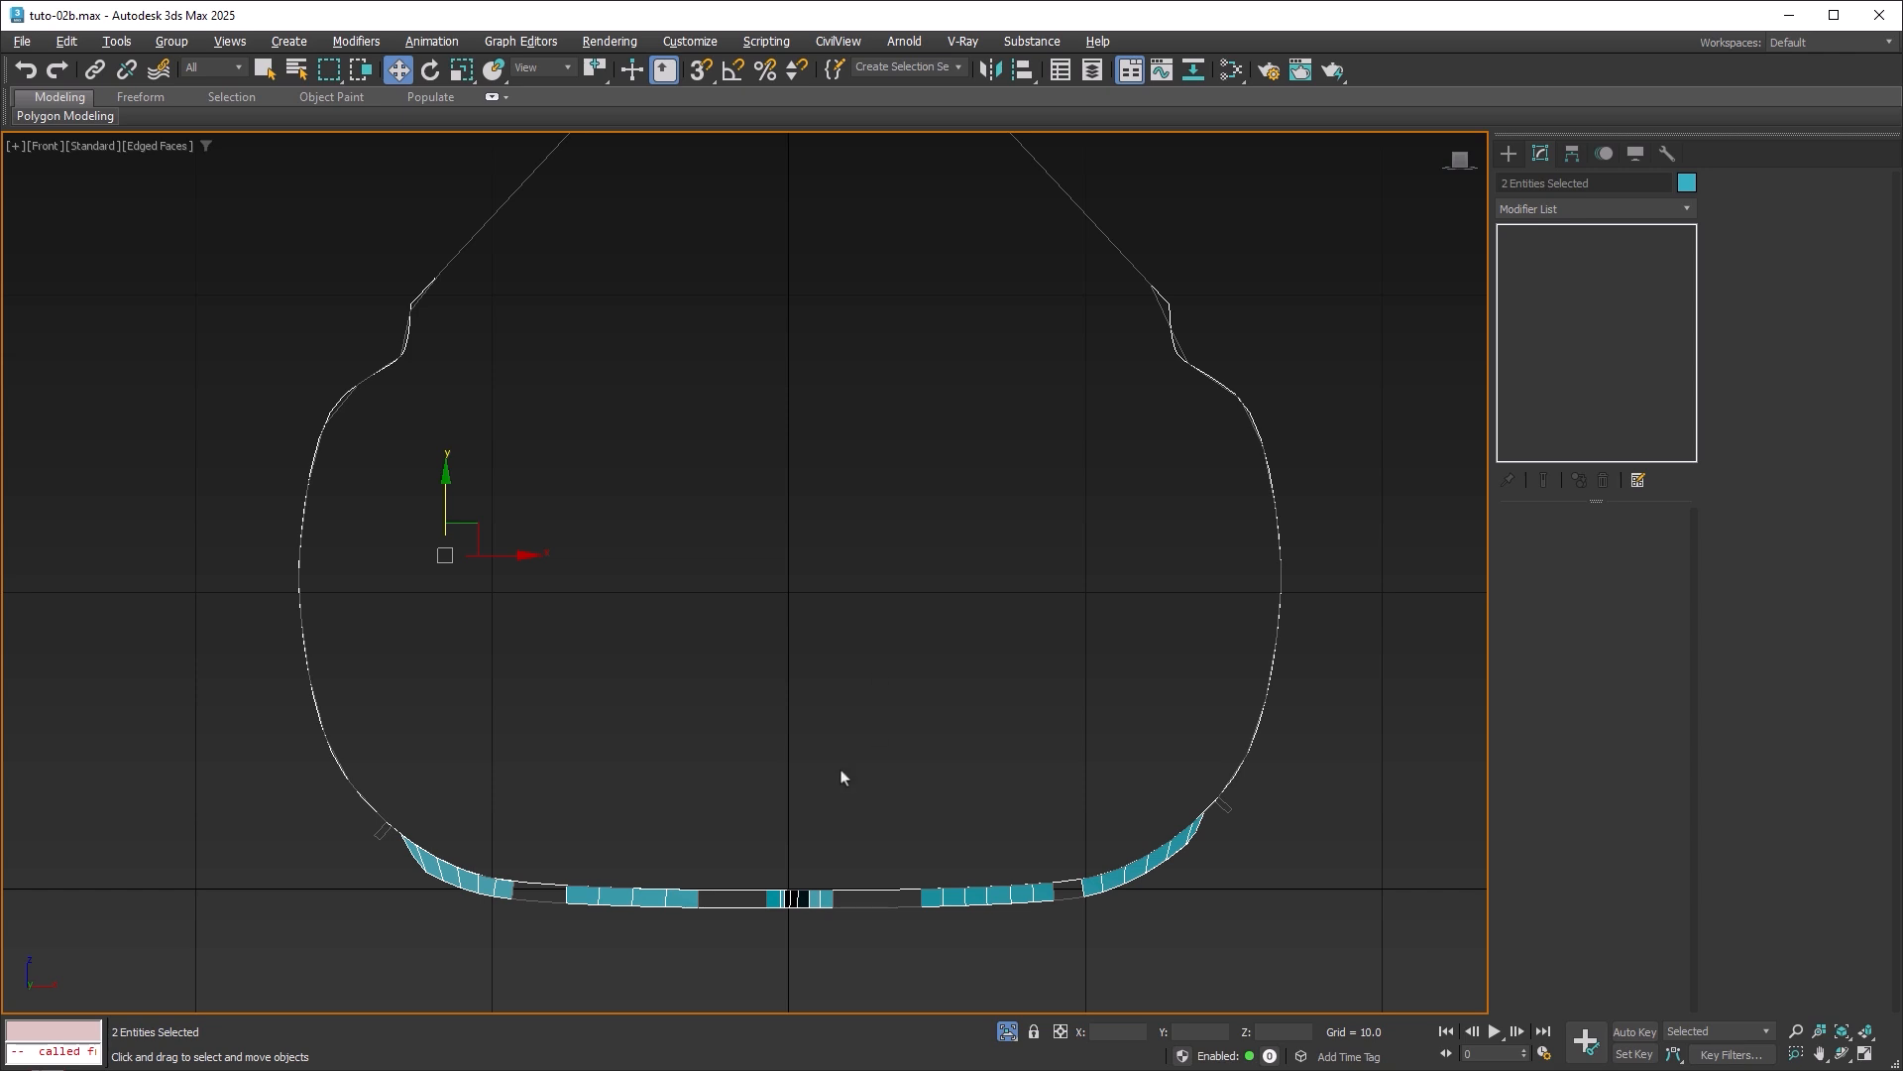
{"action": "scroll", "coordinate": [799, 779], "scroll_direction": "down", "scroll_amount": 1}
{"action": "scroll", "coordinate": [743, 799], "scroll_direction": "up", "scroll_amount": 5}
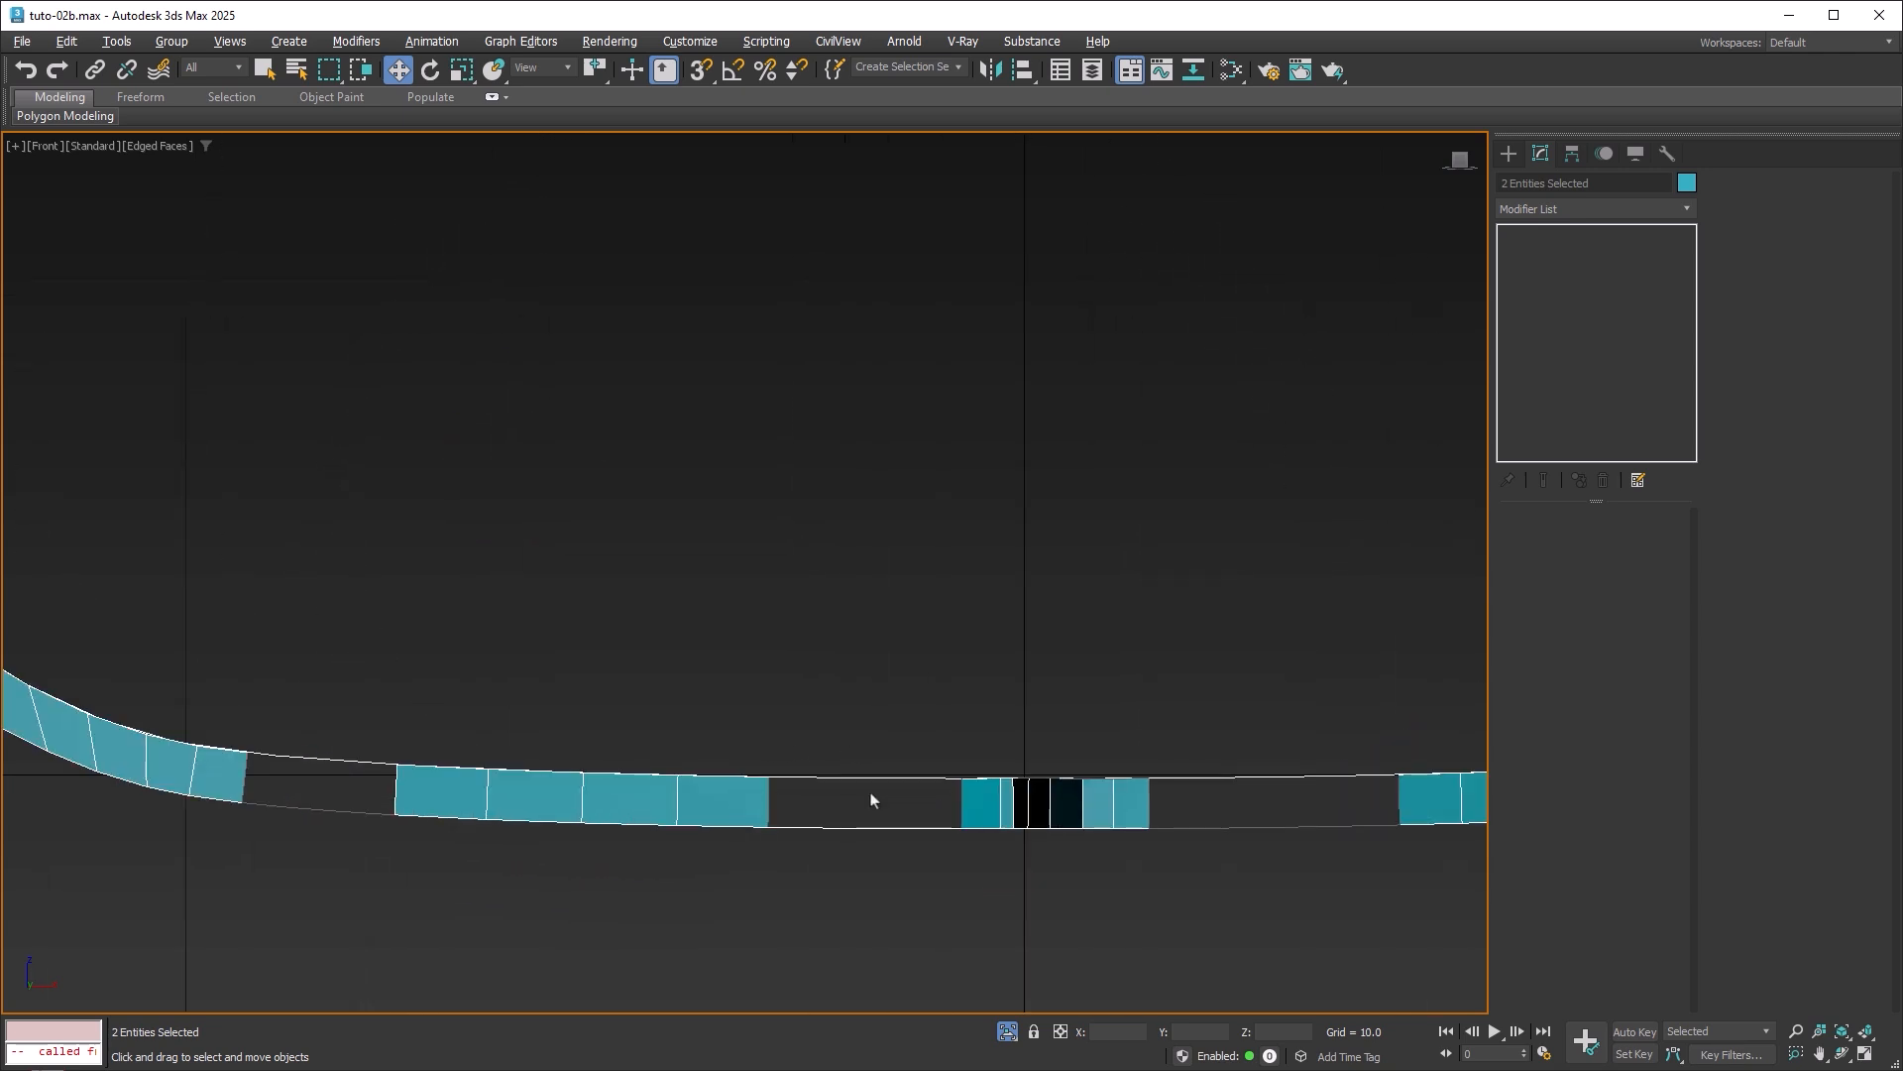
{"action": "left_click", "coordinate": [801, 808]}
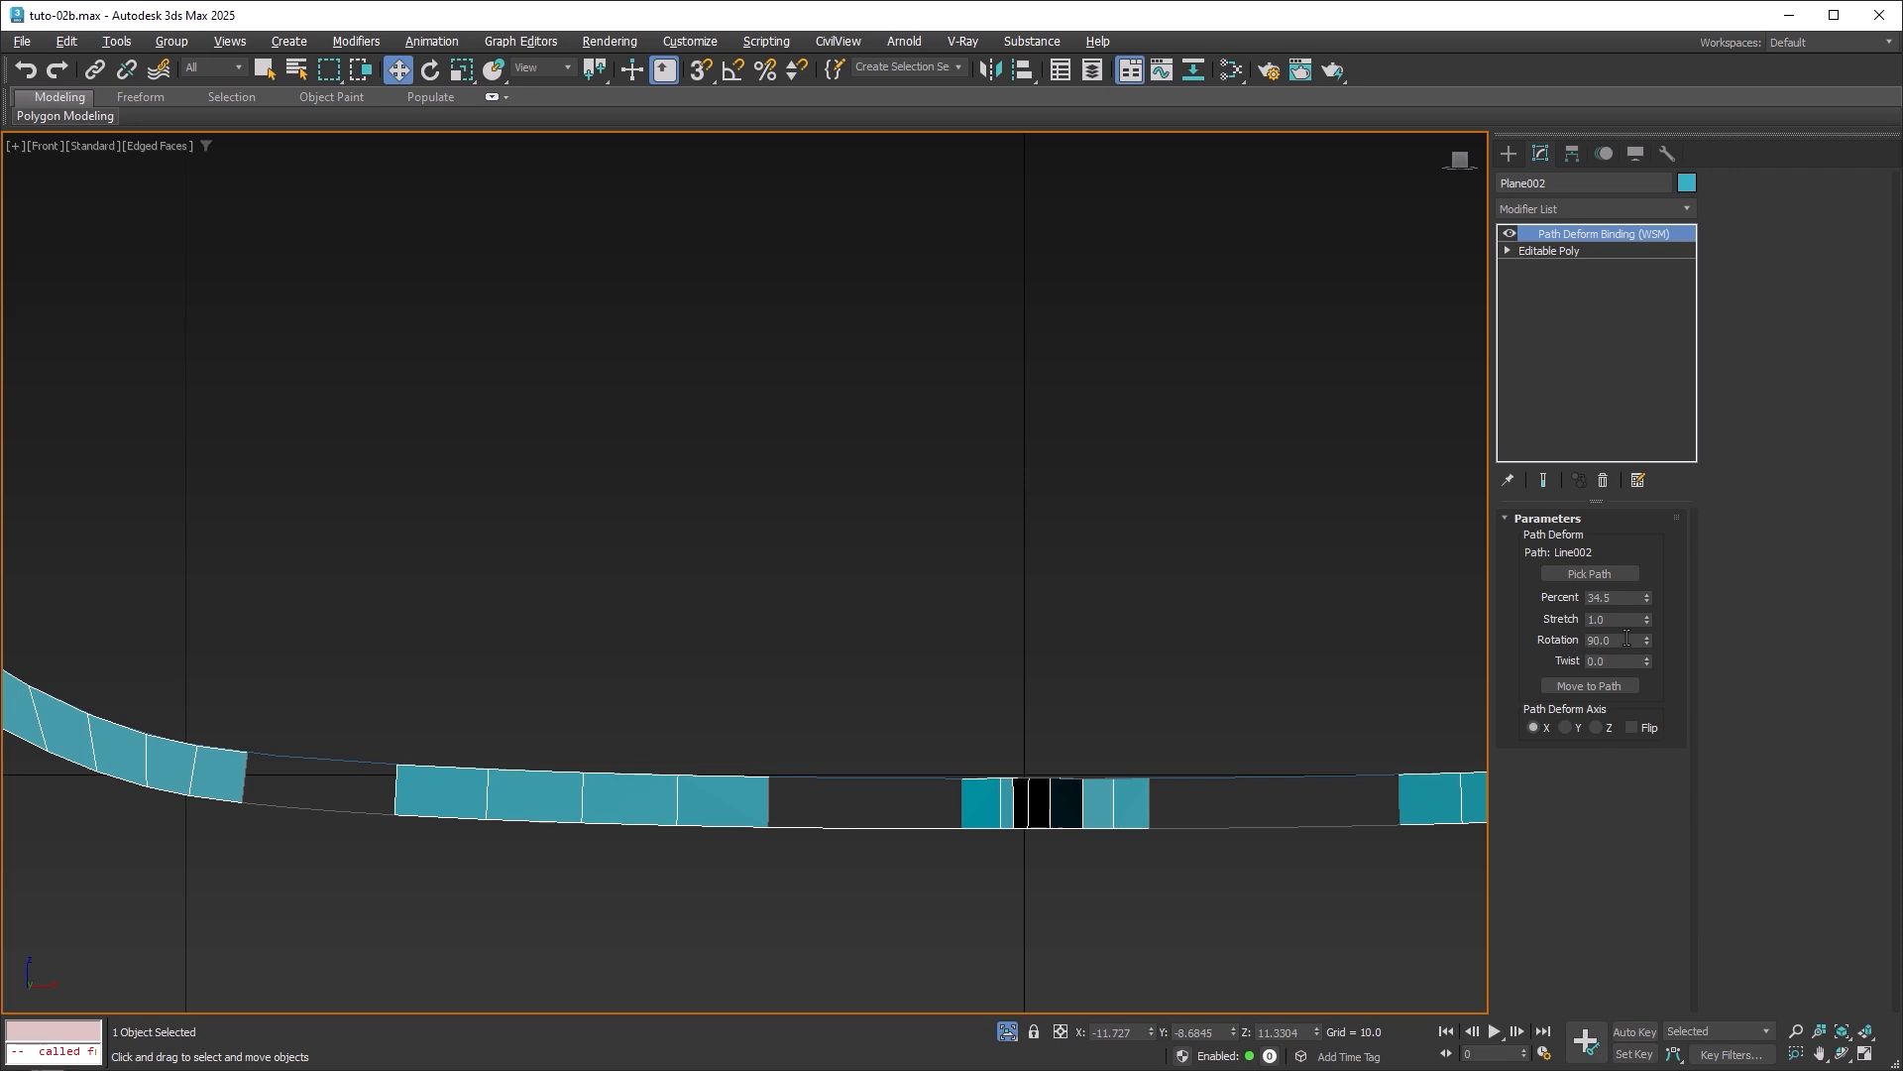
{"action": "left_click_drag", "start_coordinate": [1646, 639], "coordinate": [1653, 282]}
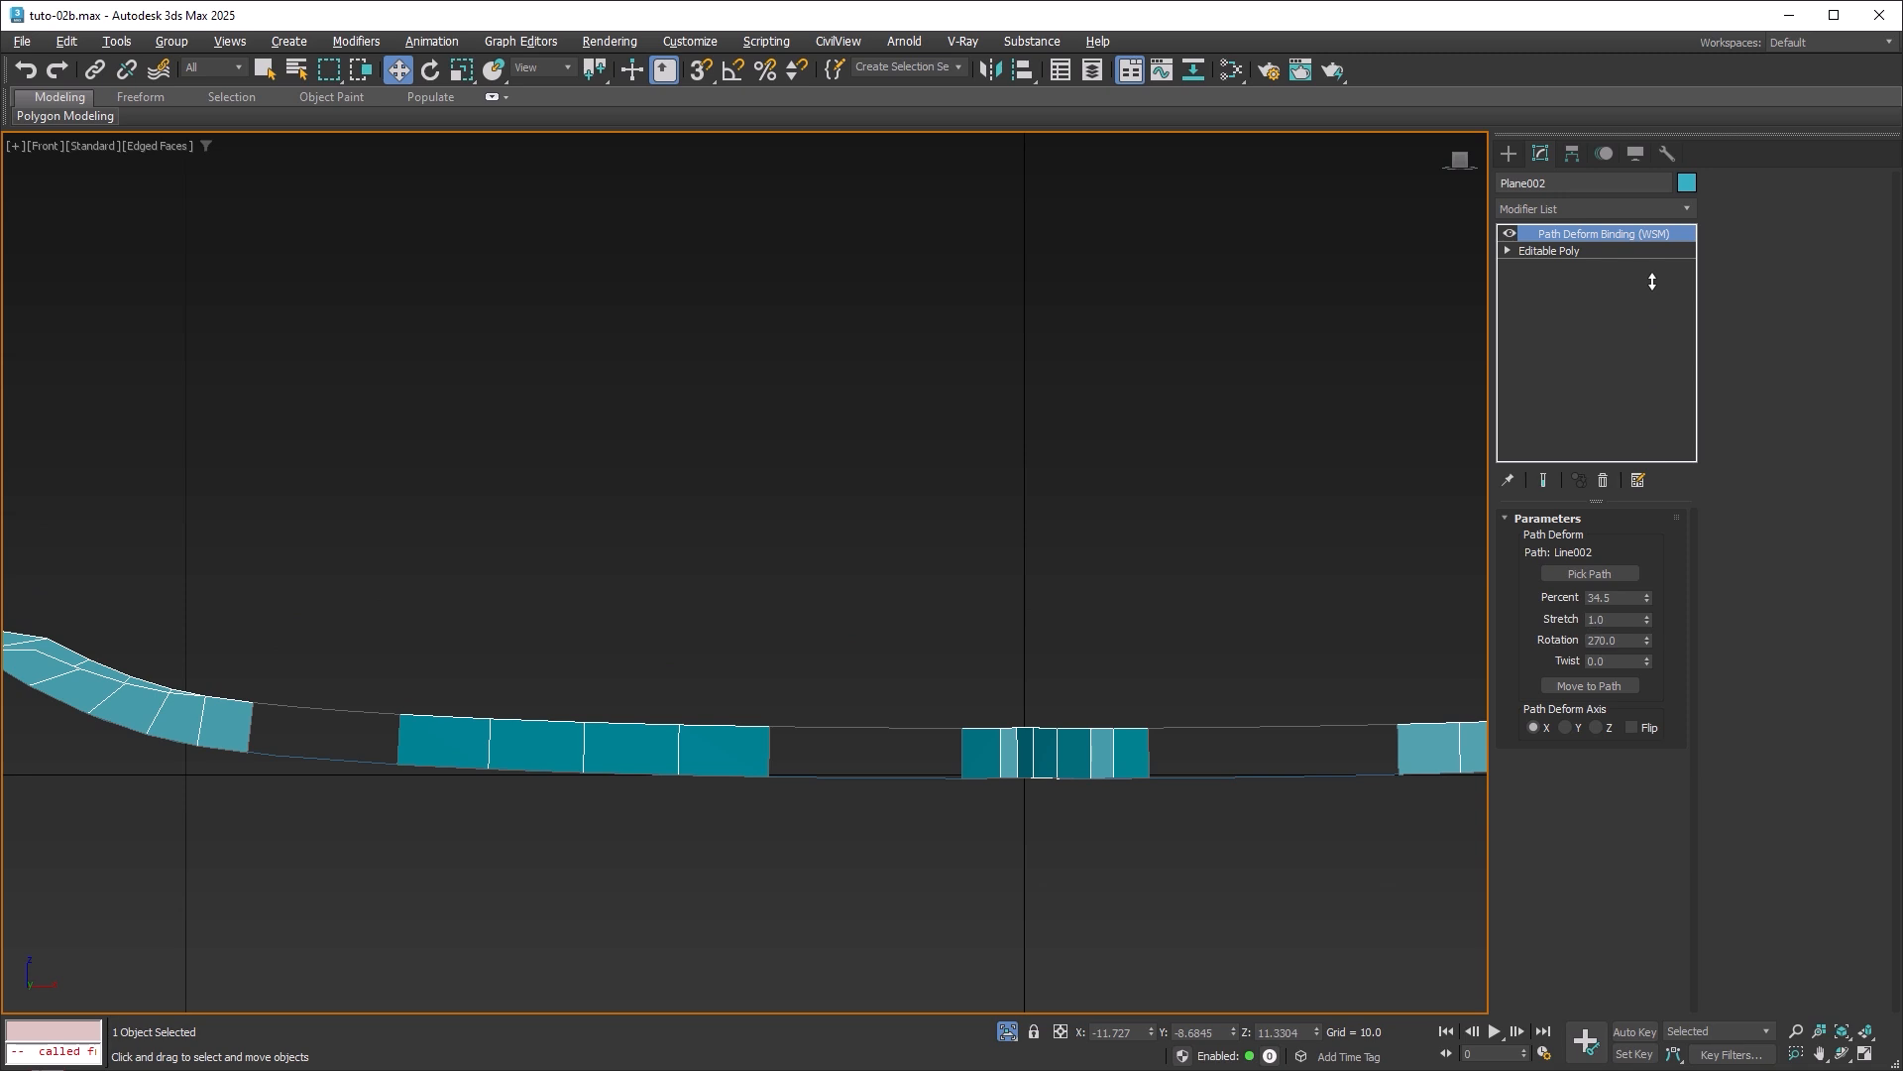
Center the tread pattern on the profile's vertical axis by setting the path deform percent to 33.7.
{"action": "scroll", "coordinate": [1054, 481], "scroll_direction": "down", "scroll_amount": 6}
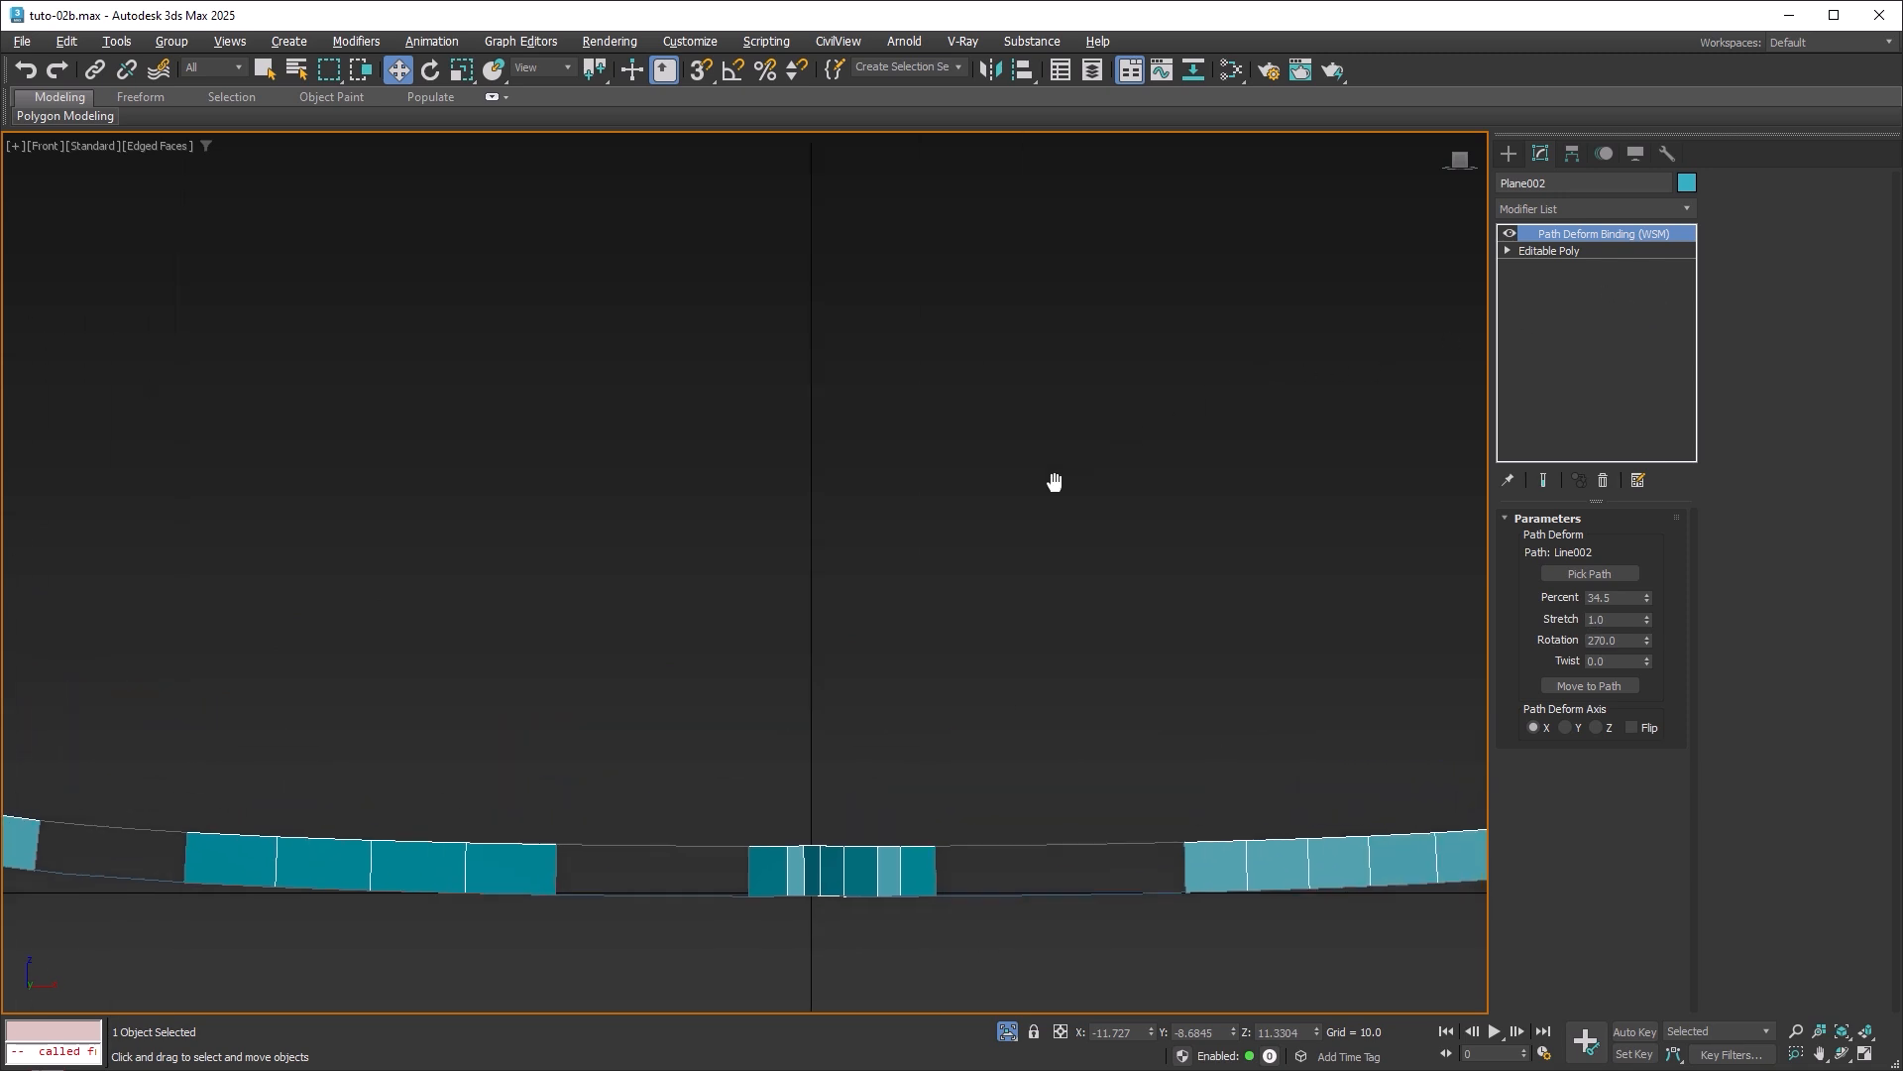
{"action": "scroll", "coordinate": [958, 520], "scroll_direction": "up", "scroll_amount": 3}
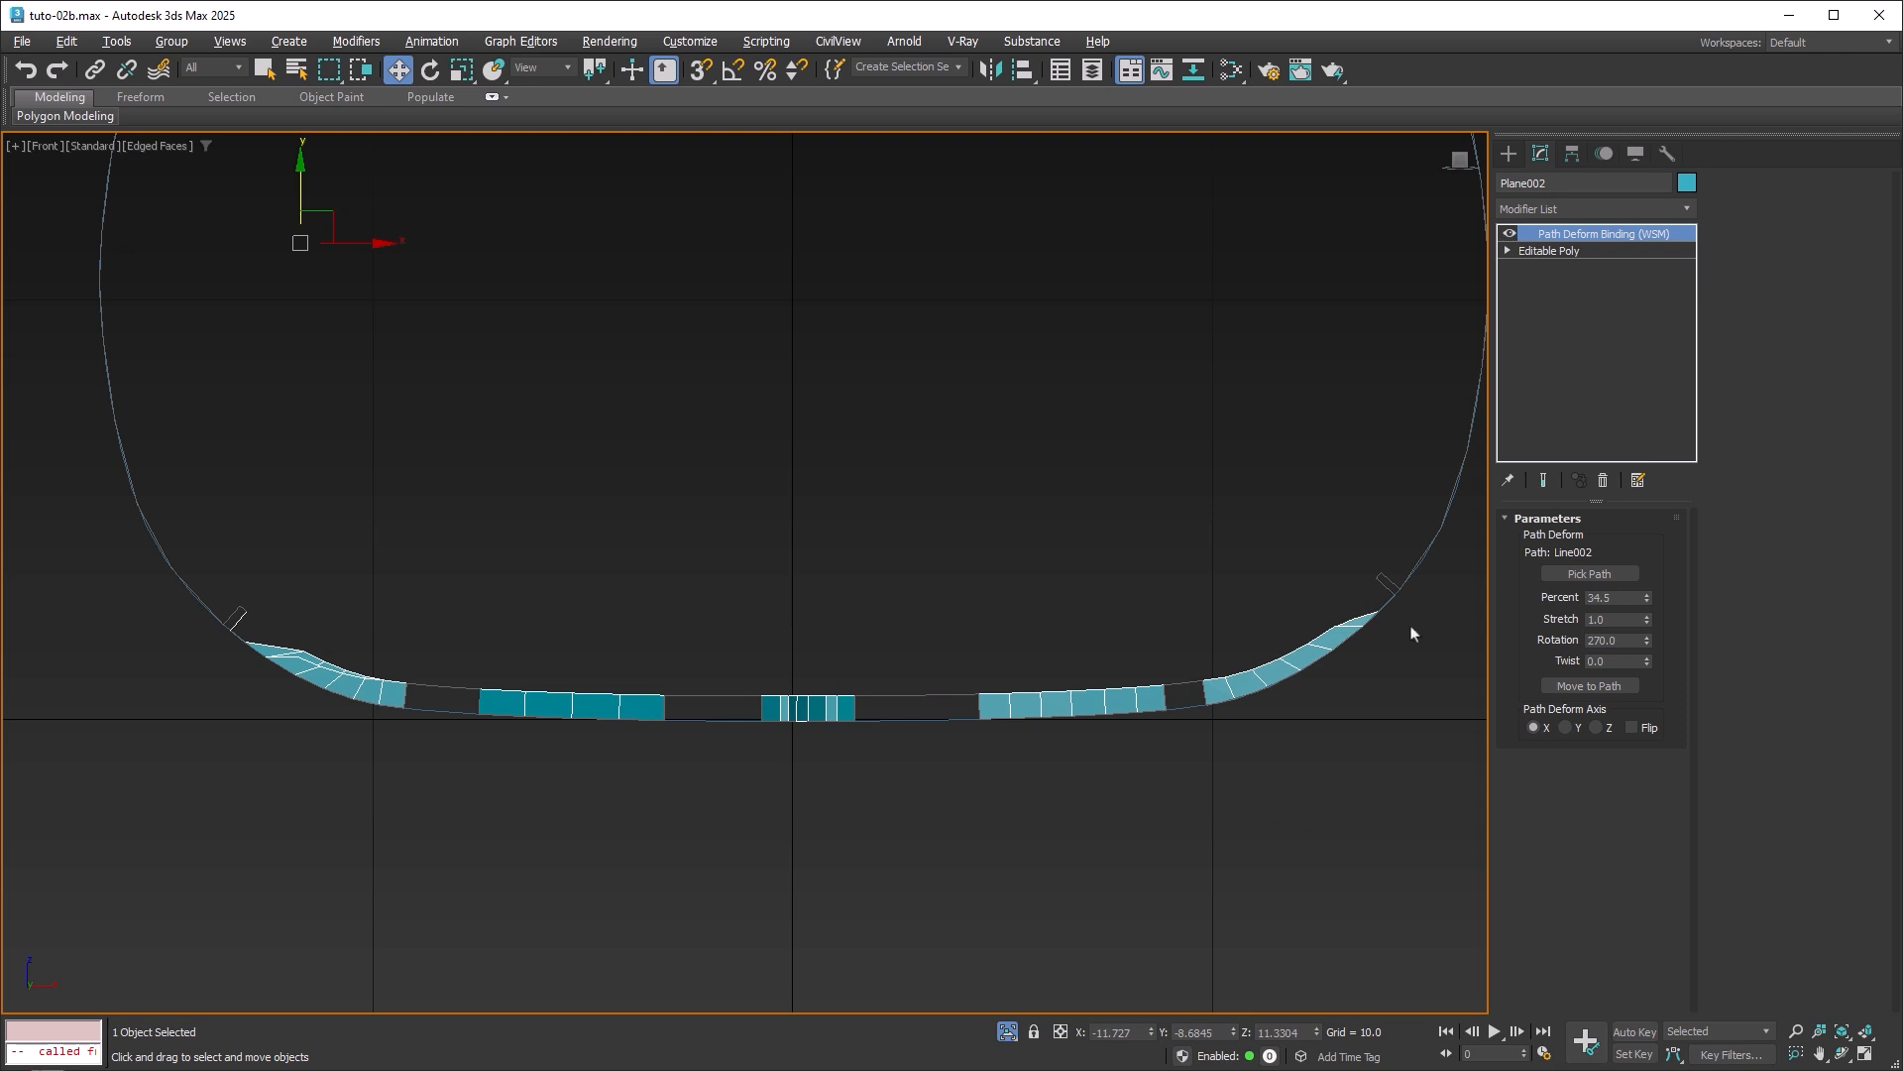
{"action": "middle_click_drag", "start_coordinate": [1058, 573], "coordinate": [1014, 395]}
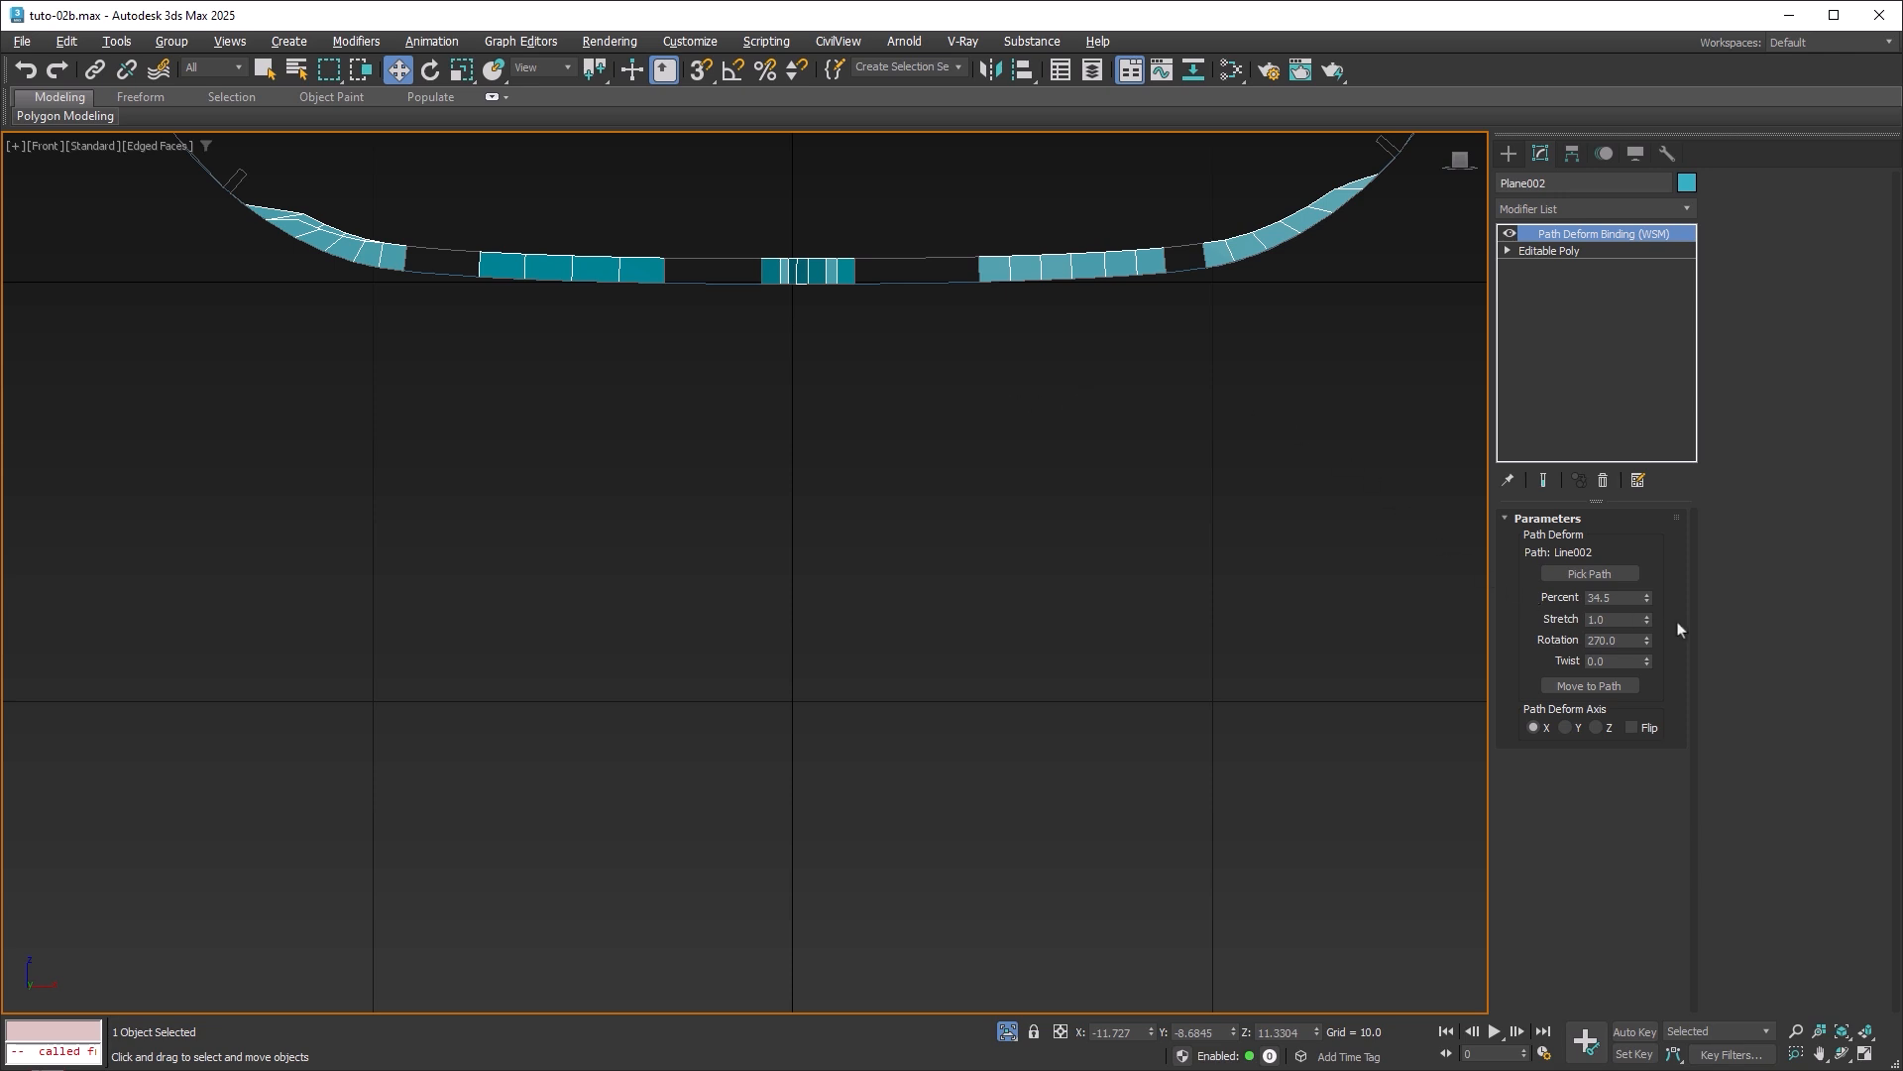
{"action": "left_click", "coordinate": [1647, 602]}
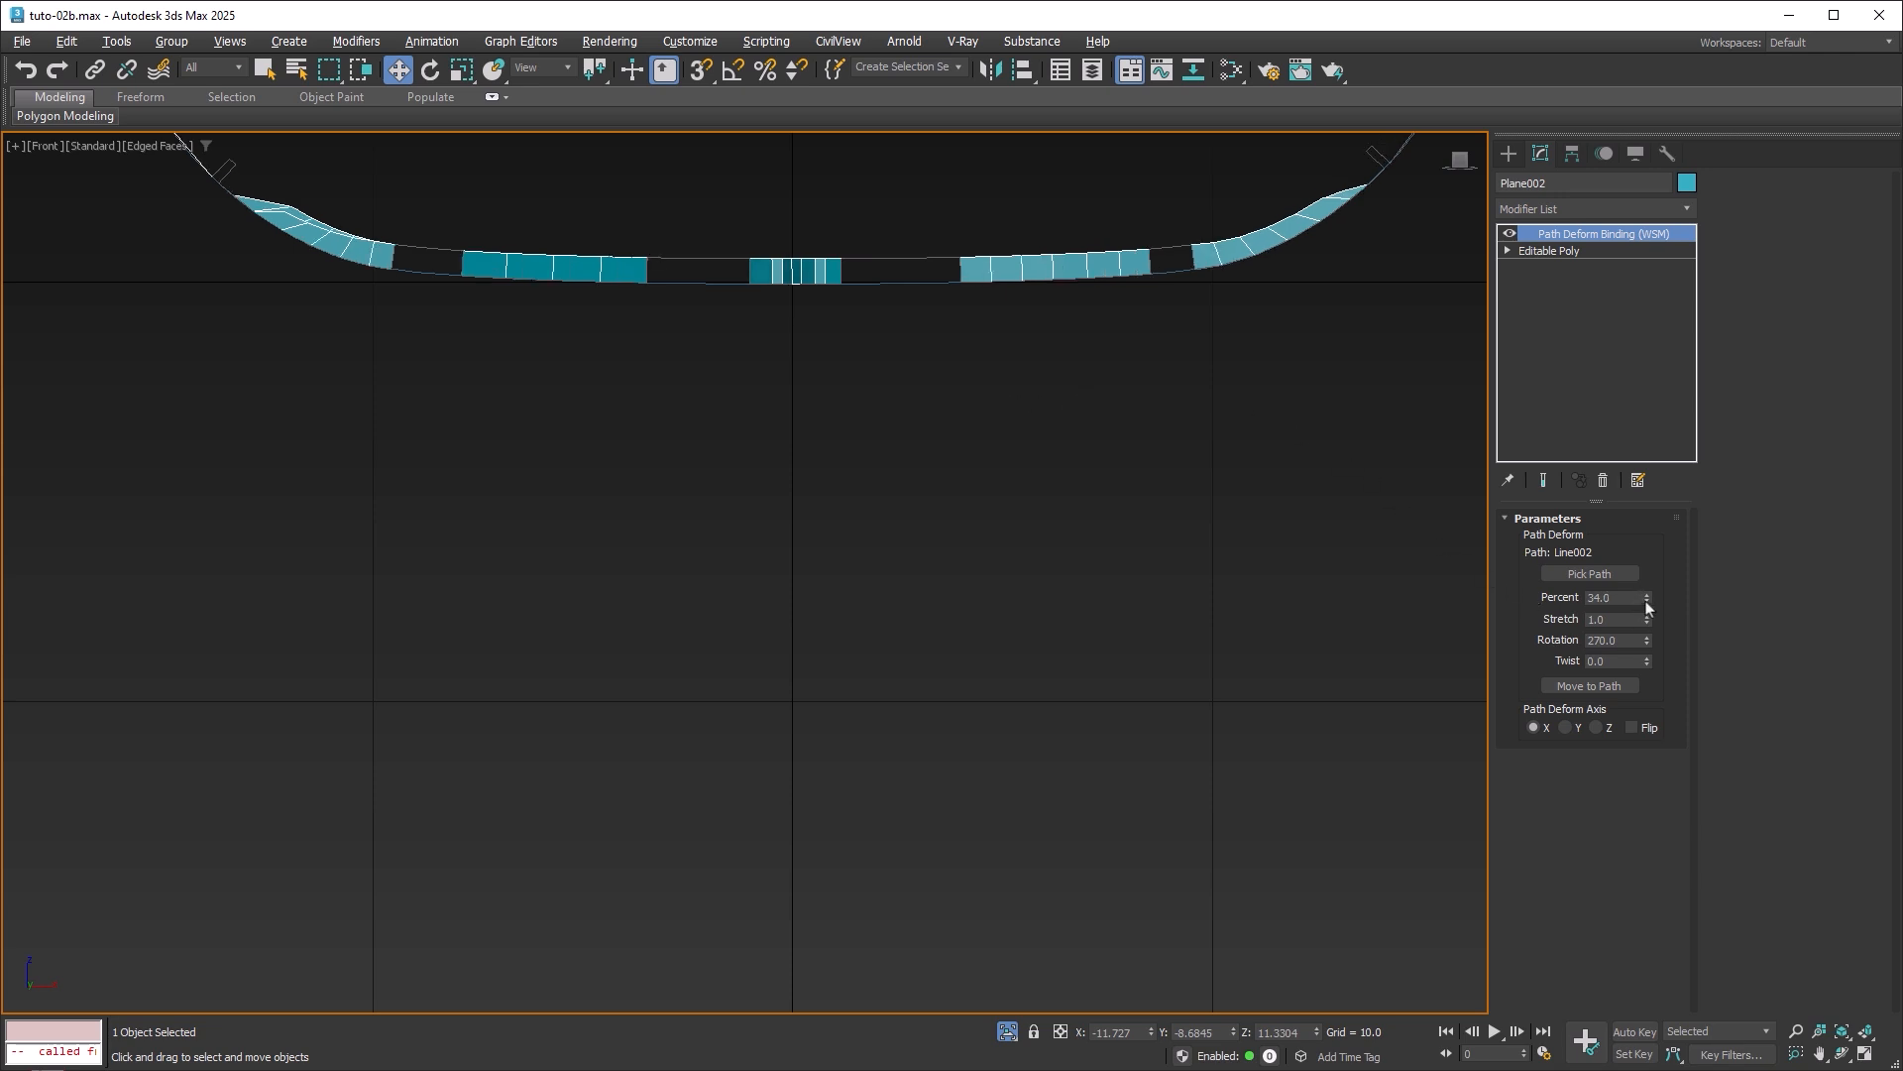
{"action": "left_click", "coordinate": [1647, 606]}
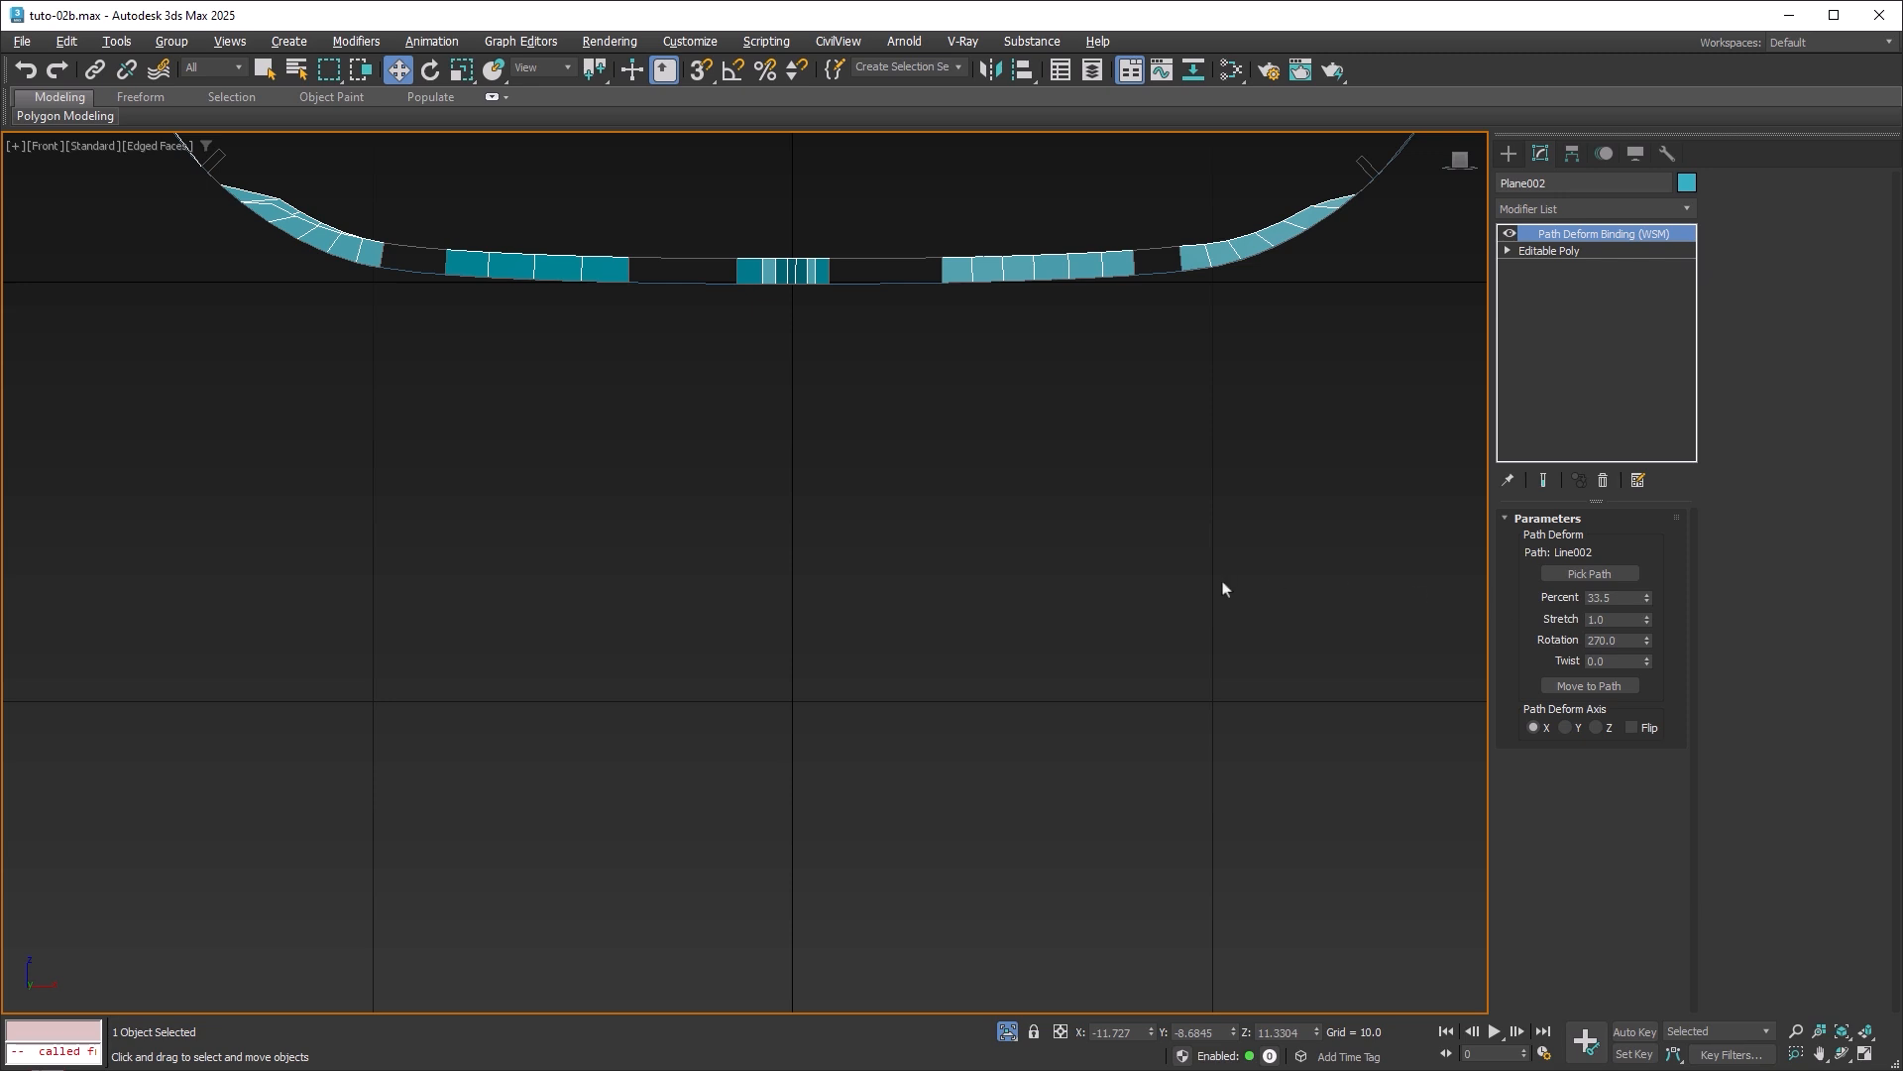
{"action": "middle_click_drag", "start_coordinate": [1223, 589], "coordinate": [1254, 565]}
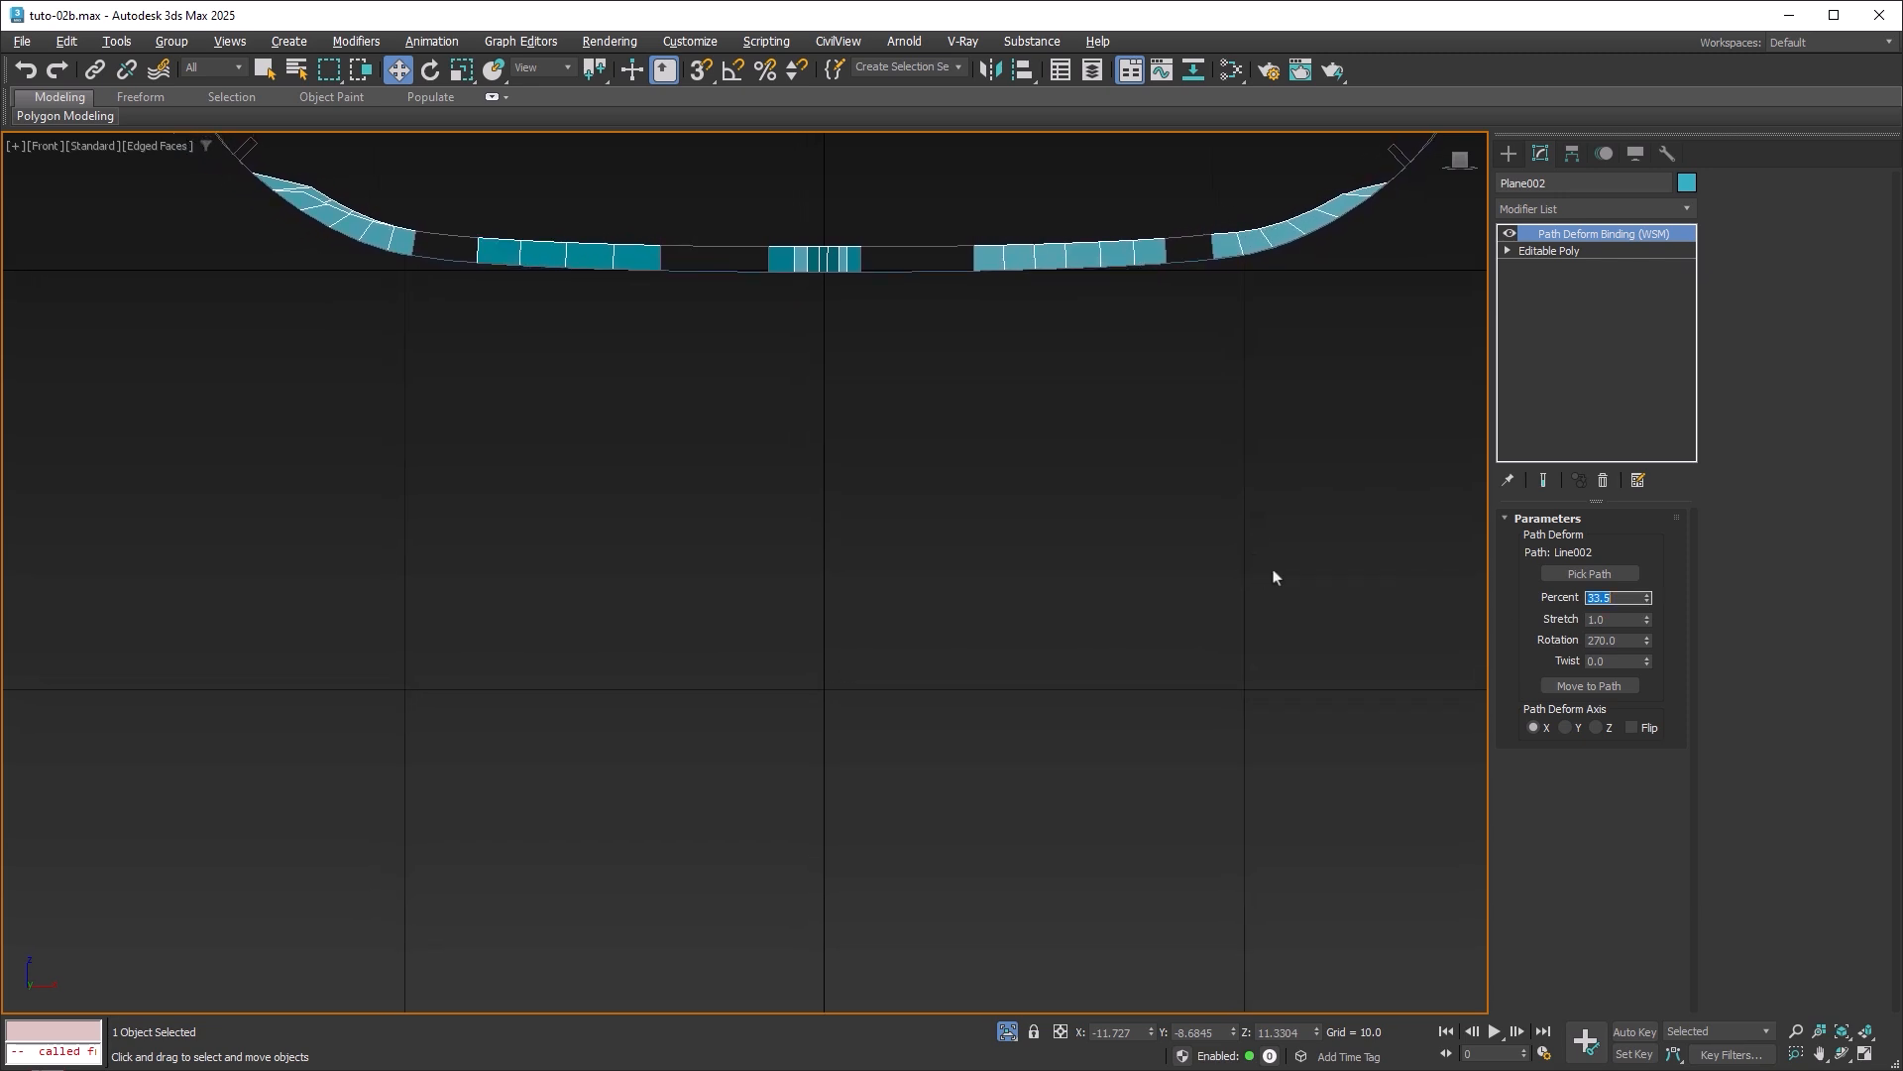
{"action": "left_click", "coordinate": [1624, 603]}
{"action": "key", "text": "Return"}
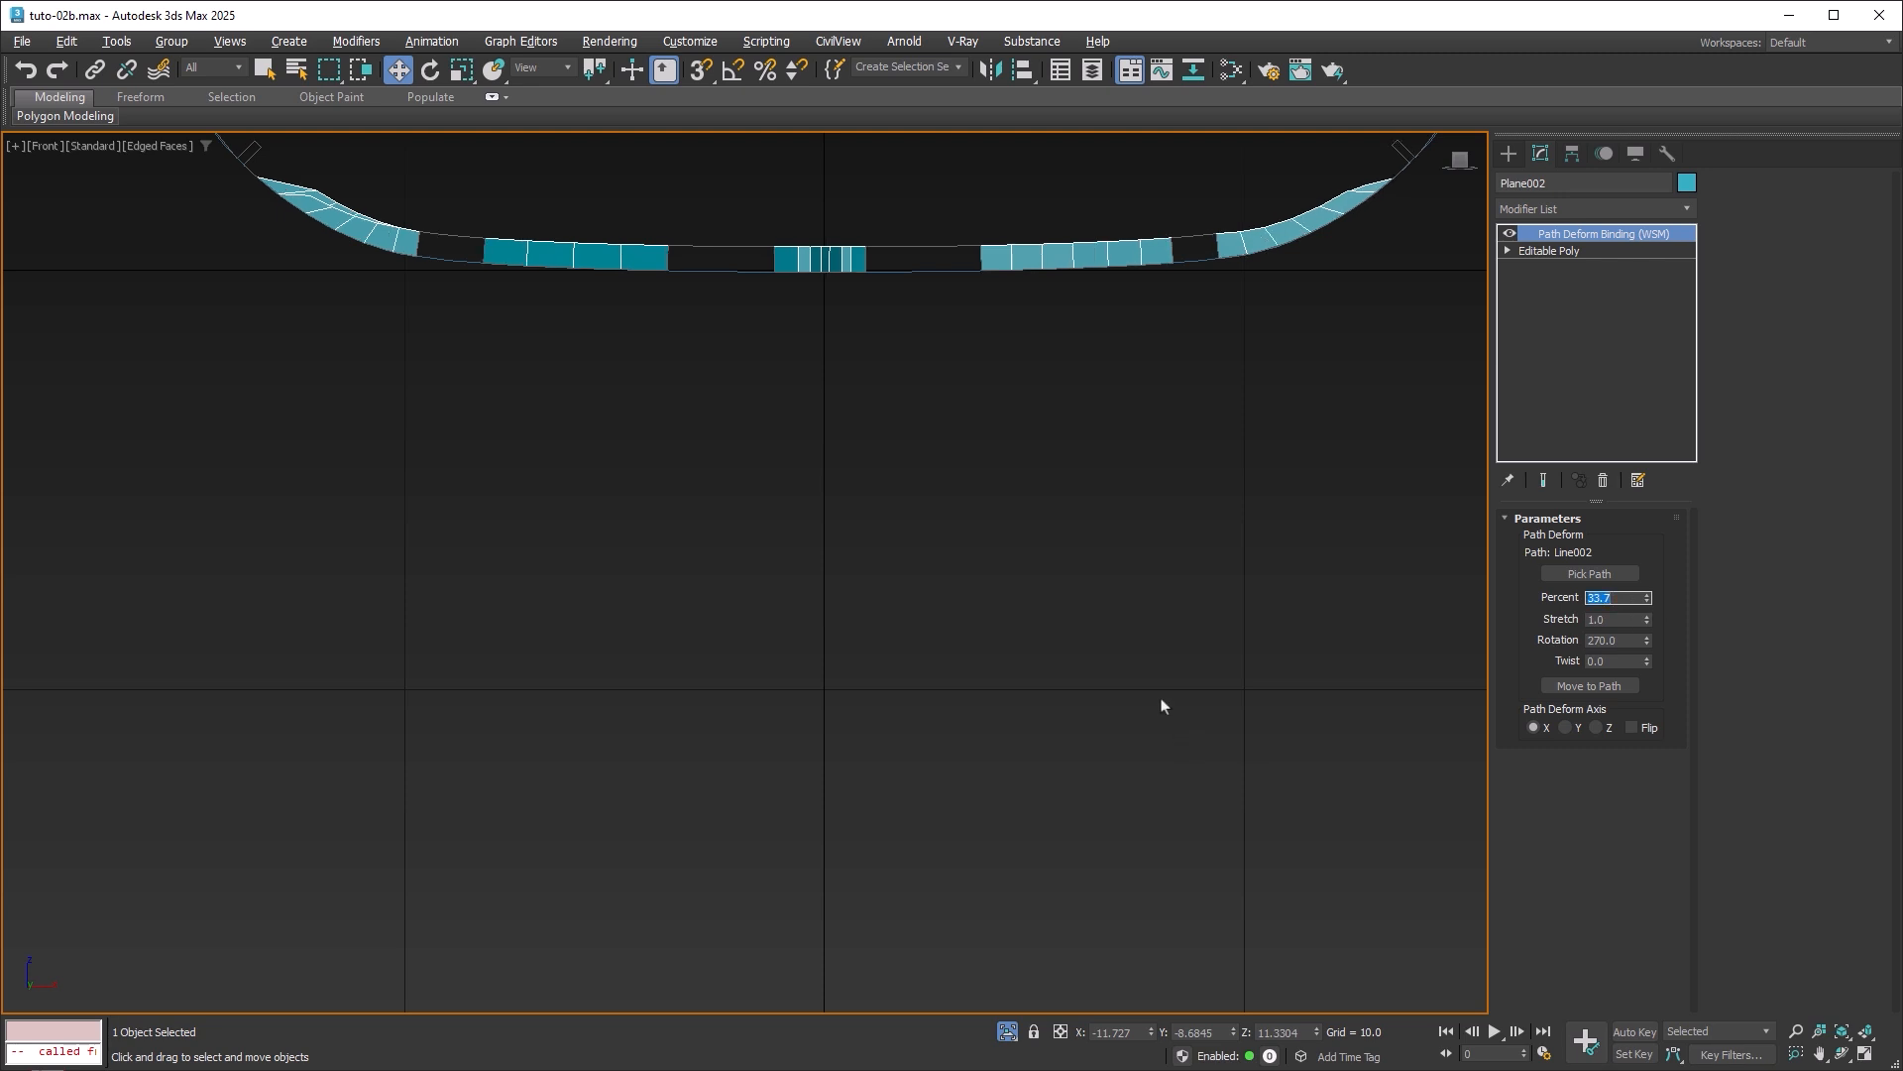
{"action": "middle_click_drag", "start_coordinate": [1162, 706], "coordinate": [1167, 685]}
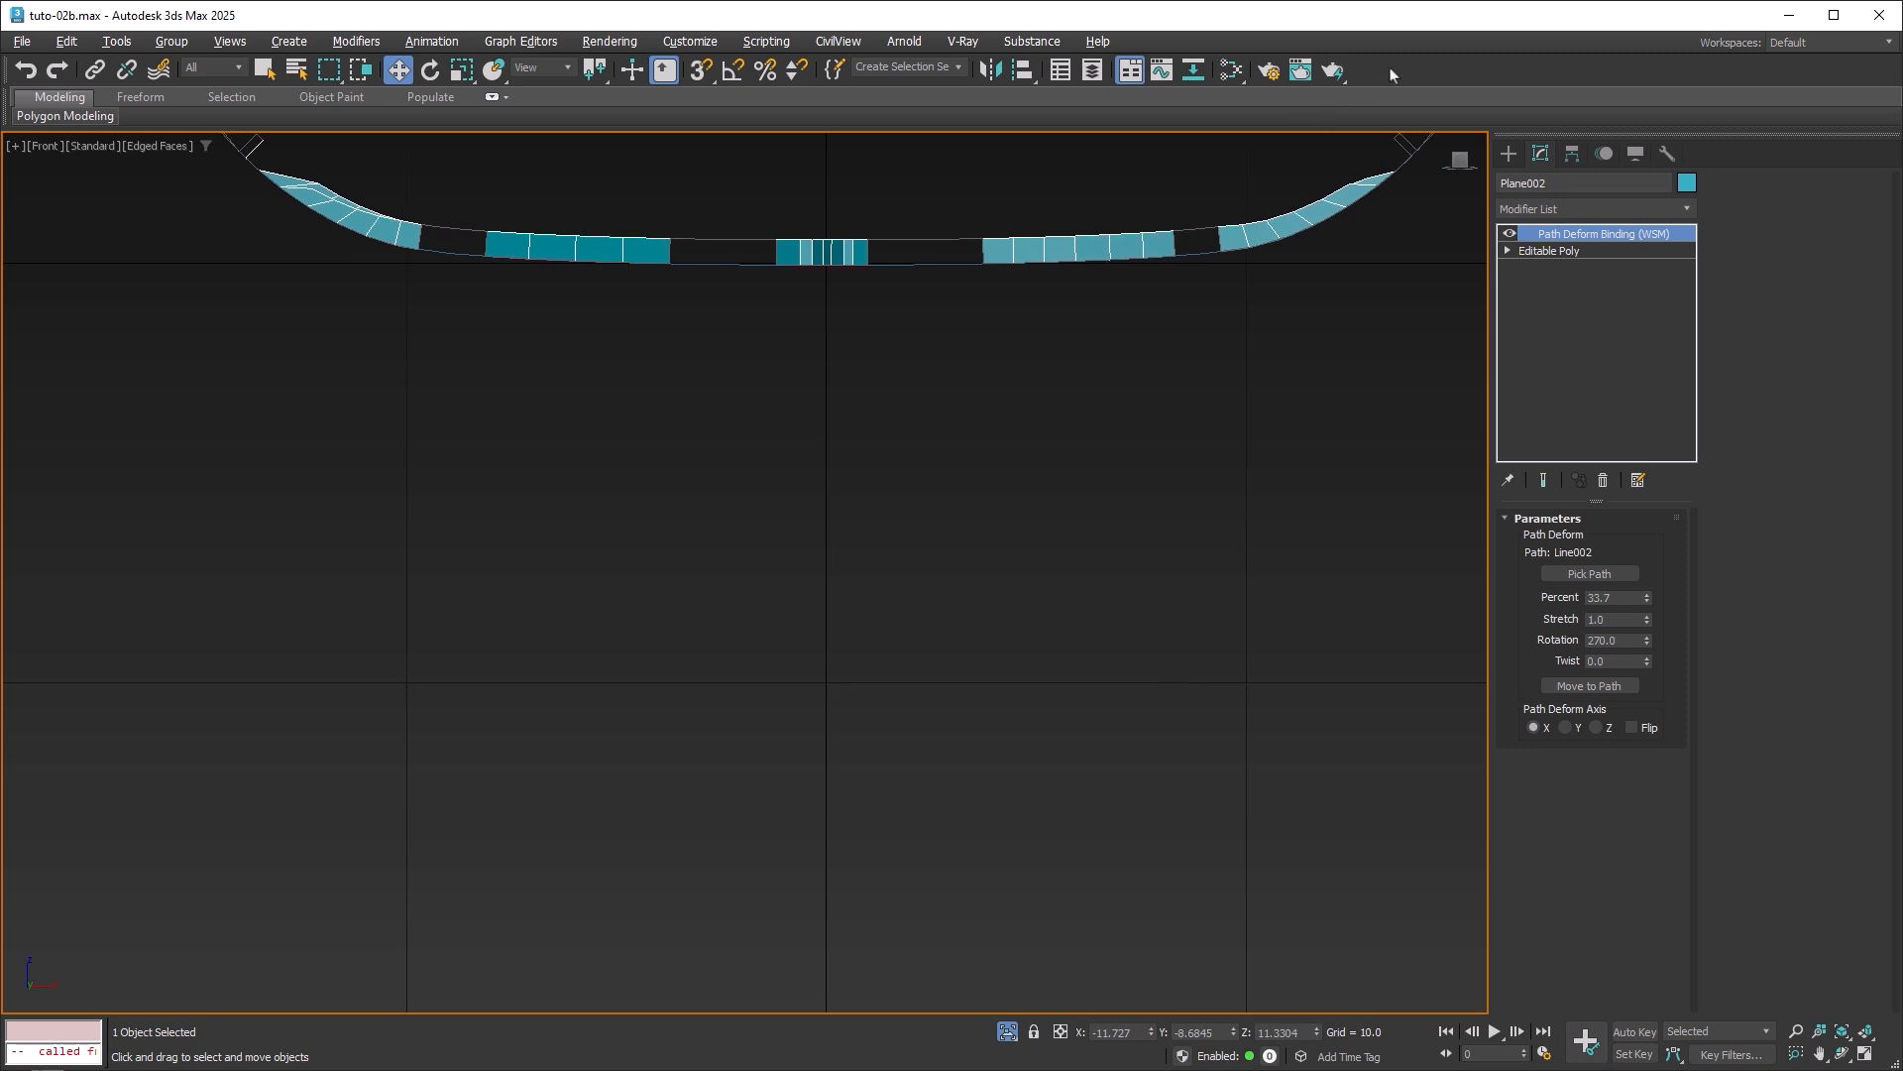
In a maximized Perspective view, collapse the tread strip's Path Deform Binding into the Editable Poly.
{"action": "scroll", "coordinate": [900, 849], "scroll_direction": "down", "scroll_amount": 4}
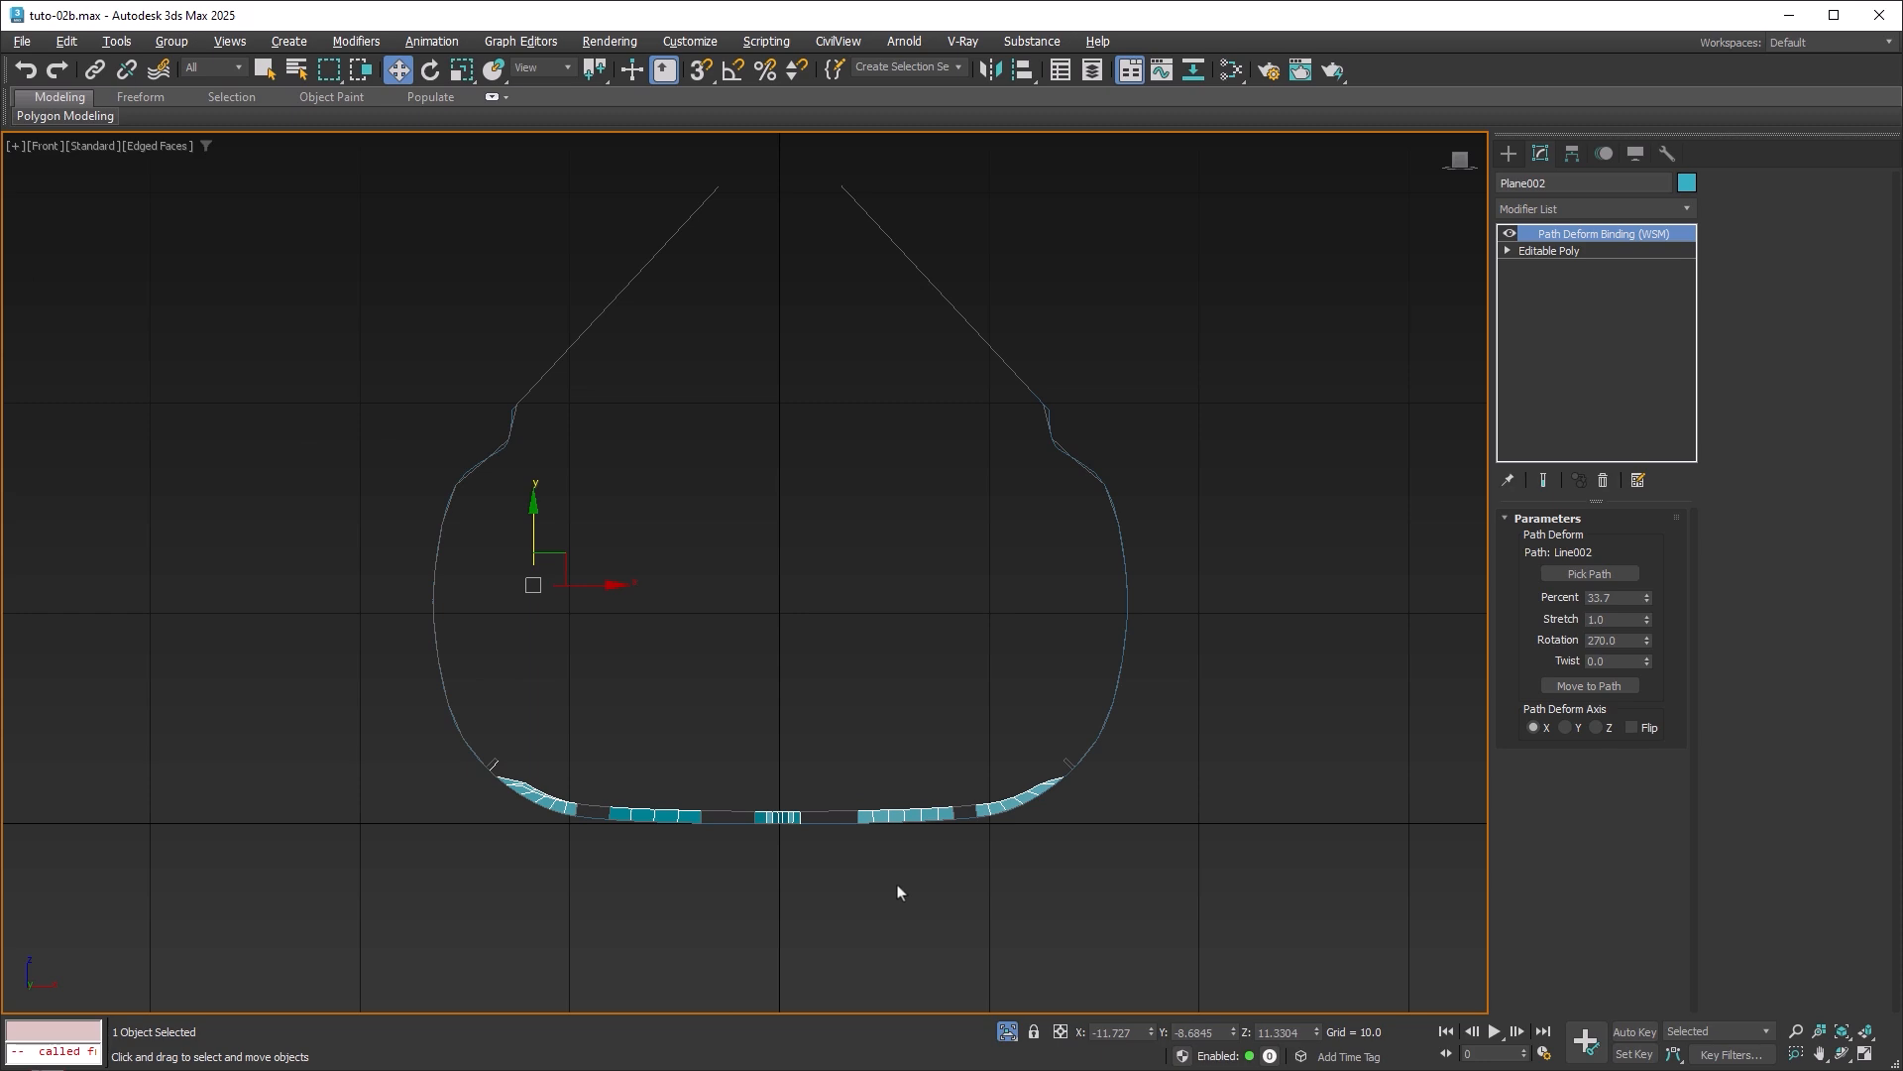
{"action": "middle_click_drag", "start_coordinate": [1226, 653], "coordinate": [1171, 667]}
{"action": "key", "text": "alt+w"}
{"action": "key", "text": "alt+w"}
{"action": "middle_click_drag", "start_coordinate": [1203, 567], "coordinate": [1120, 669], "text": "alt"}
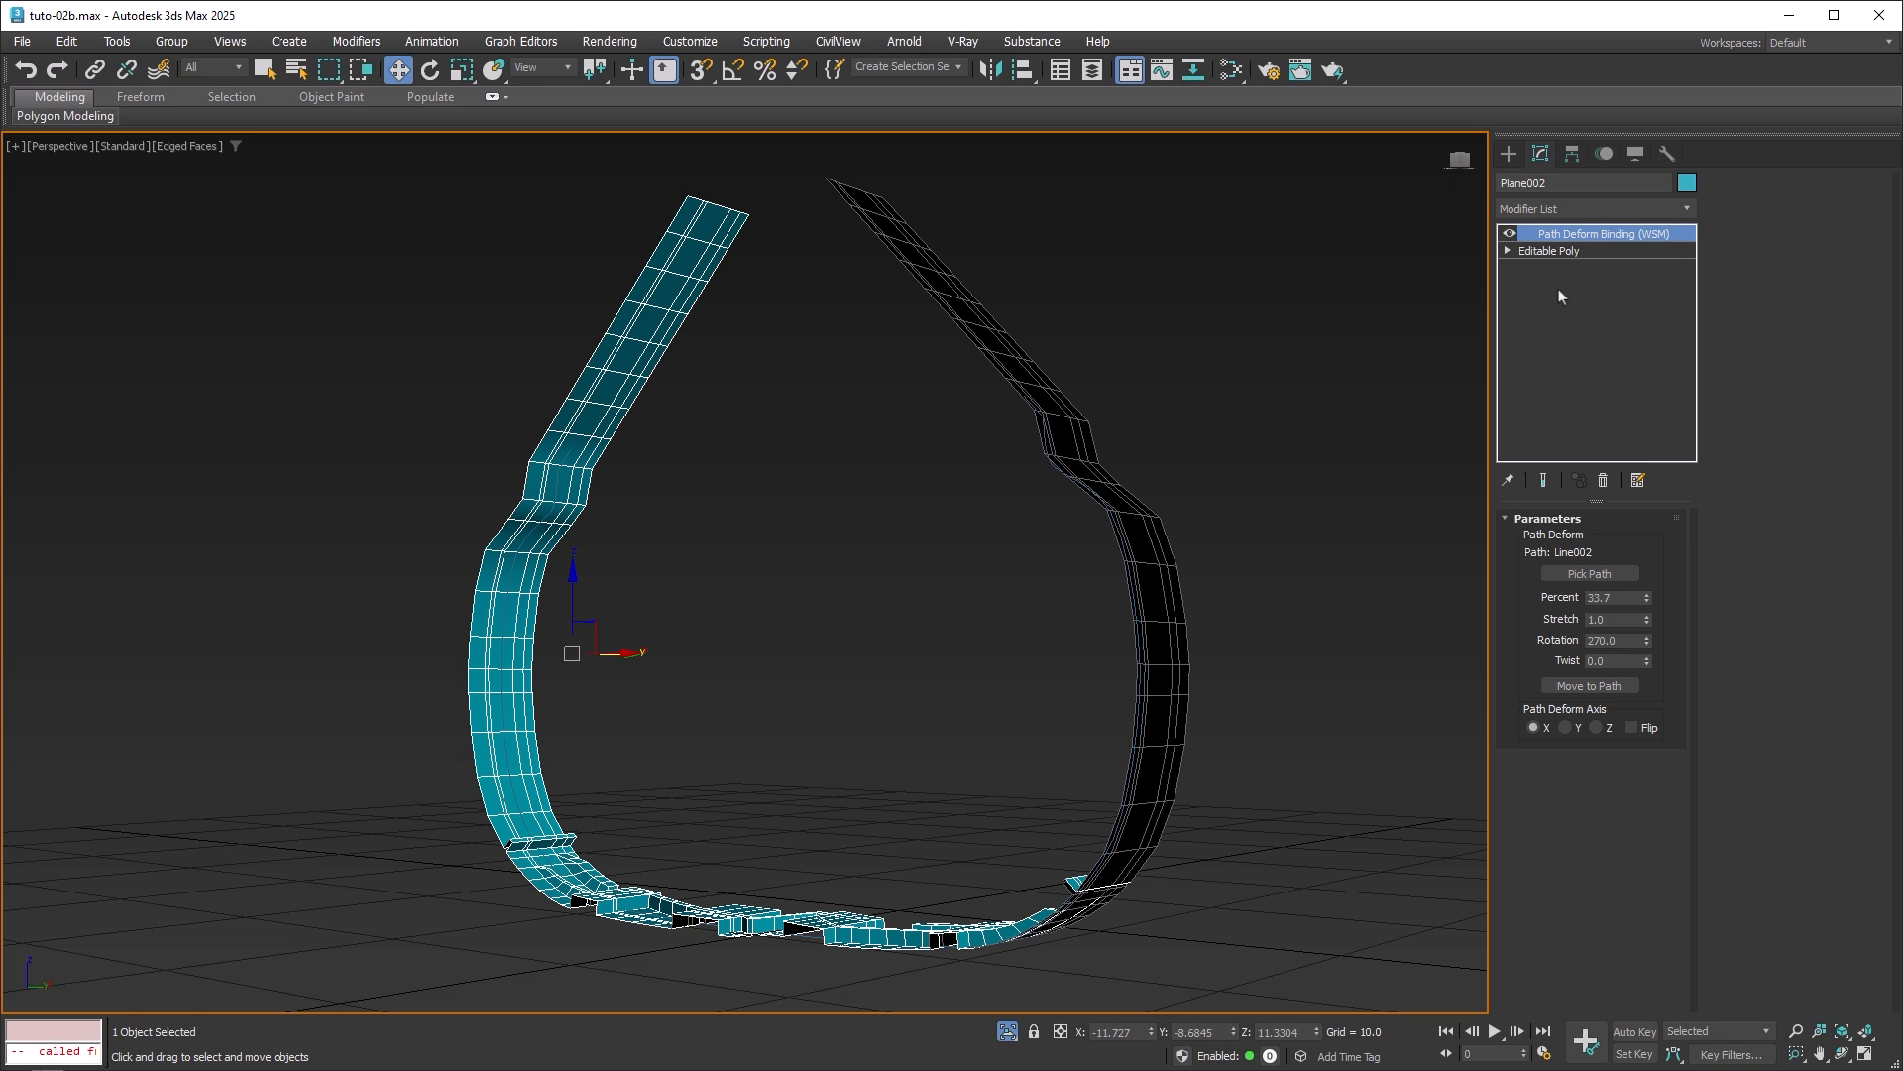
{"action": "right_click", "coordinate": [1590, 242]}
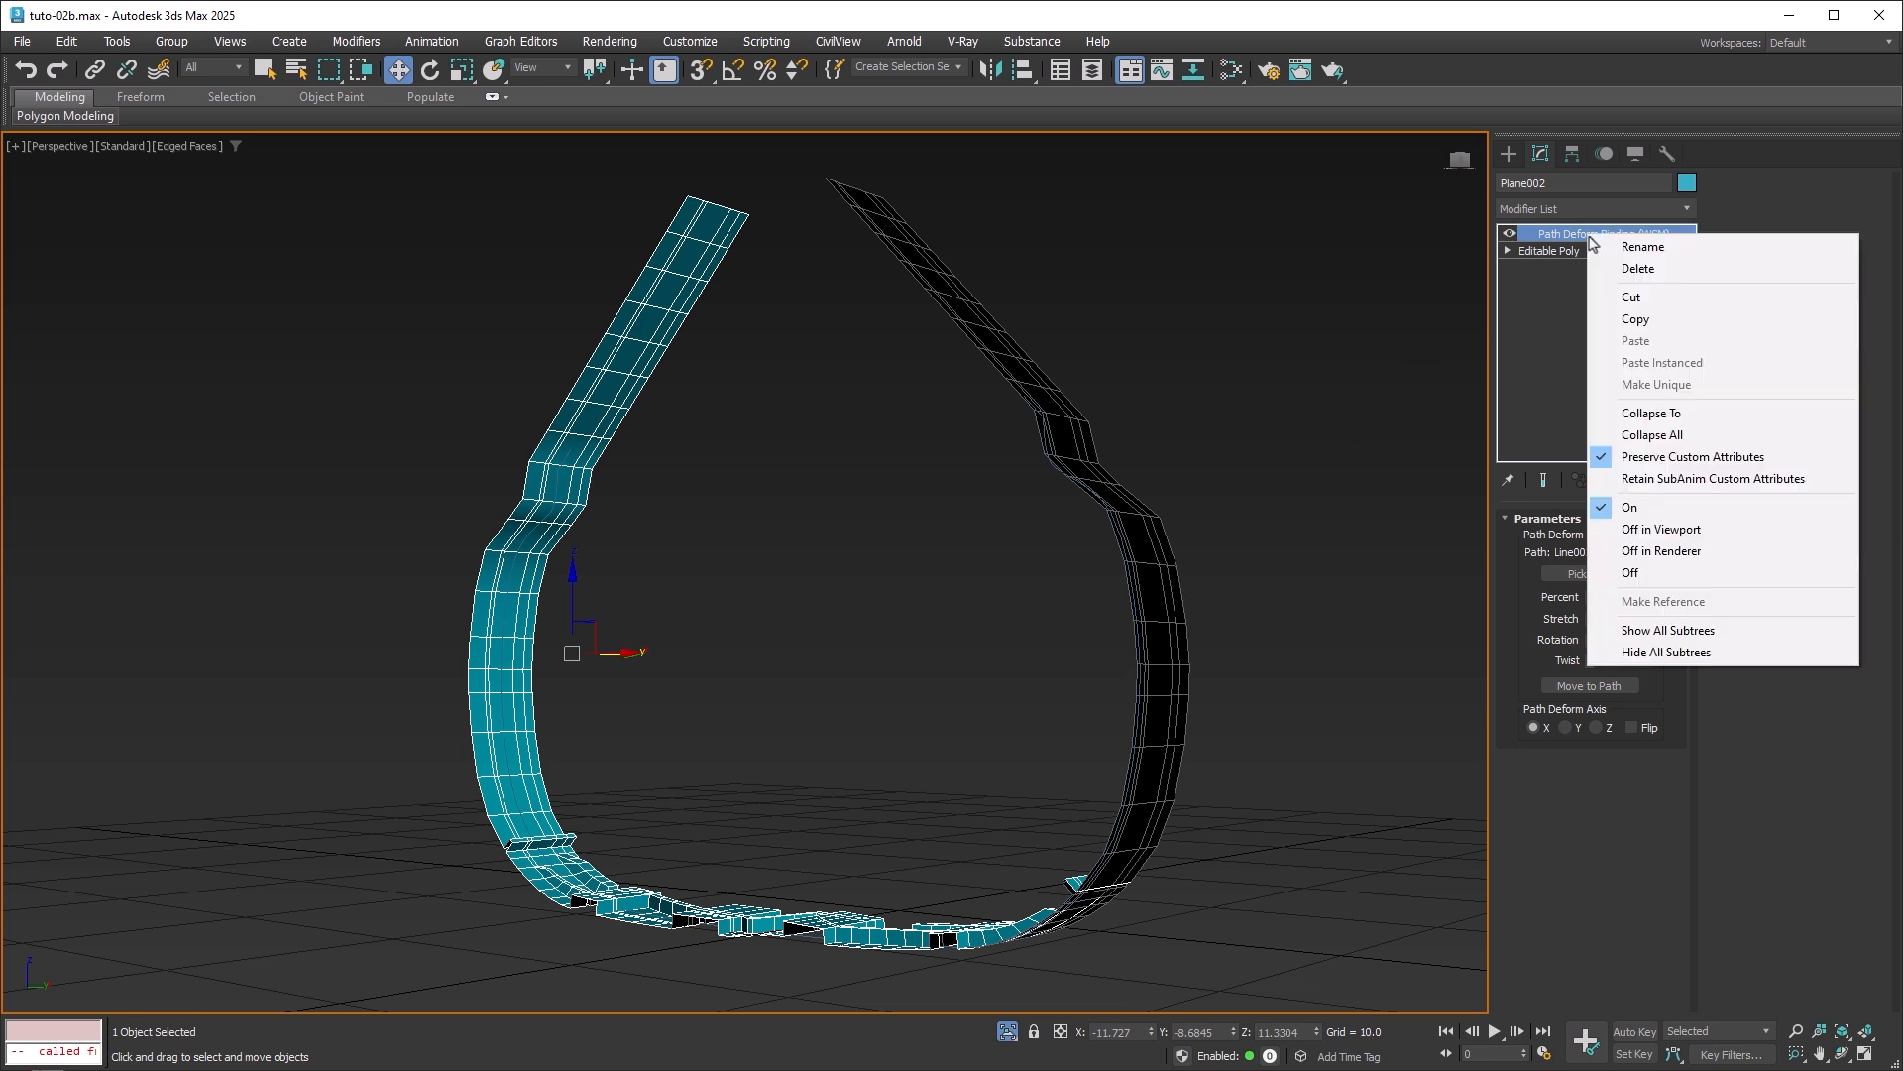
{"action": "left_click", "coordinate": [1668, 416]}
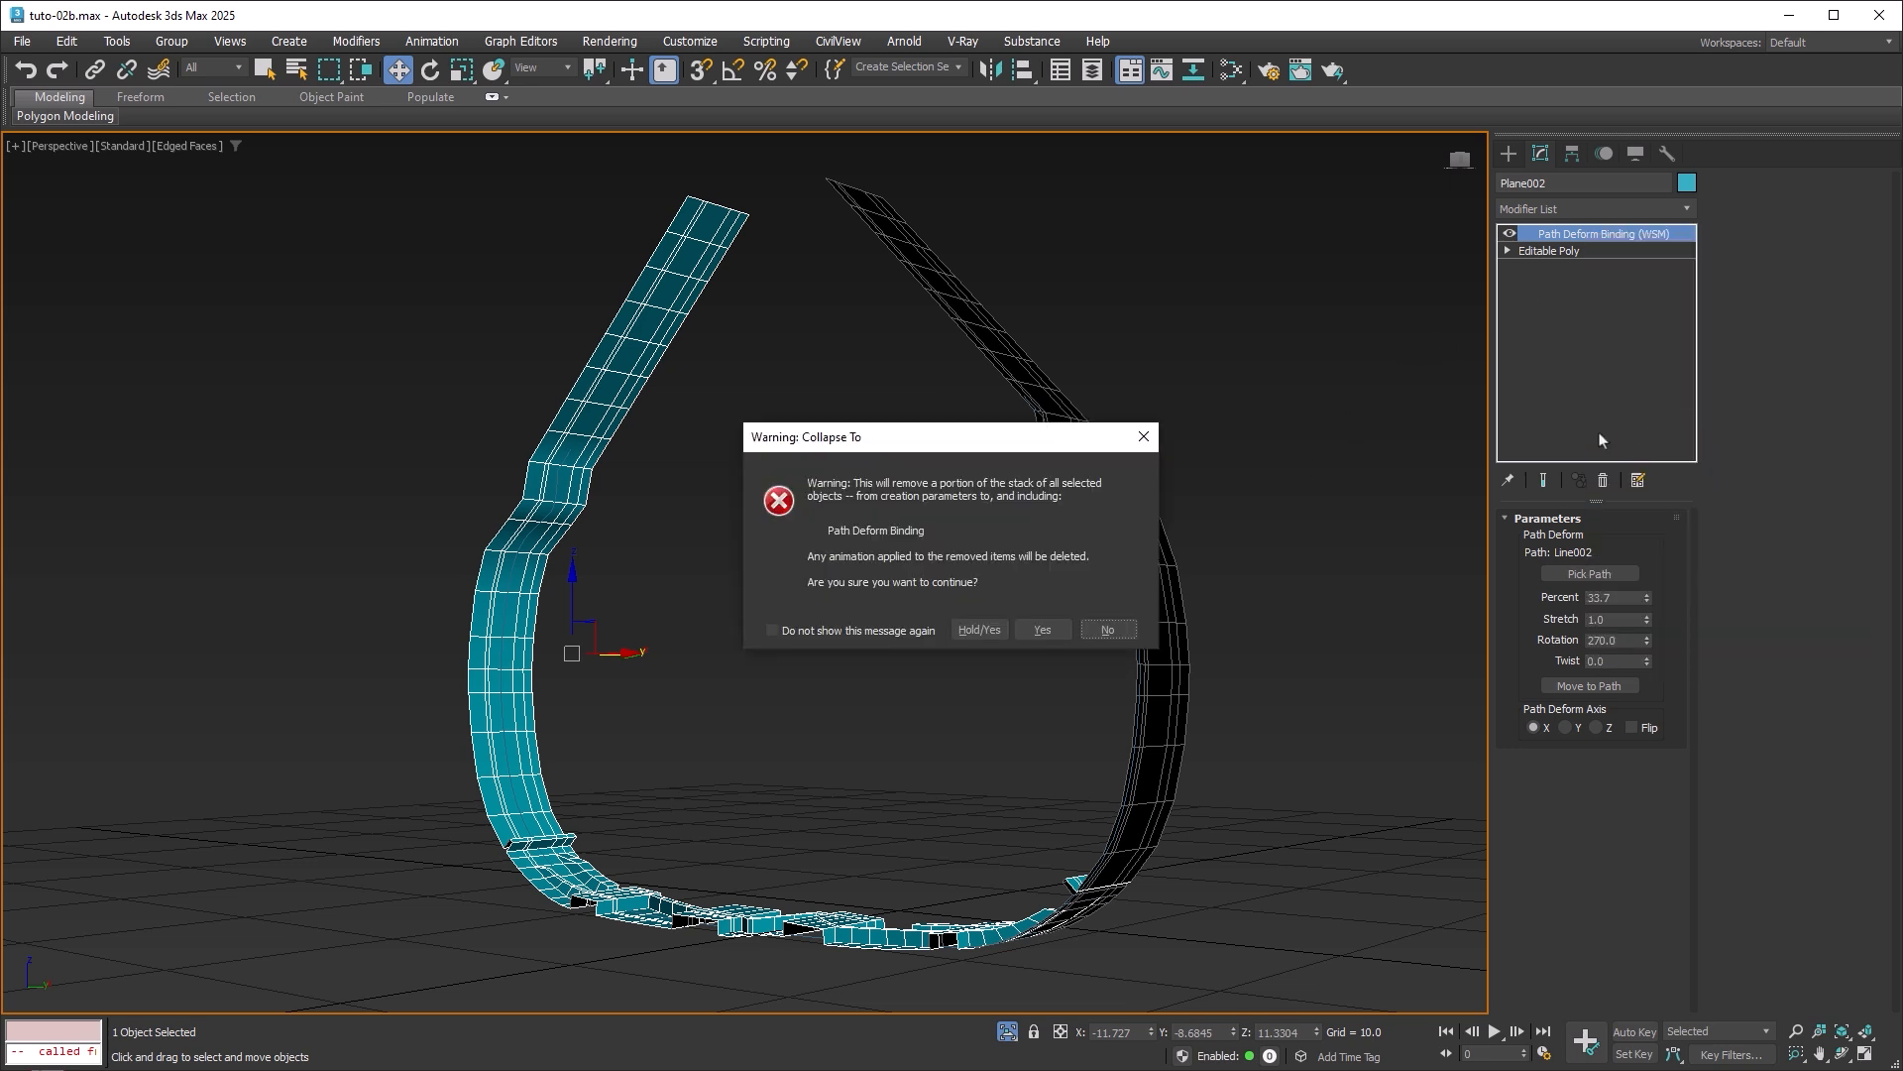
{"action": "left_click", "coordinate": [1042, 630]}
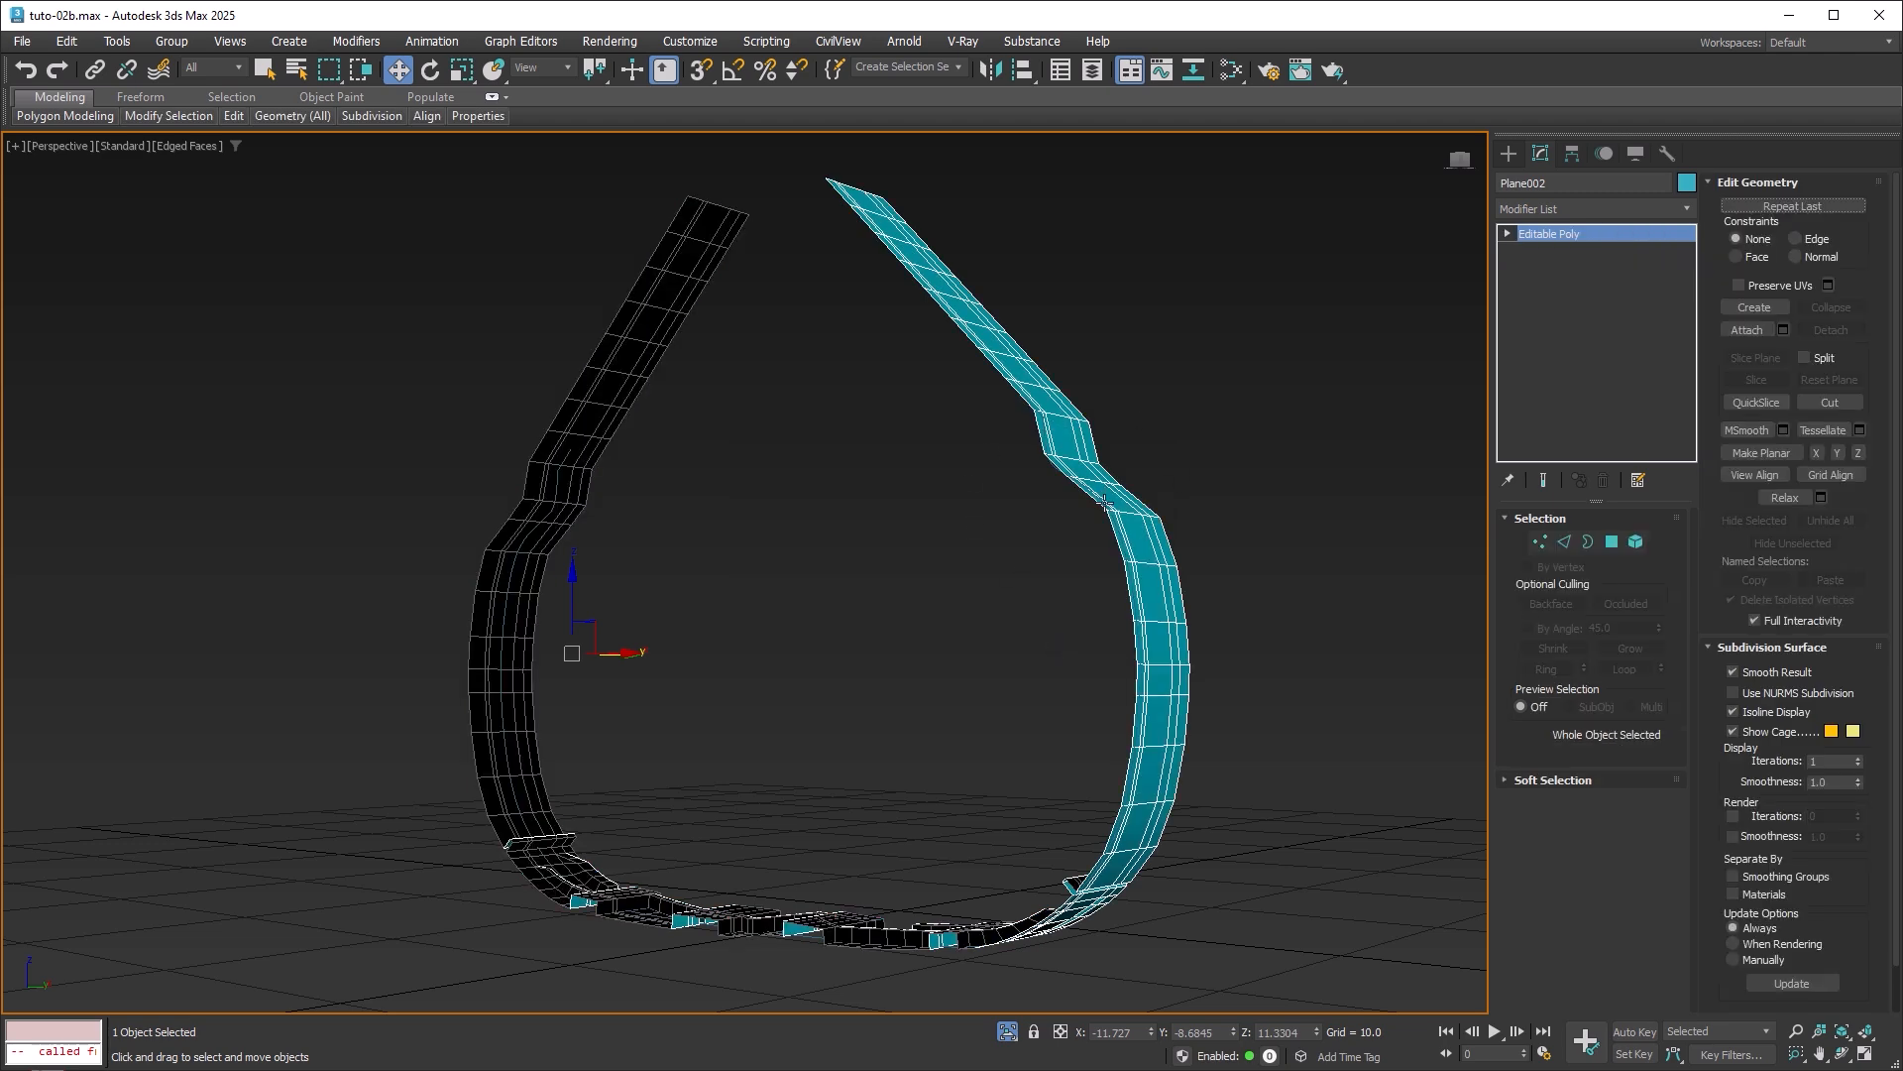
In polygon mode, delete the surplus straight polygons beyond the profile's end on the strip's first side.
{"action": "middle_click_drag", "start_coordinate": [1116, 540], "coordinate": [1104, 570], "text": "alt"}
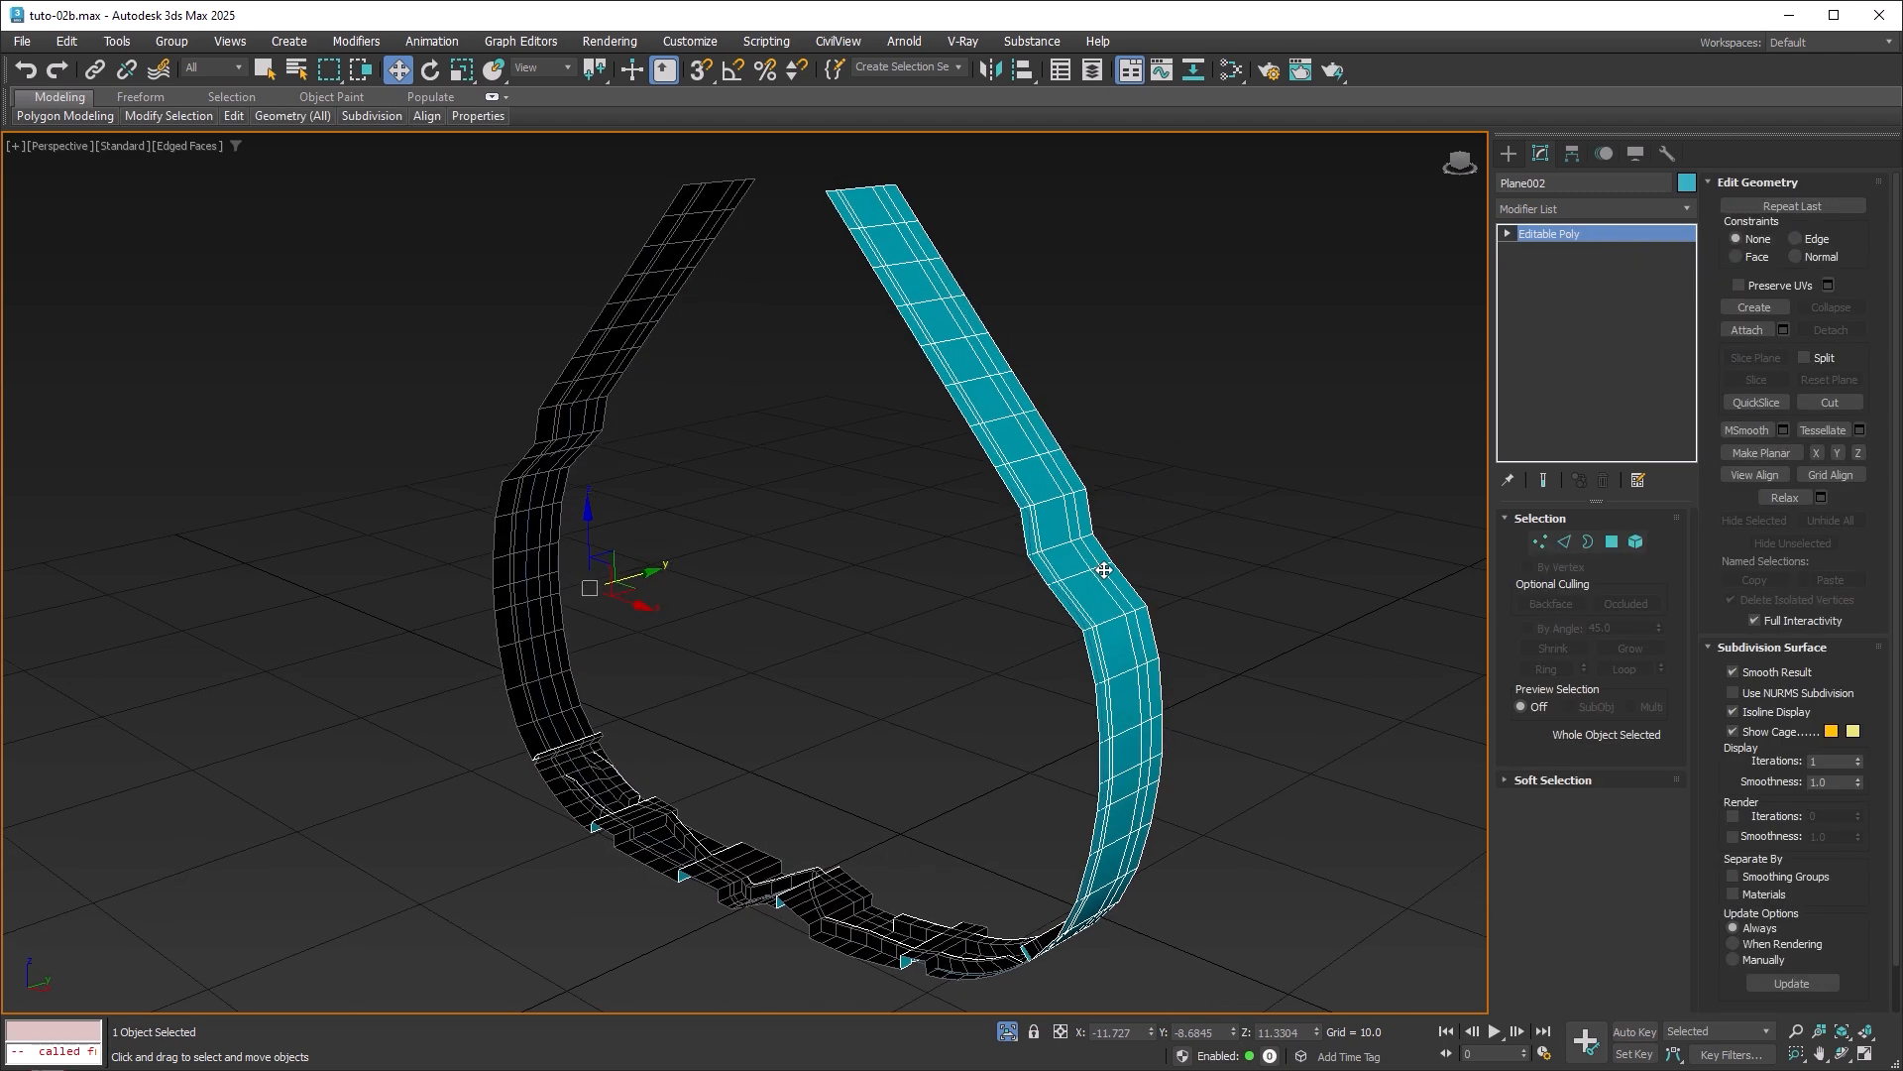
{"action": "left_click", "coordinate": [1612, 542]}
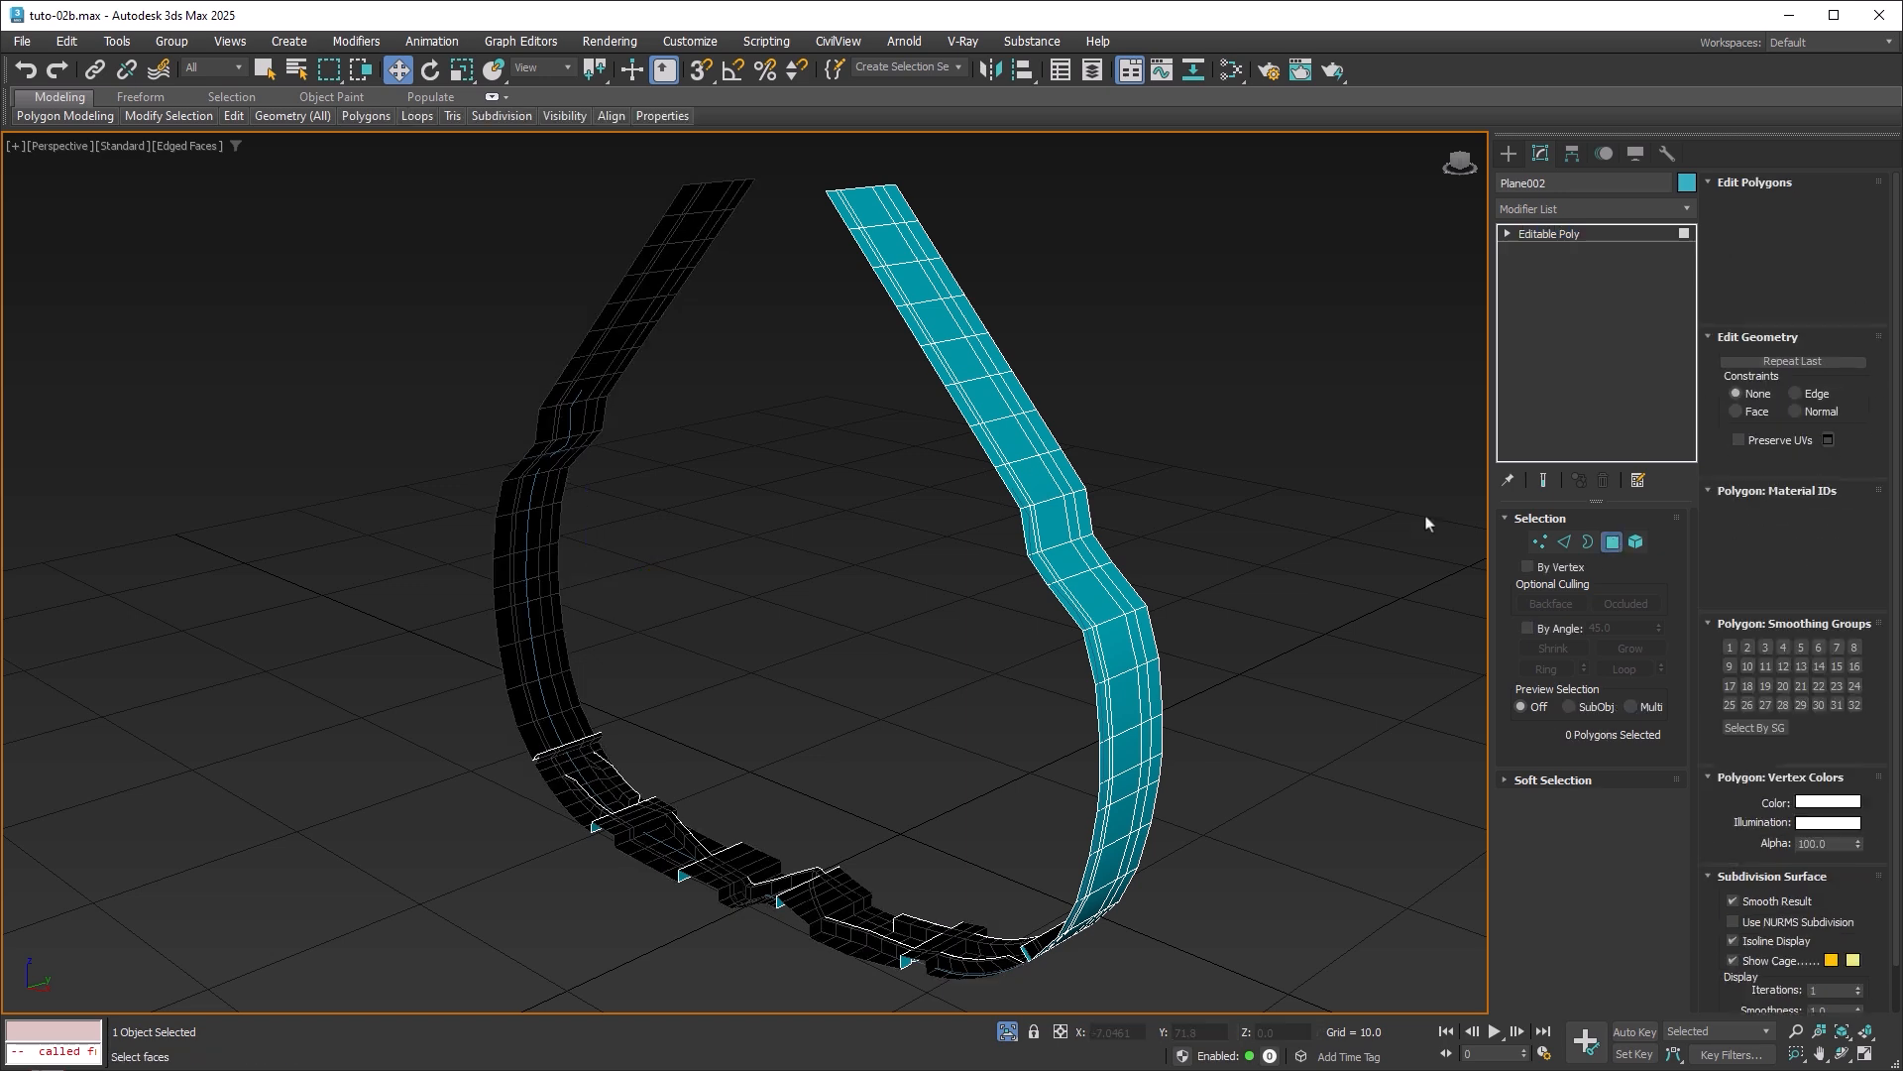
{"action": "scroll", "coordinate": [729, 466], "scroll_direction": "up", "scroll_amount": 3}
{"action": "scroll", "coordinate": [632, 497], "scroll_direction": "up", "scroll_amount": 5}
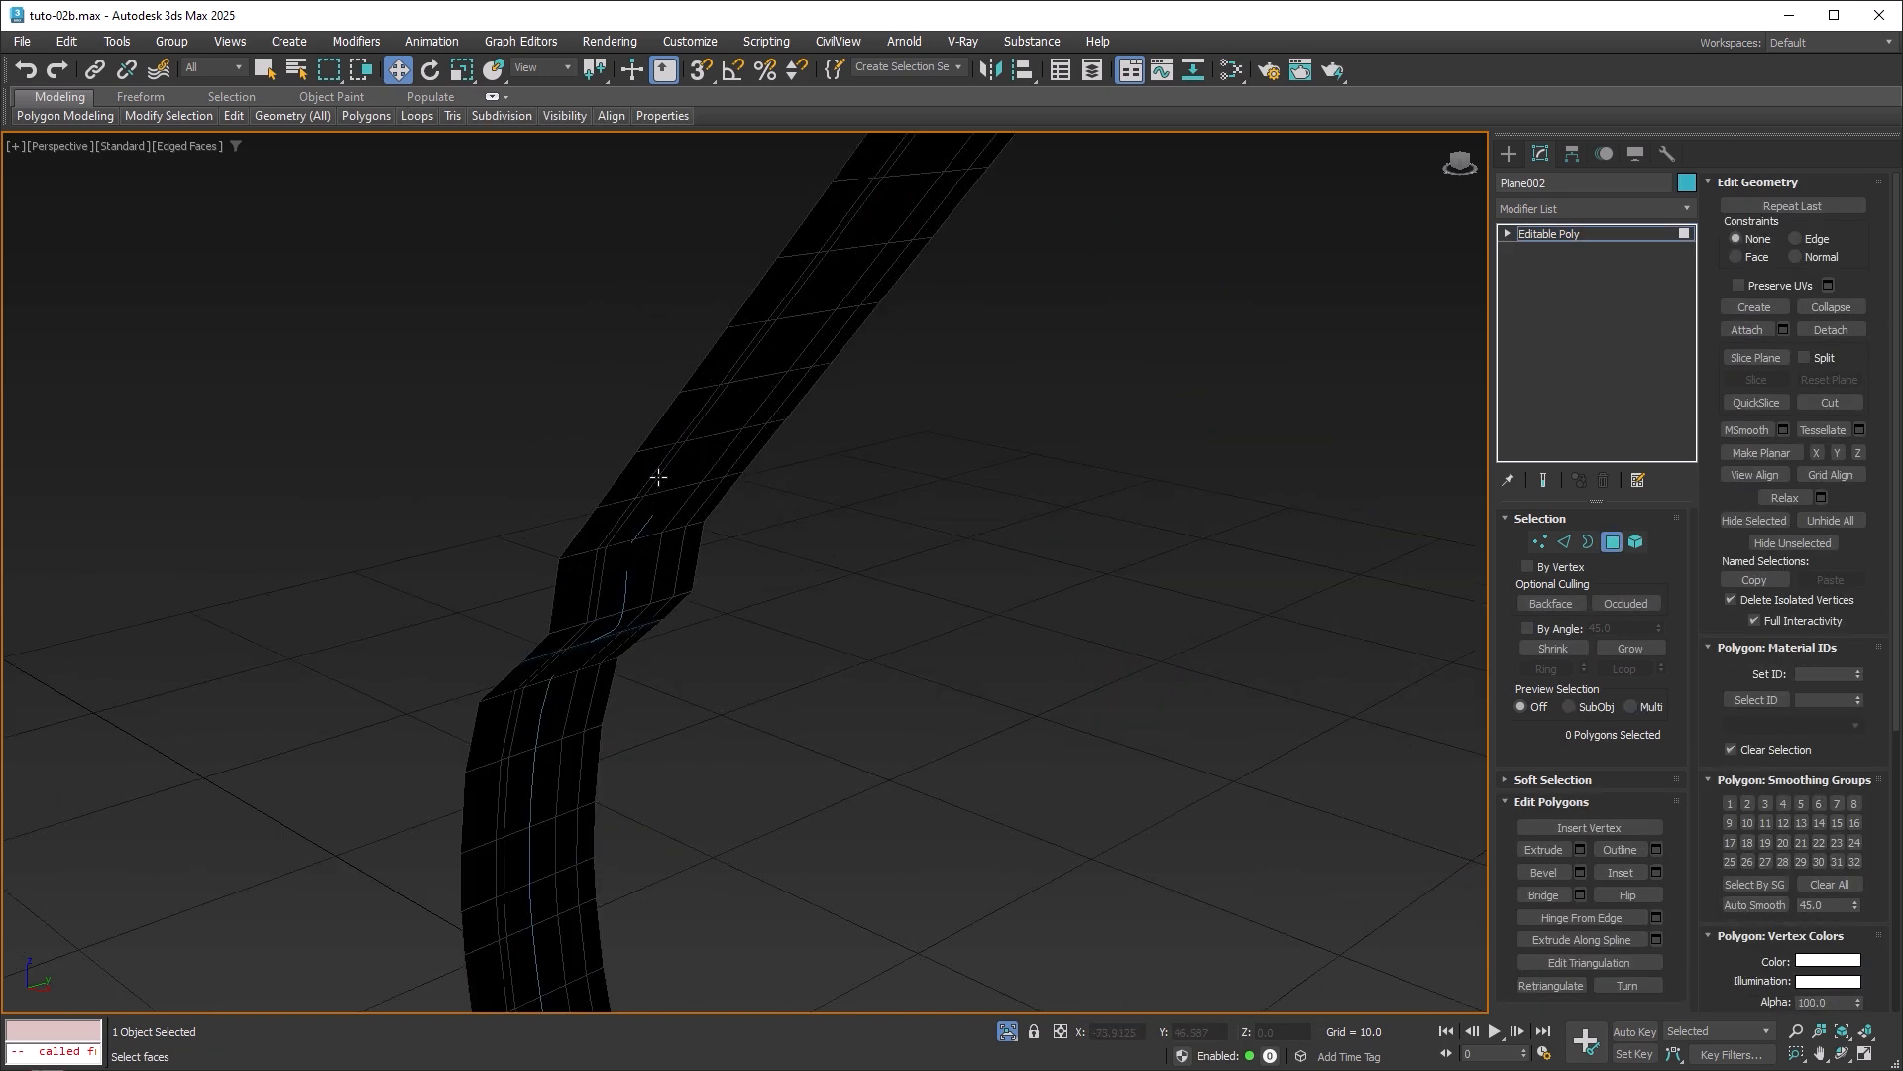
{"action": "scroll", "coordinate": [741, 492], "scroll_direction": "up", "scroll_amount": 3}
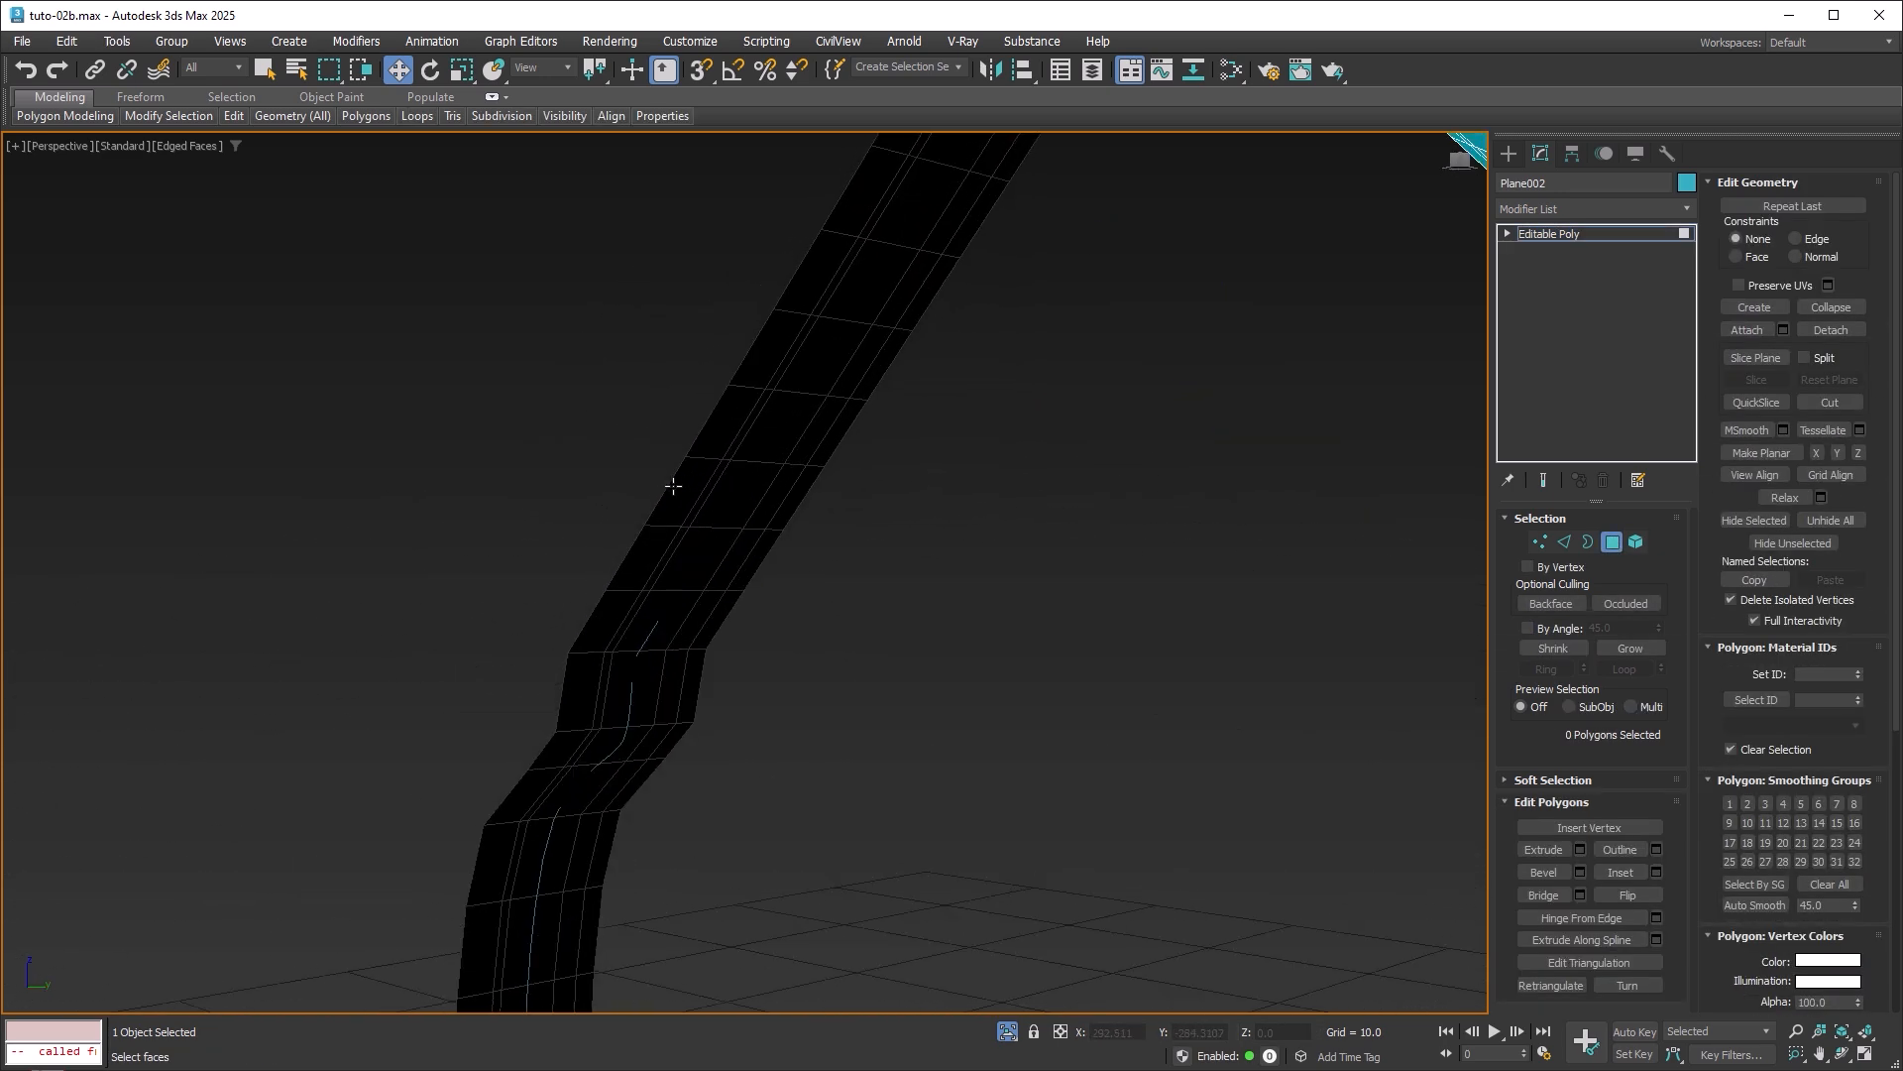
{"action": "left_click_drag", "start_coordinate": [631, 480], "coordinate": [805, 561]}
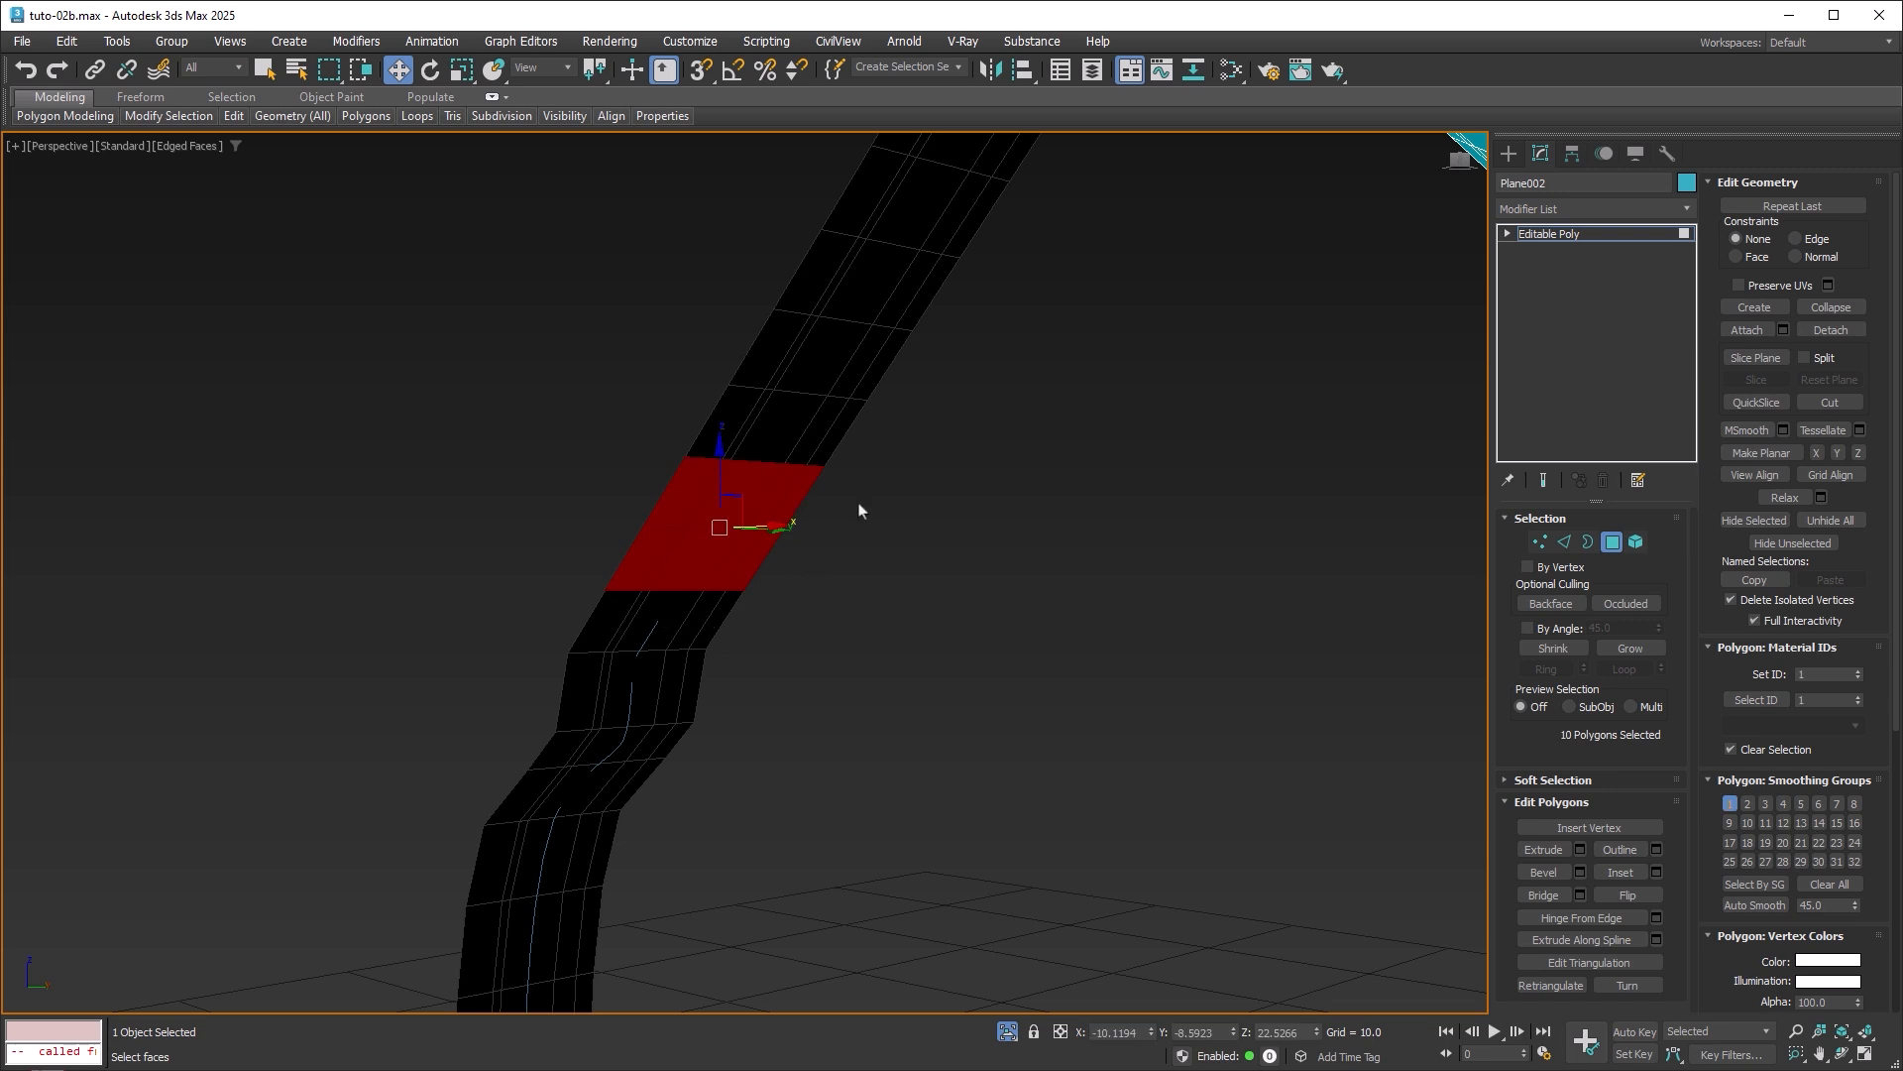
{"action": "scroll", "coordinate": [765, 595], "scroll_direction": "down", "scroll_amount": 5}
{"action": "left_click_drag", "start_coordinate": [592, 487], "coordinate": [731, 592]}
{"action": "left_click_drag", "start_coordinate": [642, 339], "coordinate": [822, 528], "text": "ctrl"}
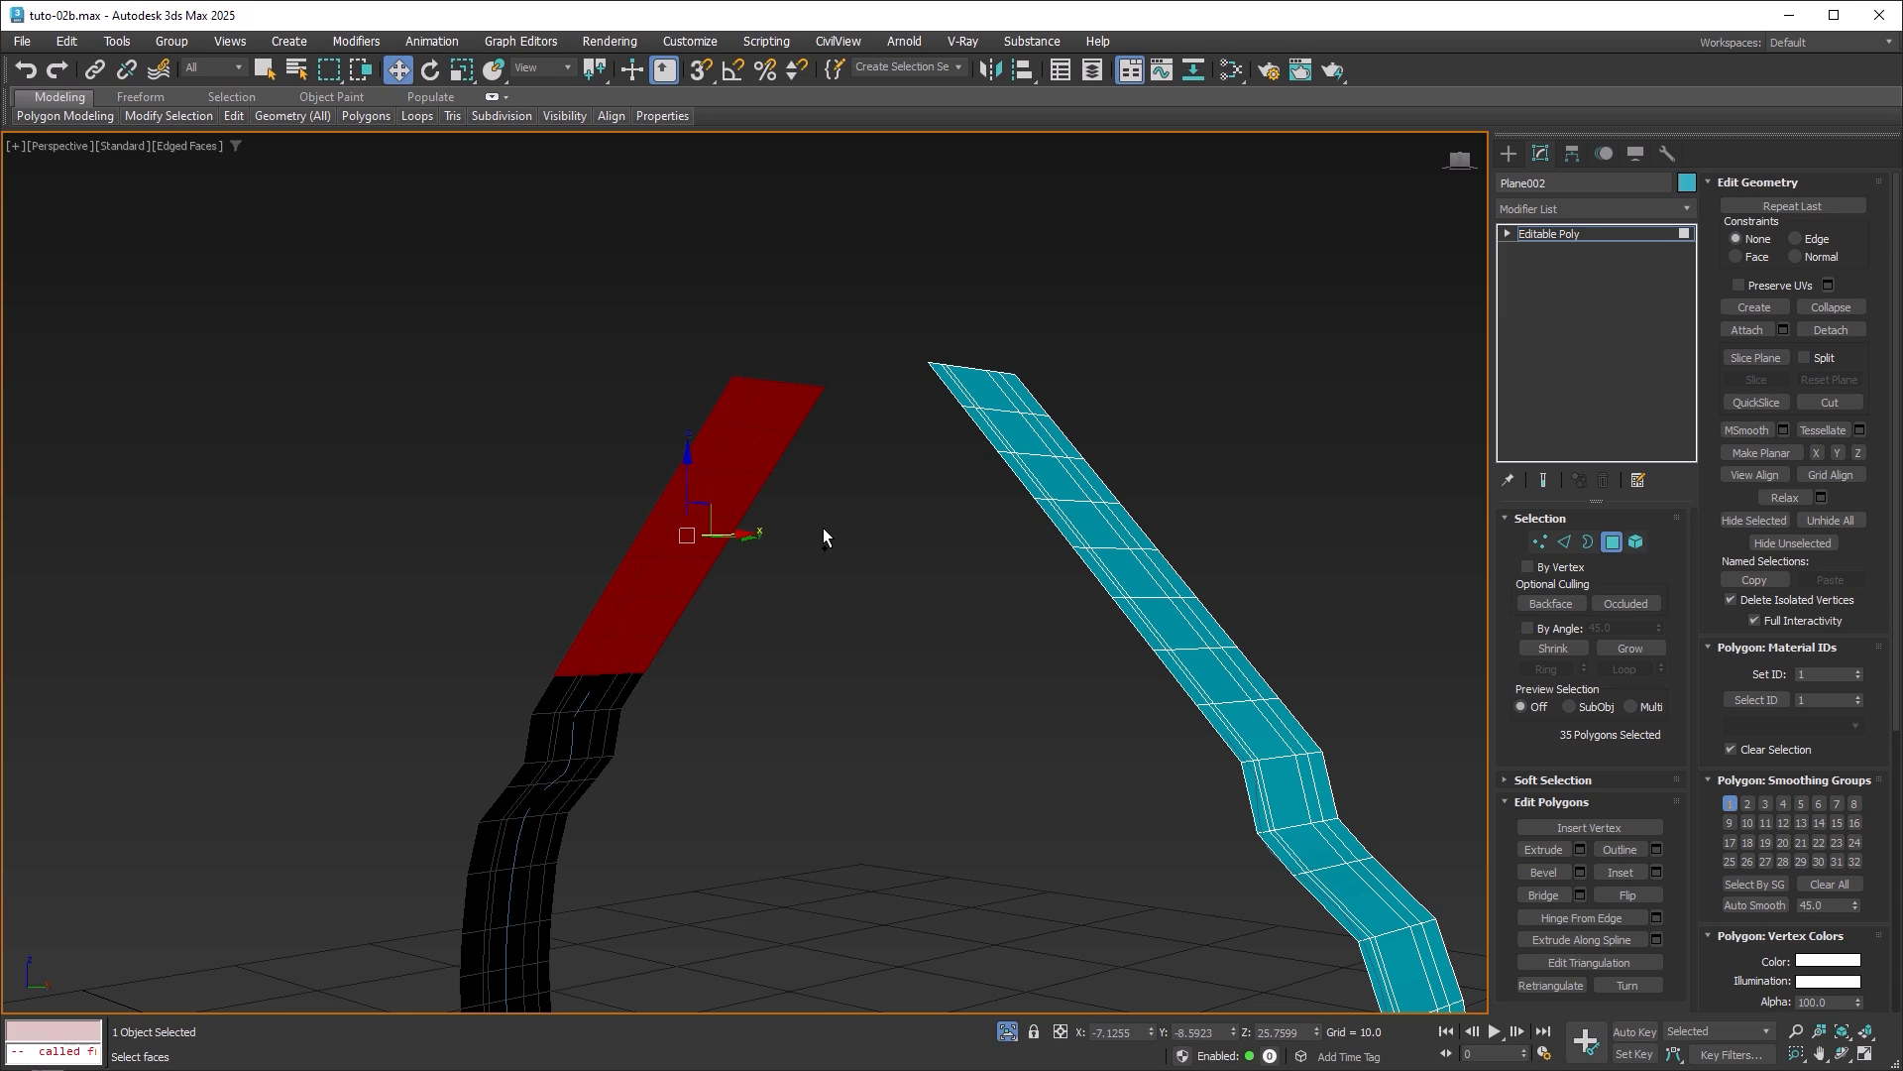
{"action": "key", "text": "Delete"}
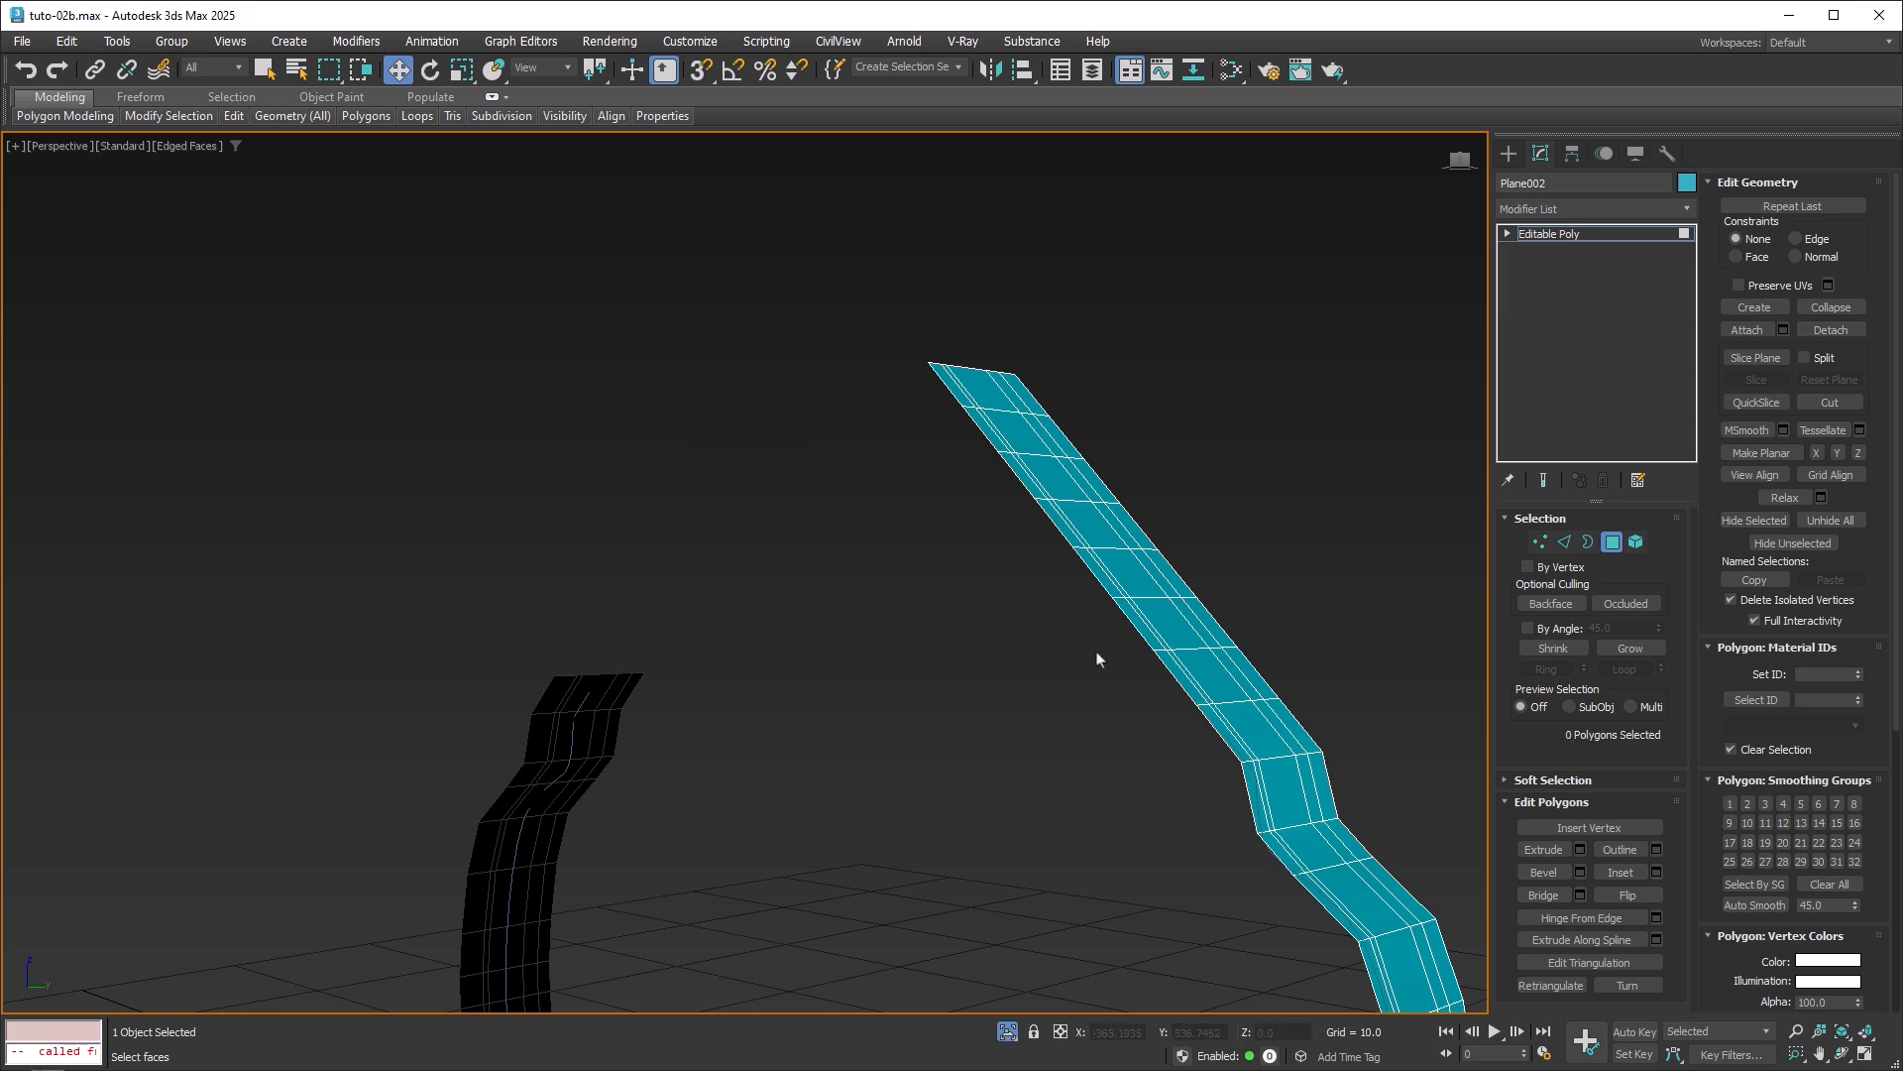
Delete the surplus straight polygons beyond the profile's end on the strip's second side and leave polygon mode.
{"action": "left_click", "coordinate": [1190, 671]}
{"action": "middle_click_drag", "start_coordinate": [1211, 797], "coordinate": [1338, 746], "text": "alt"}
{"action": "left_click_drag", "start_coordinate": [1284, 568], "coordinate": [1100, 683]}
{"action": "scroll", "coordinate": [1234, 722], "scroll_direction": "up", "scroll_amount": 3}
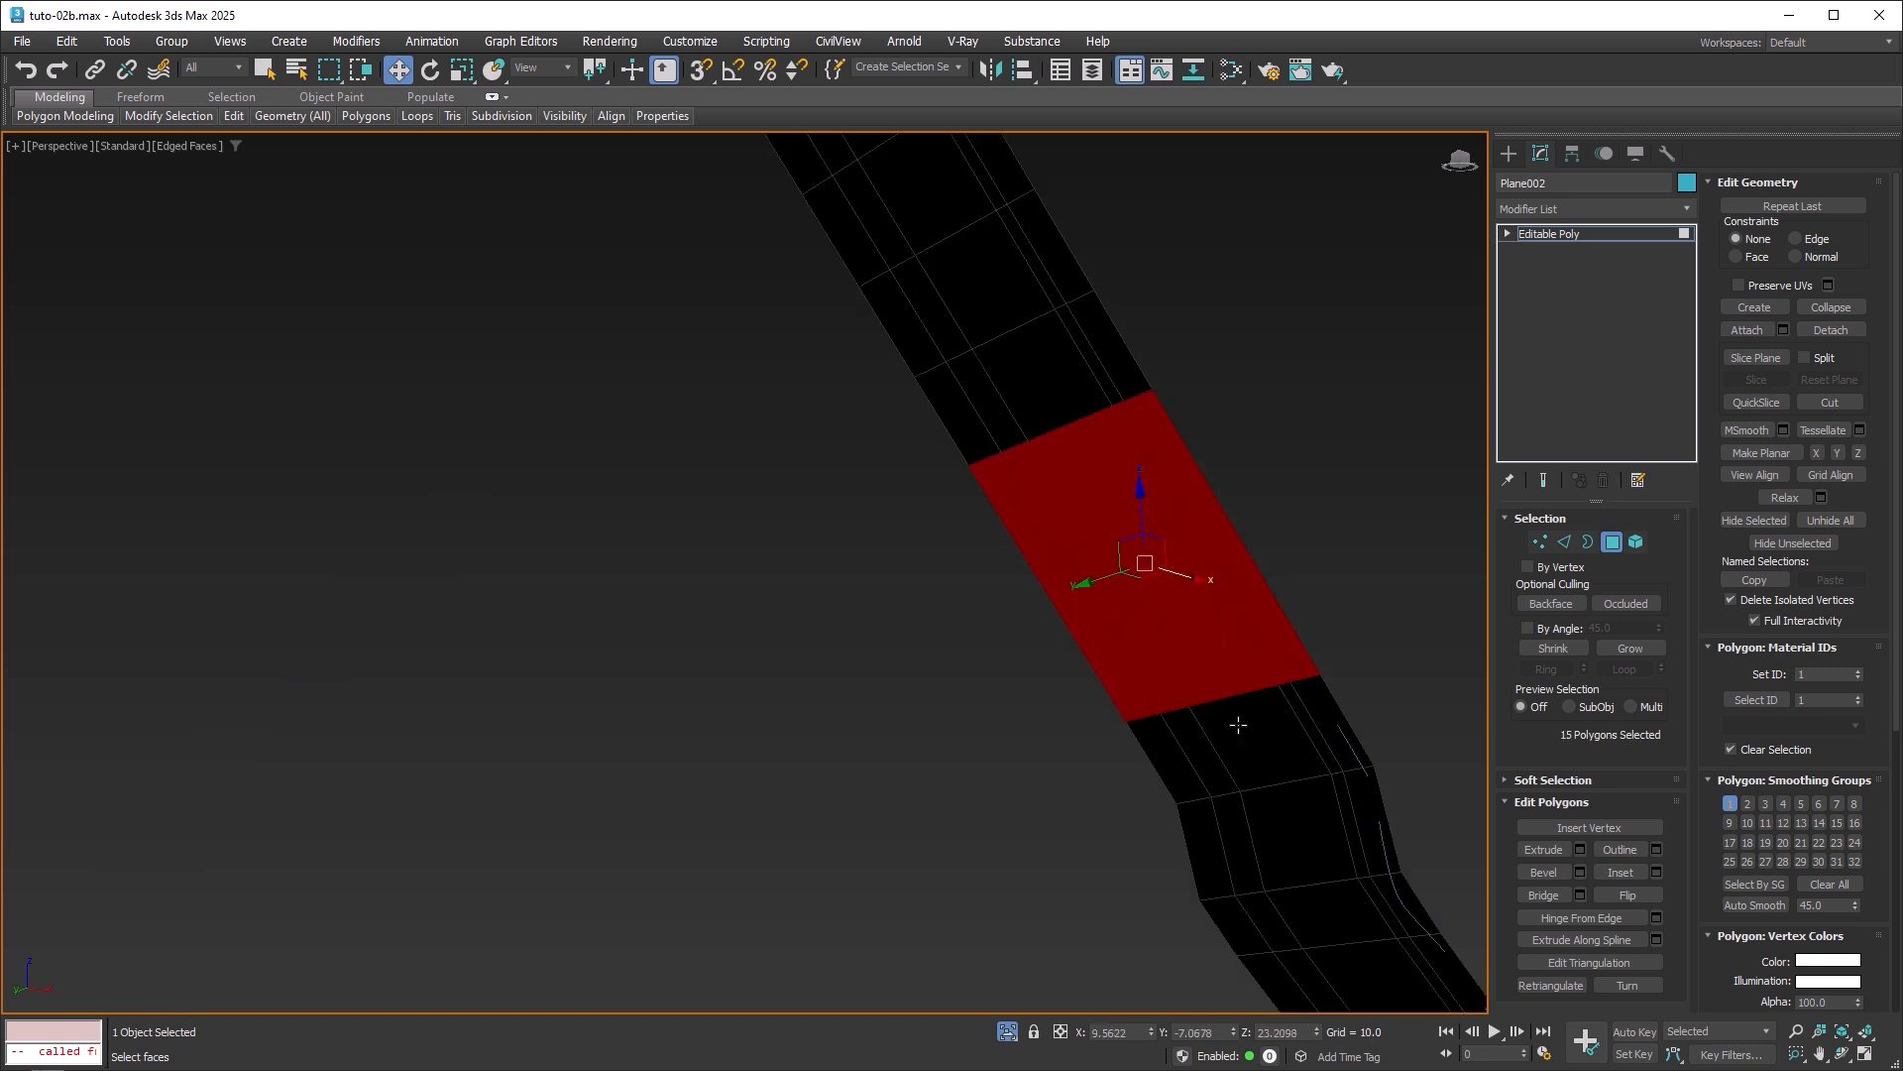
{"action": "scroll", "coordinate": [1232, 765], "scroll_direction": "down", "scroll_amount": 4}
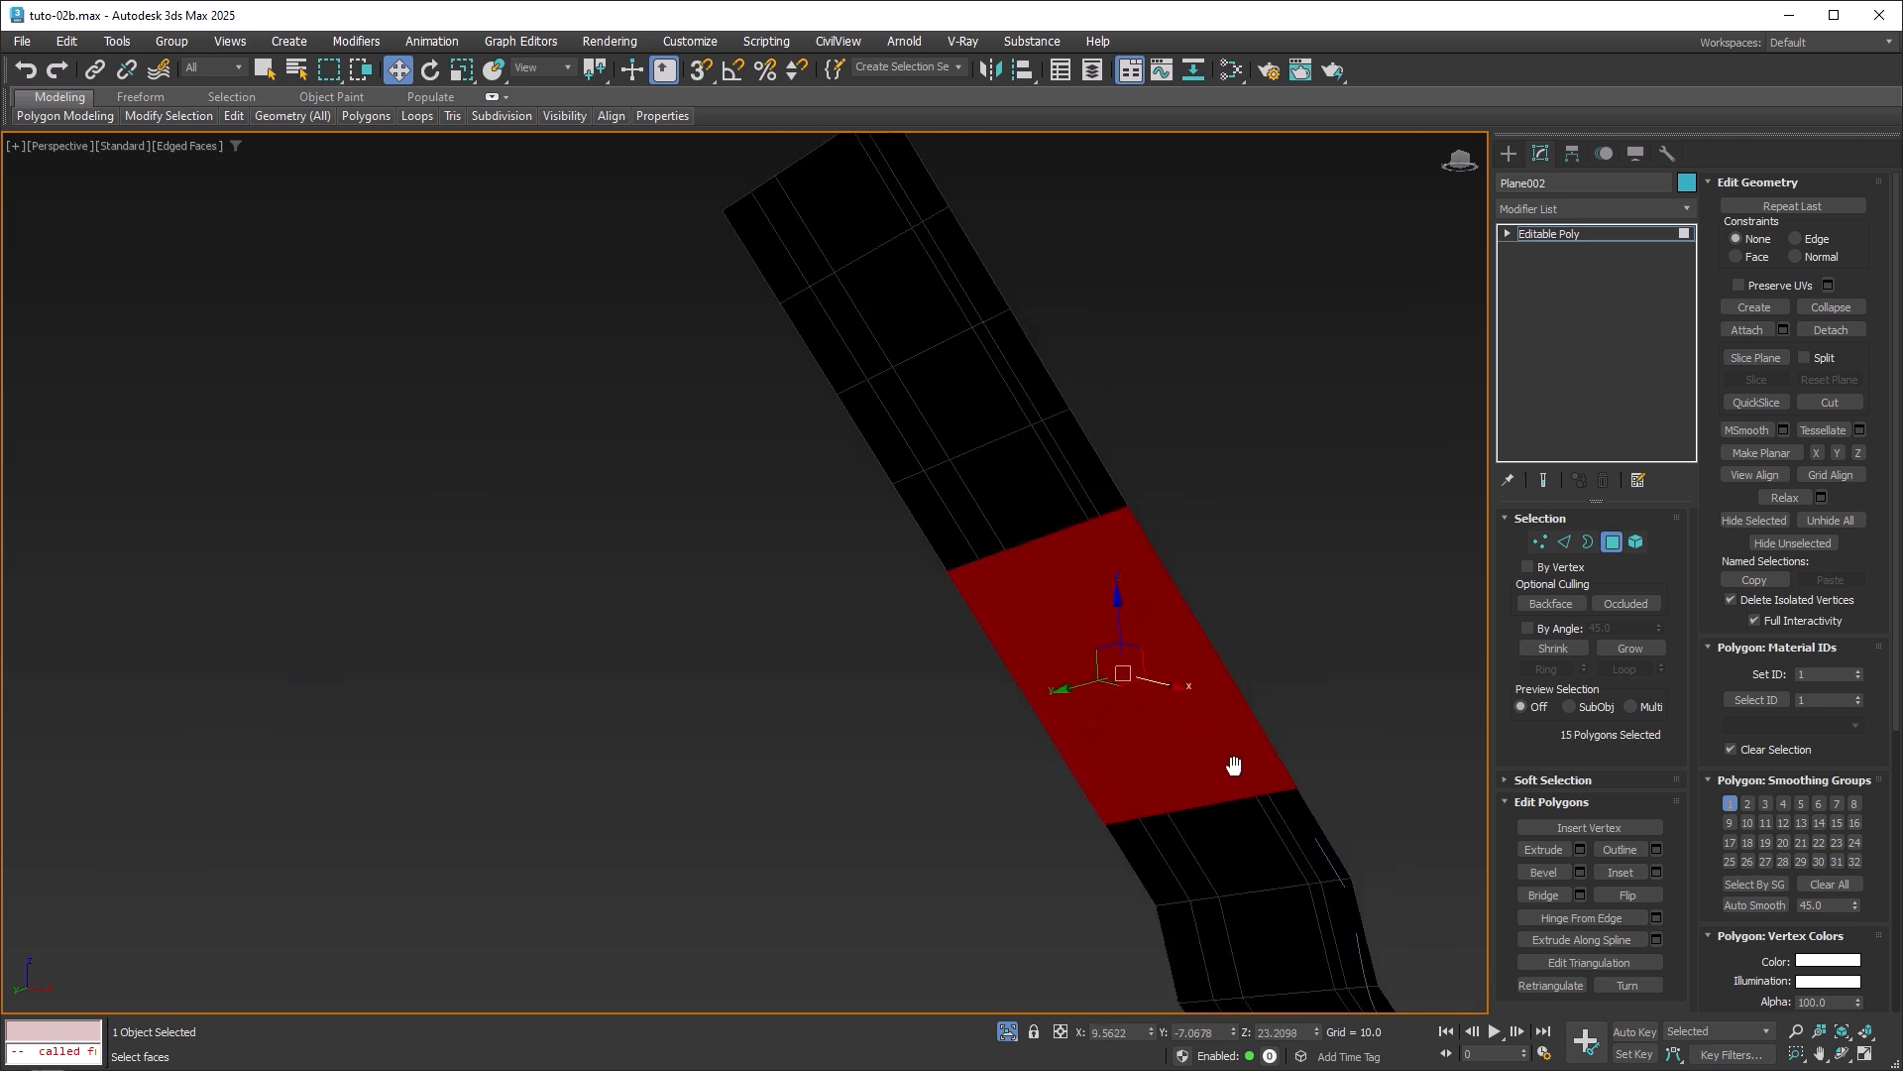
{"action": "left_click_drag", "start_coordinate": [829, 348], "coordinate": [1163, 662], "text": "ctrl"}
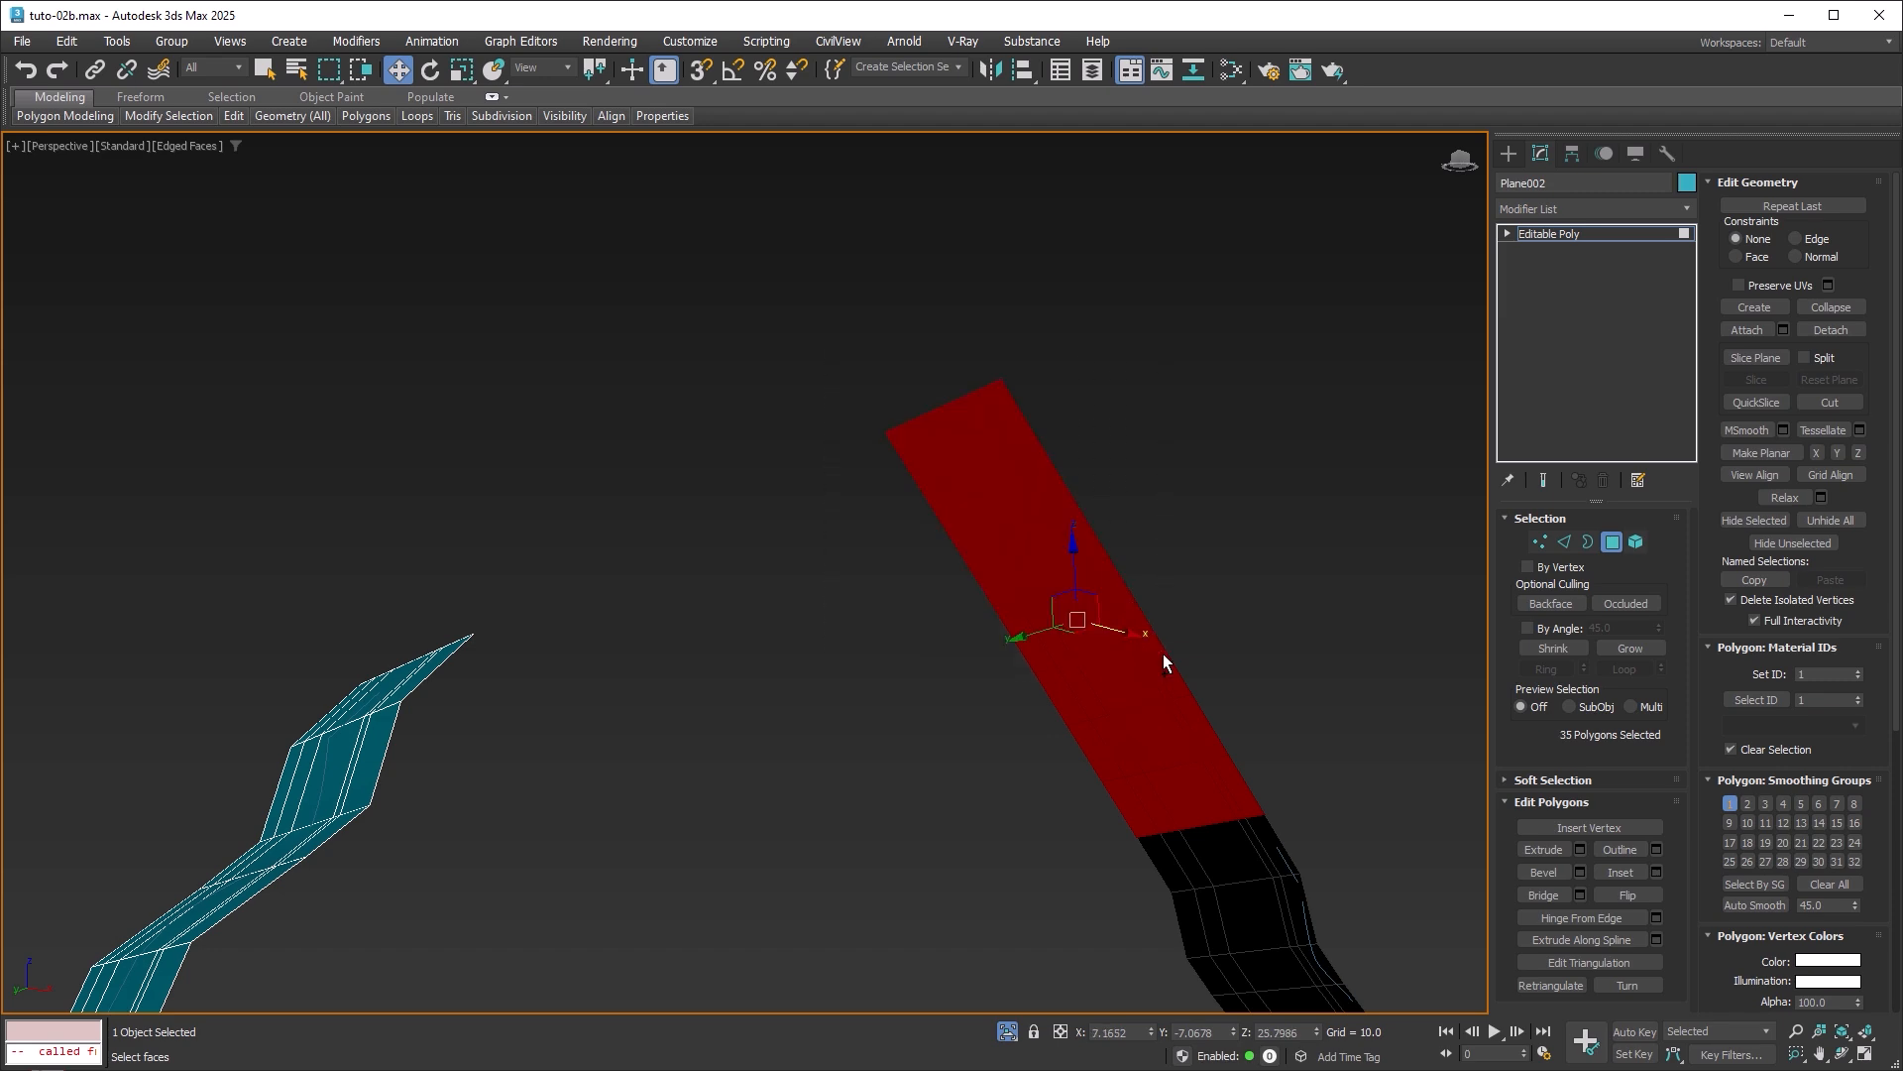
{"action": "key", "text": "Delete"}
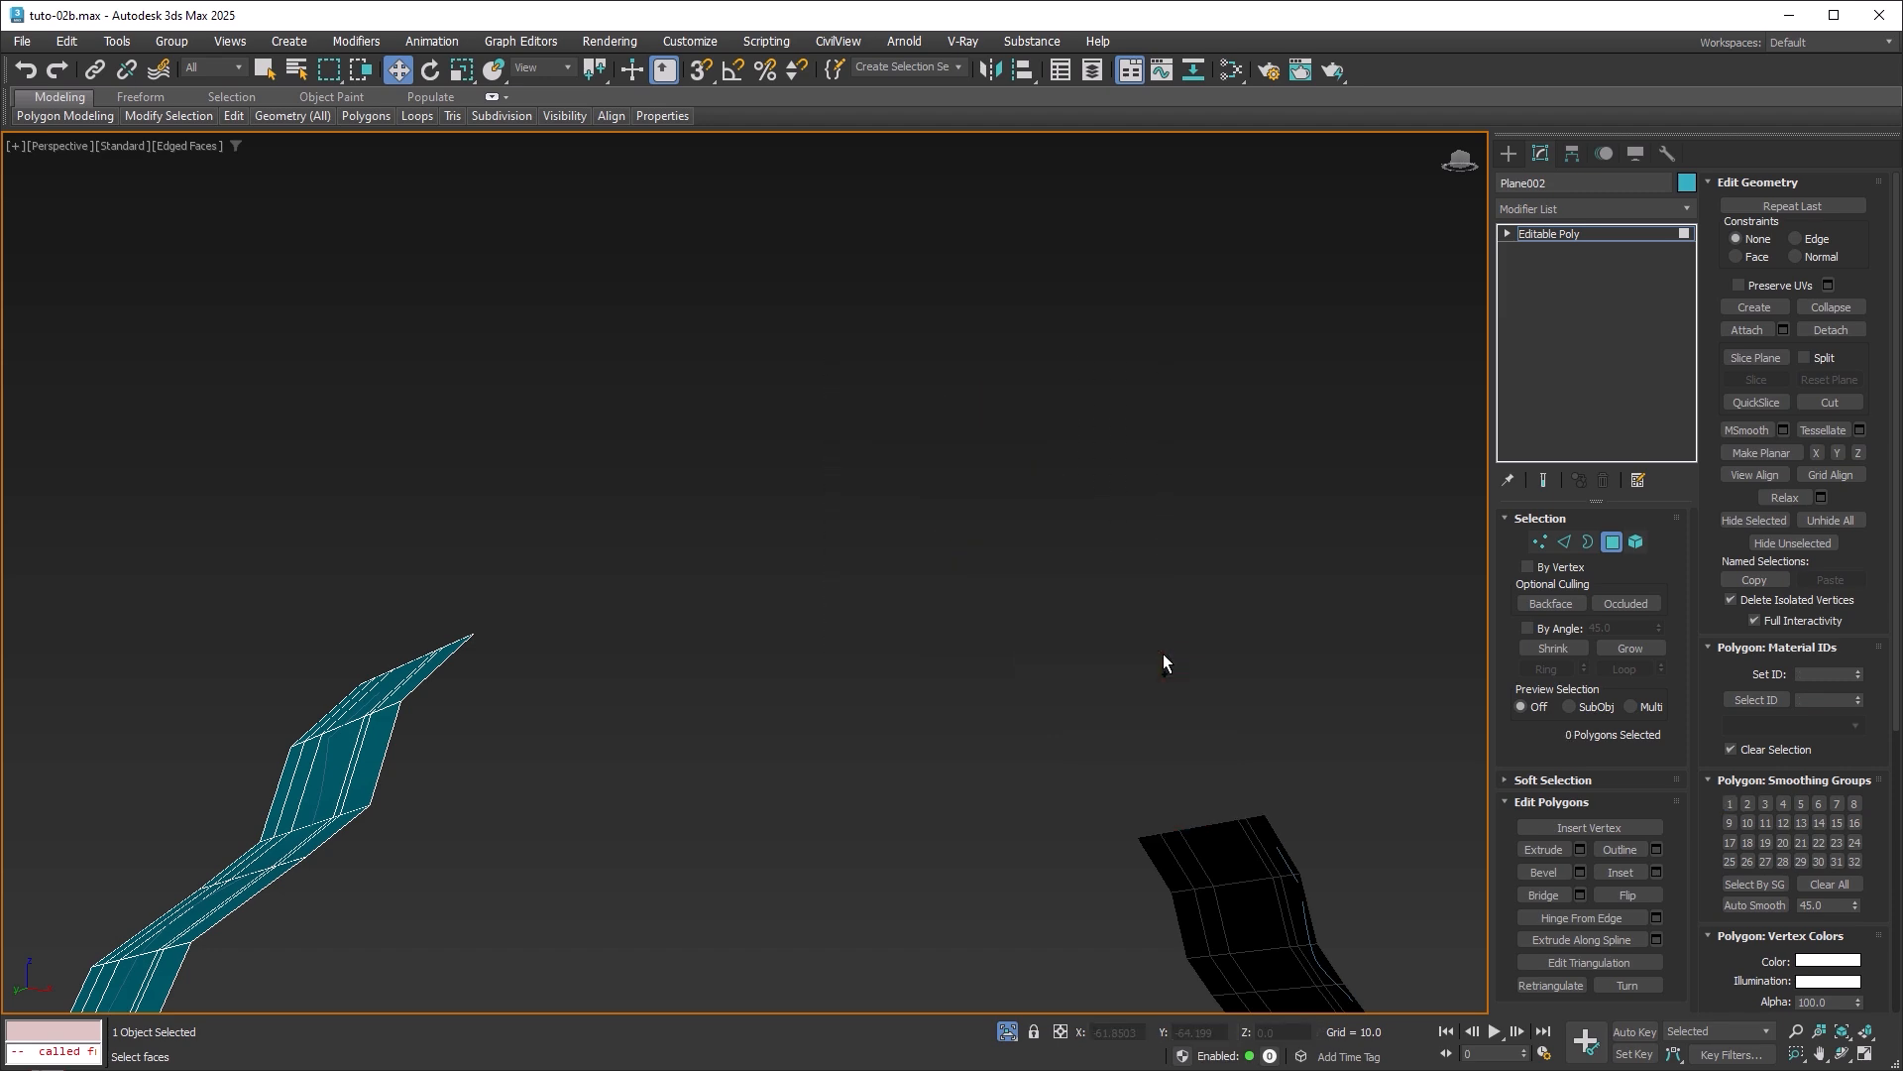
{"action": "middle_click_drag", "start_coordinate": [1163, 663], "coordinate": [913, 611], "text": "alt"}
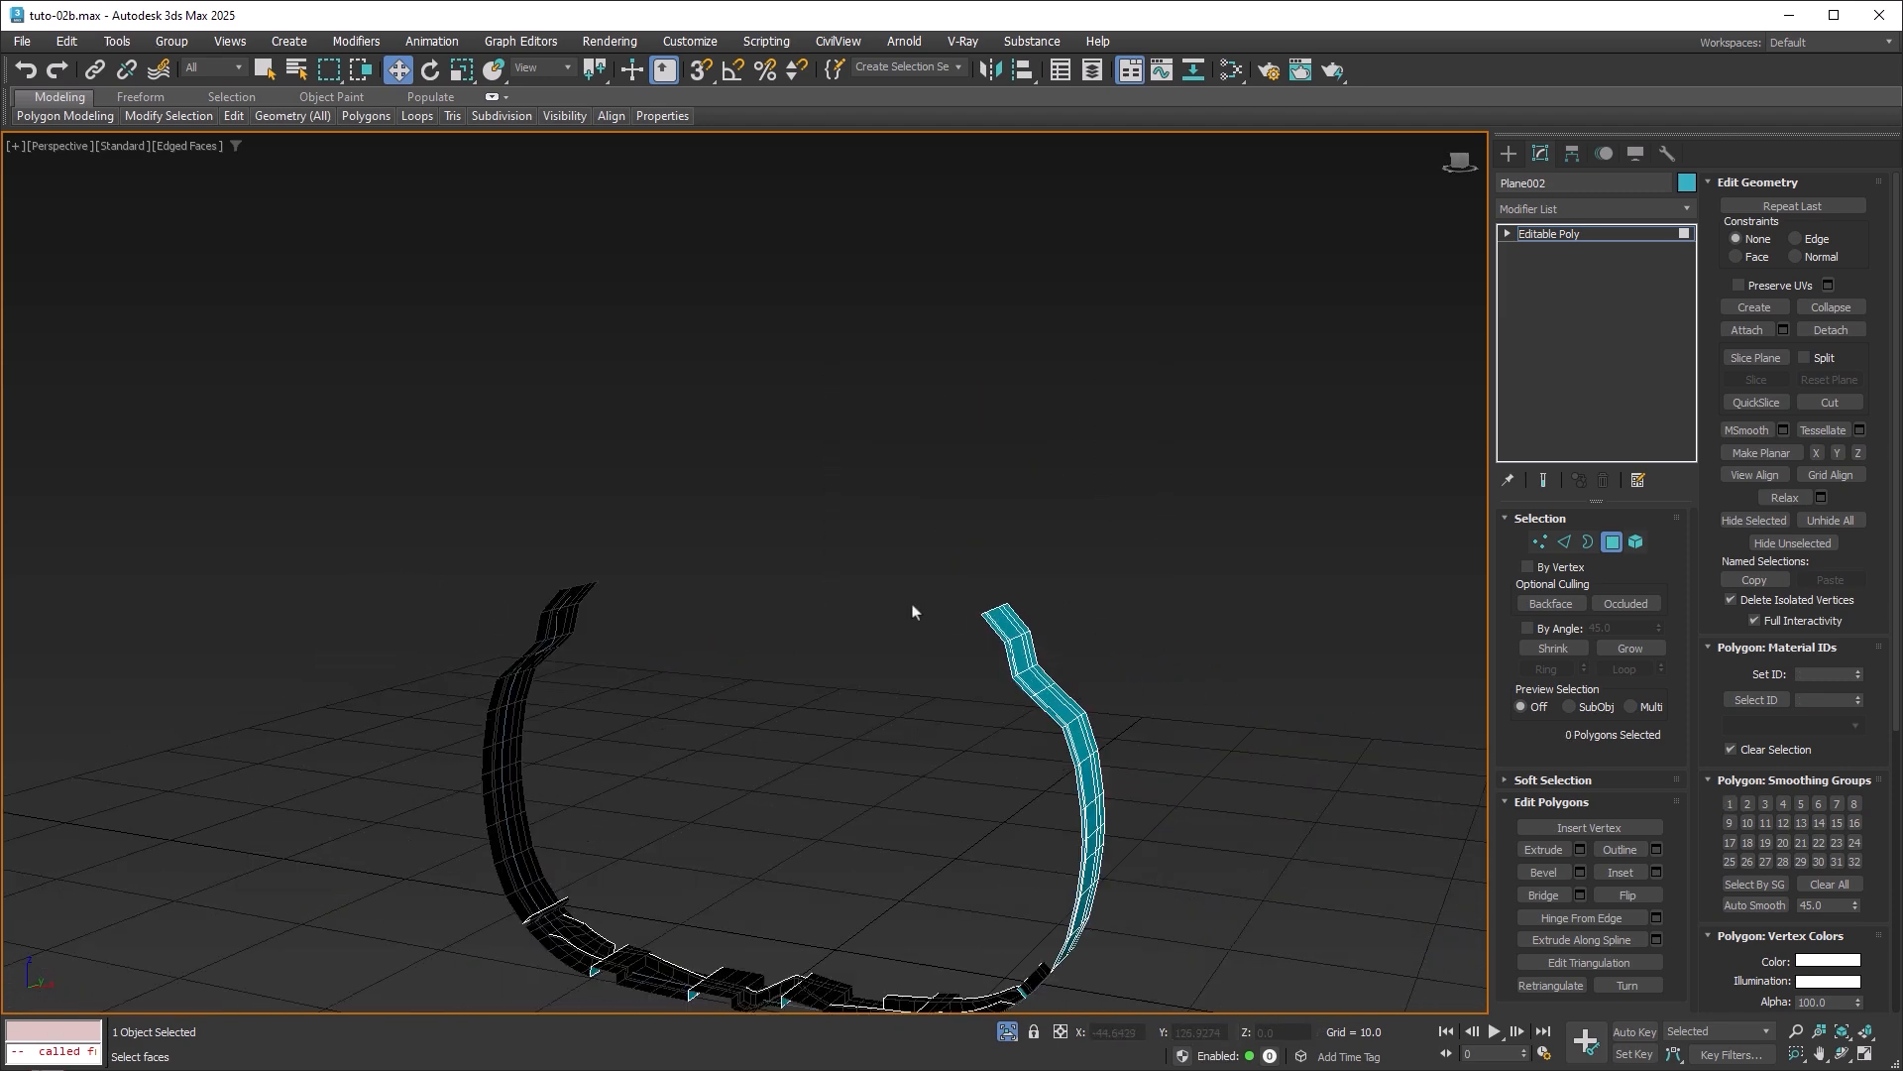
{"action": "left_click", "coordinate": [1613, 541]}
Move the profile spline along the Y axis to about Y 11.15, clear of the tread strip.
{"action": "middle_click_drag", "start_coordinate": [1075, 671], "coordinate": [1079, 550]}
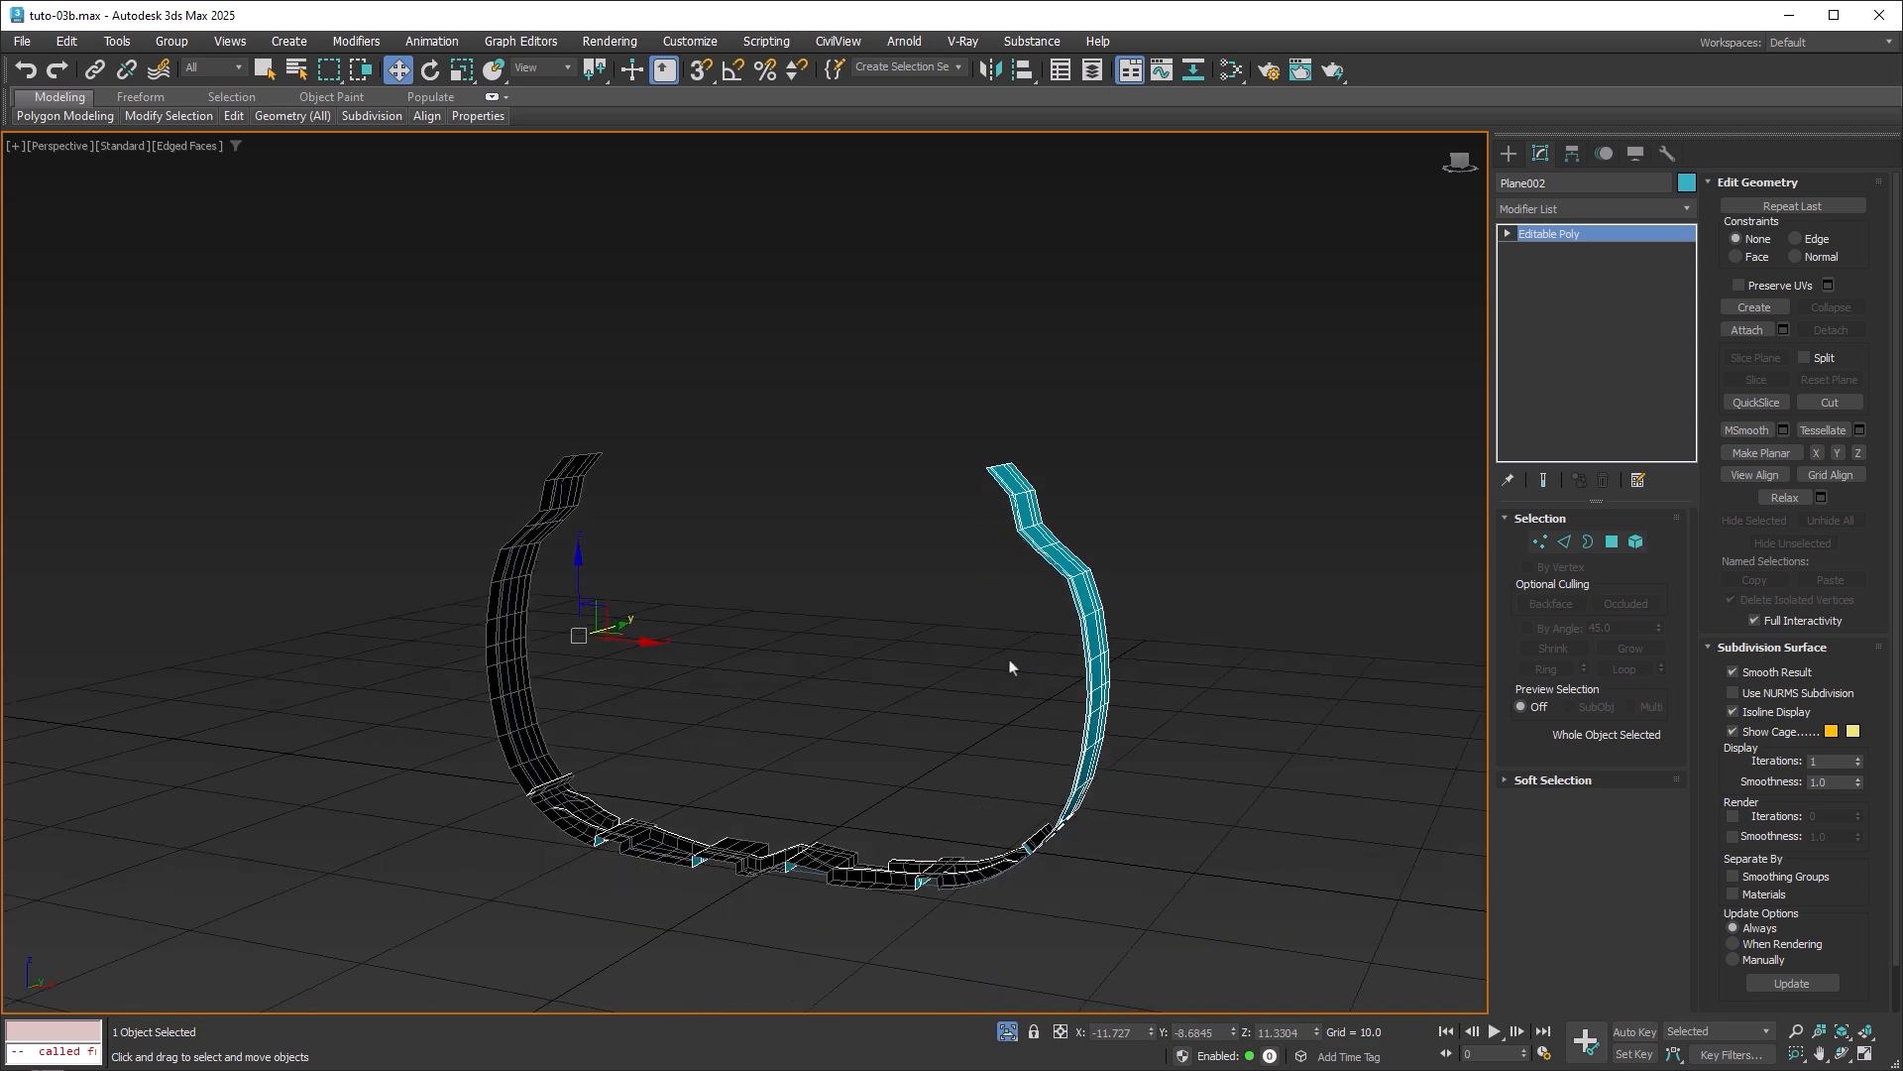
{"action": "mouse_move", "coordinate": [1009, 667]}
{"action": "middle_mouse_down", "text": "alt"}
{"action": "mouse_move", "coordinate": [1032, 669]}
{"action": "mouse_move", "coordinate": [1009, 696]}
{"action": "mouse_move", "coordinate": [995, 663]}
{"action": "middle_mouse_up", "text": "alt"}
{"action": "scroll", "coordinate": [876, 747], "scroll_direction": "up", "scroll_amount": 4}
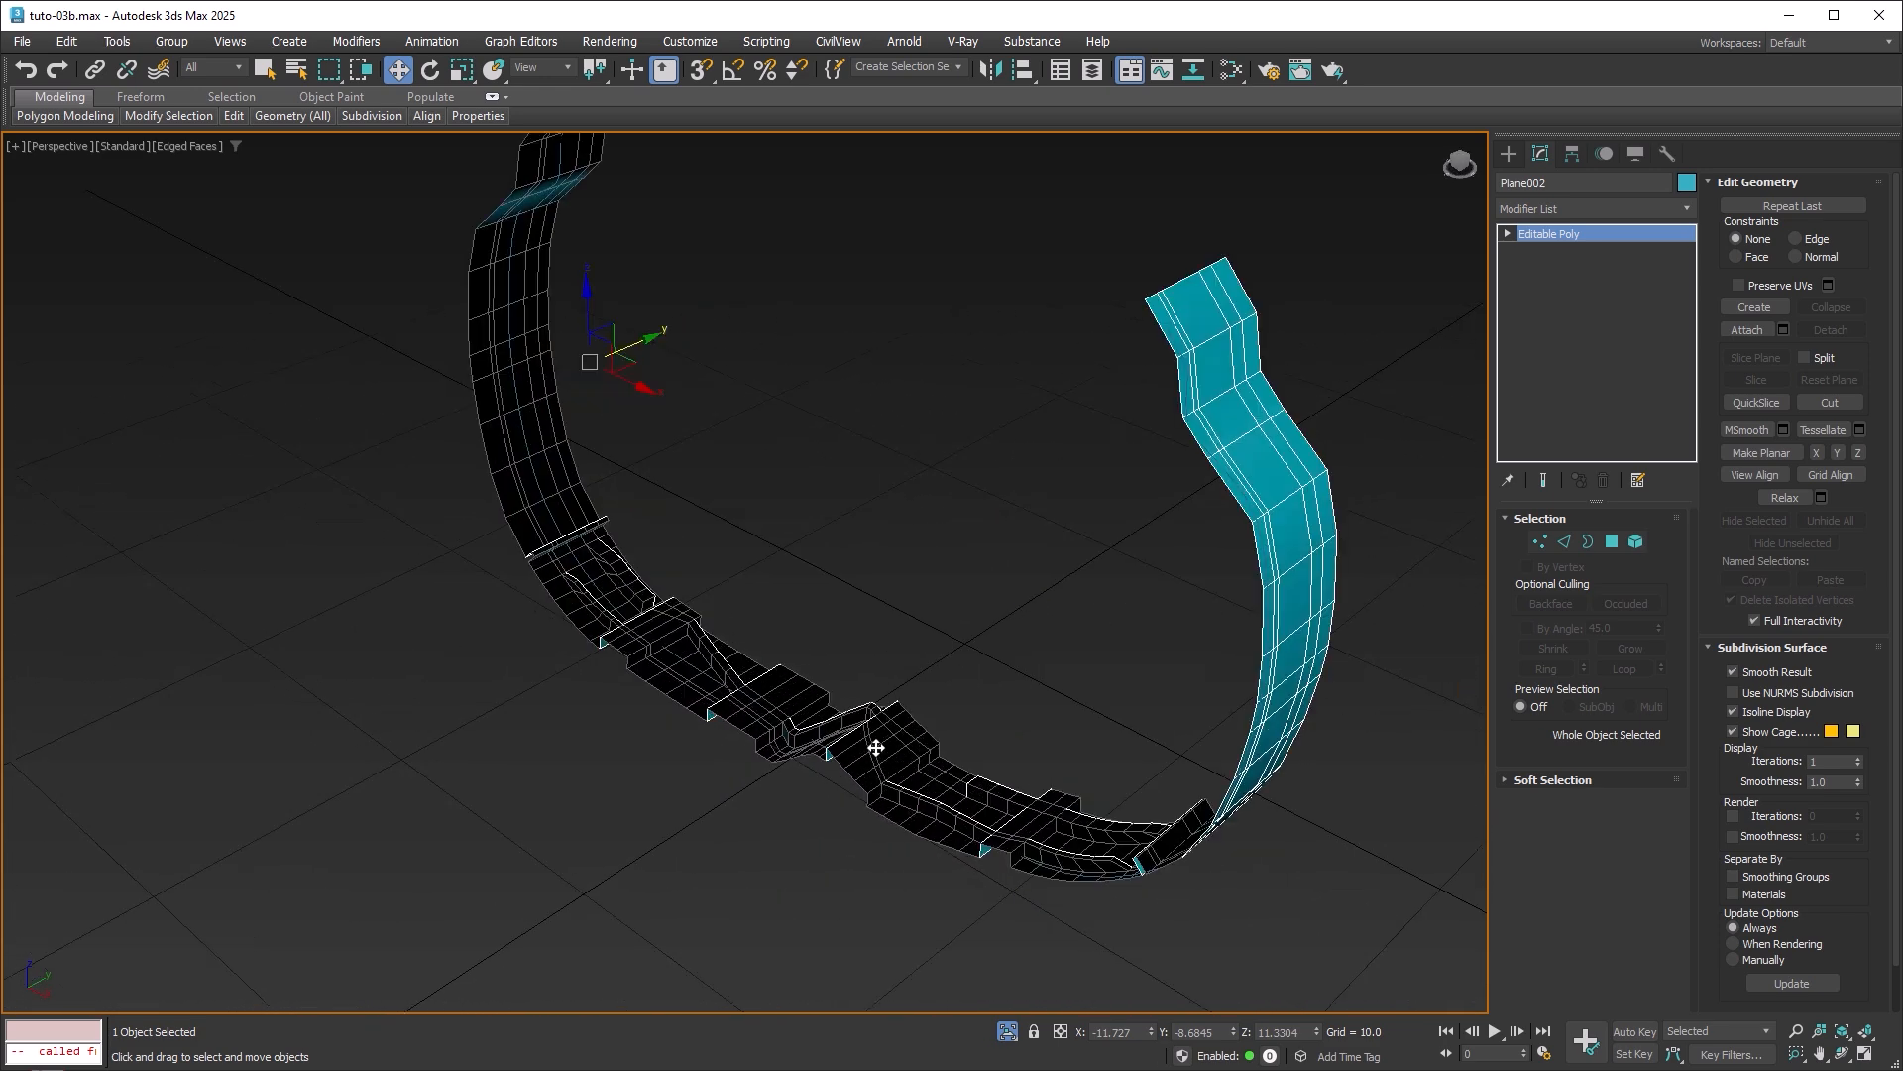
{"action": "scroll", "coordinate": [876, 747], "scroll_direction": "up", "scroll_amount": 3}
{"action": "left_click", "coordinate": [772, 808]}
{"action": "left_click", "coordinate": [623, 639]}
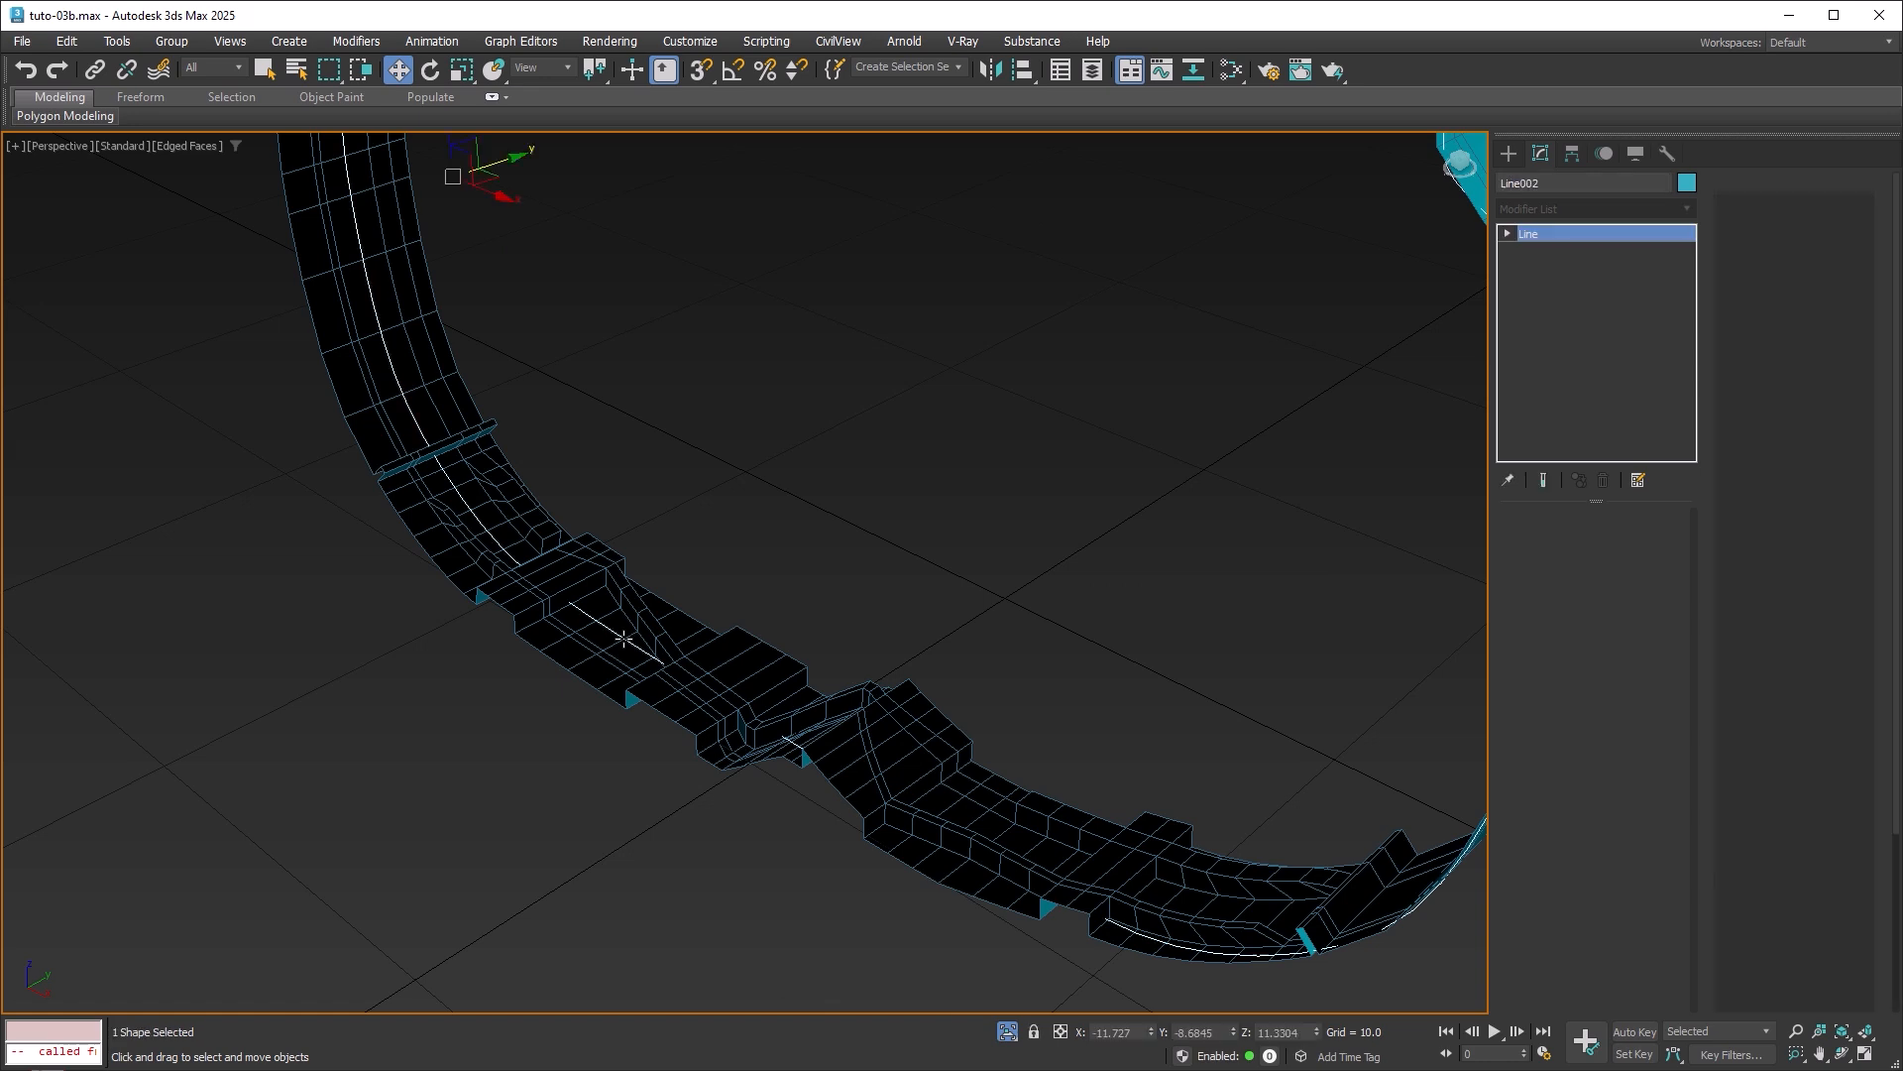
{"action": "scroll", "coordinate": [871, 646], "scroll_direction": "down", "scroll_amount": 5}
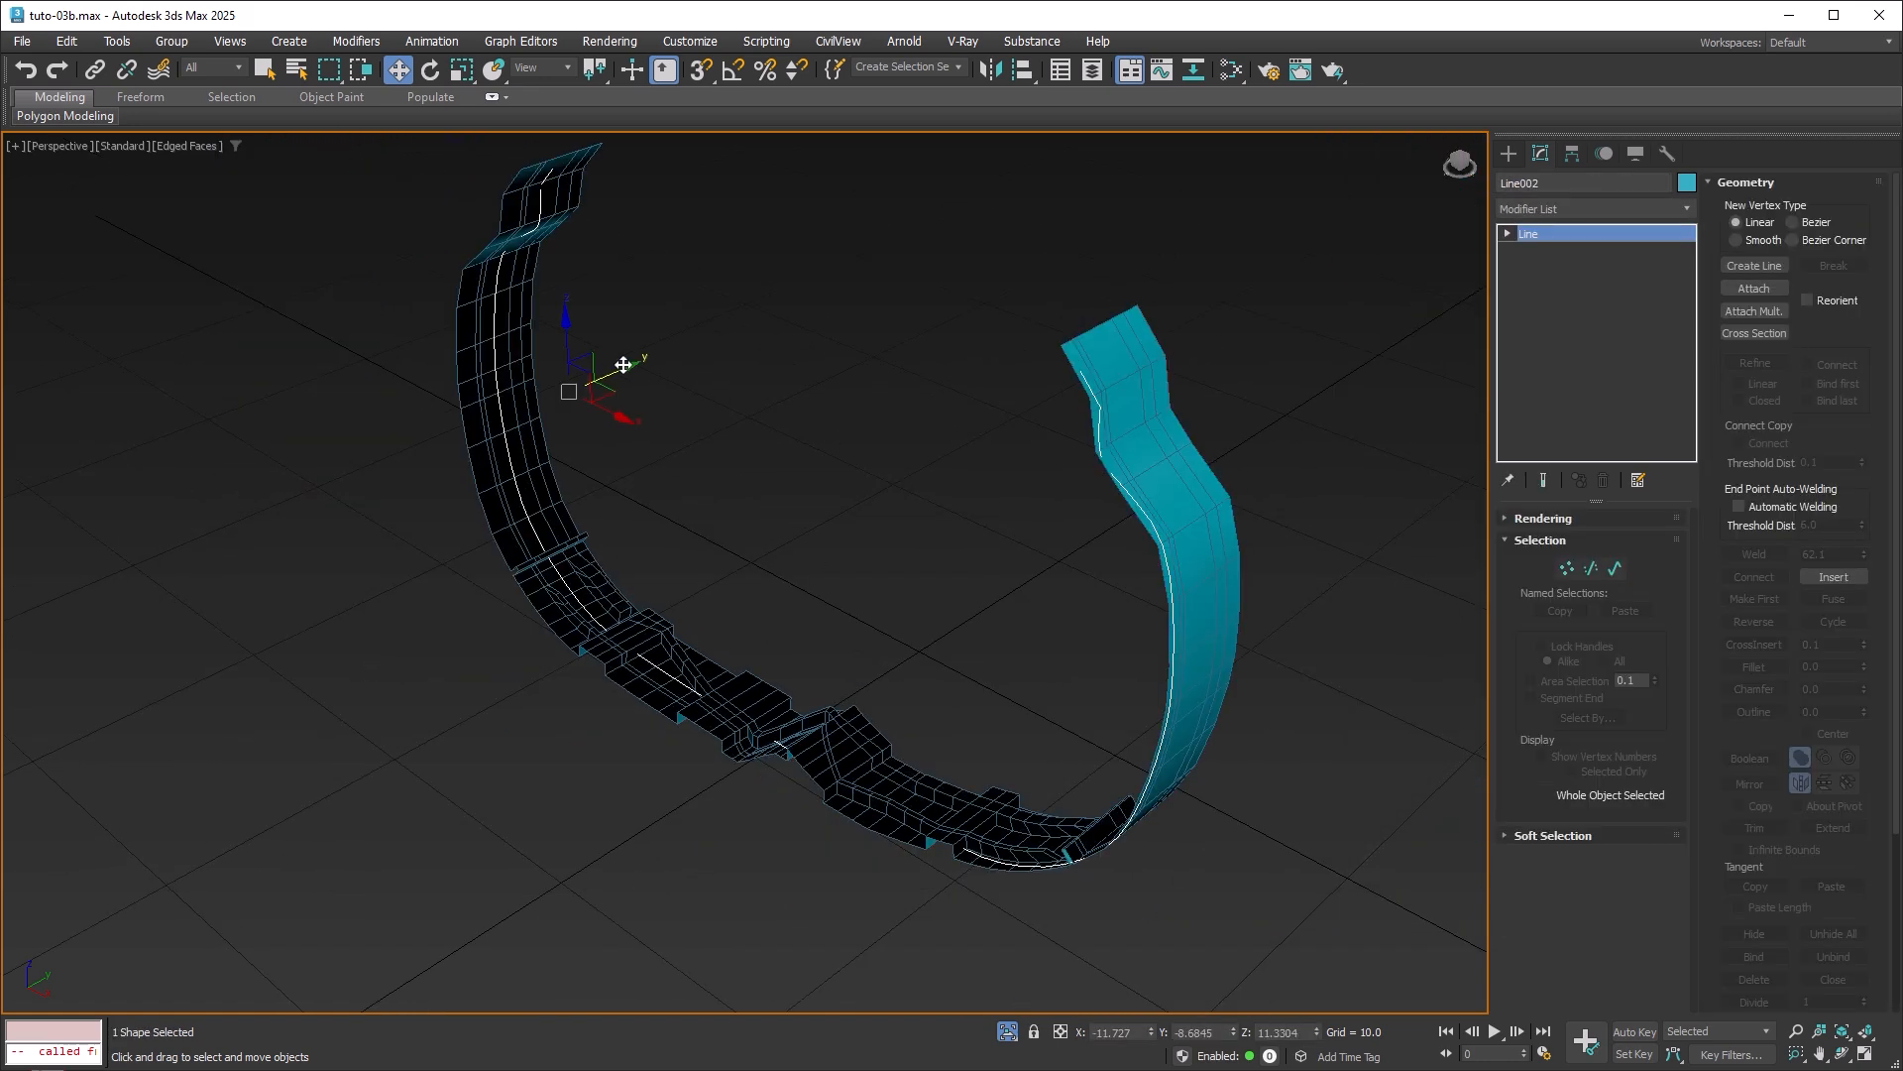
{"action": "left_click_drag", "start_coordinate": [622, 366], "coordinate": [925, 229]}
{"action": "scroll", "coordinate": [841, 403], "scroll_direction": "down", "scroll_amount": 3}
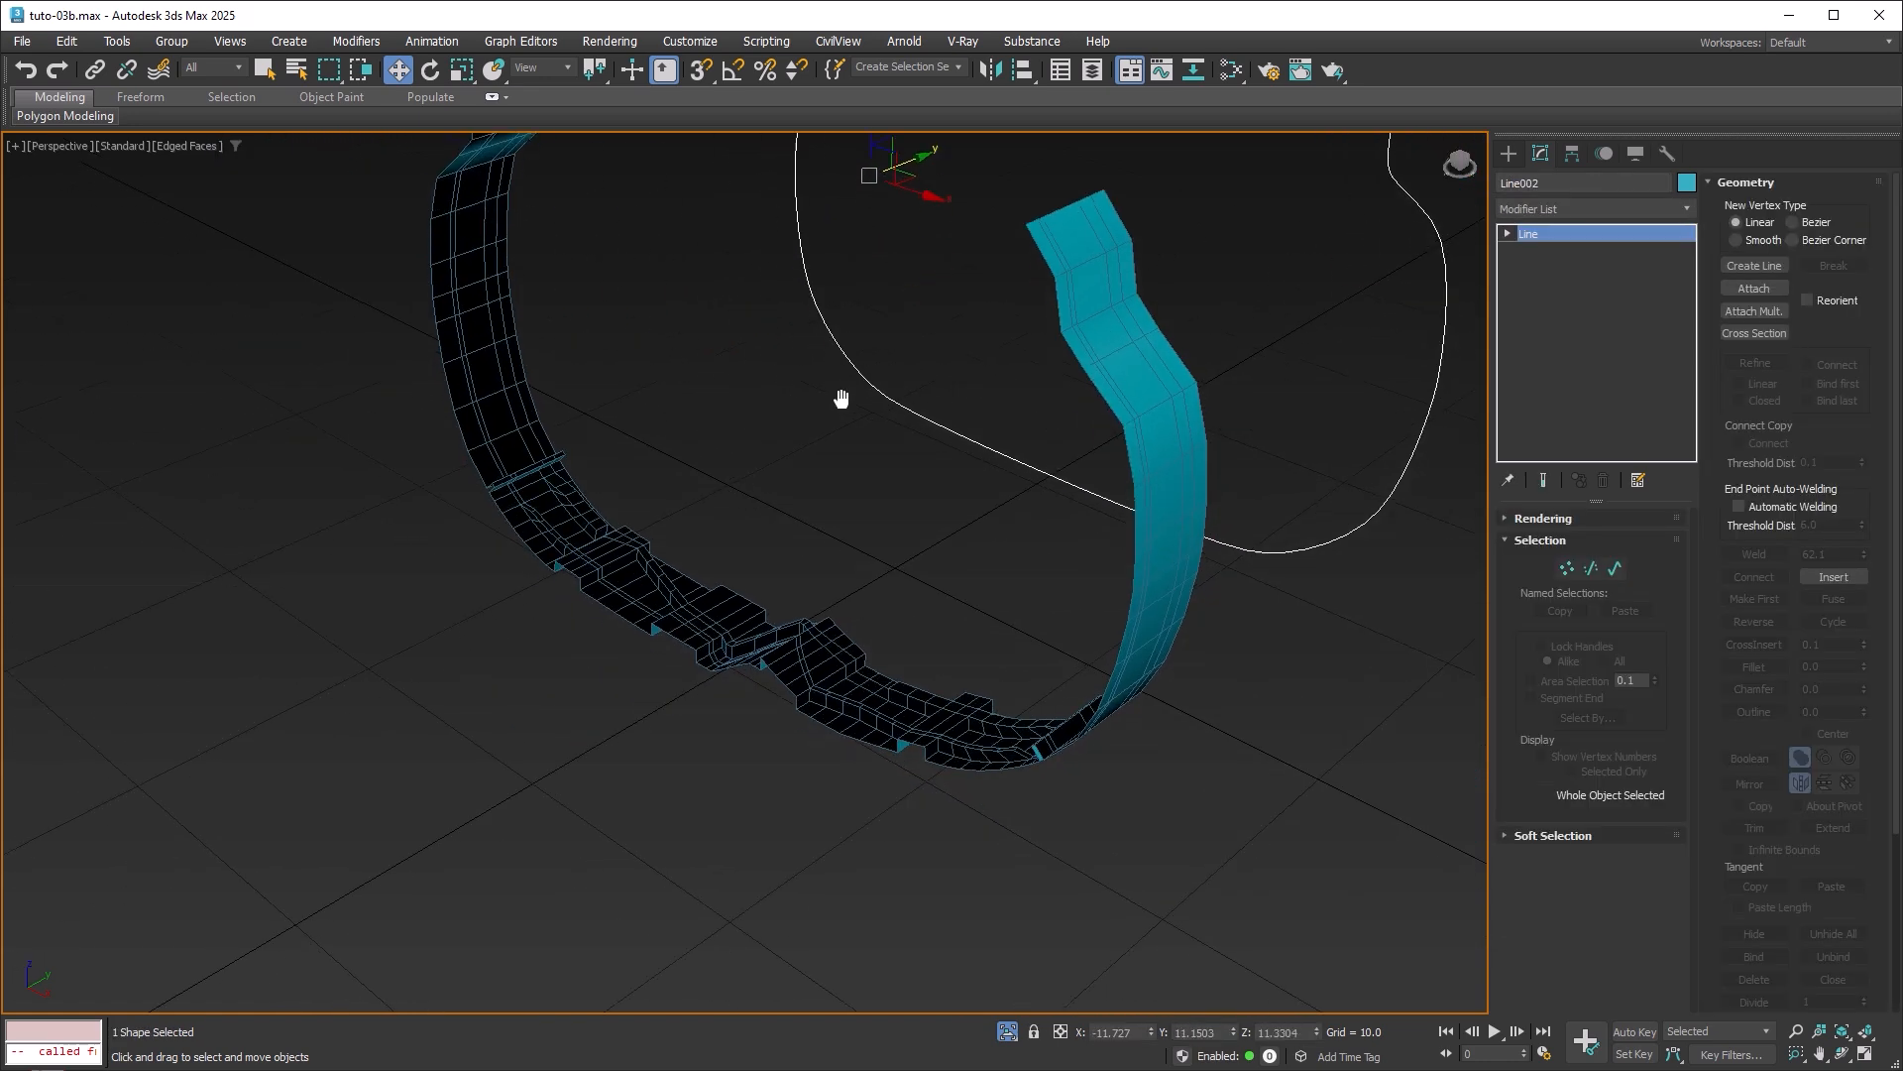
{"action": "middle_click_drag", "start_coordinate": [834, 407], "coordinate": [830, 470]}
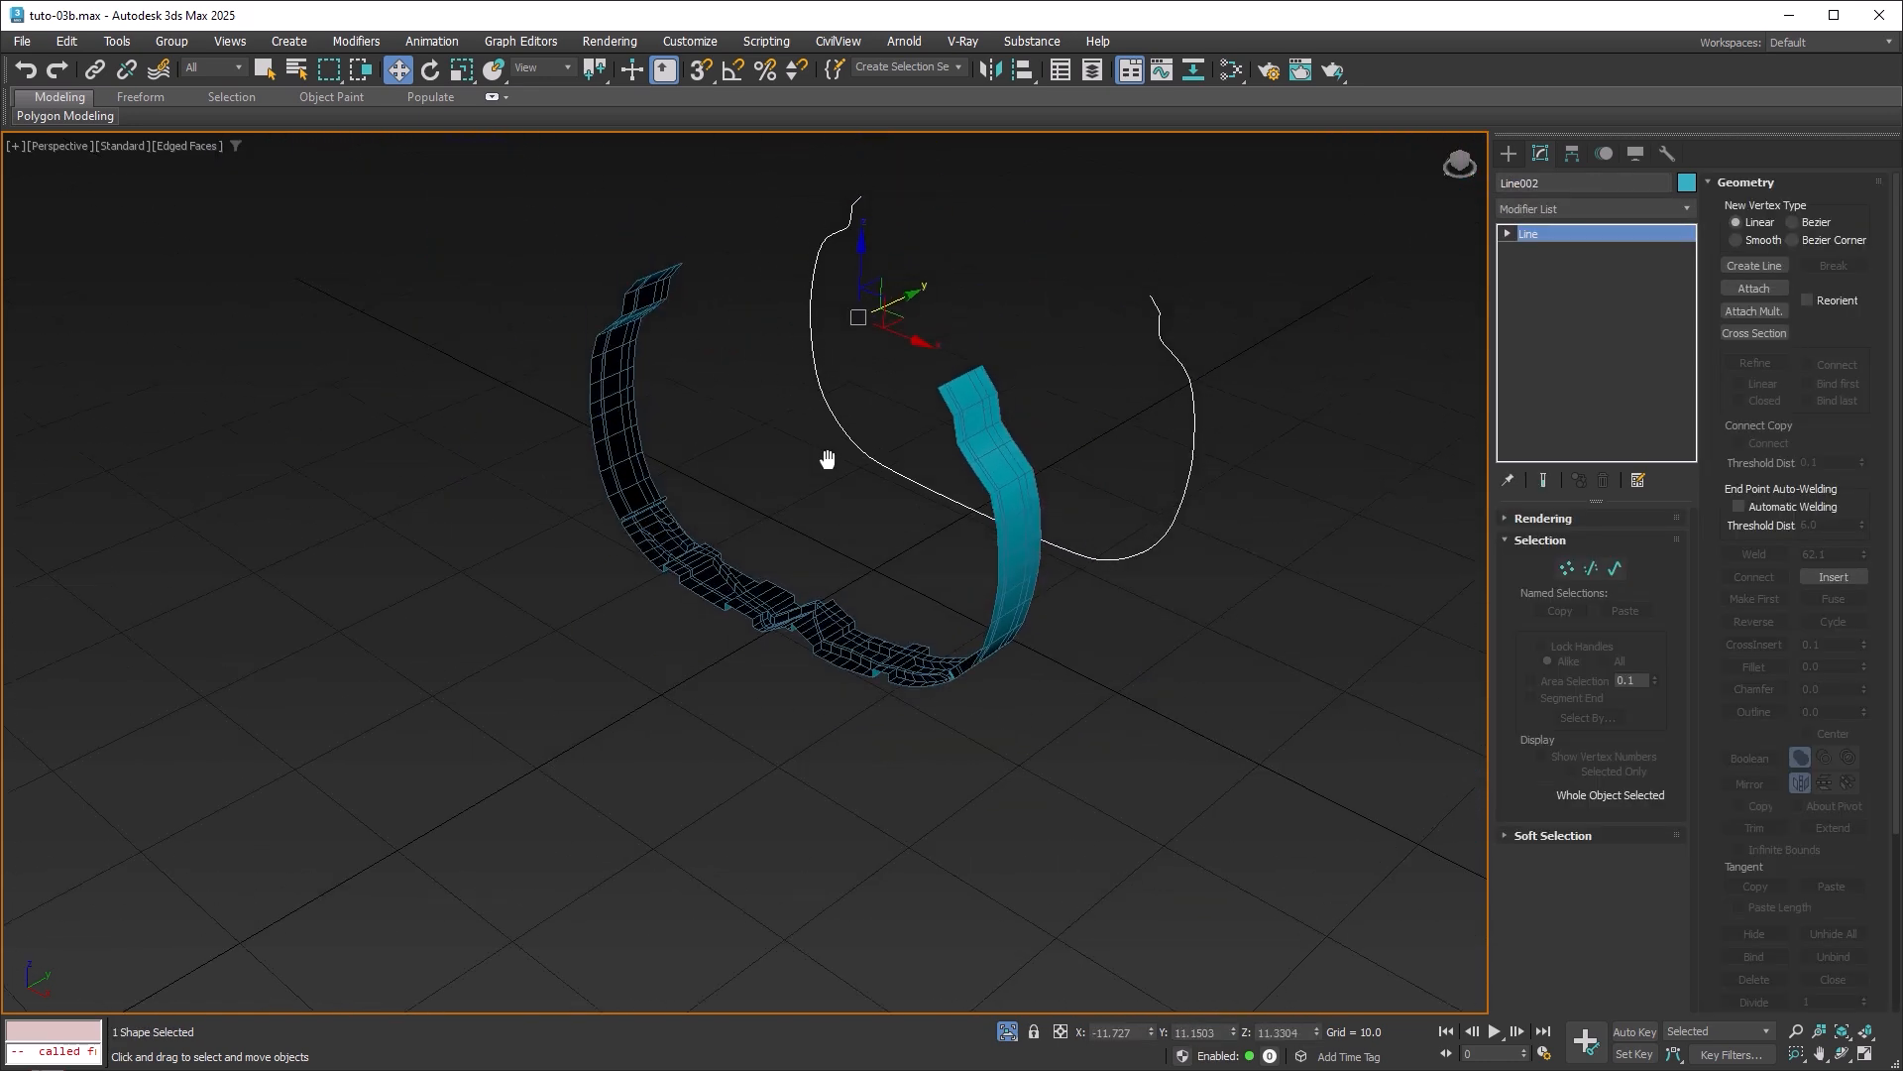
Add an Array modifier to the tread strip and set its Count X to 1.
{"action": "left_click", "coordinate": [822, 616]}
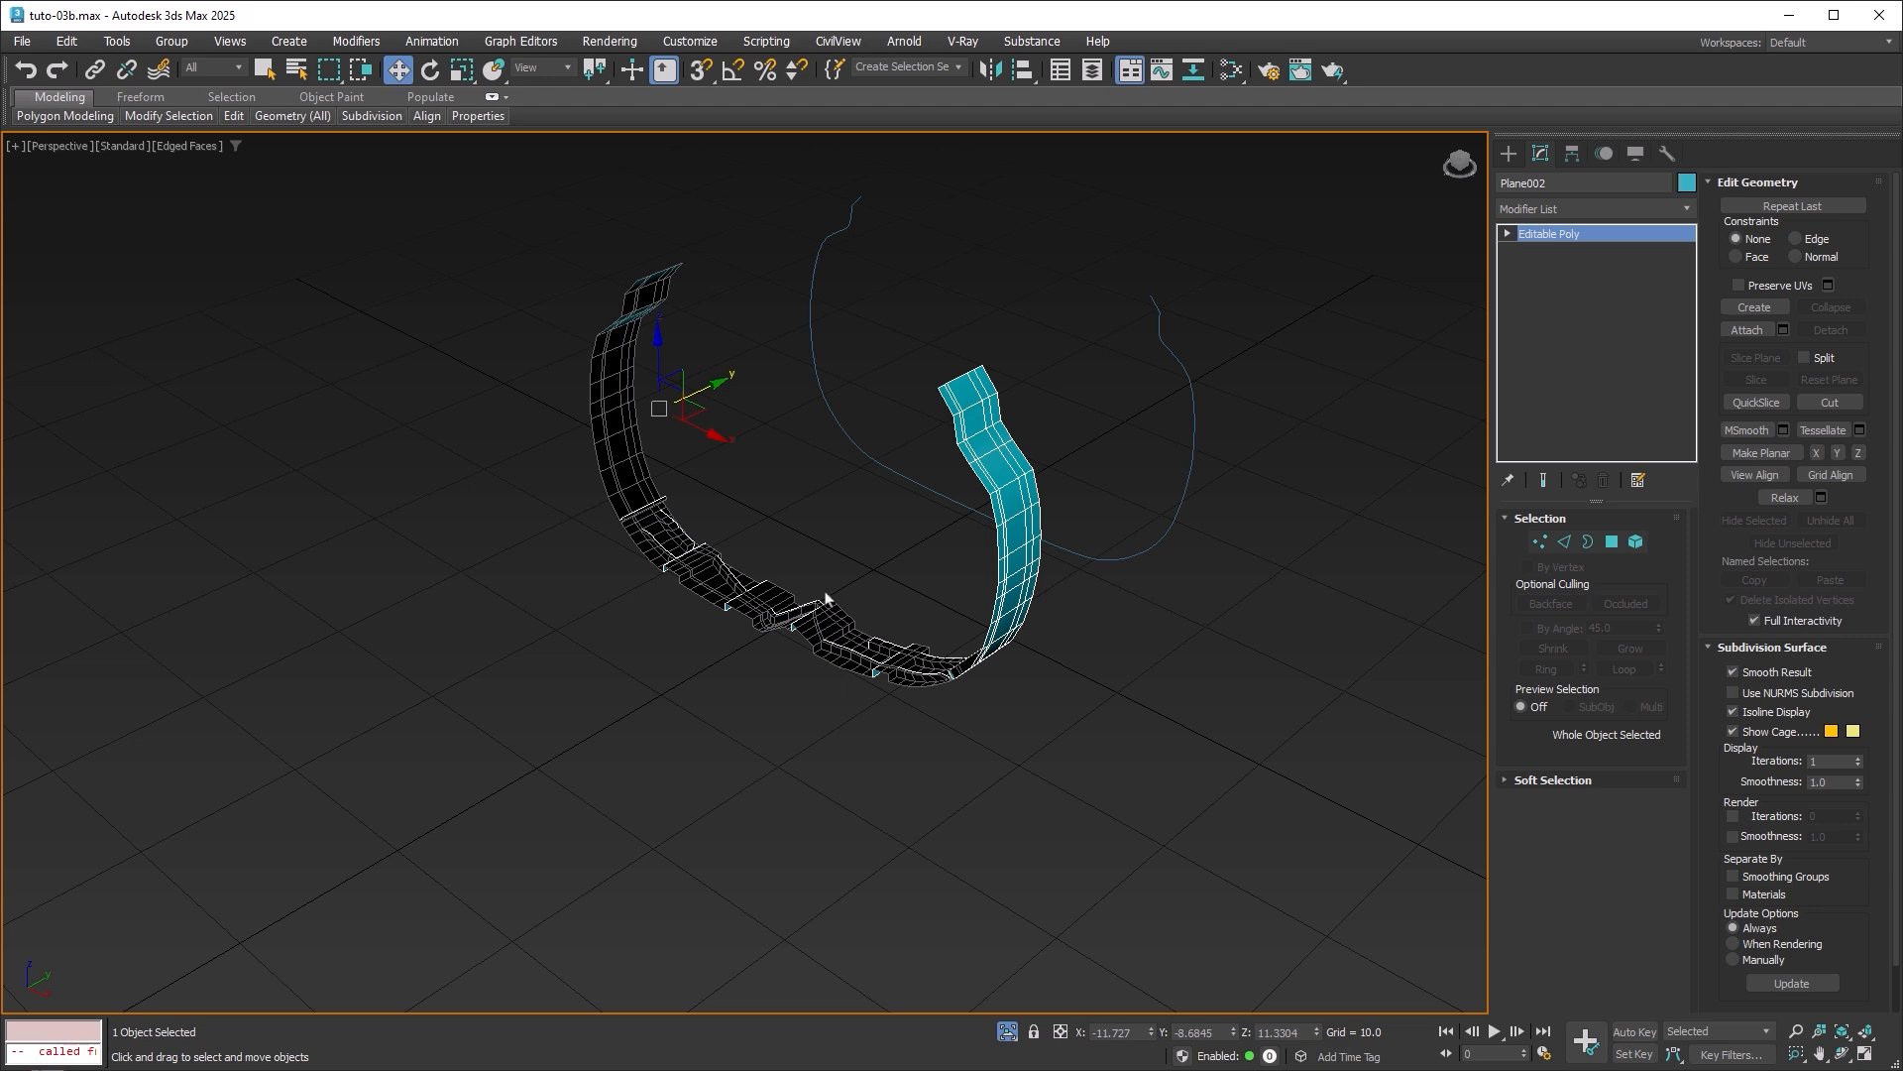
{"action": "left_click", "coordinate": [1687, 210]}
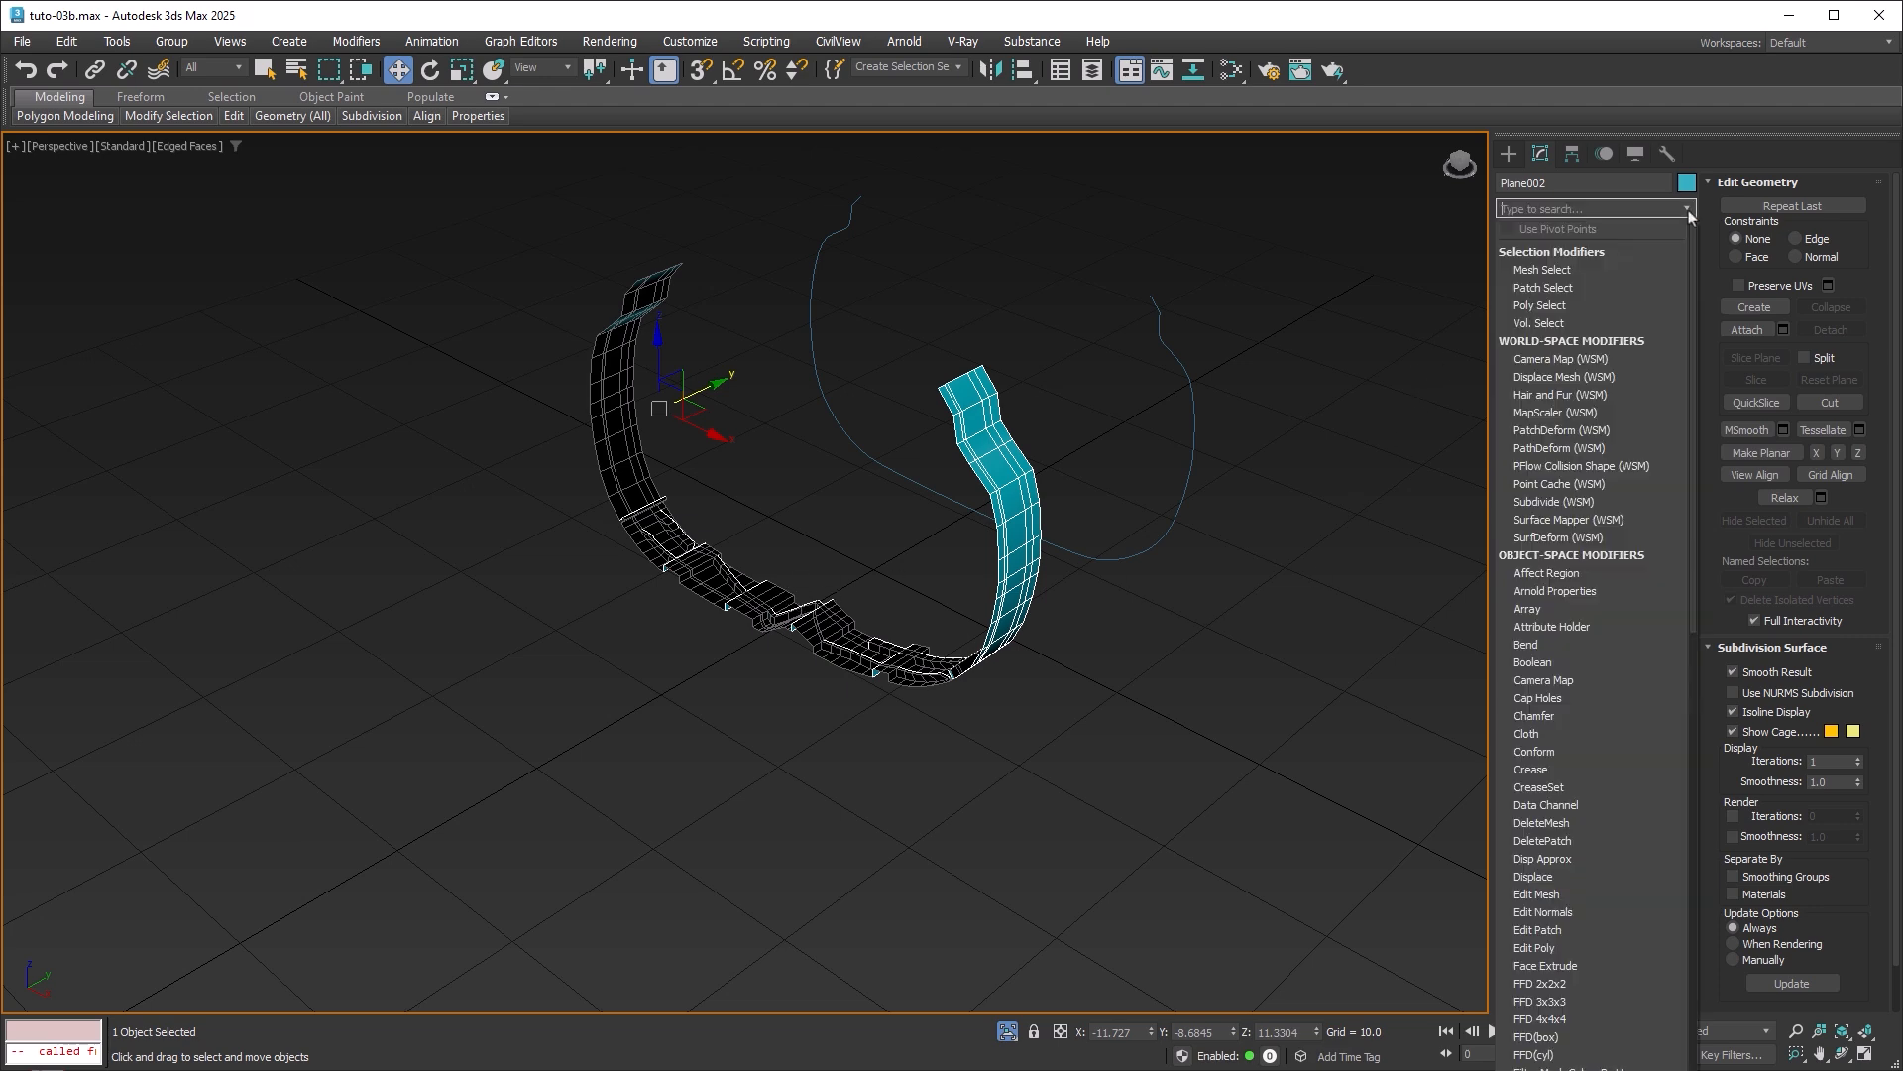
{"action": "type", "text": "arr"}
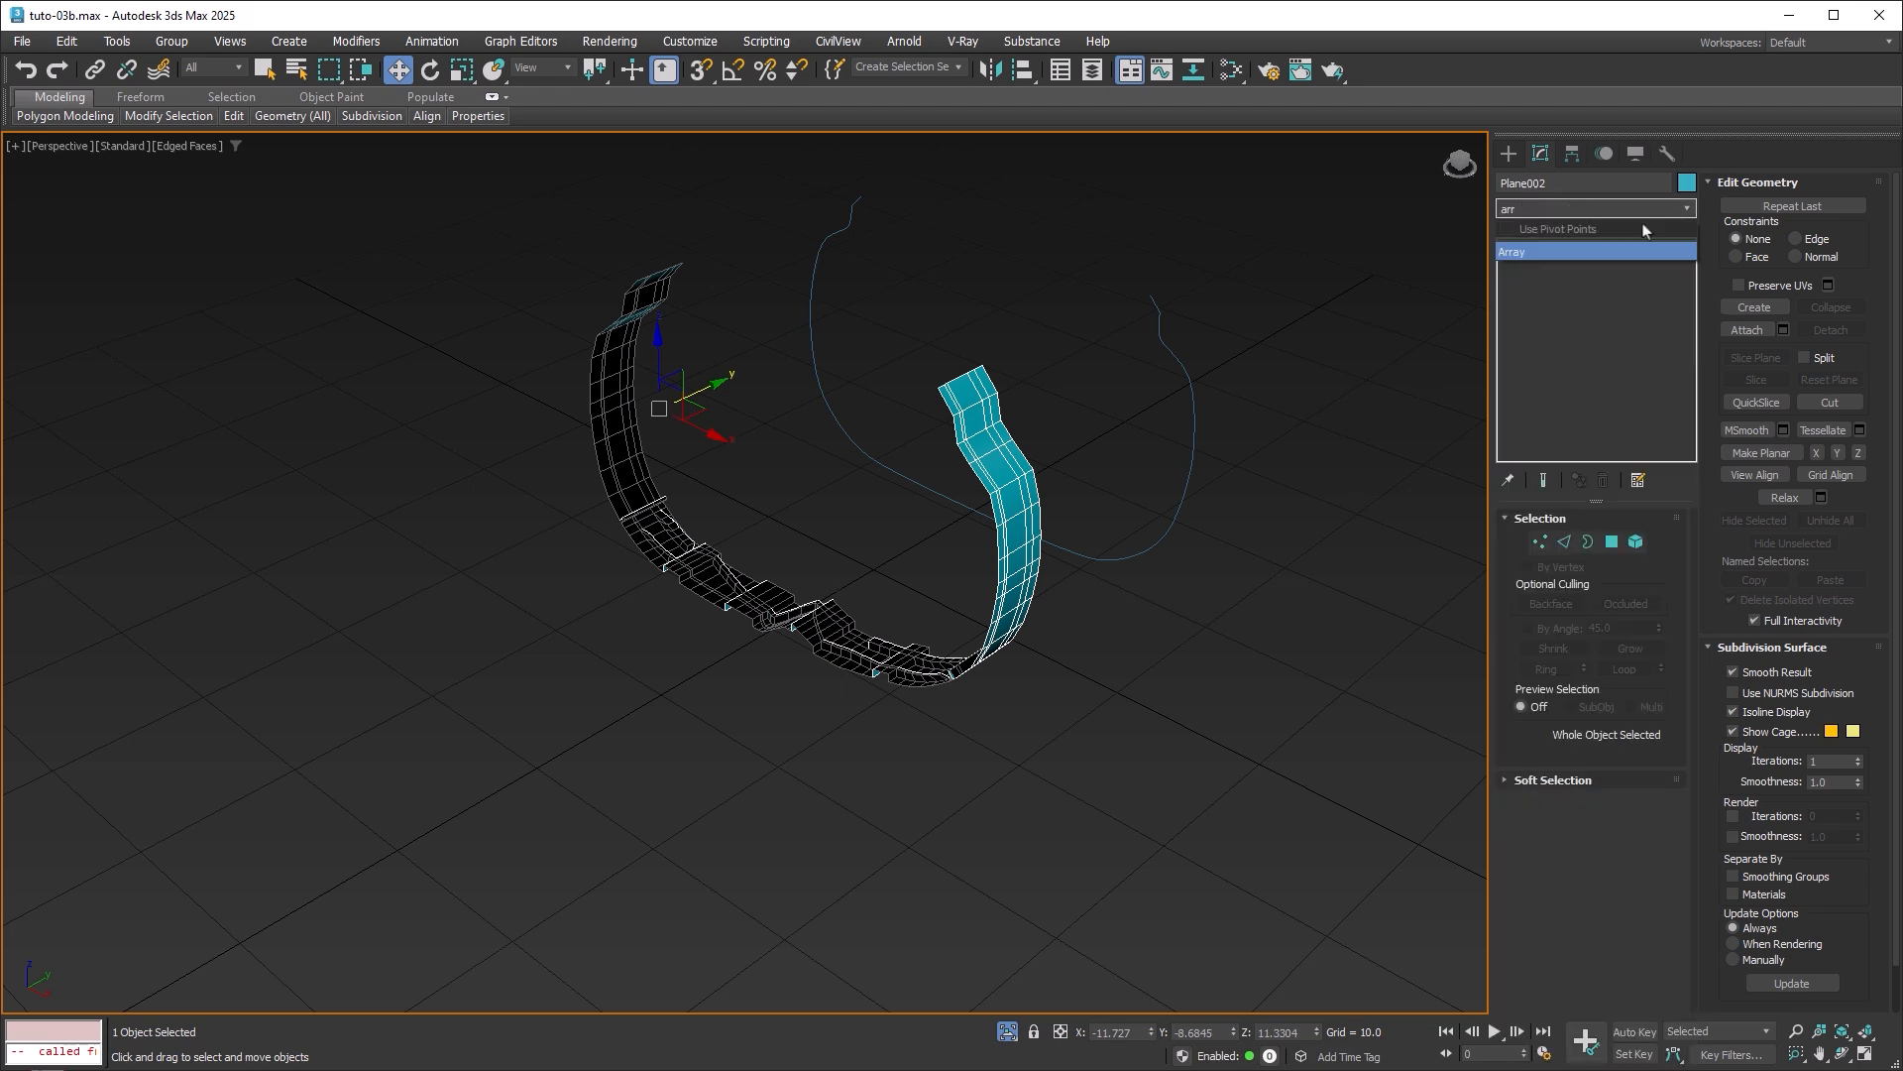
{"action": "left_click", "coordinate": [1536, 253]}
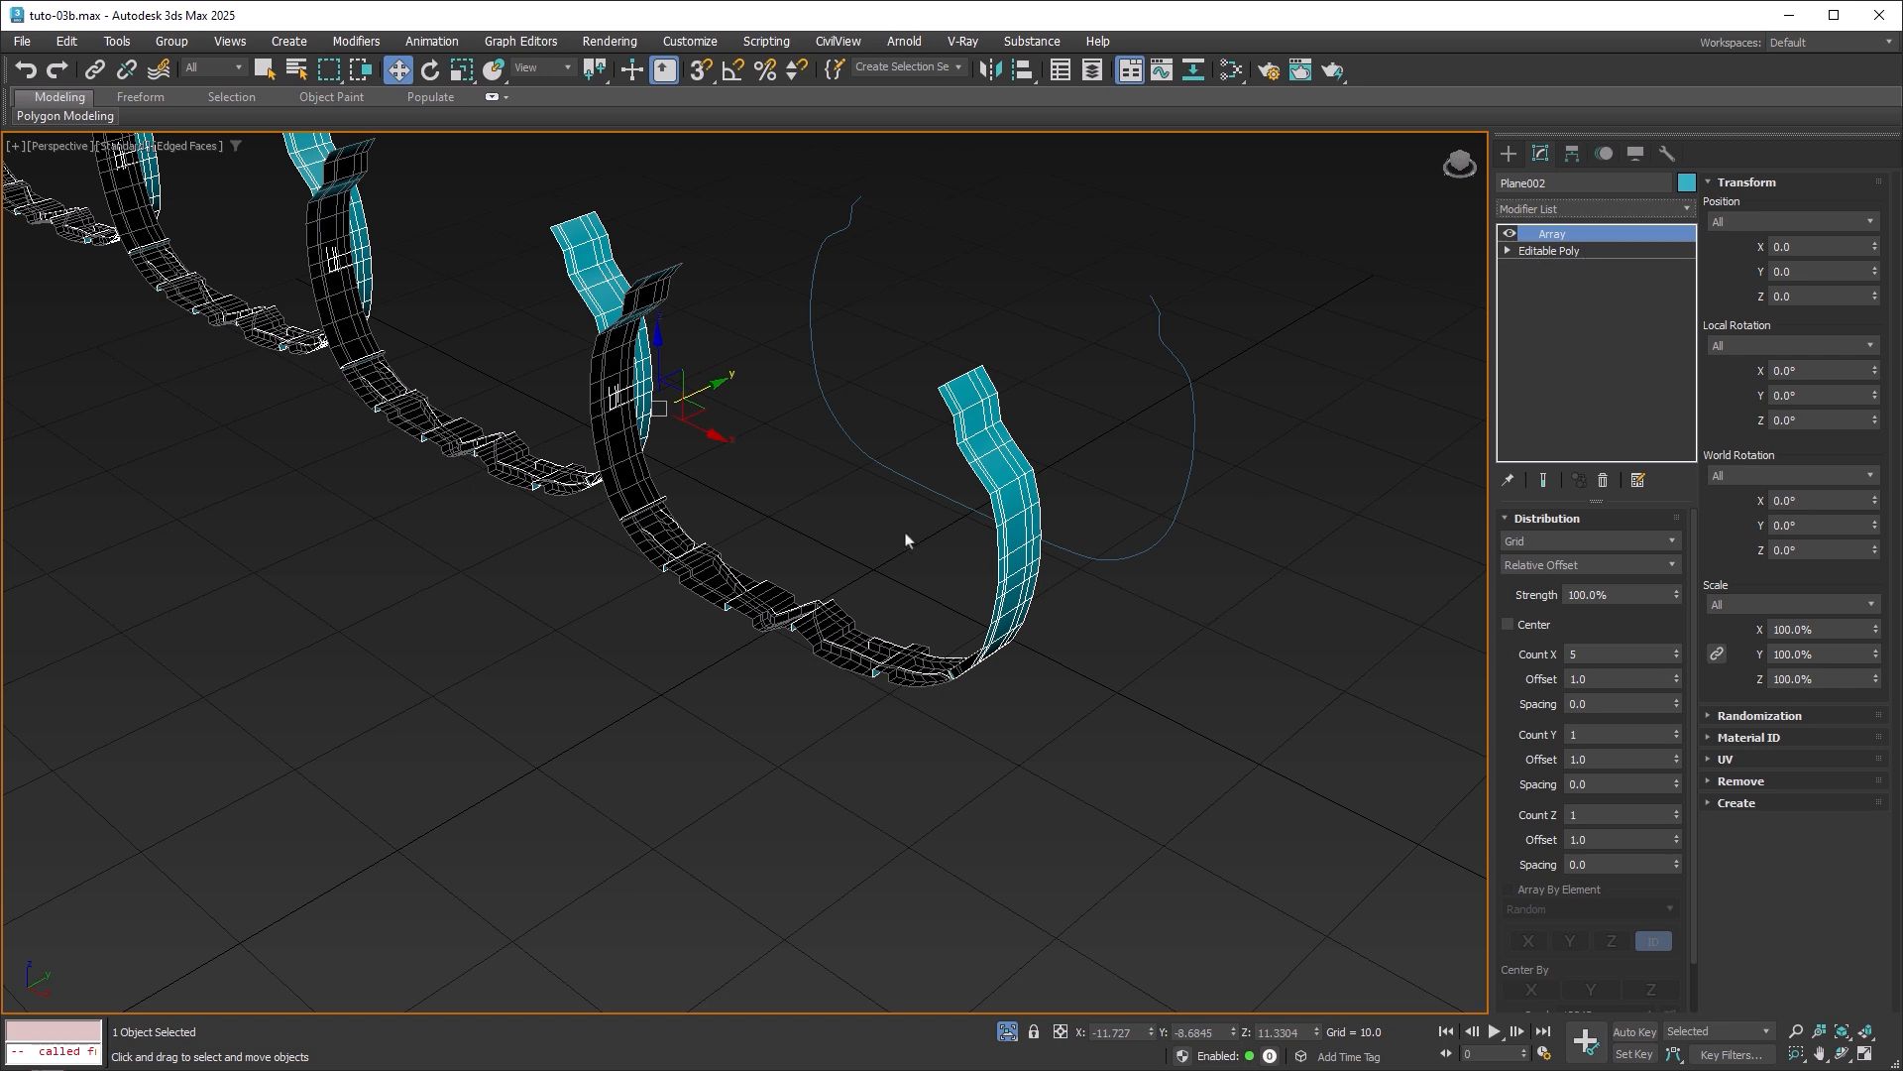
{"action": "scroll", "coordinate": [939, 608], "scroll_direction": "down", "scroll_amount": 8}
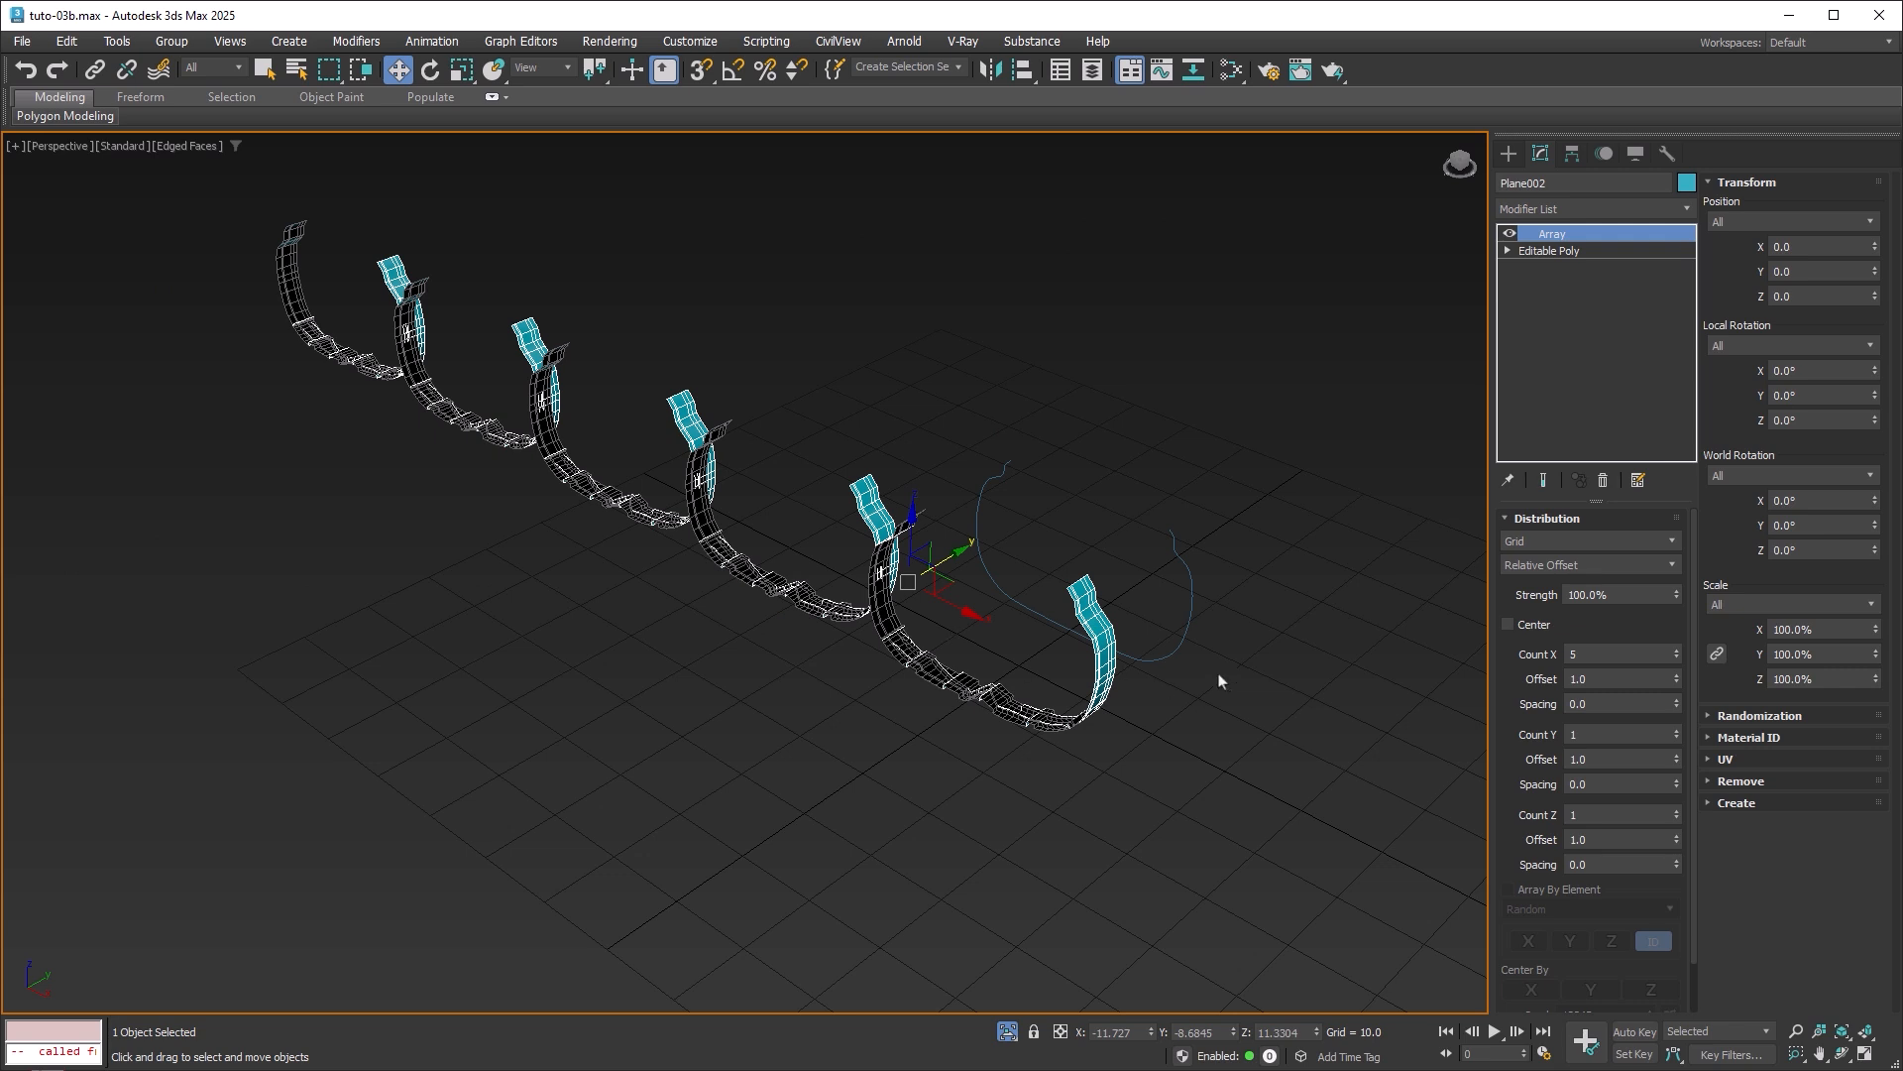
{"action": "double_click", "coordinate": [1580, 655]}
{"action": "key", "text": "Return"}
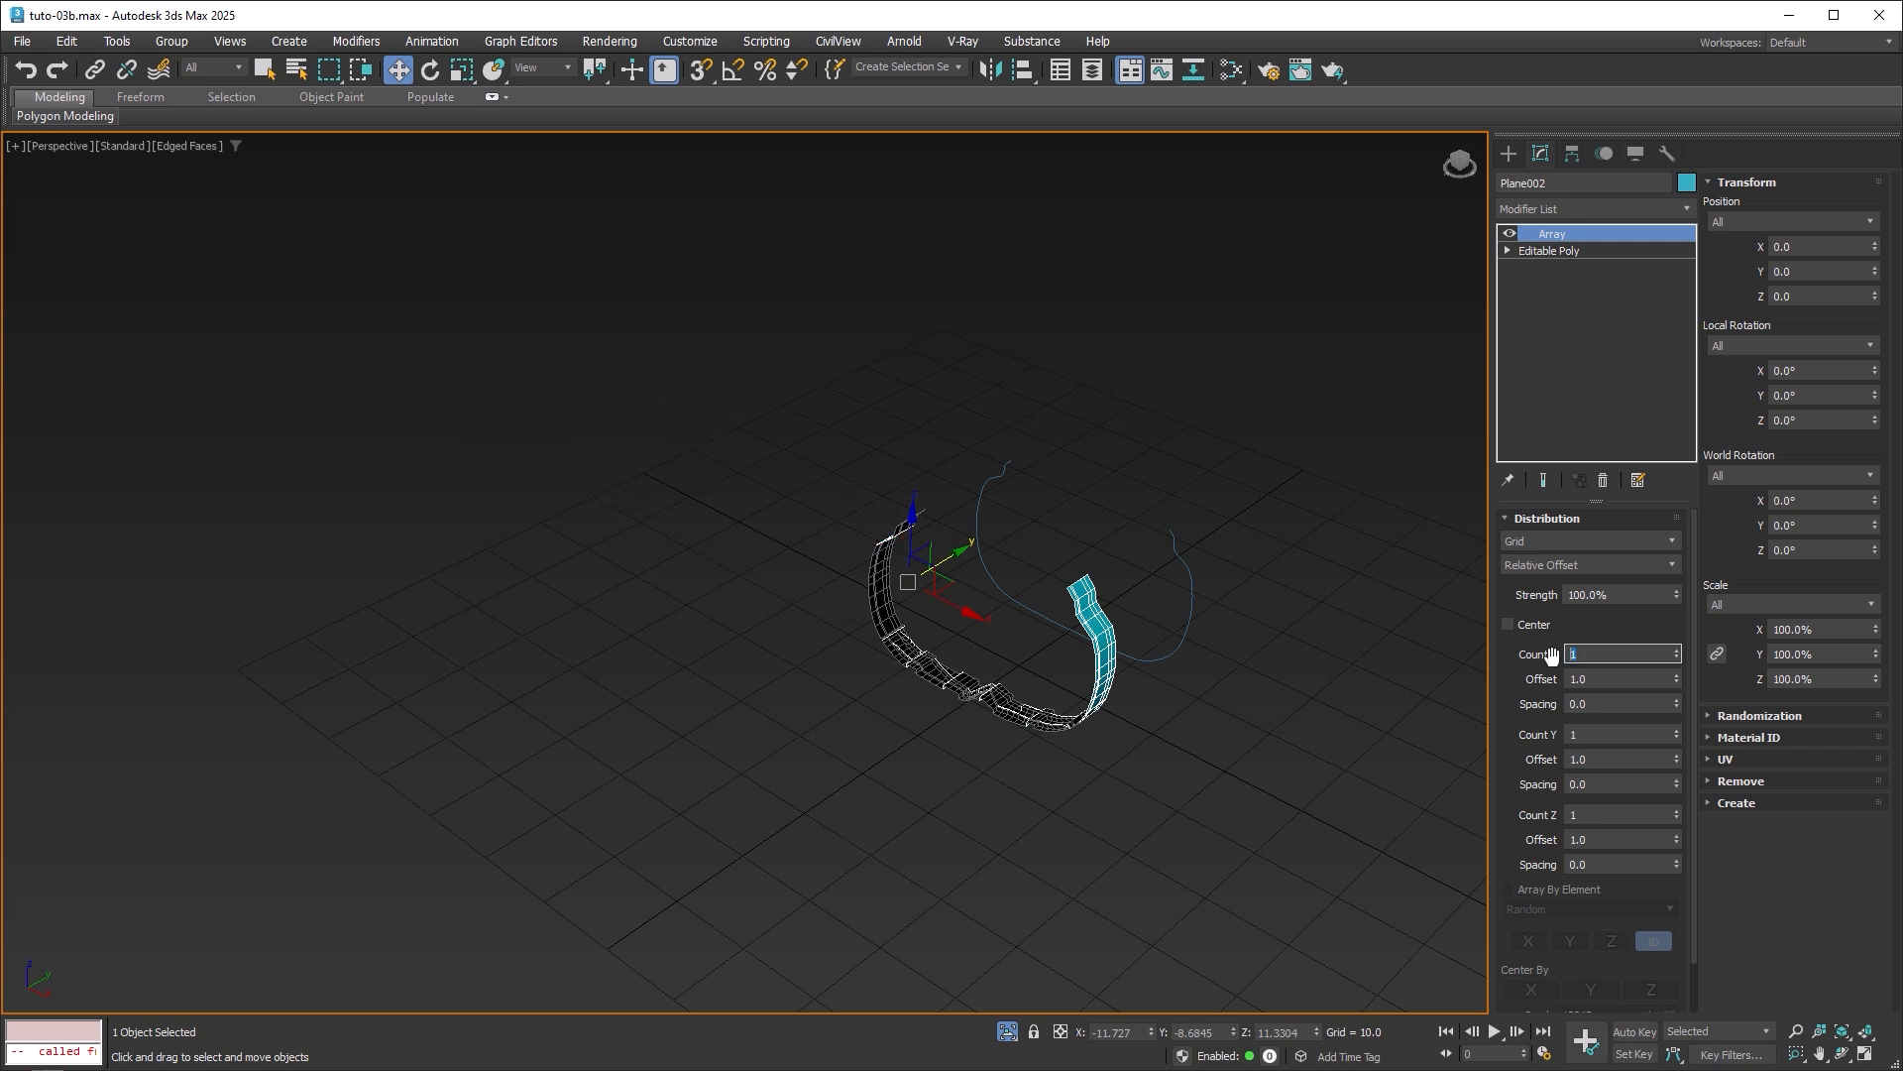
Repeat the strip along the tire's length by trying a Count Z of 50 and settling on 60.
{"action": "left_click", "coordinate": [1585, 815]}
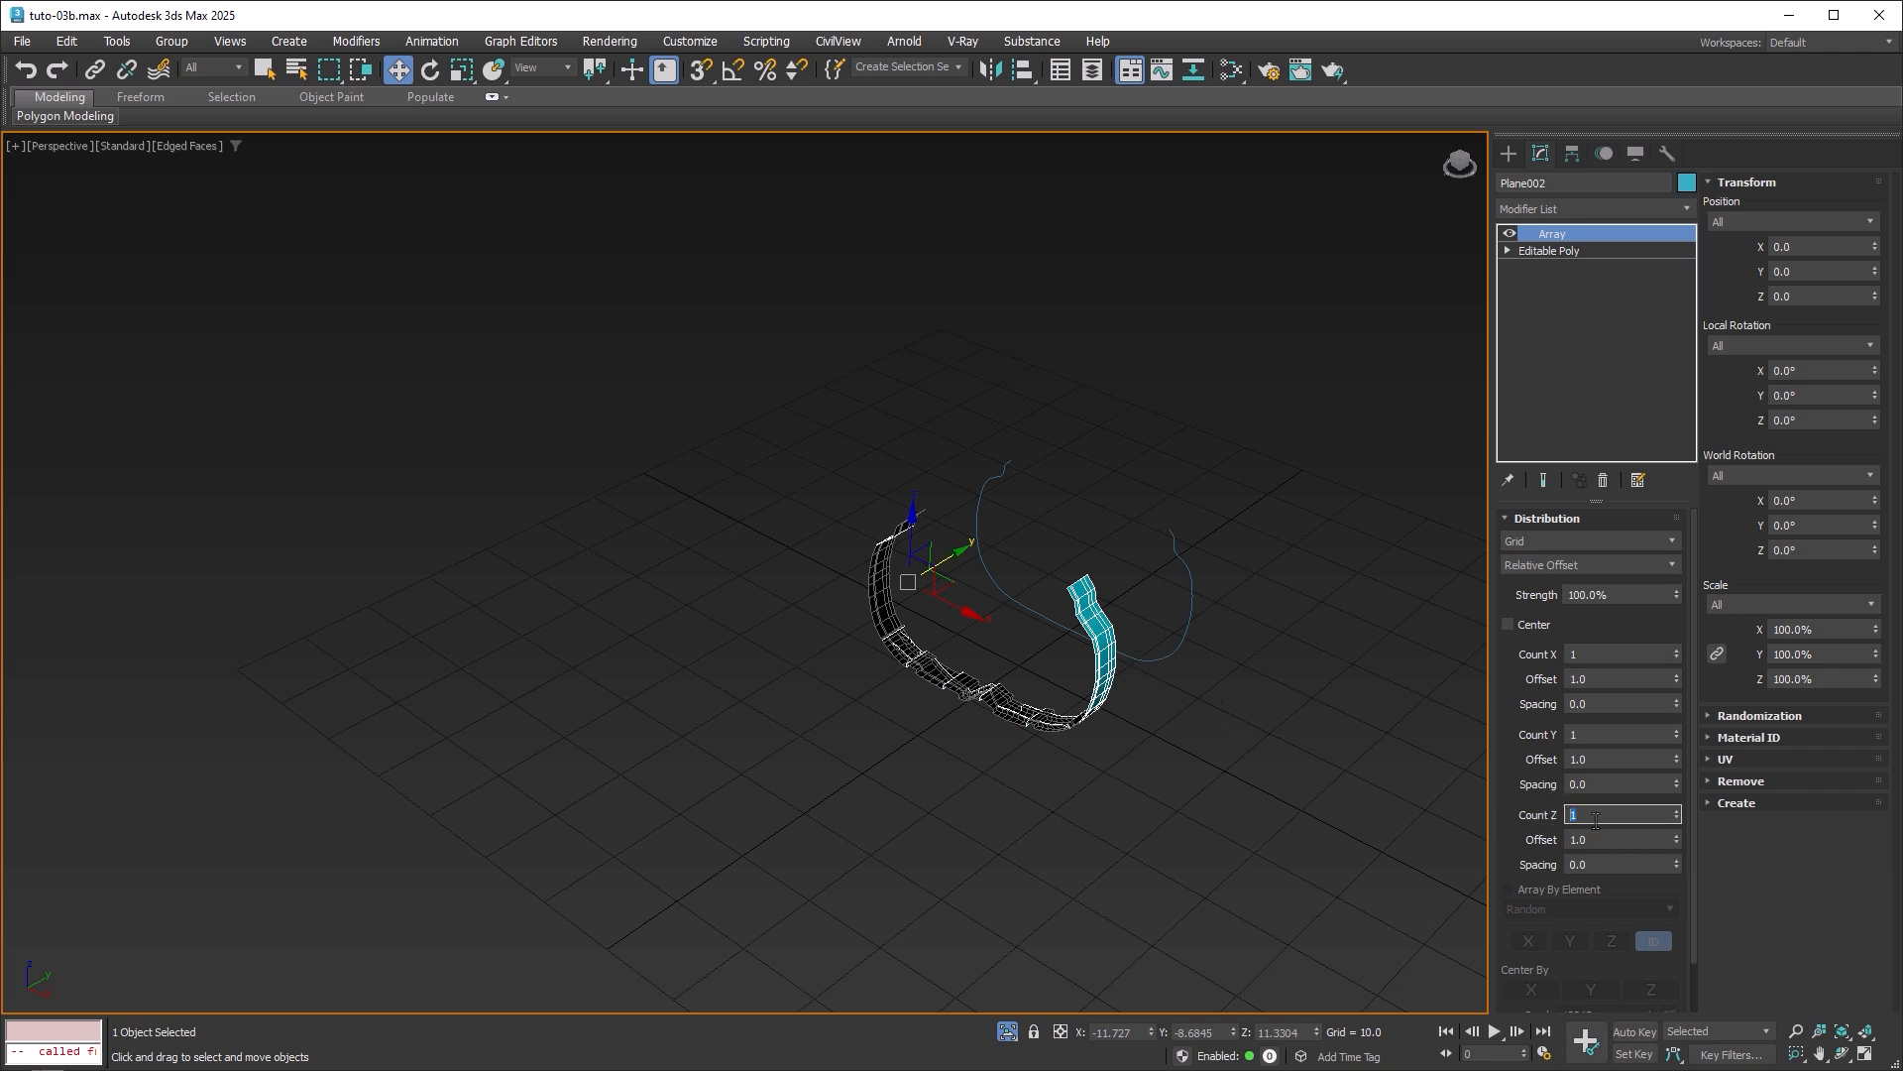
{"action": "type", "text": "50"}
{"action": "key", "text": "Return"}
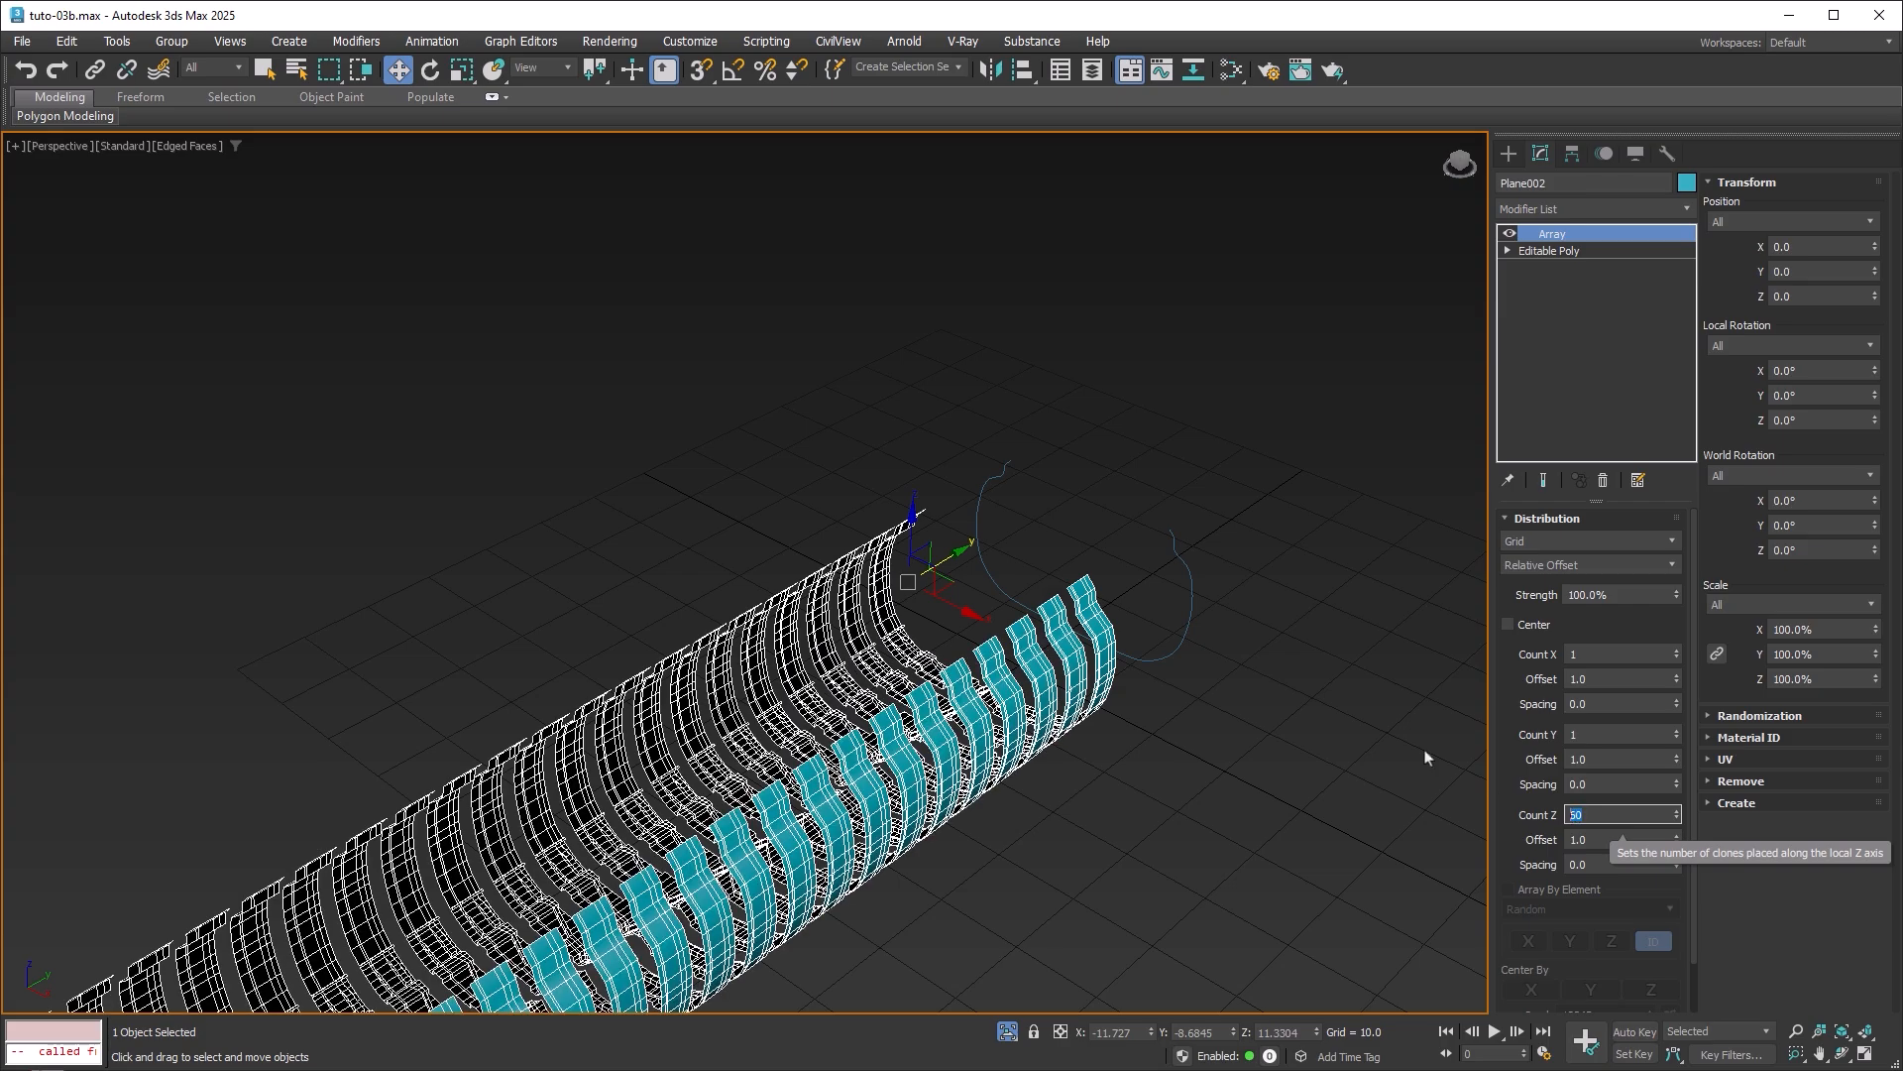
{"action": "type", "text": "60"}
{"action": "key", "text": "Return"}
In a maximized Top view, set the array's Z spacing to 1.77 to close the gaps between the strips.
{"action": "scroll", "coordinate": [939, 642], "scroll_direction": "up", "scroll_amount": 6}
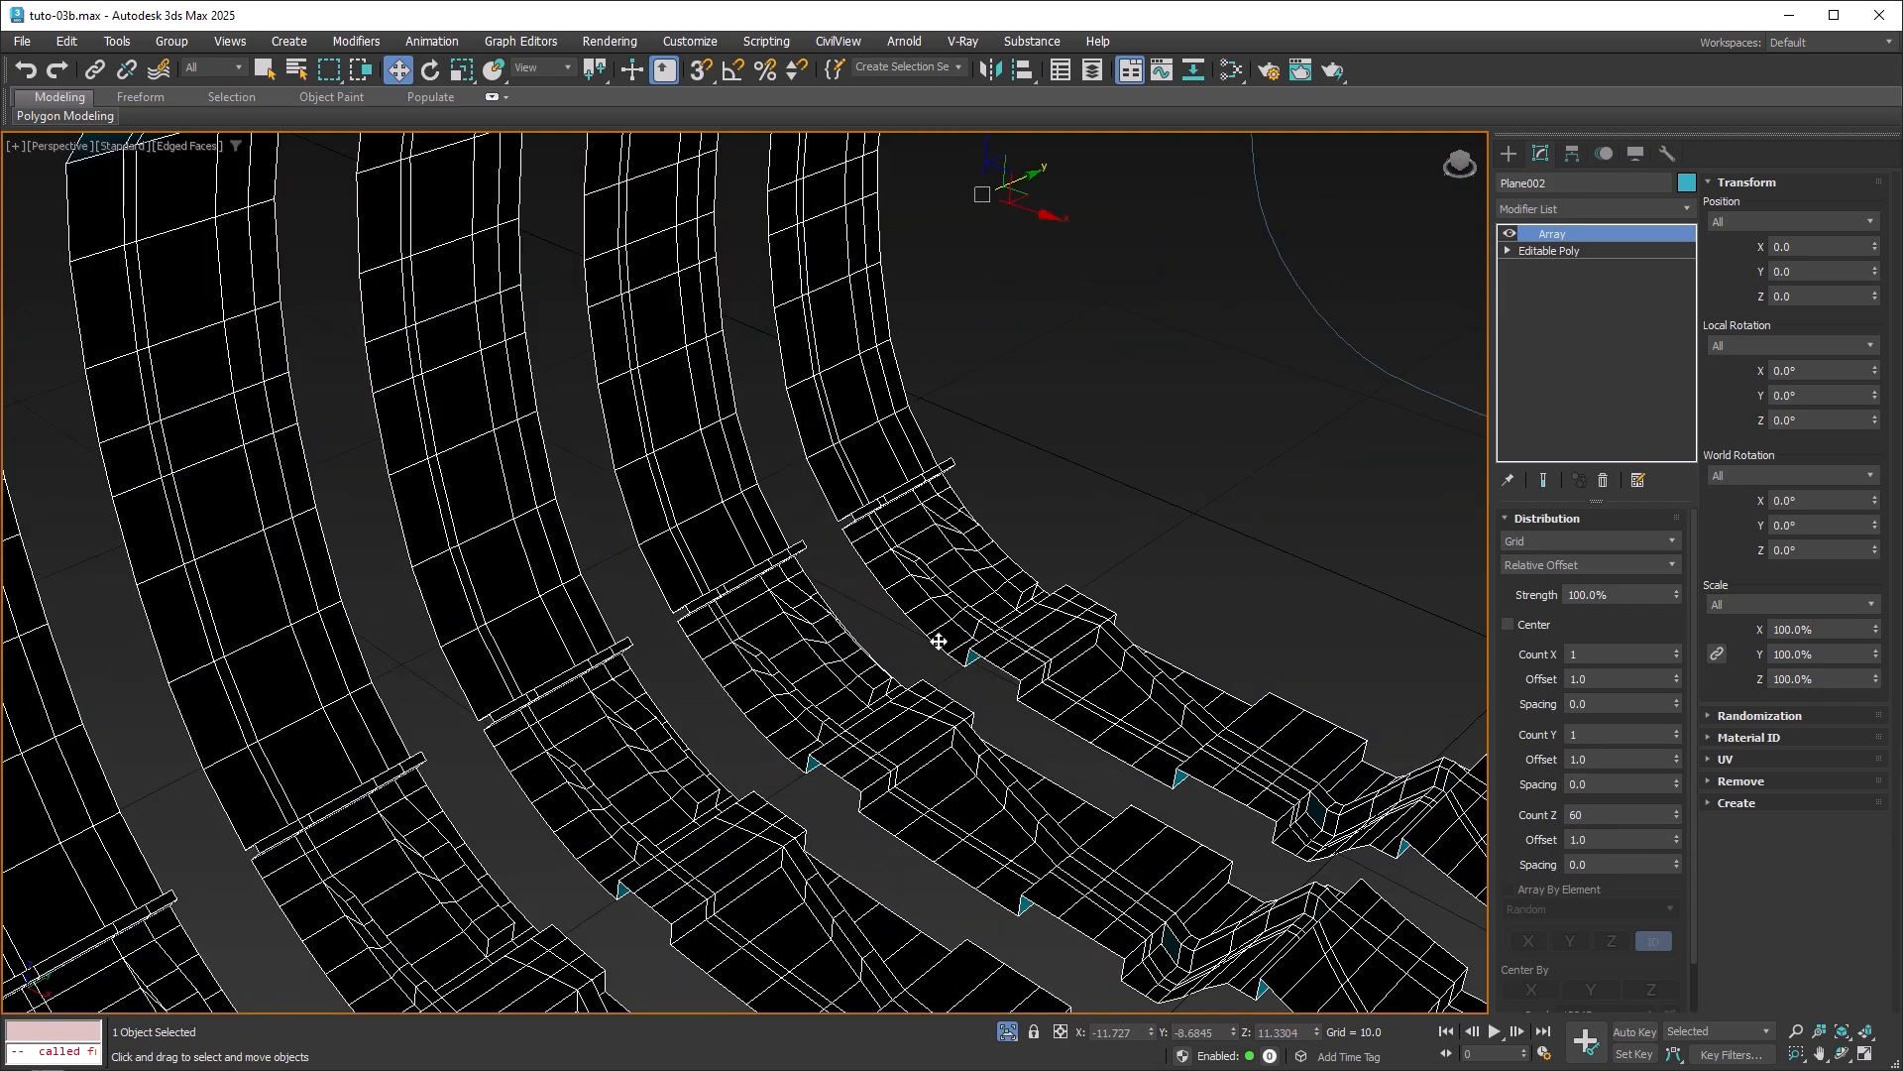
{"action": "scroll", "coordinate": [946, 644], "scroll_direction": "up", "scroll_amount": 2}
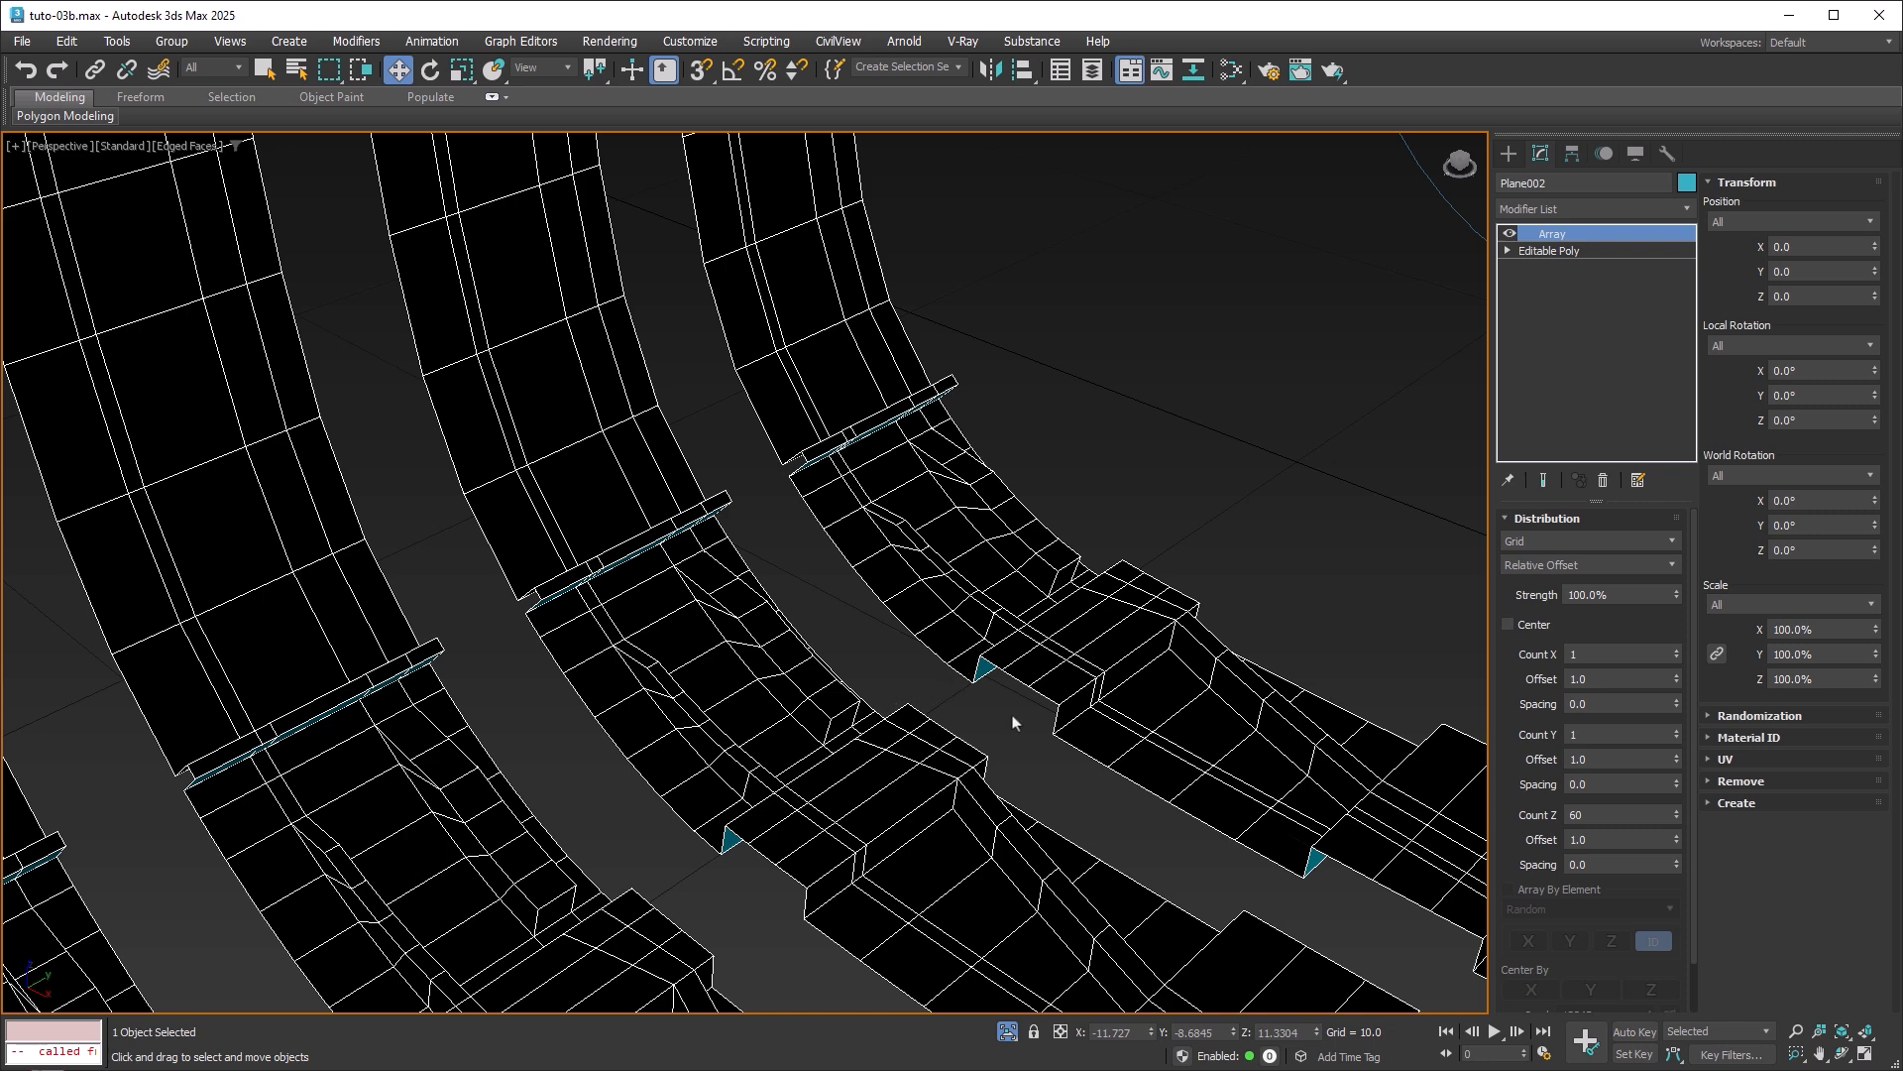
{"action": "middle_click_drag", "start_coordinate": [1012, 722], "coordinate": [992, 650]}
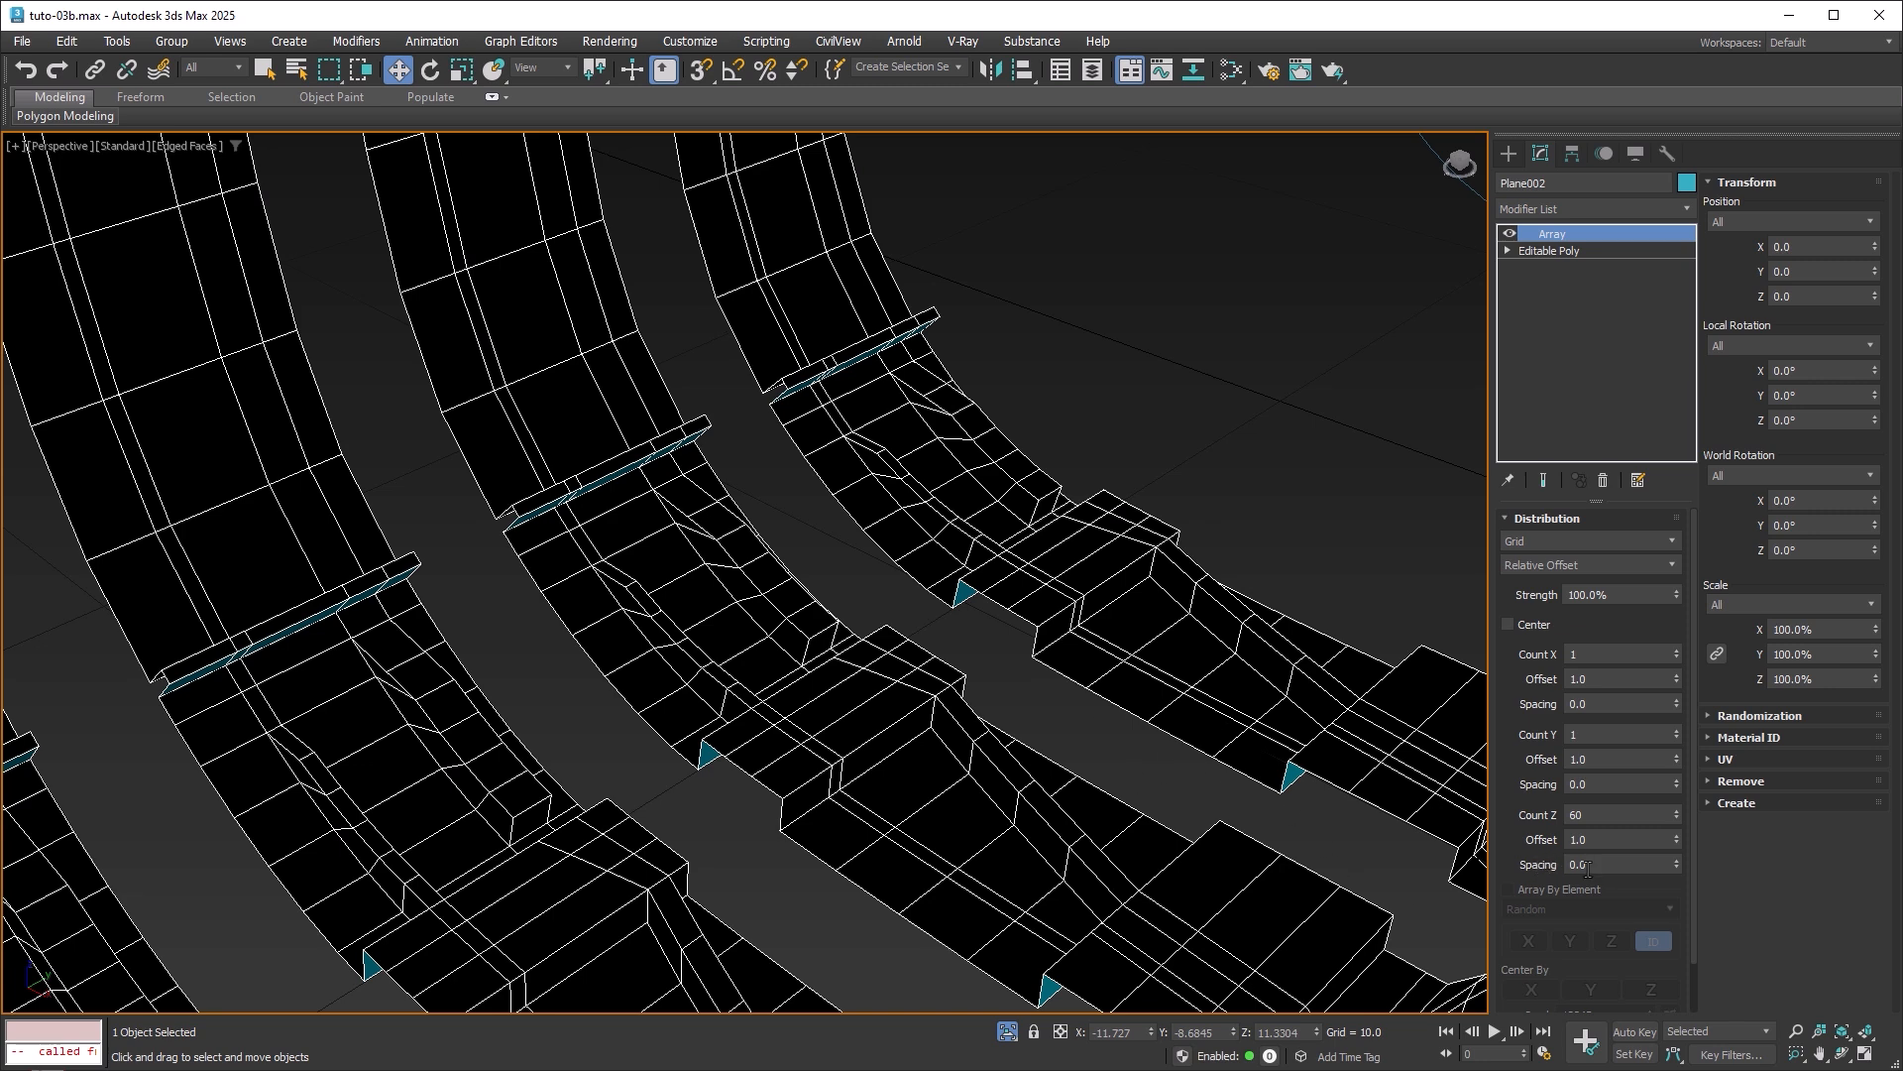
{"action": "scroll", "coordinate": [1190, 680], "scroll_direction": "down", "scroll_amount": 2}
{"action": "key", "text": "alt+w"}
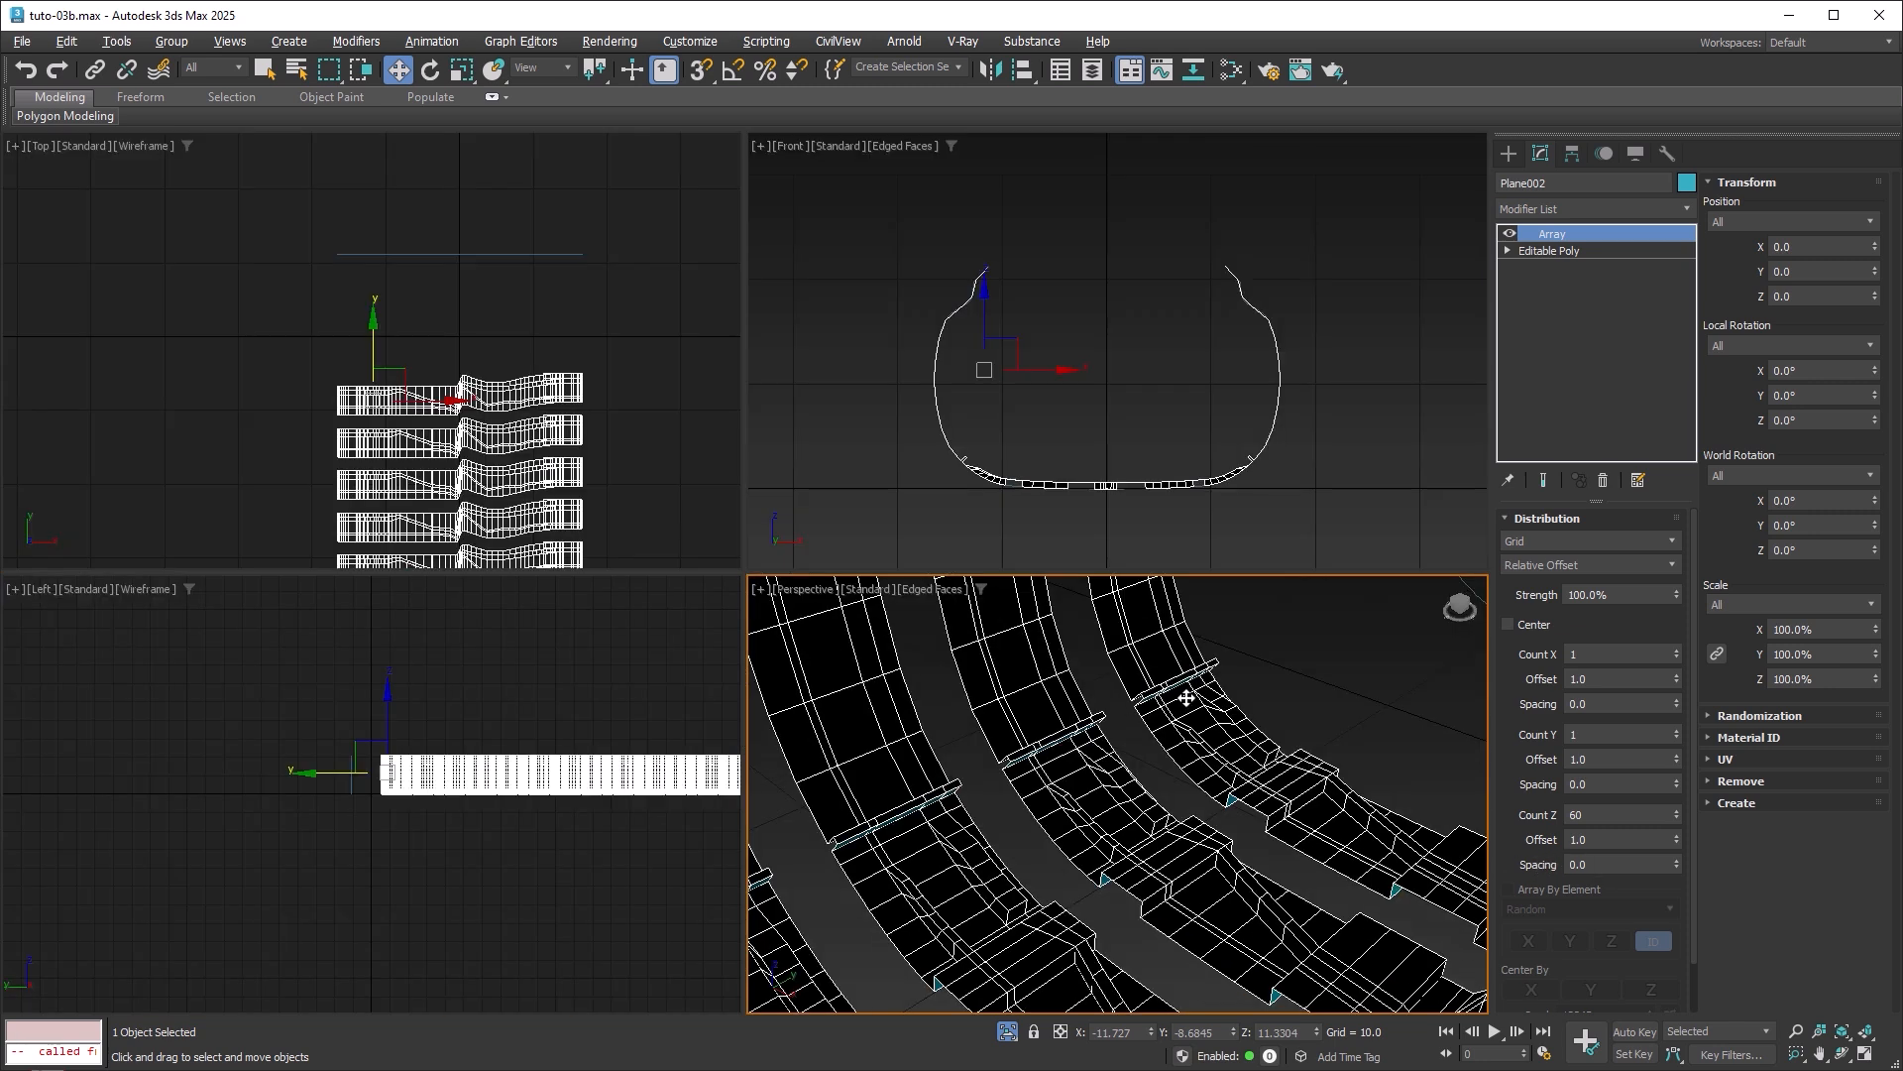
{"action": "right_click", "coordinate": [552, 436]}
{"action": "key", "text": "alt+w"}
{"action": "scroll", "coordinate": [804, 716], "scroll_direction": "up", "scroll_amount": 2}
{"action": "middle_click_drag", "start_coordinate": [804, 716], "coordinate": [848, 604]}
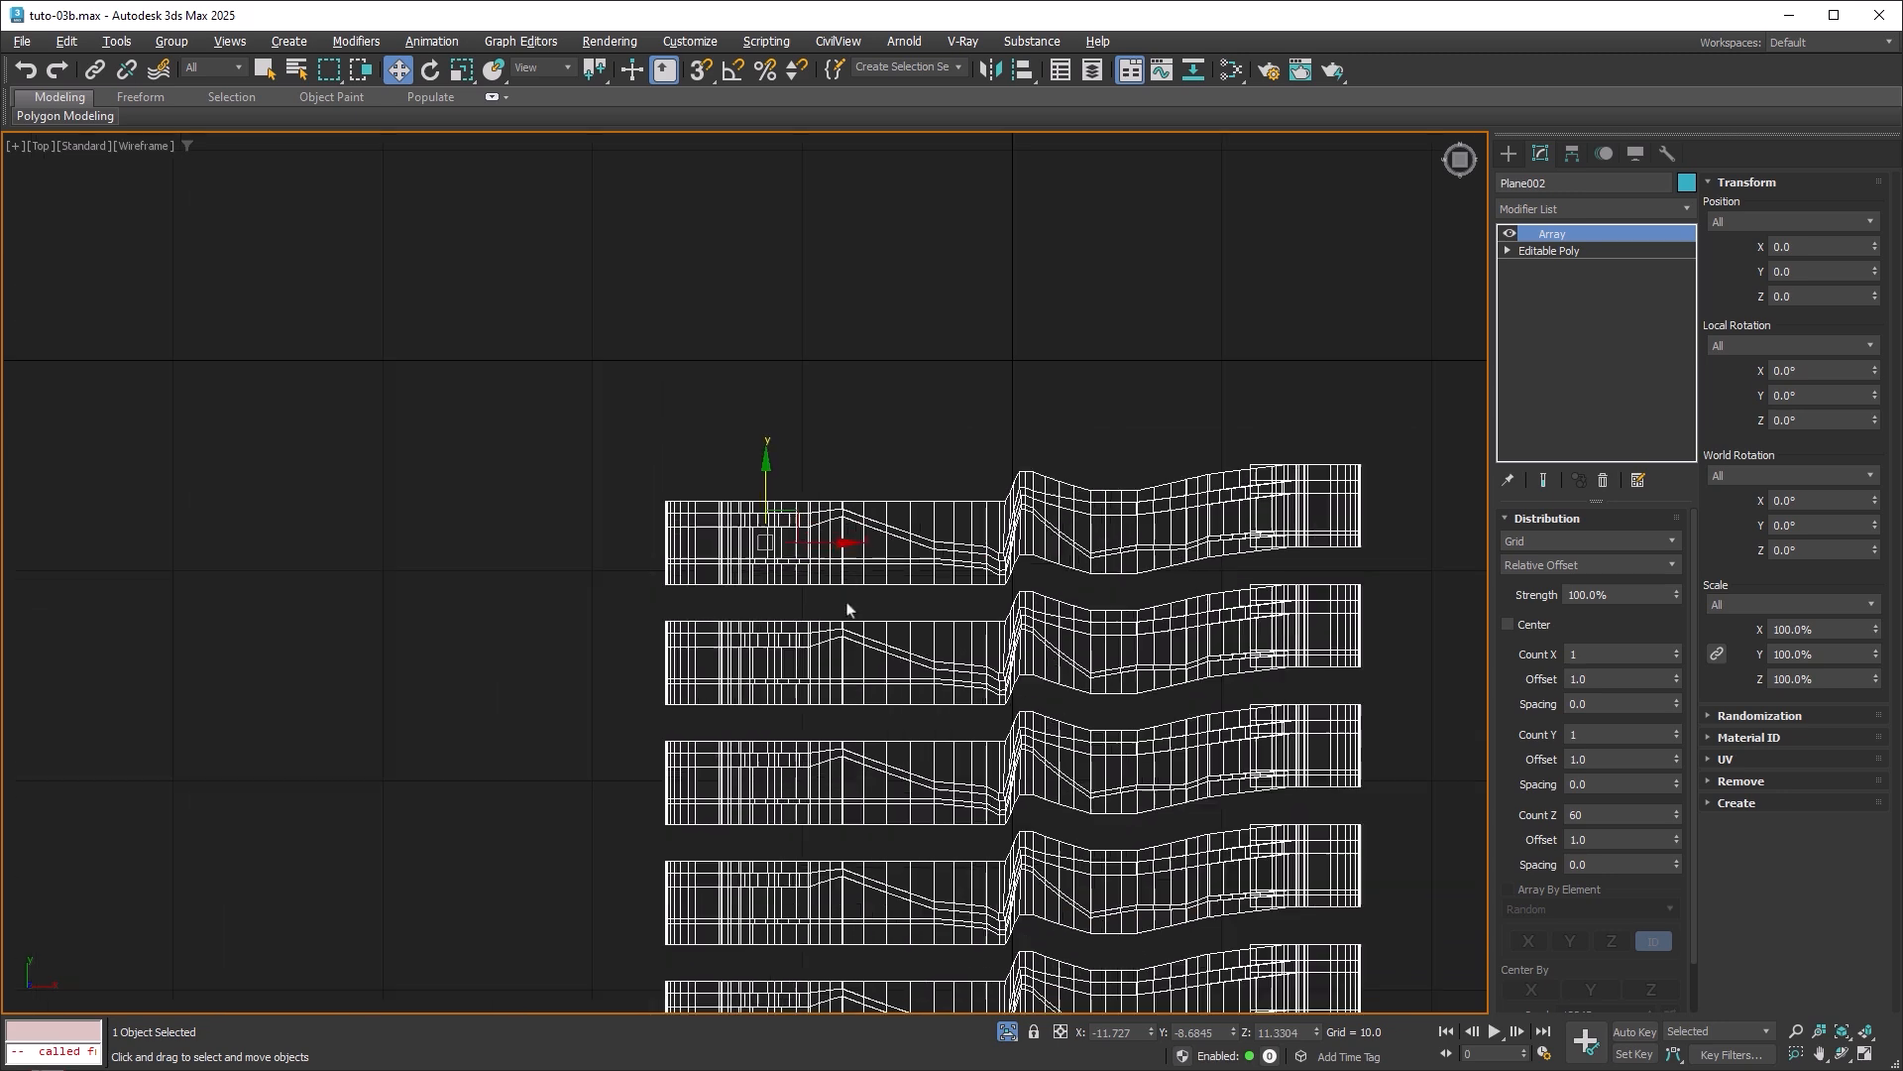
{"action": "scroll", "coordinate": [848, 608], "scroll_direction": "up", "scroll_amount": 8}
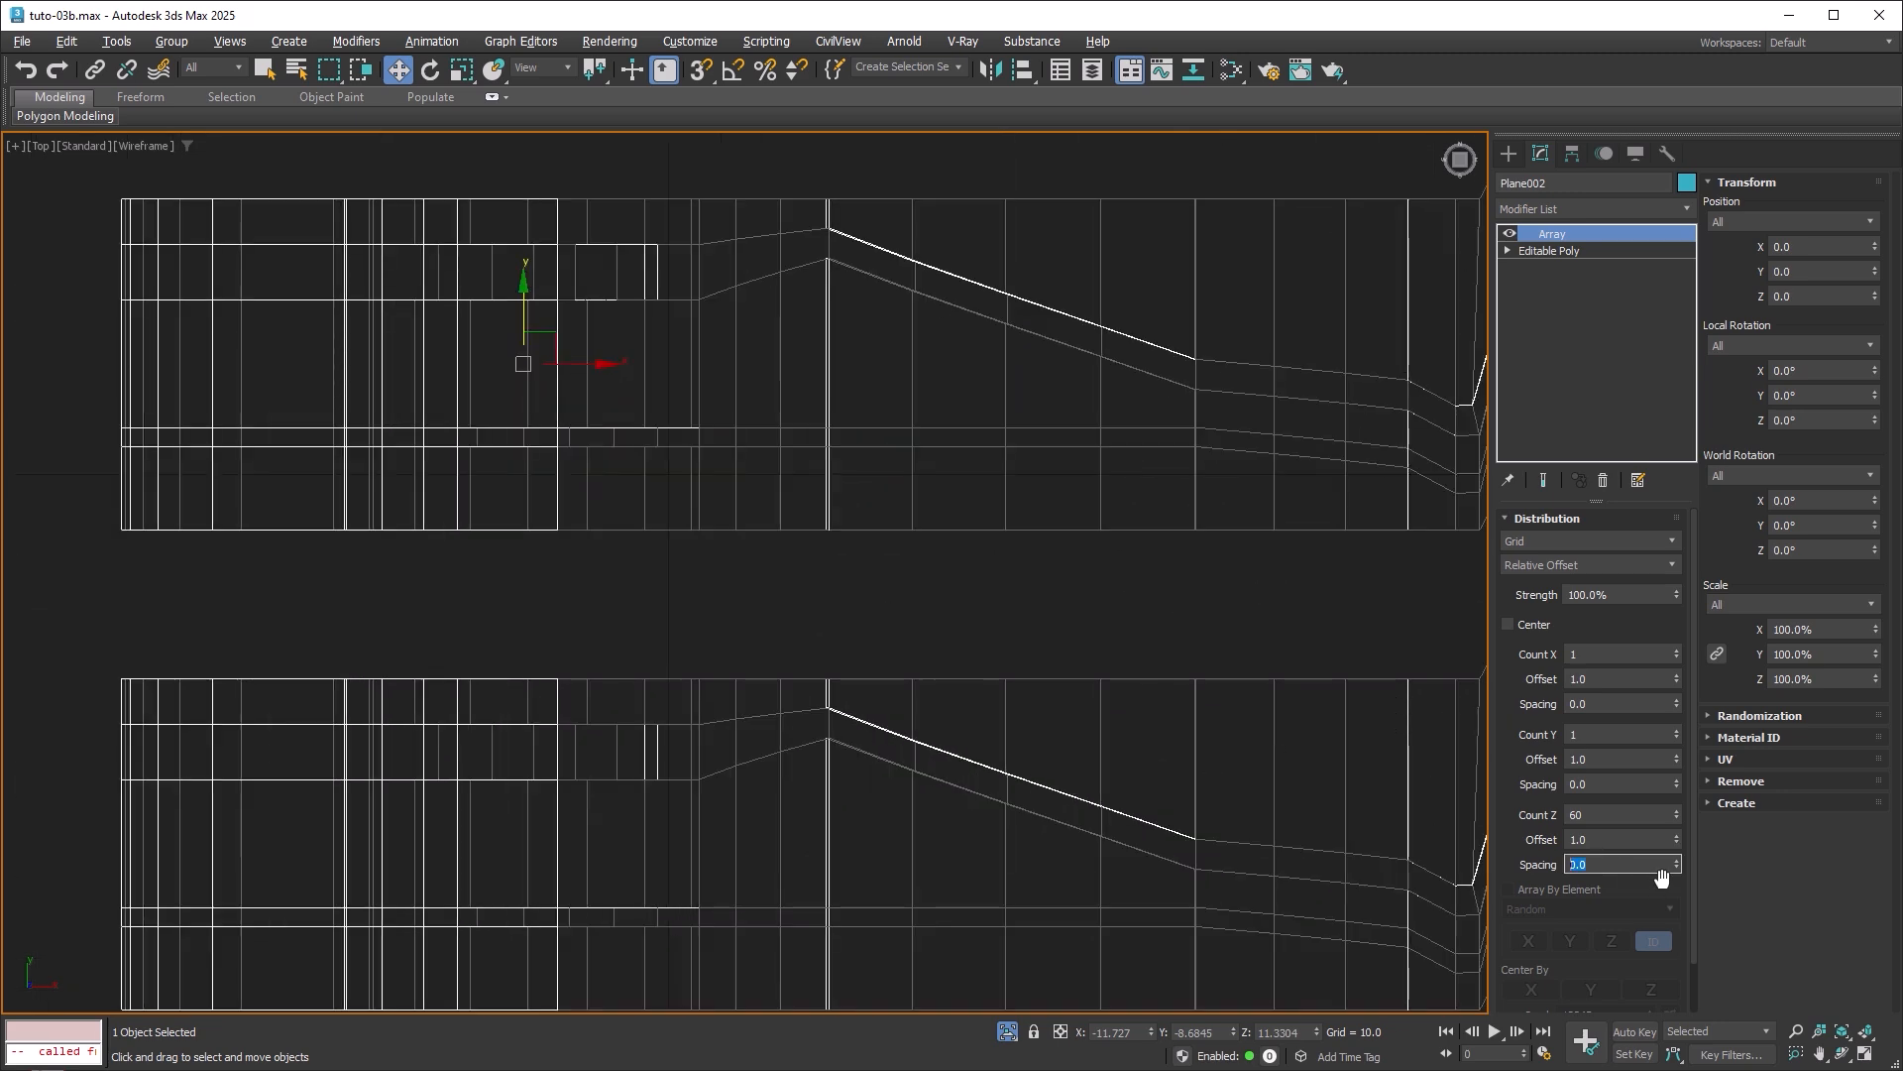
{"action": "left_click_drag", "start_coordinate": [1679, 869], "coordinate": [1682, 850]}
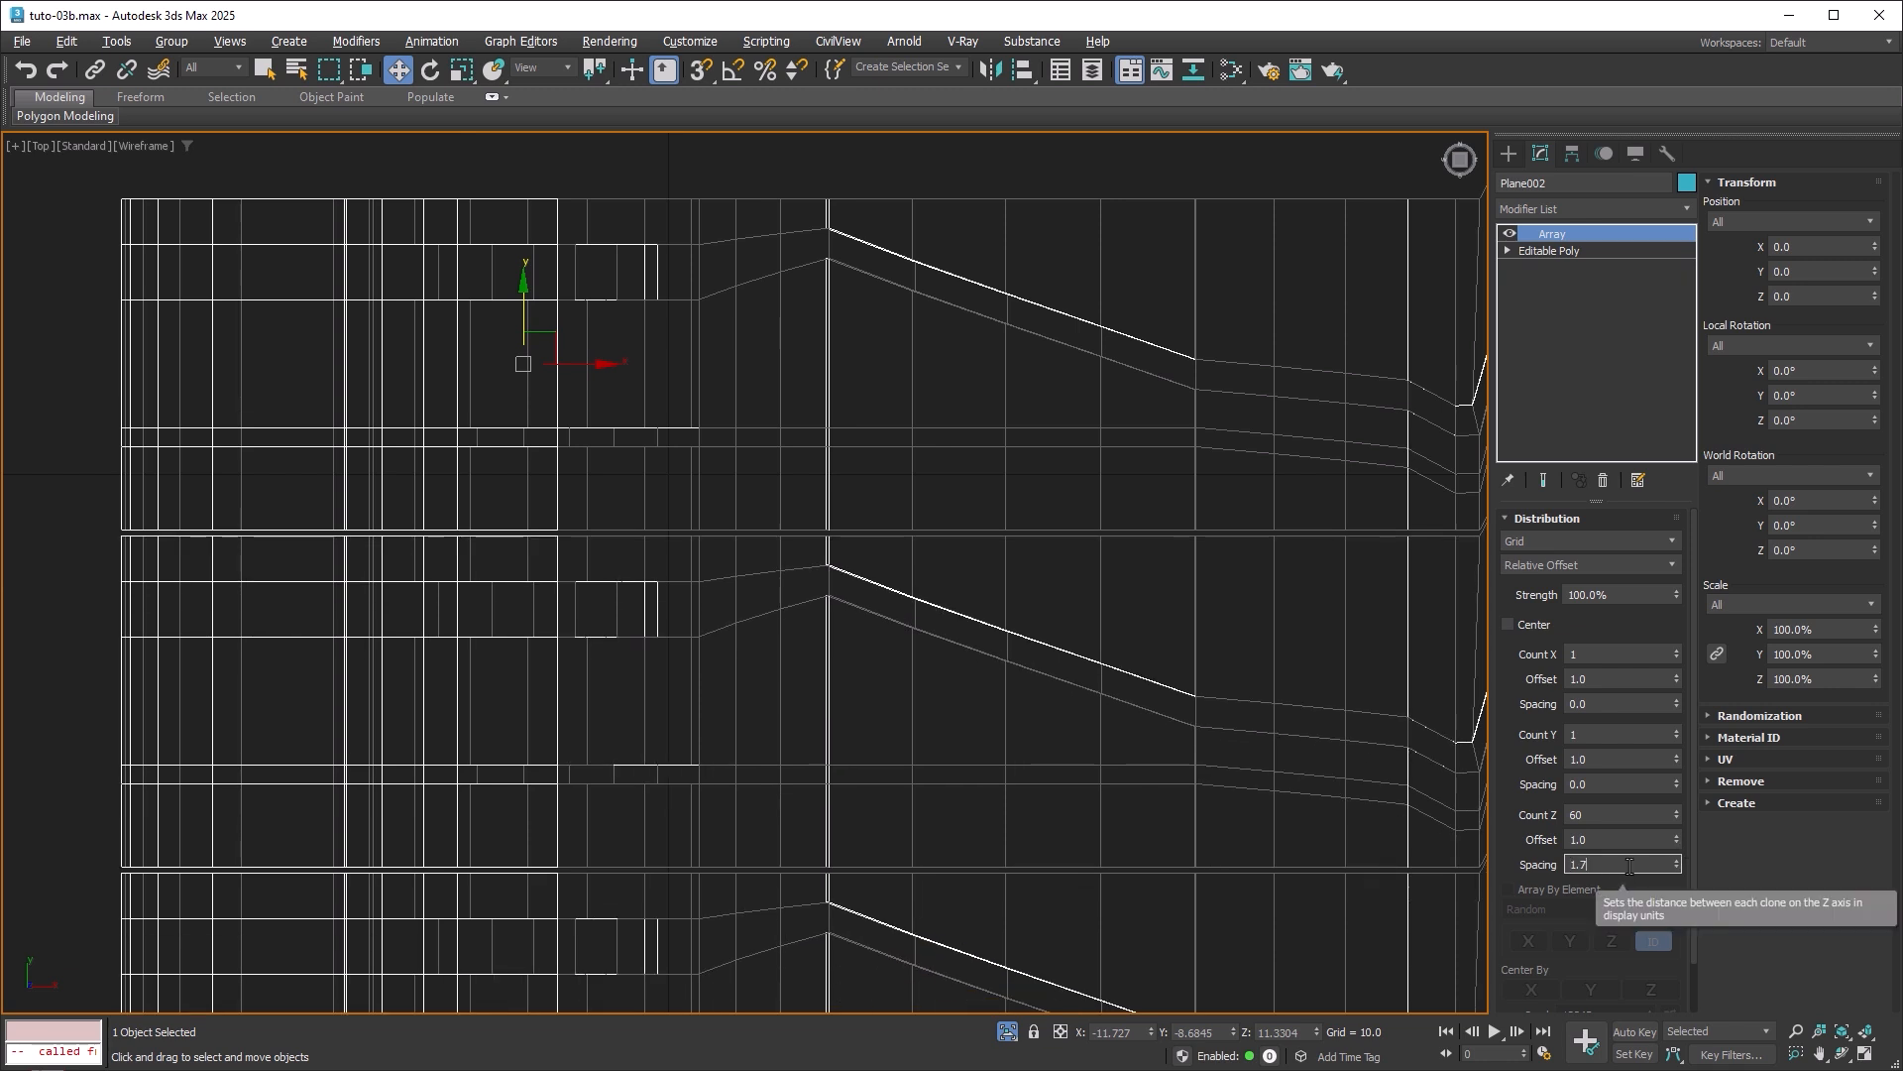
{"action": "type", "text": "7"}
{"action": "key", "text": "Return"}
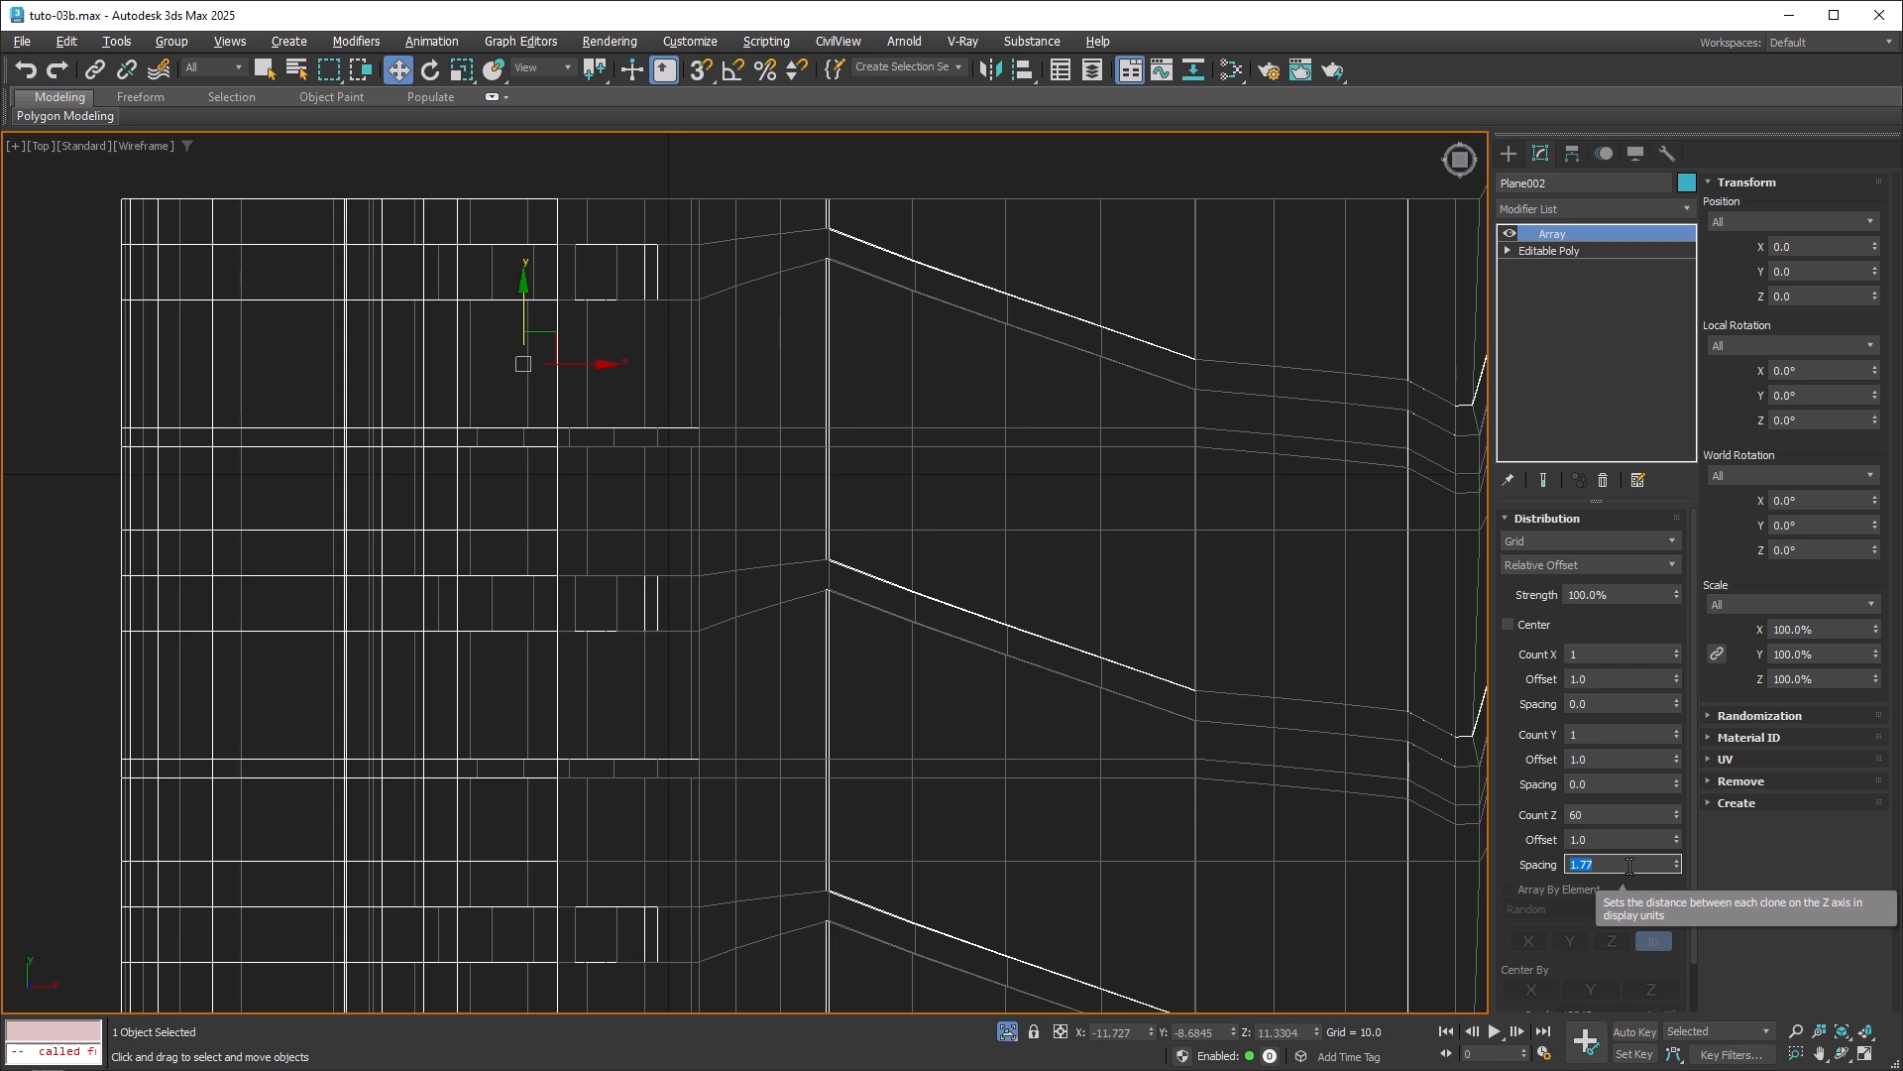
Check the seam between neighbouring strips up close and set the array's Z spacing to 1.69.
{"action": "middle_click_drag", "start_coordinate": [875, 585], "coordinate": [936, 580]}
{"action": "scroll", "coordinate": [870, 539], "scroll_direction": "up", "scroll_amount": 10}
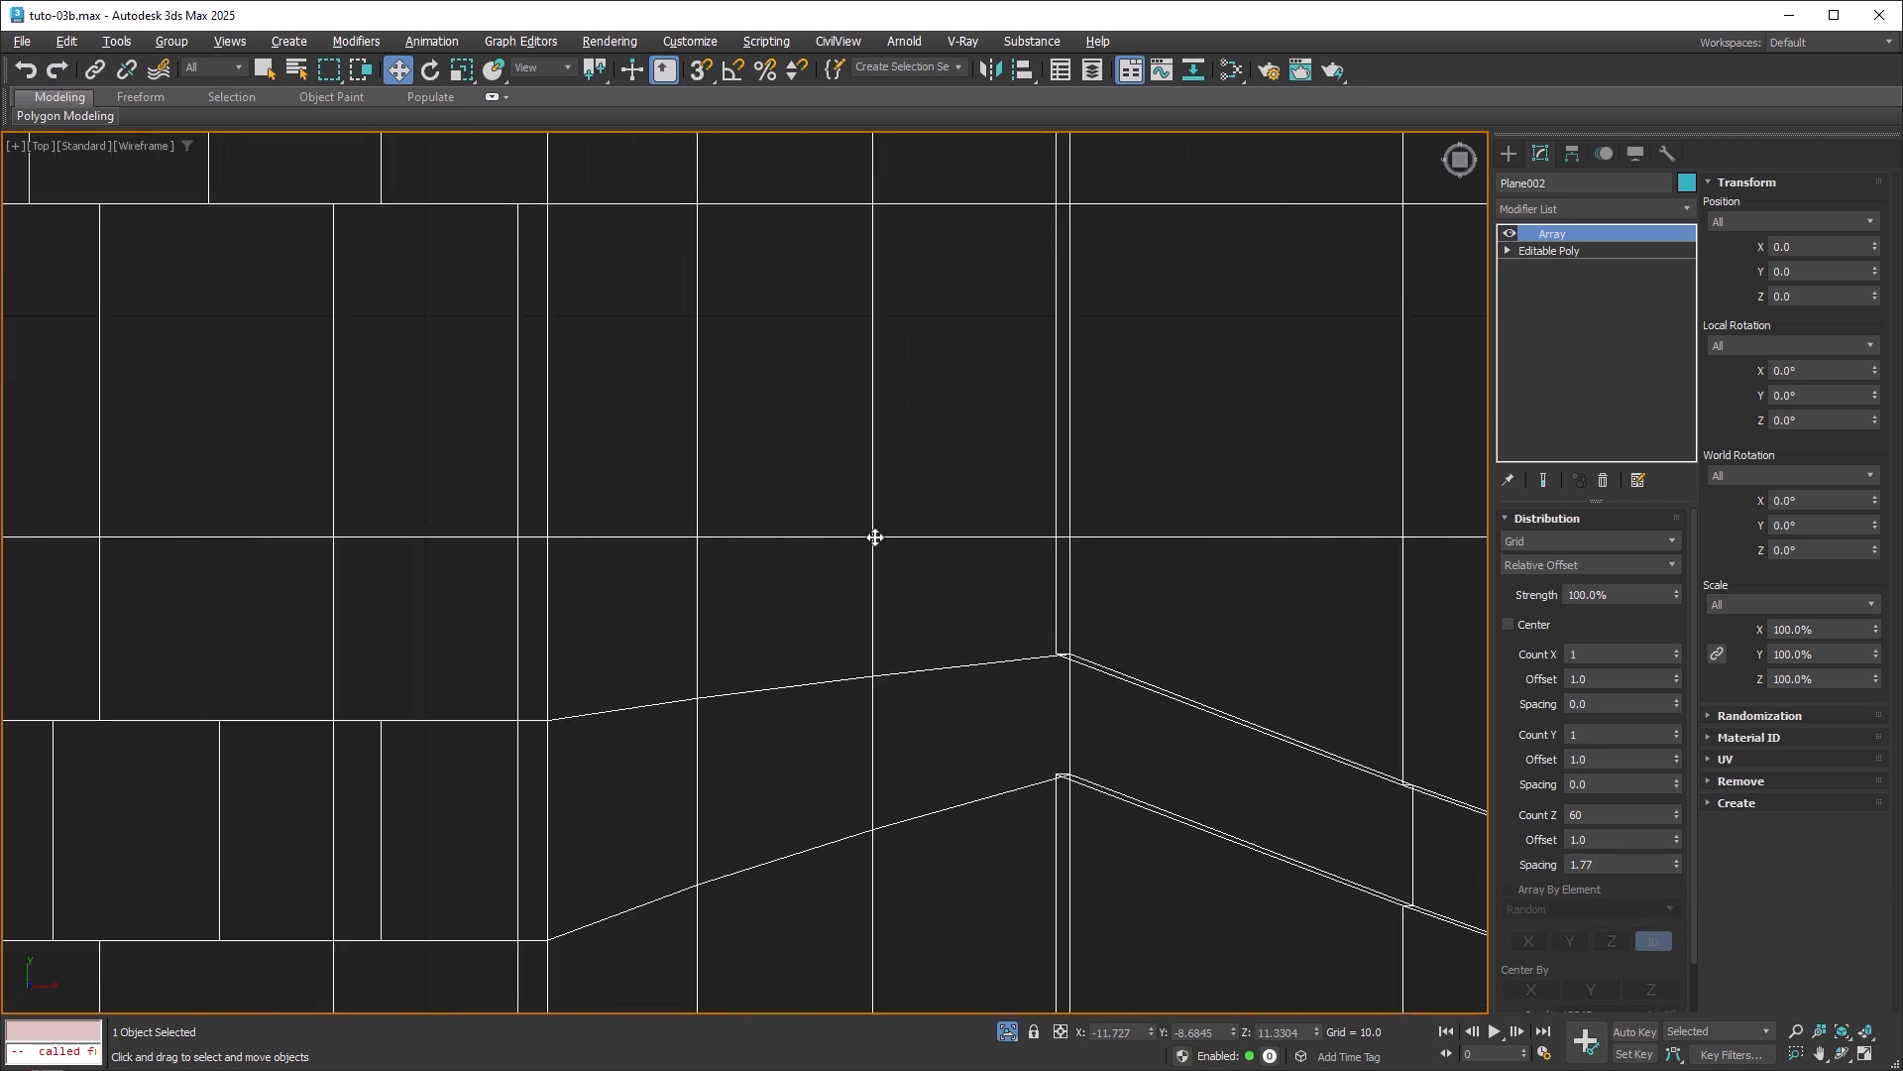
{"action": "scroll", "coordinate": [874, 538], "scroll_direction": "up", "scroll_amount": 10}
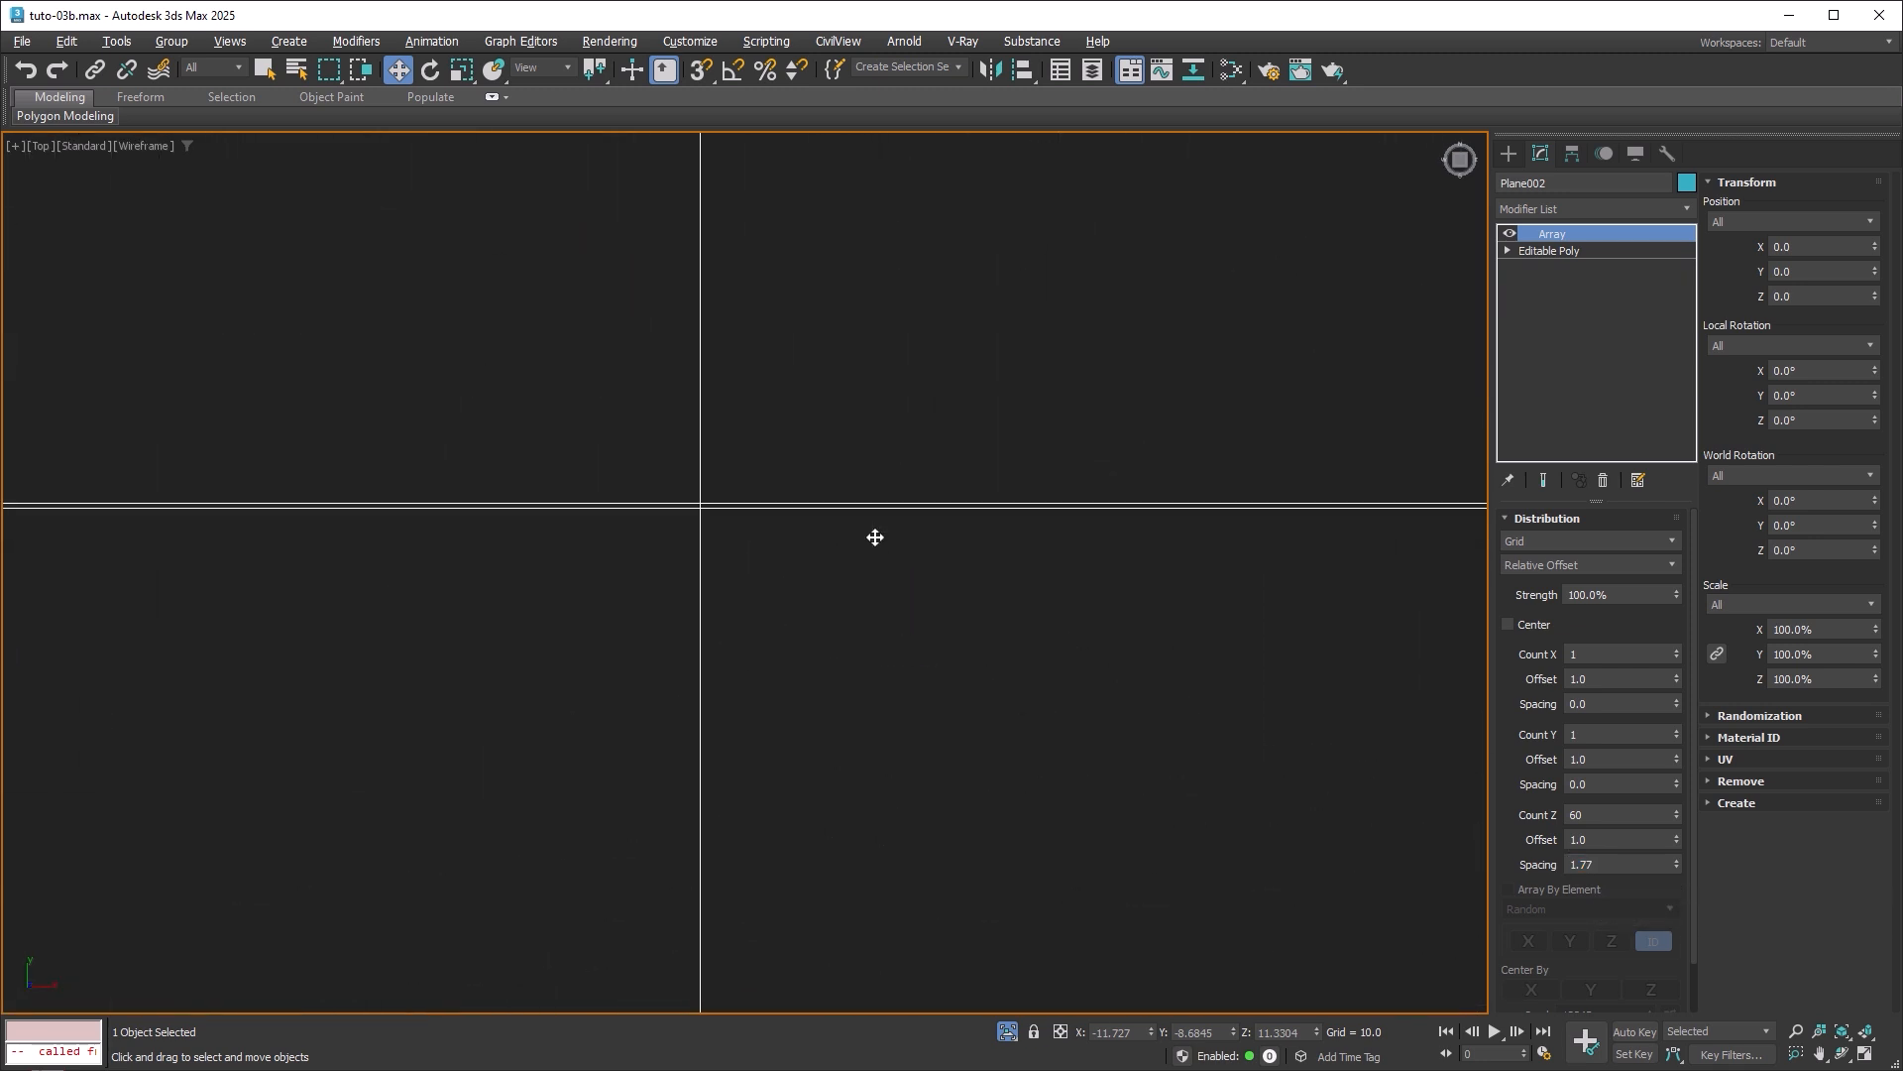
{"action": "middle_click_drag", "start_coordinate": [721, 509], "coordinate": [703, 508]}
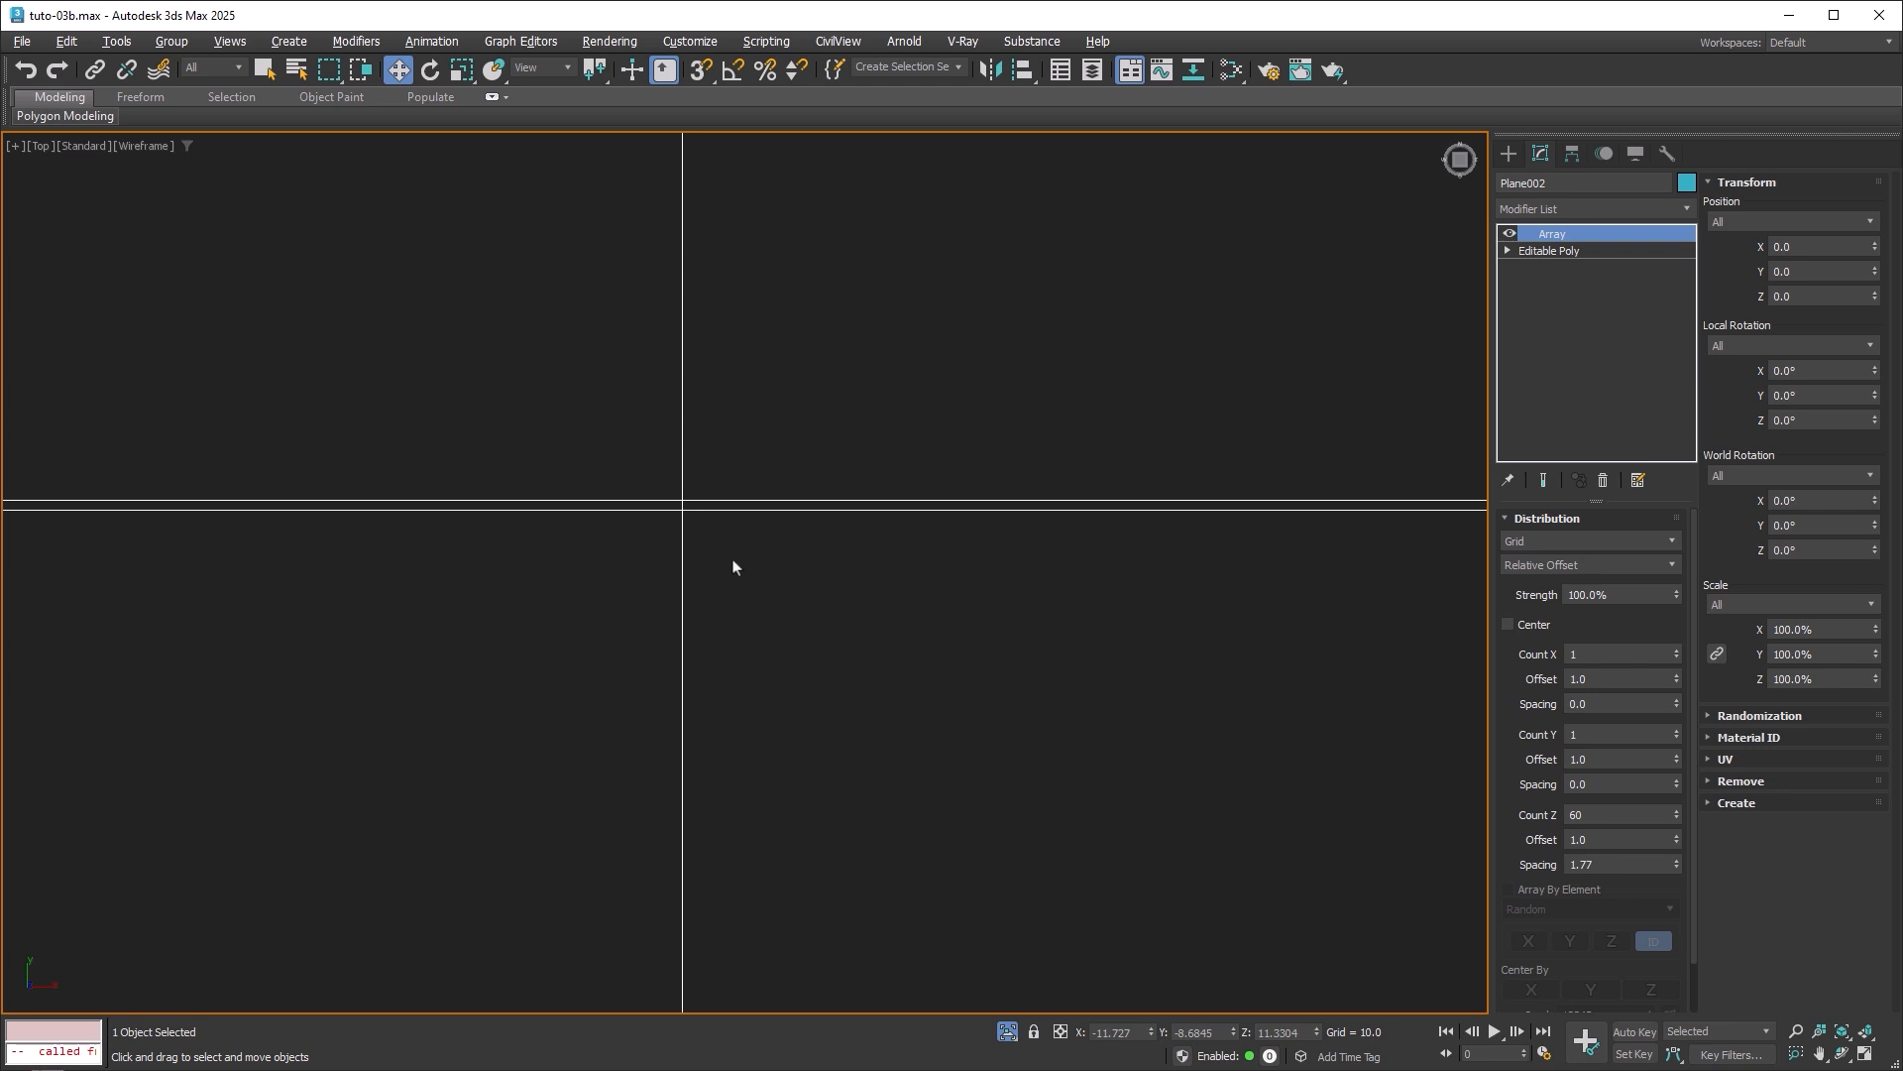
{"action": "left_click", "coordinate": [1606, 866]}
{"action": "key", "text": "Return"}
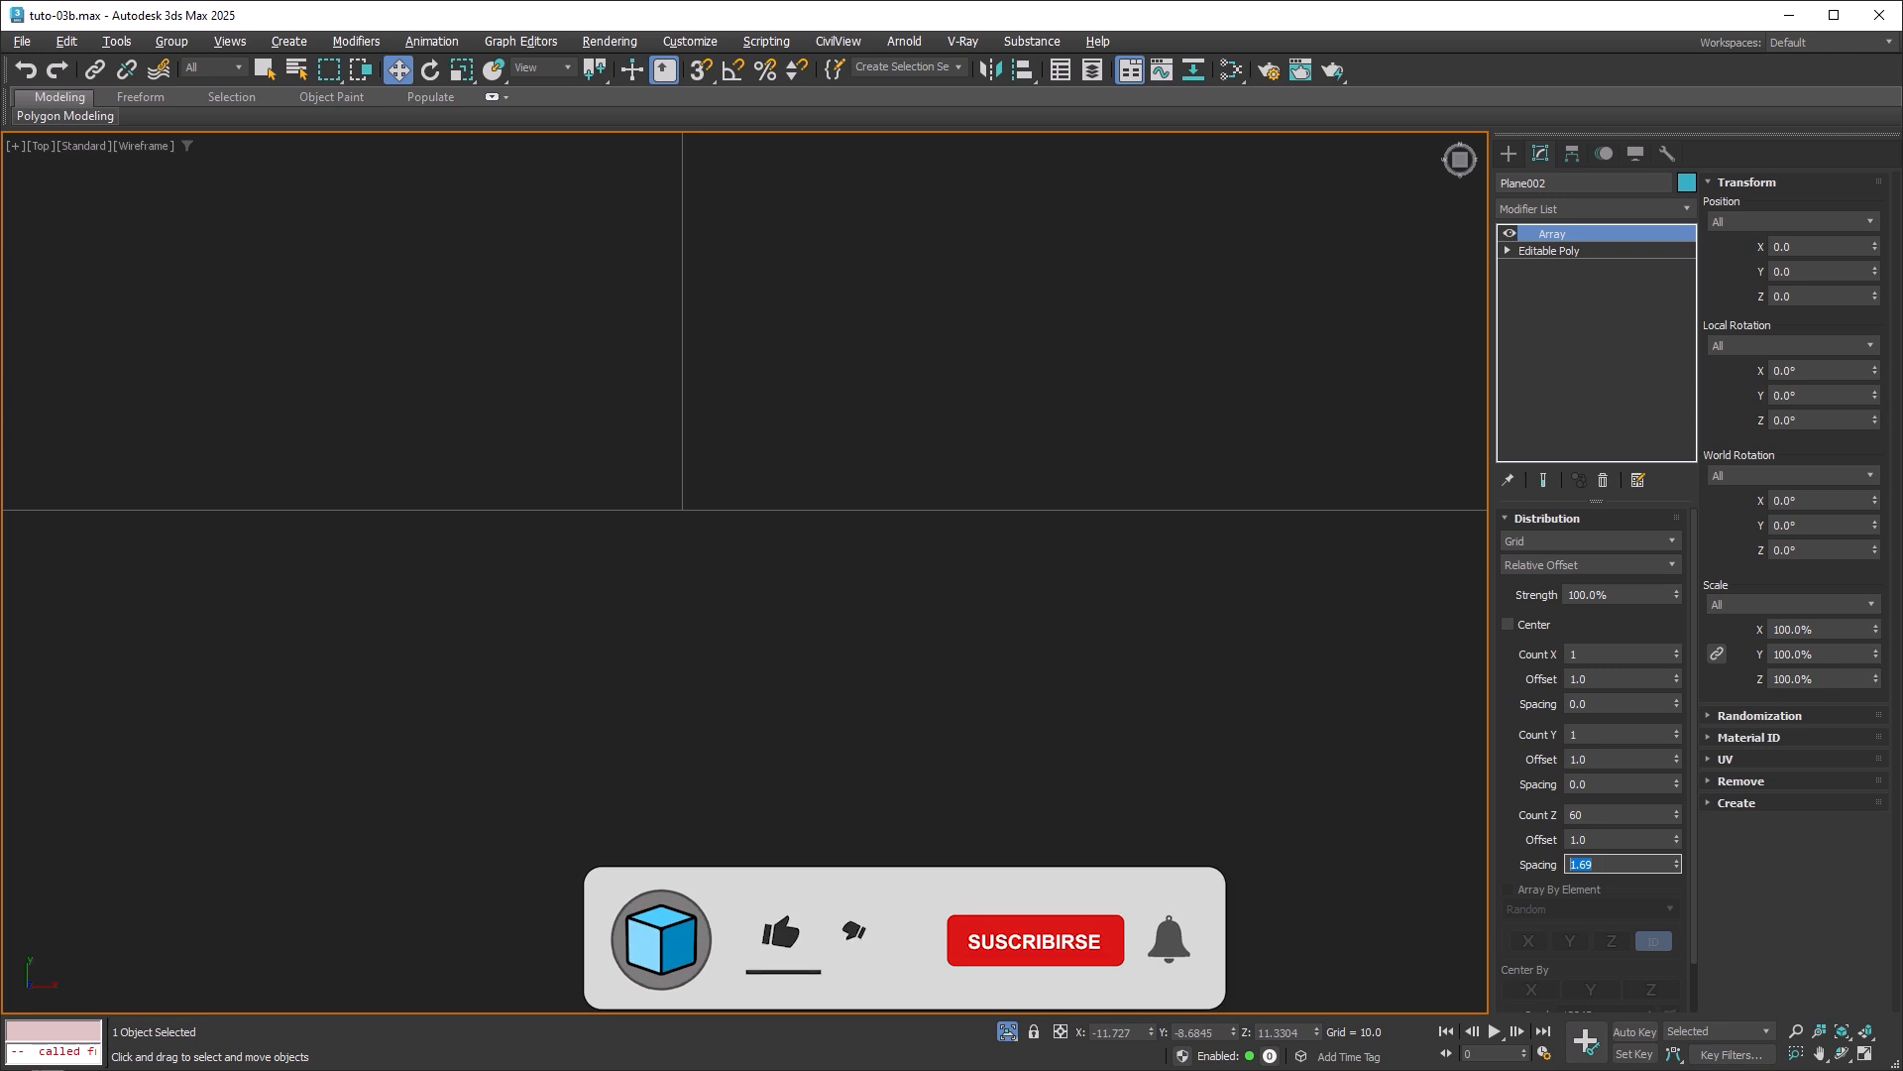
Recheck the seam between neighbouring strips up close and set the array's Z spacing to 1.77.
{"action": "middle_click_drag", "start_coordinate": [1123, 865], "coordinate": [1123, 830]}
{"action": "scroll", "coordinate": [1123, 831], "scroll_direction": "down", "scroll_amount": 3}
{"action": "scroll", "coordinate": [1123, 837], "scroll_direction": "down", "scroll_amount": 5}
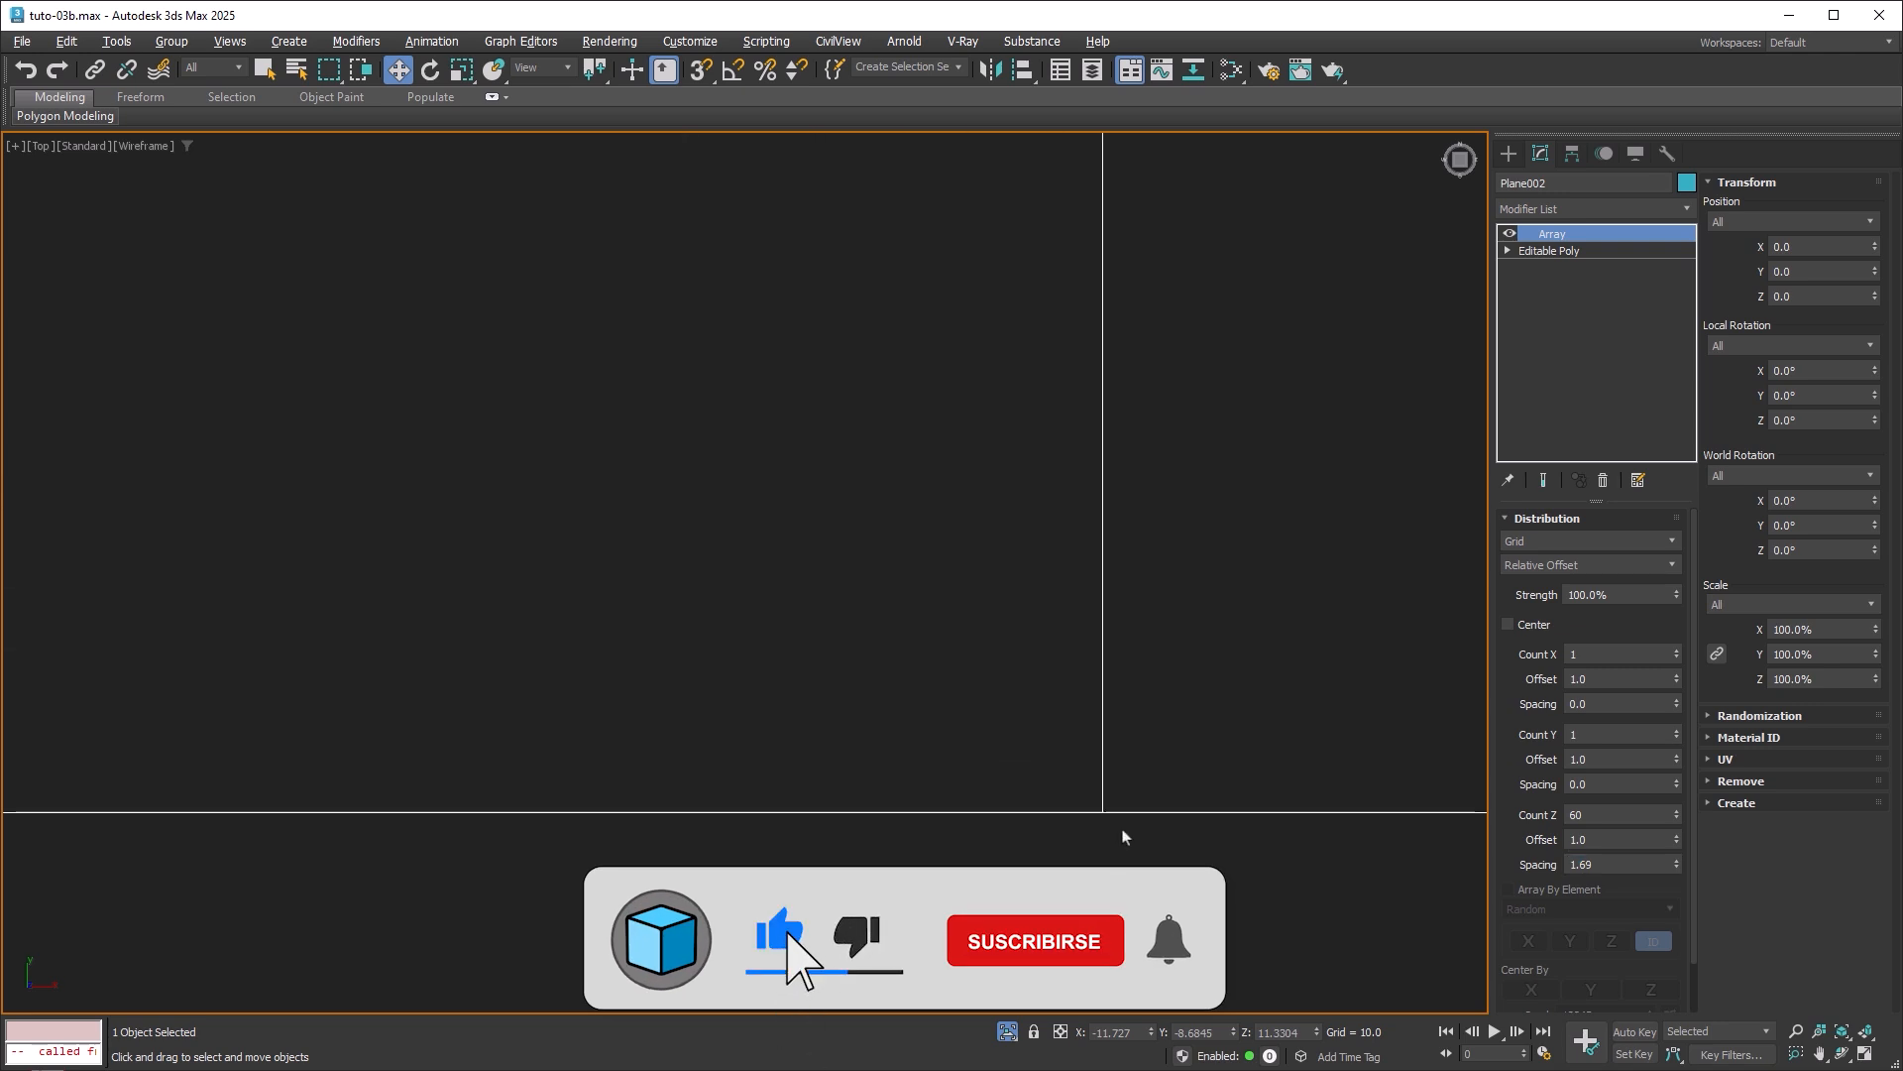
{"action": "scroll", "coordinate": [1124, 837], "scroll_direction": "down", "scroll_amount": 2}
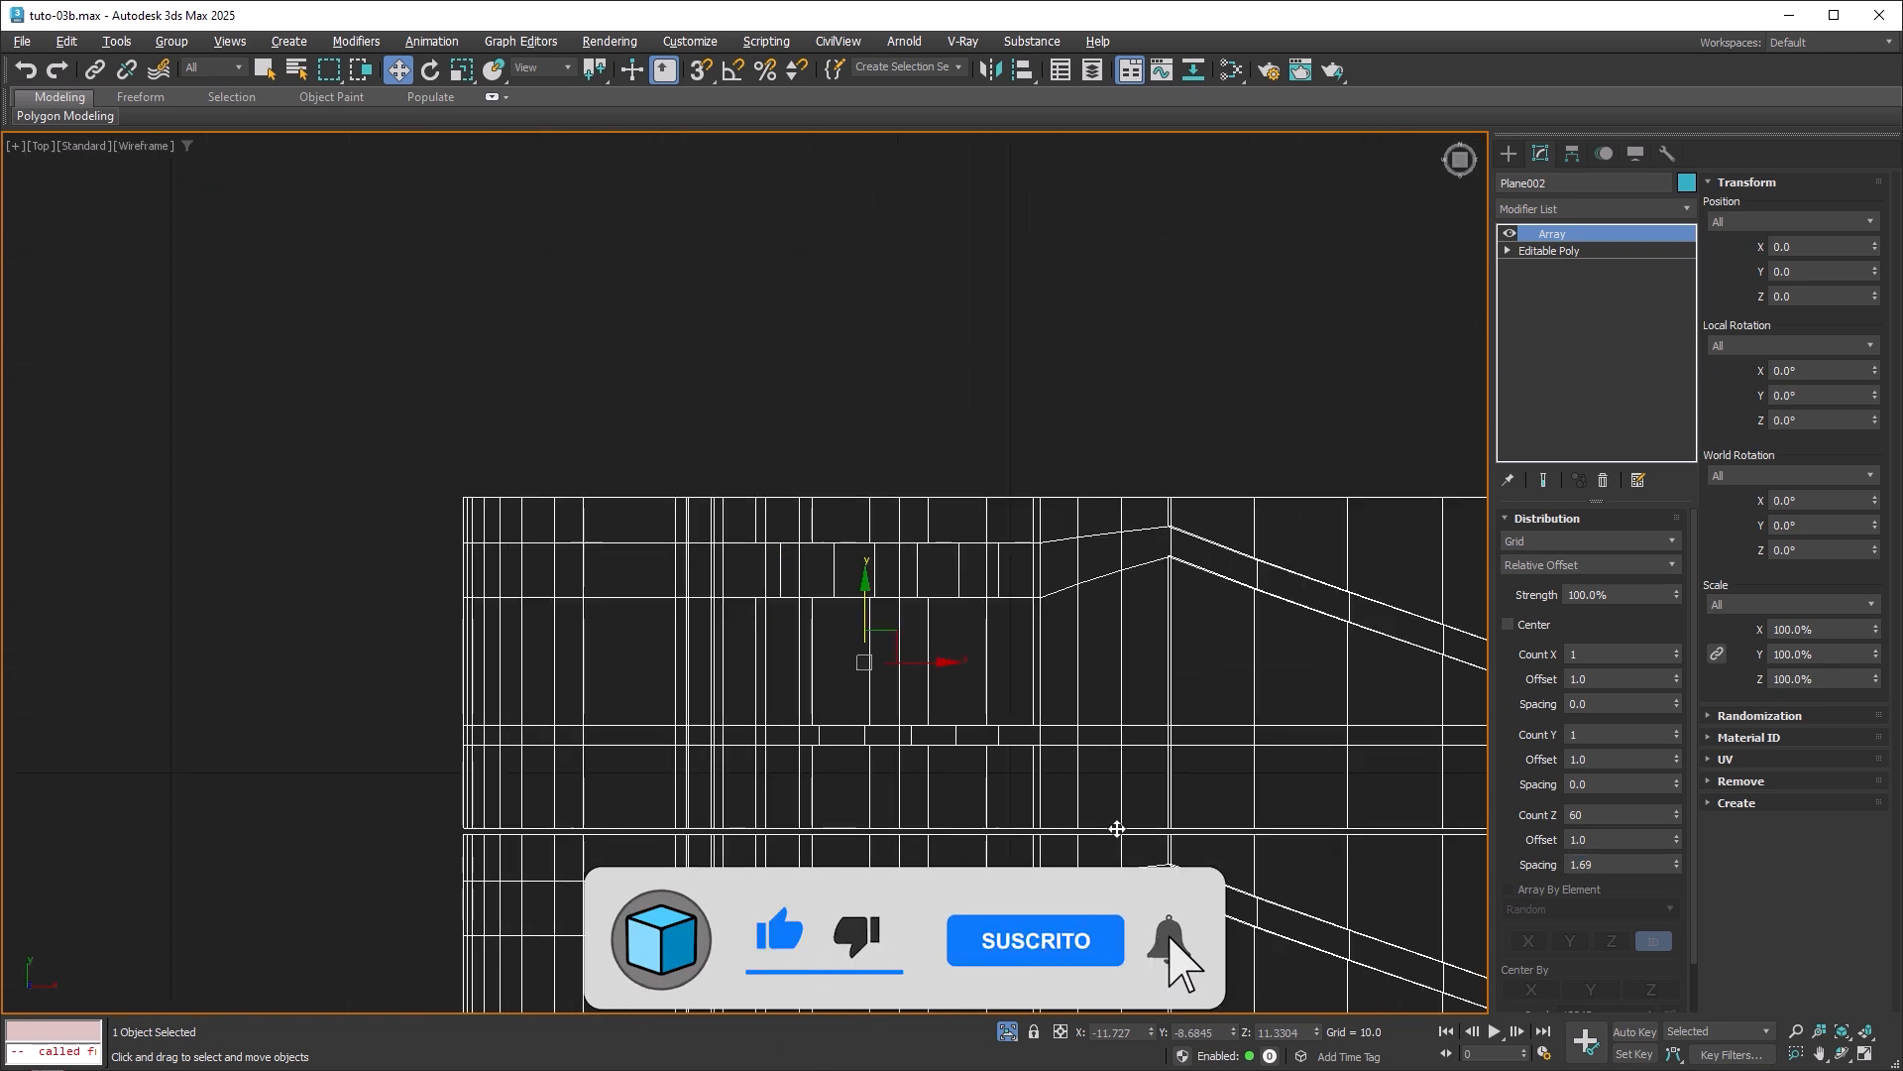
{"action": "scroll", "coordinate": [722, 766], "scroll_direction": "up", "scroll_amount": 1}
{"action": "scroll", "coordinate": [587, 783], "scroll_direction": "up", "scroll_amount": 8}
{"action": "scroll", "coordinate": [542, 761], "scroll_direction": "up", "scroll_amount": 4}
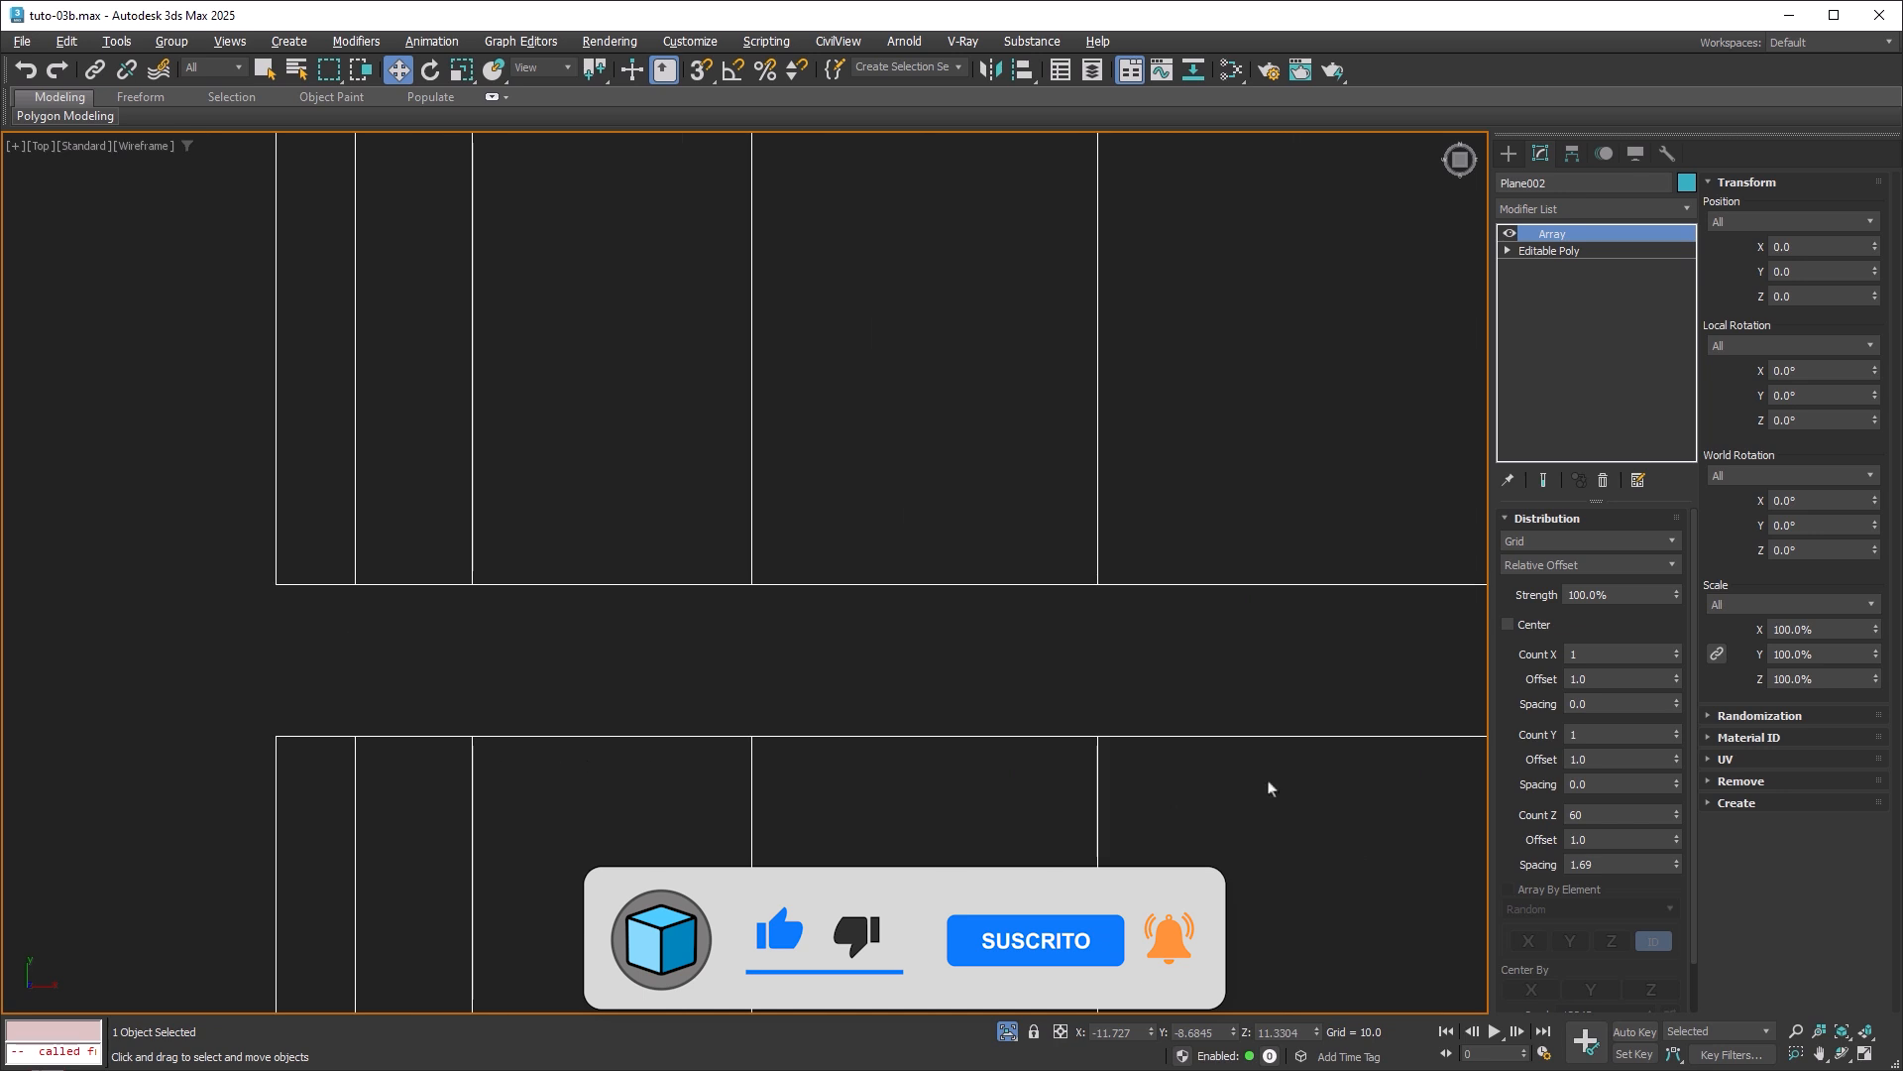
{"action": "left_click", "coordinate": [1611, 865]}
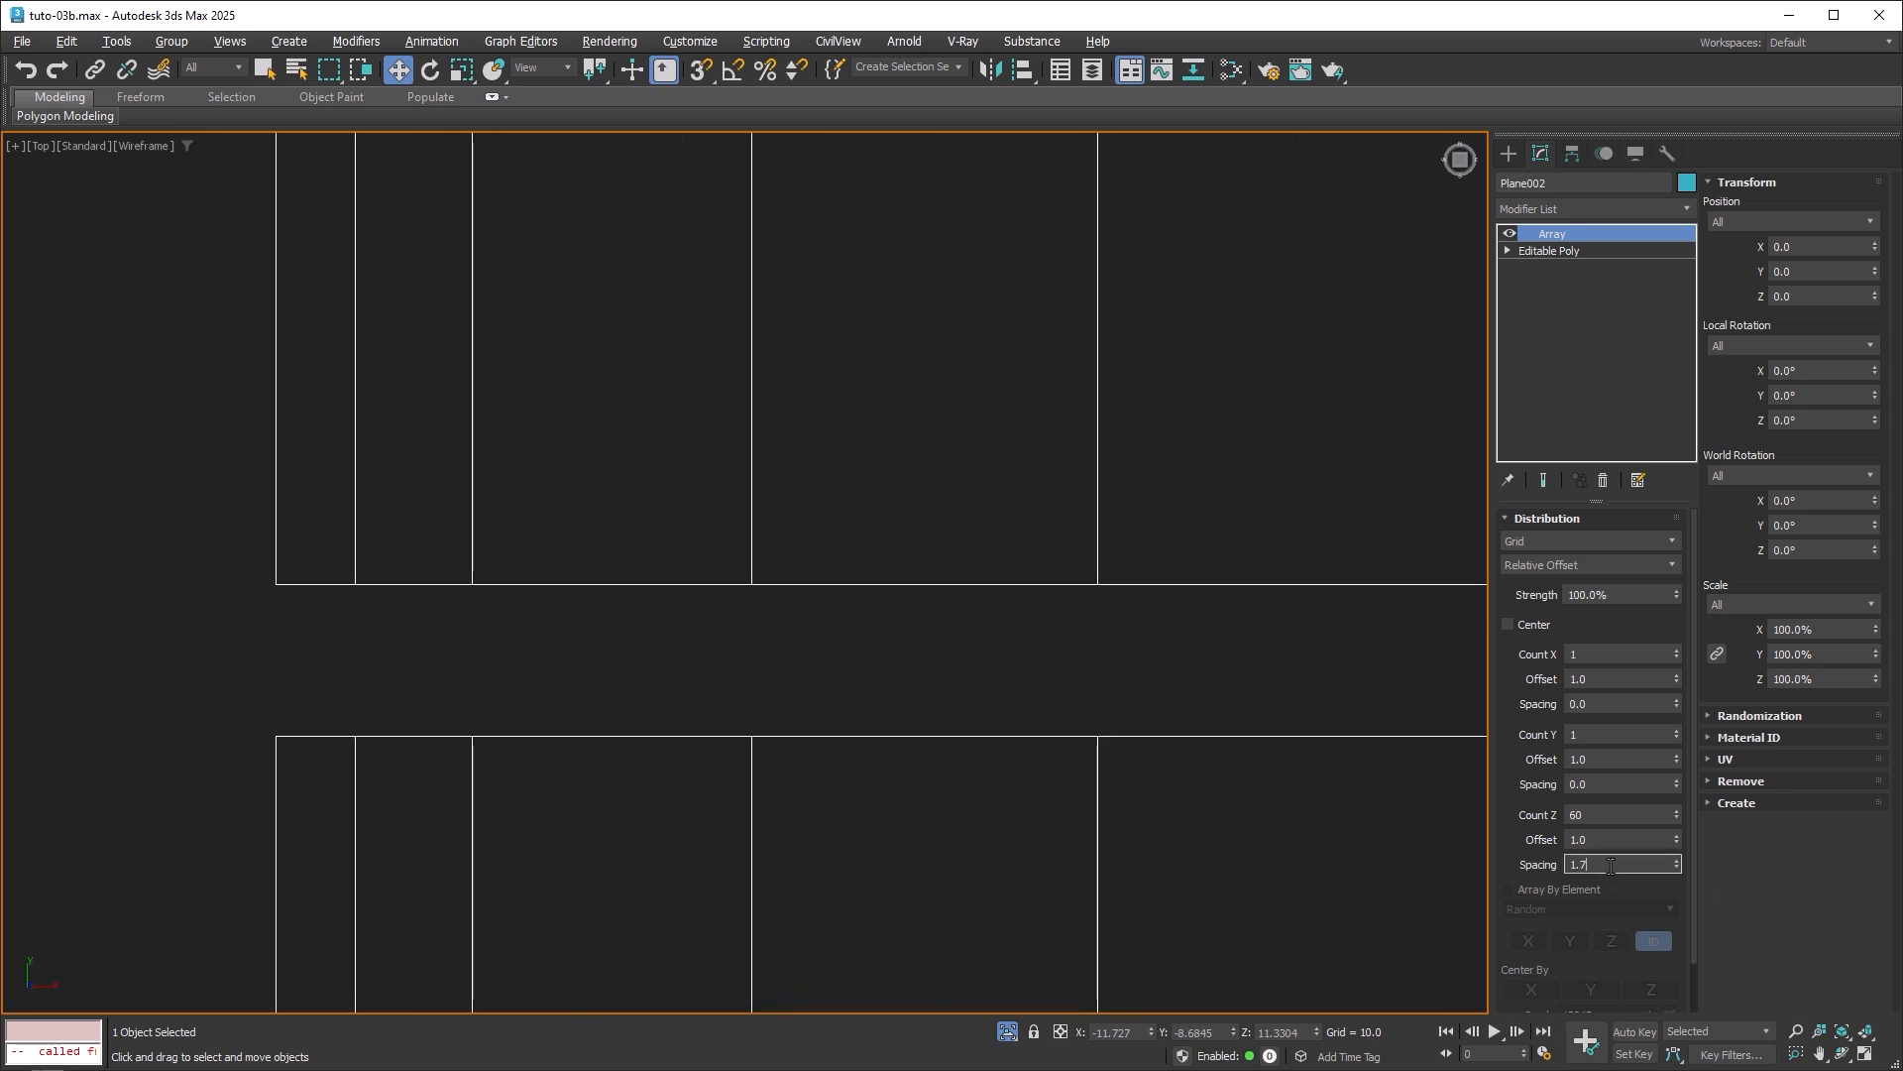
{"action": "key", "text": "Return"}
{"action": "middle_click_drag", "start_coordinate": [1228, 811], "coordinate": [387, 711]}
{"action": "scroll", "coordinate": [387, 712], "scroll_direction": "down", "scroll_amount": 10}
{"action": "scroll", "coordinate": [386, 718], "scroll_direction": "down", "scroll_amount": 5}
{"action": "scroll", "coordinate": [436, 712], "scroll_direction": "down", "scroll_amount": 2}
{"action": "middle_click_drag", "start_coordinate": [608, 764], "coordinate": [737, 495]}
Examine the full arrayed tread strip in a maximized, shaded Perspective view from several sides.
{"action": "key", "text": "alt+w"}
{"action": "key", "text": "alt+w"}
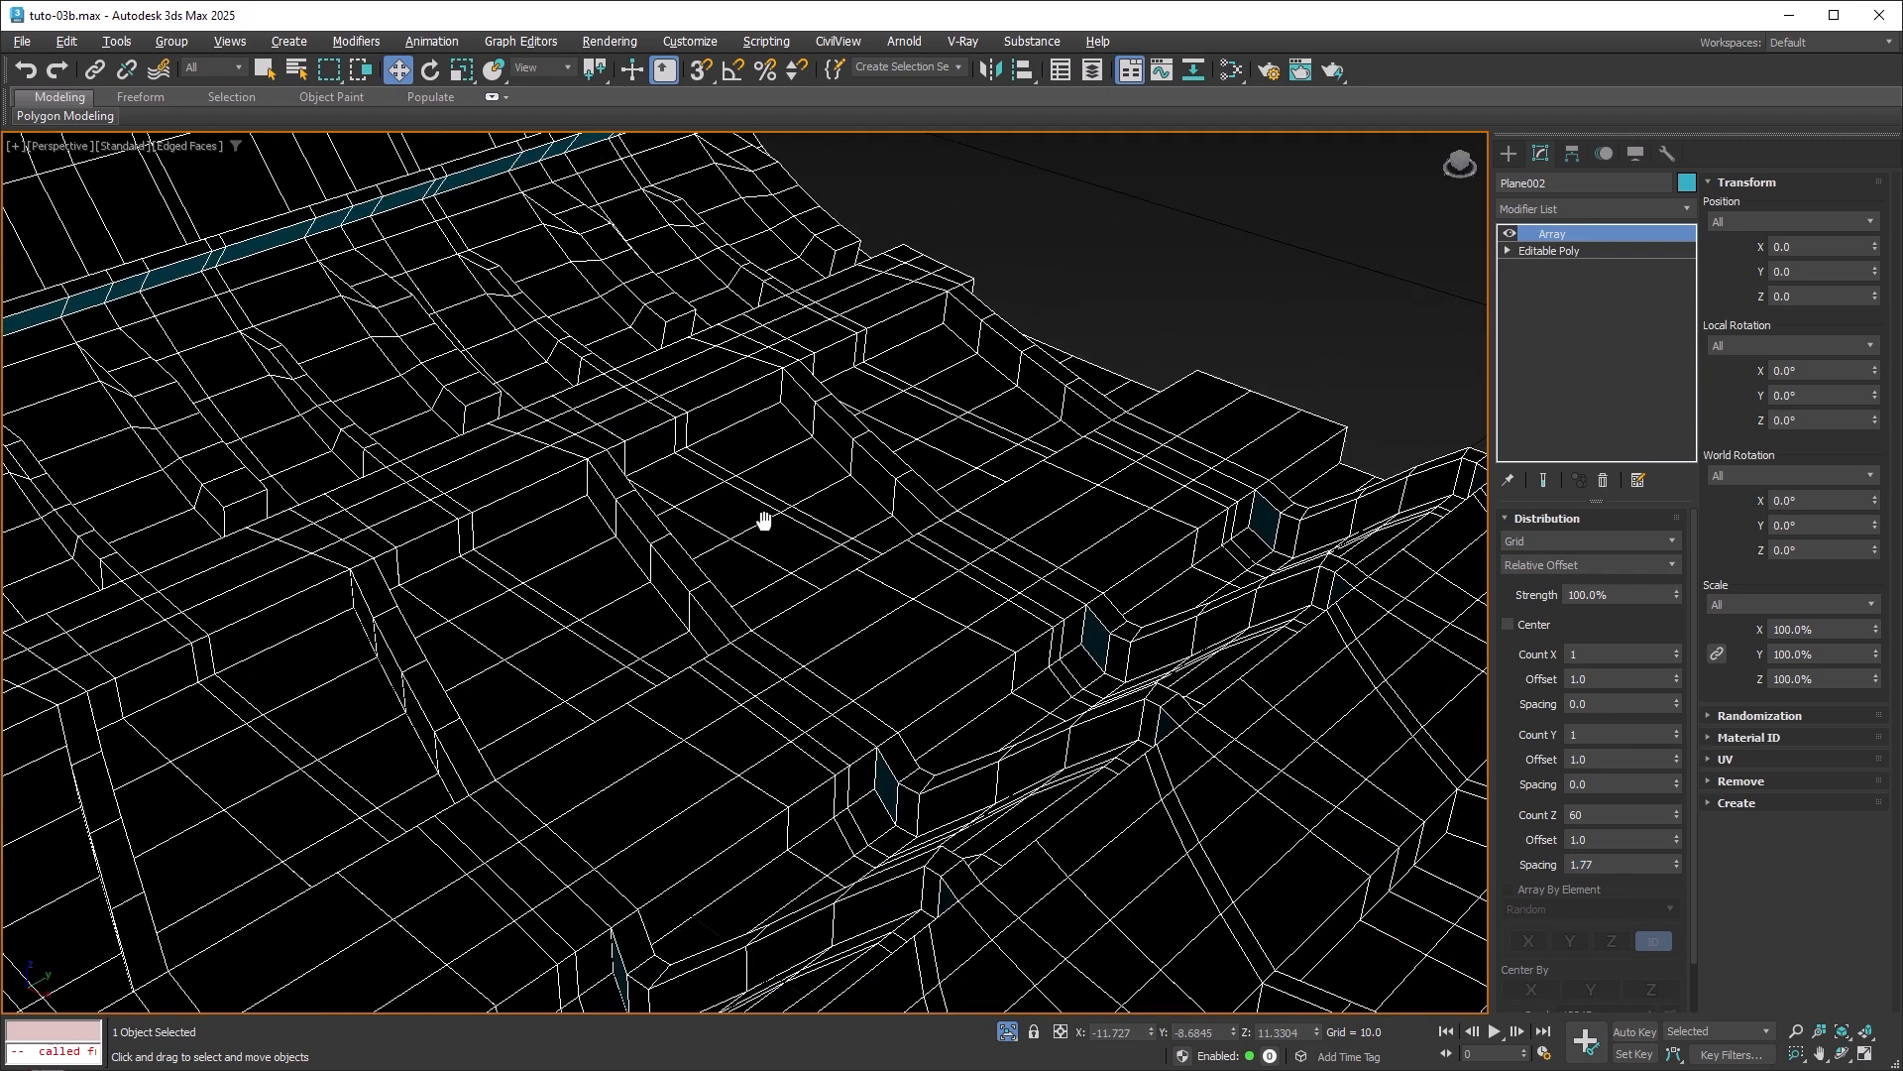
{"action": "key", "text": "F3"}
{"action": "scroll", "coordinate": [763, 522], "scroll_direction": "down", "scroll_amount": 10}
{"action": "middle_click_drag", "start_coordinate": [775, 638], "coordinate": [805, 430], "text": "alt"}
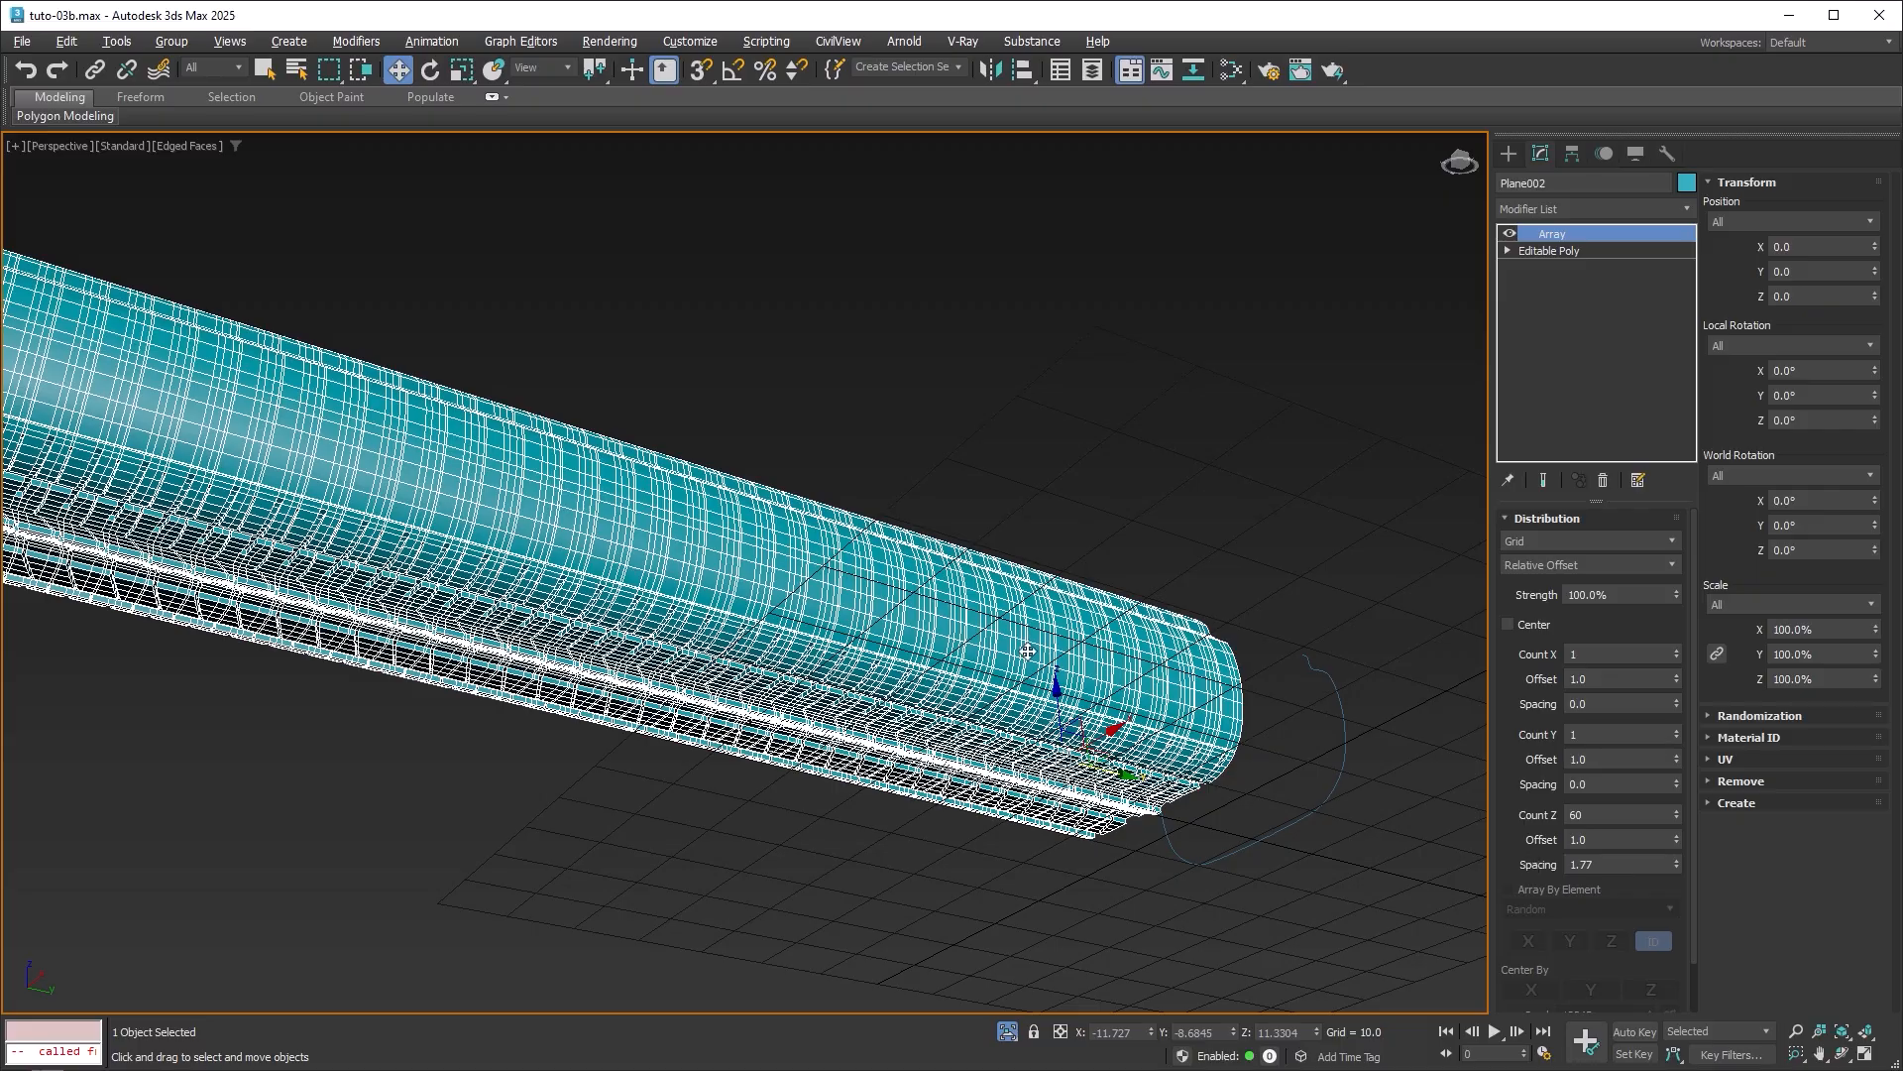
{"action": "middle_click_drag", "start_coordinate": [1051, 674], "coordinate": [928, 614]}
{"action": "scroll", "coordinate": [798, 530], "scroll_direction": "up", "scroll_amount": 2}
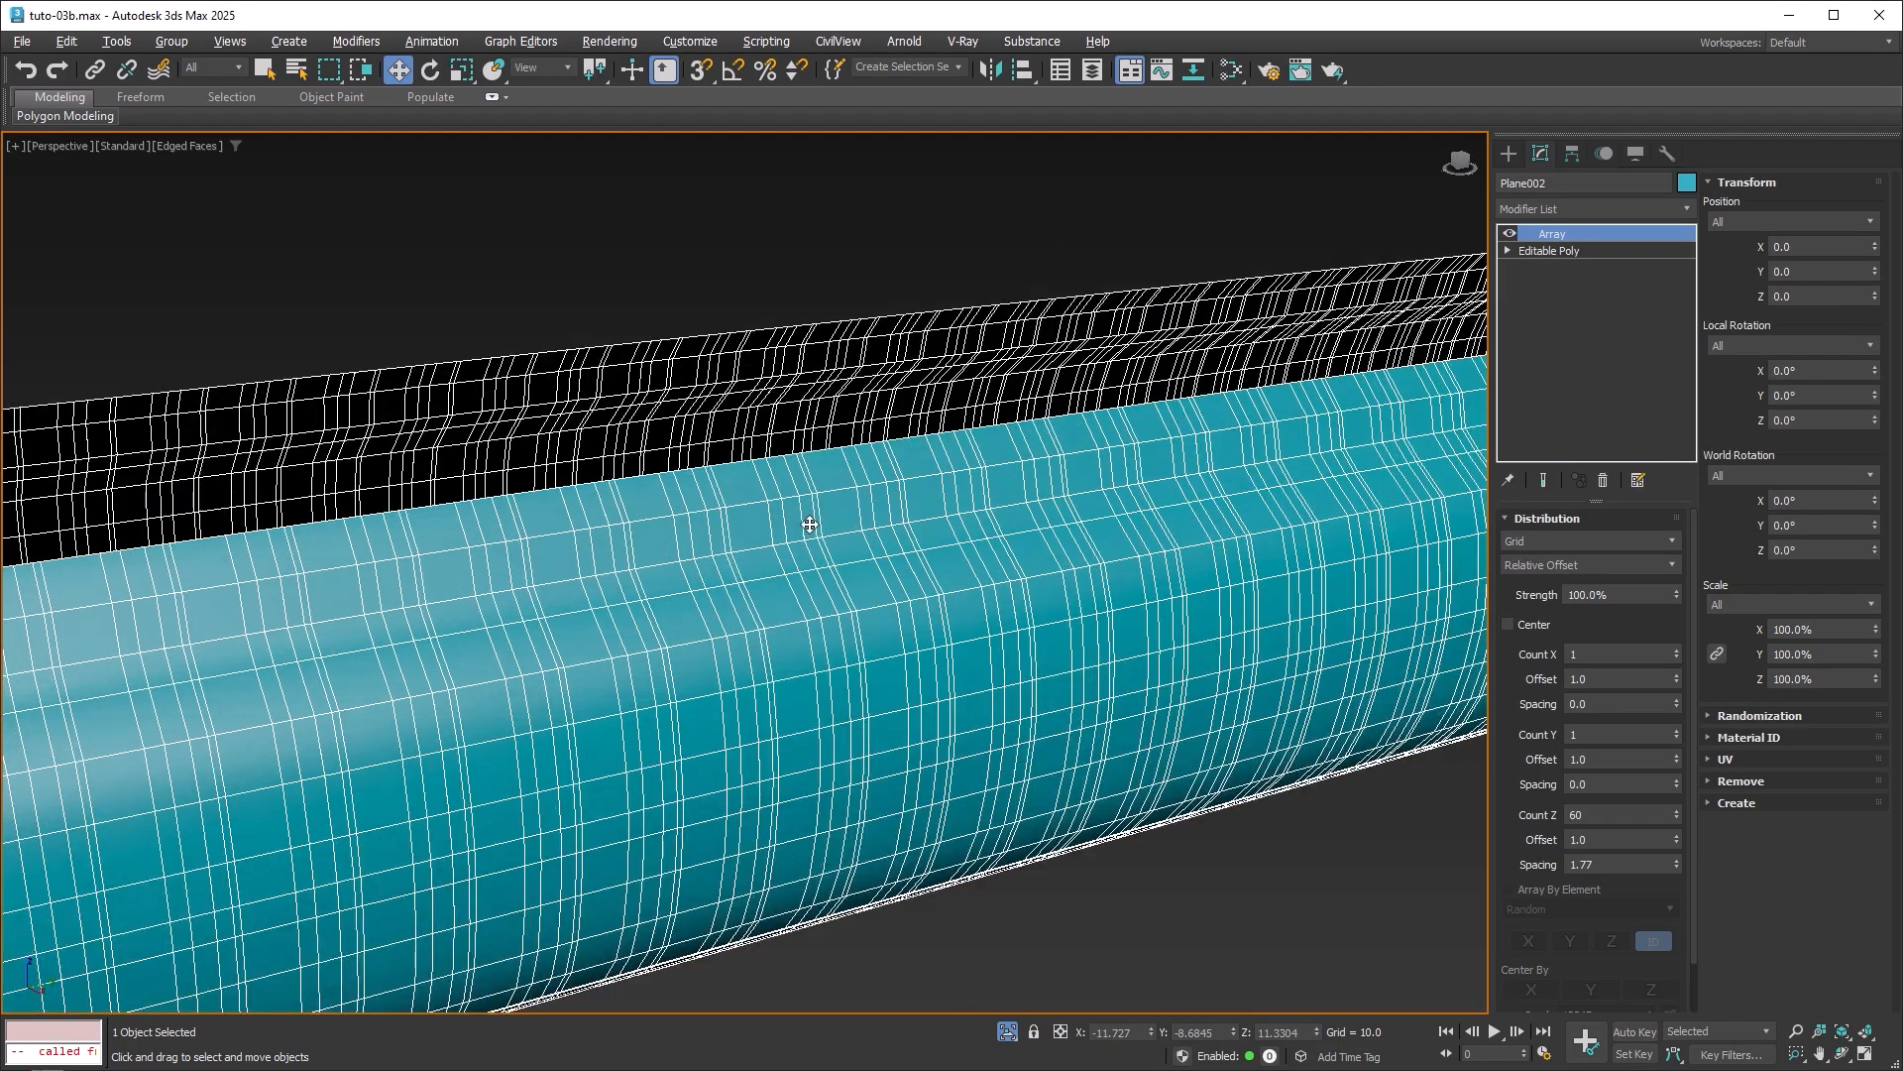
{"action": "scroll", "coordinate": [810, 525], "scroll_direction": "down", "scroll_amount": 5}
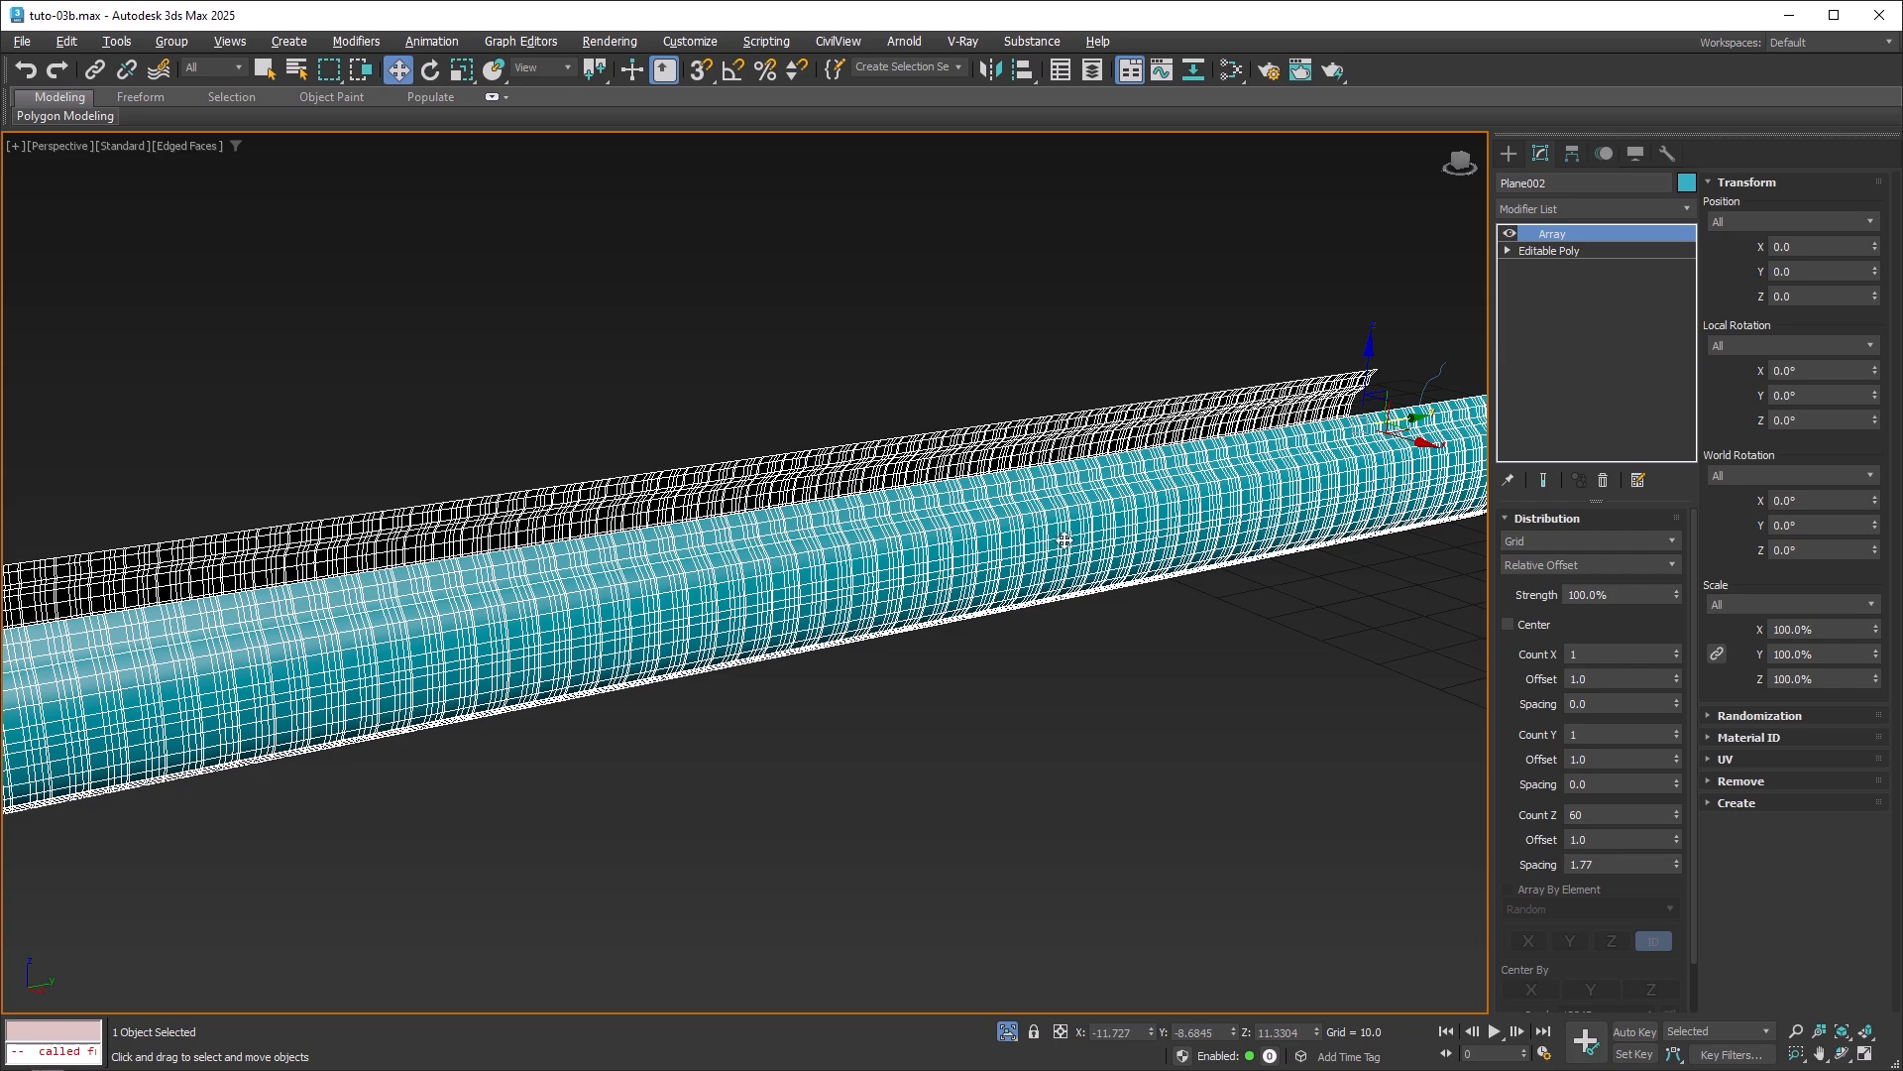
Convert the arrayed tread strip to an Editable Poly.
{"action": "right_click", "coordinate": [1053, 499]}
{"action": "mouse_move", "coordinate": [1171, 750]}
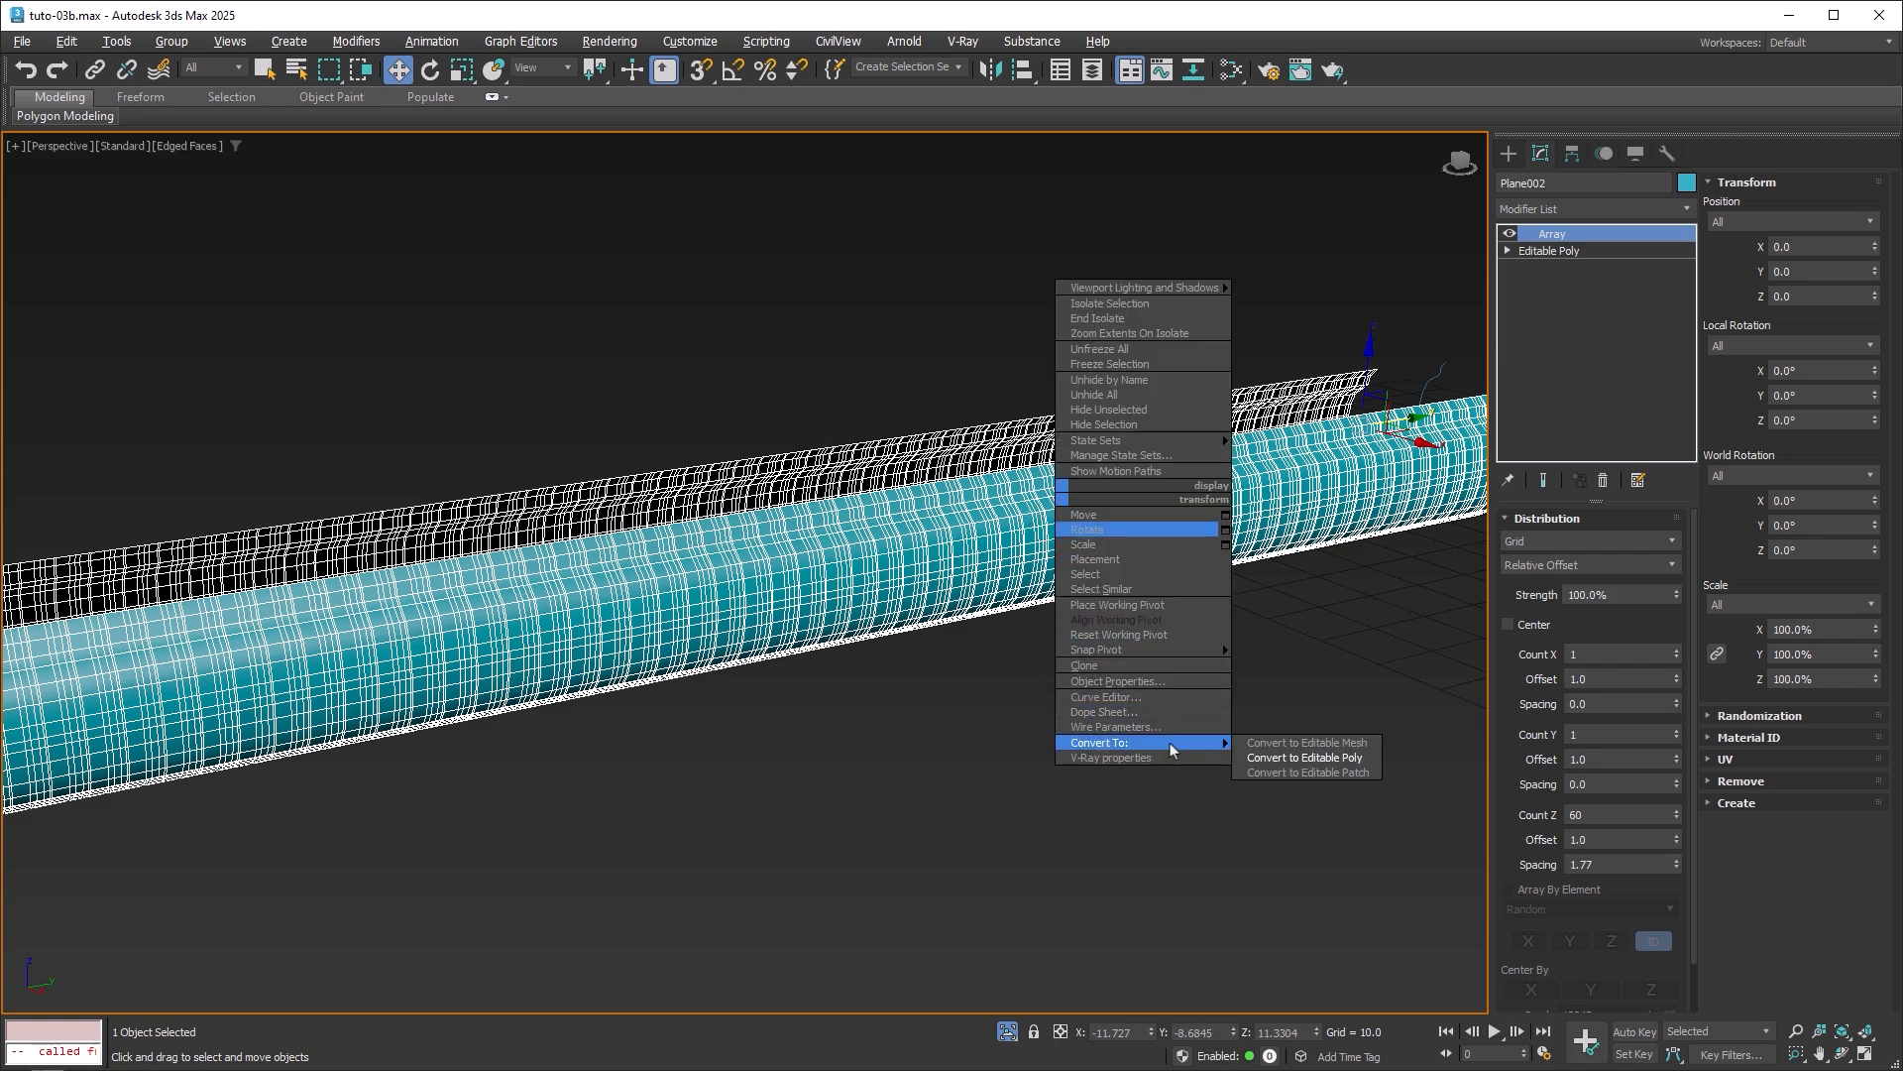
{"action": "left_click", "coordinate": [1307, 757]}
{"action": "scroll", "coordinate": [1267, 592], "scroll_direction": "up", "scroll_amount": 1}
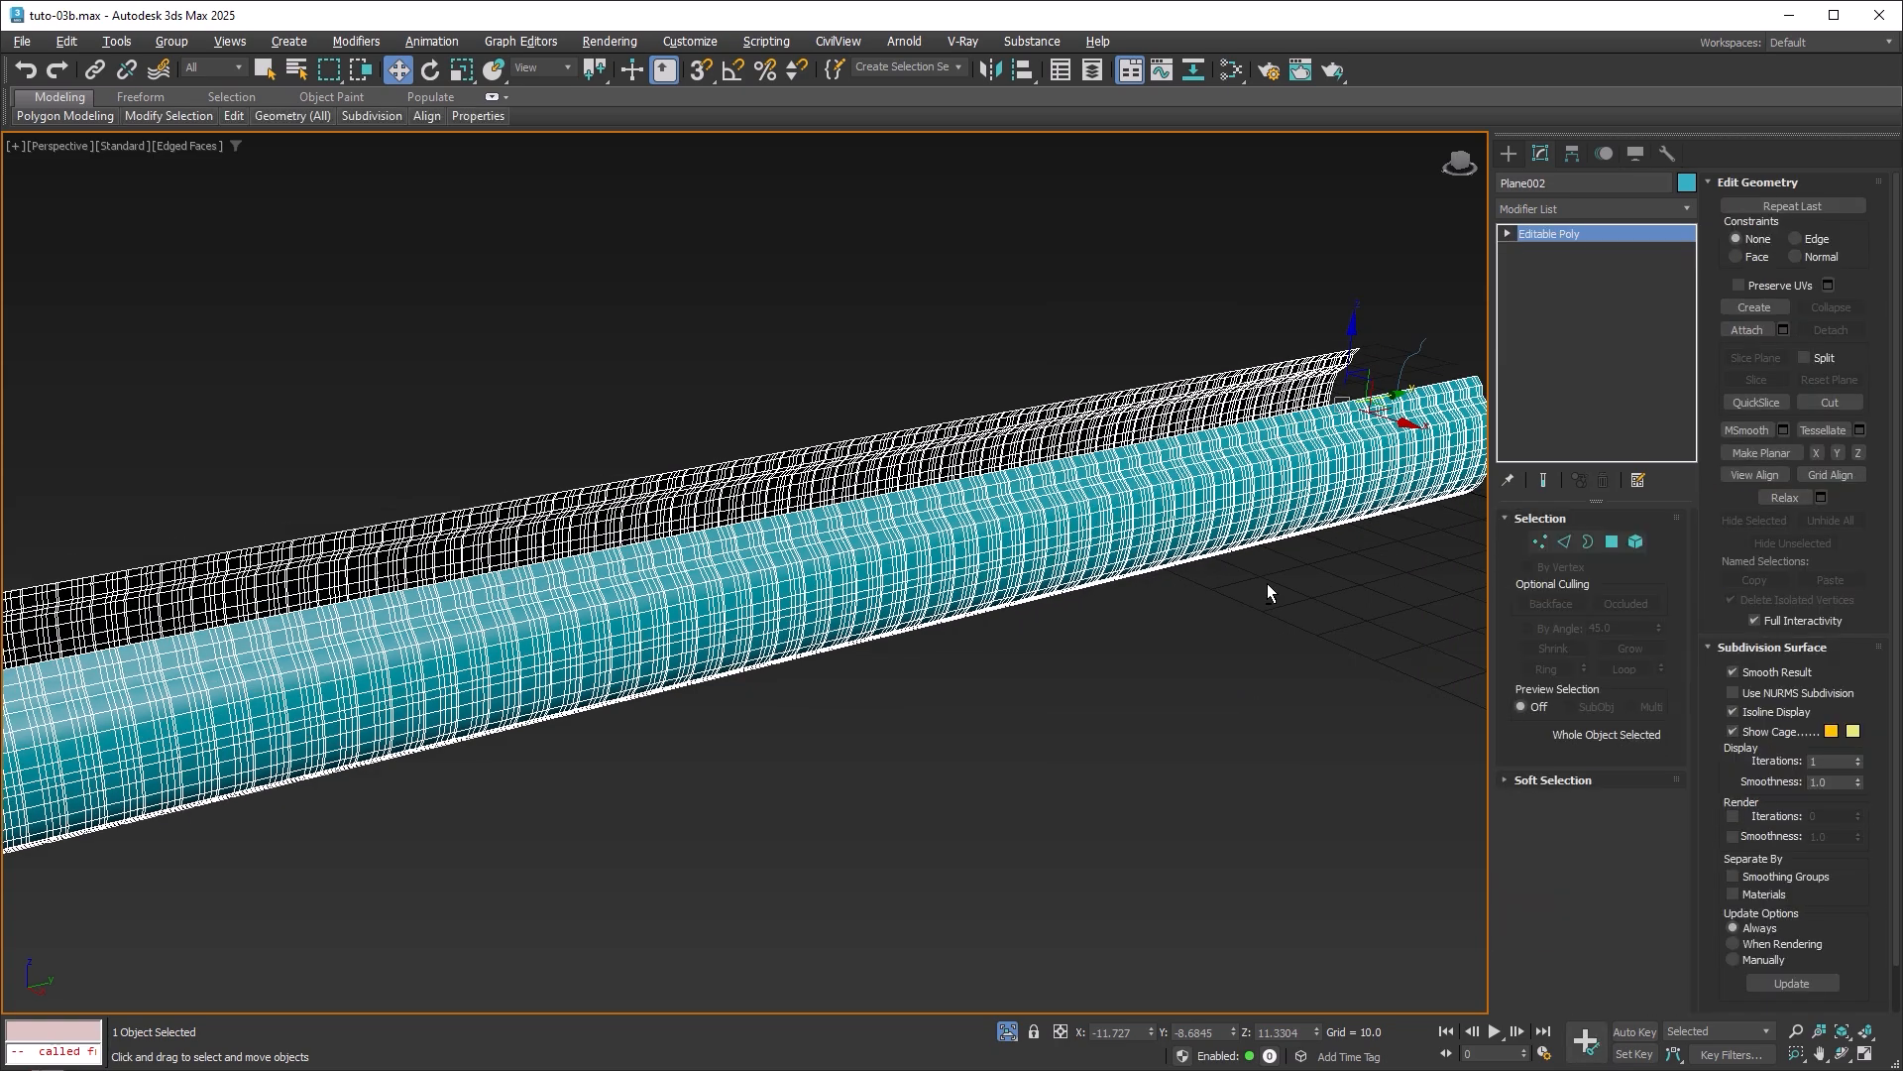
Select a single strip as an element to check whether the strips are separate pieces, and clear the selection.
{"action": "middle_click_drag", "start_coordinate": [1267, 592], "coordinate": [1013, 602], "text": "alt"}
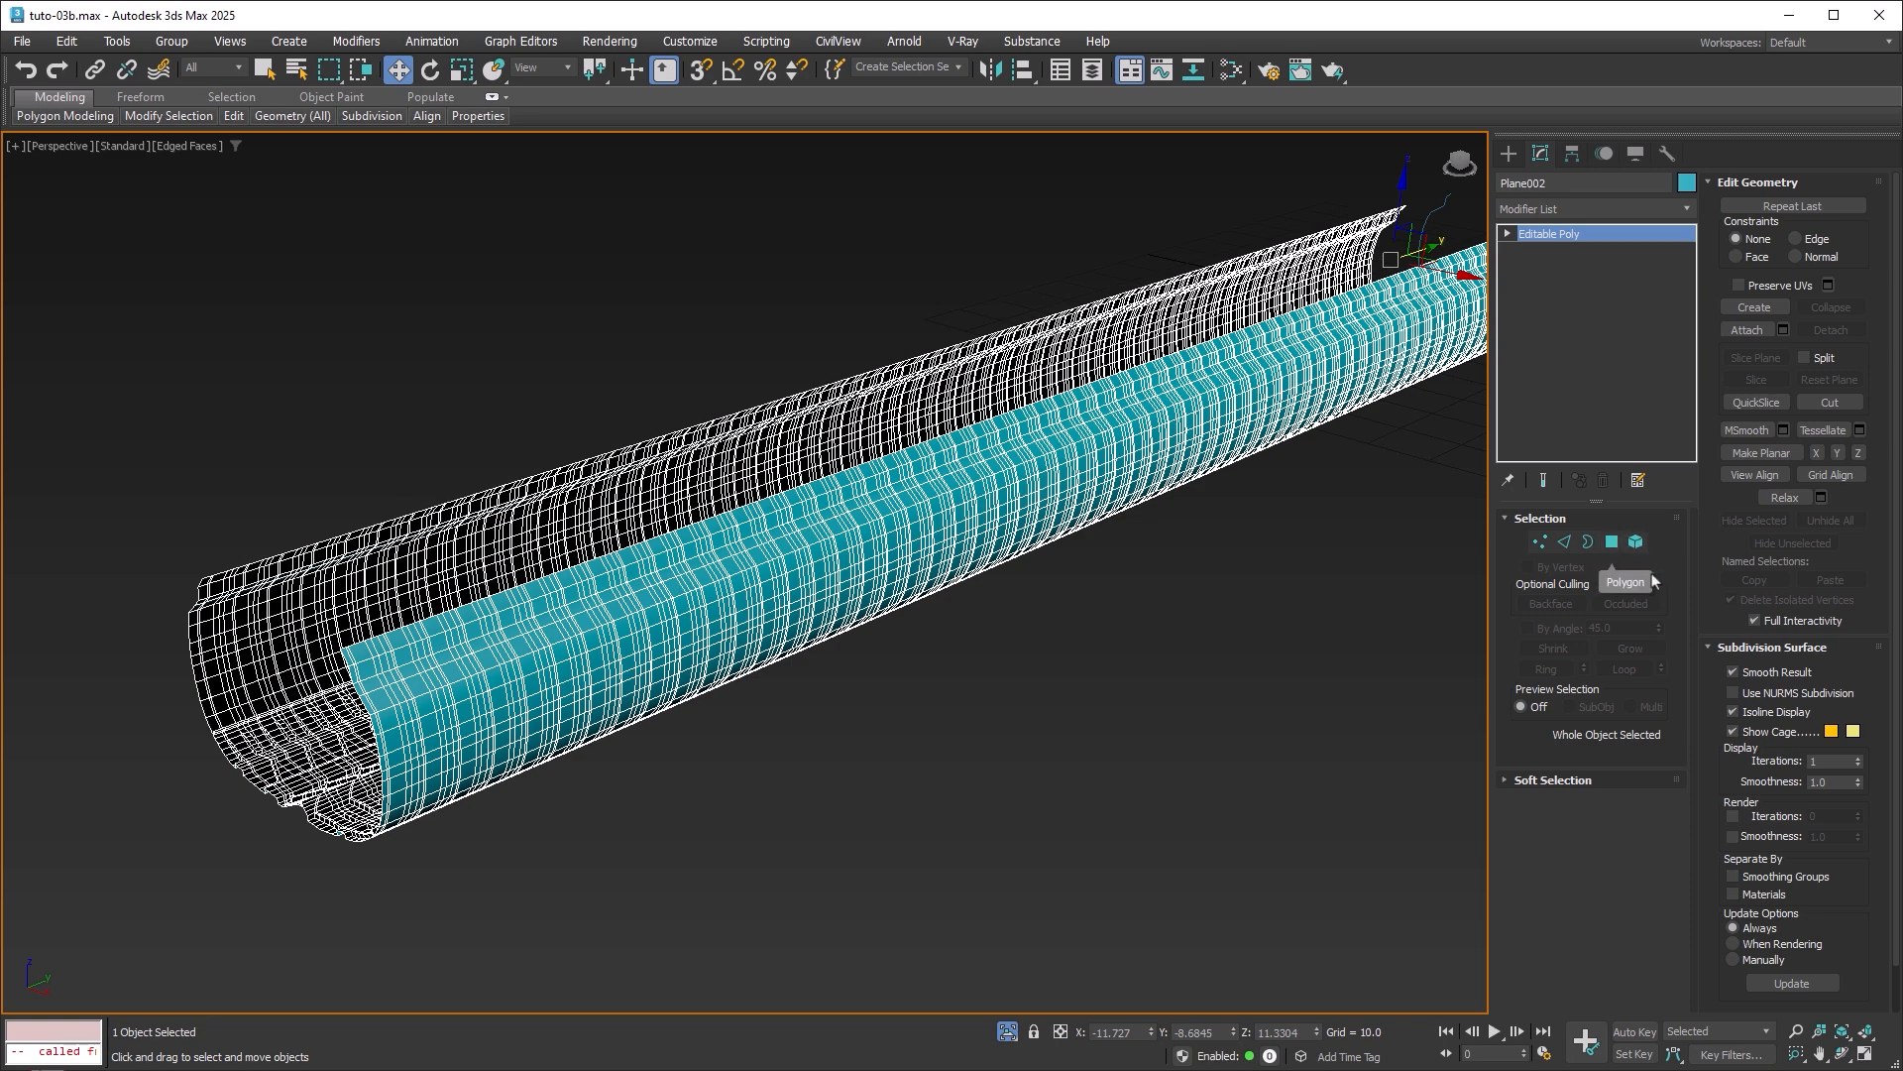
{"action": "left_click", "coordinate": [1637, 541]}
{"action": "scroll", "coordinate": [1097, 575], "scroll_direction": "up", "scroll_amount": 5}
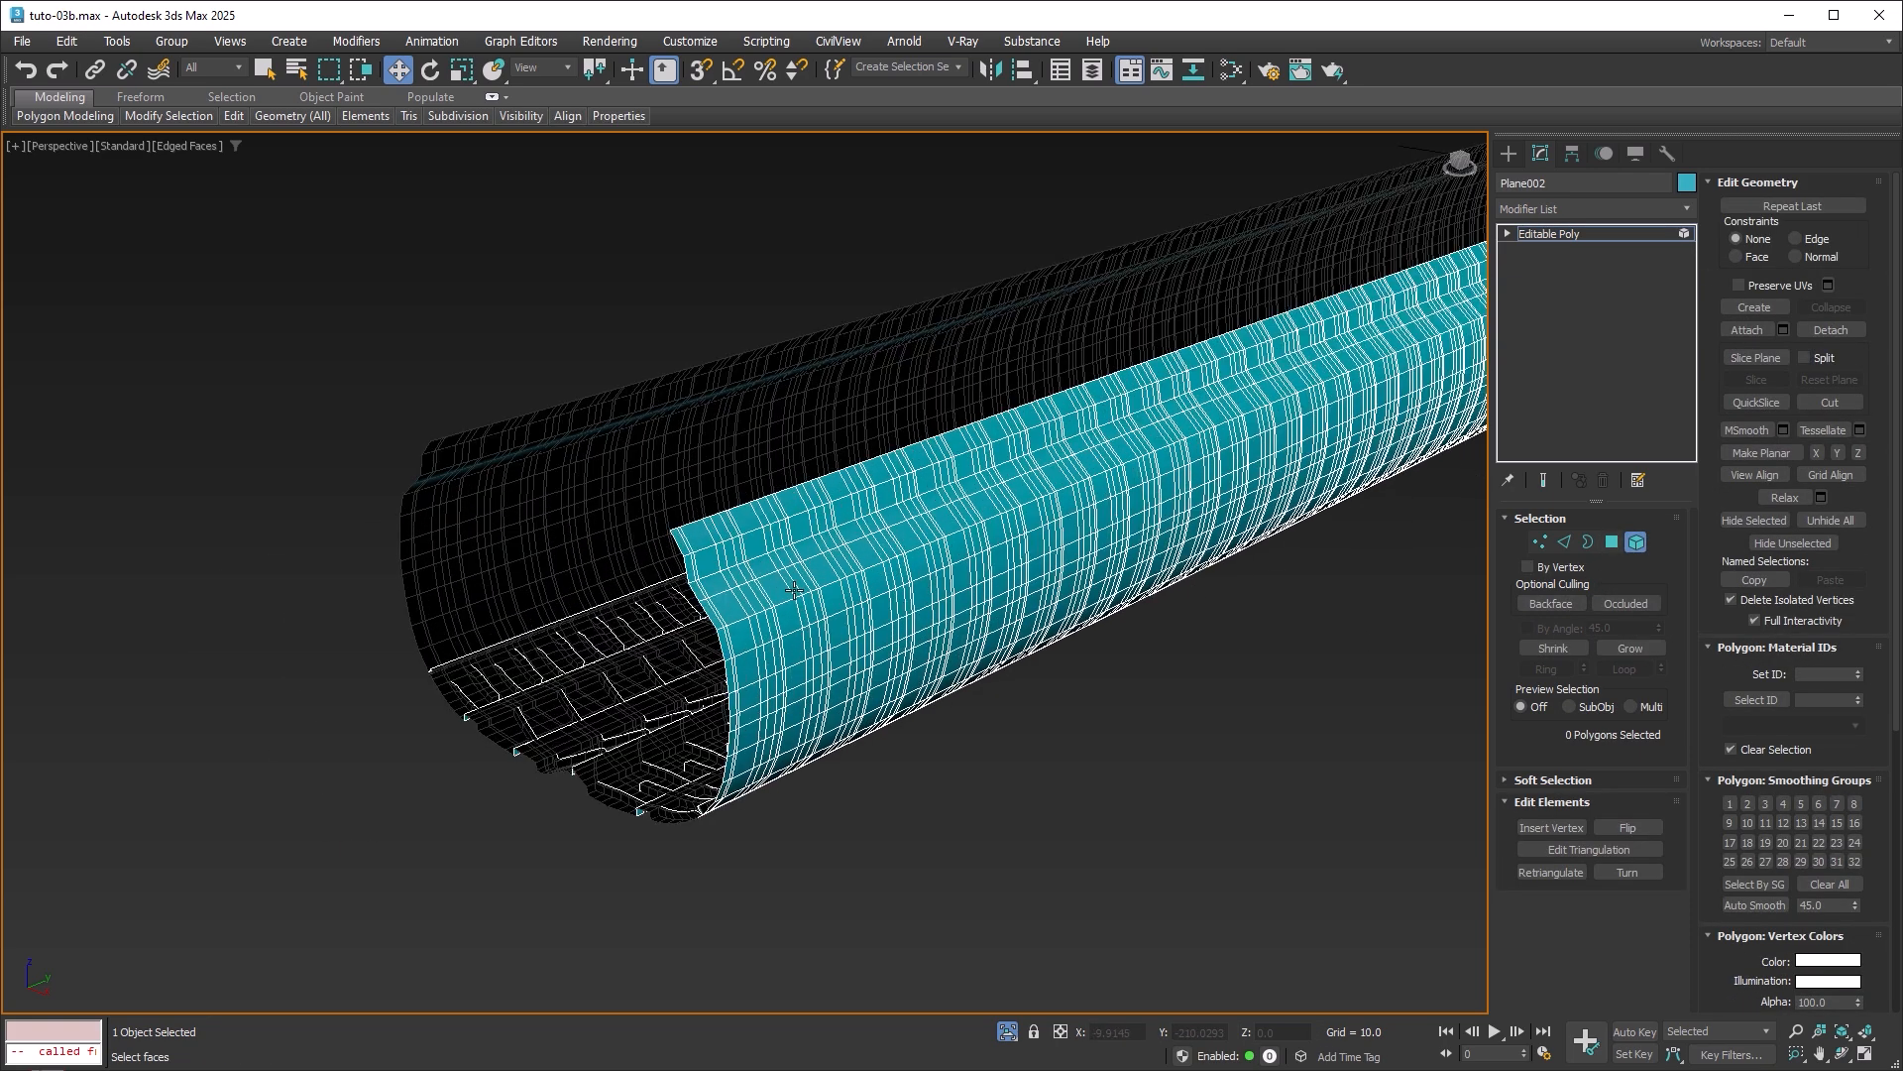
{"action": "left_click", "coordinate": [687, 604]}
{"action": "left_click_drag", "start_coordinate": [687, 604], "coordinate": [757, 578]}
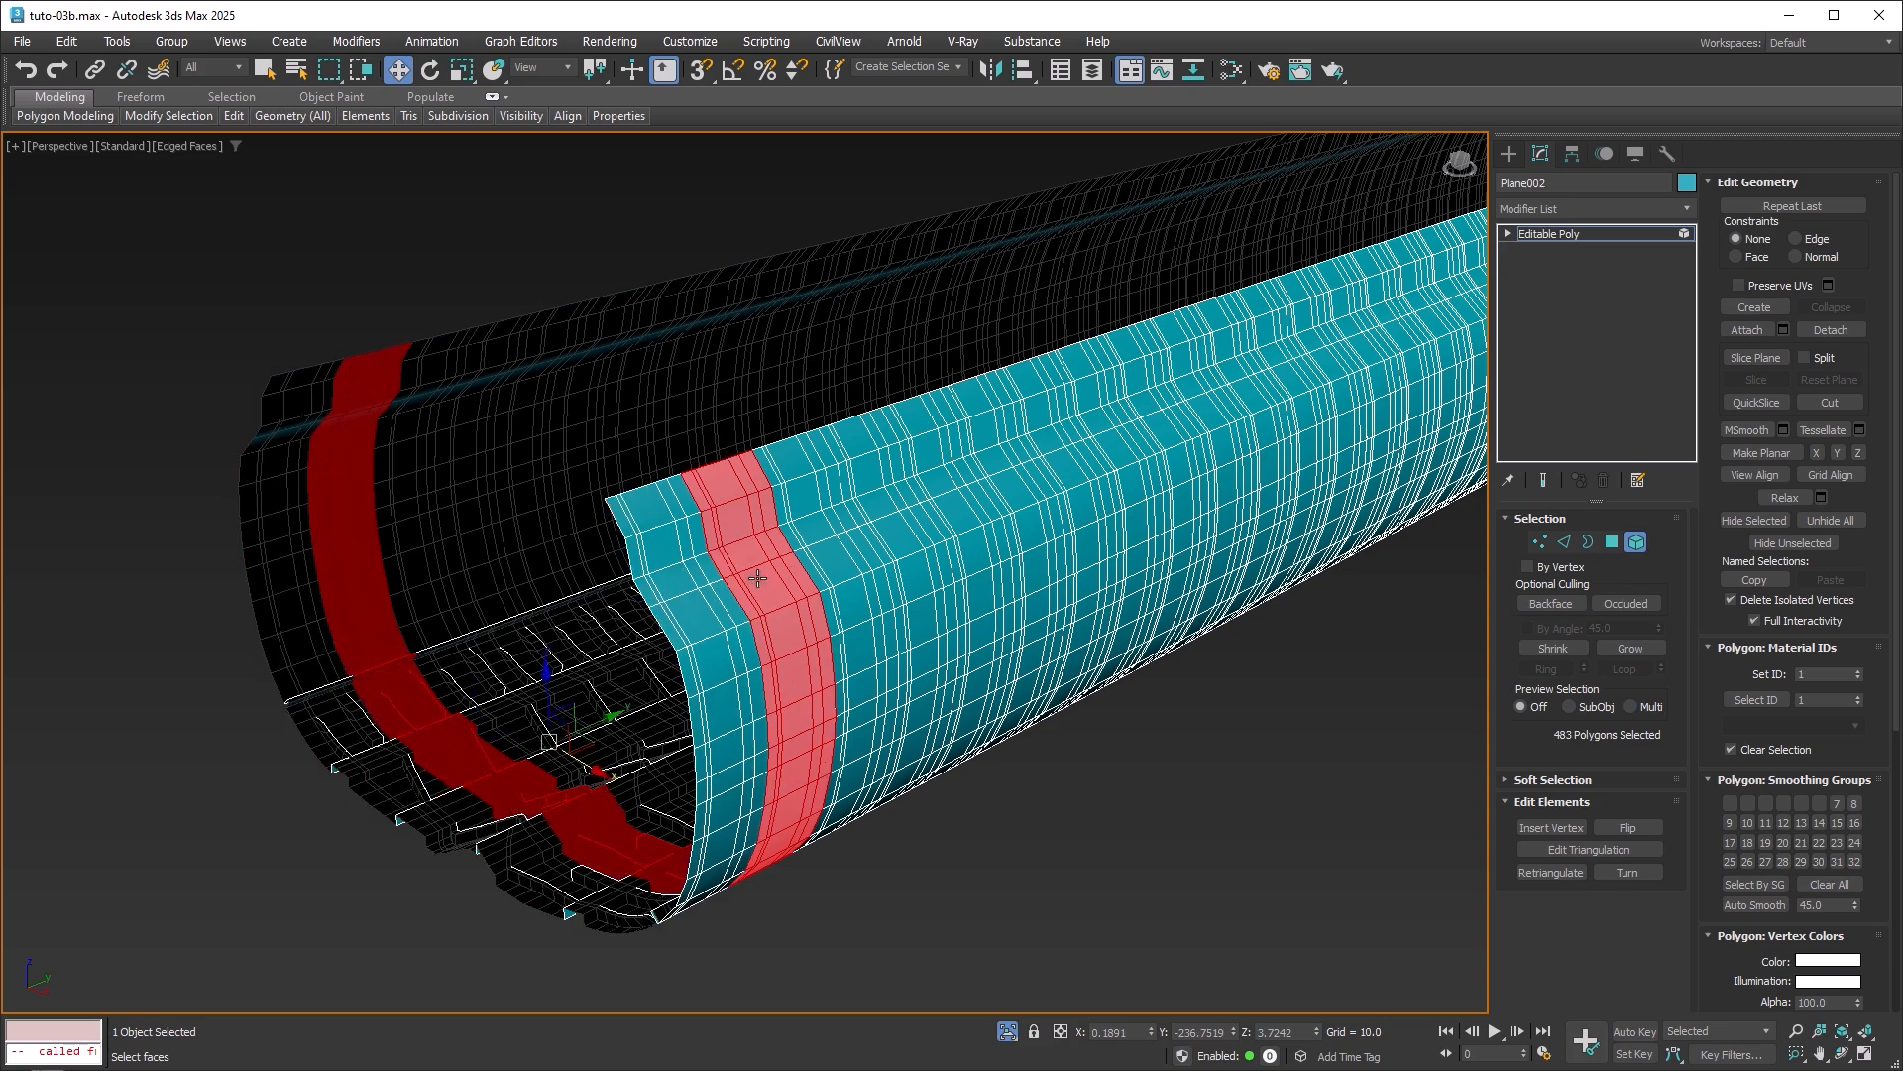
{"action": "scroll", "coordinate": [835, 545], "scroll_direction": "down", "scroll_amount": 4}
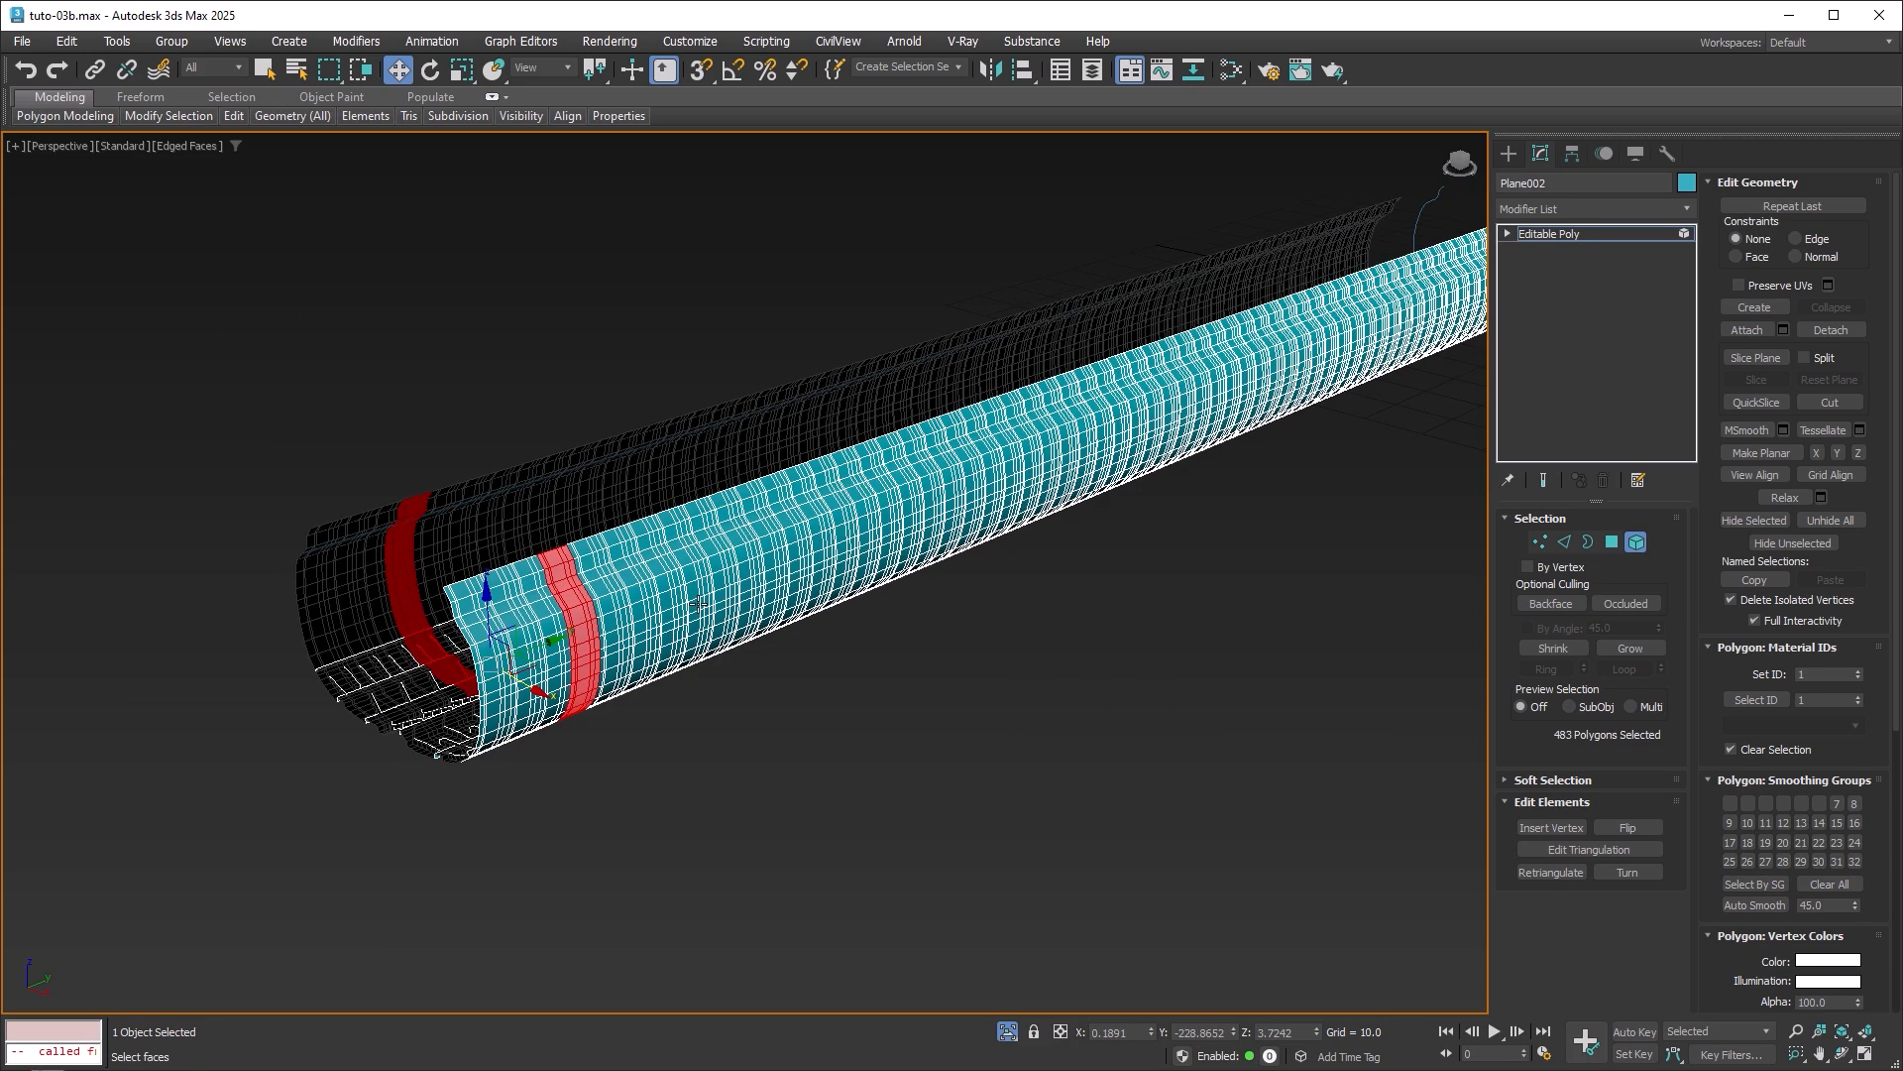
{"action": "scroll", "coordinate": [813, 603], "scroll_direction": "down", "scroll_amount": 5}
{"action": "left_click", "coordinate": [1128, 665]}
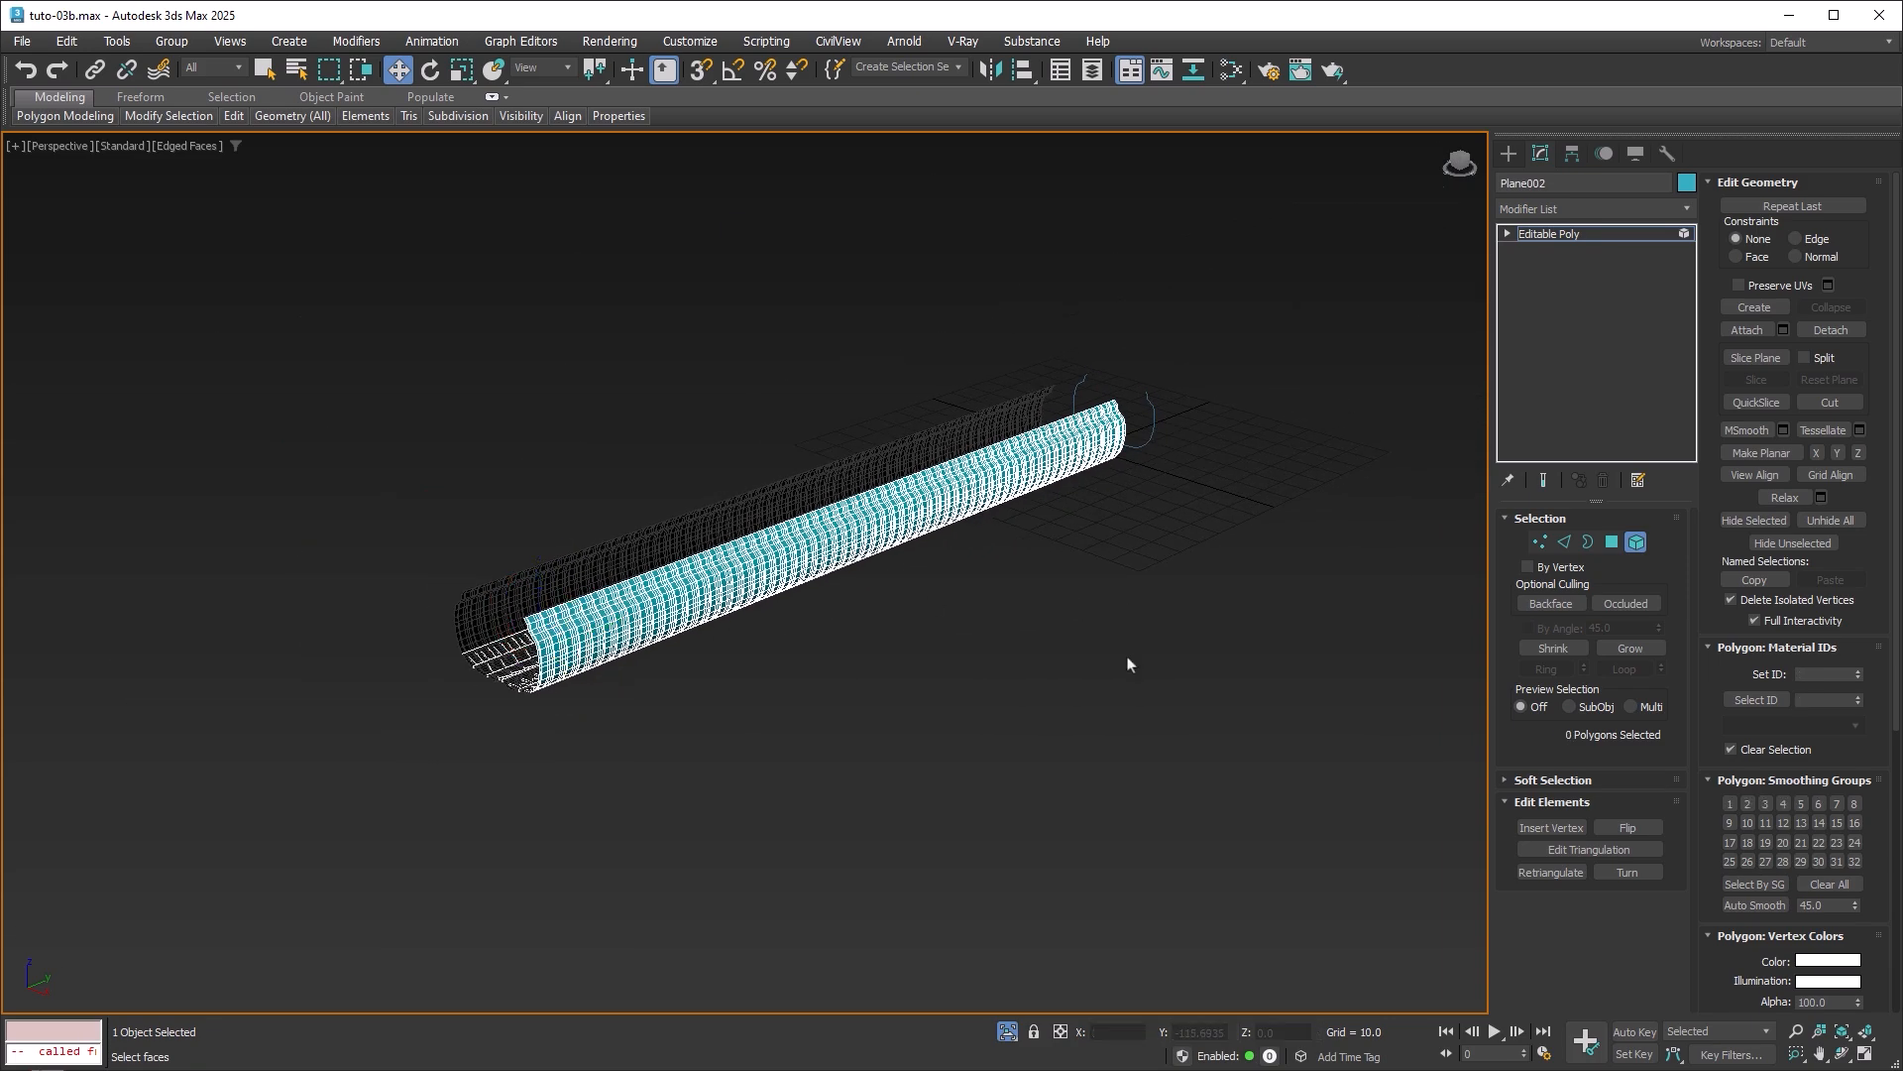
Select all open borders of the arrayed tread strips and convert the selection to edges.
{"action": "left_click", "coordinate": [1588, 542]}
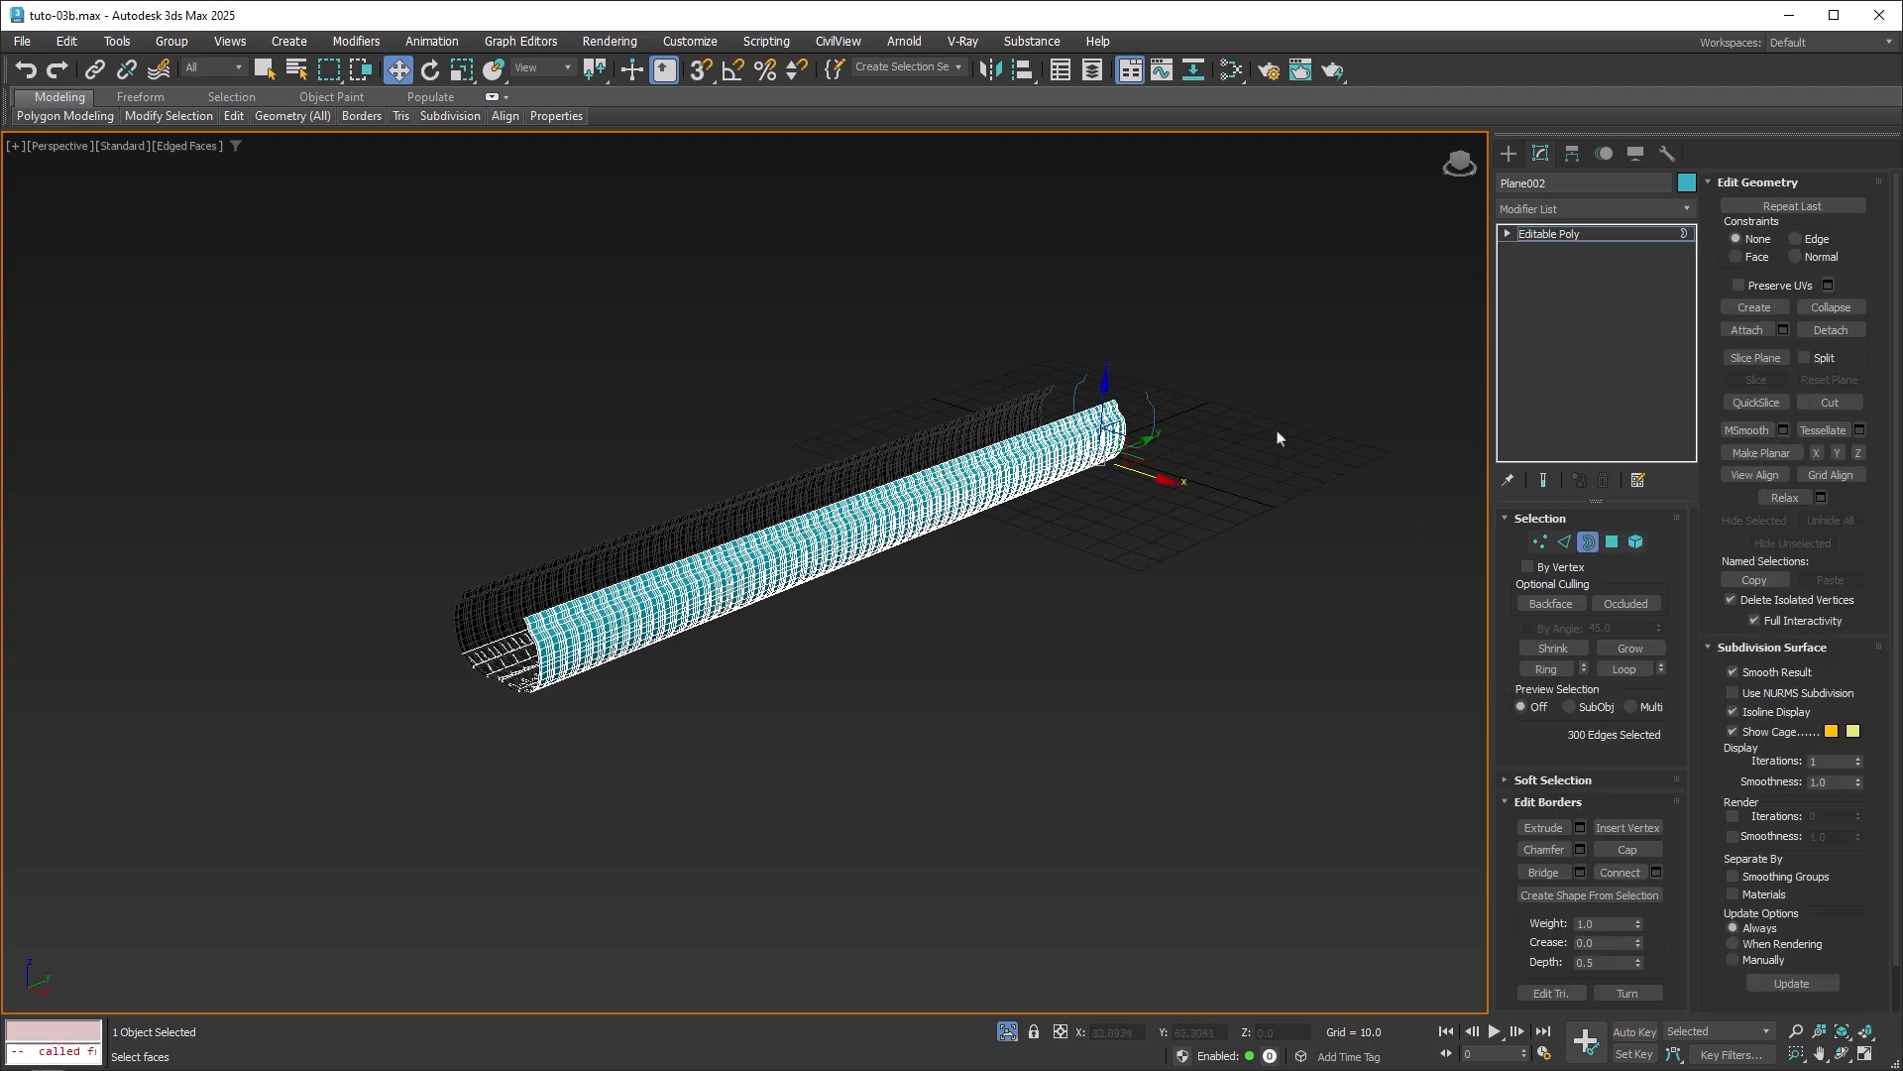
{"action": "left_click_drag", "start_coordinate": [424, 755], "coordinate": [424, 754]}
{"action": "scroll", "coordinate": [553, 671], "scroll_direction": "up", "scroll_amount": 6}
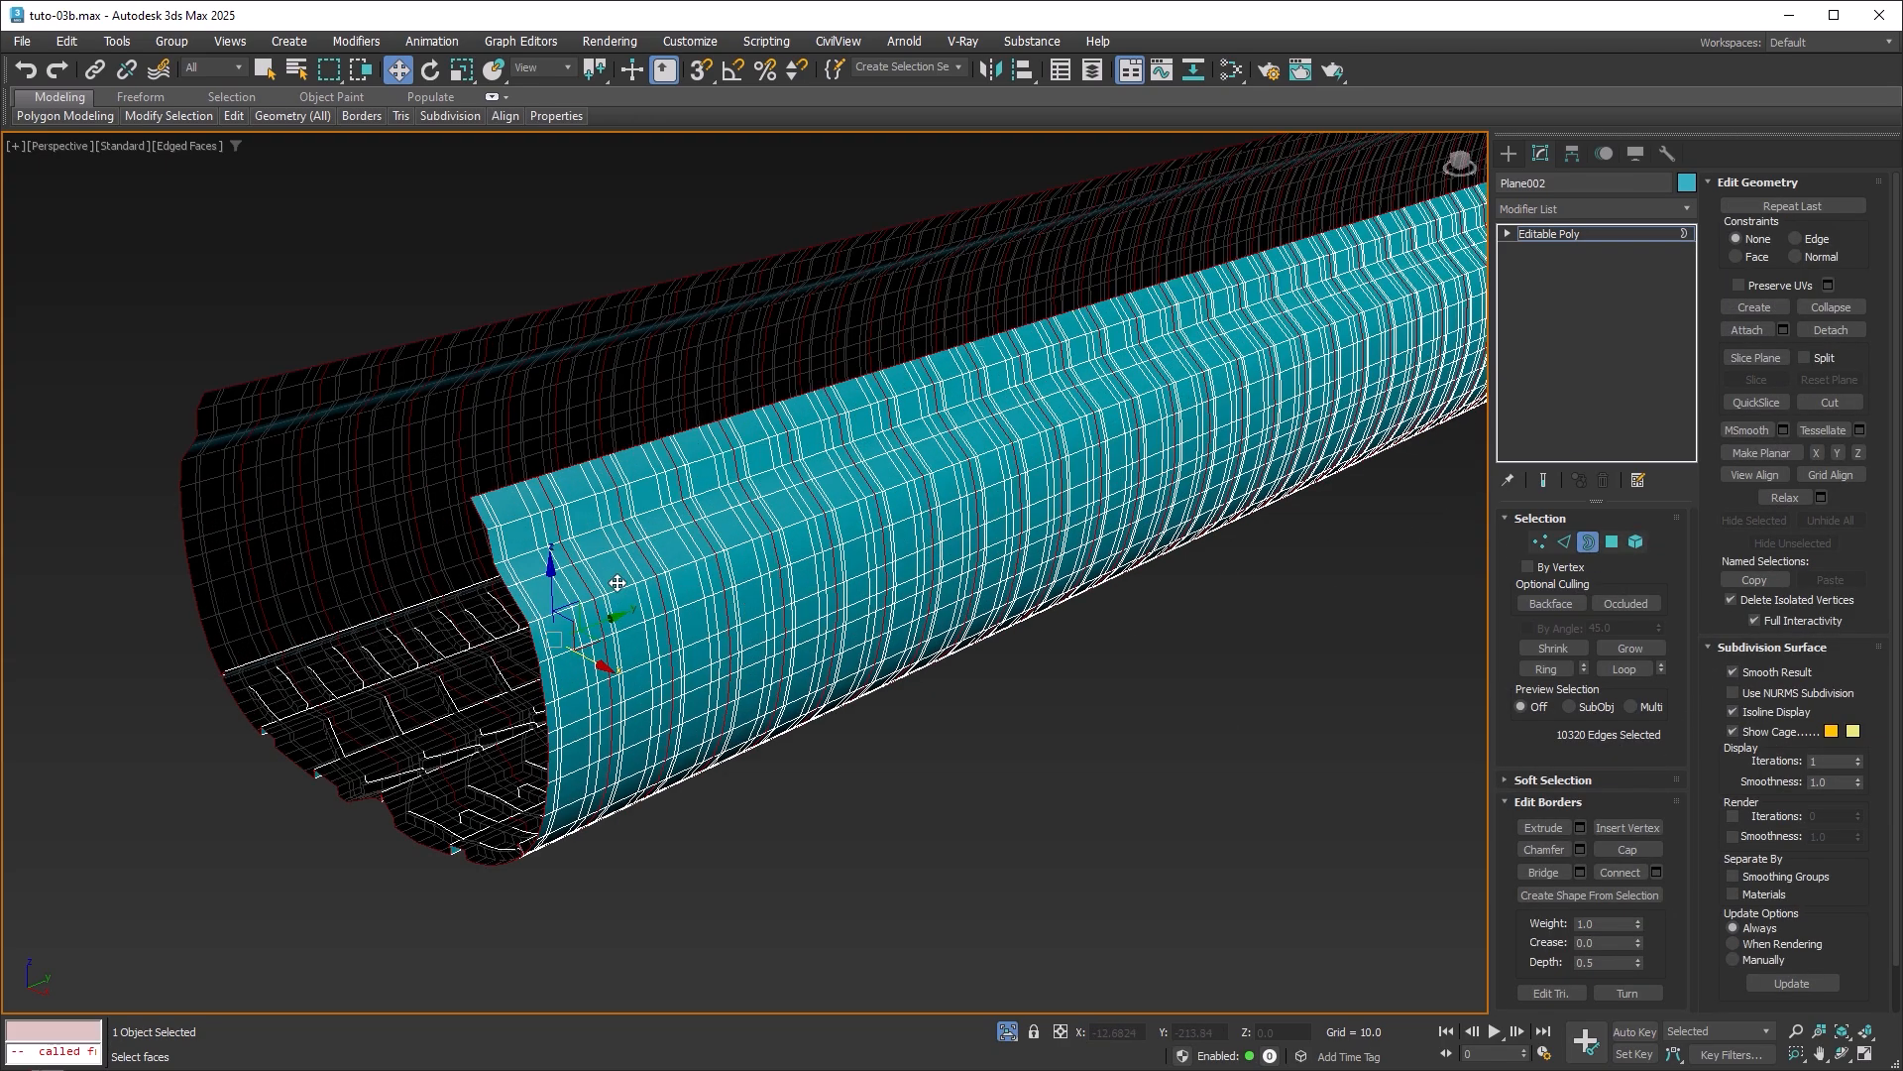
{"action": "scroll", "coordinate": [862, 644], "scroll_direction": "down", "scroll_amount": 3}
{"action": "scroll", "coordinate": [783, 614], "scroll_direction": "up", "scroll_amount": 8}
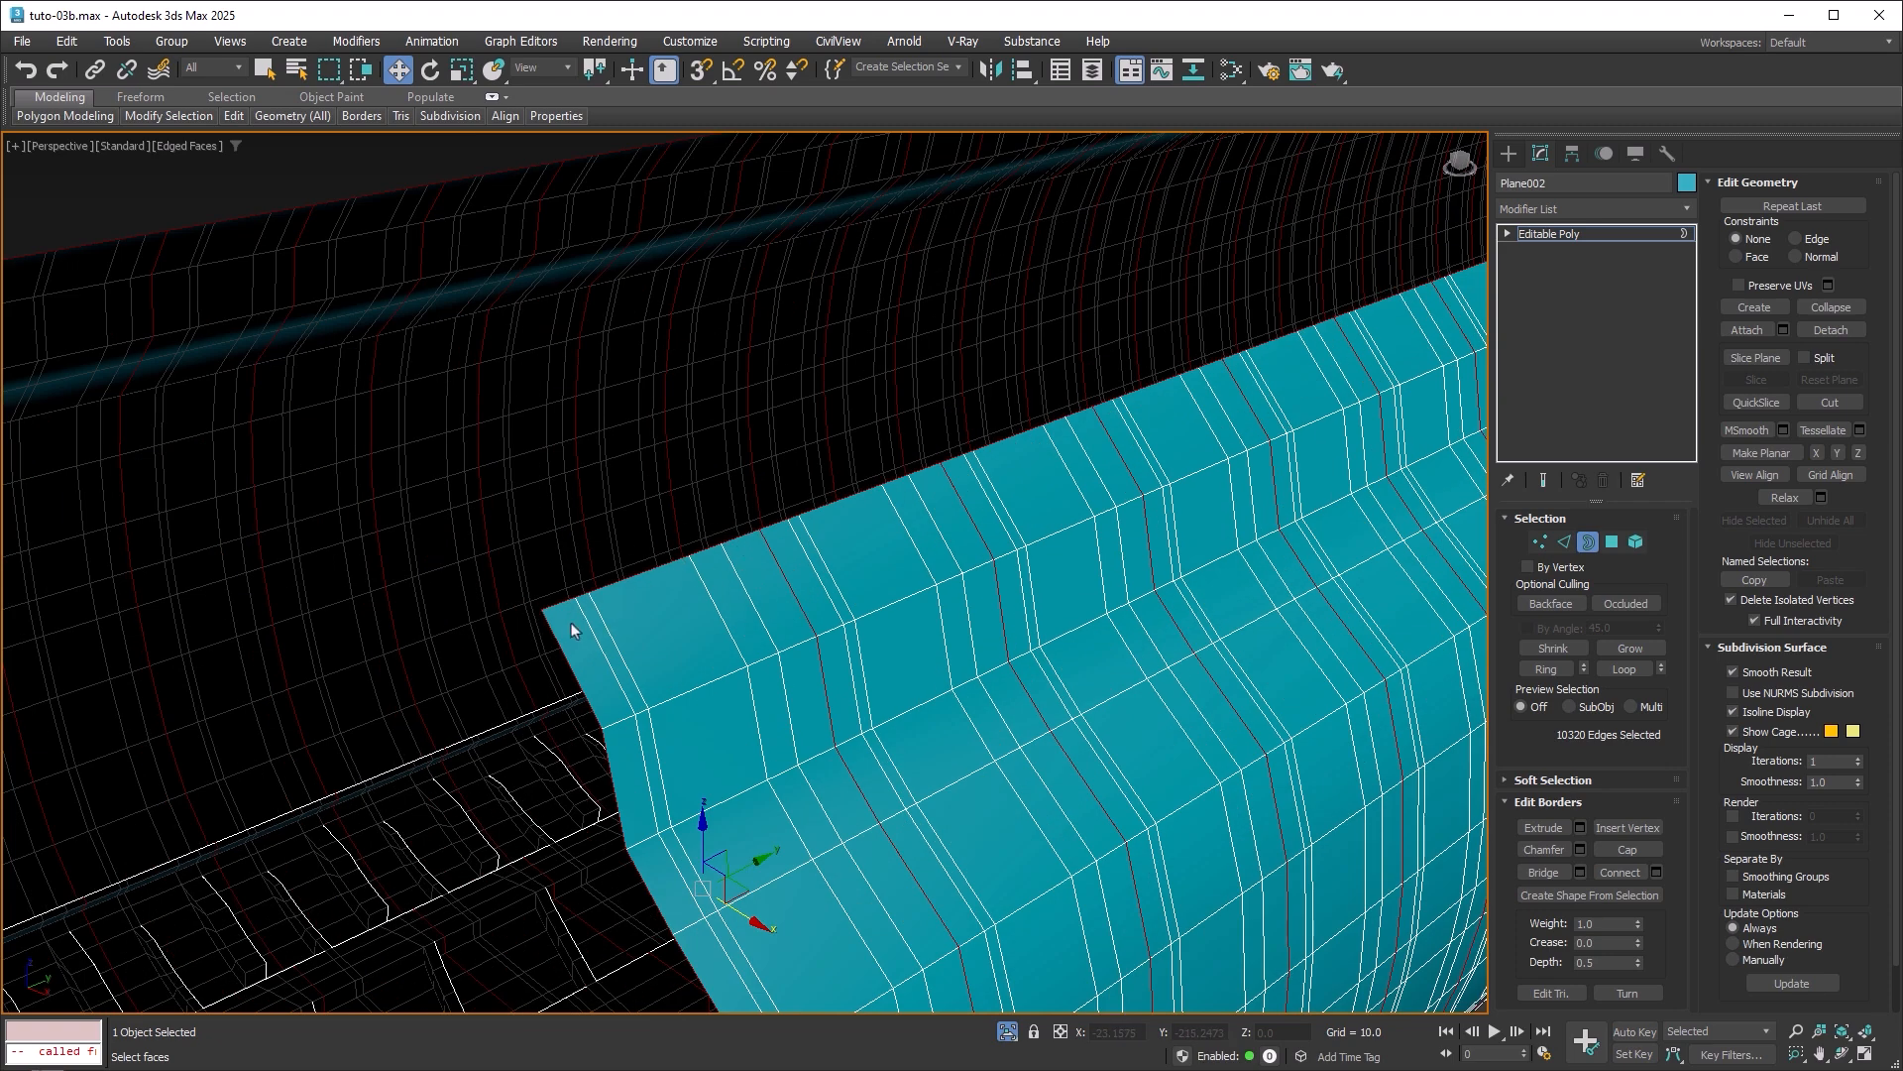
{"action": "left_click", "coordinate": [1565, 542]}
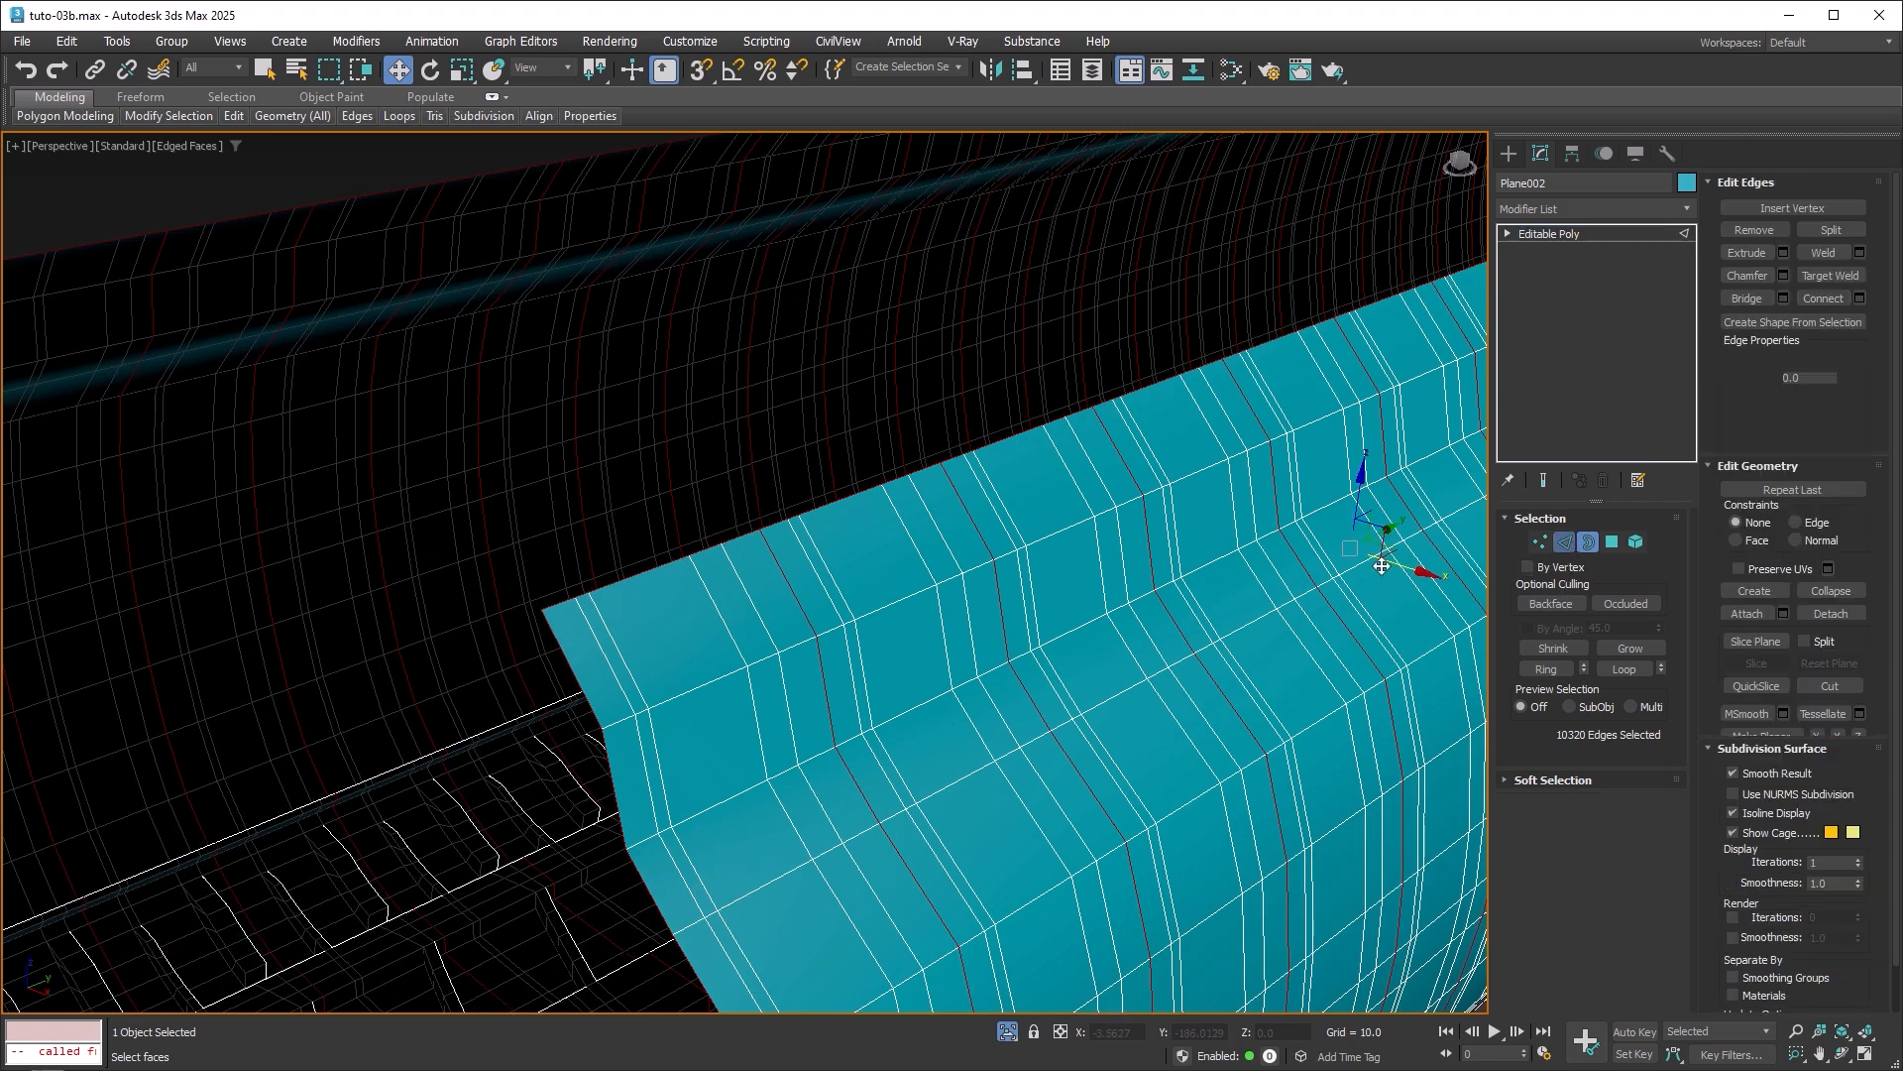
In a maximized Front view, remove the outer rim edges at both ends of the profile from the edge selection.
{"action": "middle_click_drag", "start_coordinate": [1239, 597], "coordinate": [1154, 563]}
{"action": "key", "text": "alt+w"}
{"action": "key", "text": "alt+w"}
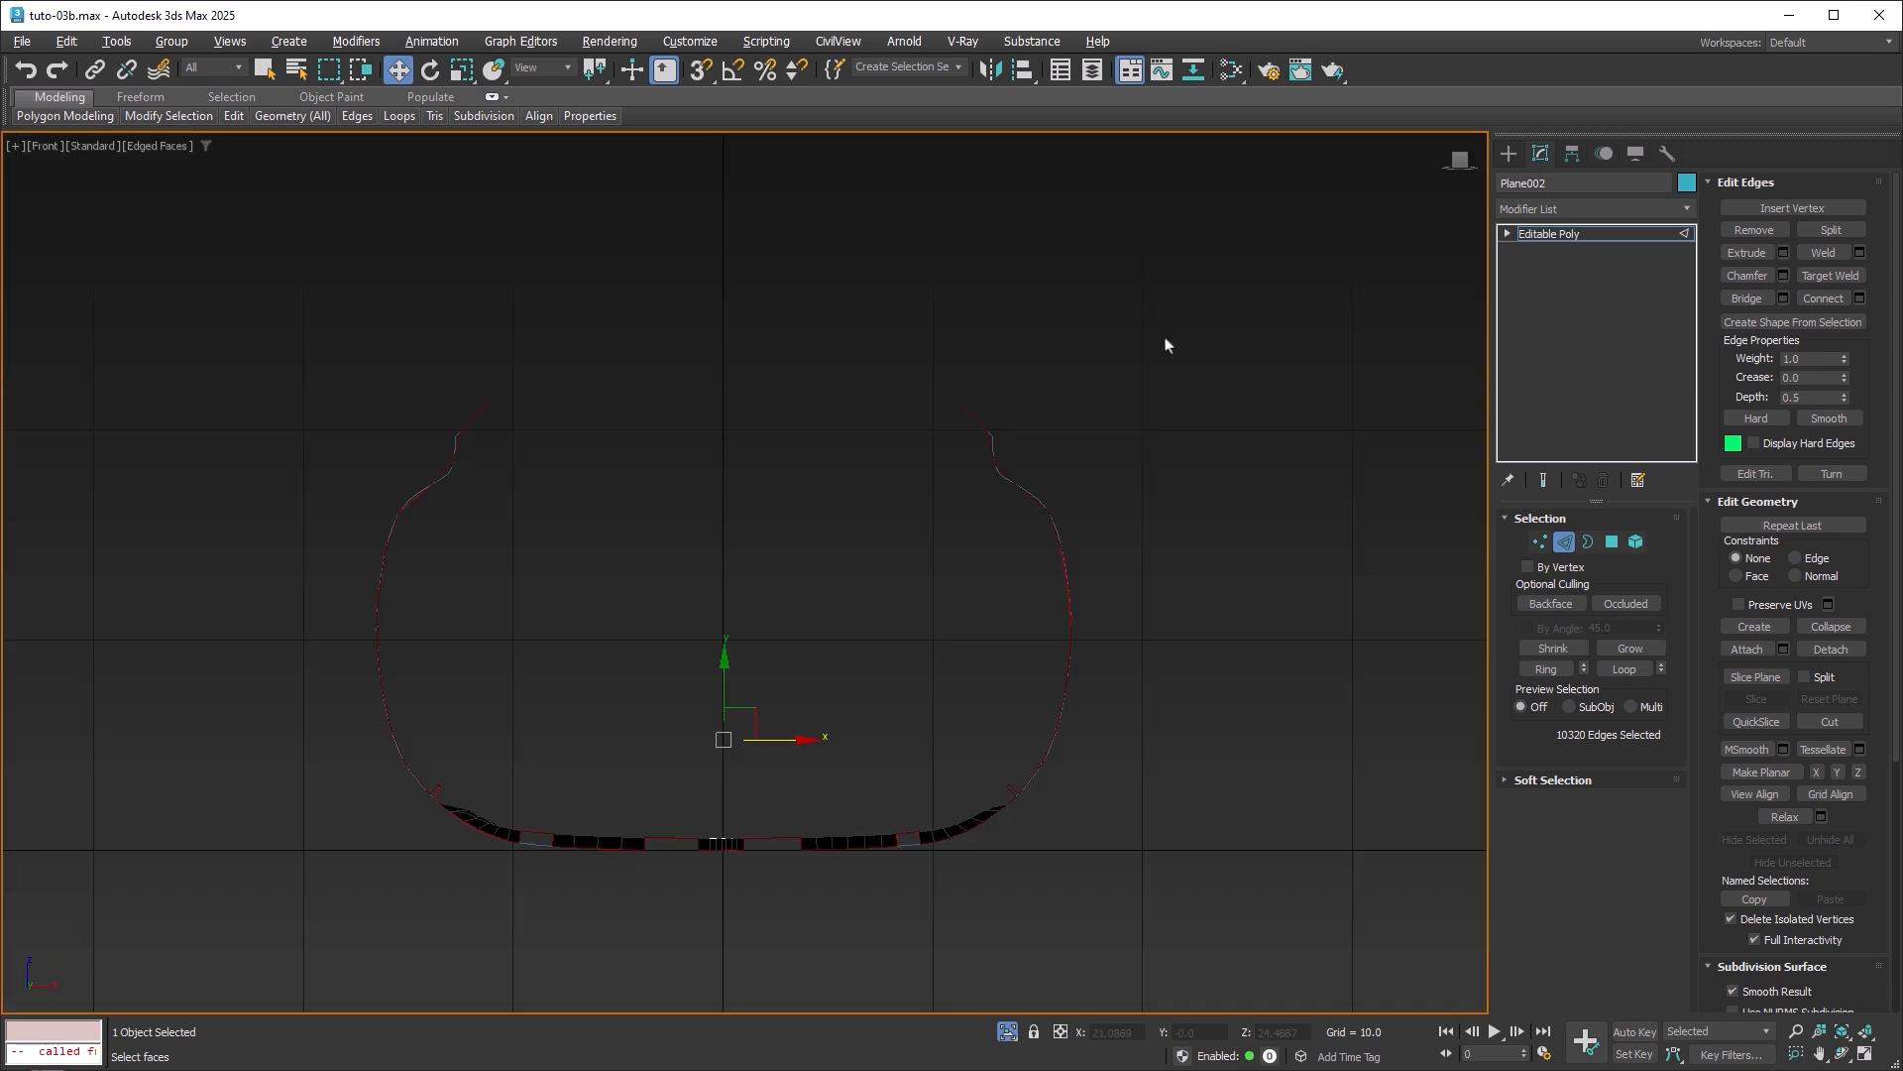
{"action": "scroll", "coordinate": [938, 428], "scroll_direction": "up", "scroll_amount": 2}
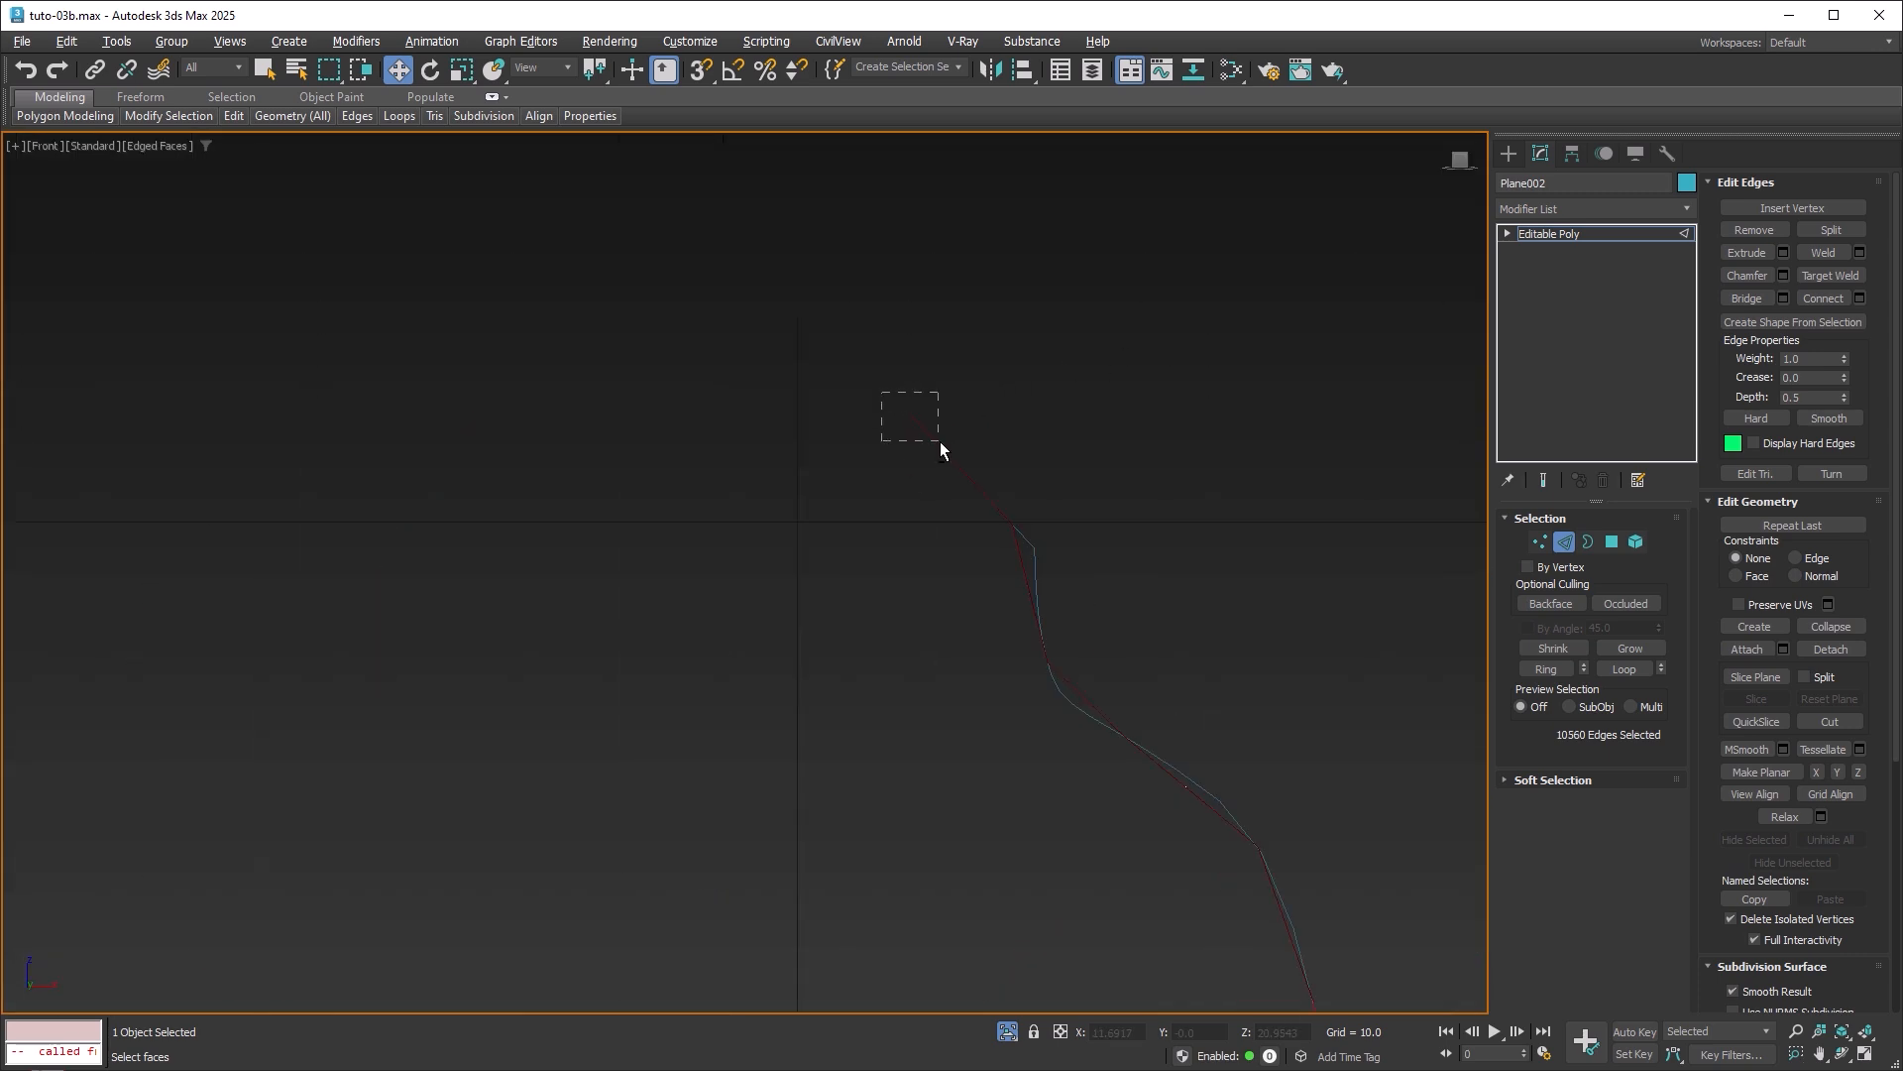
{"action": "left_click_drag", "start_coordinate": [940, 442], "coordinate": [940, 442], "text": "alt"}
{"action": "middle_click_drag", "start_coordinate": [733, 478], "coordinate": [1171, 515]}
{"action": "scroll", "coordinate": [1158, 518], "scroll_direction": "down", "scroll_amount": 3}
{"action": "scroll", "coordinate": [574, 508], "scroll_direction": "up", "scroll_amount": 3}
In a maximized Top view, deselect the open edges across the upper end of the arrayed tread.
{"action": "key", "text": "alt+w"}
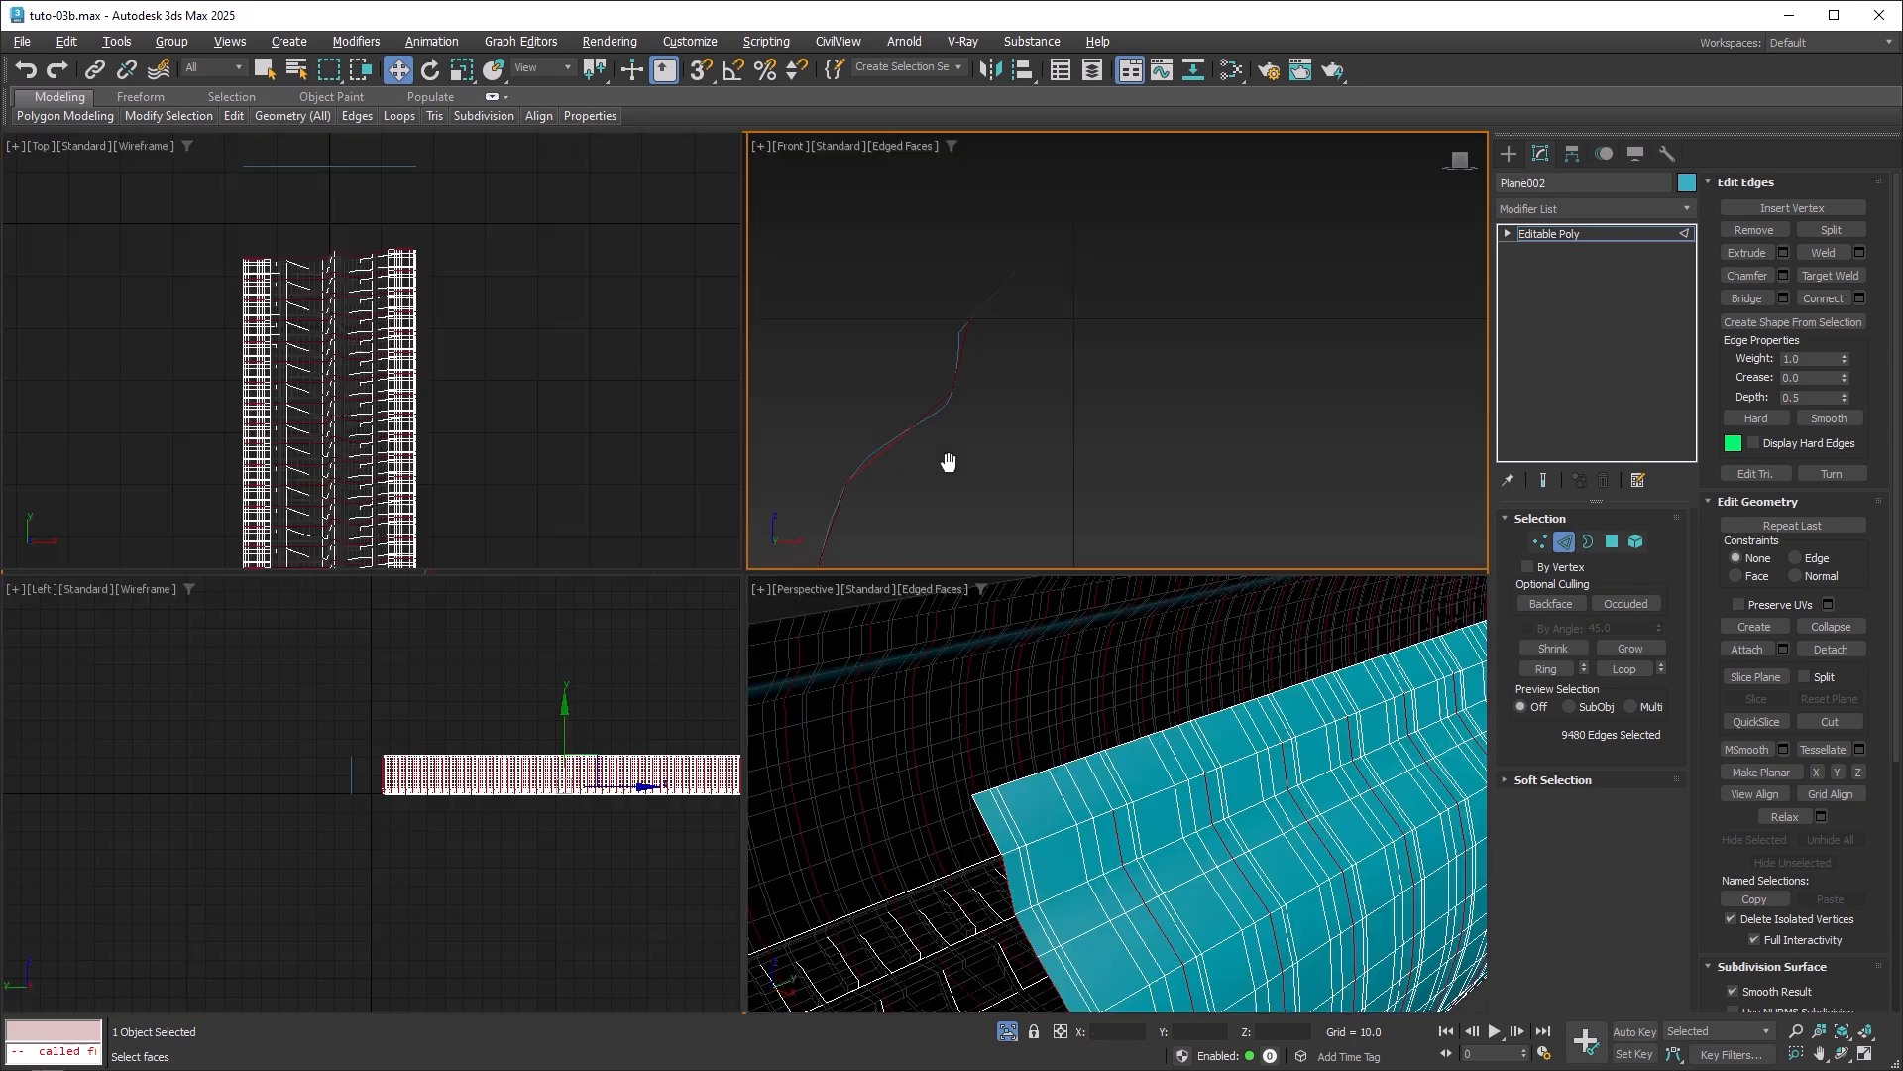
{"action": "key", "text": "alt+w"}
{"action": "scroll", "coordinate": [598, 420], "scroll_direction": "up", "scroll_amount": 4}
{"action": "middle_click_drag", "start_coordinate": [602, 389], "coordinate": [671, 454]}
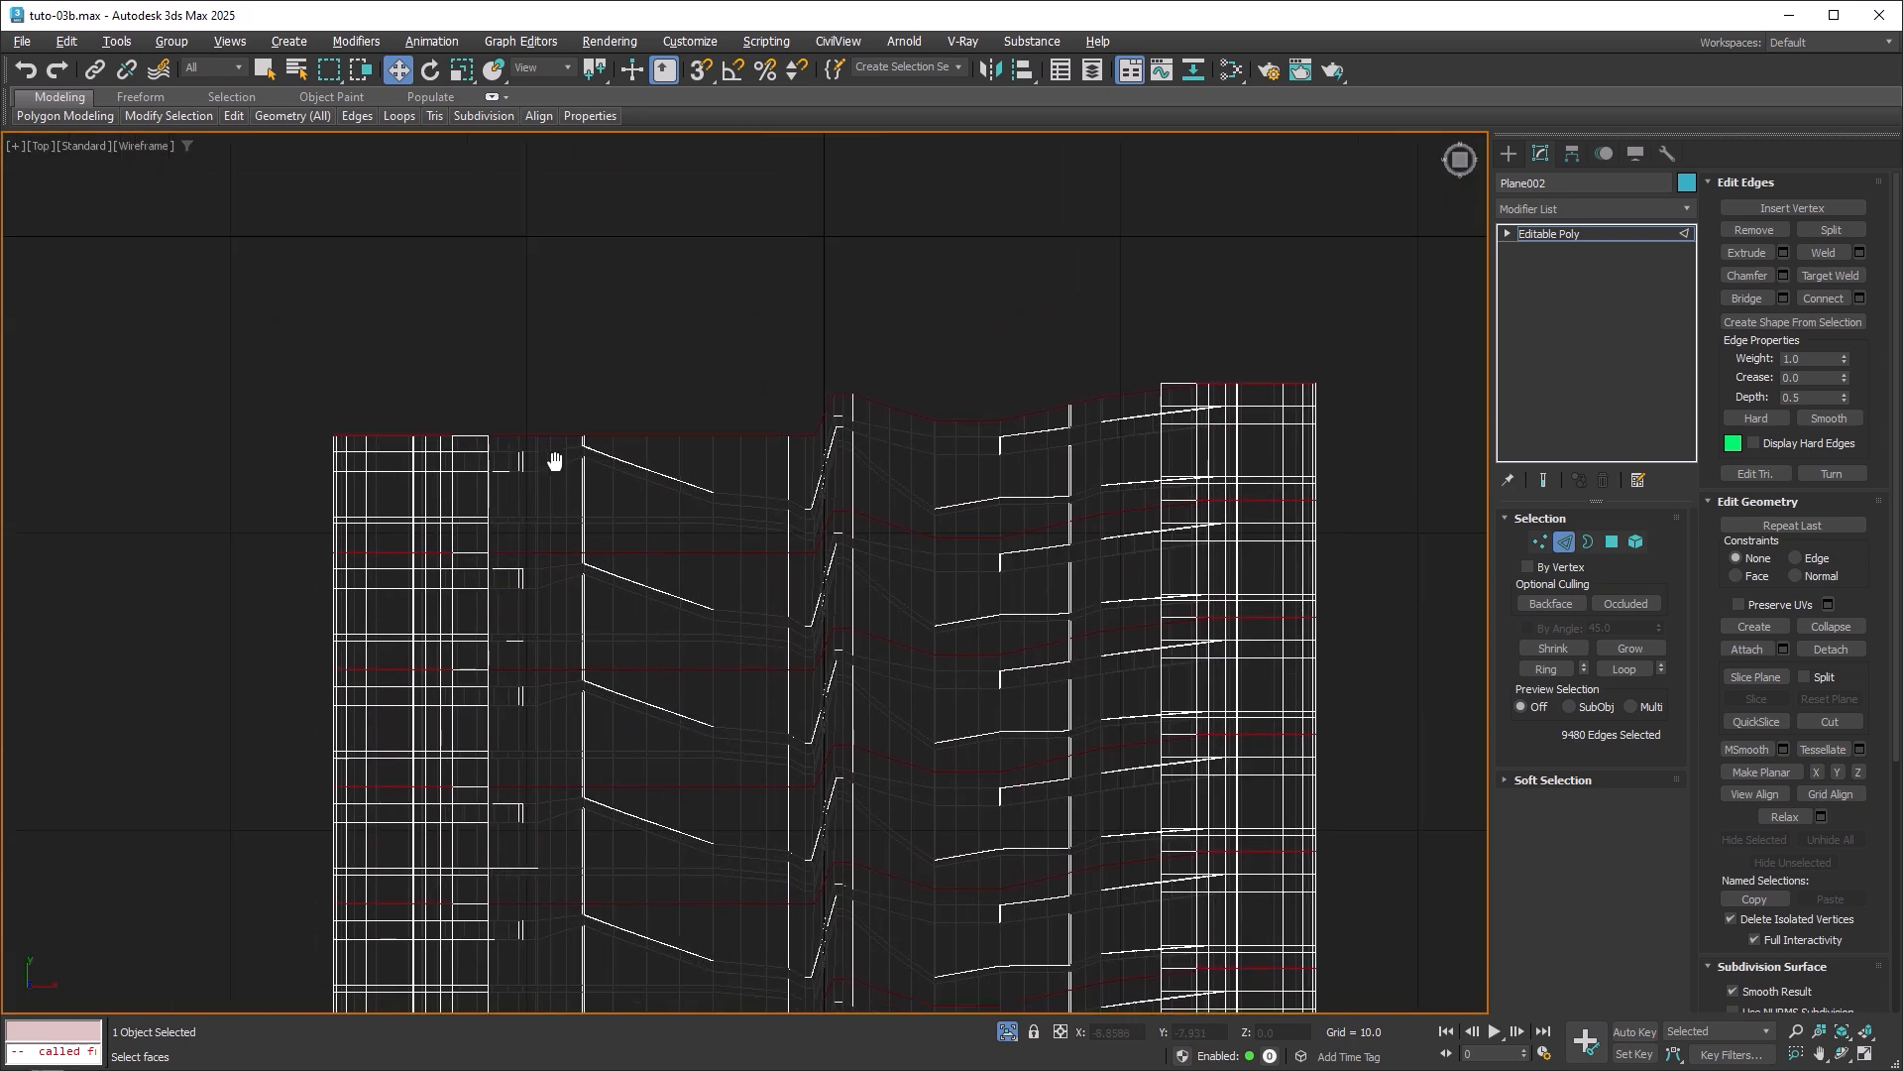
{"action": "scroll", "coordinate": [498, 470], "scroll_direction": "up", "scroll_amount": 2}
{"action": "left_click_drag", "start_coordinate": [60, 354], "coordinate": [781, 443]}
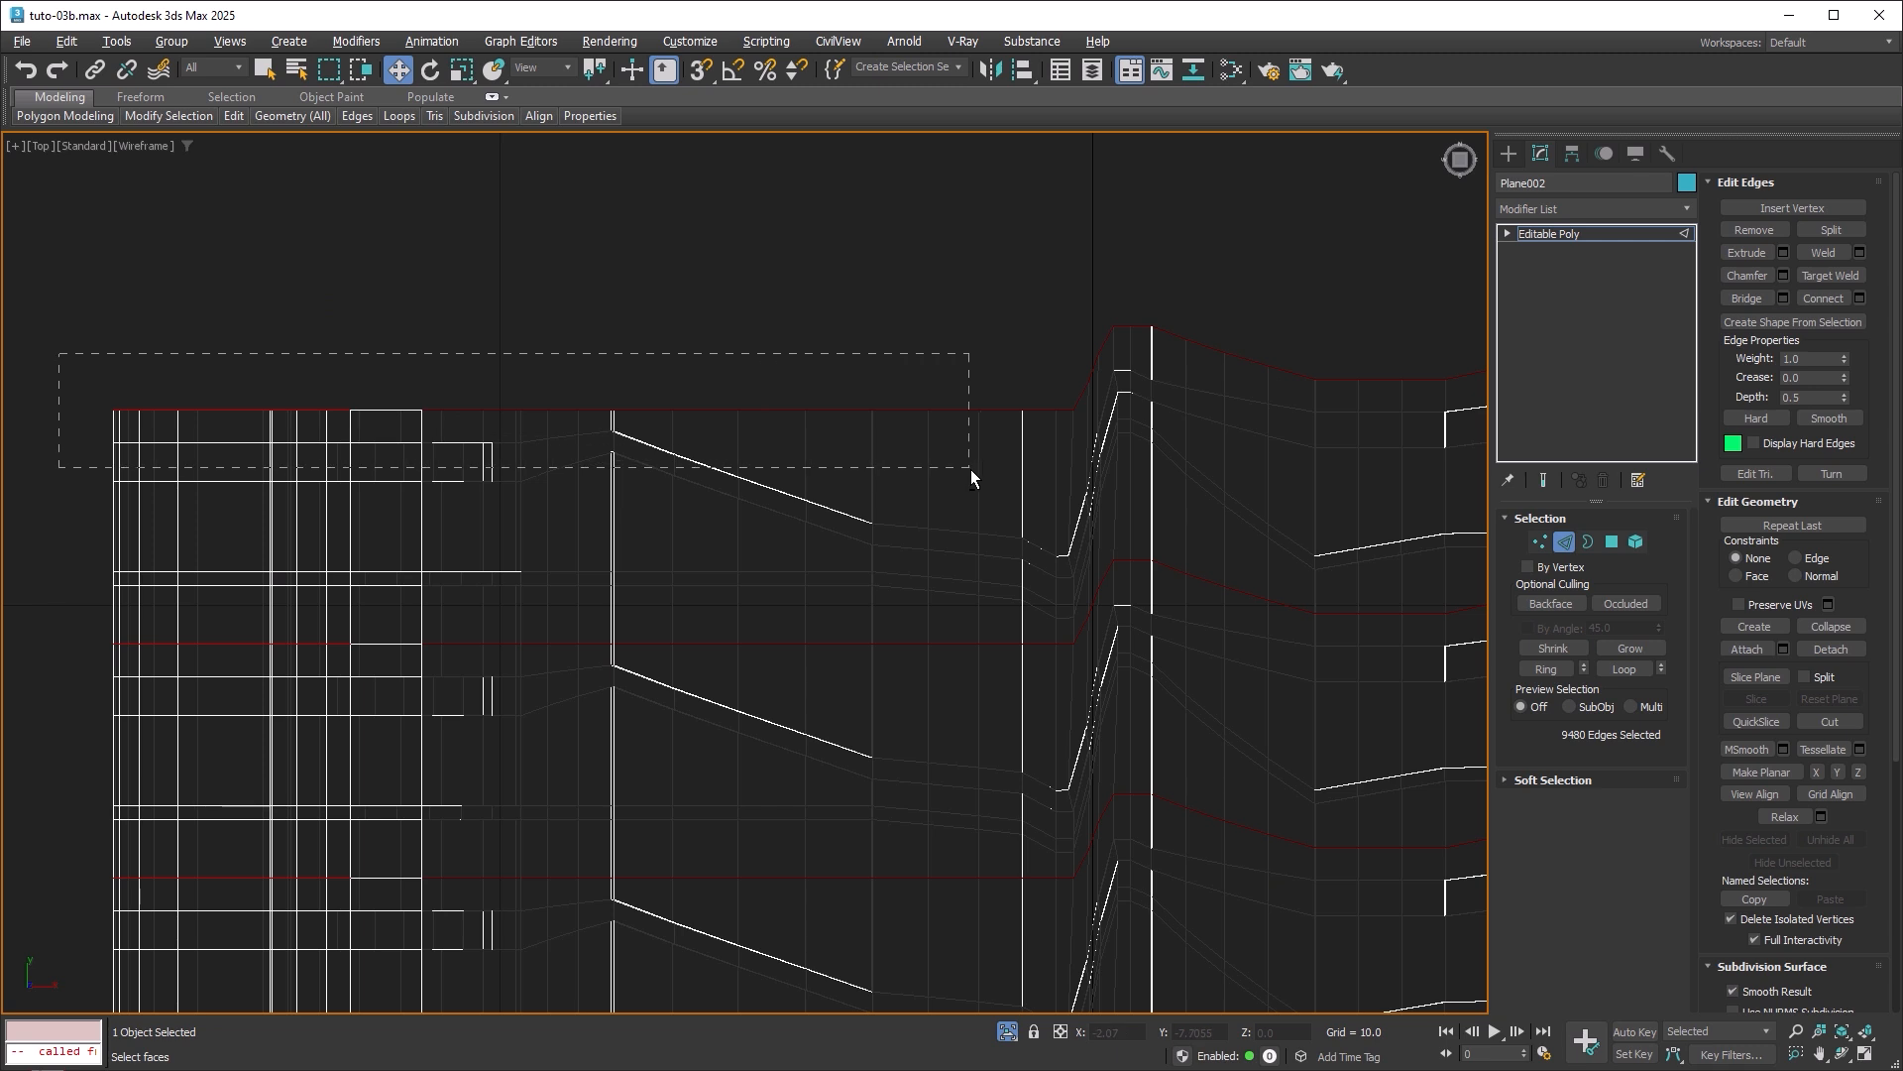
{"action": "left_click_drag", "start_coordinate": [972, 468], "coordinate": [973, 468], "text": "alt"}
{"action": "middle_click_drag", "start_coordinate": [1207, 479], "coordinate": [732, 541]}
{"action": "left_click_drag", "start_coordinate": [837, 456], "coordinate": [837, 456], "text": "alt"}
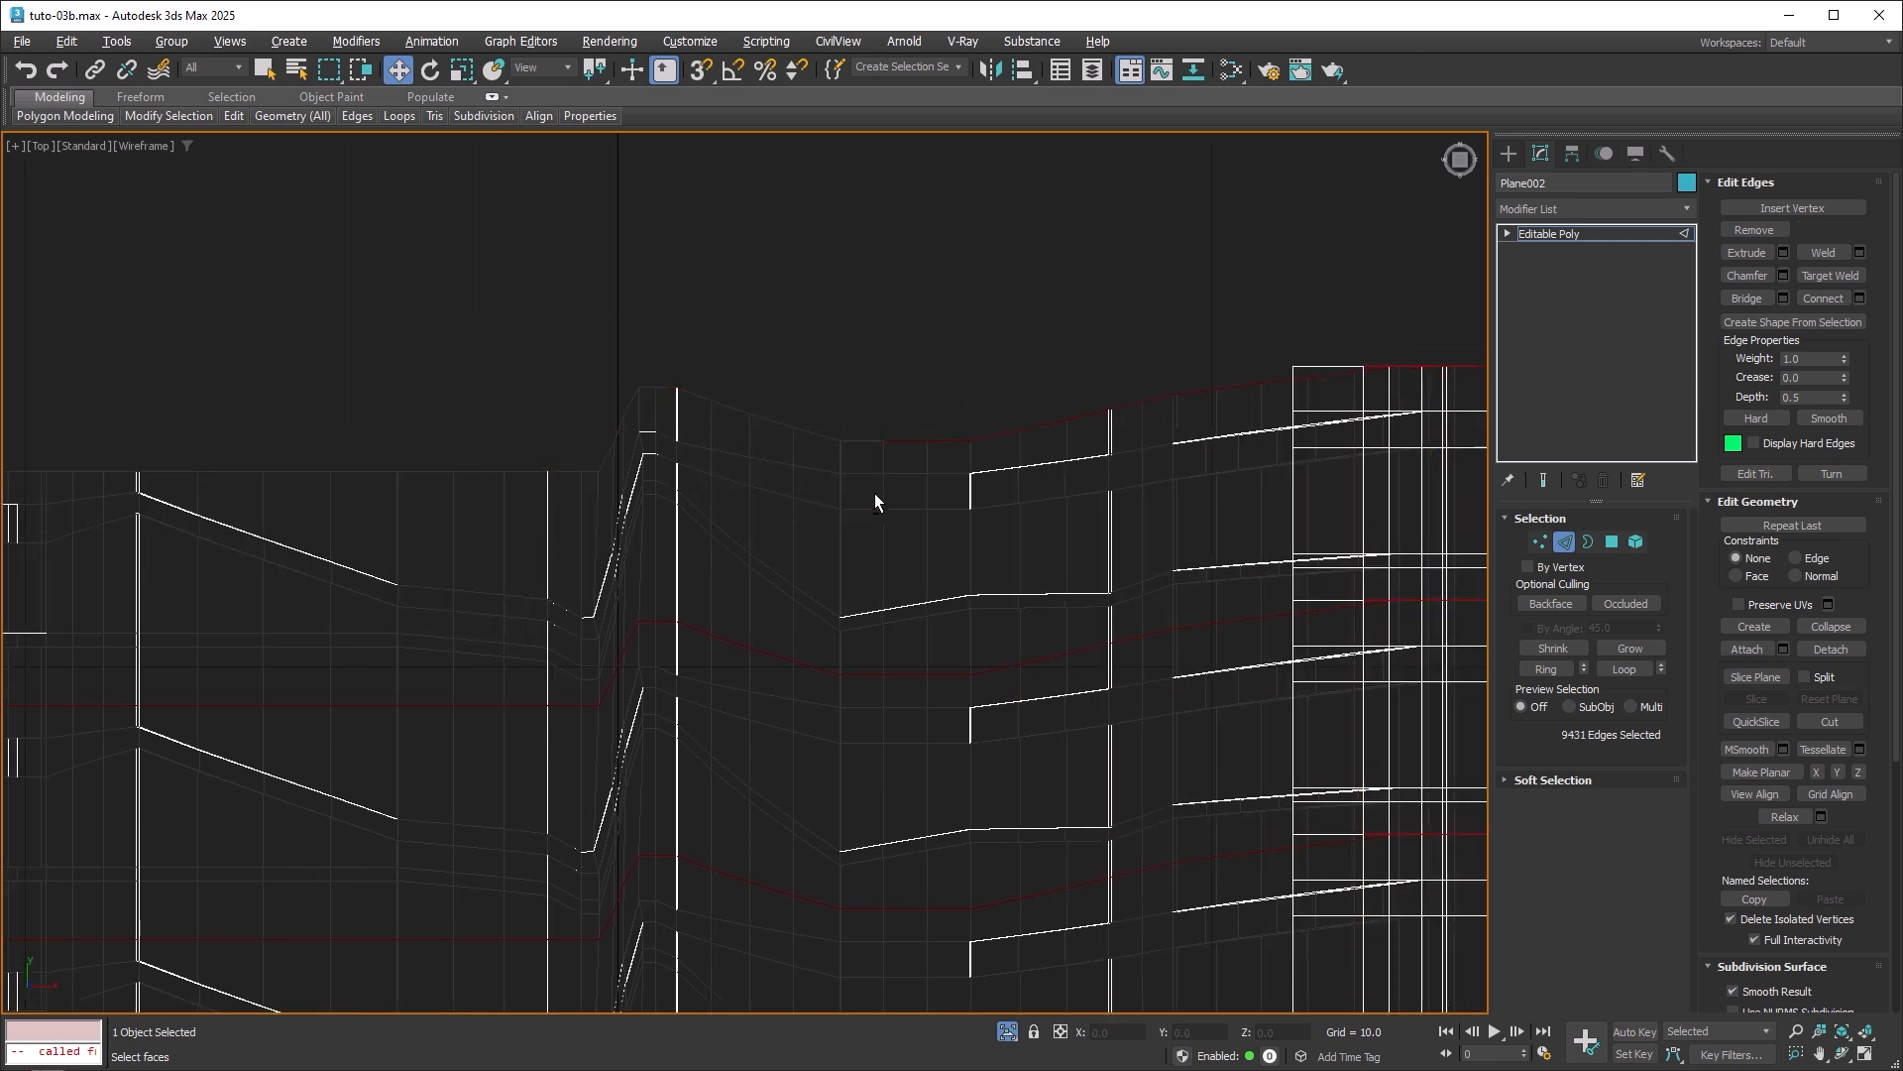
{"action": "middle_click_drag", "start_coordinate": [996, 452], "coordinate": [427, 437]}
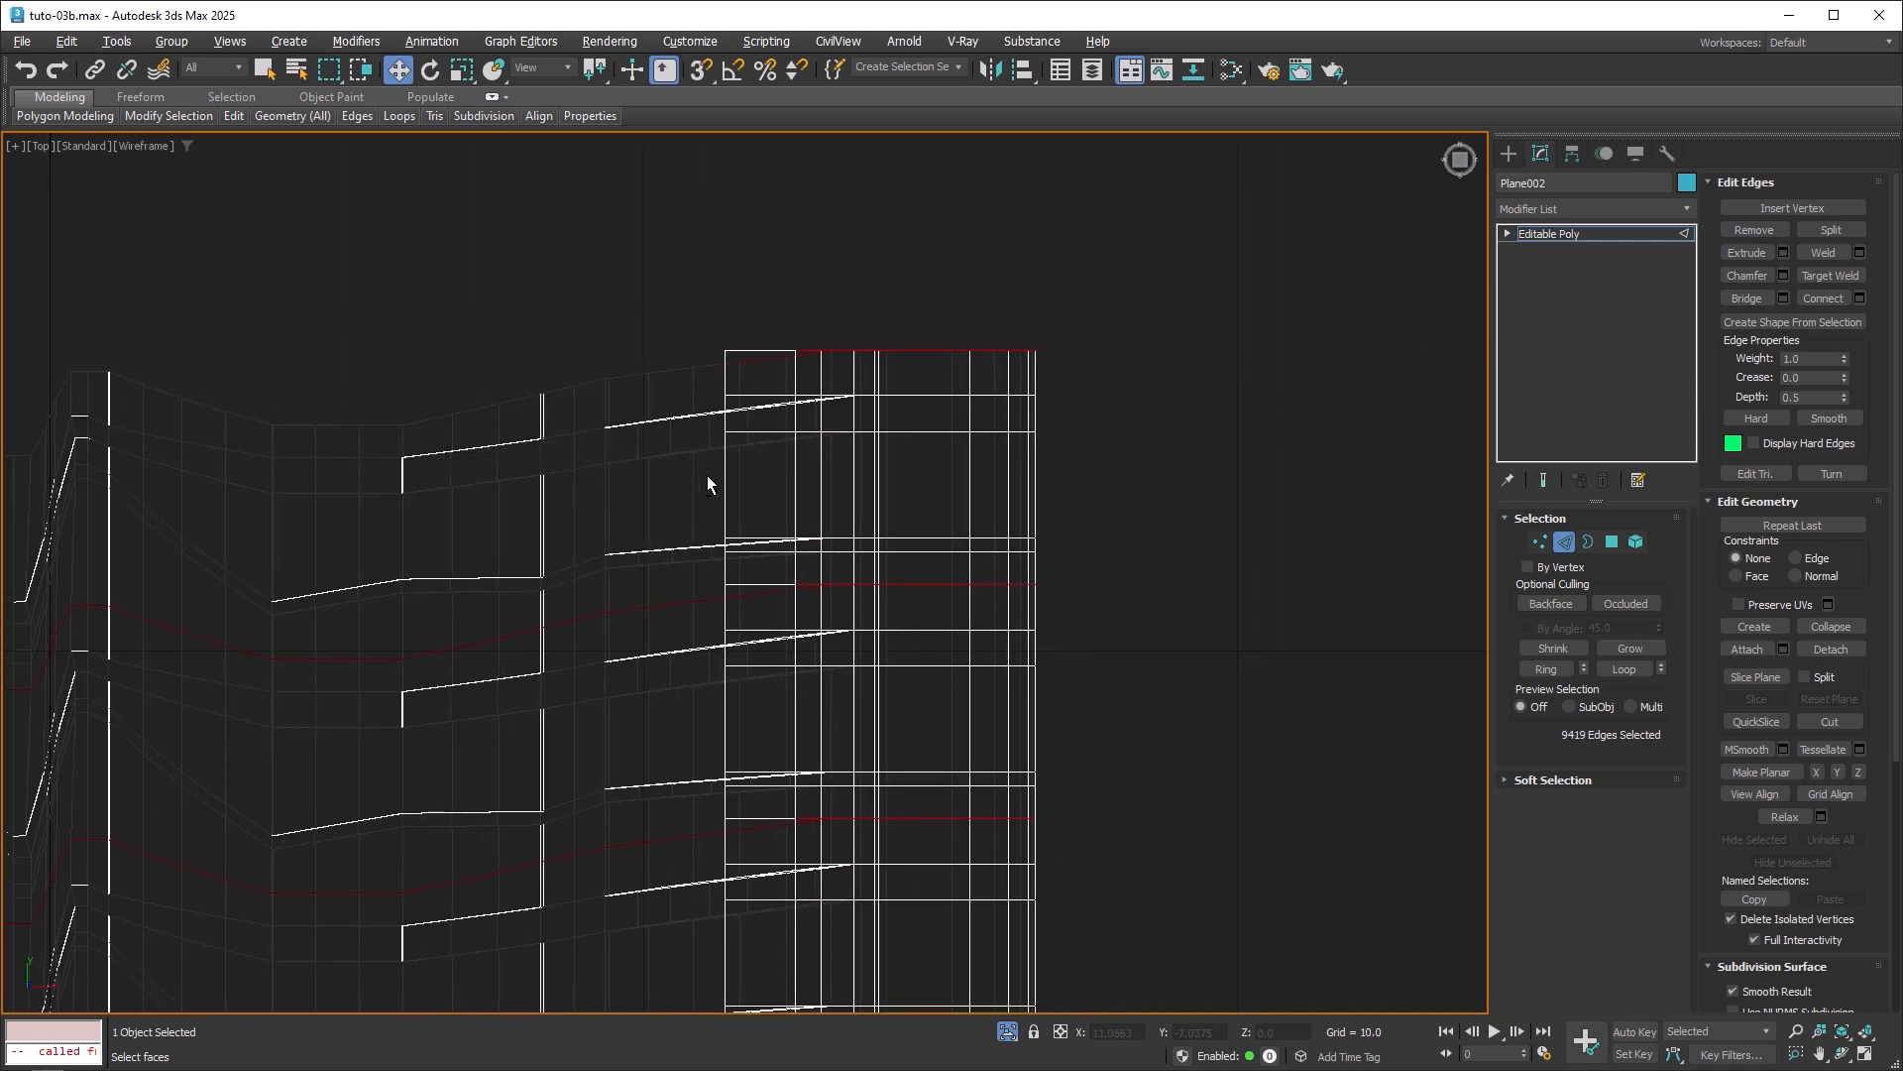
{"action": "left_click_drag", "start_coordinate": [1072, 406], "coordinate": [1073, 406], "text": "alt"}
Deselect the open edges across the lower end of the arrayed tread, leaving only the seams between strips selected.
{"action": "scroll", "coordinate": [1045, 404], "scroll_direction": "down", "scroll_amount": 8}
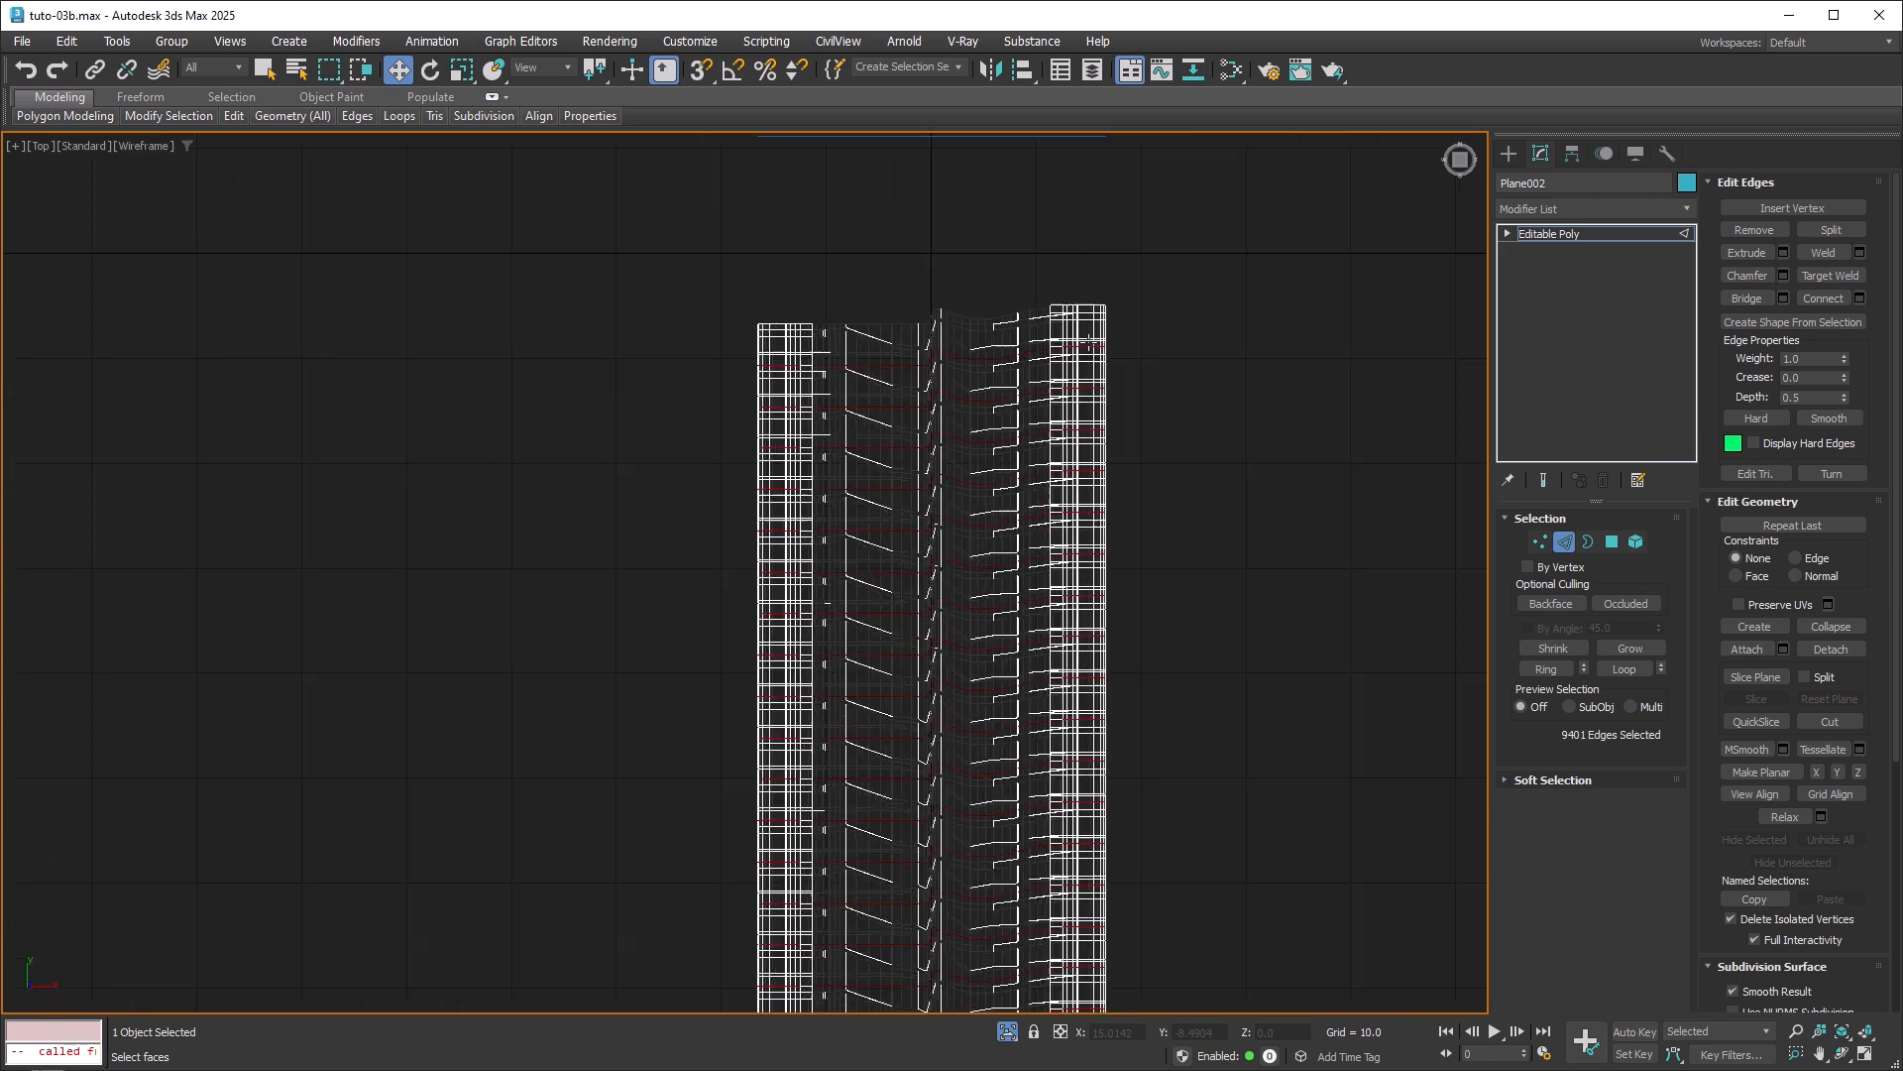
{"action": "scroll", "coordinate": [1096, 764], "scroll_direction": "down", "scroll_amount": 3}
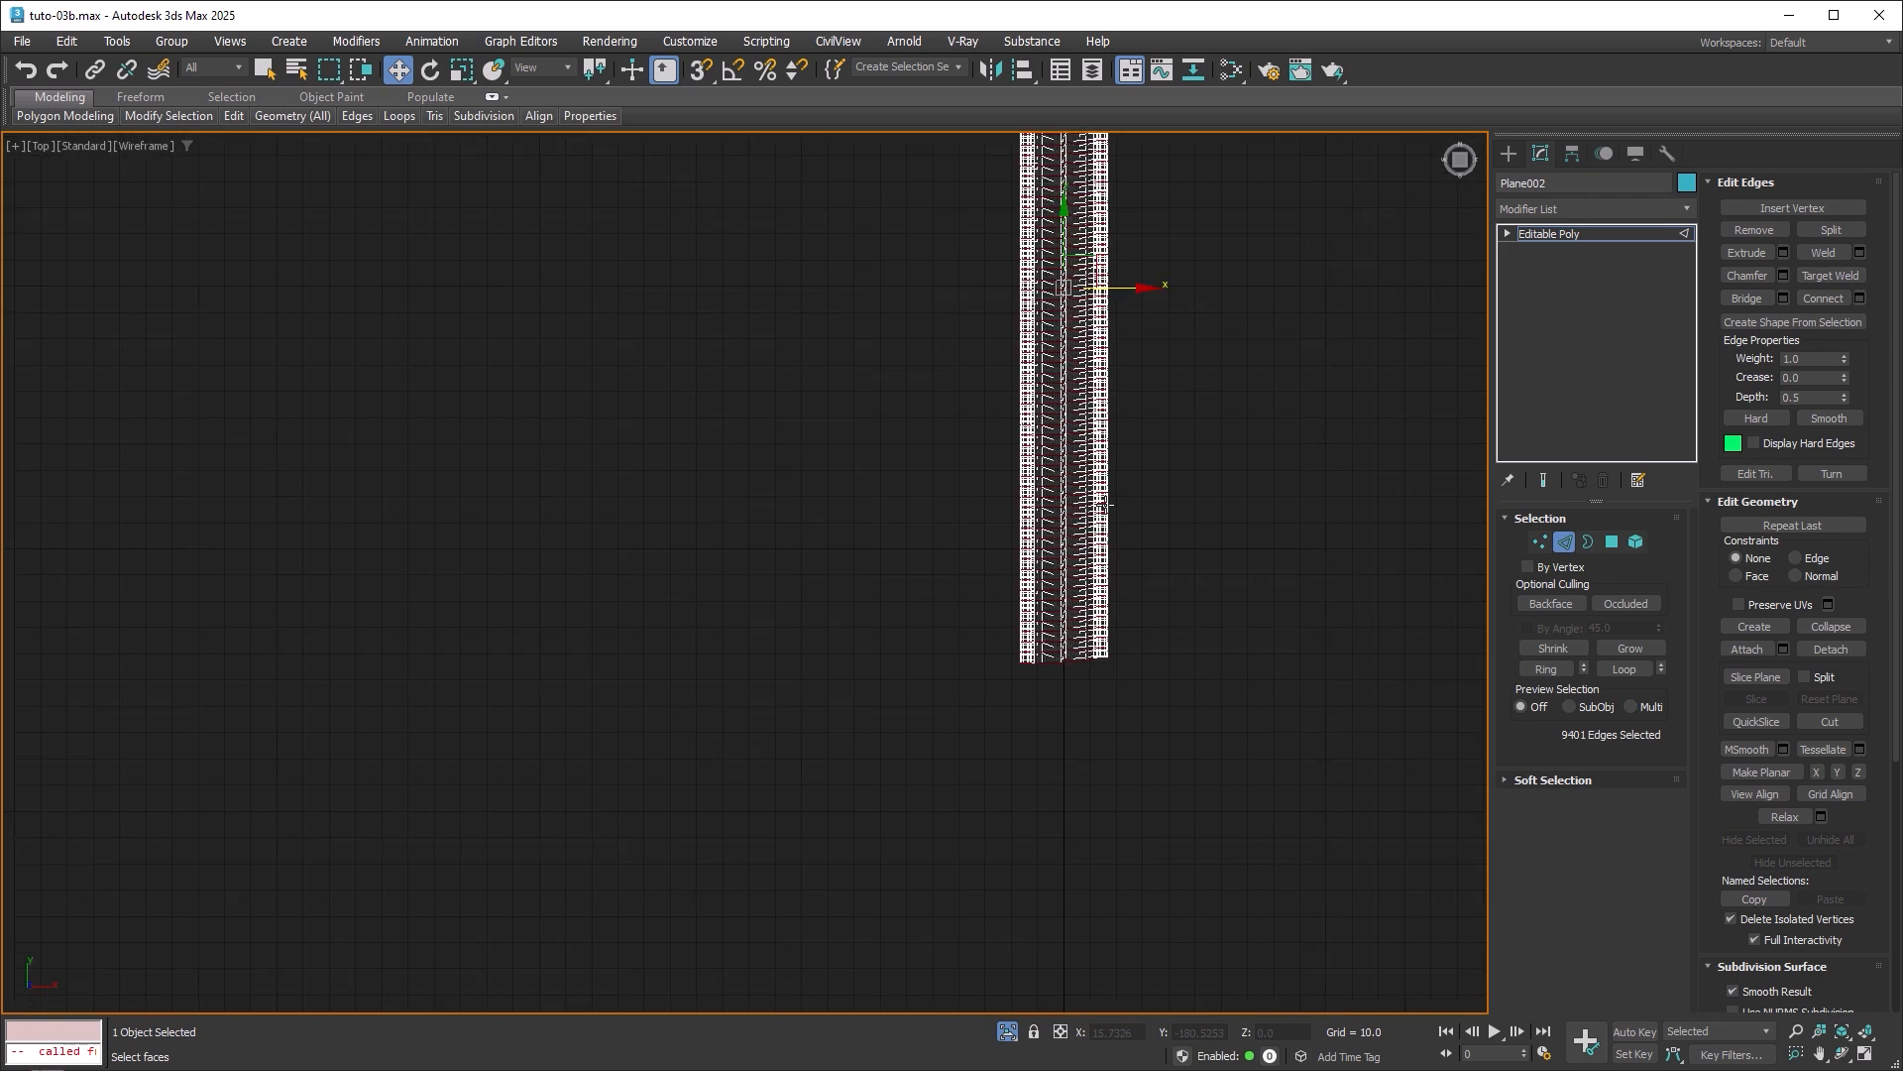
{"action": "scroll", "coordinate": [1053, 680], "scroll_direction": "up", "scroll_amount": 8}
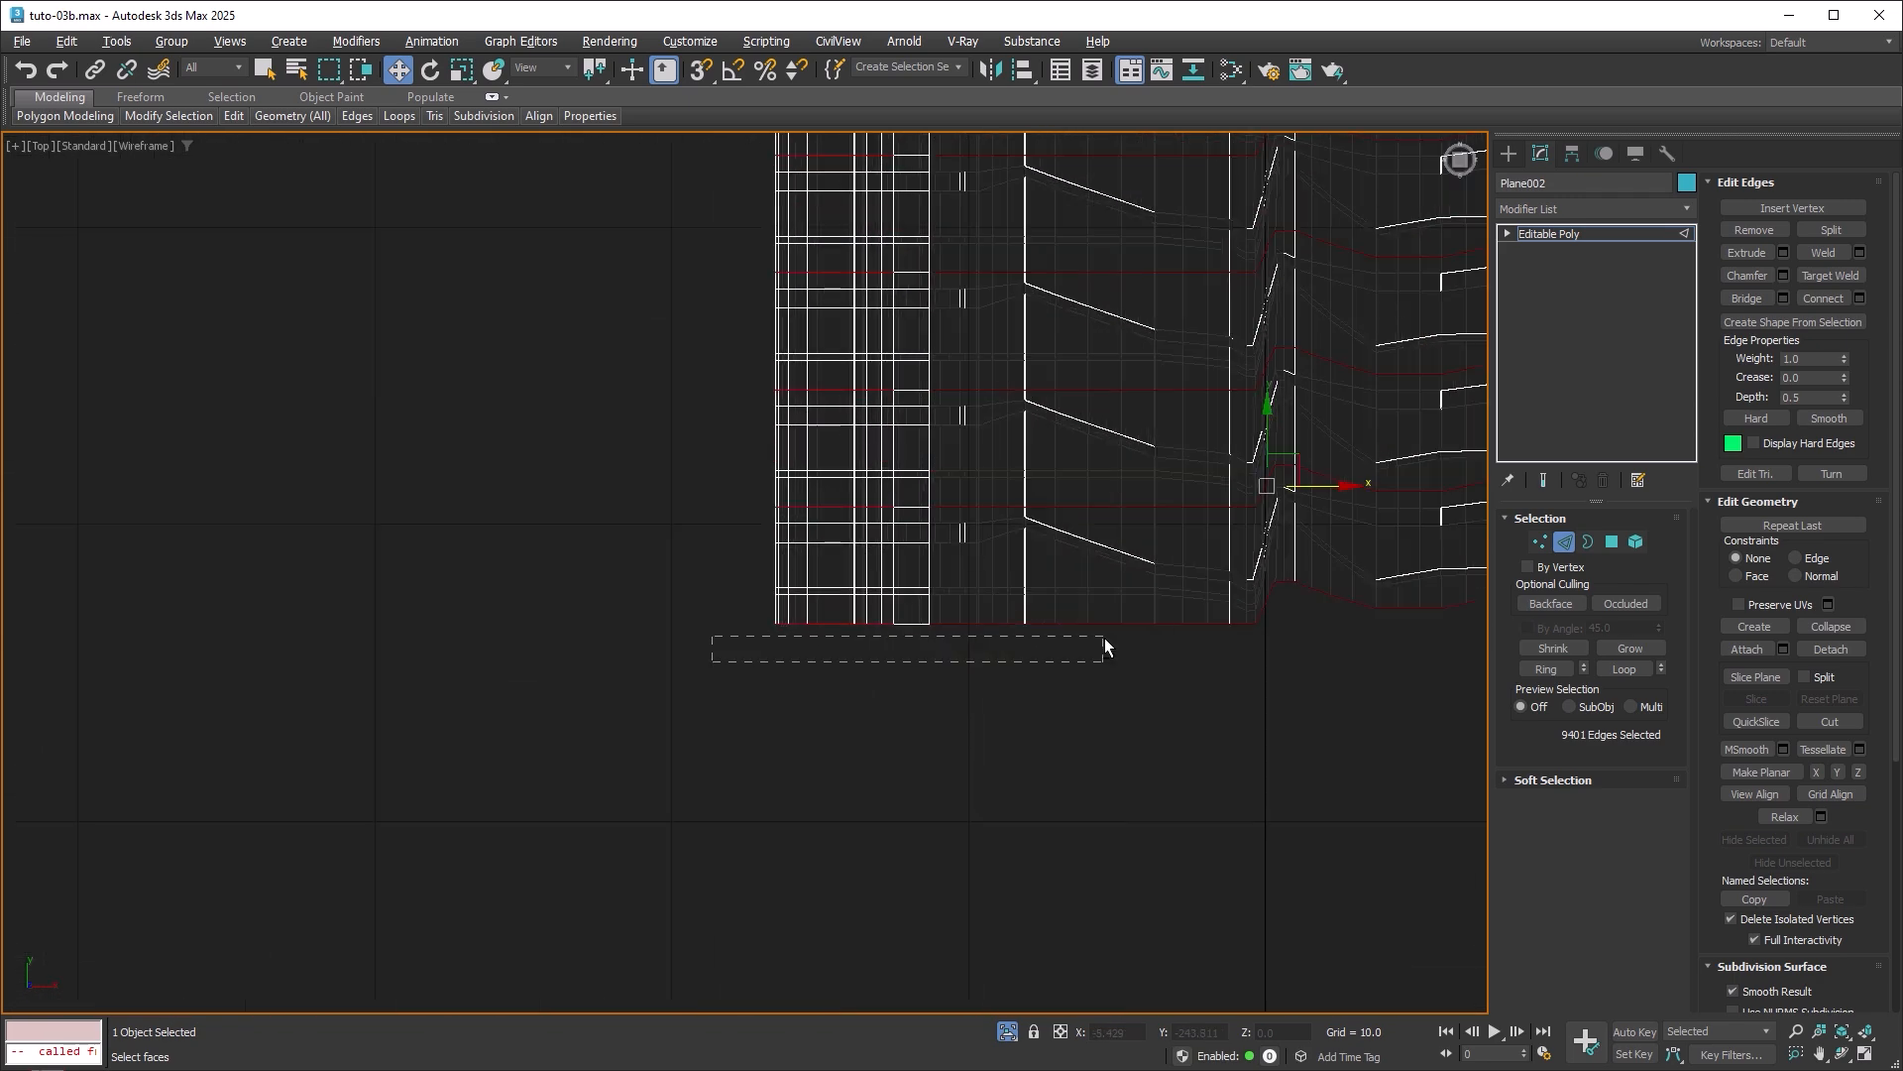
{"action": "left_click_drag", "start_coordinate": [1316, 580], "coordinate": [1319, 584], "text": "alt"}
{"action": "middle_click_drag", "start_coordinate": [1321, 624], "coordinate": [650, 633]}
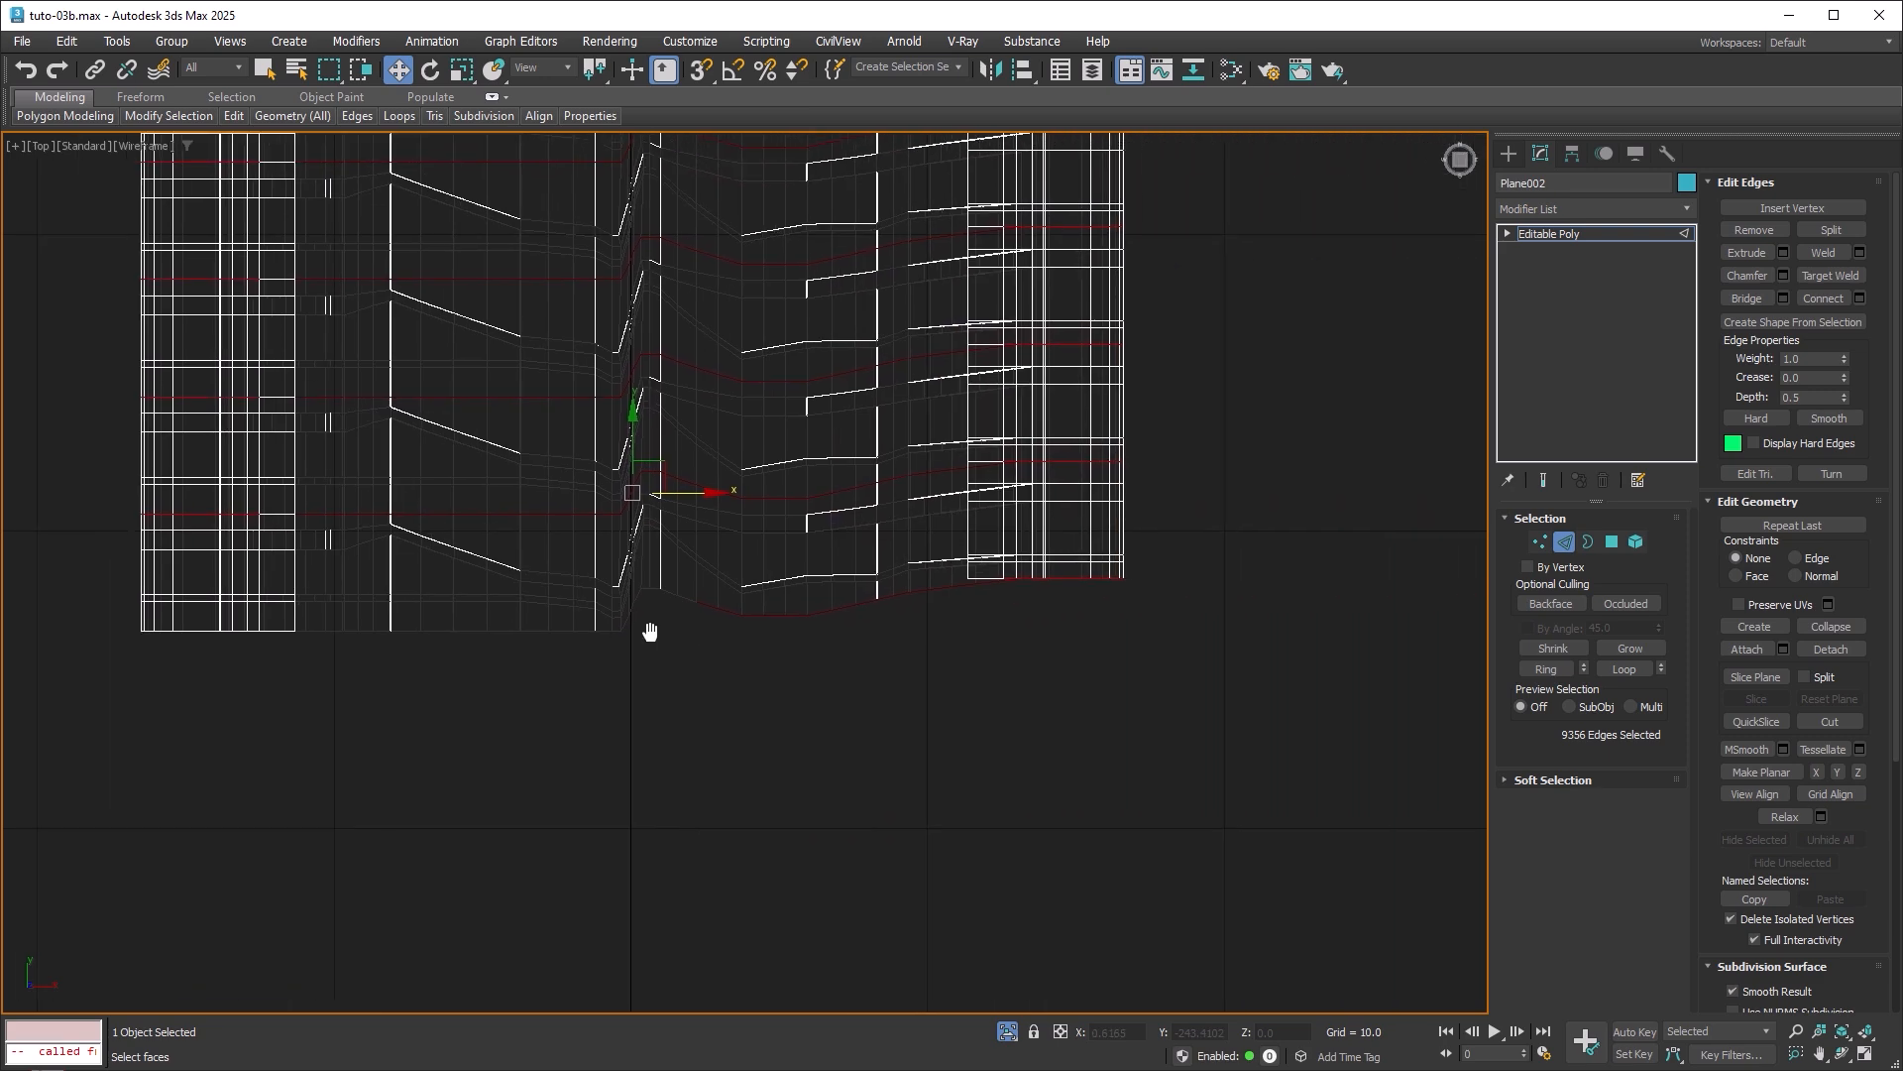
{"action": "left_click_drag", "start_coordinate": [1166, 561], "coordinate": [1169, 558], "text": "alt"}
{"action": "middle_click_drag", "start_coordinate": [1169, 597], "coordinate": [1058, 667]}
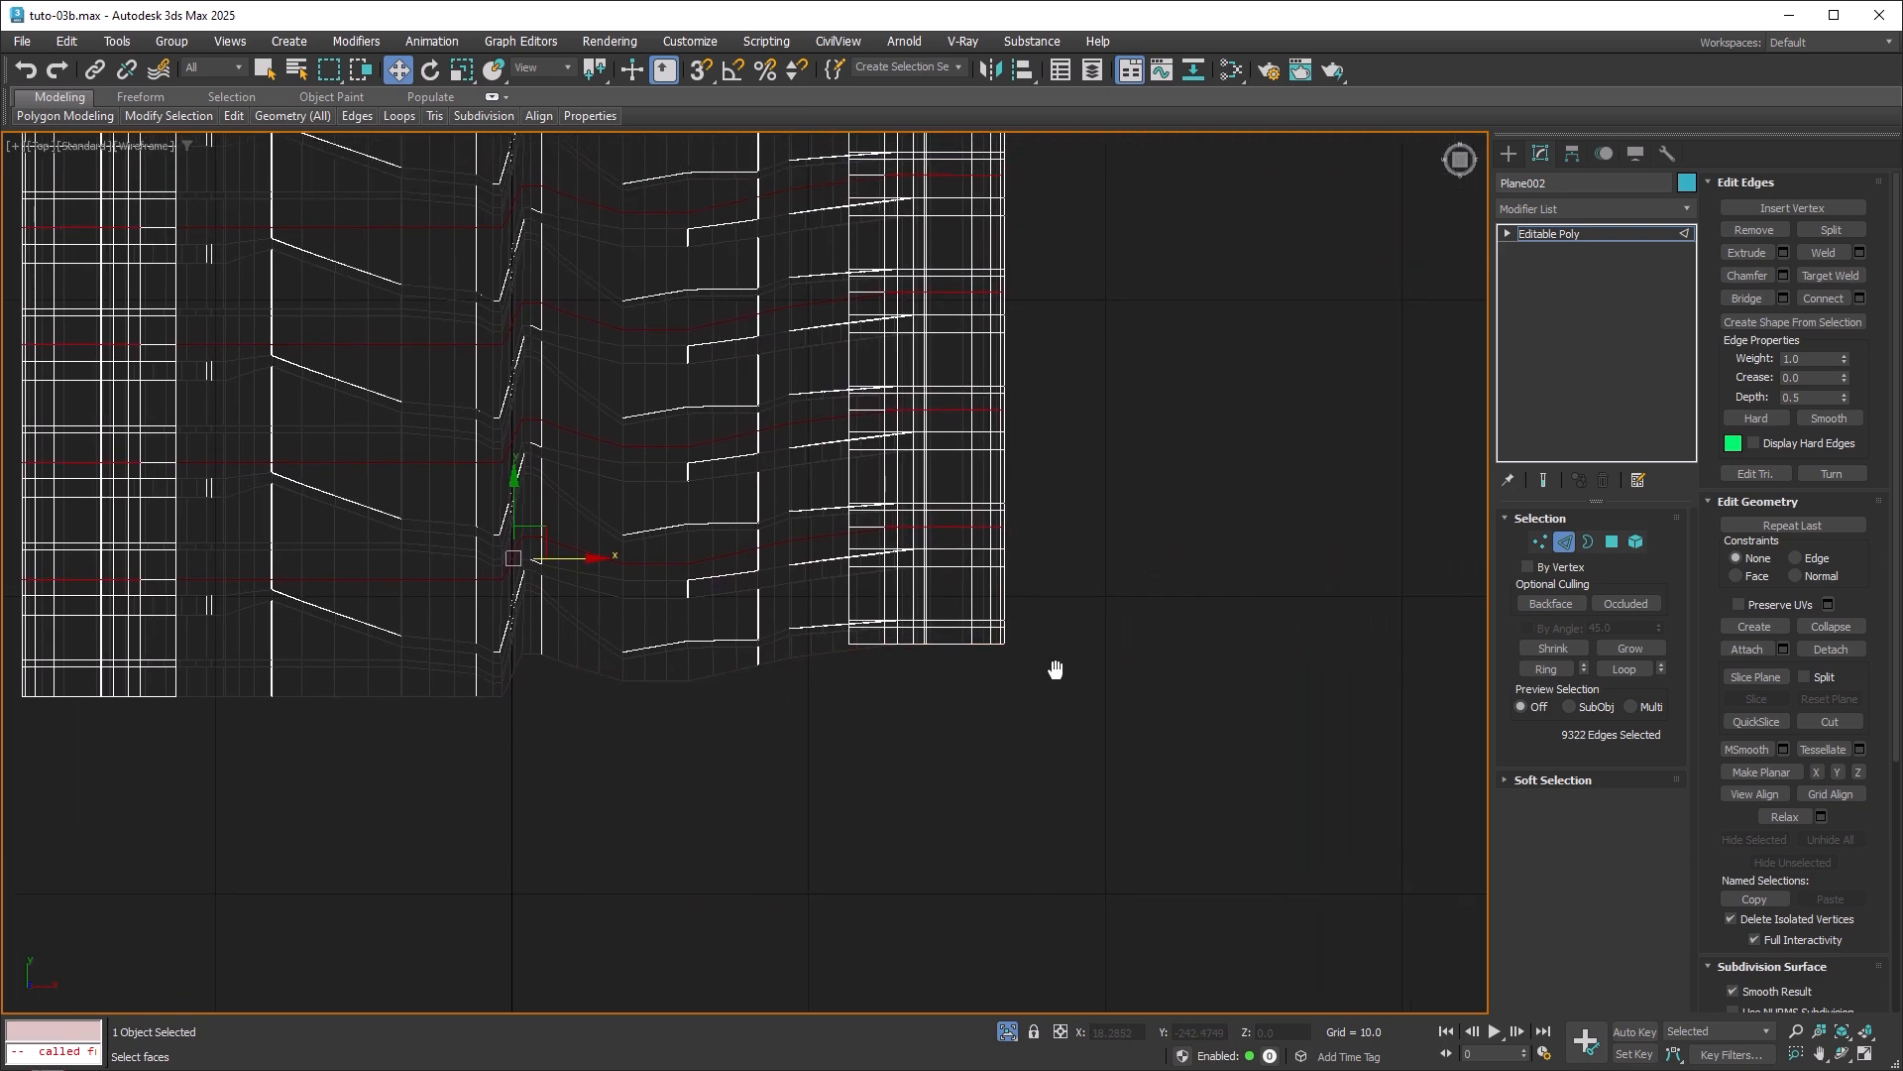
Check the seam edges near the rim in Perspective and add the missing rim-side seam segments to the selection.
{"action": "key", "text": "alt+w"}
{"action": "key", "text": "alt+w"}
{"action": "middle_click_drag", "start_coordinate": [731, 671], "coordinate": [766, 639]}
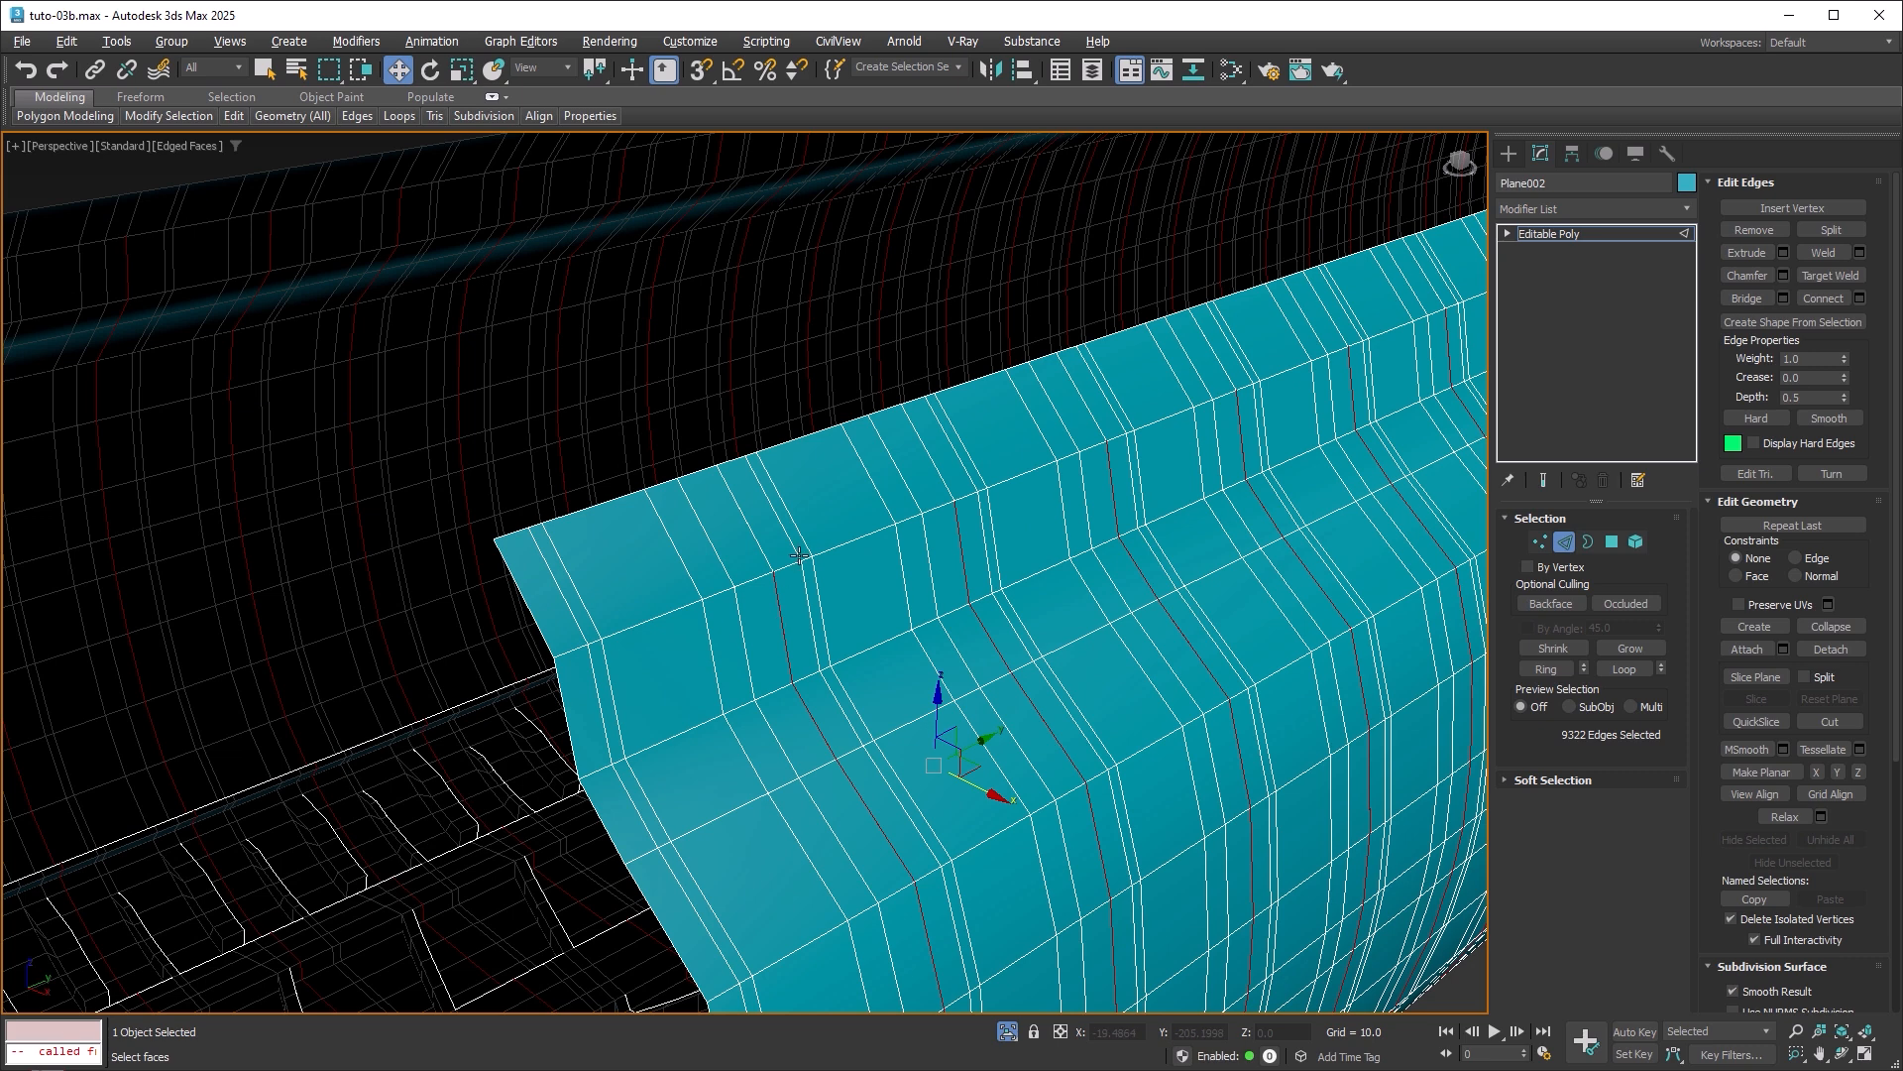
{"action": "scroll", "coordinate": [799, 555], "scroll_direction": "up", "scroll_amount": 3}
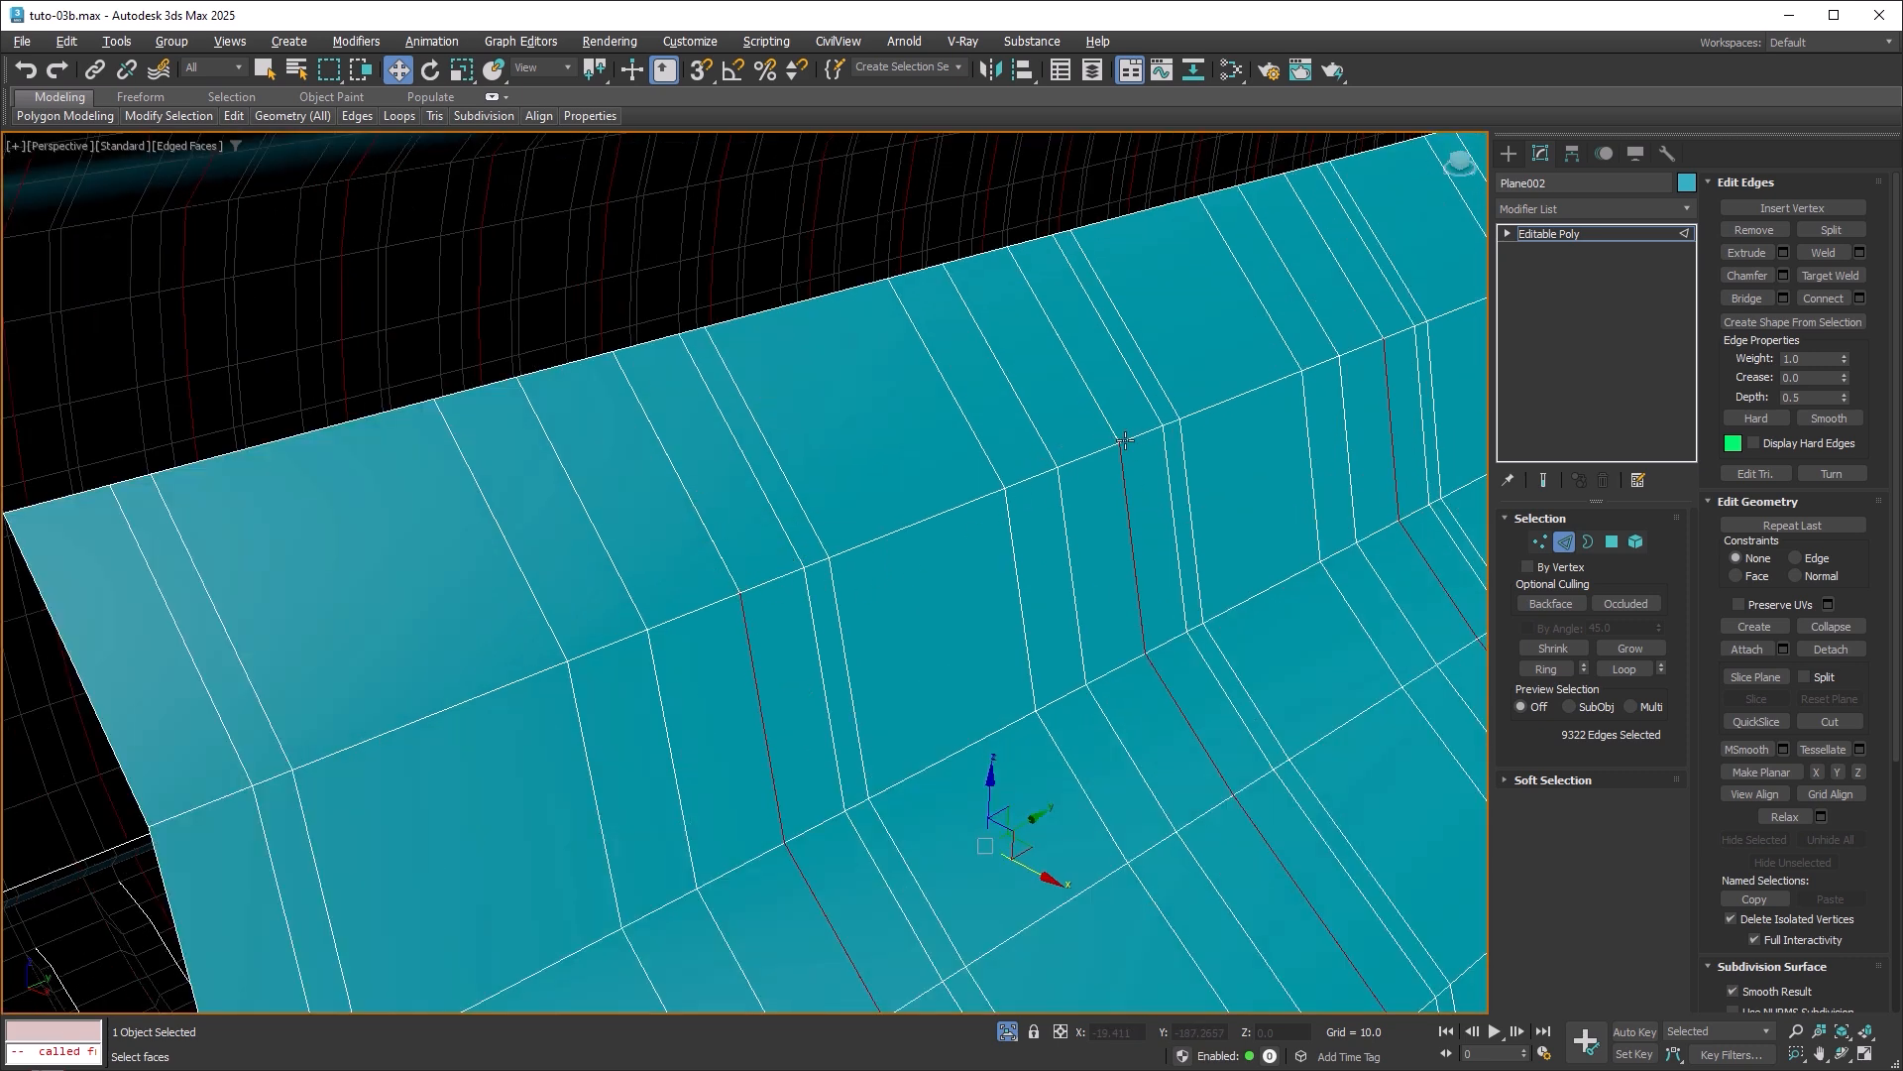
{"action": "mouse_move", "coordinate": [1123, 440]}
{"action": "middle_mouse_down", "text": "alt"}
{"action": "mouse_move", "coordinate": [850, 552]}
{"action": "mouse_move", "coordinate": [1158, 427]}
{"action": "middle_mouse_up", "text": "alt"}
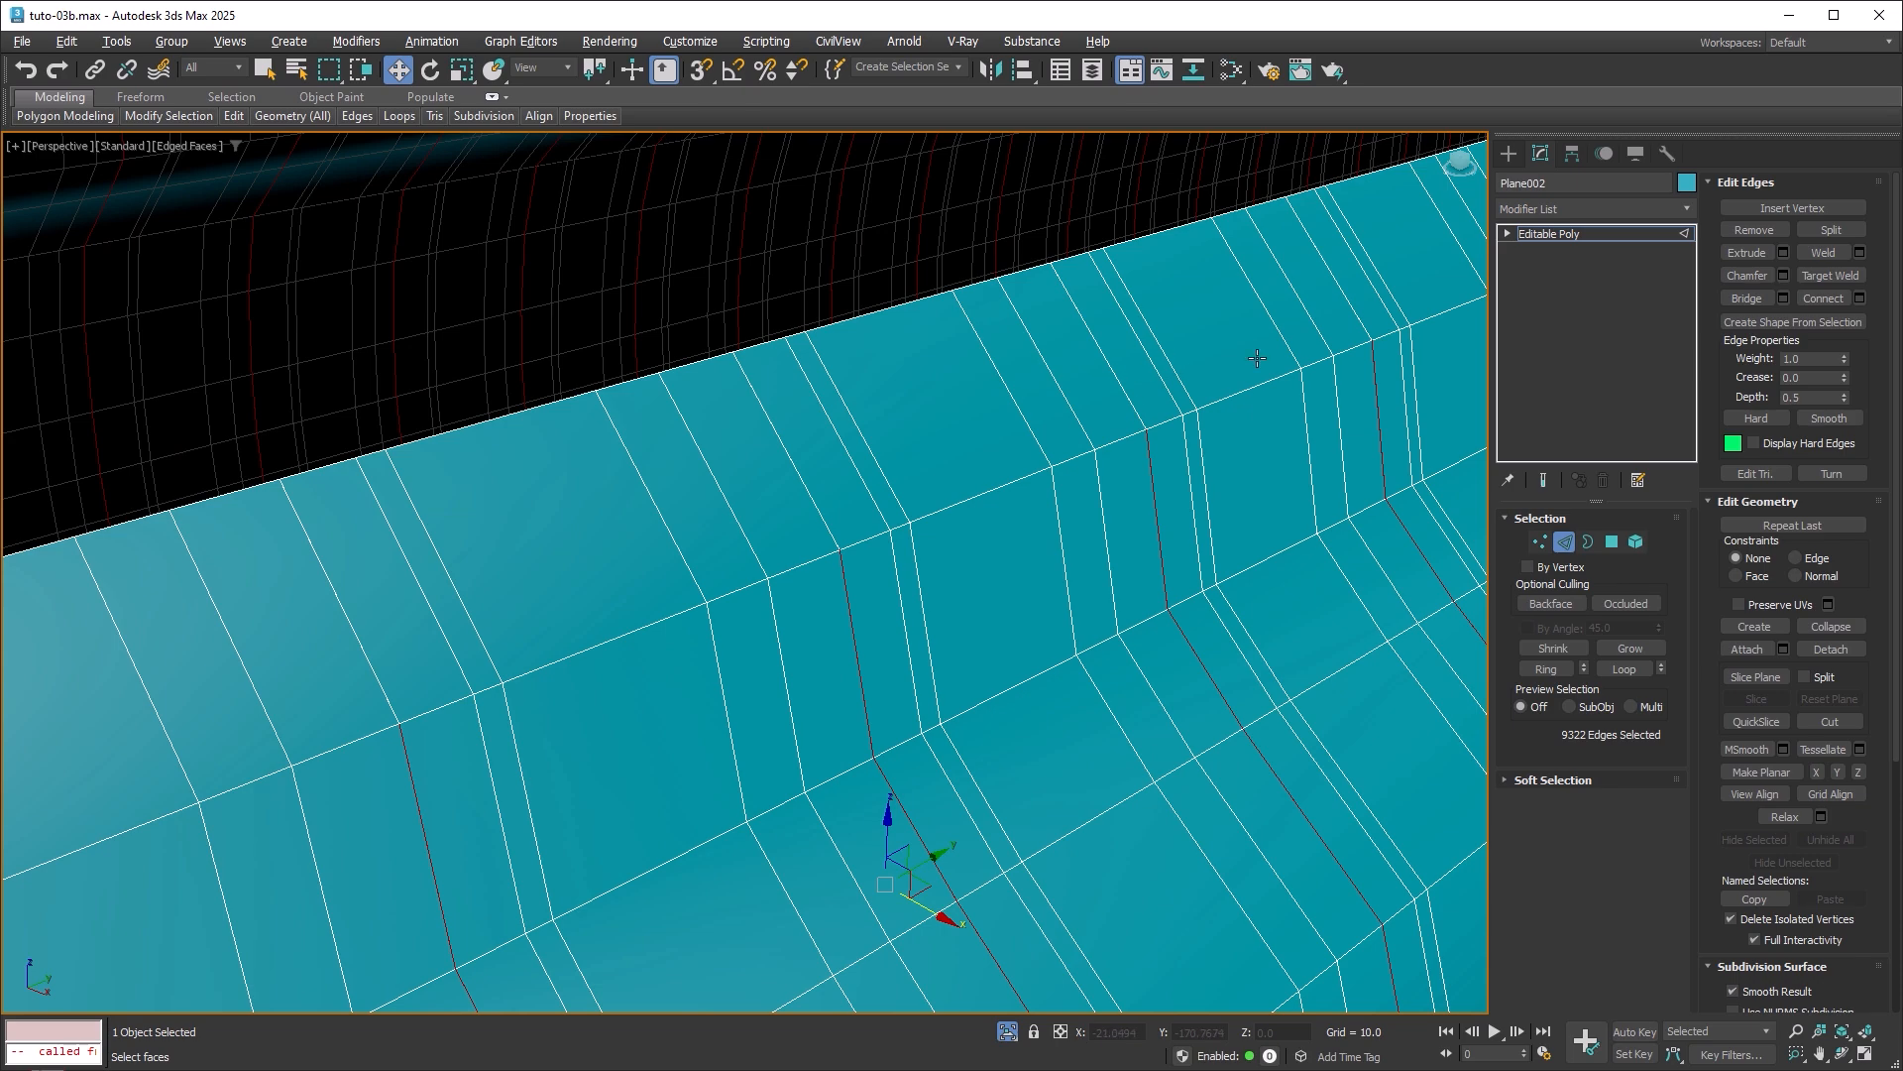
{"action": "middle_click_drag", "start_coordinate": [1257, 357], "coordinate": [848, 381]}
{"action": "scroll", "coordinate": [848, 382], "scroll_direction": "down", "scroll_amount": 4}
{"action": "middle_click_drag", "start_coordinate": [917, 476], "coordinate": [1028, 459]}
{"action": "scroll", "coordinate": [835, 477], "scroll_direction": "up", "scroll_amount": 2}
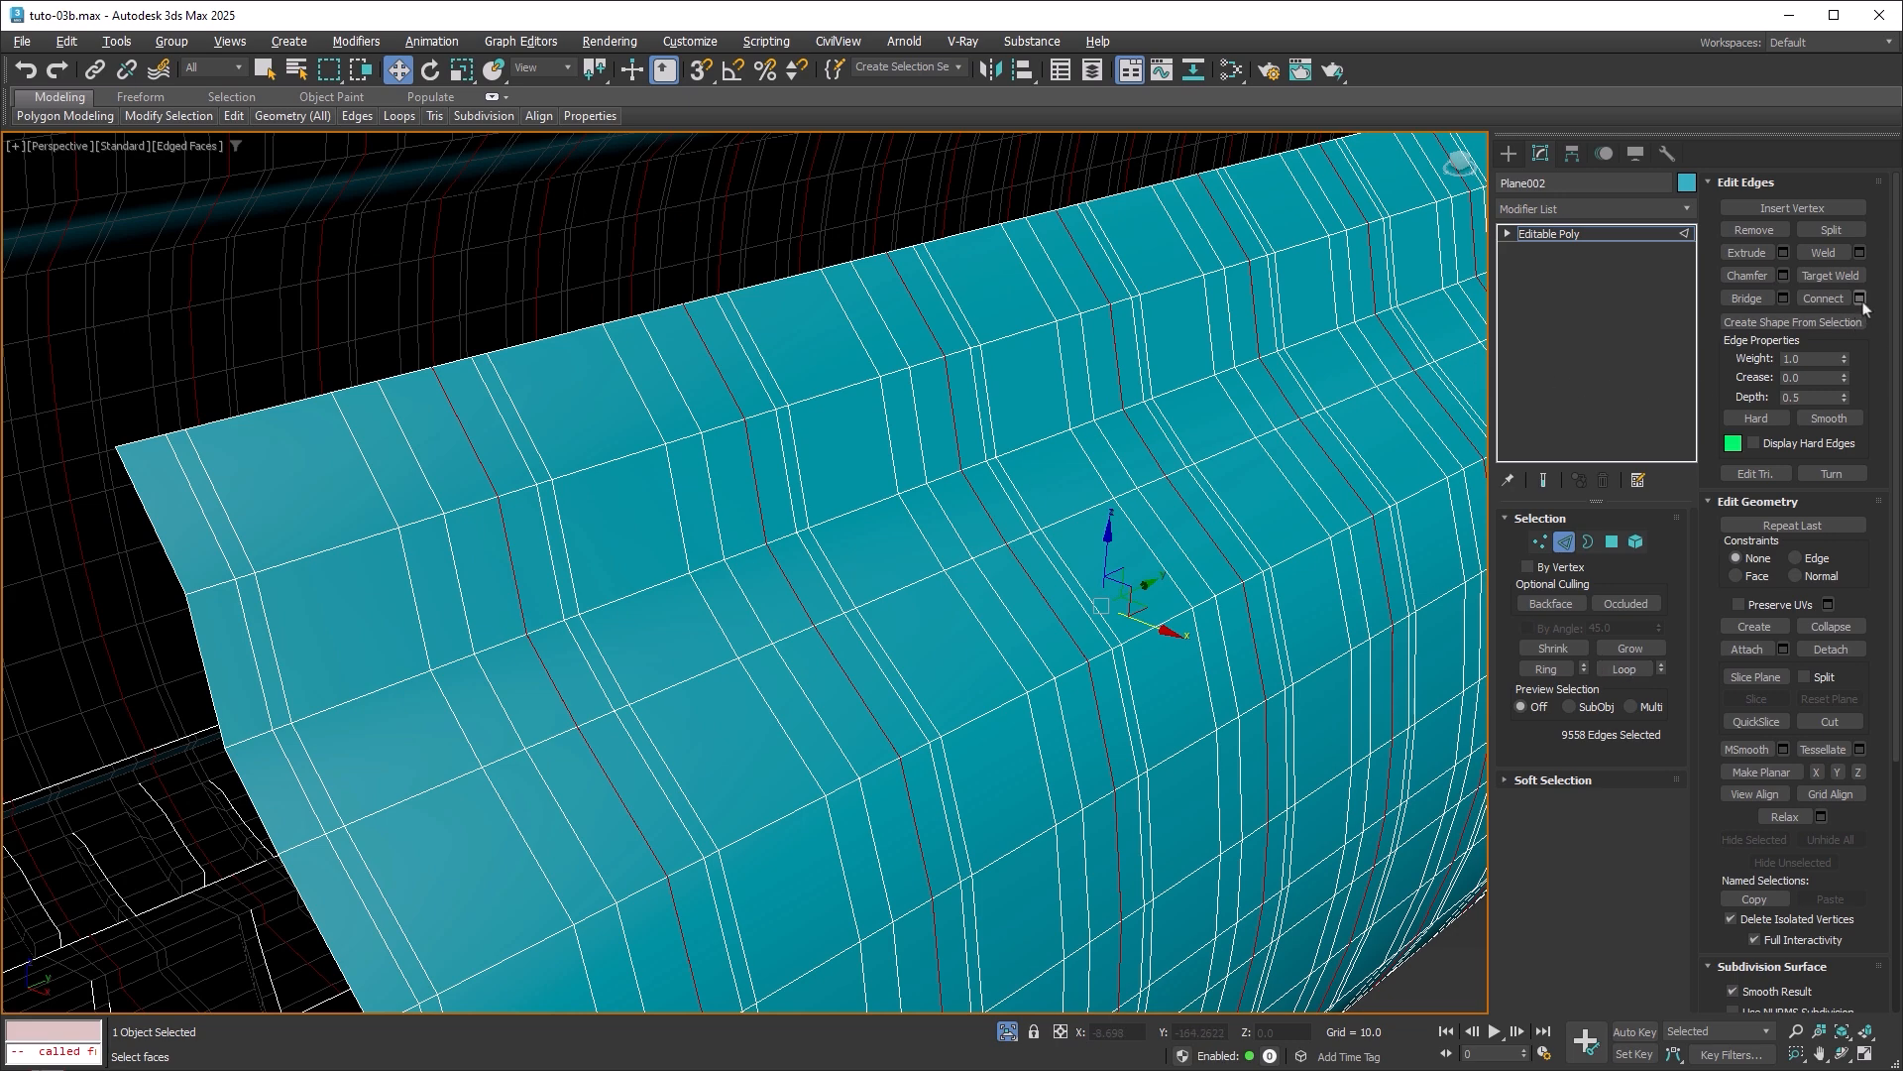
Weld the selected seam edges between the tread strips with a 0.1 threshold, checking the seams before accepting.
{"action": "left_click", "coordinate": [1859, 253]}
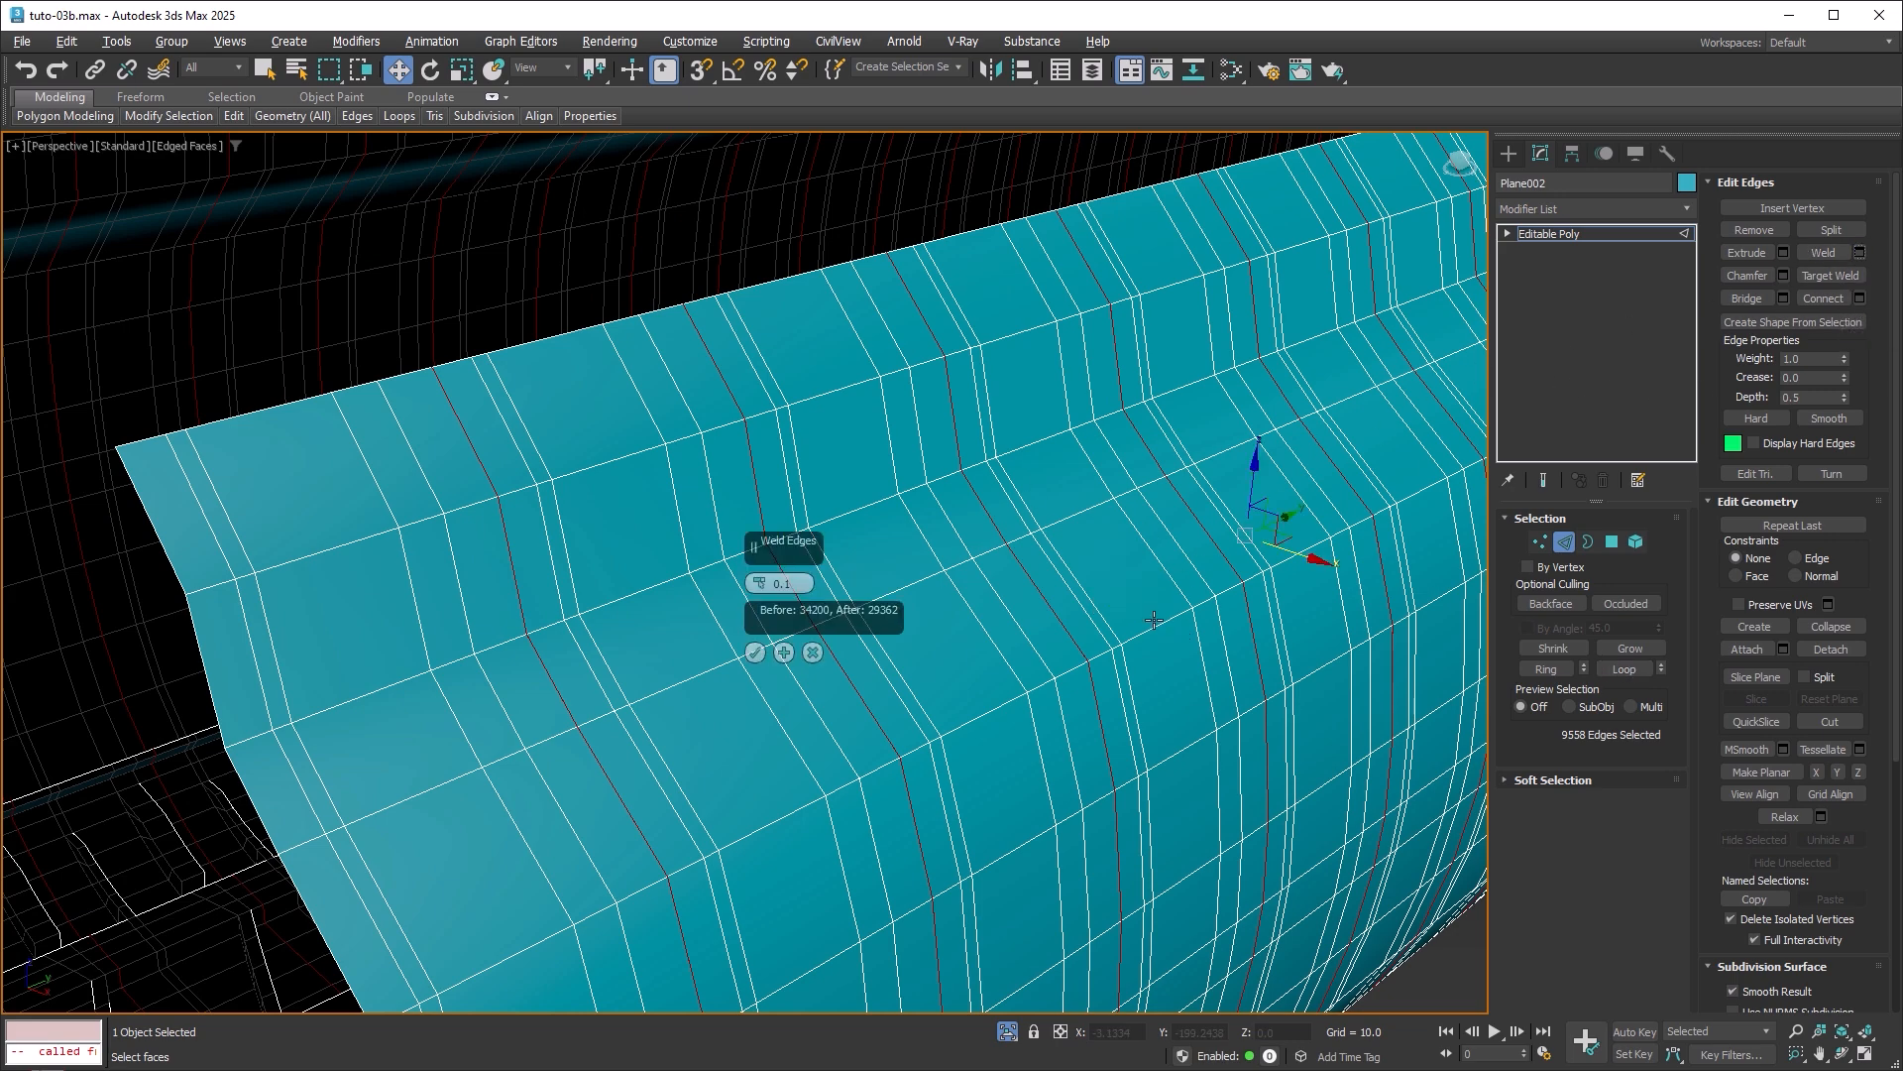
{"action": "scroll", "coordinate": [1088, 496], "scroll_direction": "down", "scroll_amount": 5}
{"action": "scroll", "coordinate": [1089, 505], "scroll_direction": "down", "scroll_amount": 5}
{"action": "mouse_move", "coordinate": [1090, 614]}
{"action": "middle_mouse_down", "text": "alt"}
{"action": "mouse_move", "coordinate": [1103, 496]}
{"action": "mouse_move", "coordinate": [1101, 587]}
{"action": "middle_mouse_up", "text": "alt"}
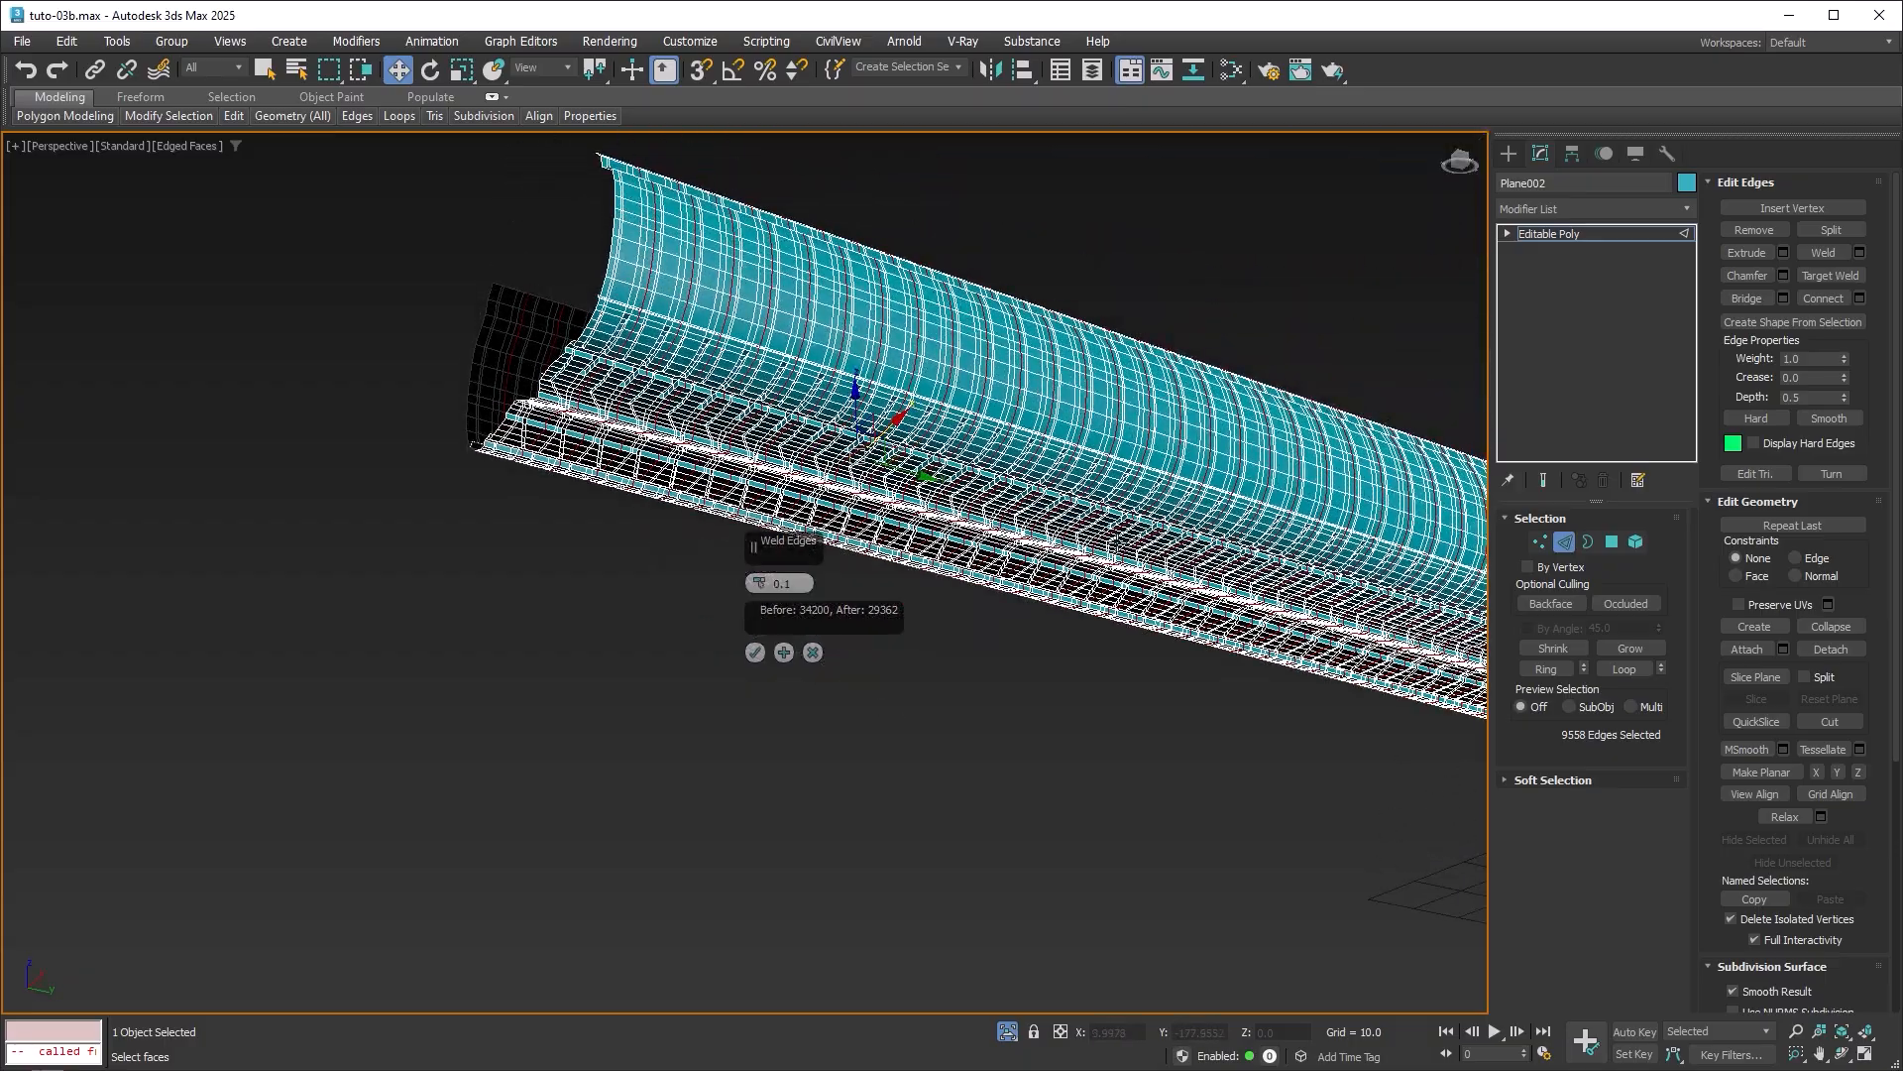
{"action": "scroll", "coordinate": [1090, 490], "scroll_direction": "up", "scroll_amount": 10}
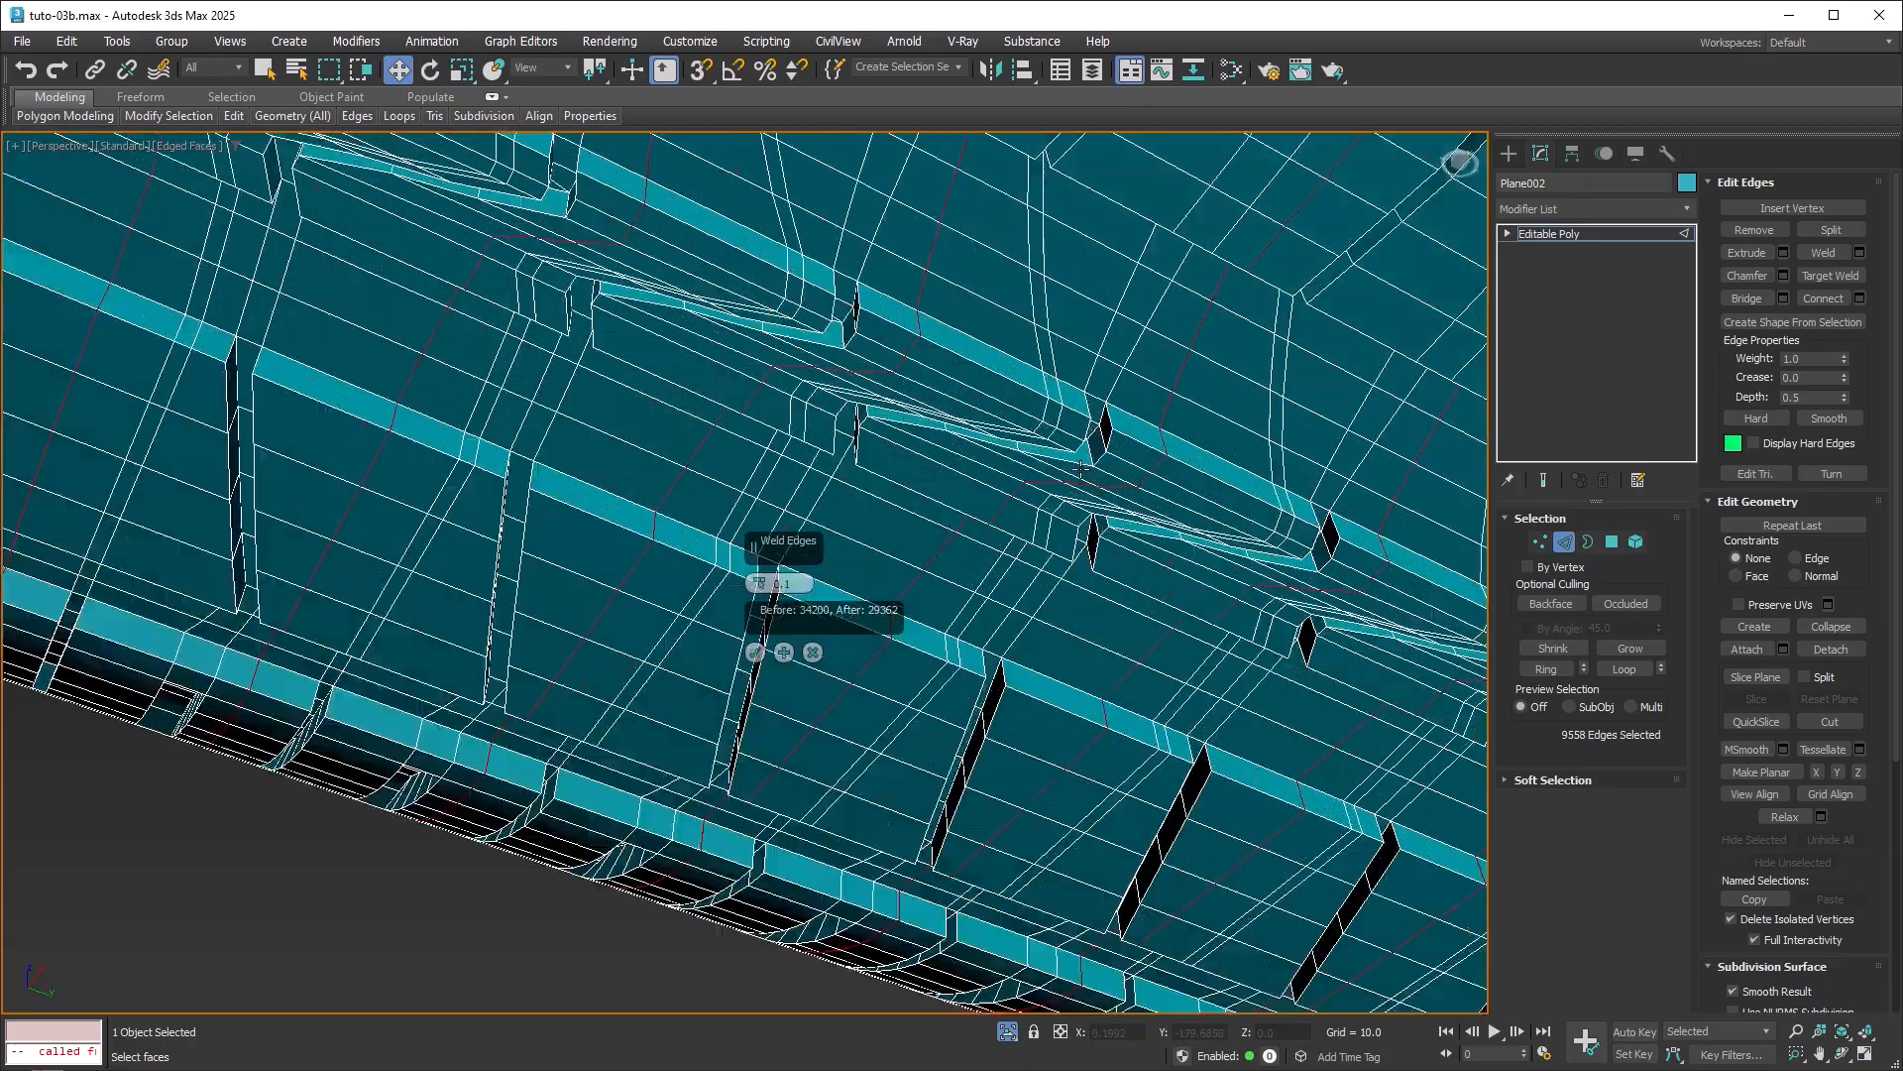
{"action": "scroll", "coordinate": [1081, 471], "scroll_direction": "up", "scroll_amount": 3}
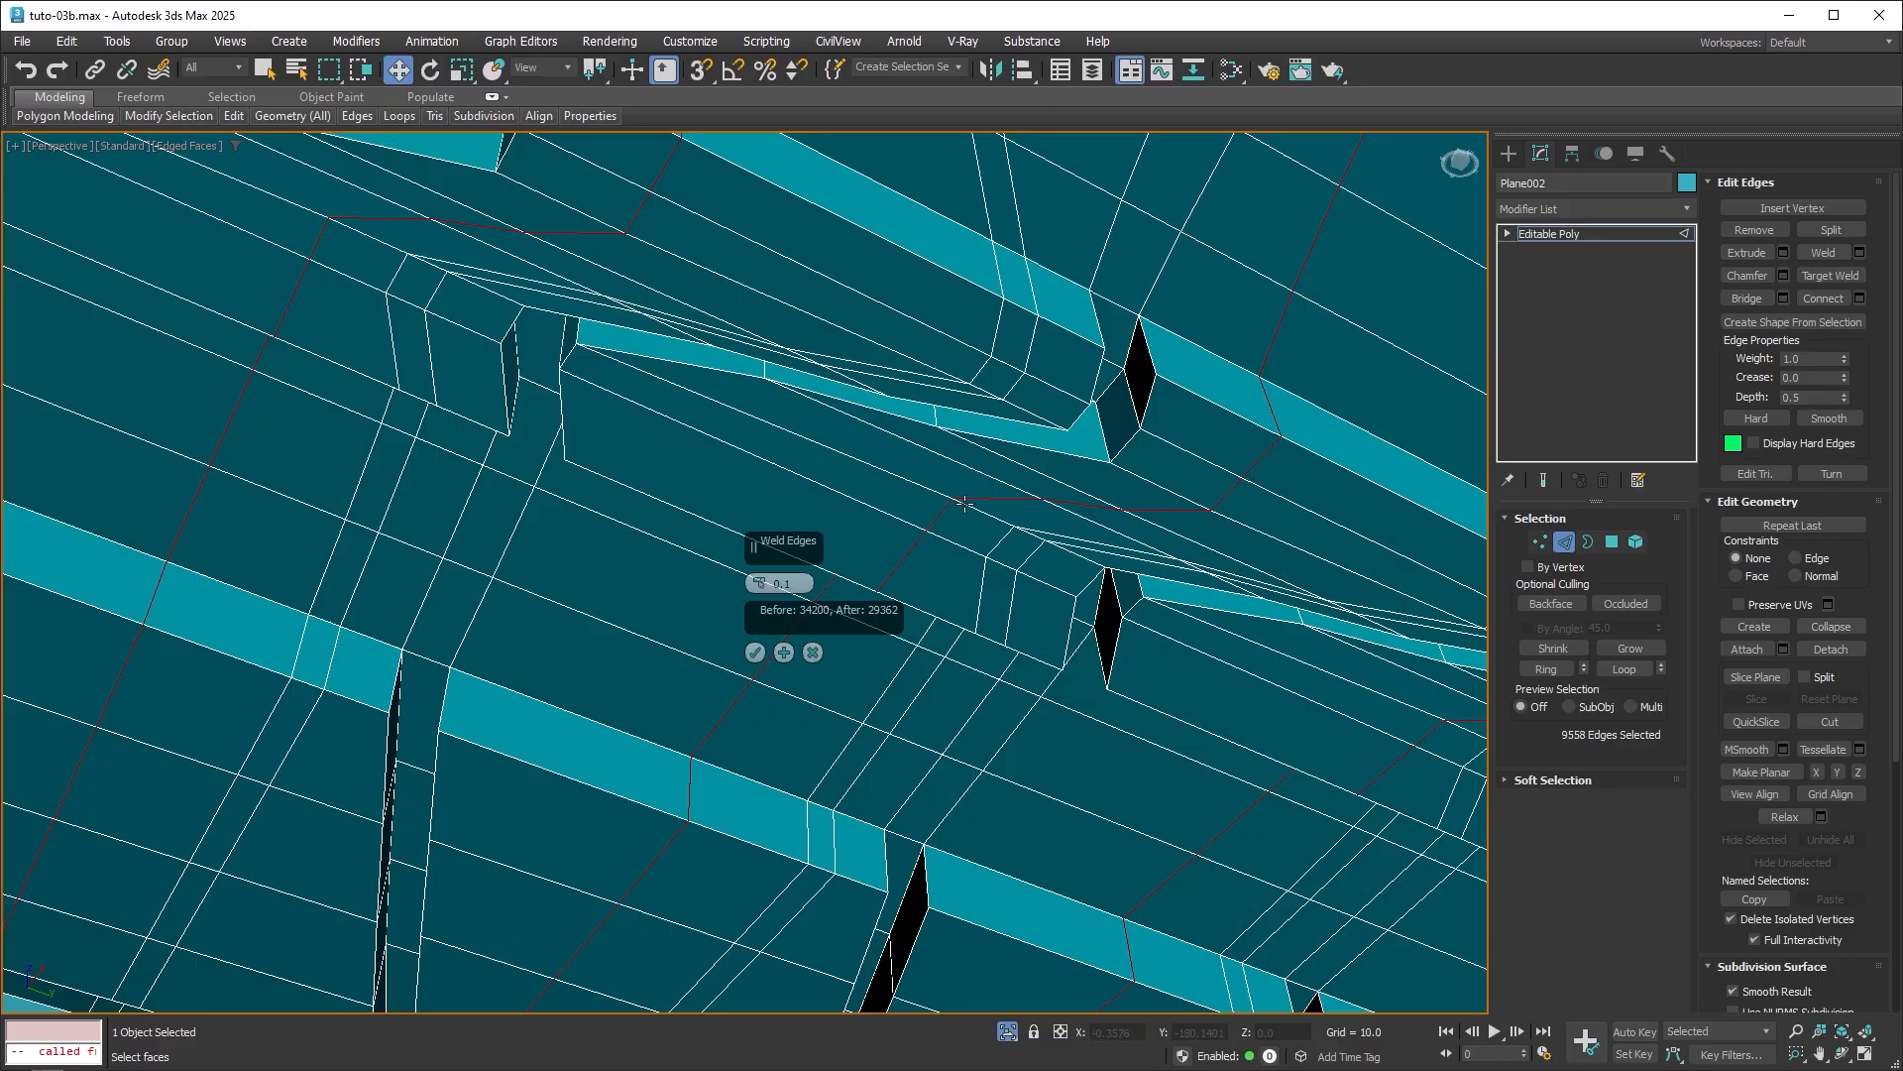
{"action": "scroll", "coordinate": [1031, 581], "scroll_direction": "down", "scroll_amount": 5}
{"action": "middle_click_drag", "start_coordinate": [700, 311], "coordinate": [1325, 680]}
{"action": "scroll", "coordinate": [1056, 421], "scroll_direction": "up", "scroll_amount": 3}
{"action": "middle_click_drag", "start_coordinate": [1056, 421], "coordinate": [1313, 816]}
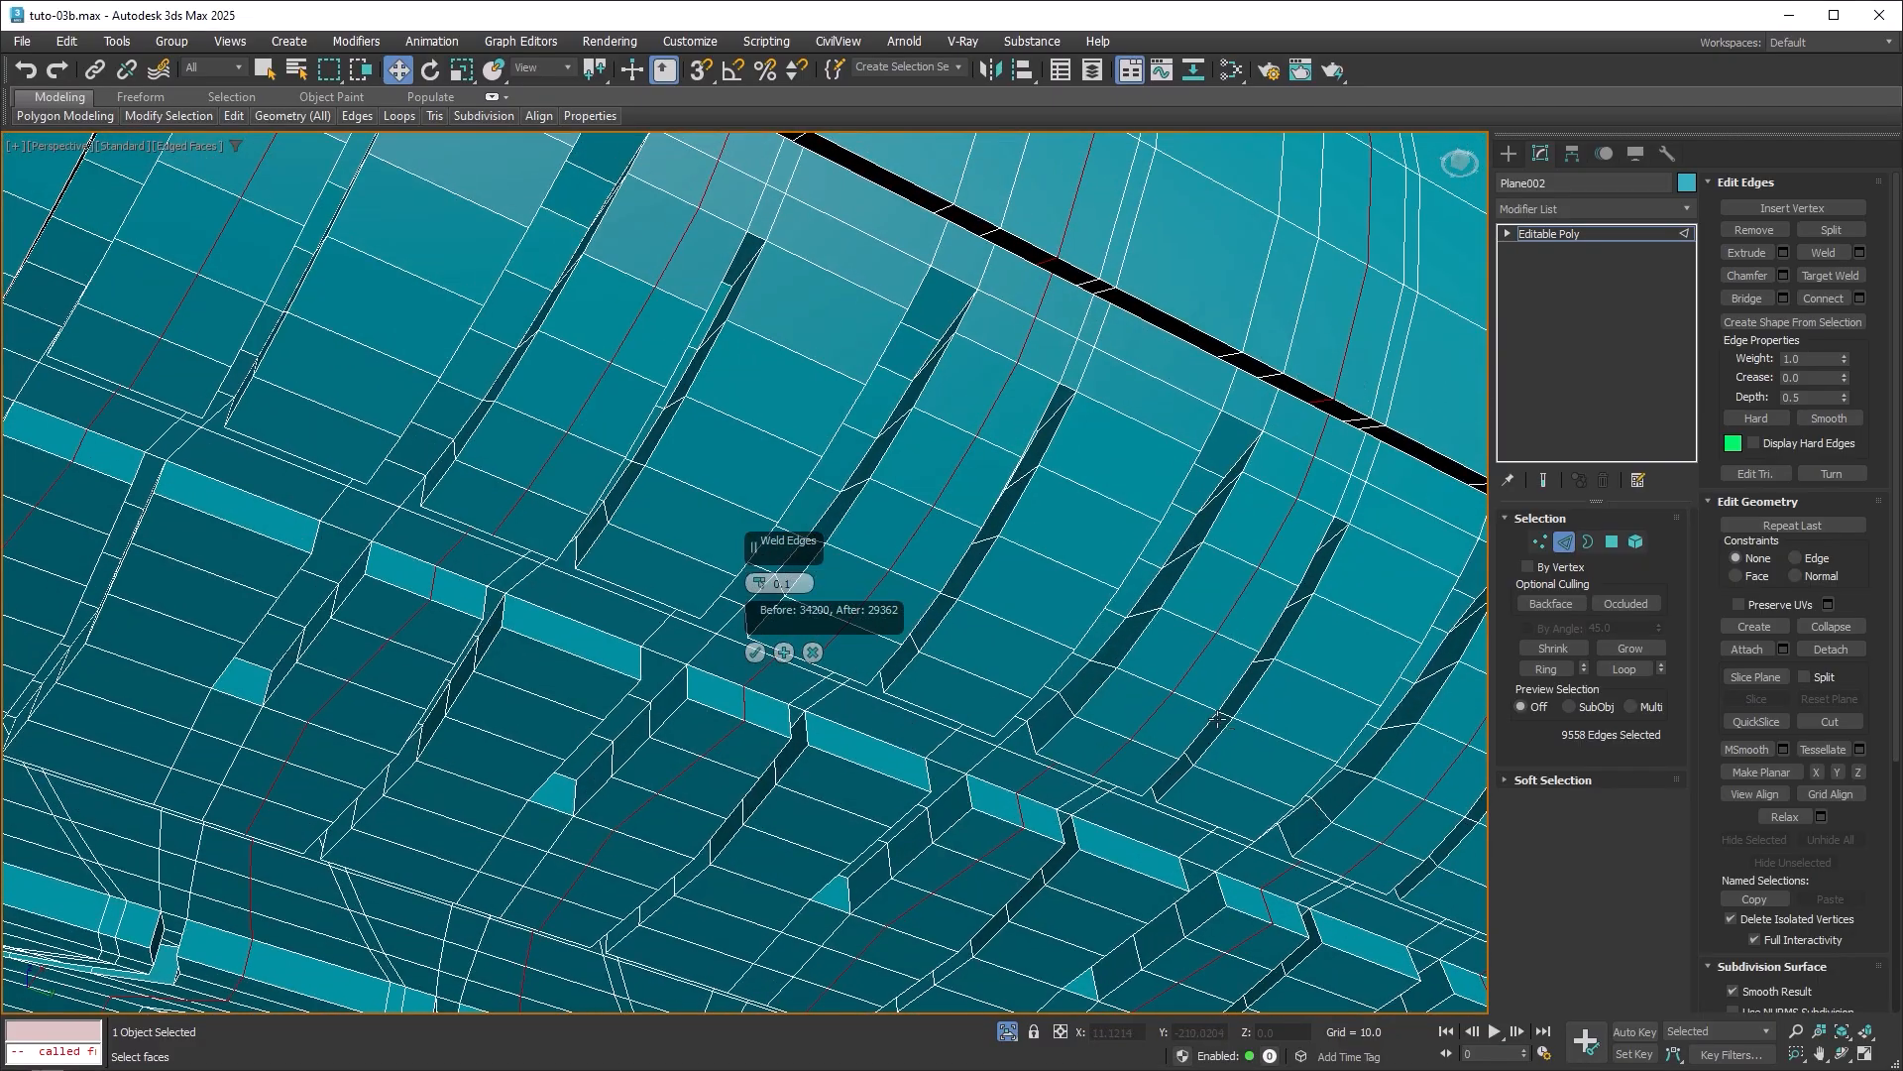
{"action": "scroll", "coordinate": [1218, 718], "scroll_direction": "down", "scroll_amount": 3}
{"action": "middle_click_drag", "start_coordinate": [950, 379], "coordinate": [1190, 668]}
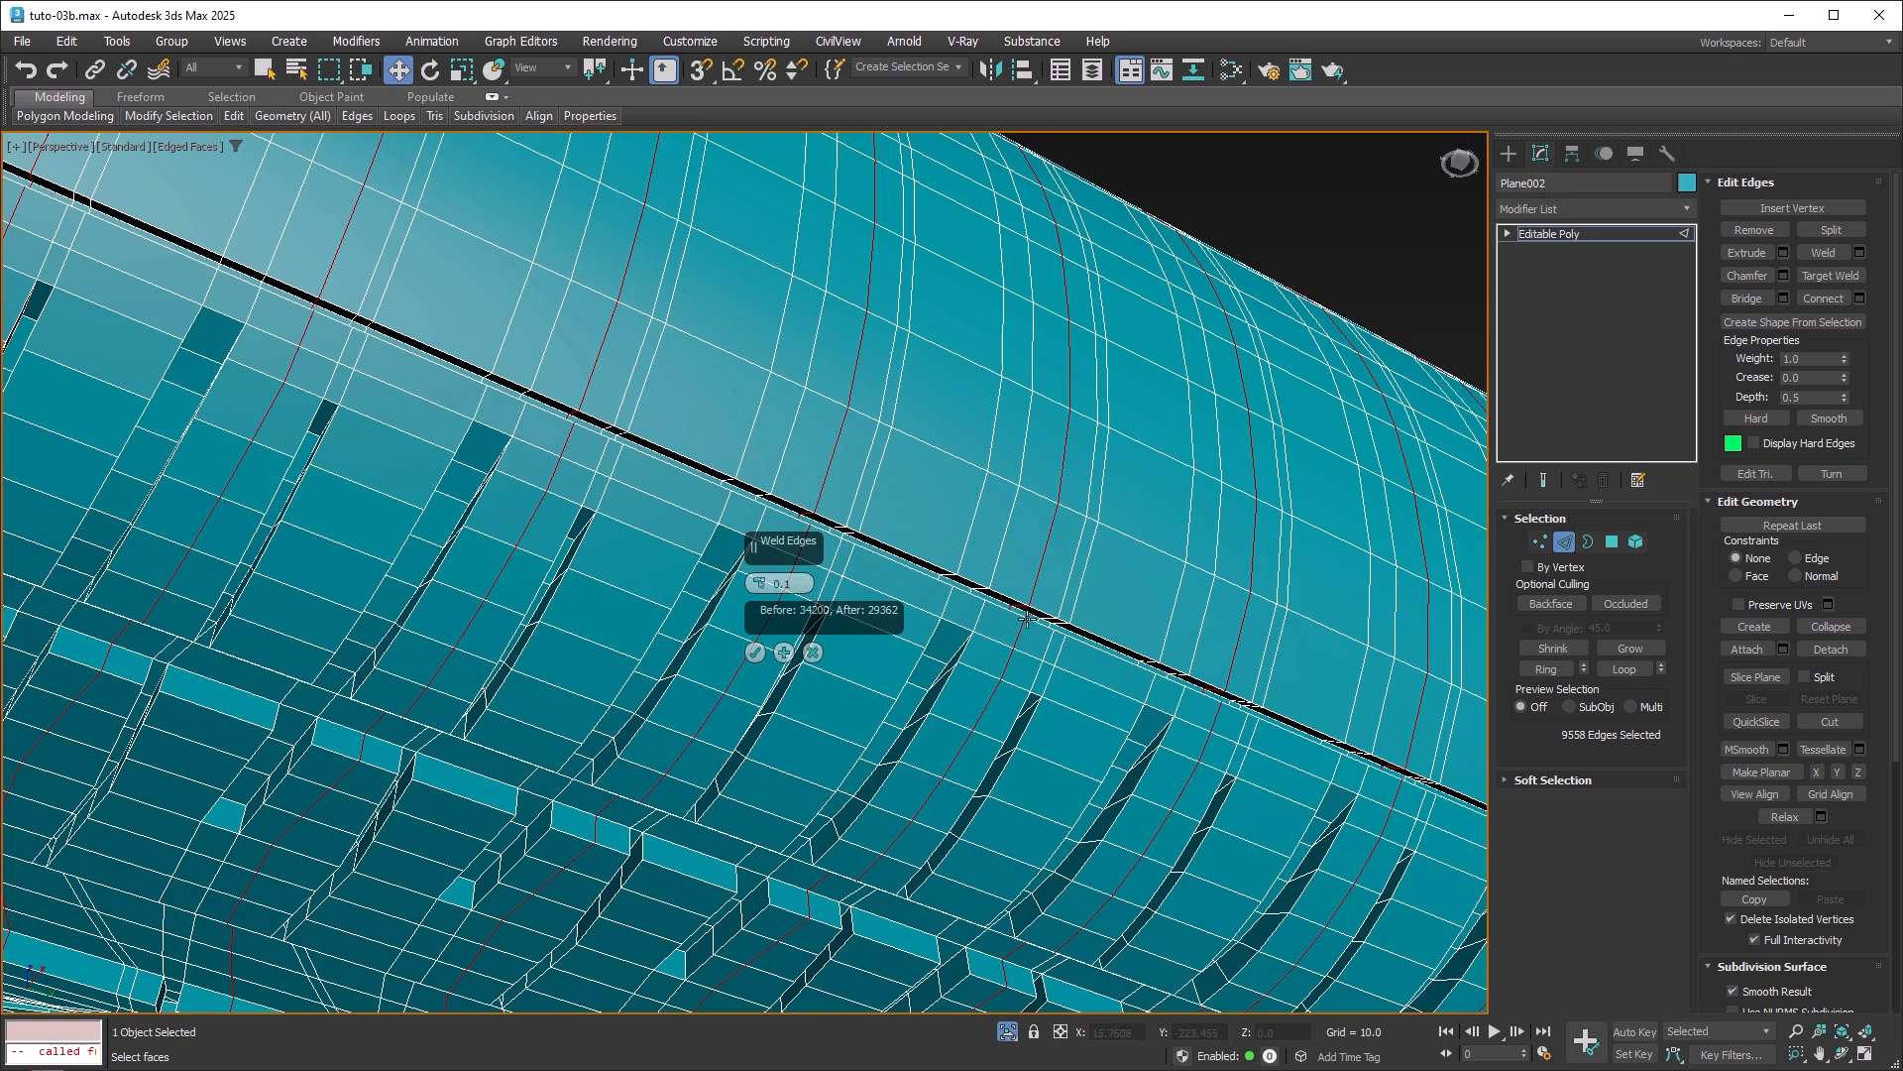
{"action": "scroll", "coordinate": [1021, 616], "scroll_direction": "up", "scroll_amount": 5}
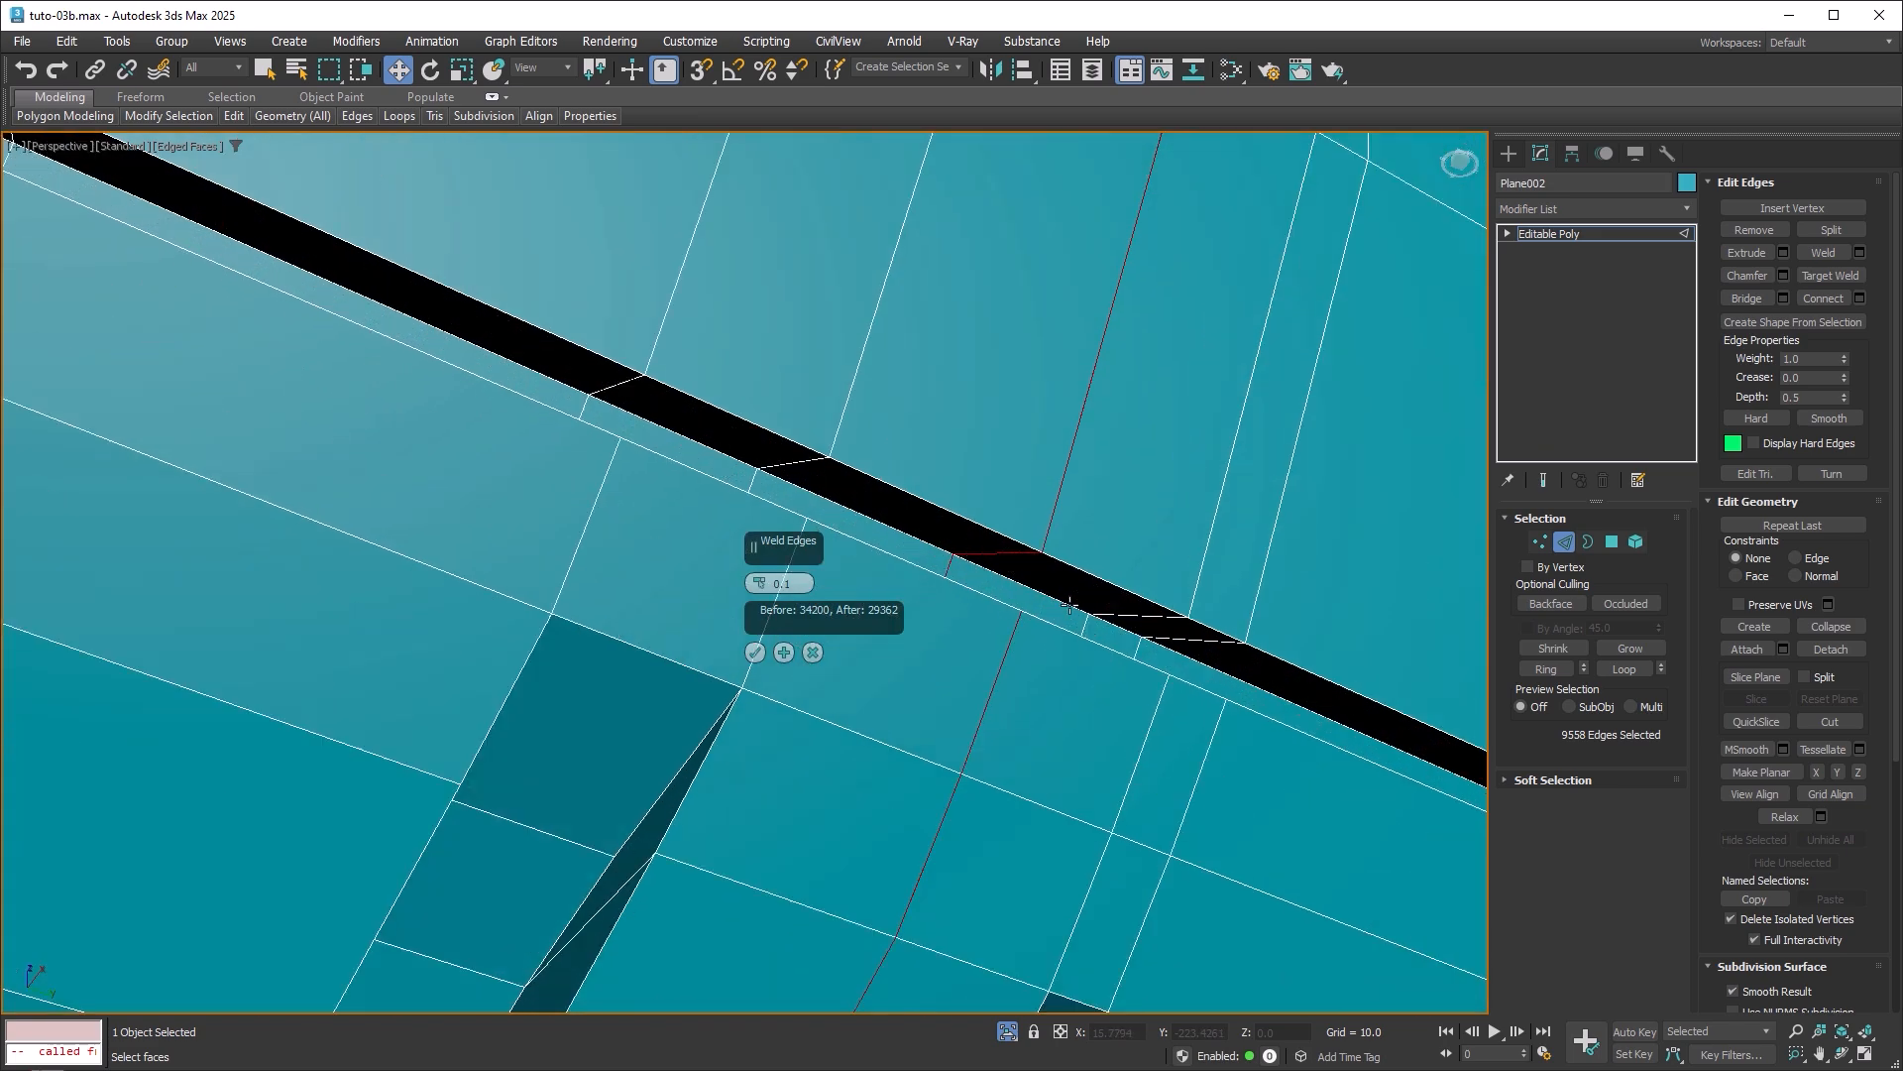
{"action": "middle_click_drag", "start_coordinate": [1069, 605], "coordinate": [1116, 582]}
{"action": "left_click", "coordinate": [755, 653]}
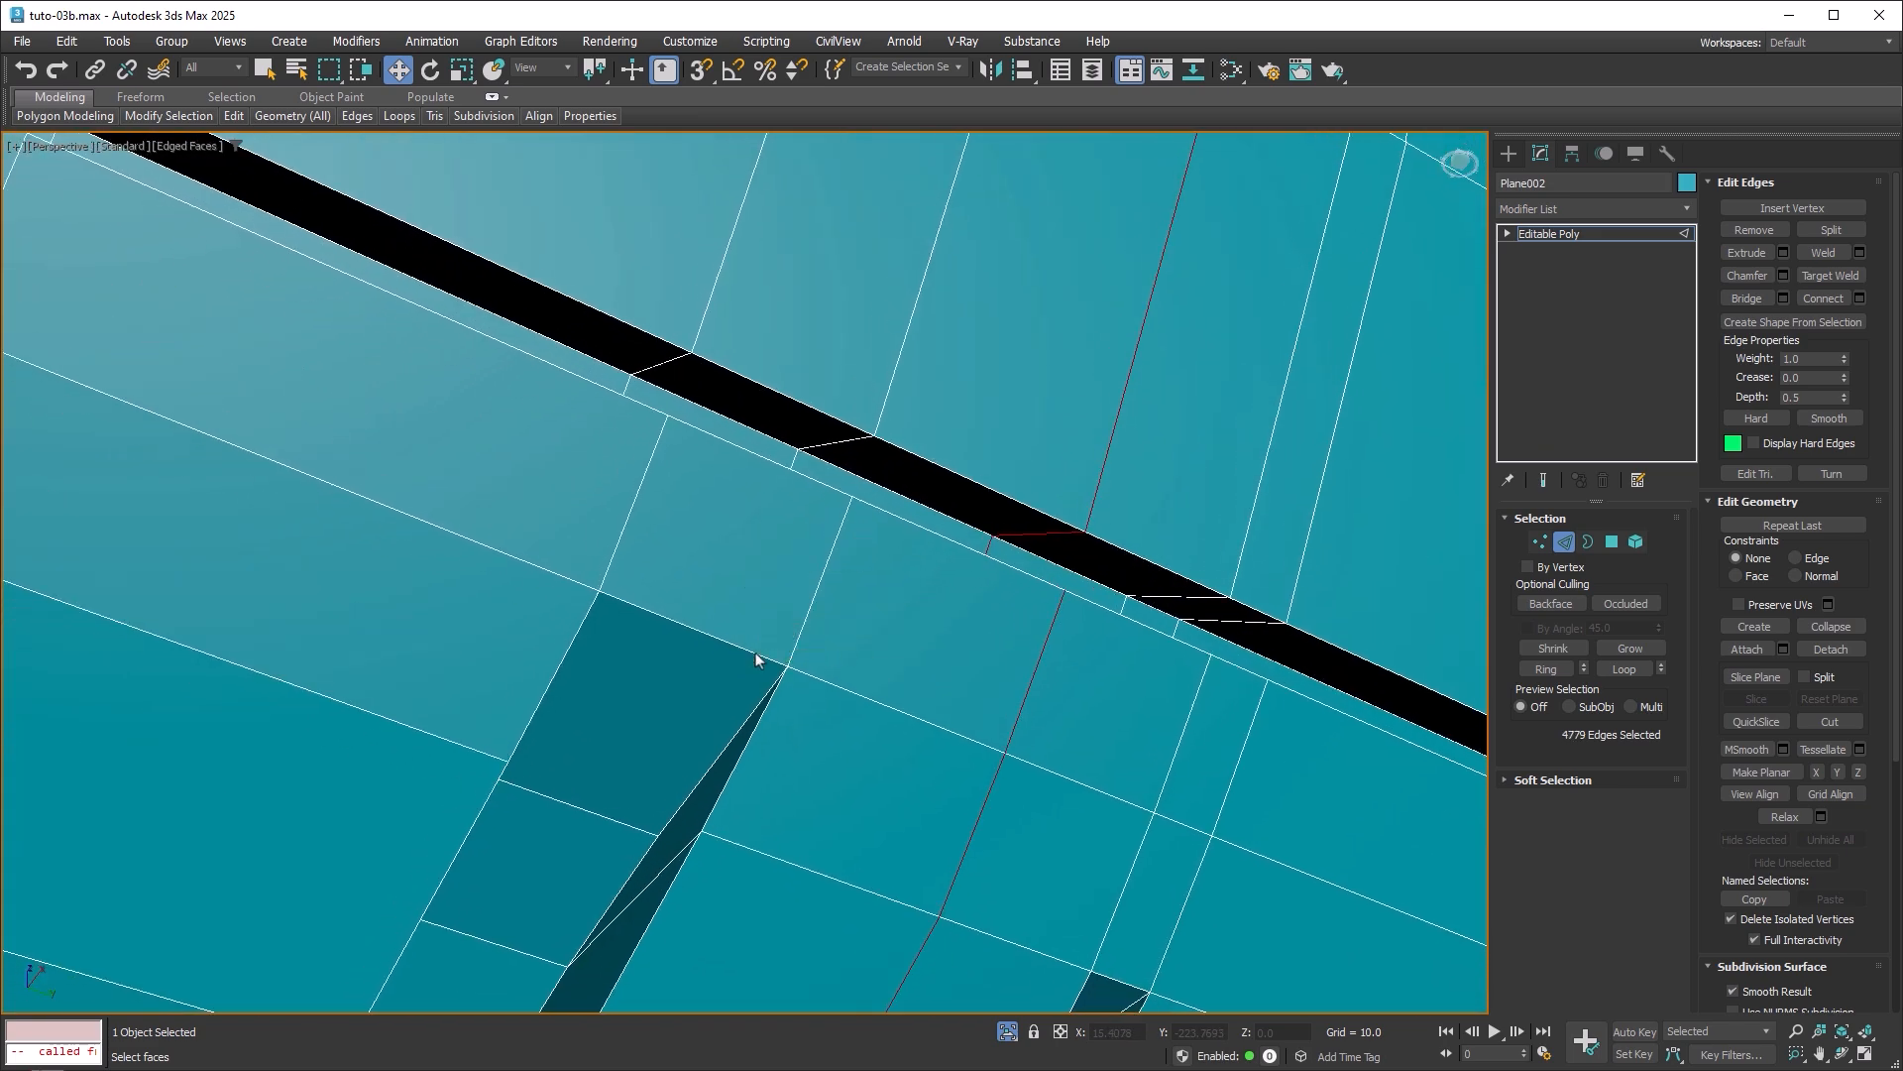
Clear the edge selection and select all open borders of the arrayed tread at Border level.
{"action": "scroll", "coordinate": [989, 509], "scroll_direction": "down", "scroll_amount": 12}
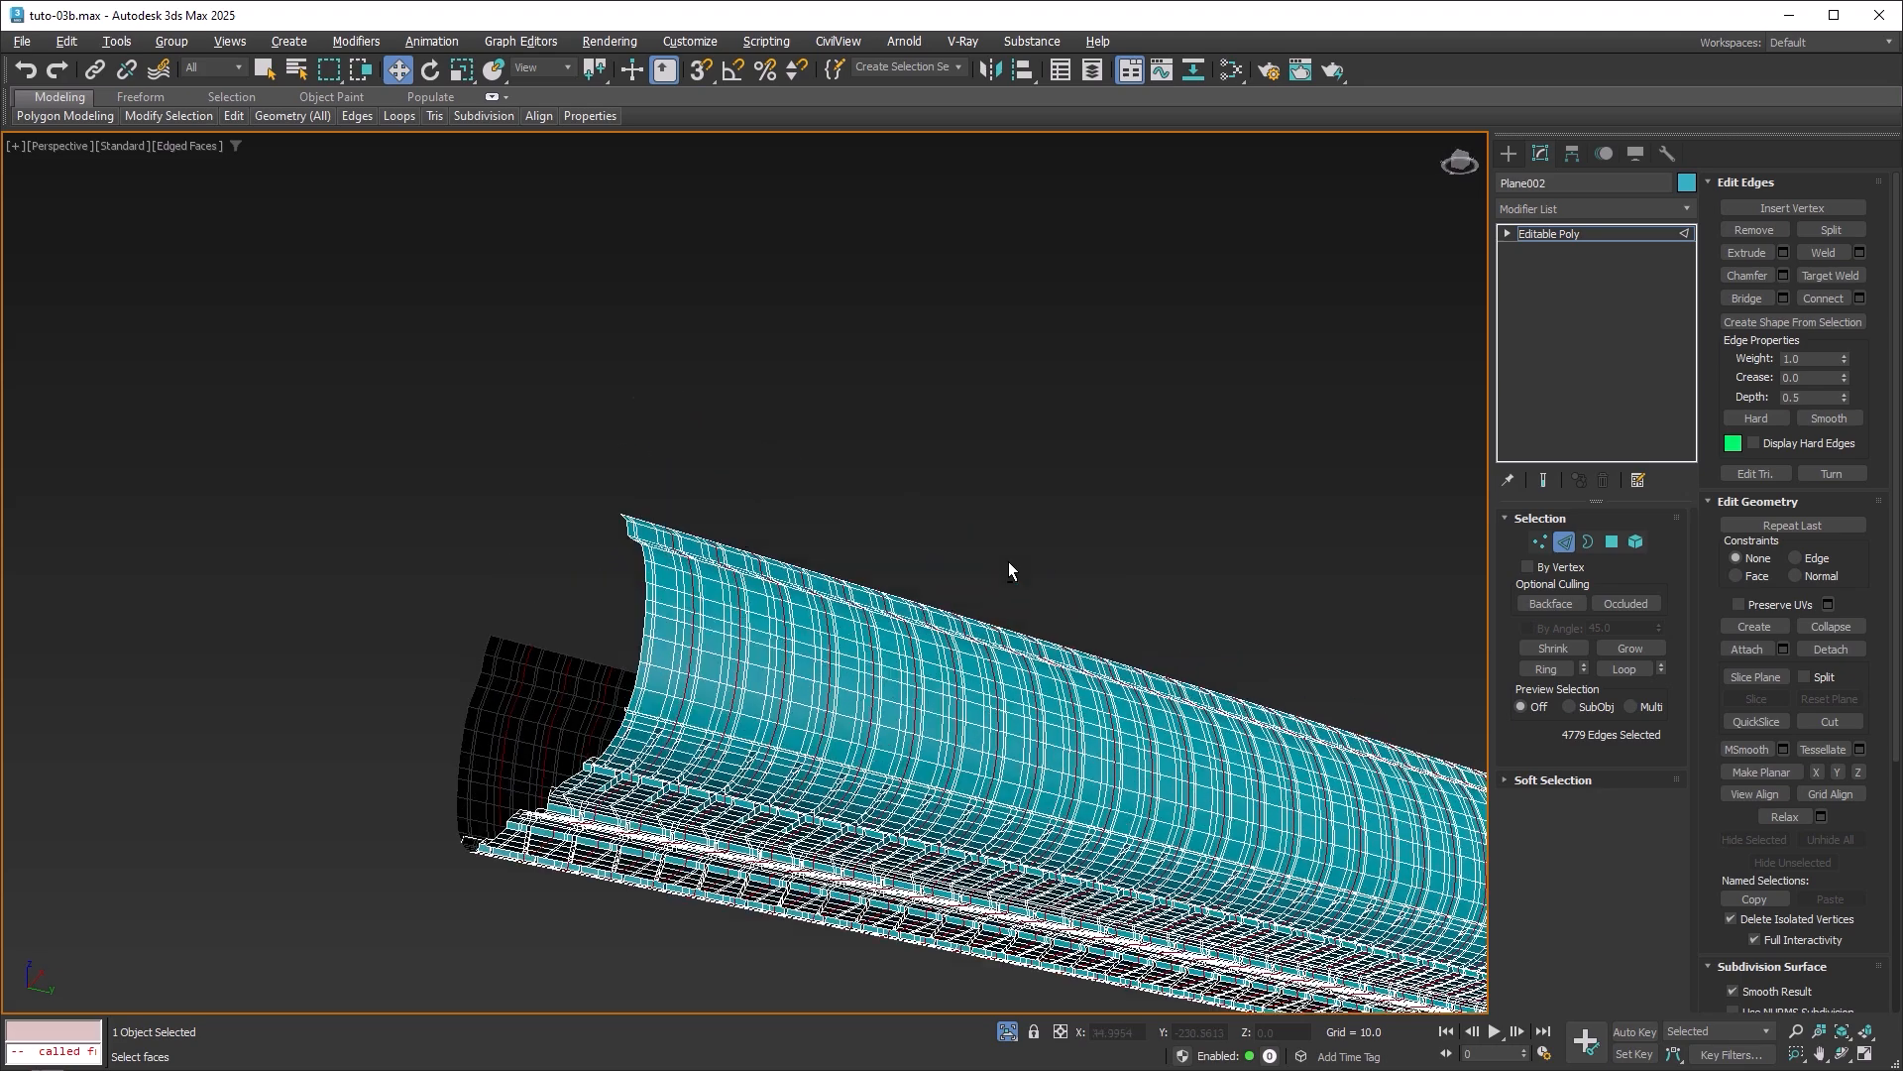
{"action": "middle_click_drag", "start_coordinate": [1009, 561], "coordinate": [1026, 681], "text": "alt"}
{"action": "middle_click_drag", "start_coordinate": [1196, 696], "coordinate": [846, 365]}
{"action": "scroll", "coordinate": [848, 368], "scroll_direction": "down", "scroll_amount": 6}
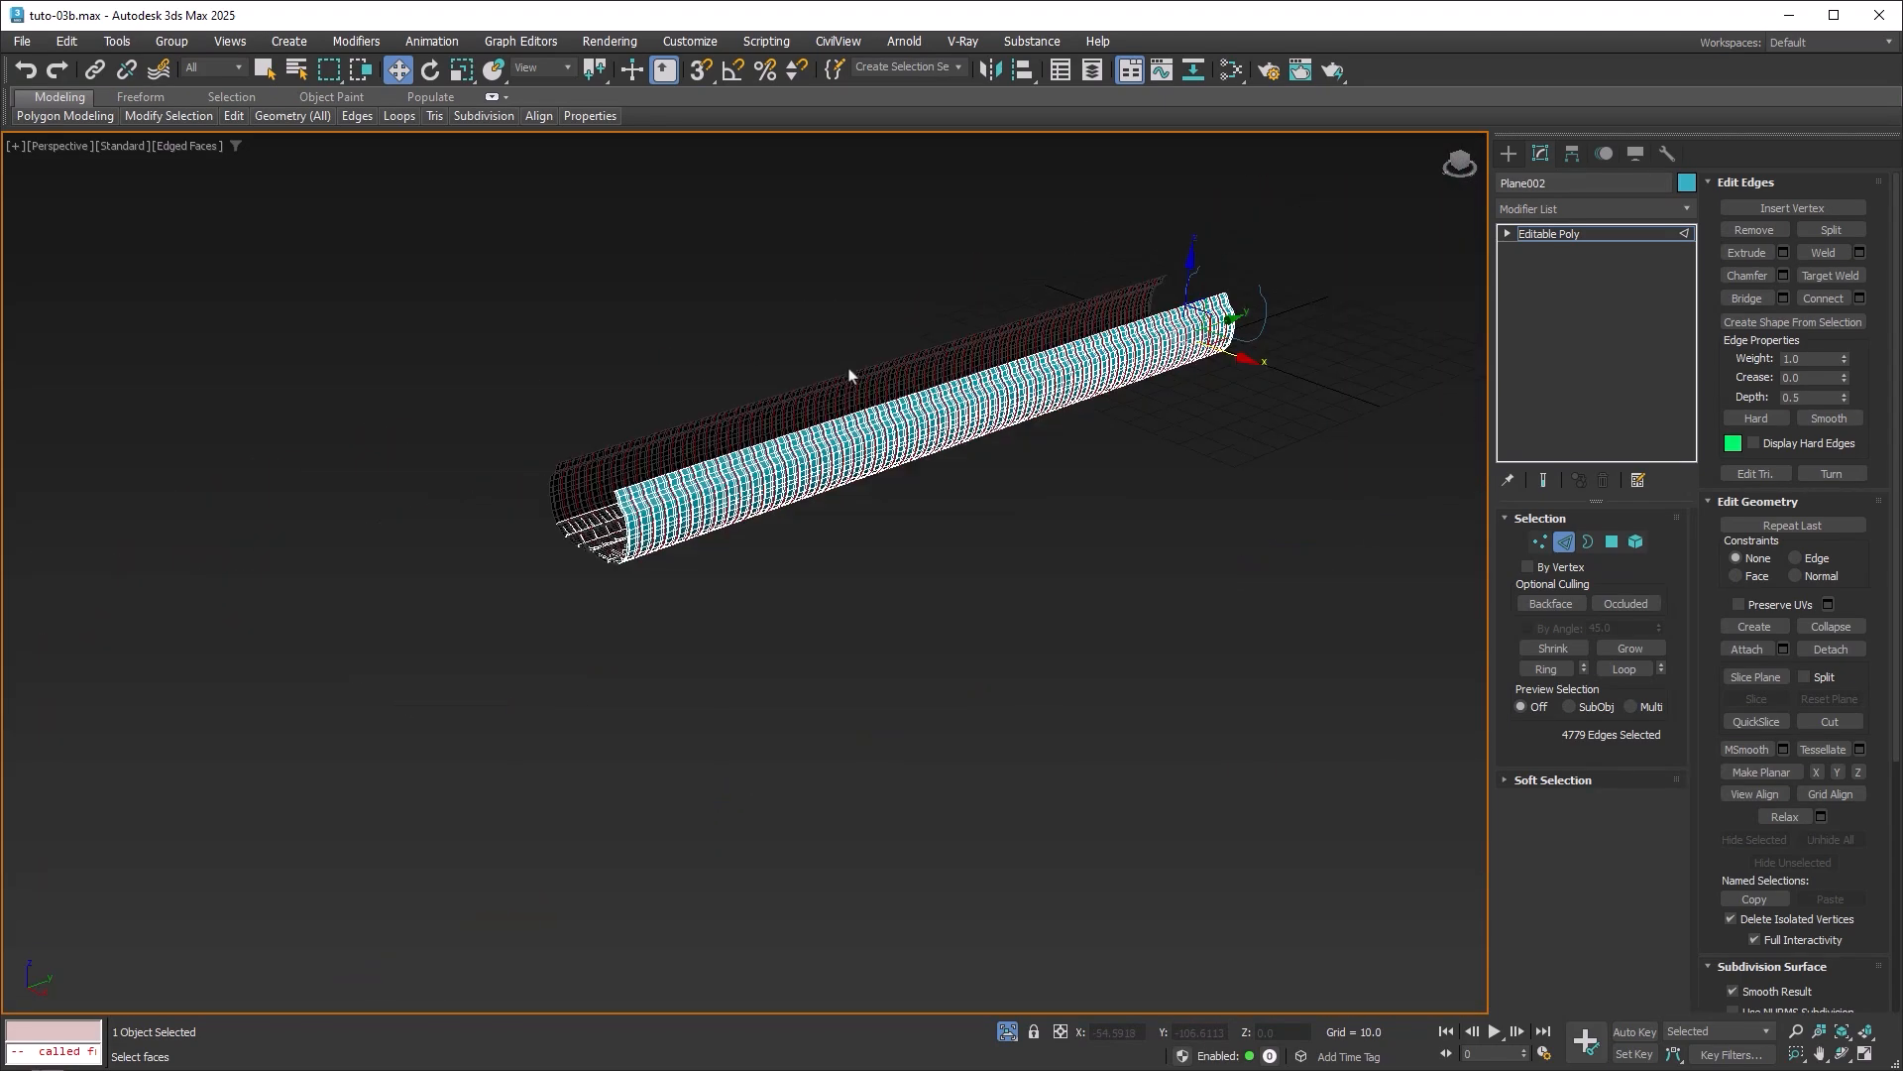
{"action": "middle_click_drag", "start_coordinate": [997, 369], "coordinate": [998, 404]}
{"action": "scroll", "coordinate": [999, 405], "scroll_direction": "up", "scroll_amount": 3}
{"action": "left_click", "coordinate": [1019, 430]}
{"action": "left_click", "coordinate": [1165, 533]}
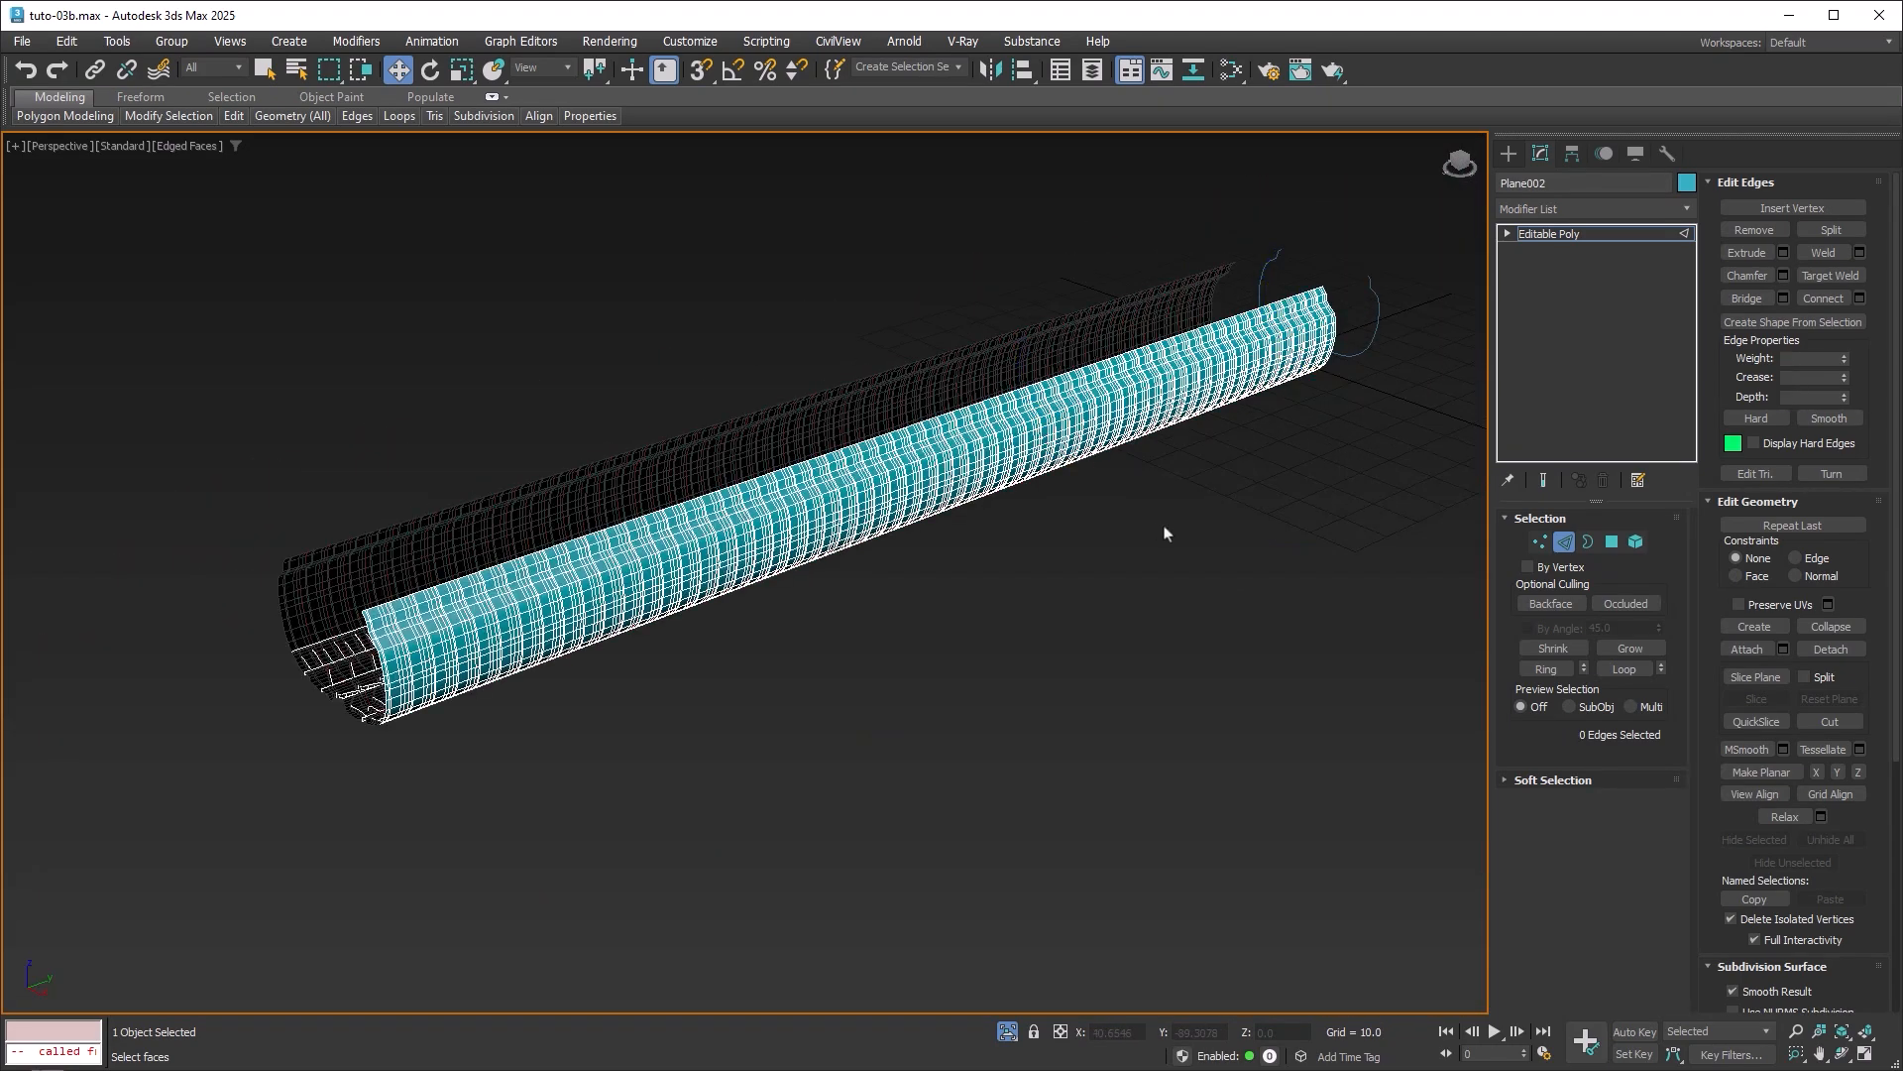
{"action": "left_click", "coordinate": [1589, 542]}
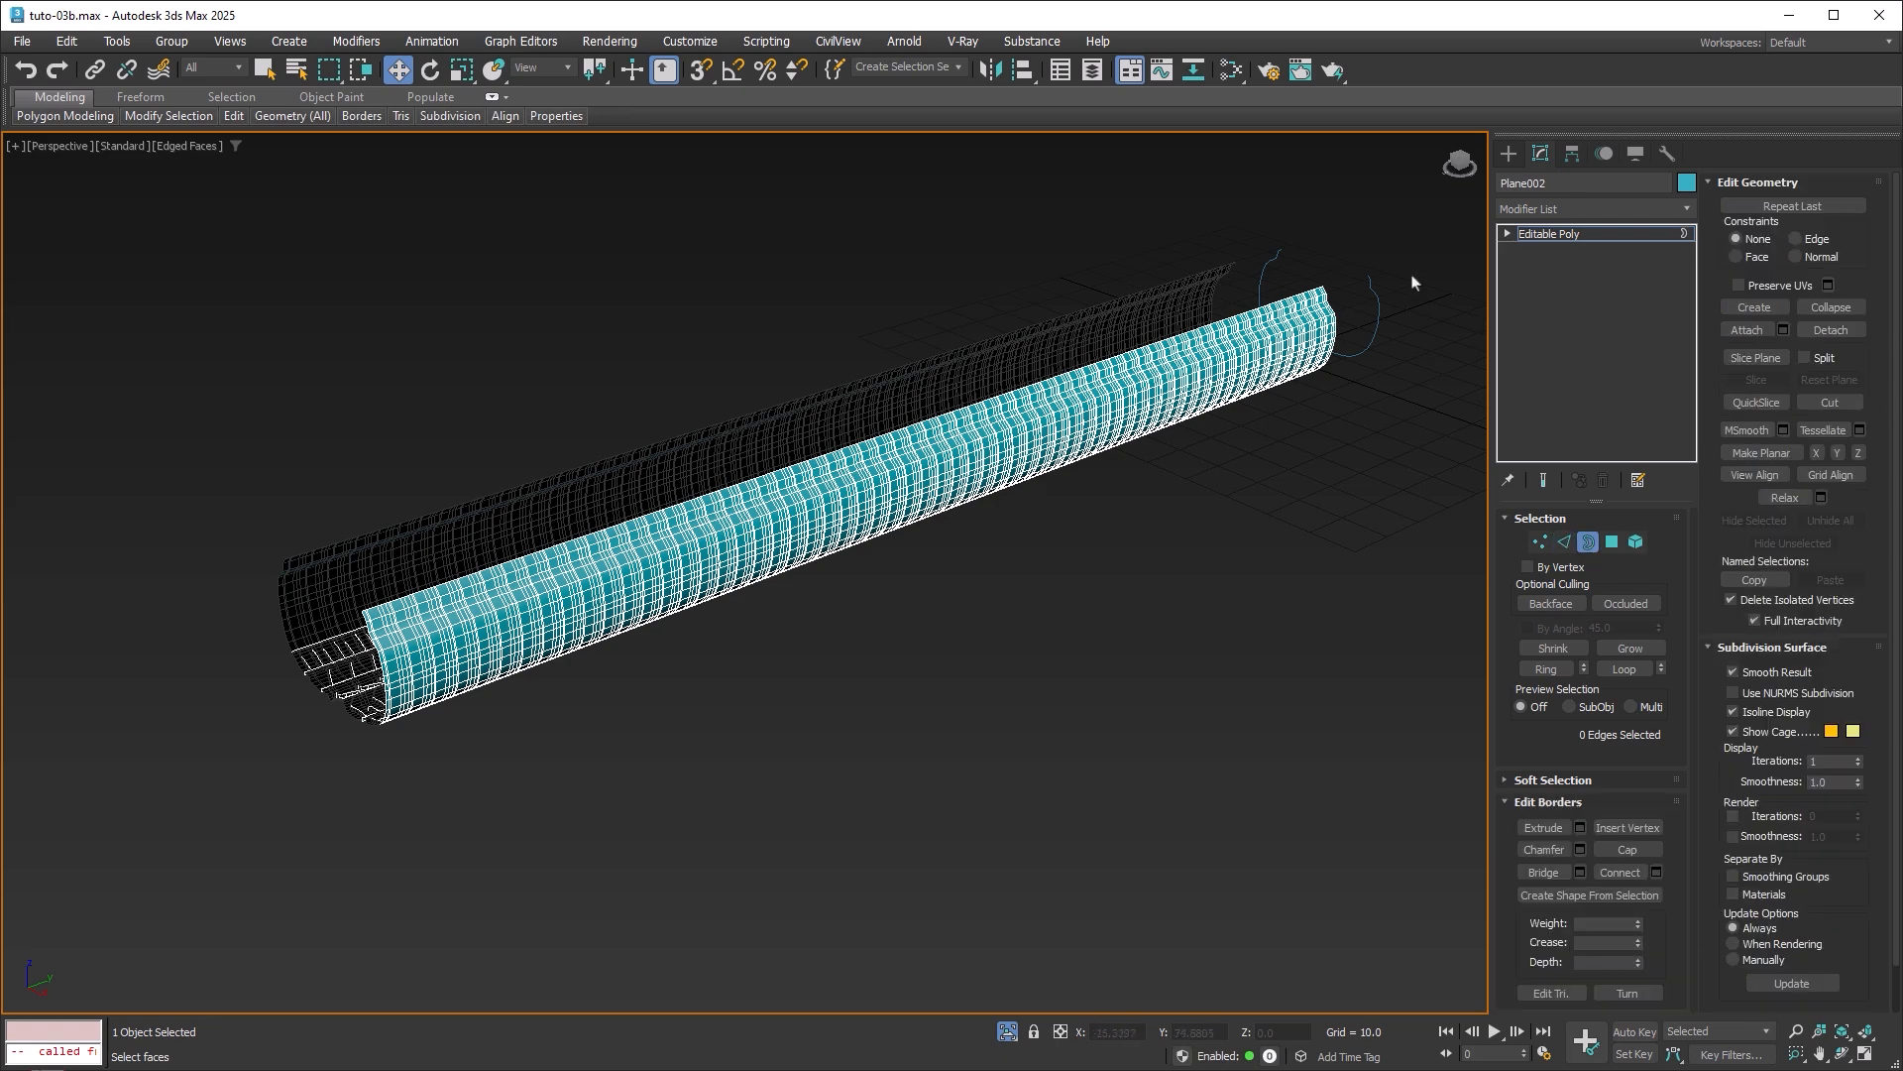
{"action": "left_click_drag", "start_coordinate": [1389, 238], "coordinate": [203, 819]}
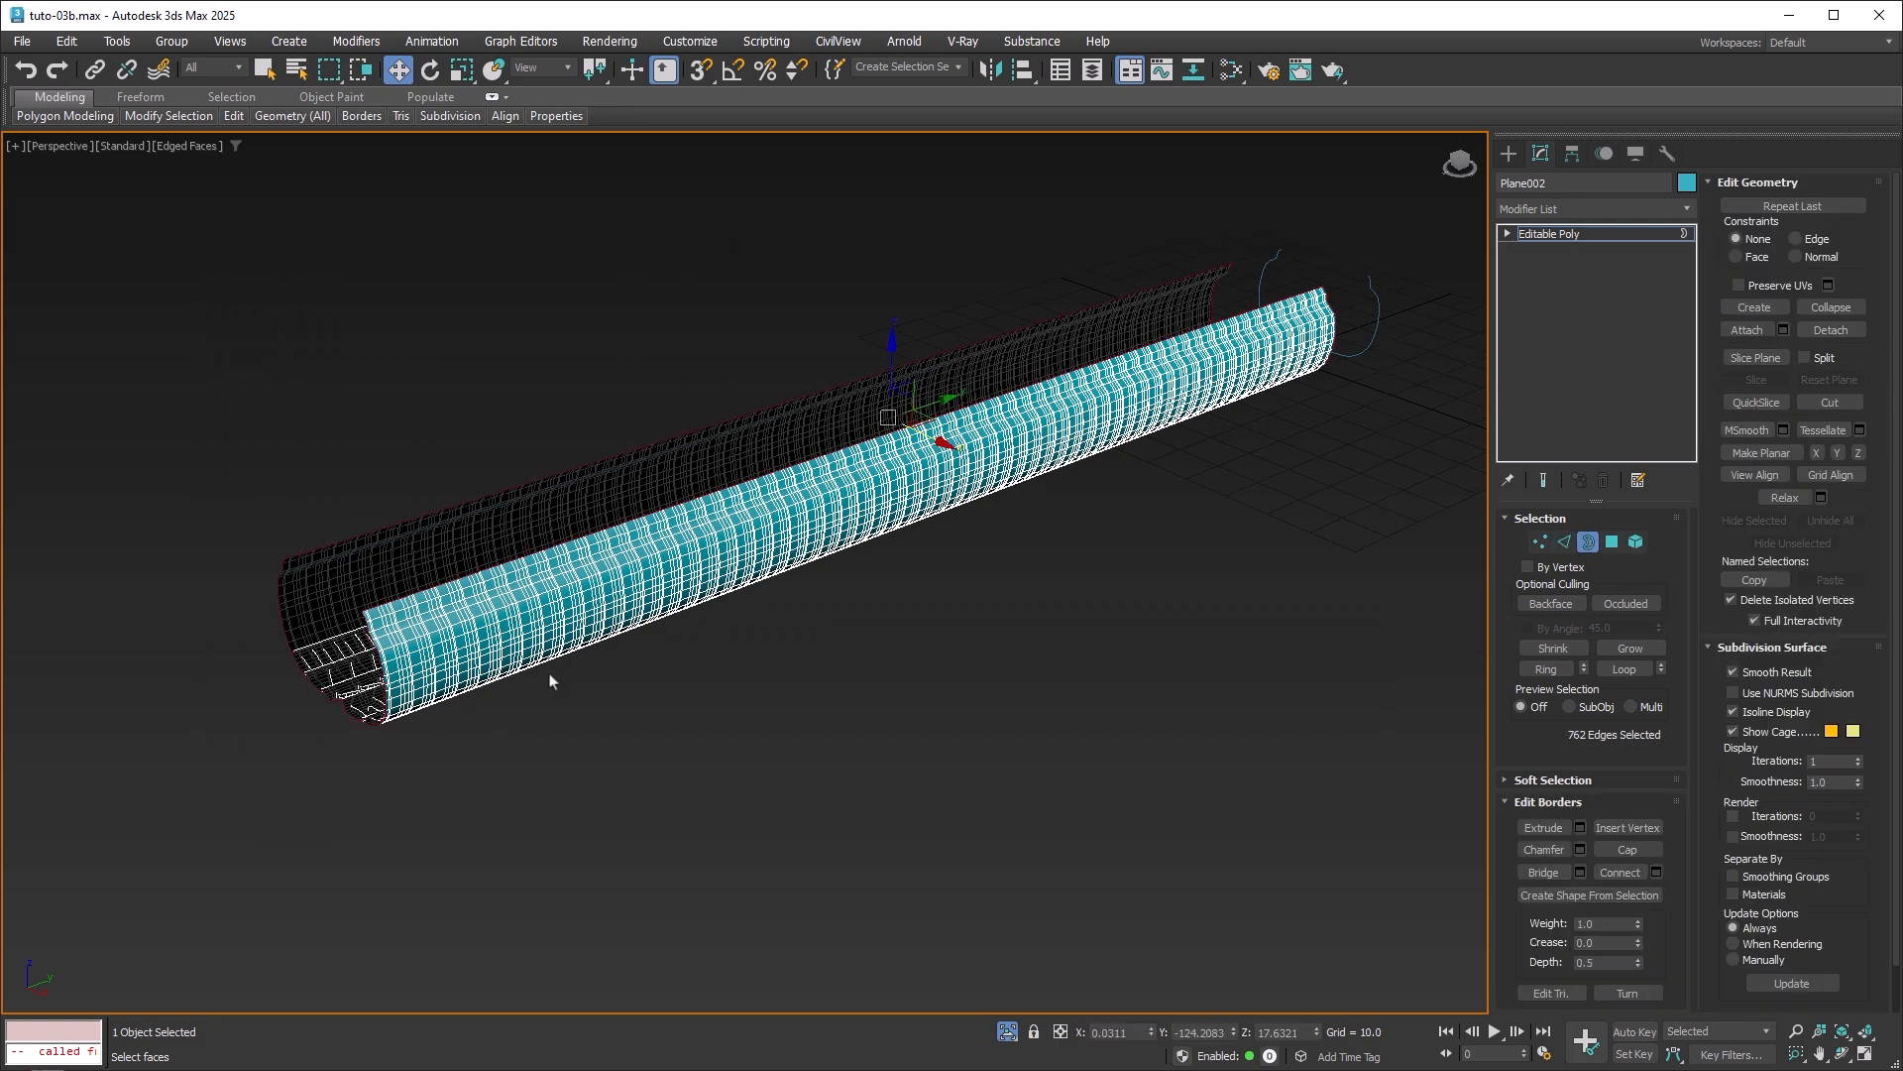
Inspect the selected borders along the whole tread for seams that are still open between strips.
{"action": "middle_click_drag", "start_coordinate": [586, 607], "coordinate": [591, 519], "text": "alt"}
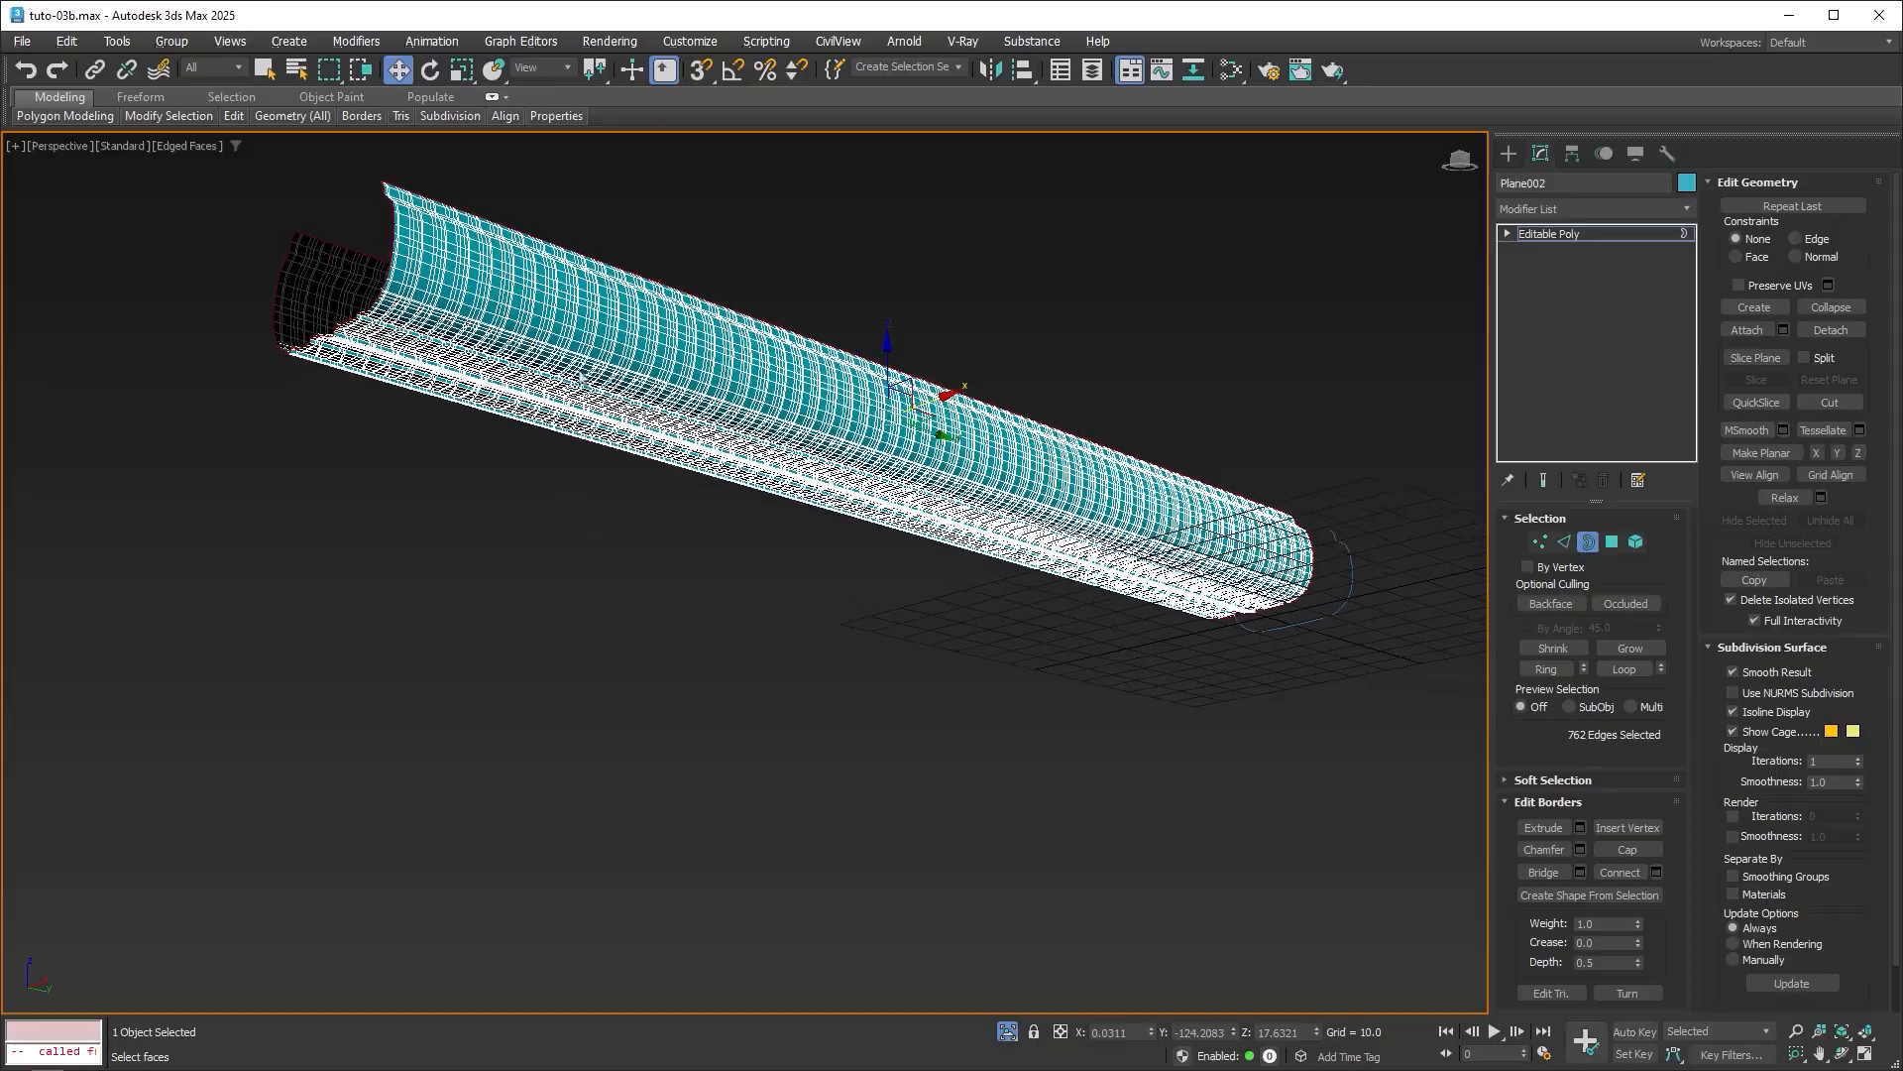
{"action": "scroll", "coordinate": [522, 297], "scroll_direction": "up", "scroll_amount": 5}
{"action": "middle_click_drag", "start_coordinate": [522, 298], "coordinate": [623, 397], "text": "alt"}
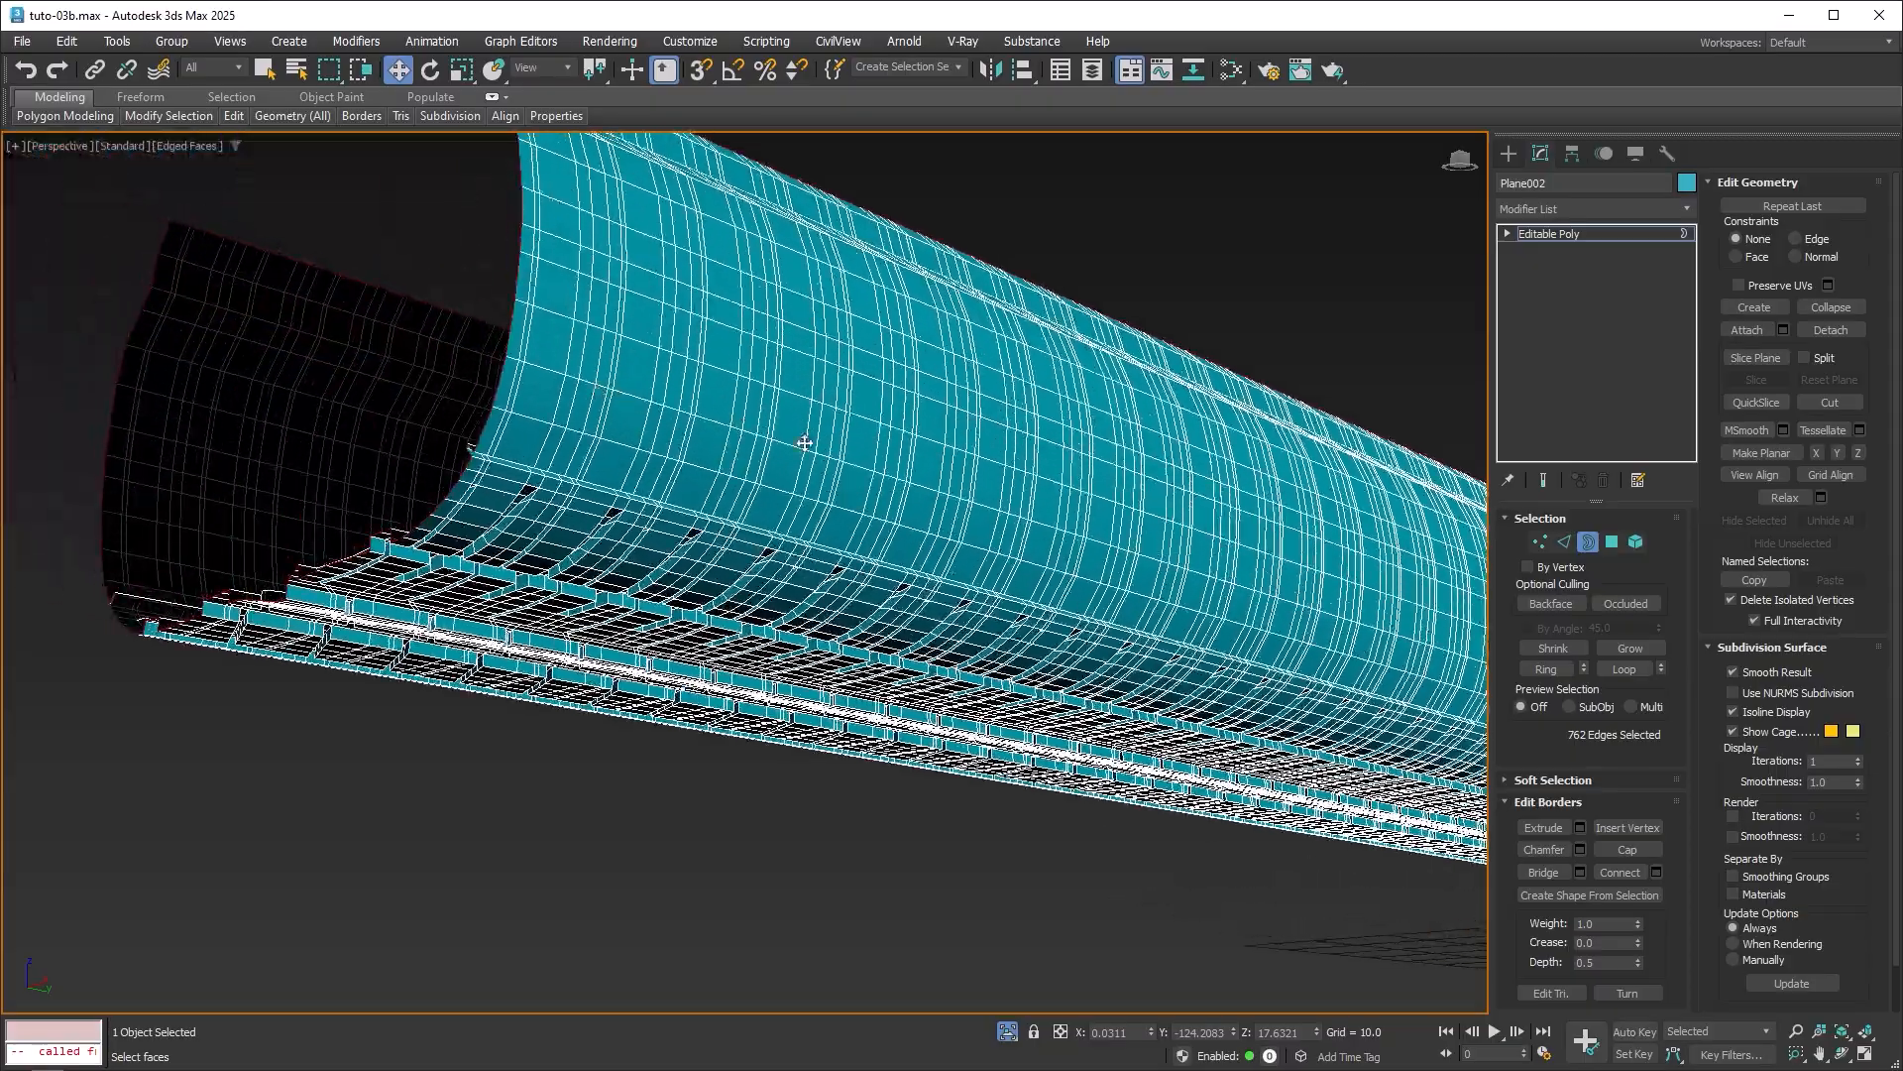
{"action": "middle_click_drag", "start_coordinate": [1284, 556], "coordinate": [719, 480]}
{"action": "middle_click_drag", "start_coordinate": [773, 615], "coordinate": [821, 488], "text": "alt"}
{"action": "middle_click_drag", "start_coordinate": [1147, 524], "coordinate": [643, 466]}
{"action": "mouse_move", "coordinate": [1057, 684]}
{"action": "middle_mouse_down"}
{"action": "mouse_move", "coordinate": [813, 491]}
{"action": "mouse_move", "coordinate": [466, 357]}
{"action": "middle_mouse_up"}
{"action": "mouse_move", "coordinate": [1096, 651]}
{"action": "middle_mouse_down"}
{"action": "mouse_move", "coordinate": [907, 629]}
{"action": "mouse_move", "coordinate": [909, 710]}
{"action": "mouse_move", "coordinate": [952, 752]}
{"action": "mouse_move", "coordinate": [986, 625]}
{"action": "mouse_move", "coordinate": [1098, 580]}
{"action": "middle_mouse_up"}
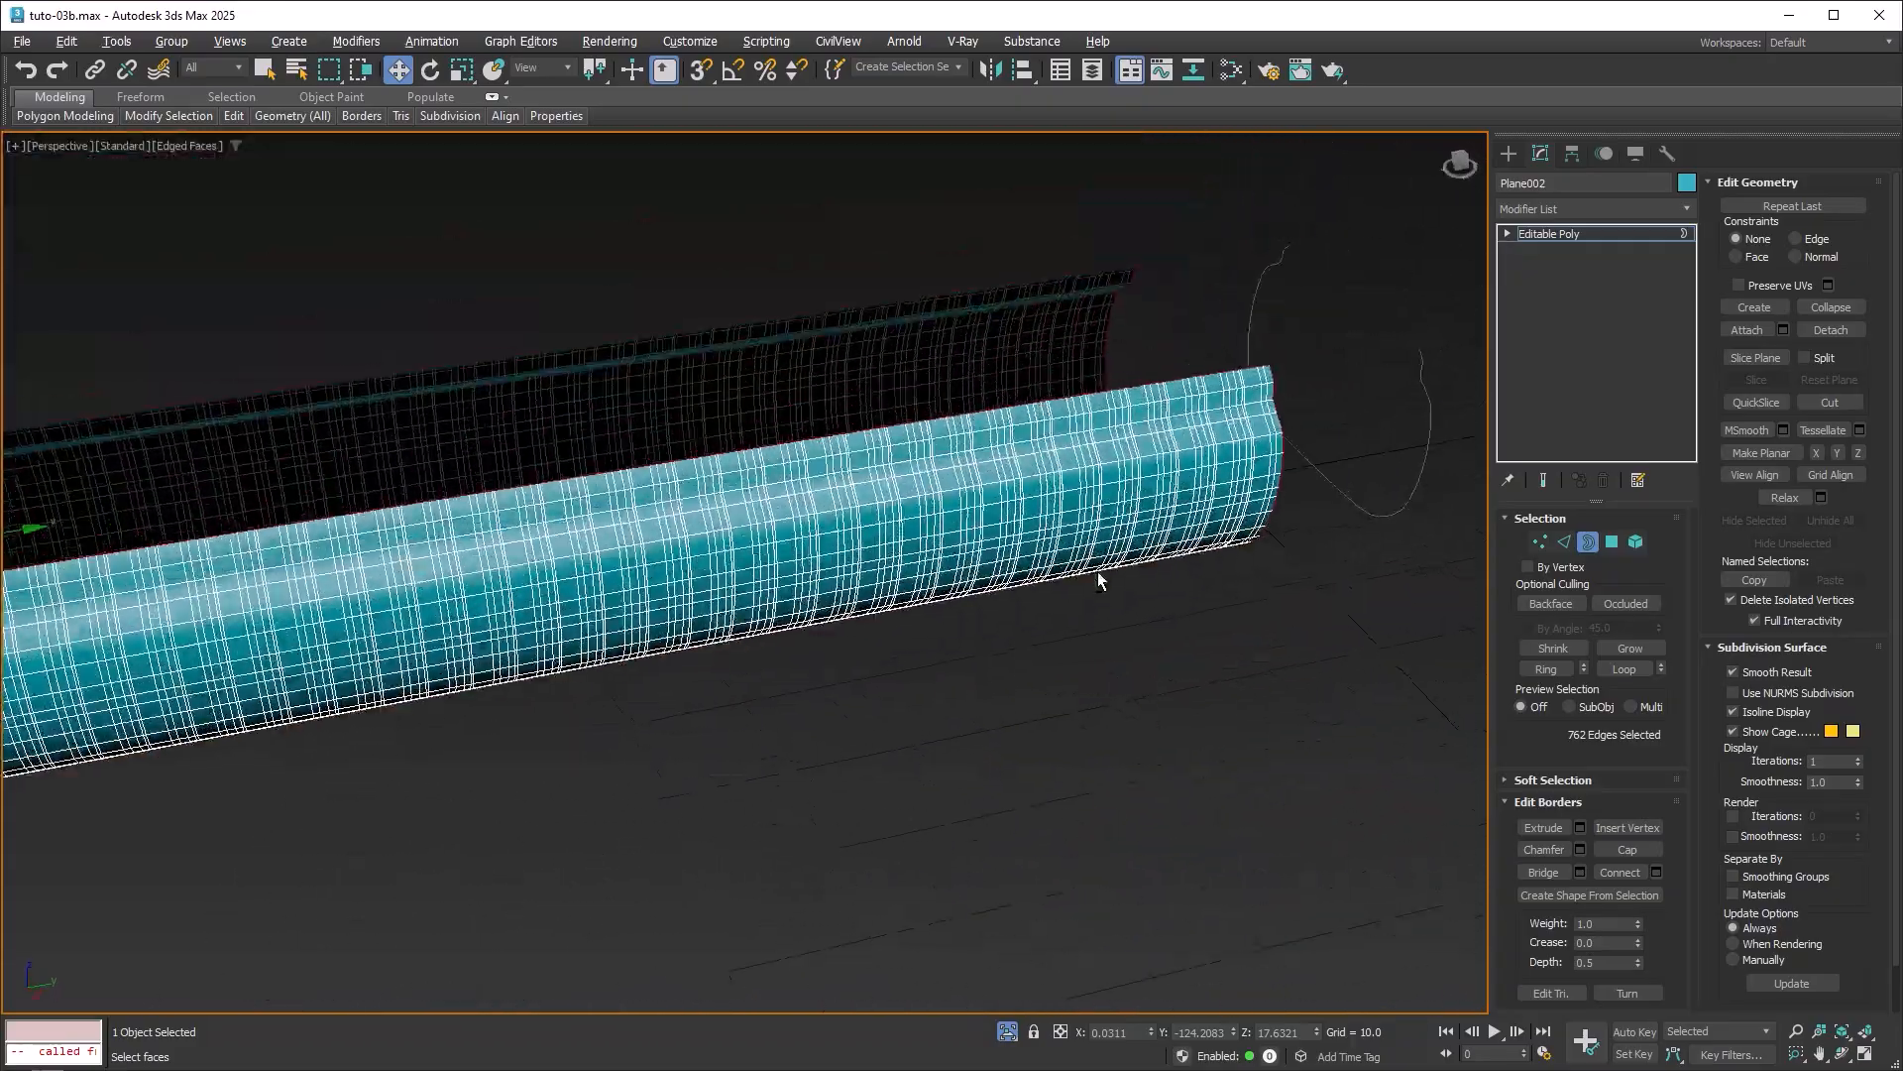
{"action": "scroll", "coordinate": [1099, 580], "scroll_direction": "up", "scroll_amount": 6}
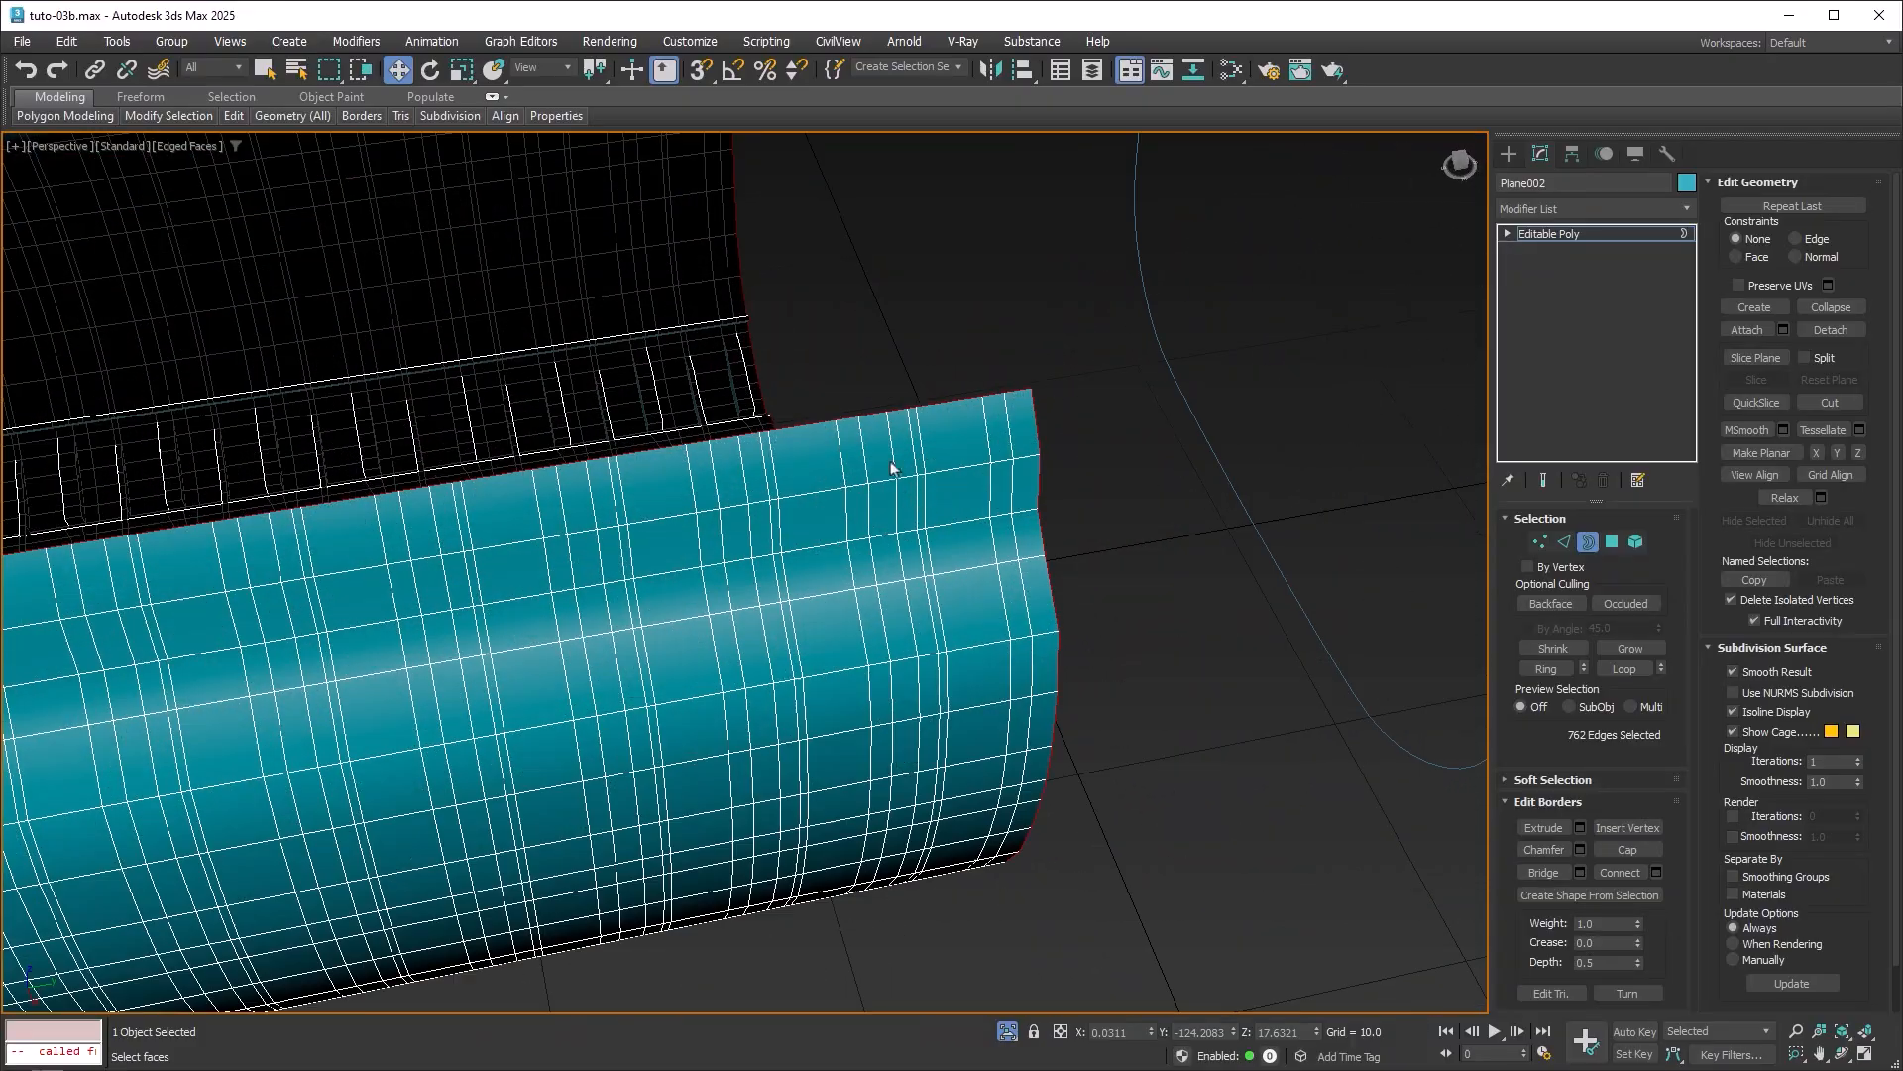
{"action": "middle_click_drag", "start_coordinate": [1021, 637], "coordinate": [999, 544]}
{"action": "scroll", "coordinate": [1213, 734], "scroll_direction": "down", "scroll_amount": 10}
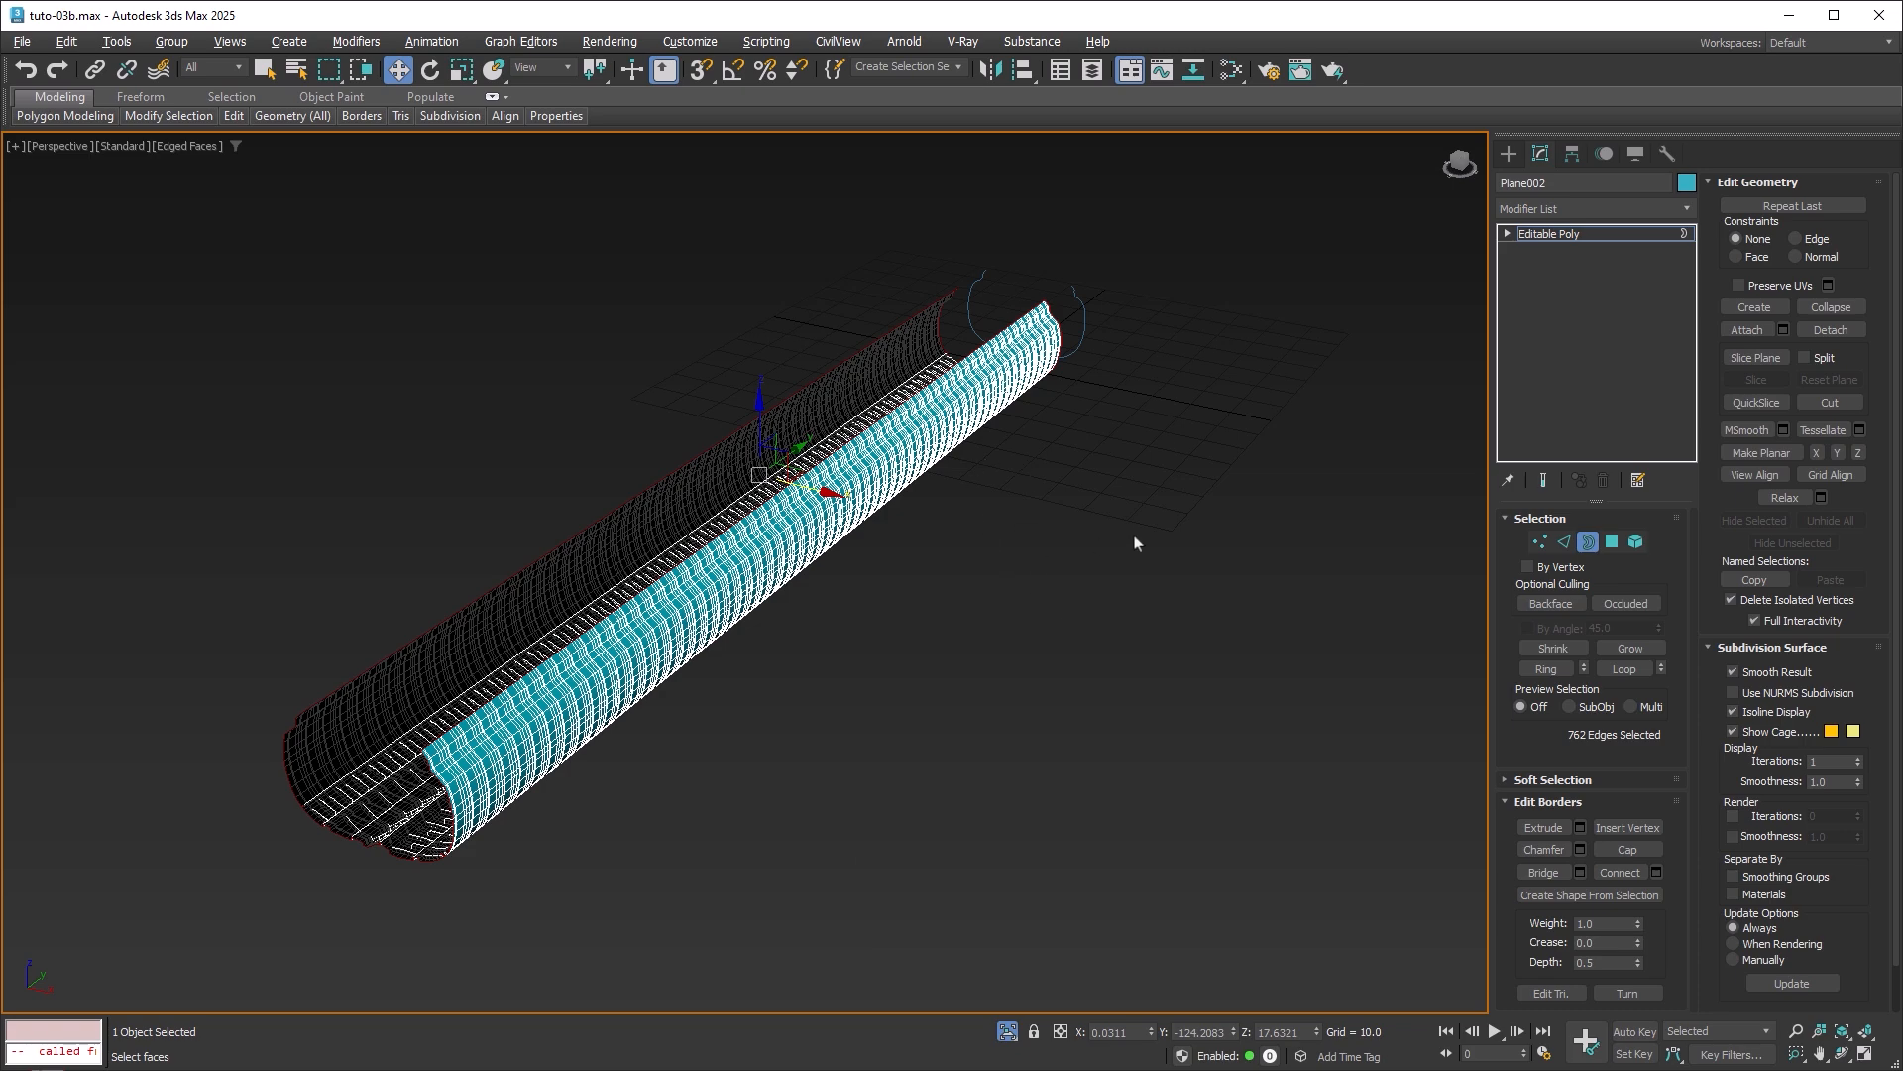
Leave Border level and center the tread's pivot to the object, checking it in a maximized Front view.
{"action": "left_click", "coordinate": [1589, 541]}
{"action": "mouse_move", "coordinate": [1112, 527]}
{"action": "middle_mouse_down"}
{"action": "mouse_move", "coordinate": [1076, 525]}
{"action": "mouse_move", "coordinate": [1105, 551]}
{"action": "middle_mouse_up"}
{"action": "key", "text": "alt+w"}
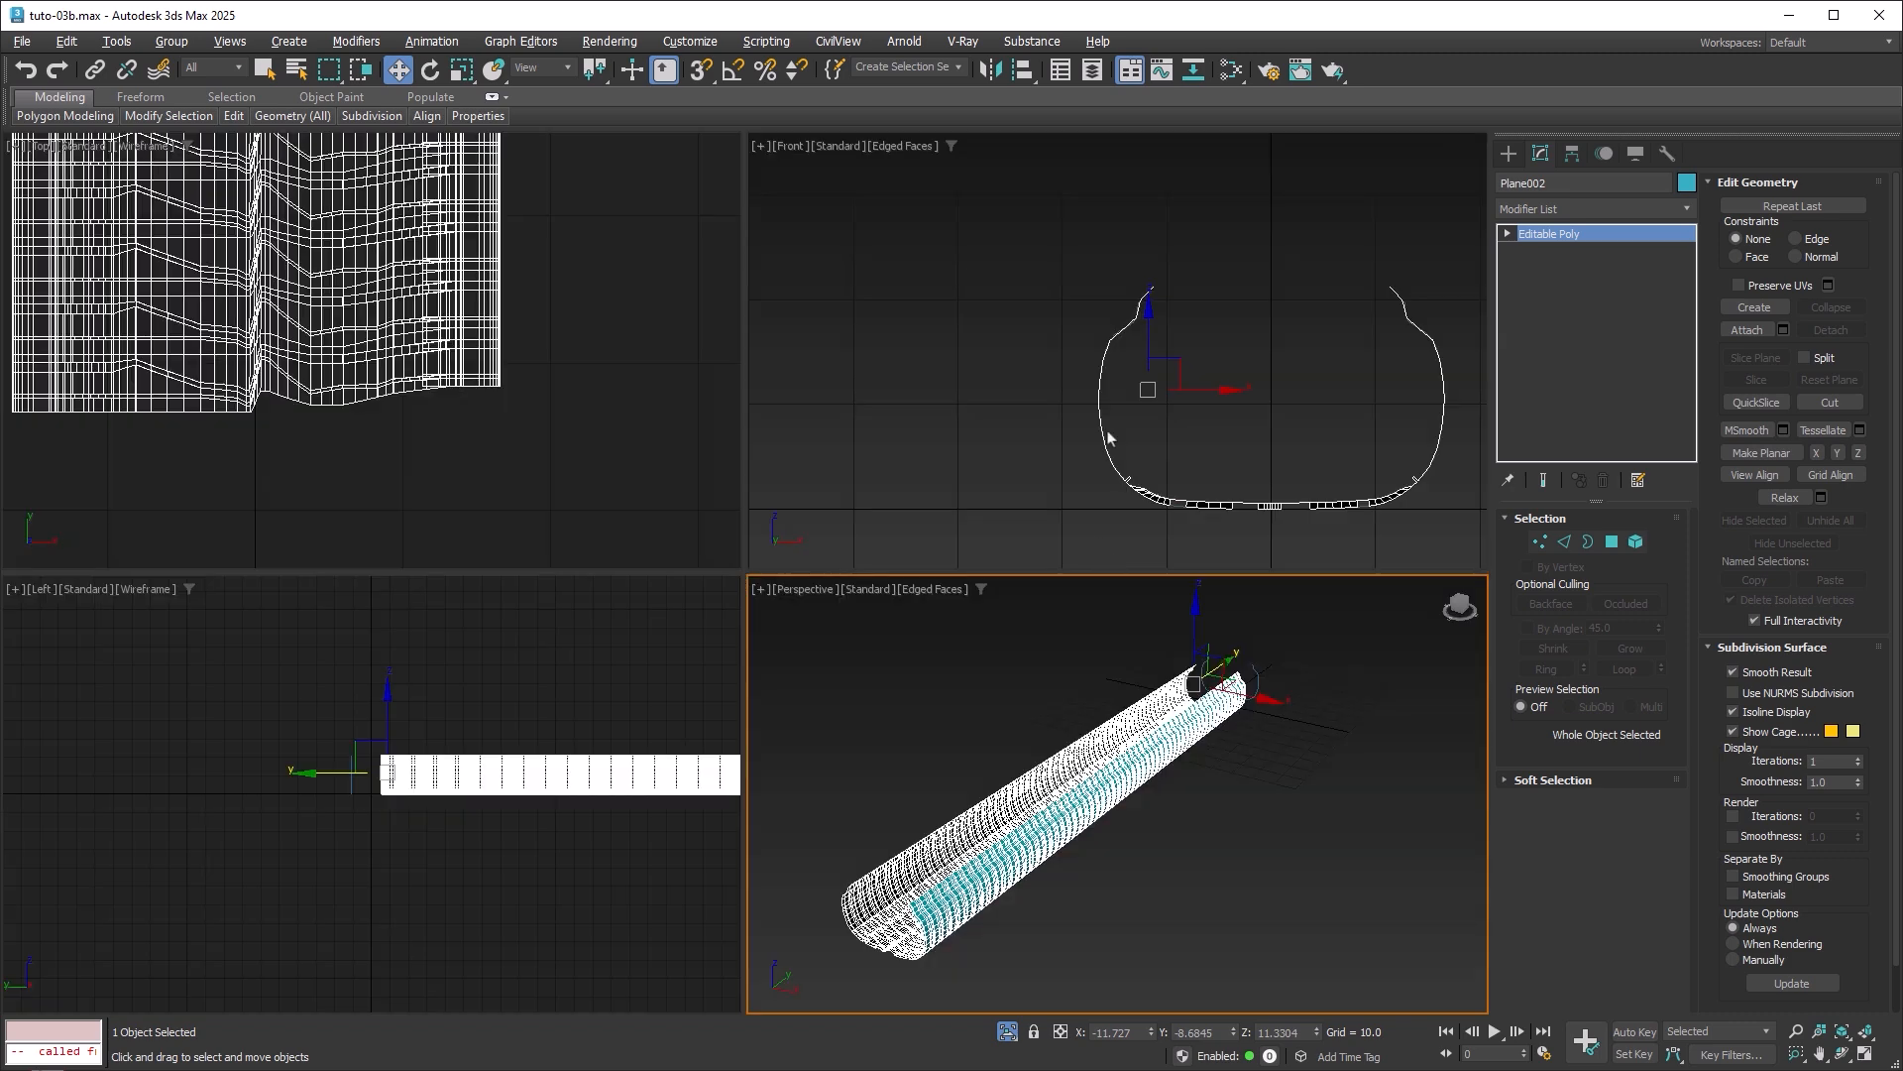
{"action": "middle_click", "coordinate": [1171, 388]}
{"action": "key", "text": "alt+w"}
{"action": "middle_click_drag", "start_coordinate": [1069, 454], "coordinate": [934, 454]}
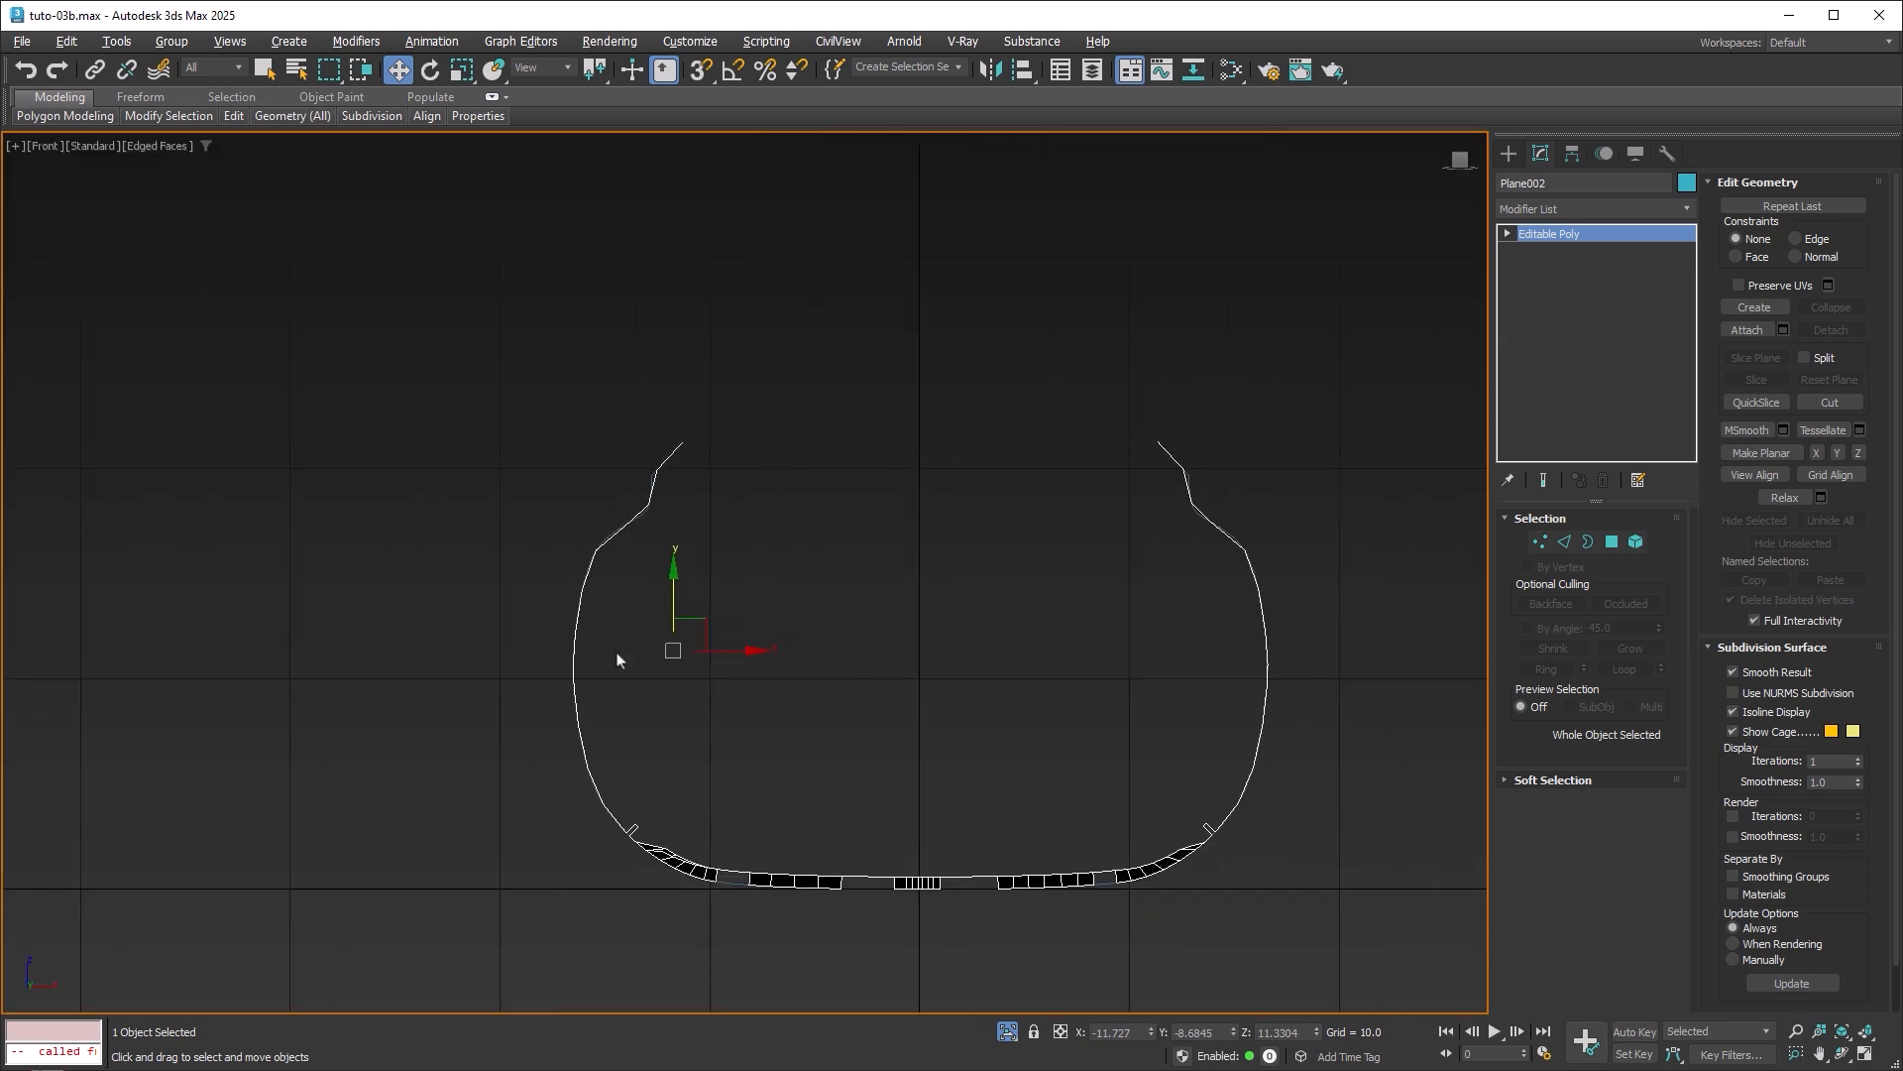
{"action": "left_click", "coordinate": [1573, 154]}
{"action": "left_click", "coordinate": [1616, 291]}
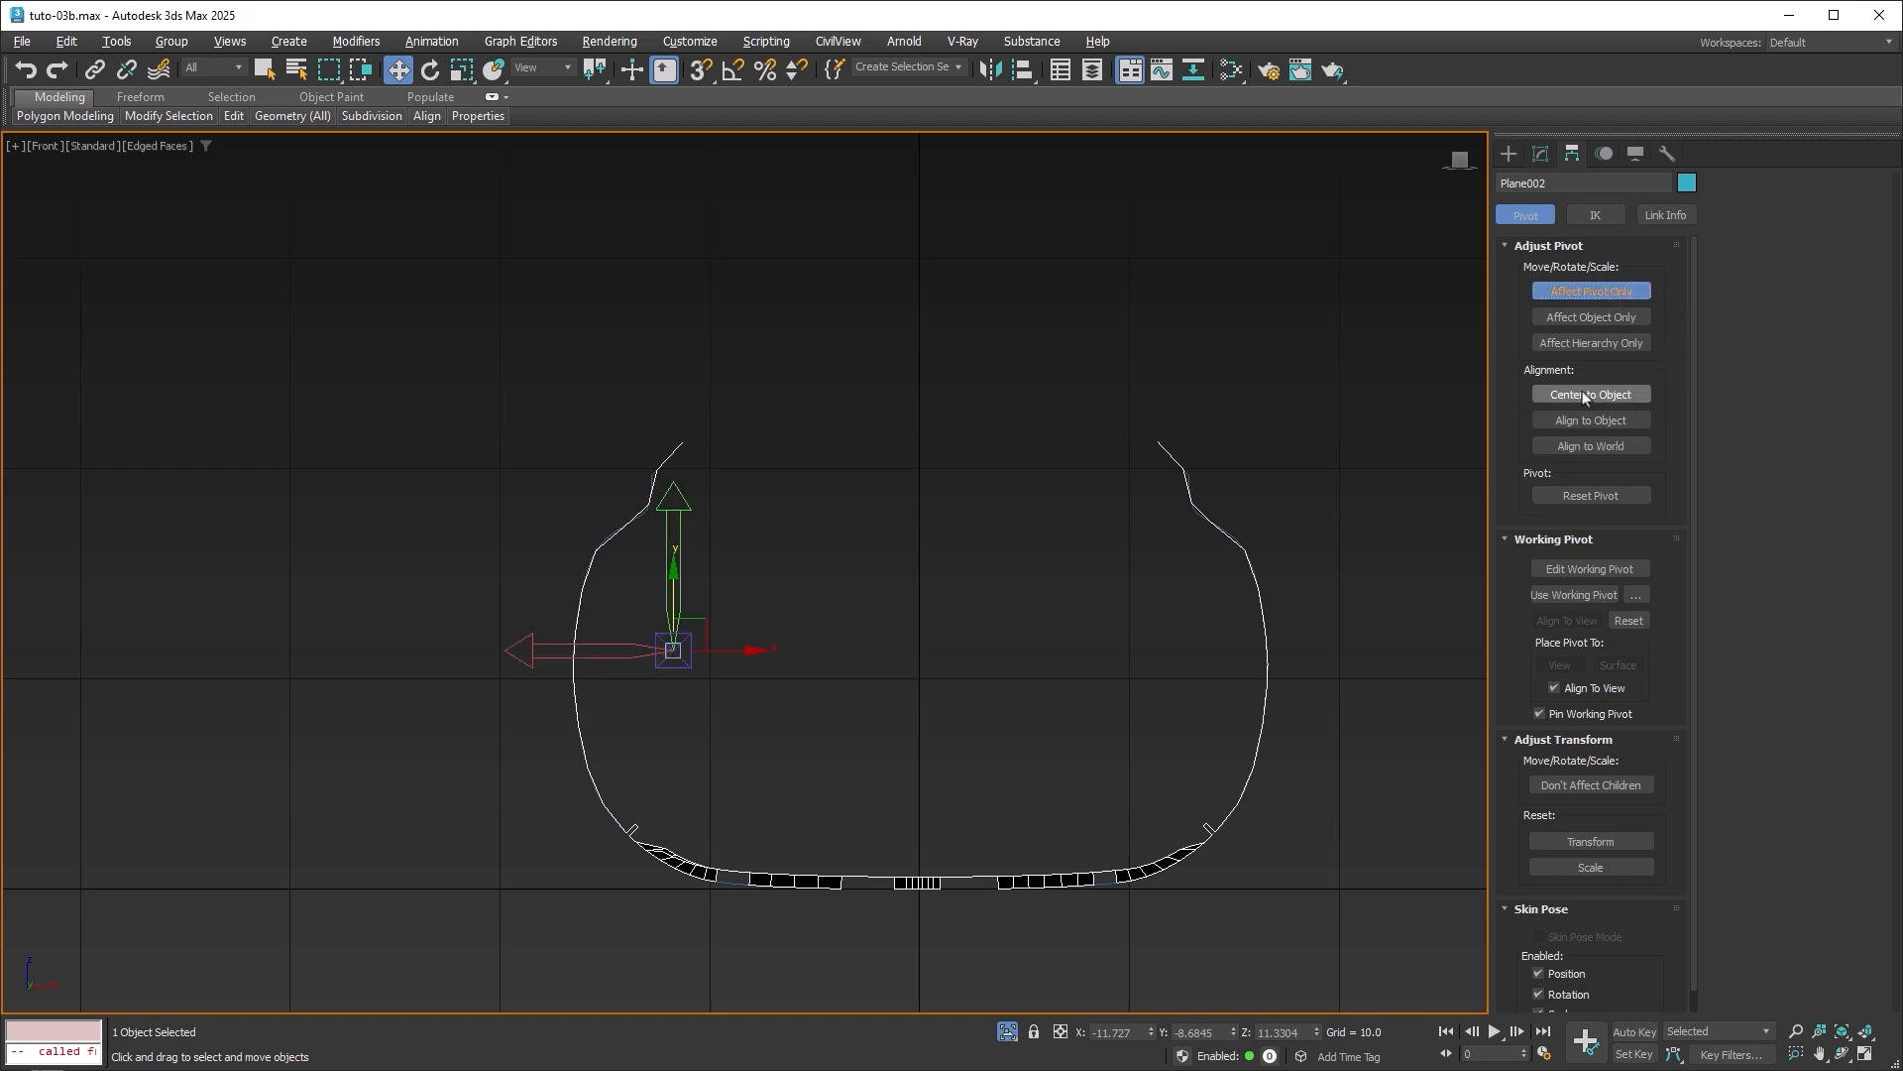
{"action": "left_click", "coordinate": [1583, 395]}
{"action": "left_click", "coordinate": [1596, 294]}
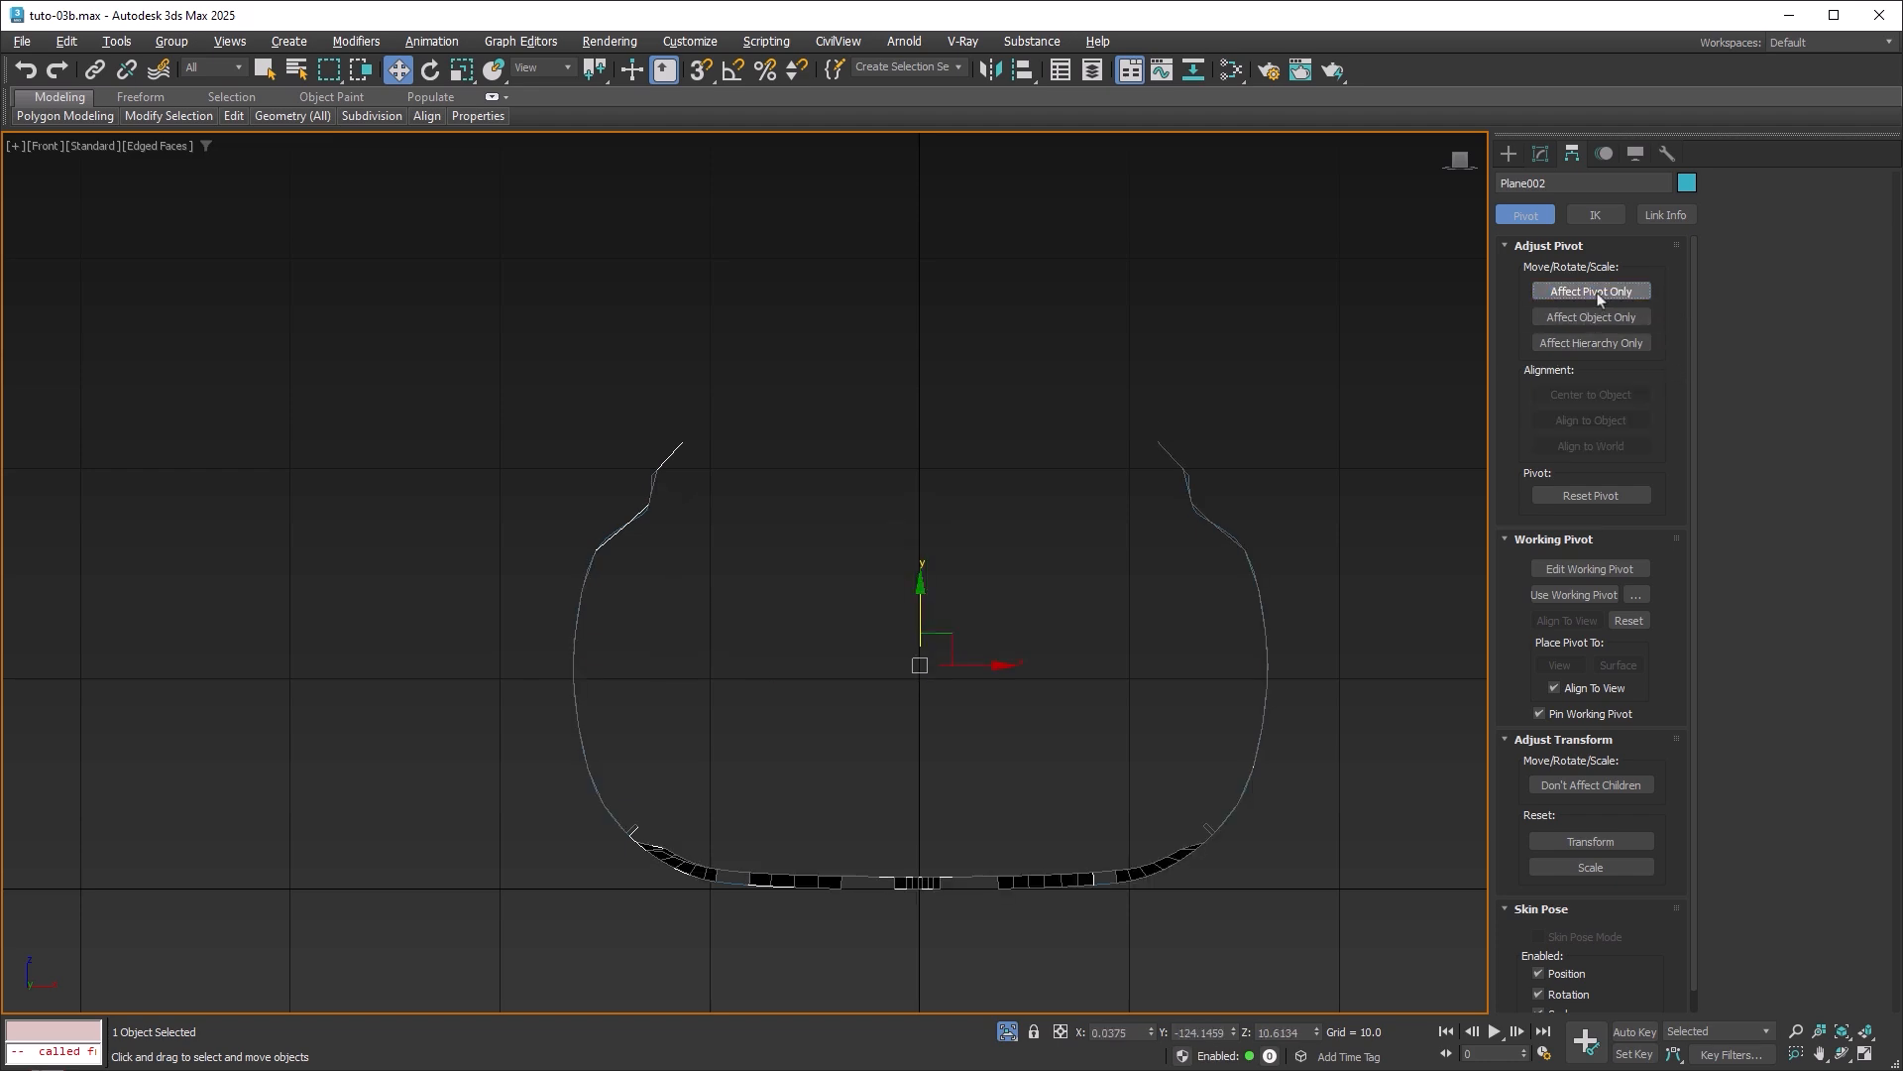
Apply a Bend modifier to the tread and show it in a maximized Perspective view.
{"action": "key", "text": "alt+w"}
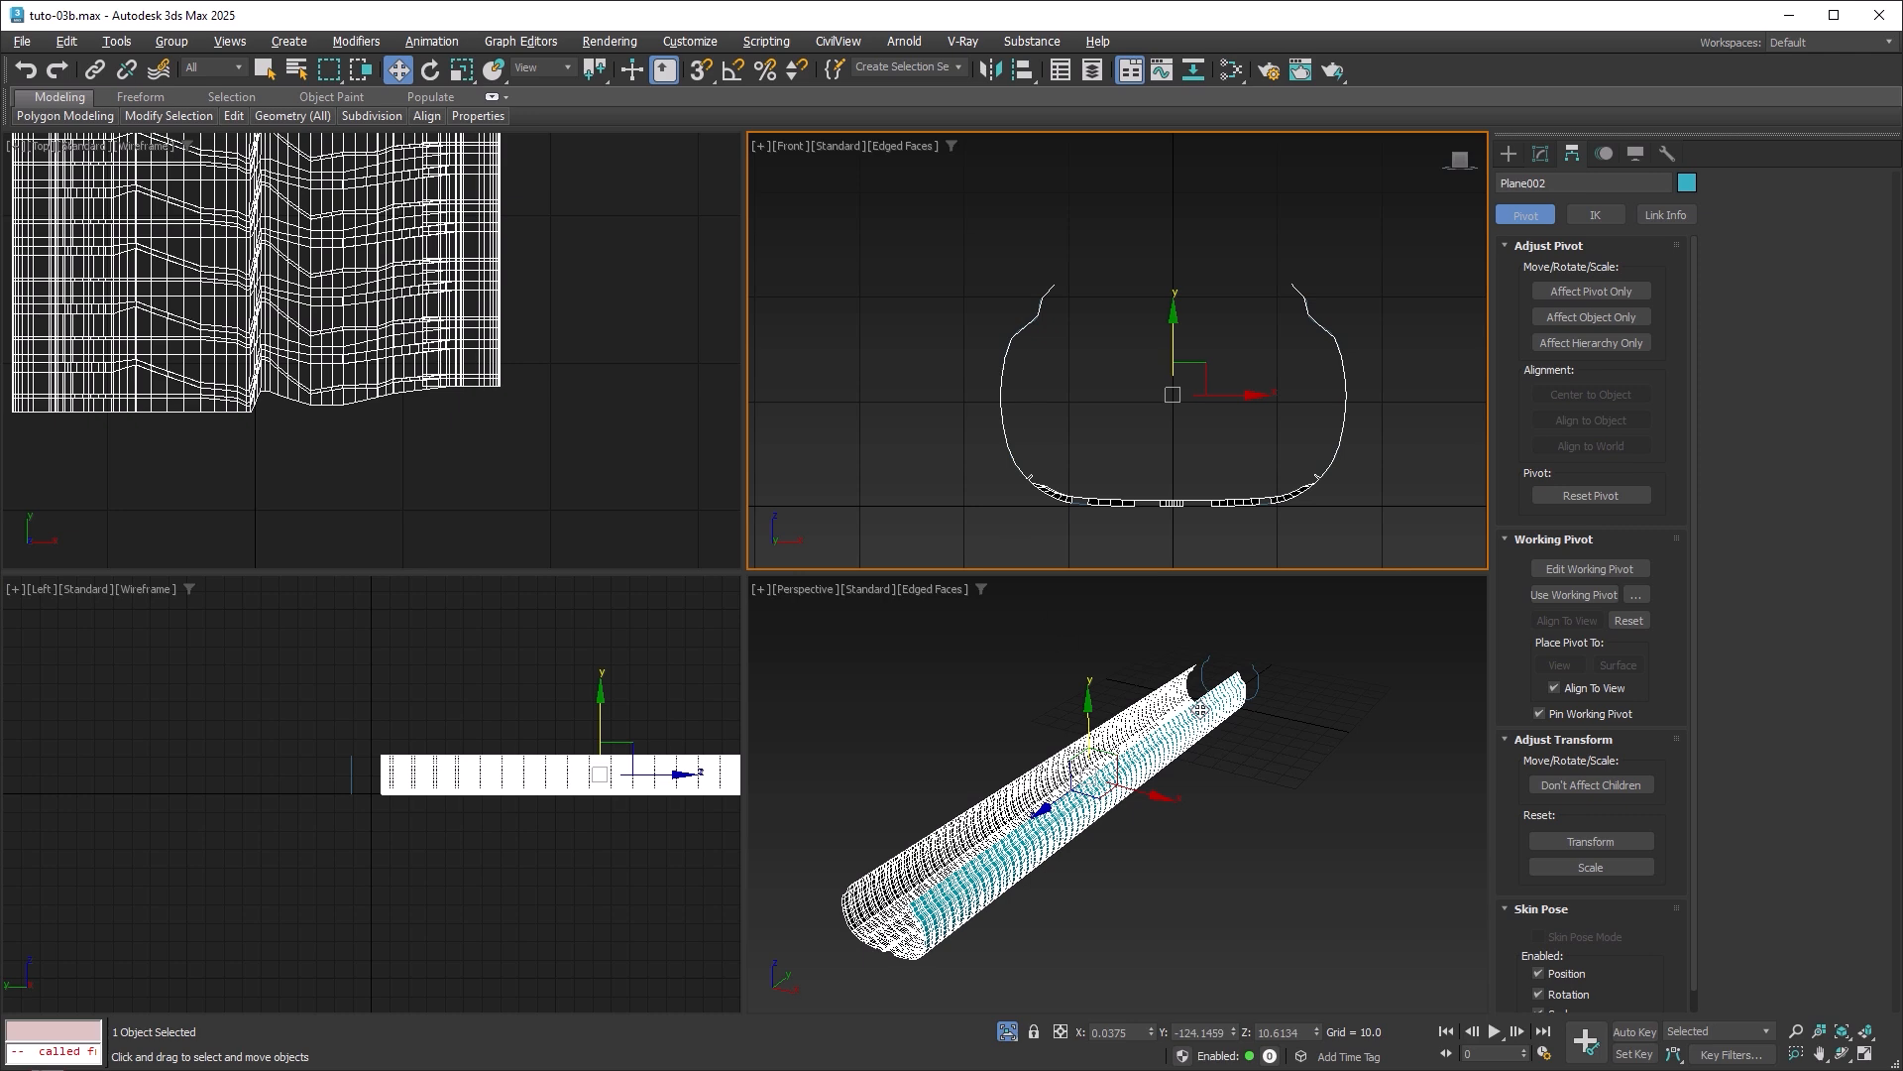
{"action": "key", "text": "alt+w"}
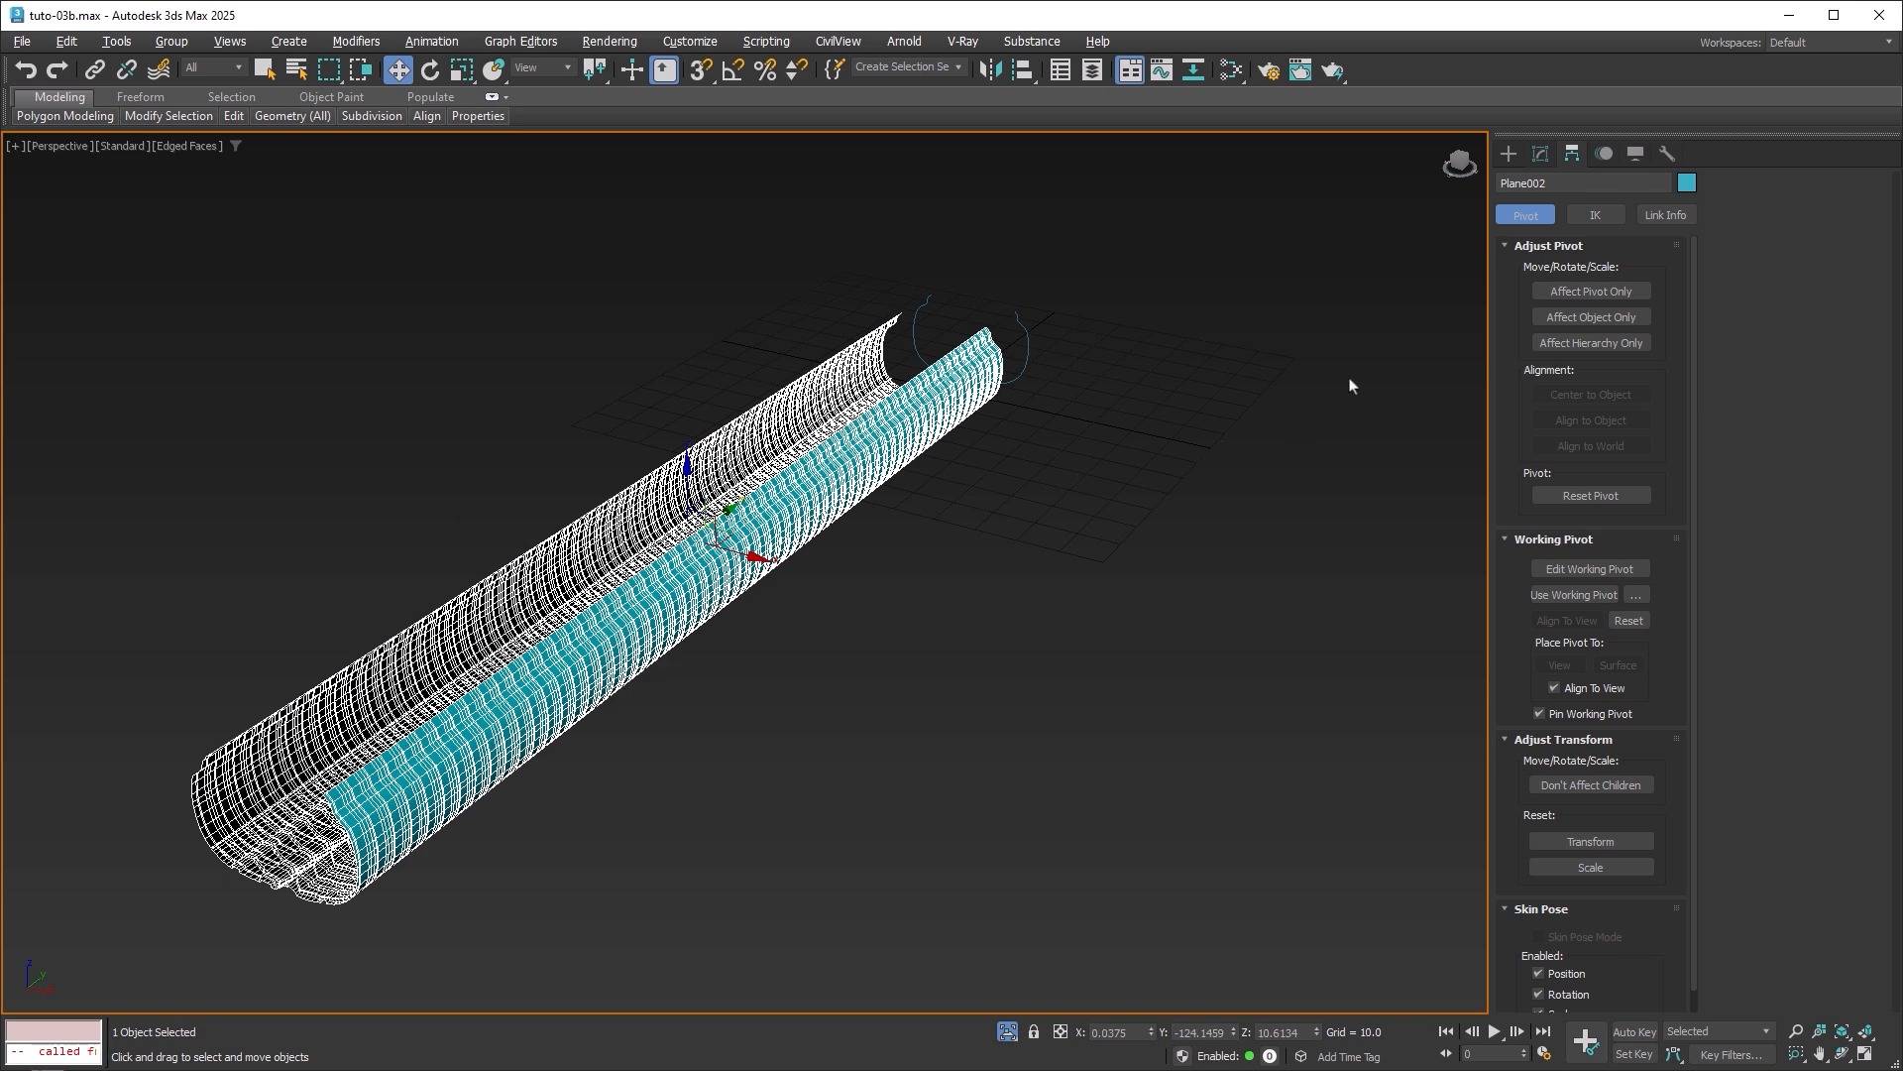
{"action": "left_click", "coordinate": [1541, 154]}
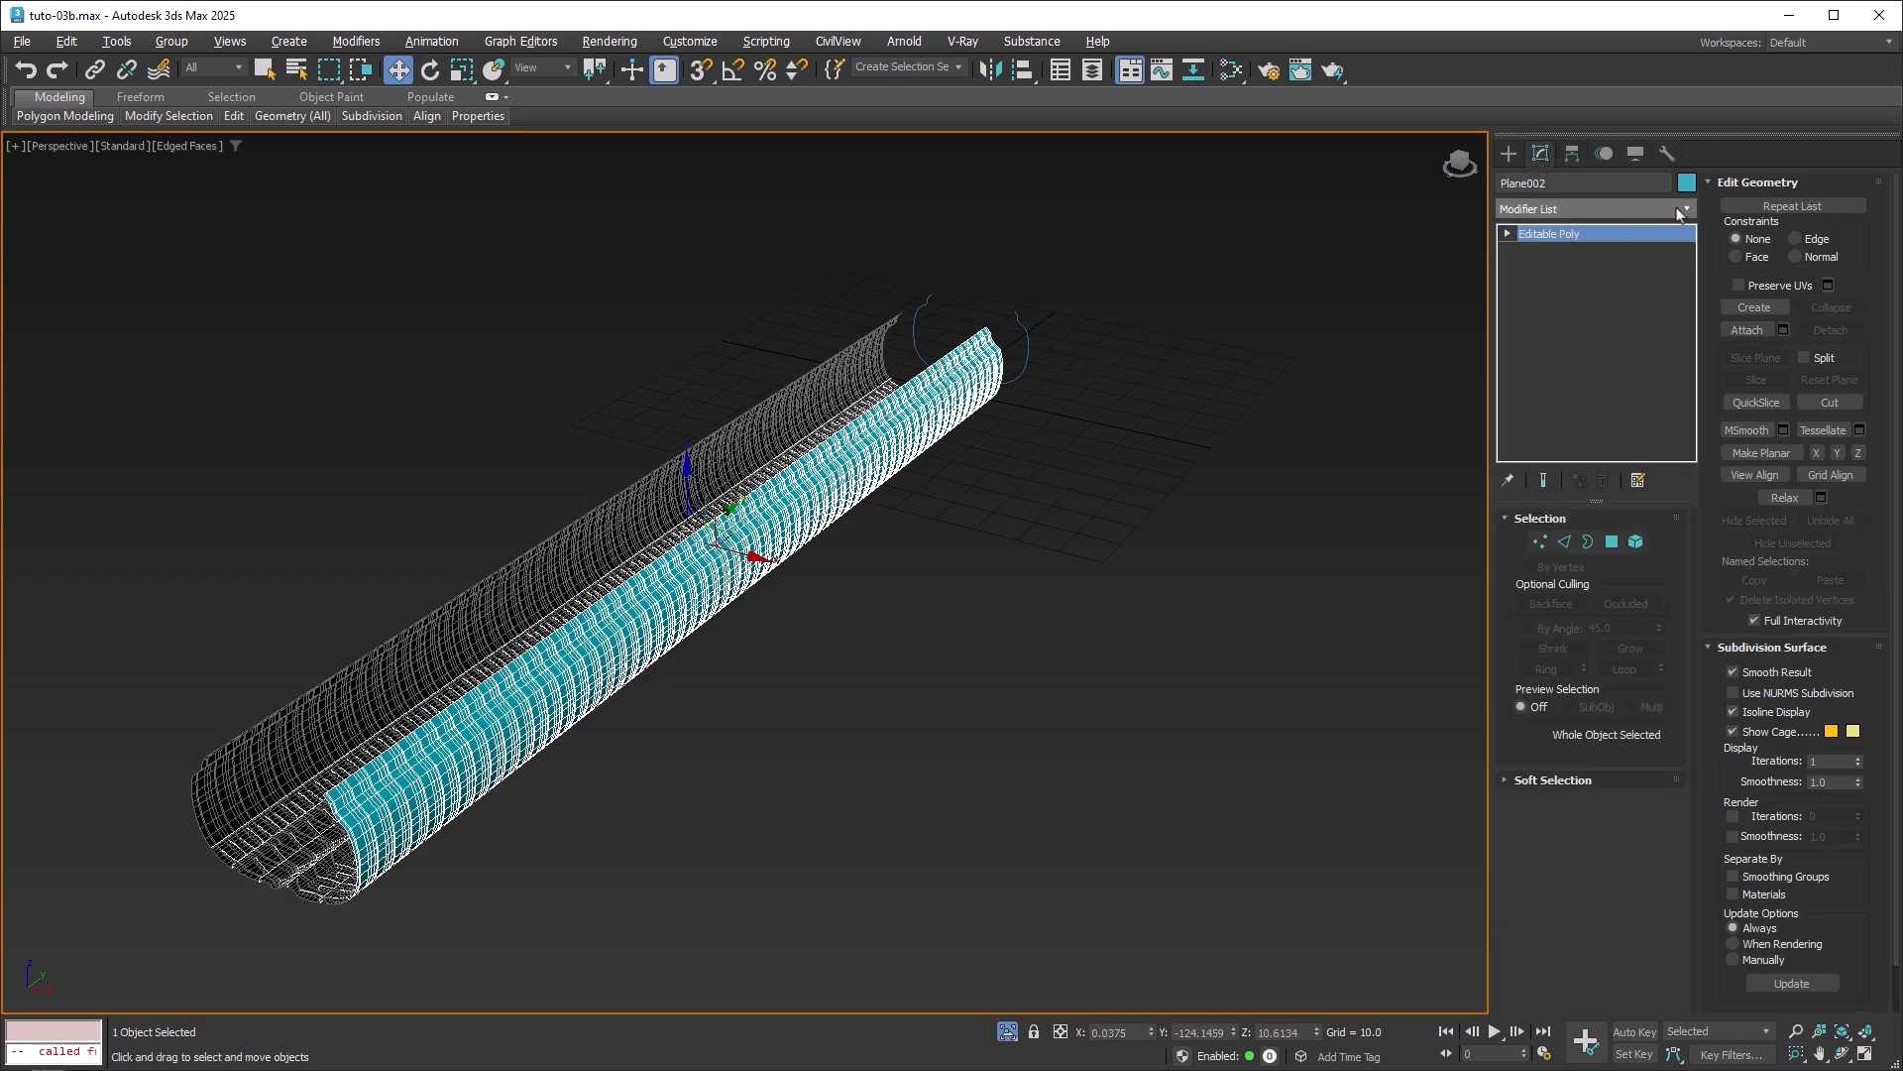
{"action": "left_click", "coordinate": [1685, 209]}
{"action": "type", "text": "ben"}
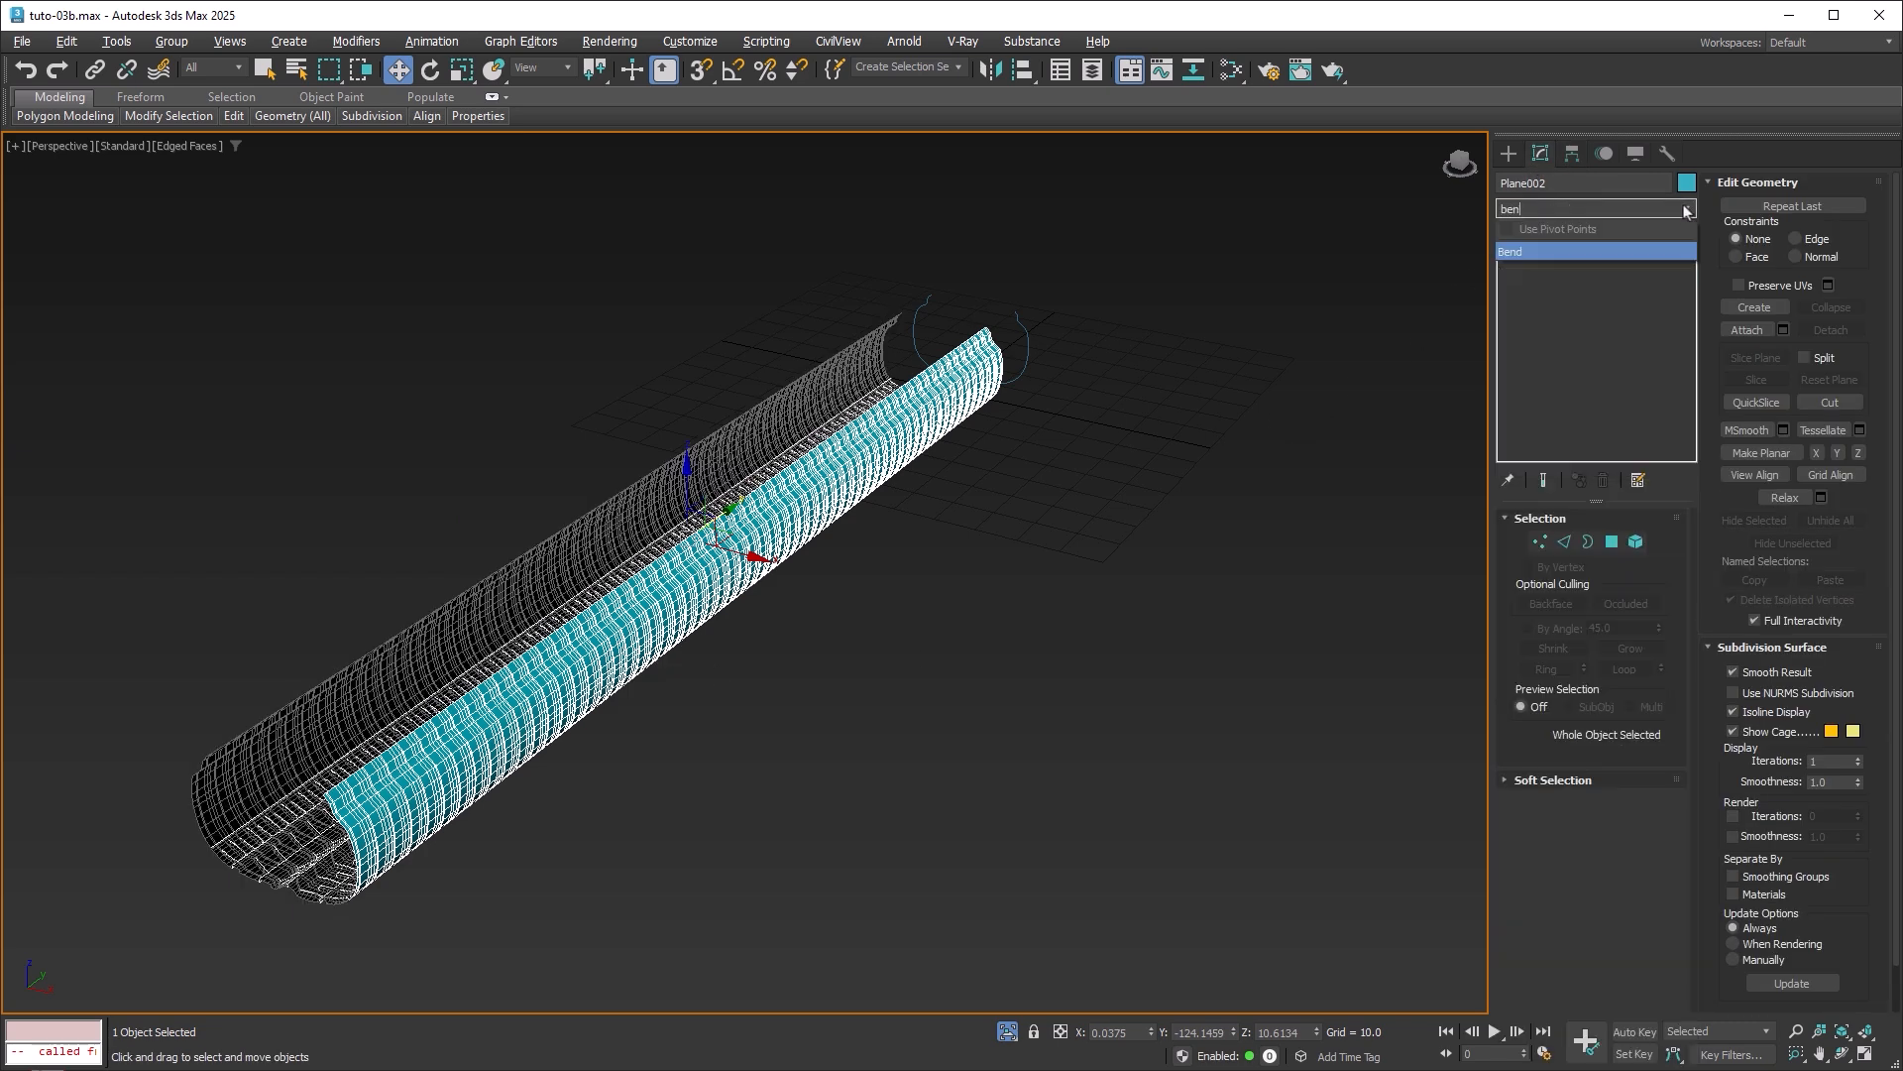
{"action": "left_click", "coordinate": [1556, 250]}
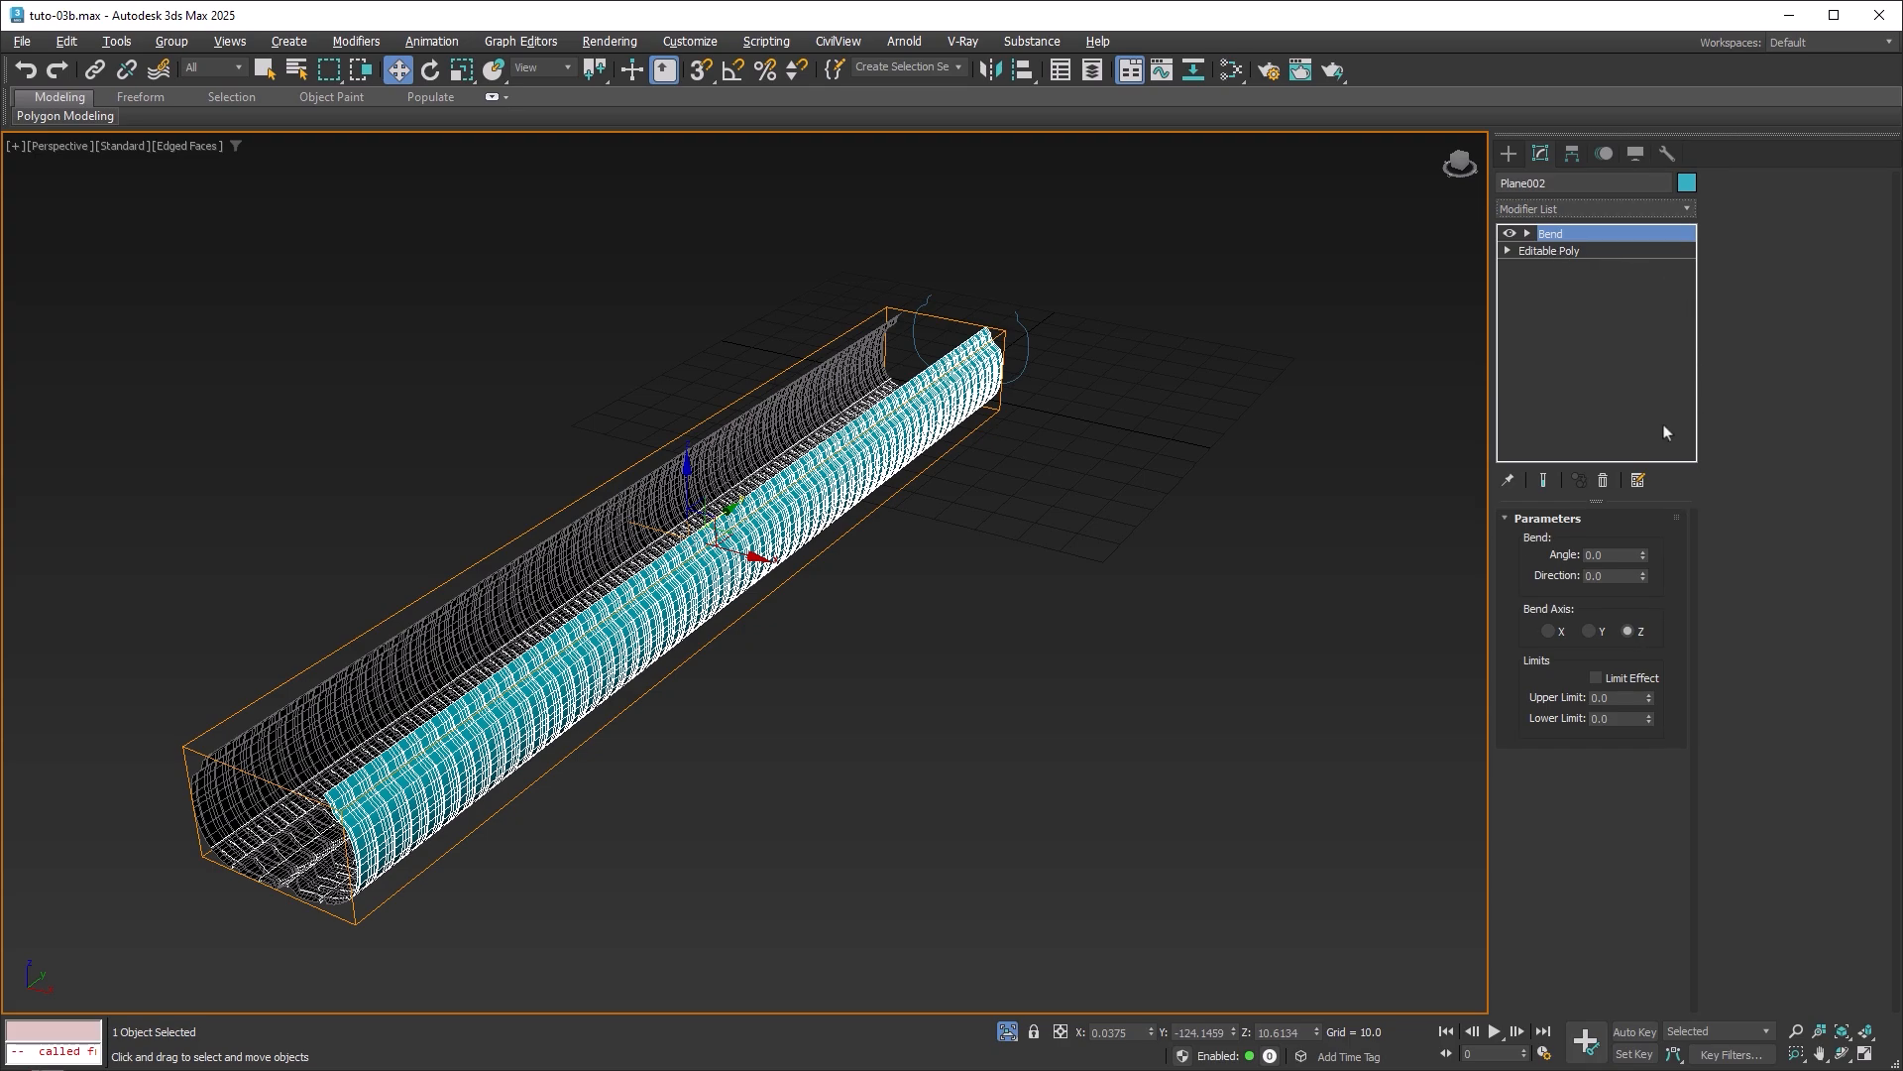
Bend the tread by an angle of 256 with the direction set to -90 on the Z axis.
{"action": "mouse_move", "coordinate": [1644, 563]}
{"action": "left_mouse_down"}
{"action": "mouse_move", "coordinate": [1613, 60]}
{"action": "mouse_move", "coordinate": [1560, 595]}
{"action": "mouse_move", "coordinate": [1643, 595]}
{"action": "mouse_move", "coordinate": [1642, 739]}
{"action": "mouse_move", "coordinate": [1636, 595]}
{"action": "left_mouse_up"}
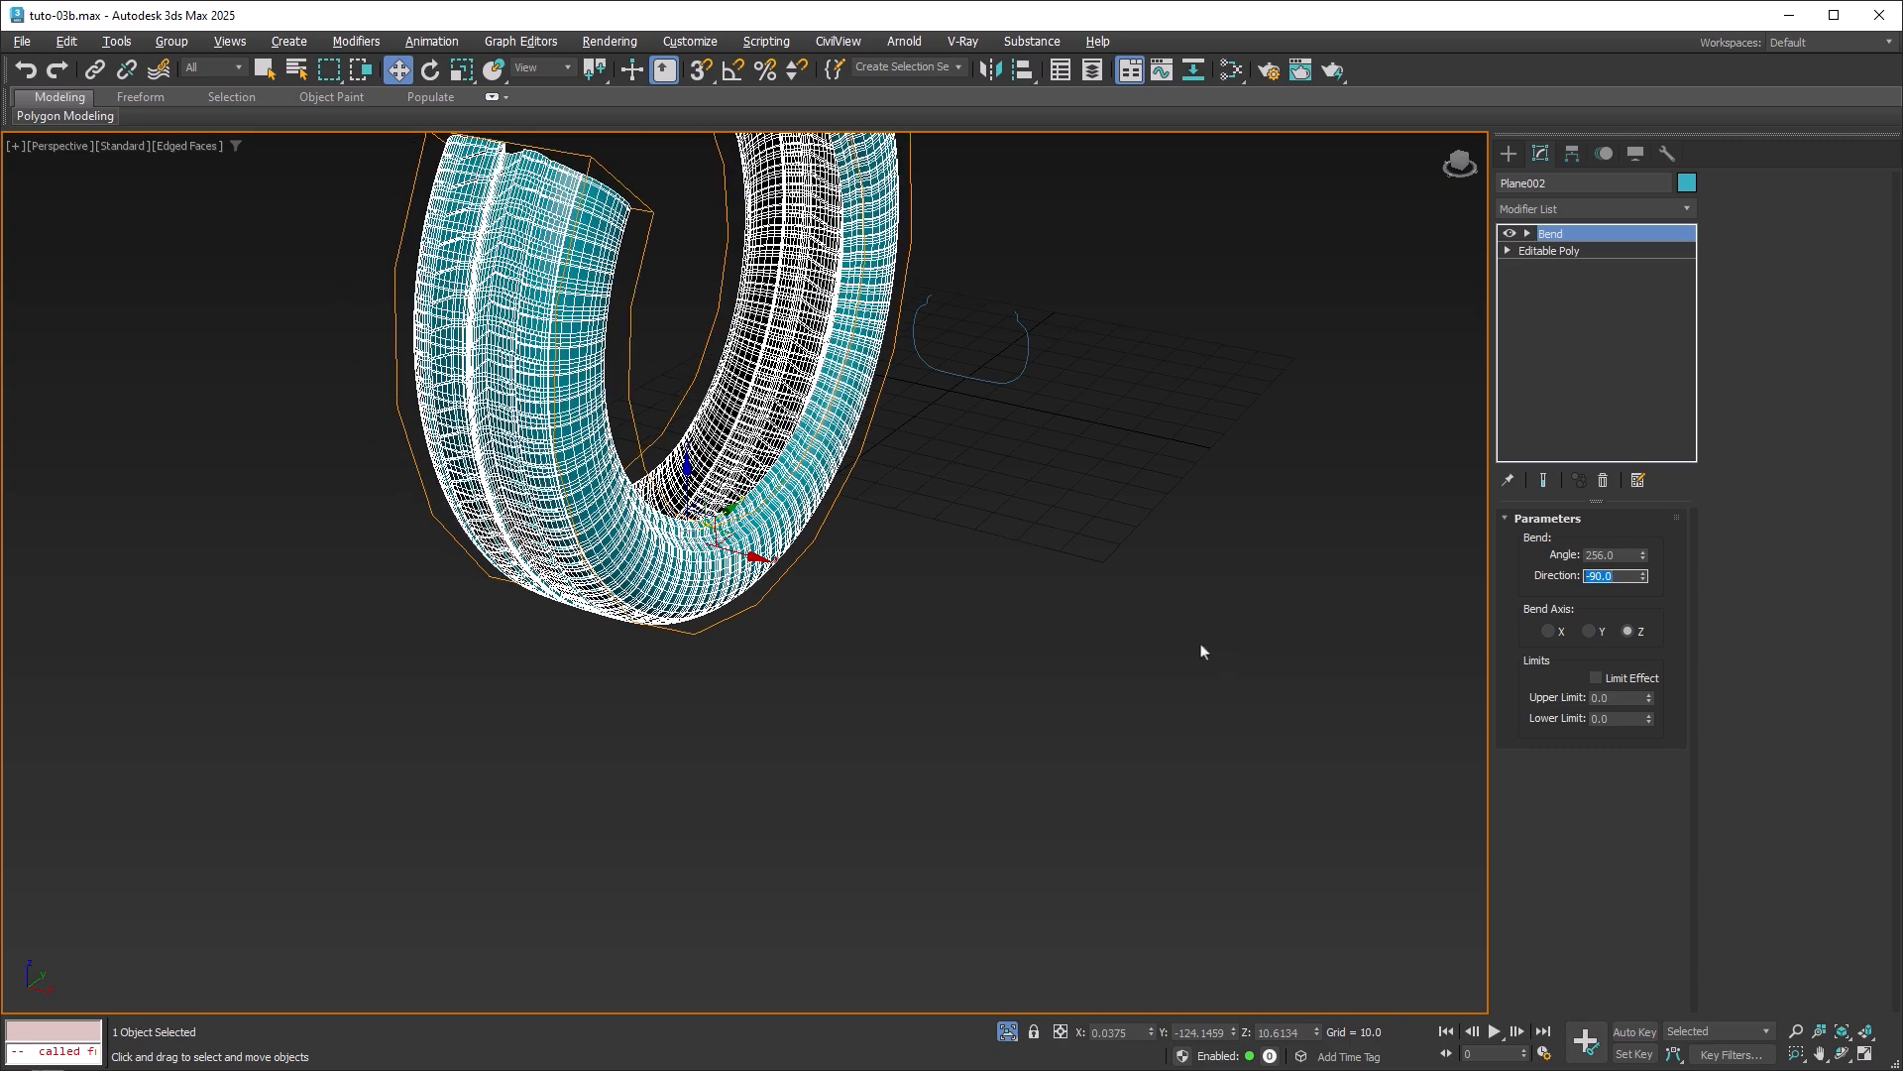
{"action": "middle_click_drag", "start_coordinate": [1043, 562], "coordinate": [1086, 765]}
{"action": "middle_click_drag", "start_coordinate": [1129, 635], "coordinate": [1088, 637], "text": "alt"}
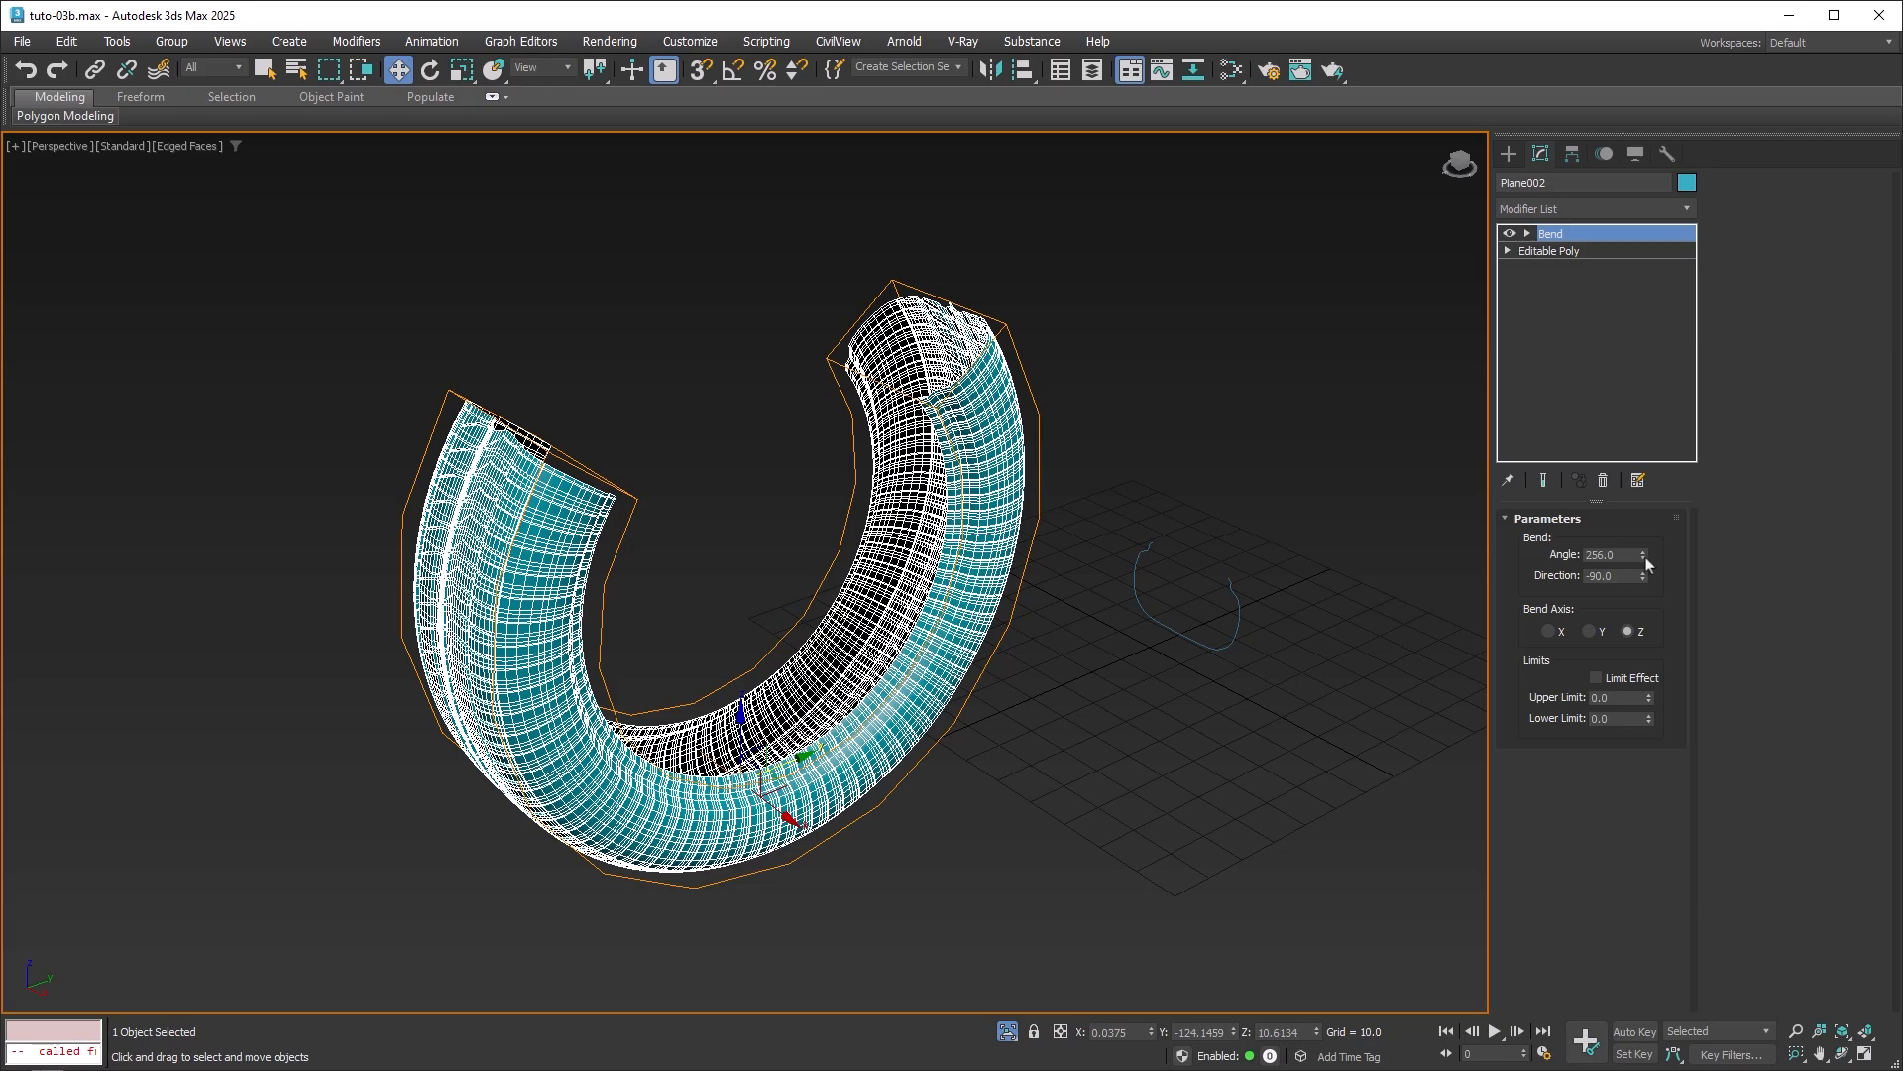
Increase the Bend angle to 362.7 to close the gap between the two ends of the tire.
{"action": "left_click_drag", "start_coordinate": [1646, 560], "coordinate": [1627, 340]}
{"action": "scroll", "coordinate": [800, 407], "scroll_direction": "up", "scroll_amount": 3}
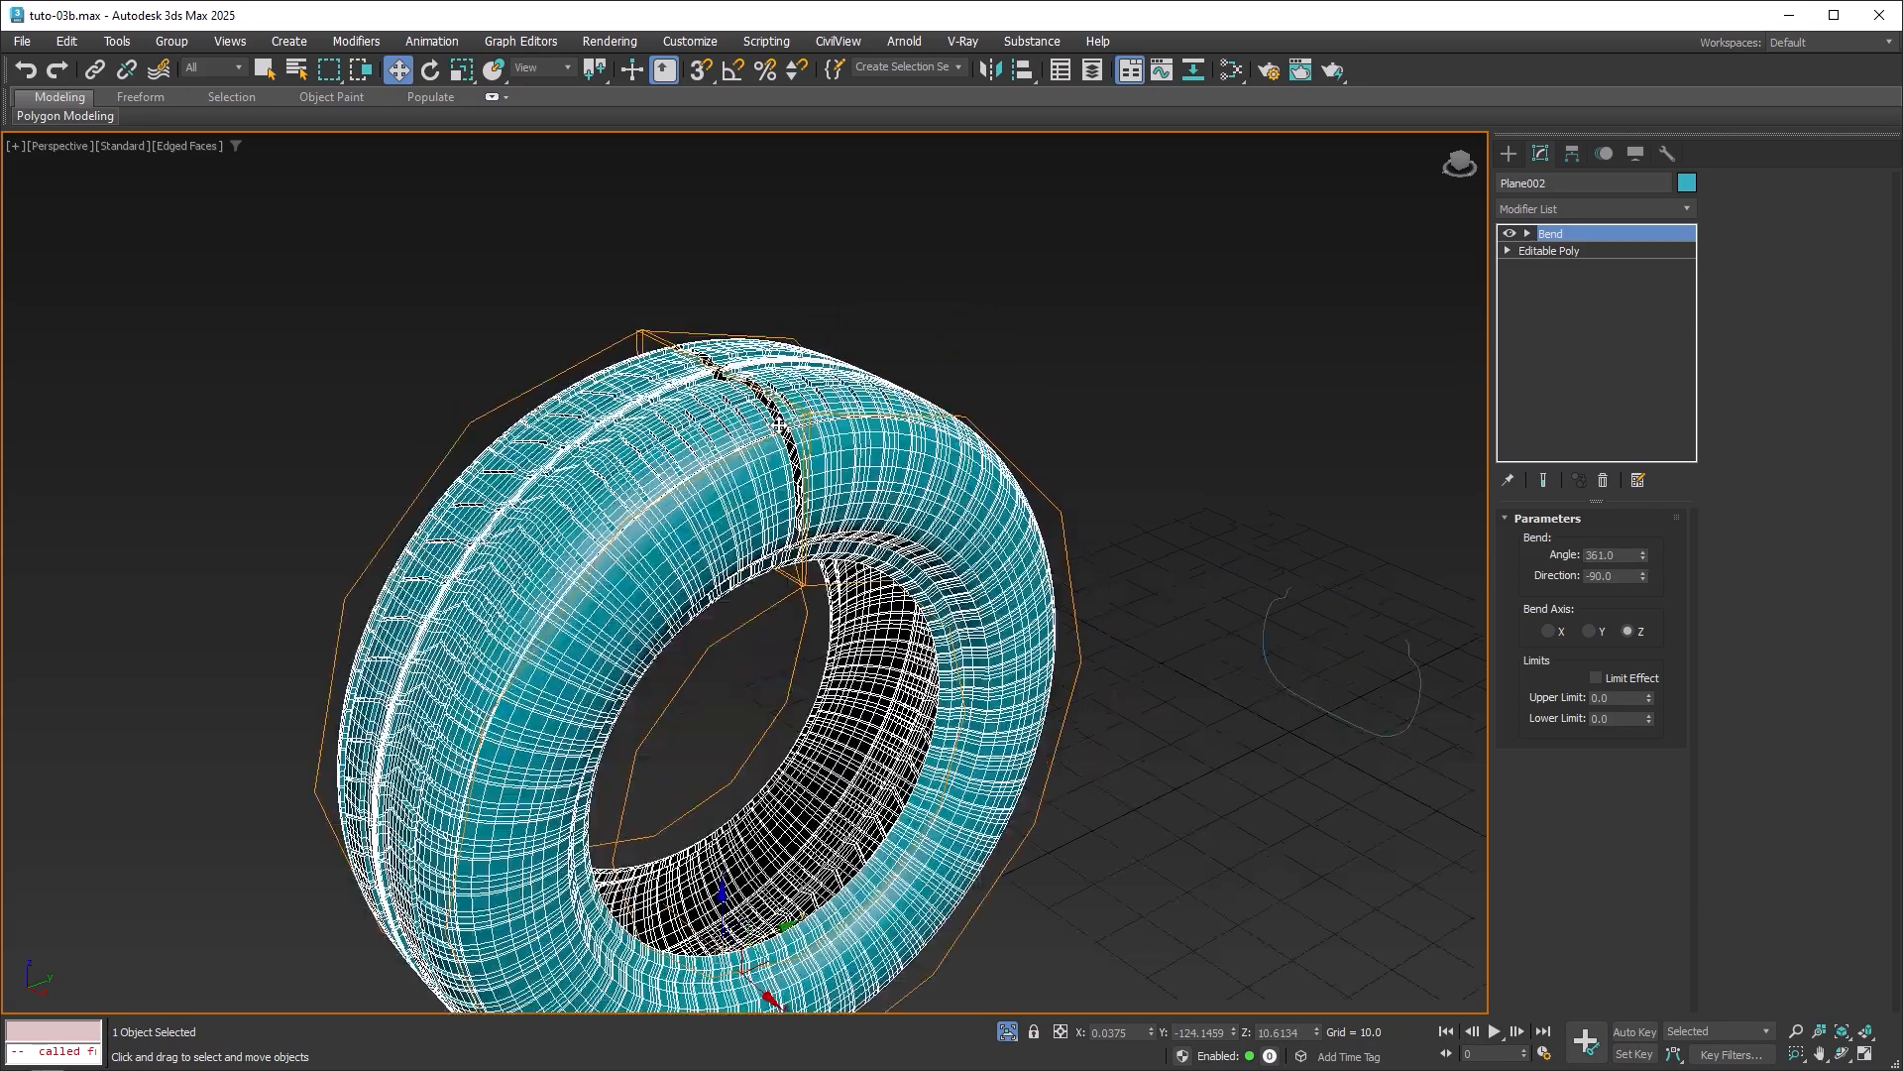
{"action": "scroll", "coordinate": [779, 426], "scroll_direction": "up", "scroll_amount": 5}
{"action": "key", "text": "Tab"}
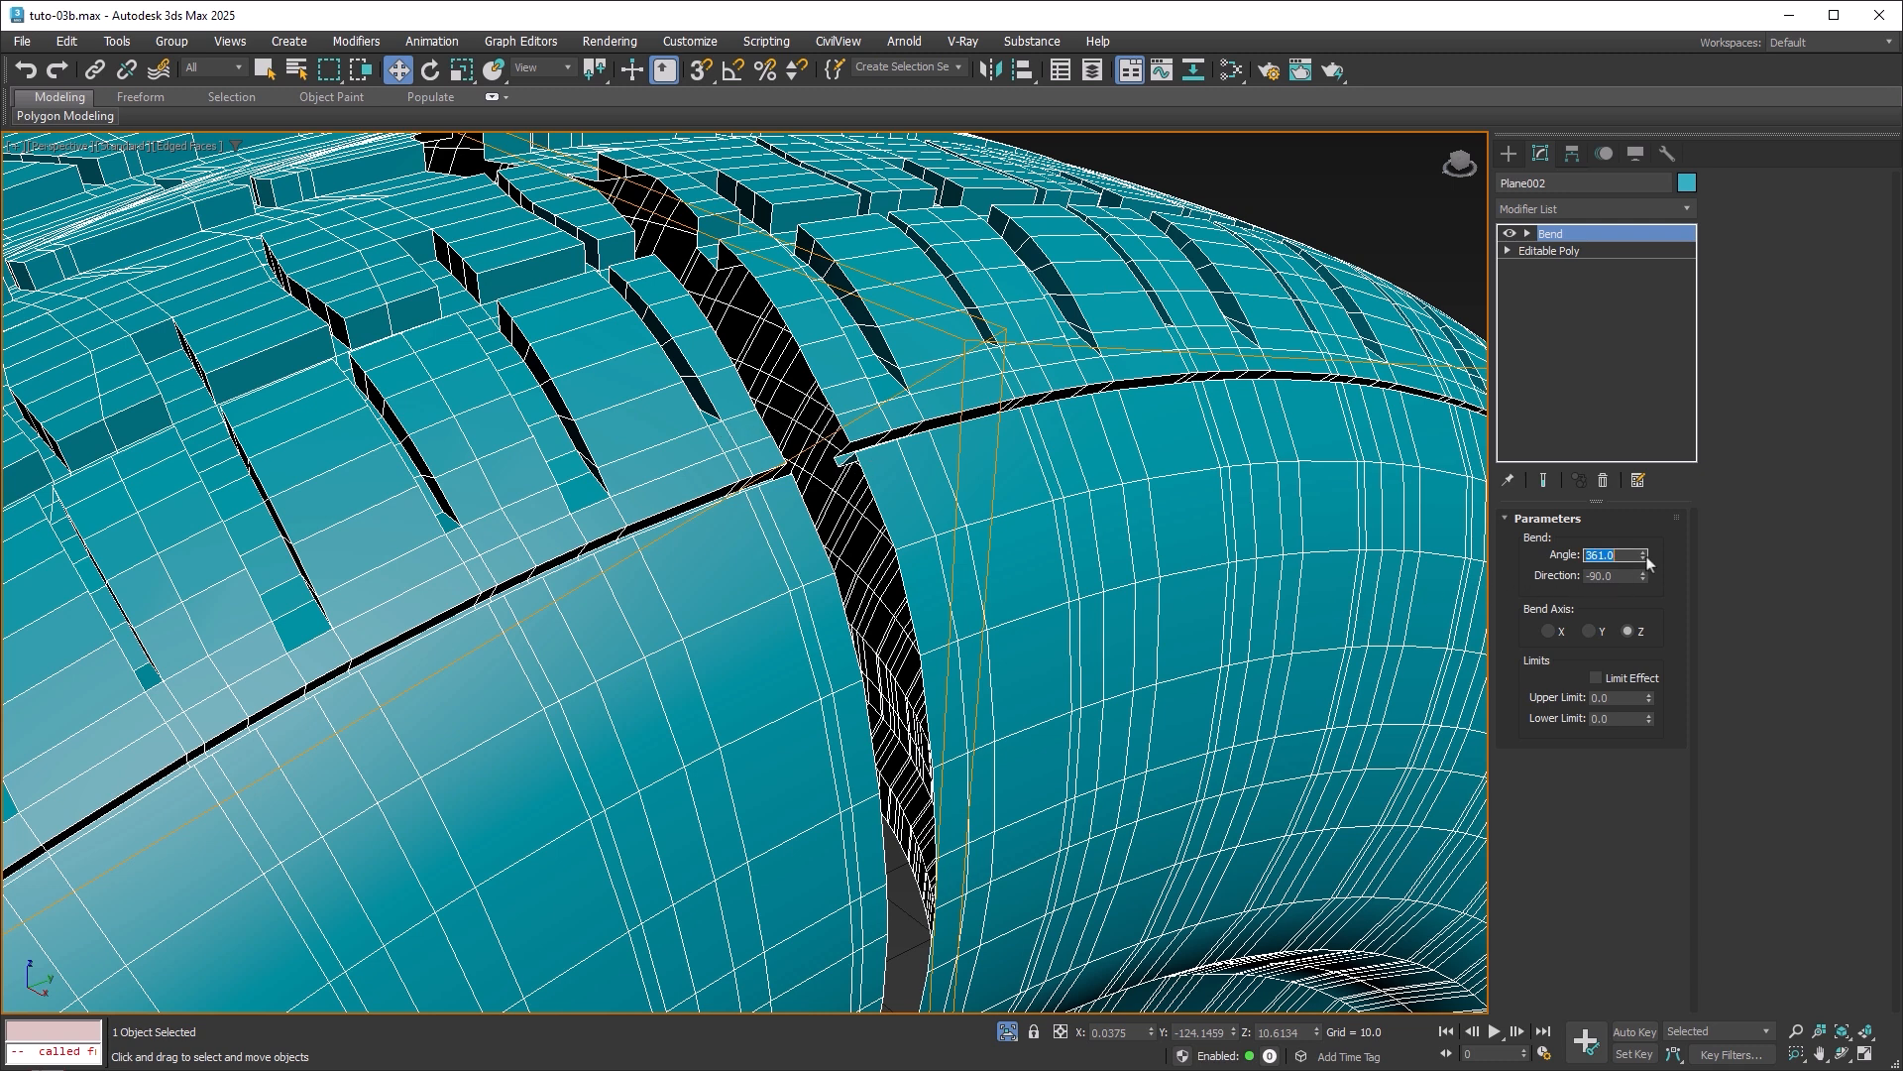
{"action": "left_click", "coordinate": [1644, 553]}
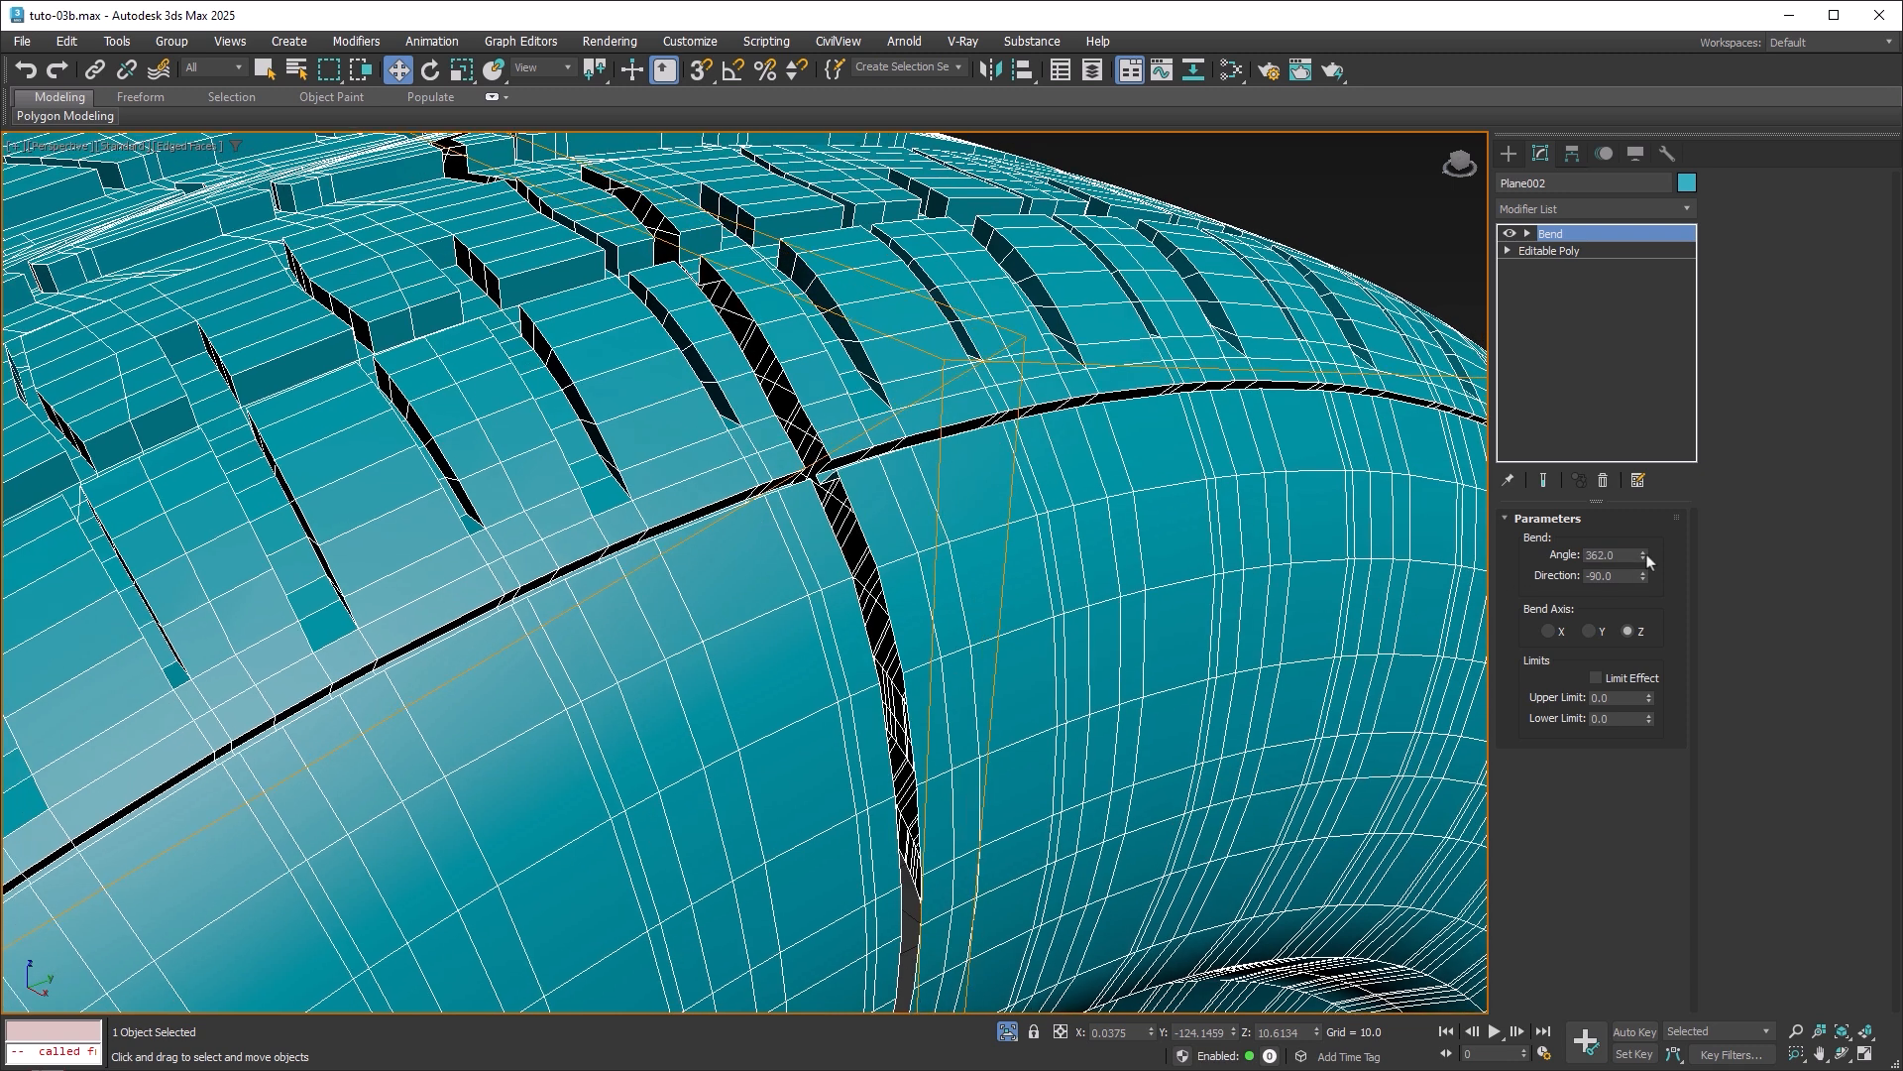
{"action": "left_click", "coordinate": [1644, 553]}
{"action": "double_click", "coordinate": [1621, 555]}
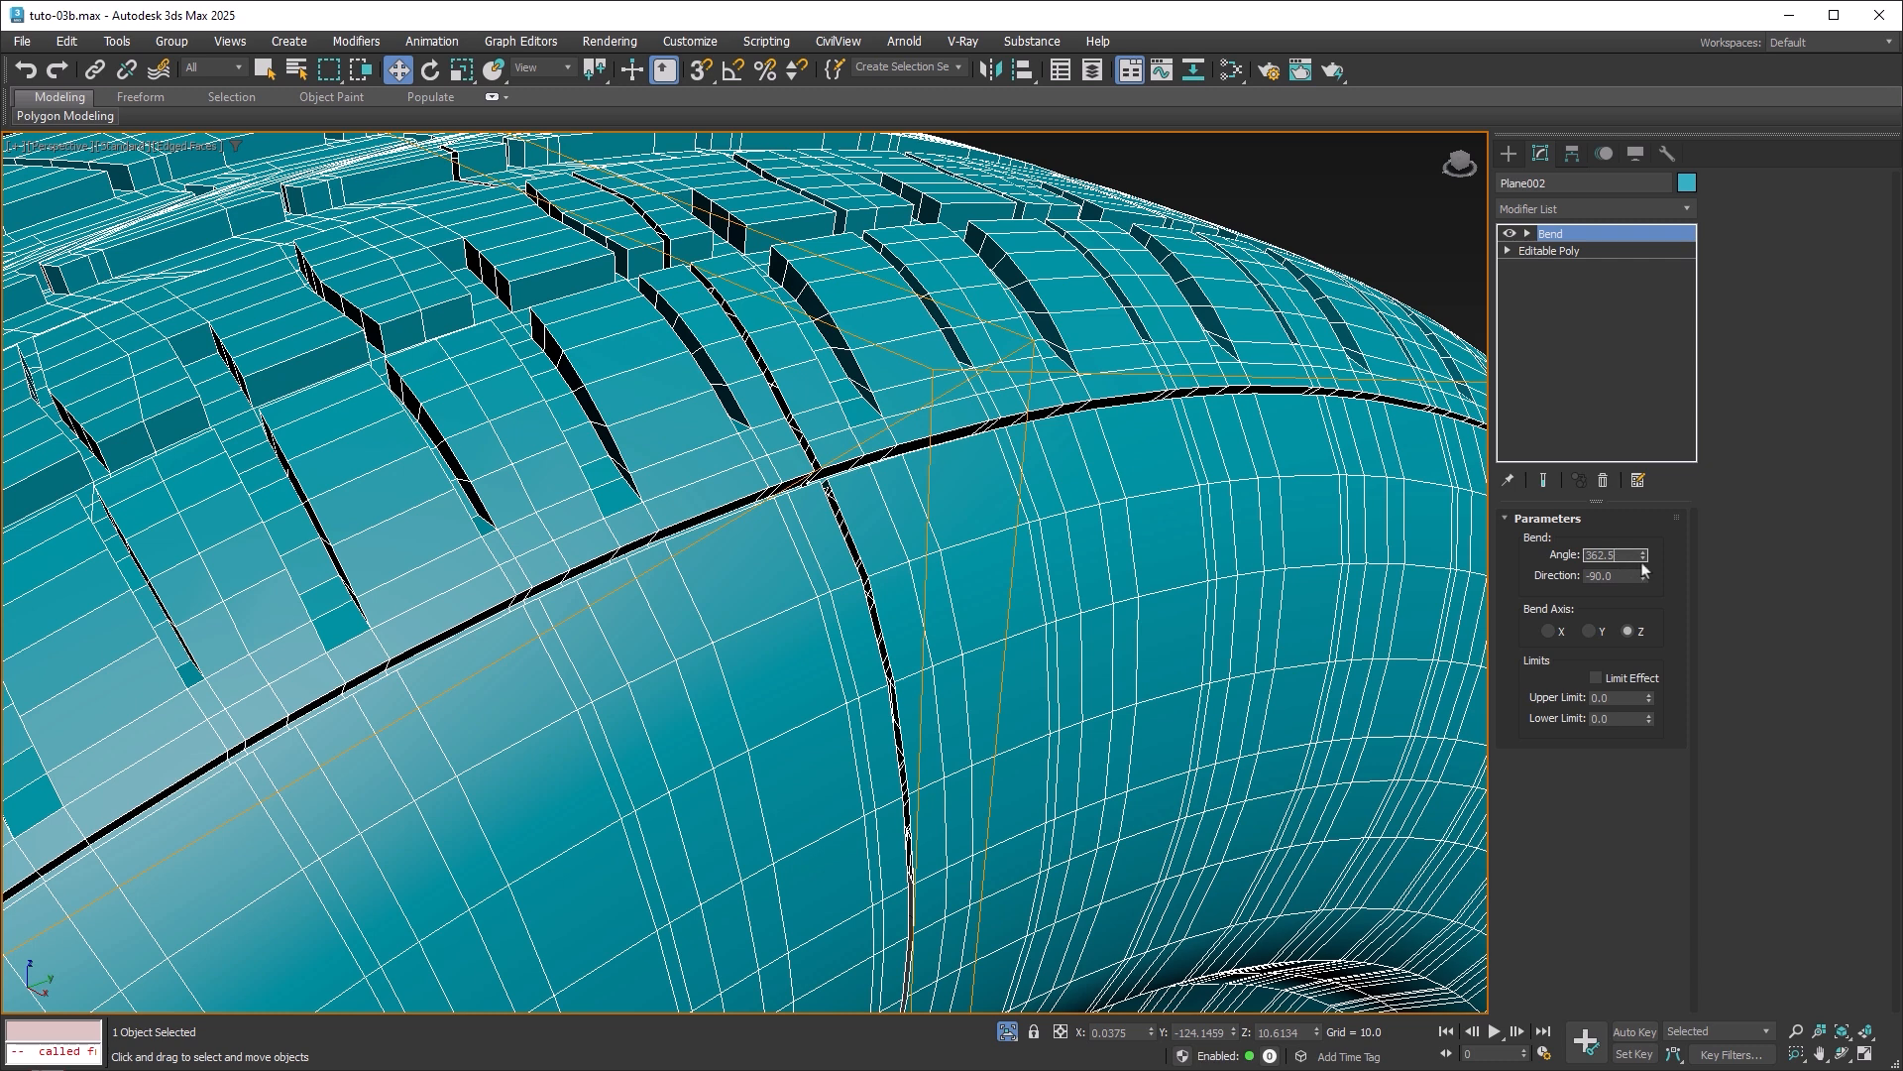
{"action": "key", "text": "Return"}
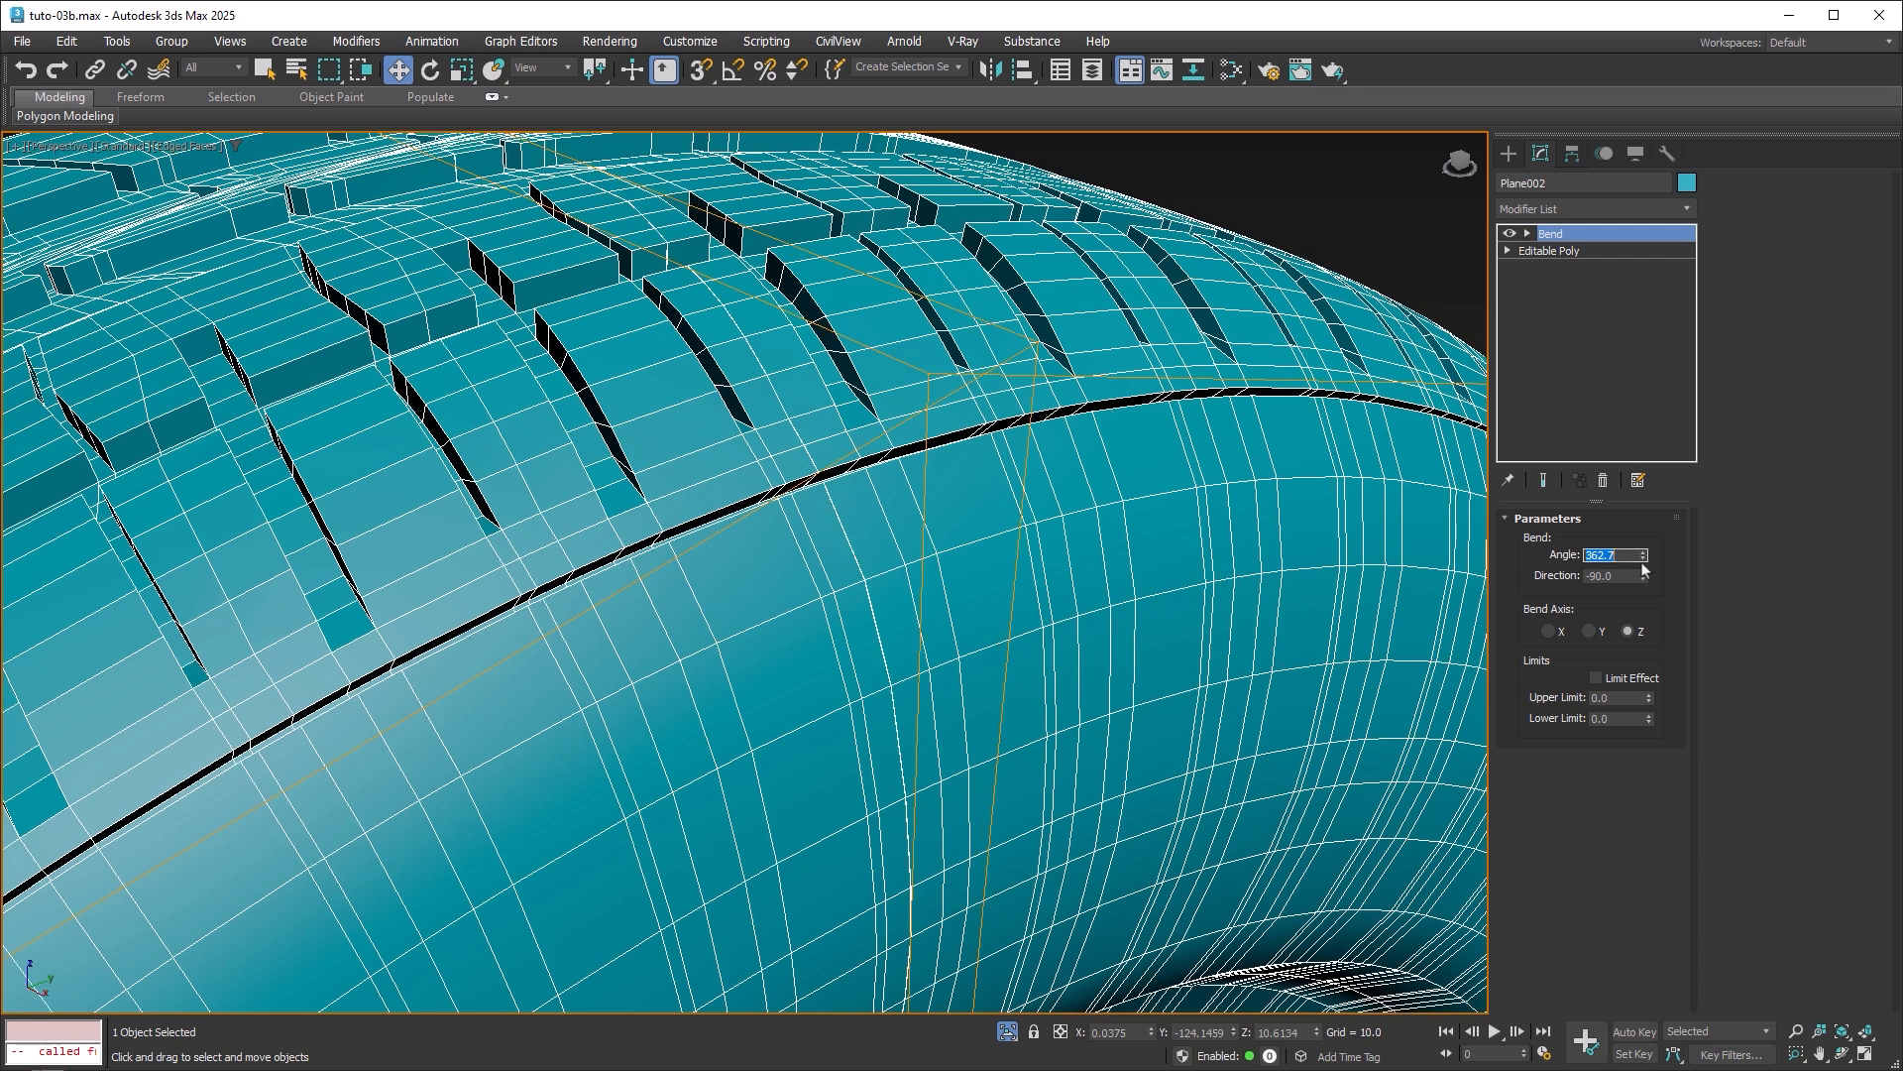
{"action": "left_click", "coordinate": [1642, 563]}
{"action": "scroll", "coordinate": [1240, 520], "scroll_direction": "down", "scroll_amount": 8}
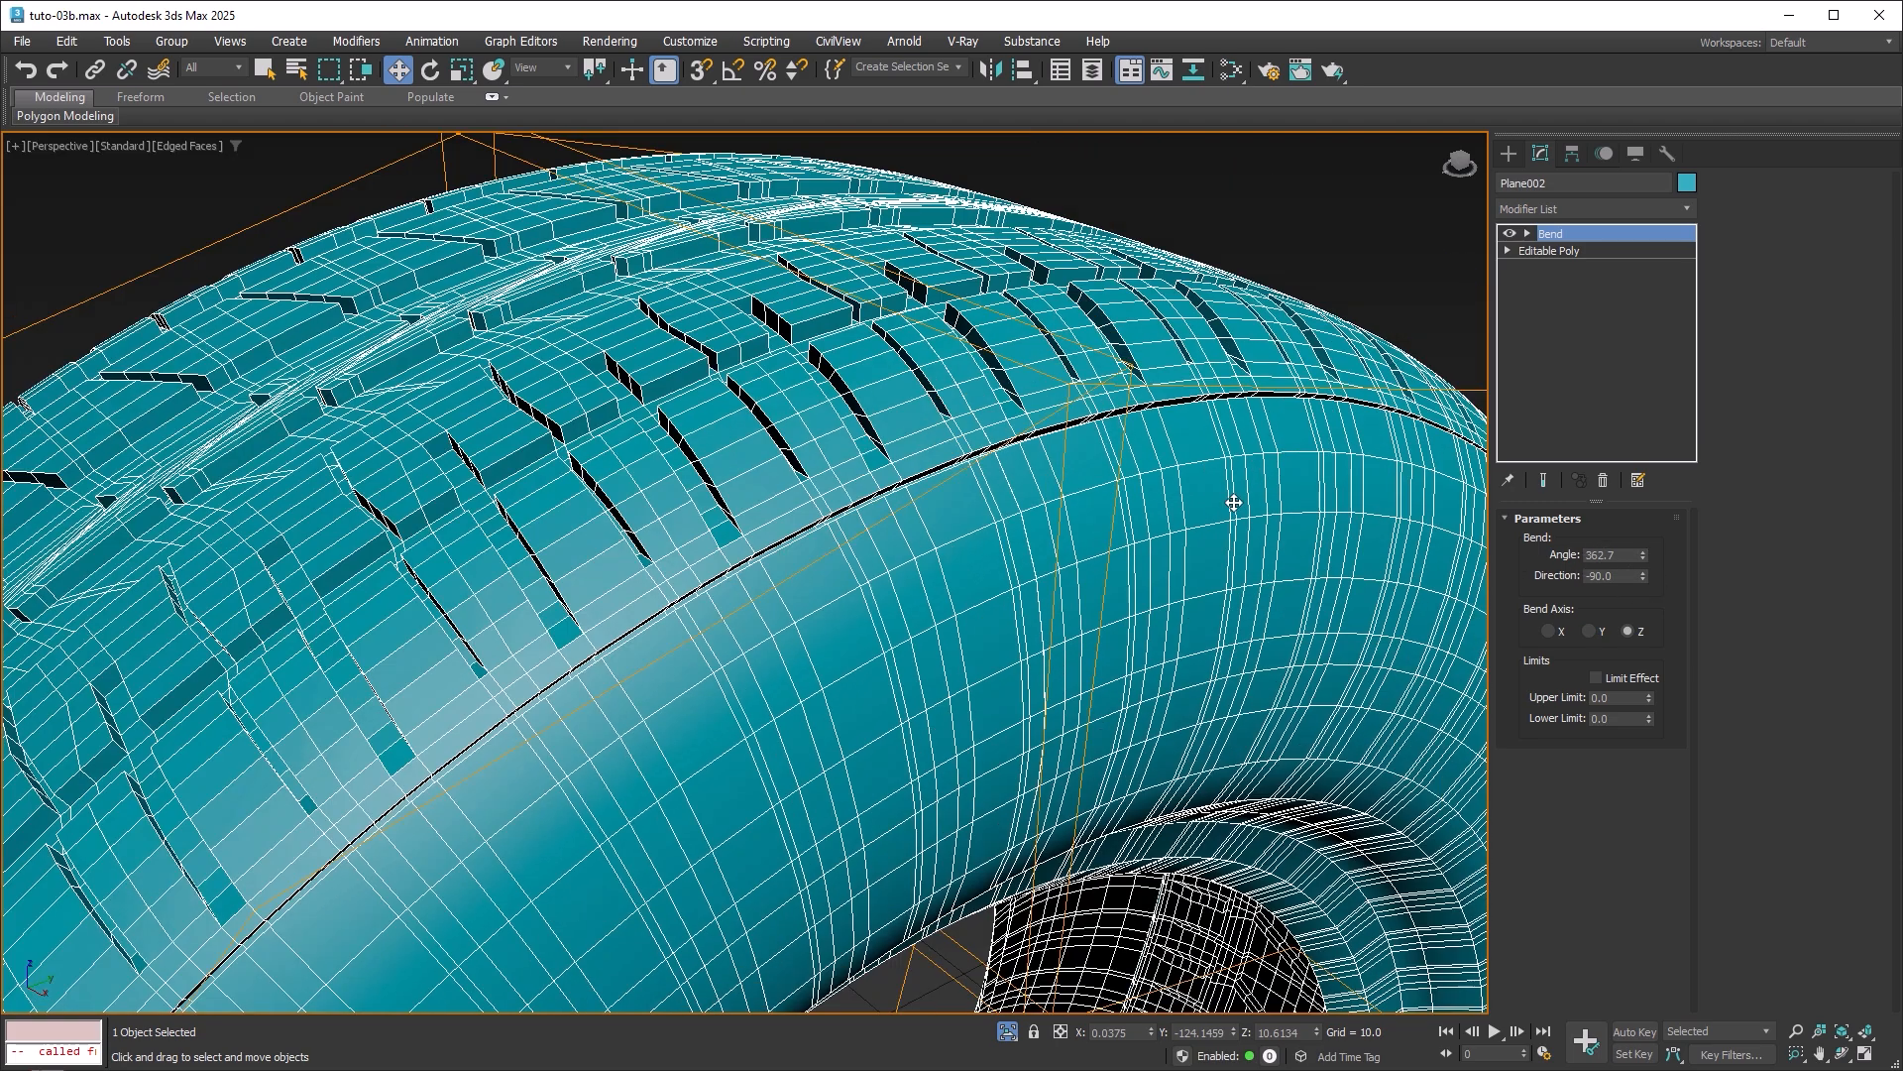
Exit isolation to bring back the reference plane and show the bent tire against it in a maximized Front view.
{"action": "middle_click_drag", "start_coordinate": [1239, 557], "coordinate": [1087, 444]}
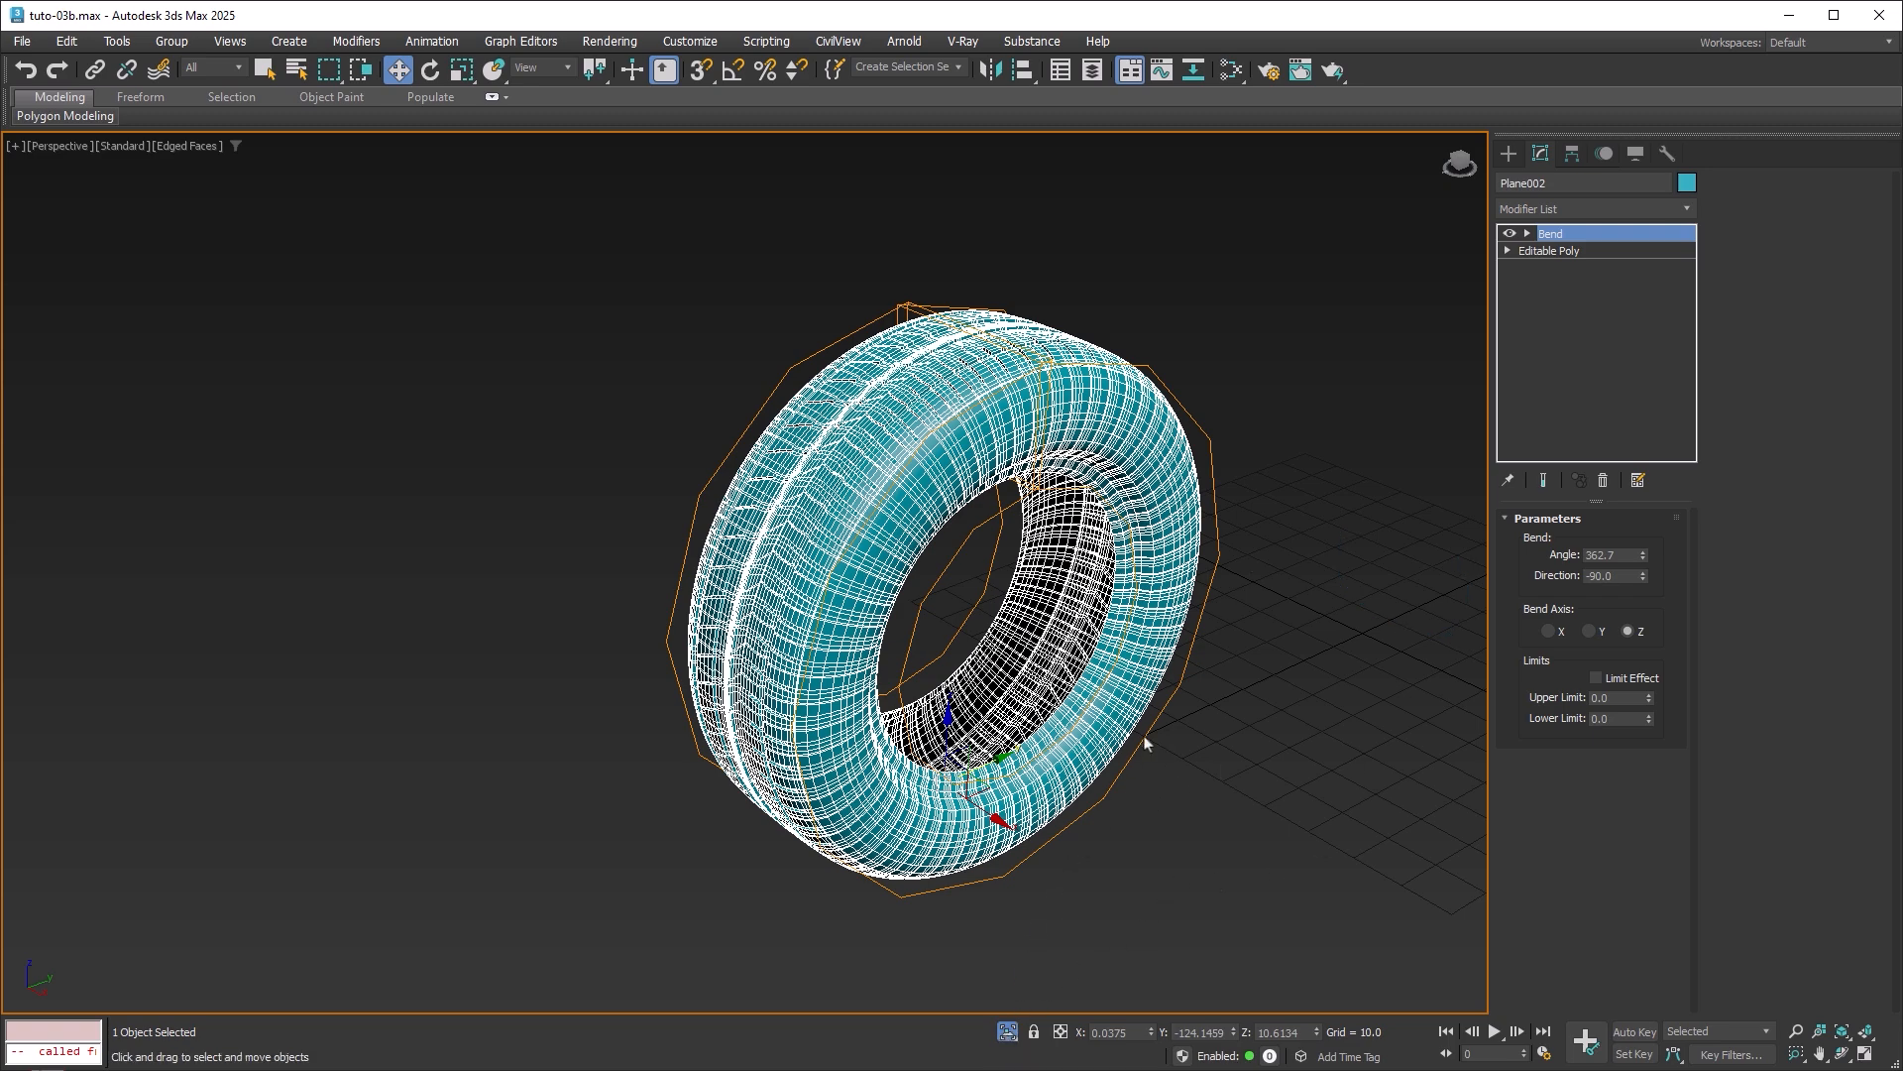
{"action": "left_click", "coordinate": [1007, 1032]}
{"action": "middle_click_drag", "start_coordinate": [1288, 638], "coordinate": [1102, 674]}
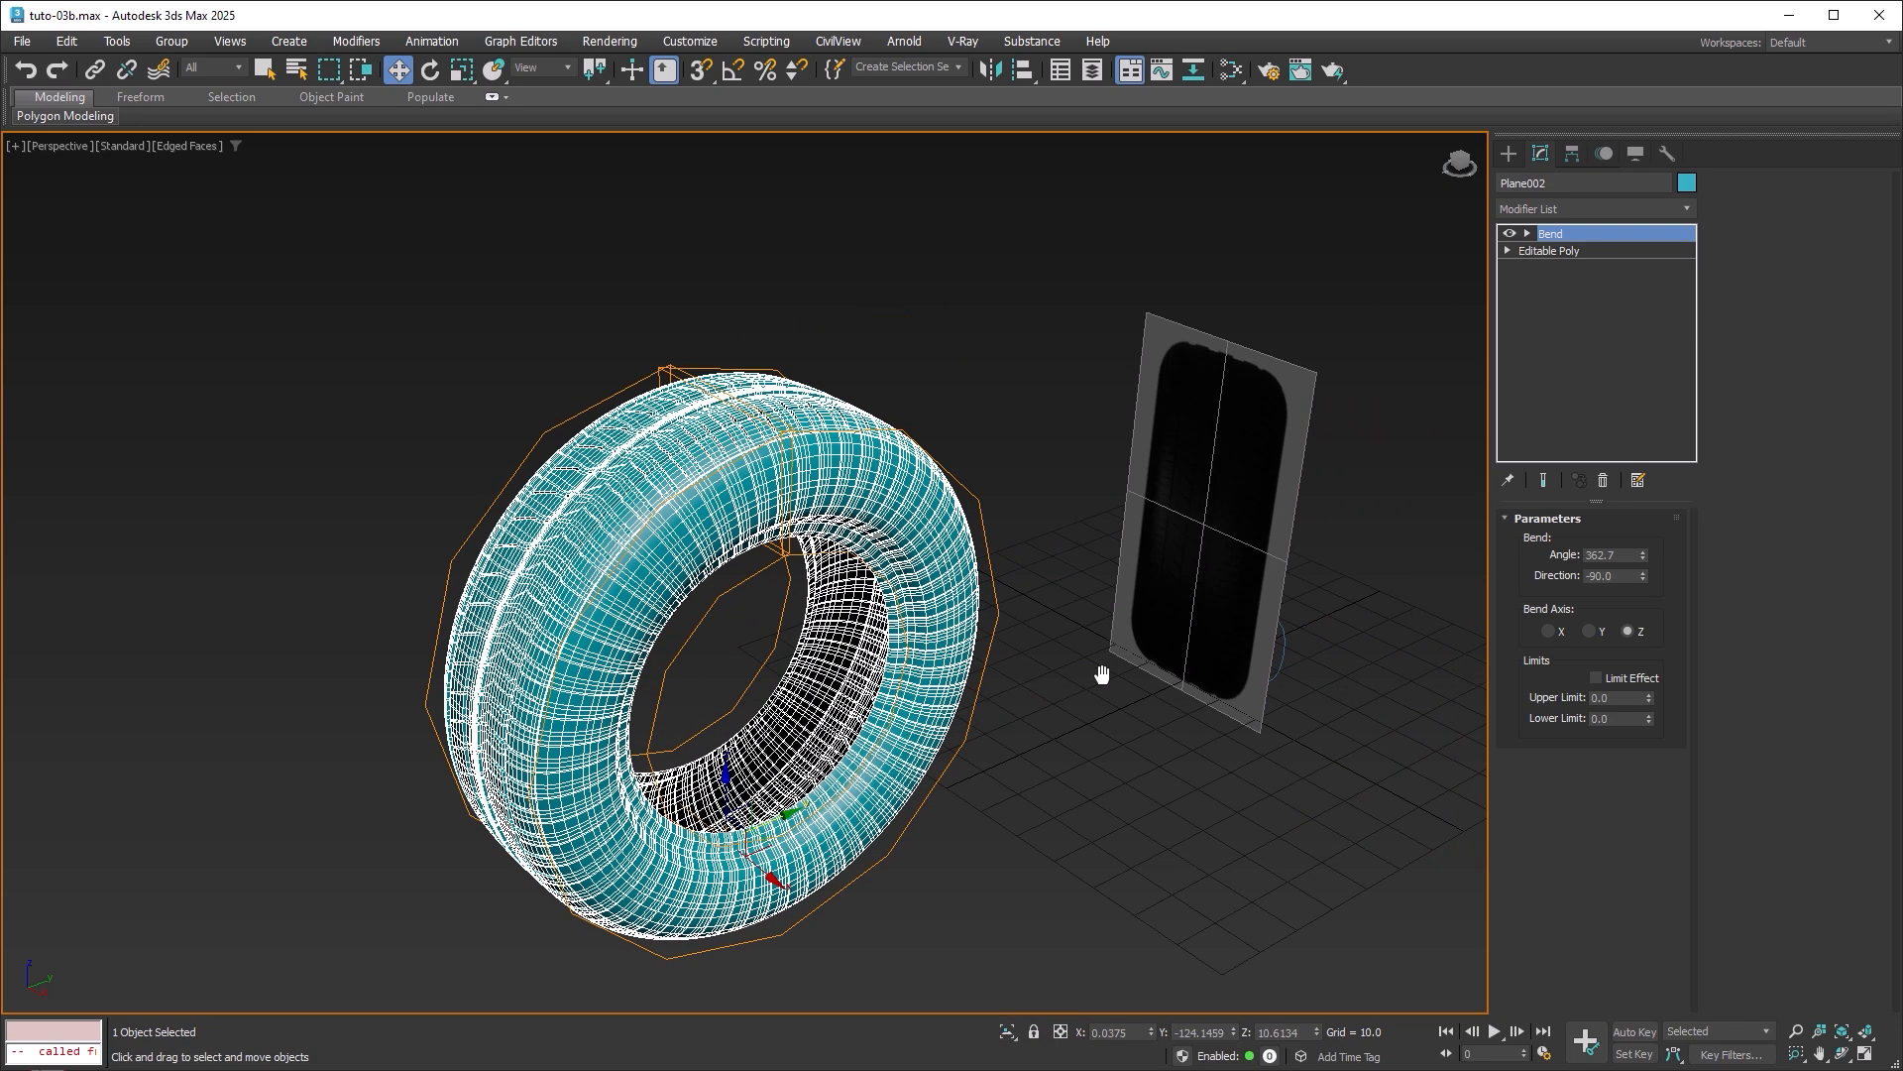
{"action": "key", "text": "alt+w"}
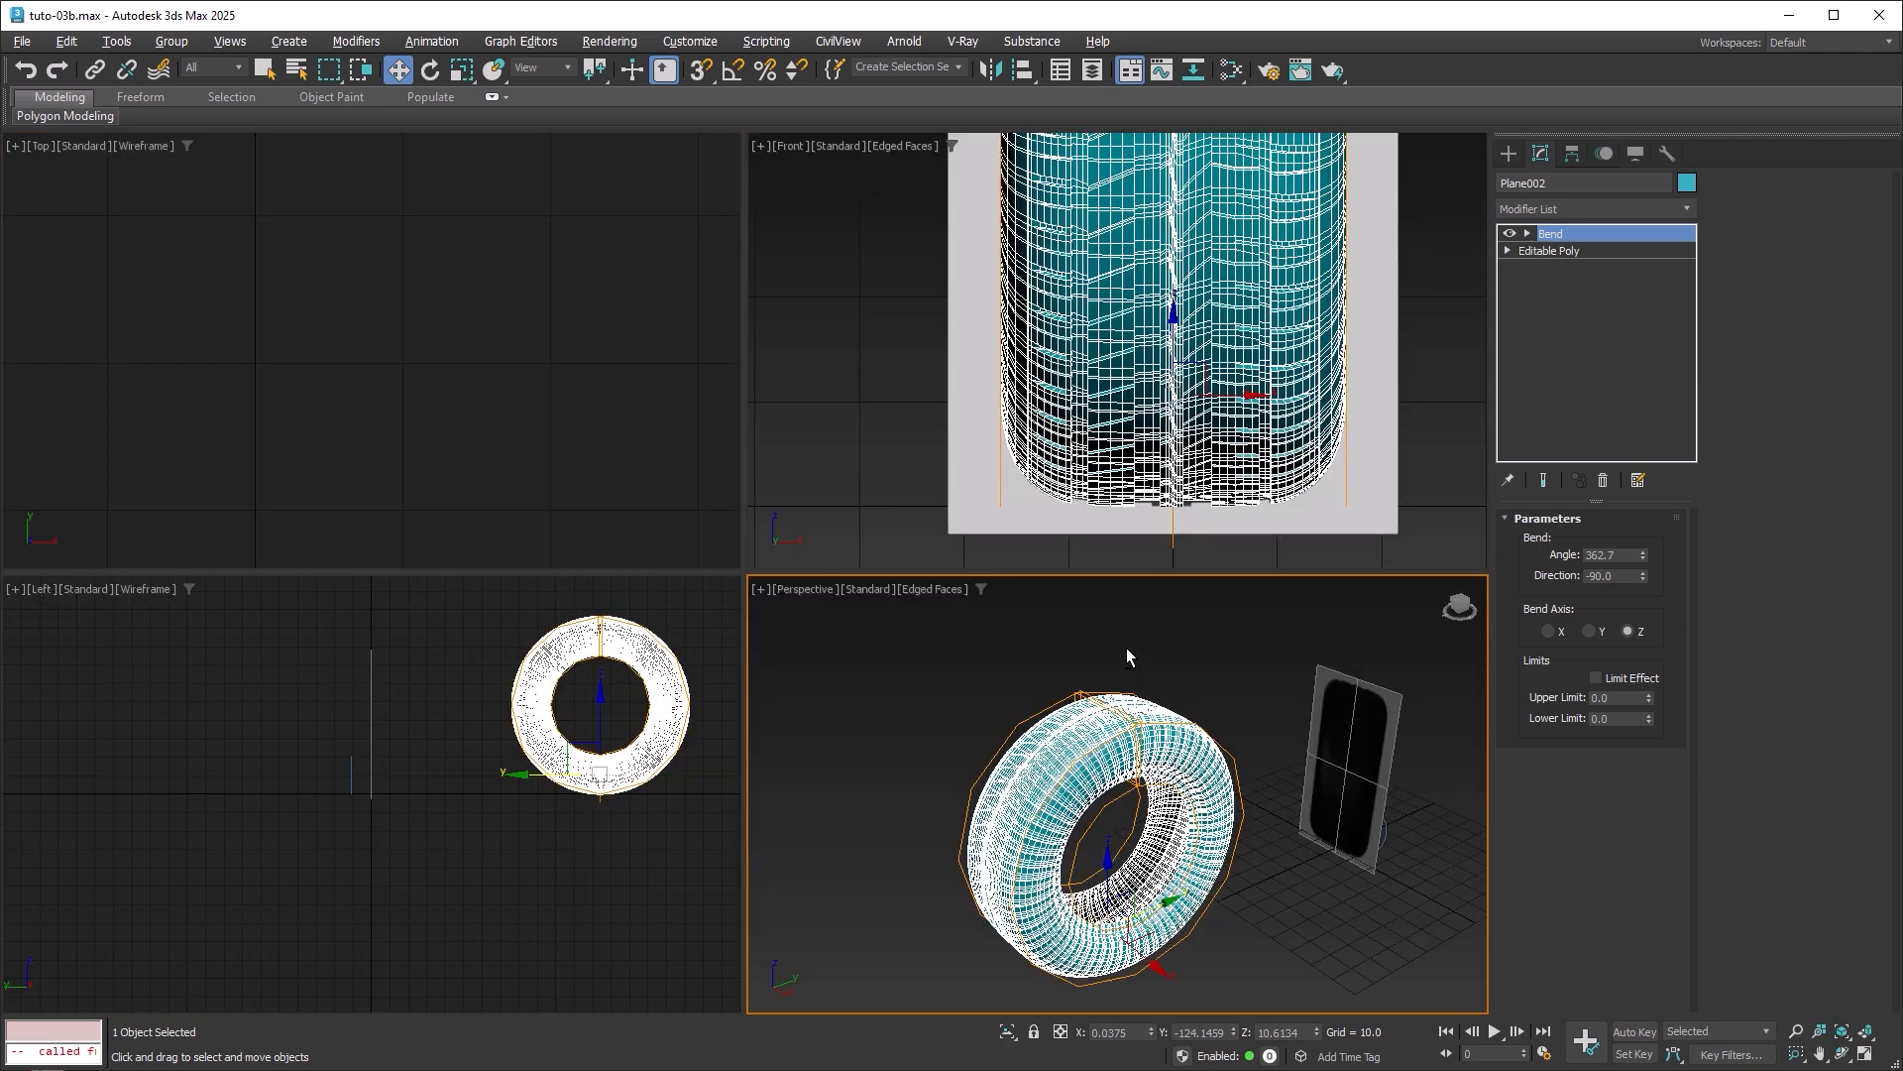
{"action": "key", "text": "alt+w"}
{"action": "middle_click_drag", "start_coordinate": [1087, 479], "coordinate": [1027, 578]}
{"action": "scroll", "coordinate": [1027, 578], "scroll_direction": "down", "scroll_amount": 8}
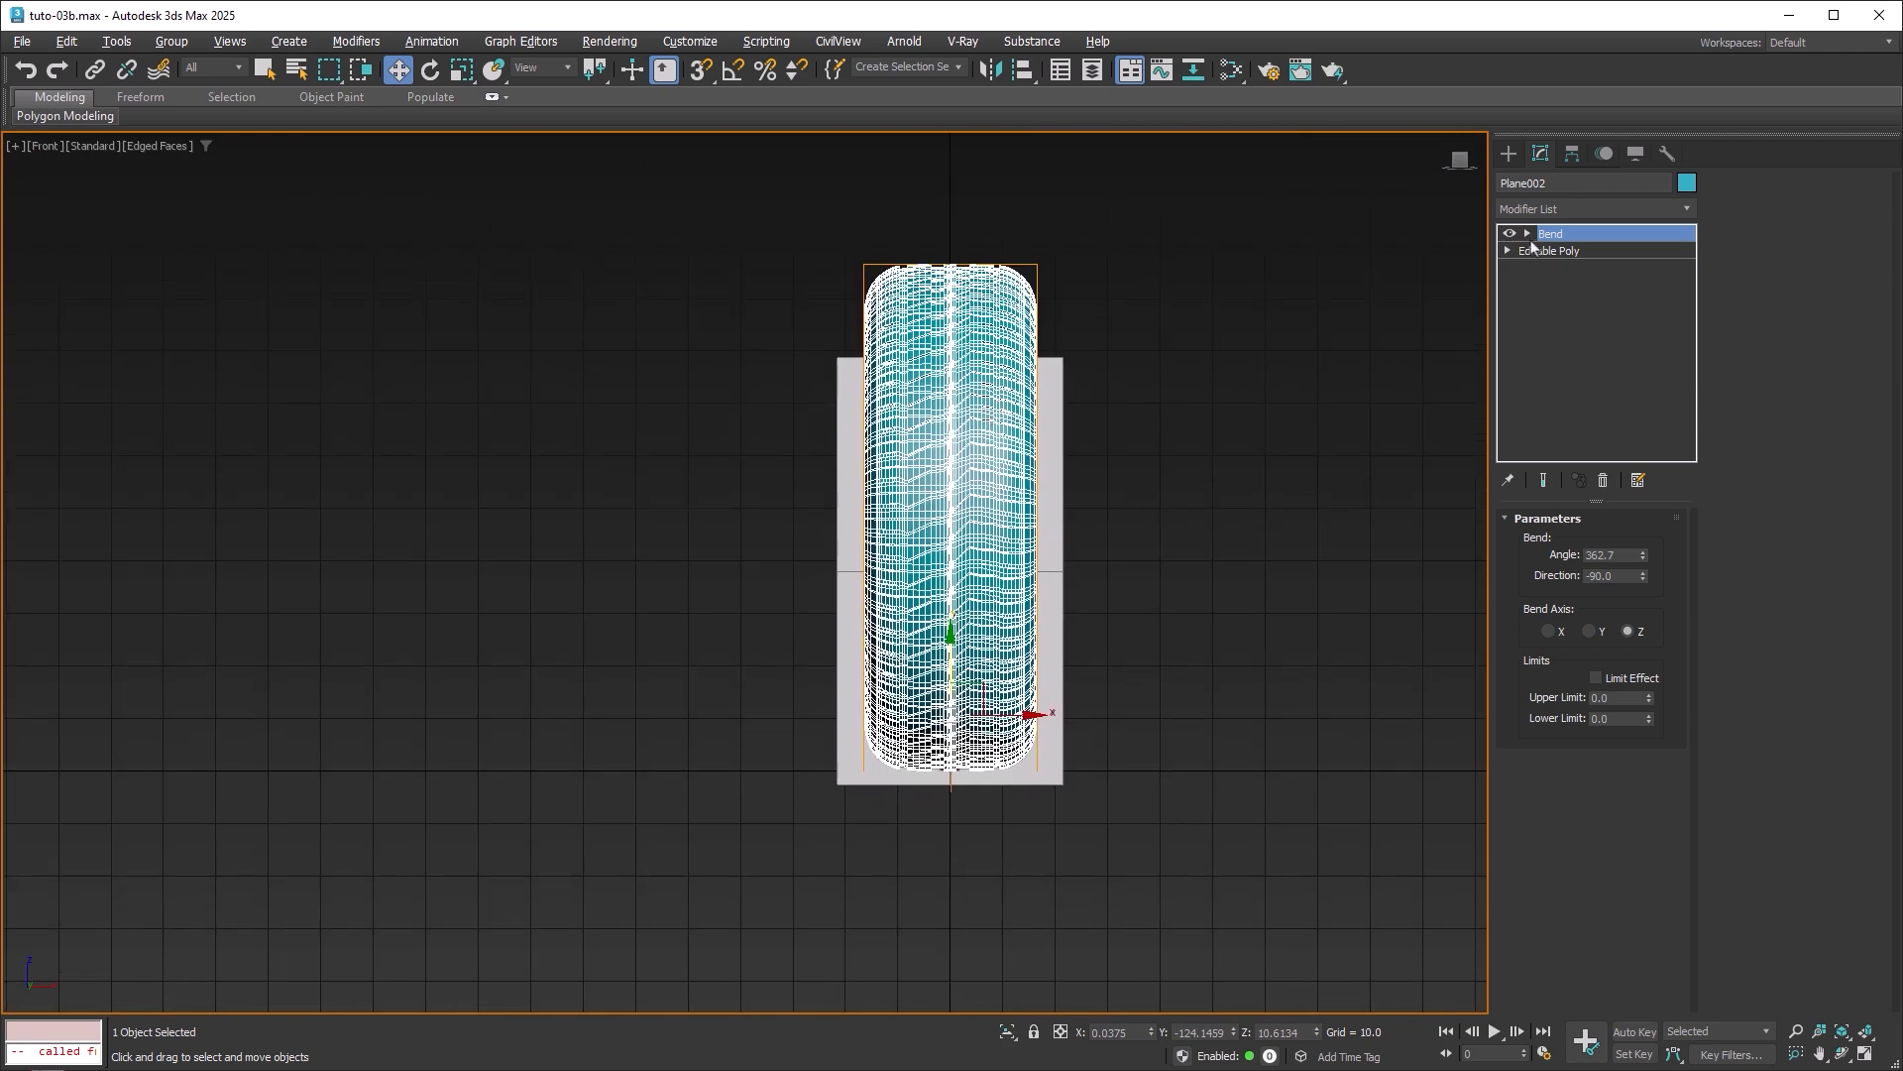
Lower the Bend modifier's center until the tire's height fits the tire on the reference plane.
{"action": "left_click", "coordinate": [1528, 234]}
{"action": "left_click", "coordinate": [1564, 269]}
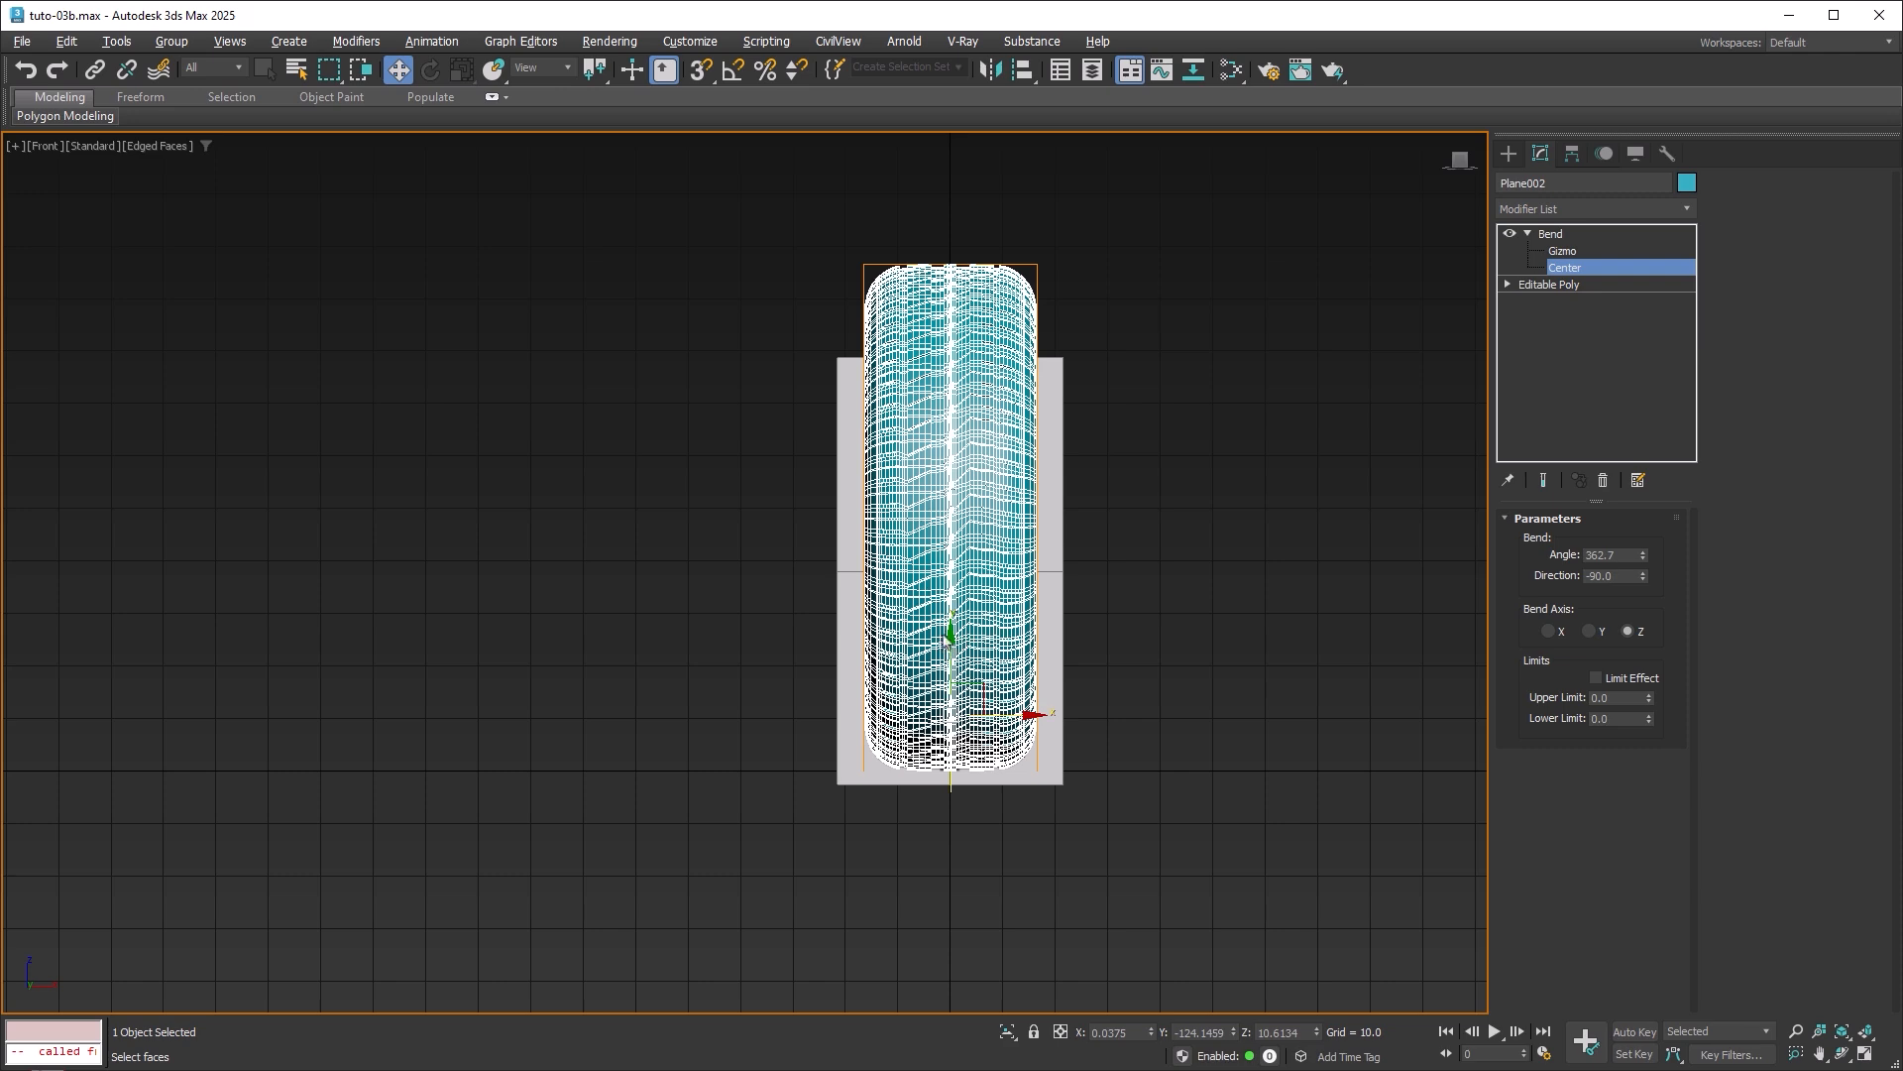
{"action": "left_click_drag", "start_coordinate": [950, 638], "coordinate": [939, 694]}
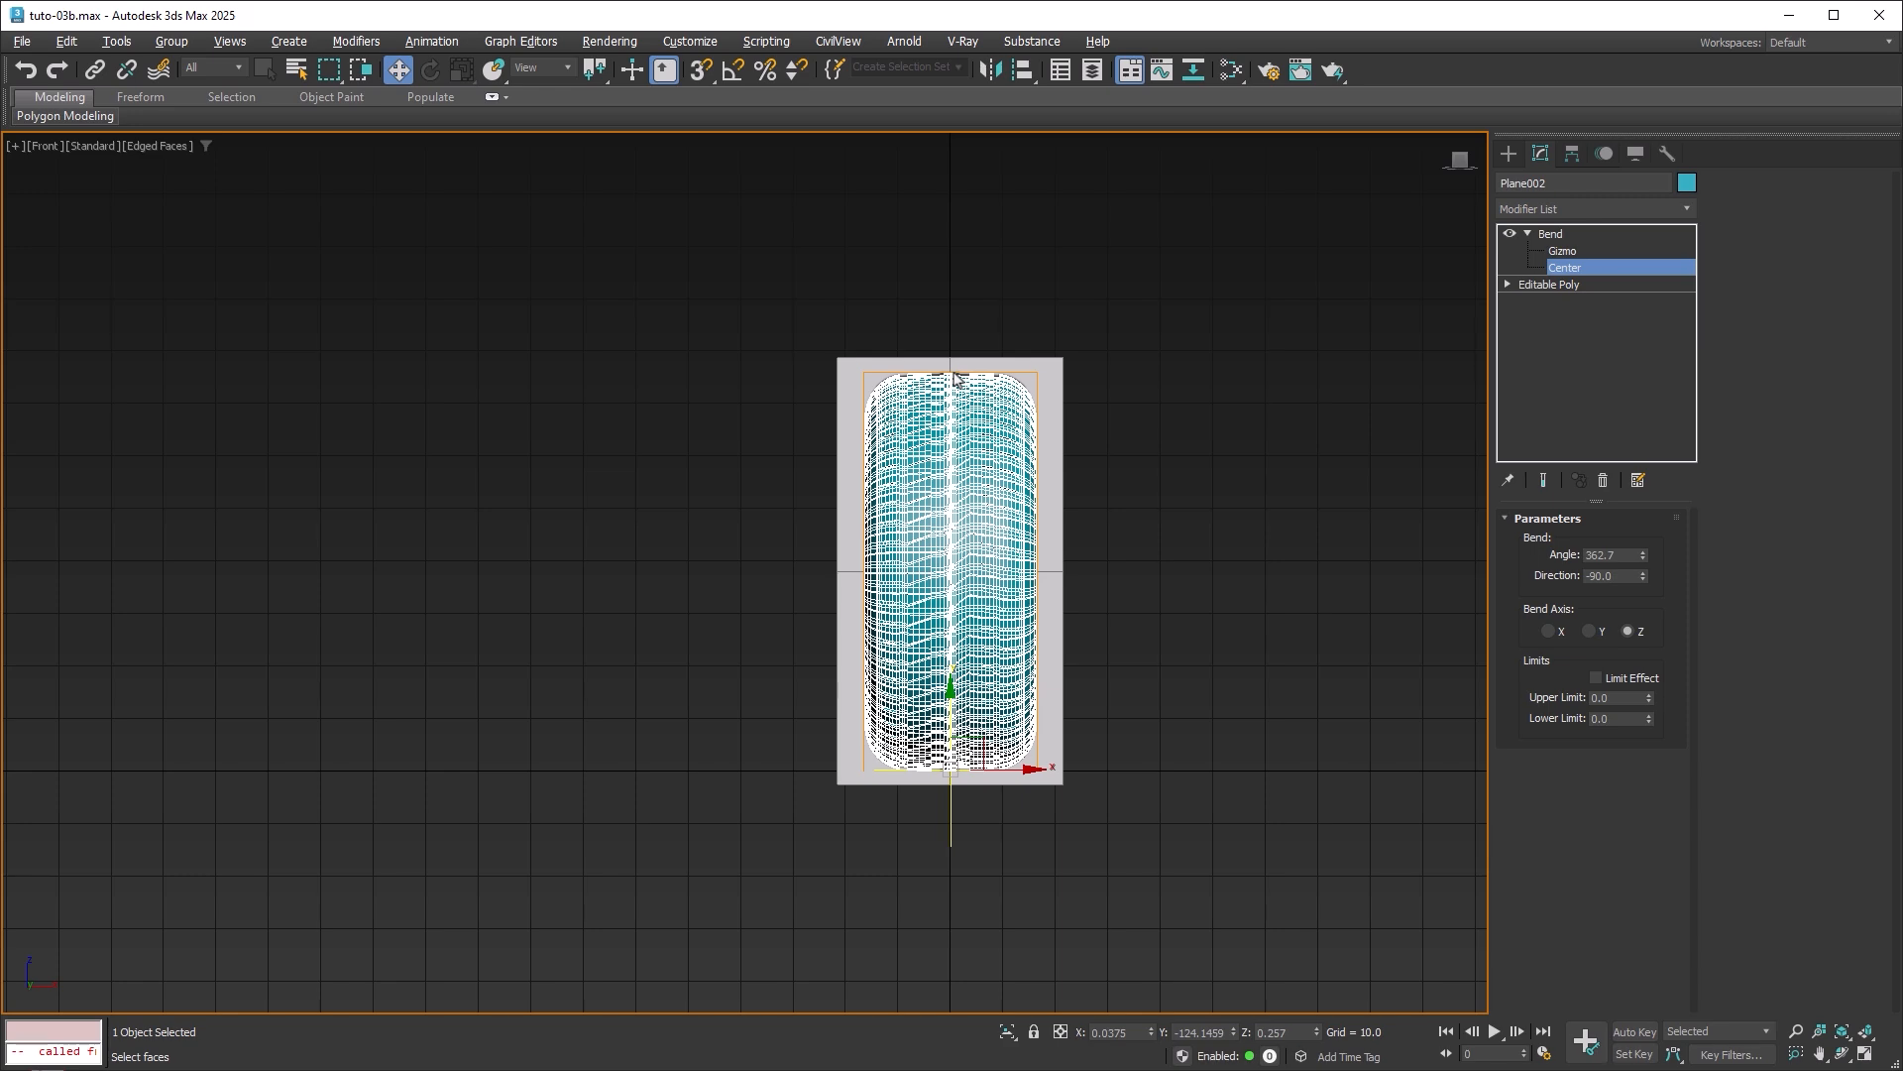
{"action": "middle_click_drag", "start_coordinate": [1165, 474], "coordinate": [1105, 449]}
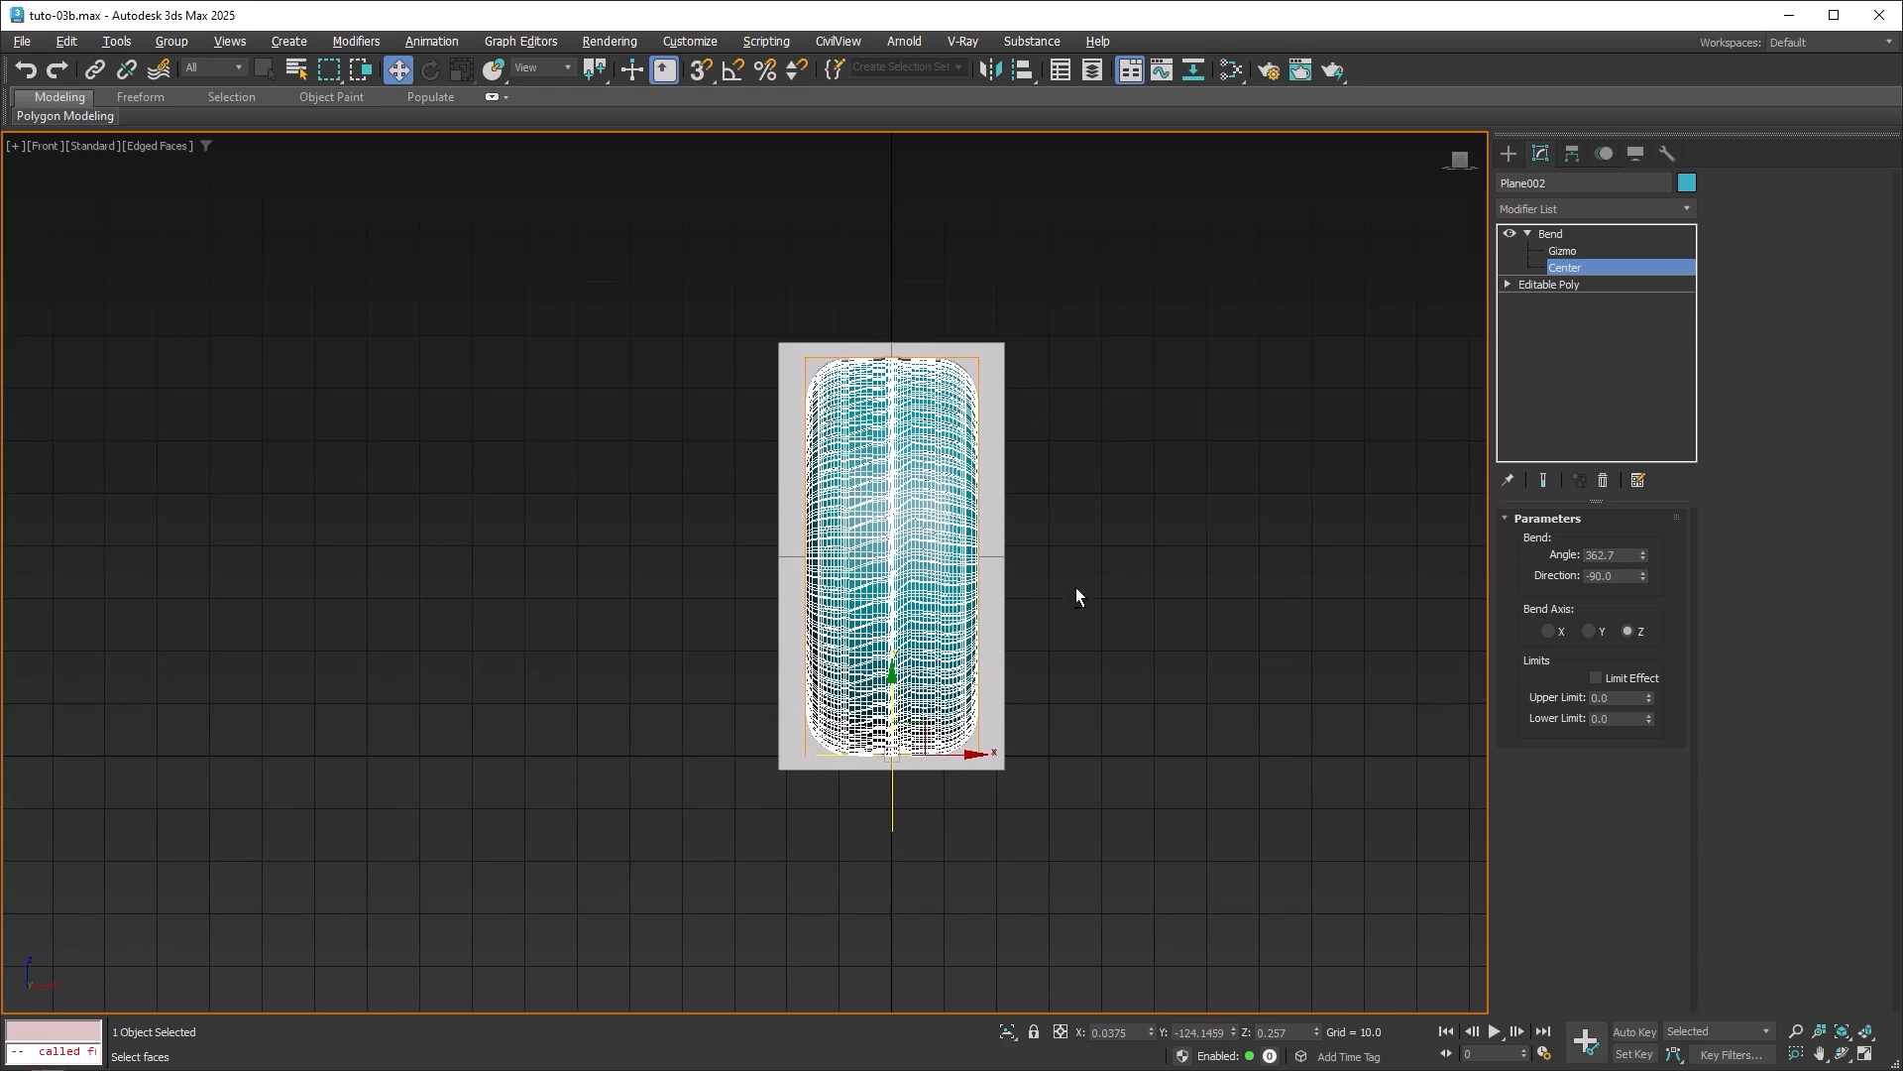
Return to a maximized Perspective view and convert the bent tire to an Editable Poly.
{"action": "key", "text": "alt+w"}
{"action": "left_click", "coordinate": [1130, 796]}
{"action": "key", "text": "alt+w"}
{"action": "middle_click_drag", "start_coordinate": [830, 597], "coordinate": [893, 518], "text": "alt"}
{"action": "scroll", "coordinate": [819, 589], "scroll_direction": "up", "scroll_amount": 5}
{"action": "right_click", "coordinate": [886, 509]}
{"action": "mouse_move", "coordinate": [985, 759]}
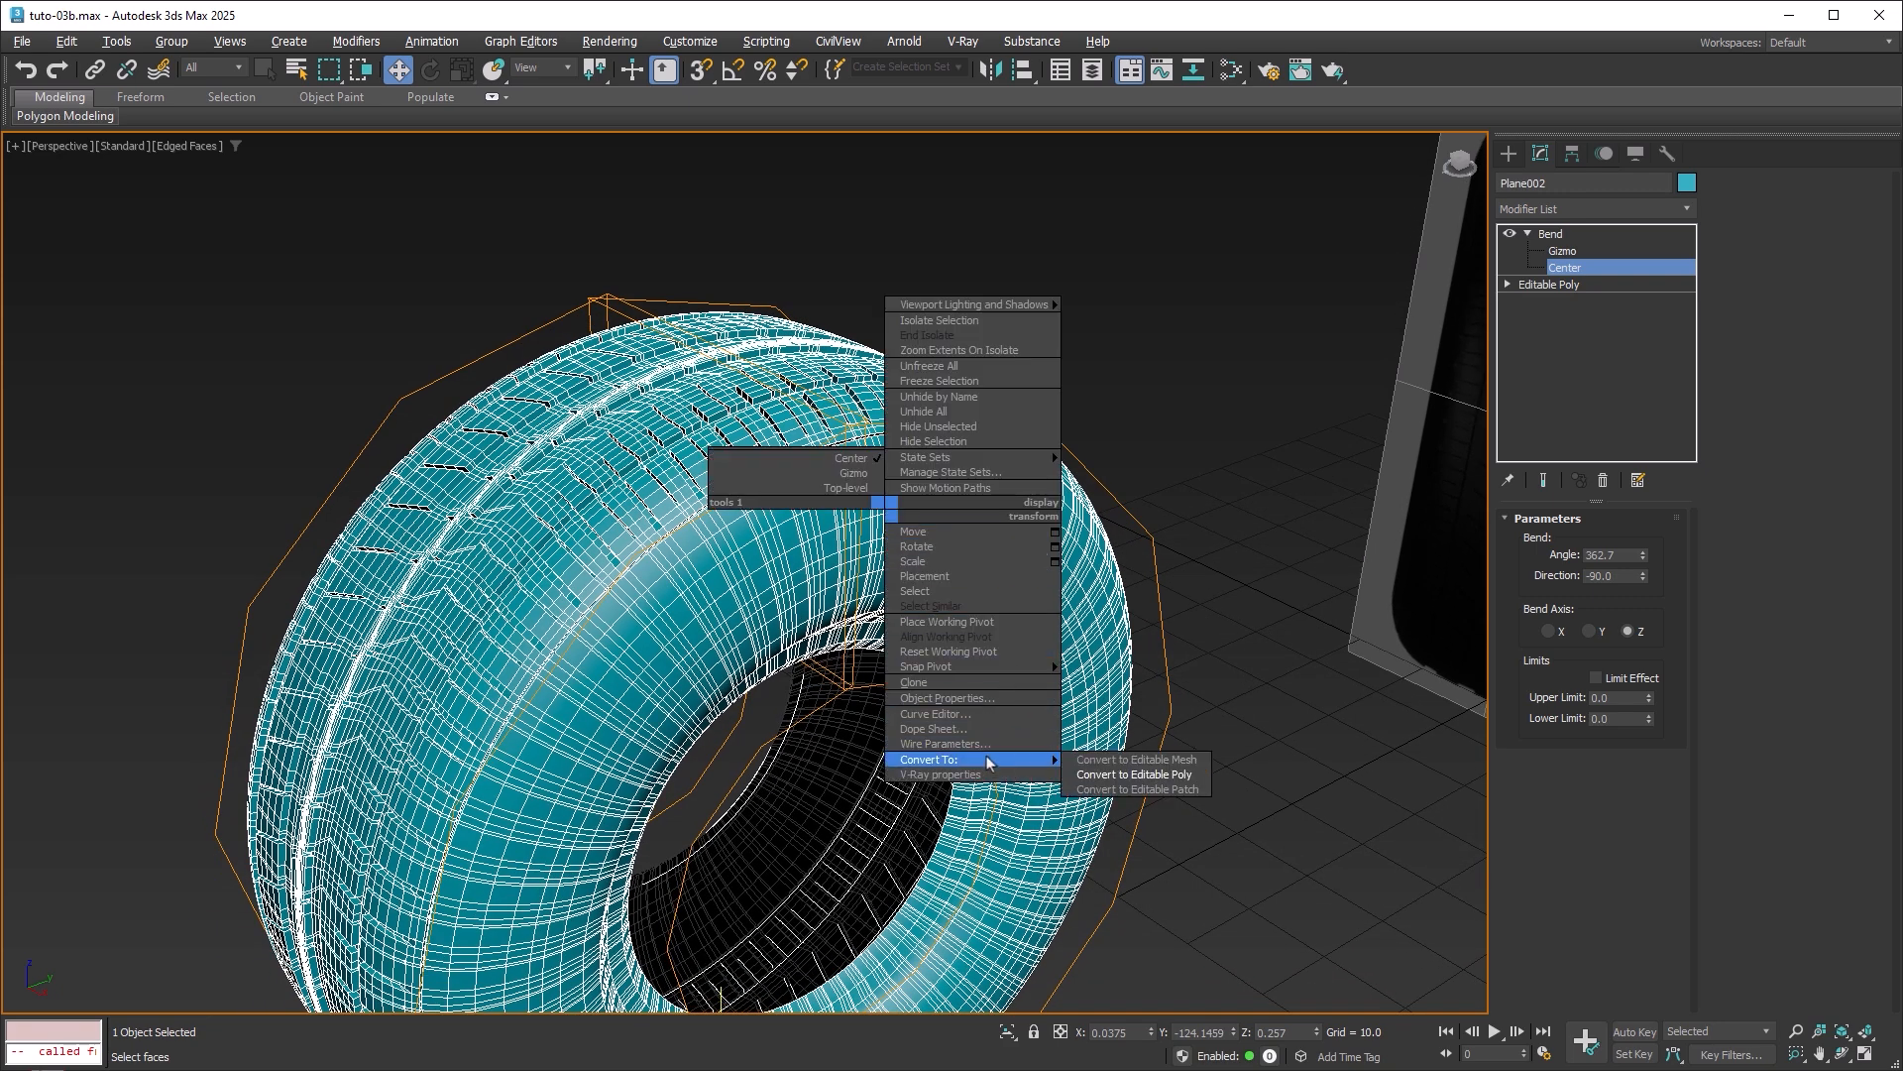
{"action": "left_click", "coordinate": [1135, 774]}
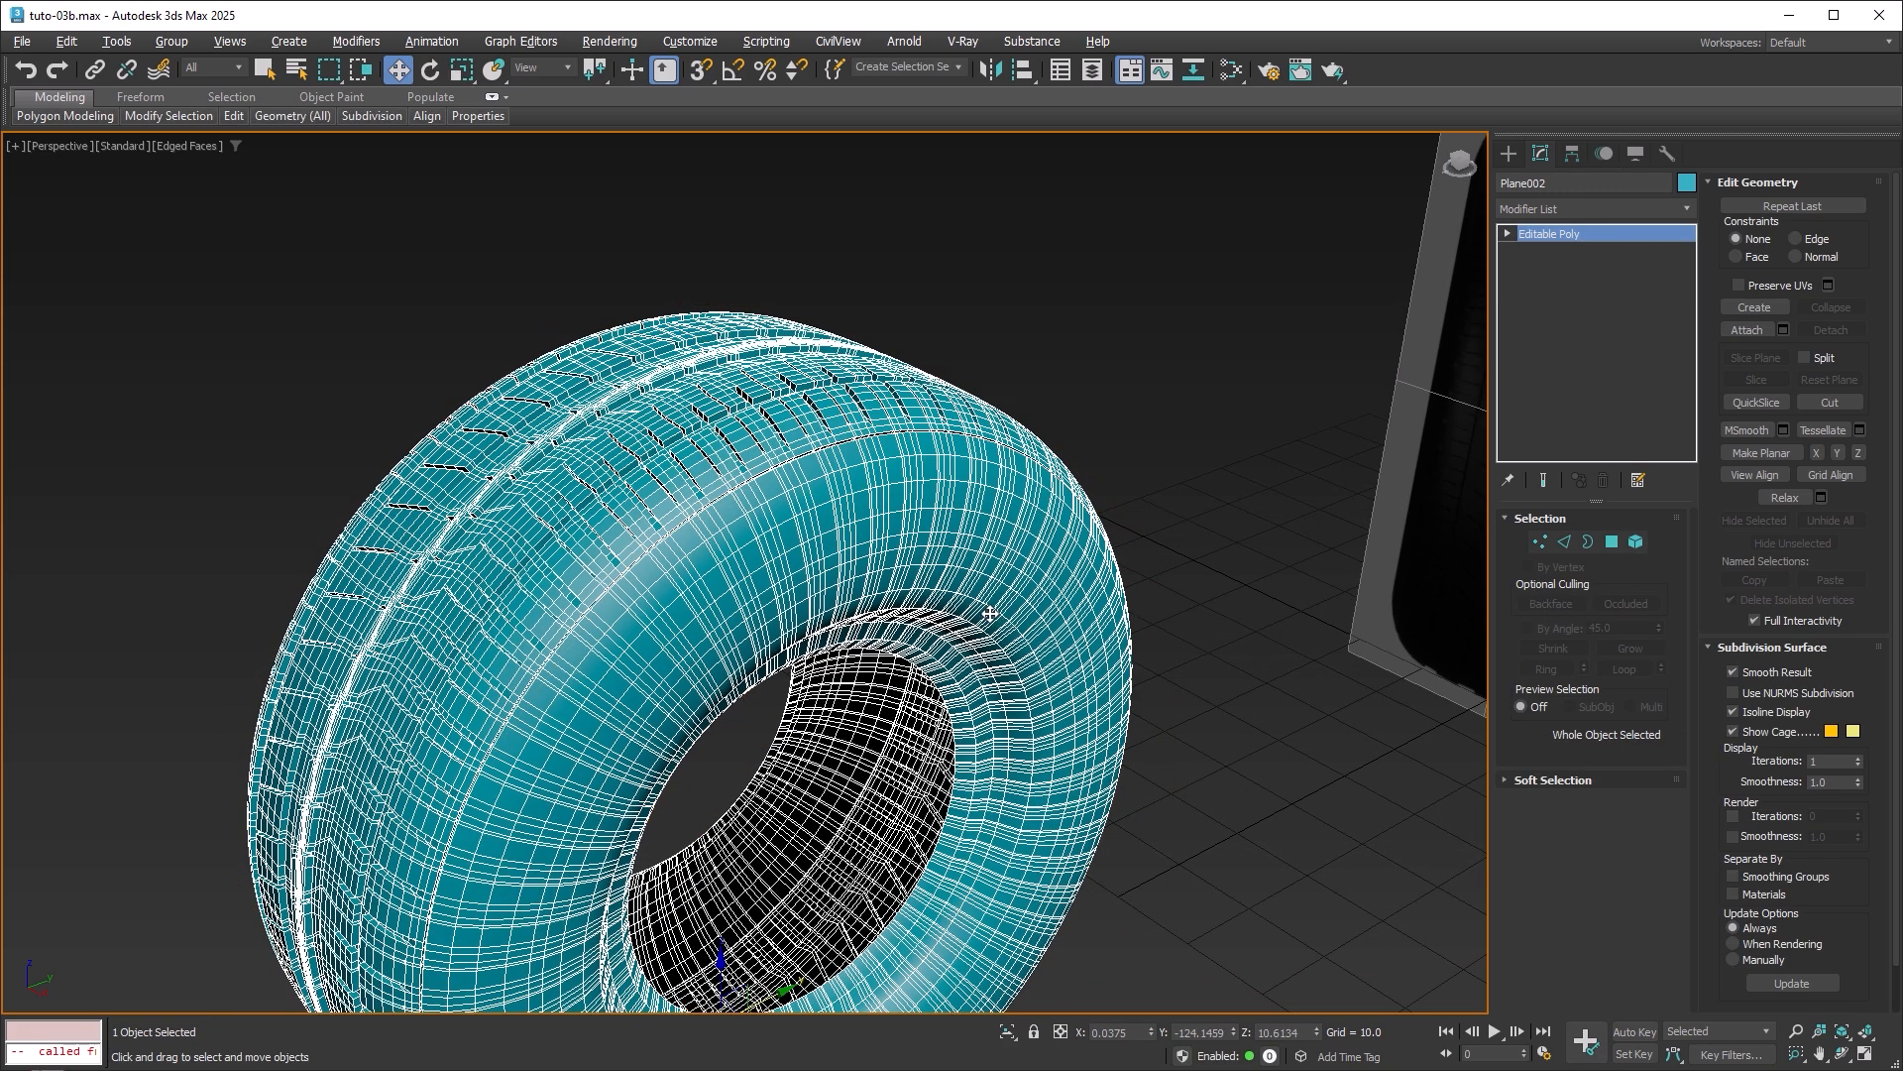
Select the tire's open borders at Border level and examine the seam where the two ends meet.
{"action": "left_click", "coordinate": [1587, 541]}
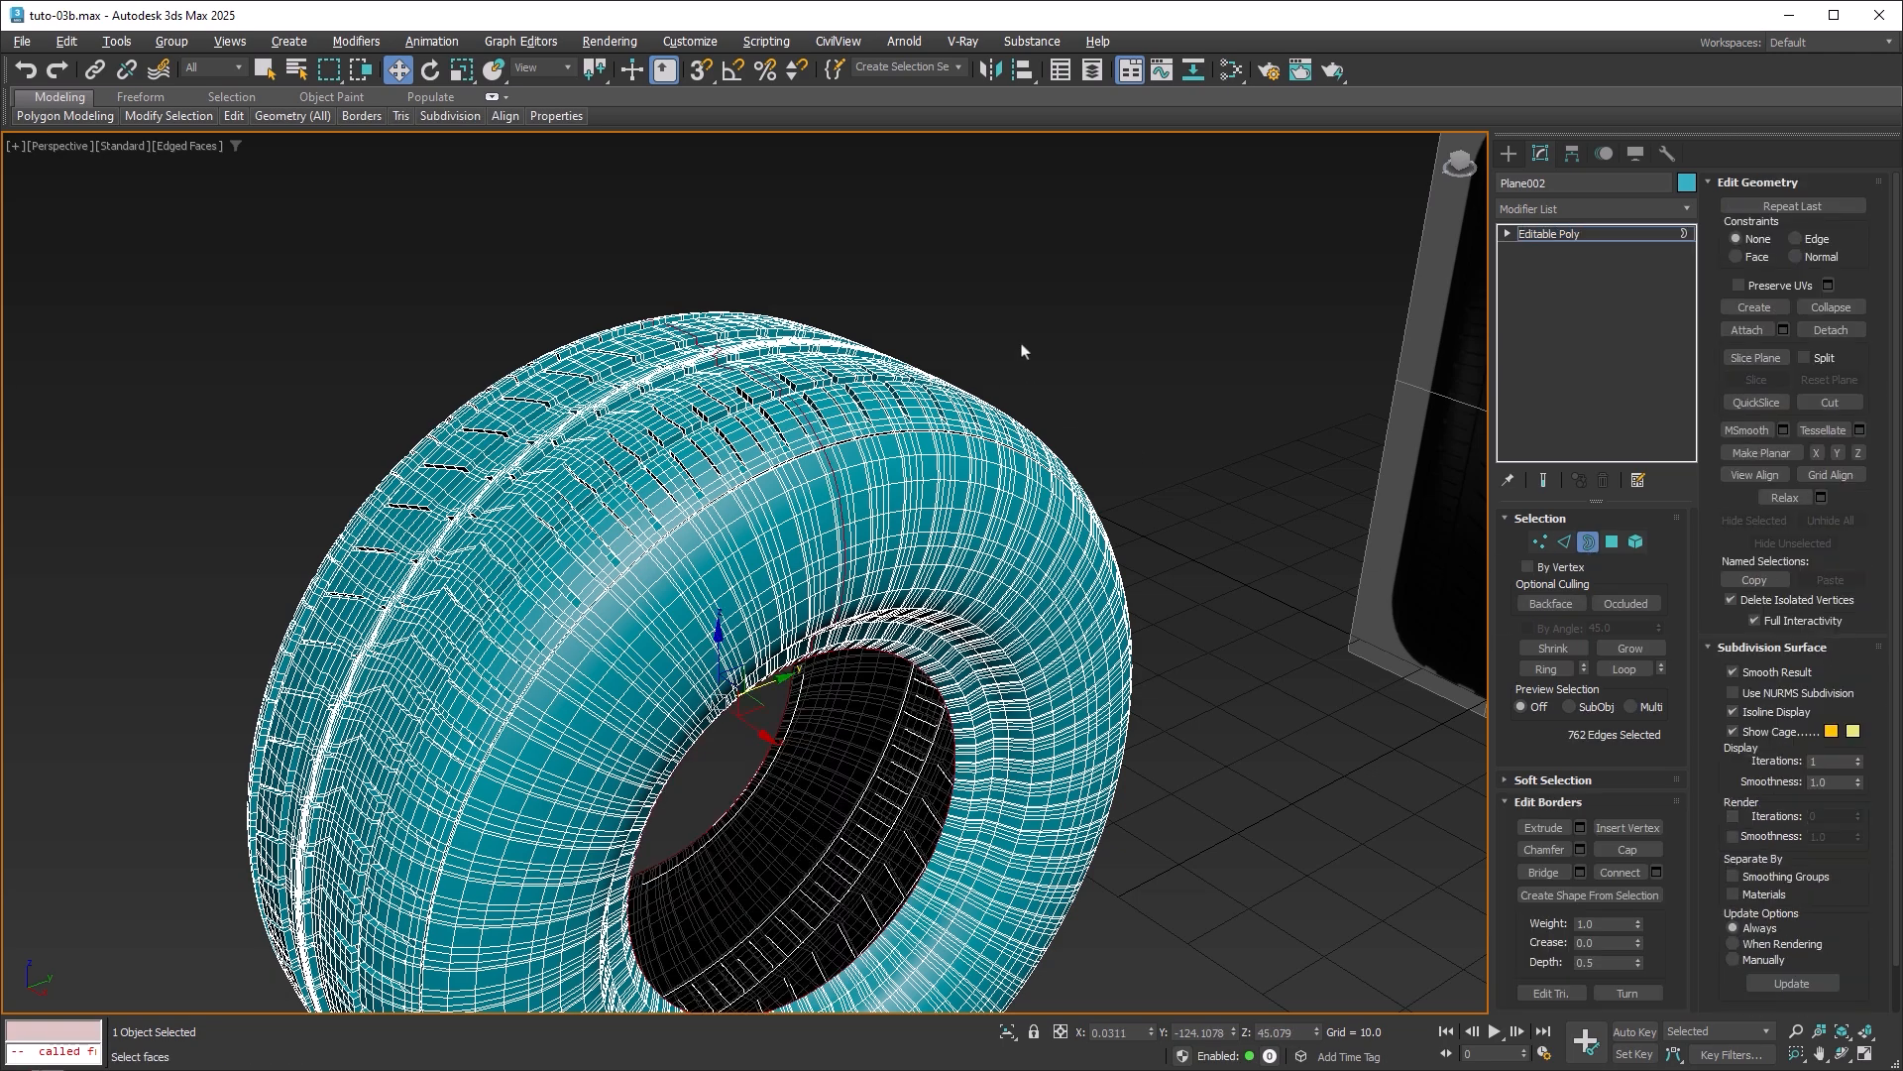
{"action": "left_click_drag", "start_coordinate": [991, 298], "coordinate": [751, 503]}
{"action": "scroll", "coordinate": [872, 534], "scroll_direction": "up", "scroll_amount": 6}
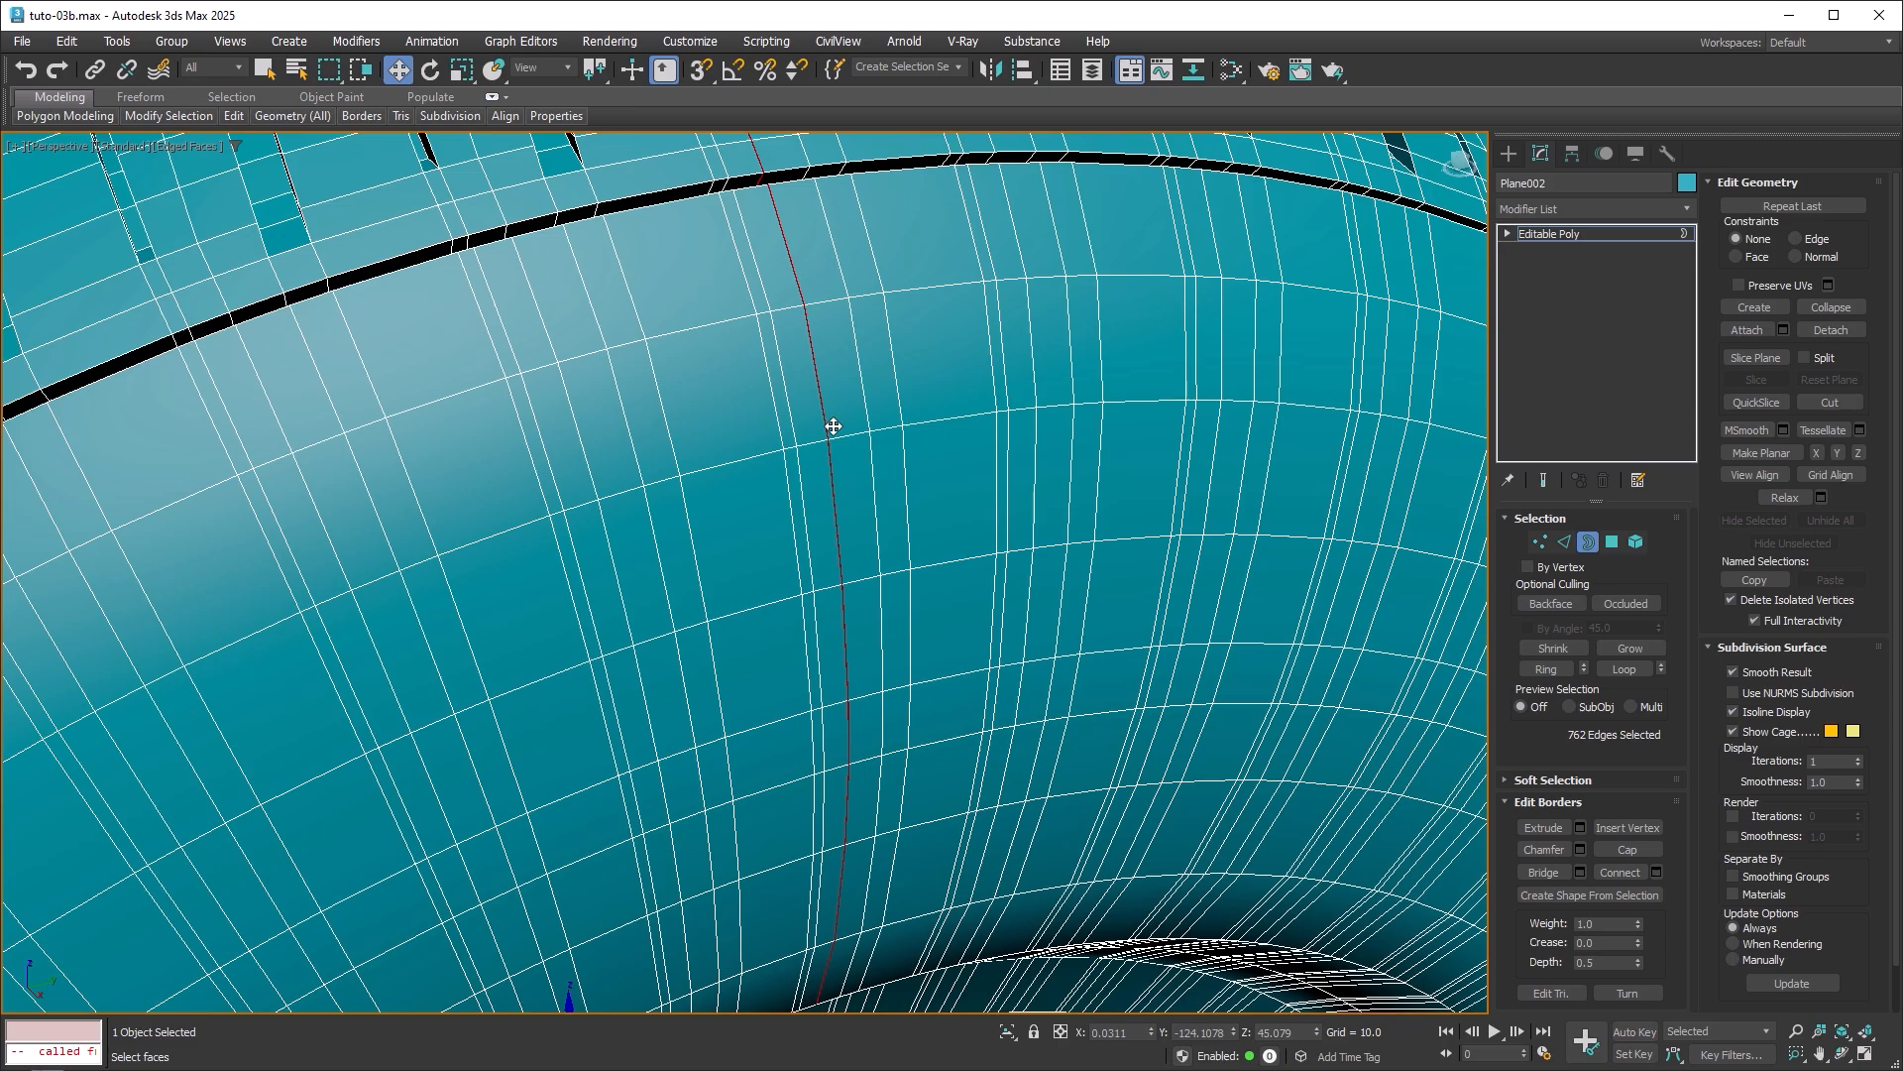
{"action": "scroll", "coordinate": [848, 446], "scroll_direction": "down", "scroll_amount": 5}
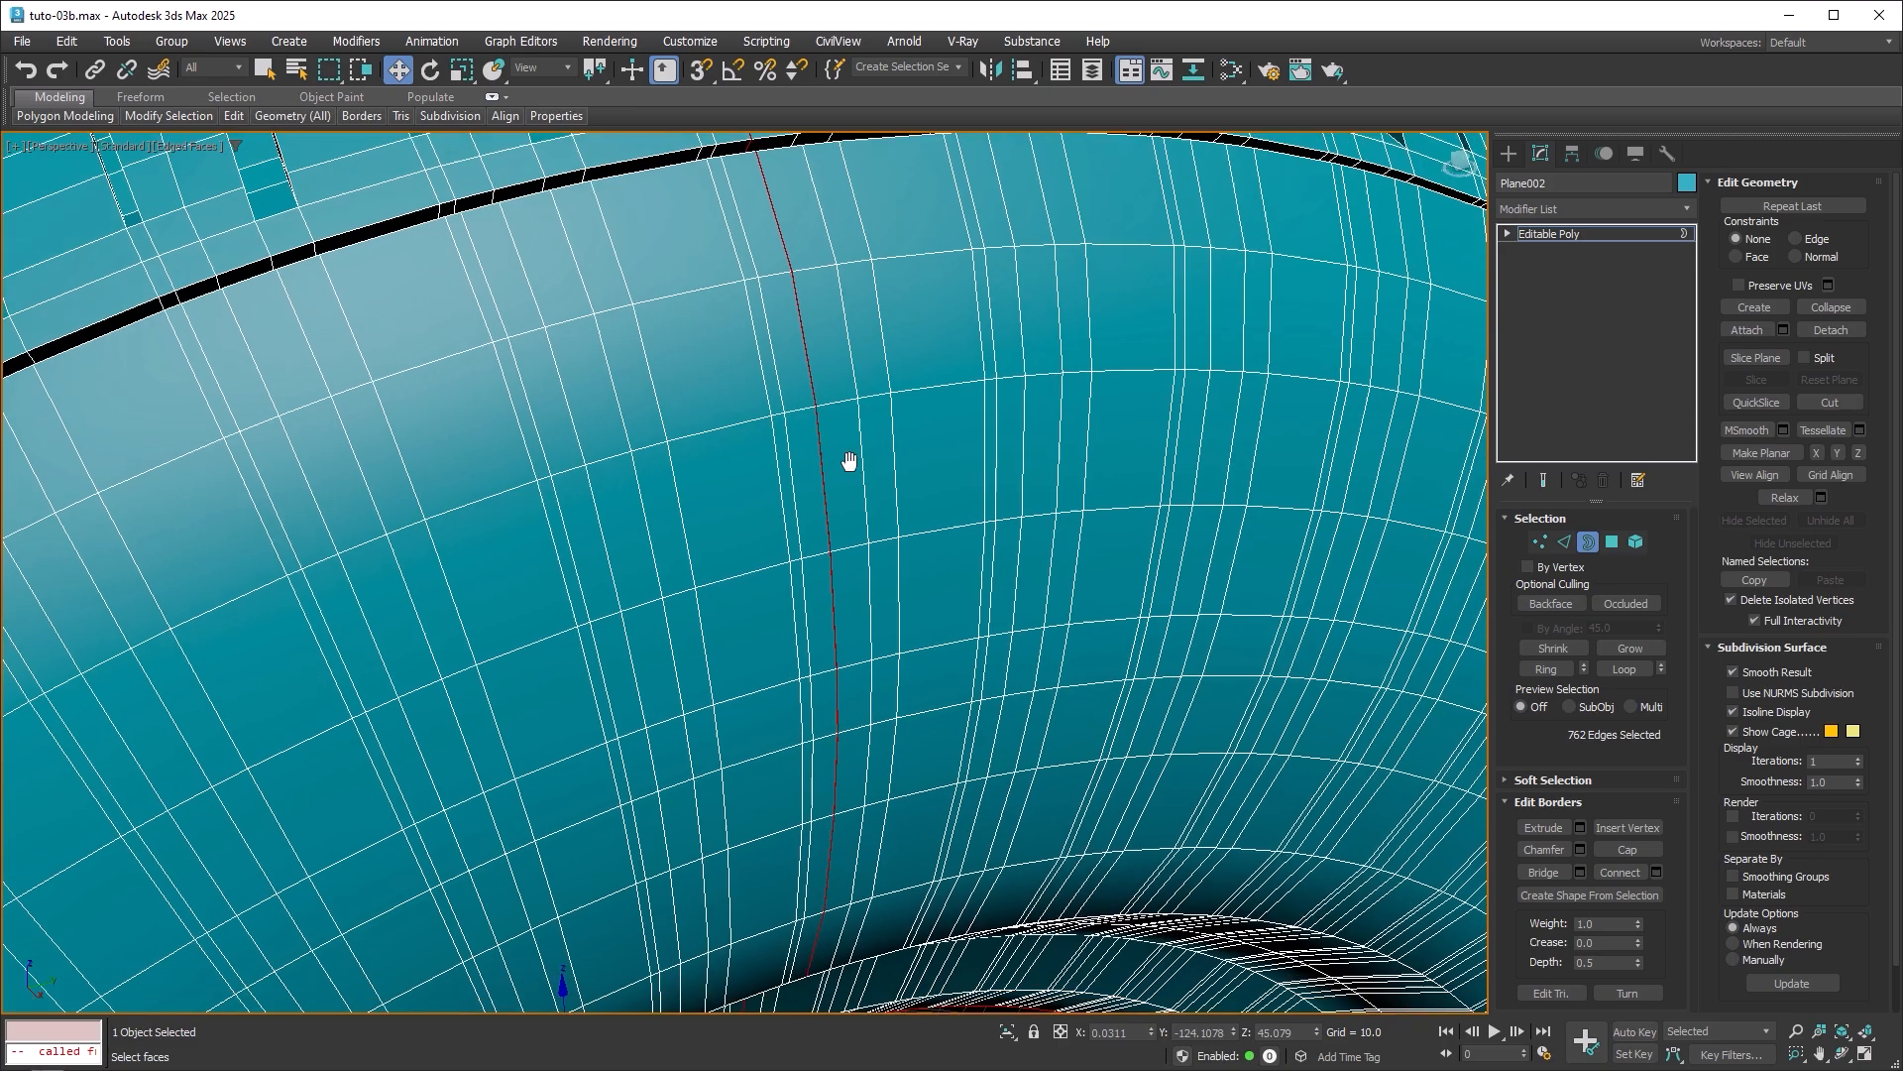
{"action": "scroll", "coordinate": [892, 649], "scroll_direction": "up", "scroll_amount": 5}
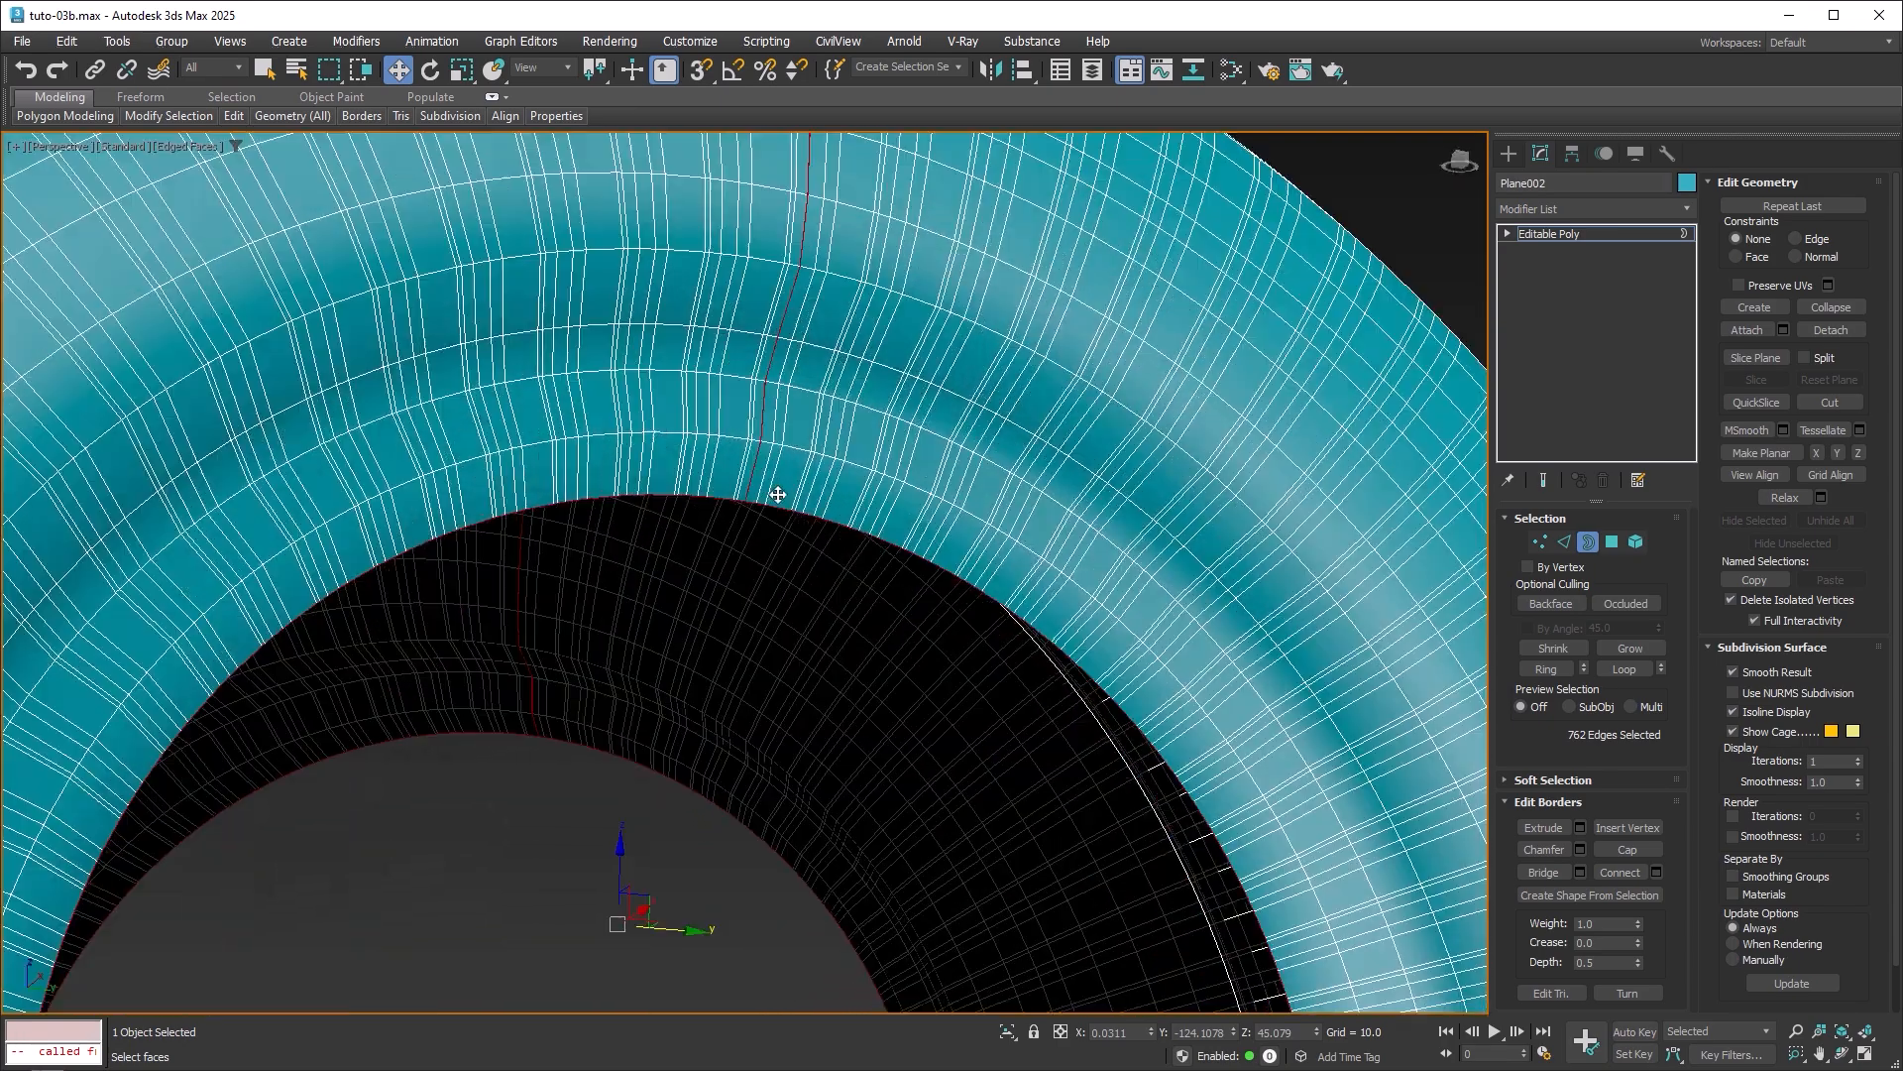
{"action": "middle_click_drag", "start_coordinate": [807, 497], "coordinate": [766, 542], "text": "alt"}
{"action": "scroll", "coordinate": [766, 542], "scroll_direction": "up", "scroll_amount": 6}
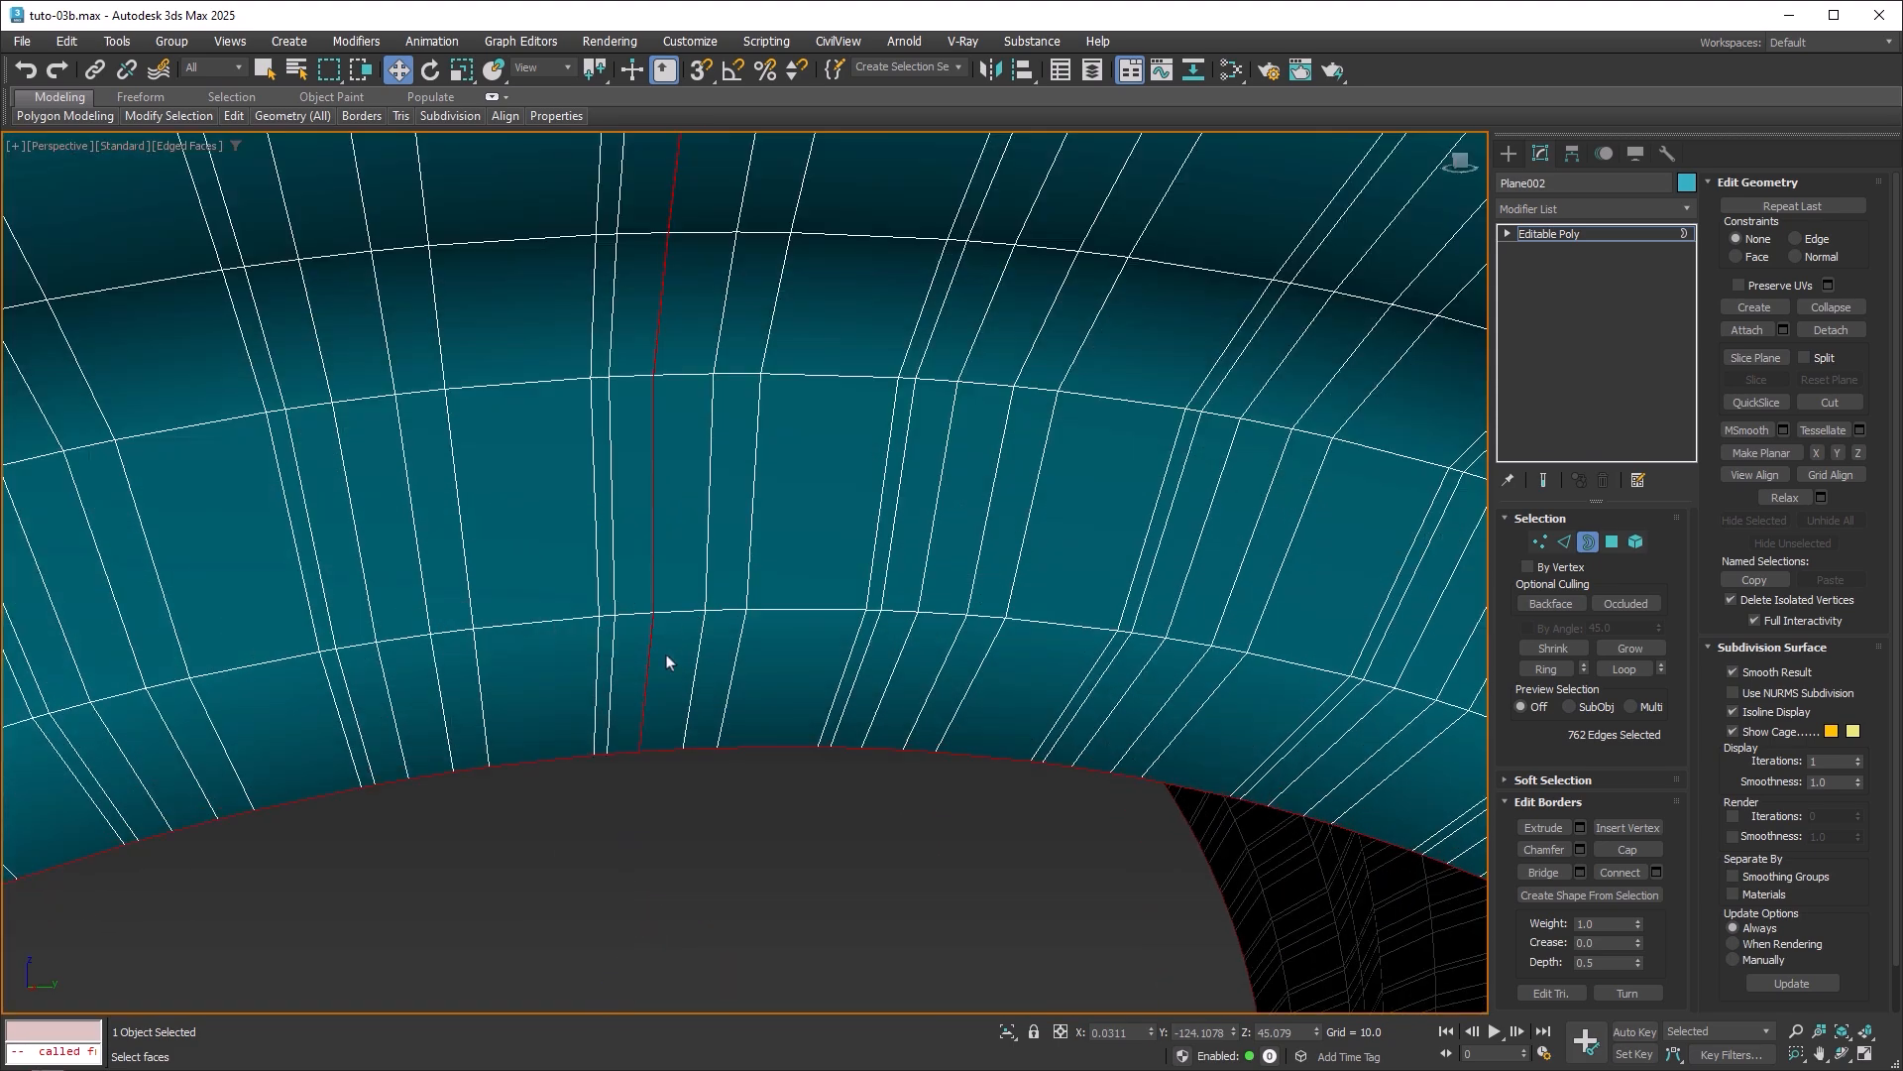
Select the full loop of overlapping edges along the seam at Edge level and weld them together.
{"action": "left_click", "coordinate": [1564, 541]}
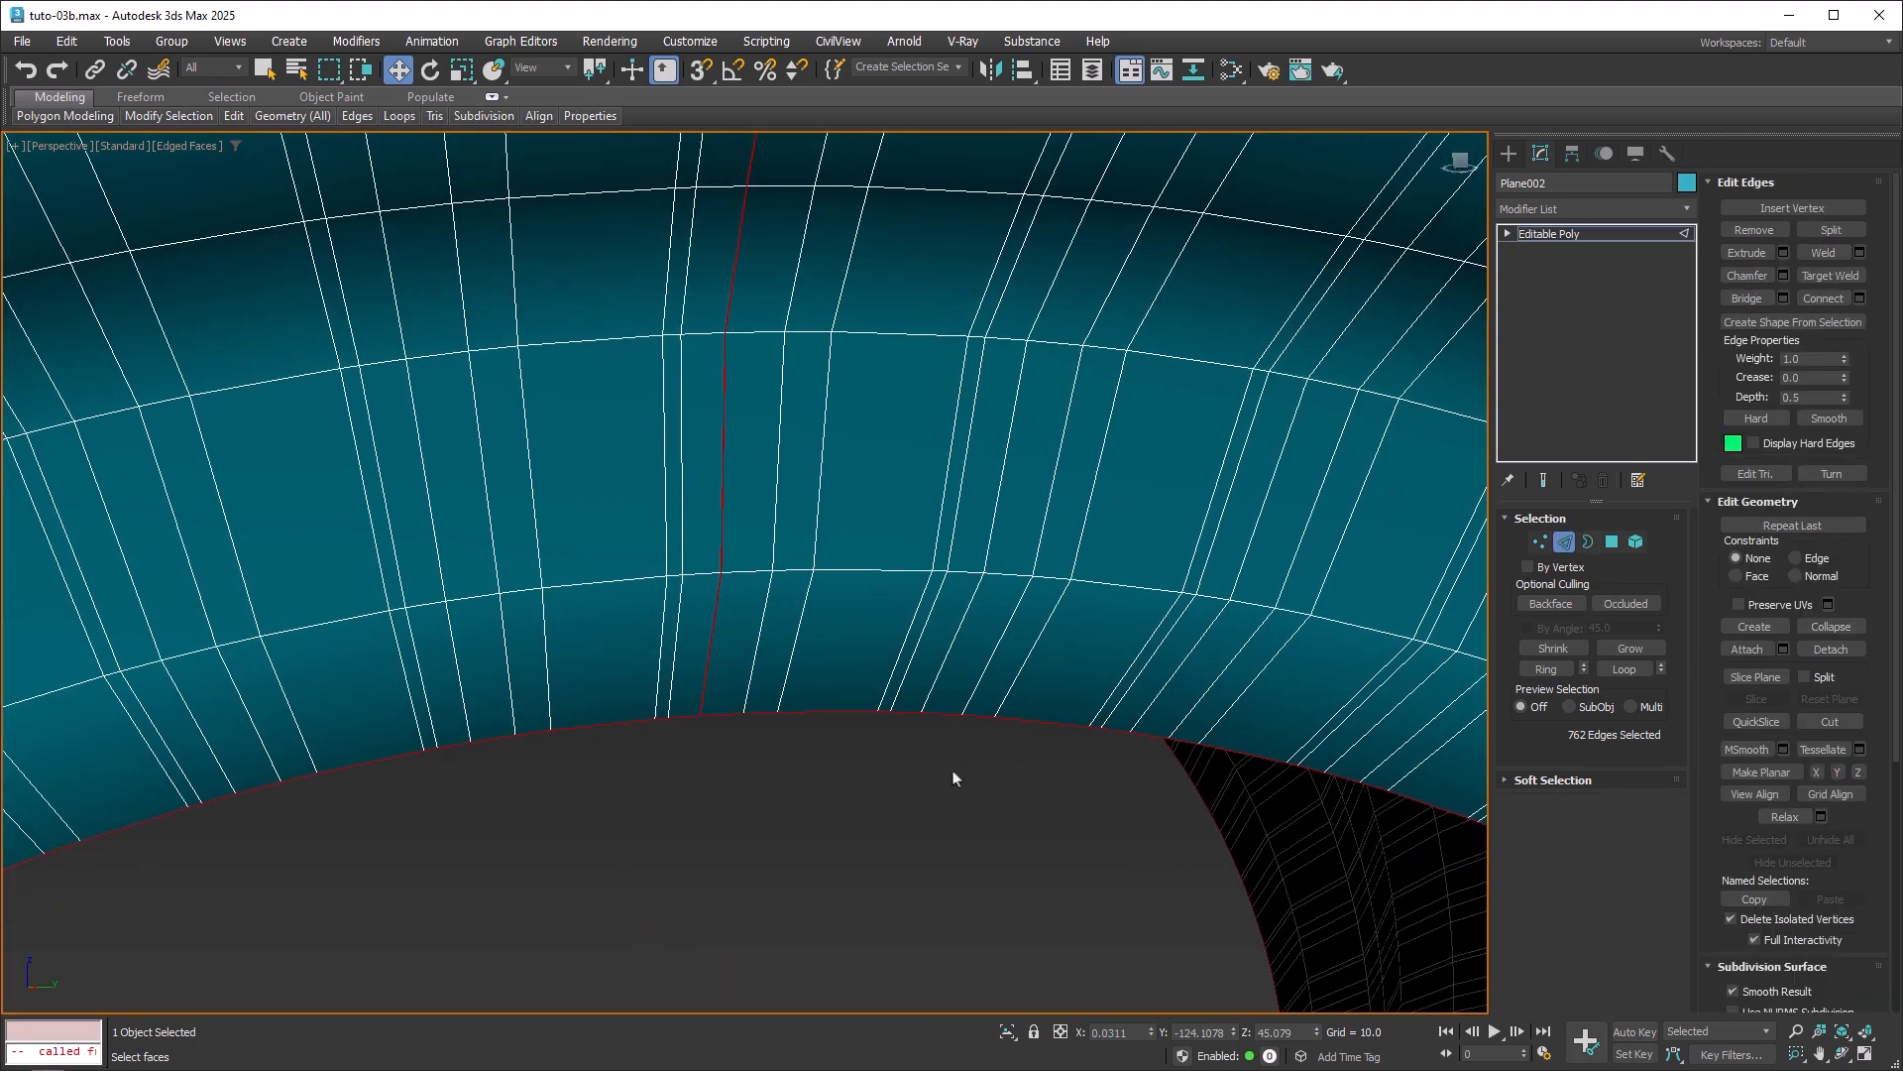
{"action": "left_click", "coordinate": [808, 805]}
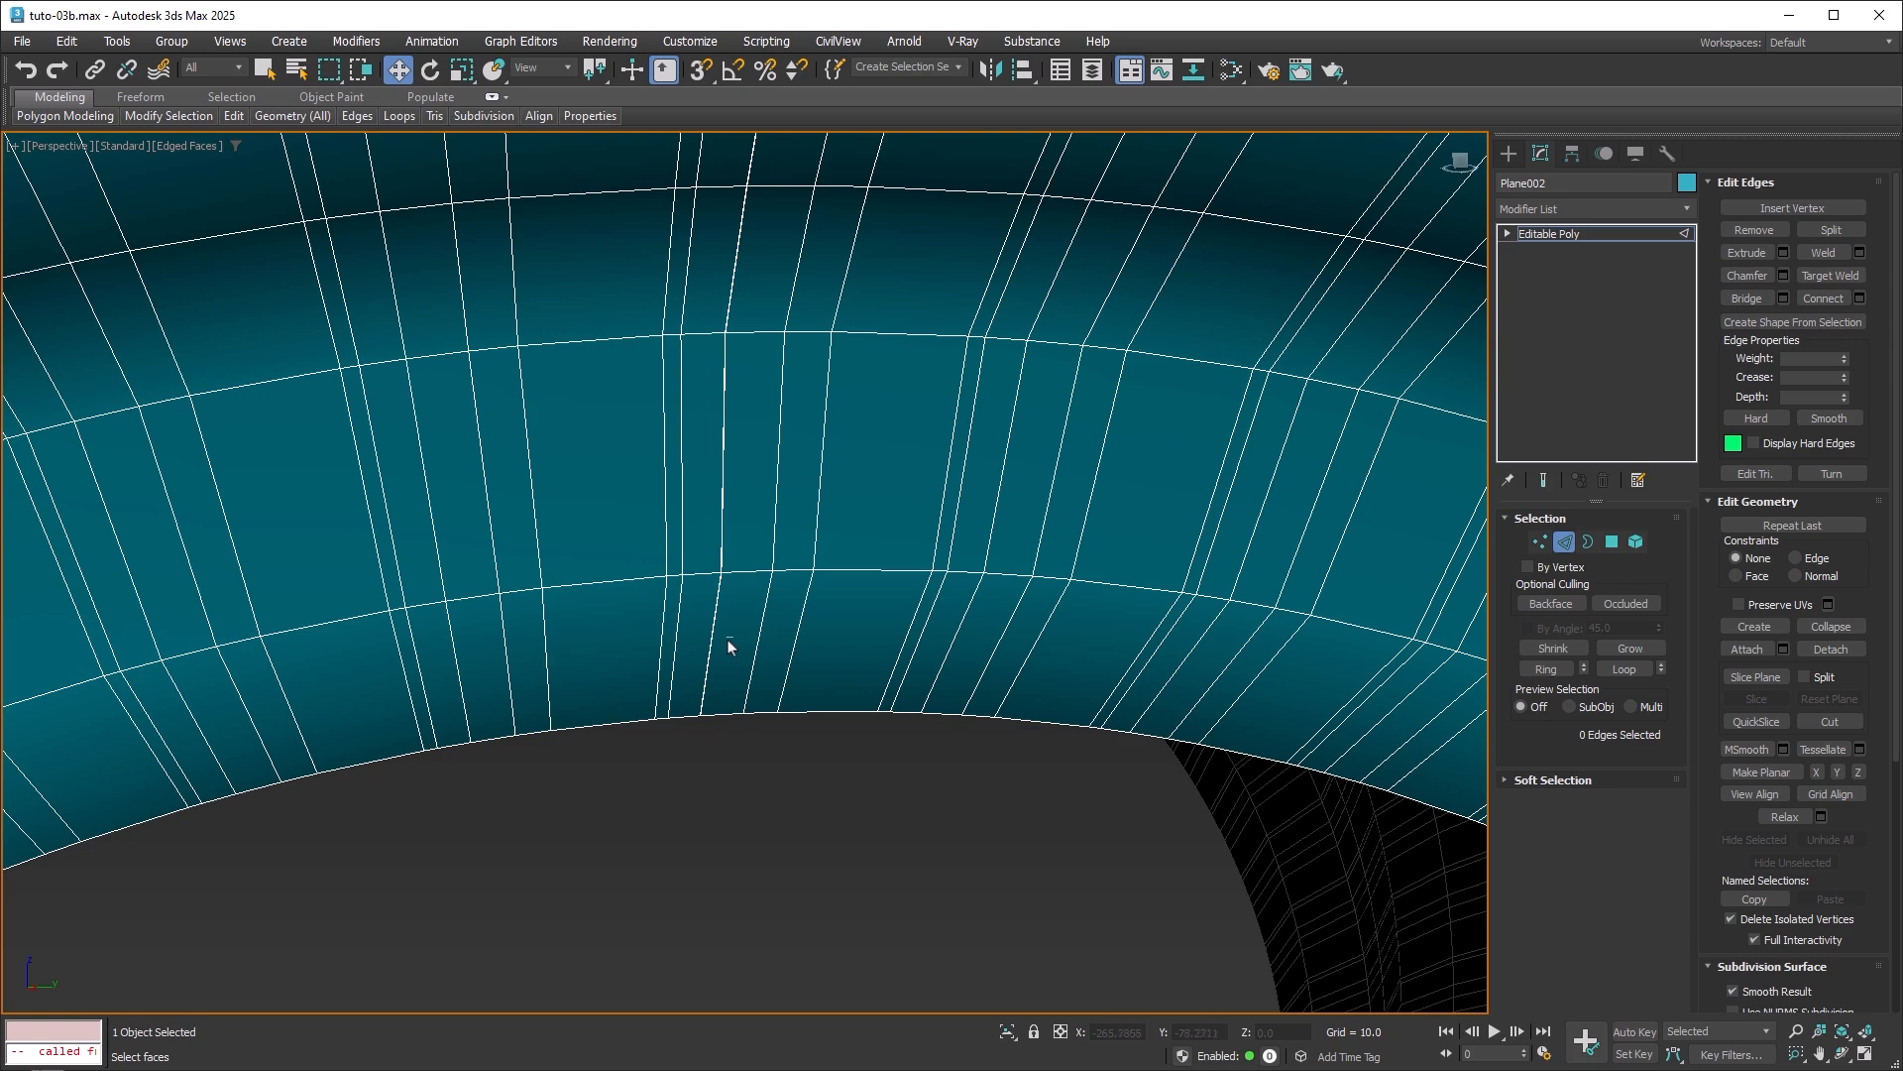
{"action": "left_click", "coordinate": [710, 666]}
{"action": "scroll", "coordinate": [813, 739], "scroll_direction": "up", "scroll_amount": 3}
{"action": "mouse_move", "coordinate": [843, 715]}
{"action": "middle_mouse_down", "text": "alt"}
{"action": "mouse_move", "coordinate": [847, 671]}
{"action": "mouse_move", "coordinate": [813, 693]}
{"action": "middle_mouse_up", "text": "alt"}
{"action": "left_click", "coordinate": [1646, 668]}
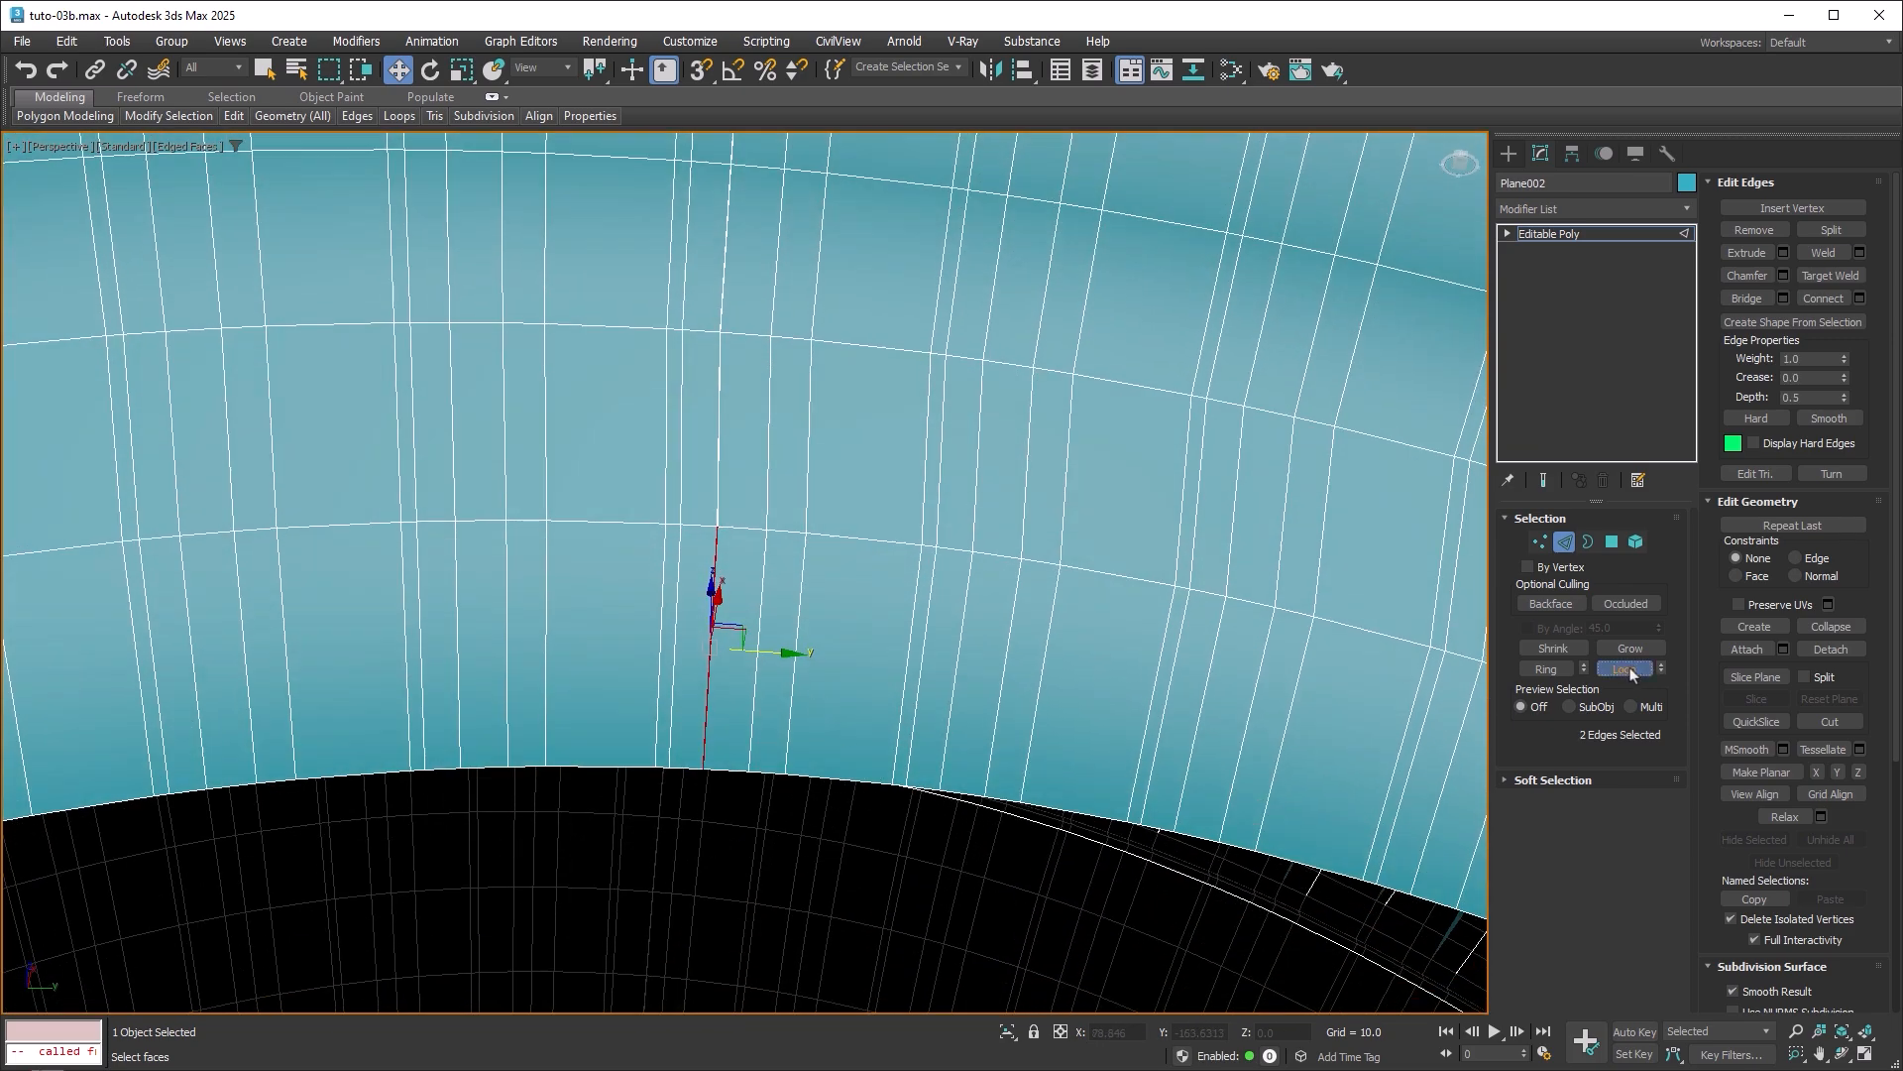
{"action": "scroll", "coordinate": [991, 535], "scroll_direction": "down", "scroll_amount": 5}
{"action": "middle_click_drag", "start_coordinate": [960, 560], "coordinate": [994, 490]}
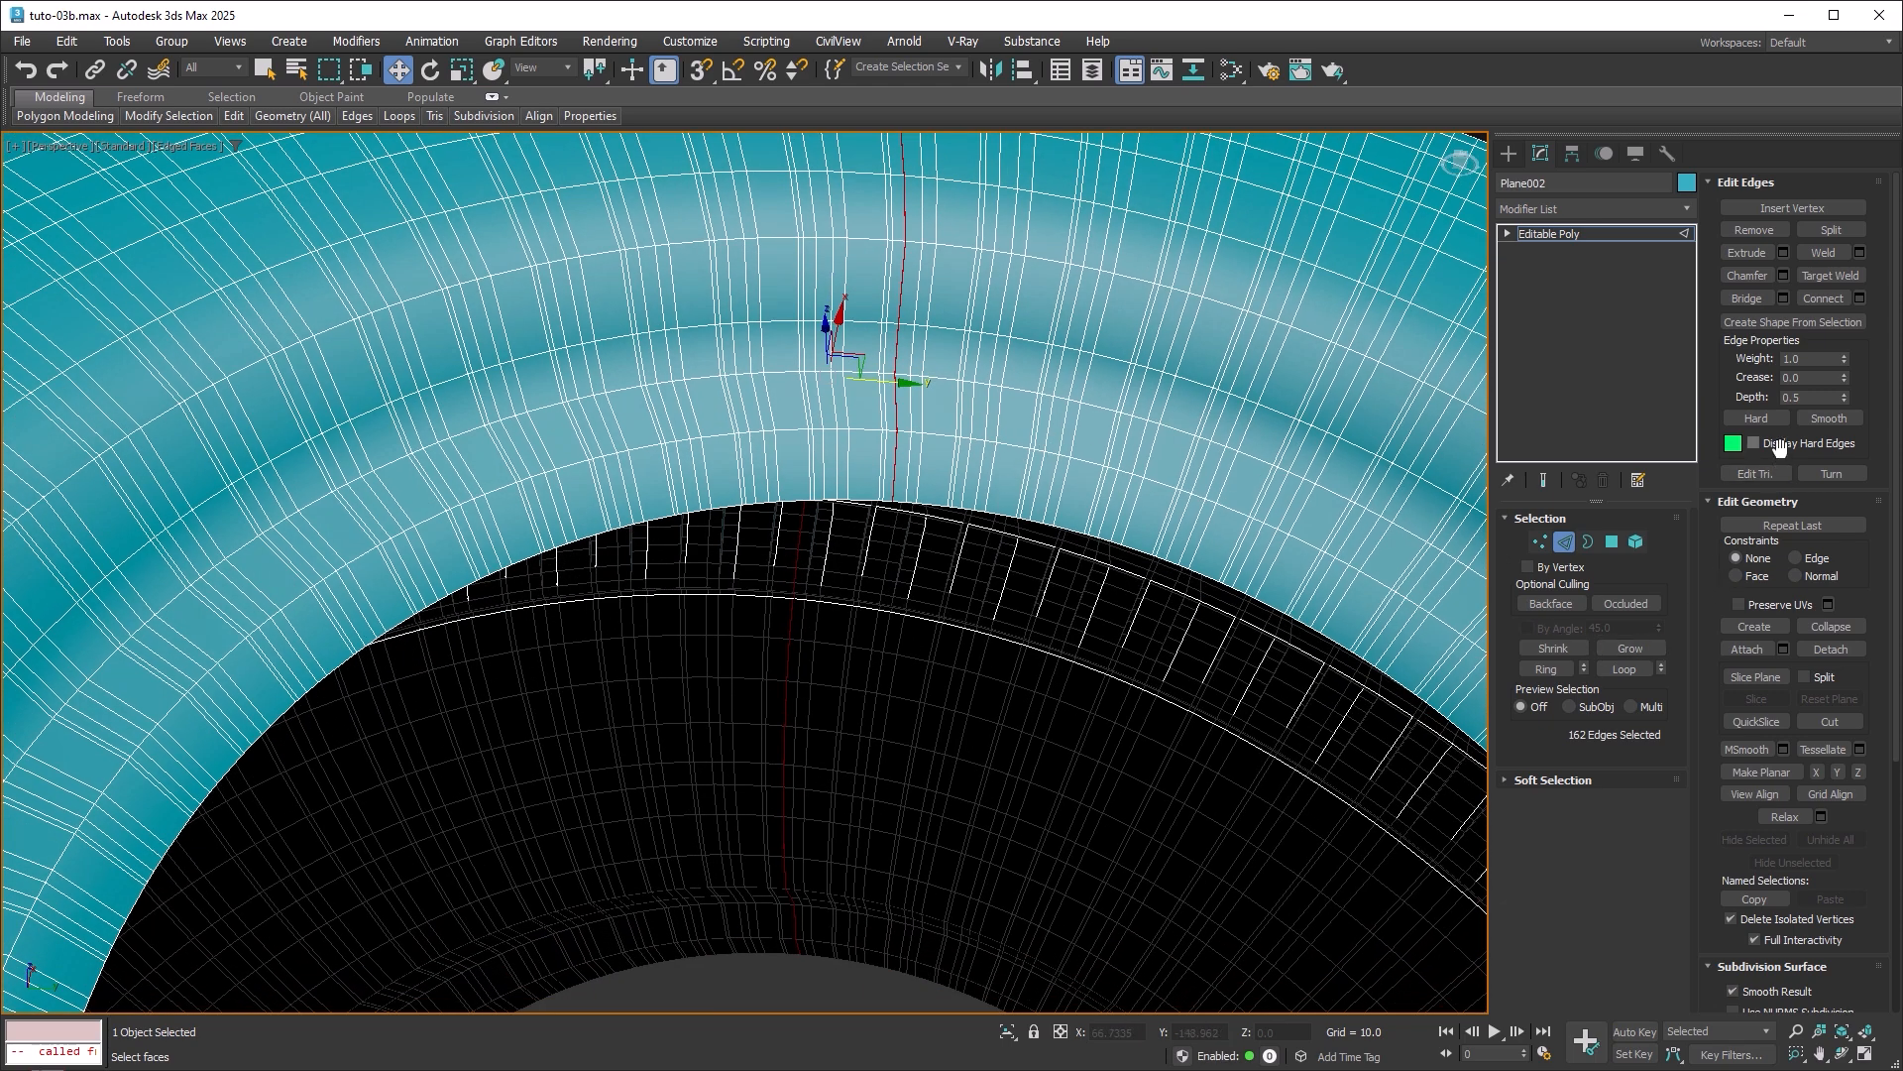
{"action": "left_click", "coordinate": [1824, 254]}
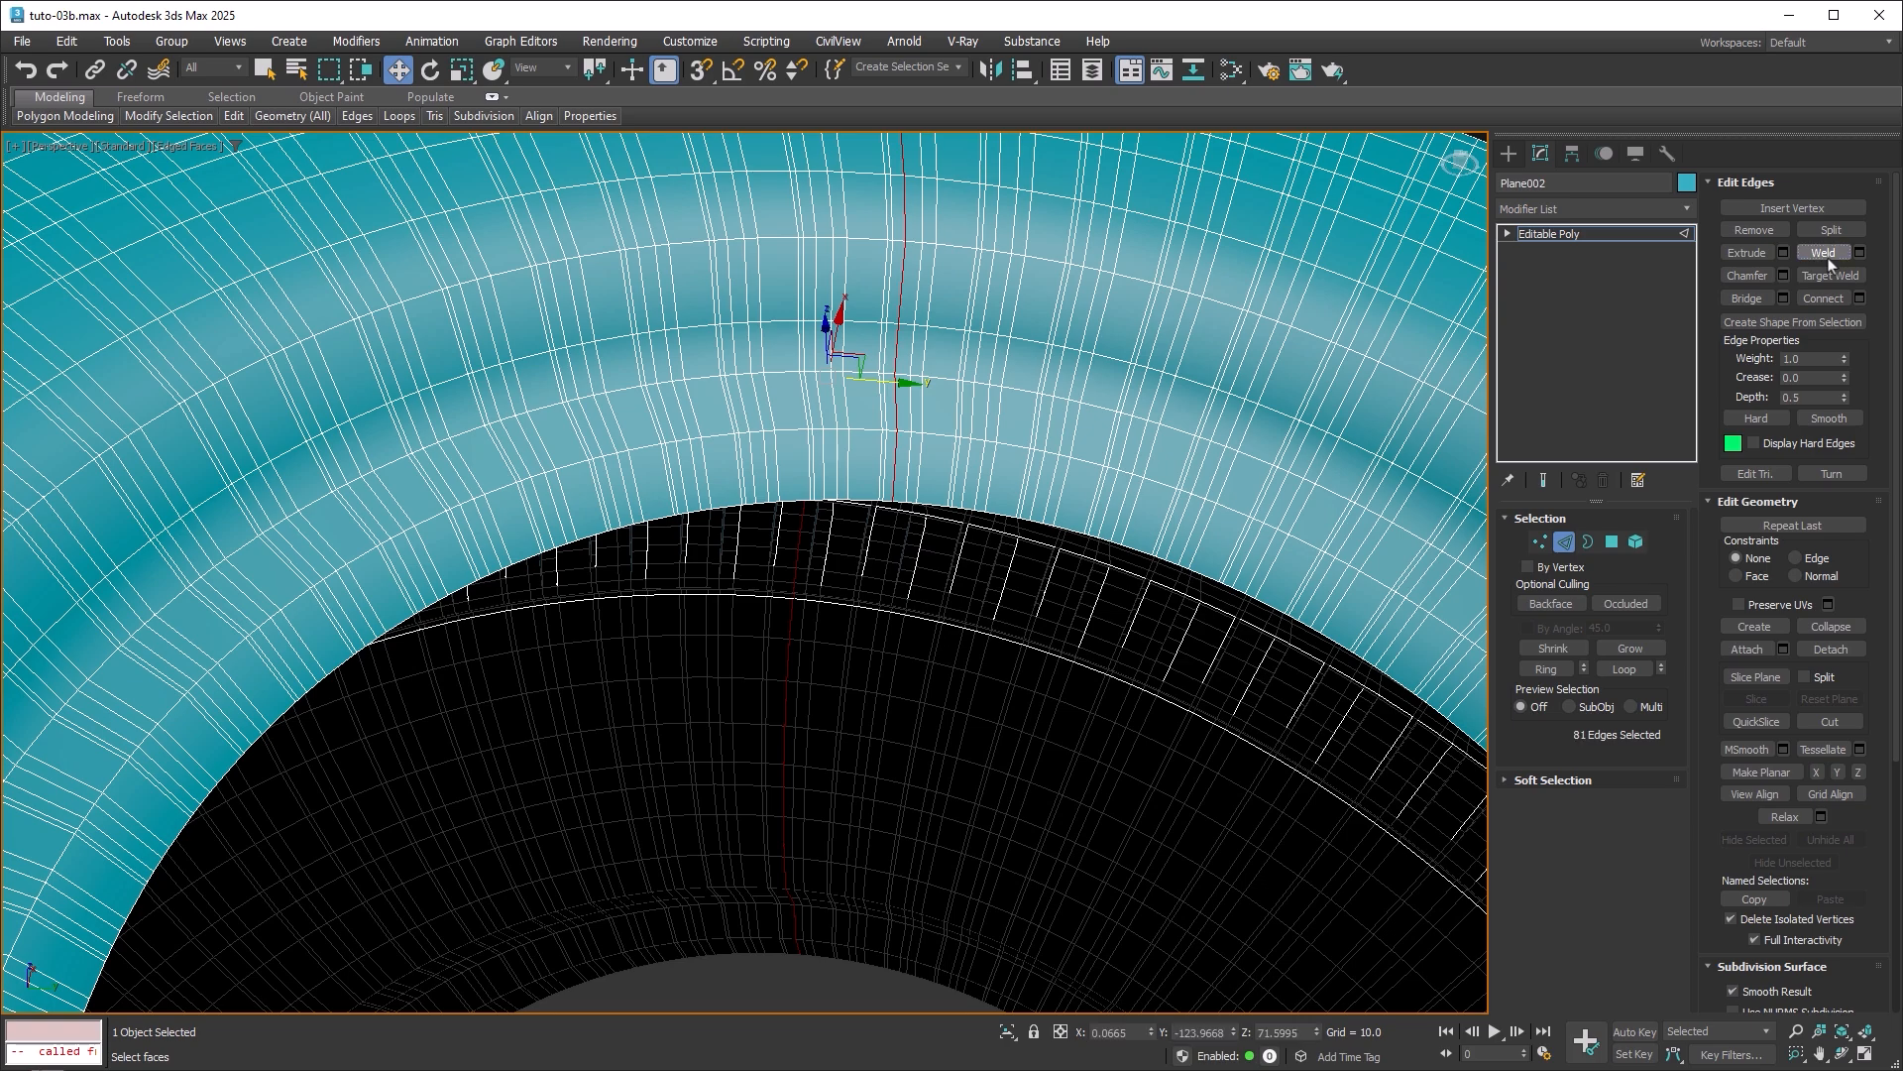
Select the remaining borders at Border level to check the welded seam, and return to object level.
{"action": "left_click", "coordinate": [1586, 543]}
{"action": "left_click_drag", "start_coordinate": [985, 451], "coordinate": [999, 417]}
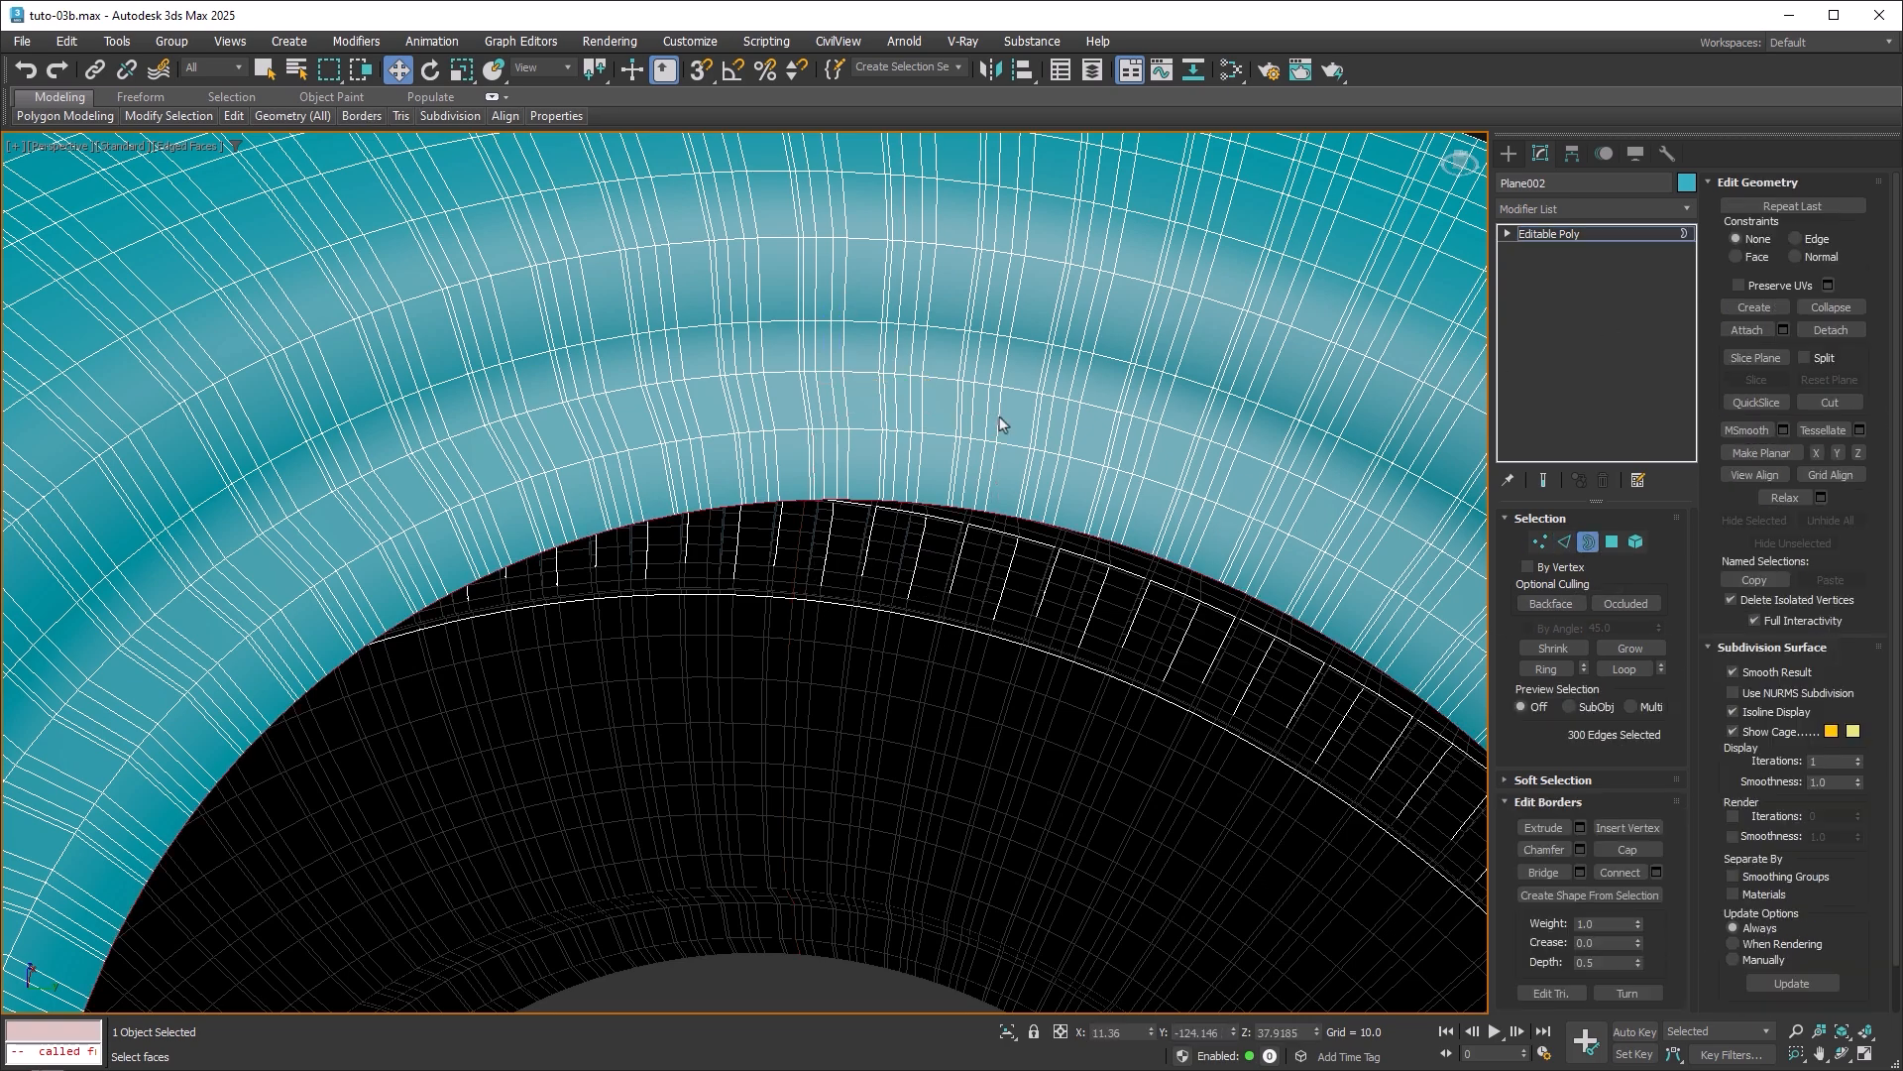
{"action": "scroll", "coordinate": [1114, 395], "scroll_direction": "down", "scroll_amount": 8}
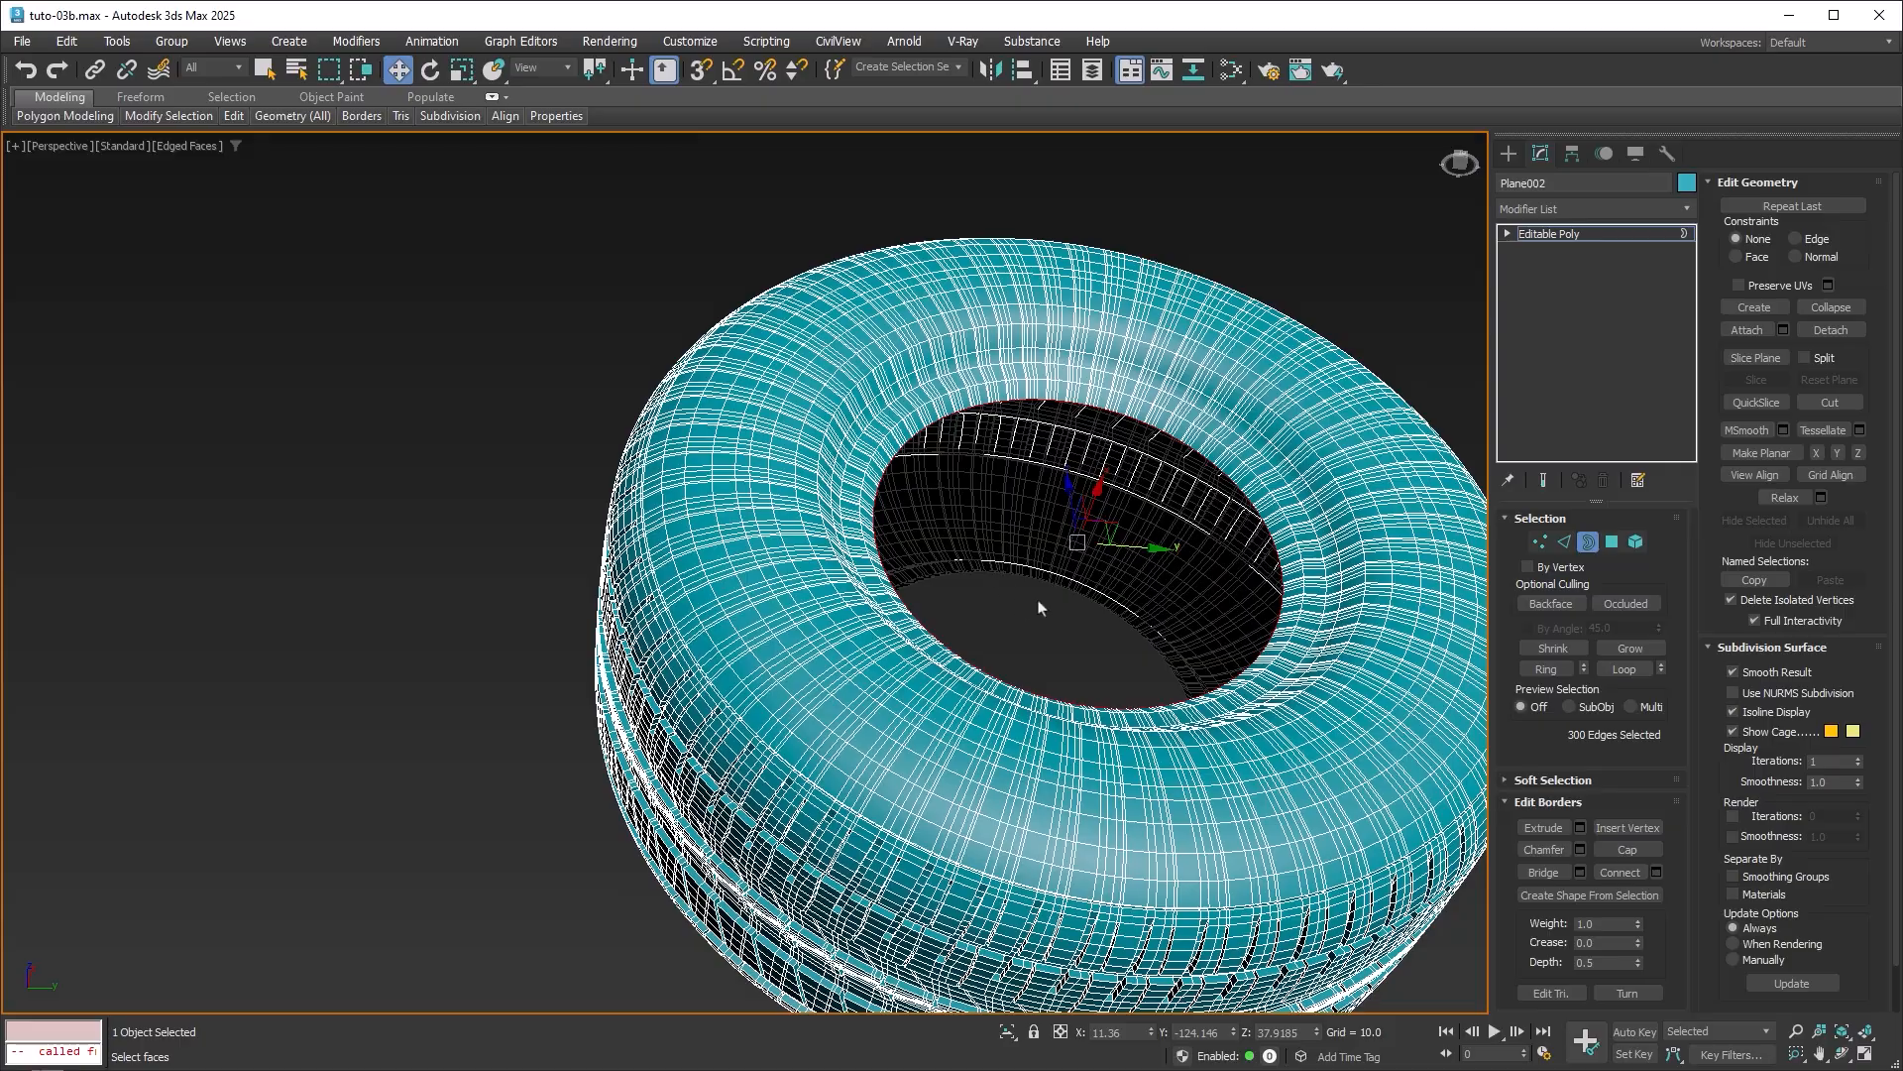
{"action": "middle_click_drag", "start_coordinate": [1037, 604], "coordinate": [1166, 612], "text": "alt"}
{"action": "left_click", "coordinate": [1588, 541]}
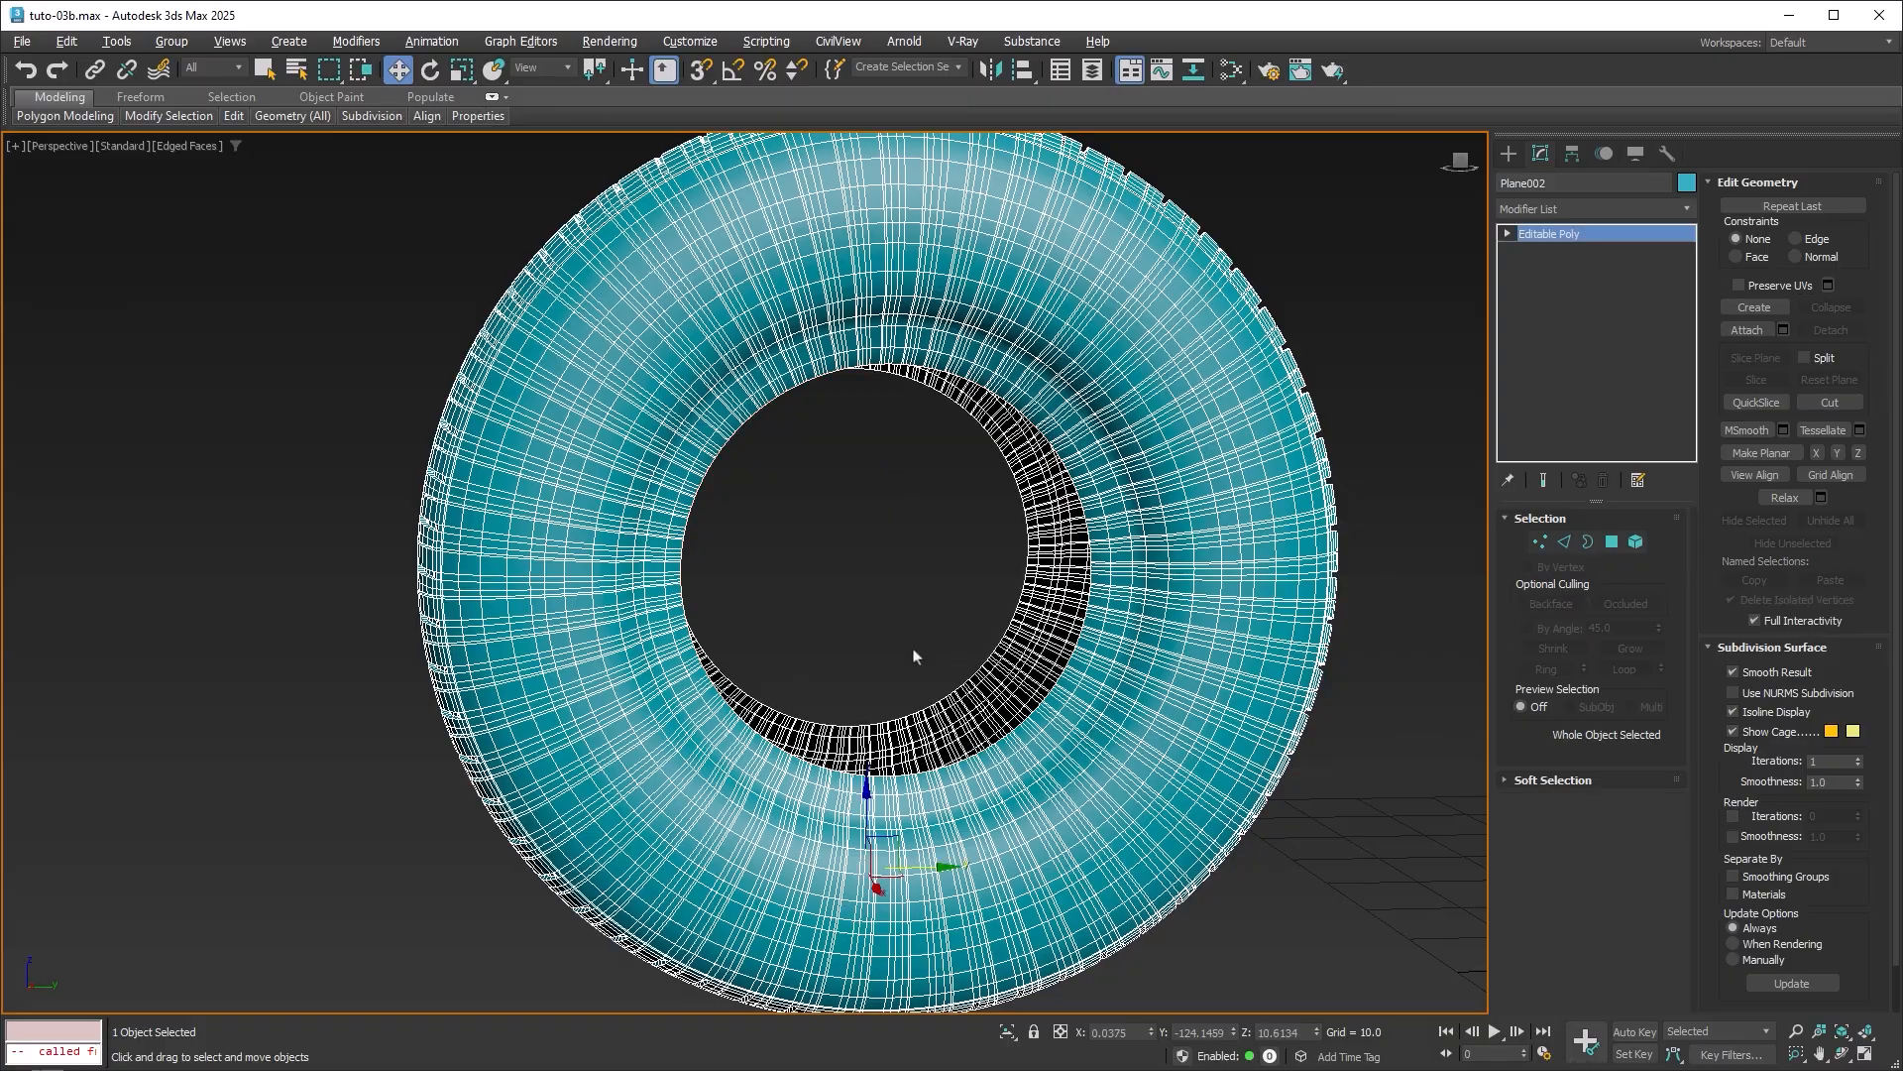
Turn off edged faces and examine the tread and sidewall of the closed tire in plain shading.
{"action": "middle_click_drag", "start_coordinate": [913, 659], "coordinate": [1004, 648], "text": "alt"}
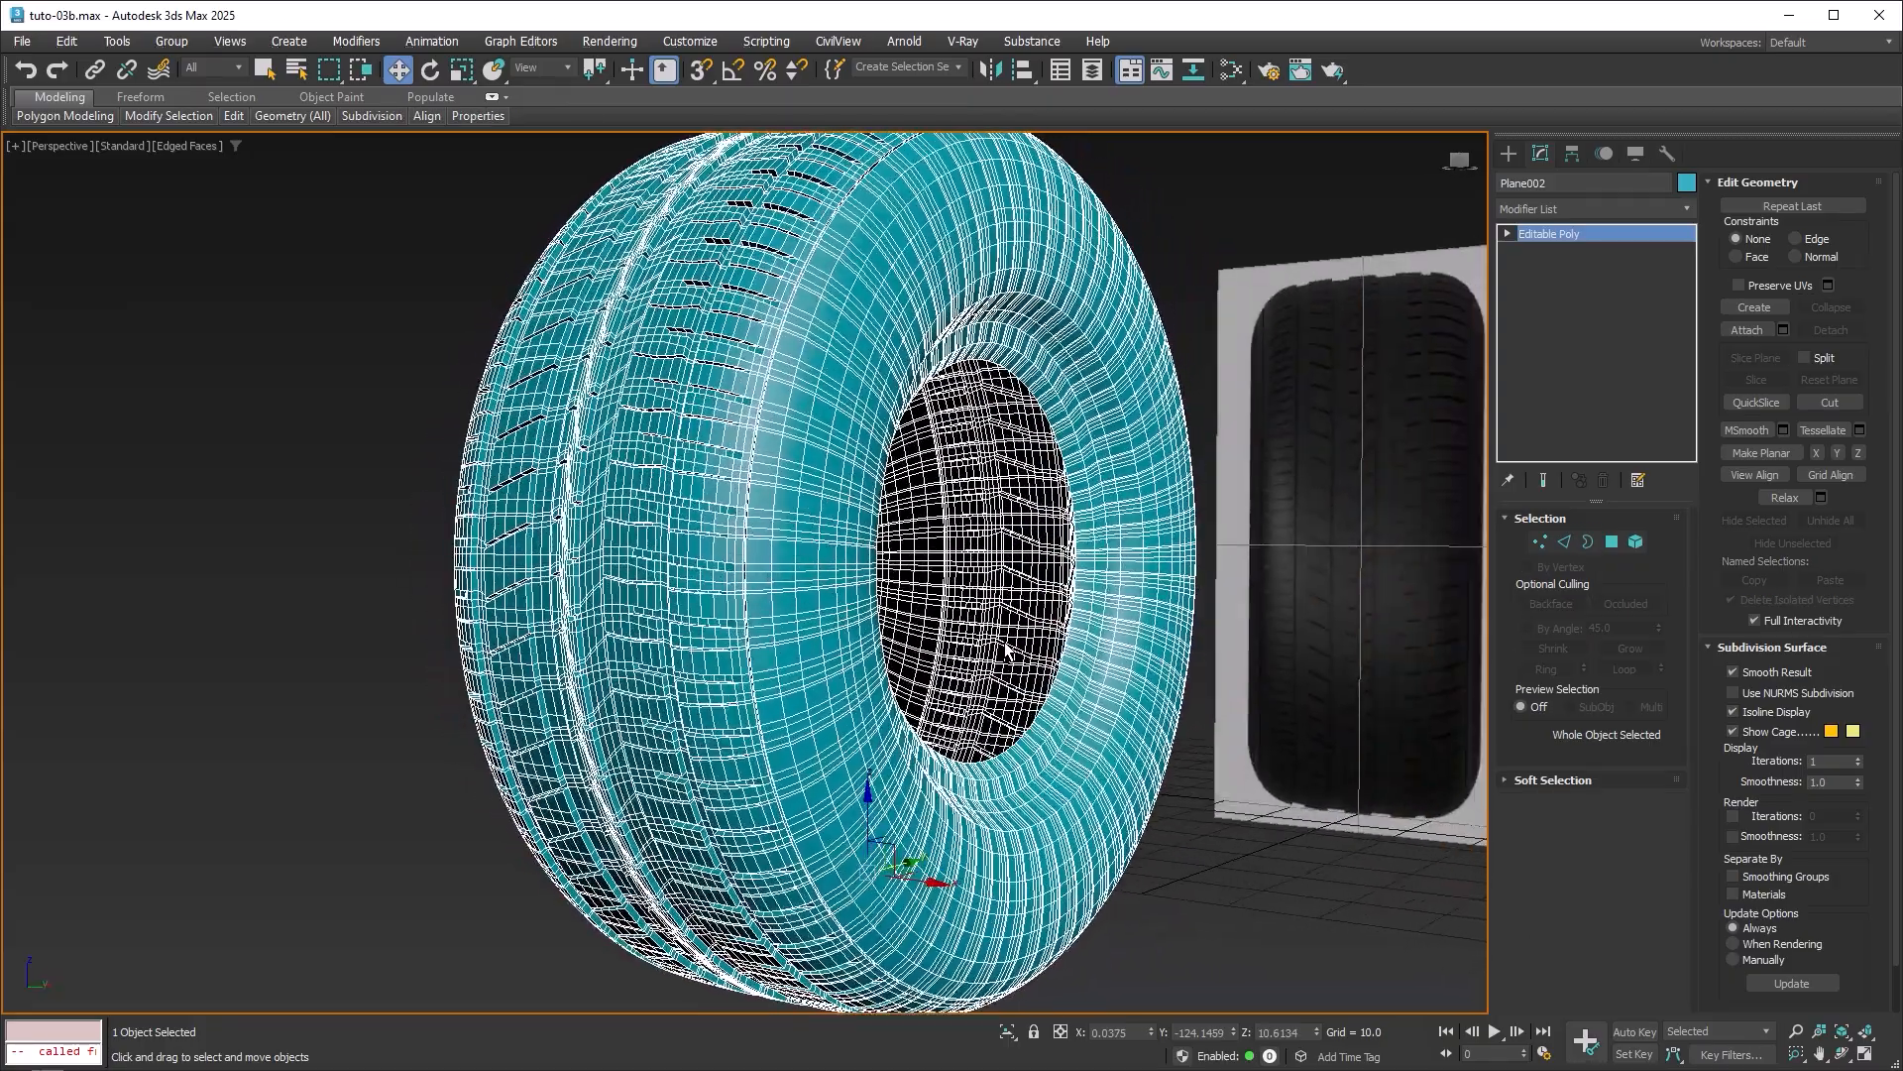
{"action": "key", "text": "F4"}
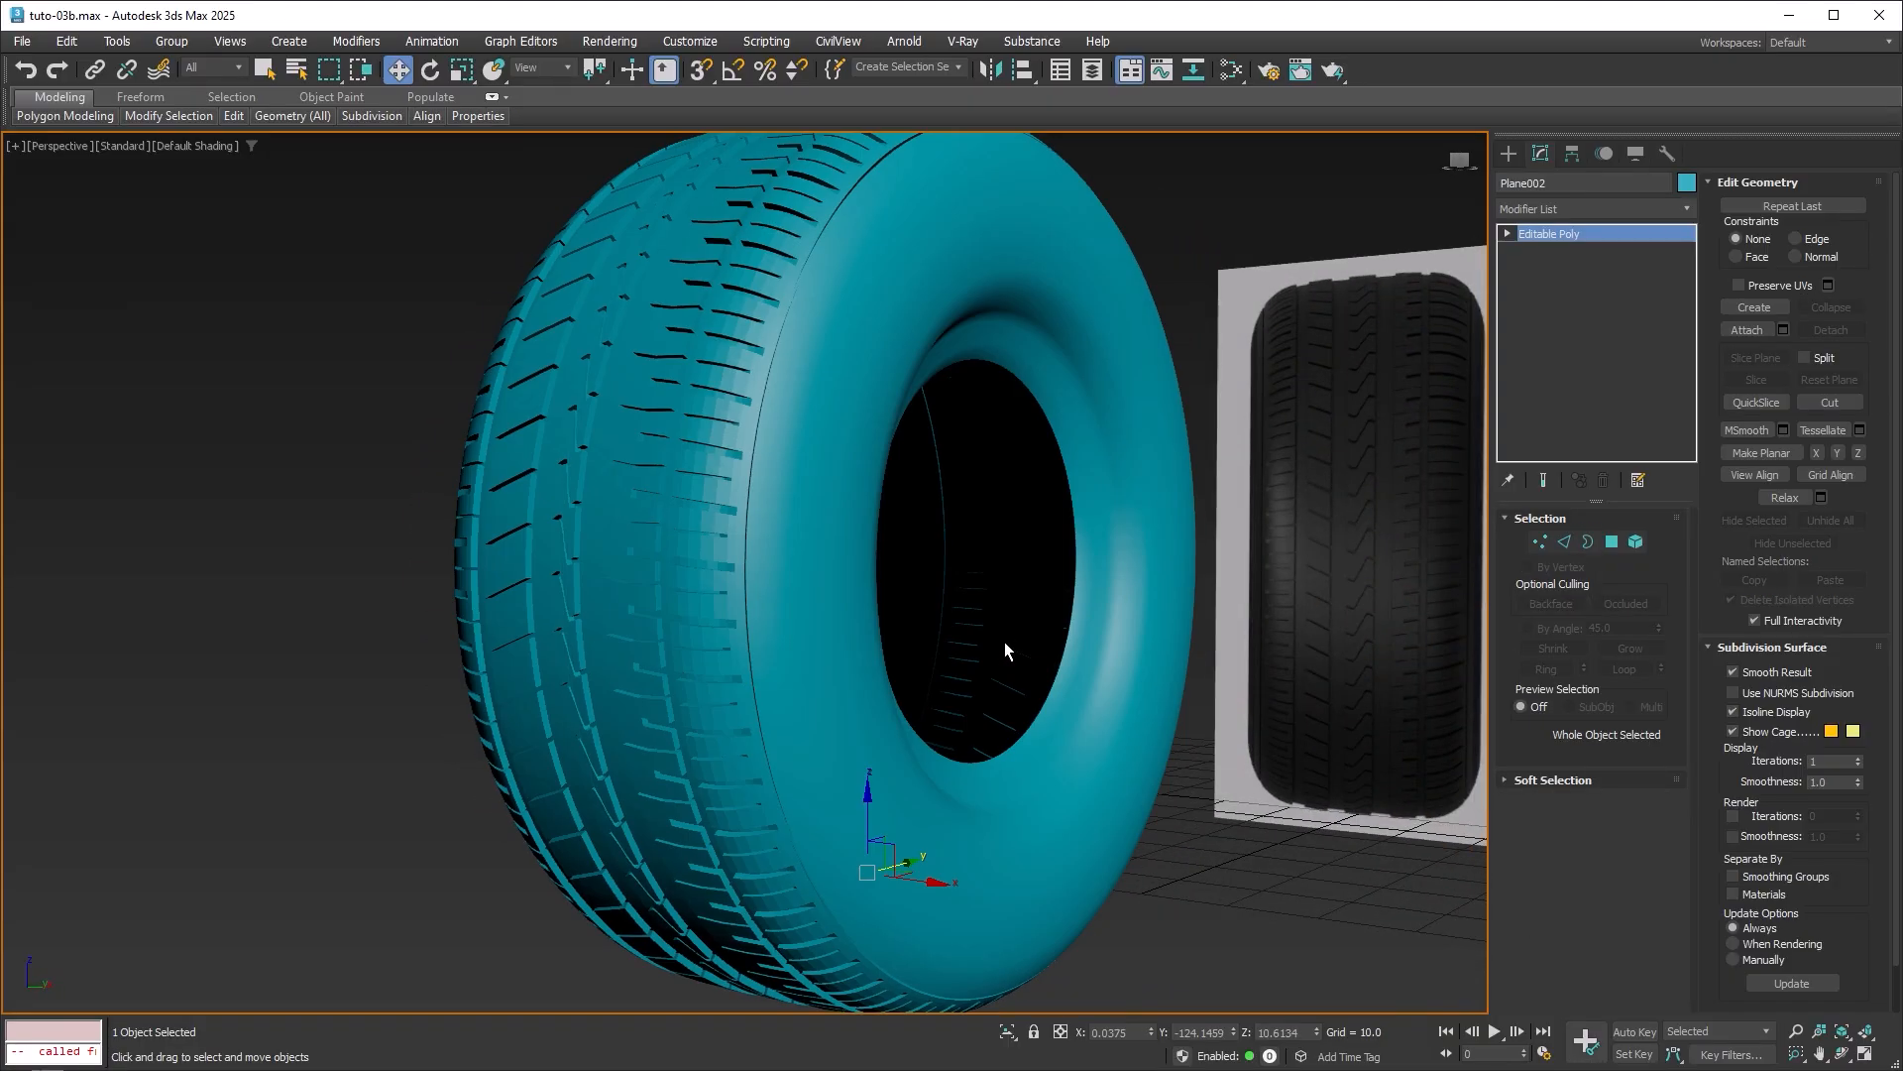
{"action": "mouse_move", "coordinate": [1007, 580]}
{"action": "middle_mouse_down", "text": "alt"}
{"action": "mouse_move", "coordinate": [925, 595]}
{"action": "mouse_move", "coordinate": [913, 552]}
{"action": "mouse_move", "coordinate": [807, 556]}
{"action": "mouse_move", "coordinate": [807, 591]}
{"action": "mouse_move", "coordinate": [943, 628]}
{"action": "mouse_move", "coordinate": [1071, 565]}
{"action": "mouse_move", "coordinate": [1010, 604]}
{"action": "mouse_move", "coordinate": [985, 645]}
{"action": "mouse_move", "coordinate": [1002, 658]}
{"action": "middle_mouse_up", "text": "alt"}
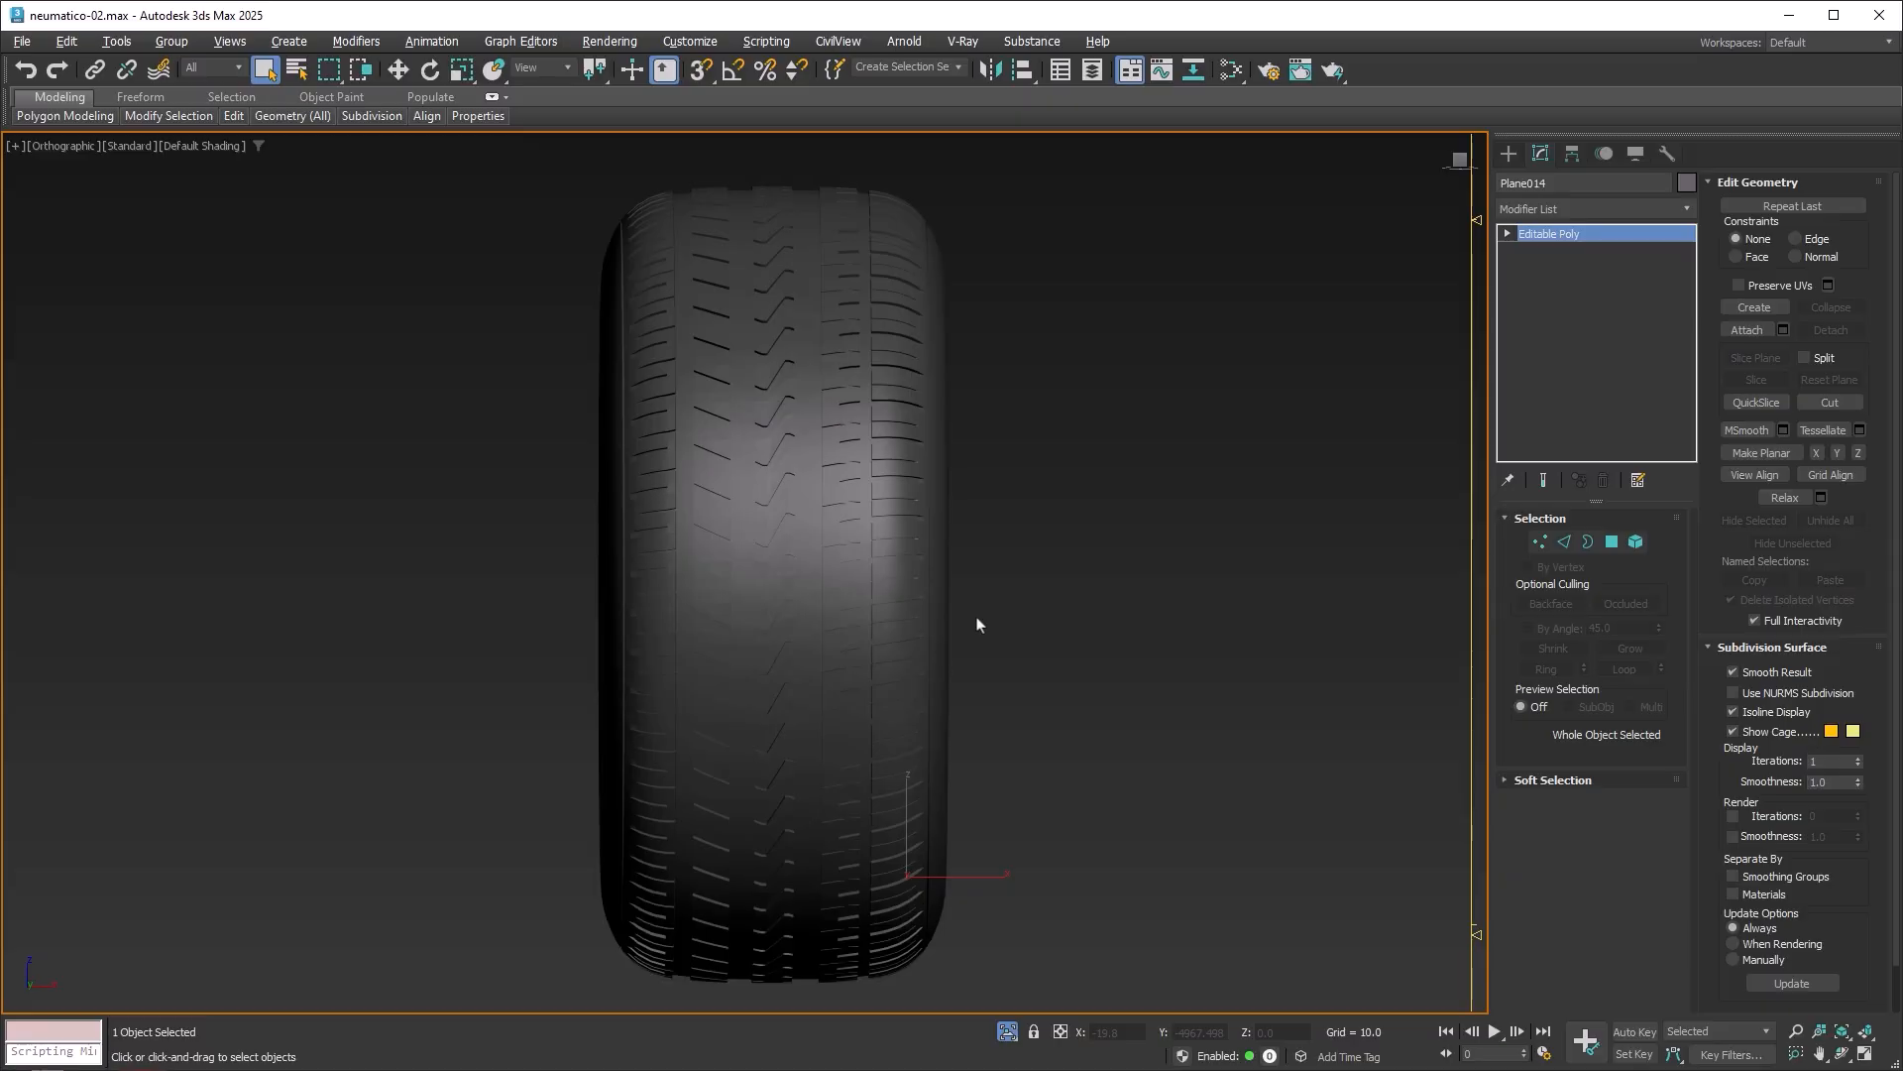
Apply an Unwrap UVW modifier to the dark tire in neumatico-02.max.
{"action": "middle_click_drag", "start_coordinate": [977, 624], "coordinate": [863, 624], "text": "alt"}
{"action": "left_click", "coordinate": [1681, 208]}
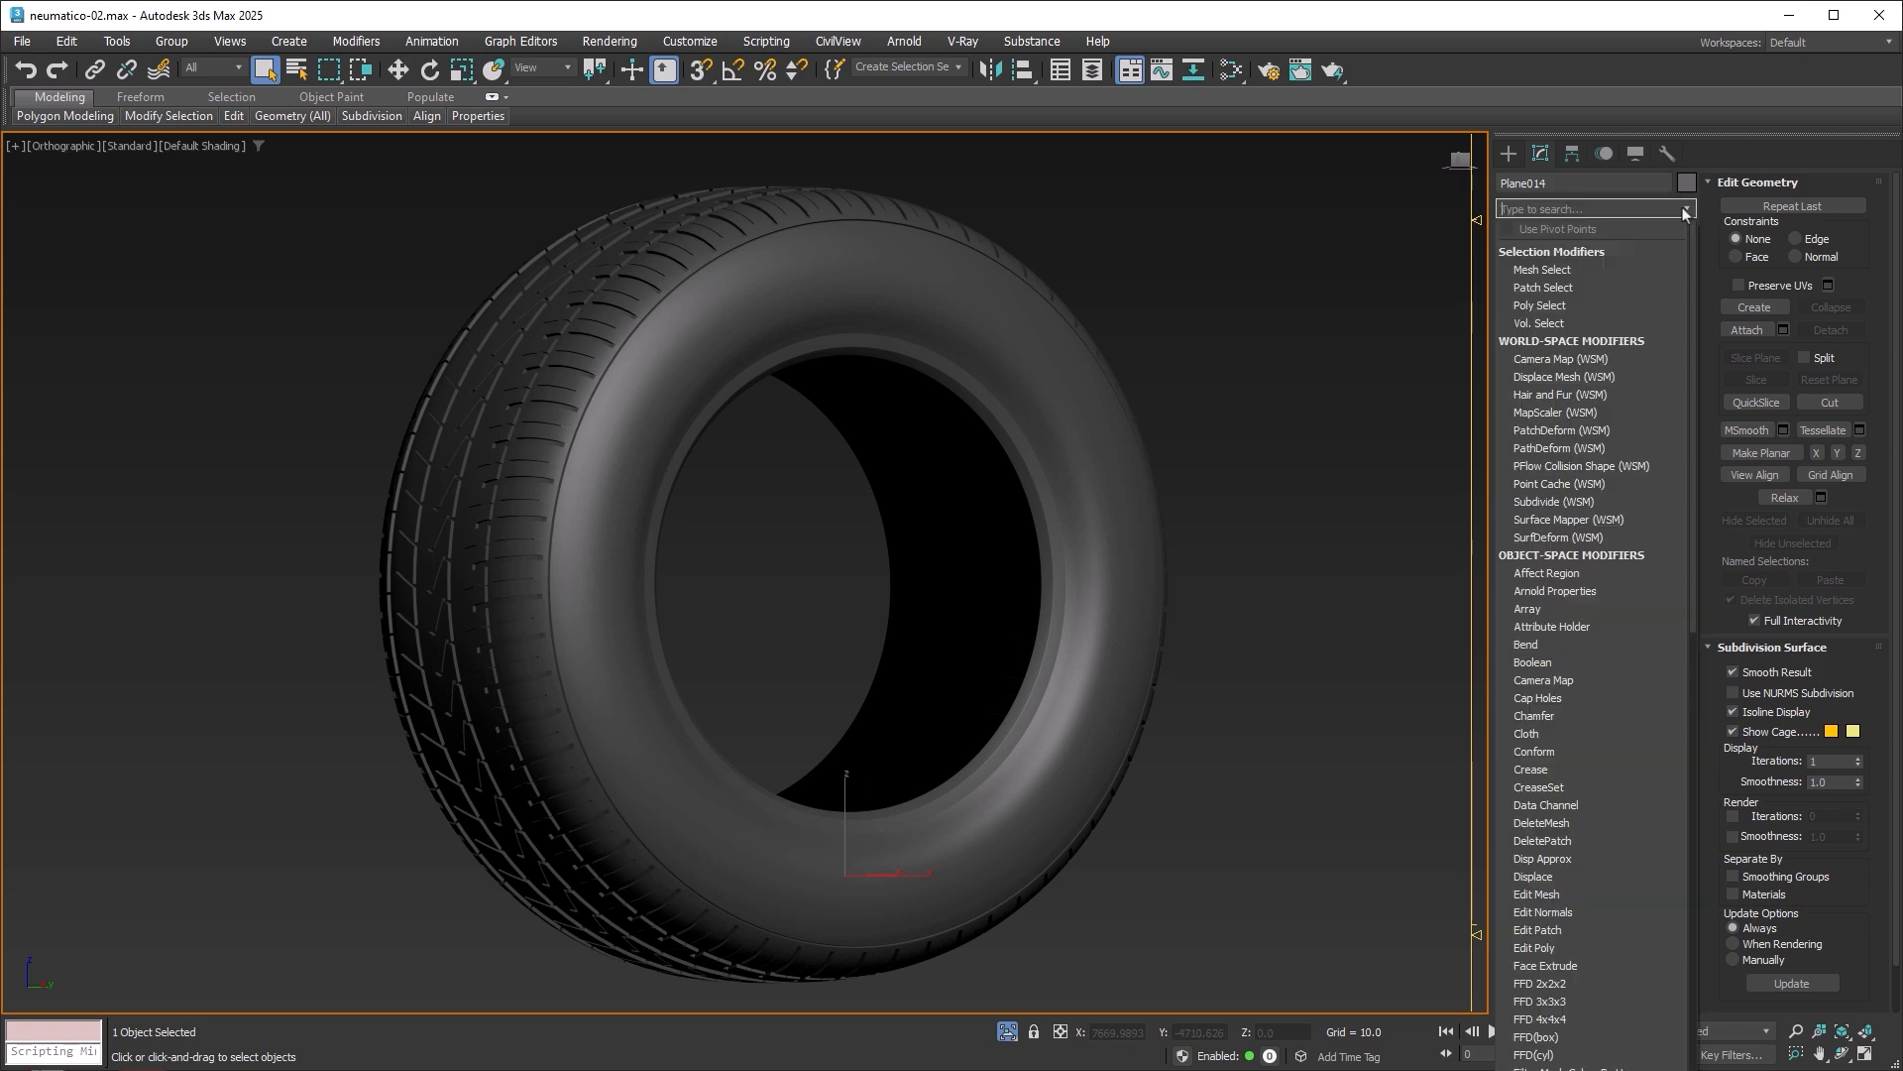
{"action": "type", "text": "unw"}
{"action": "left_click", "coordinate": [1584, 270]}
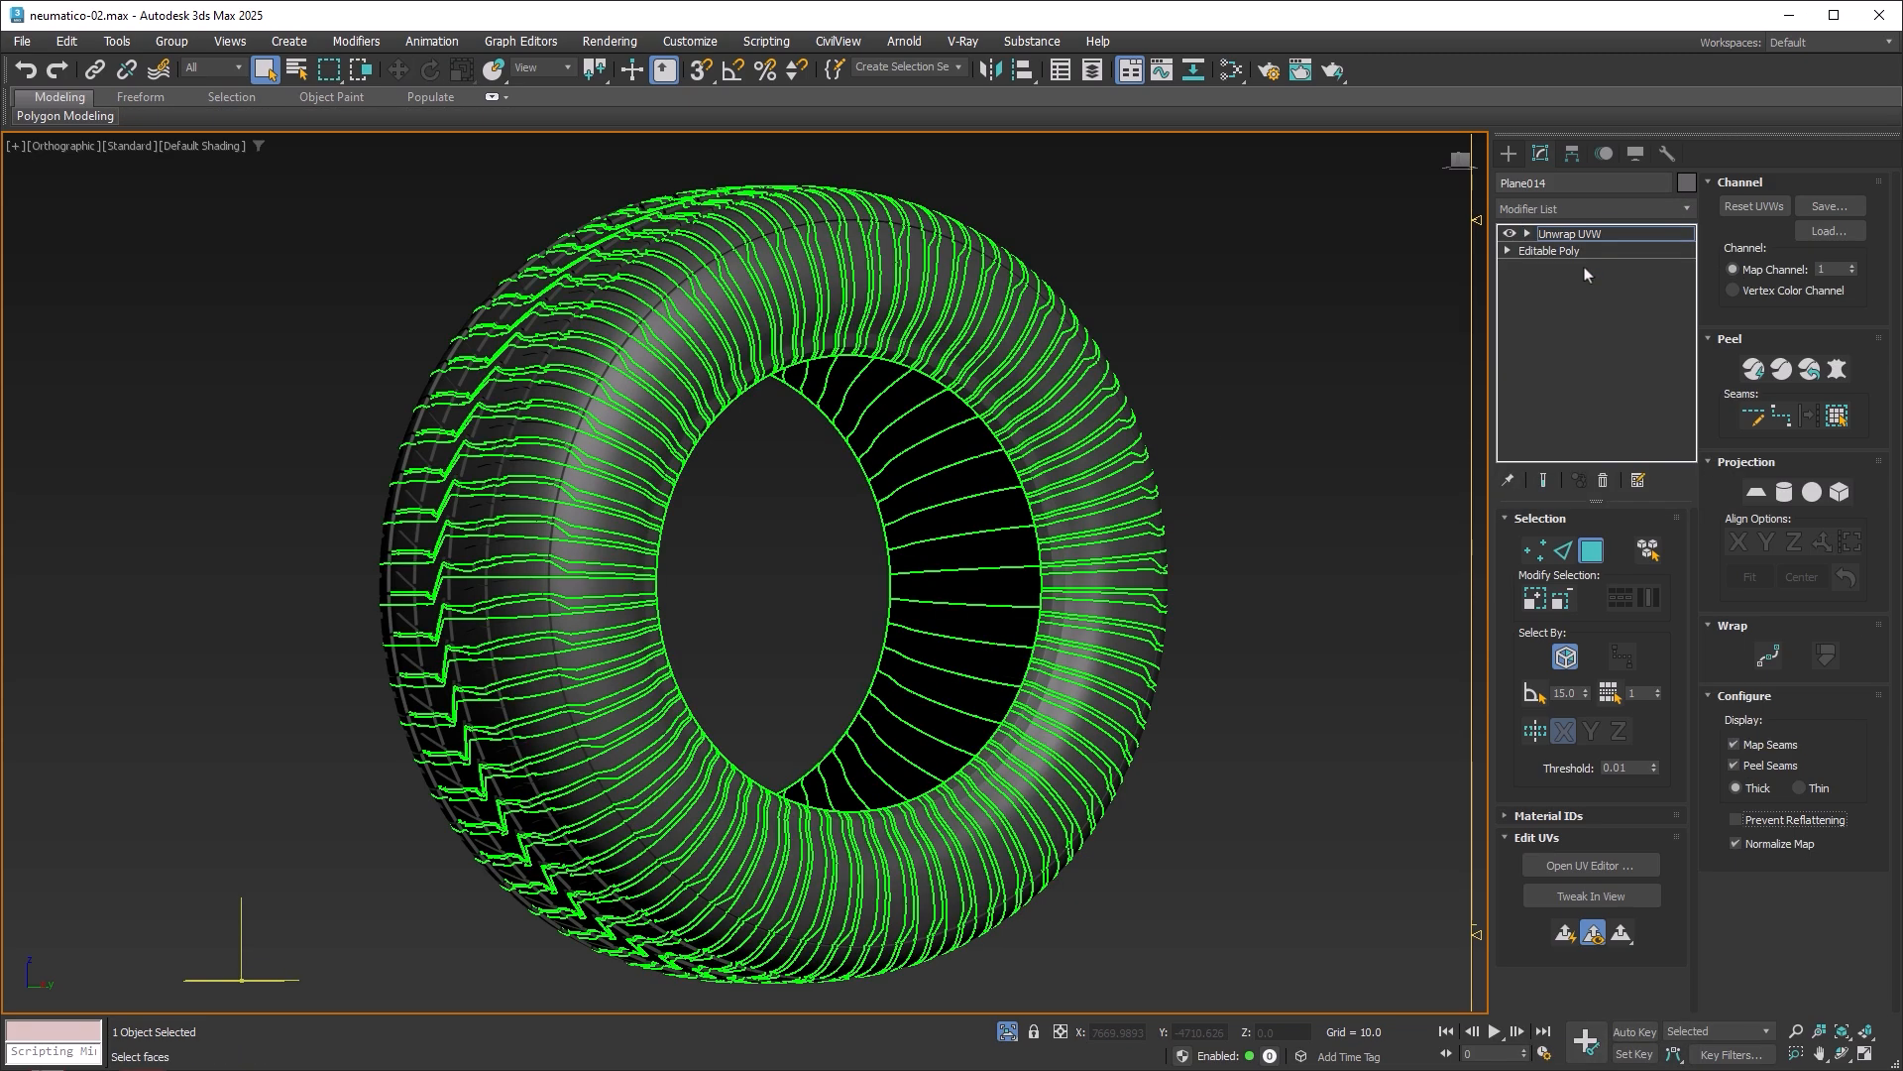
Show edged faces and select the edge loop around the sidewall next to the tread as a peel seam.
{"action": "scroll", "coordinate": [752, 278], "scroll_direction": "up", "scroll_amount": 10}
{"action": "key", "text": "2"}
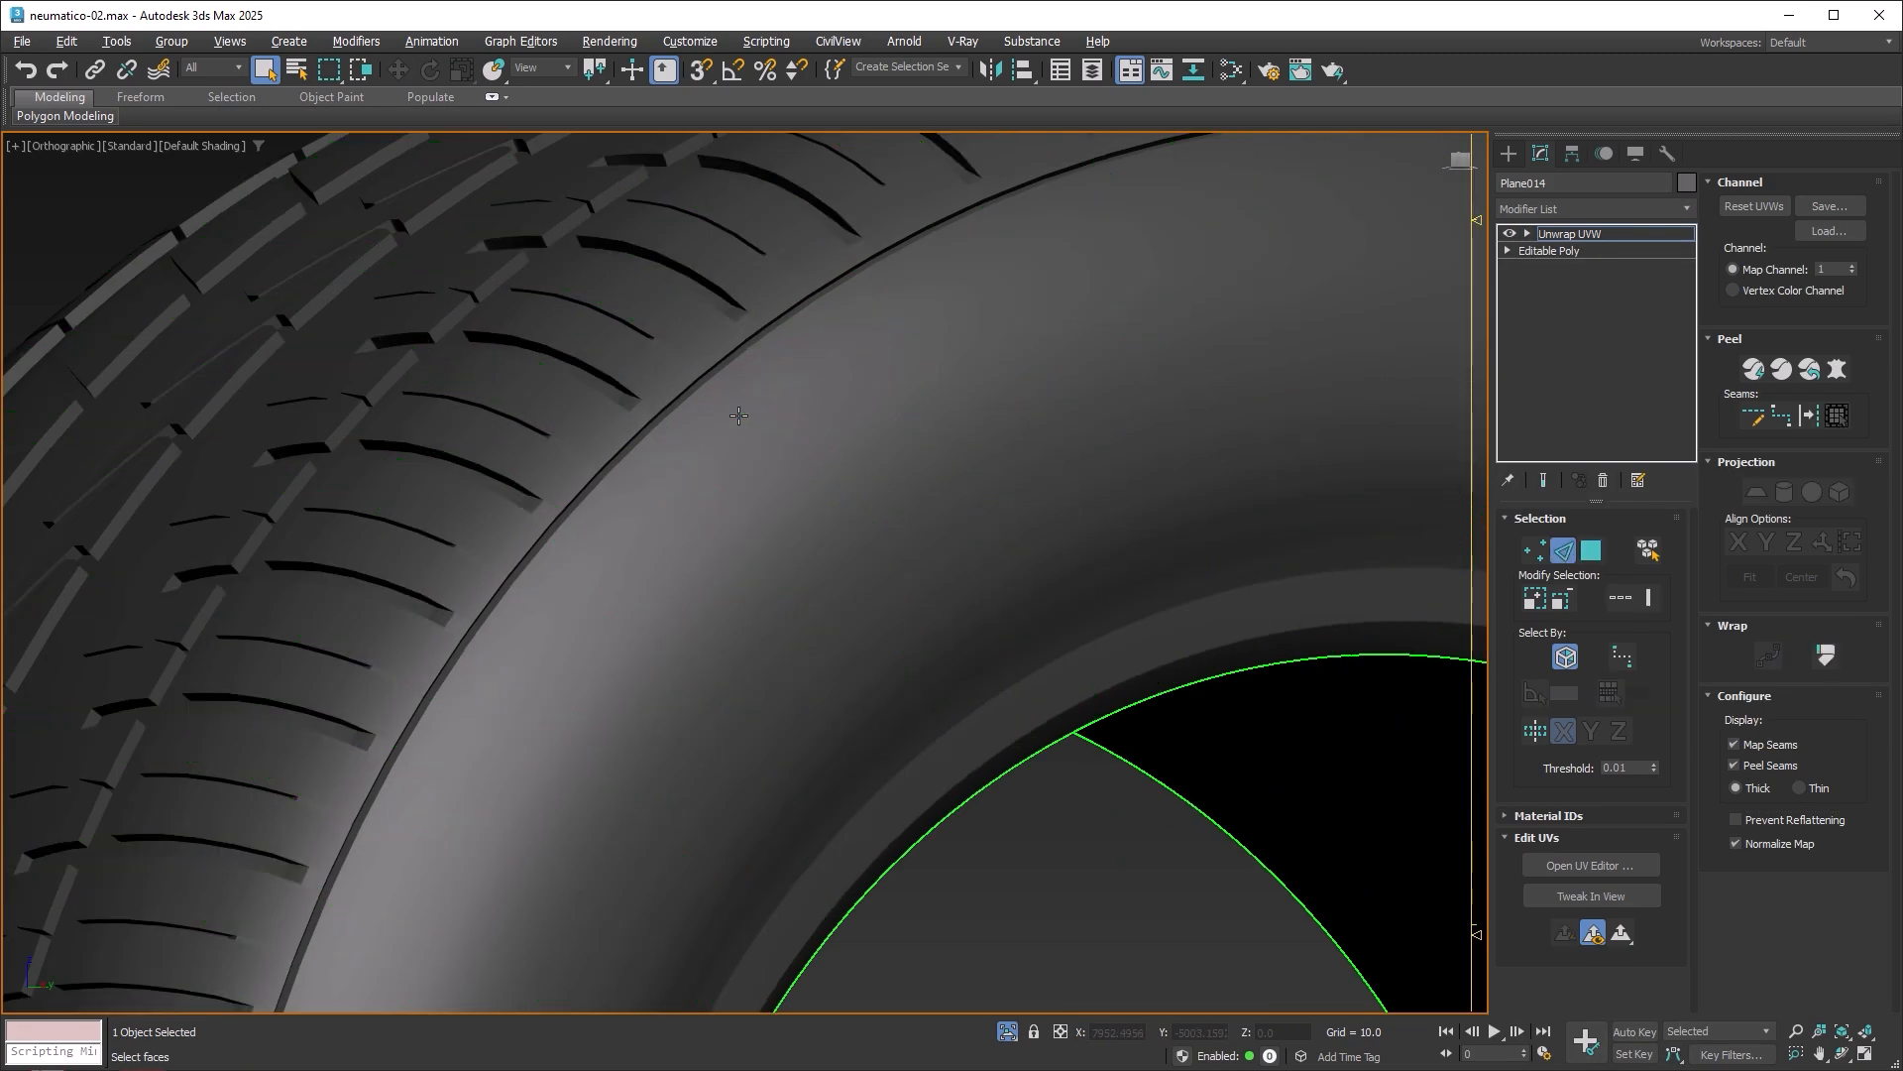
{"action": "key", "text": "F4"}
{"action": "double_click", "coordinate": [752, 393]}
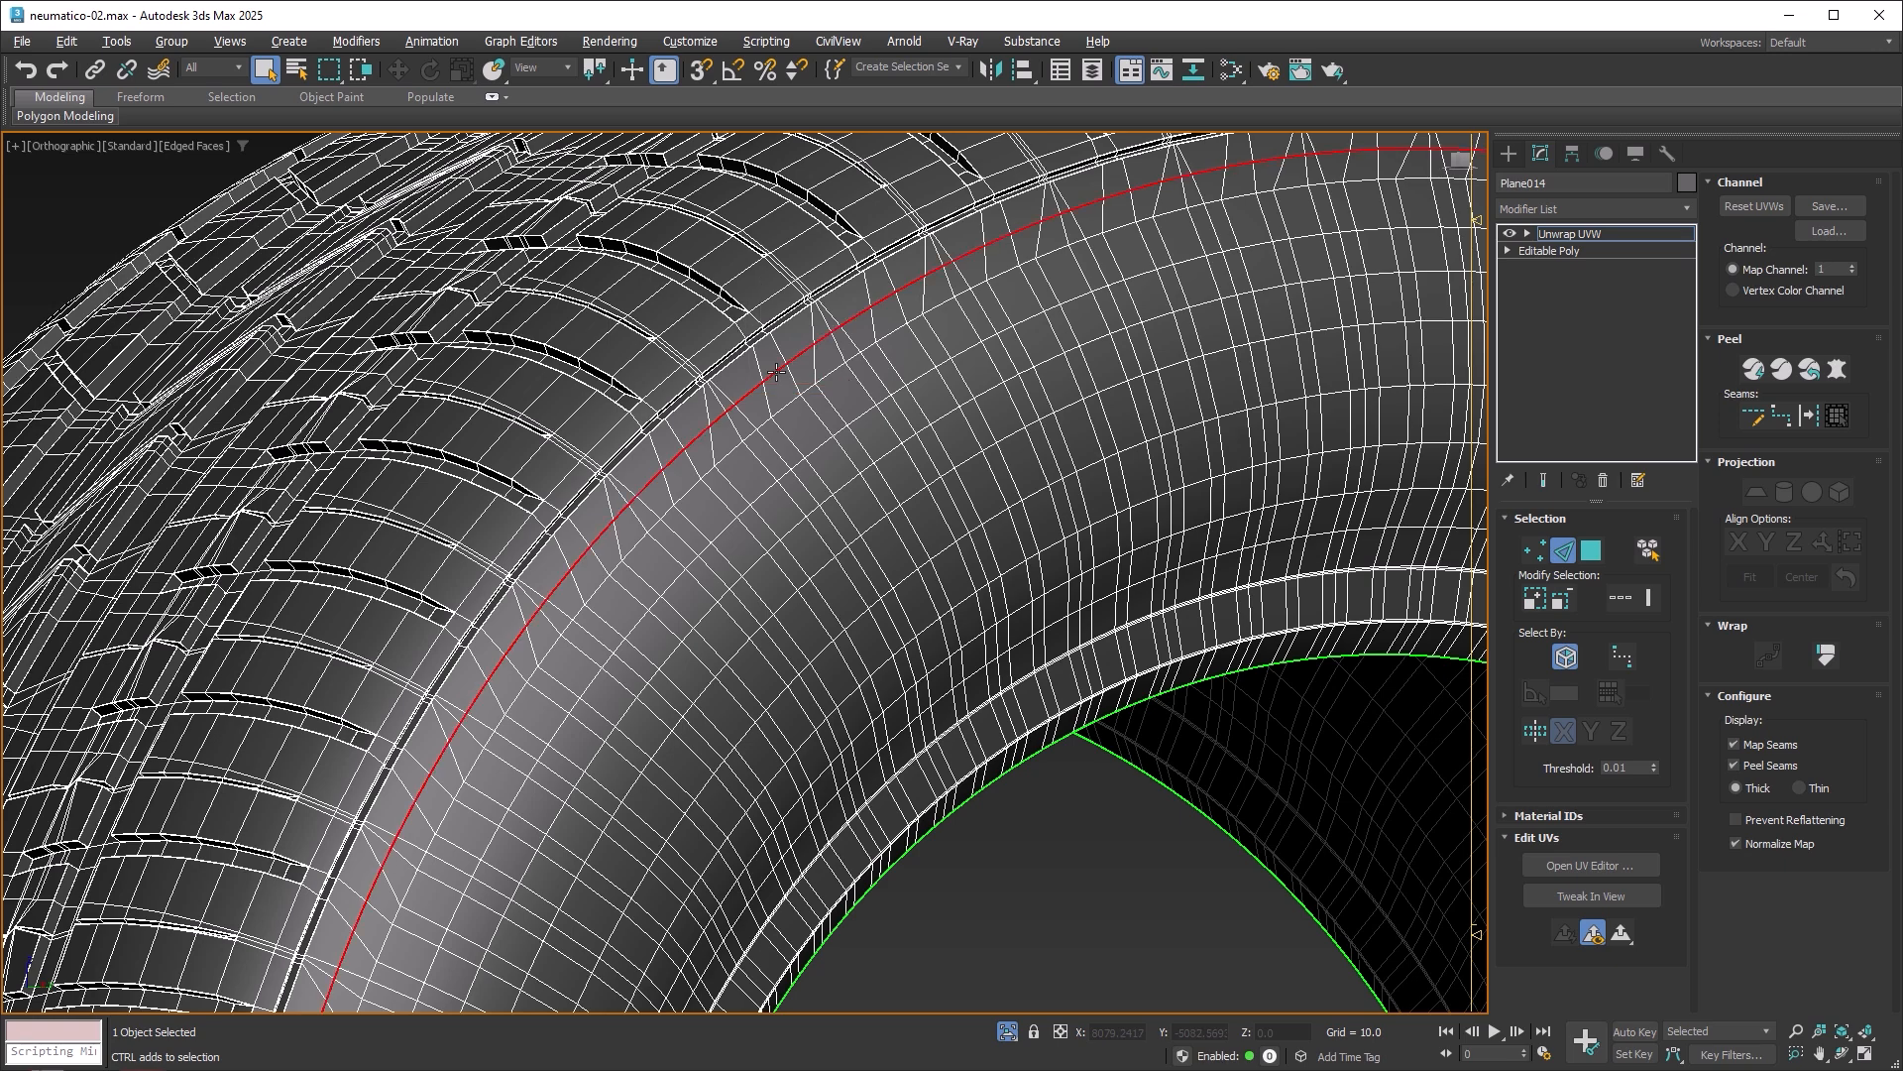
Select a sidewall polygon and expand the polygon selection out to the seams.
{"action": "left_click", "coordinate": [1589, 551]}
{"action": "left_click", "coordinate": [1162, 503]}
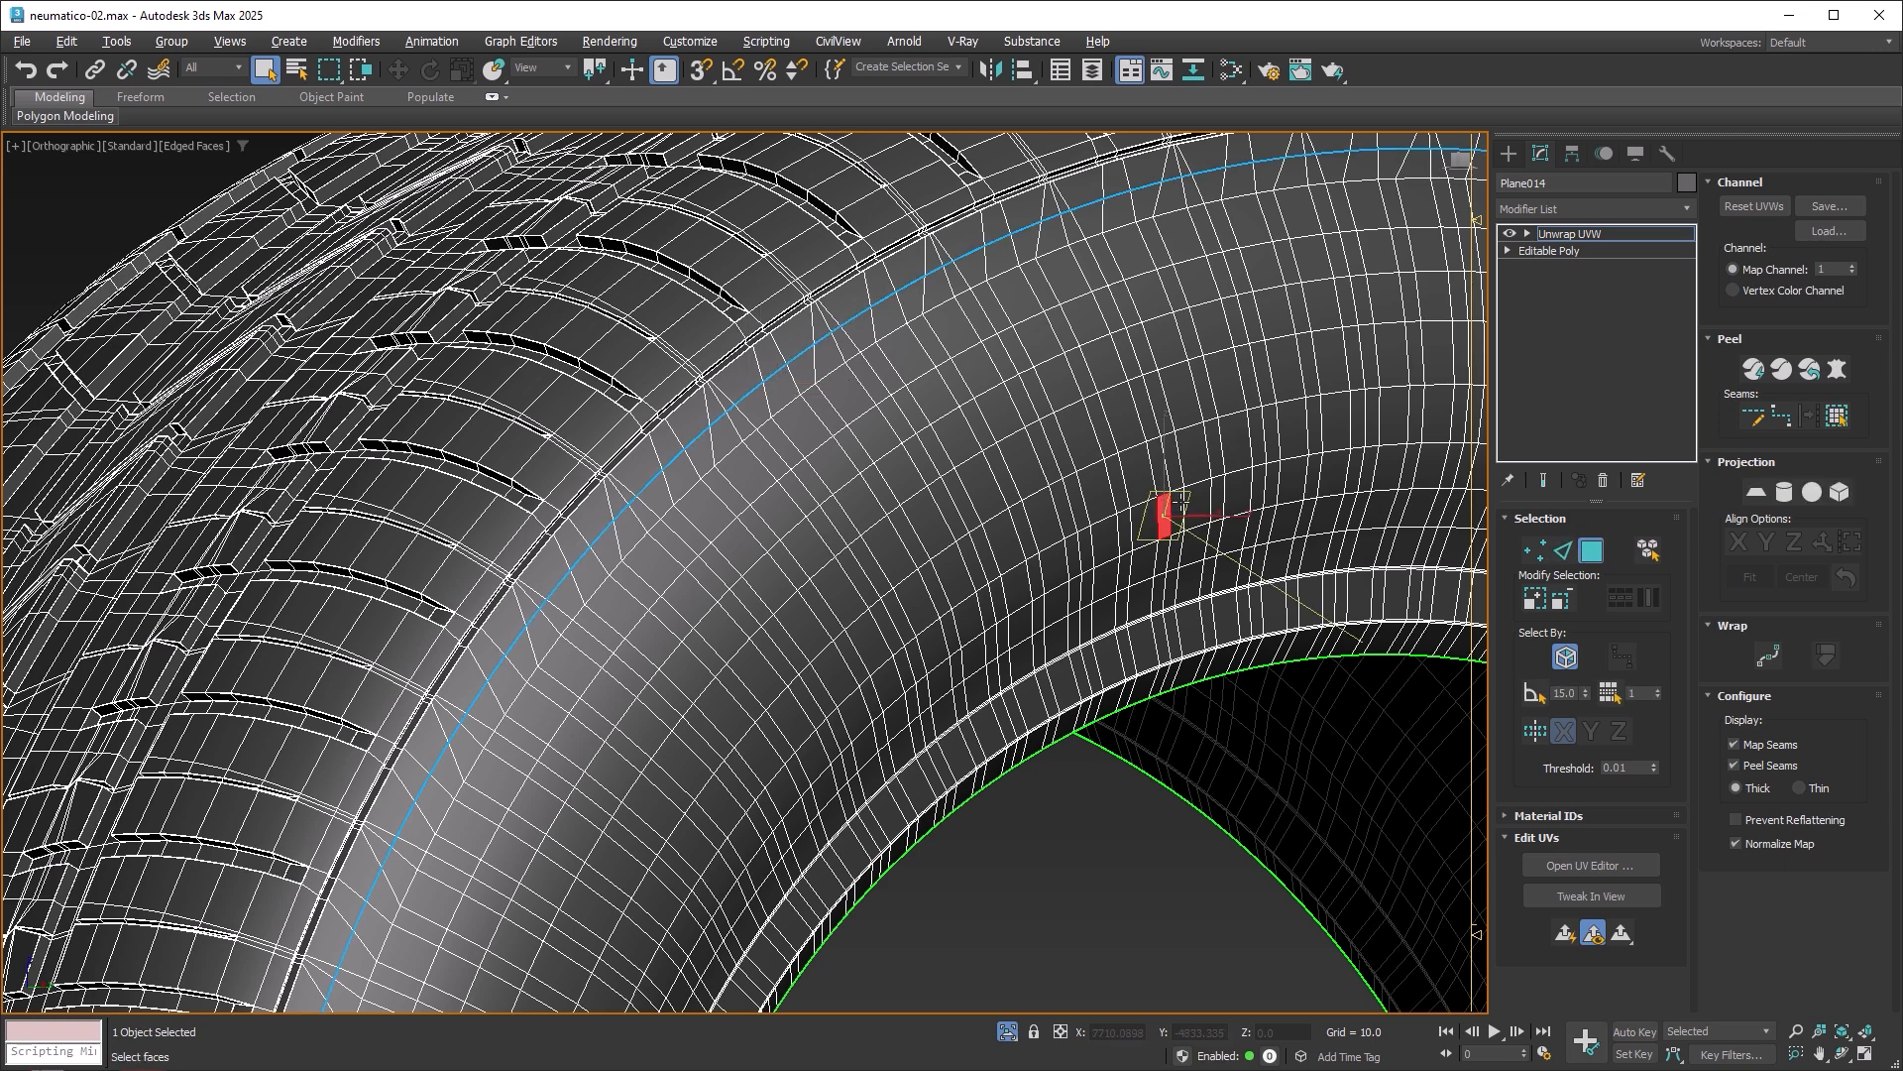
{"action": "left_click", "coordinate": [1837, 415]}
{"action": "scroll", "coordinate": [1035, 489], "scroll_direction": "down", "scroll_amount": 8}
{"action": "scroll", "coordinate": [991, 456], "scroll_direction": "down", "scroll_amount": 4}
{"action": "middle_click_drag", "start_coordinate": [918, 430], "coordinate": [747, 391], "text": "alt"}
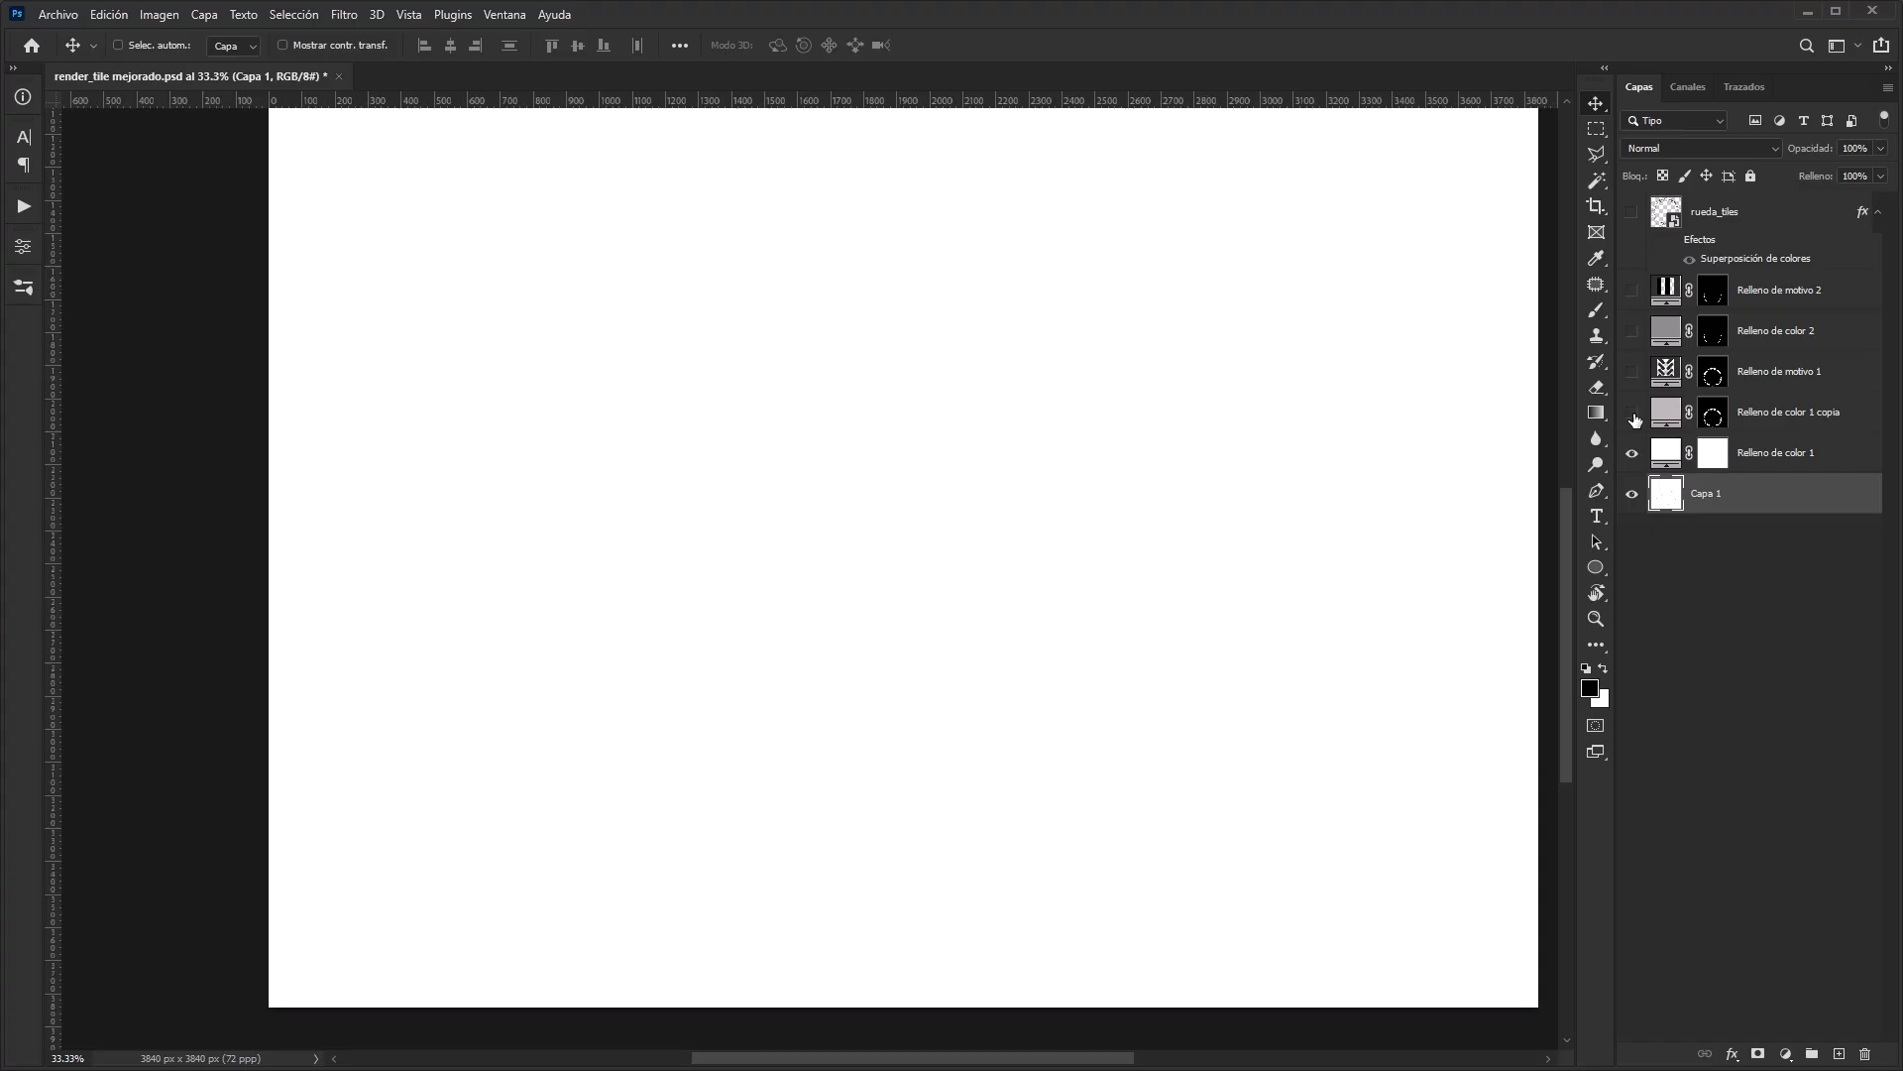
Switch to Photoshop and show the hidden sidewall layers from Relleno de color 1 copia up to rueda_tiles.
{"action": "left_click", "coordinate": [1633, 414]}
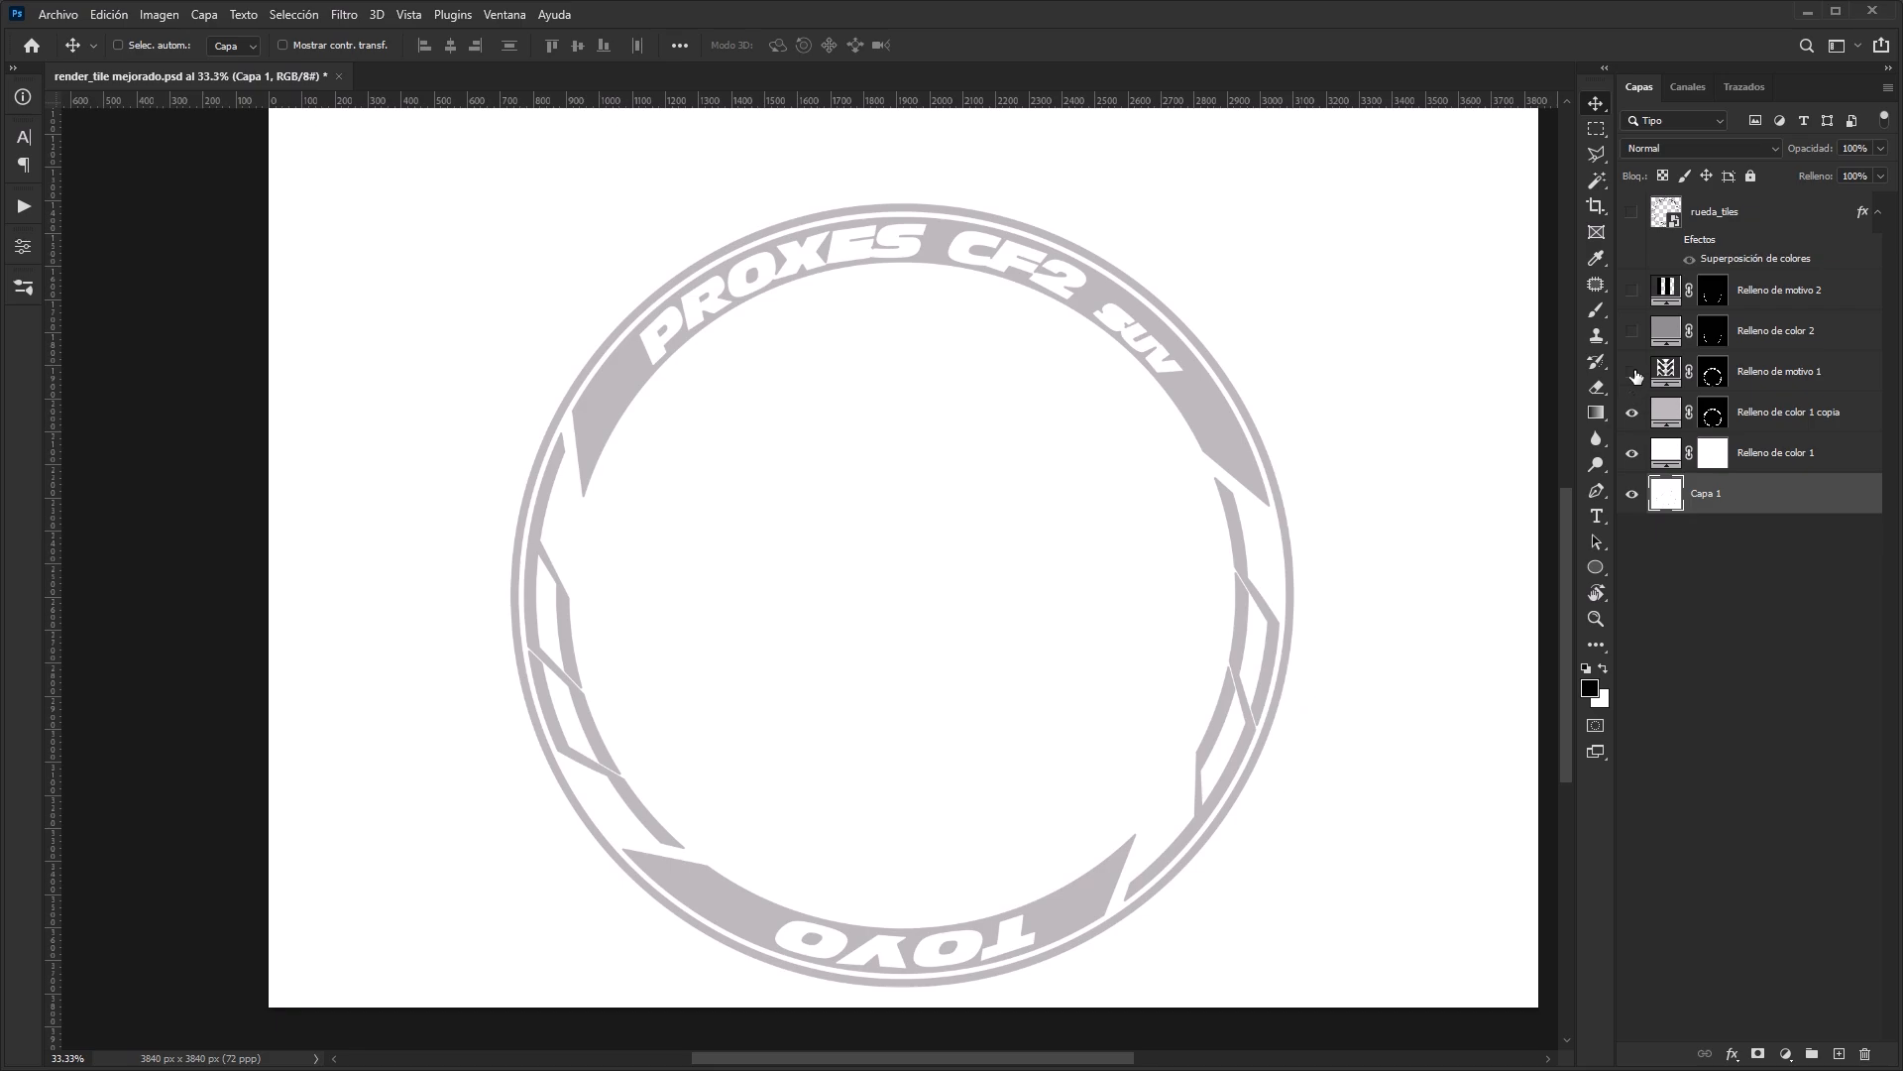
{"action": "left_click", "coordinate": [1633, 372]}
{"action": "left_click", "coordinate": [1633, 331]}
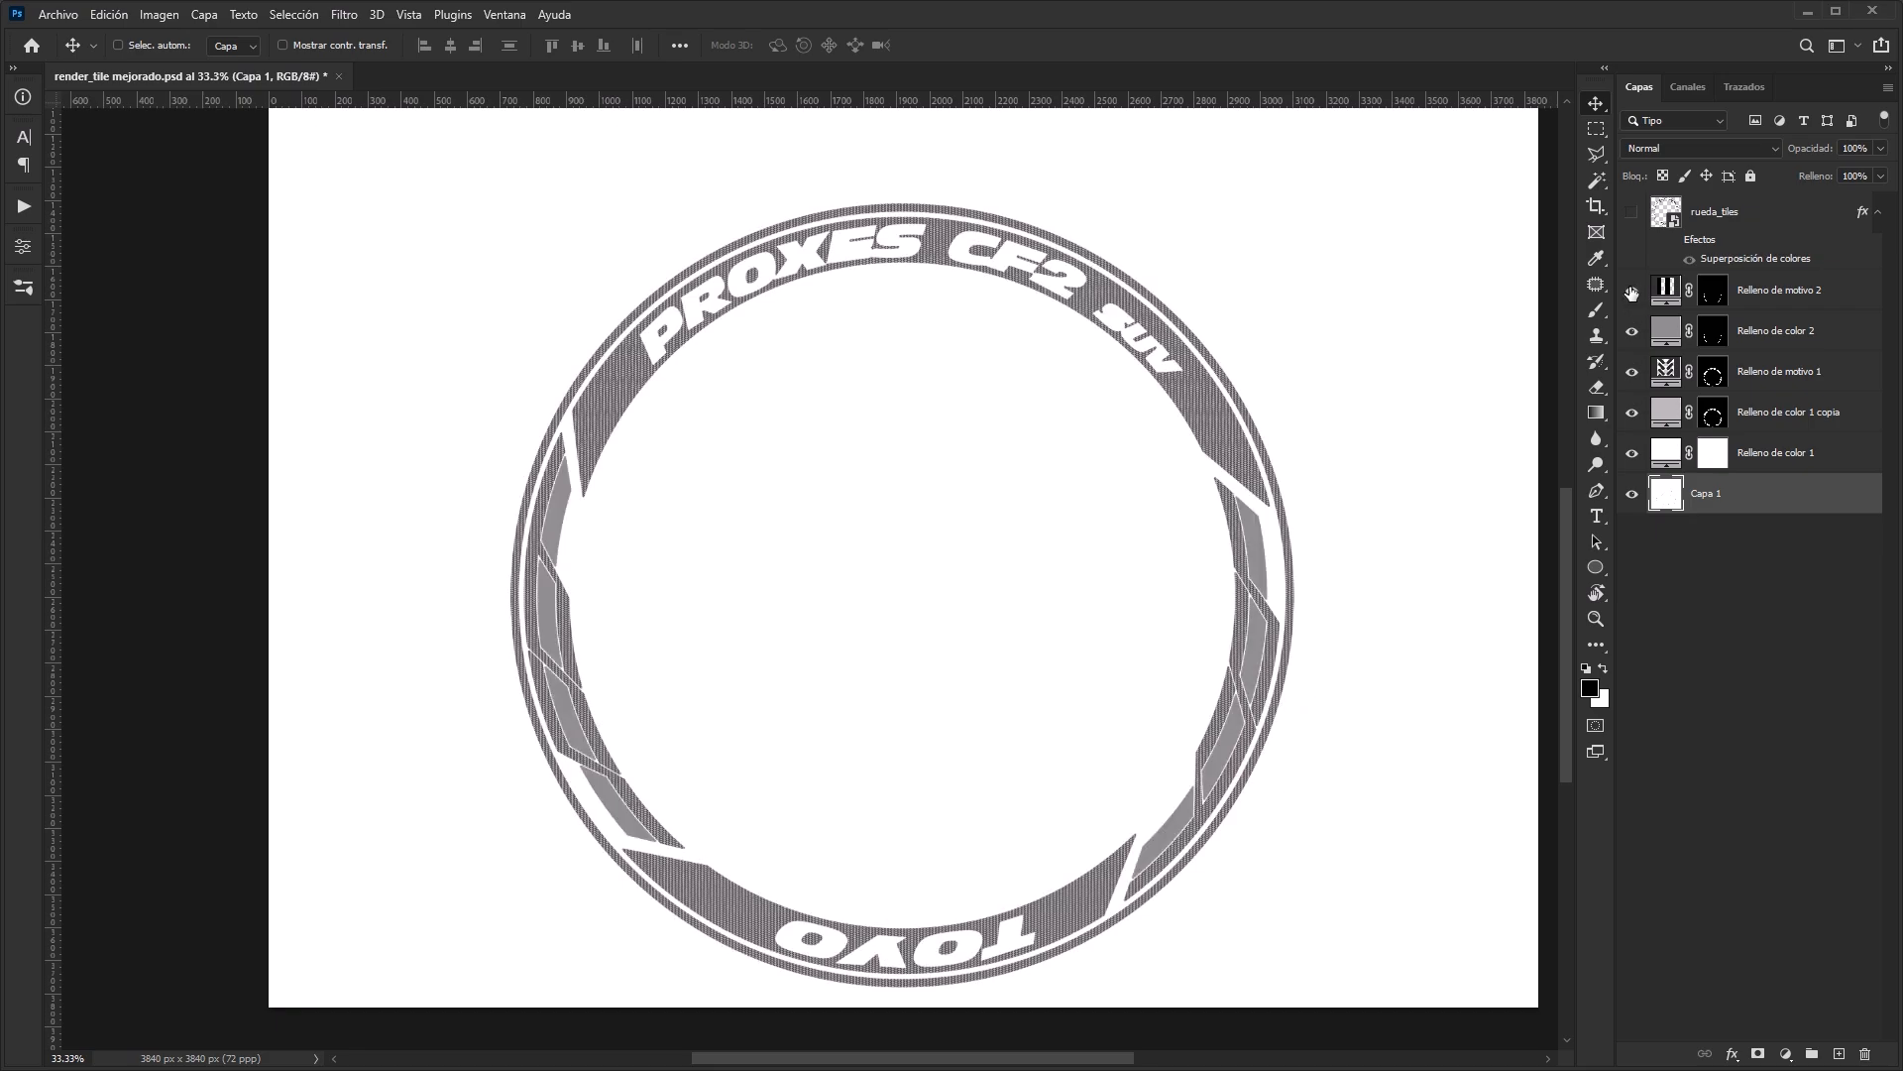
{"action": "left_click", "coordinate": [1633, 291]}
{"action": "left_click", "coordinate": [1632, 214]}
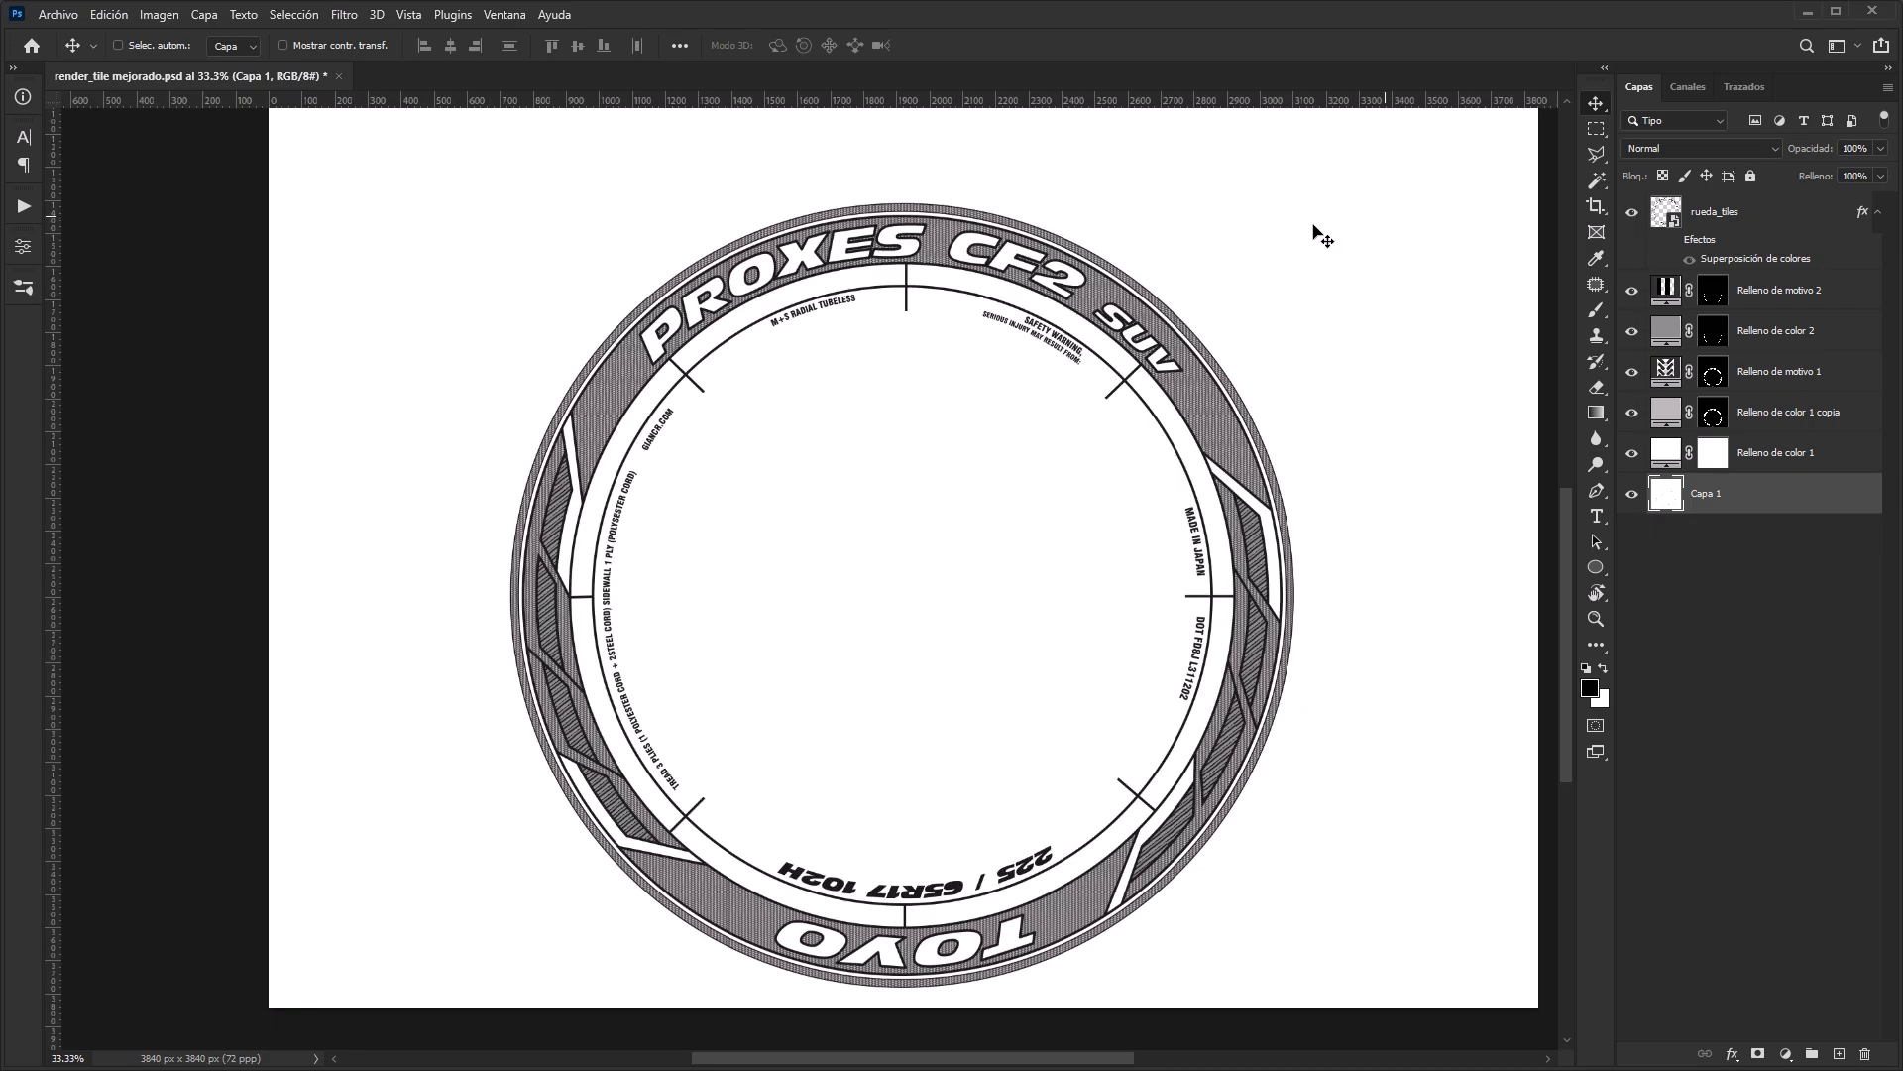
{"action": "left_click_drag", "start_coordinate": [840, 236], "coordinate": [1071, 186], "text": "ctrl"}
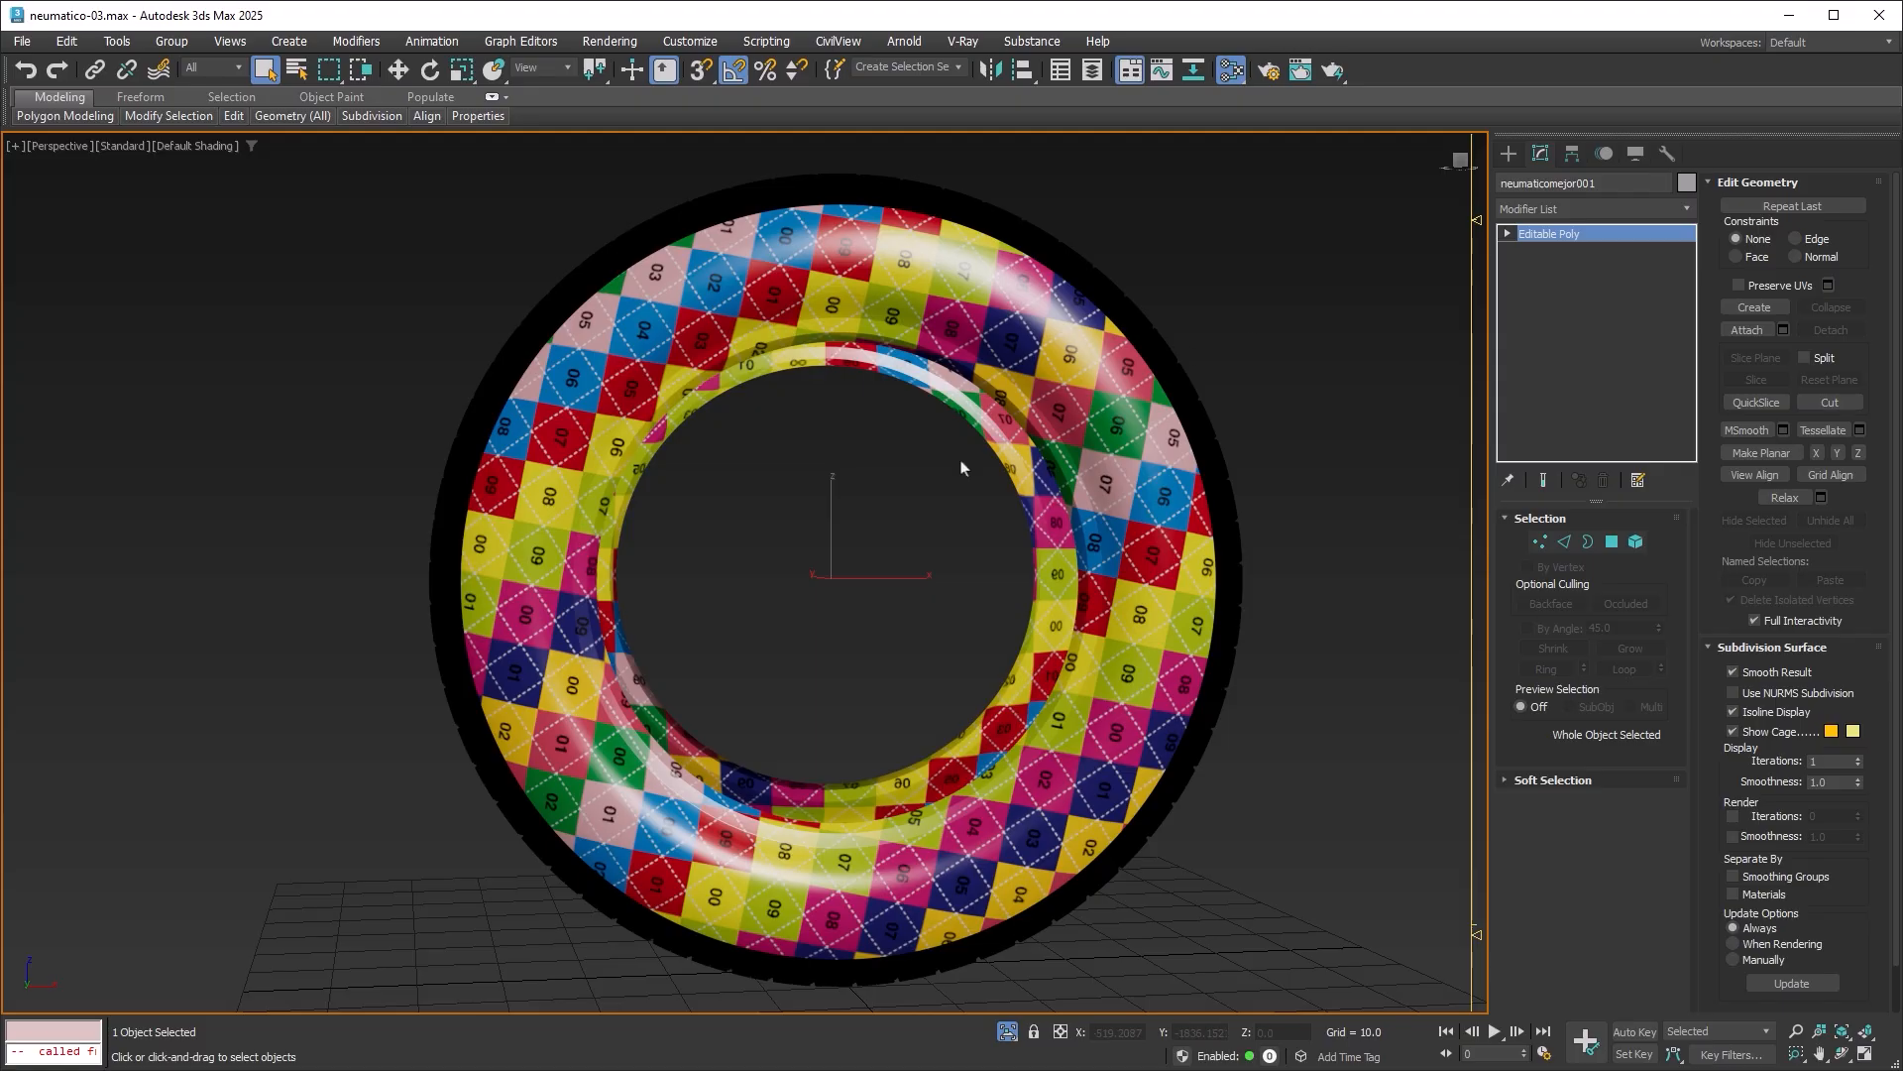
Back in 3ds Max, show edged faces on the checker-mapped tire and examine it from an angle.
{"action": "mouse_move", "coordinate": [961, 468]}
{"action": "middle_mouse_down", "text": "alt"}
{"action": "mouse_move", "coordinate": [892, 544]}
{"action": "mouse_move", "coordinate": [1121, 556]}
{"action": "mouse_move", "coordinate": [925, 573]}
{"action": "mouse_move", "coordinate": [876, 485]}
{"action": "mouse_move", "coordinate": [942, 488]}
{"action": "middle_mouse_up", "text": "alt"}
{"action": "key", "text": "F4"}
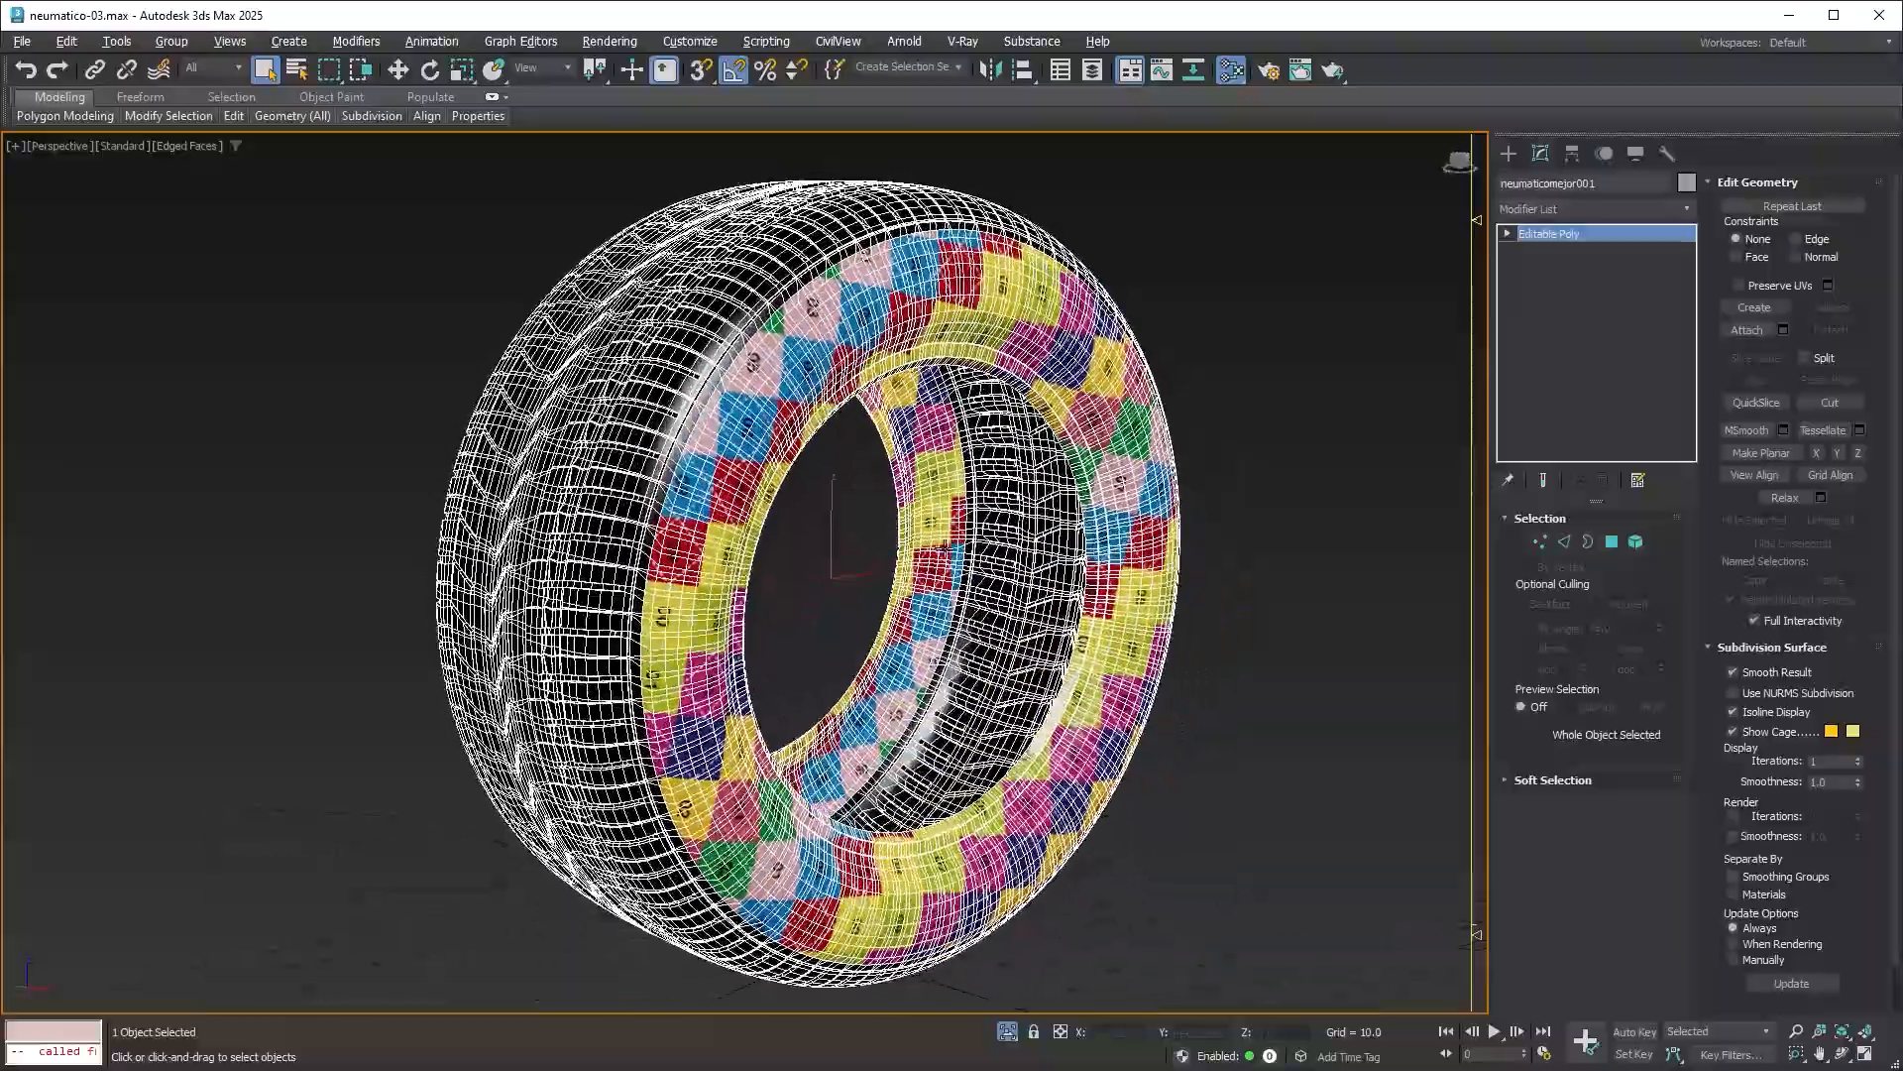